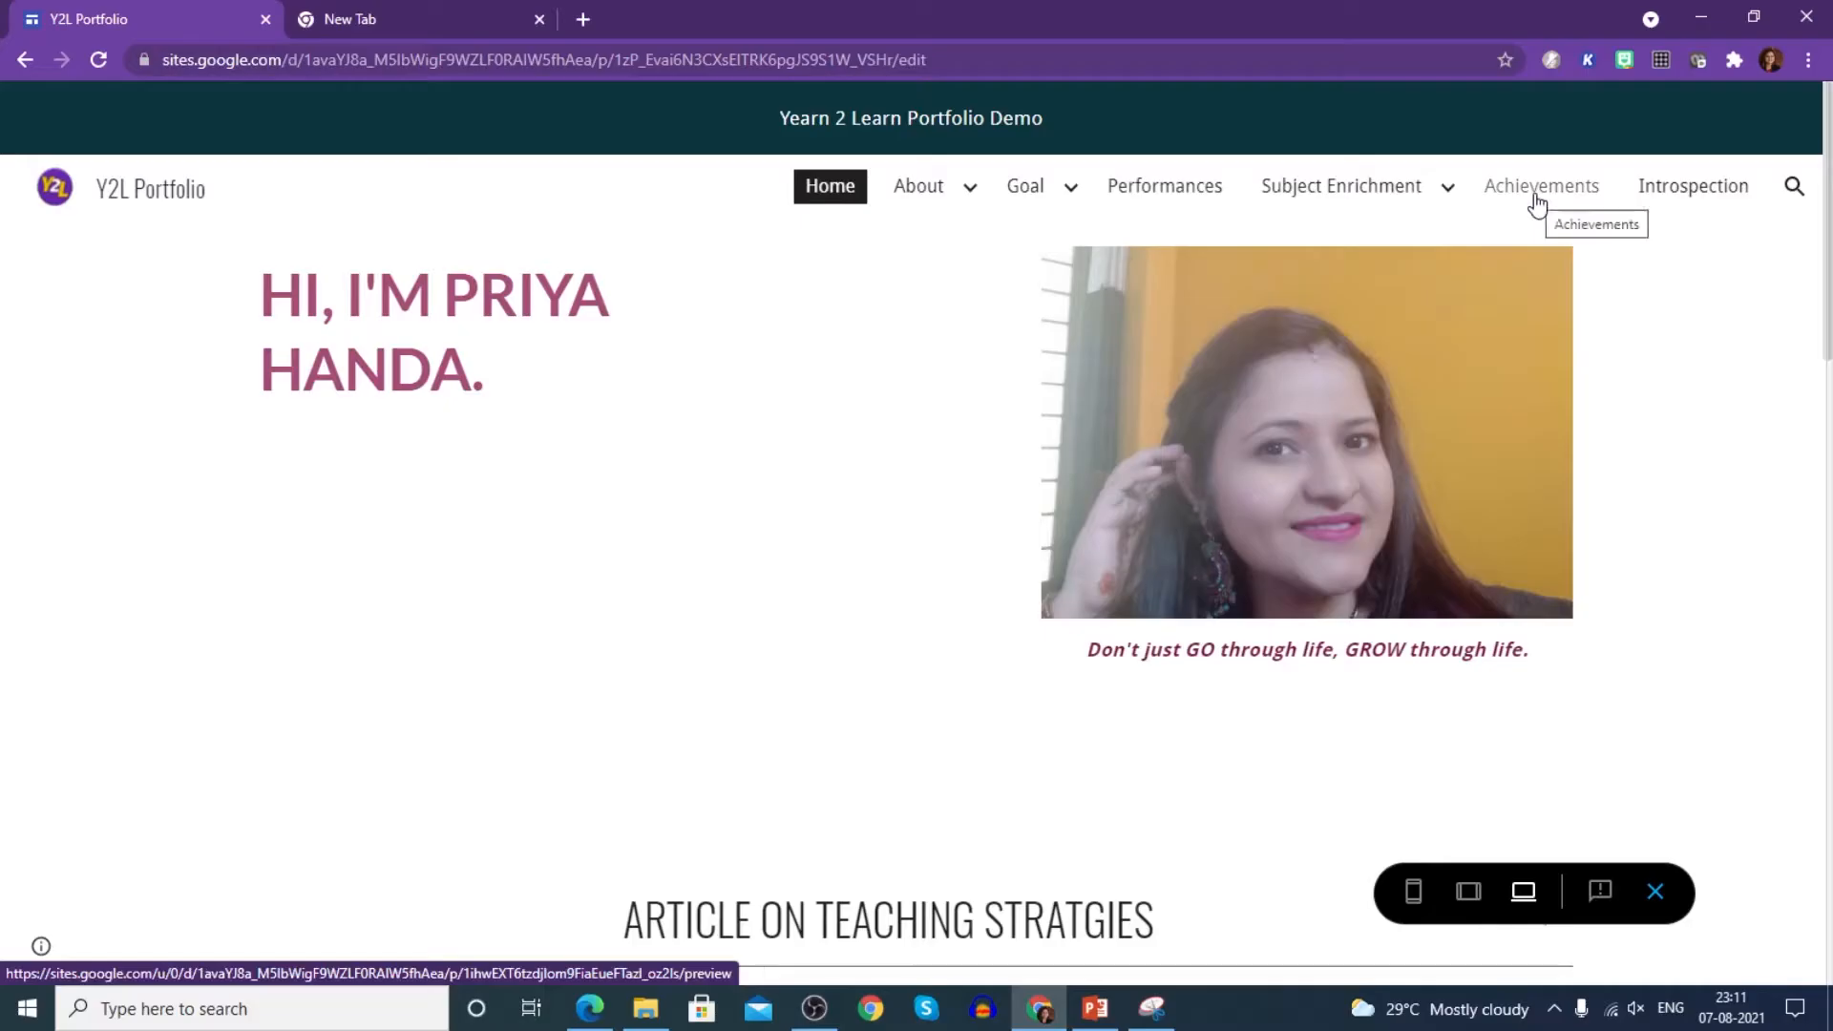
- In the reference portfolio, view the Achievements page and return to Home
left_click(1537, 194)
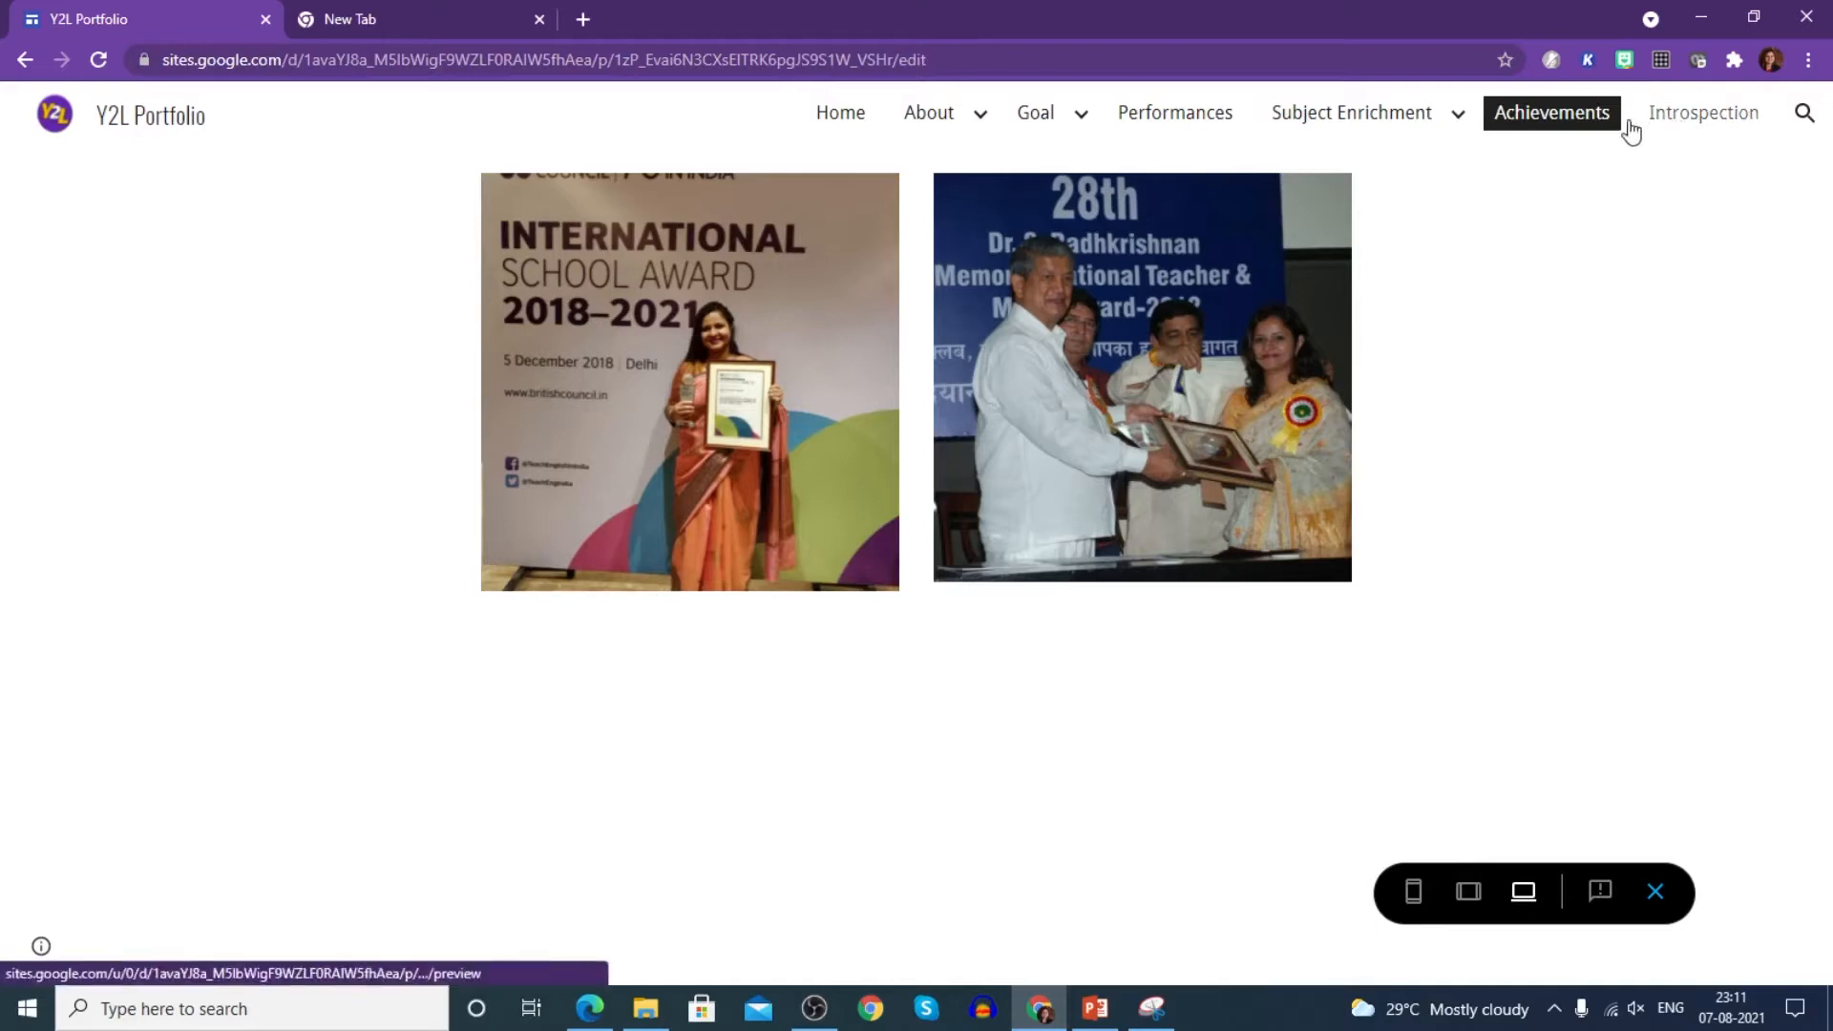
left_click(858, 113)
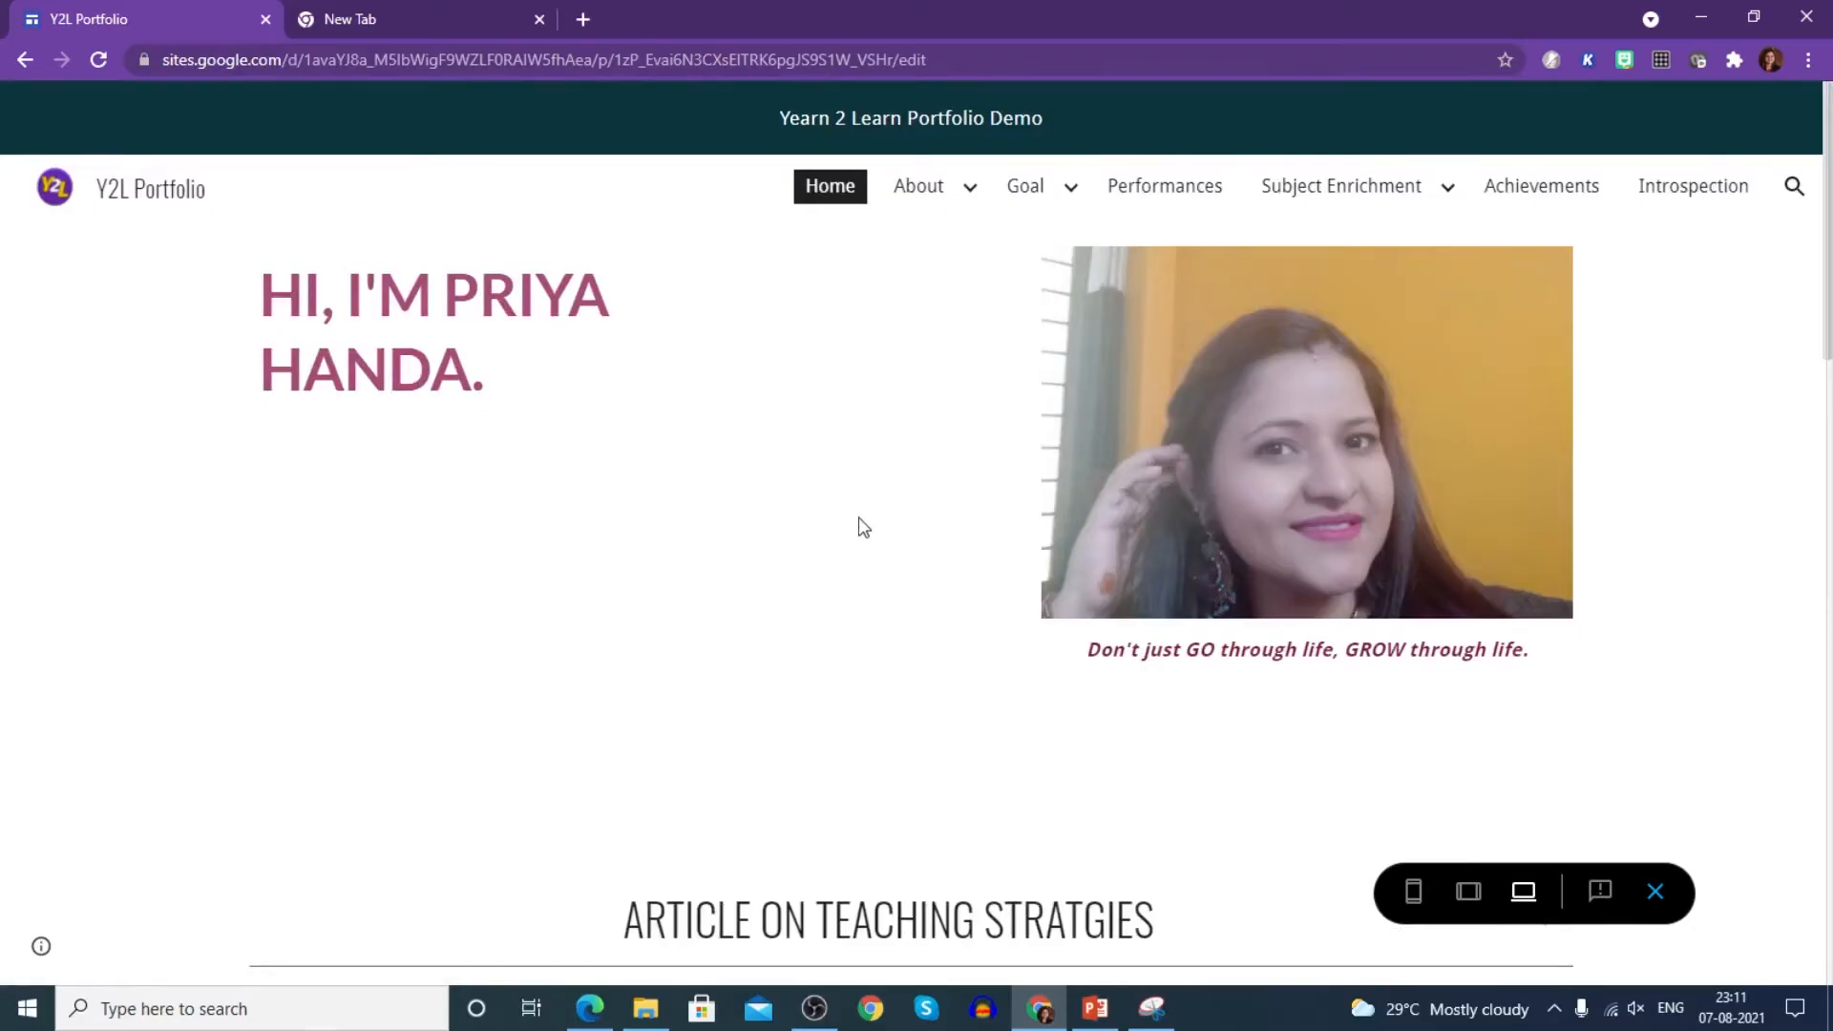
scroll(865, 535, "down", 1)
scroll(871, 546, "down", 1)
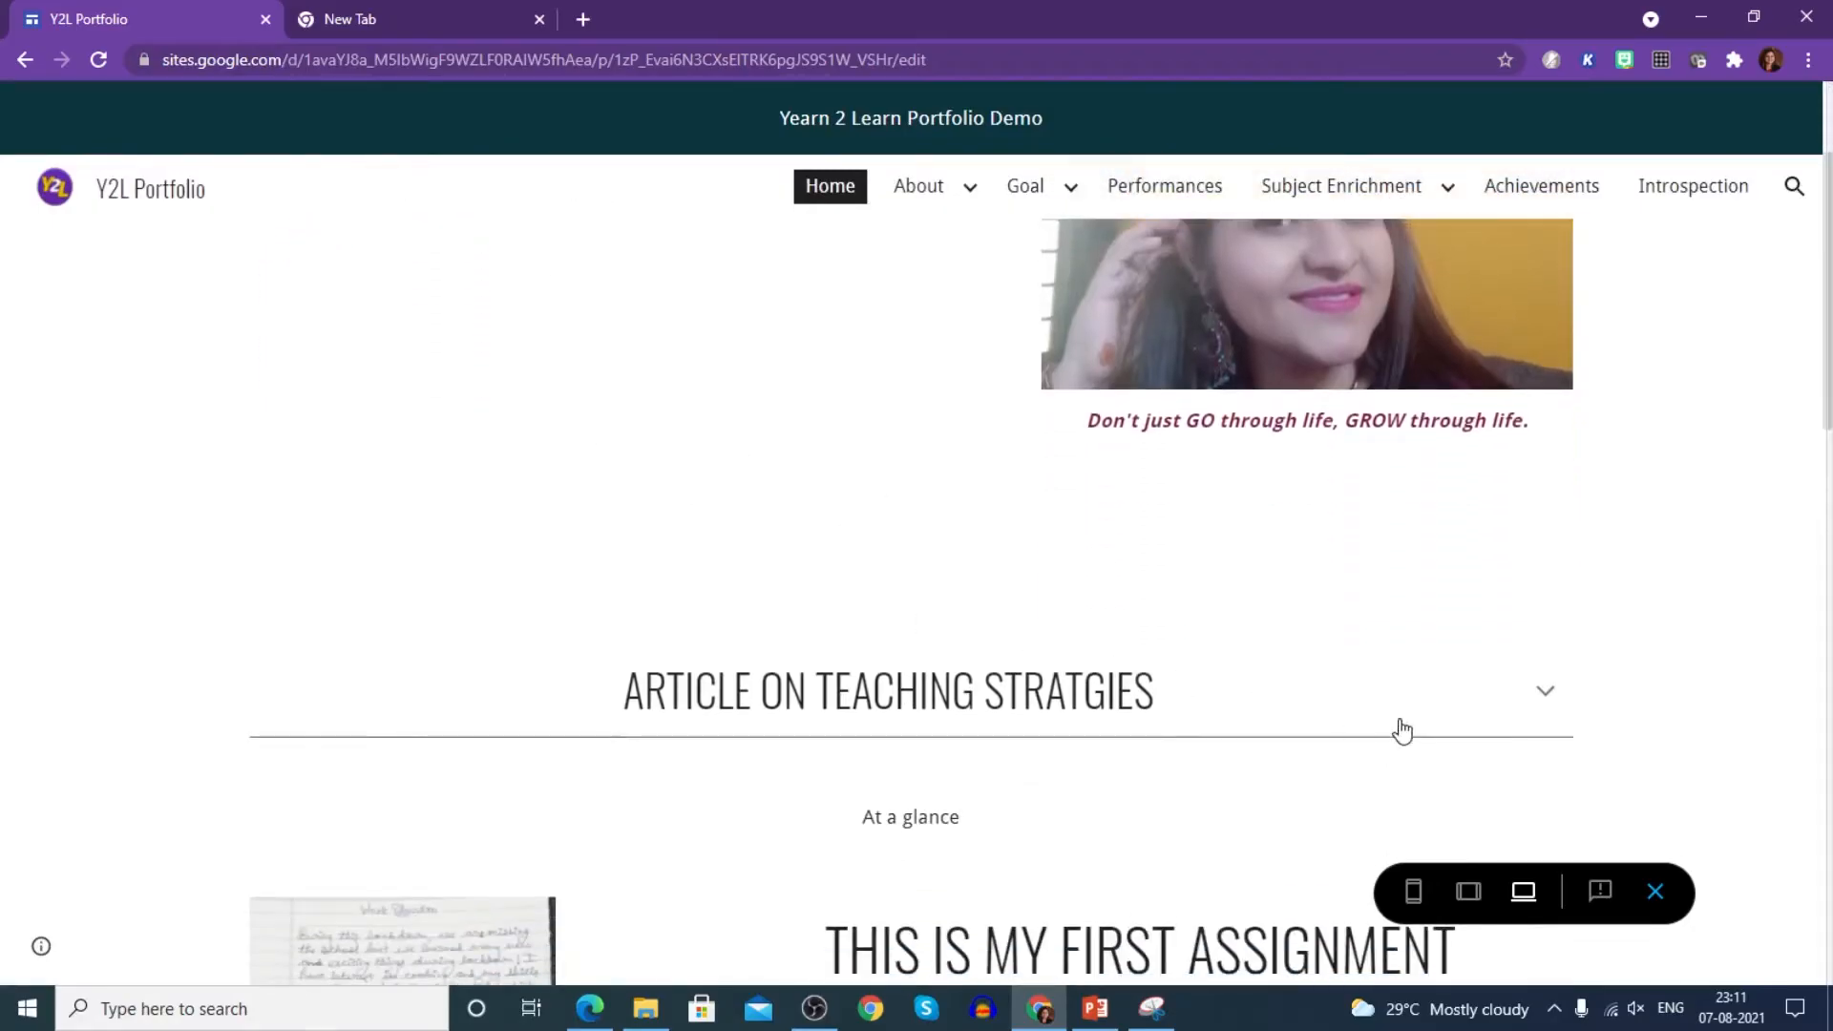
- Expand the Article on Teaching Strategies section and scroll down the Home page
left_click(1546, 692)
scroll(1171, 773, "down", 20)
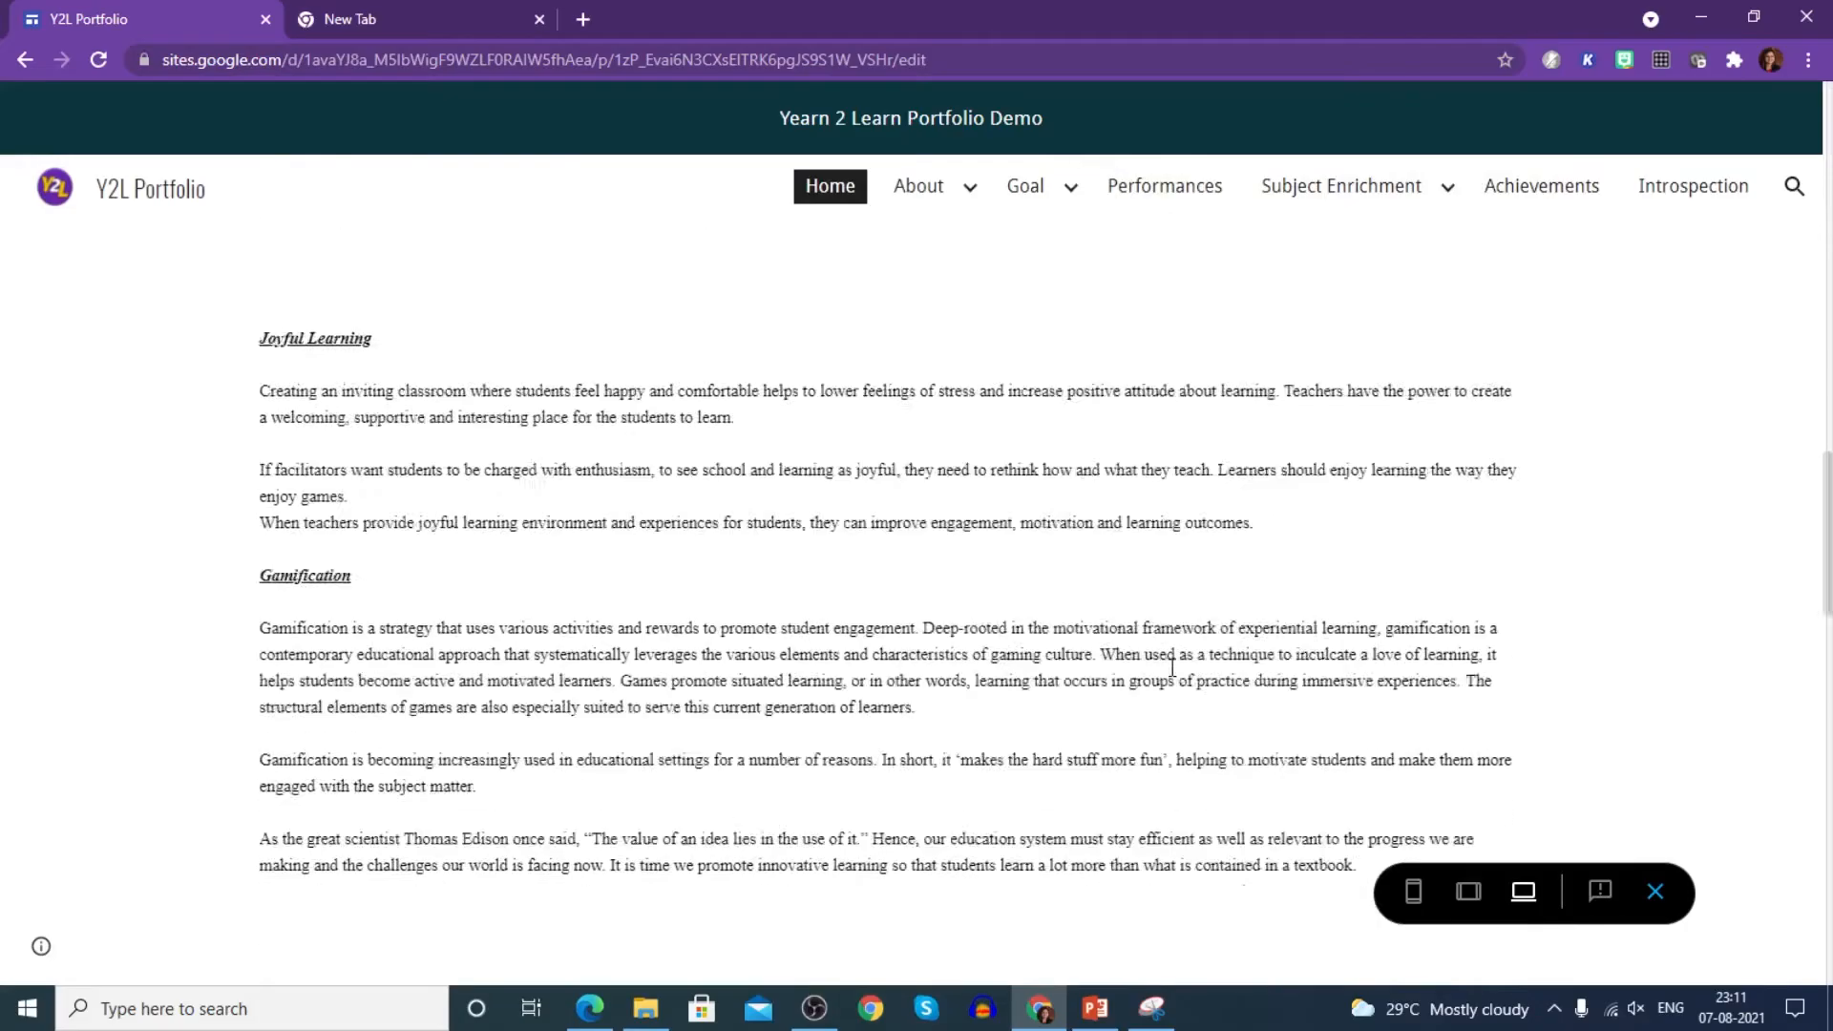
scroll(1174, 677, "down", 3)
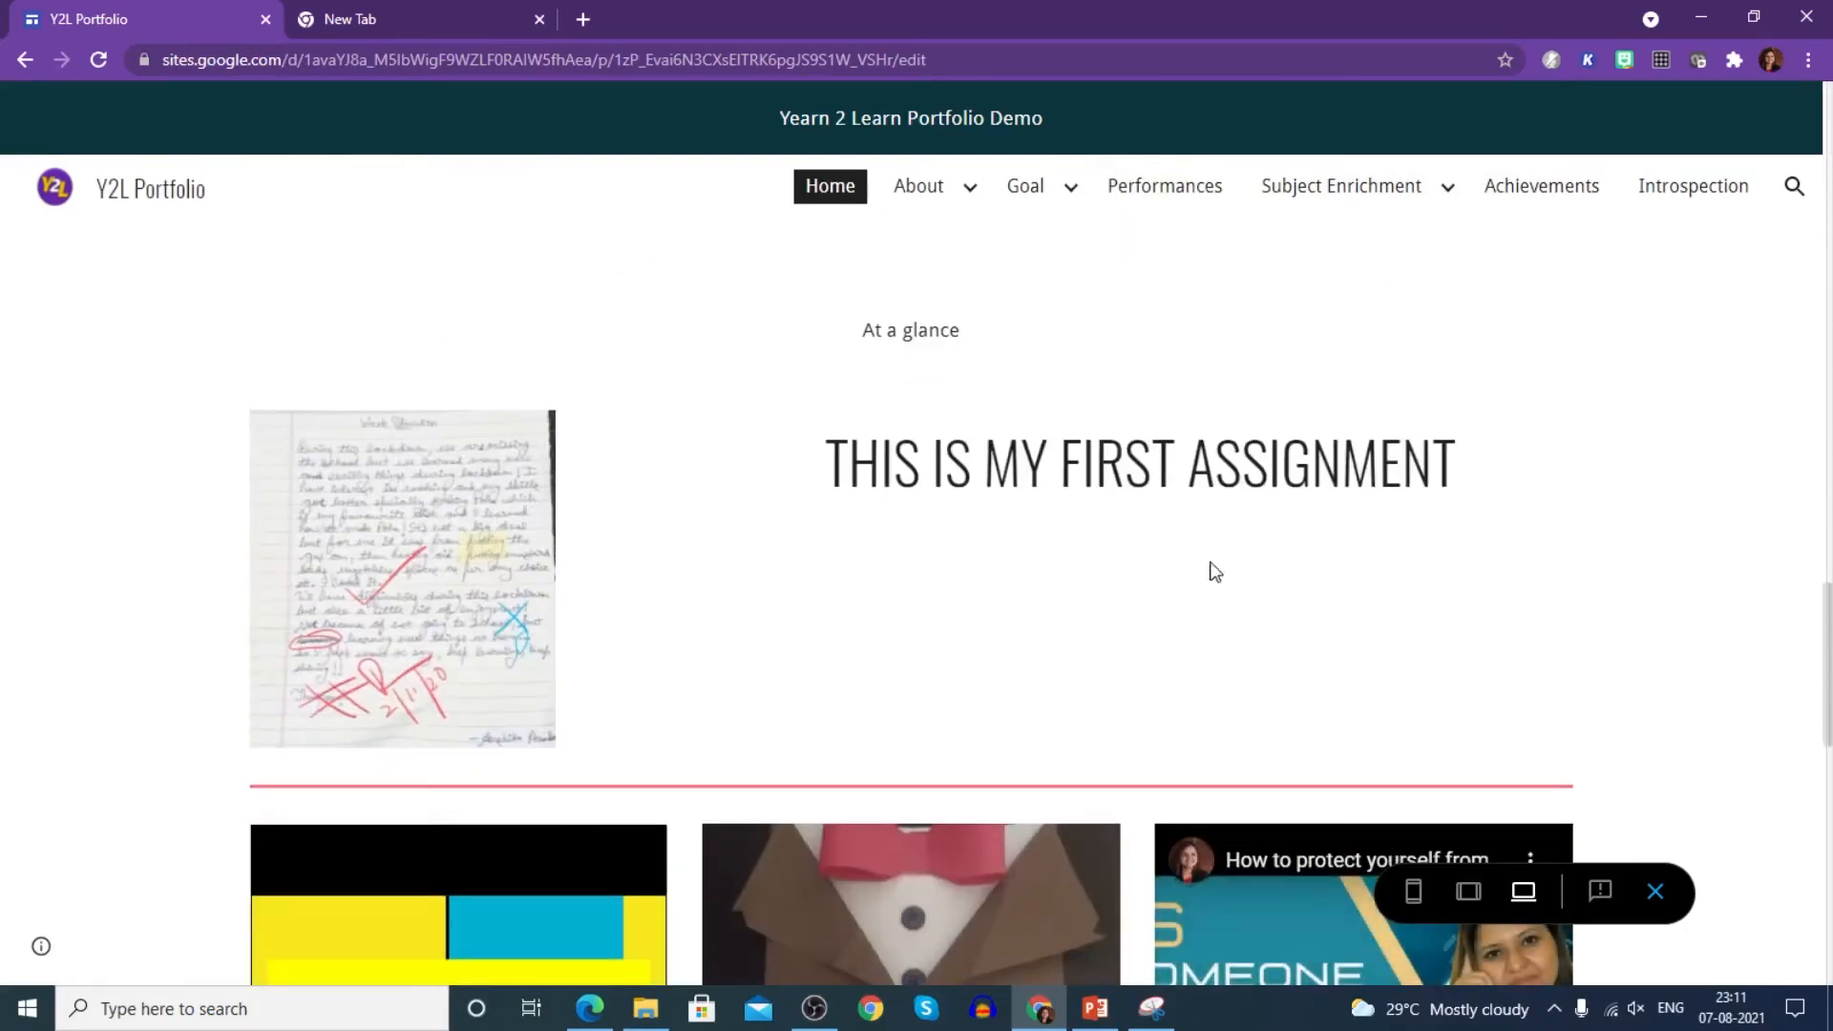
scroll(993, 607, "down", 2)
scroll(989, 599, "down", 3)
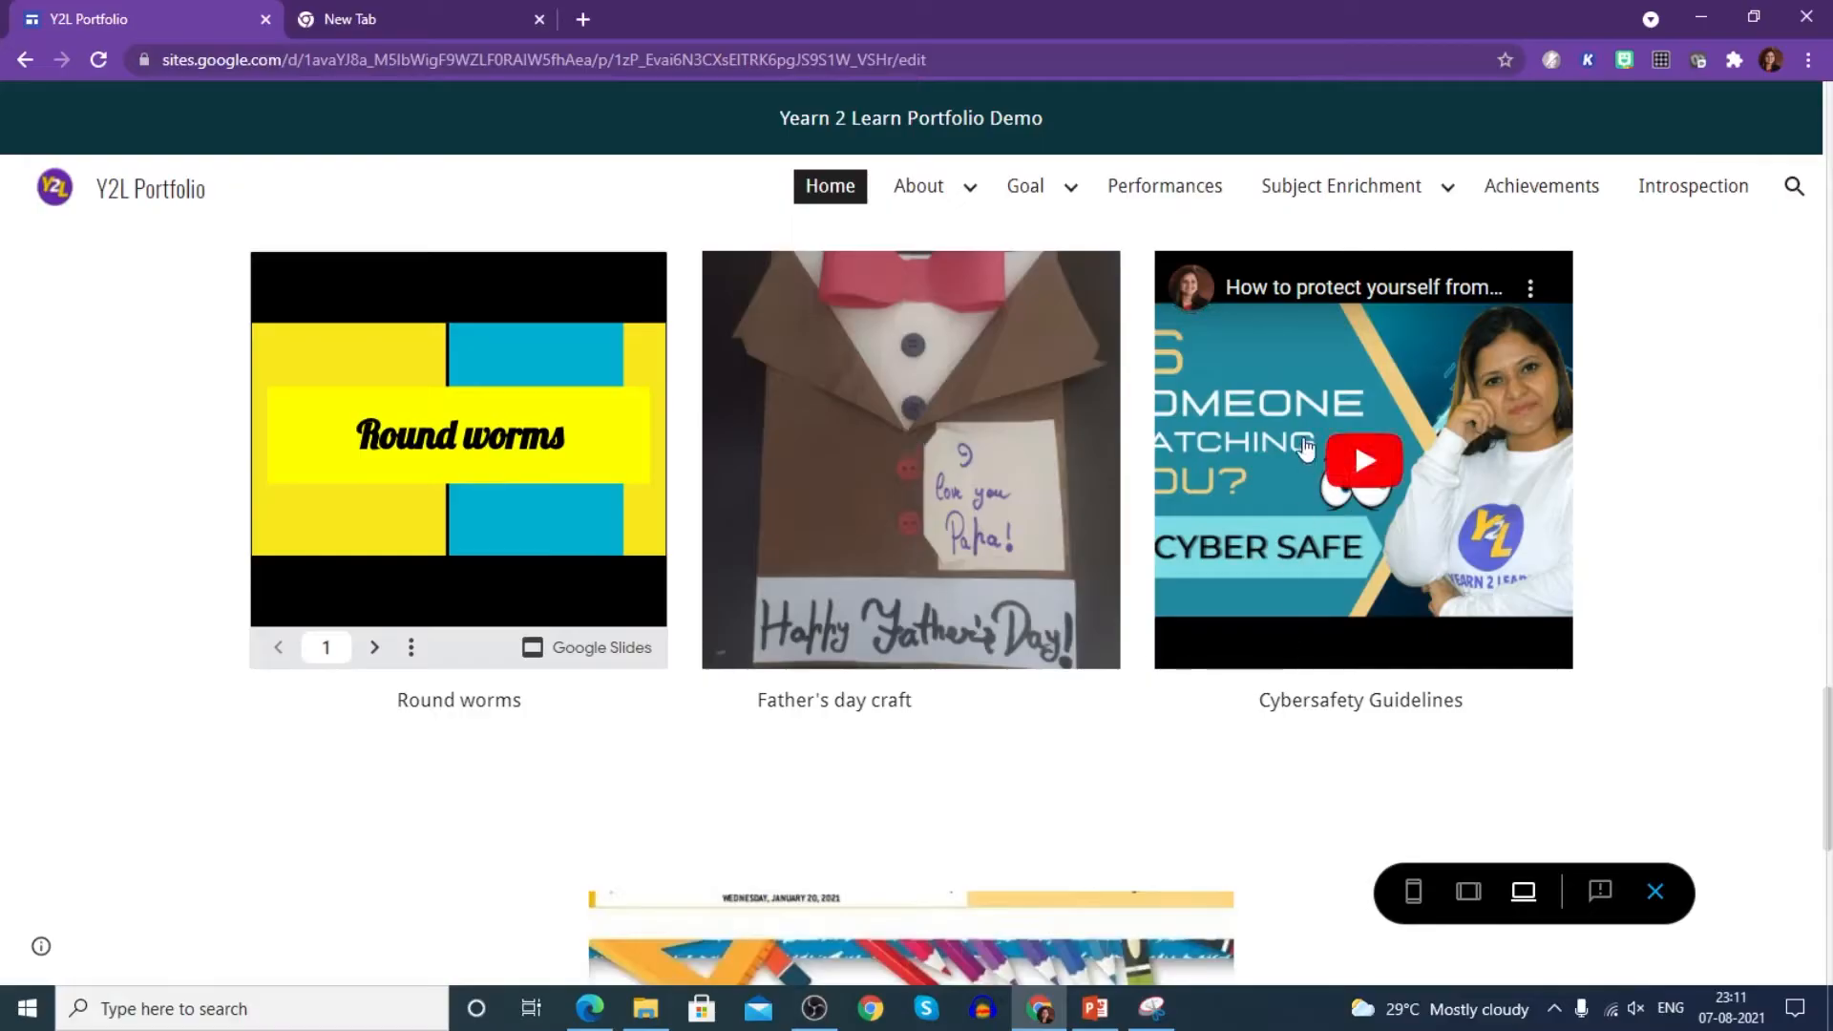
scroll(1146, 605, "down", 3)
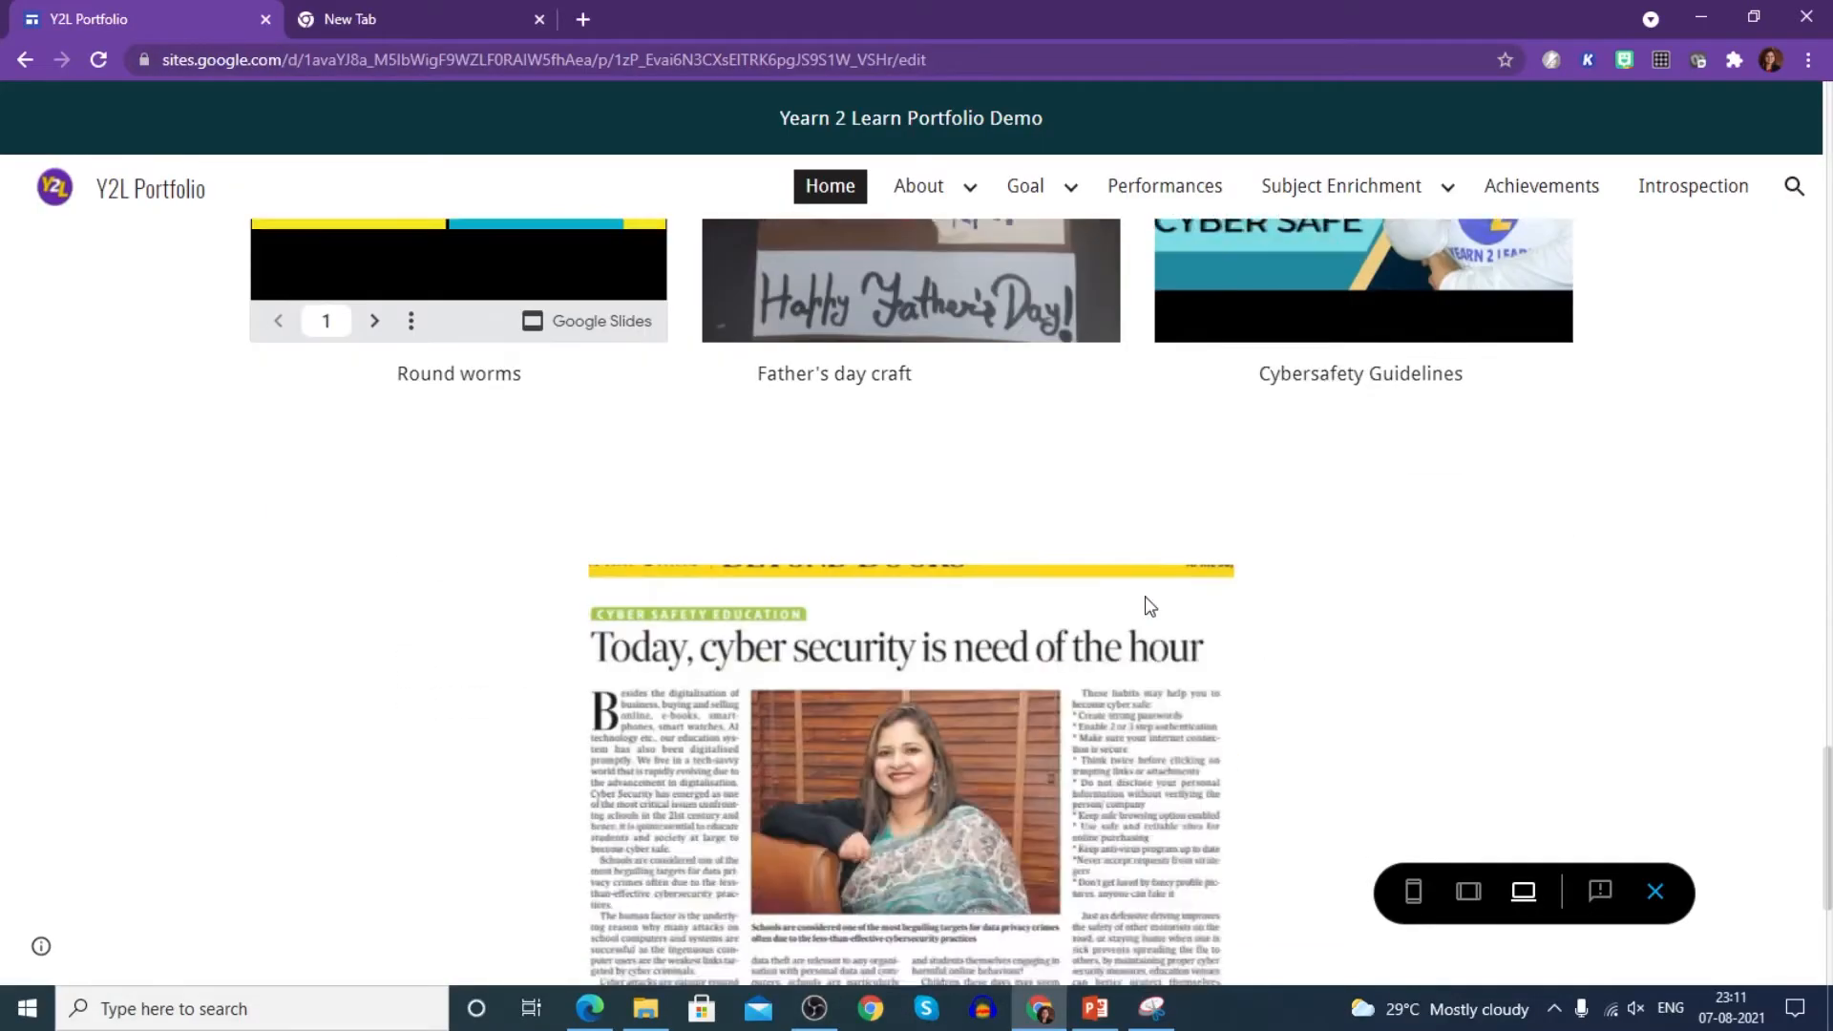
scroll(1084, 662, "down", 3)
- Advance the newspaper carousel to the next article and select part of the site address
left_click(1196, 466)
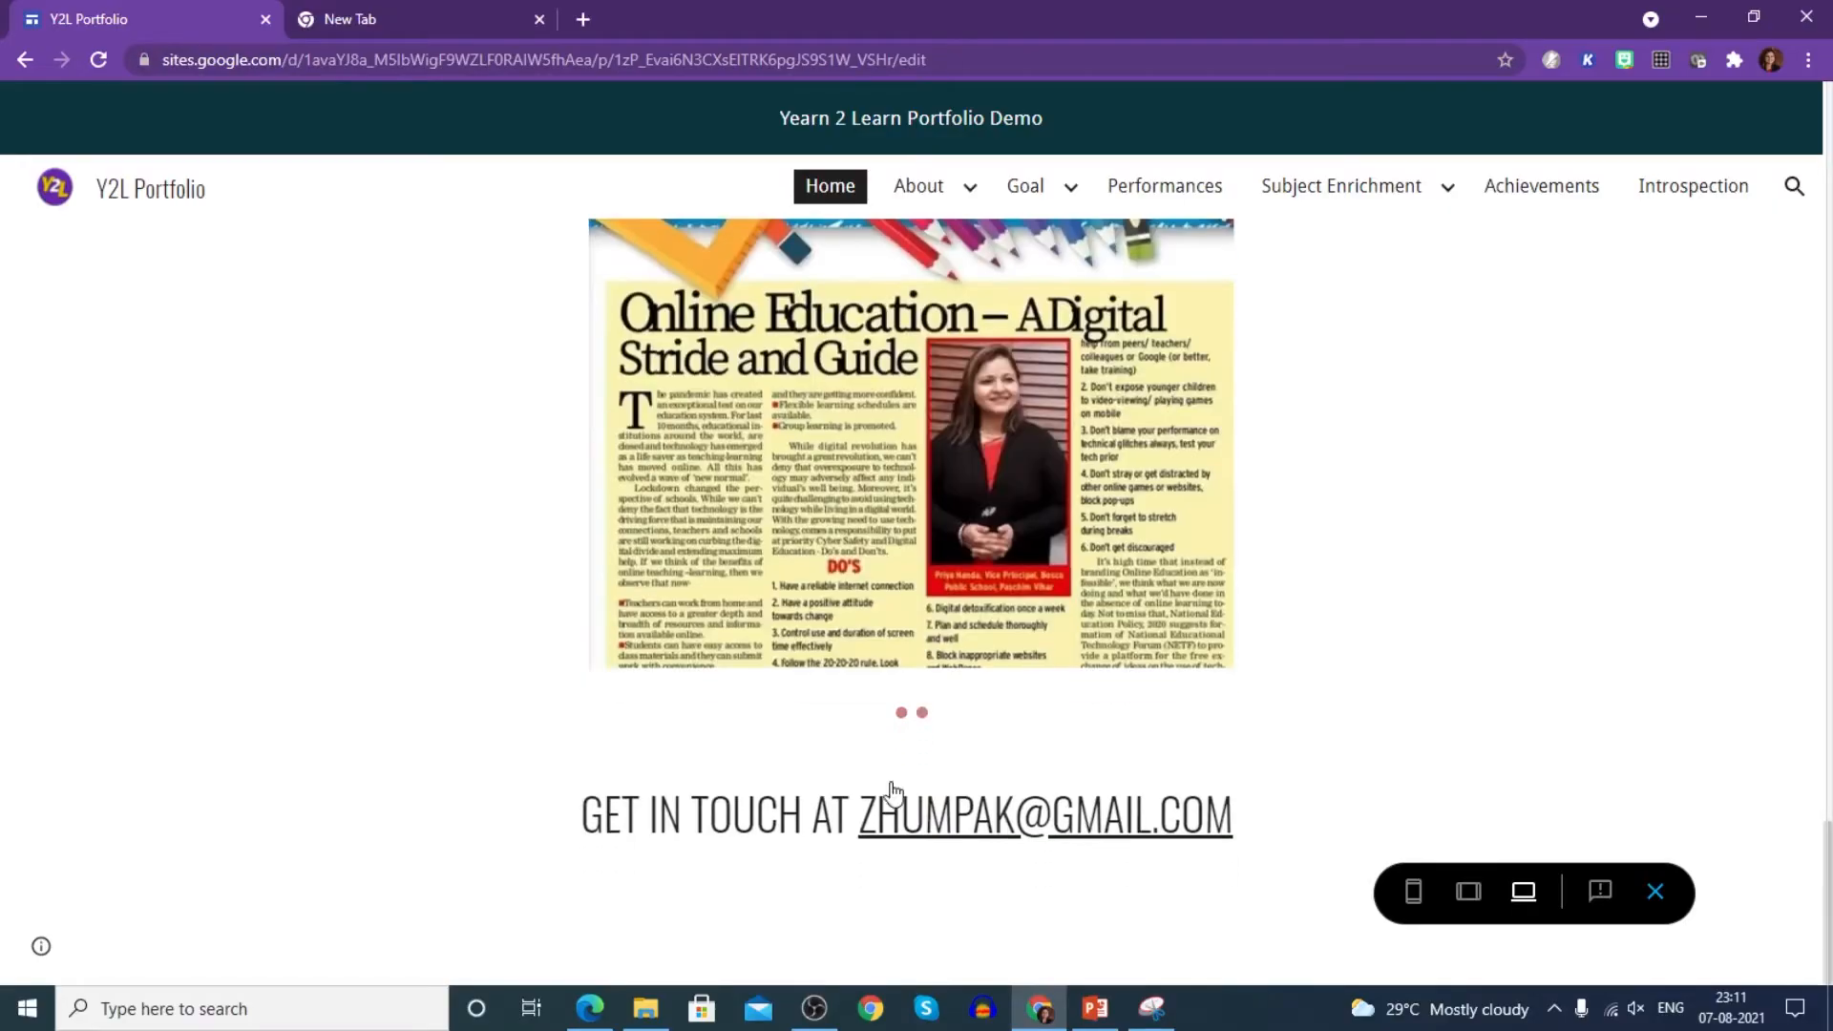
scroll(1098, 754, "up", 10)
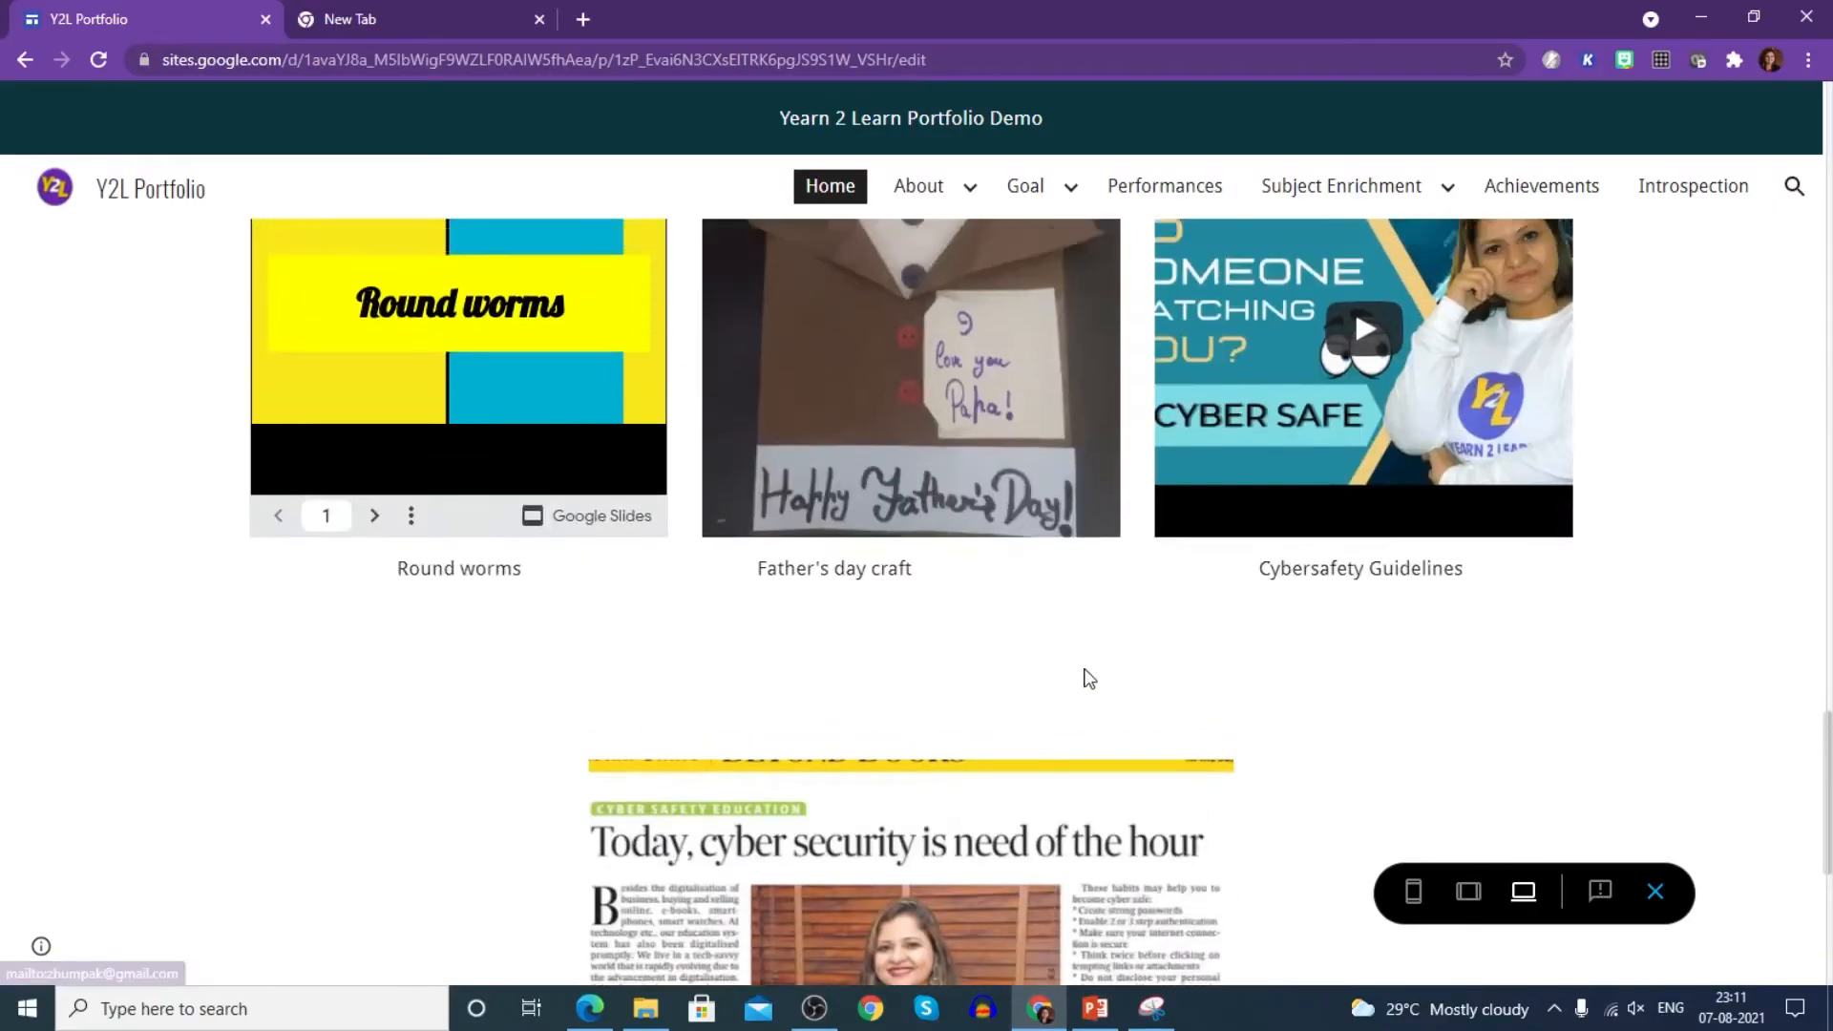
scroll(1089, 678, "up", 15)
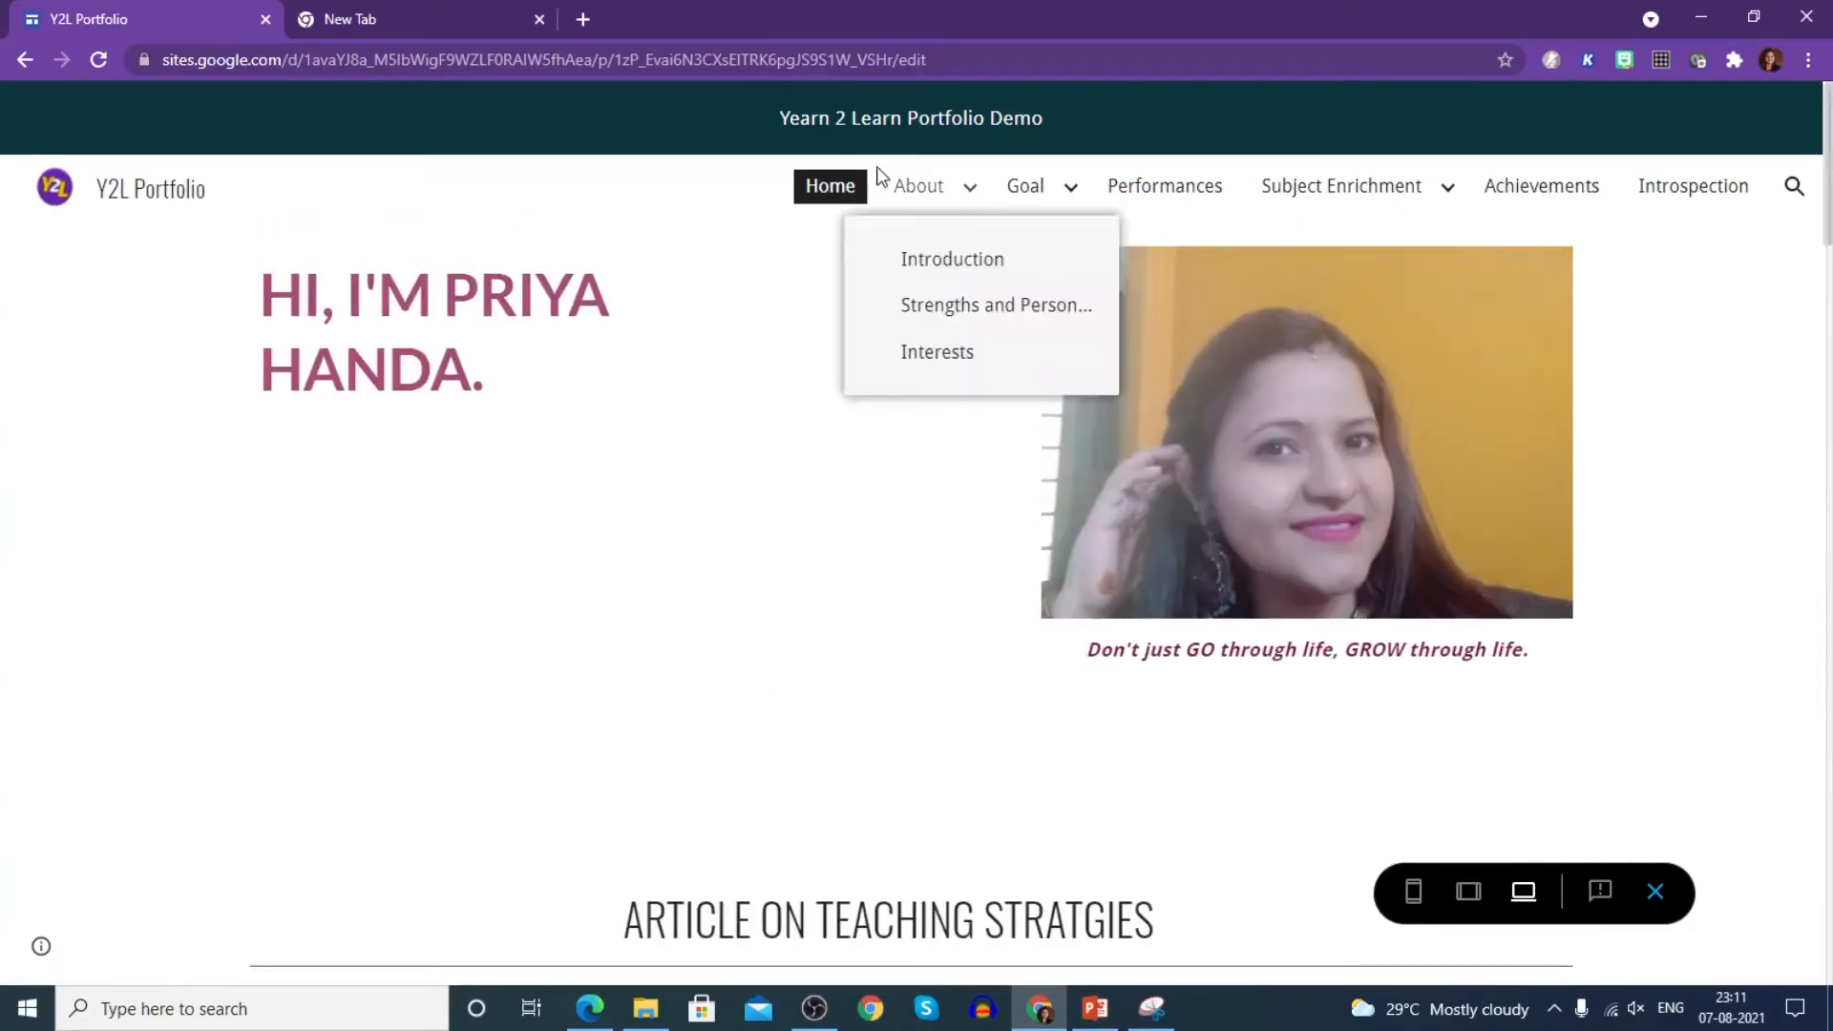
mouse_move(1018, 202)
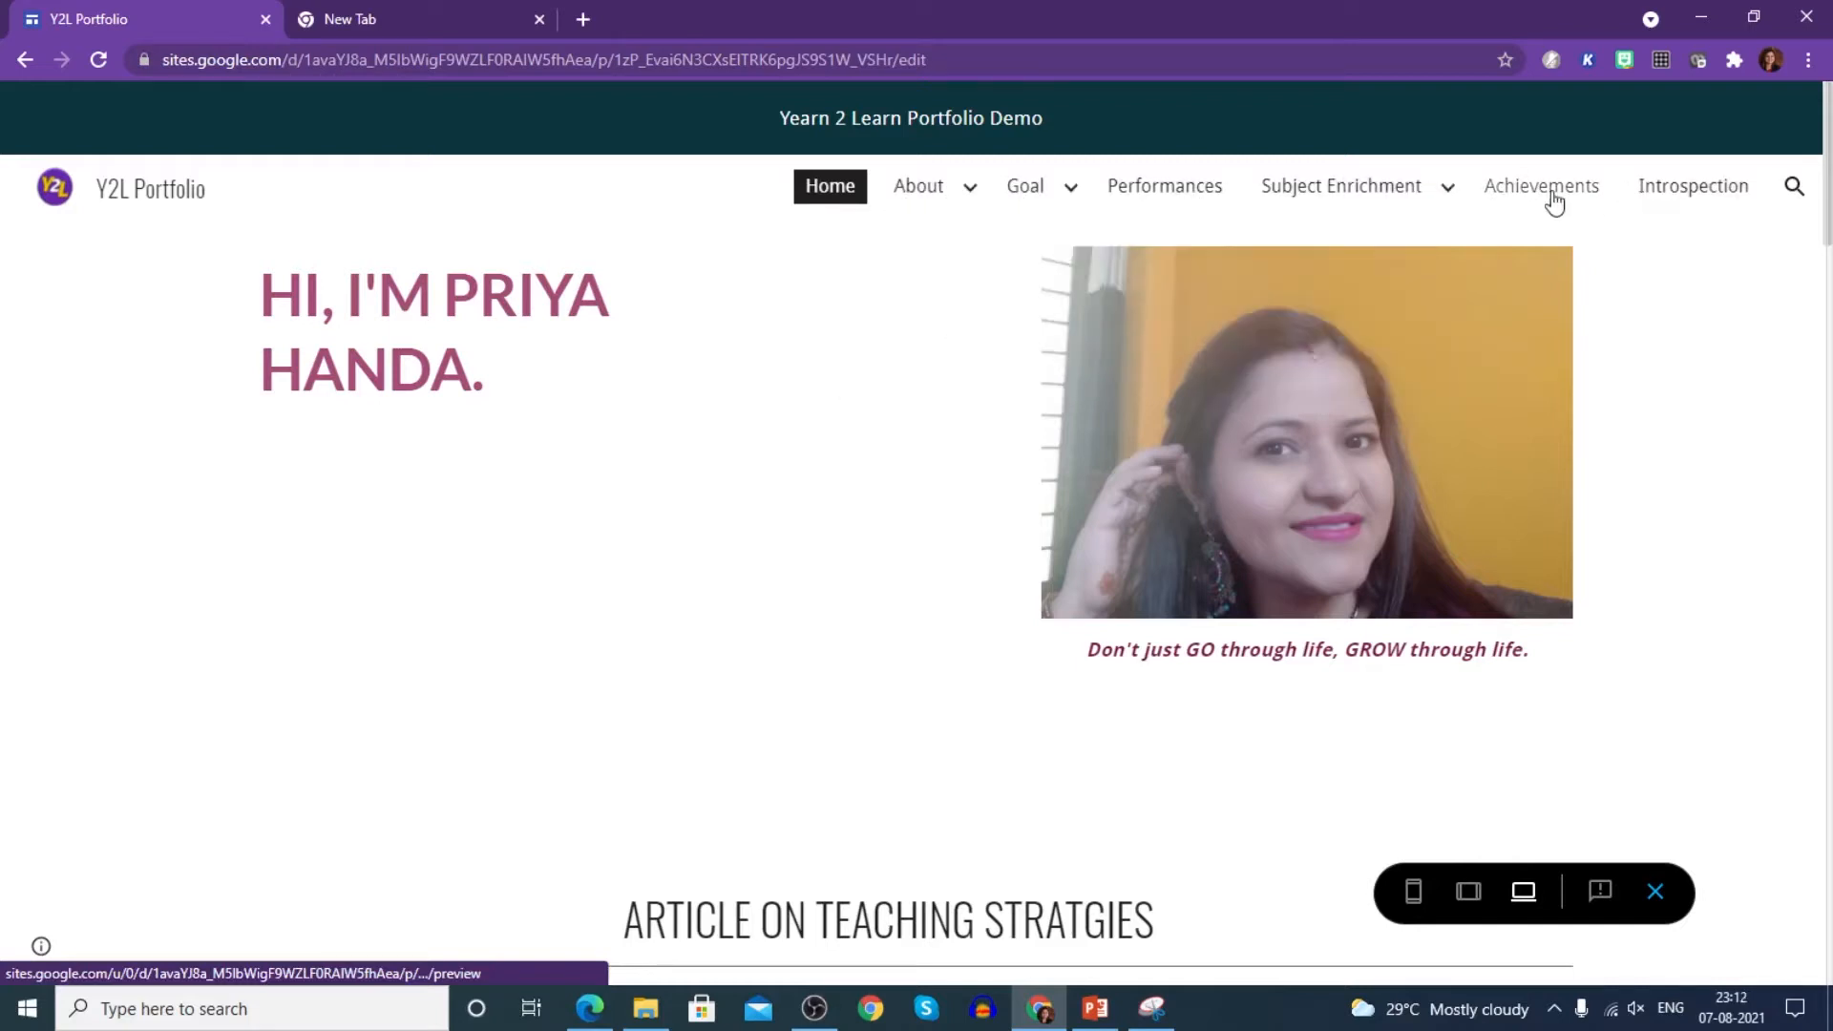
mouse_move(904, 202)
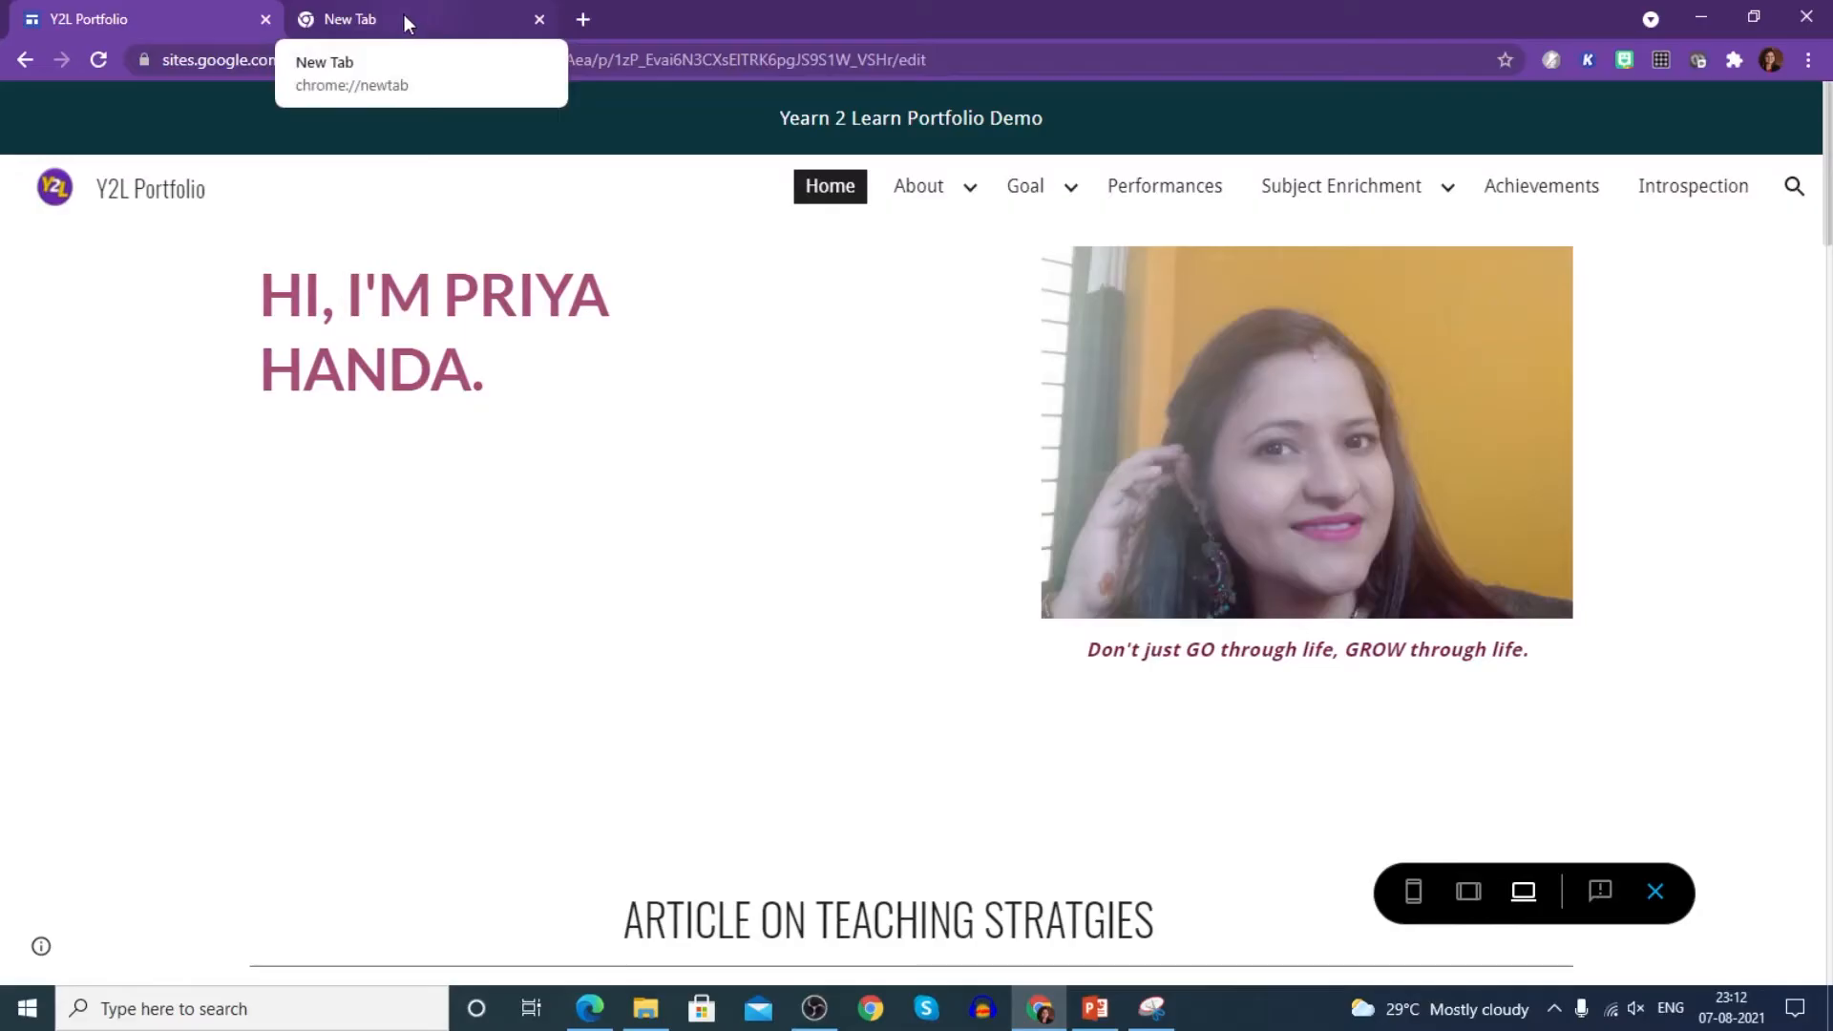
double_click(586, 61)
- Go to sites.google.com in the new tab and create a site from the Portfolio template
left_click(455, 17)
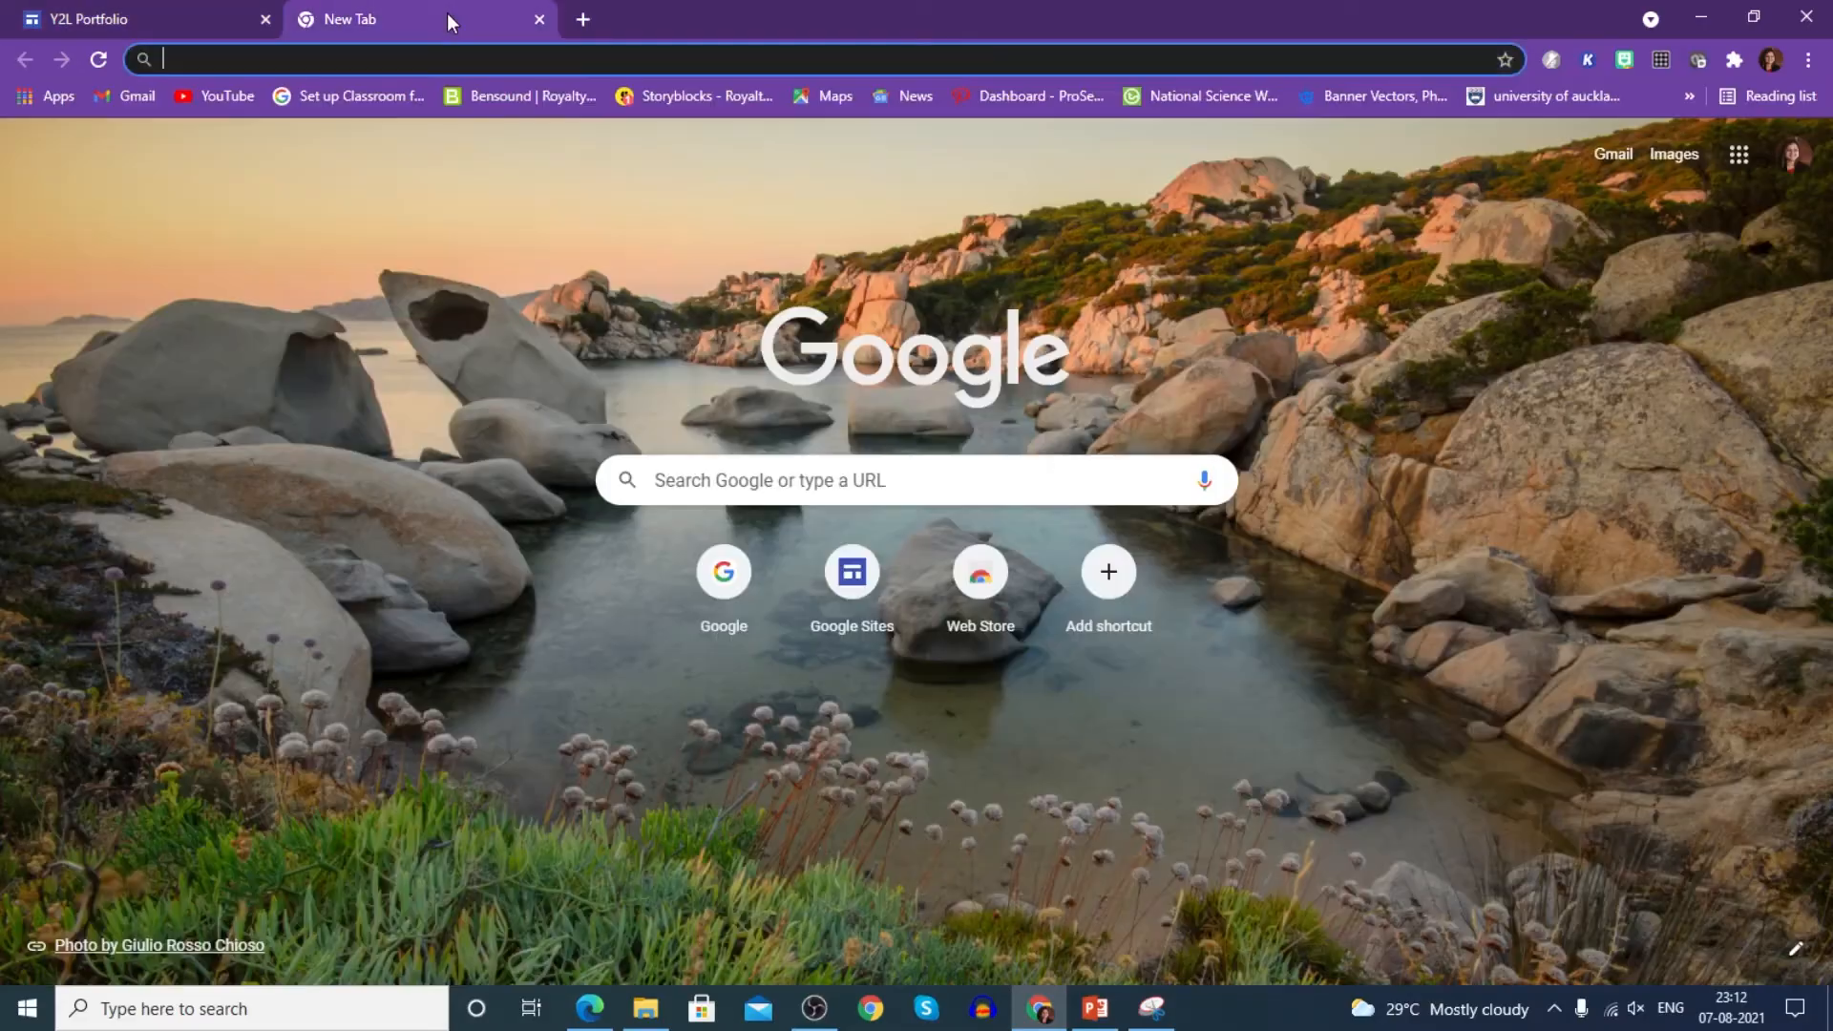
left_click(420, 61)
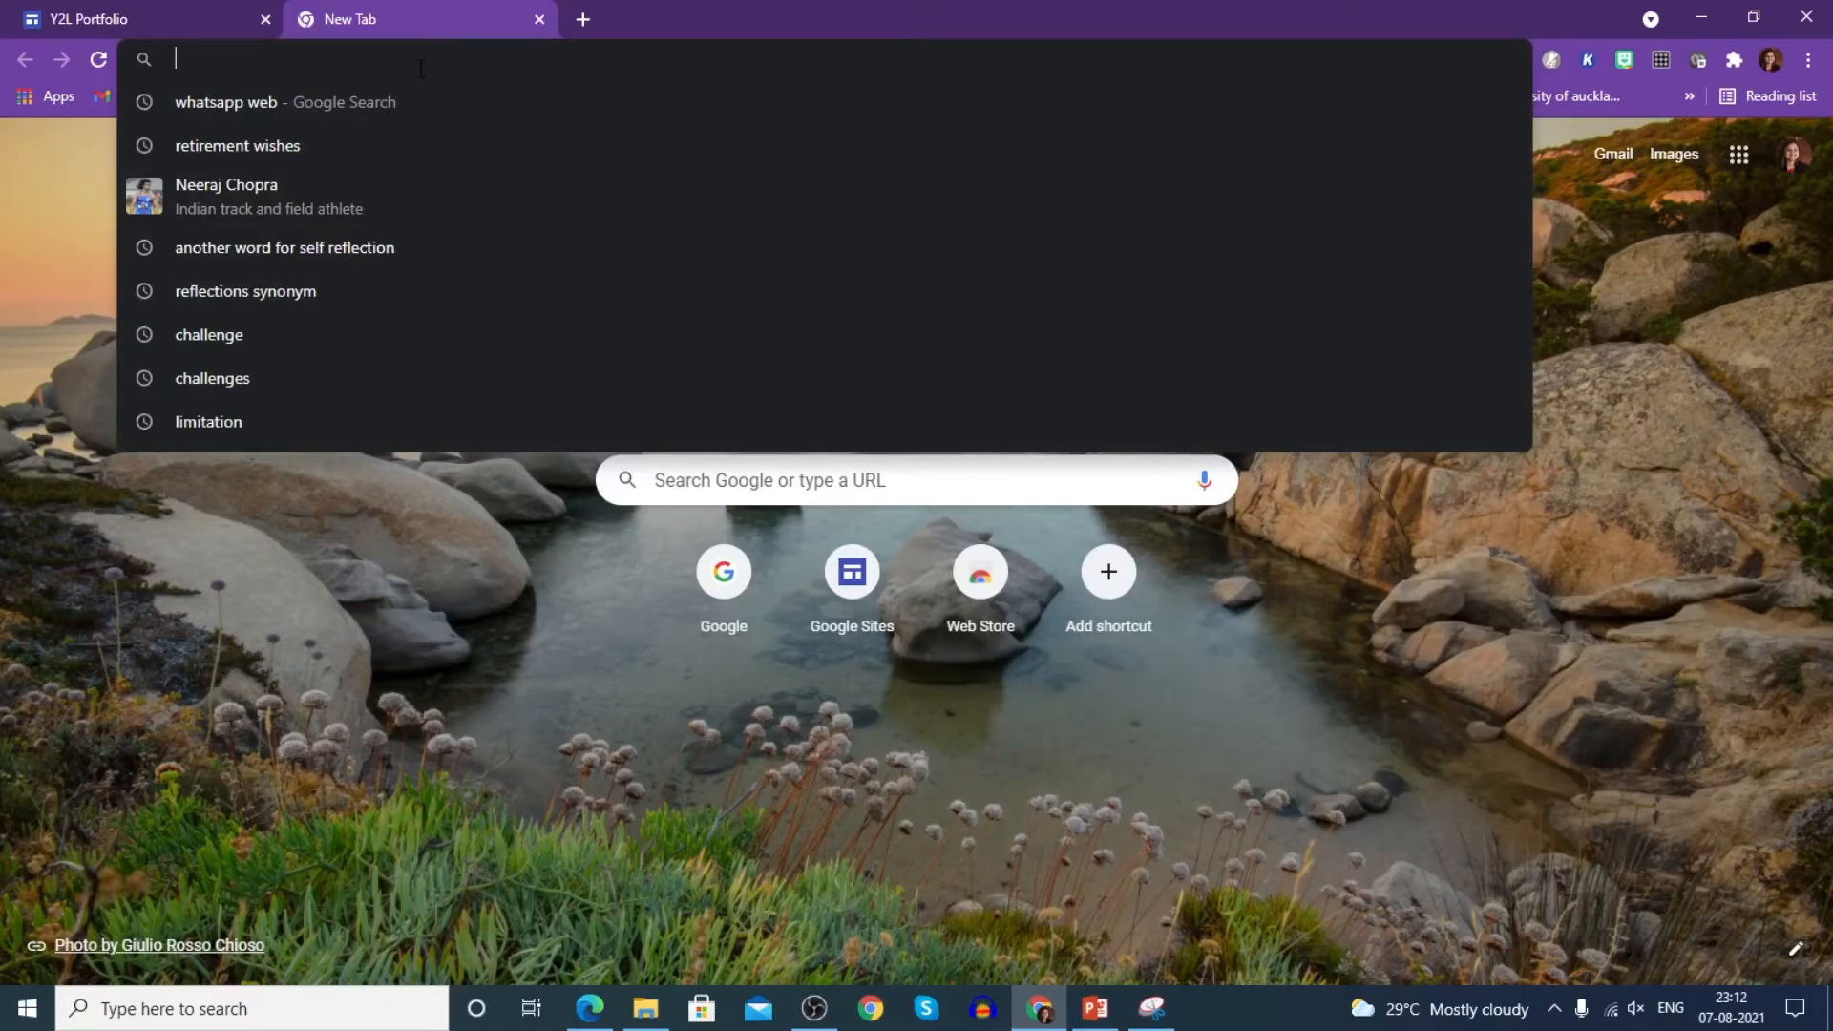
type("SITES.")
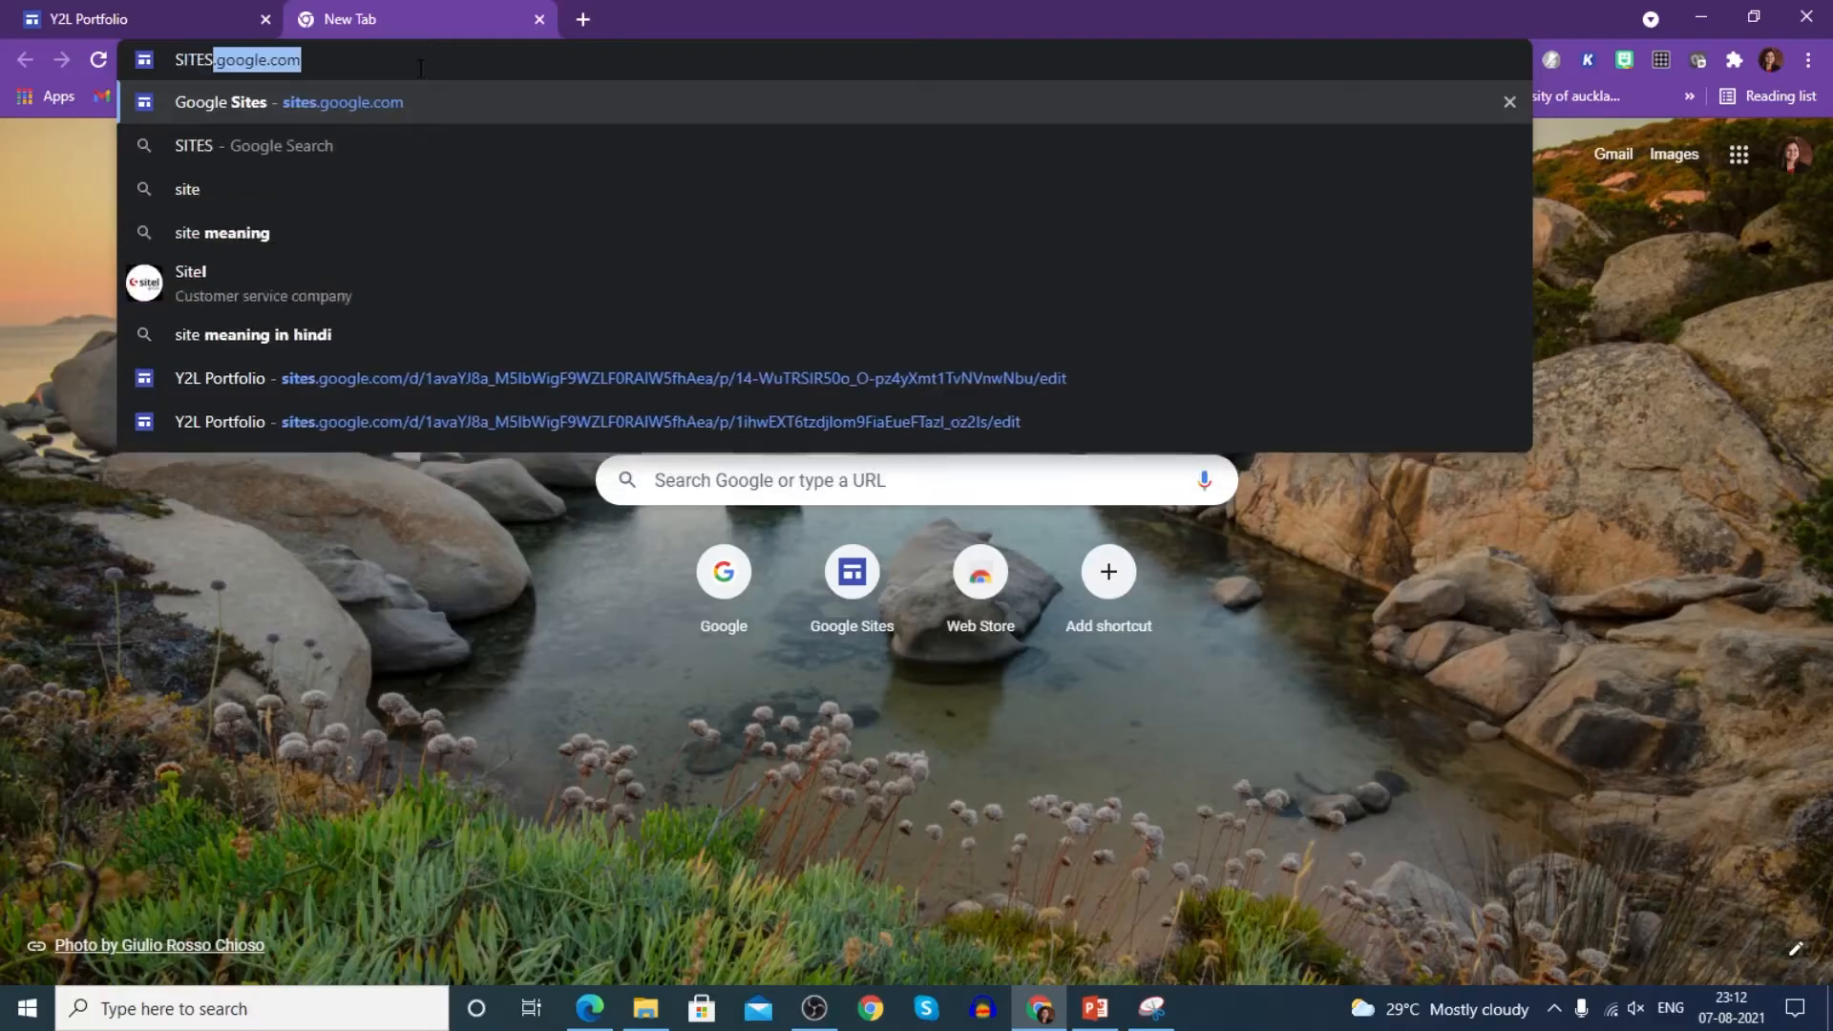
type("GOOGLE.CO")
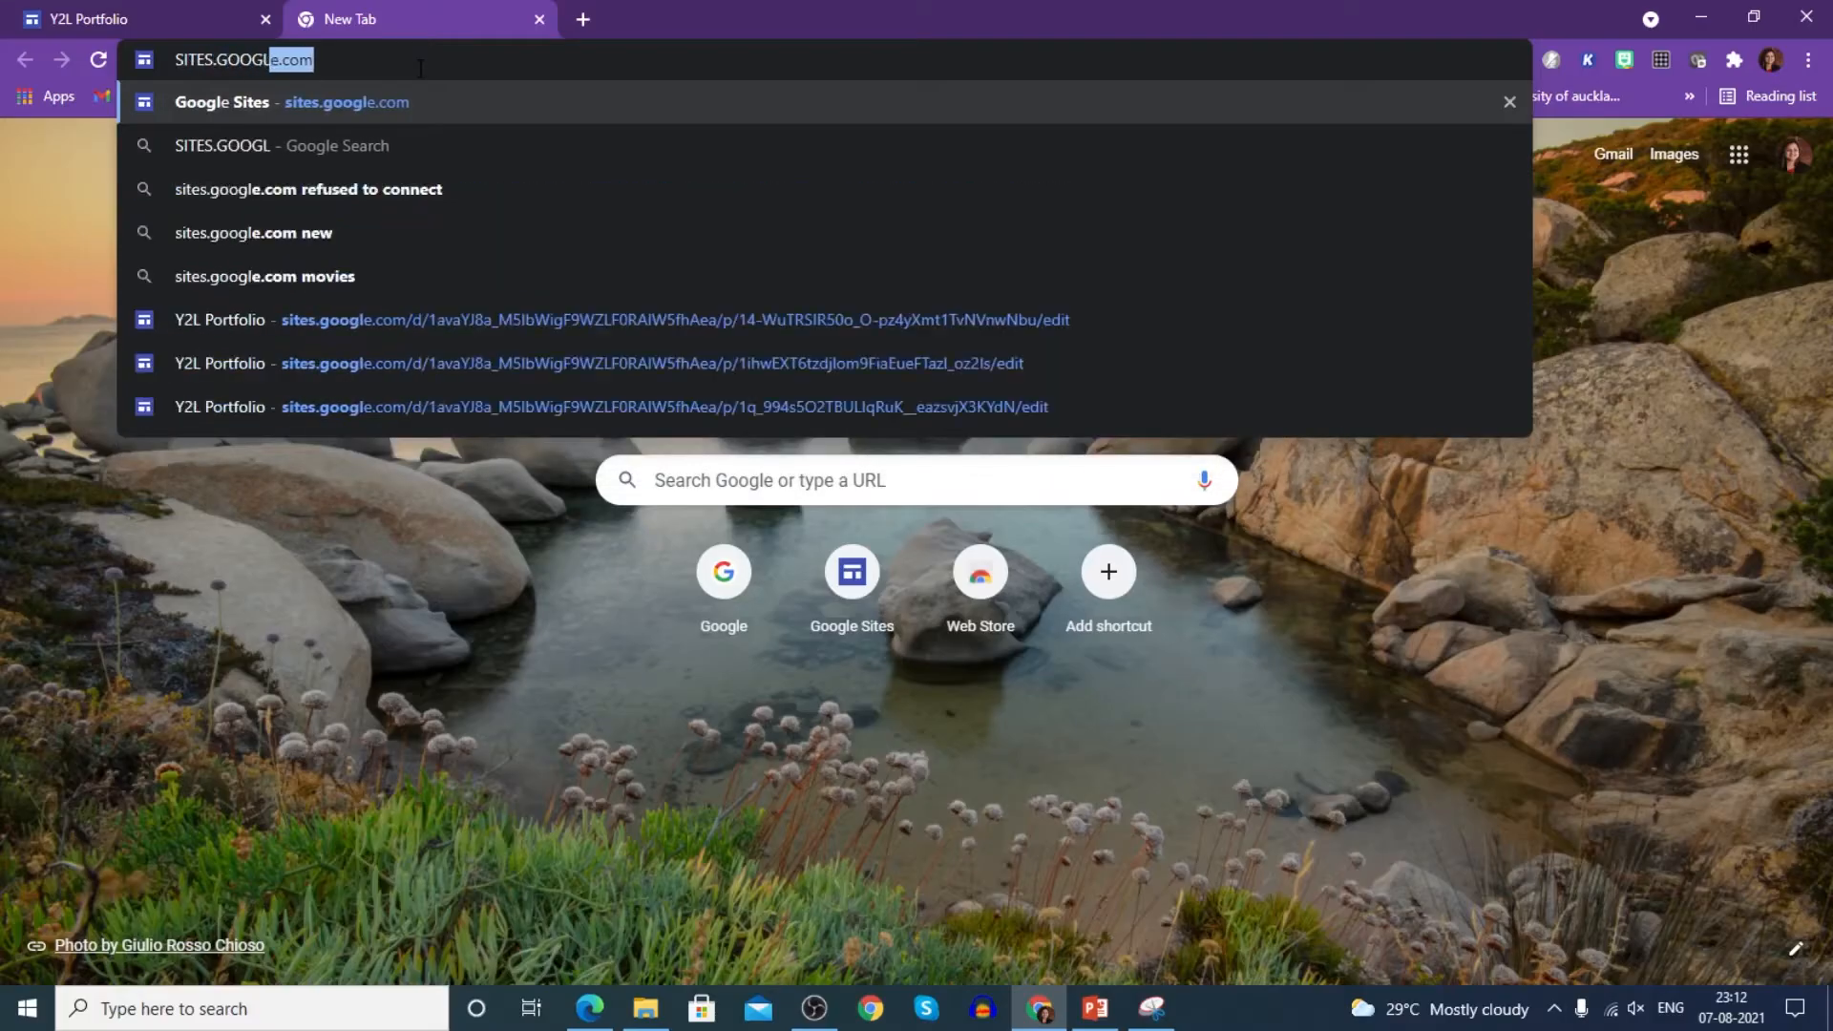
type("m")
key("Return")
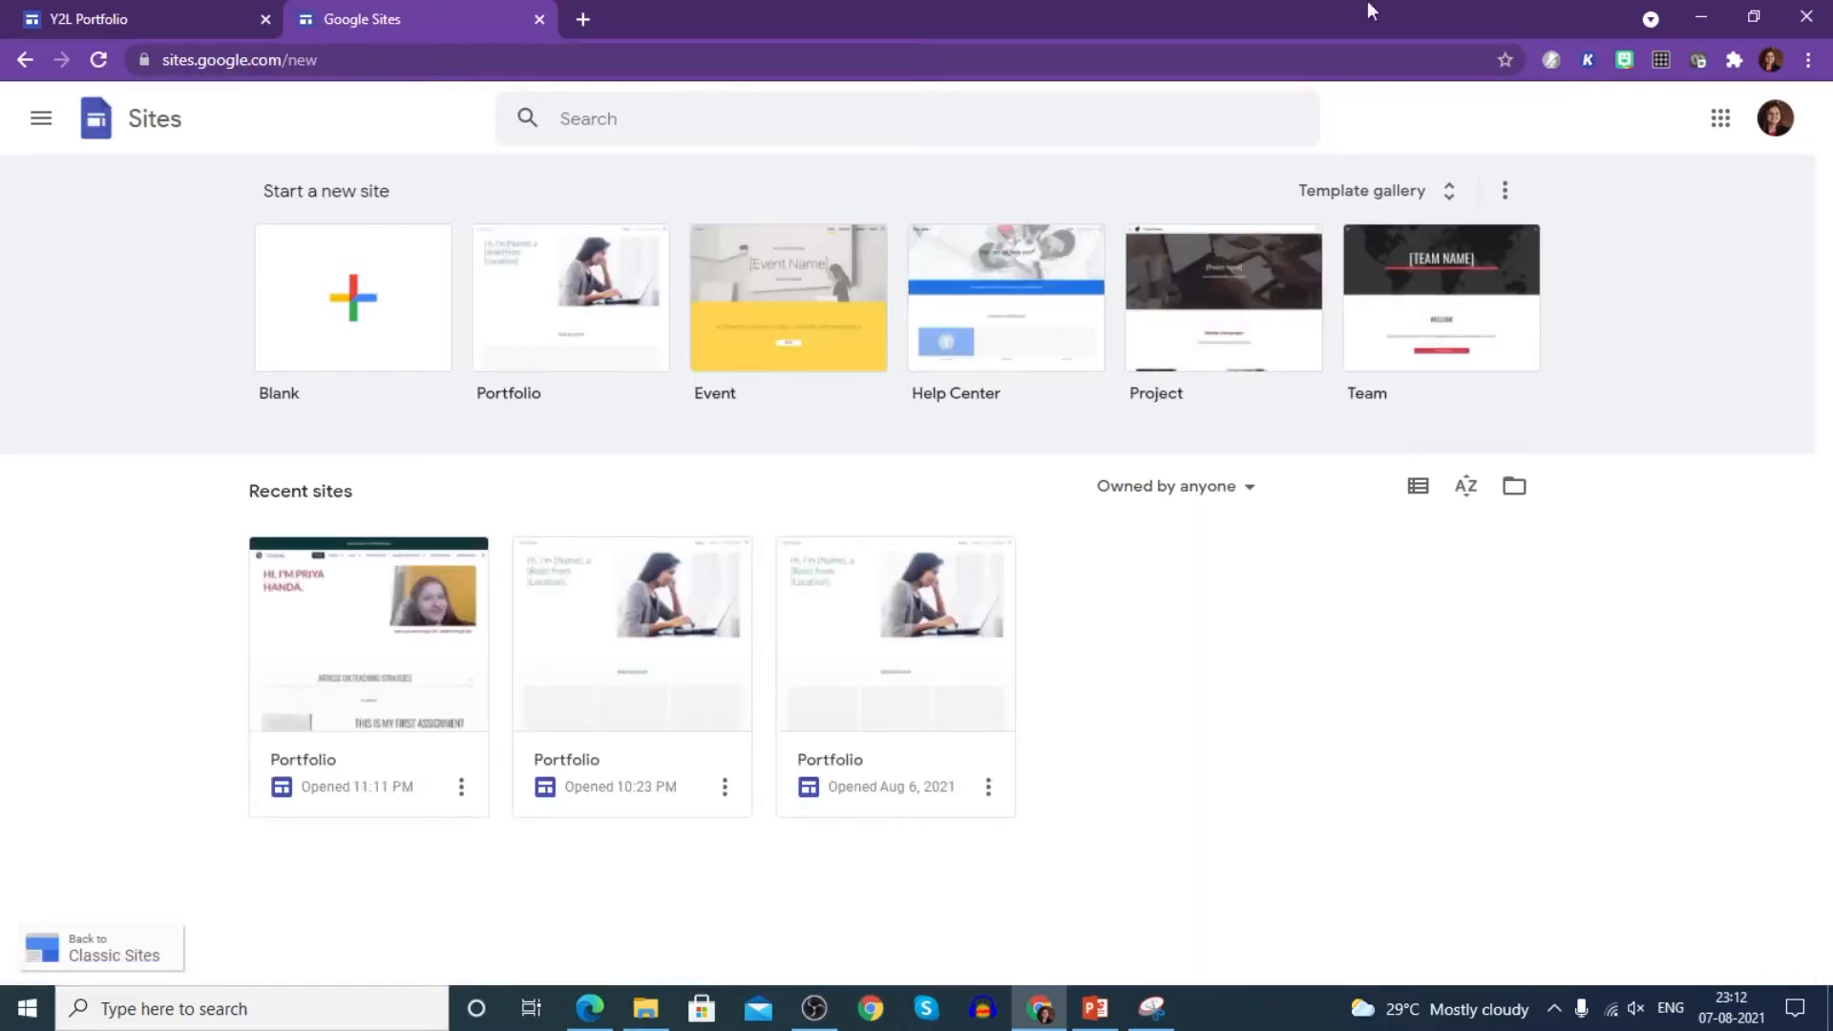
left_click(536, 324)
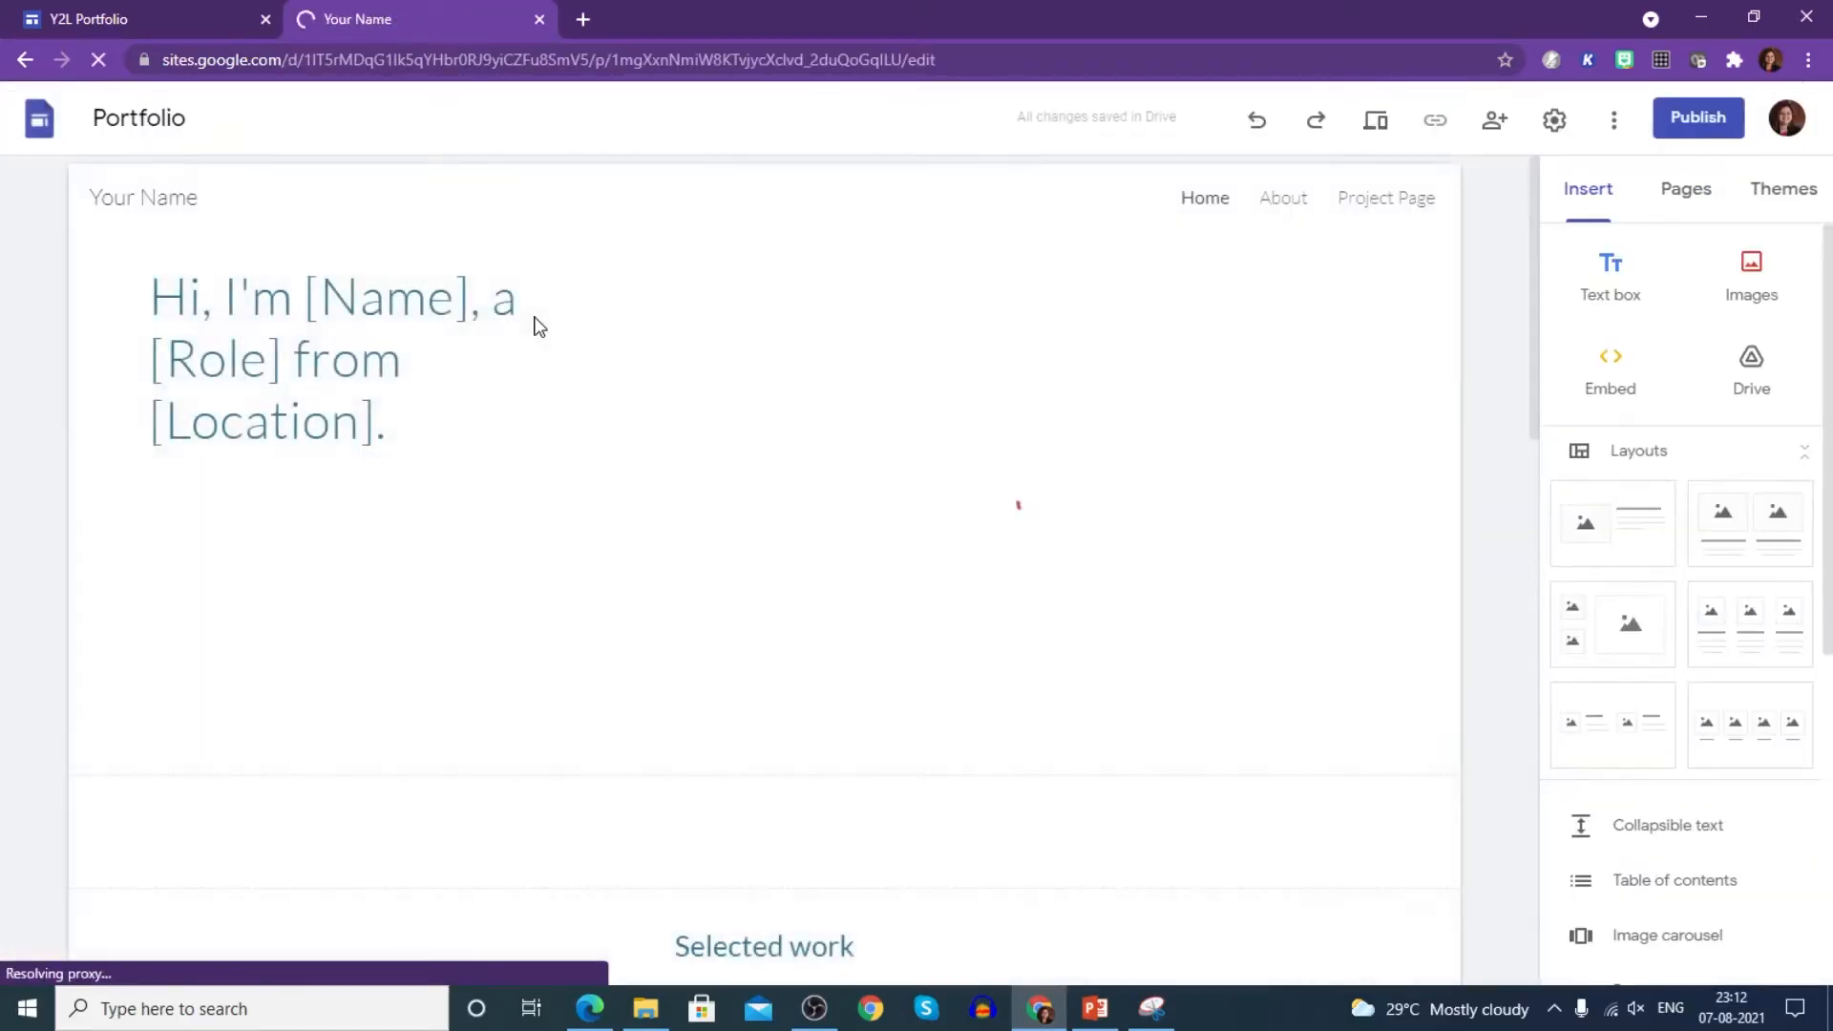
left_click(539, 326)
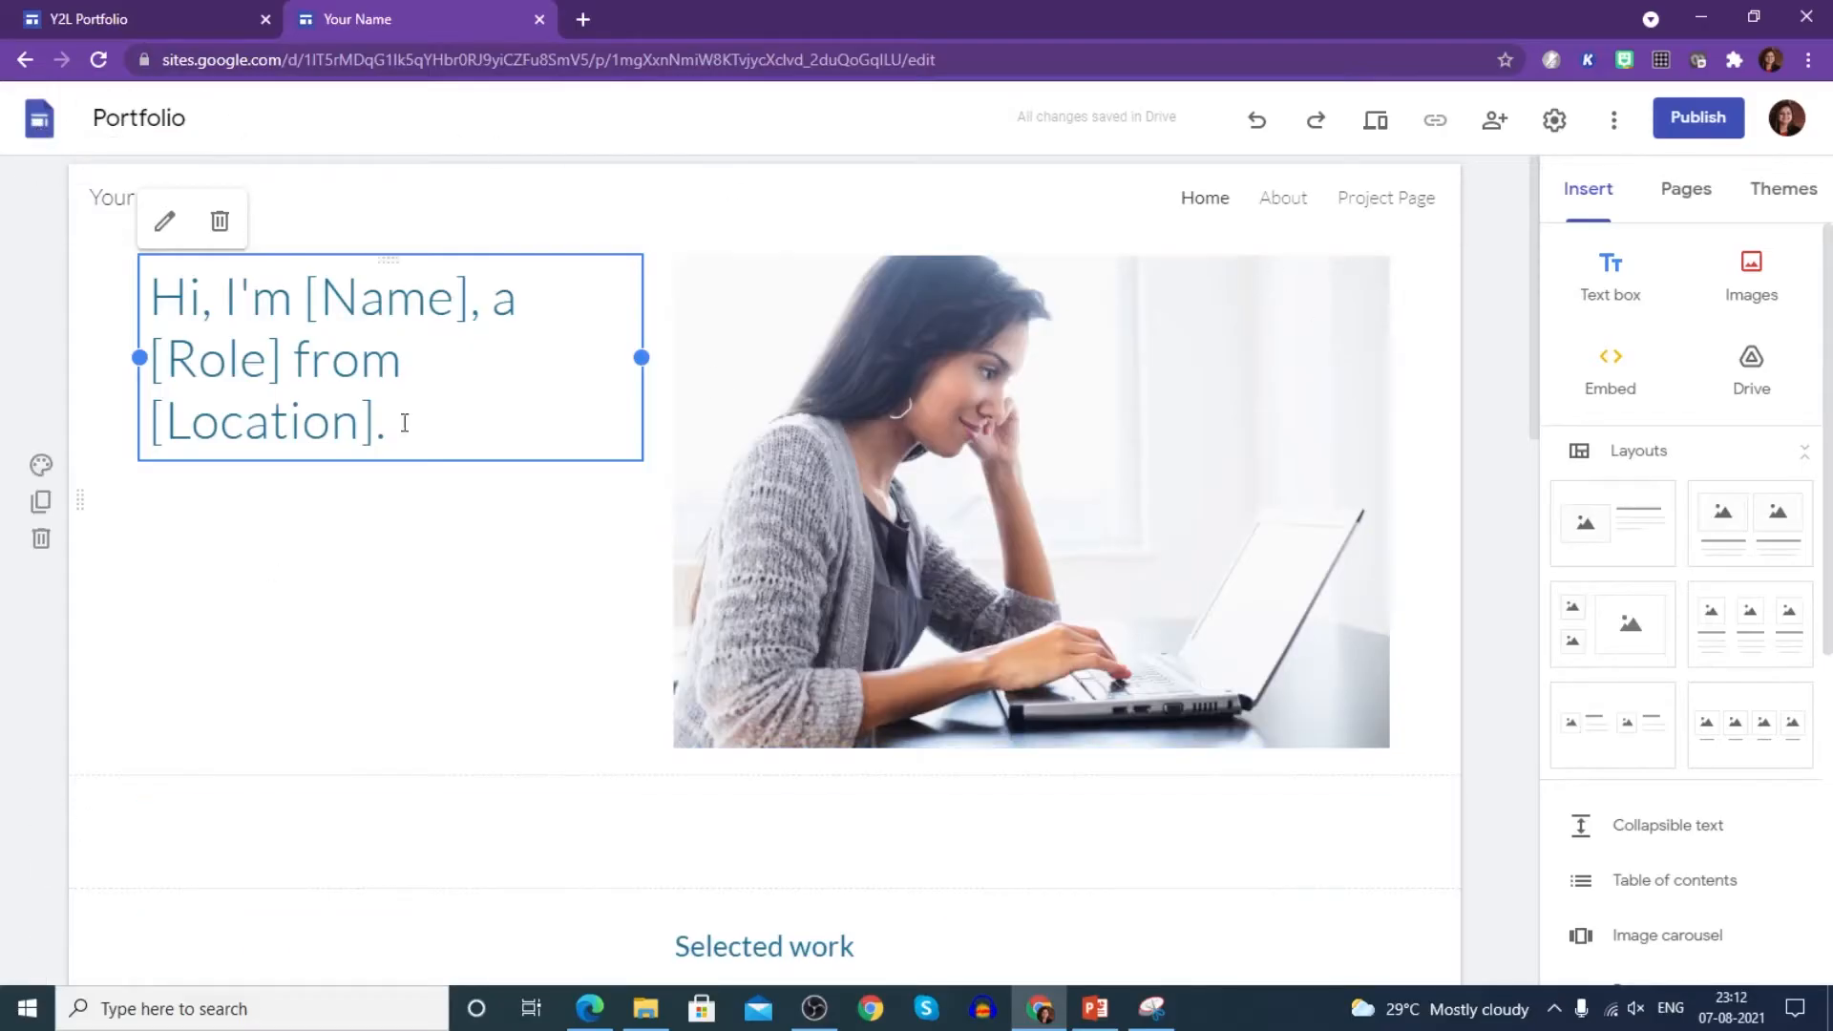
- Insert 'Y2L' before 'Portfolio' in the document title to make 'Y2L Portfolio'
left_click(159, 121)
left_click(96, 115)
type("y")
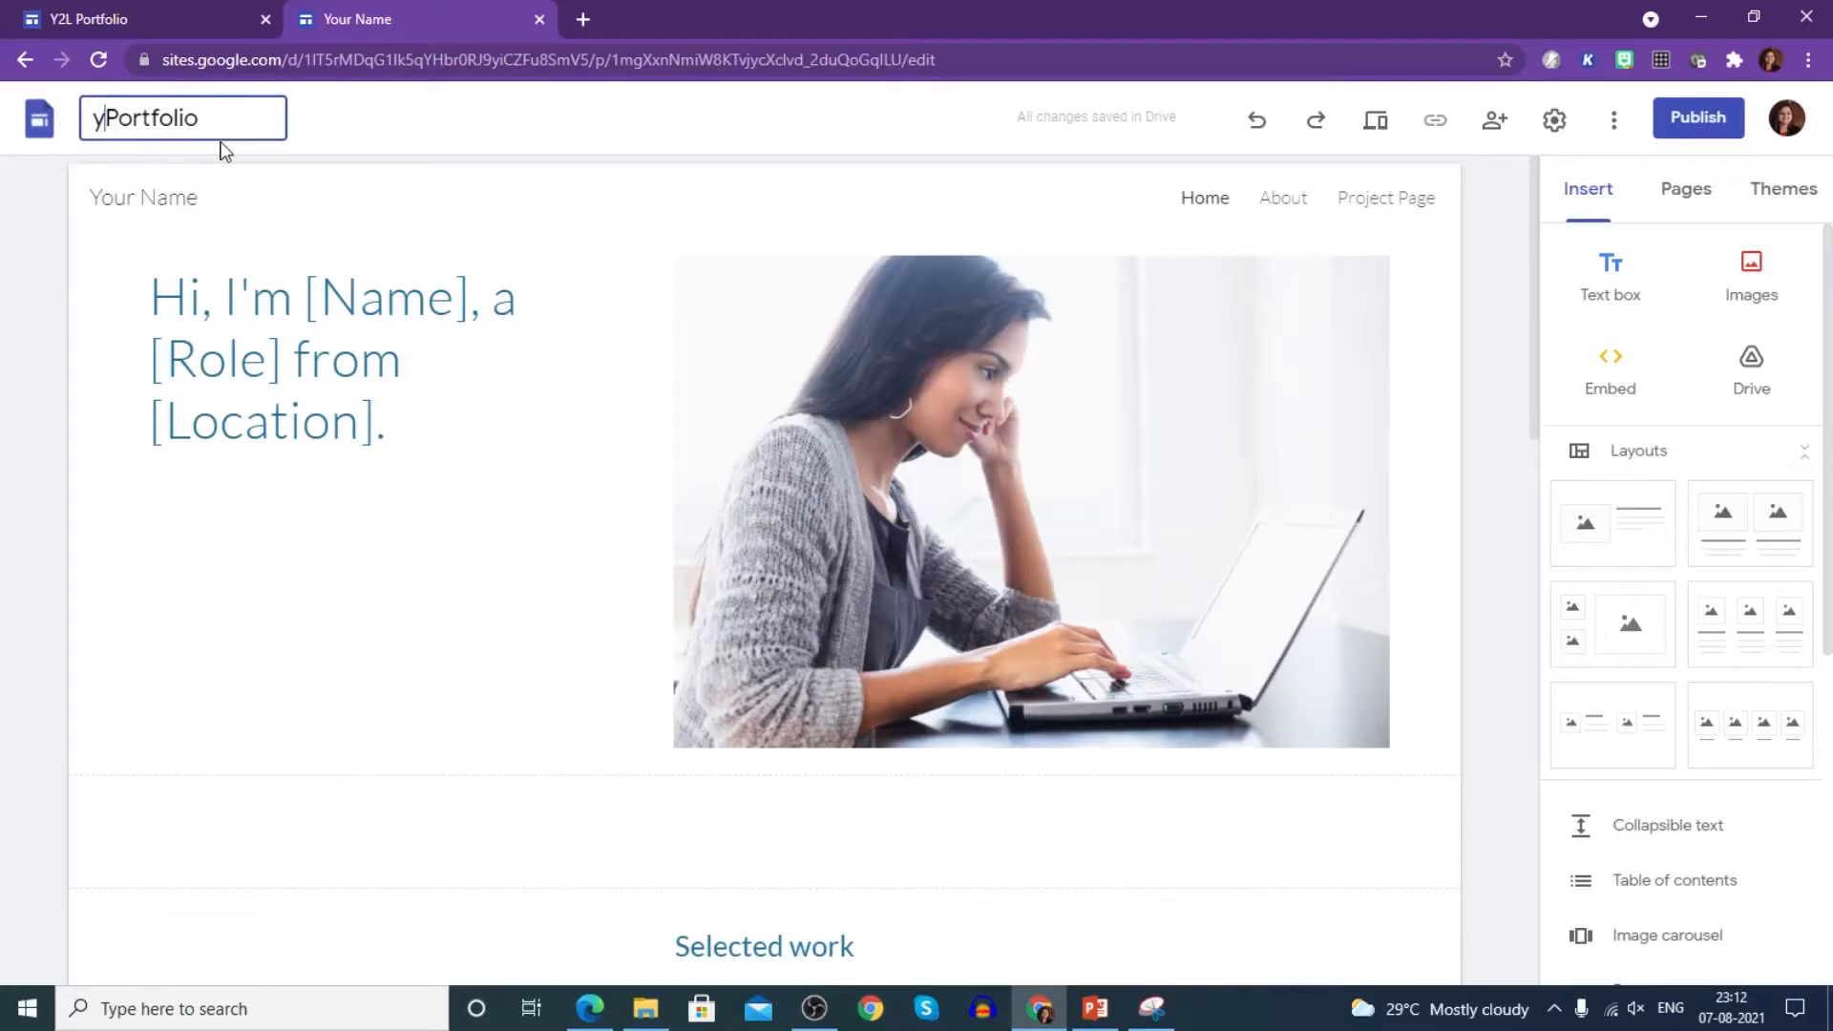
type("2")
key("BackSpace")
key("BackSpace")
type("Y2L")
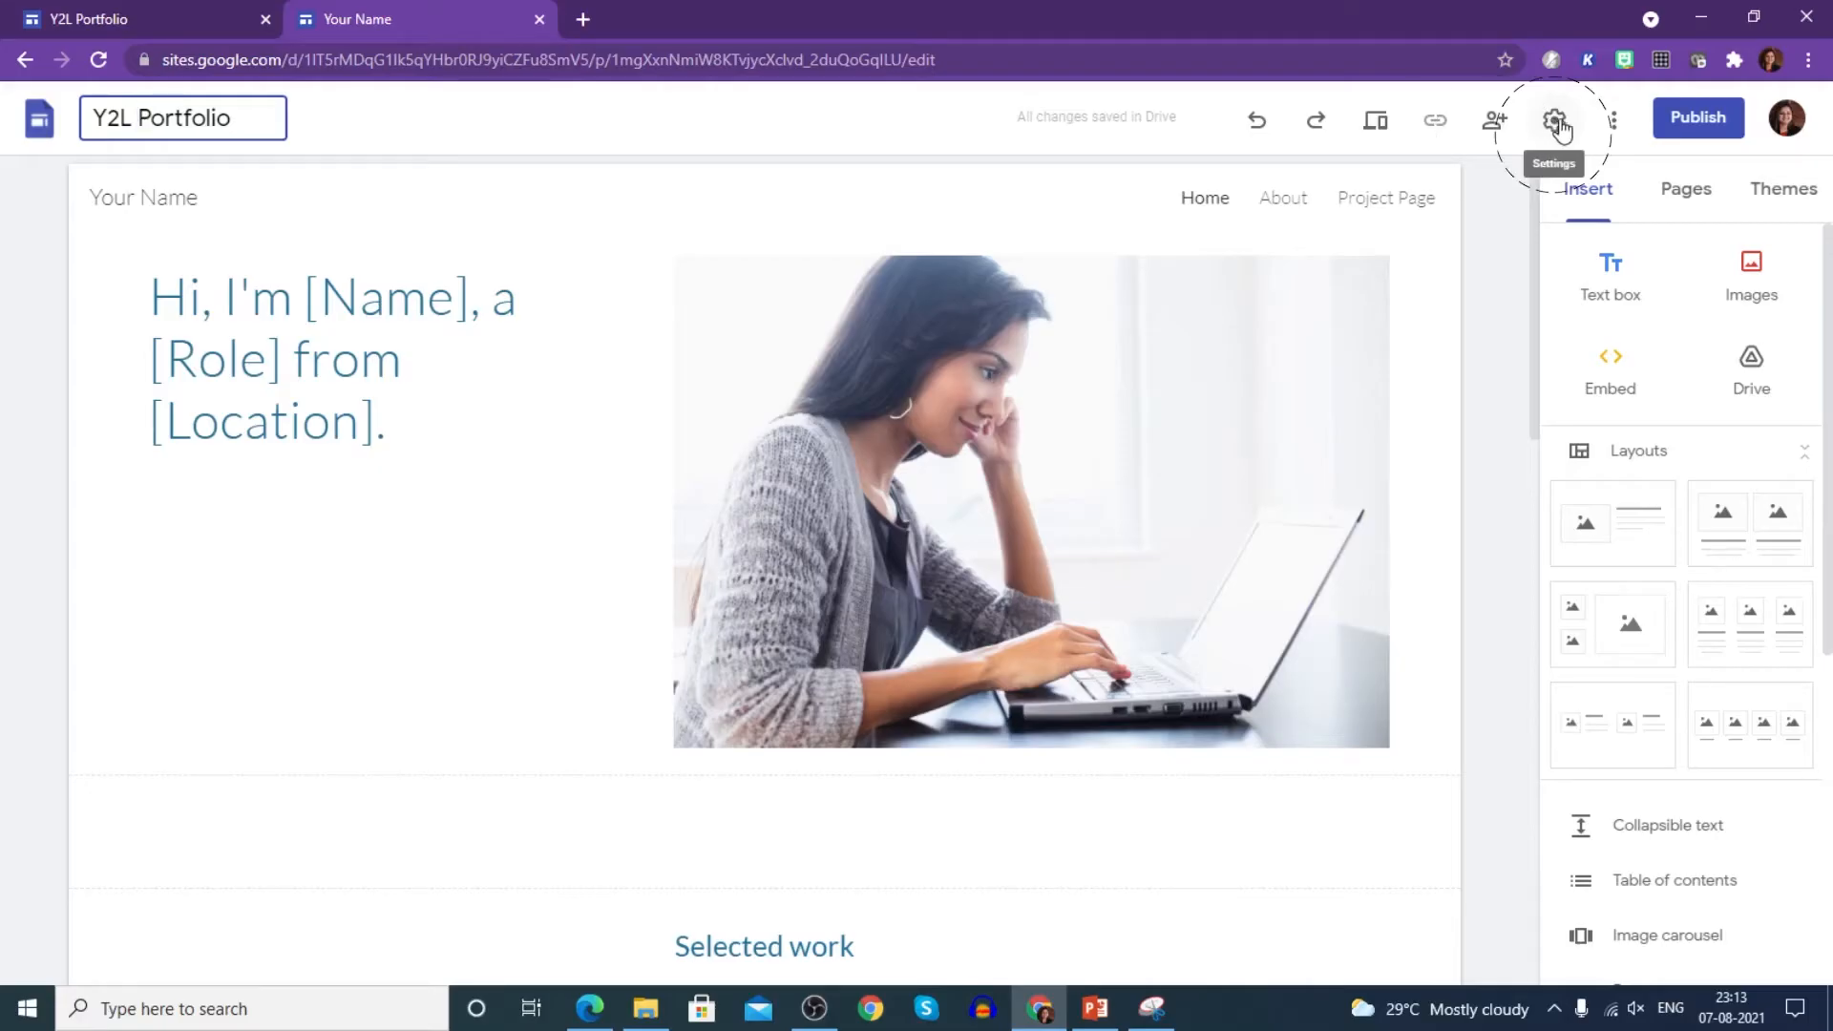
left_click(1614, 129)
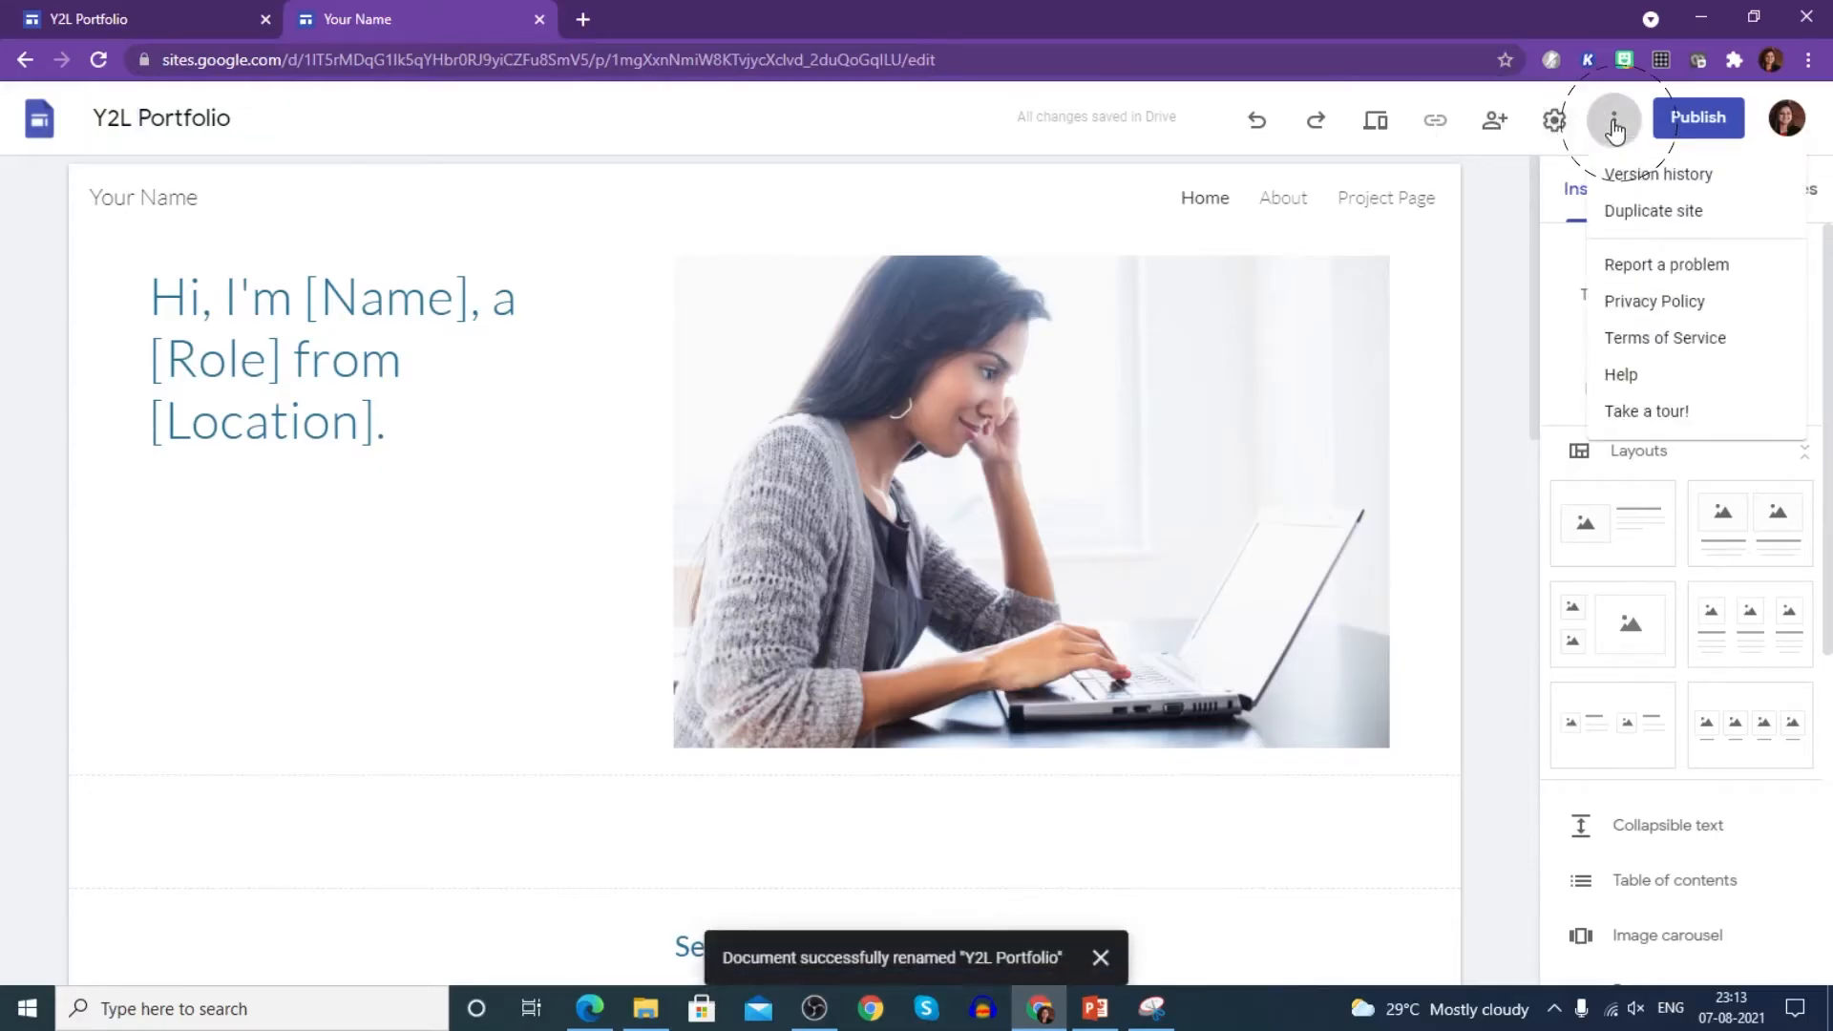
left_click(1486, 201)
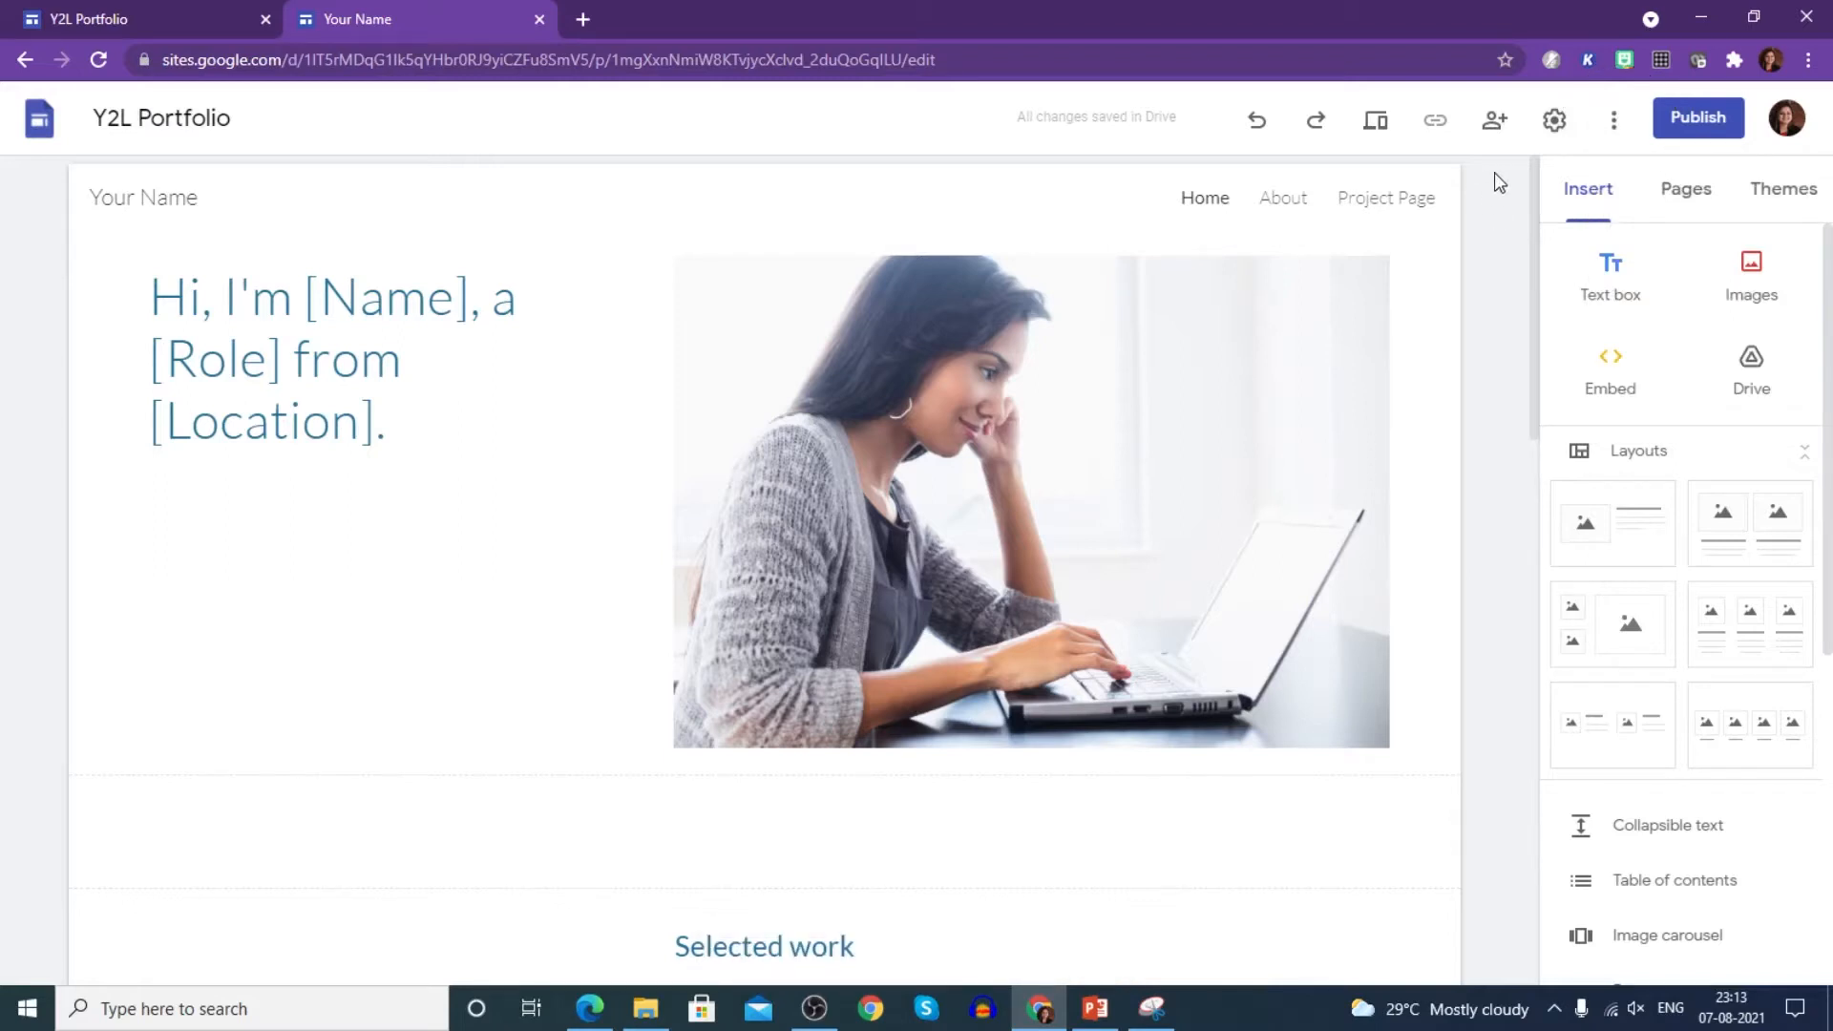
left_click(143, 198)
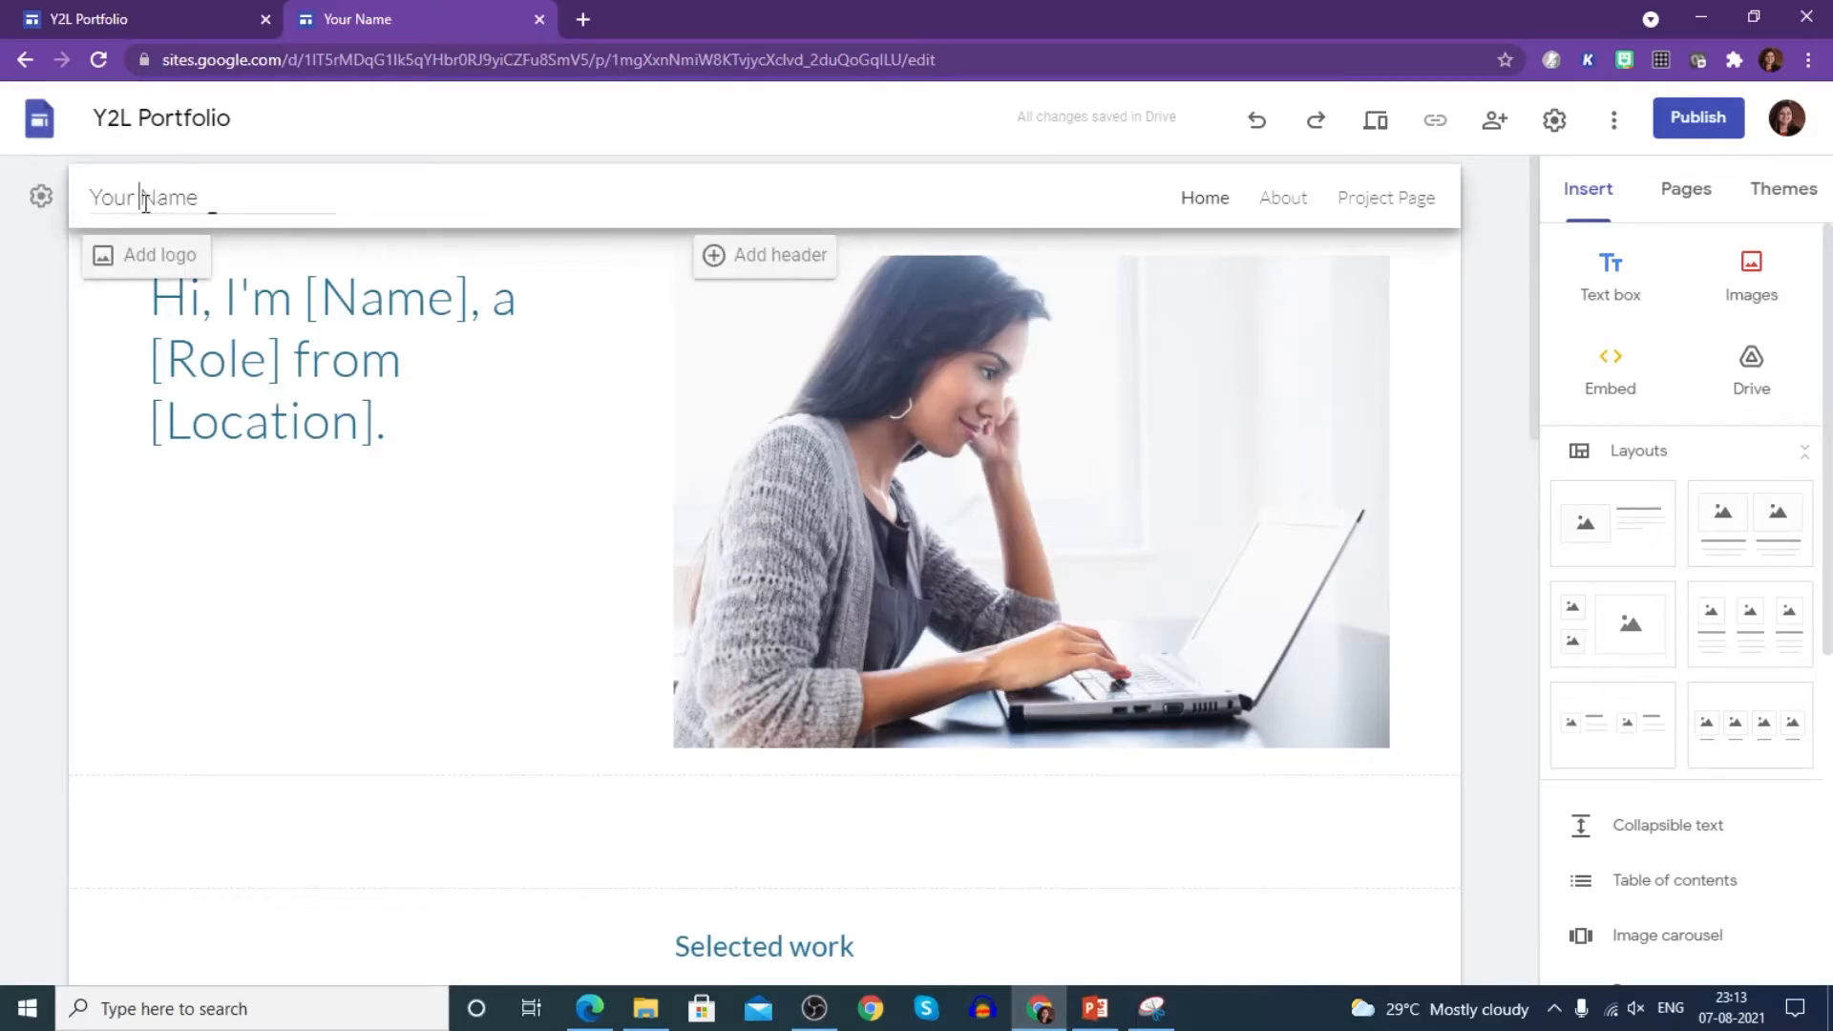
triple_click(136, 195)
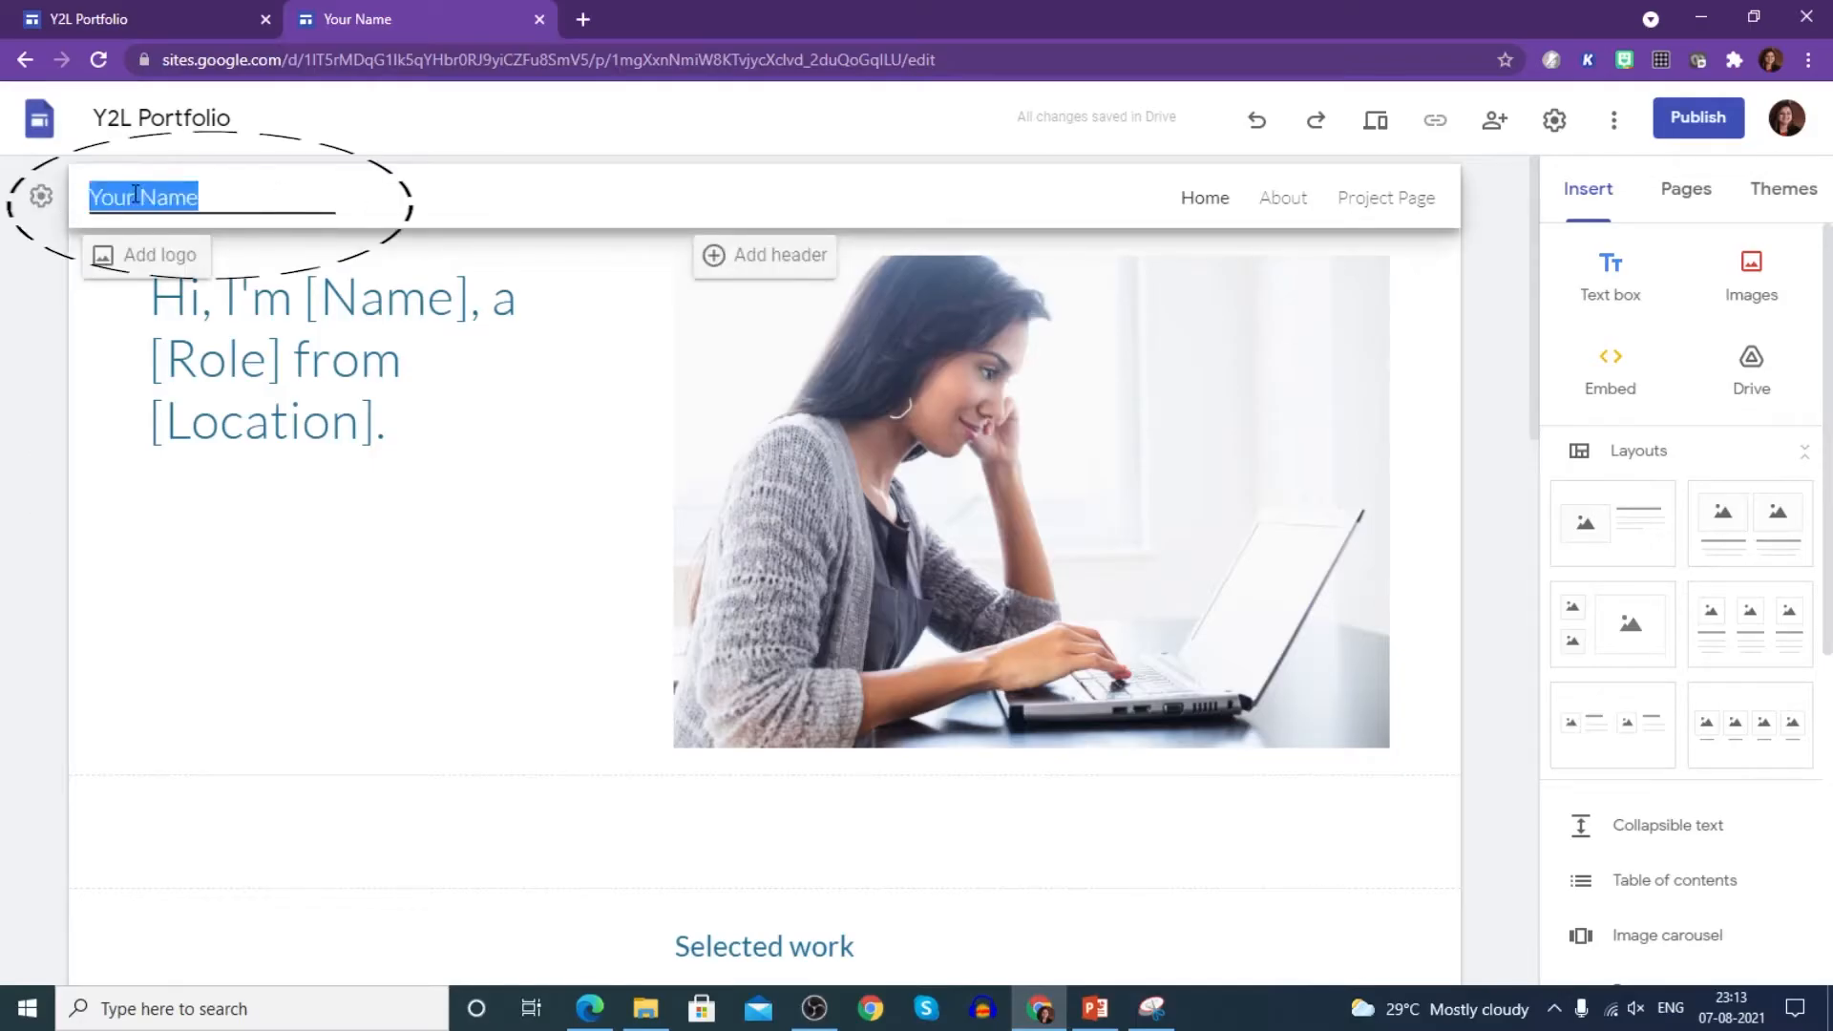
type("Y2")
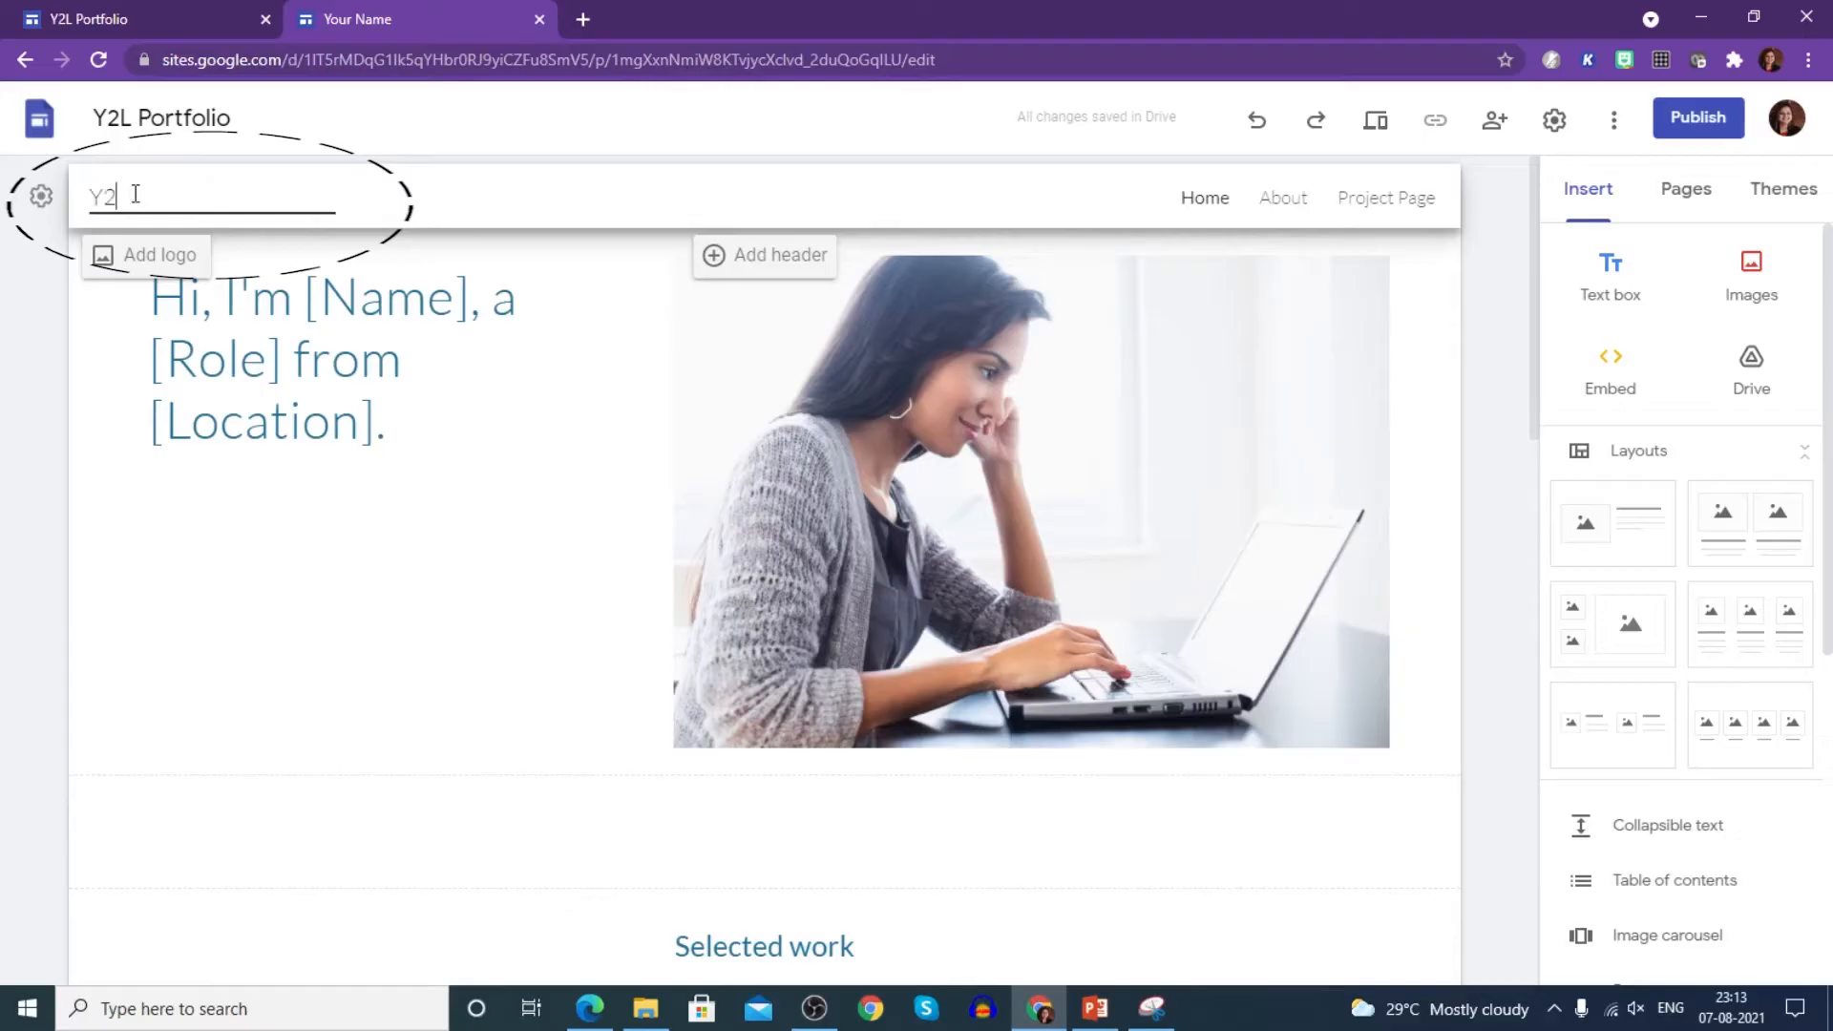
type("L DEMP PORTFOLIO")
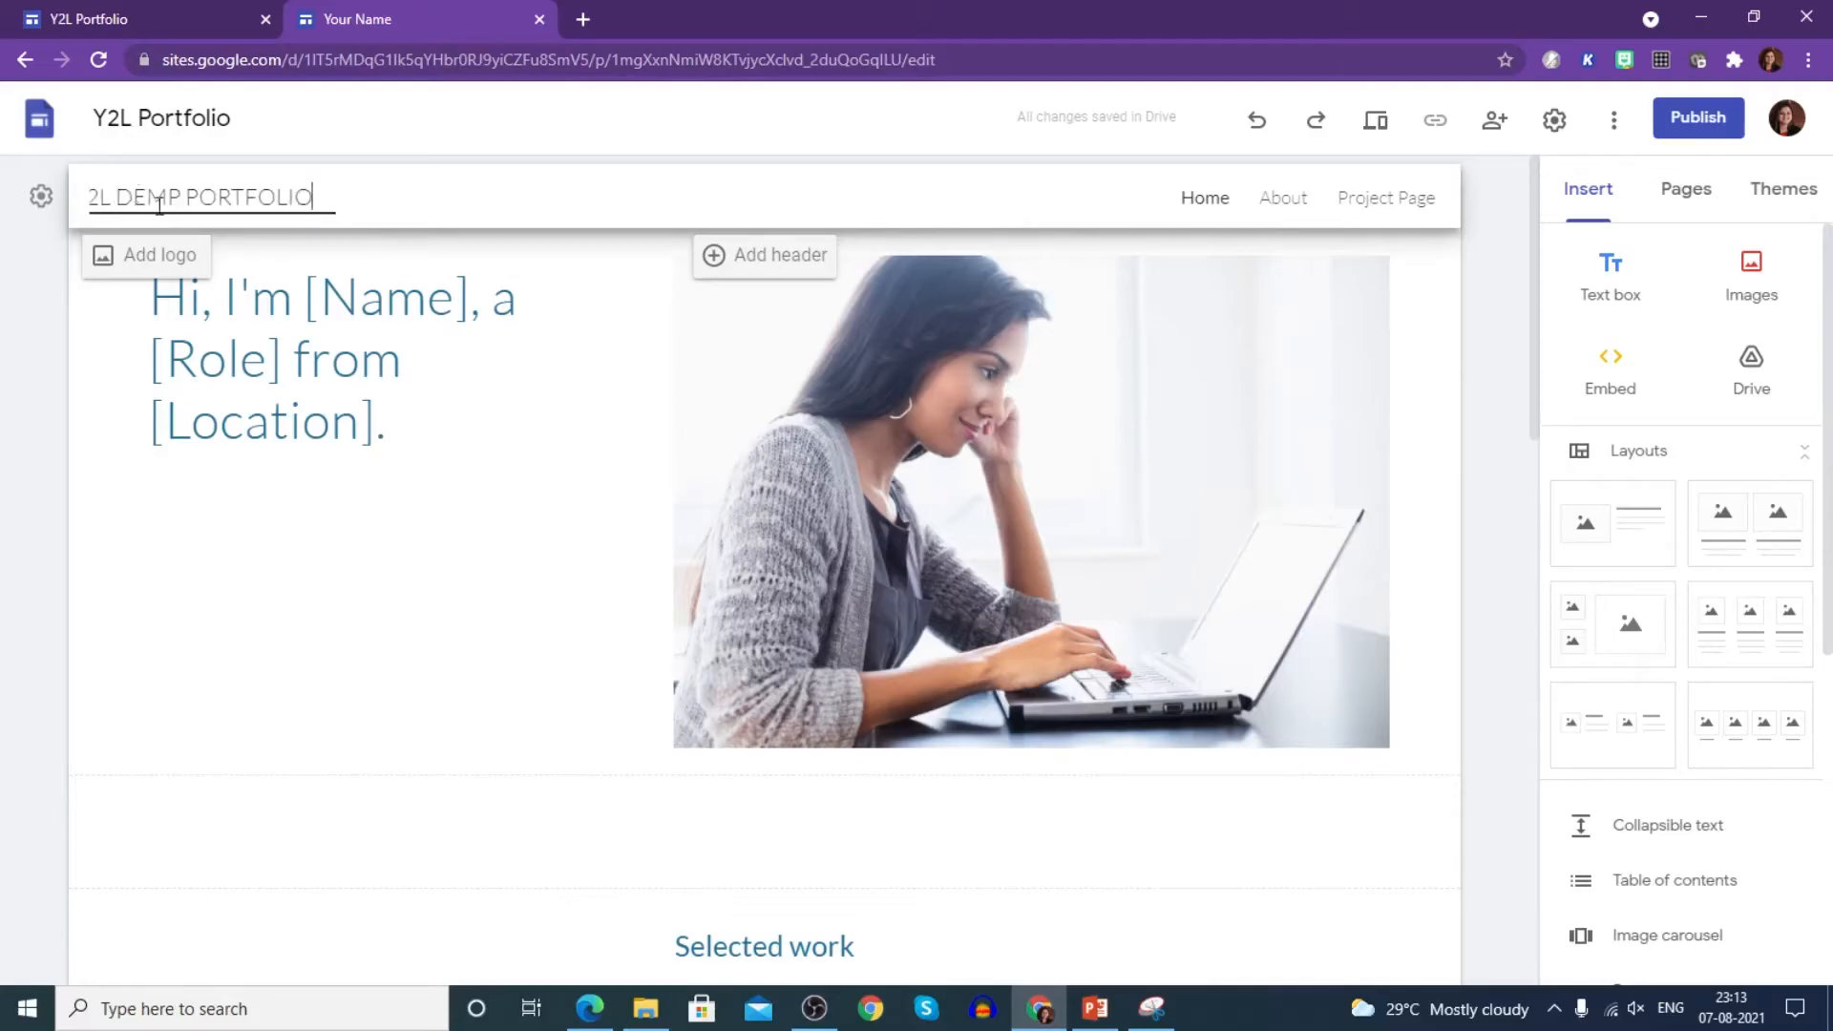
left_click(180, 196)
key("BackSpace")
type("O")
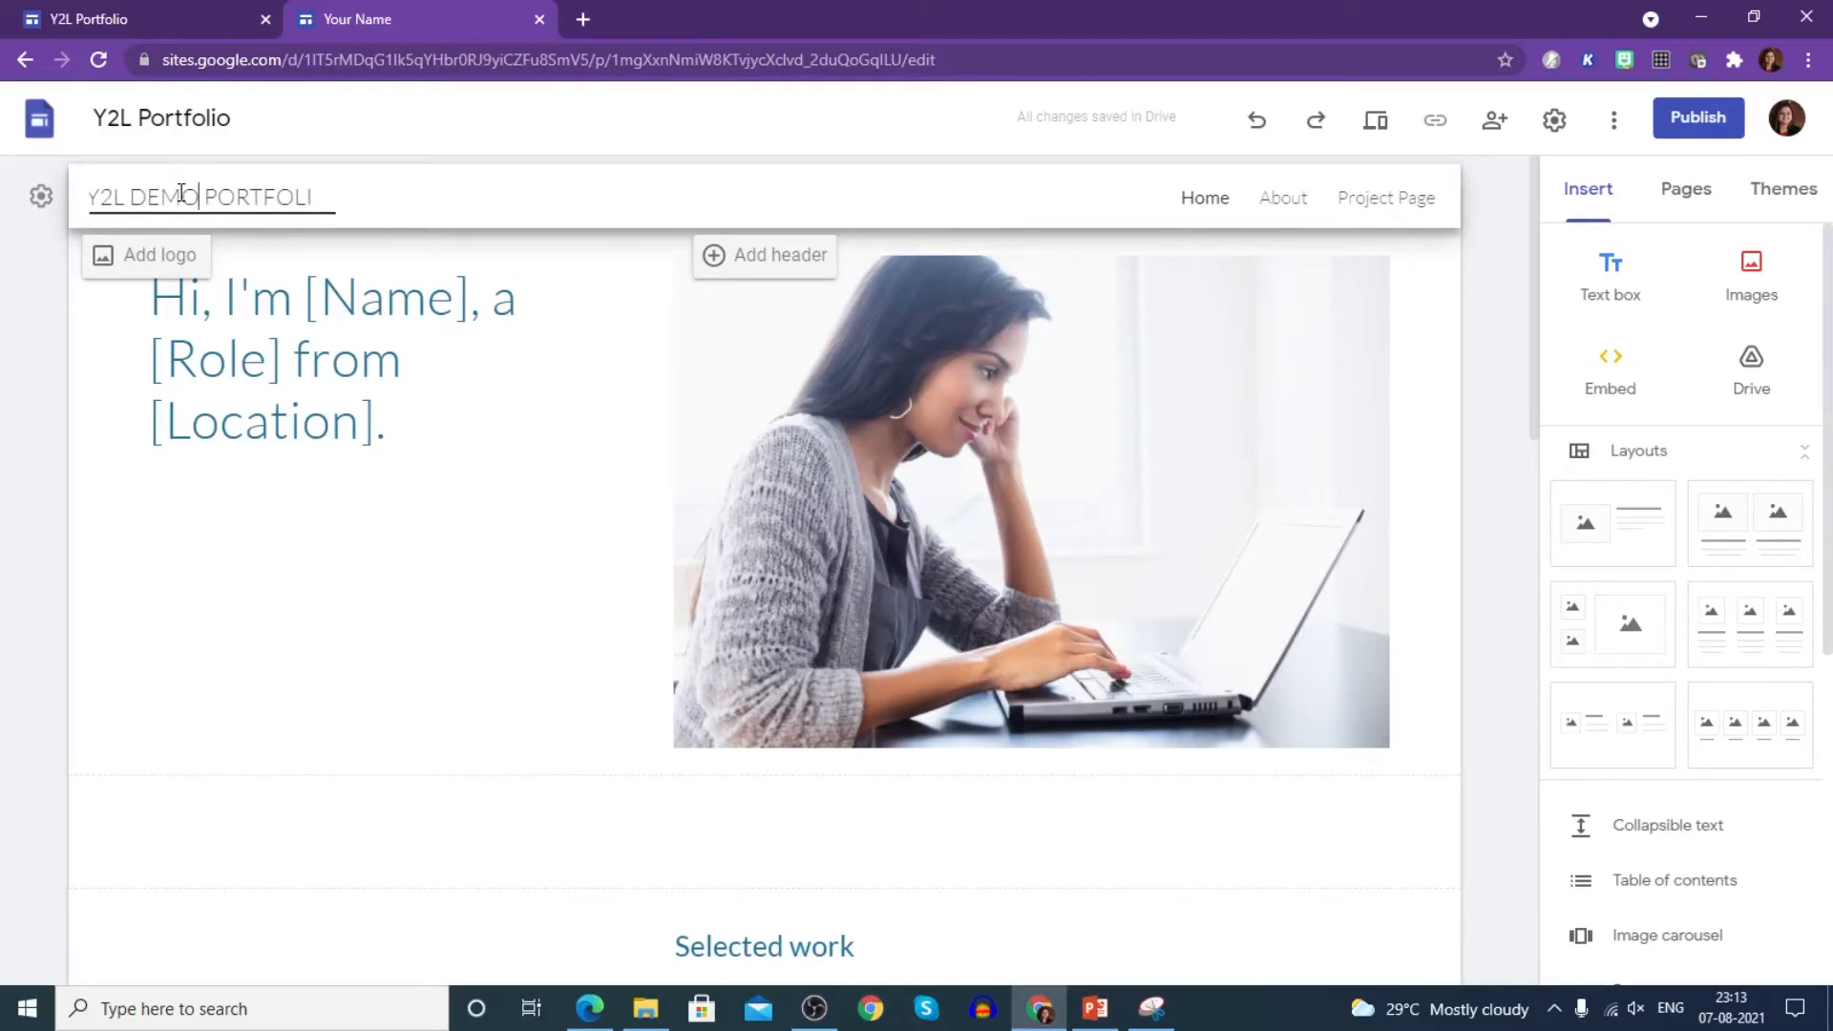
left_click(250, 515)
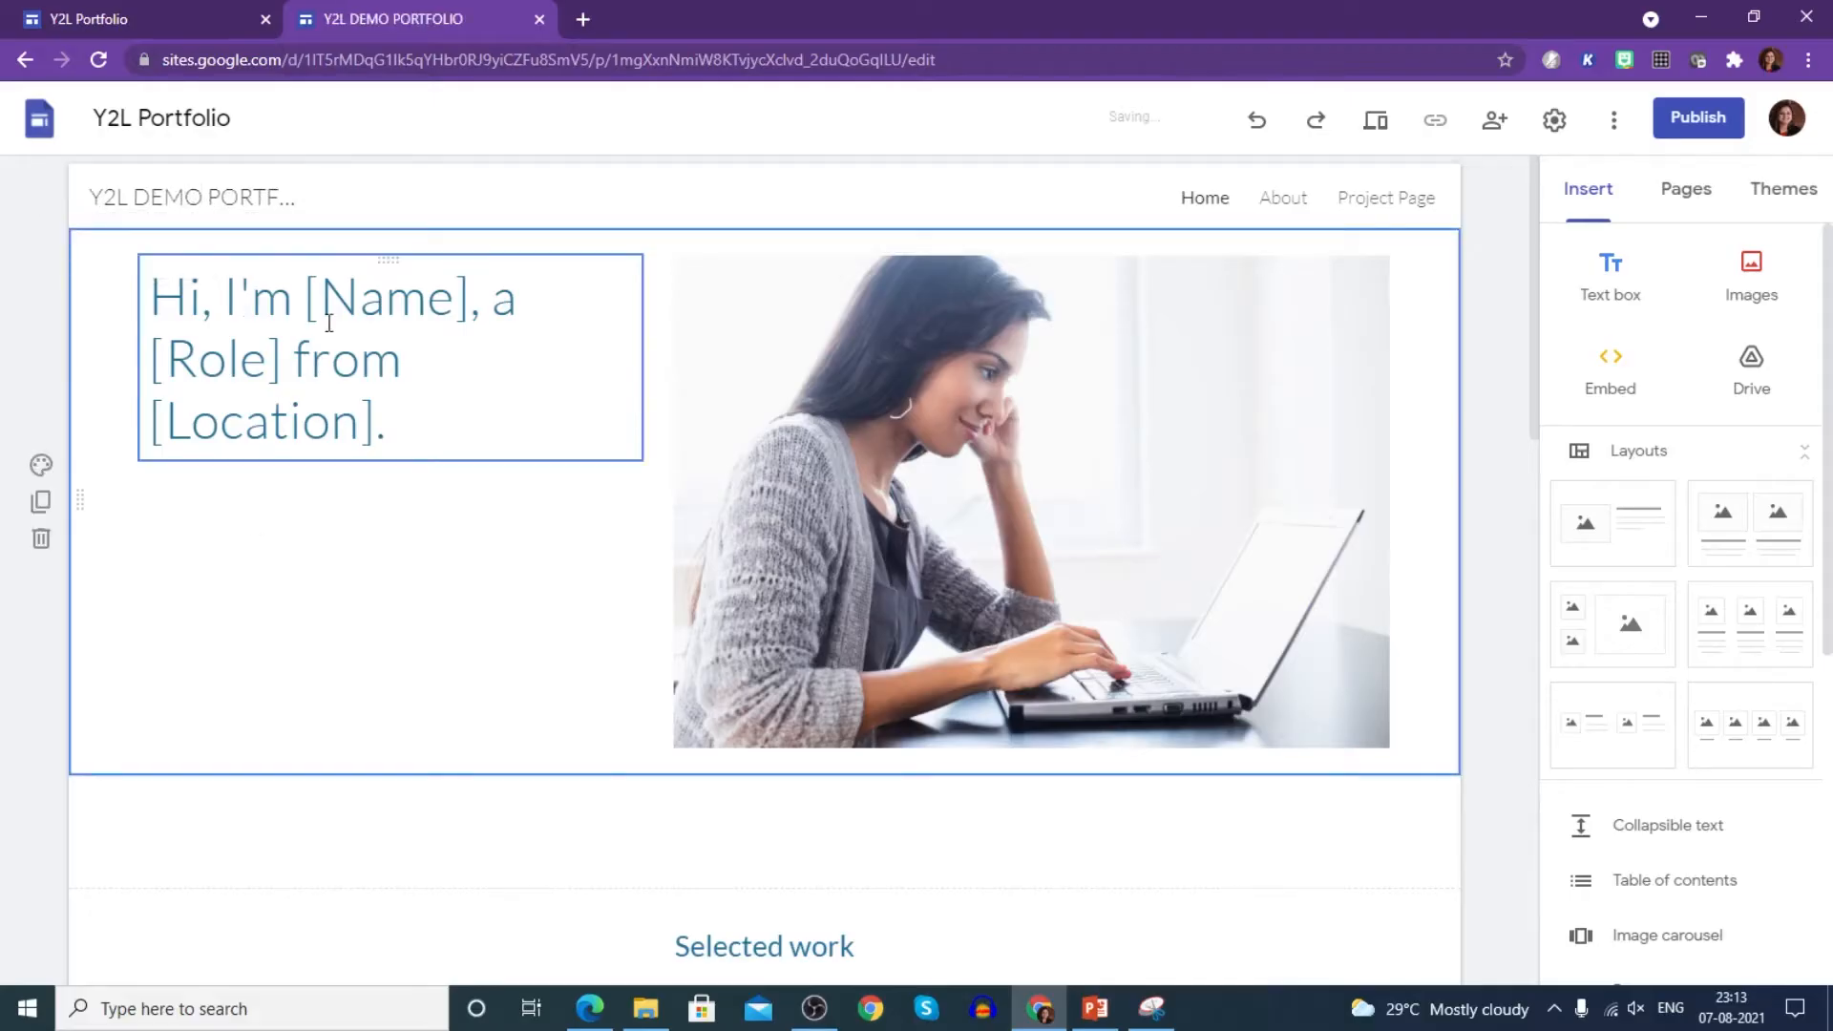
mouse_move(135, 197)
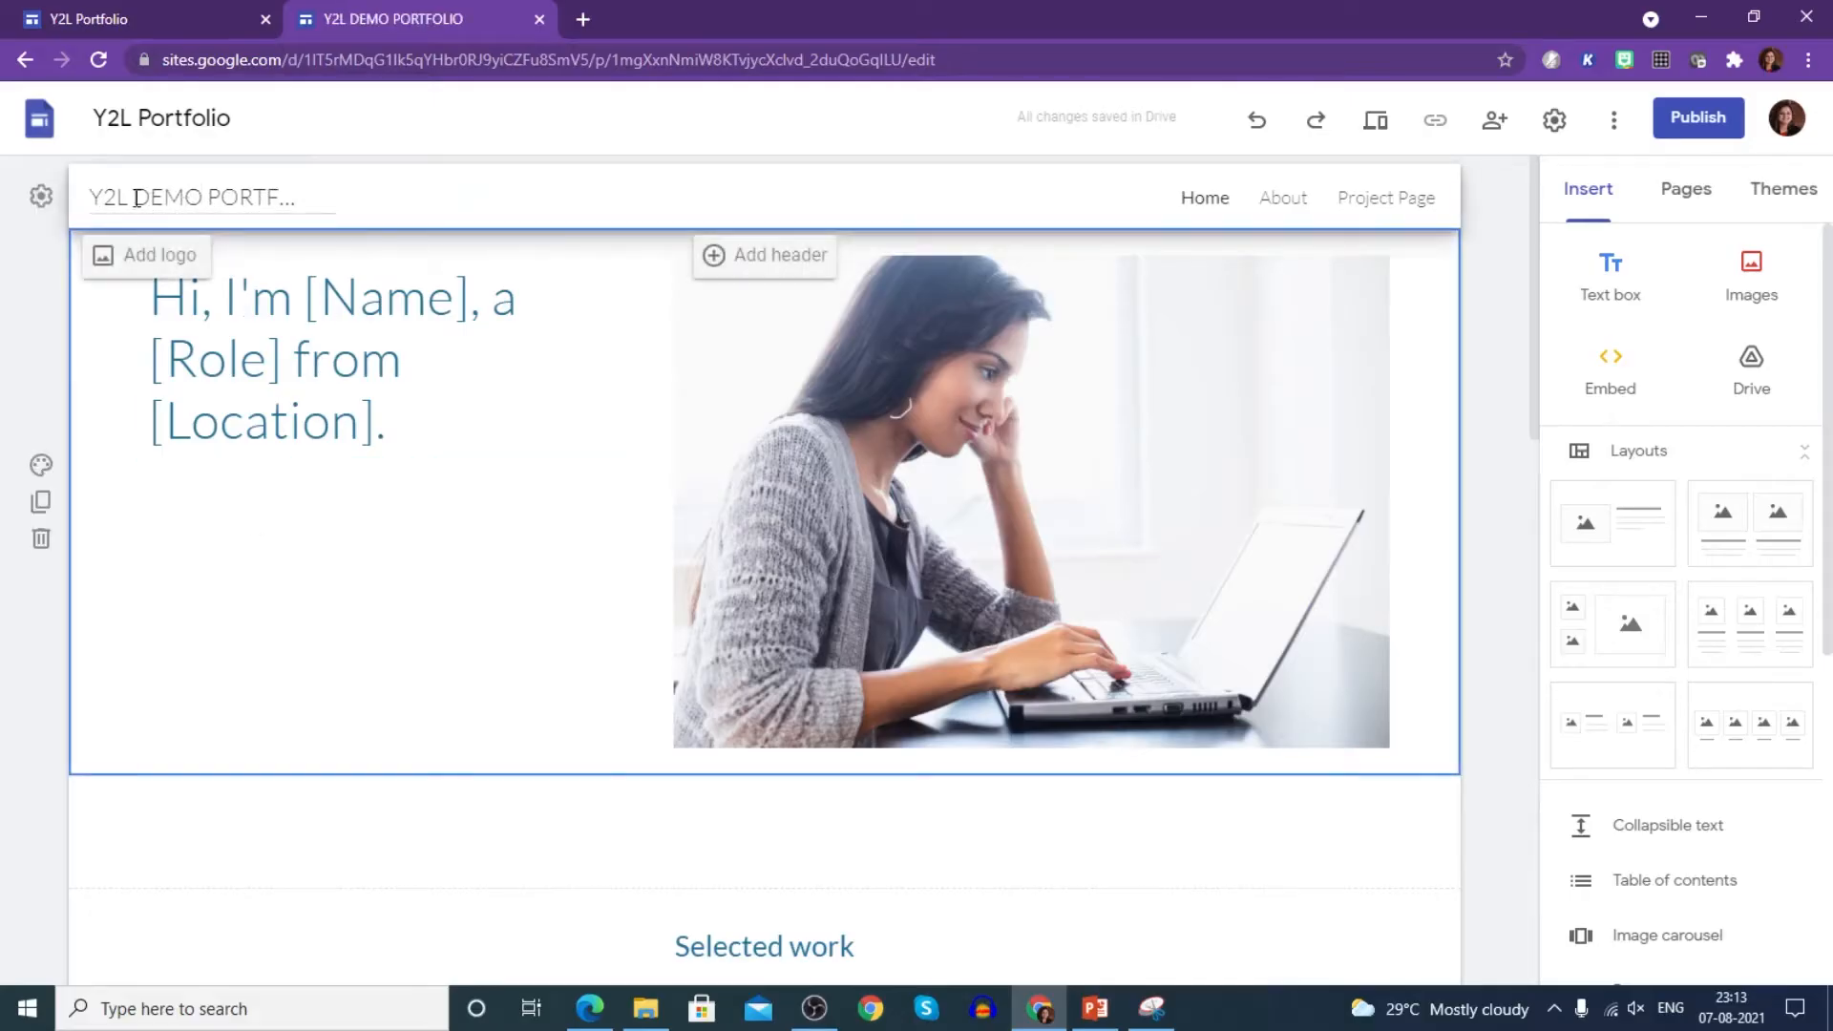
left_click(117, 275)
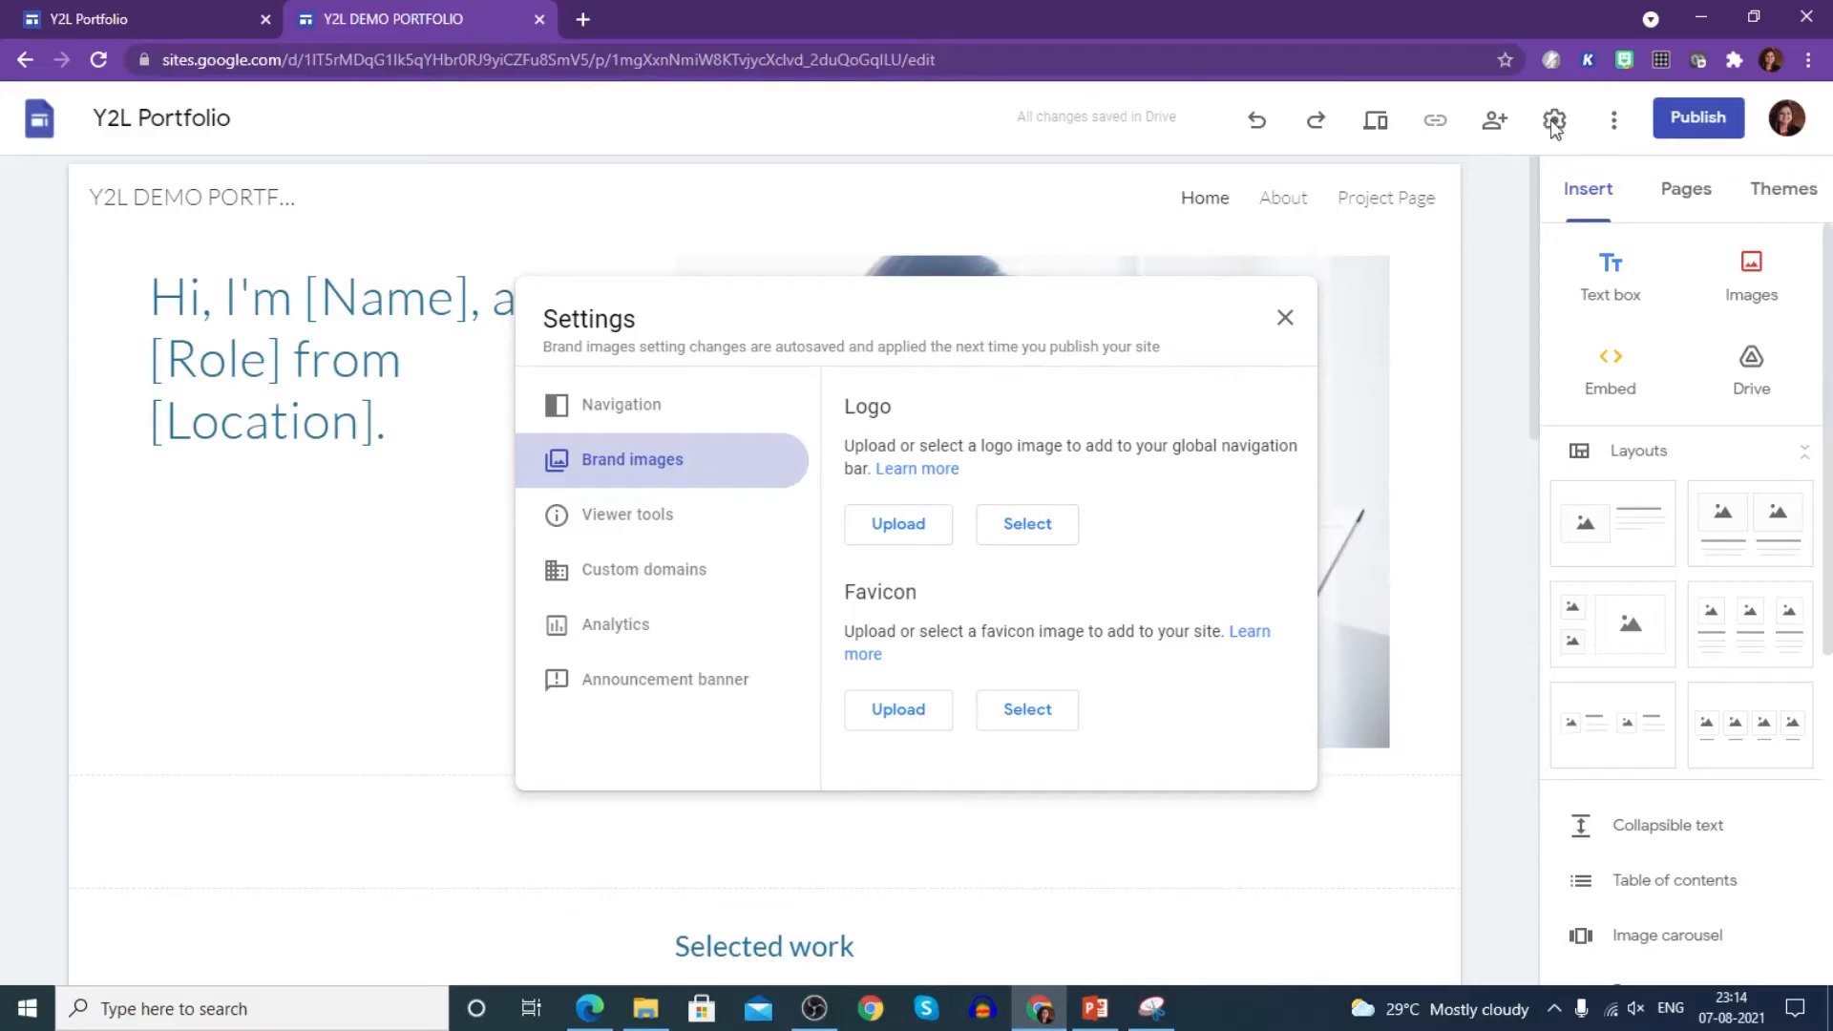
- Upload the LOGO (2) image as the header logo and close Settings
left_click(900, 524)
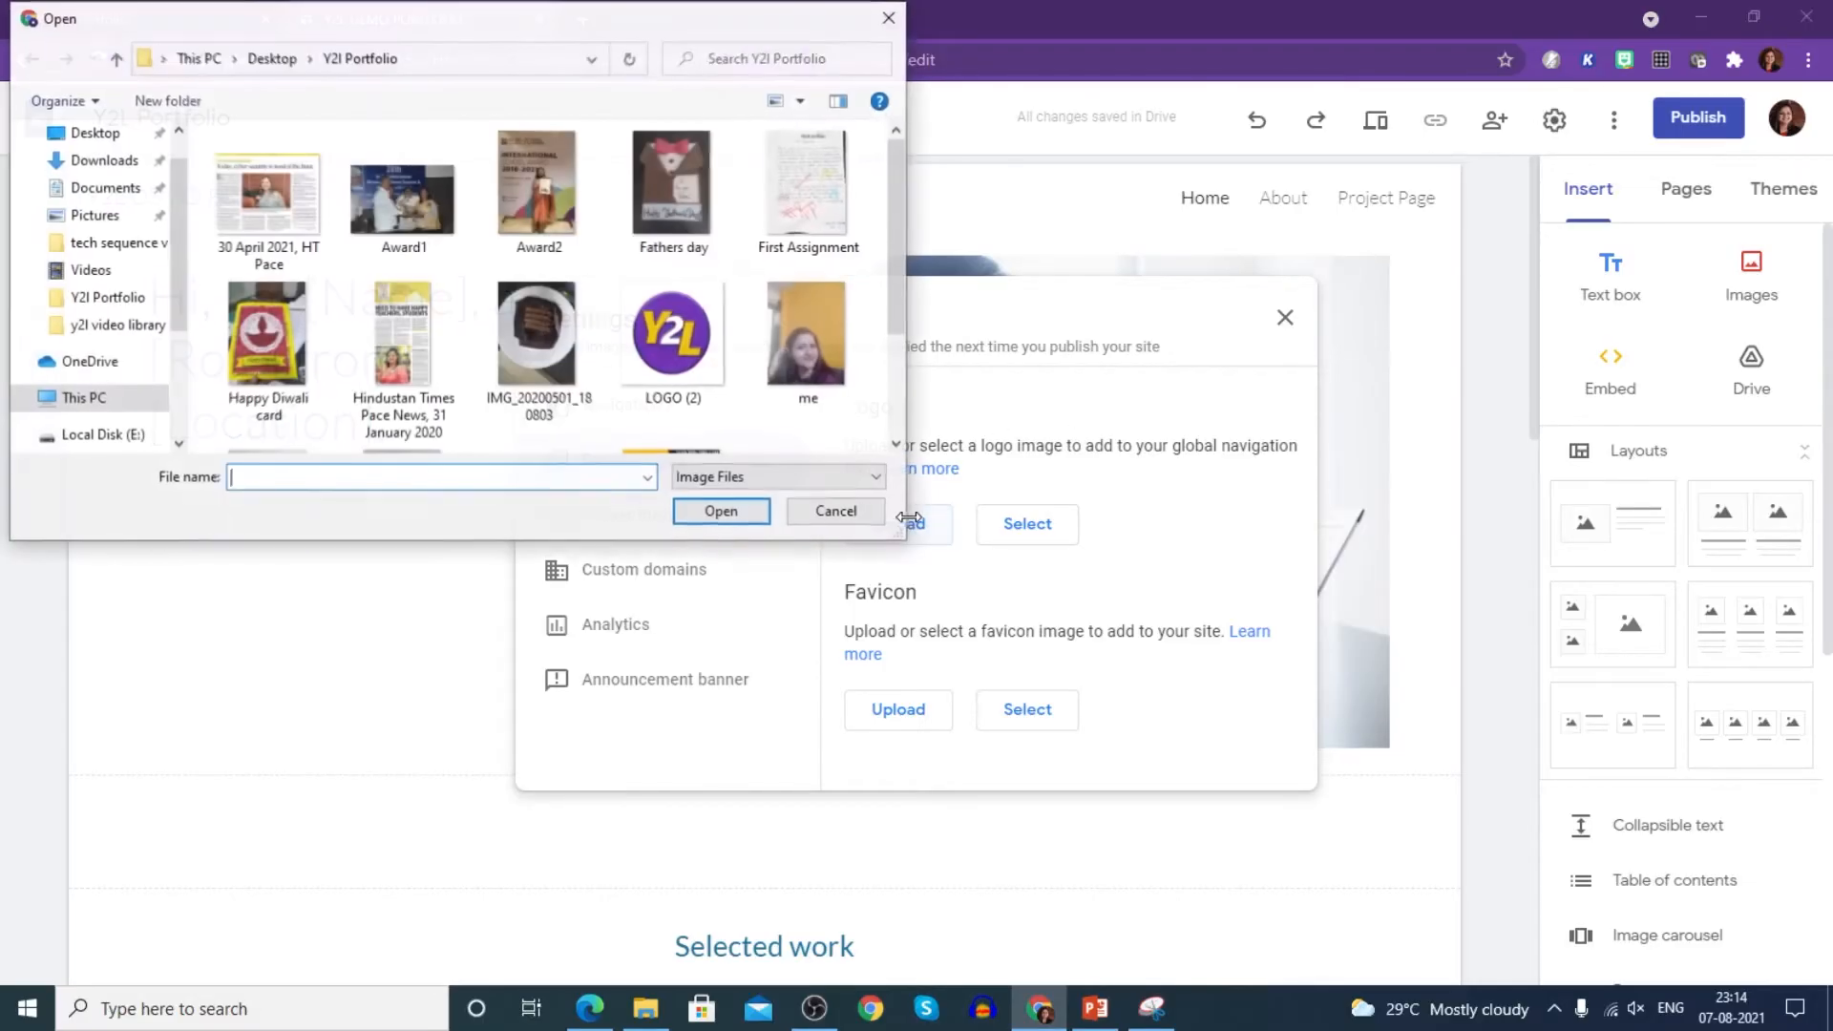
left_click(687, 377)
left_click(720, 510)
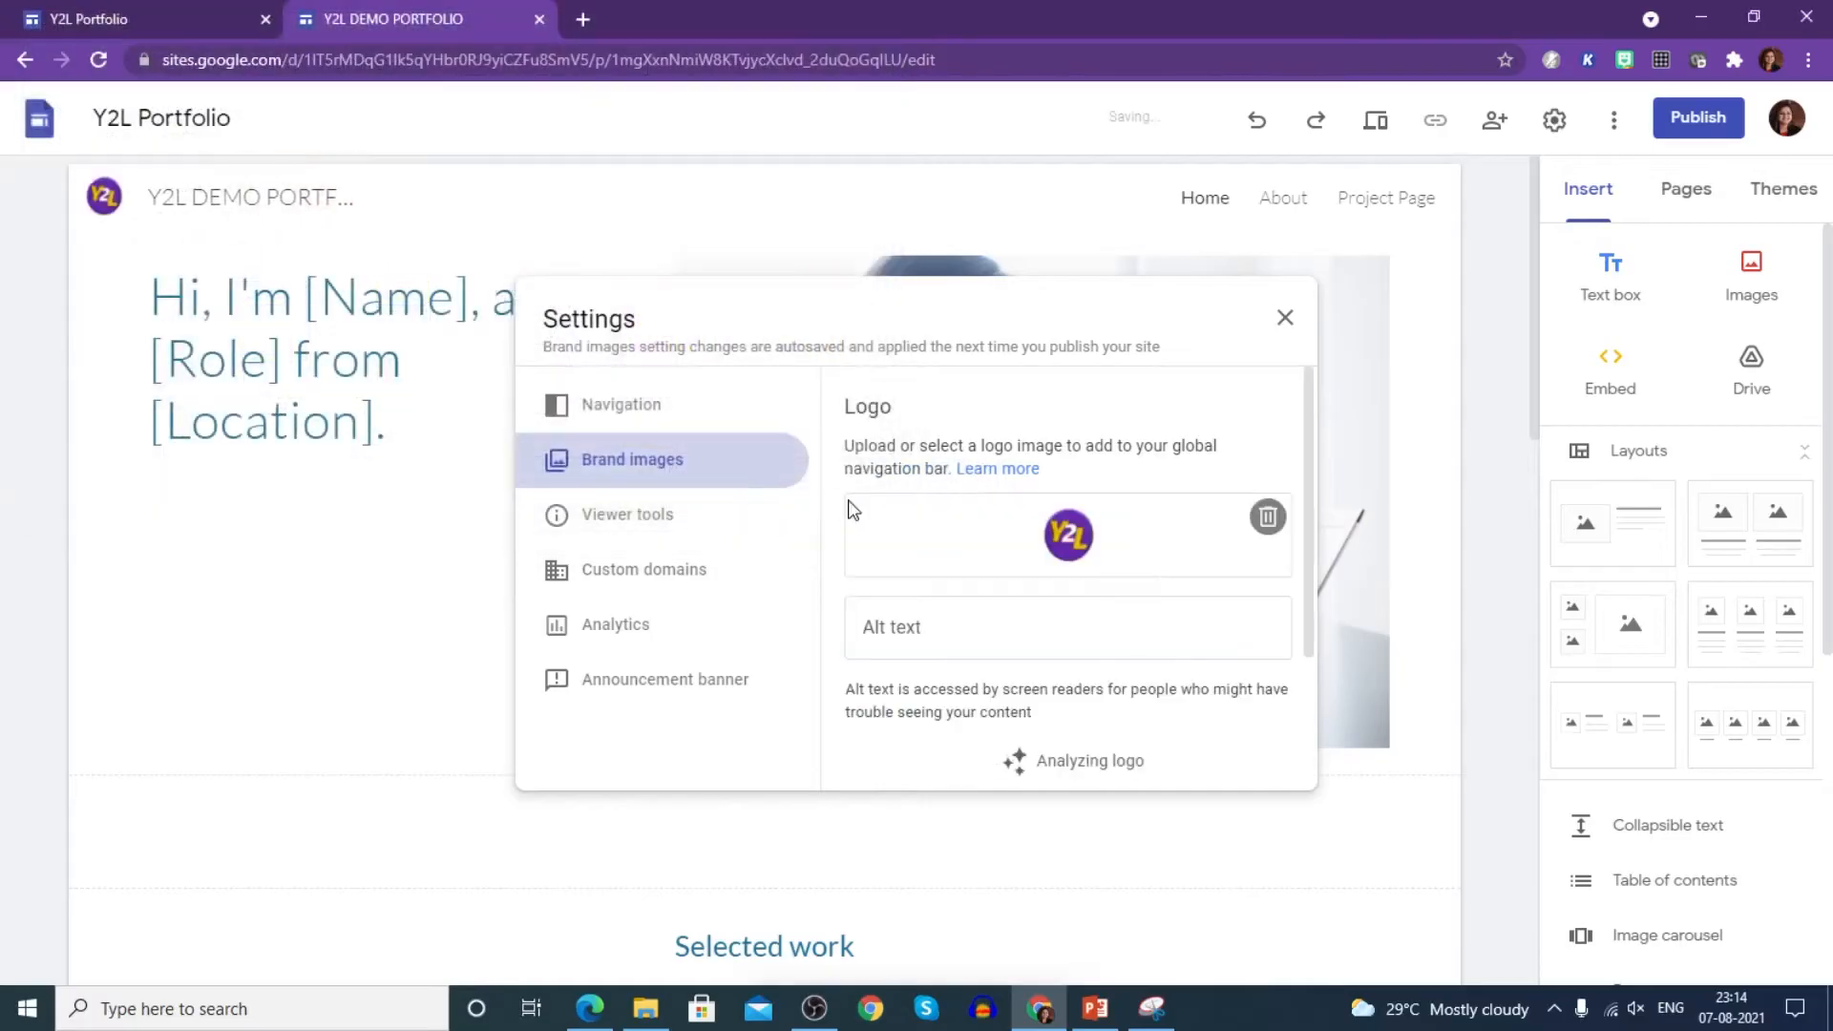
left_click(1286, 322)
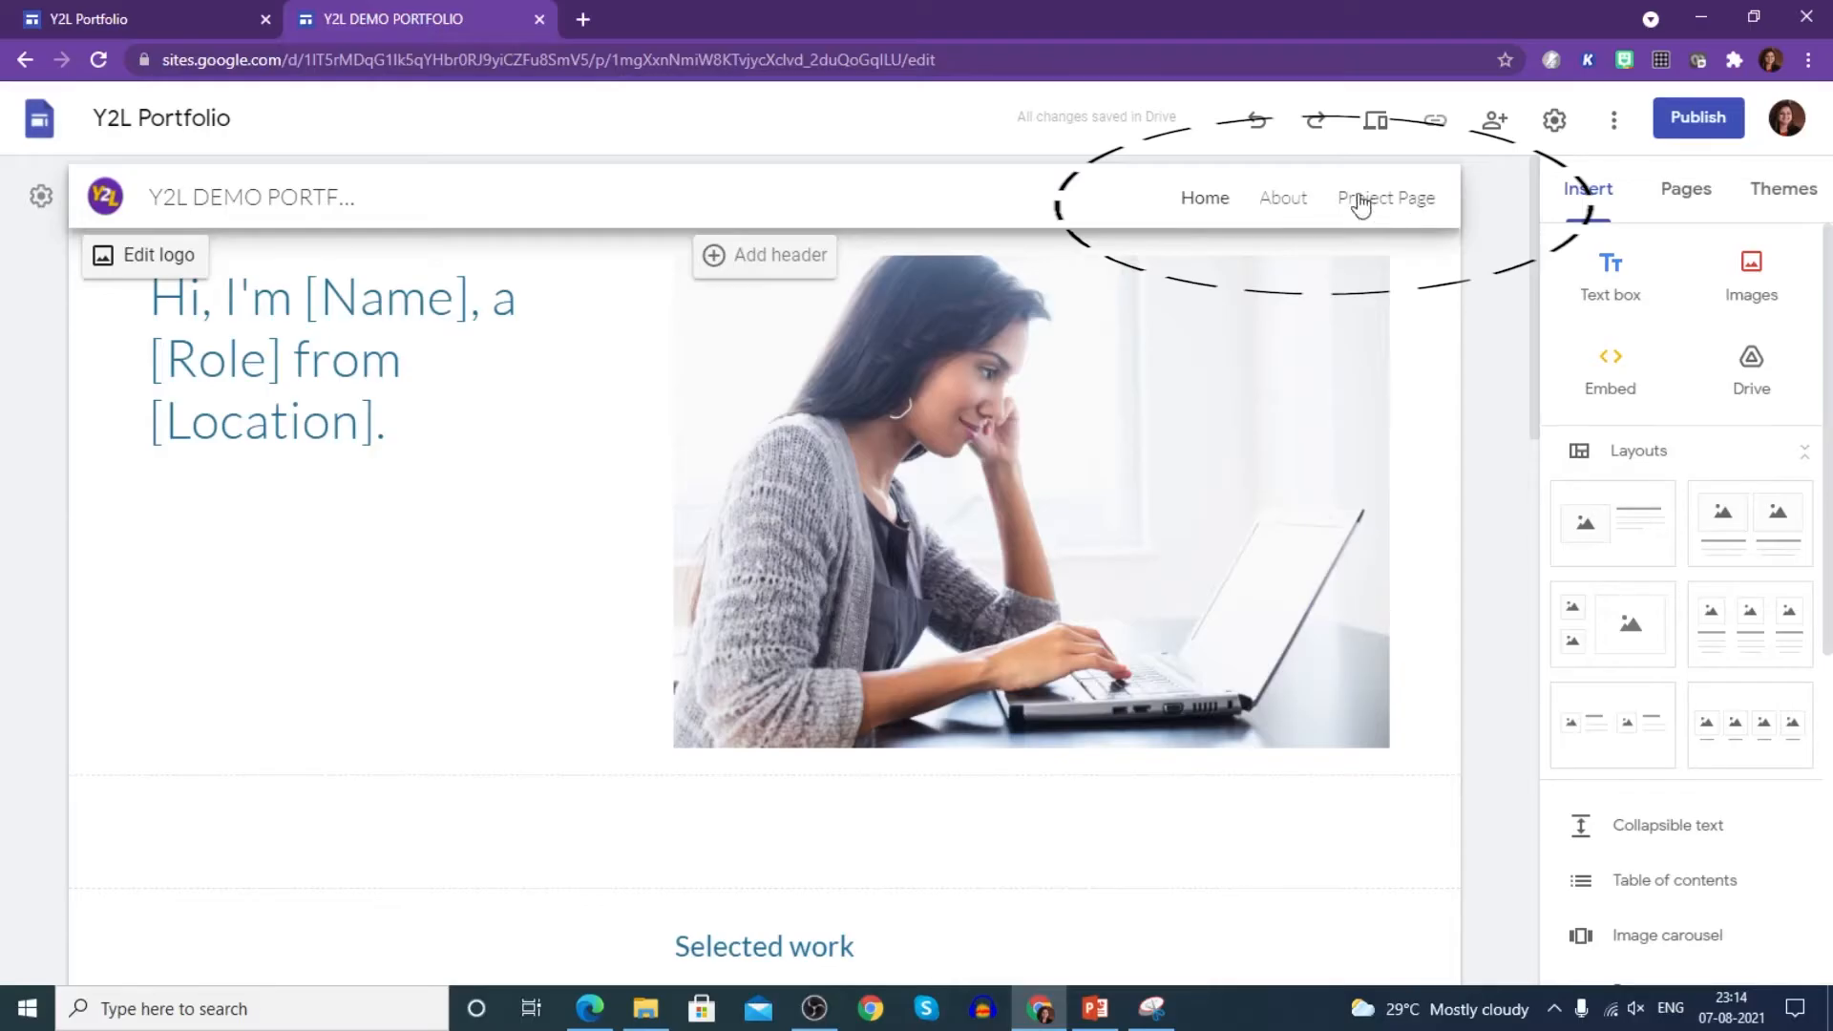
left_click(1687, 201)
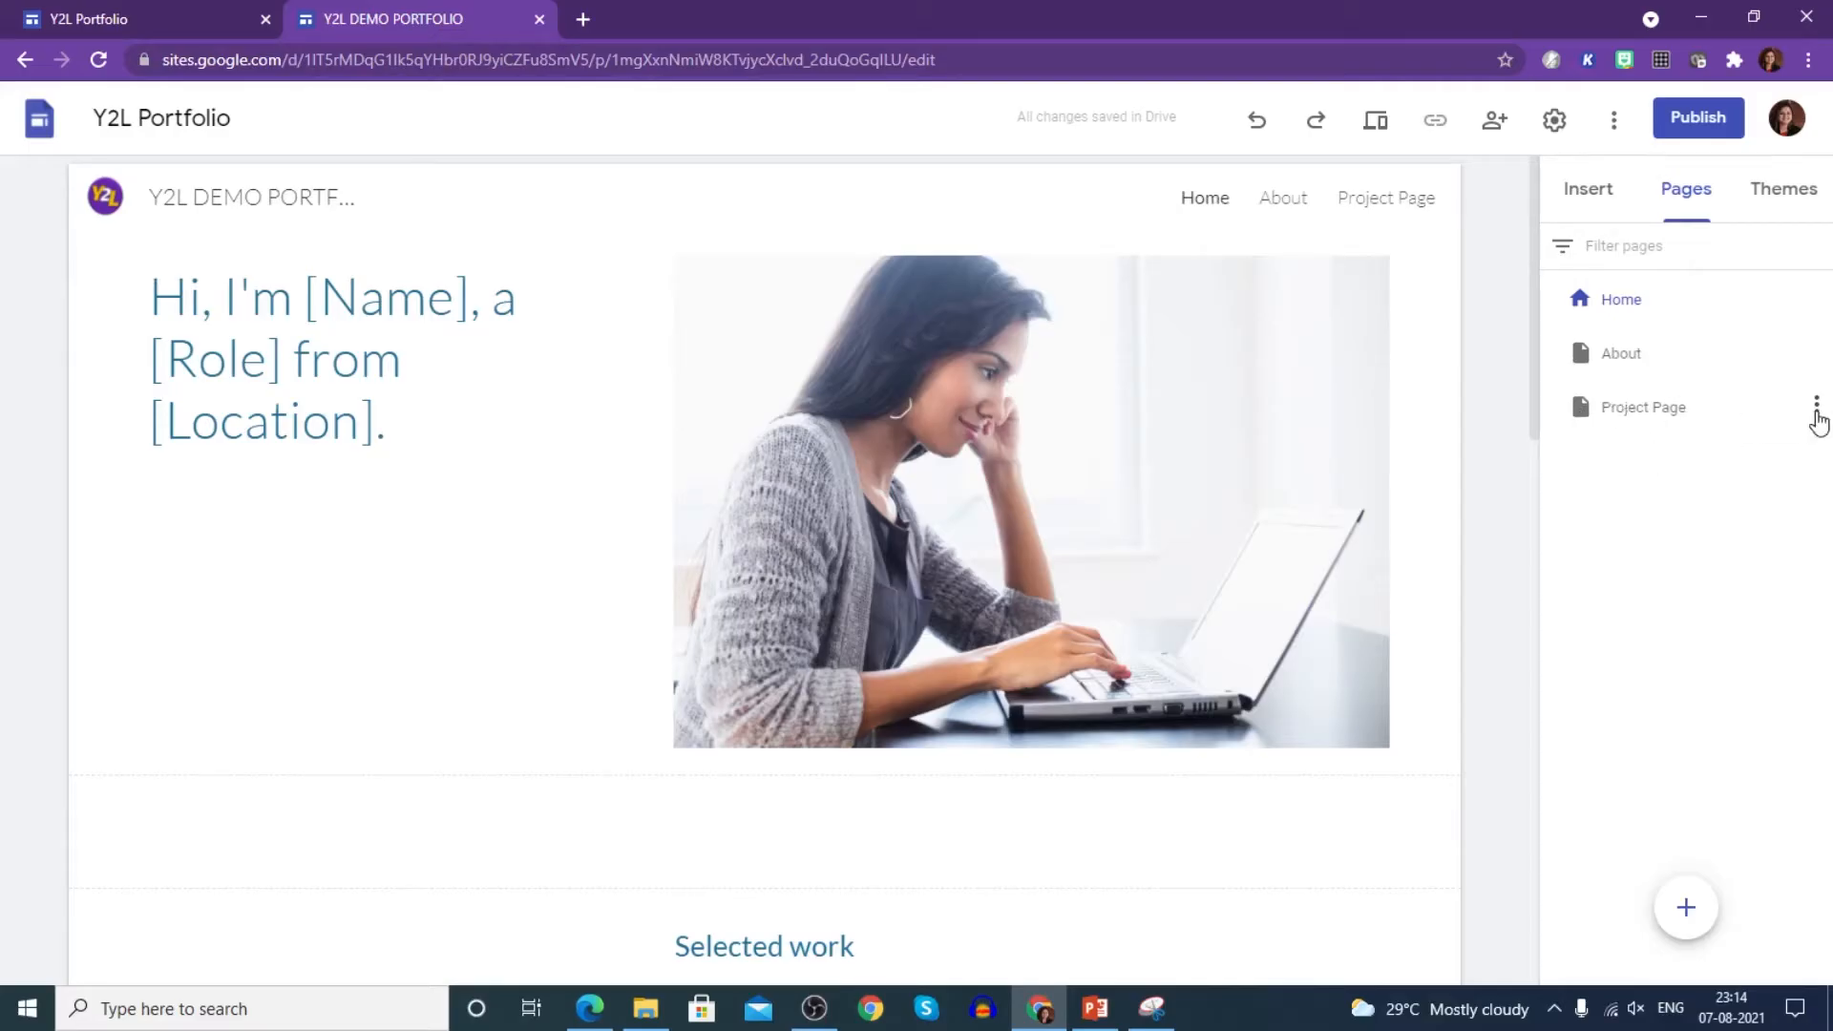
- Delete Project Page from the site's Pages list
left_click(1817, 416)
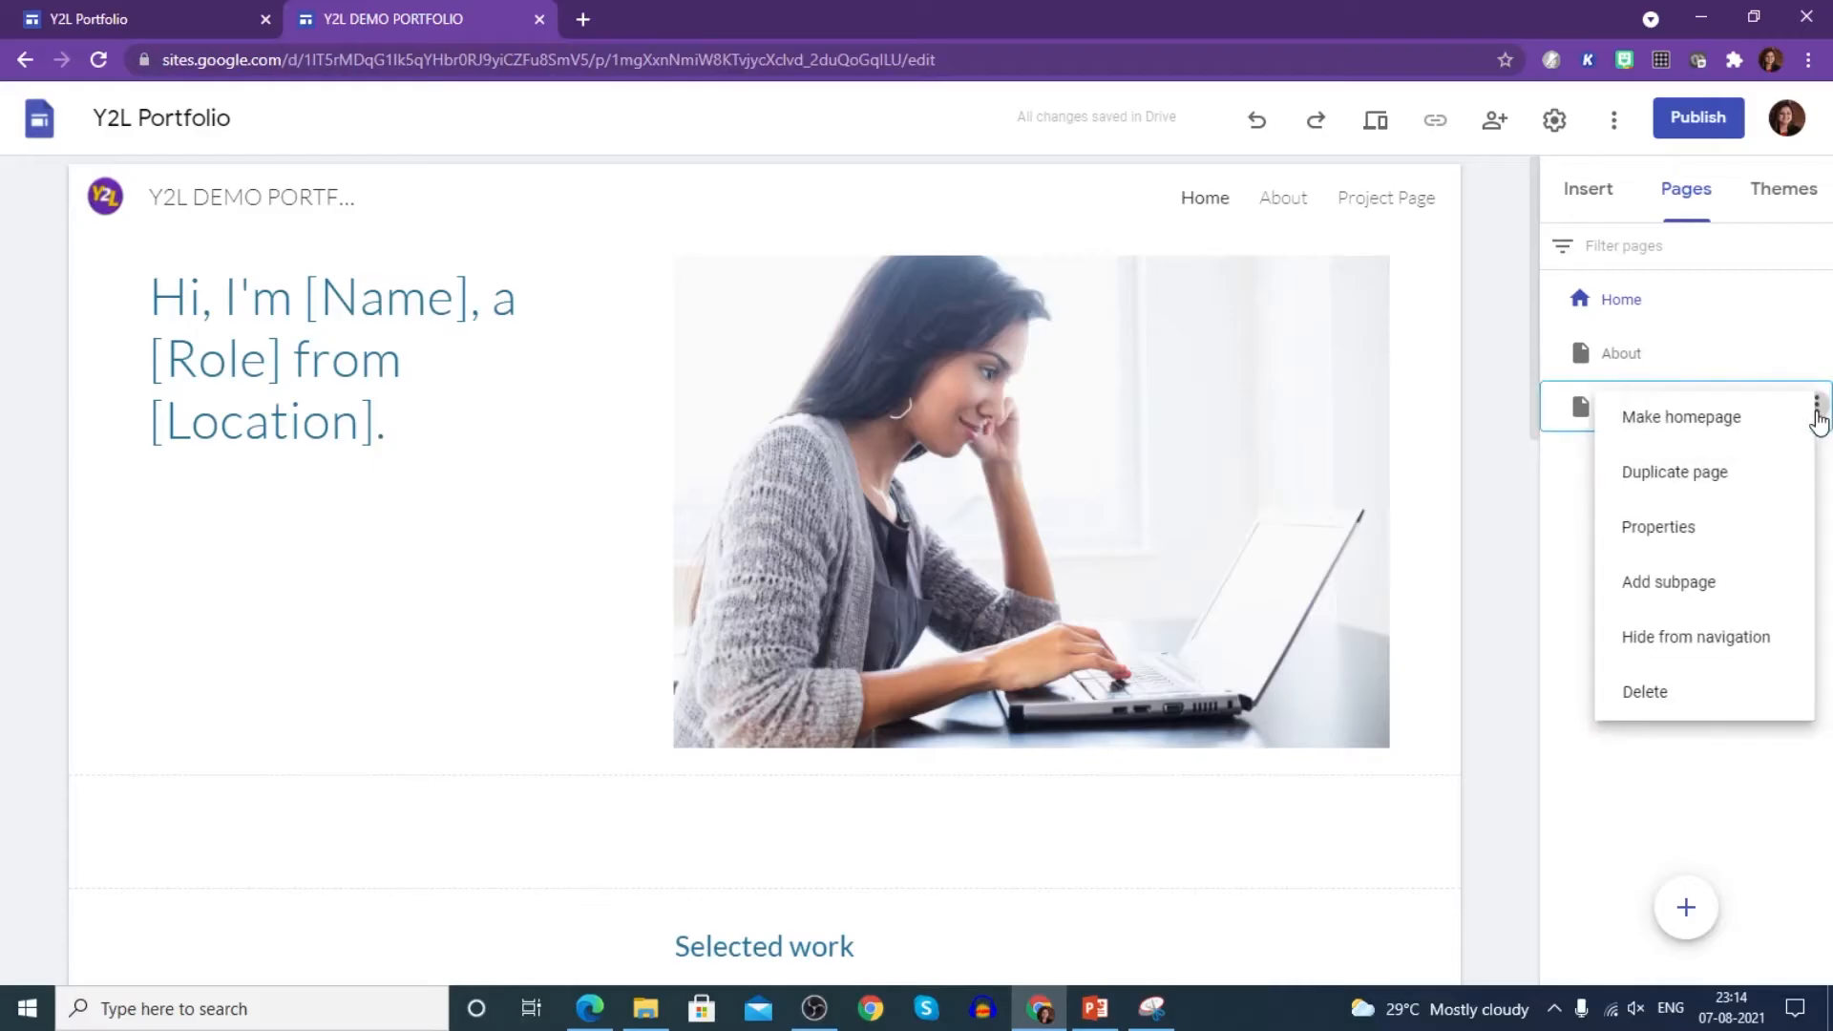
left_click(1646, 693)
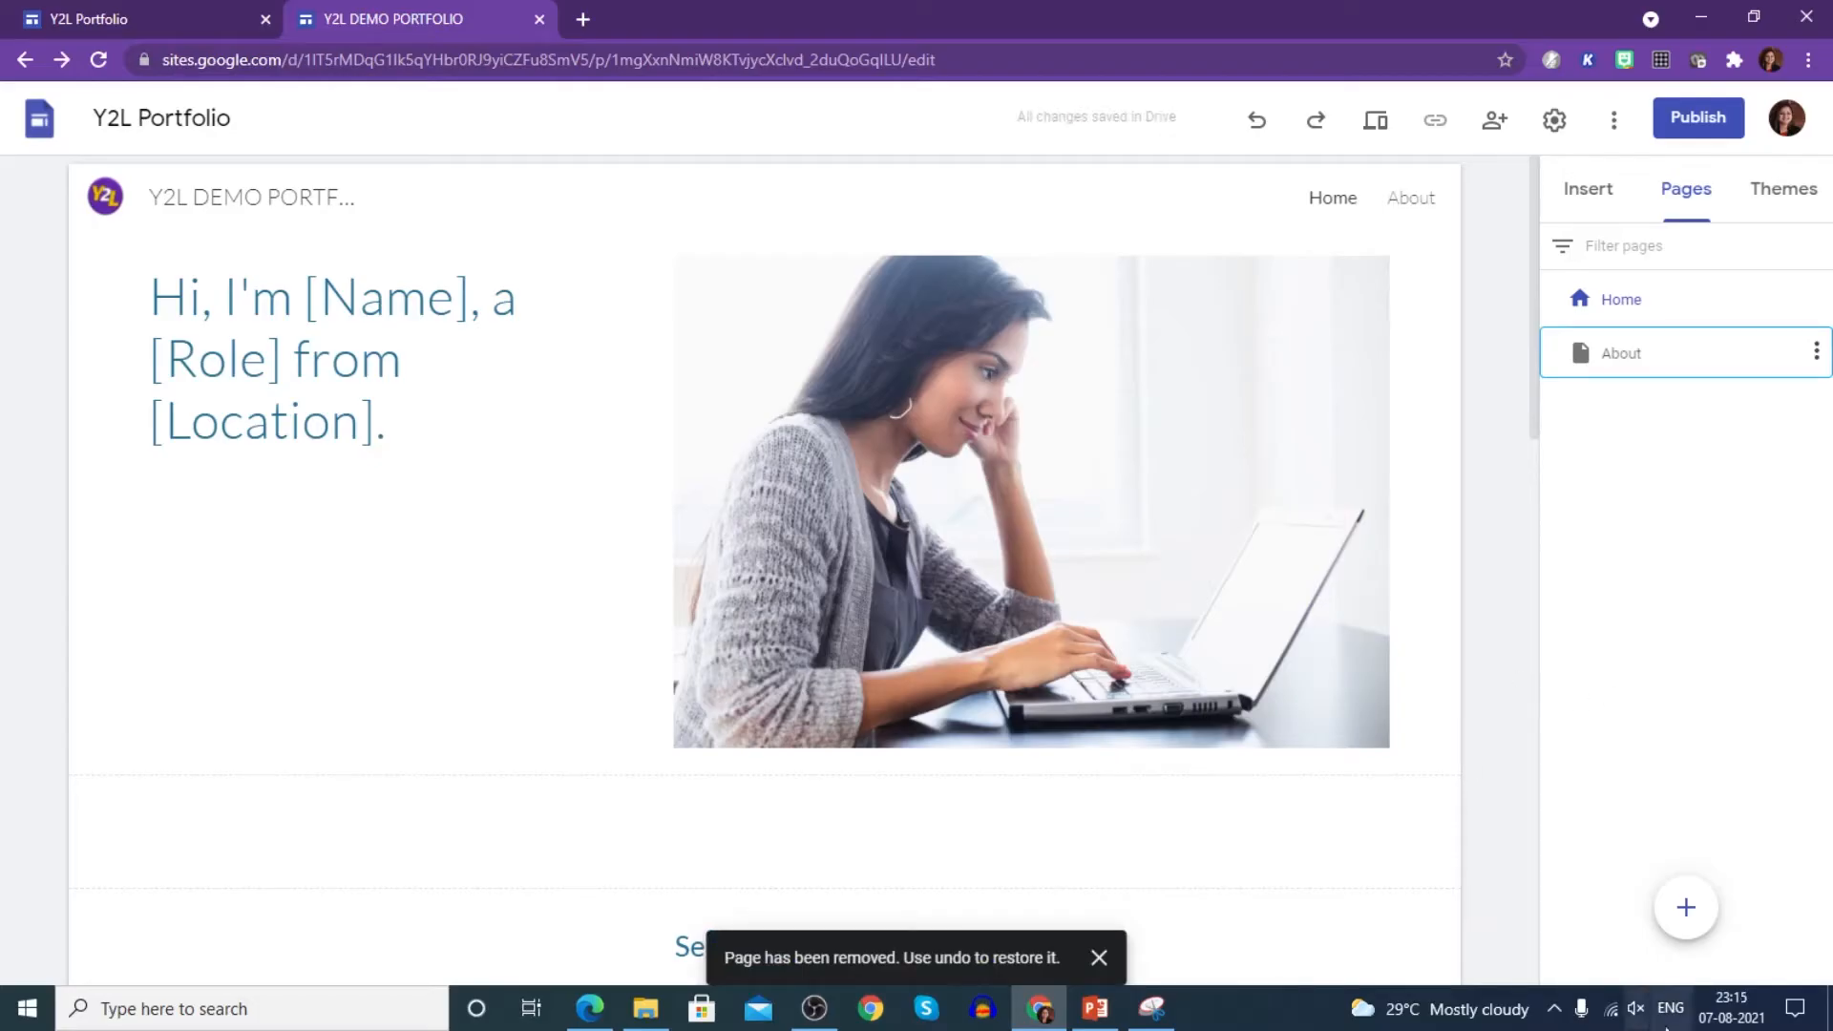
mouse_move(1692, 926)
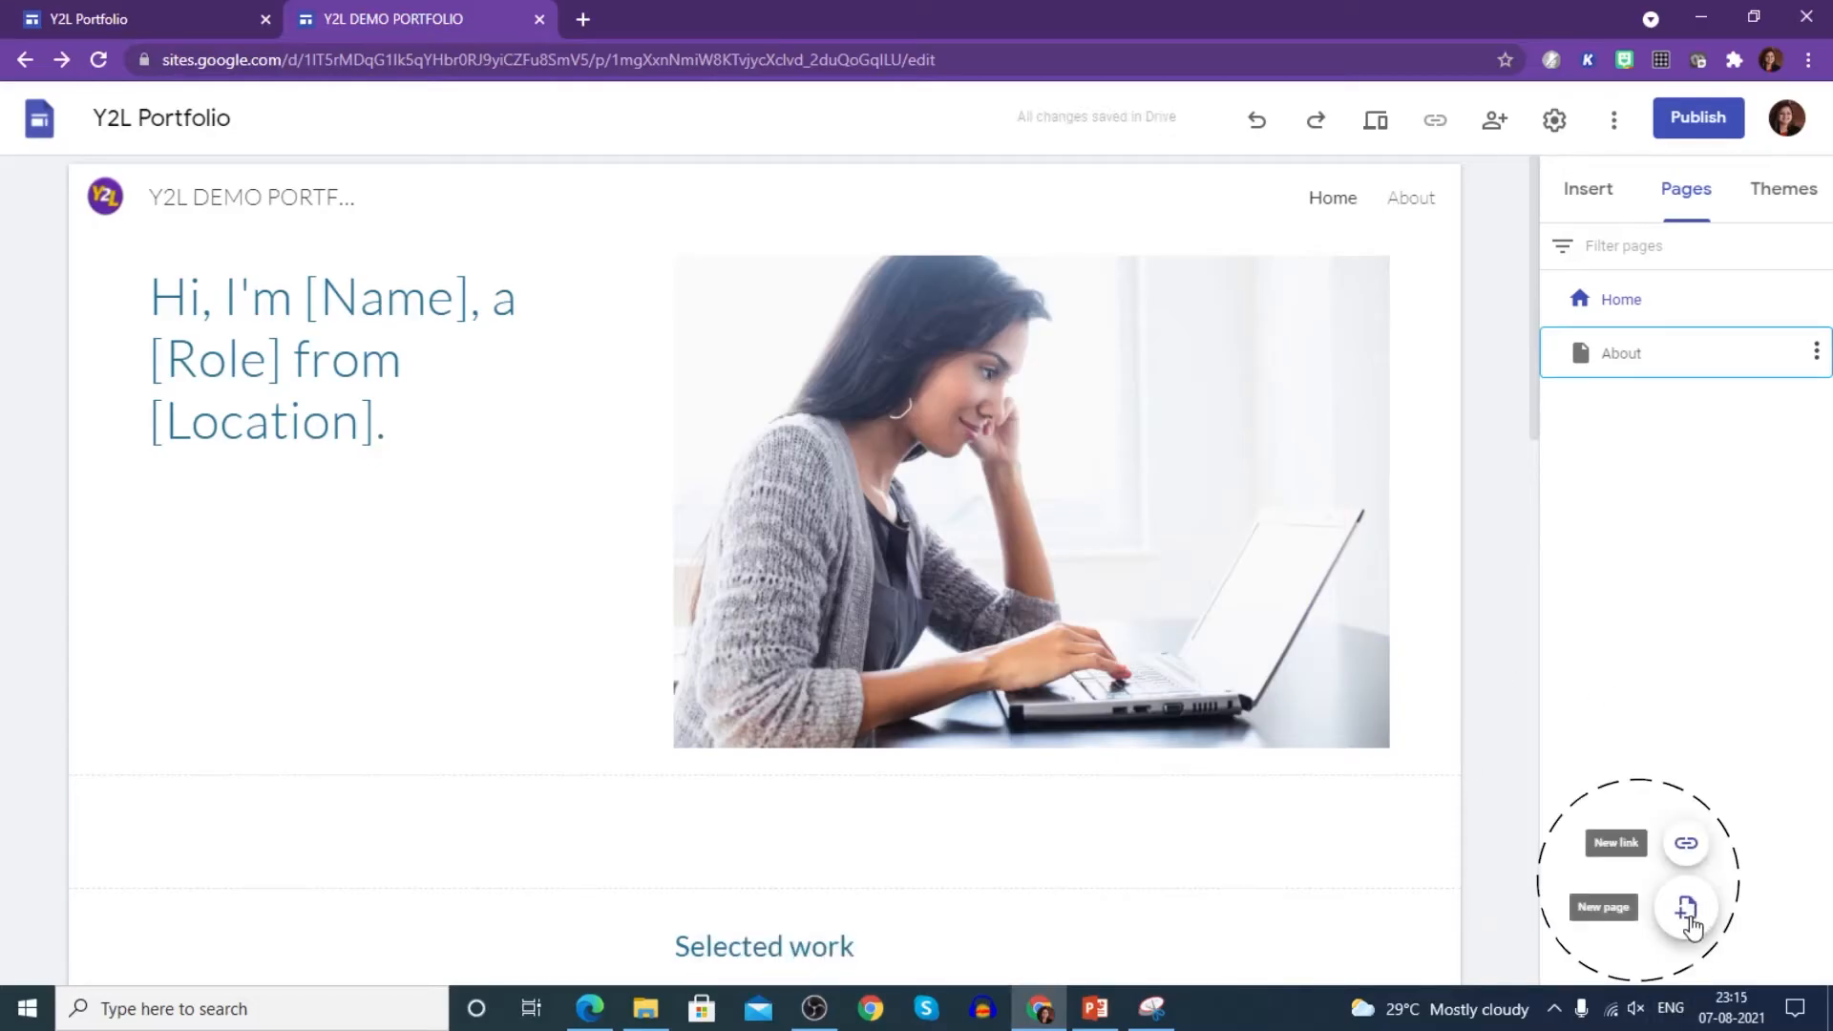
left_click(1686, 912)
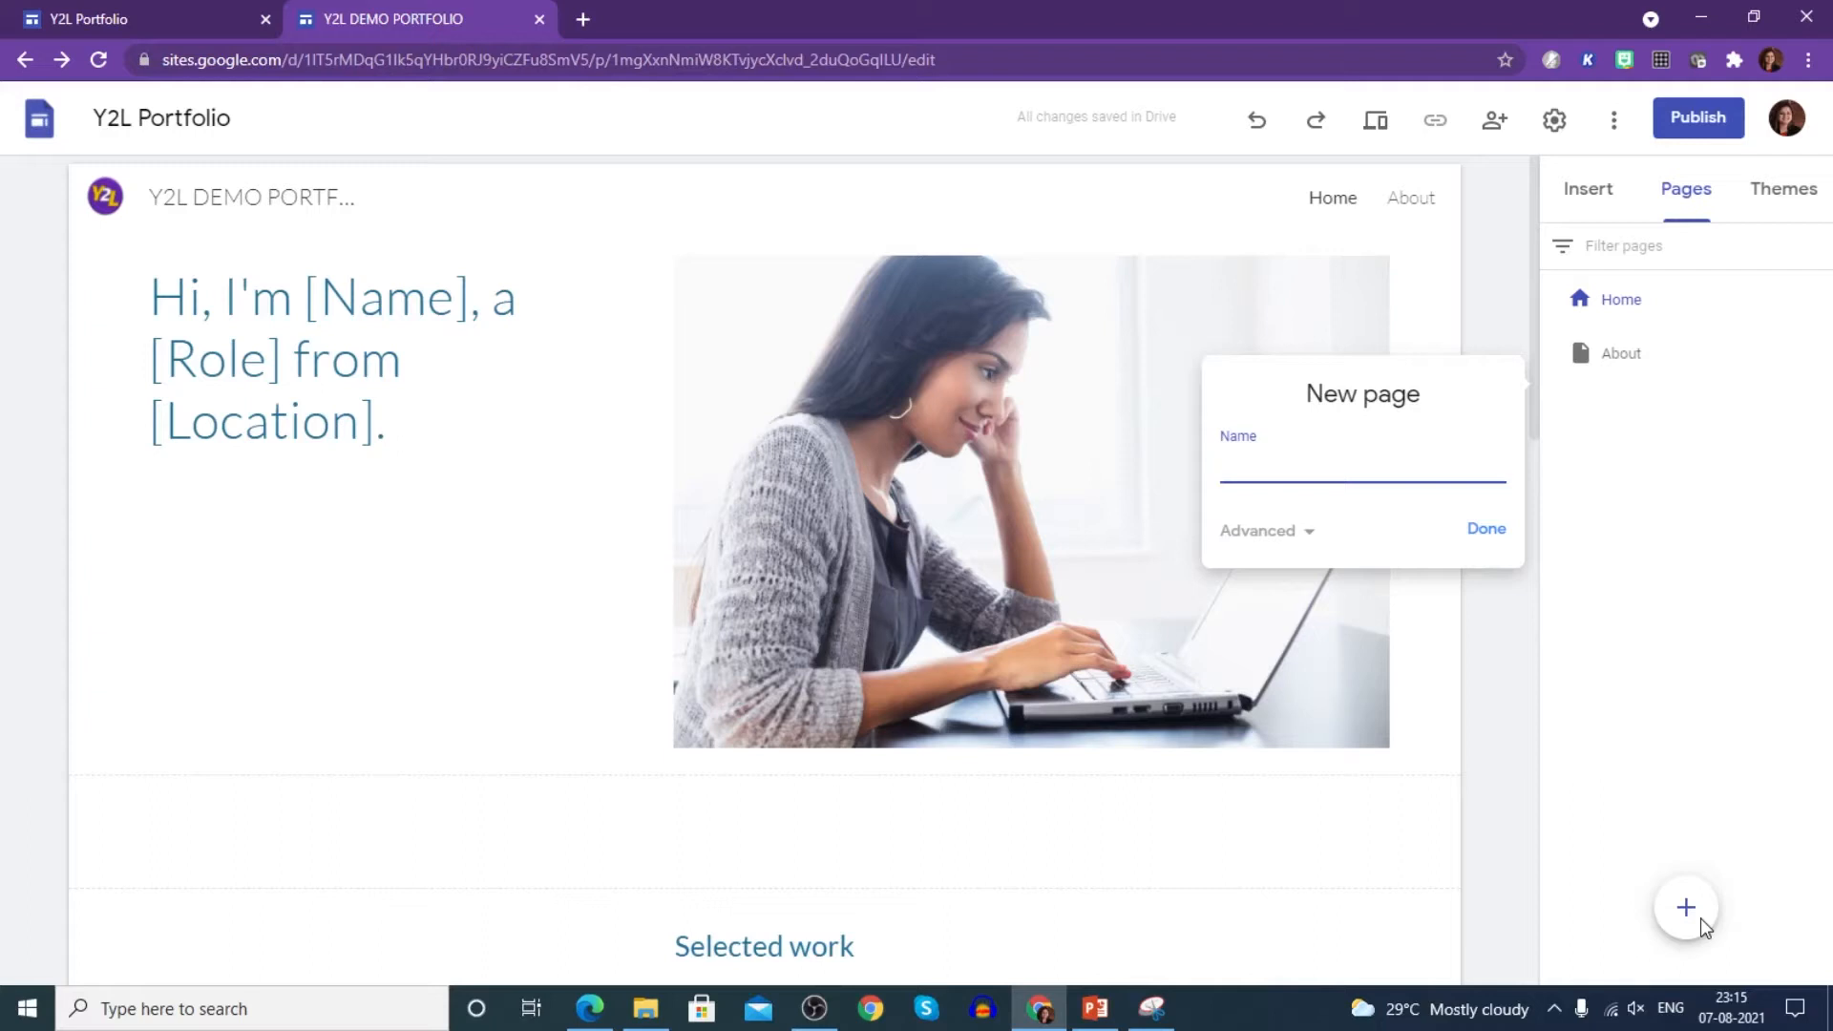
- Create the Goals and Achievements/ Awards pages
type("GOALS")
key("BackSpace")
key("BackSpace")
key("BackSpace")
type("oals")
left_click(1485, 527)
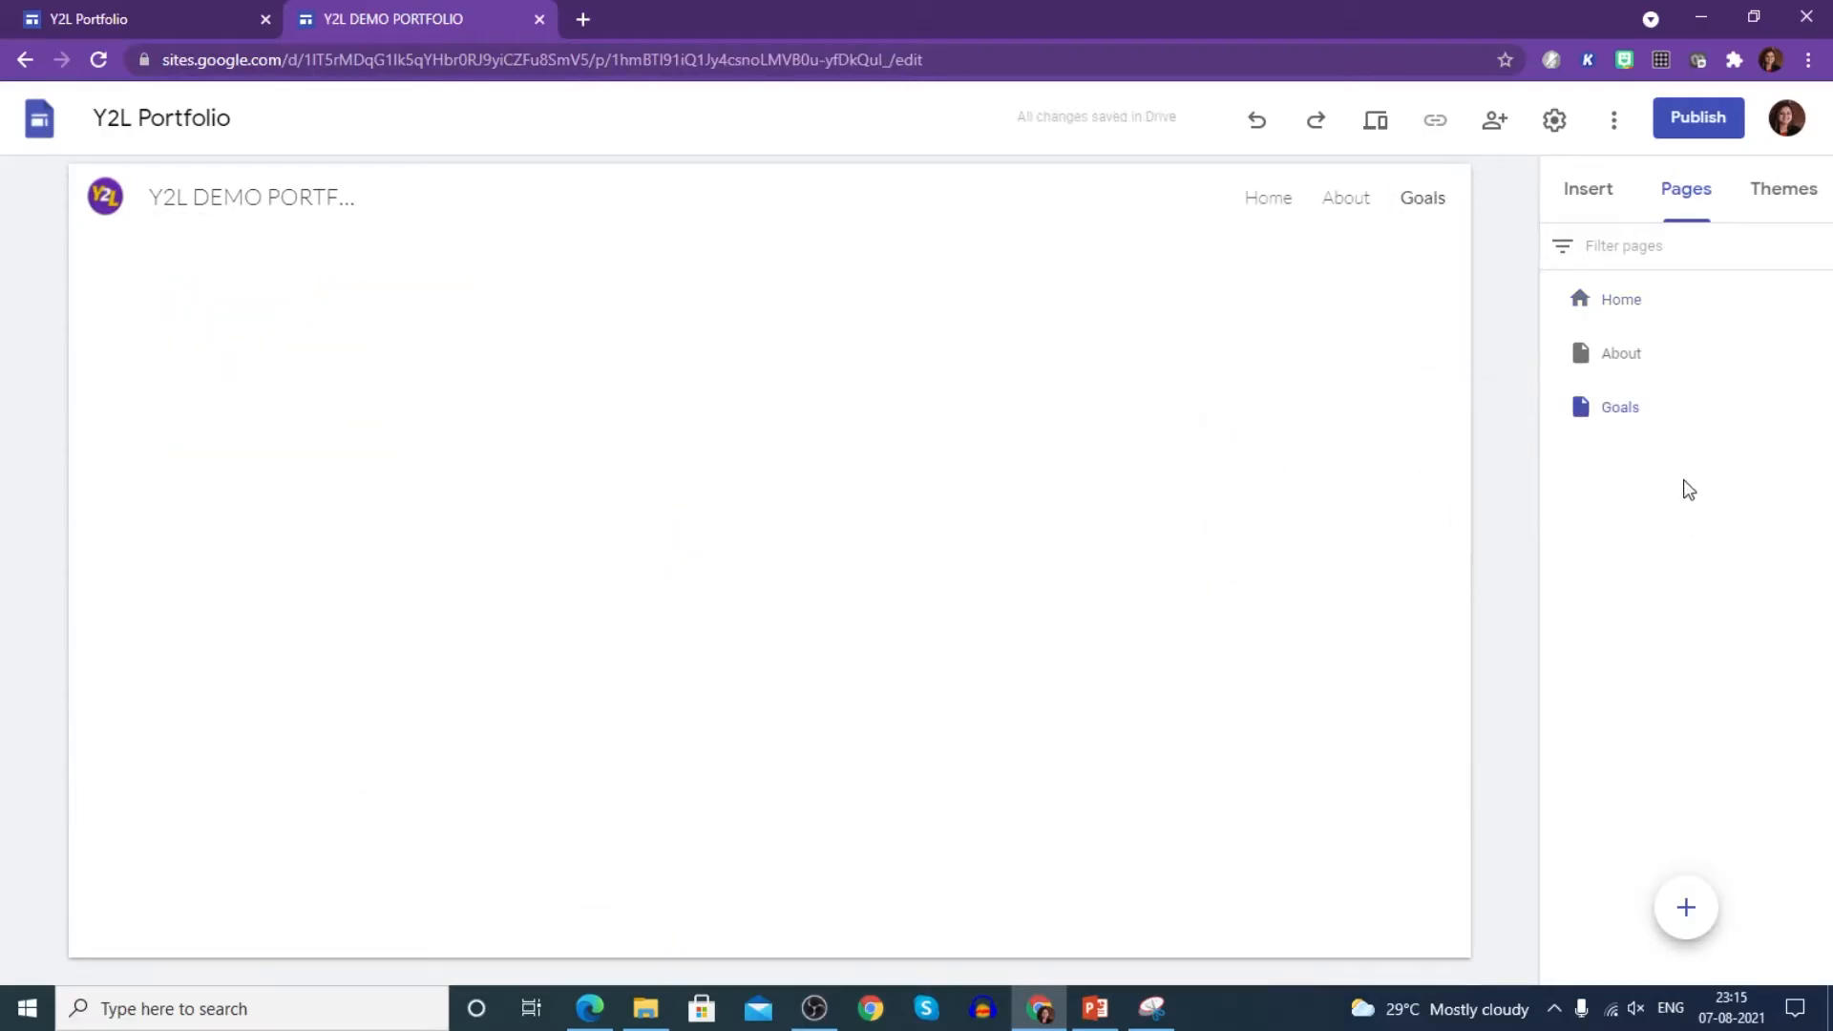
left_click(1688, 907)
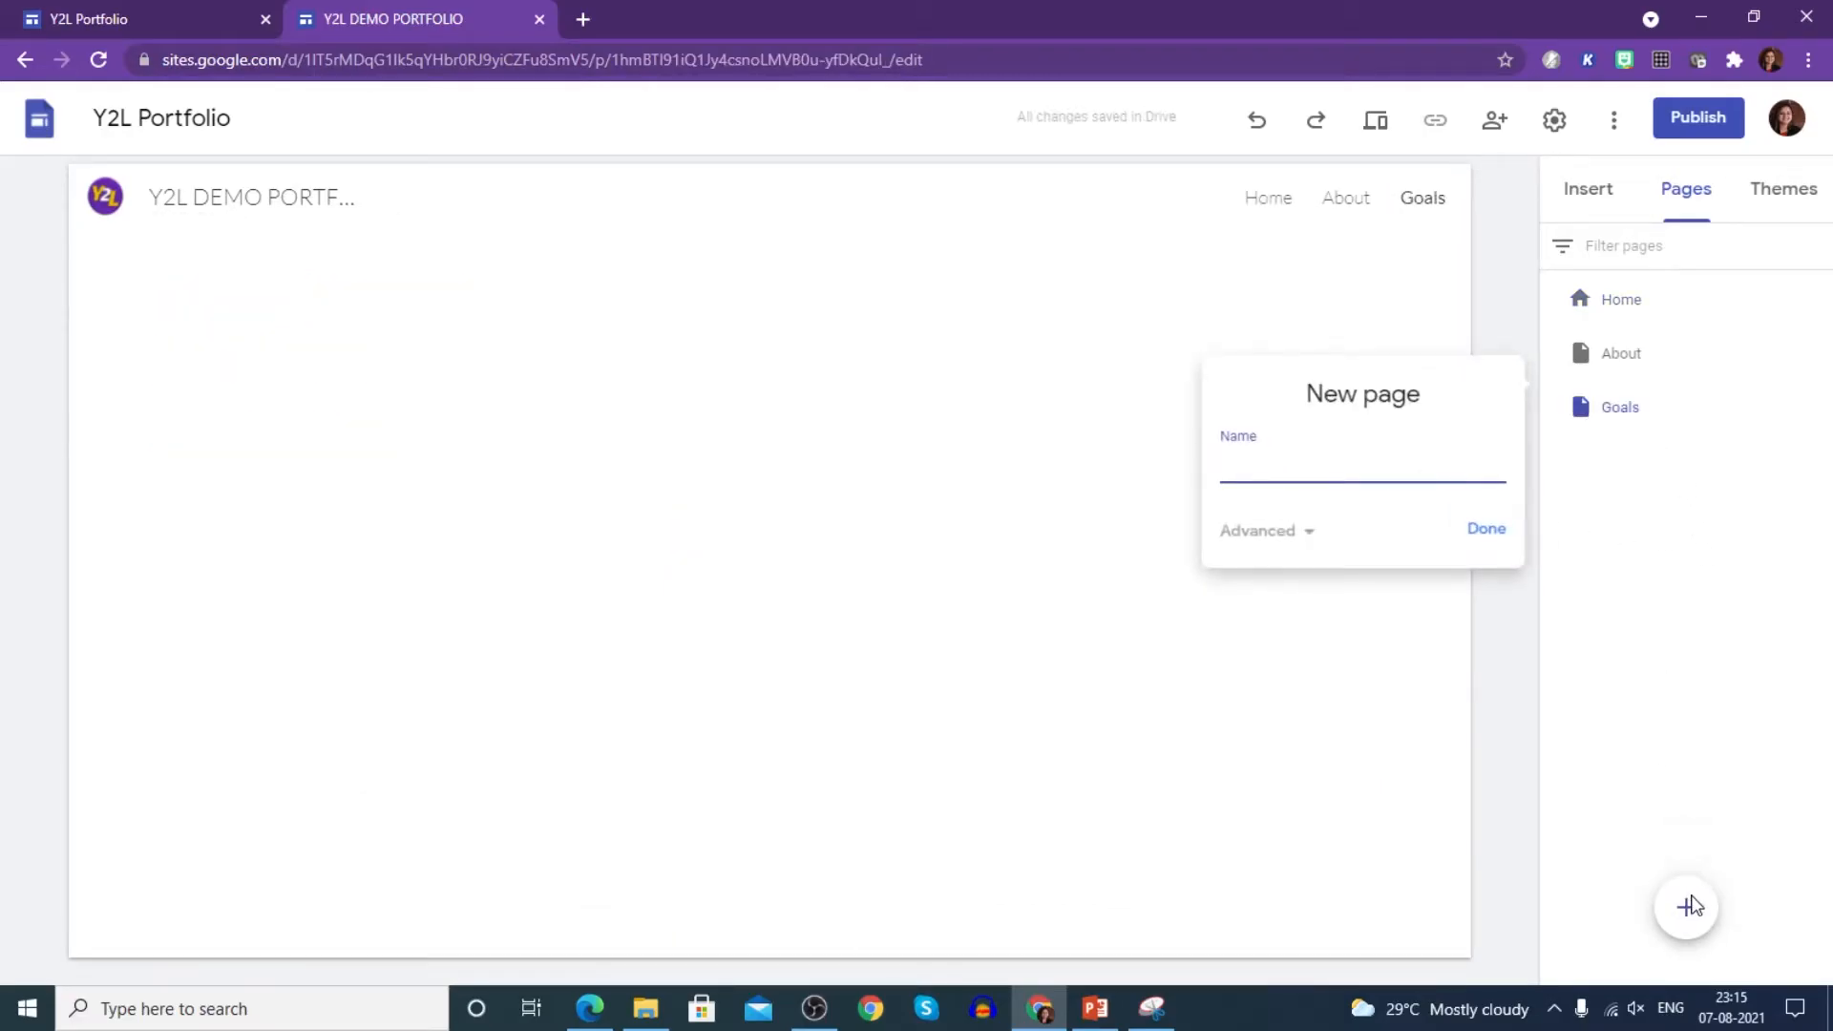
type("Achievements/ Award")
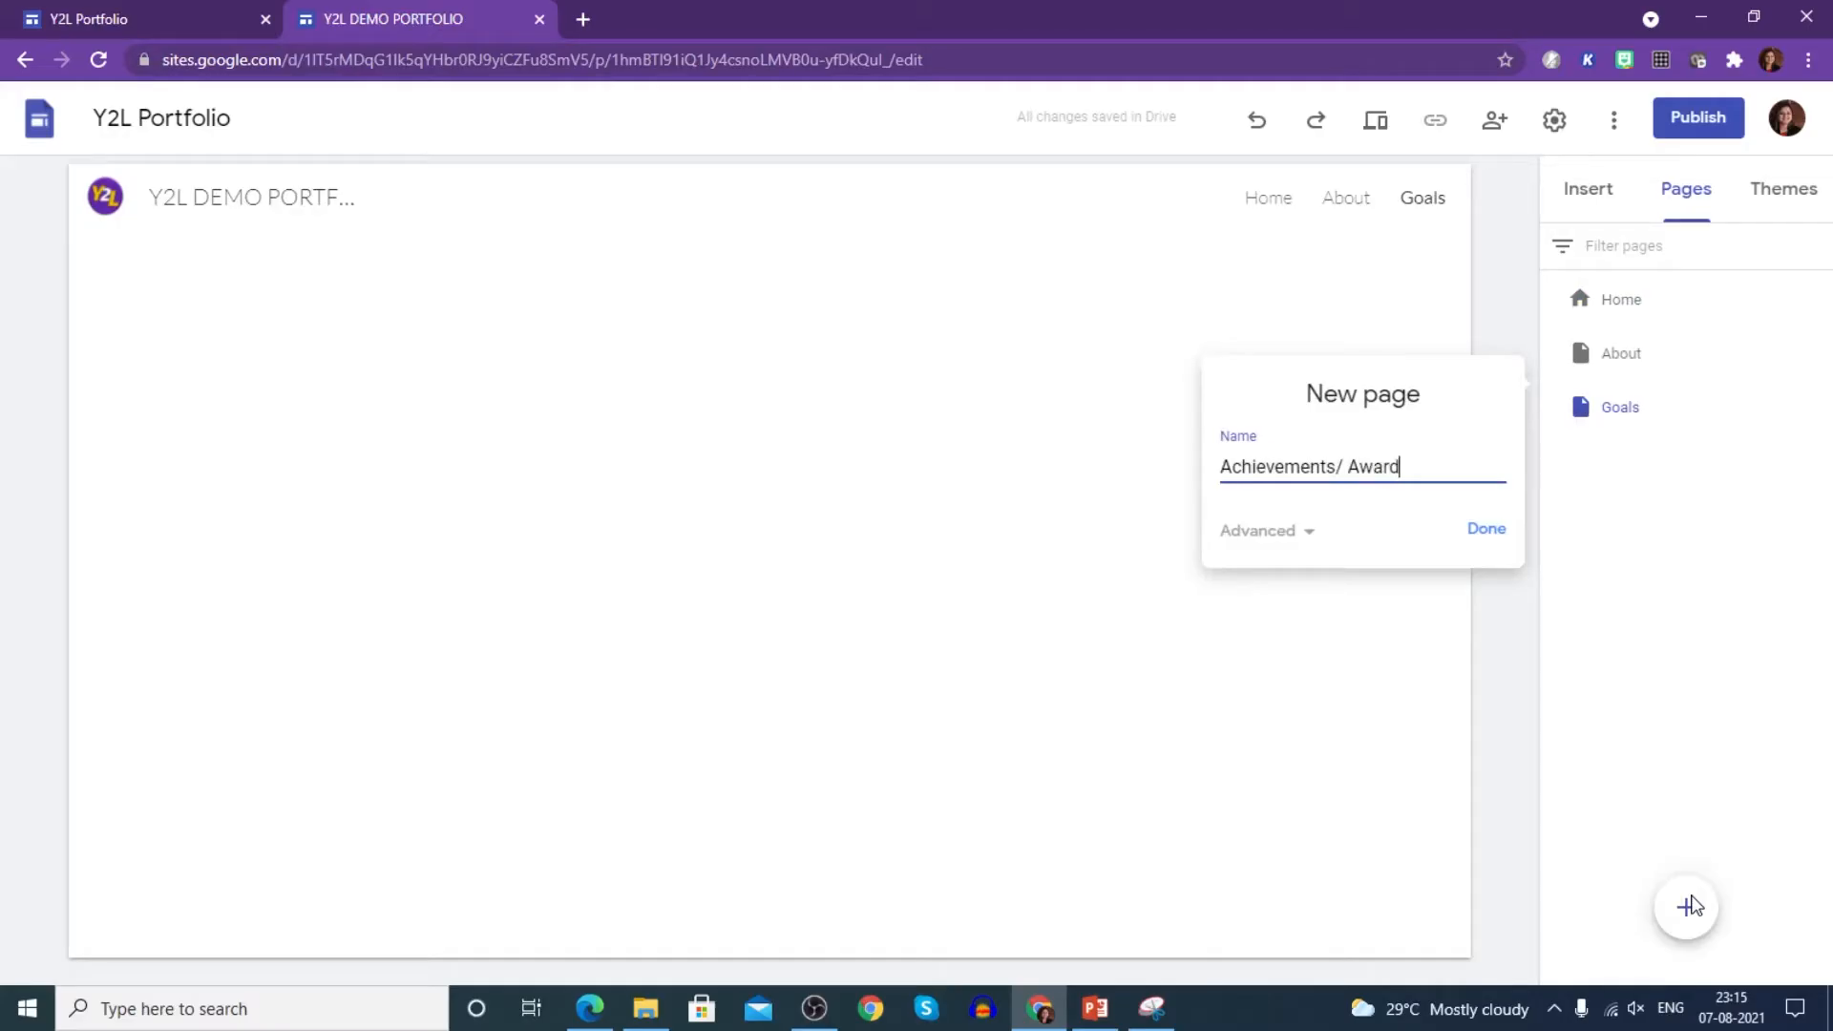
left_click(1486, 531)
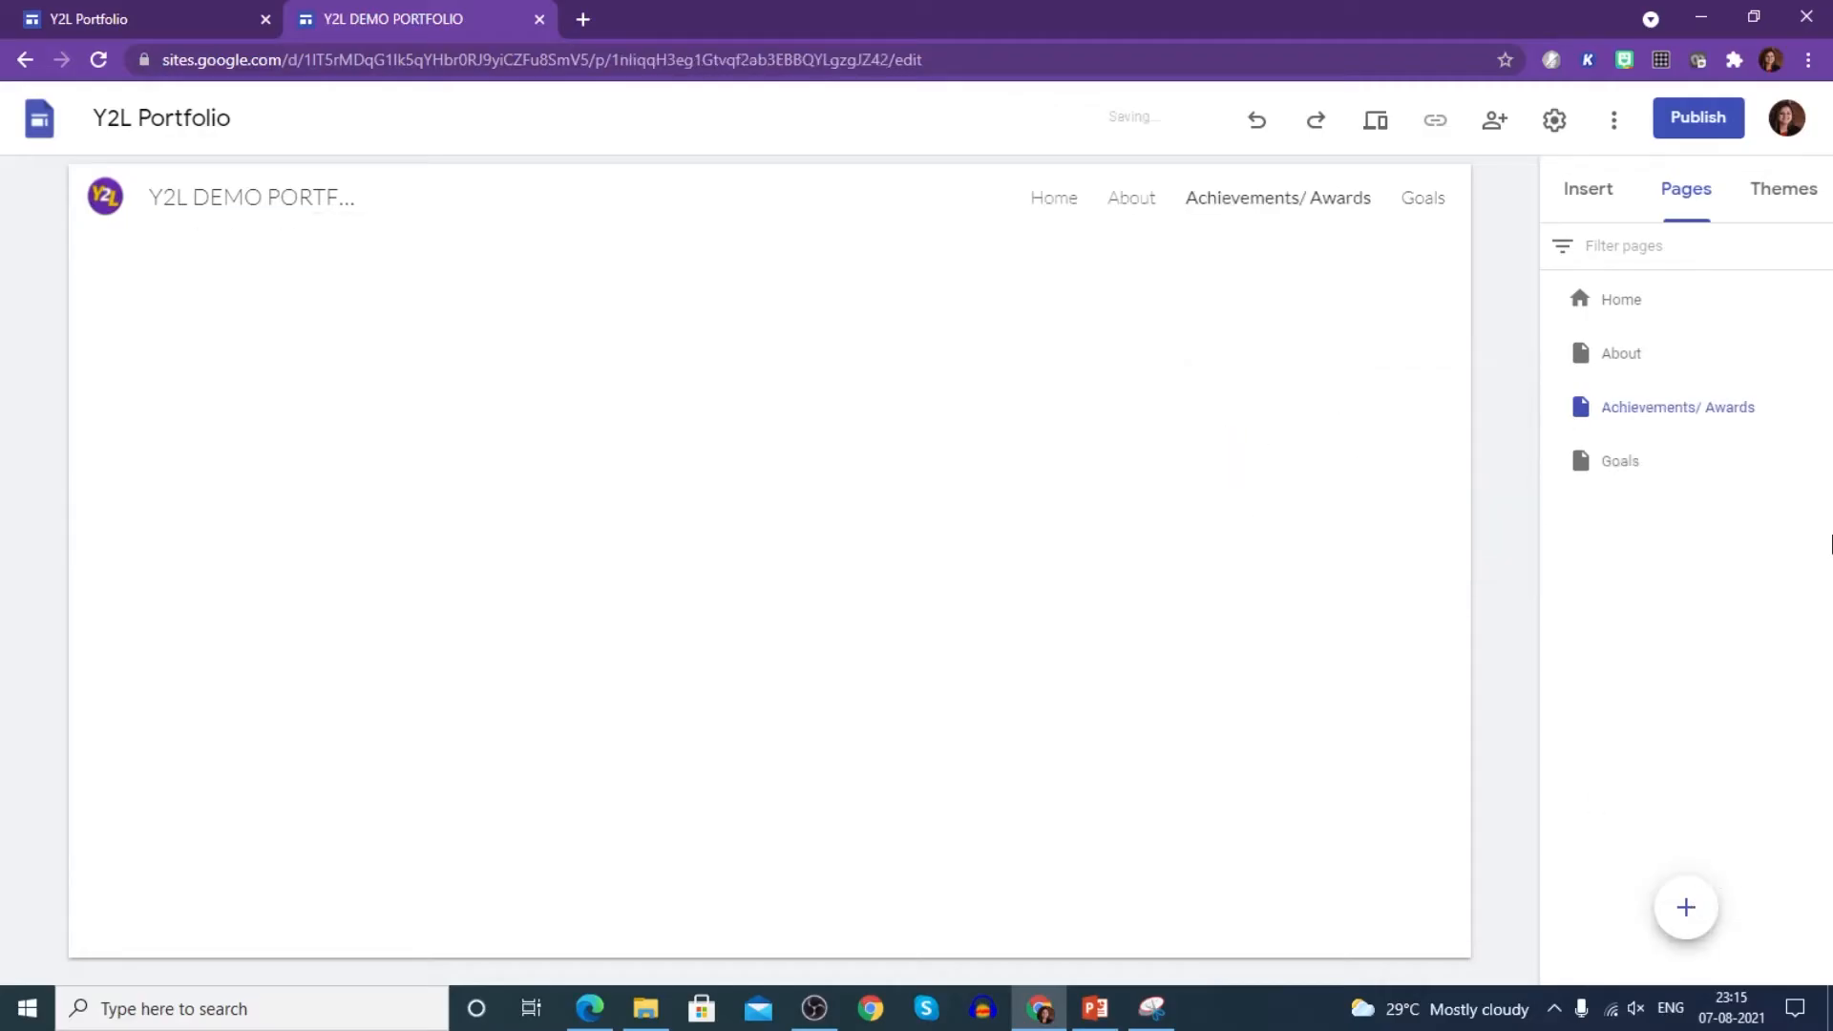
- Create the Subject Enrichment and Introspection pages
left_click(1705, 898)
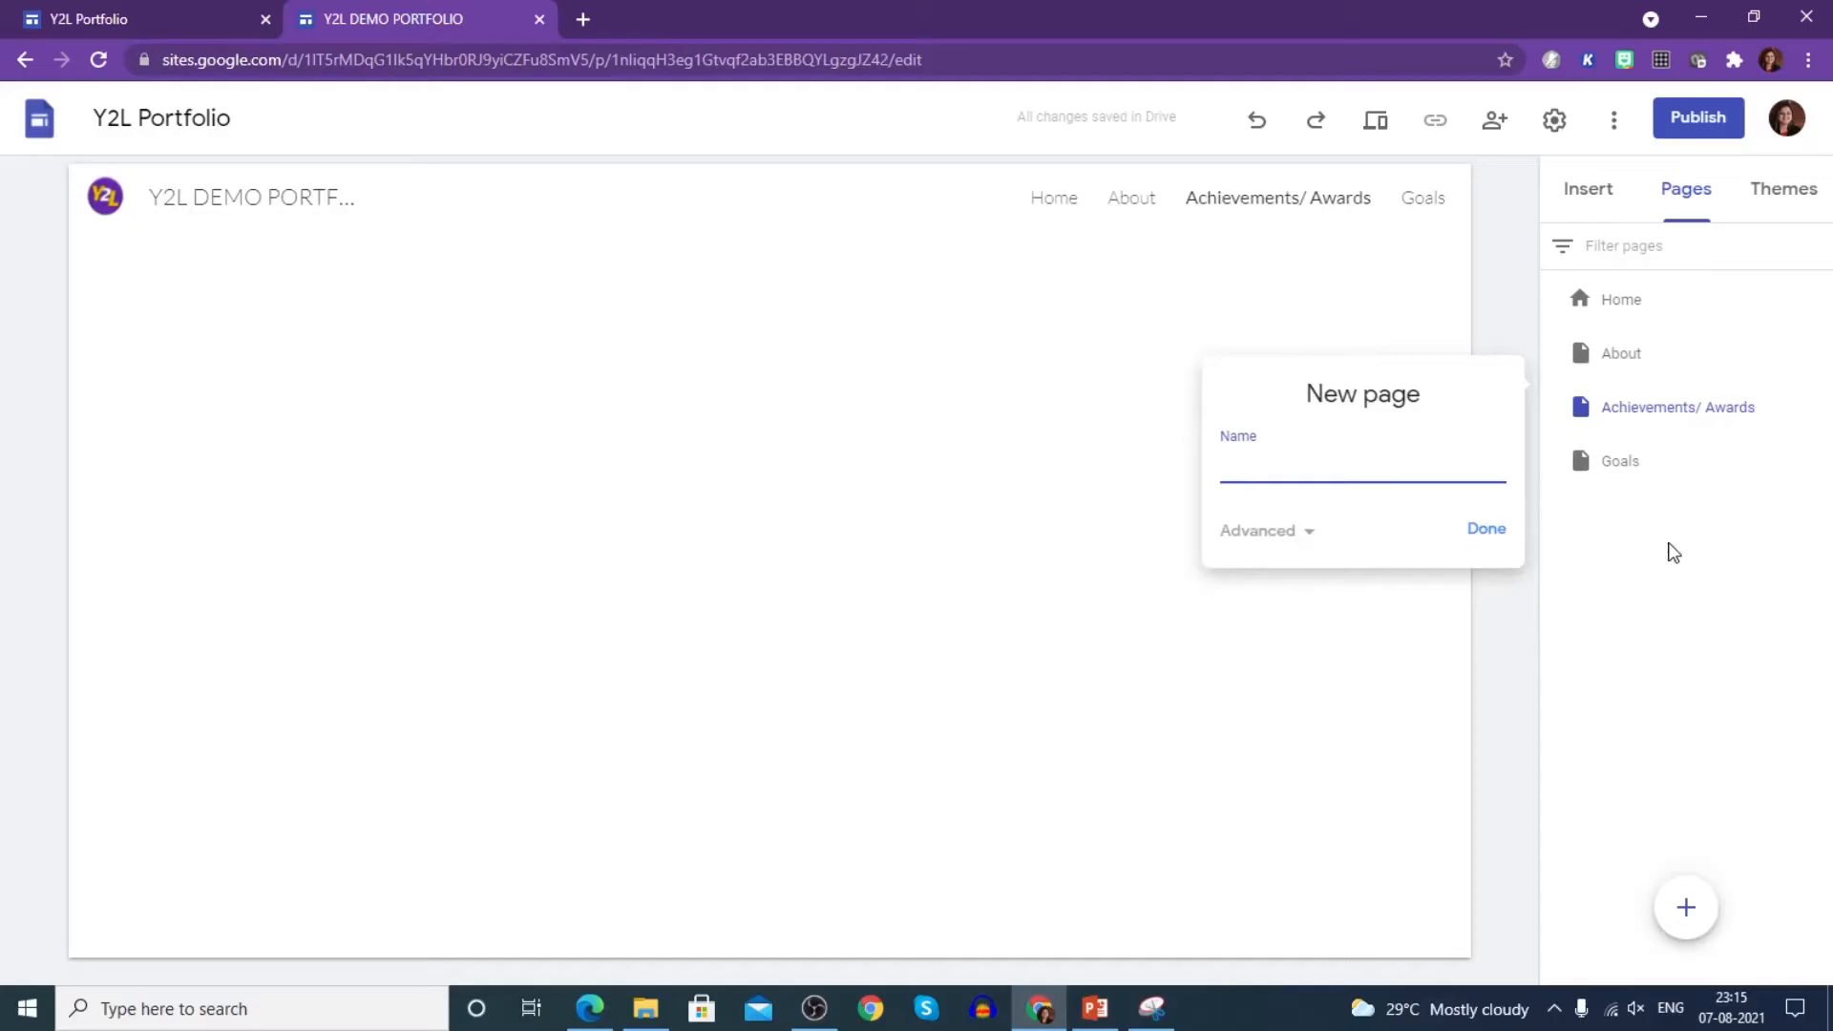
type("Subject Enrichment")
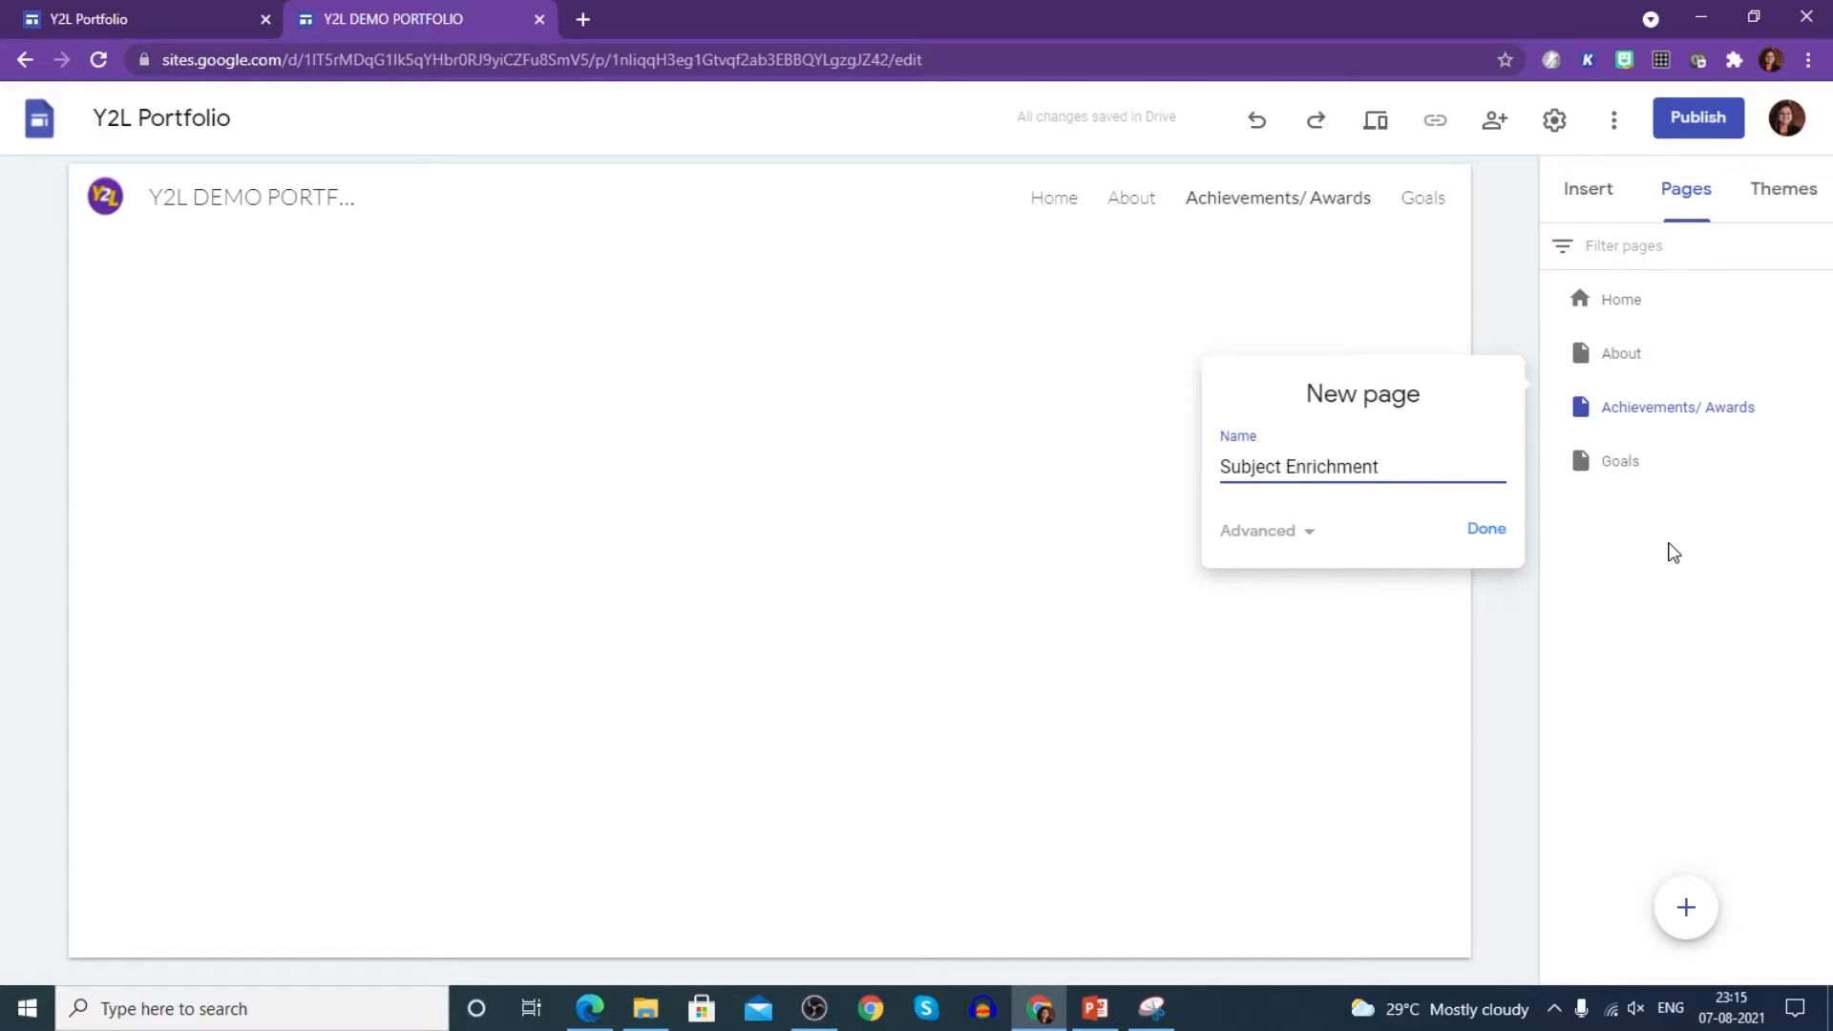
left_click(1485, 529)
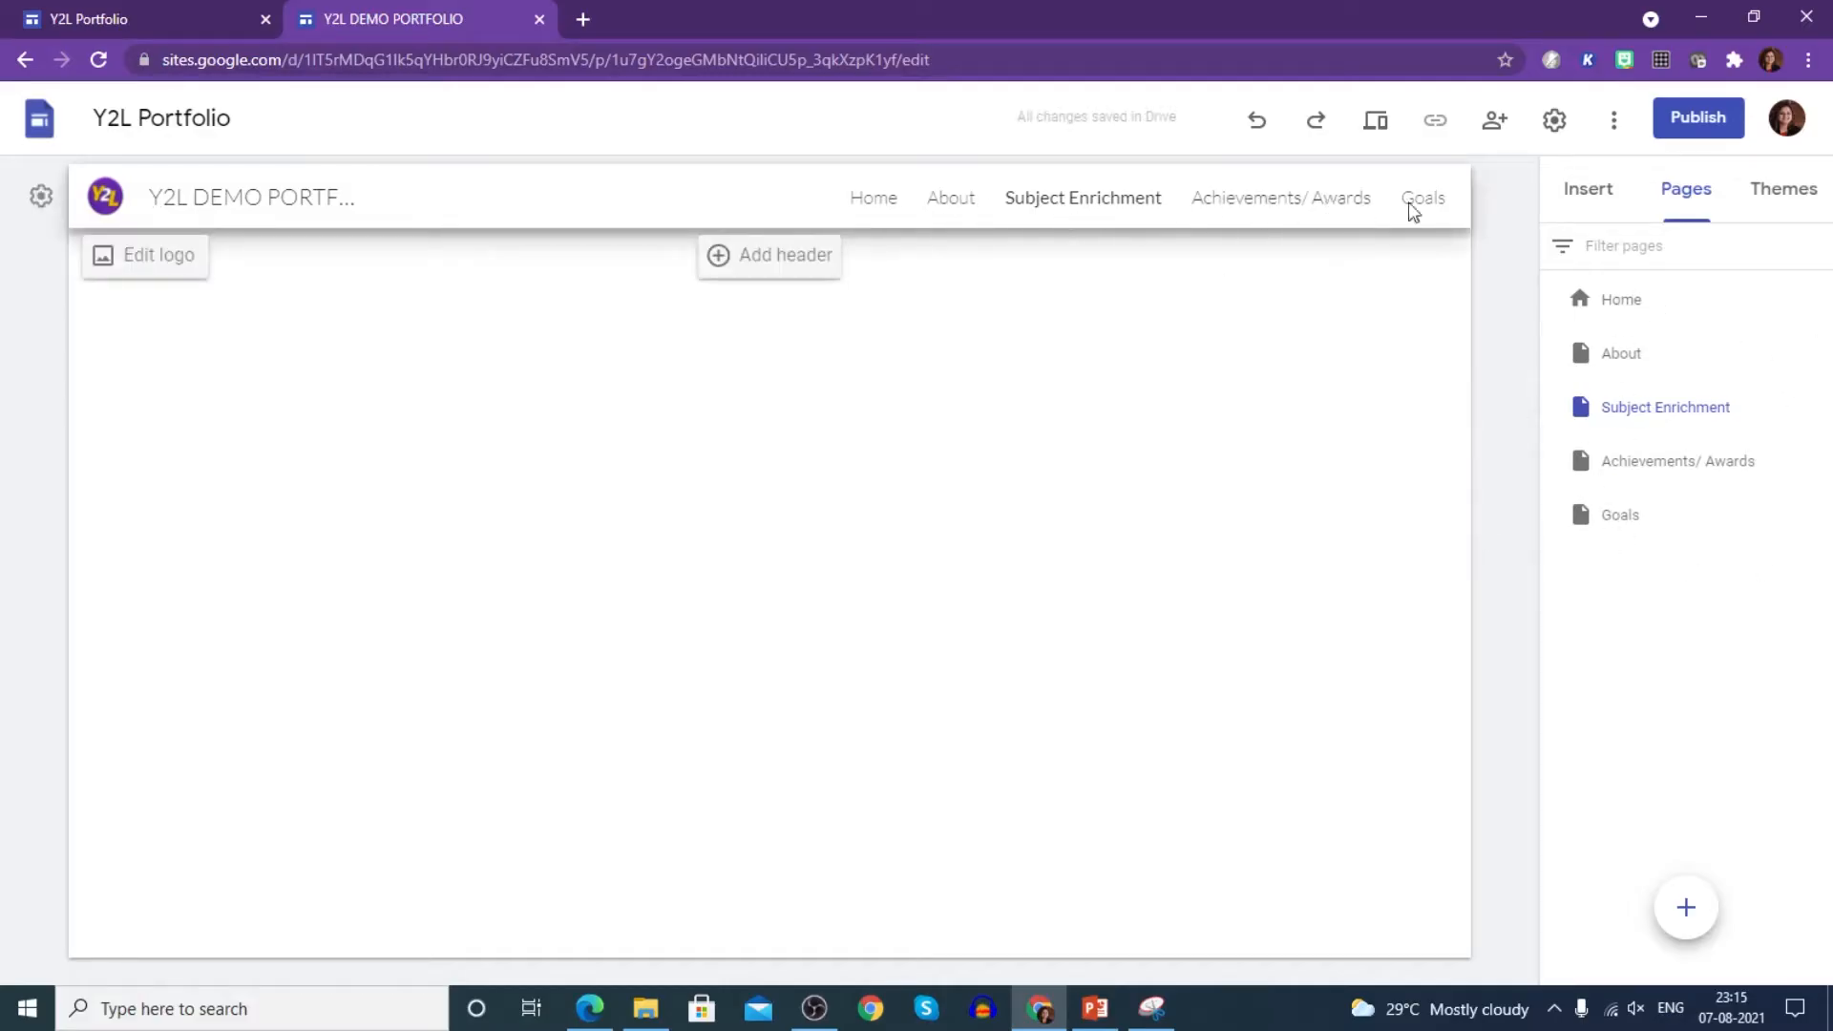
mouse_move(1702, 934)
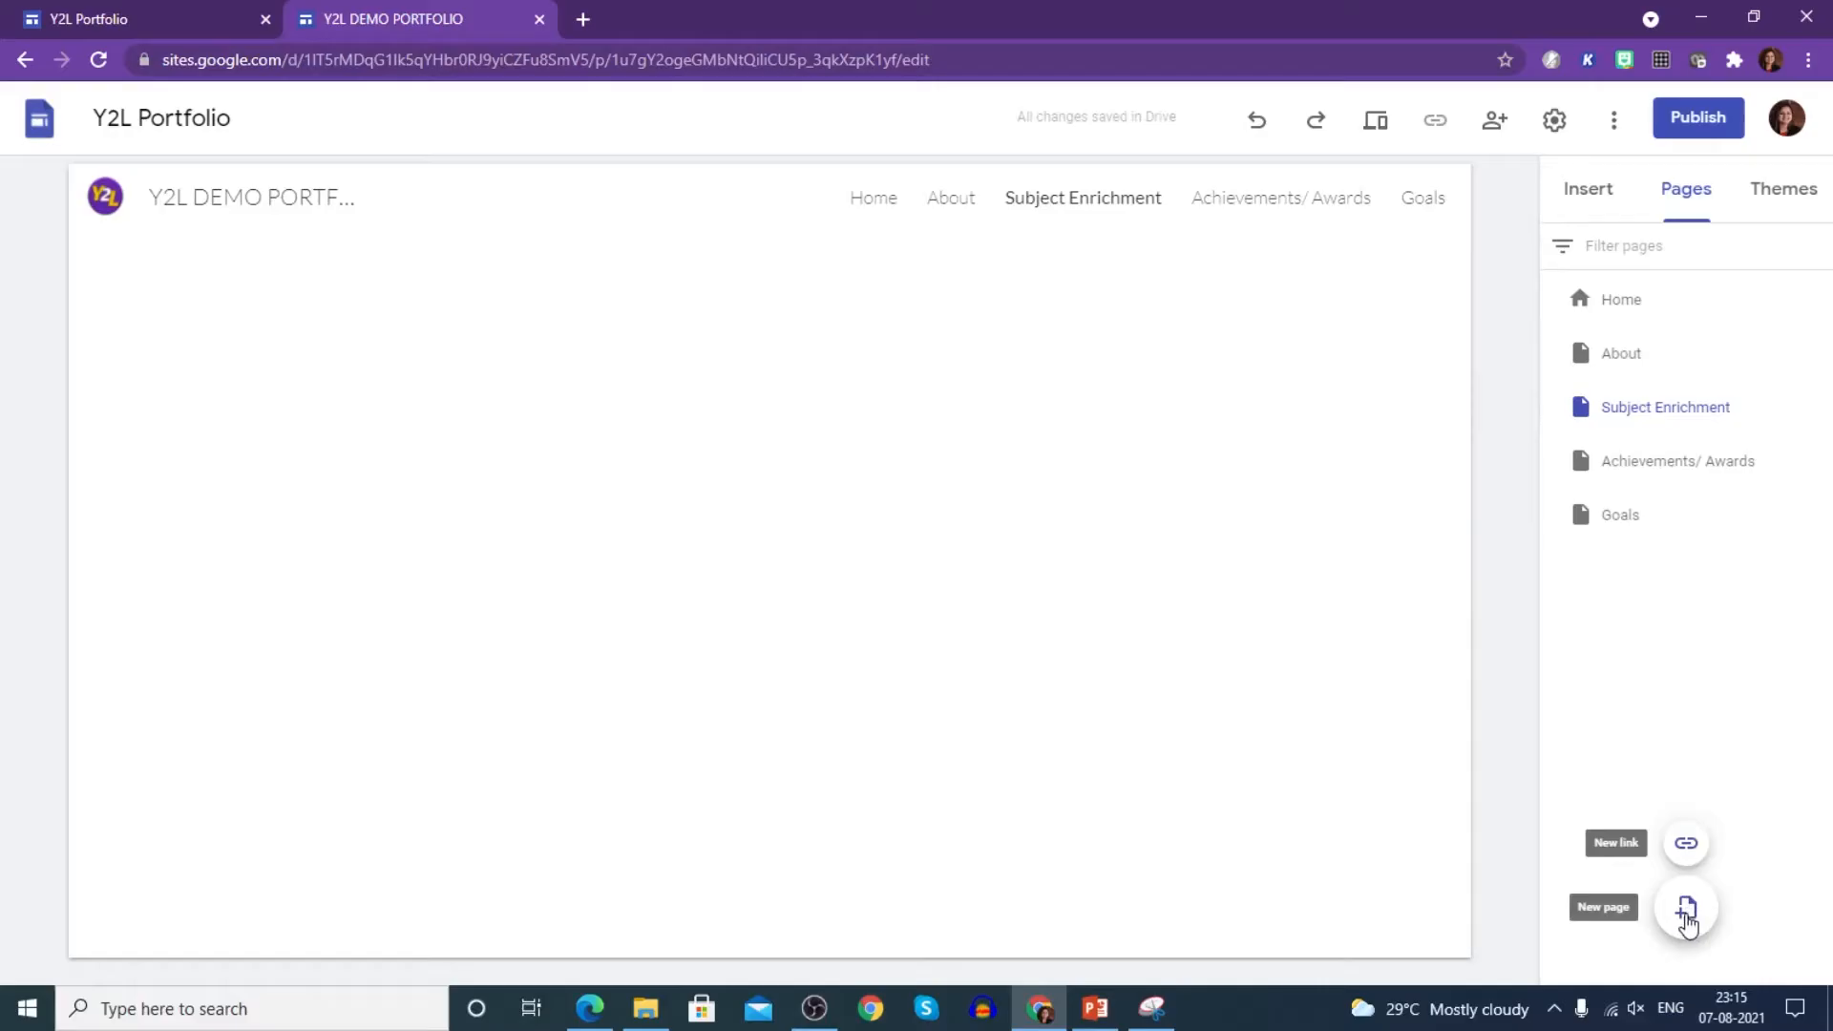
left_click(1700, 928)
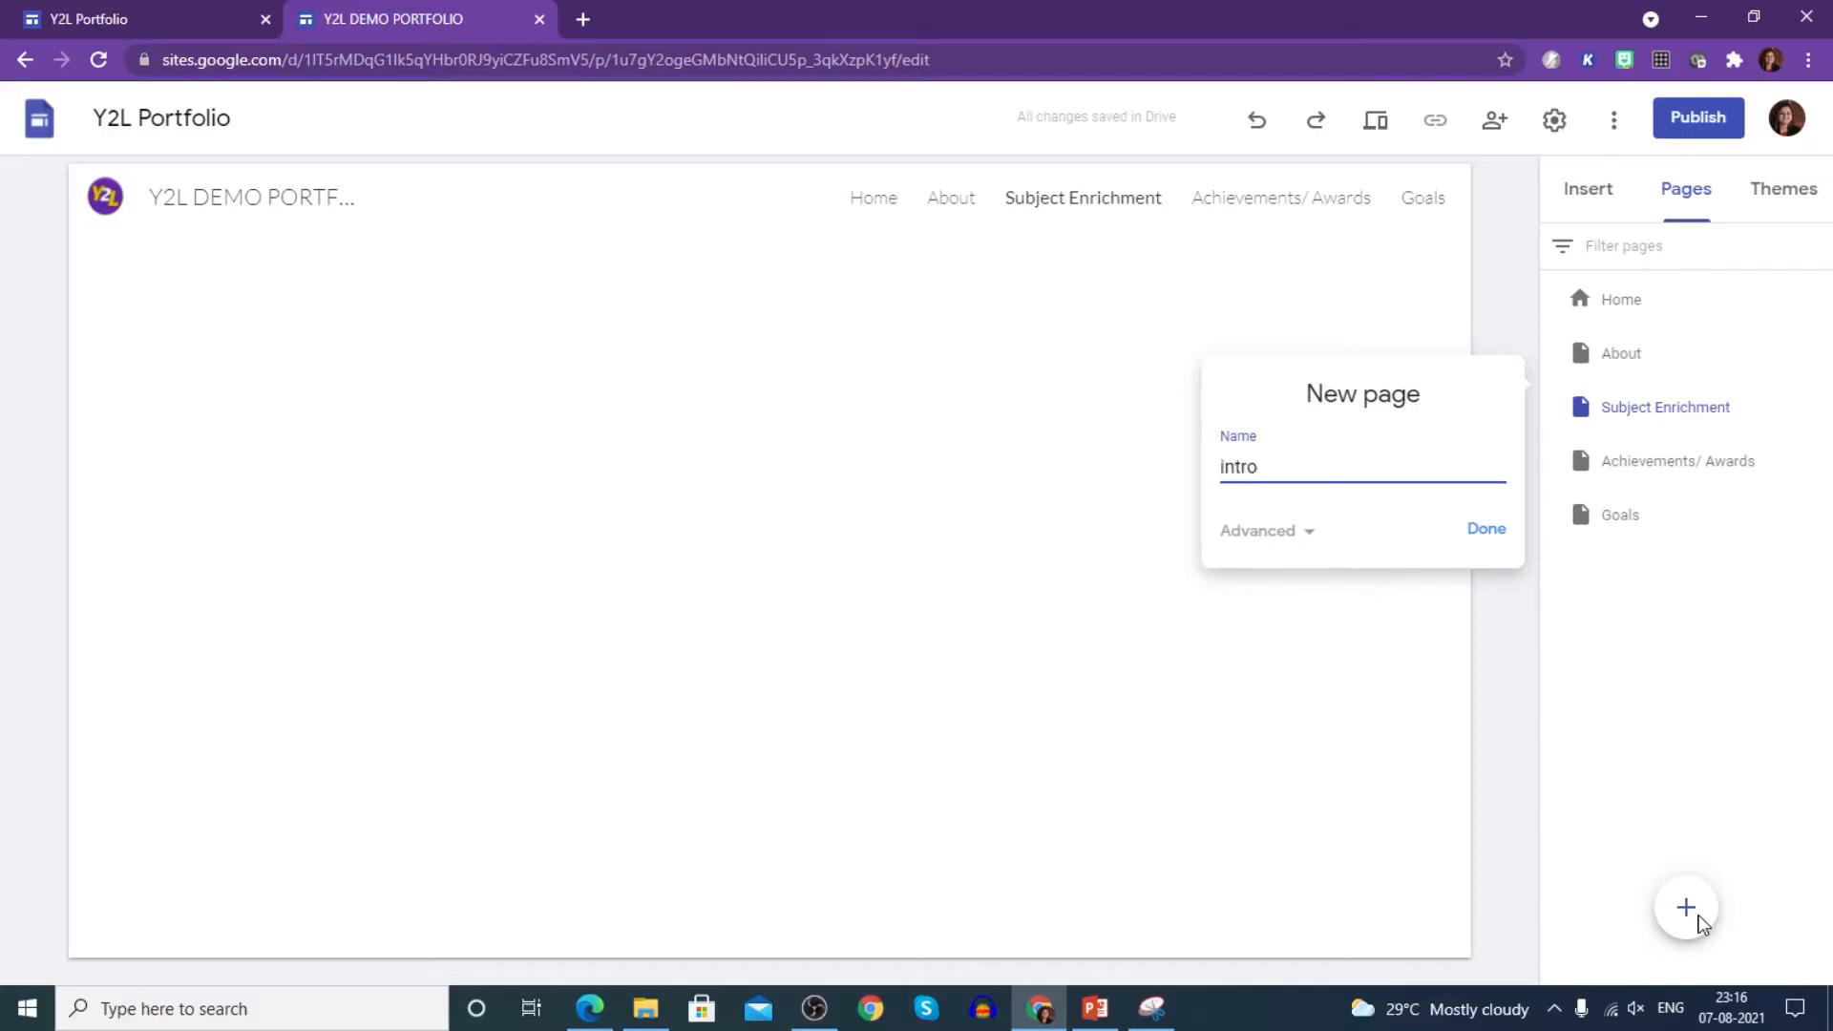
type("pec")
key("Delete")
type("I")
left_click(1490, 530)
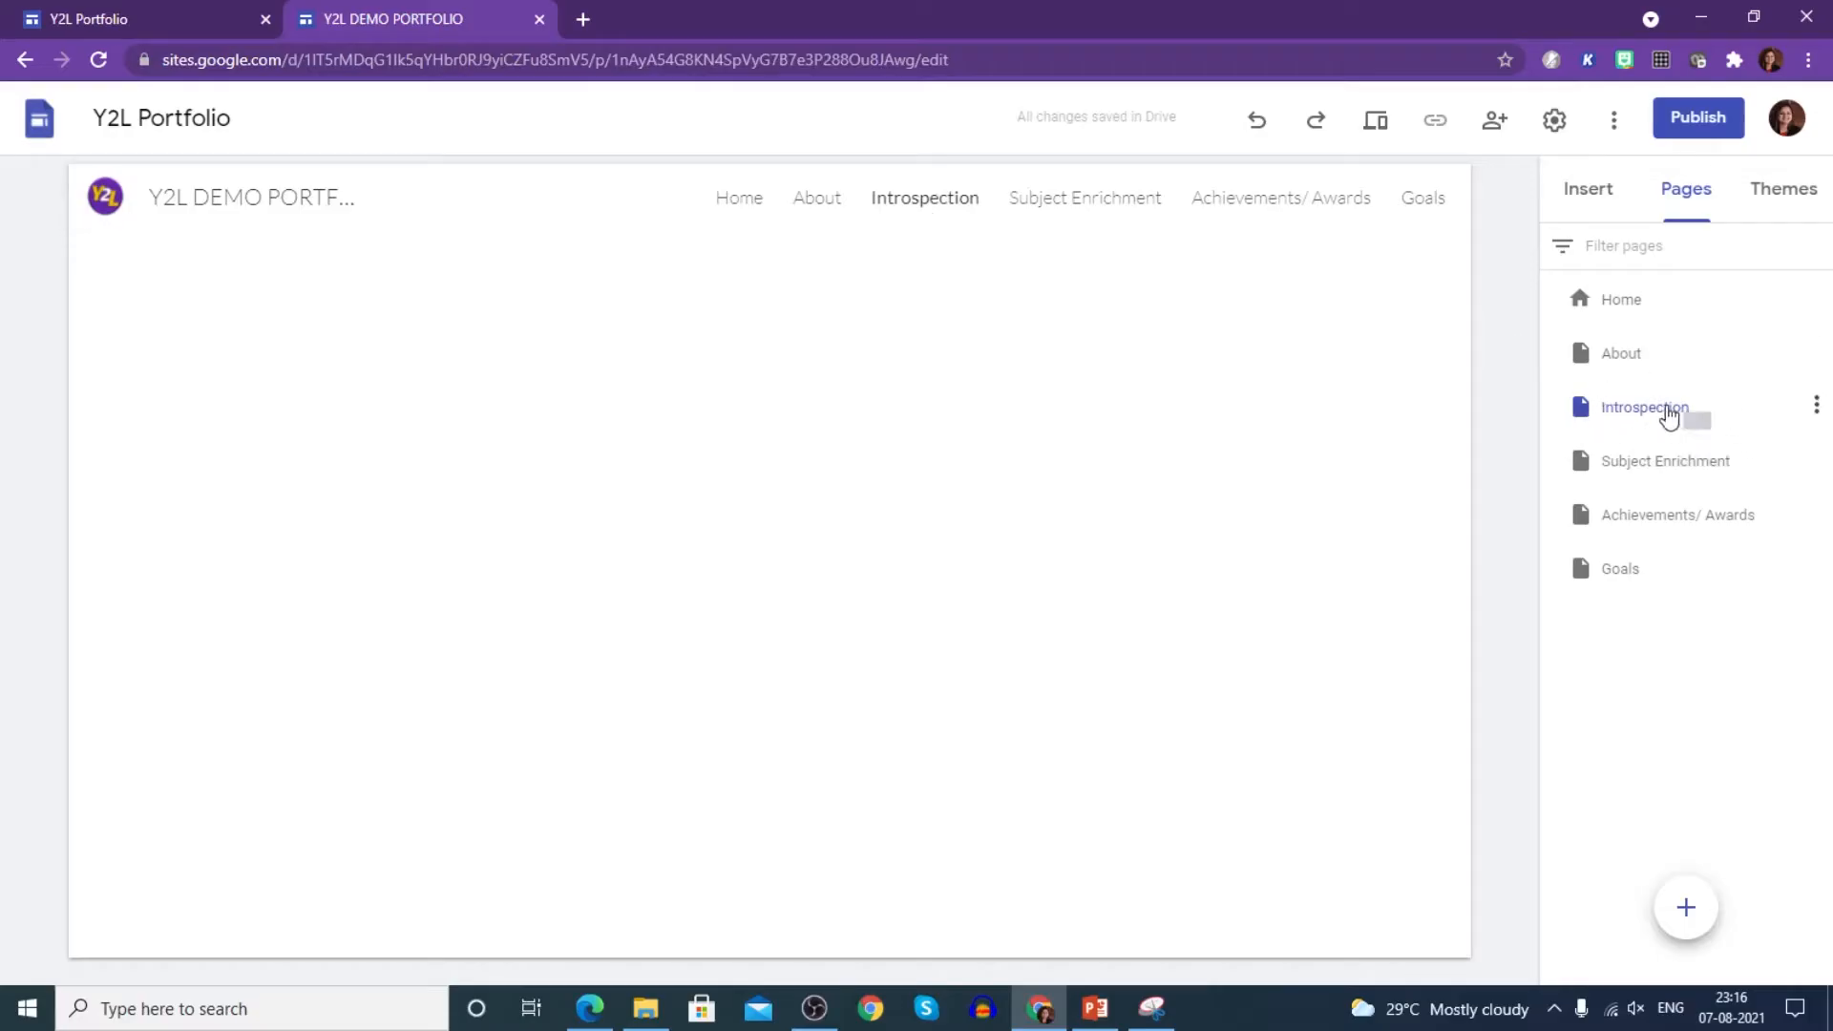
- Drag Introspection to the bottom of the list and Goals up directly below About
left_click_drag(1585, 412, 1587, 608)
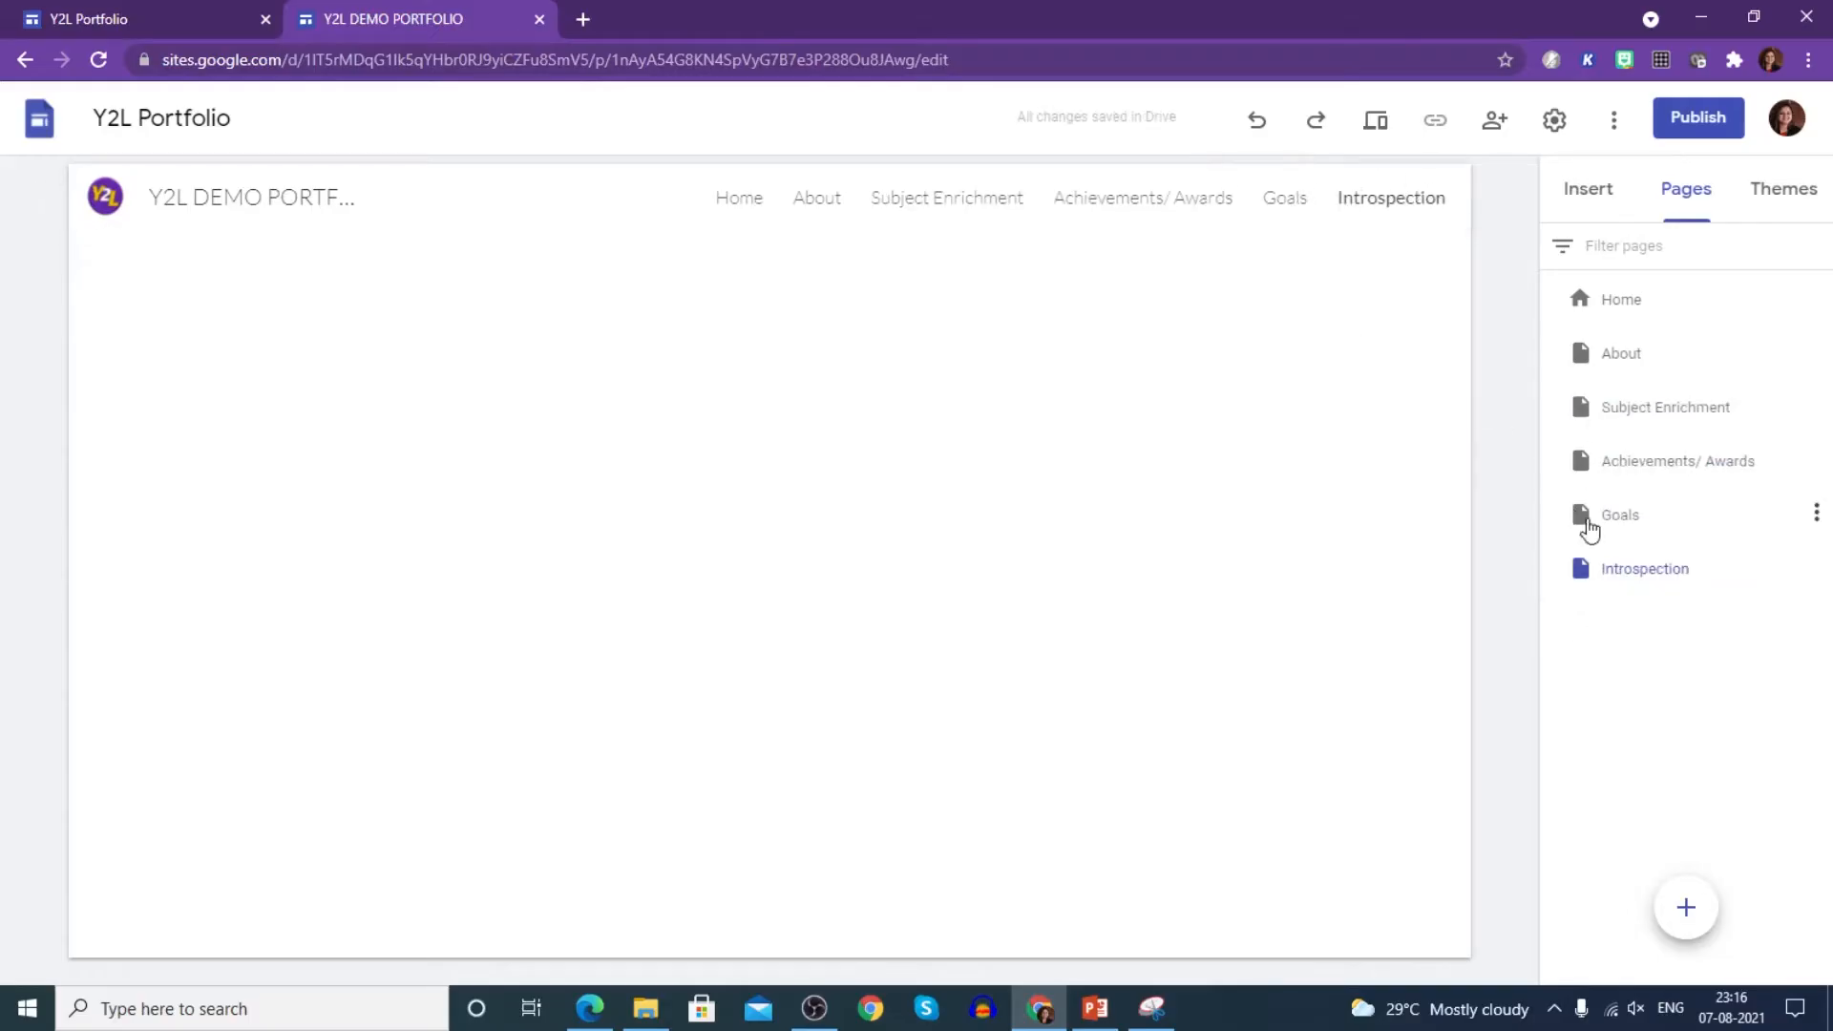
left_click_drag(1589, 528, 1588, 377)
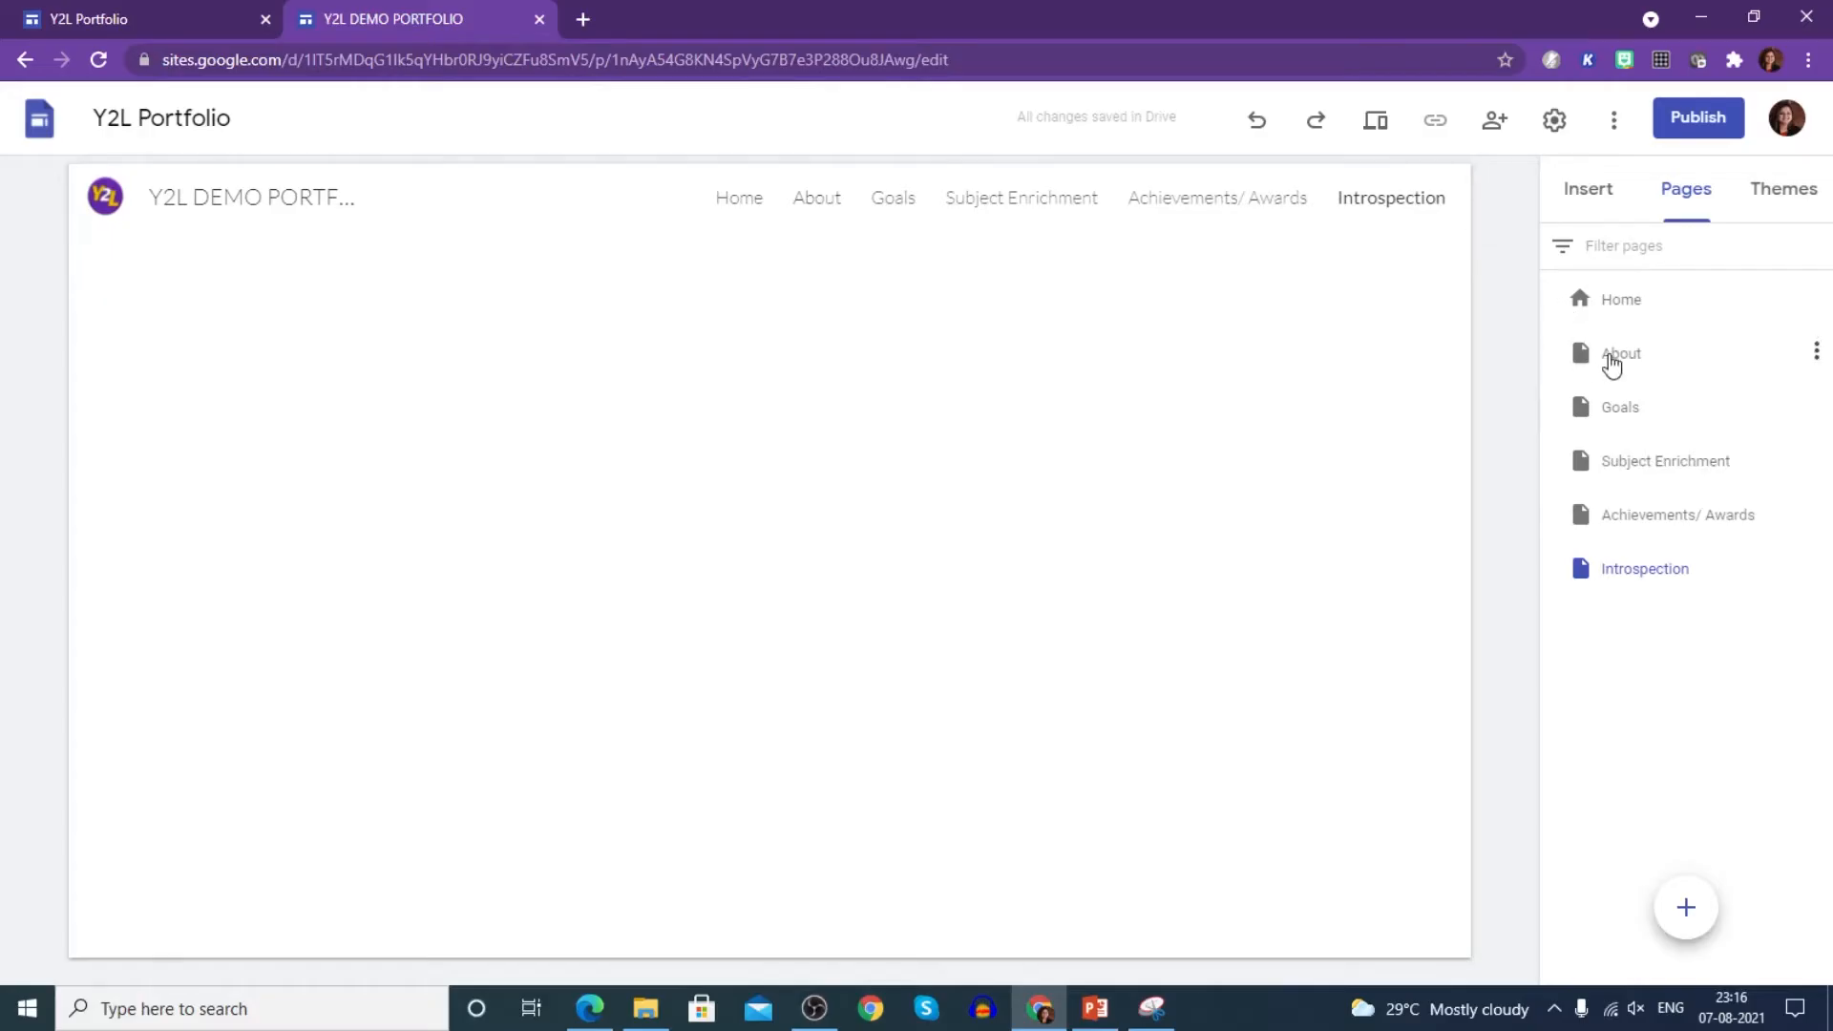
left_click(1816, 353)
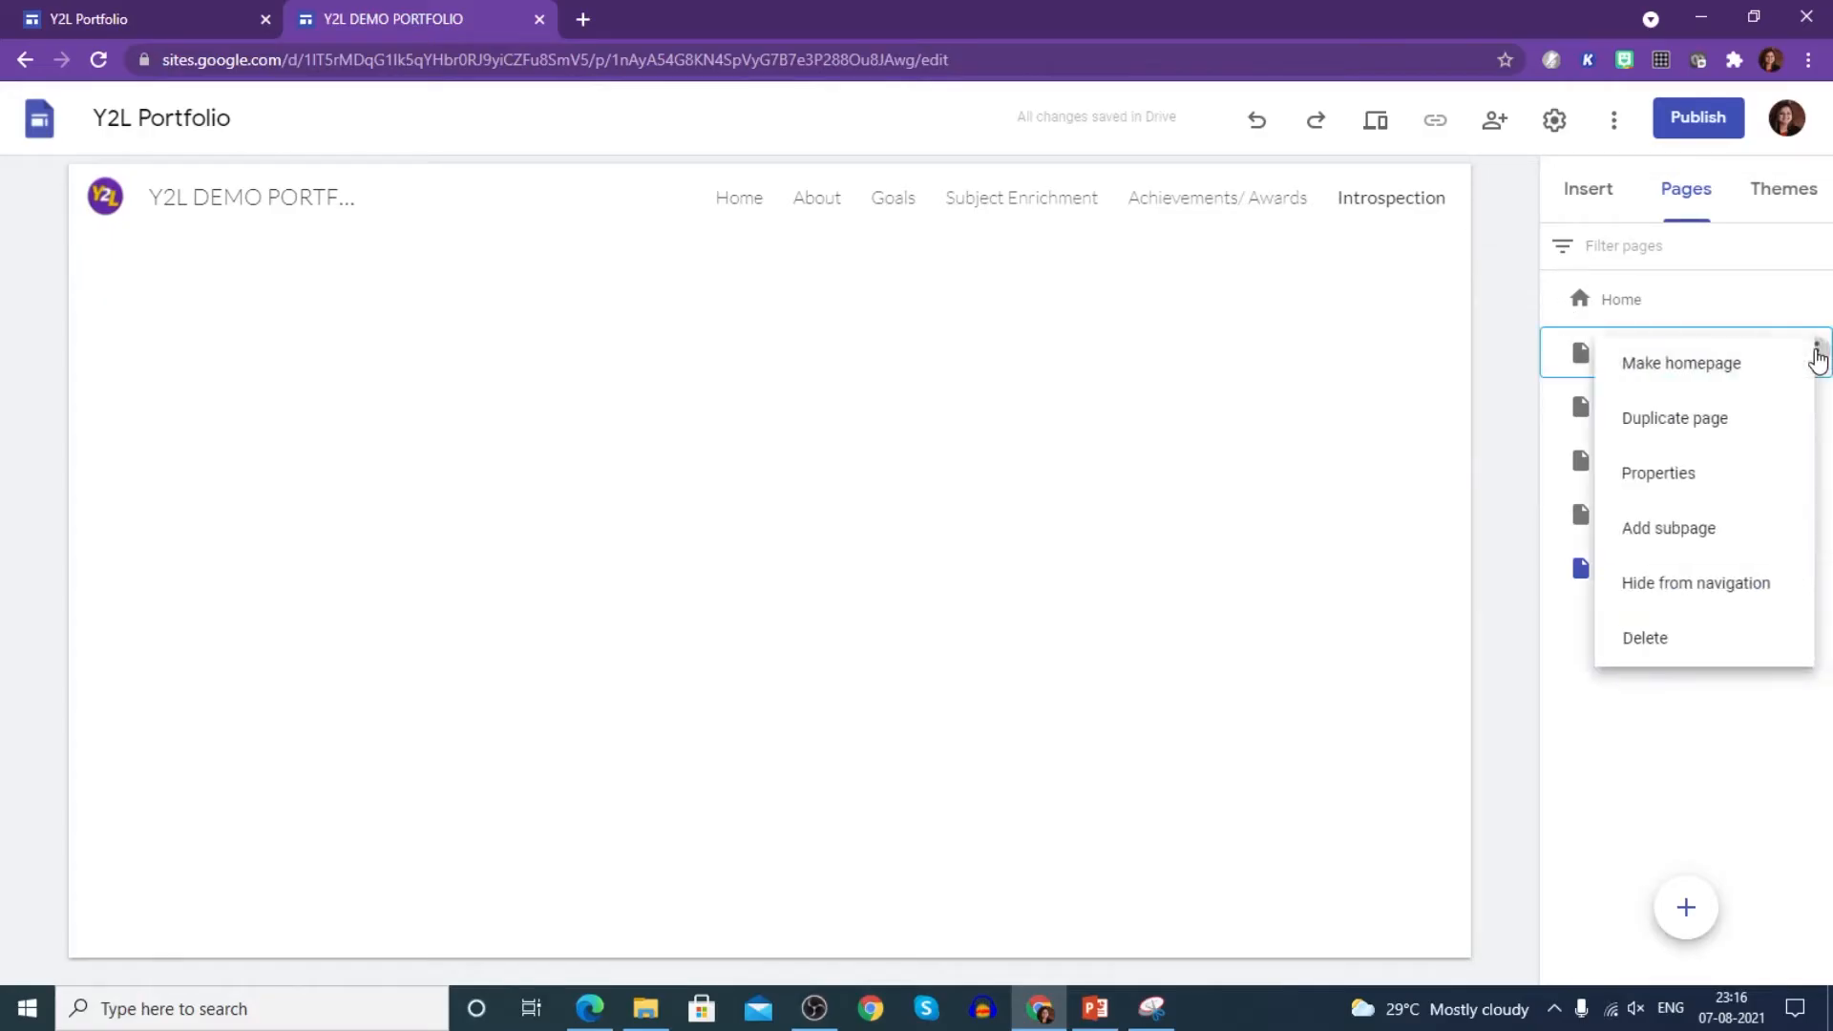
- Add an Introduction subpage under About
left_click(1707, 532)
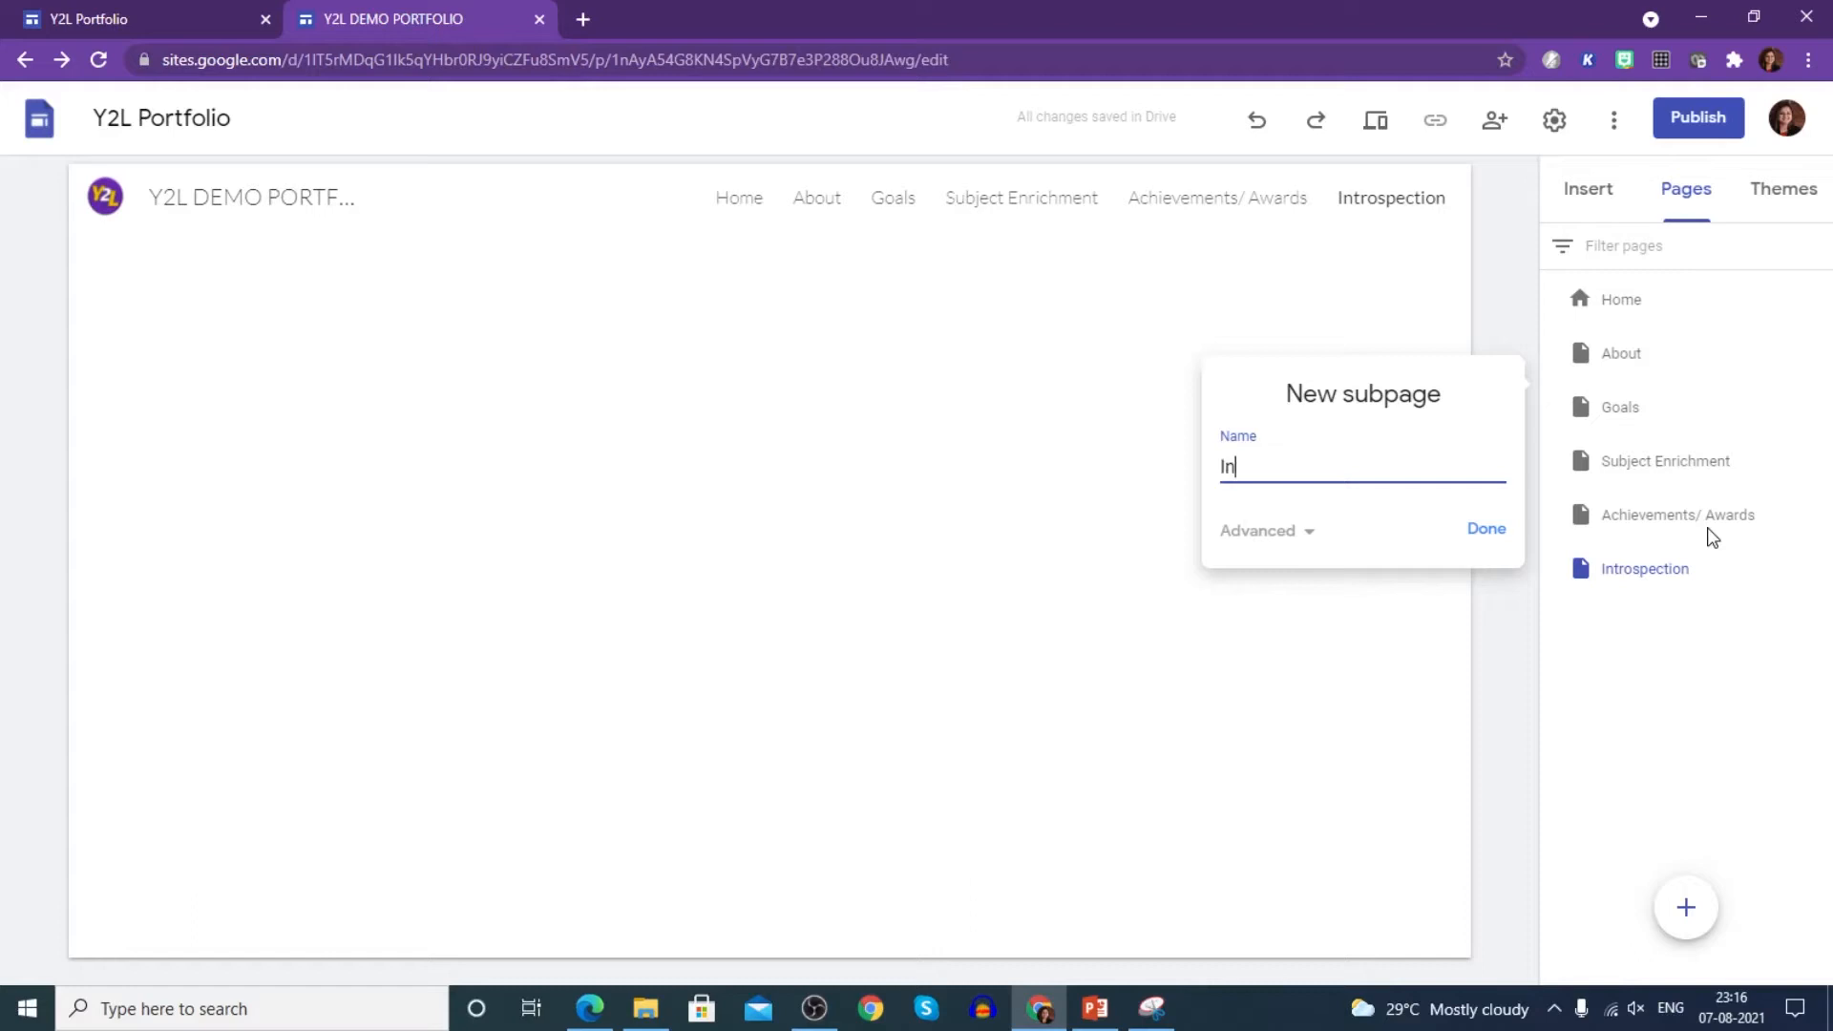
type("Introductio")
left_click(1482, 530)
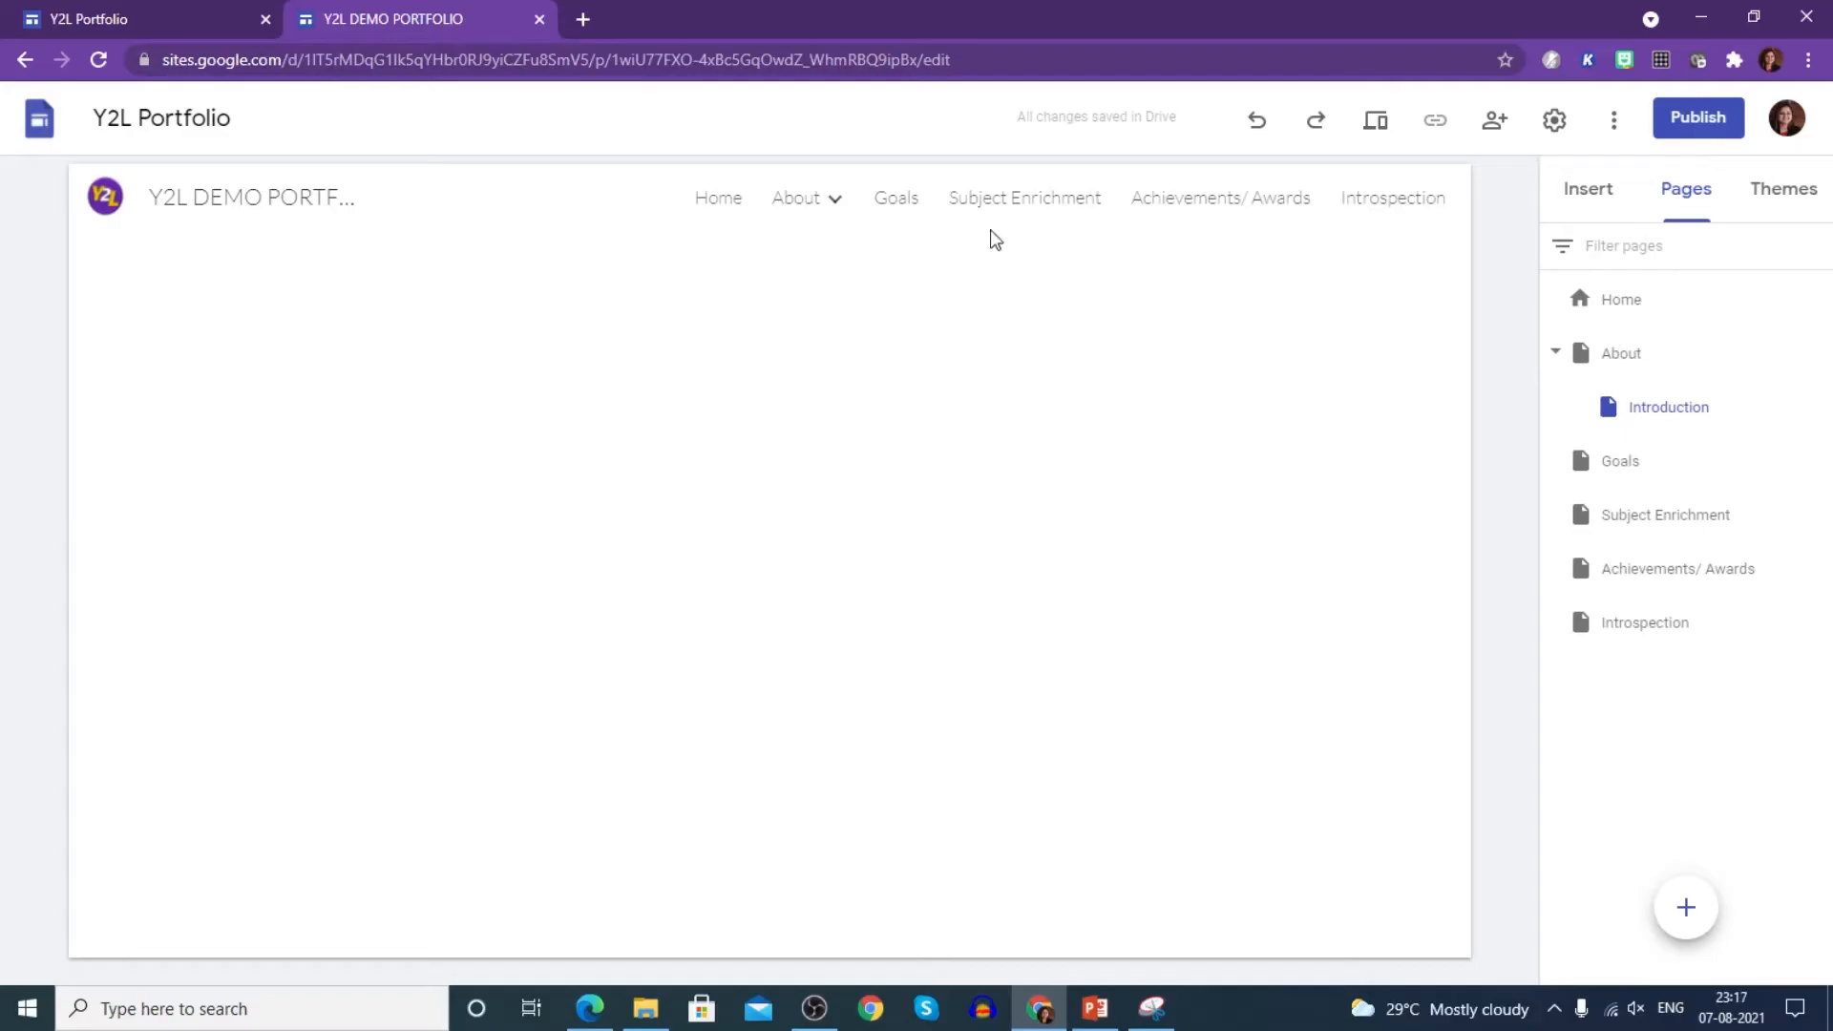
mouse_move(841, 205)
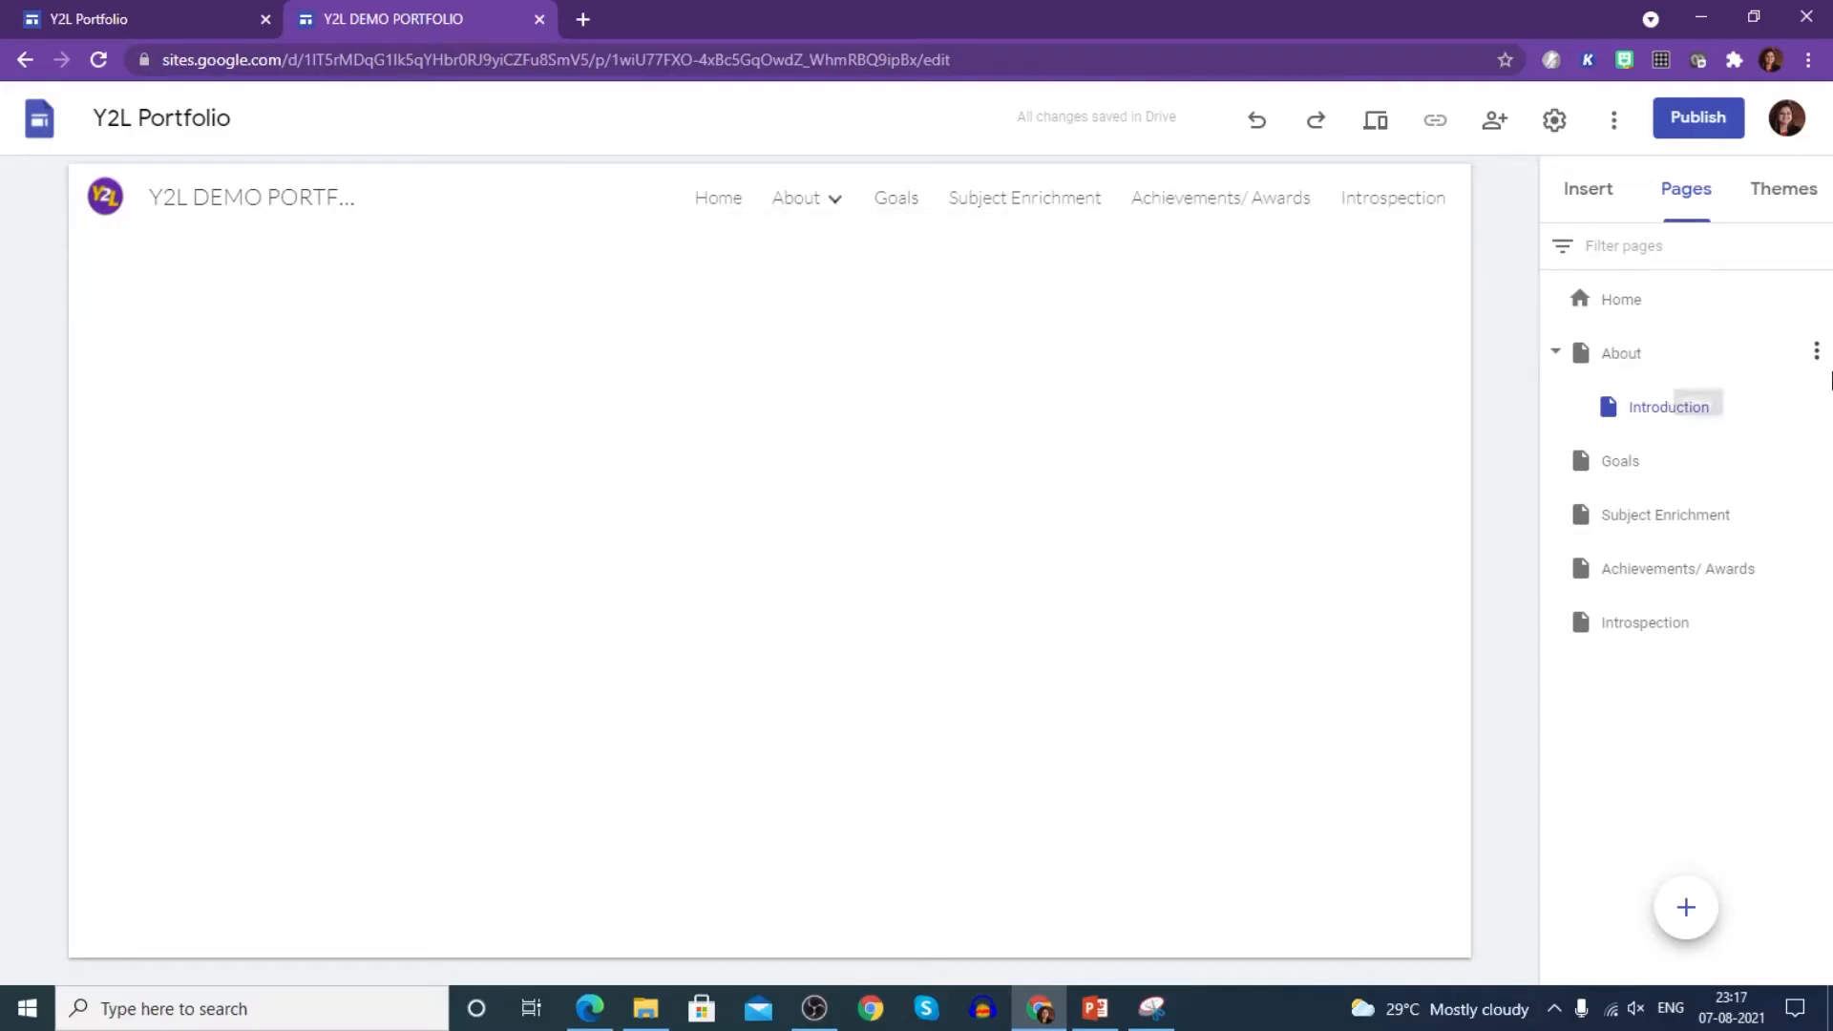
- Add a second About subpage named Strengths and Weaknesses
left_click(1816, 352)
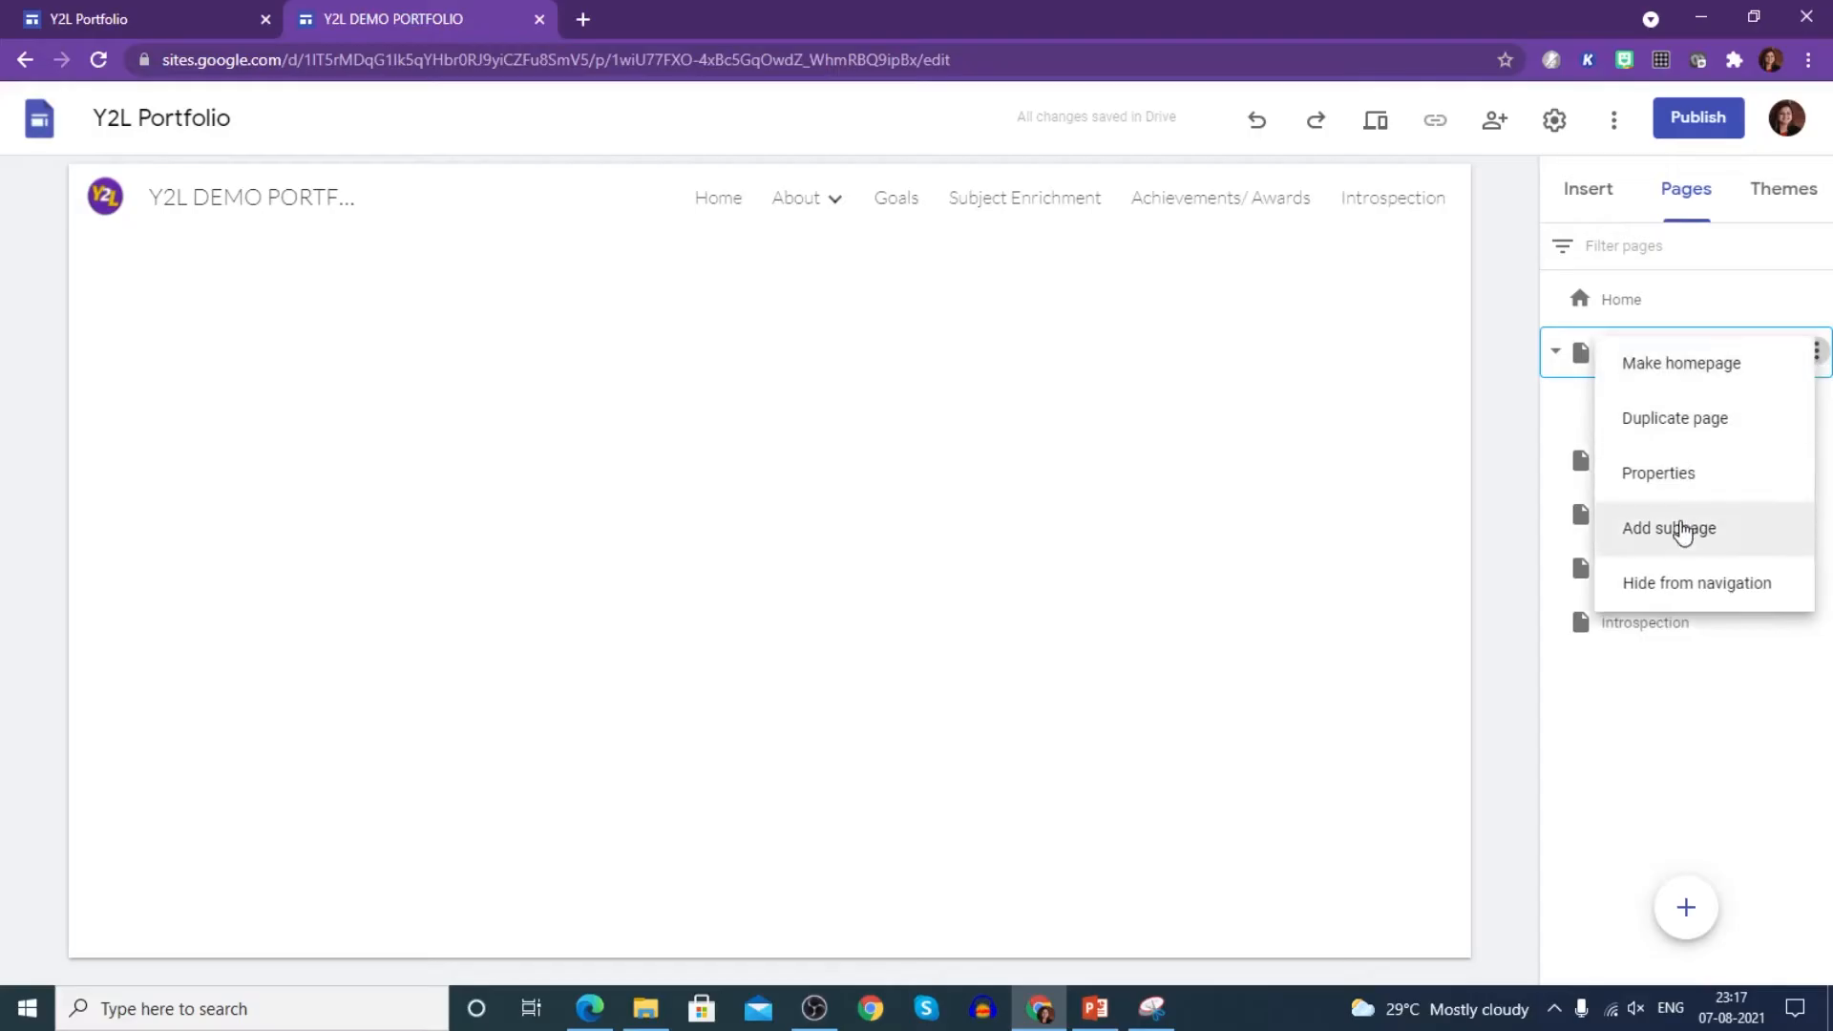
left_click(1751, 533)
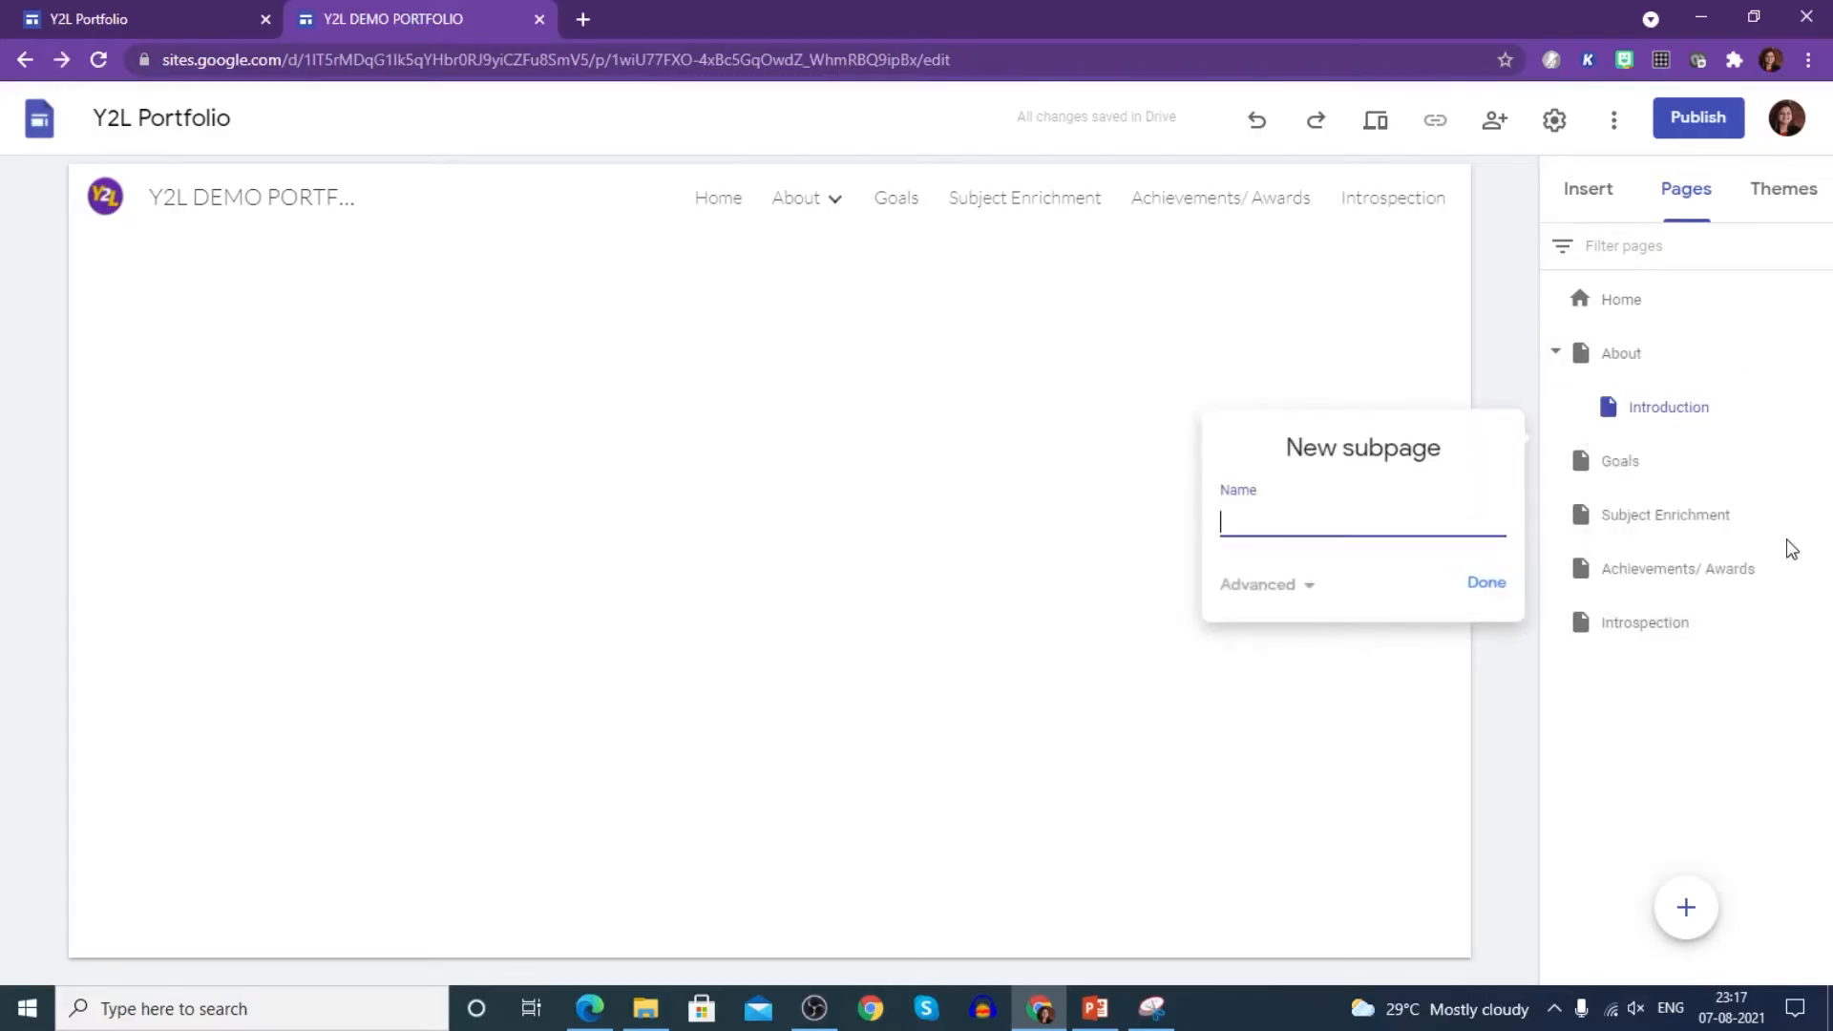
type("Strengths and Weaknesses")
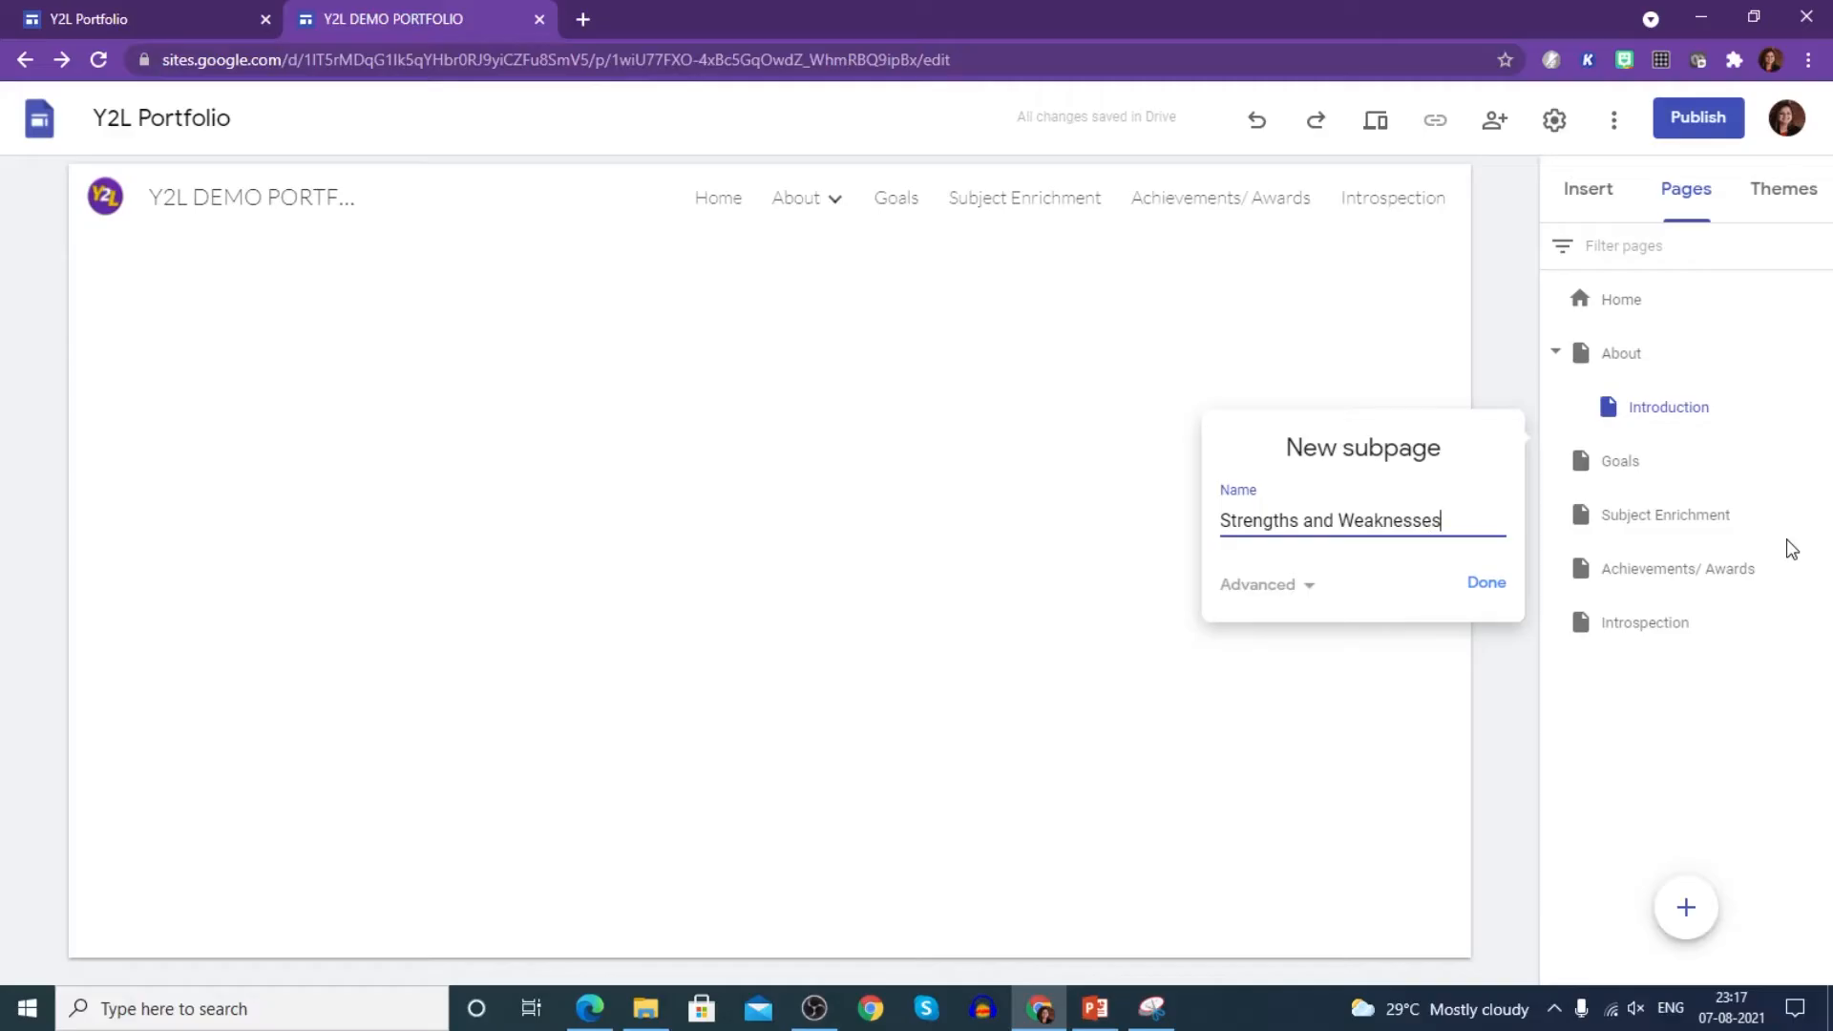
left_click(1492, 590)
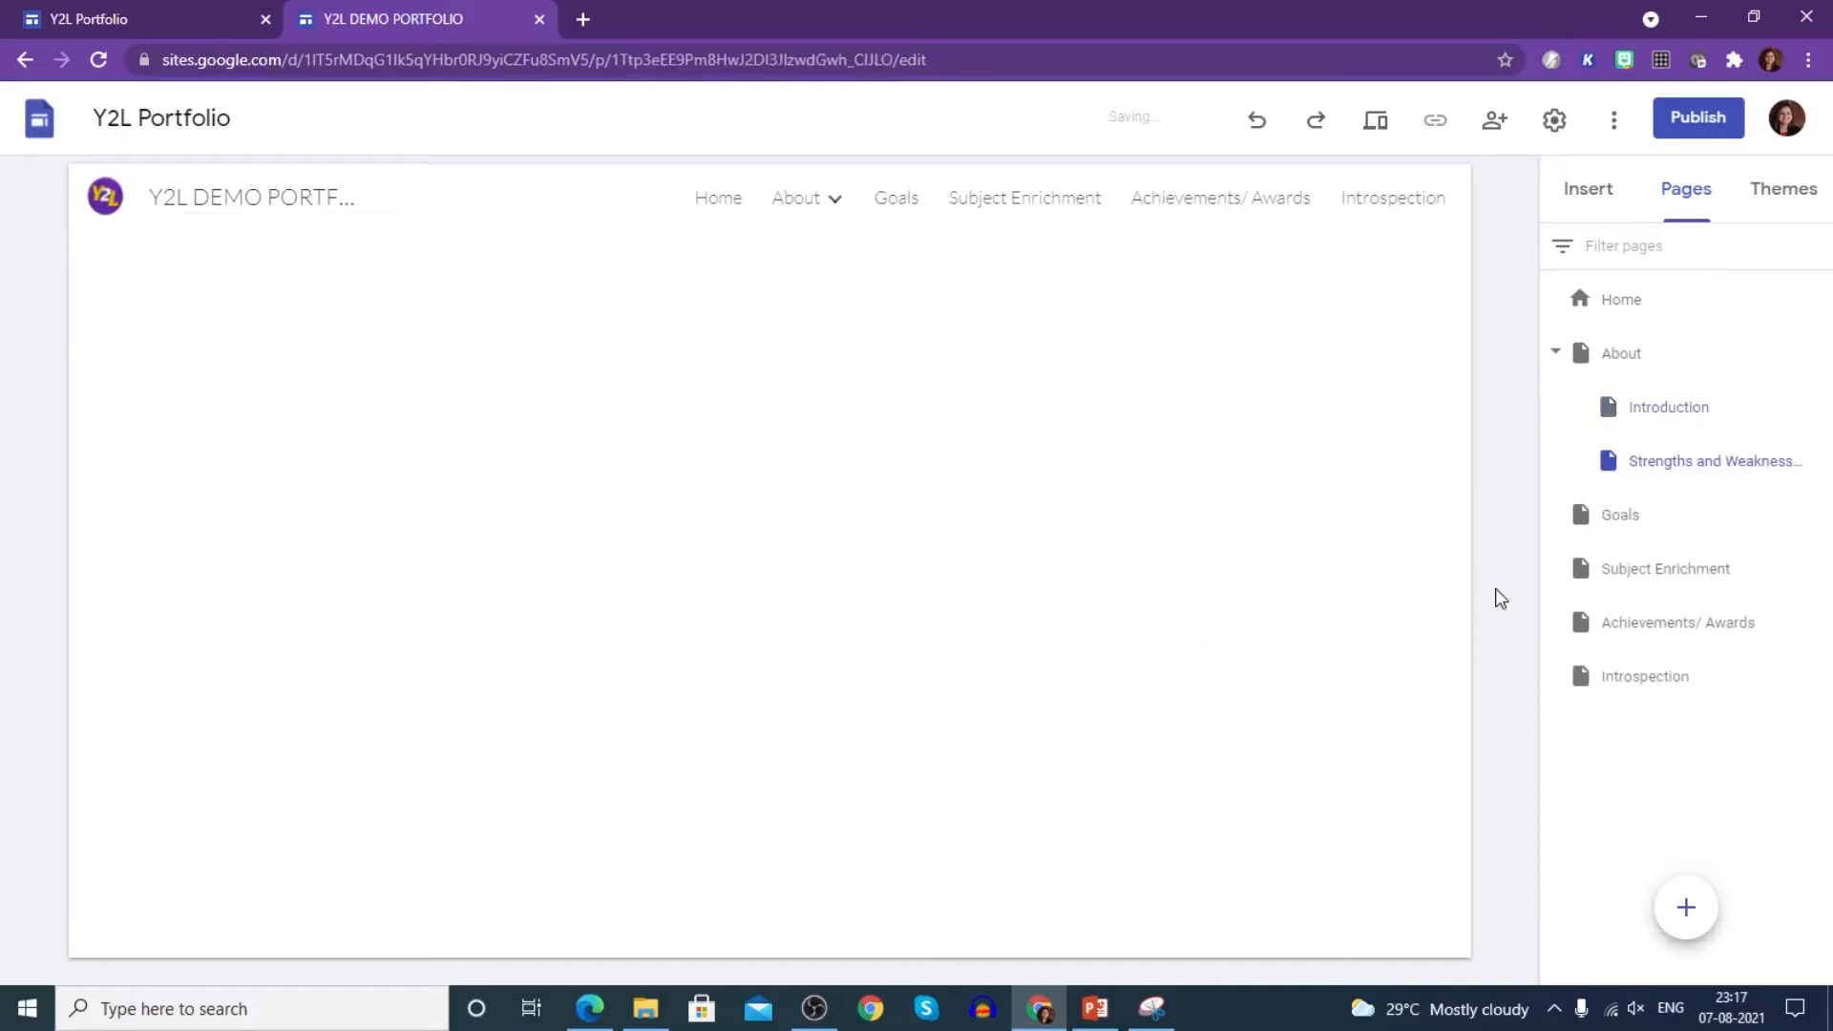
mouse_move(834, 209)
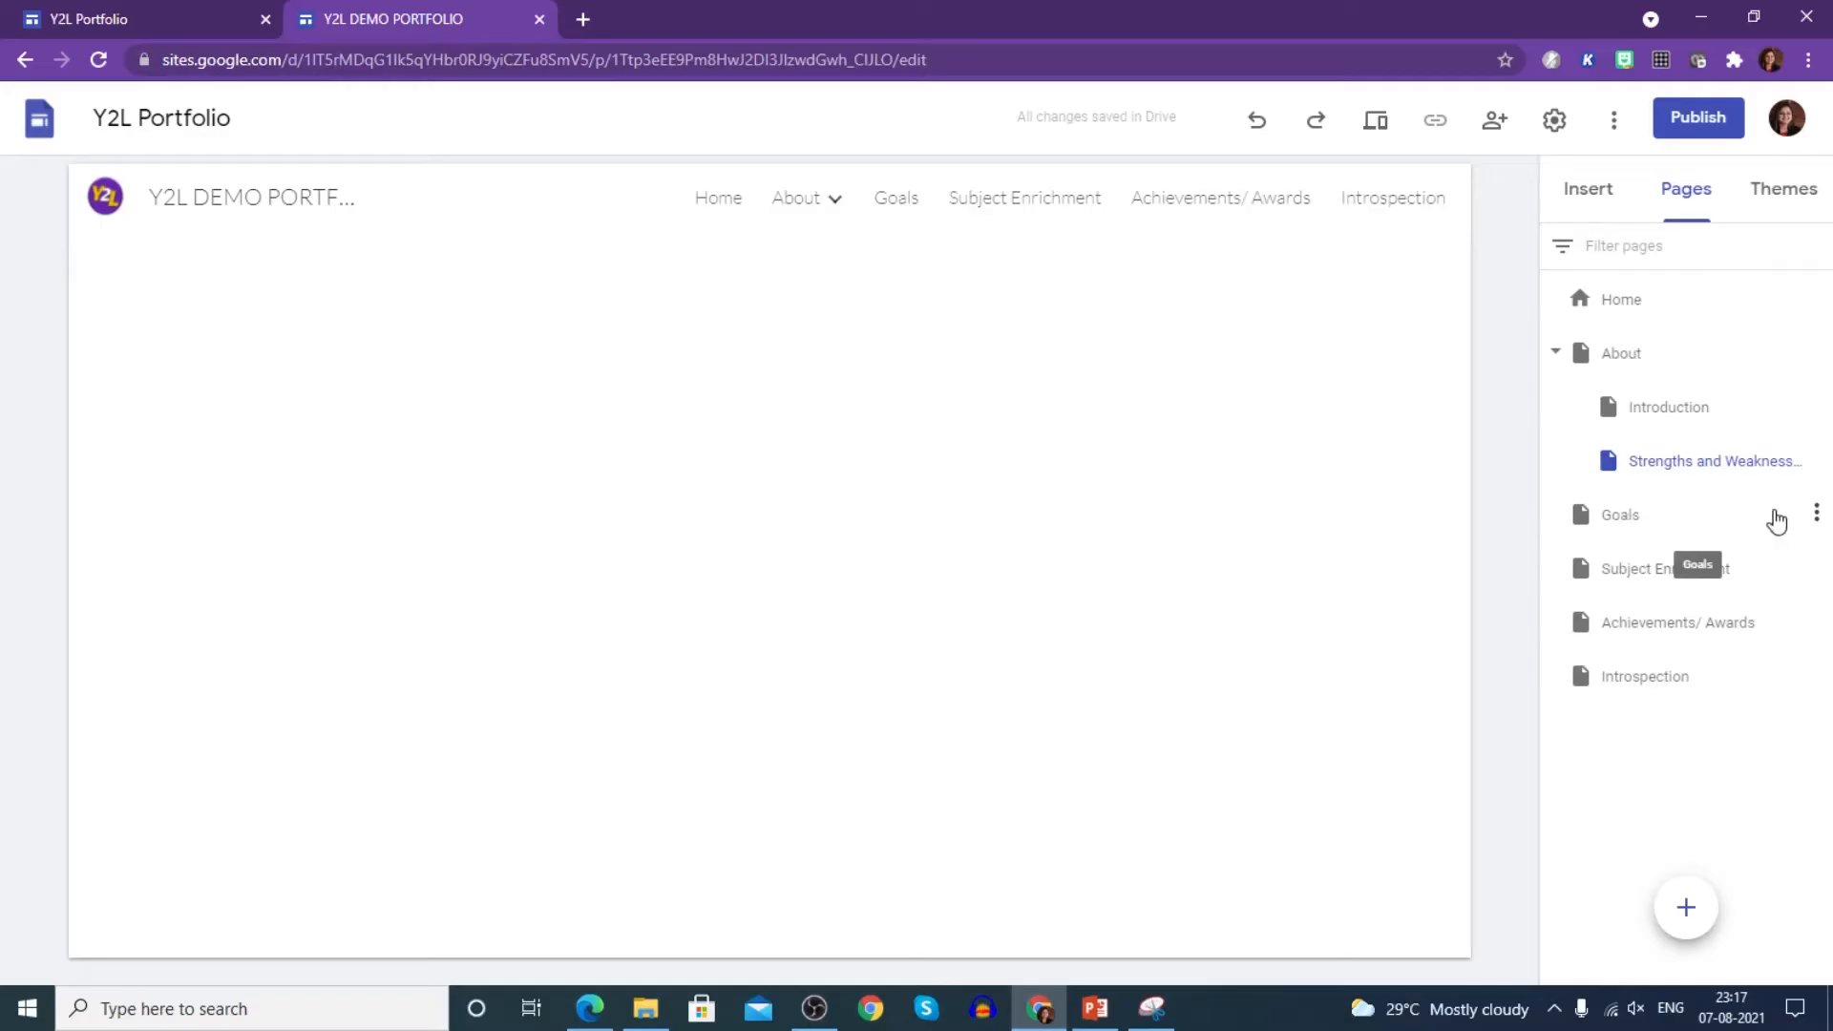
left_click(1818, 513)
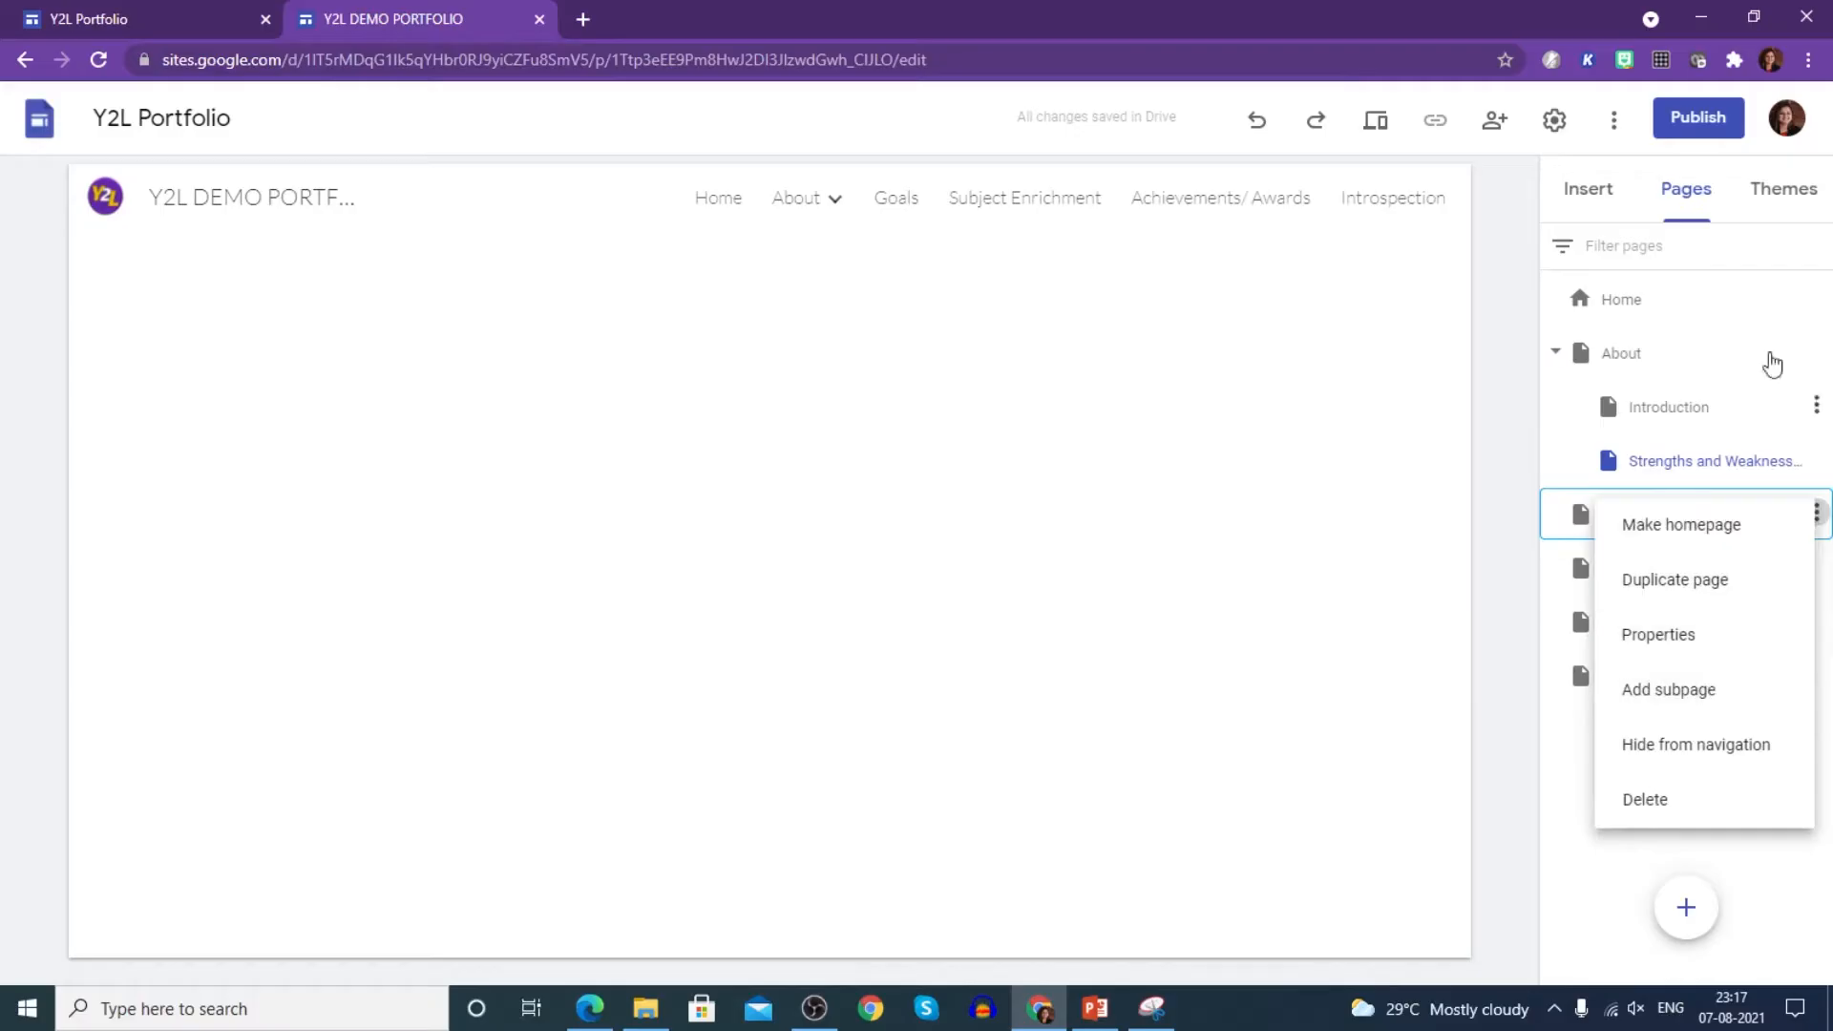
- Check the finished Y2L Portfolio site for reference, then close the Goals page options
left_click(147, 17)
mouse_move(1054, 206)
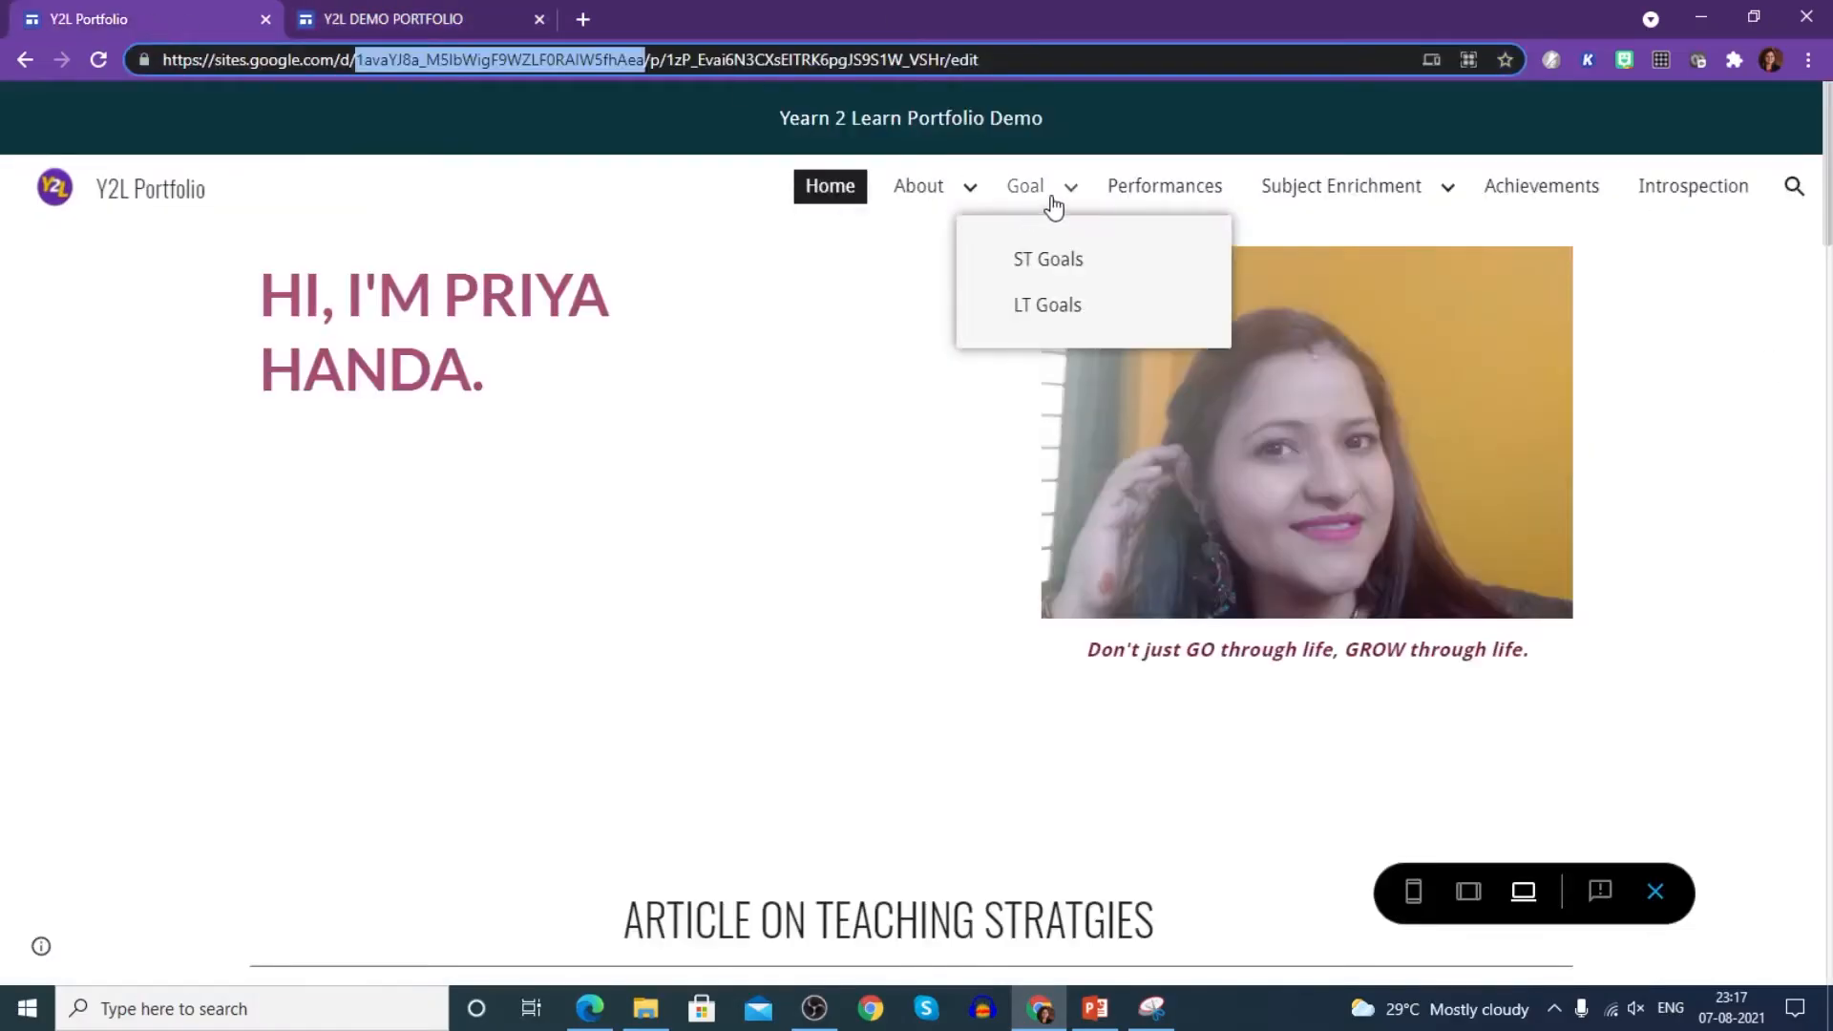
left_click(364, 16)
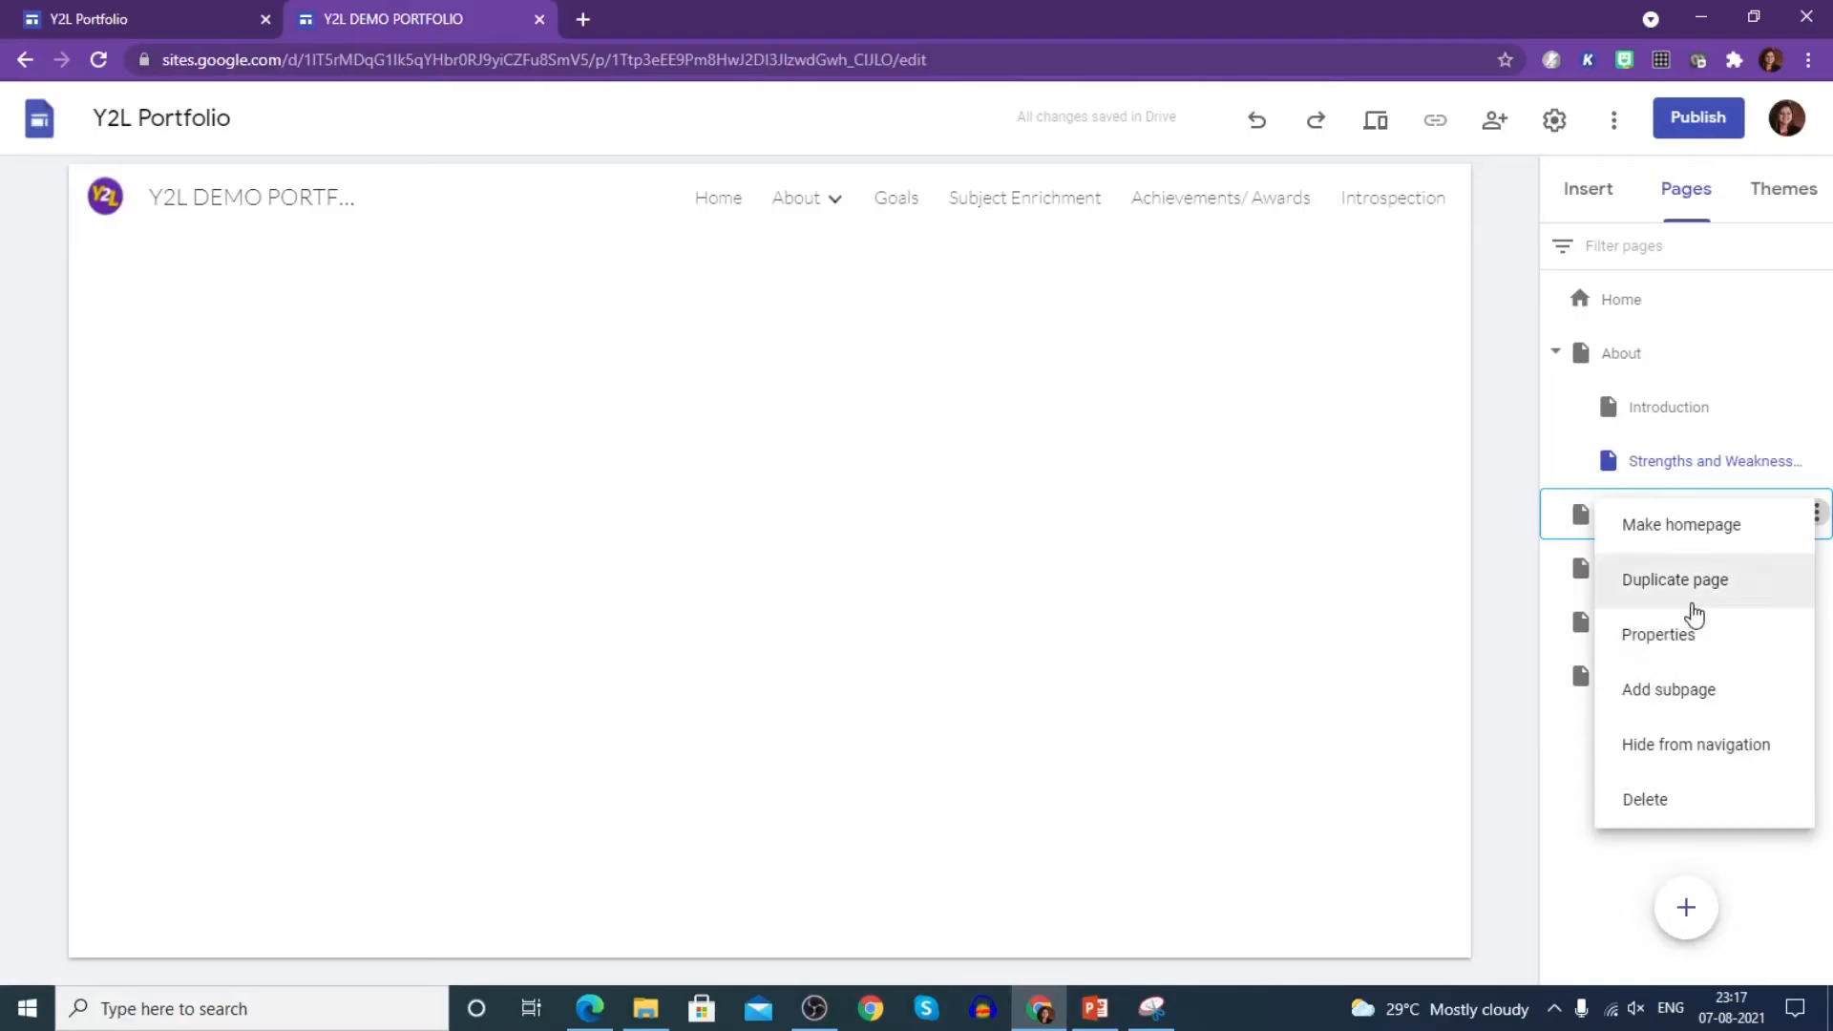
left_click(1476, 508)
- Add English and Science subpages under Subject Enrichment
left_click(1816, 568)
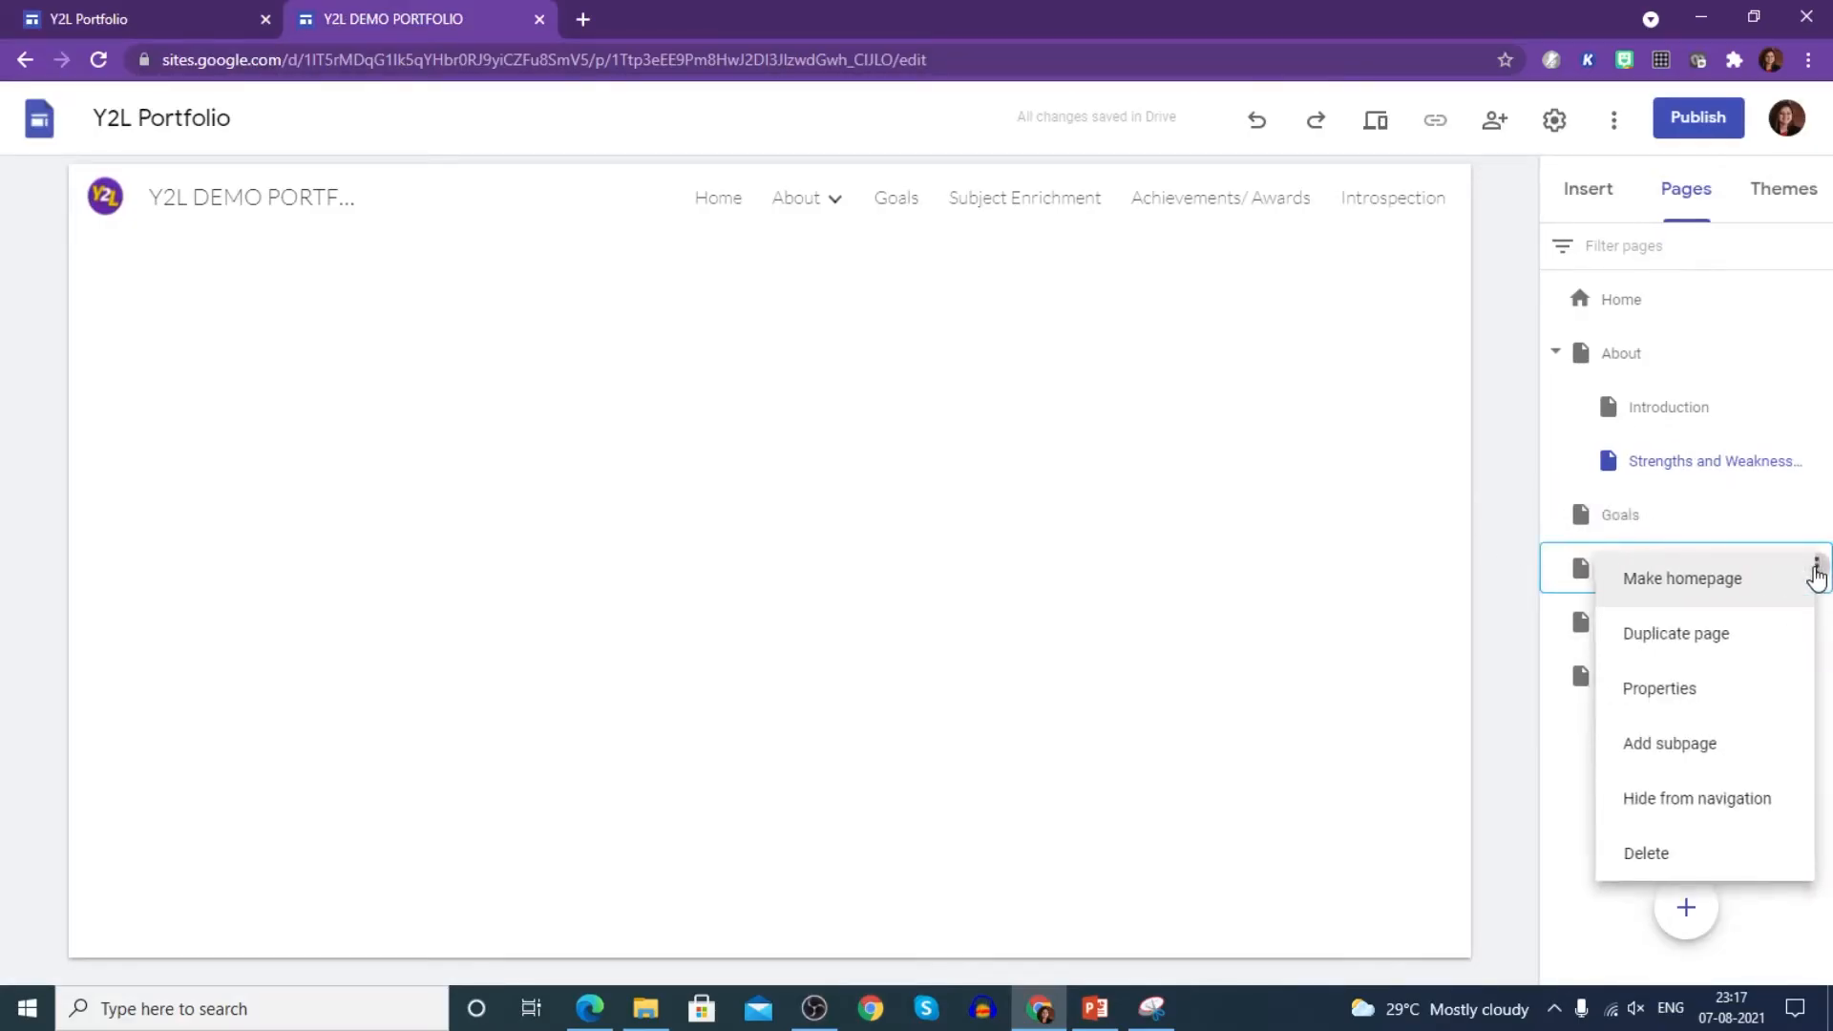
left_click(1801, 744)
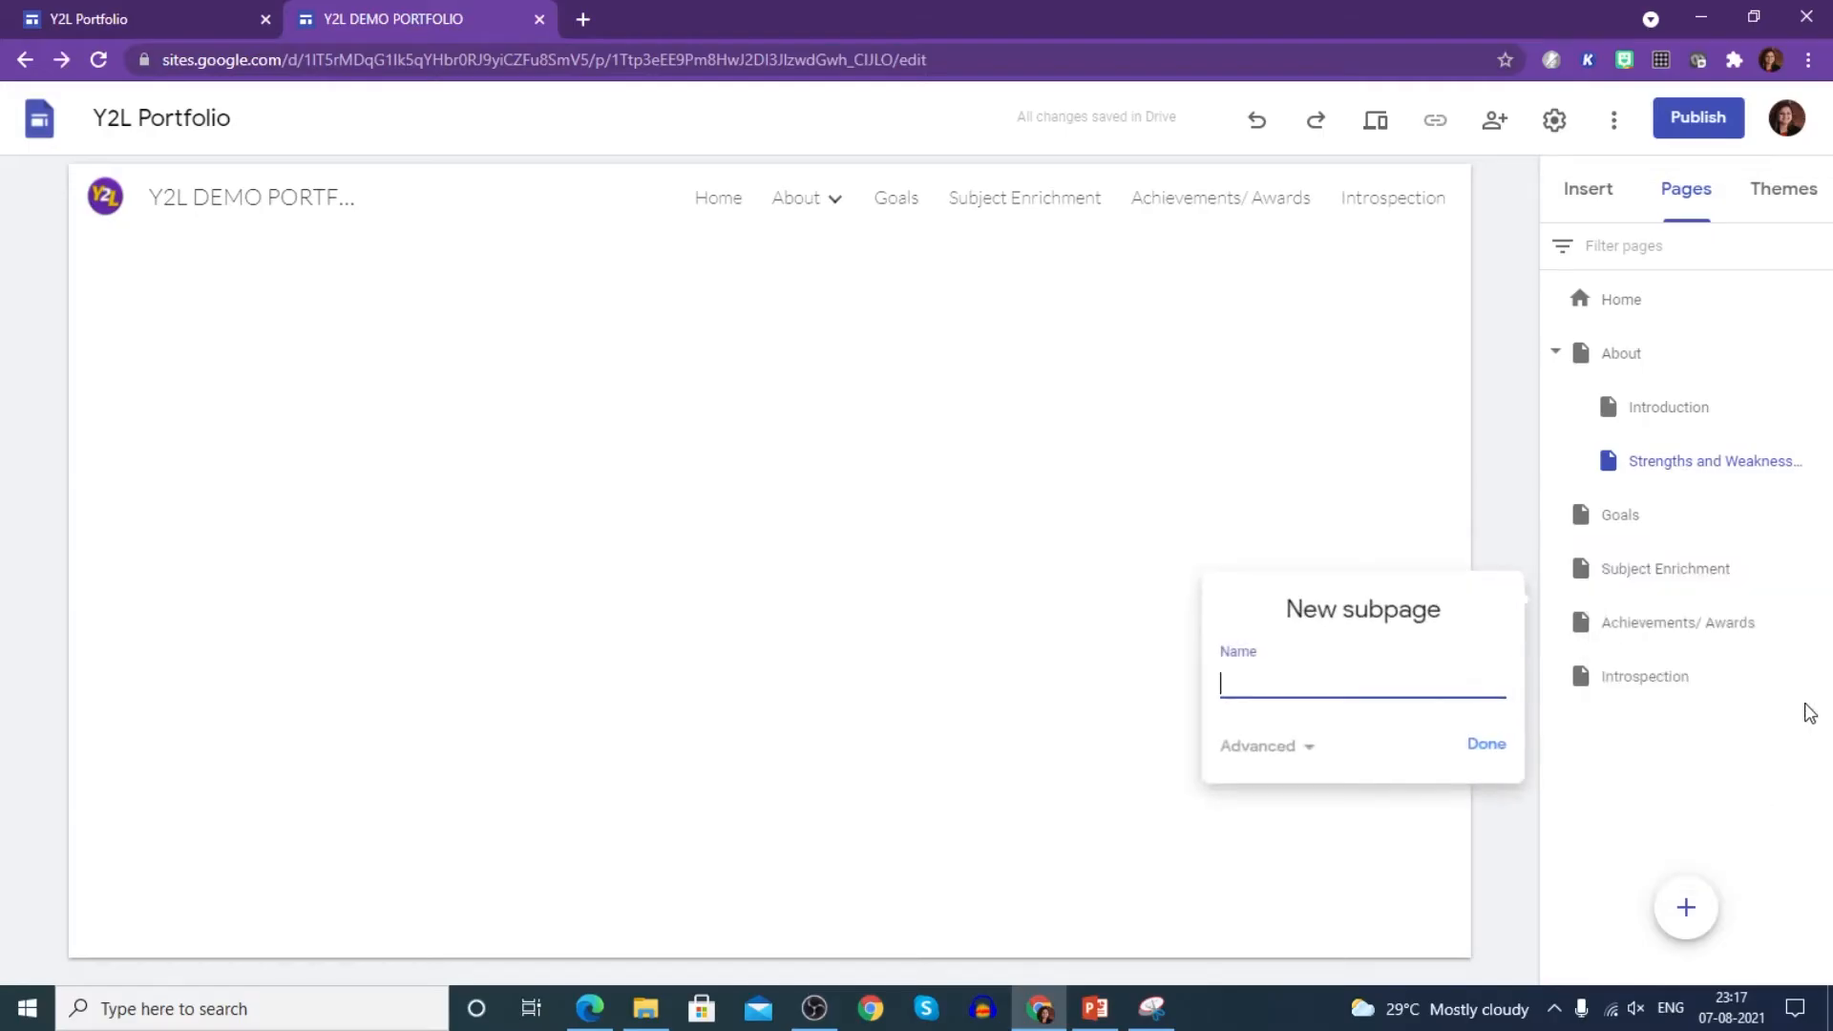
type("English")
left_click(1497, 746)
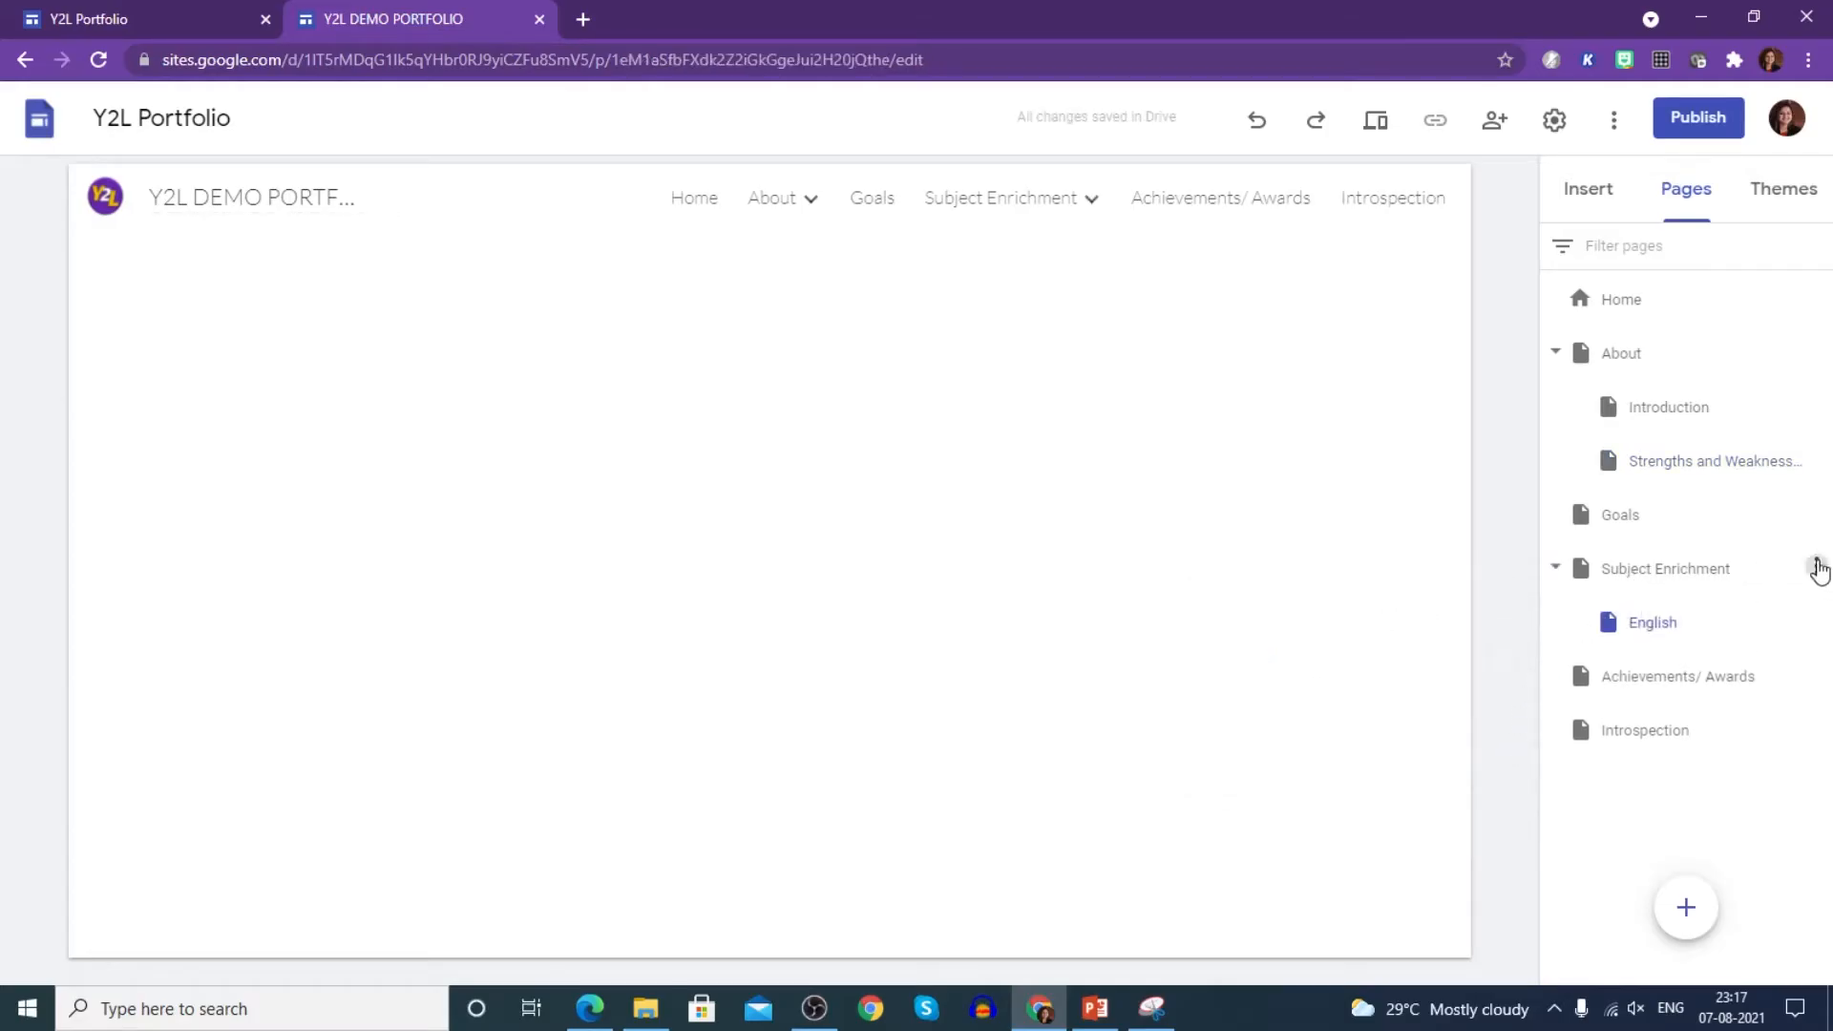
left_click(1817, 567)
left_click(1730, 754)
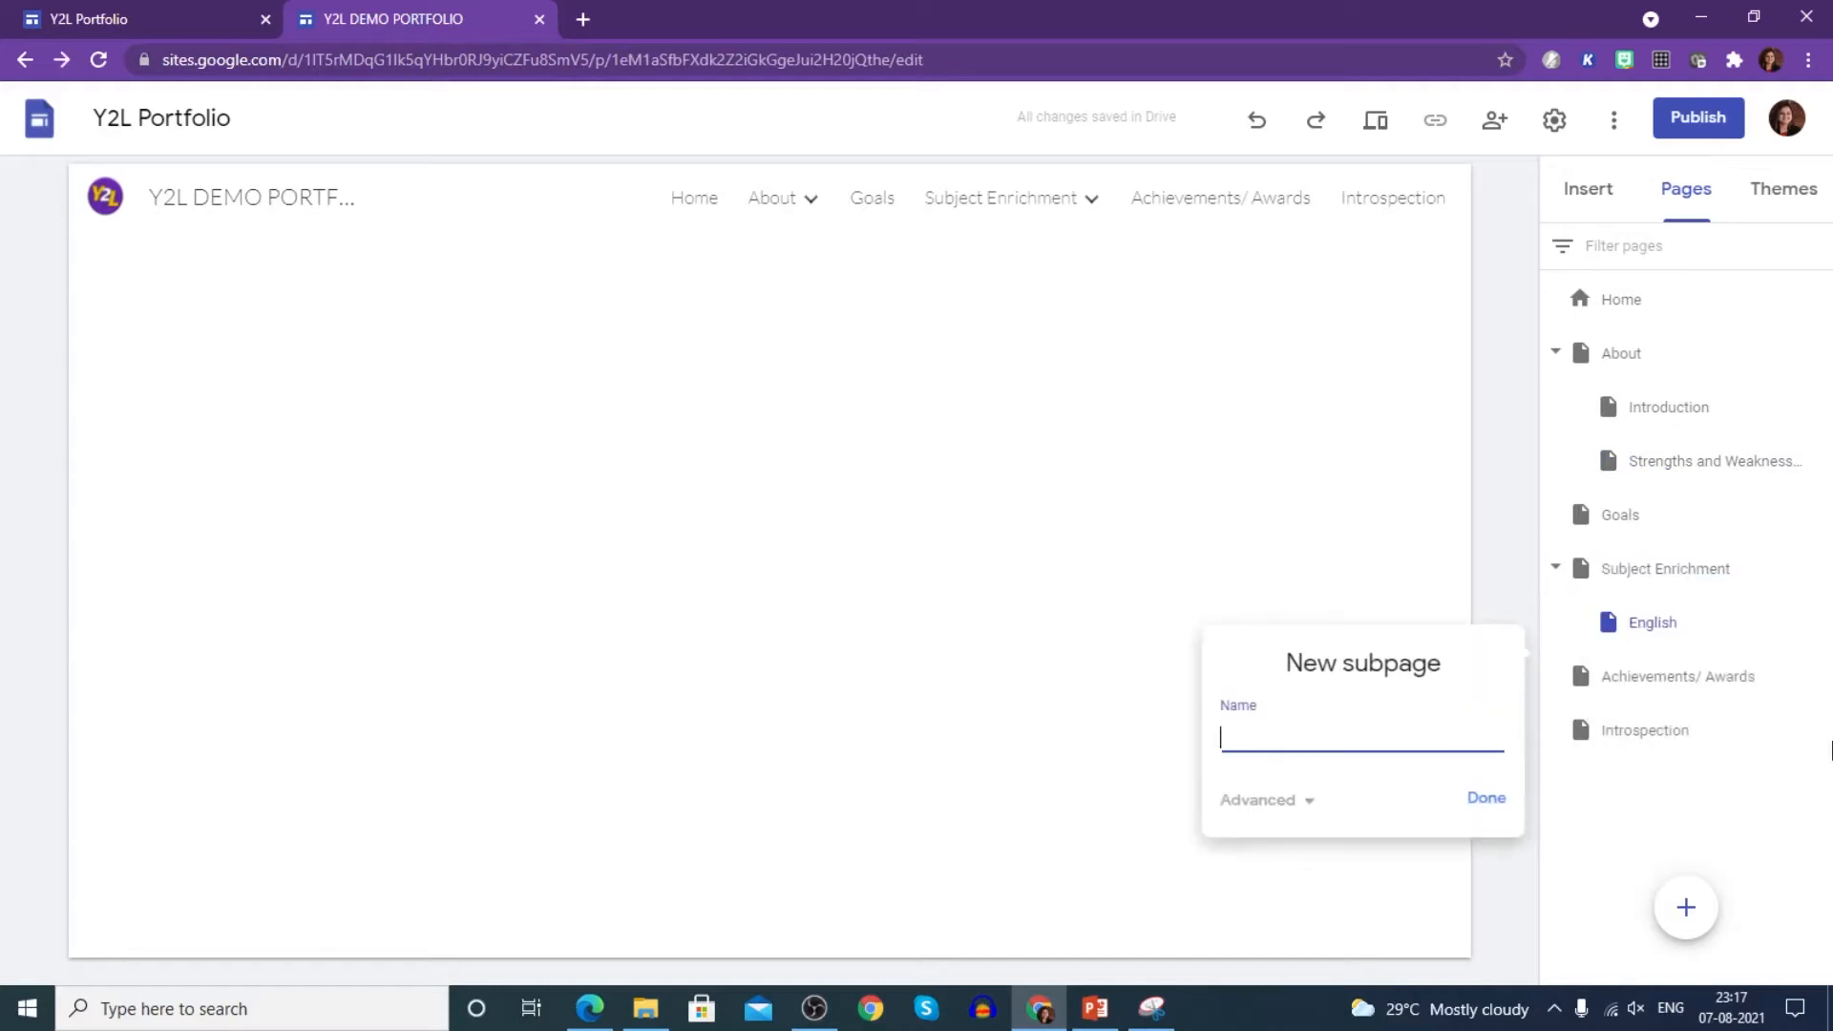
type("Science")
left_click(1486, 798)
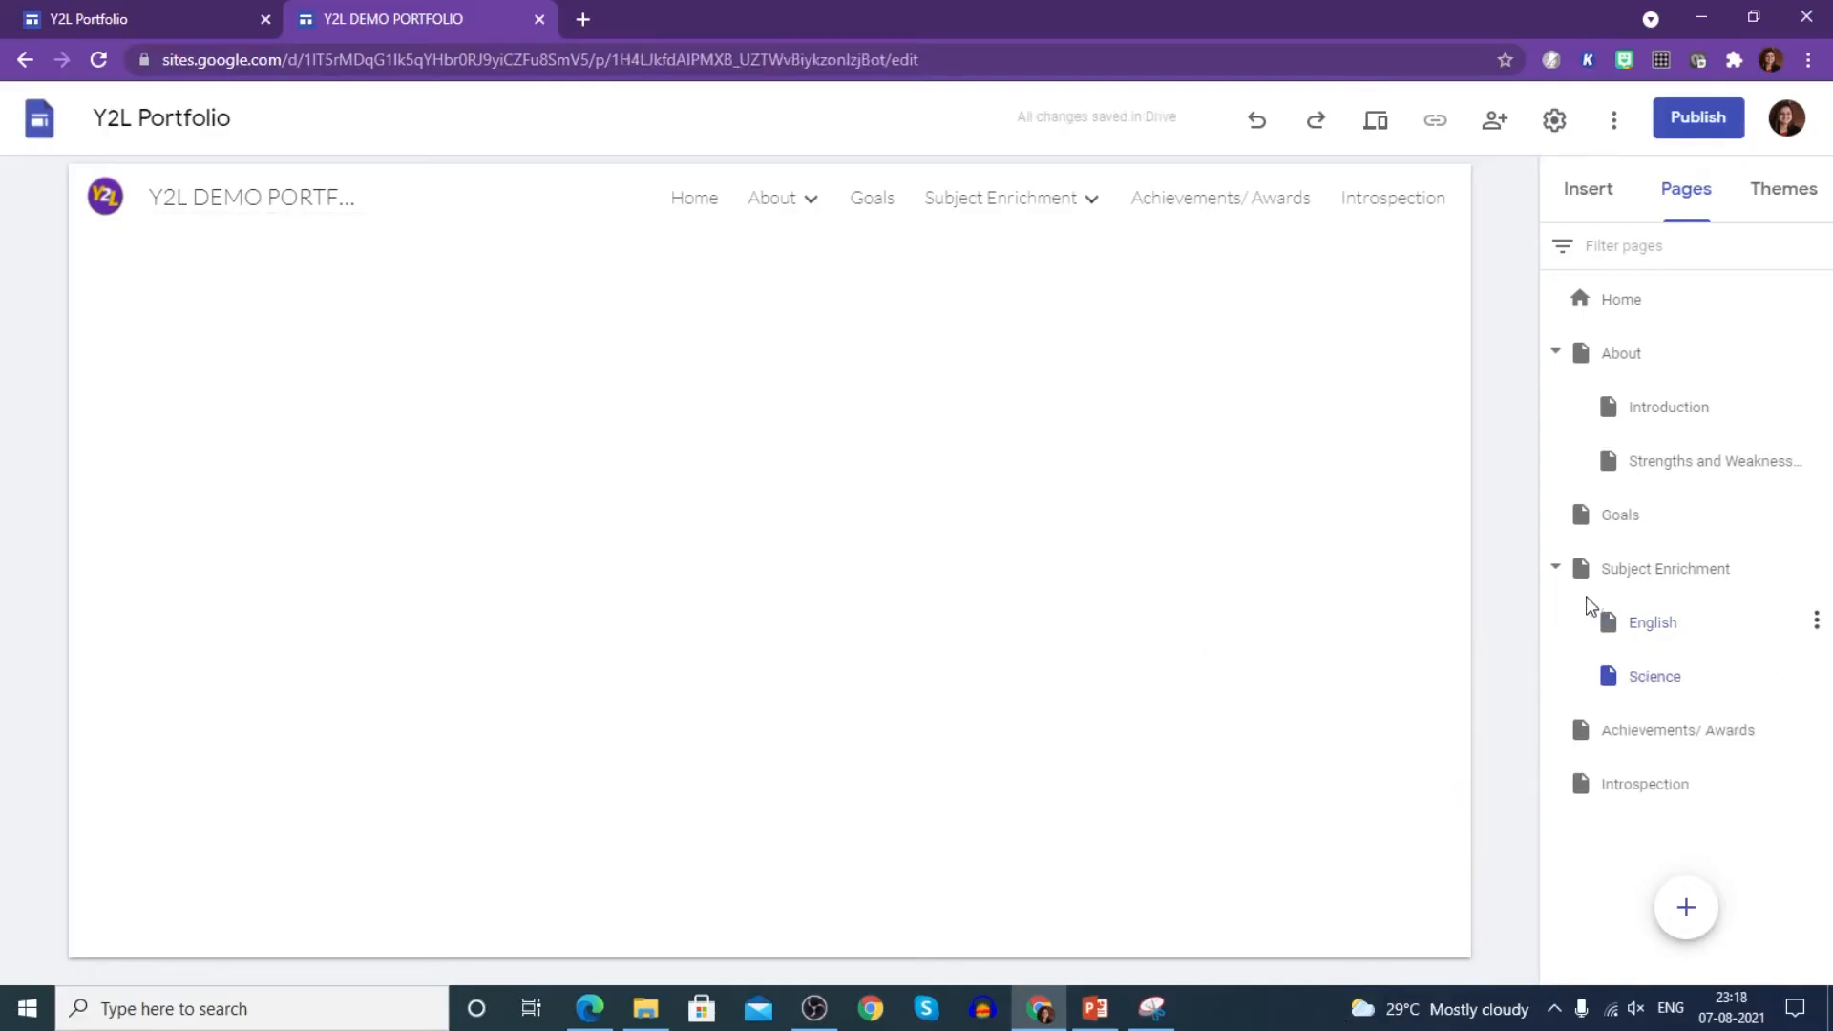
- Add a Social Science subpage under Subject Enrichment
left_click(1817, 569)
left_click(1708, 742)
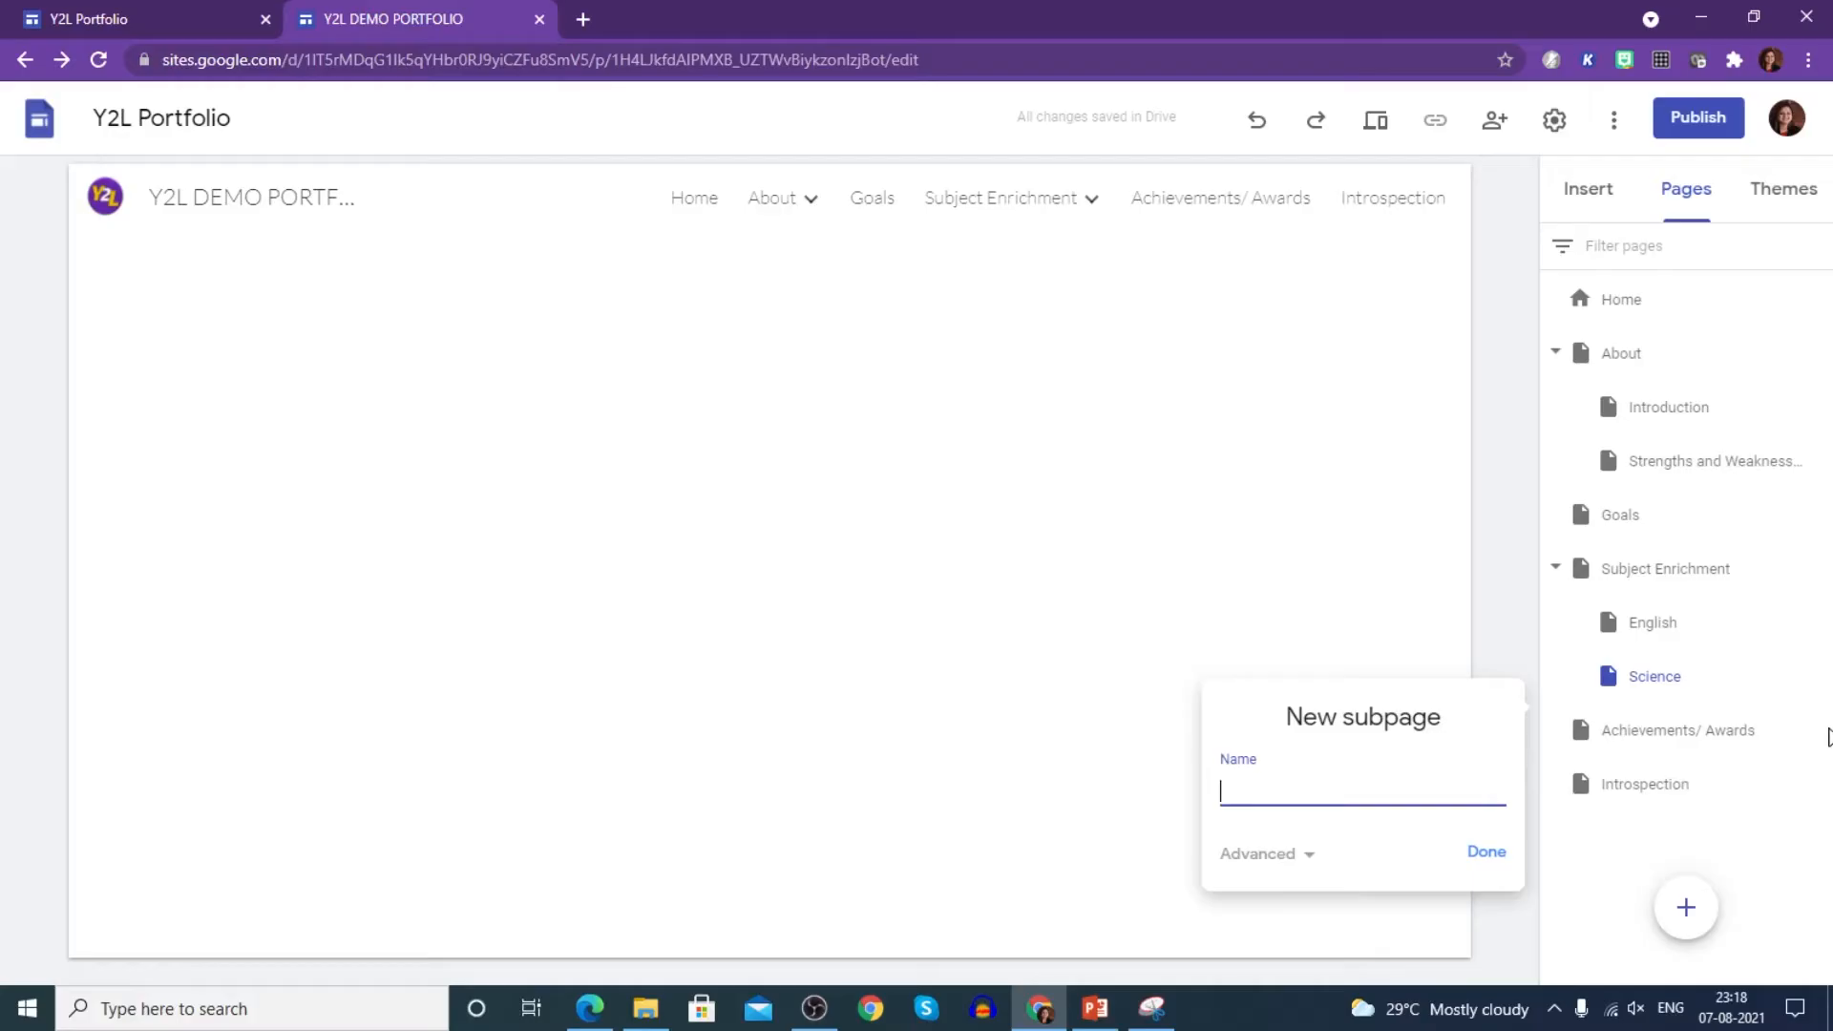
type("Science")
left_click(1491, 856)
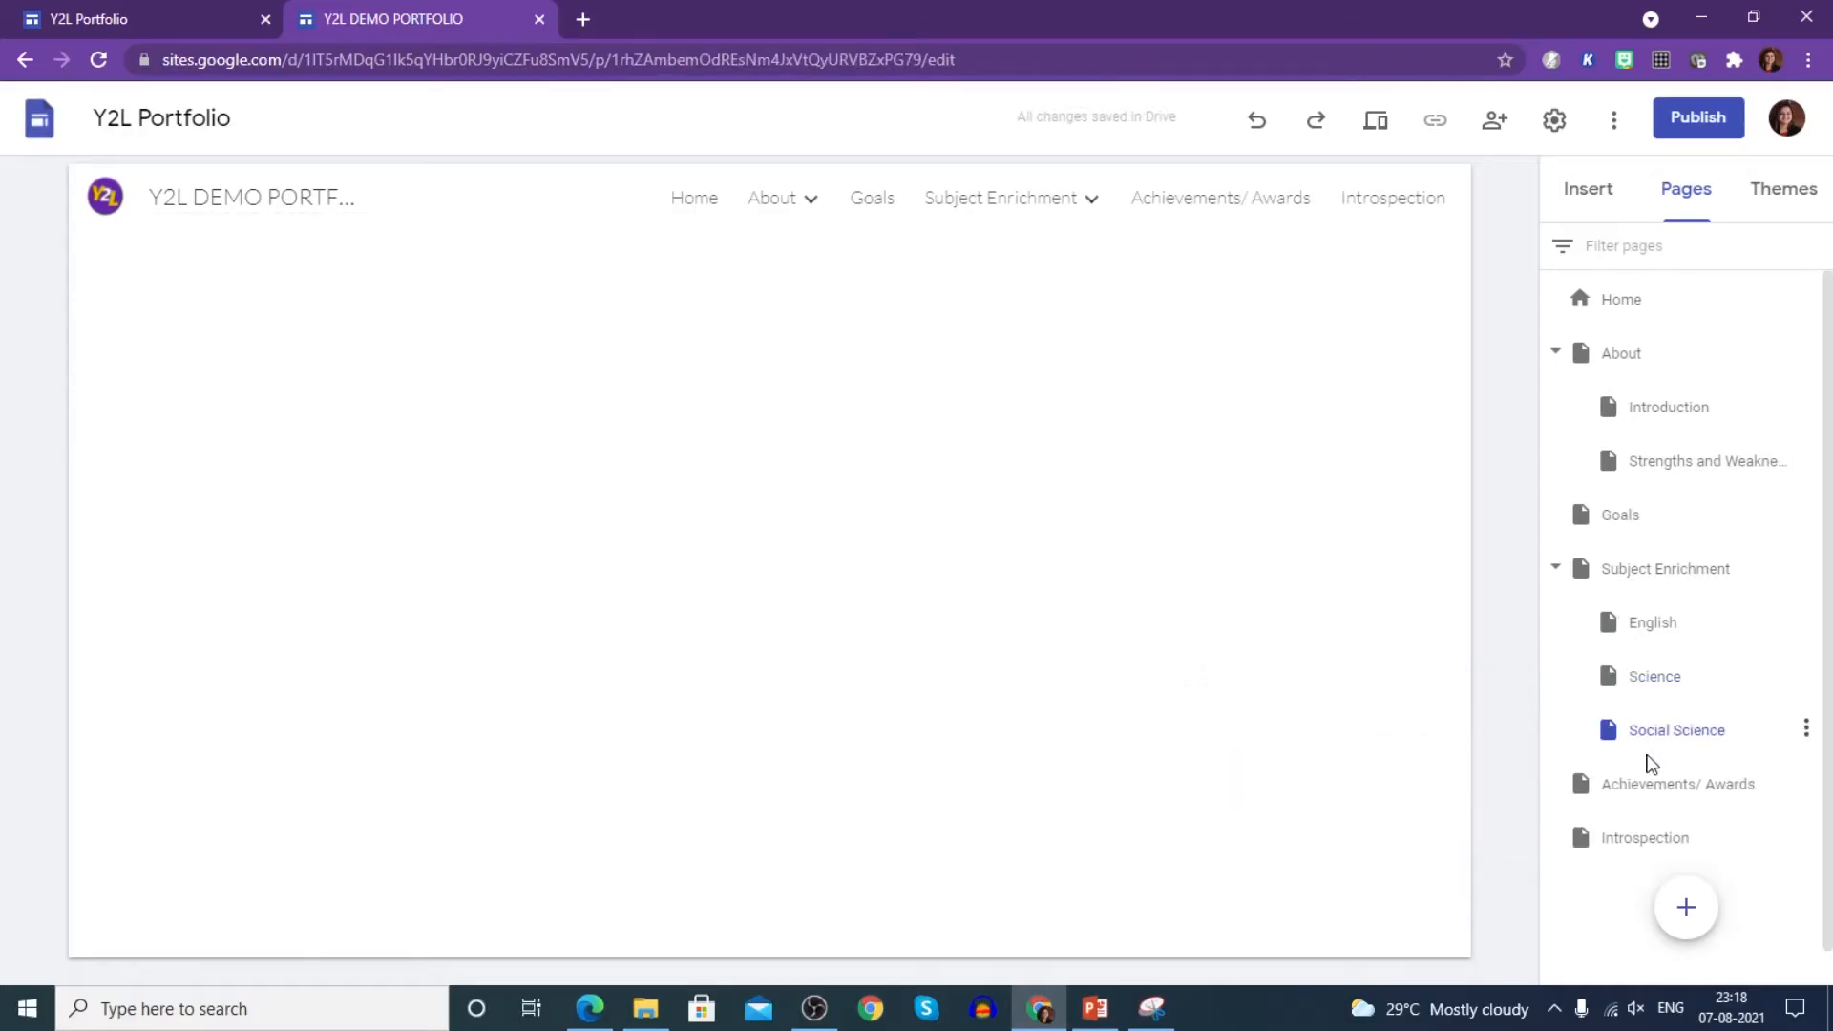
mouse_move(1089, 199)
left_click(689, 203)
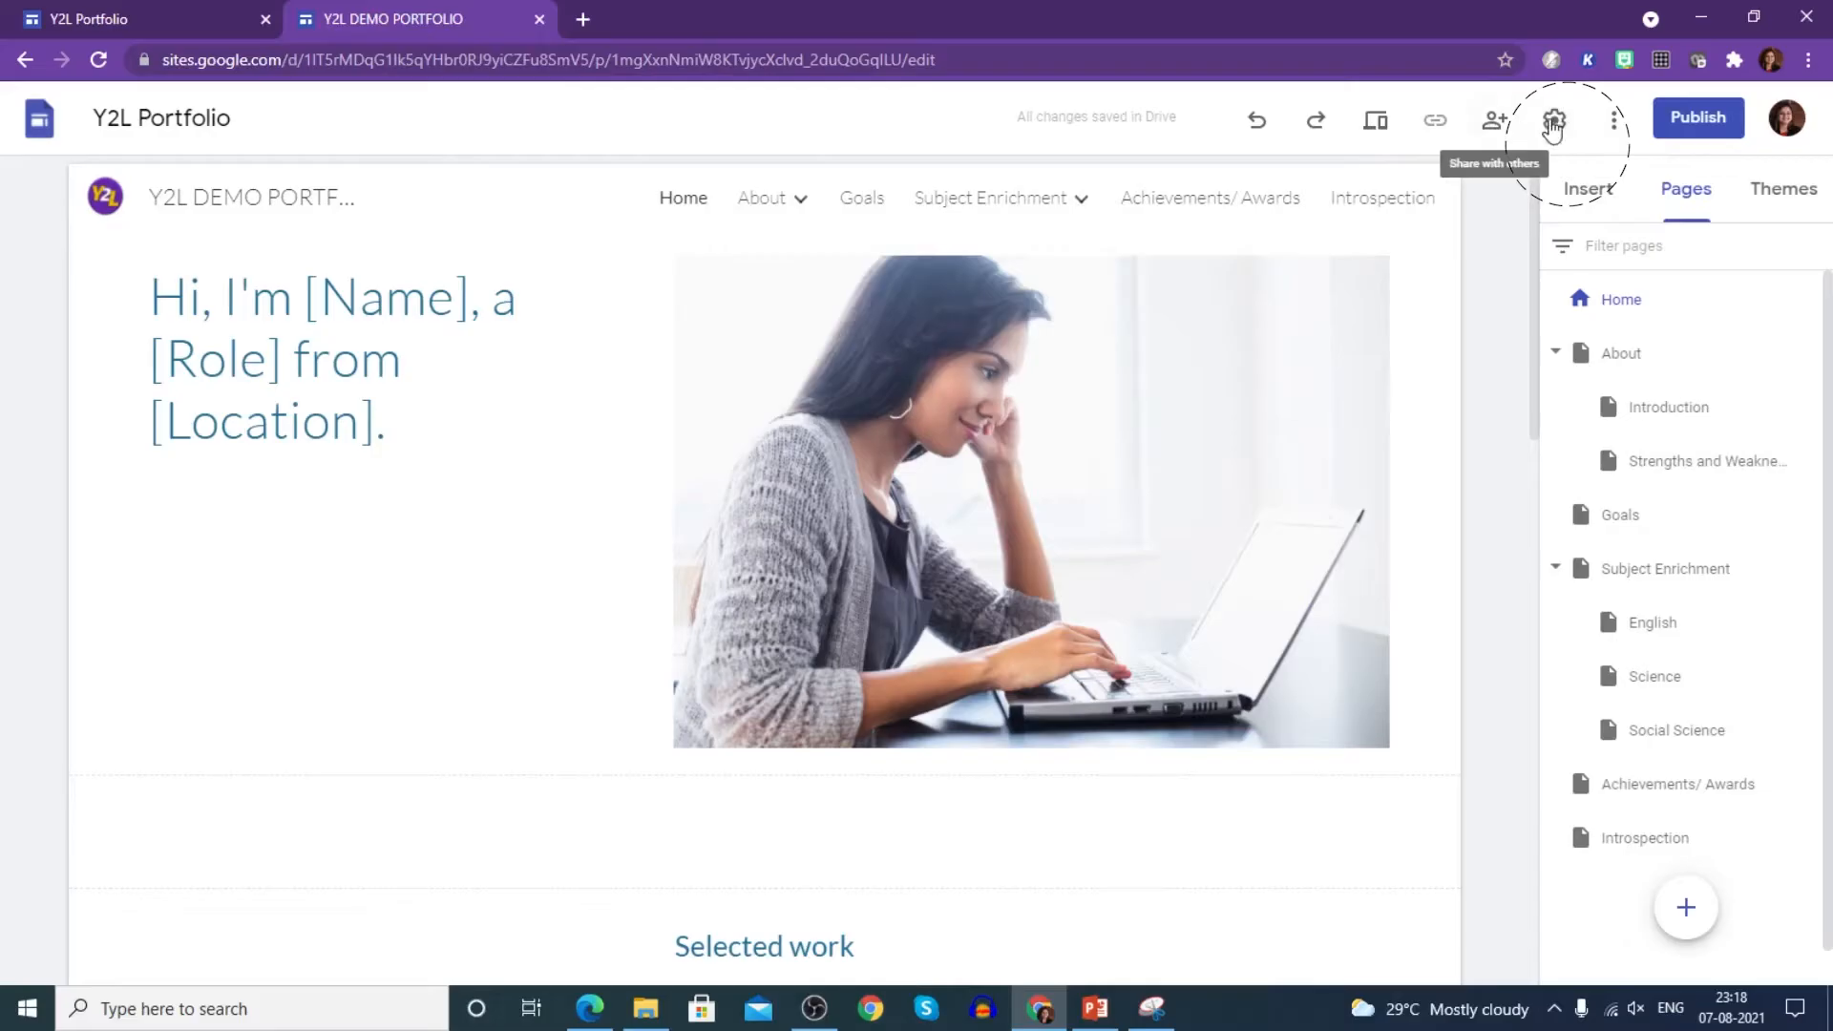
- Change the navigation mode from Top to Side in site Settings
left_click(1556, 121)
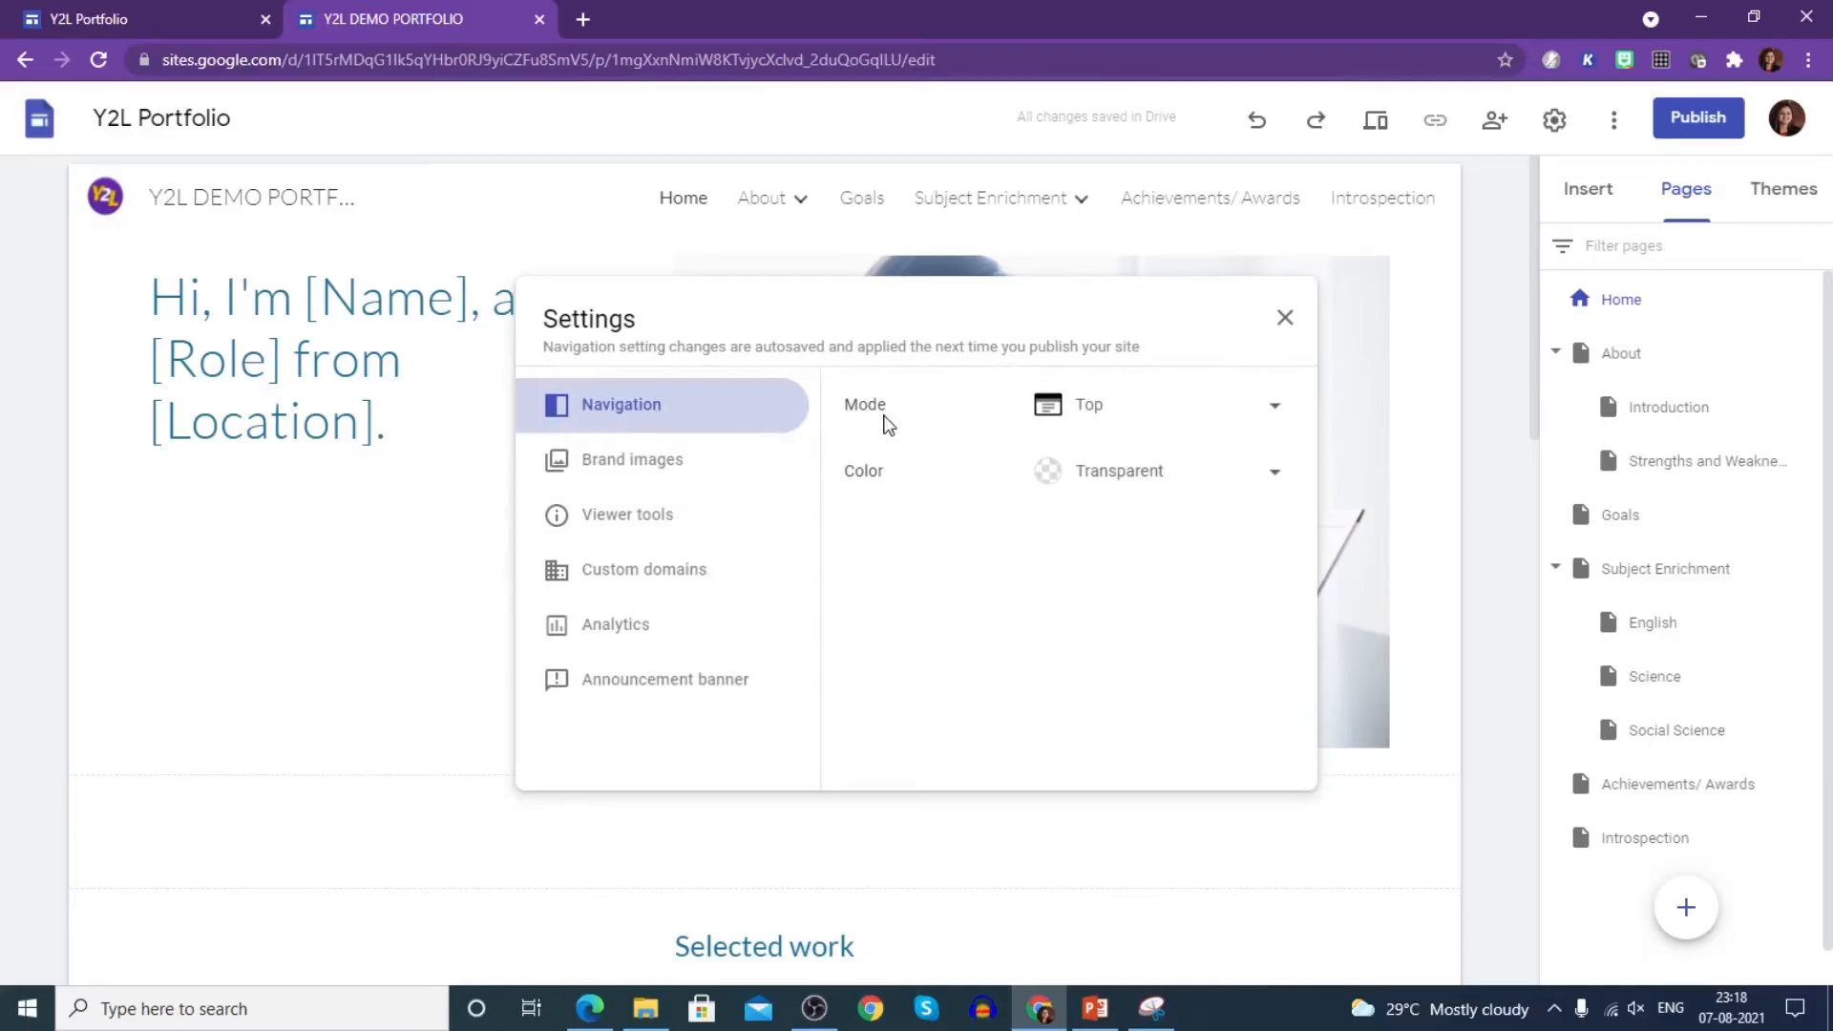
left_click(1246, 412)
left_click(1246, 413)
left_click(1260, 412)
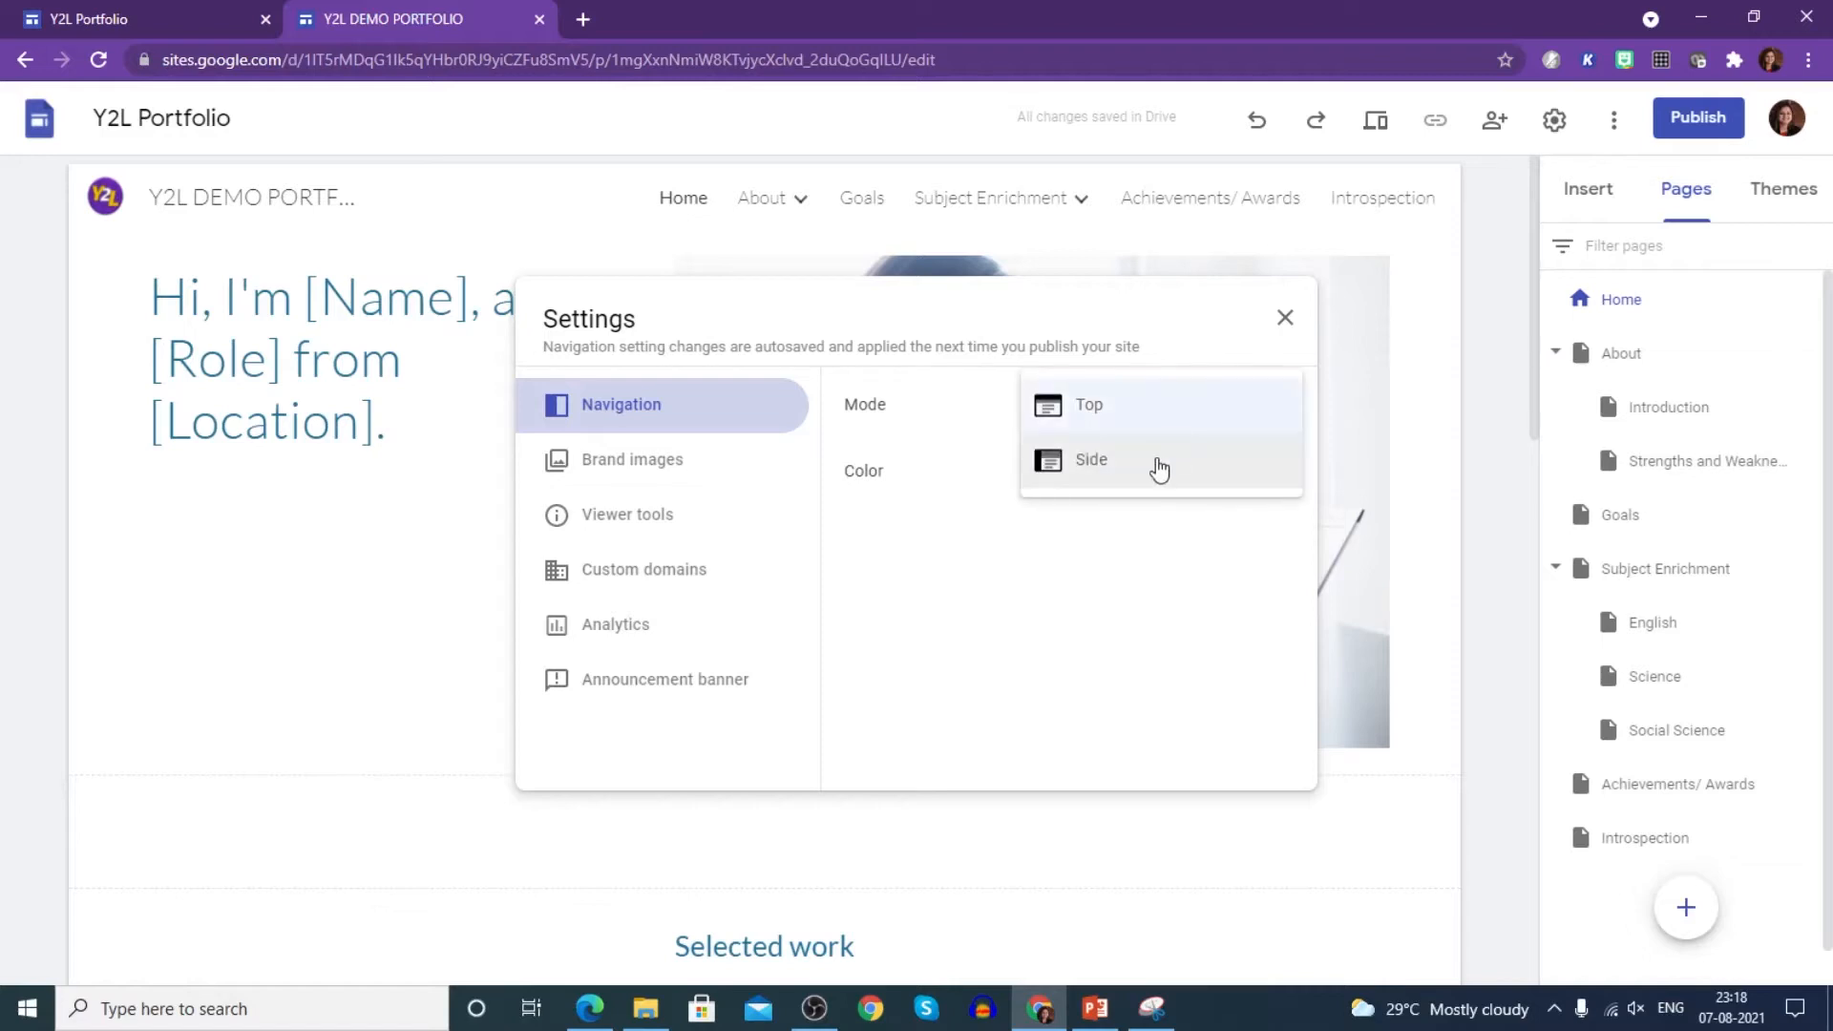
left_click(1158, 466)
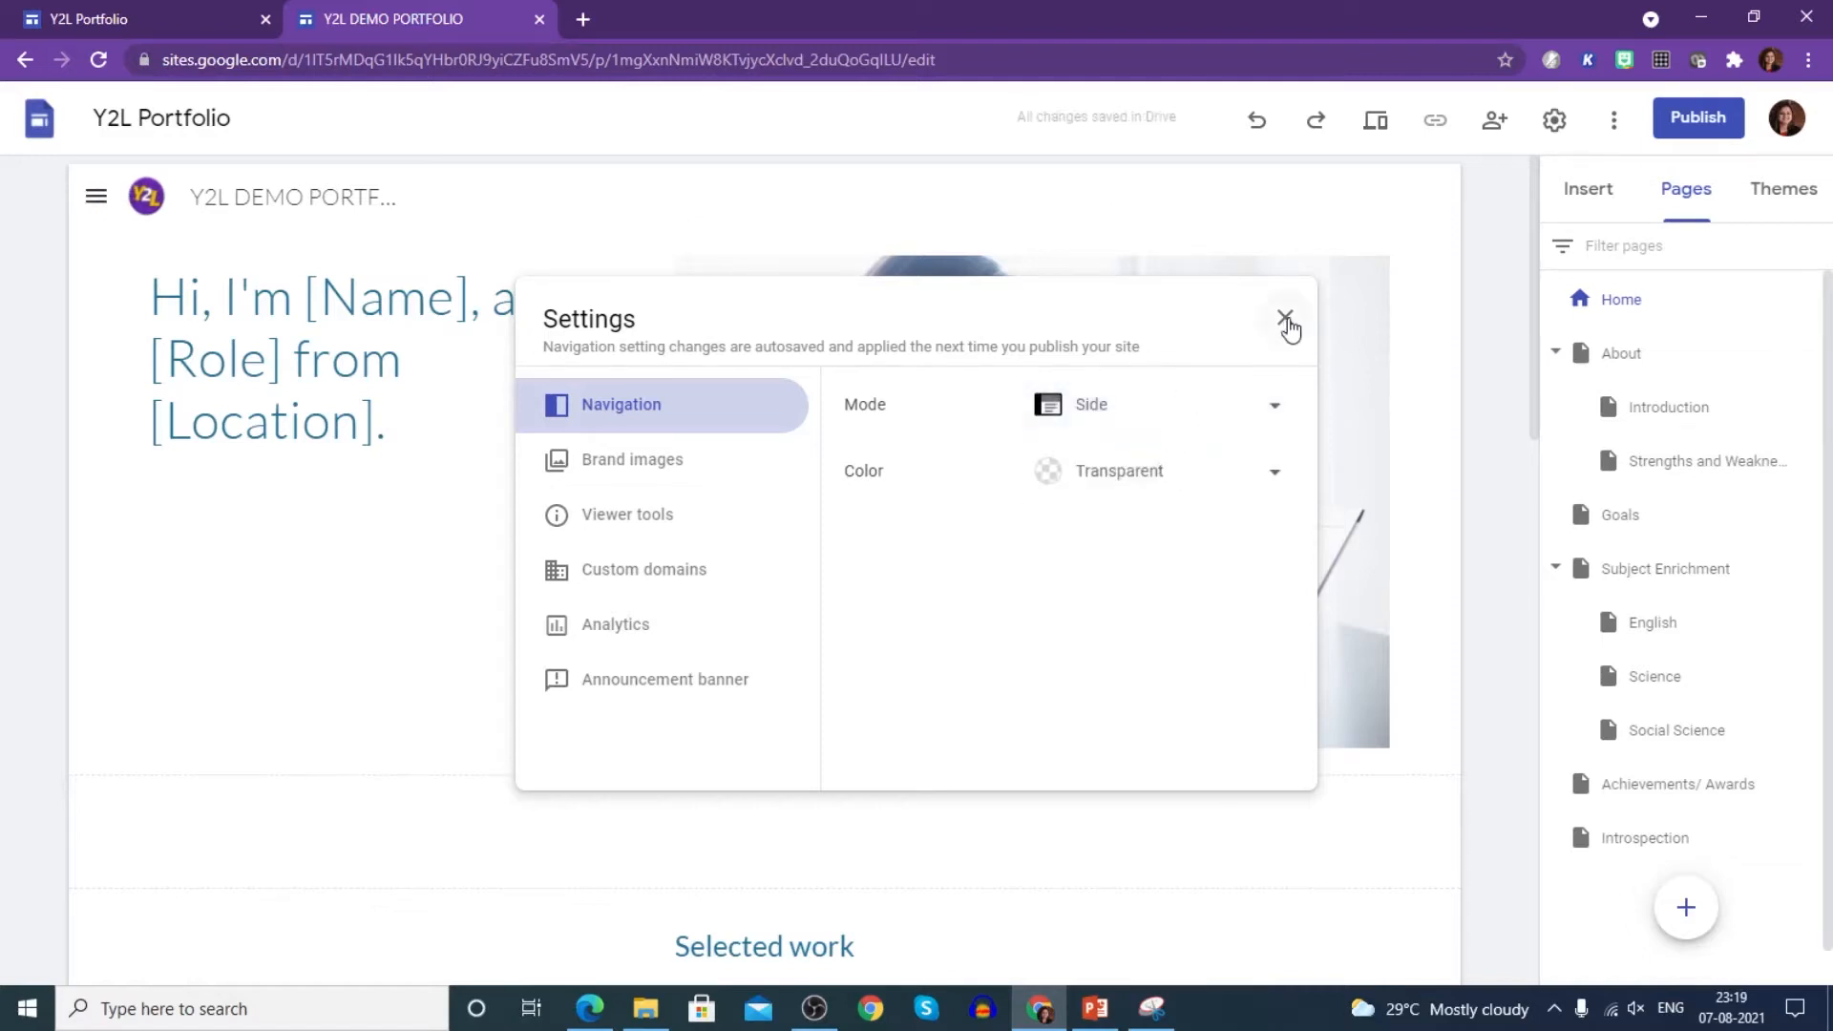
left_click(1285, 318)
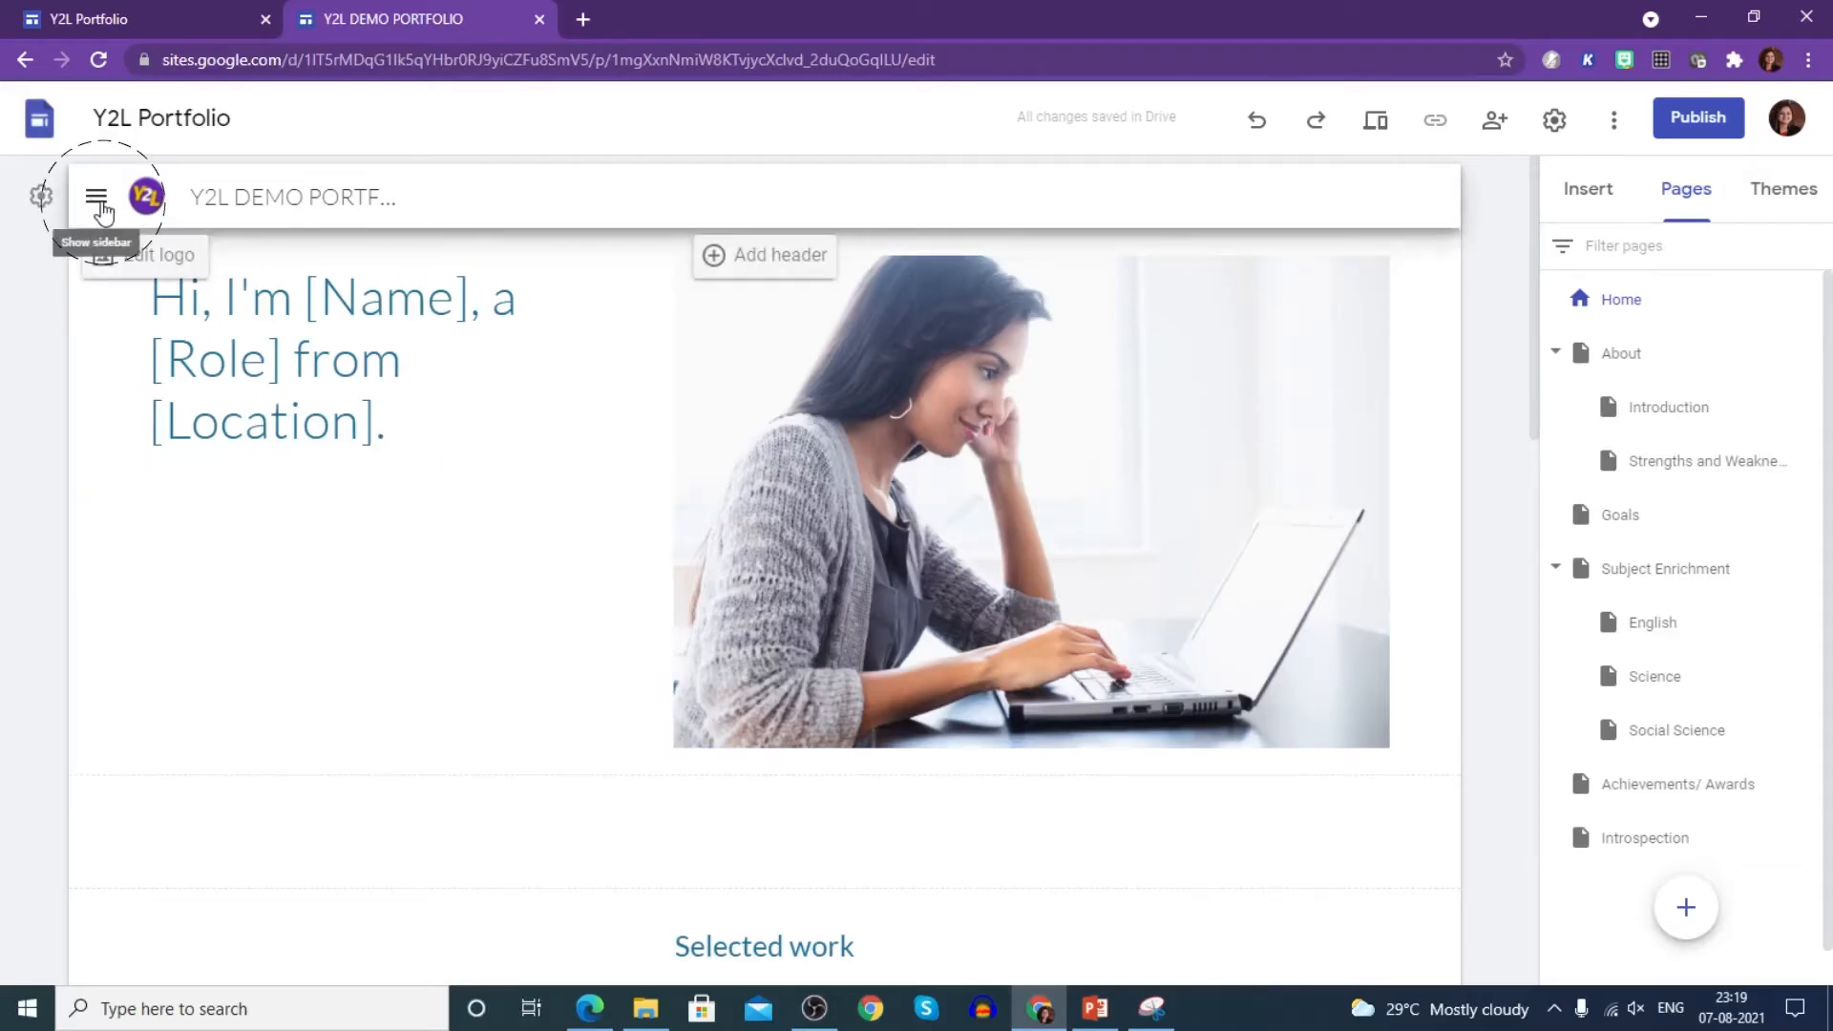
- Preview the side menu, expanding the About and Subject Enrichment groups
left_click(96, 203)
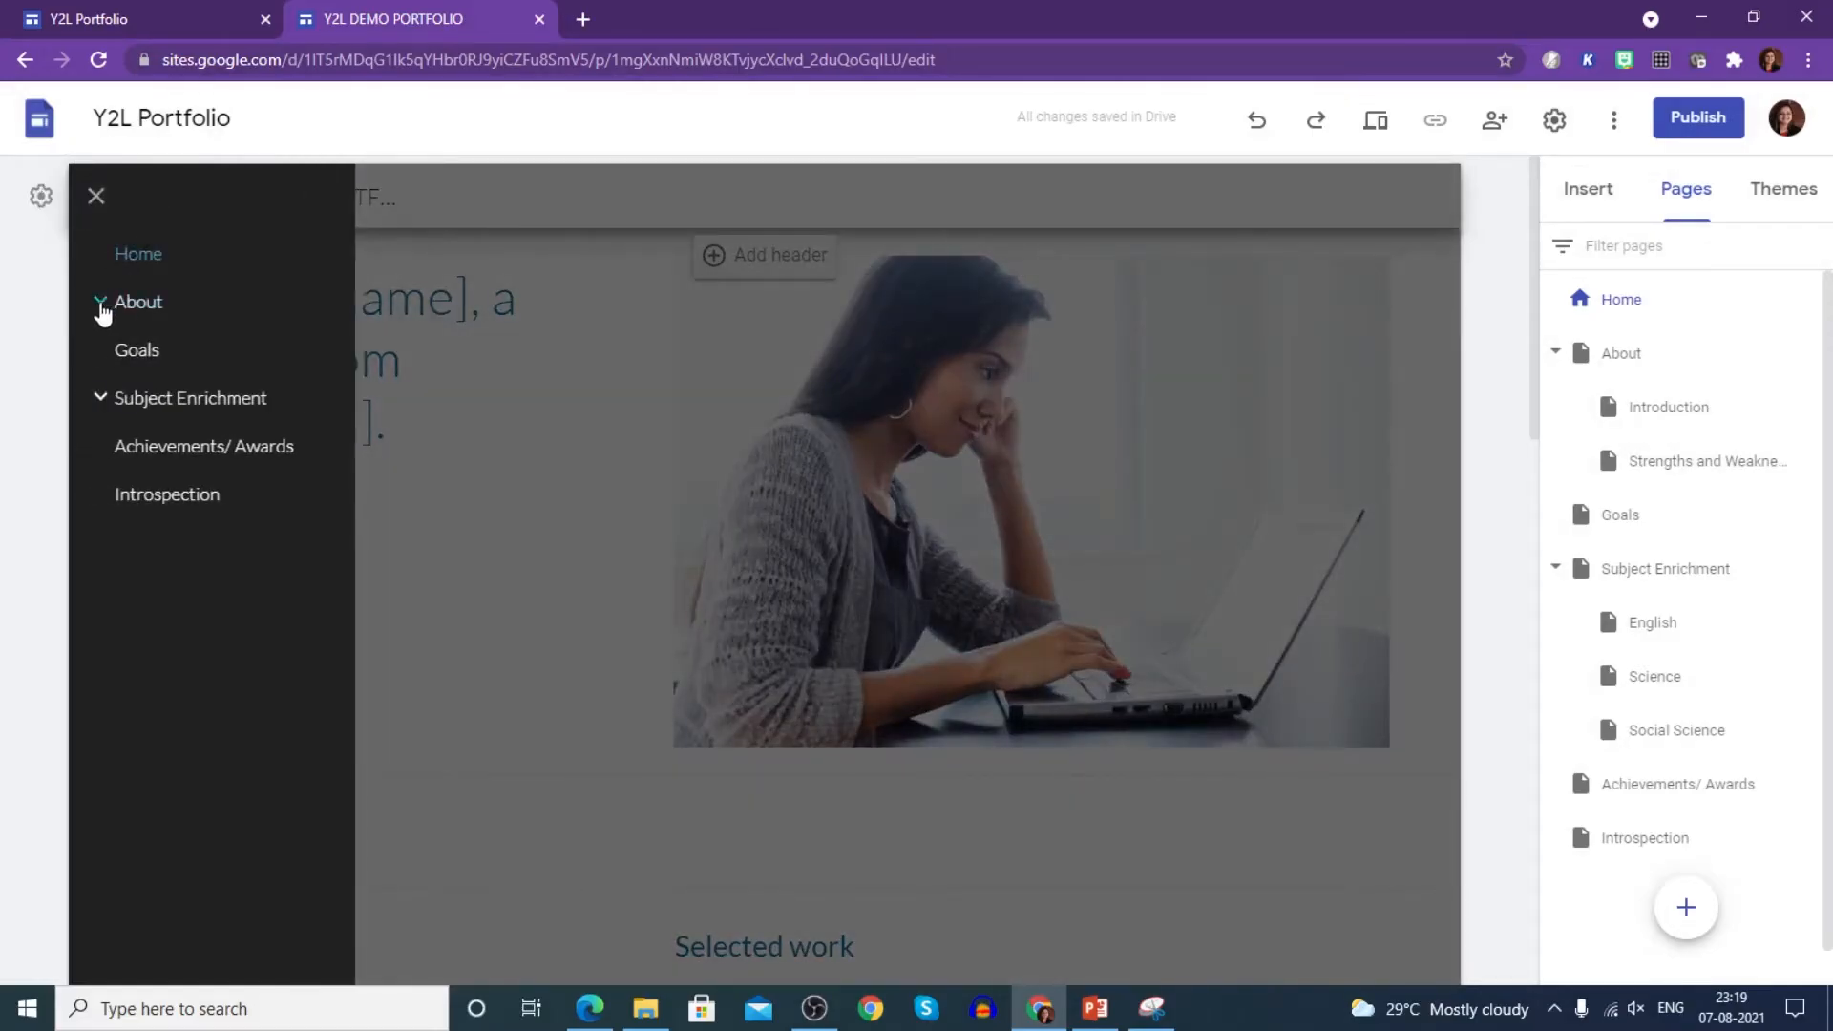
left_click(101, 306)
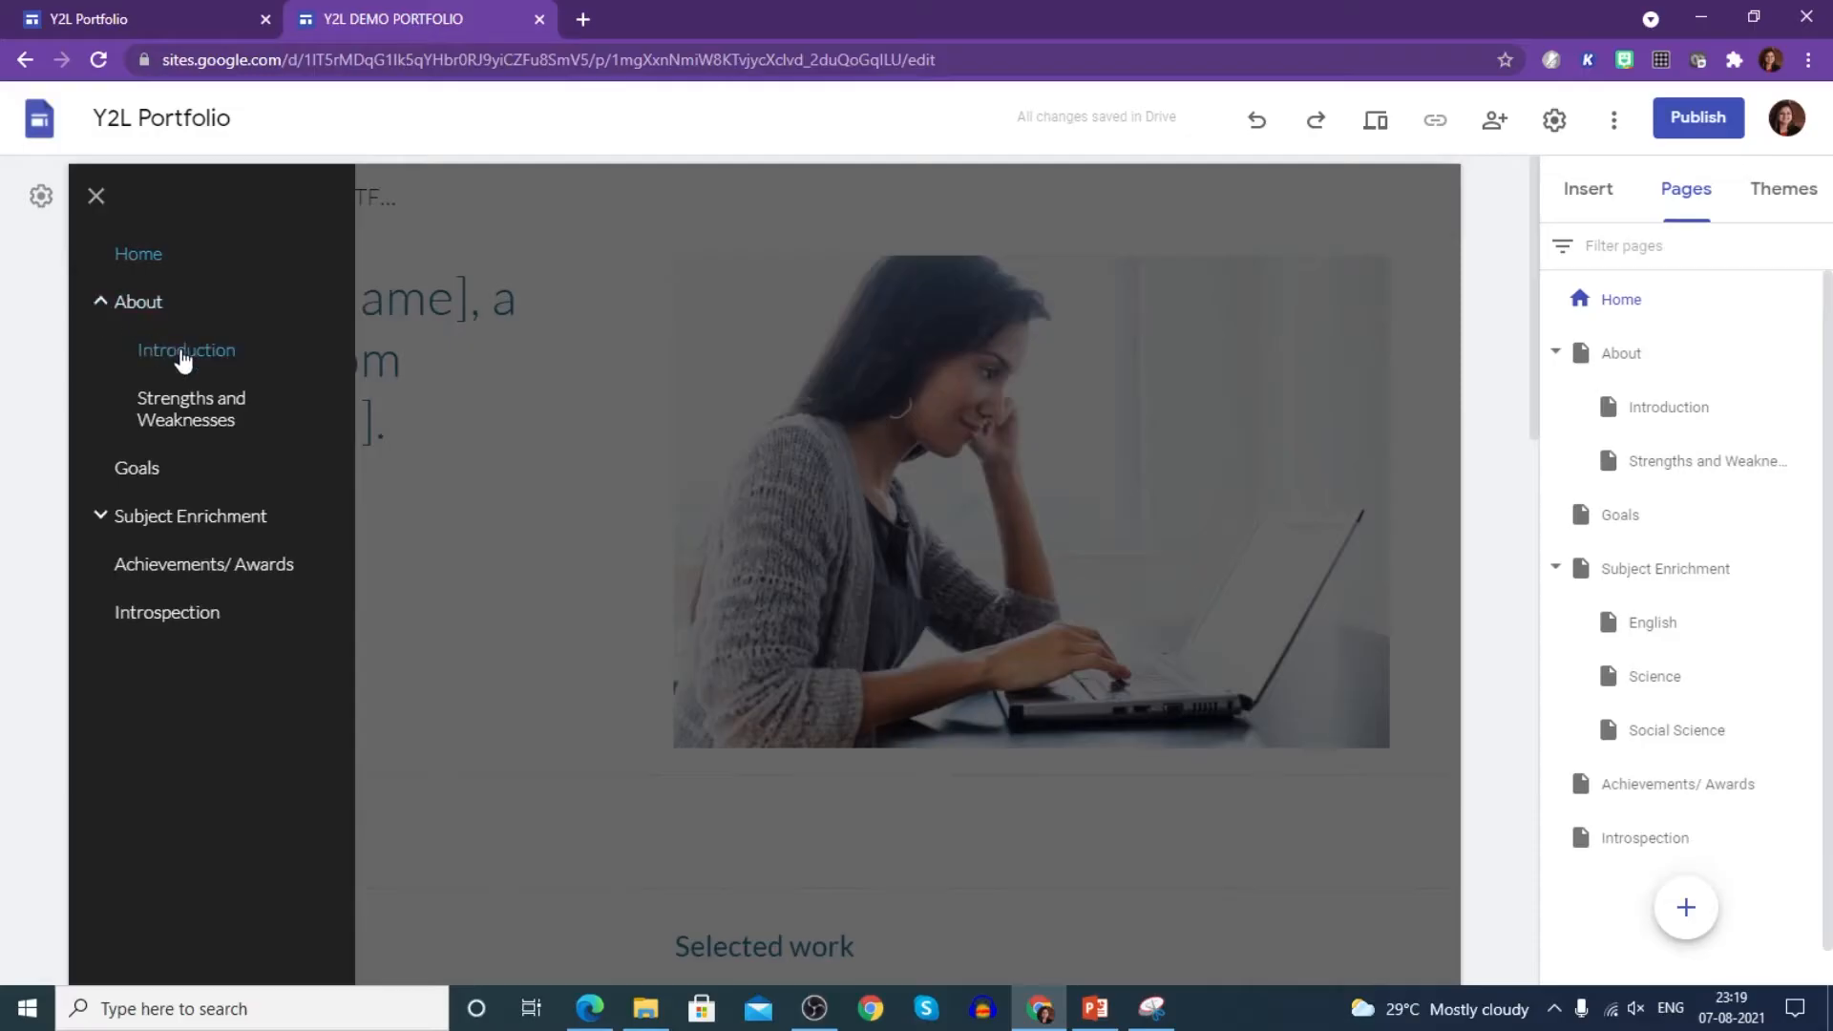
left_click(101, 521)
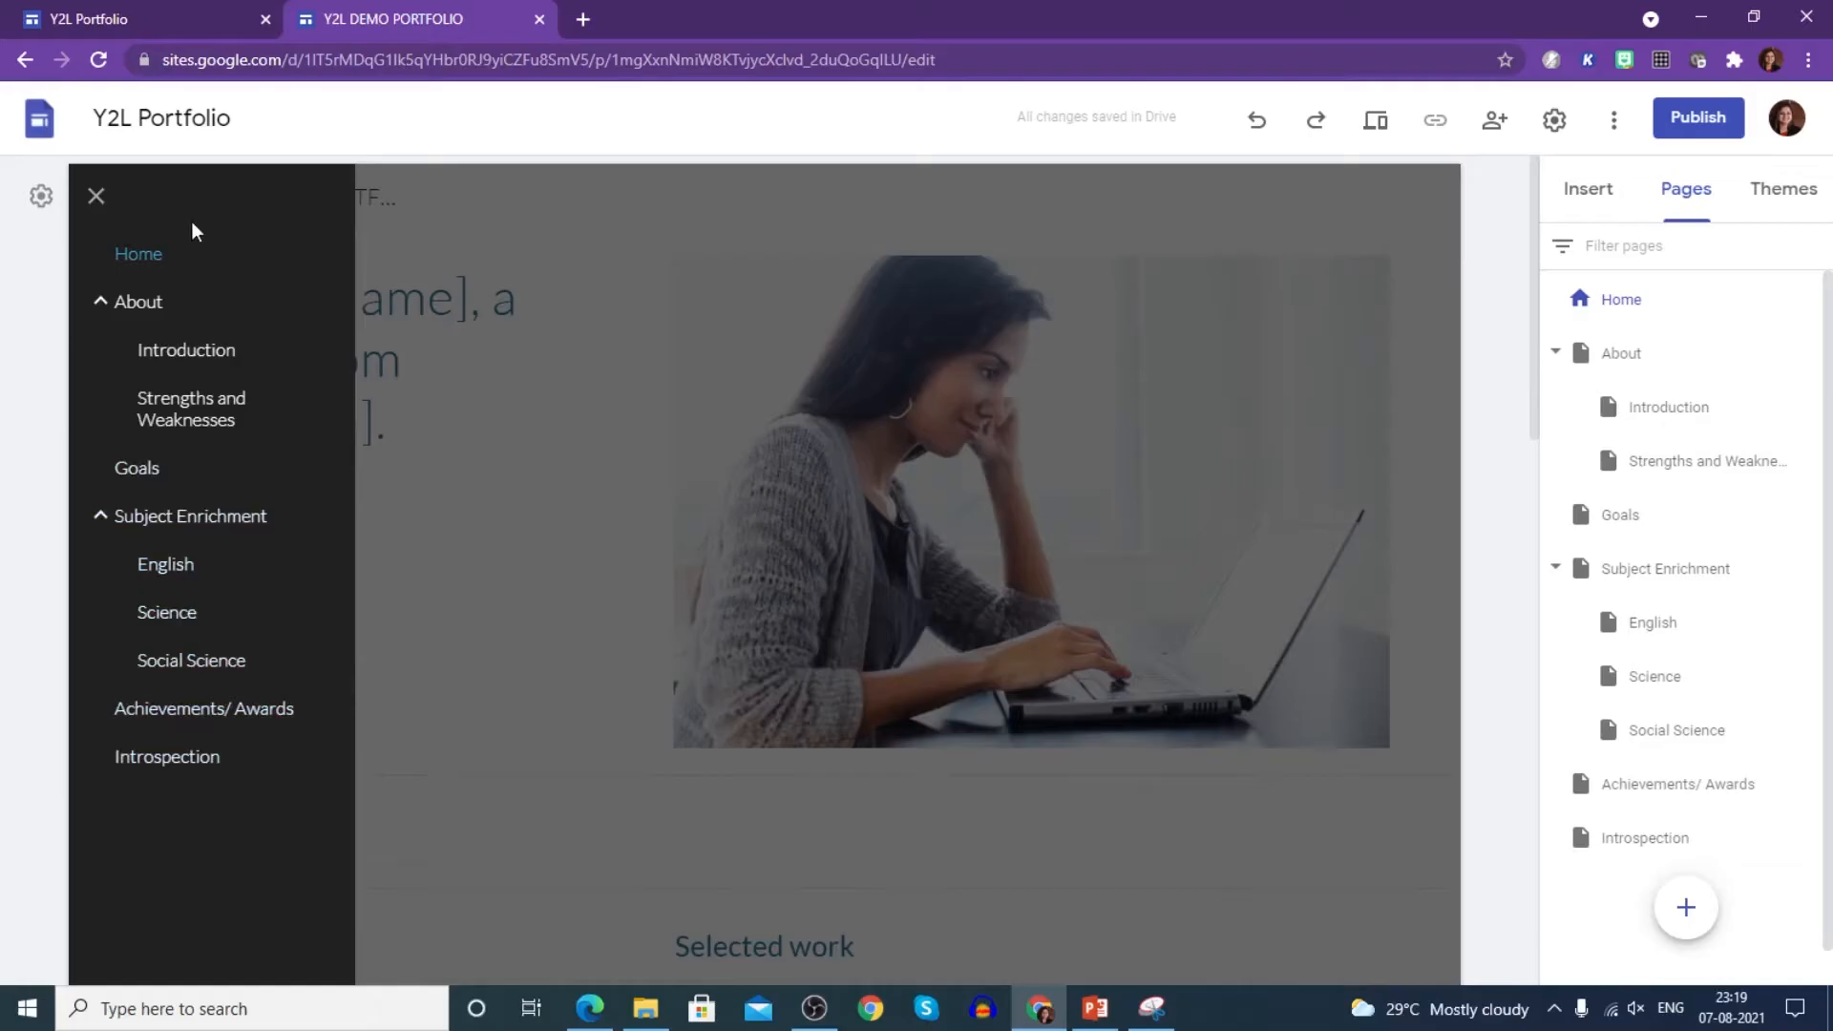
left_click(418, 802)
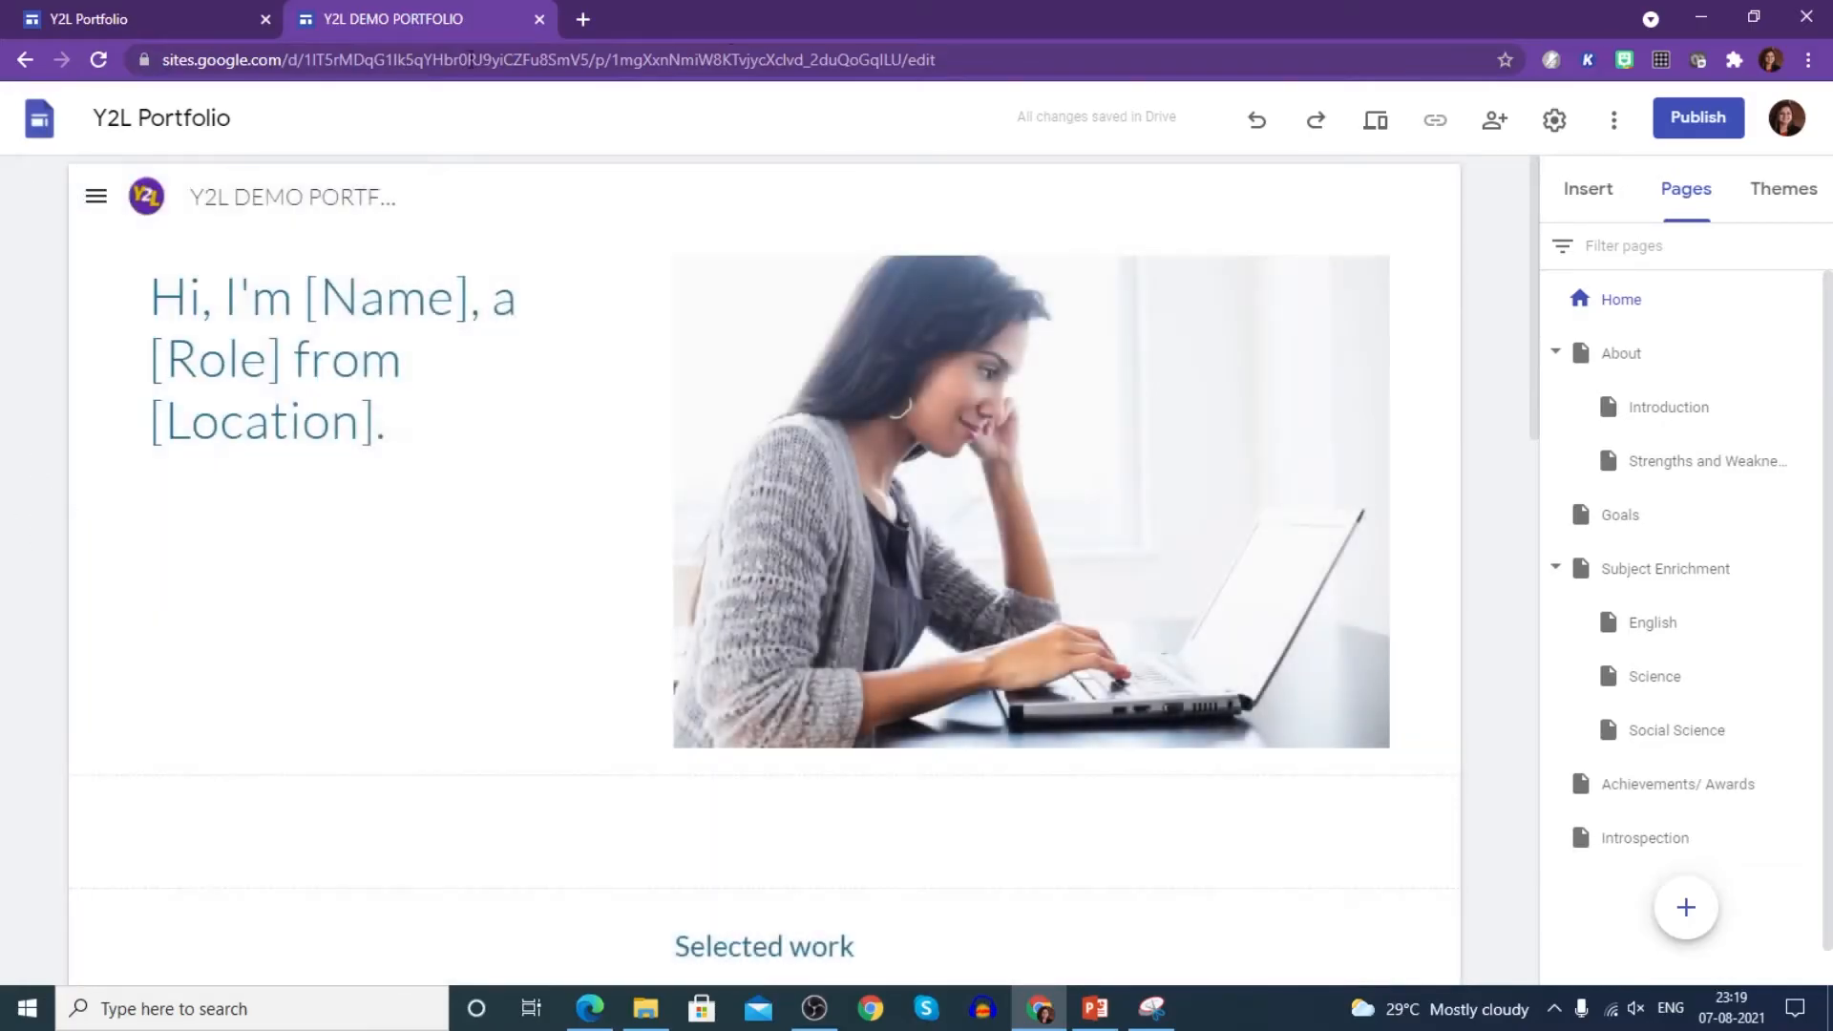
left_click(1557, 121)
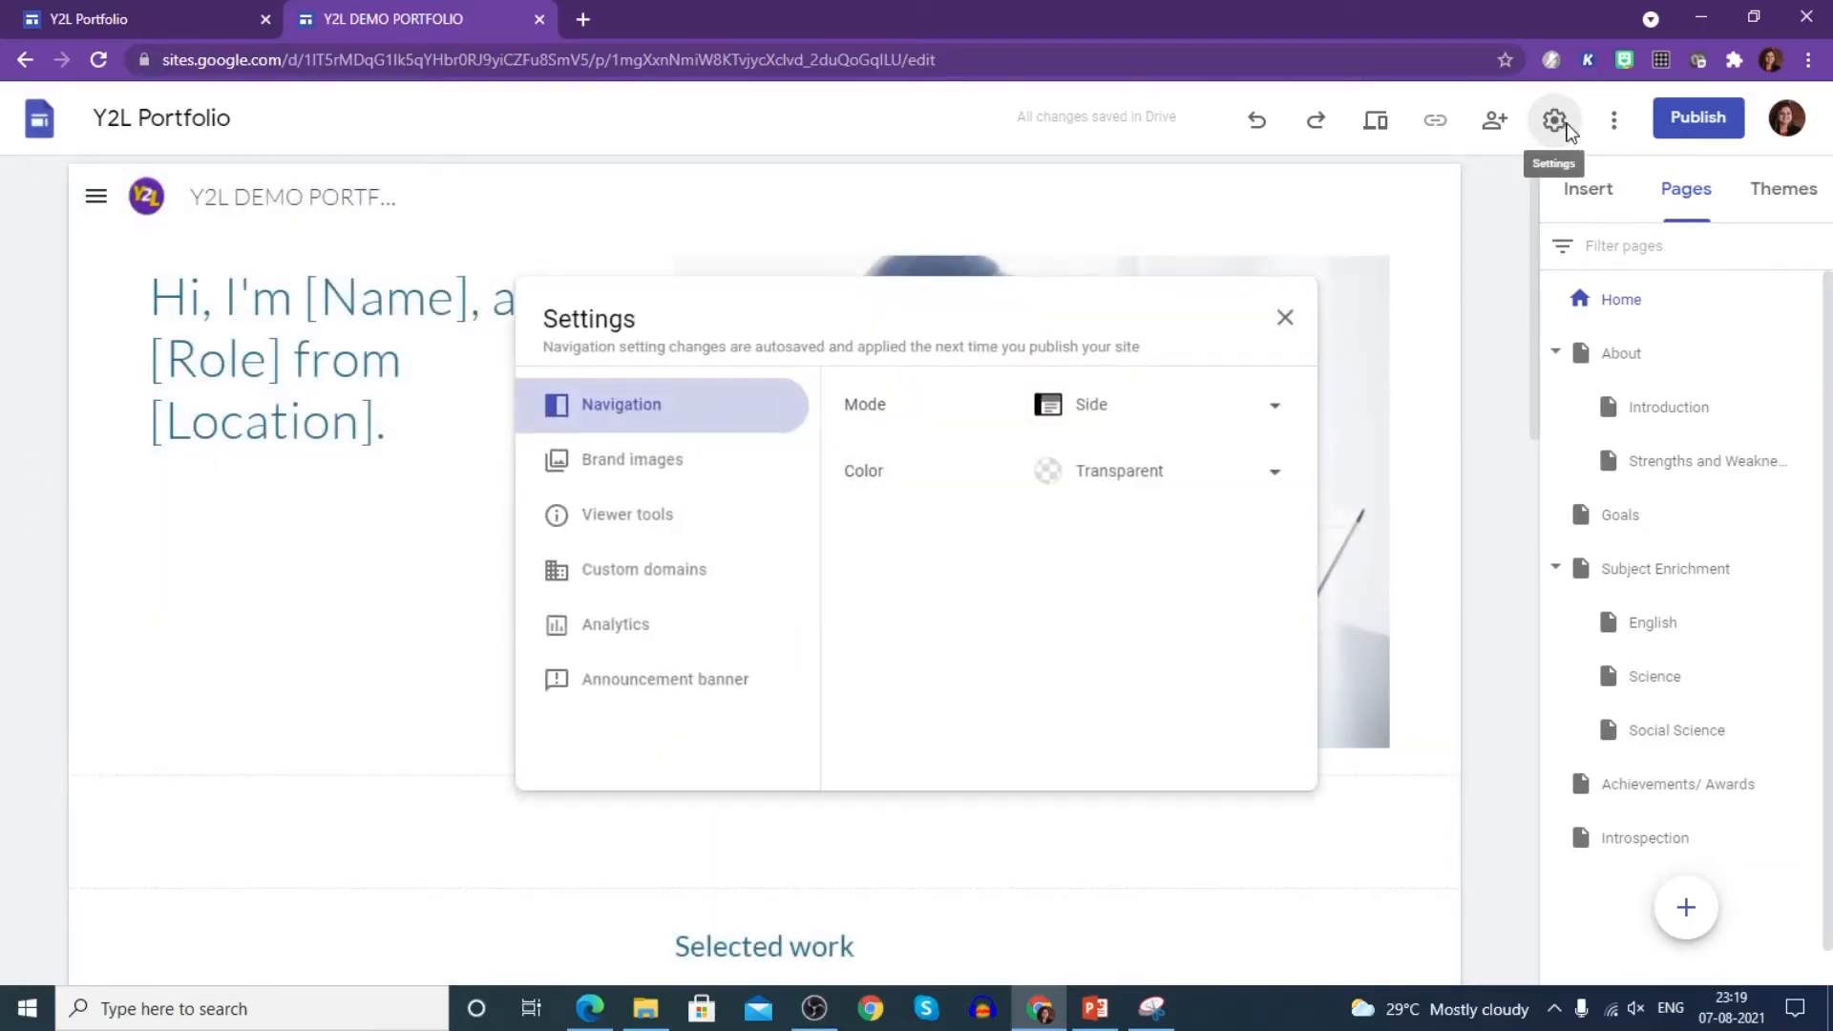
- Set the navigation mode back to Top and the bar colour to Black
left_click(1184, 404)
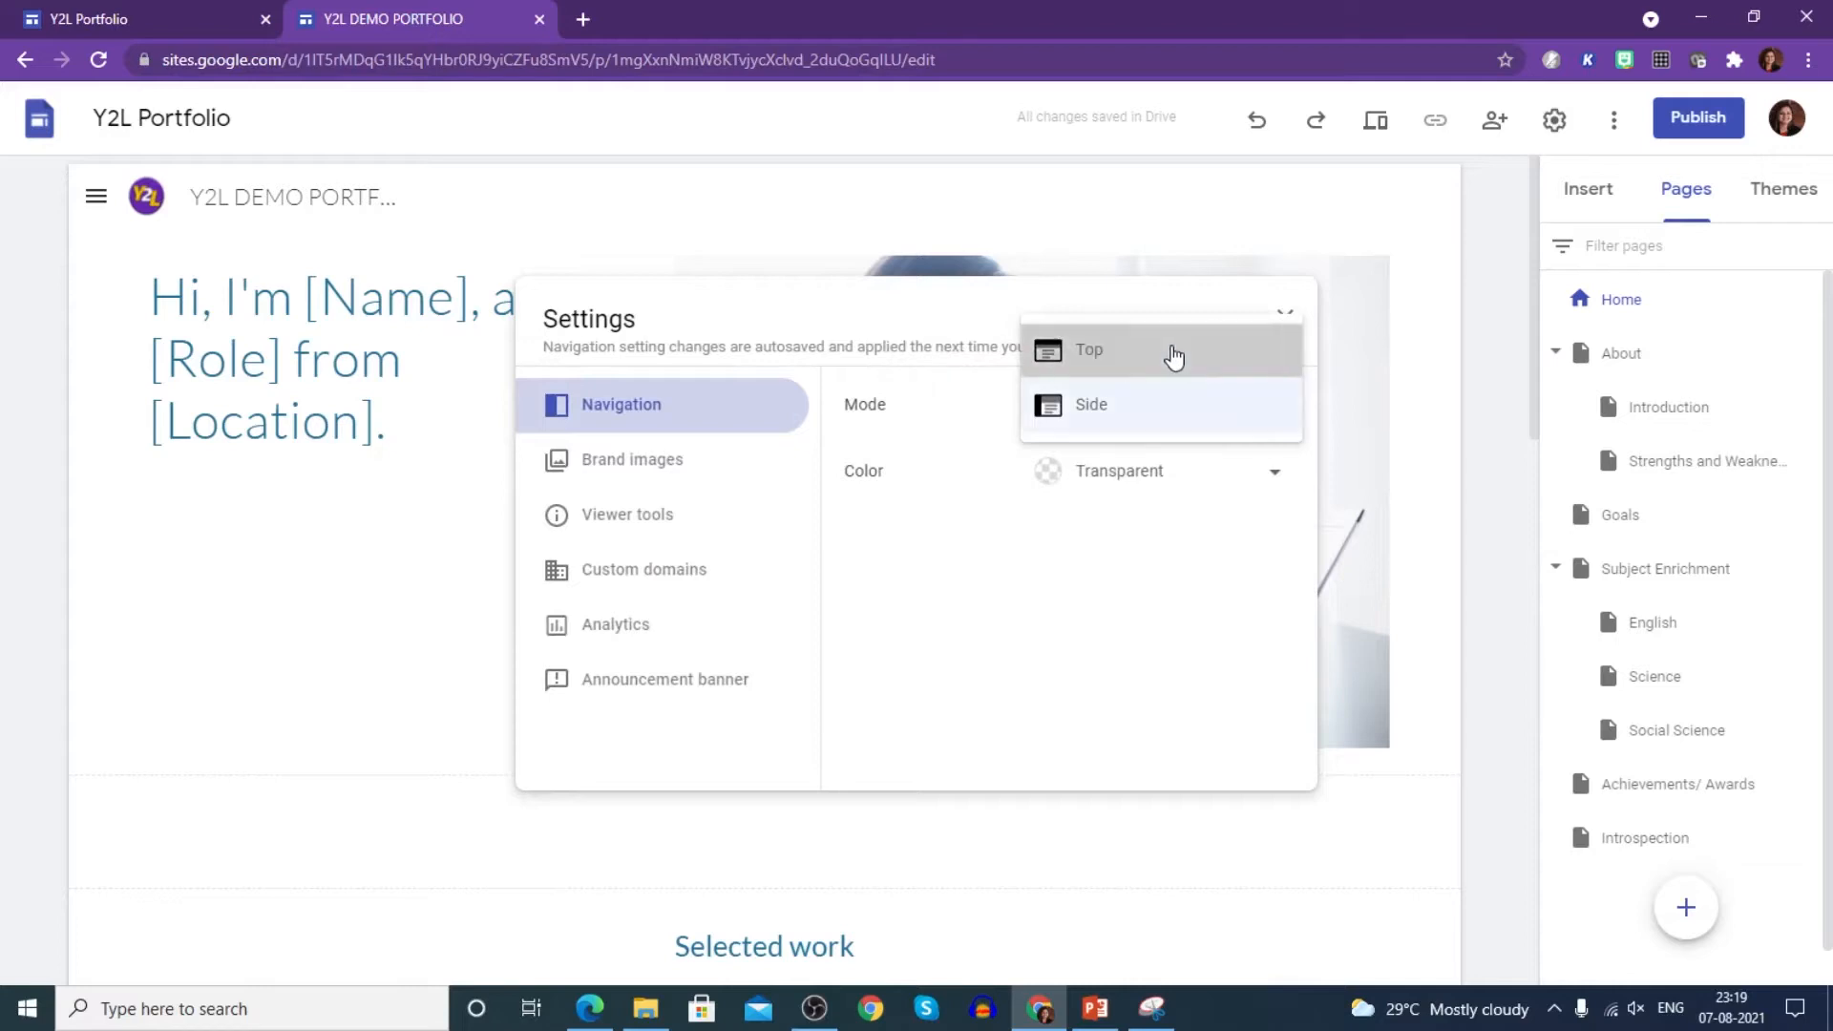
left_click(1175, 351)
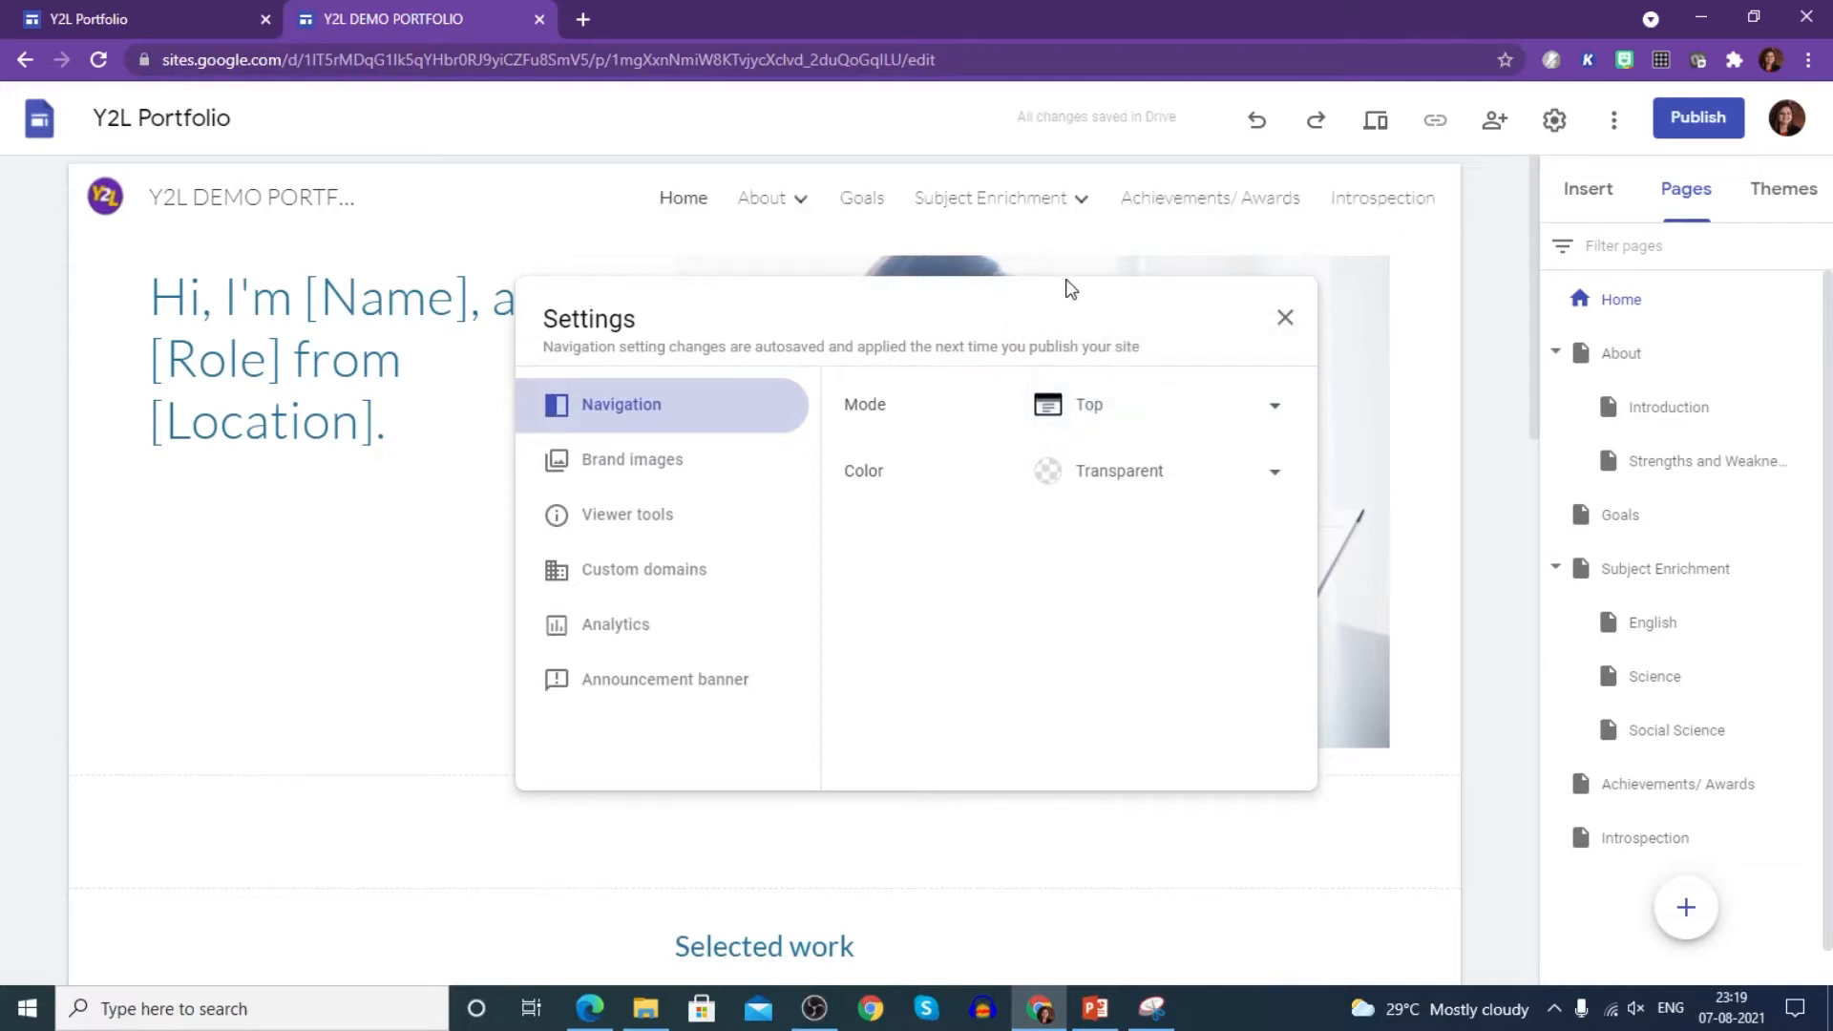
left_click(1208, 485)
left_click(1117, 587)
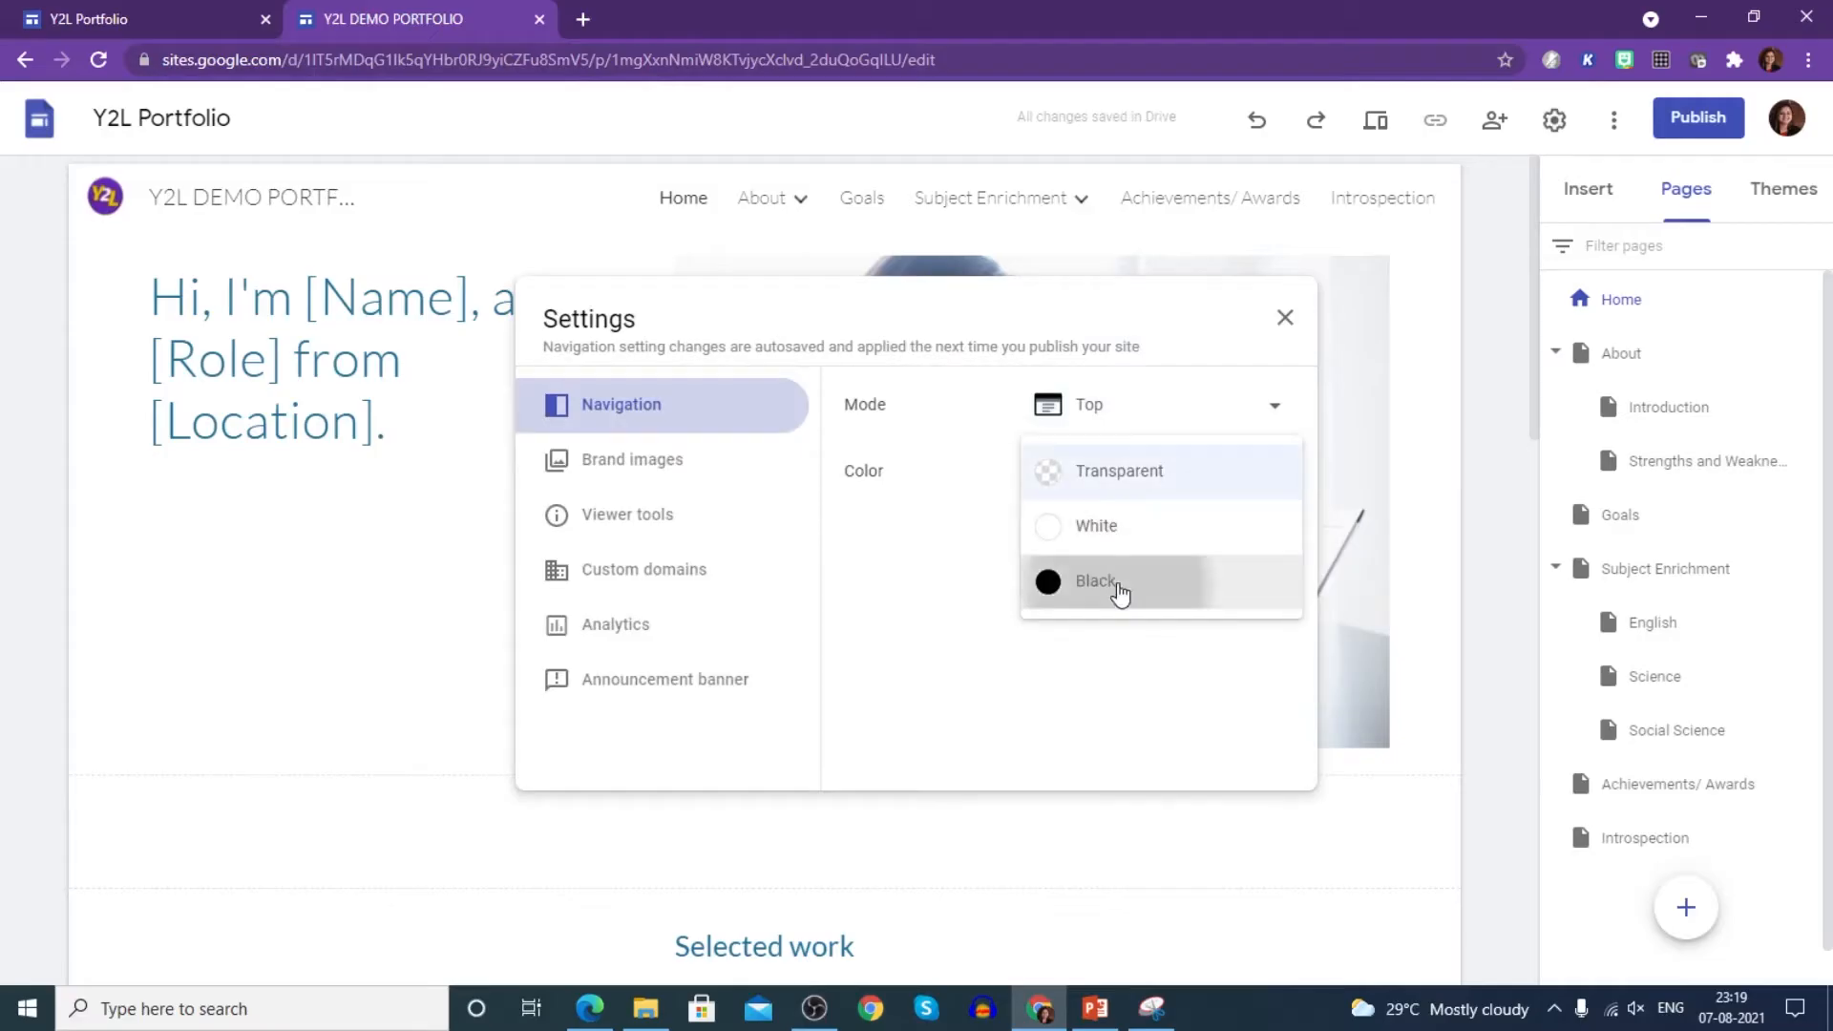
left_click(1158, 477)
left_click(1110, 420)
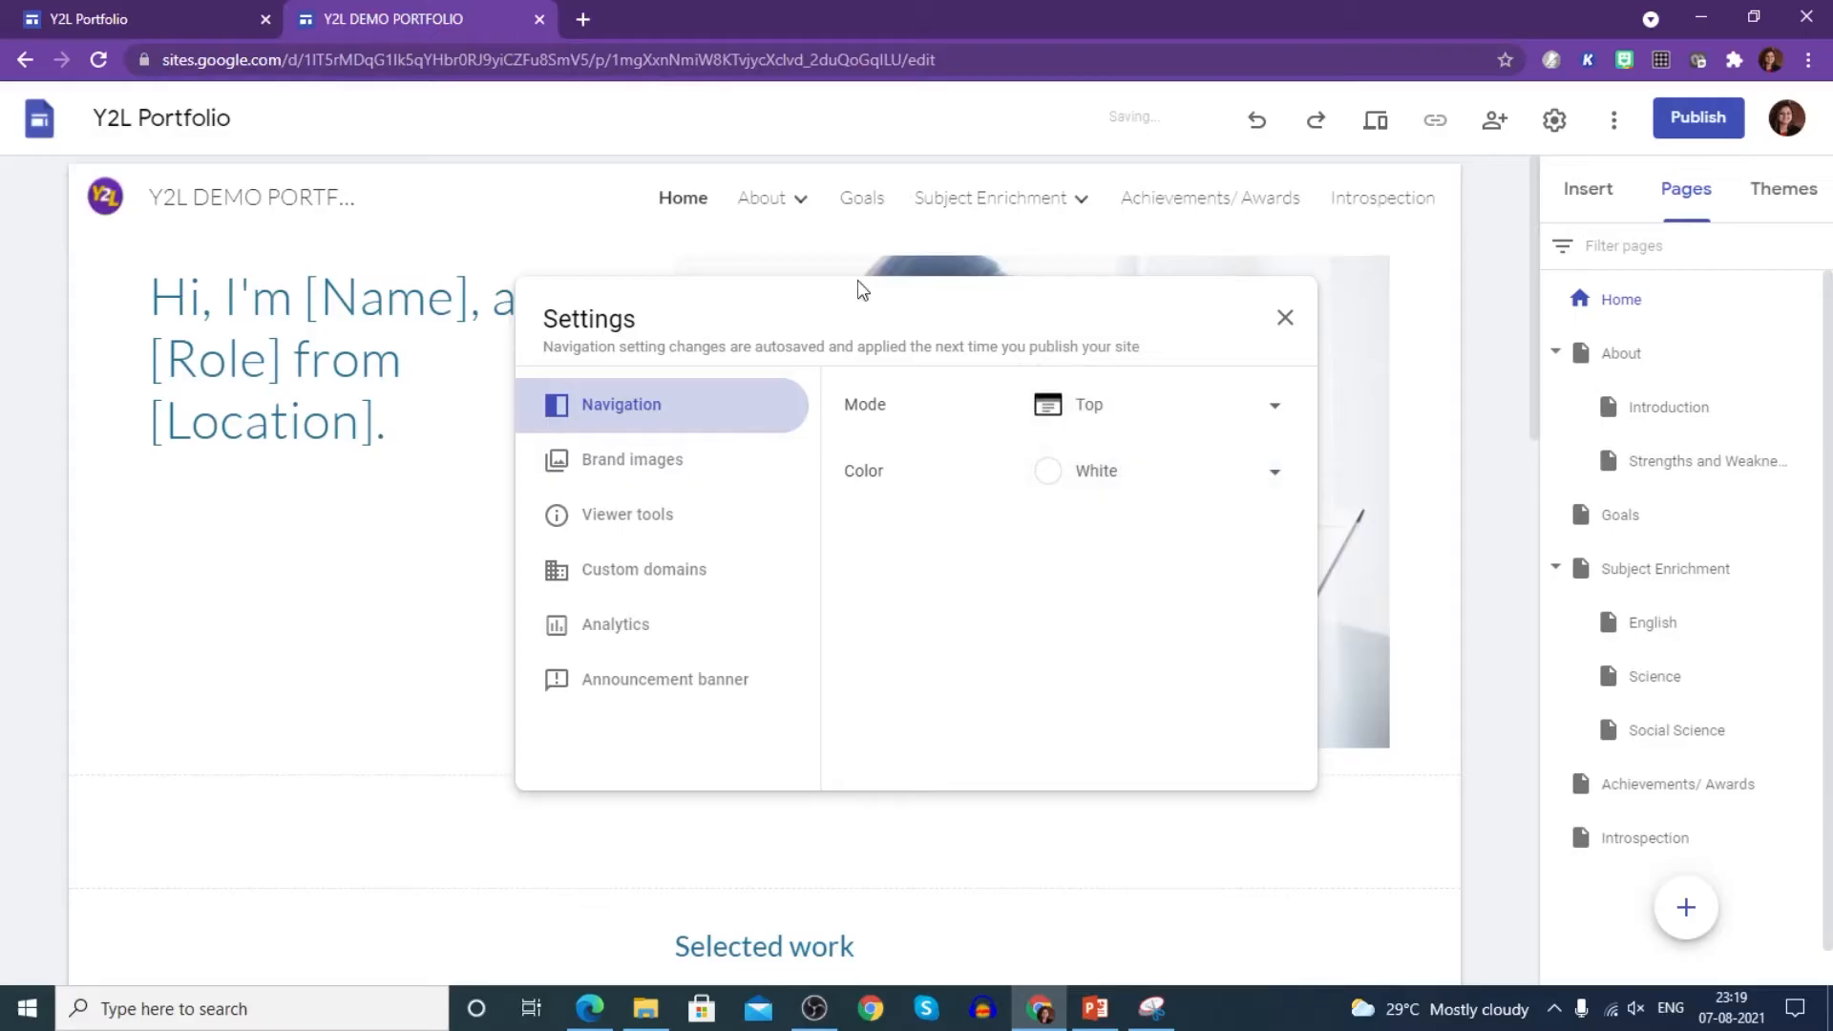
left_click(1122, 487)
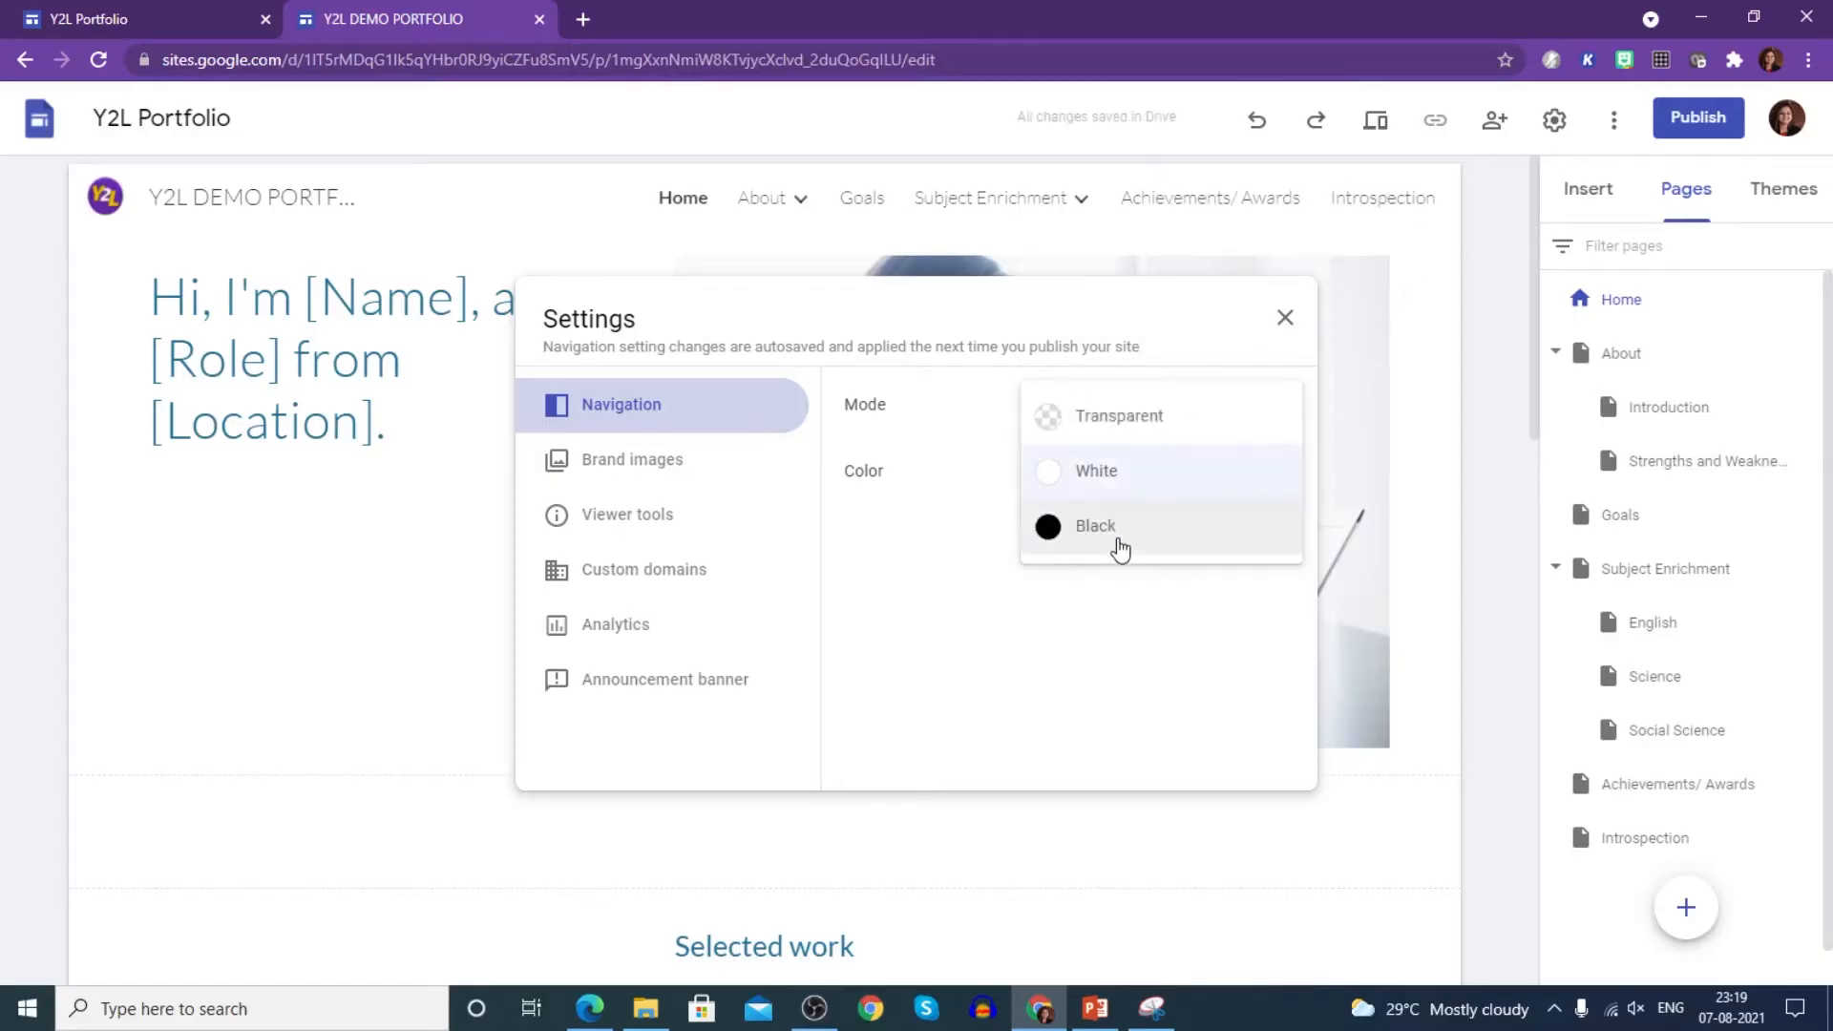
left_click(1129, 532)
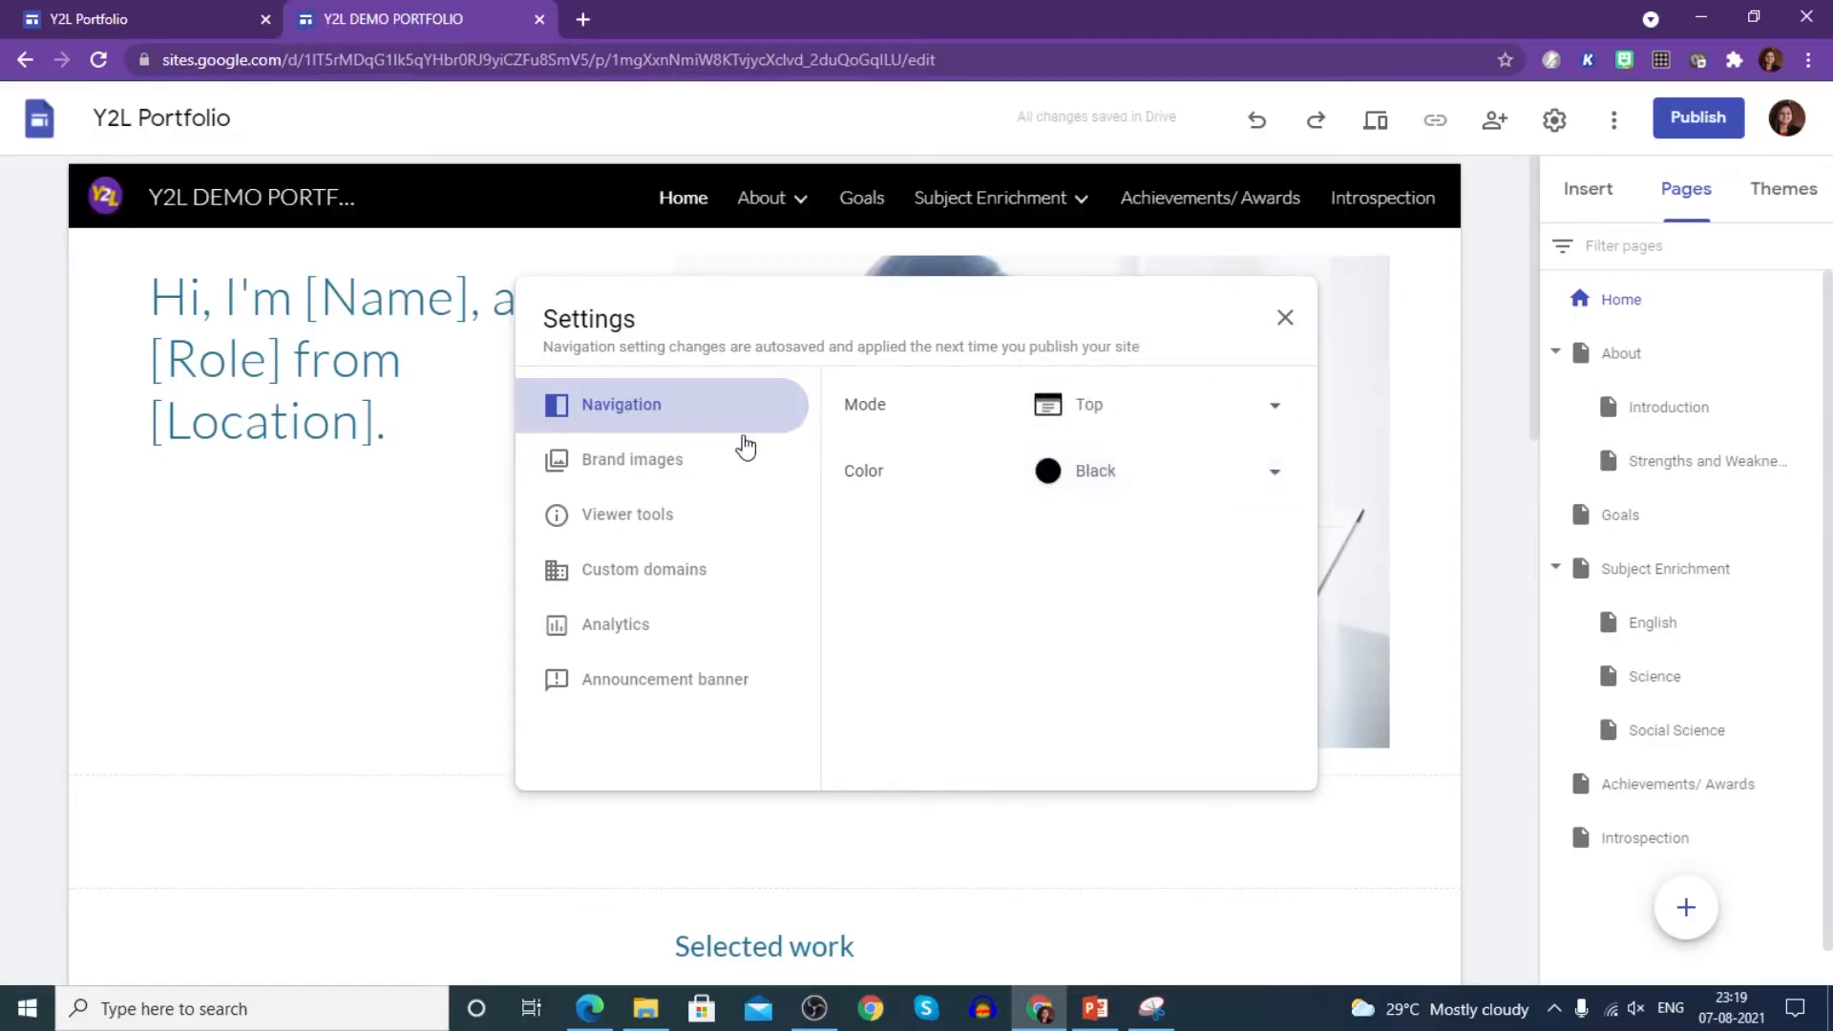
left_click(700, 470)
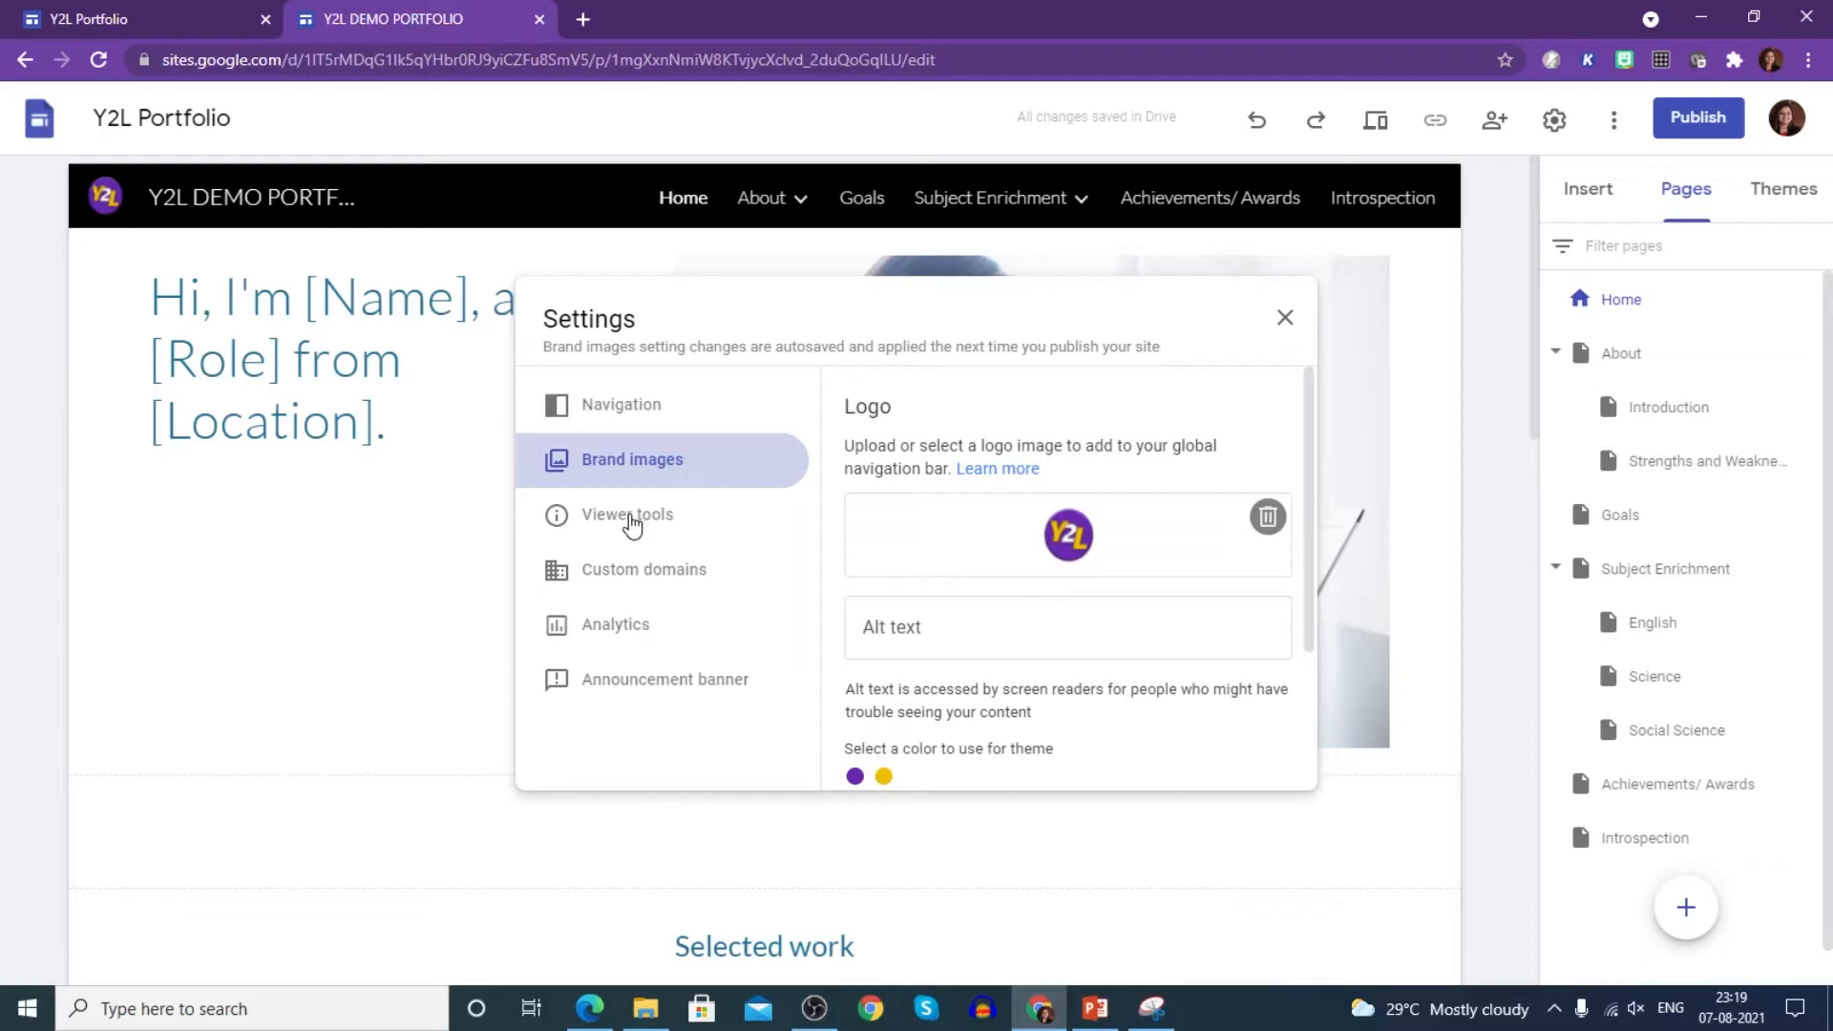
- Turn off 'Show page last updated time', abandon the custom-domain setup, and show Analytics settings
left_click(632, 524)
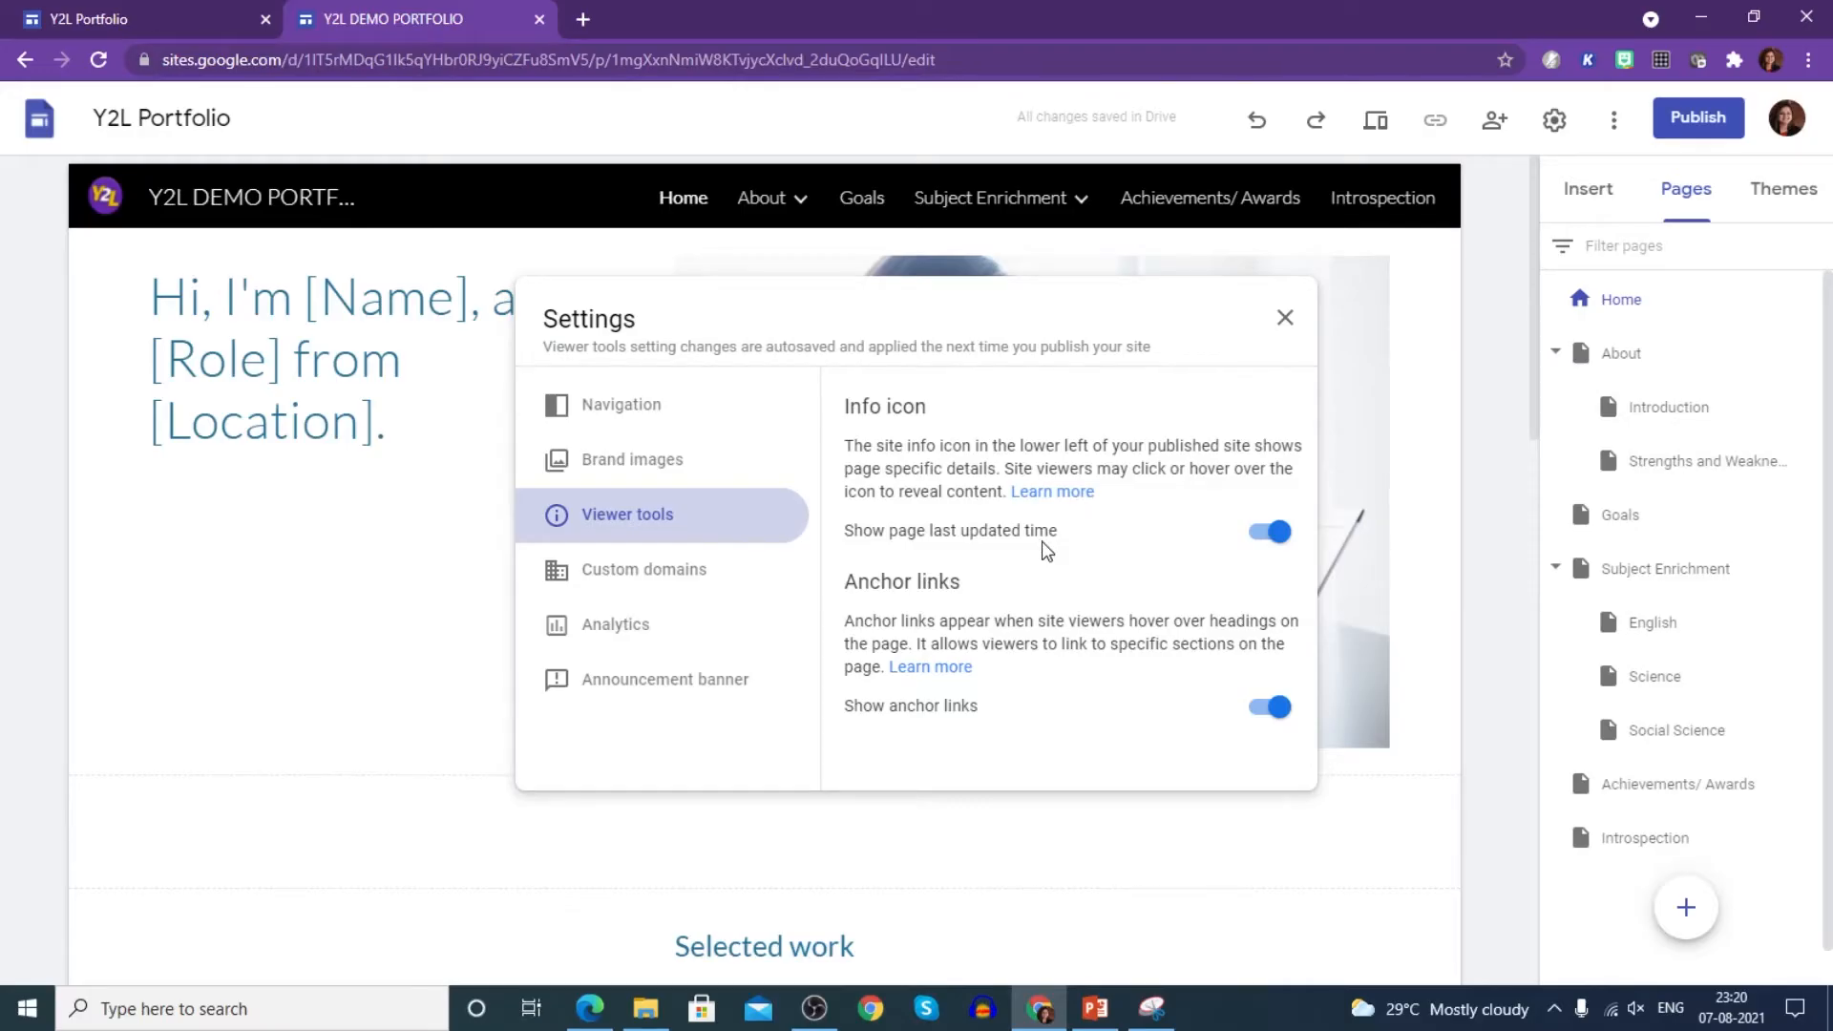
left_click(1279, 535)
left_click(665, 578)
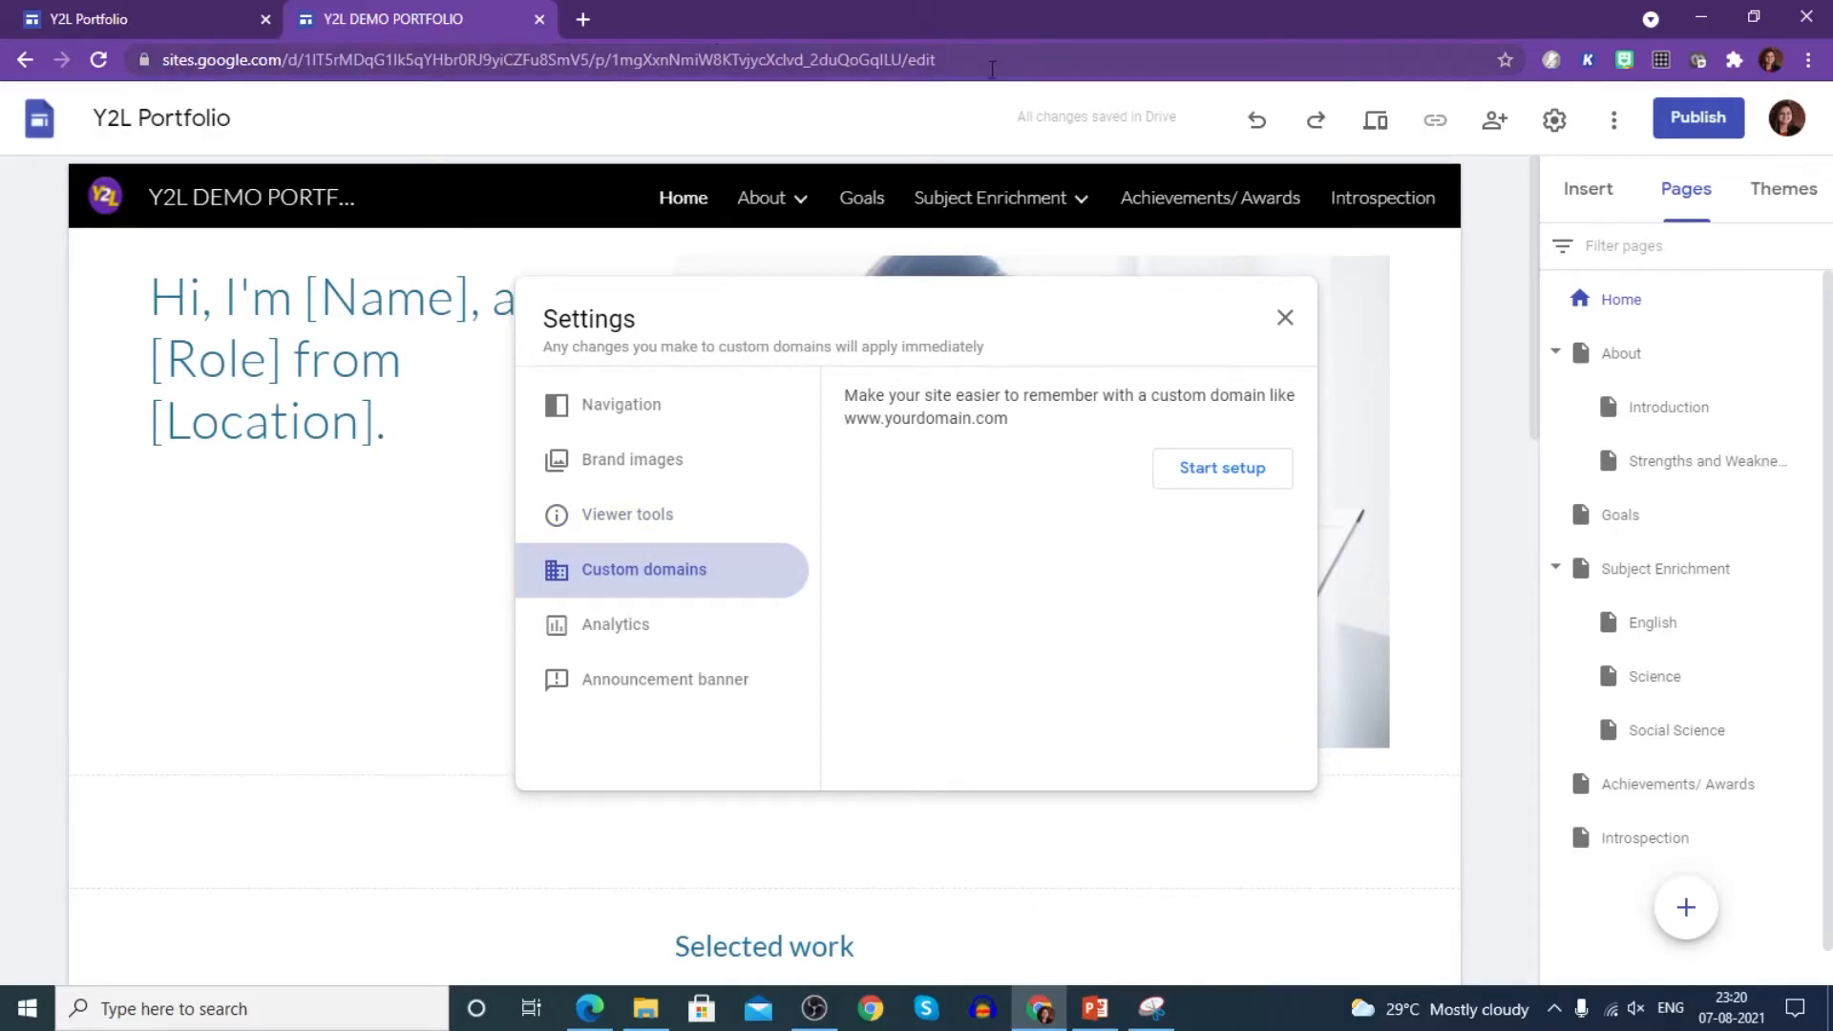
left_click(1207, 474)
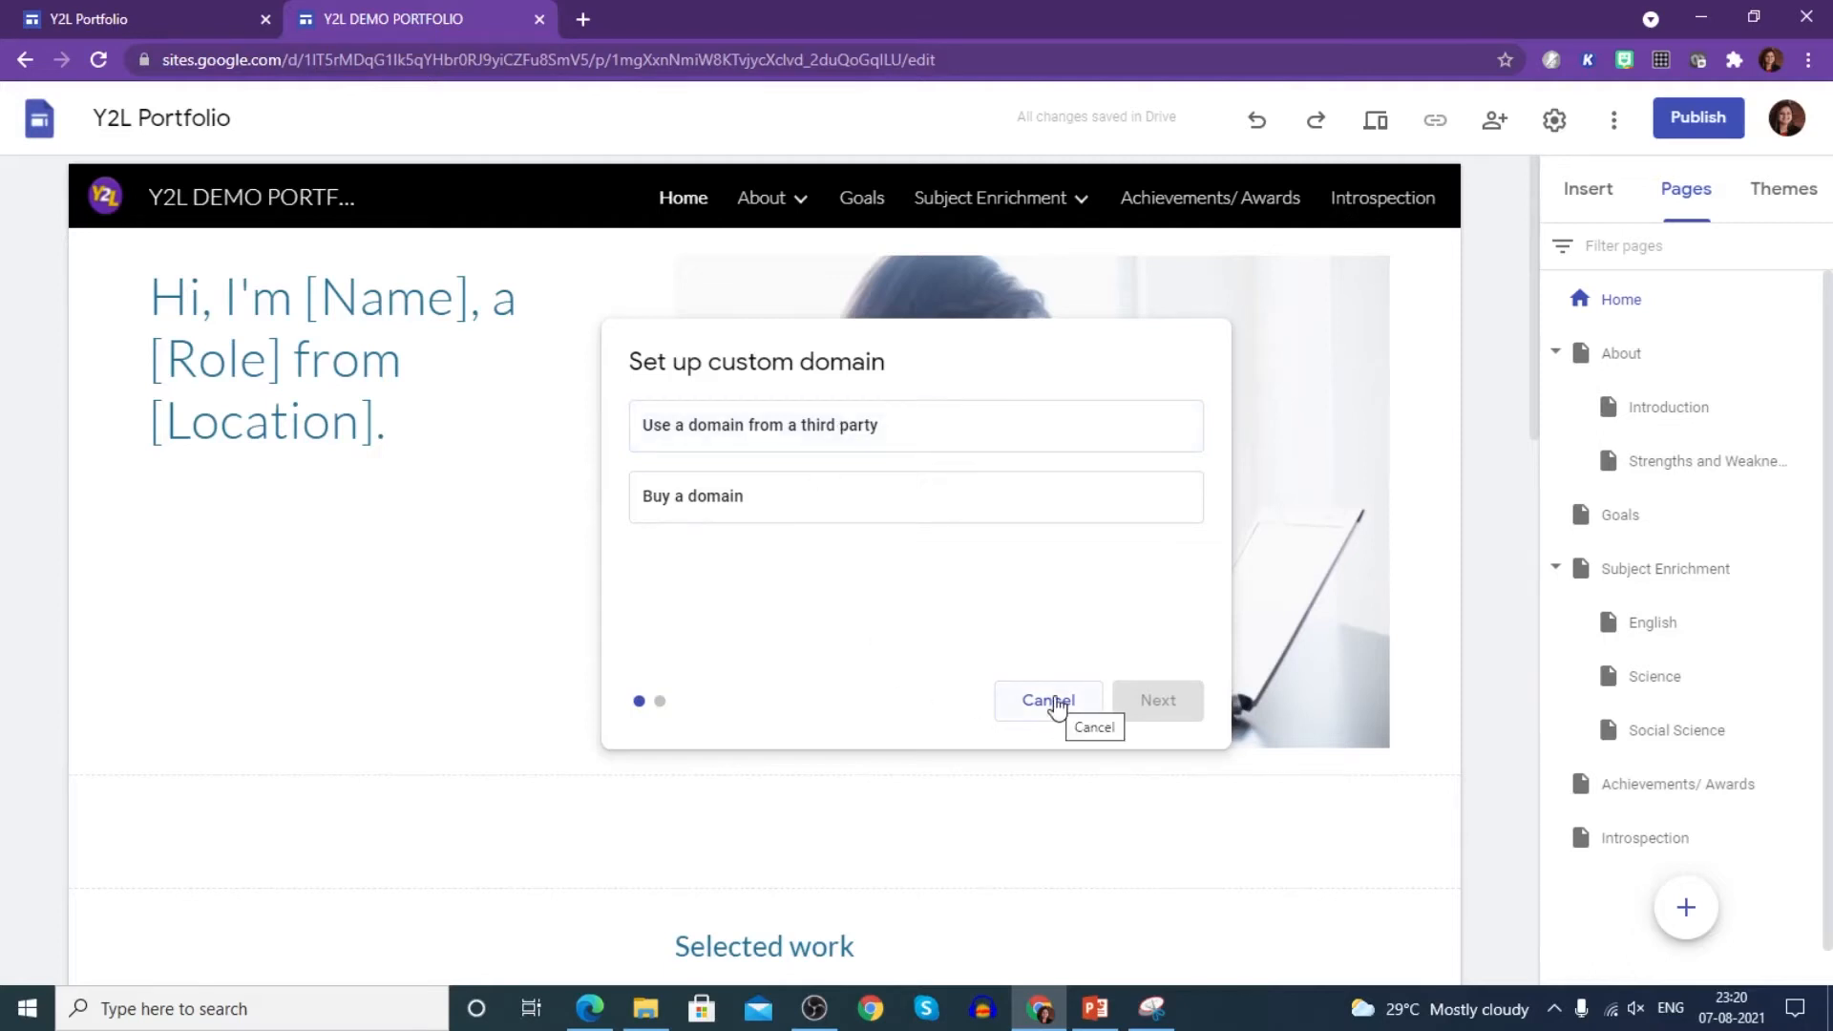
left_click(1056, 704)
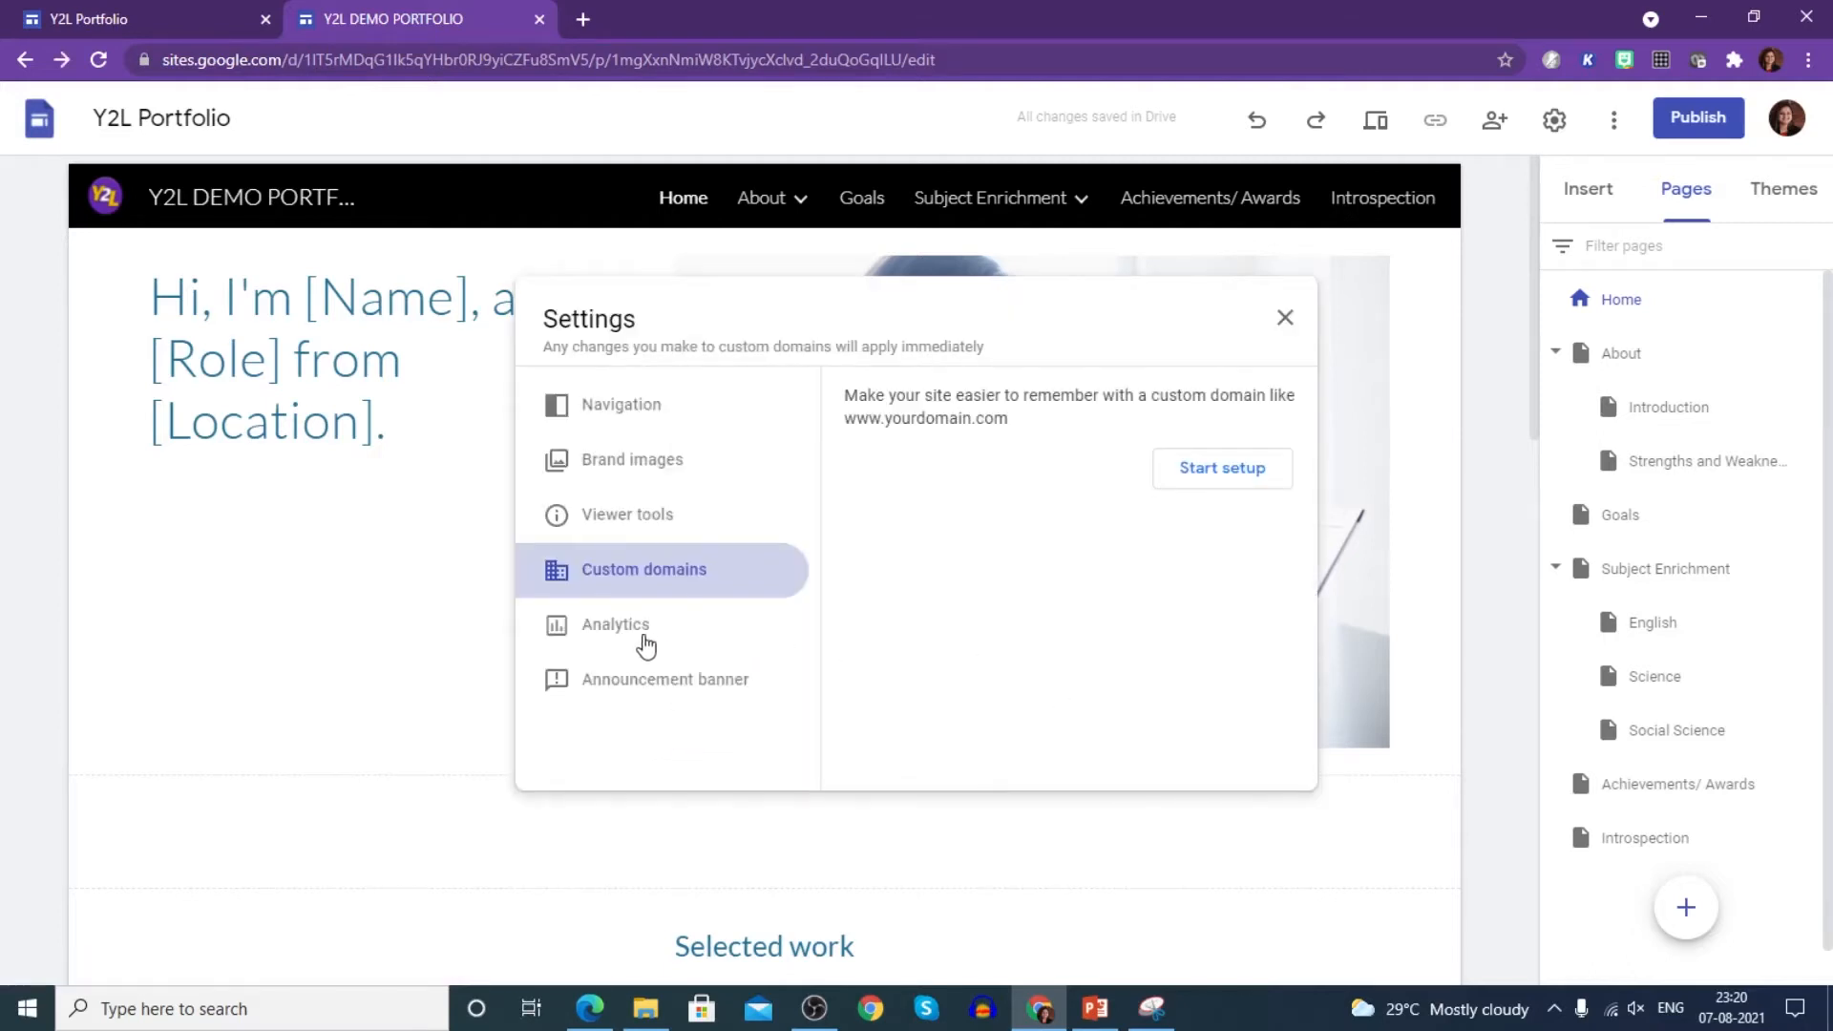
left_click(646, 645)
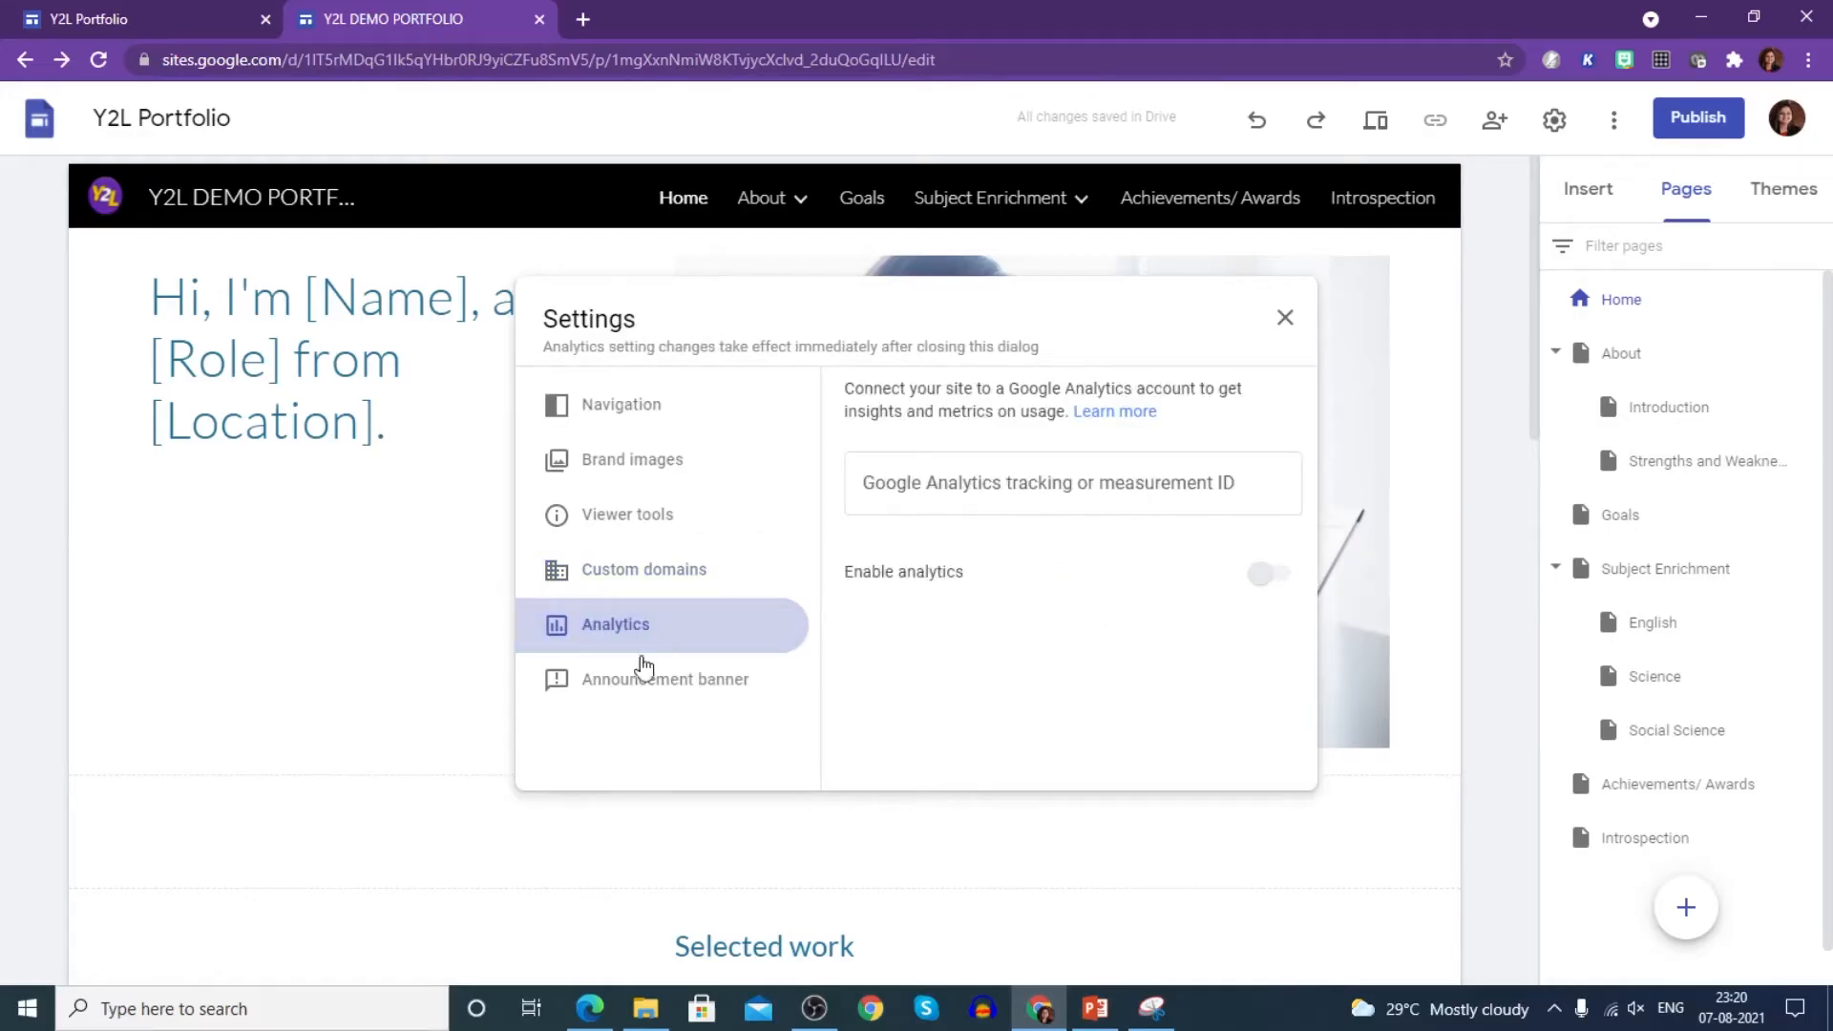
- Enable a dark red announcement banner reading 'YEARN 2 LEARN PORTFOLIO DEMO', shown on the home page only
left_click(635, 690)
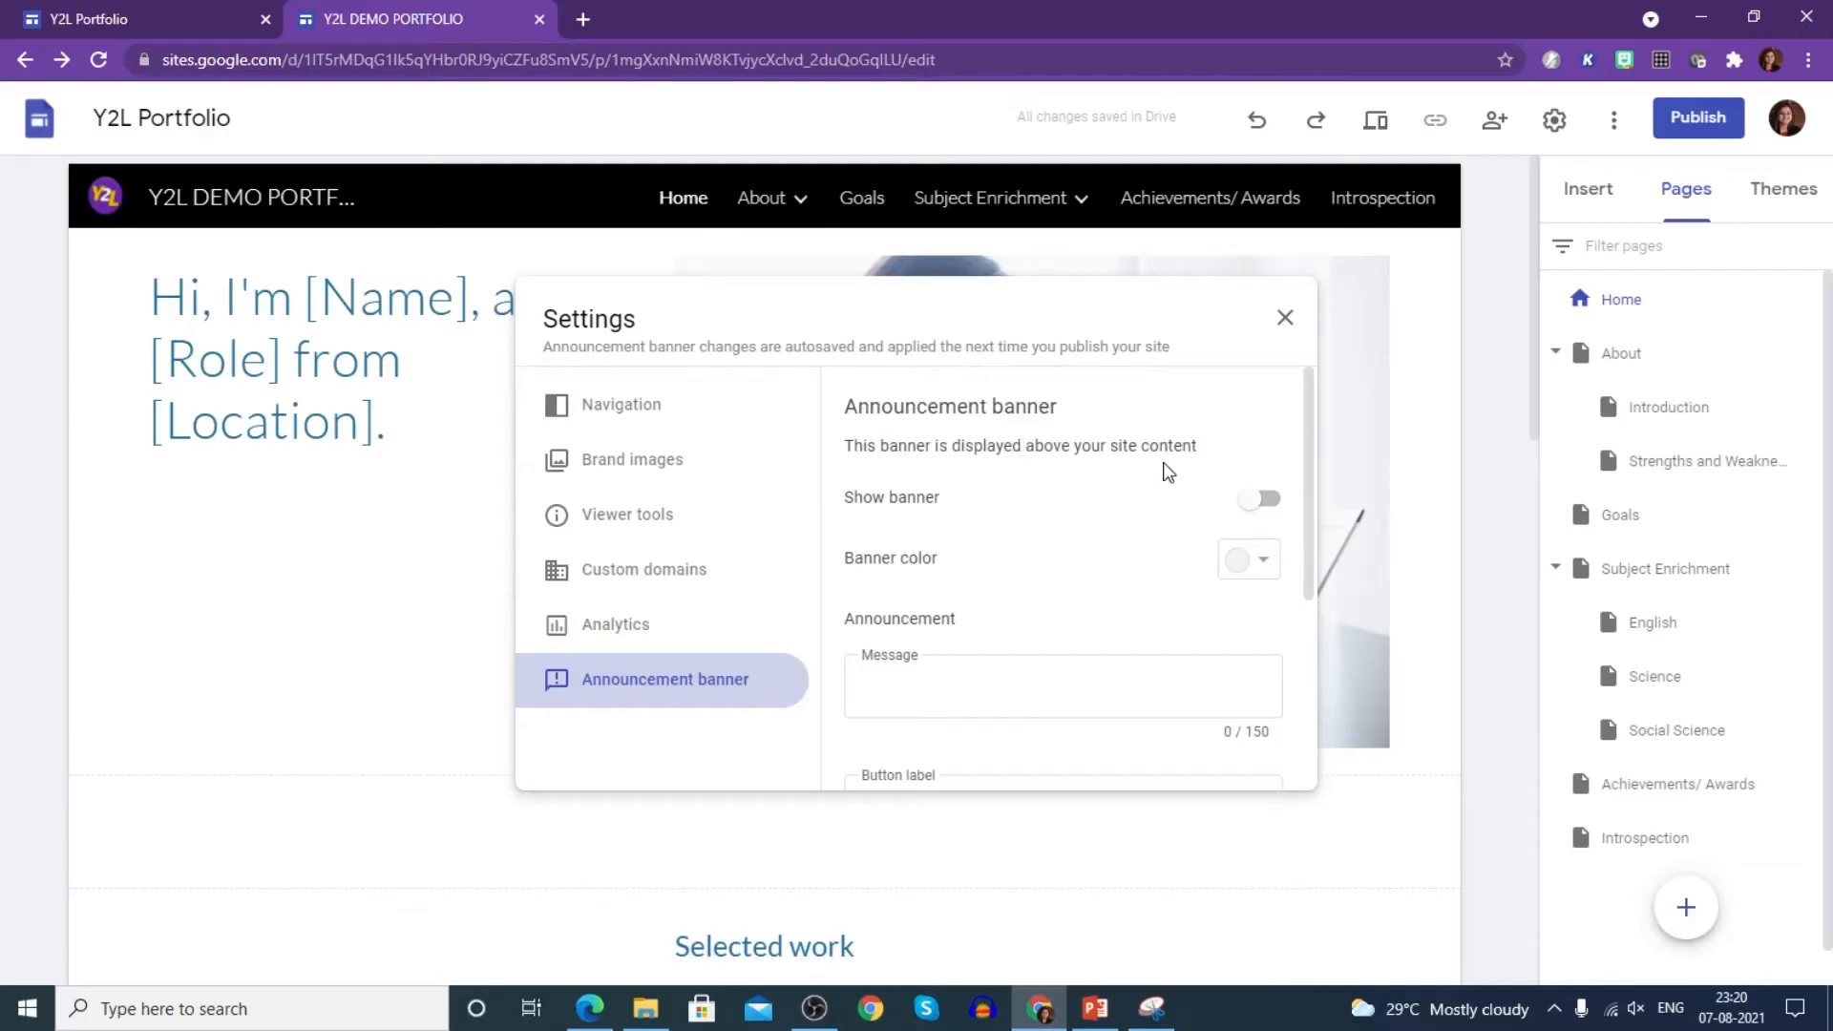
left_click(1260, 503)
left_click(1249, 561)
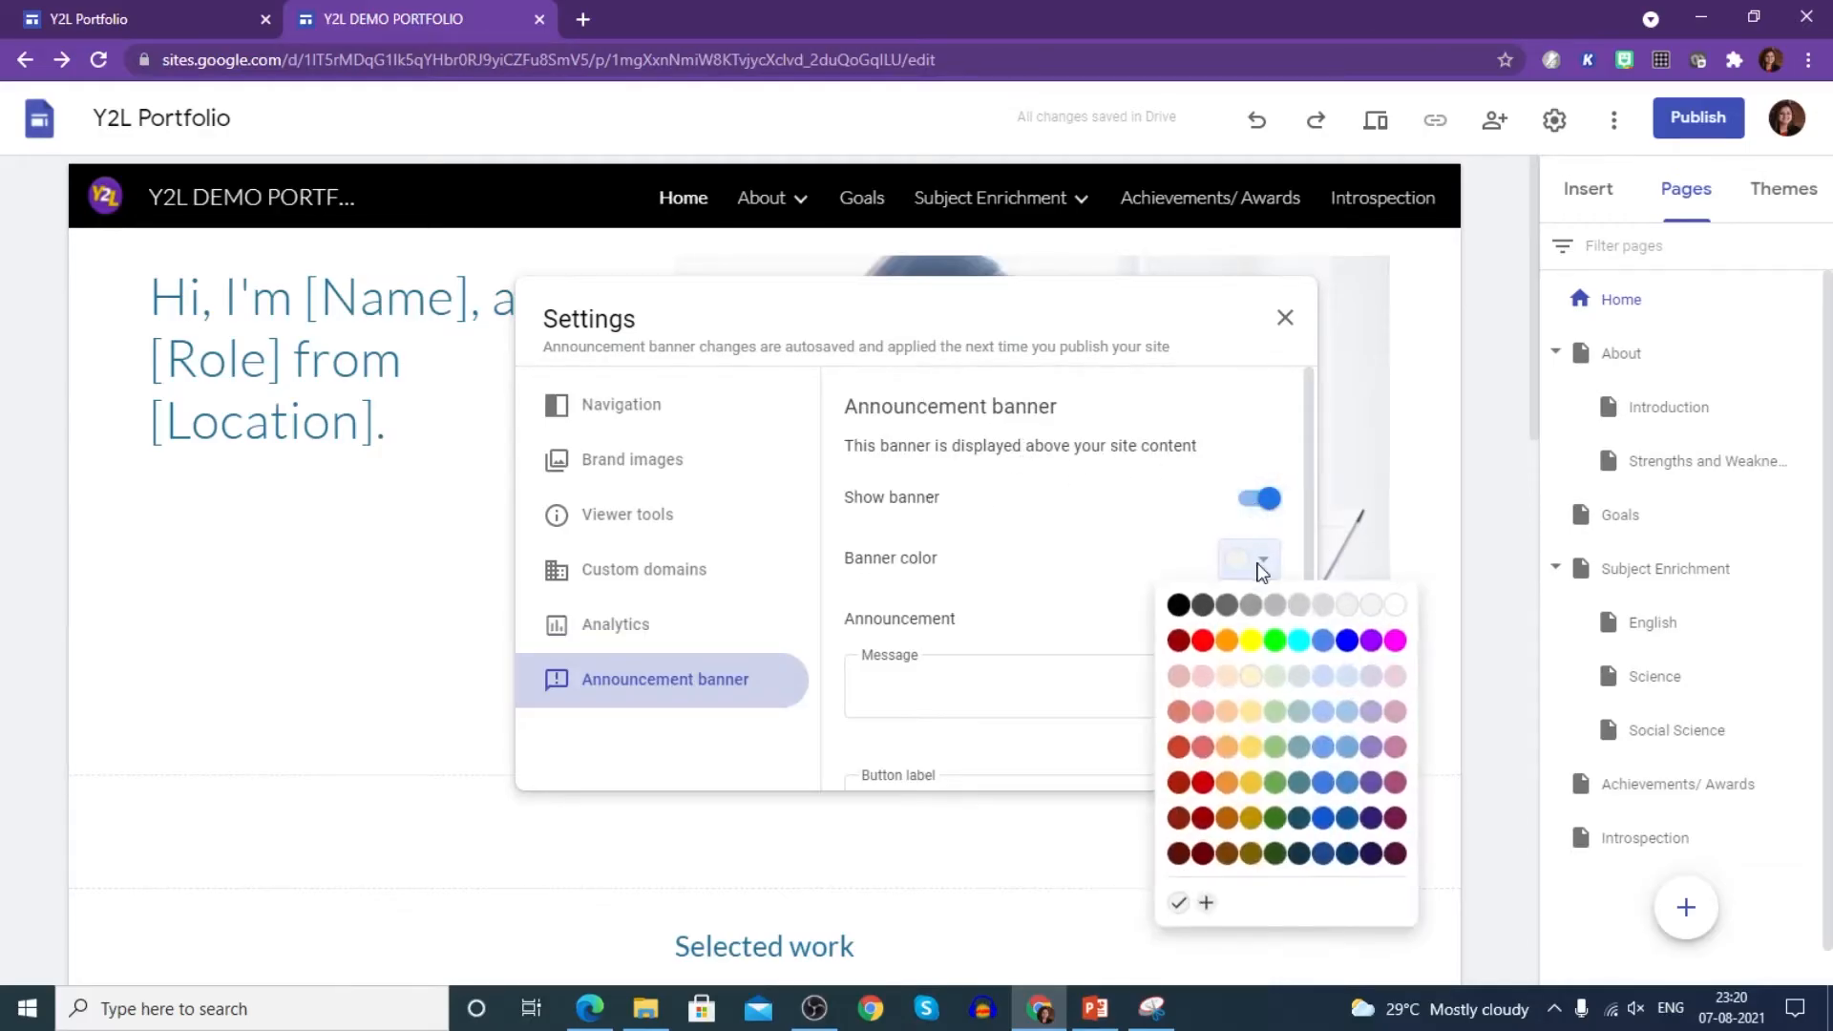
left_click(1179, 852)
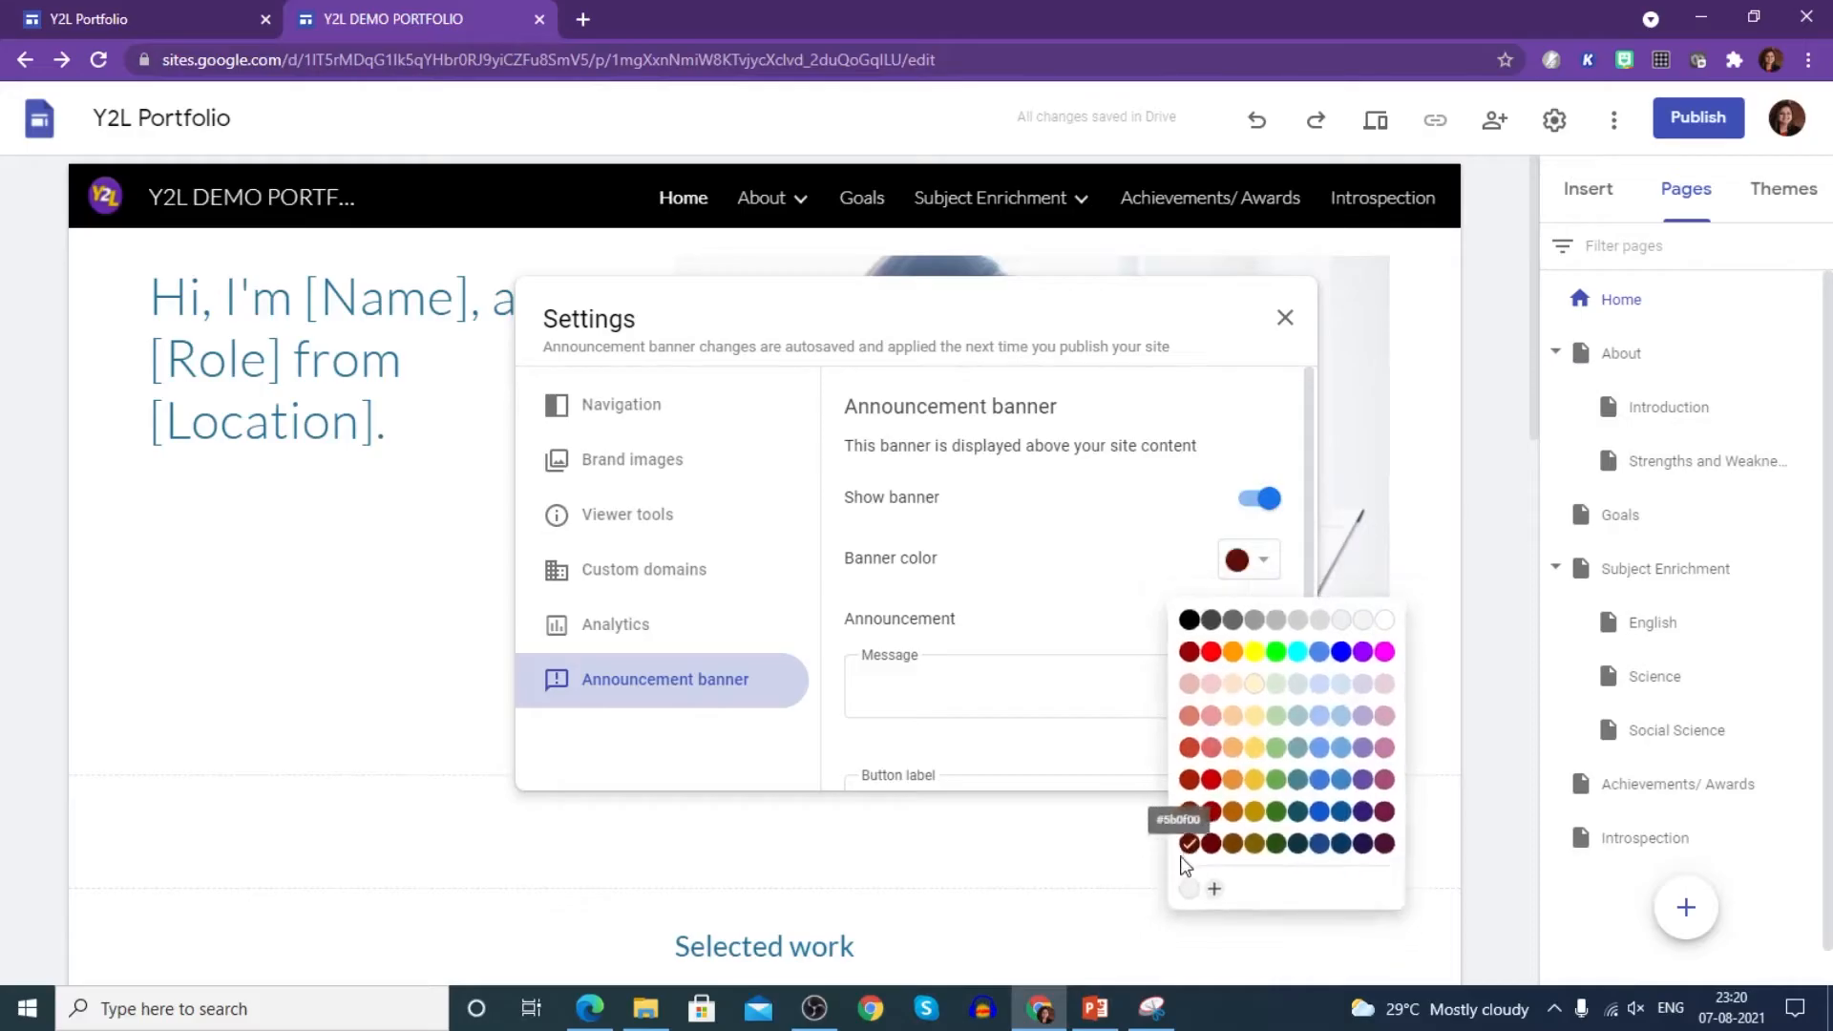
left_click(939, 681)
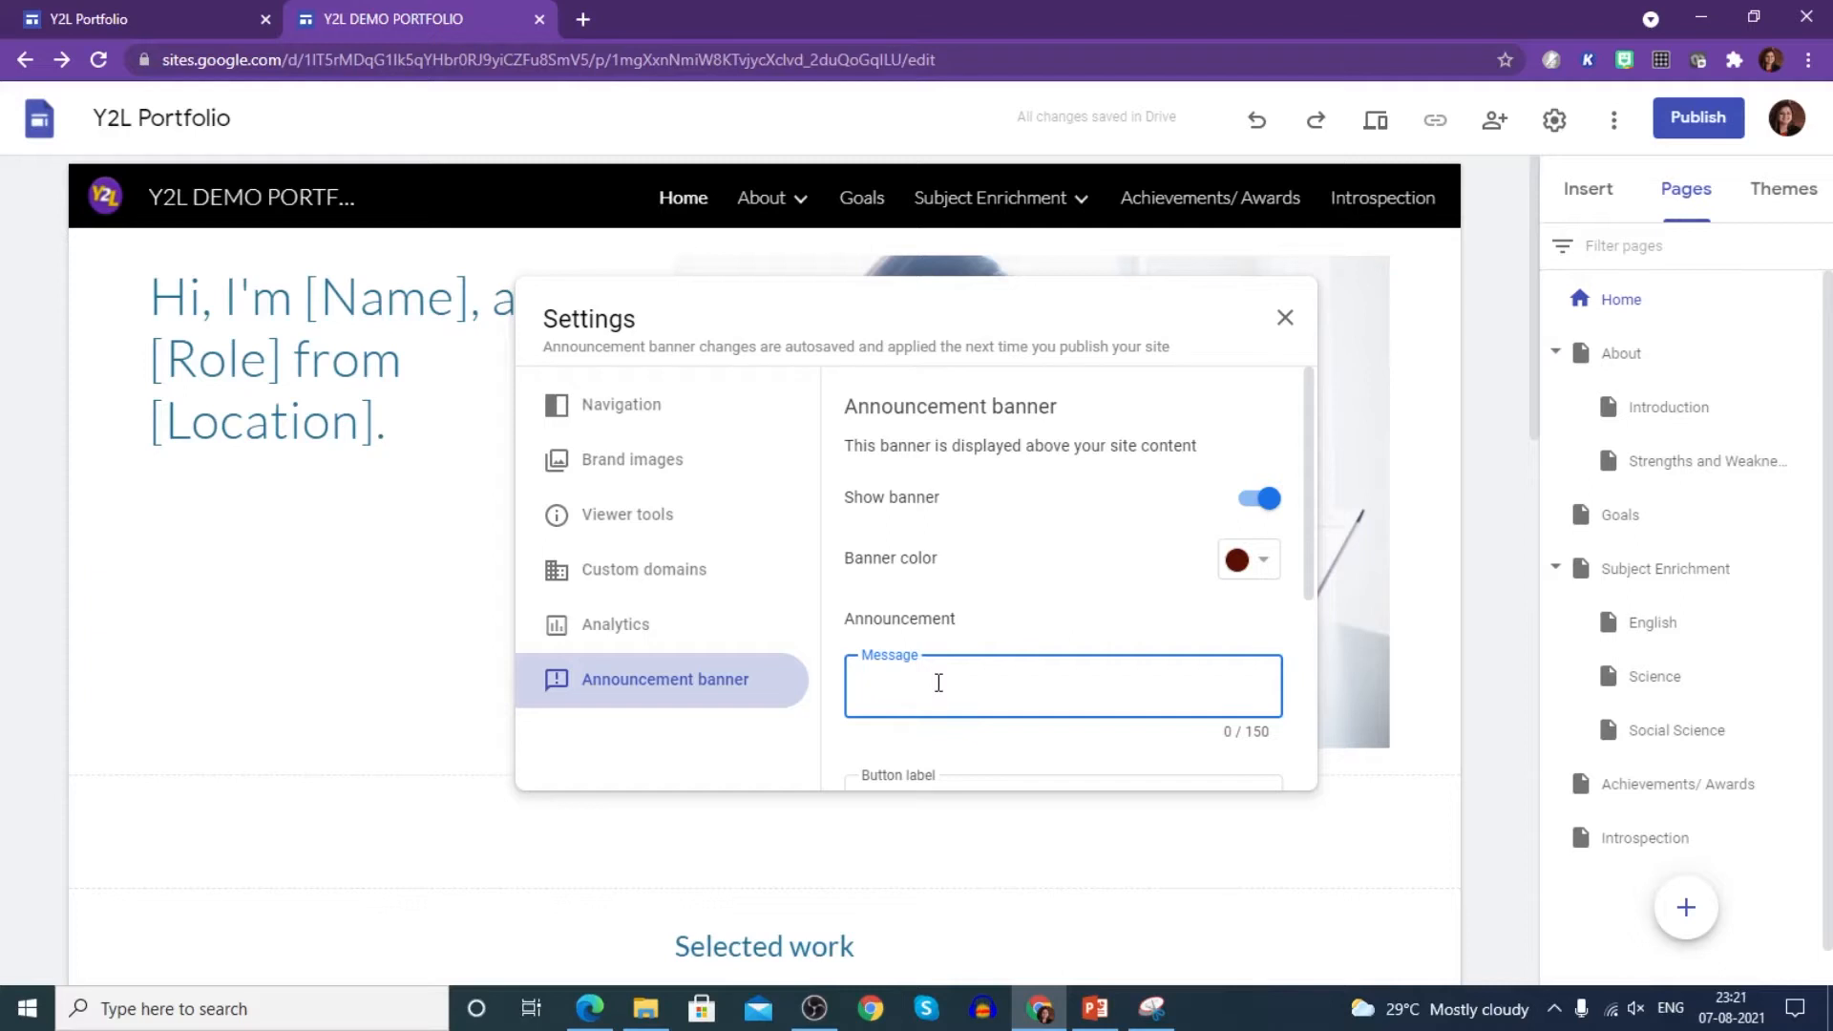
type("EARN 2LEARN PORT")
type("FOLIO DEMO")
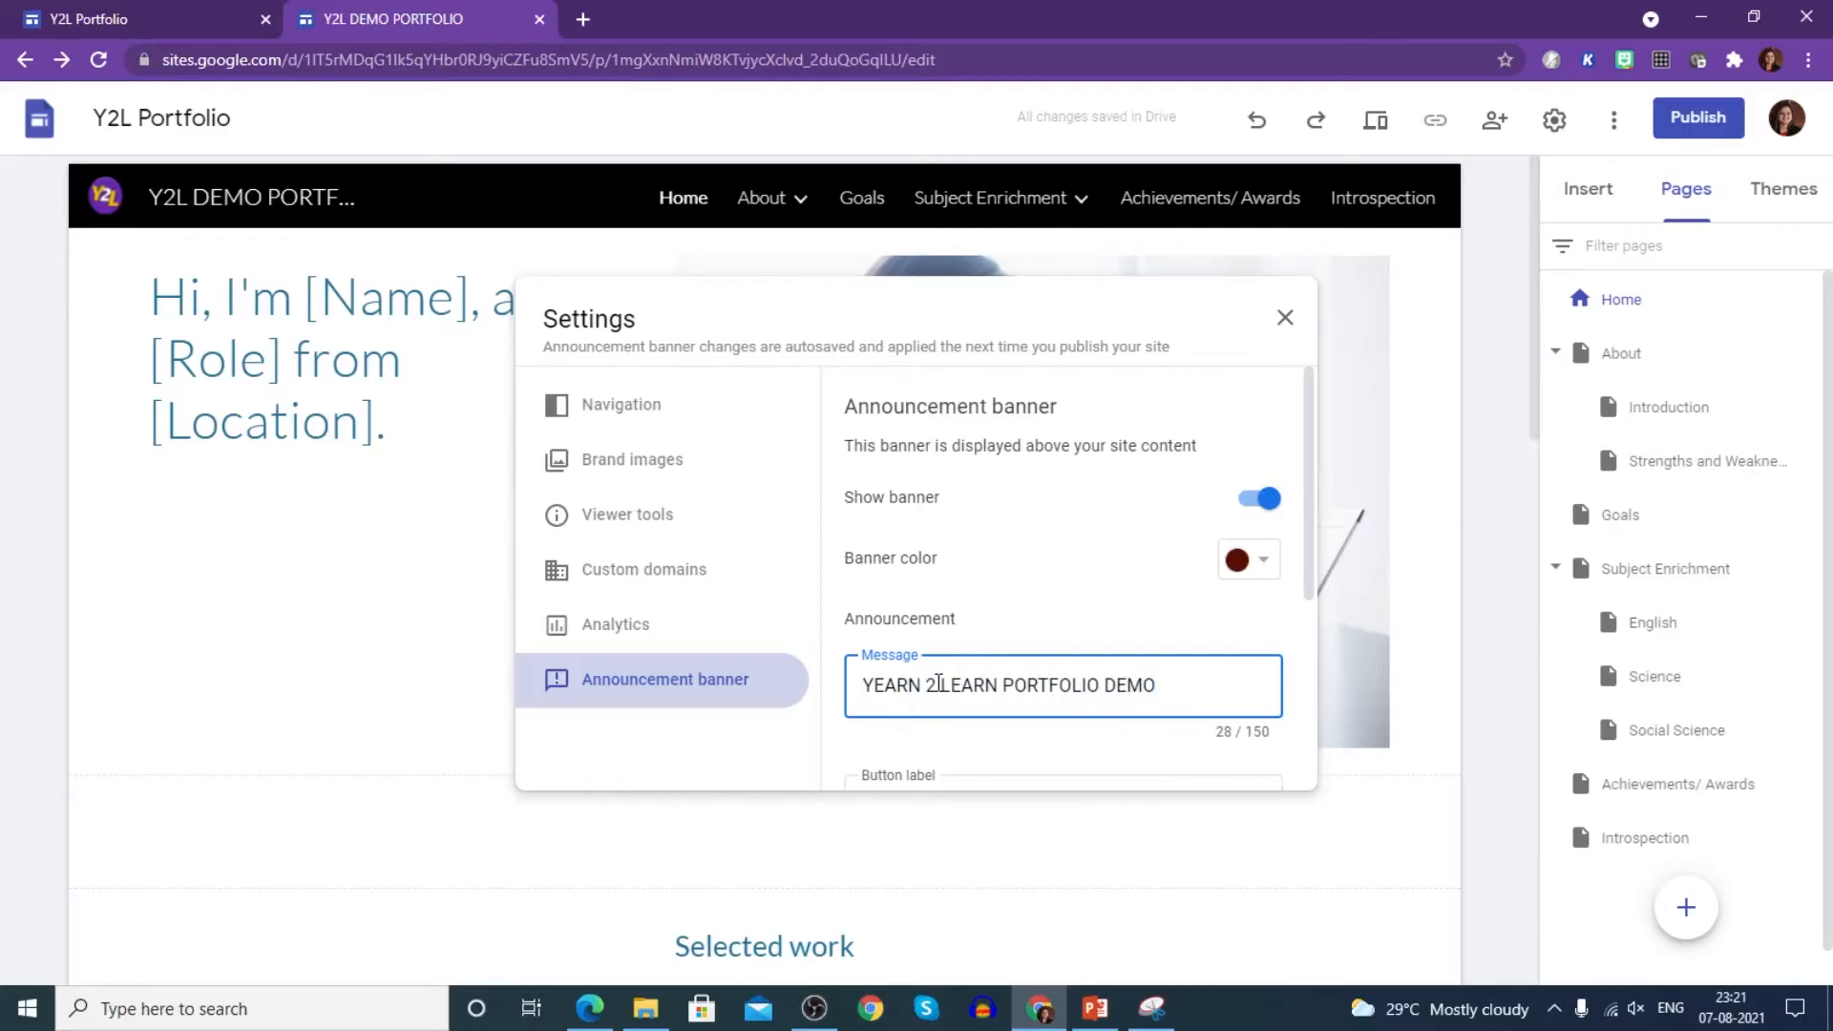
scroll(942, 683, "down", 1)
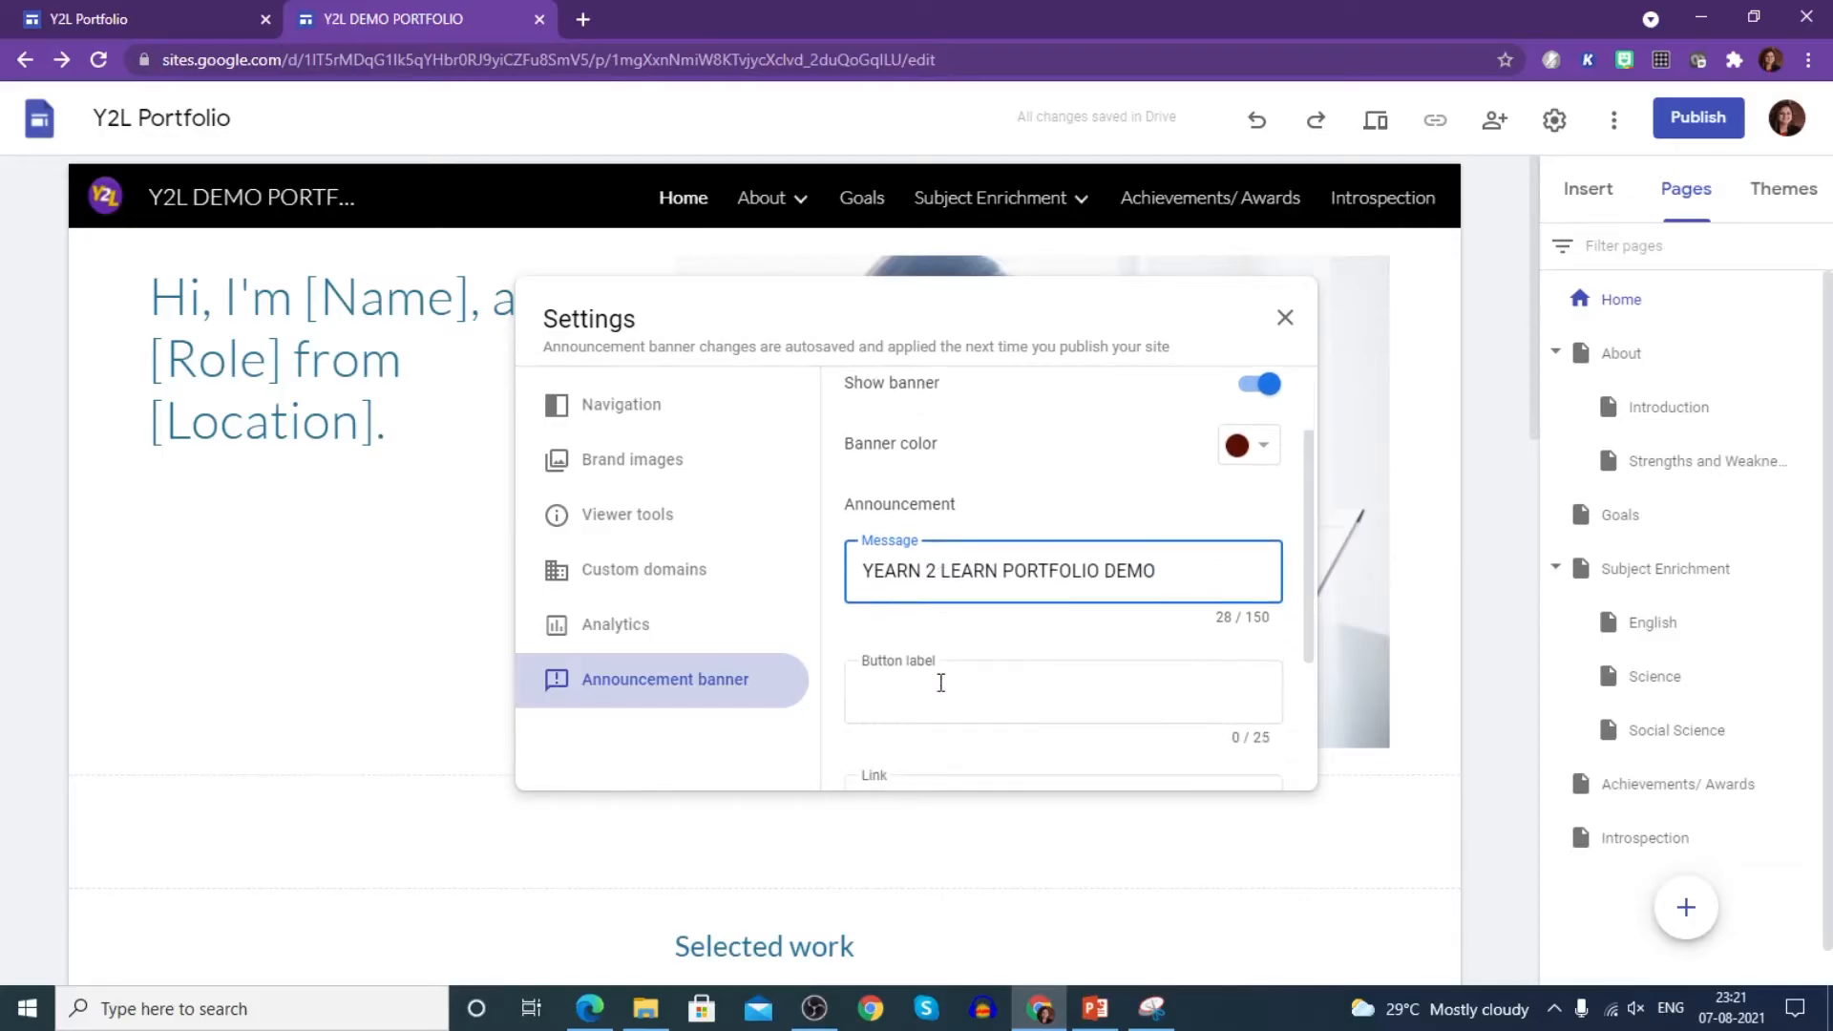
scroll(917, 716, "down", 2)
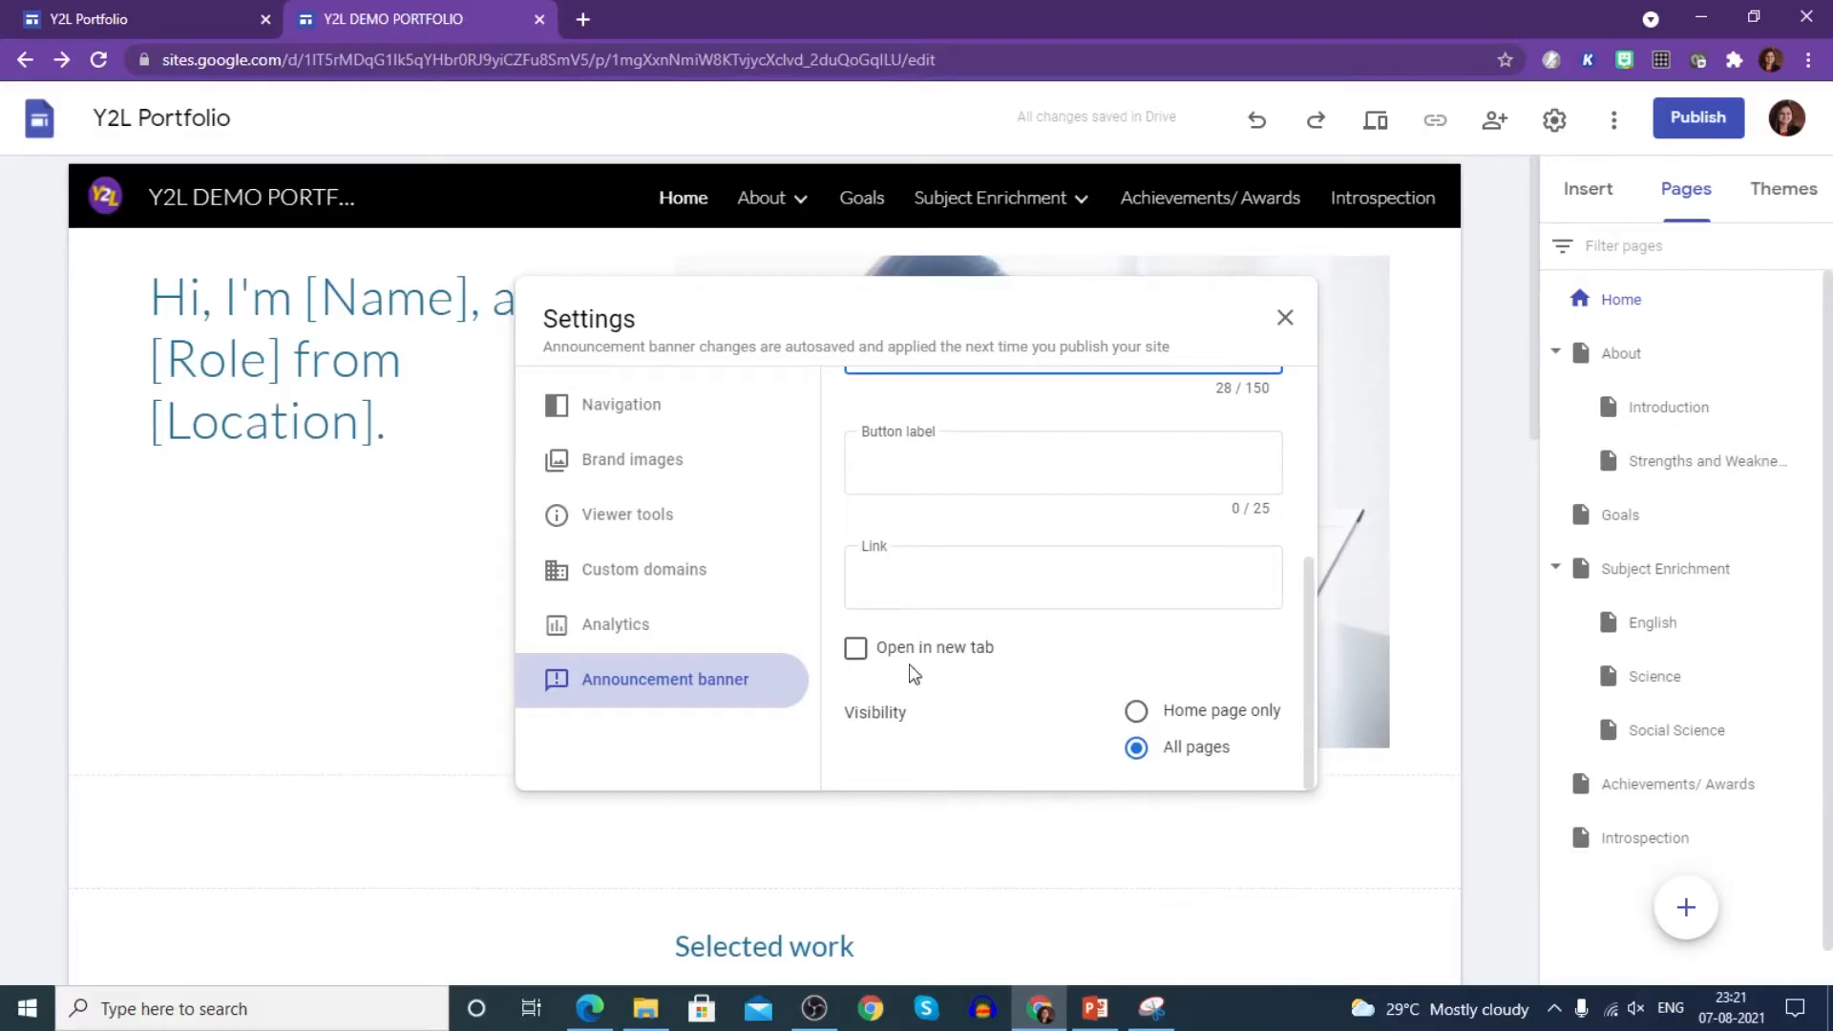
left_click(1140, 712)
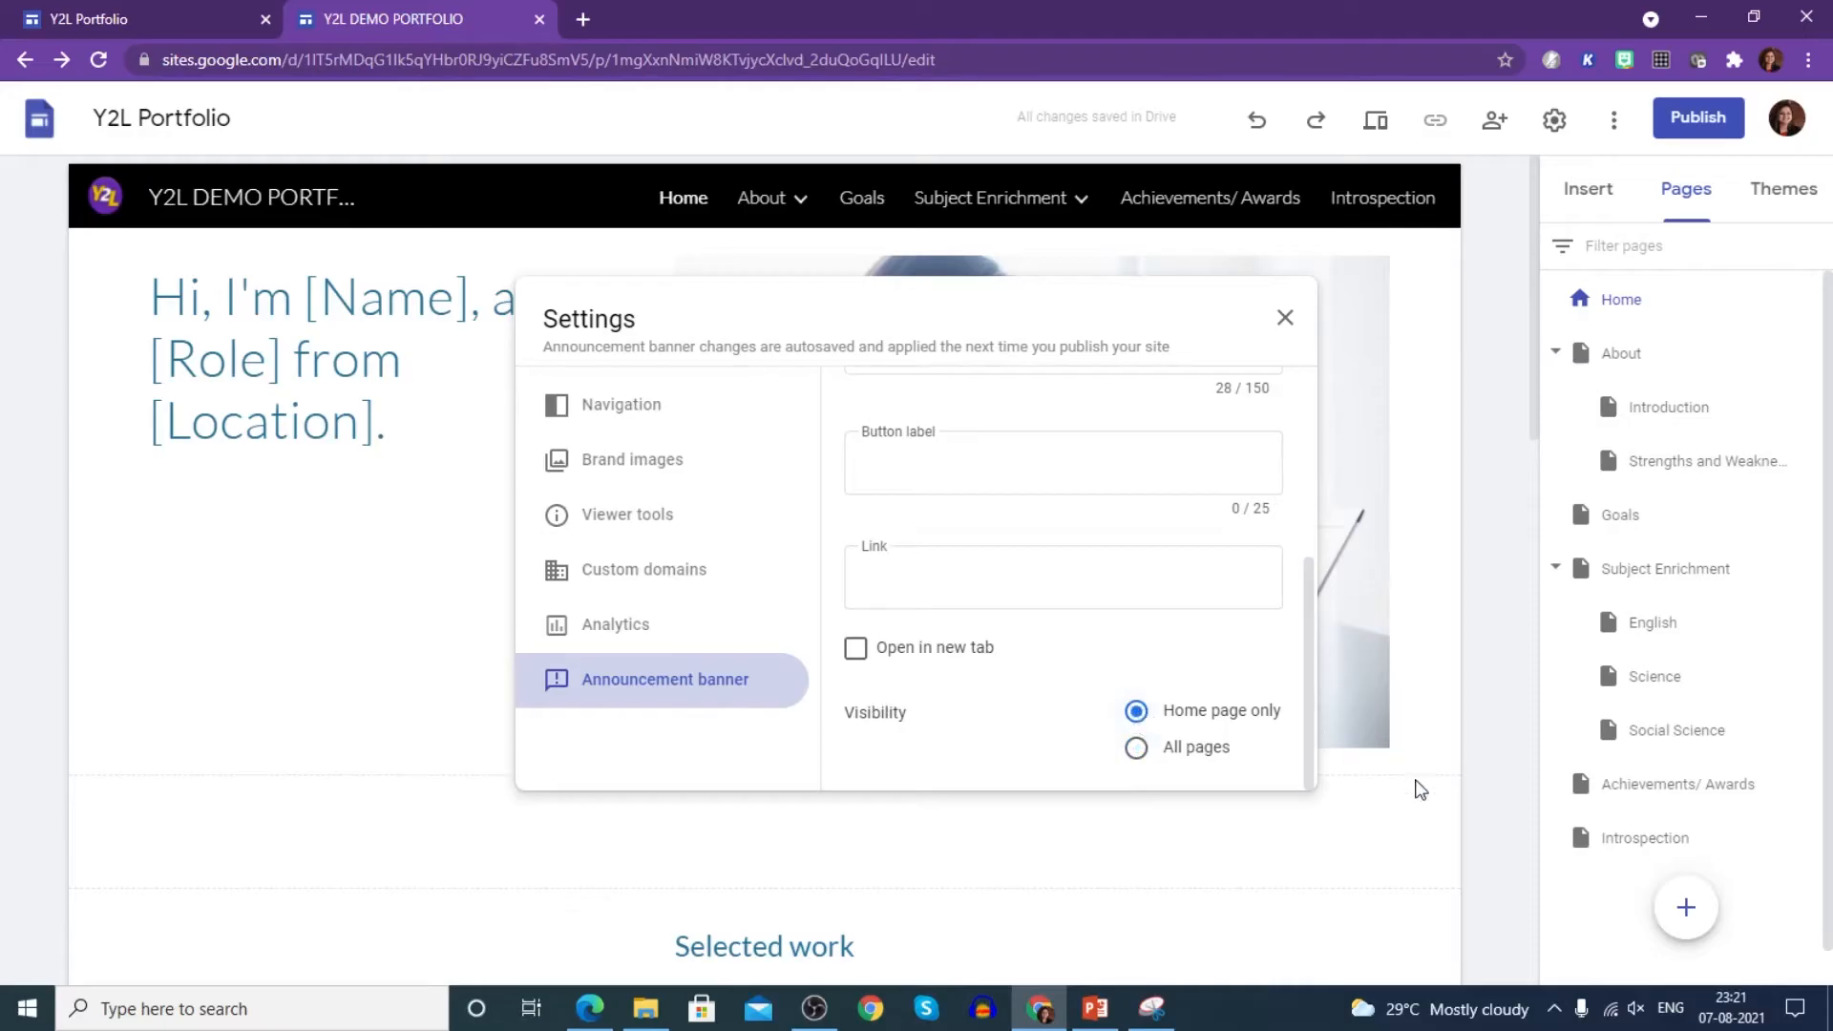
left_click(1461, 829)
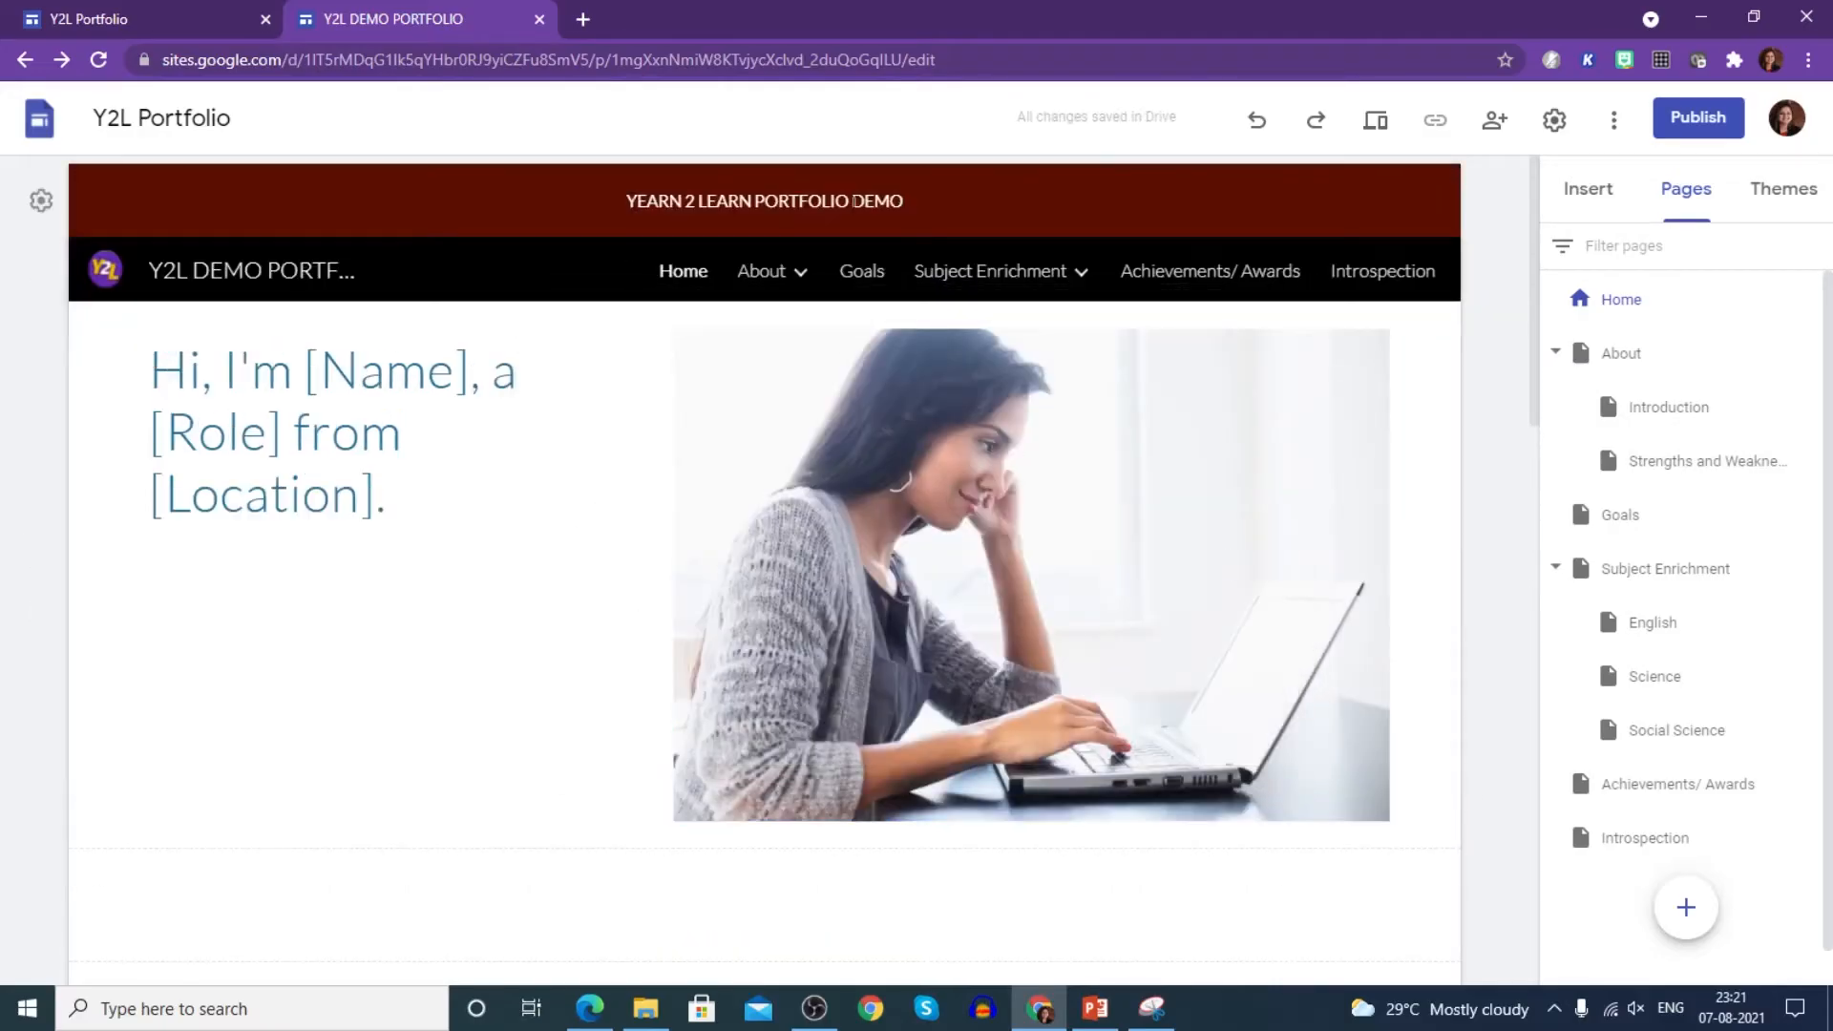
- Replace the heading text with a greeting giving the student's name, Grade IX B, XYZ School
triple_click(691, 201)
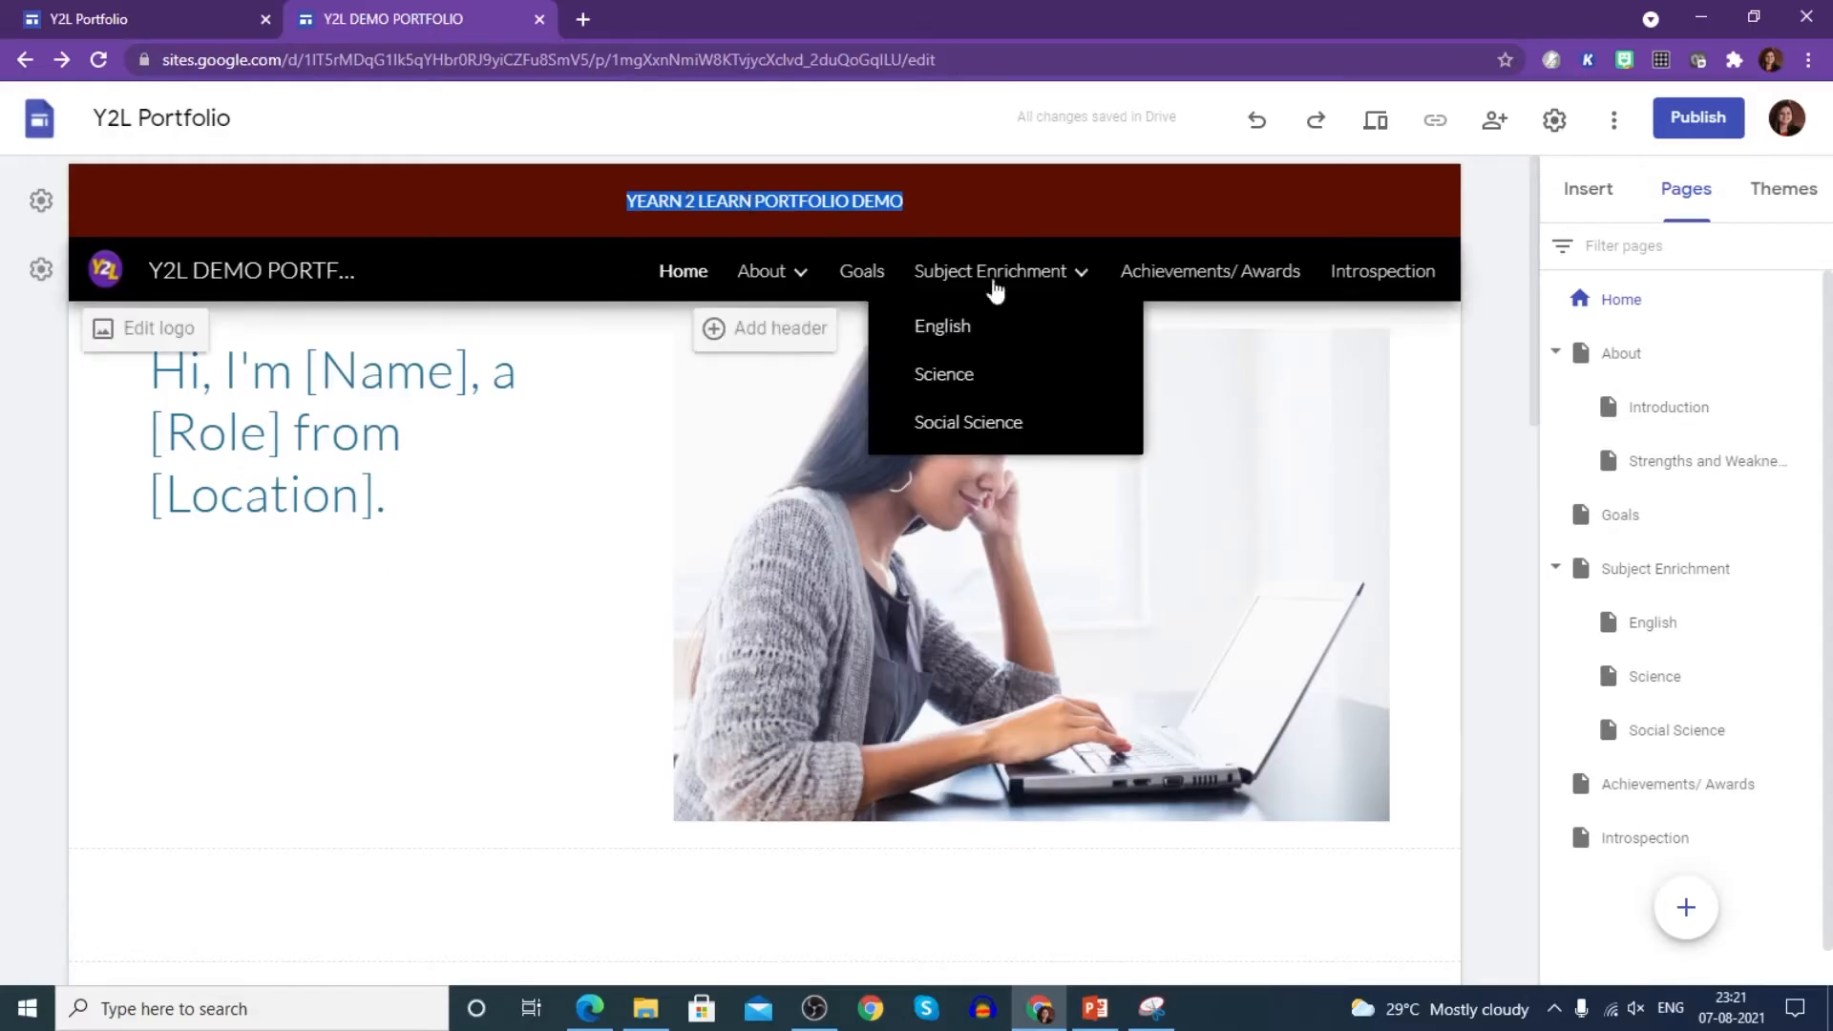
left_click(1519, 533)
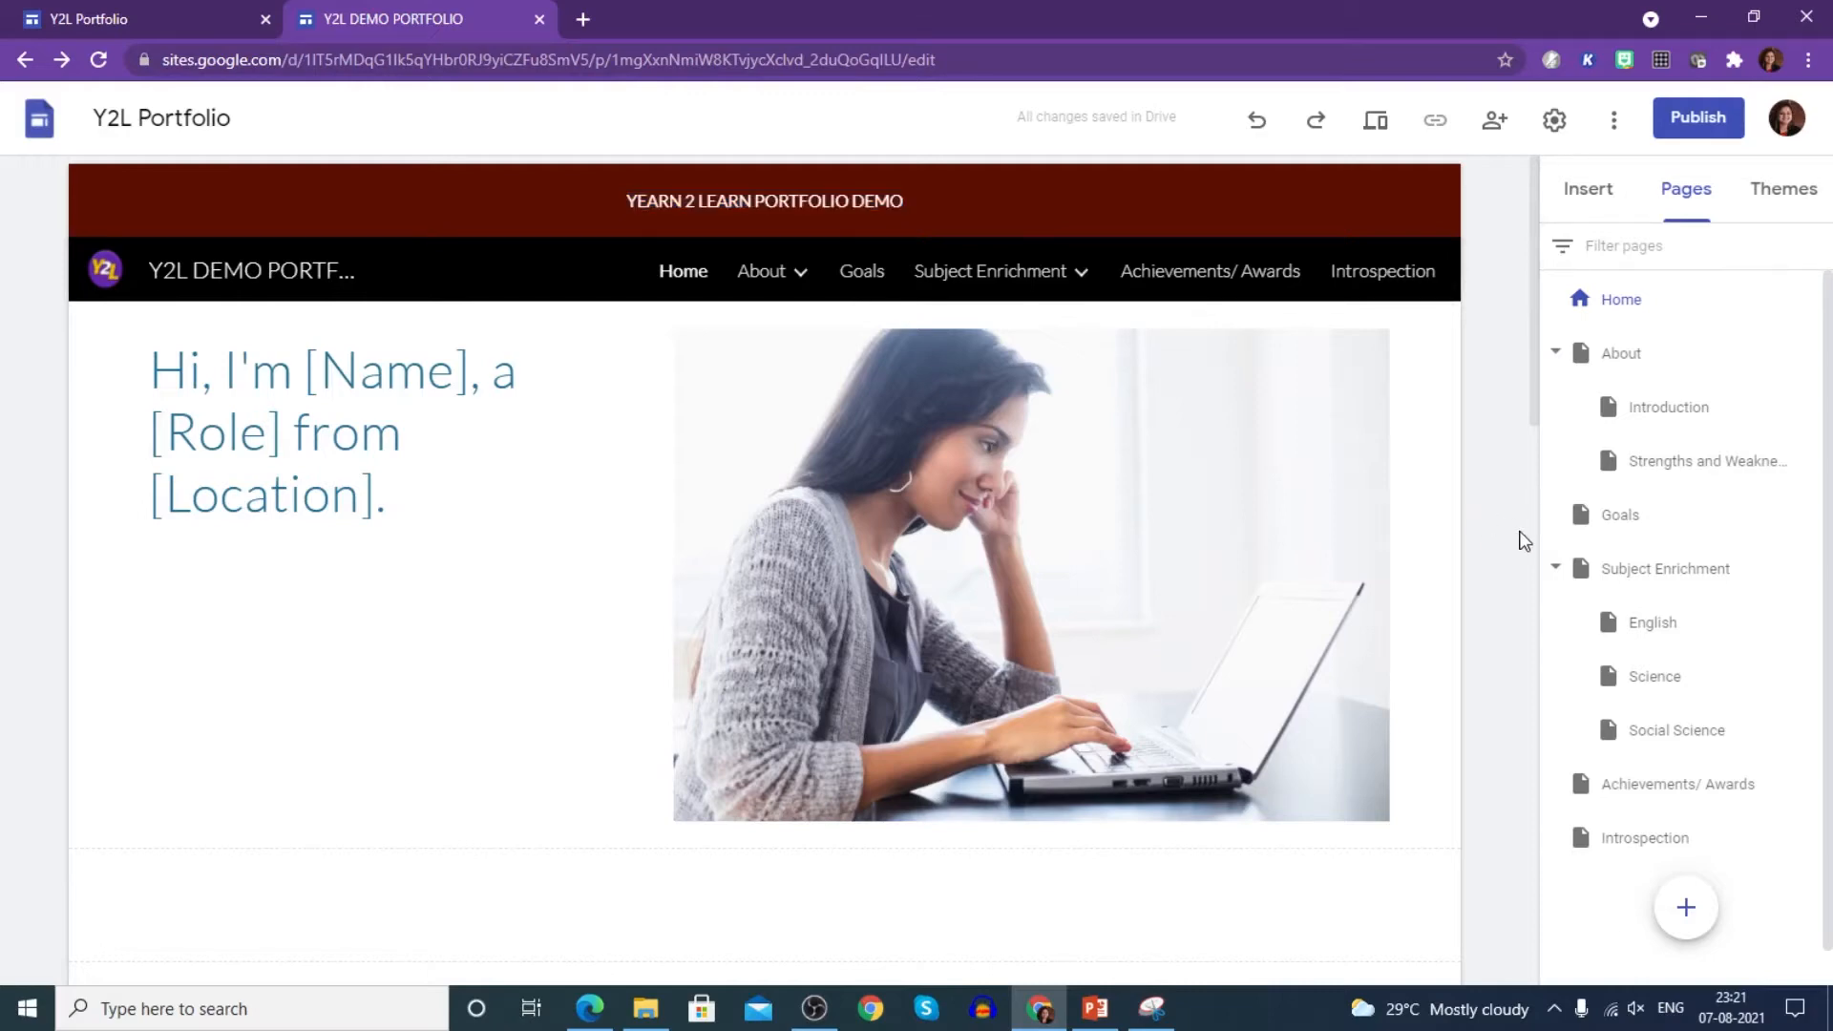
left_click(237, 422)
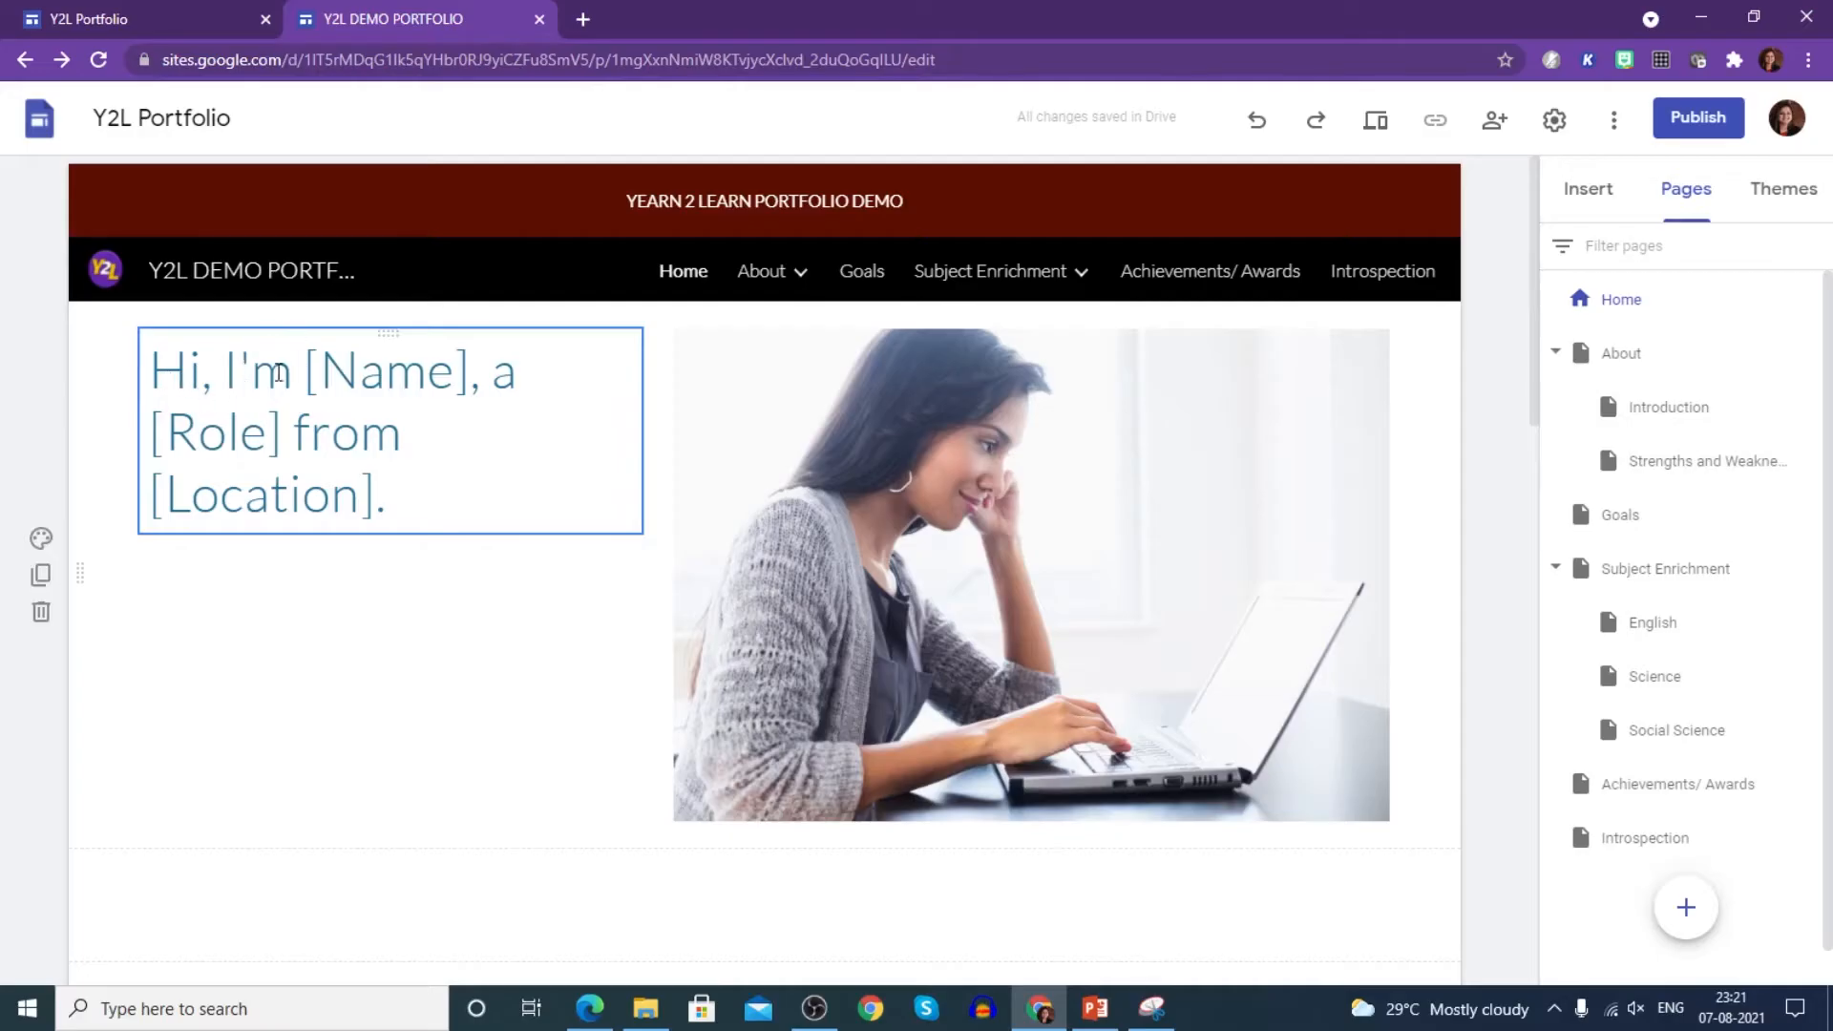
left_click_drag(301, 358, 445, 370)
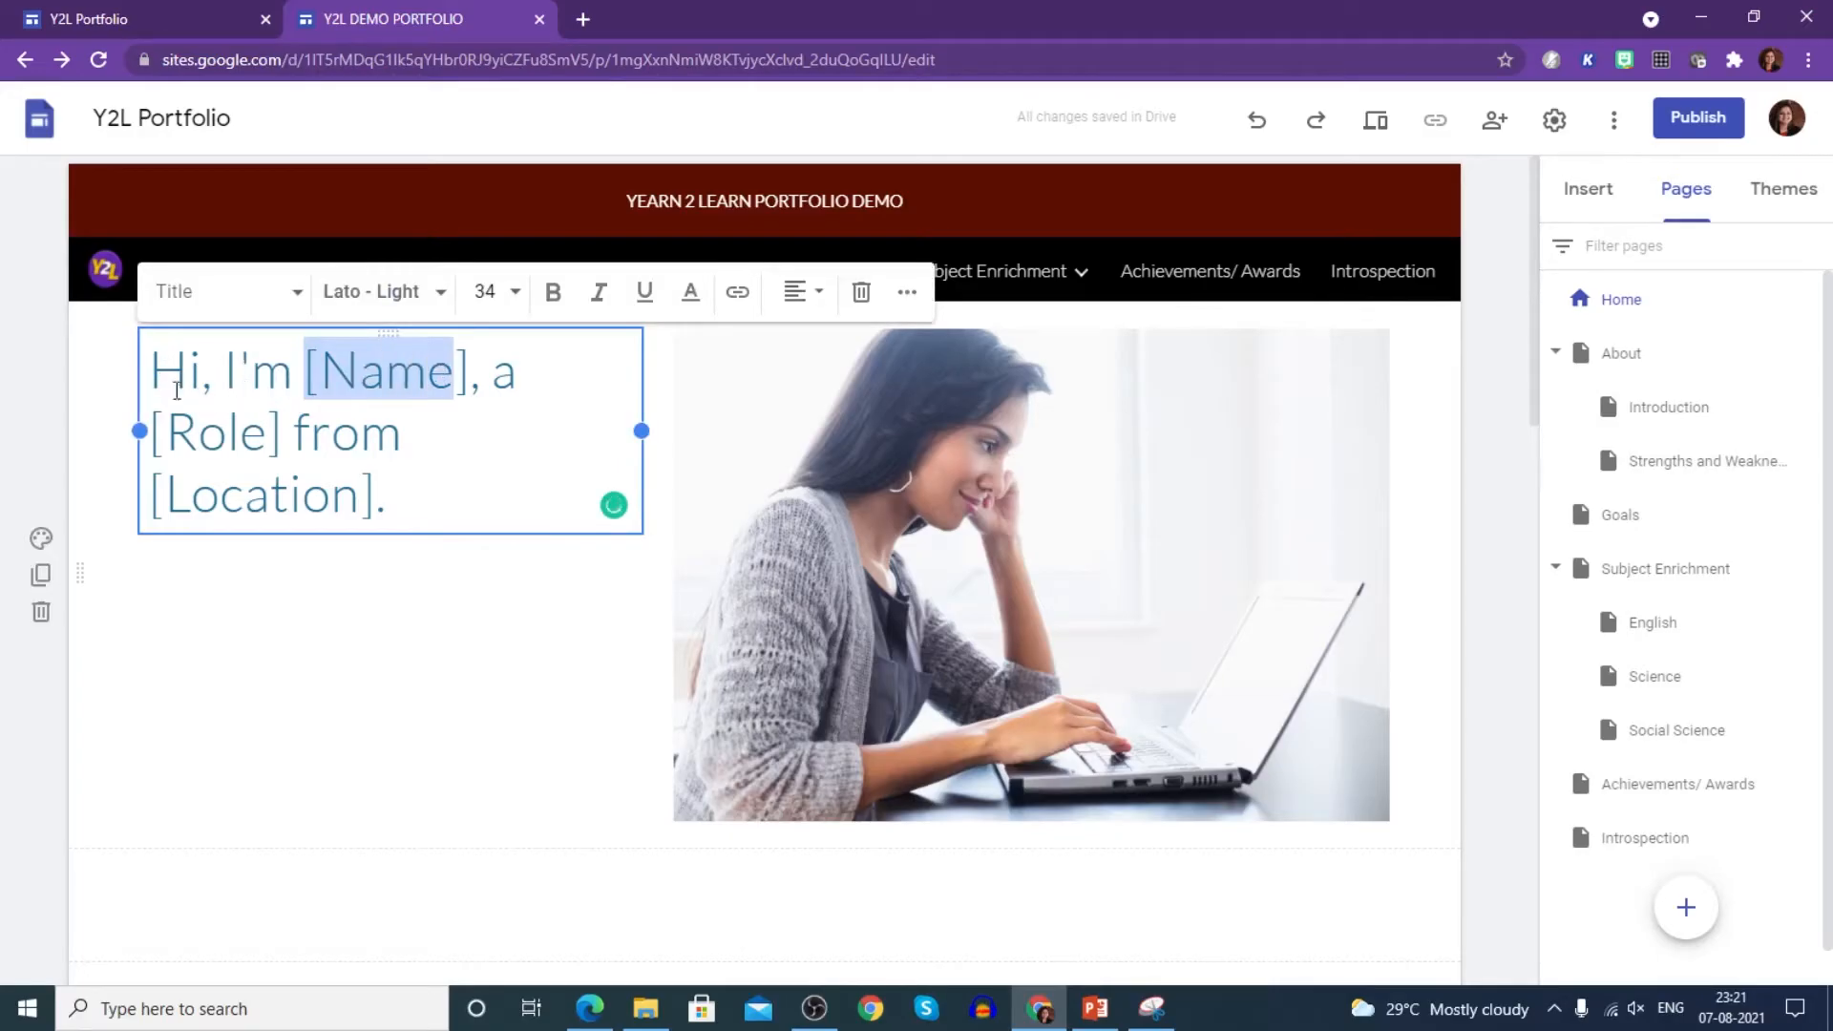
left_click_drag(153, 359, 430, 509)
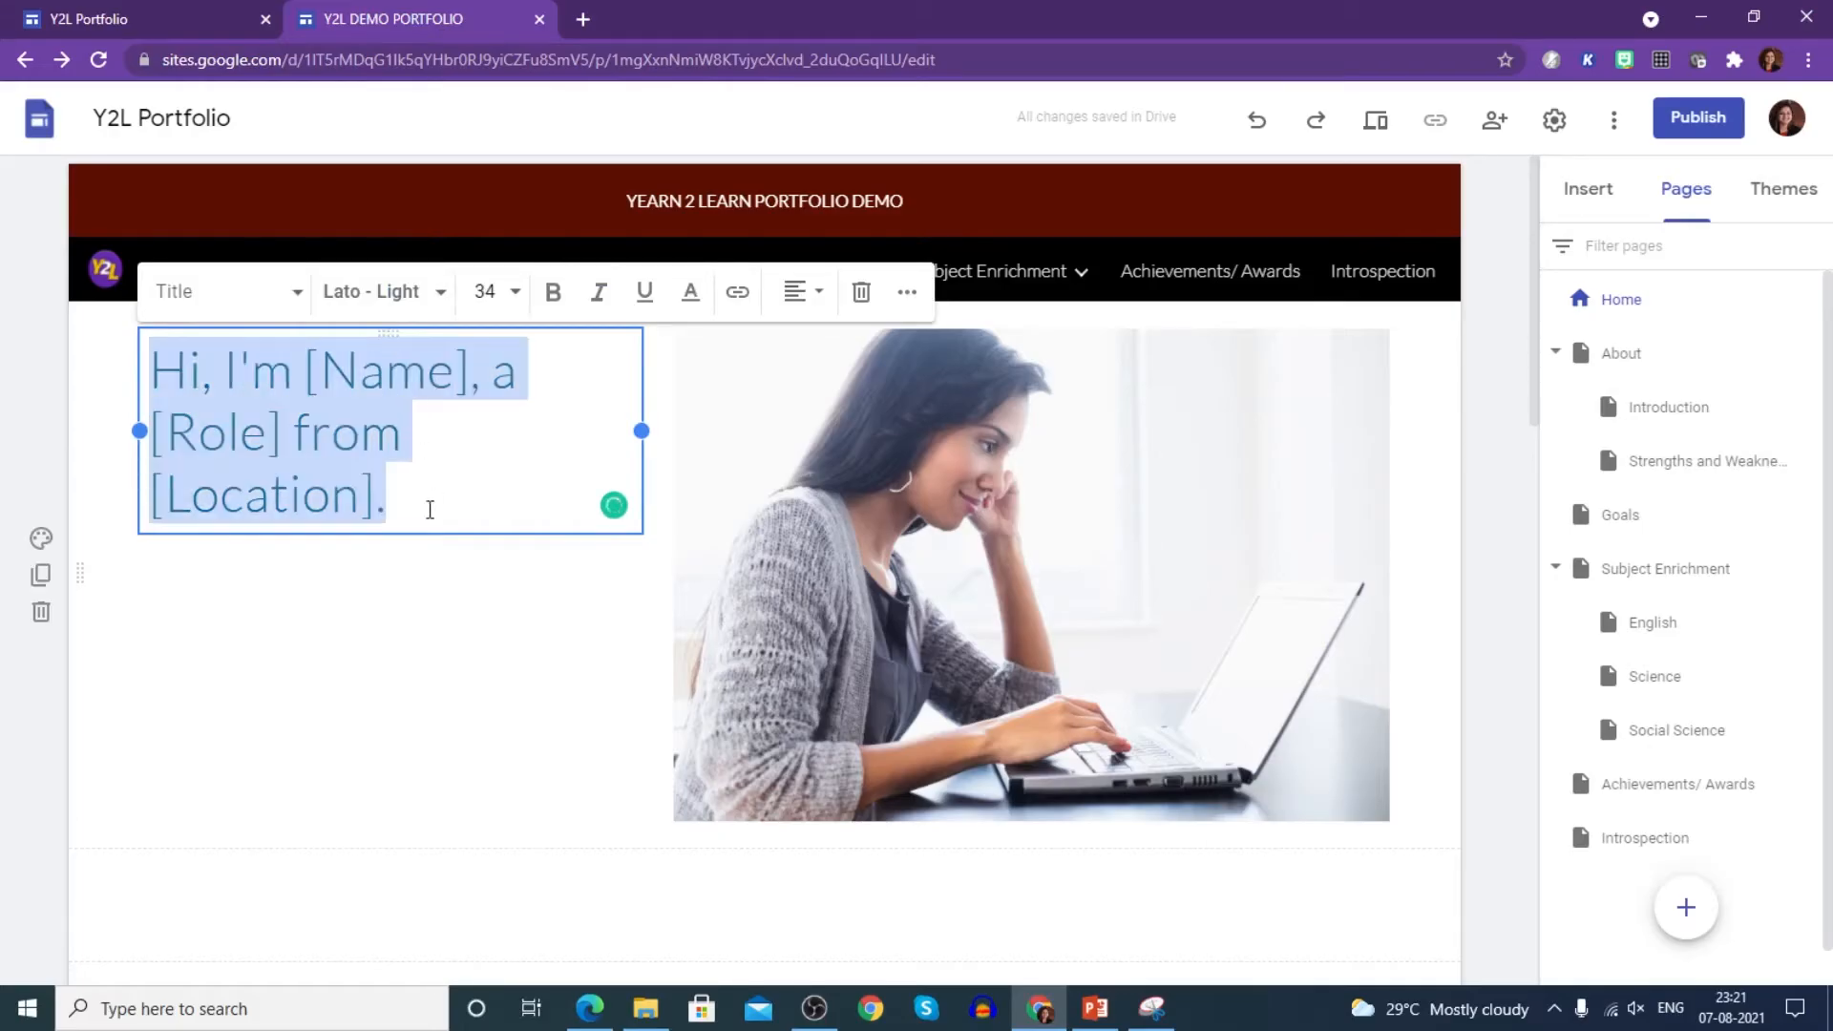
type("gREE")
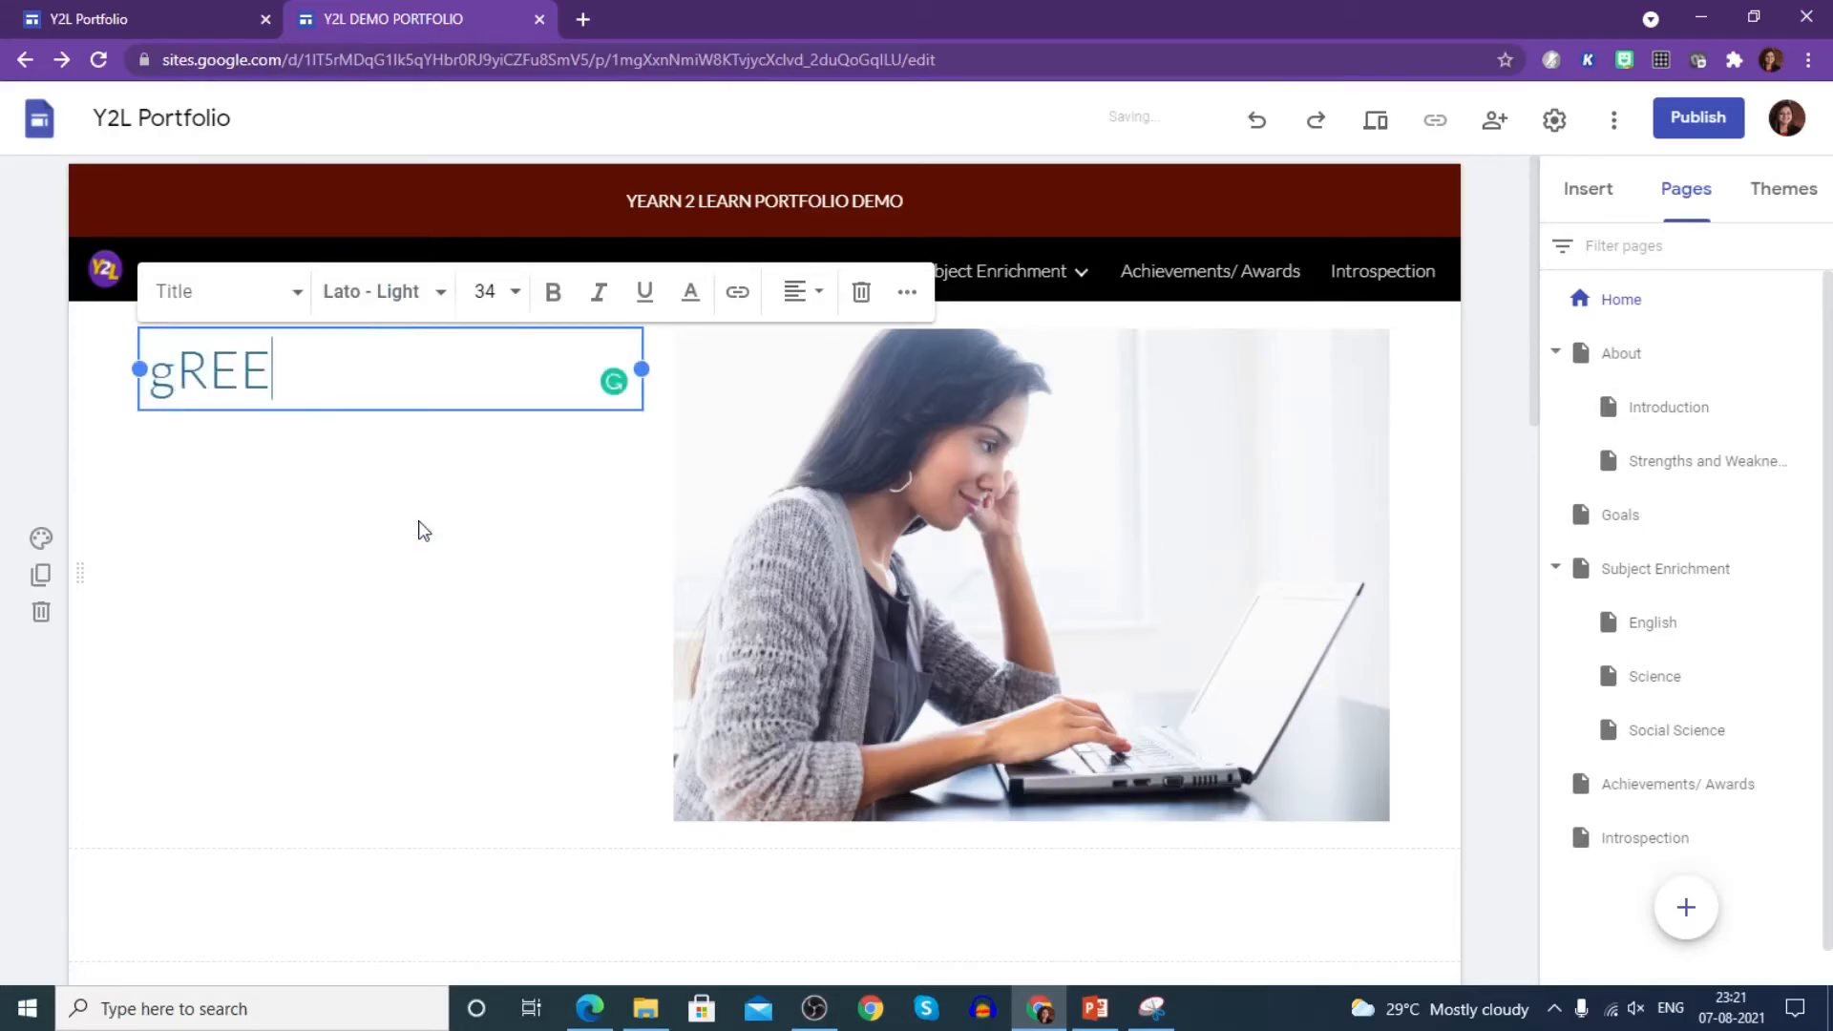
type("TINGS!")
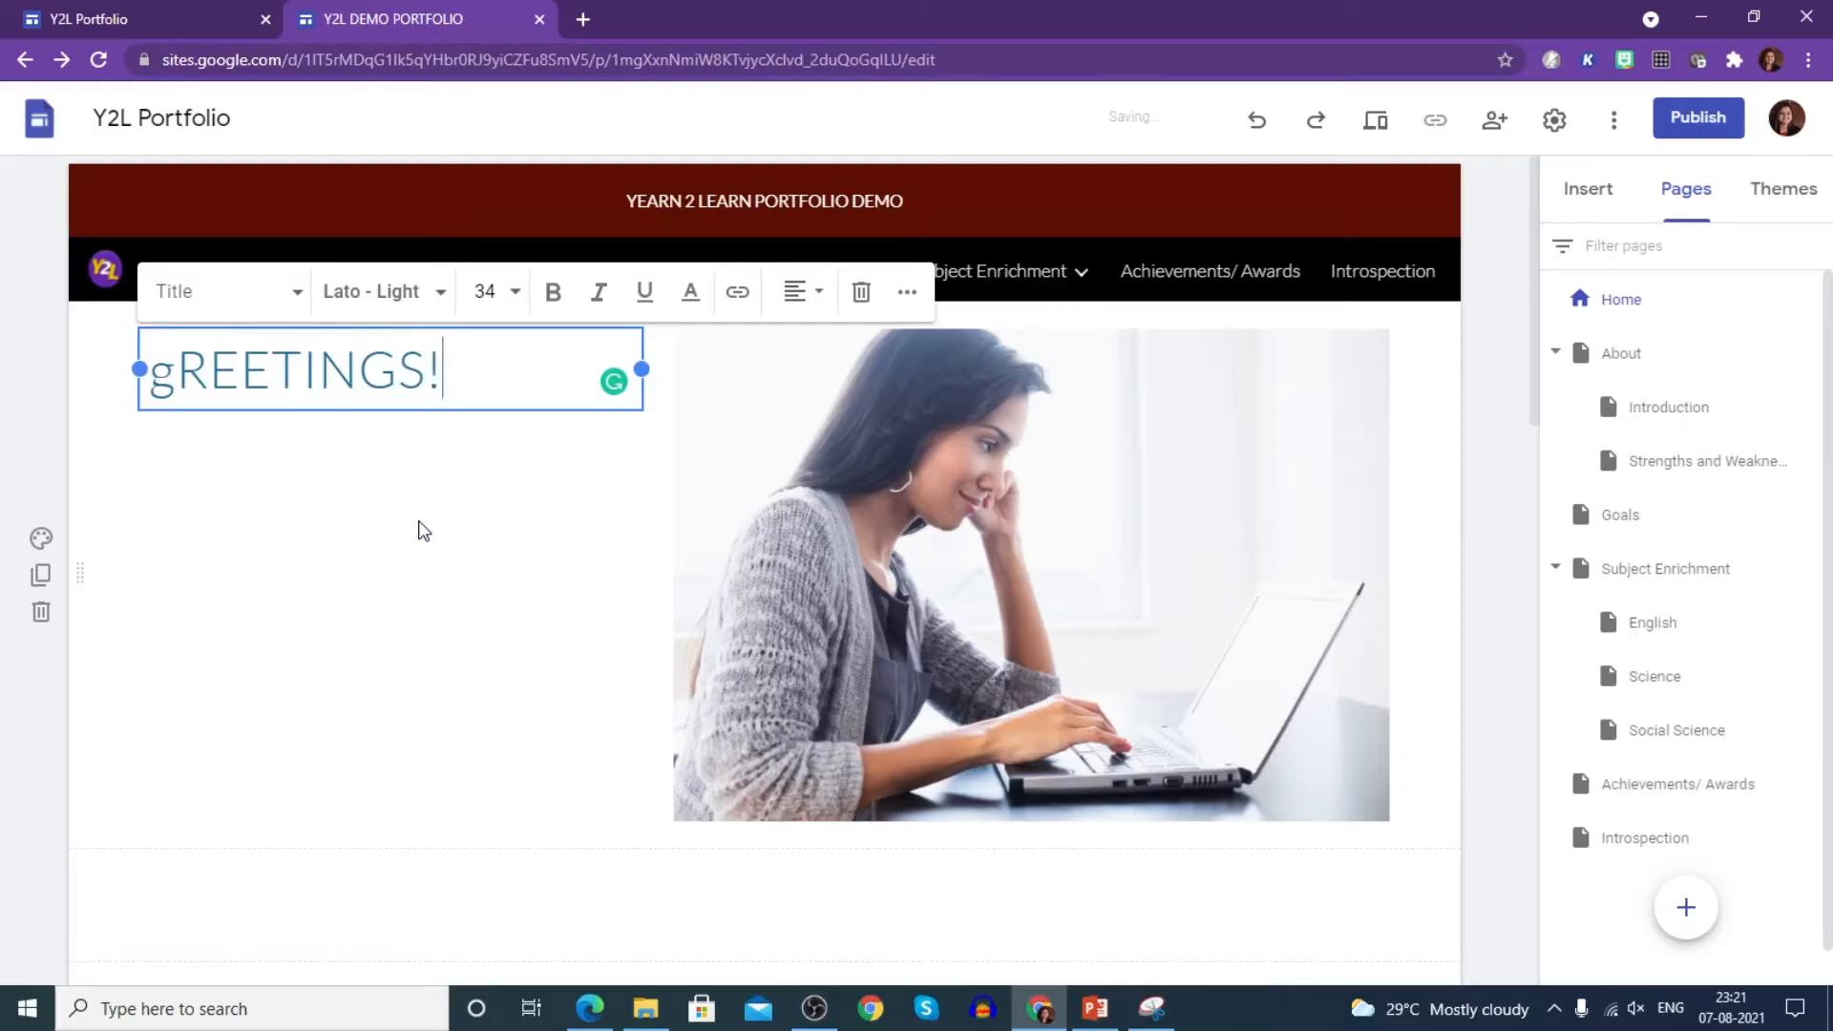
key("BackSpace")
key("BackSpace")
key("BackSpace")
key("BackSpace")
key("BackSpace")
key("BackSpace")
key("BackSpace")
key("BackSpace")
key("BackSpace")
key("BackSpace")
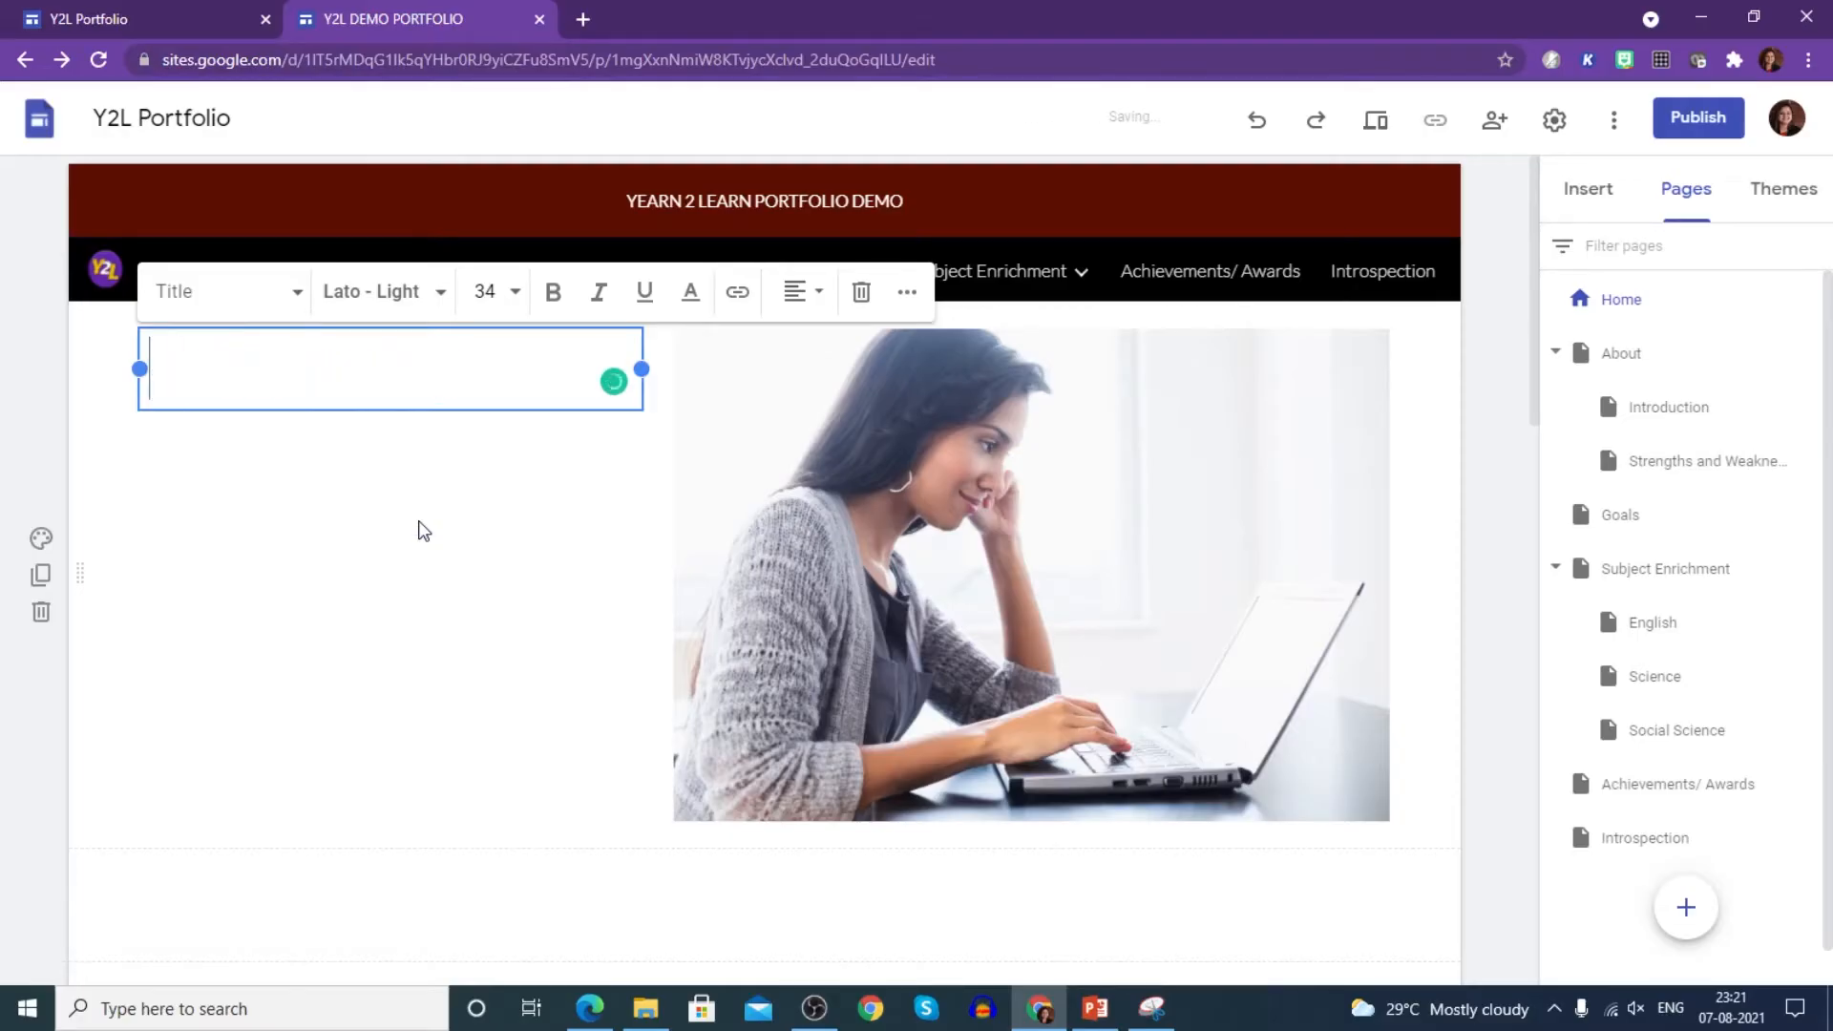
type("Greetings! ")
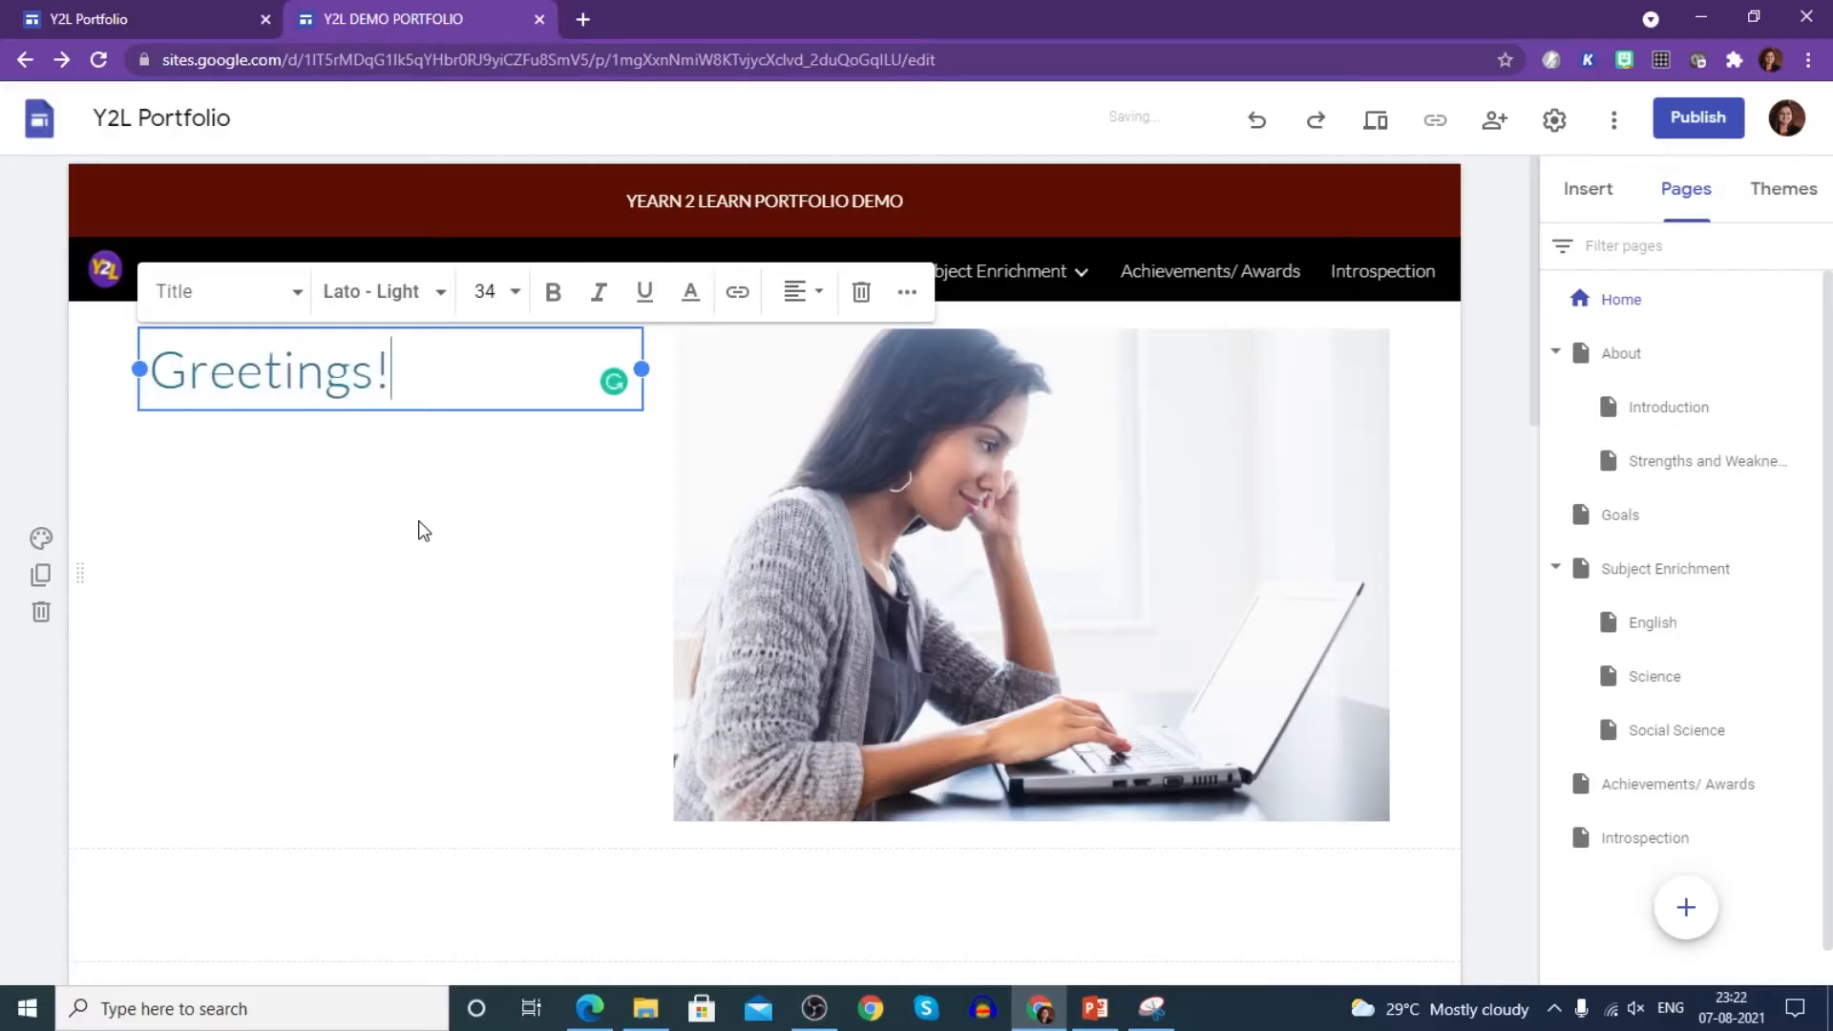
type("I am ")
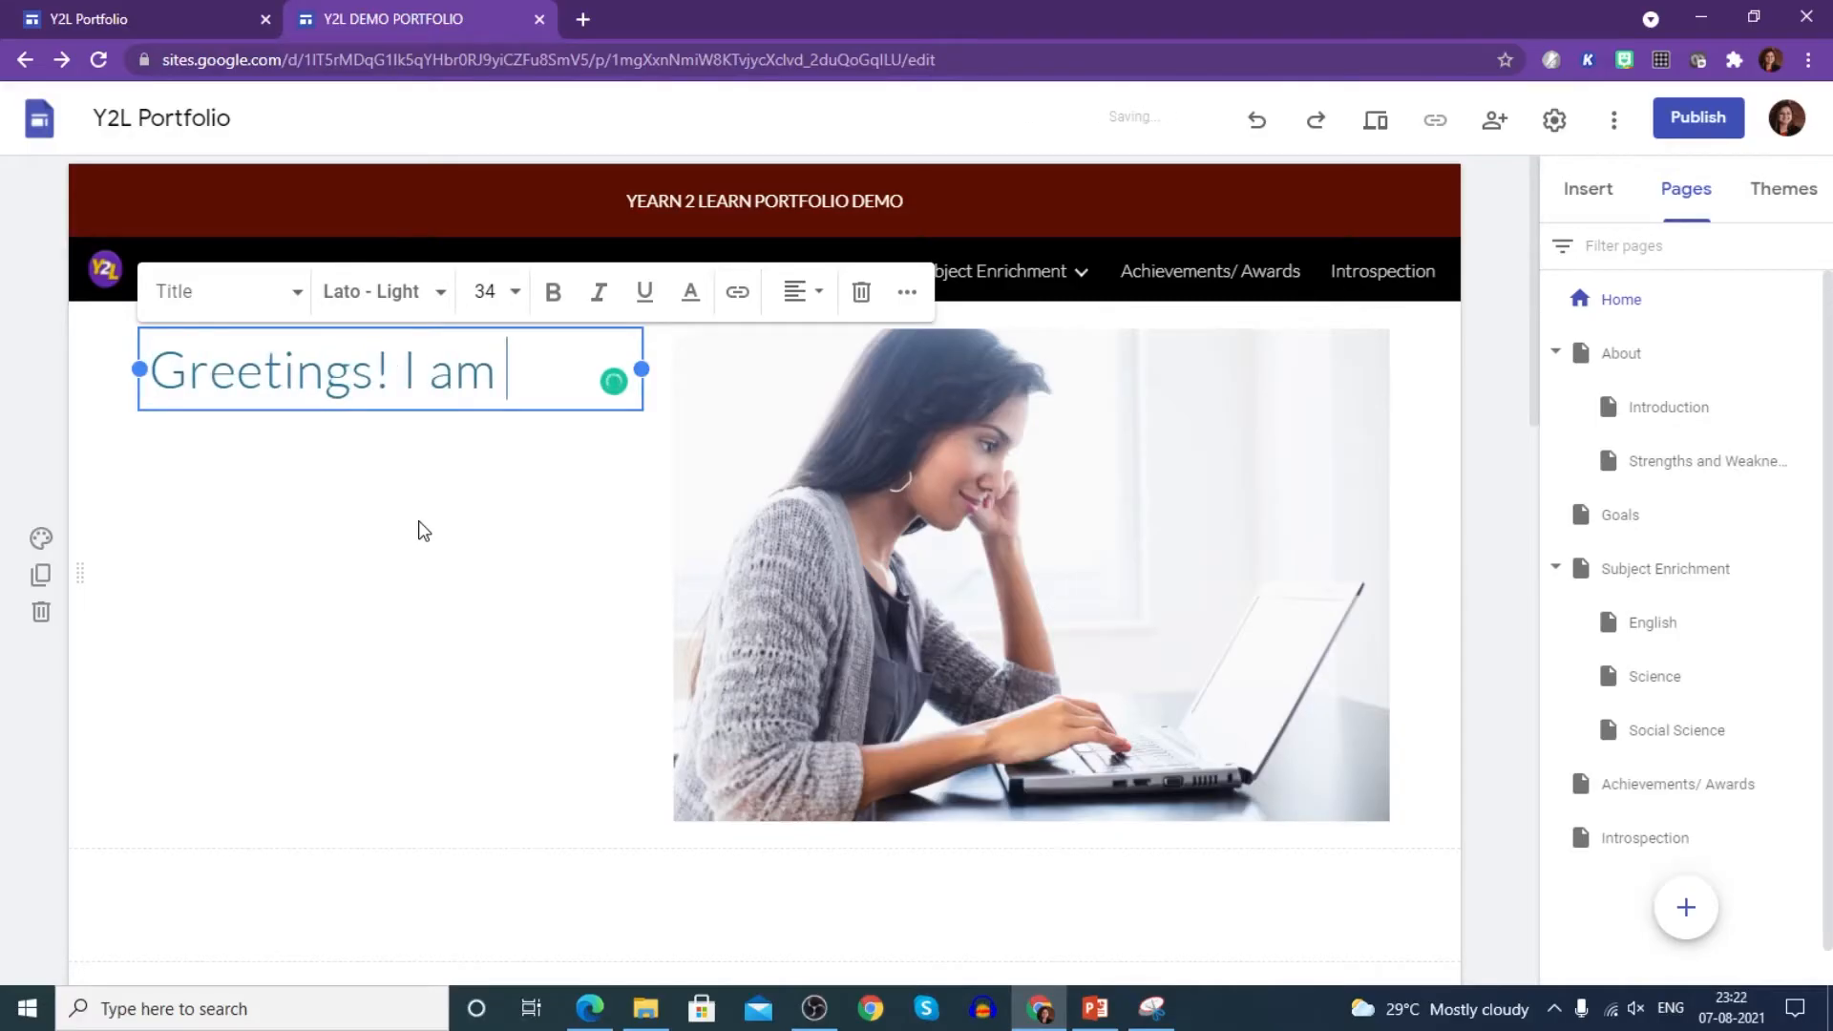
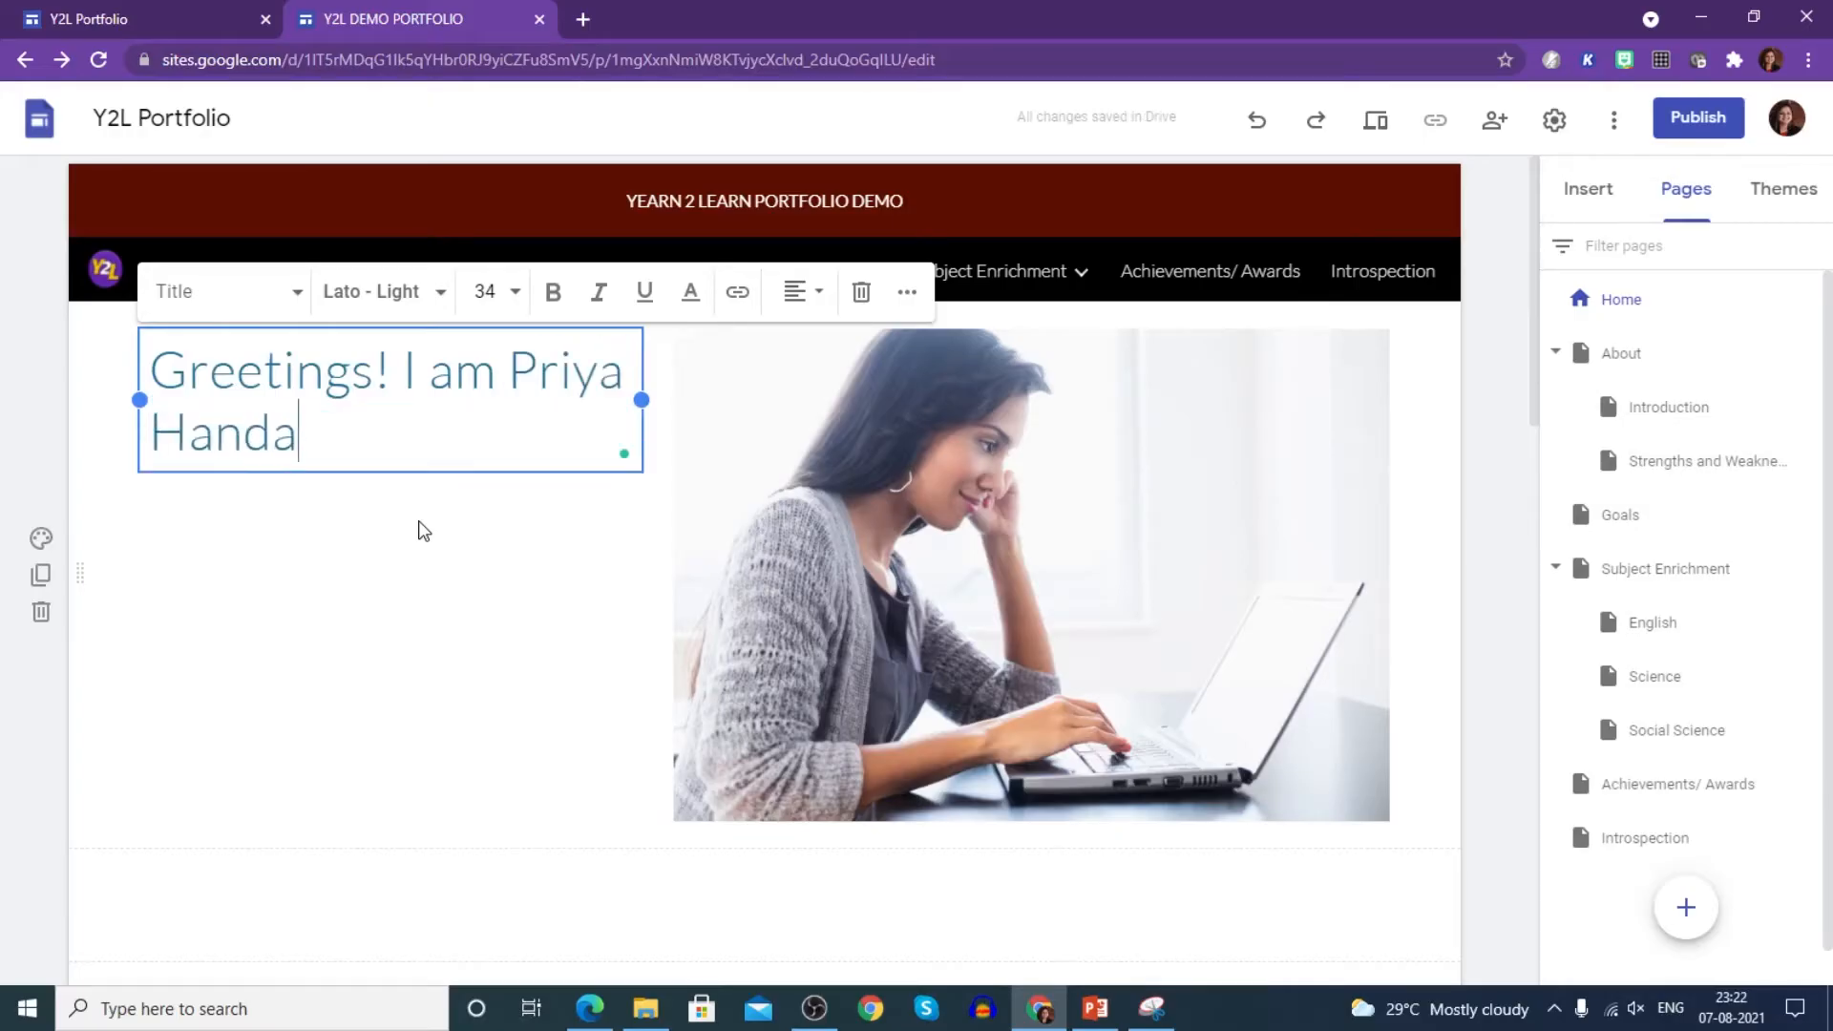
type(" o")
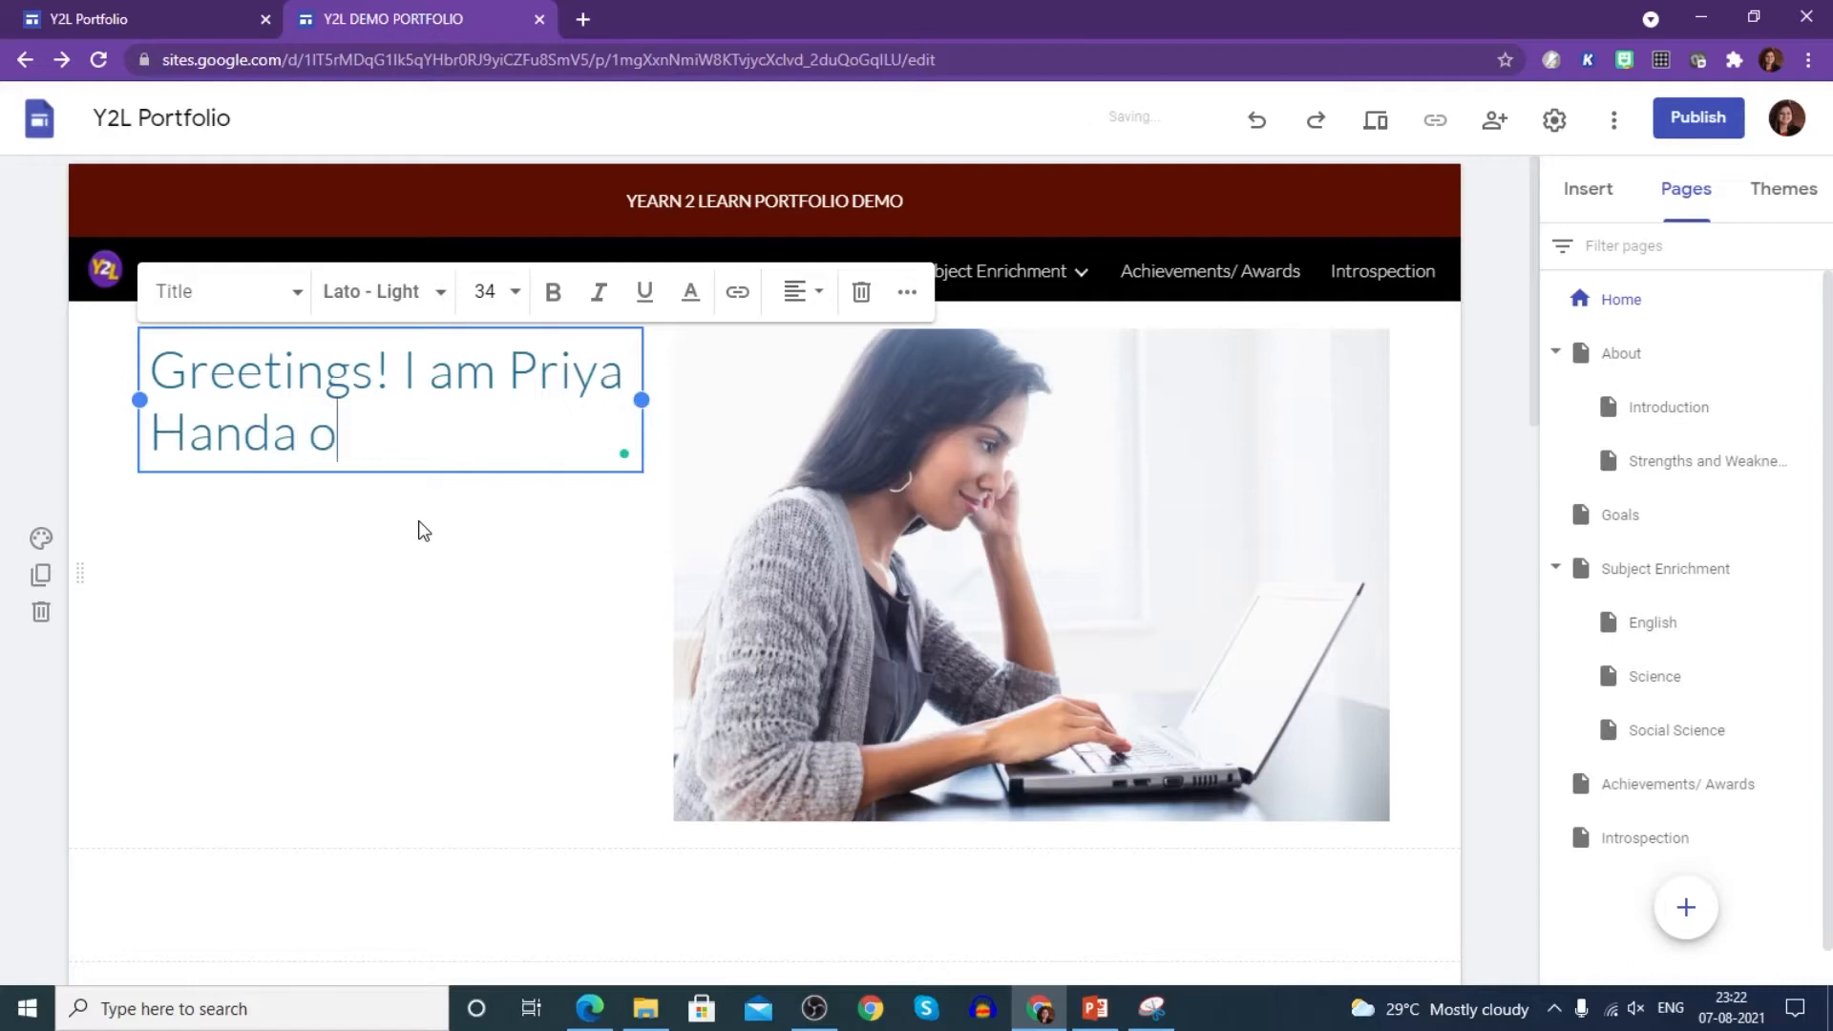
type("f Gr")
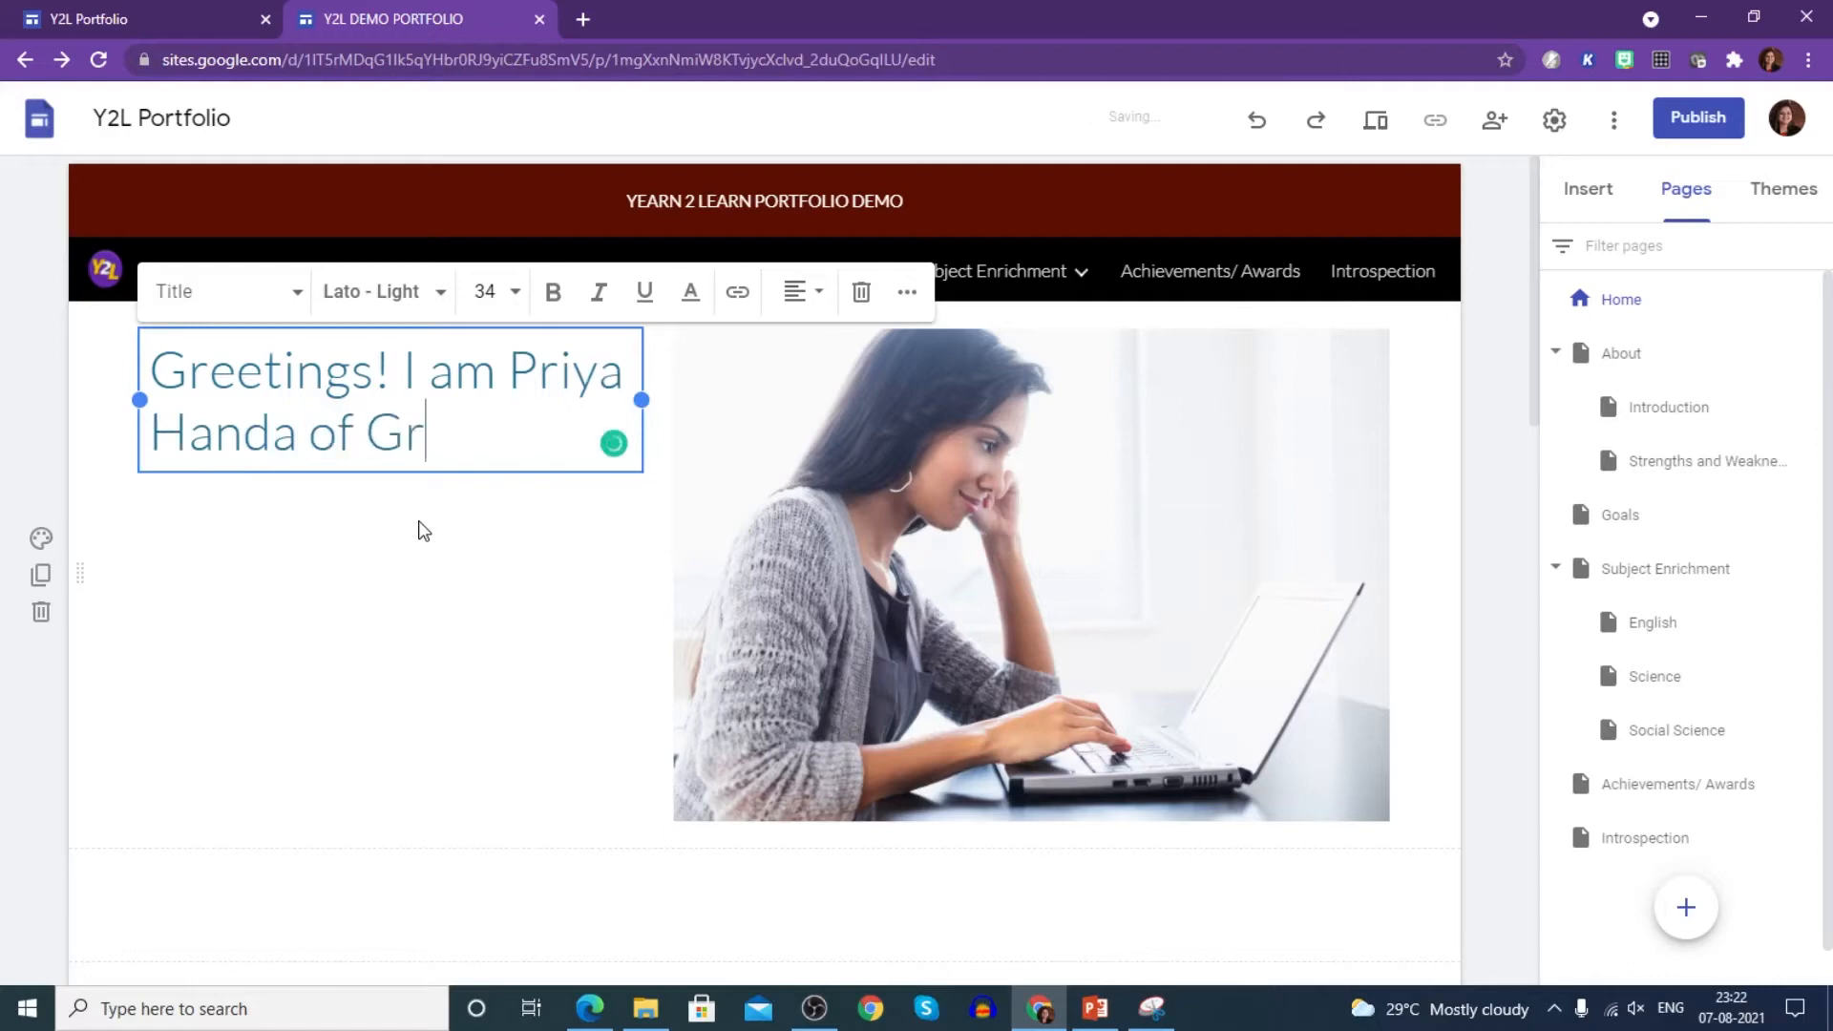
type("ade IX ")
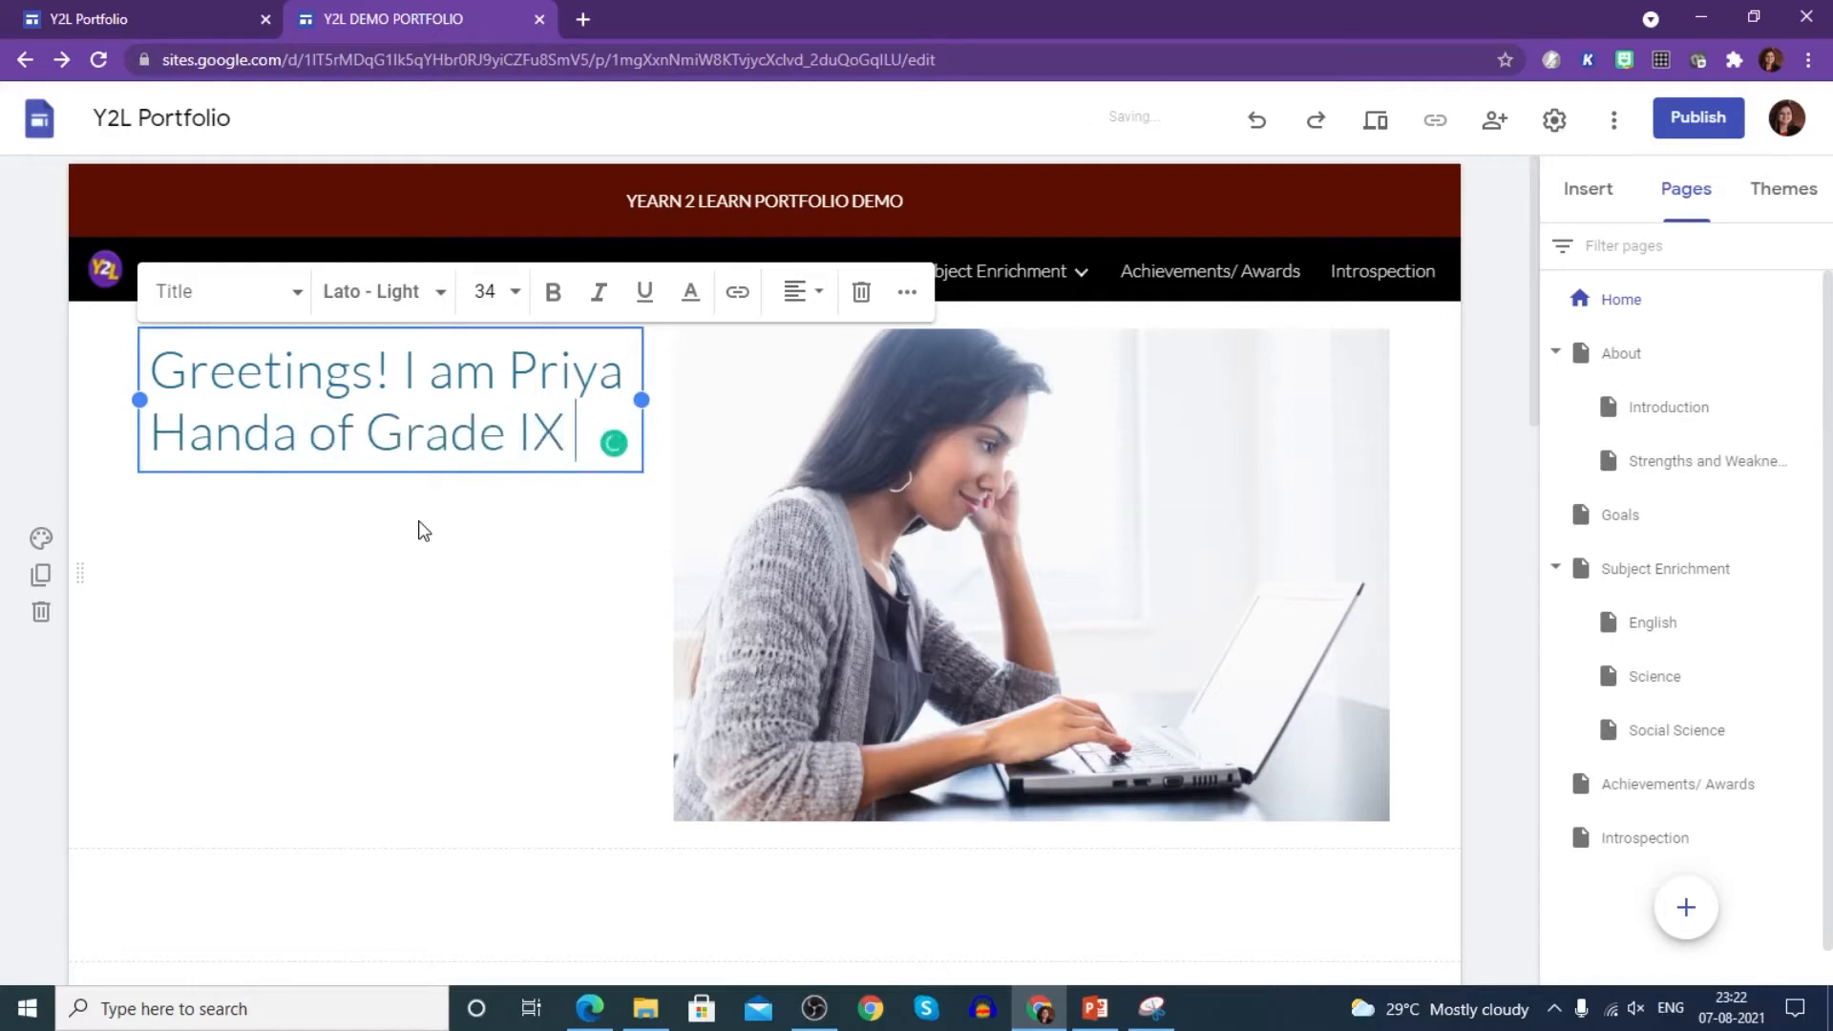
type("B, XYZ")
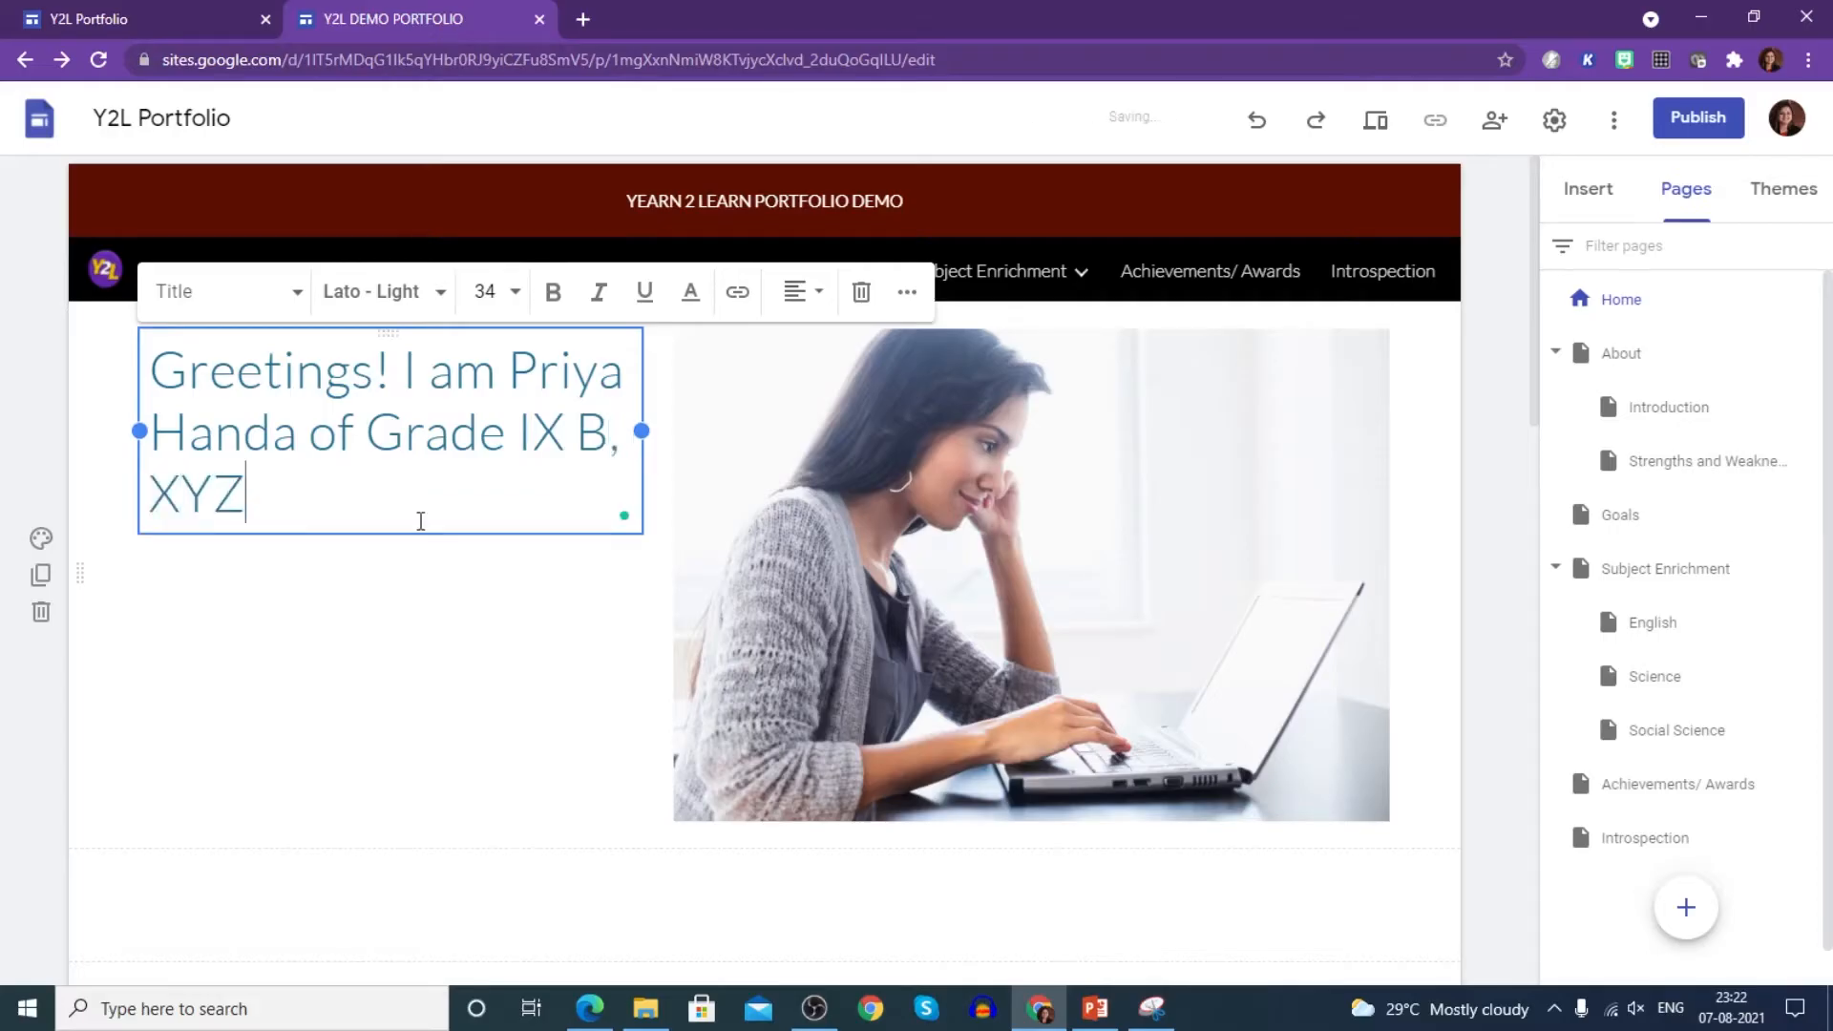
type(" School.")
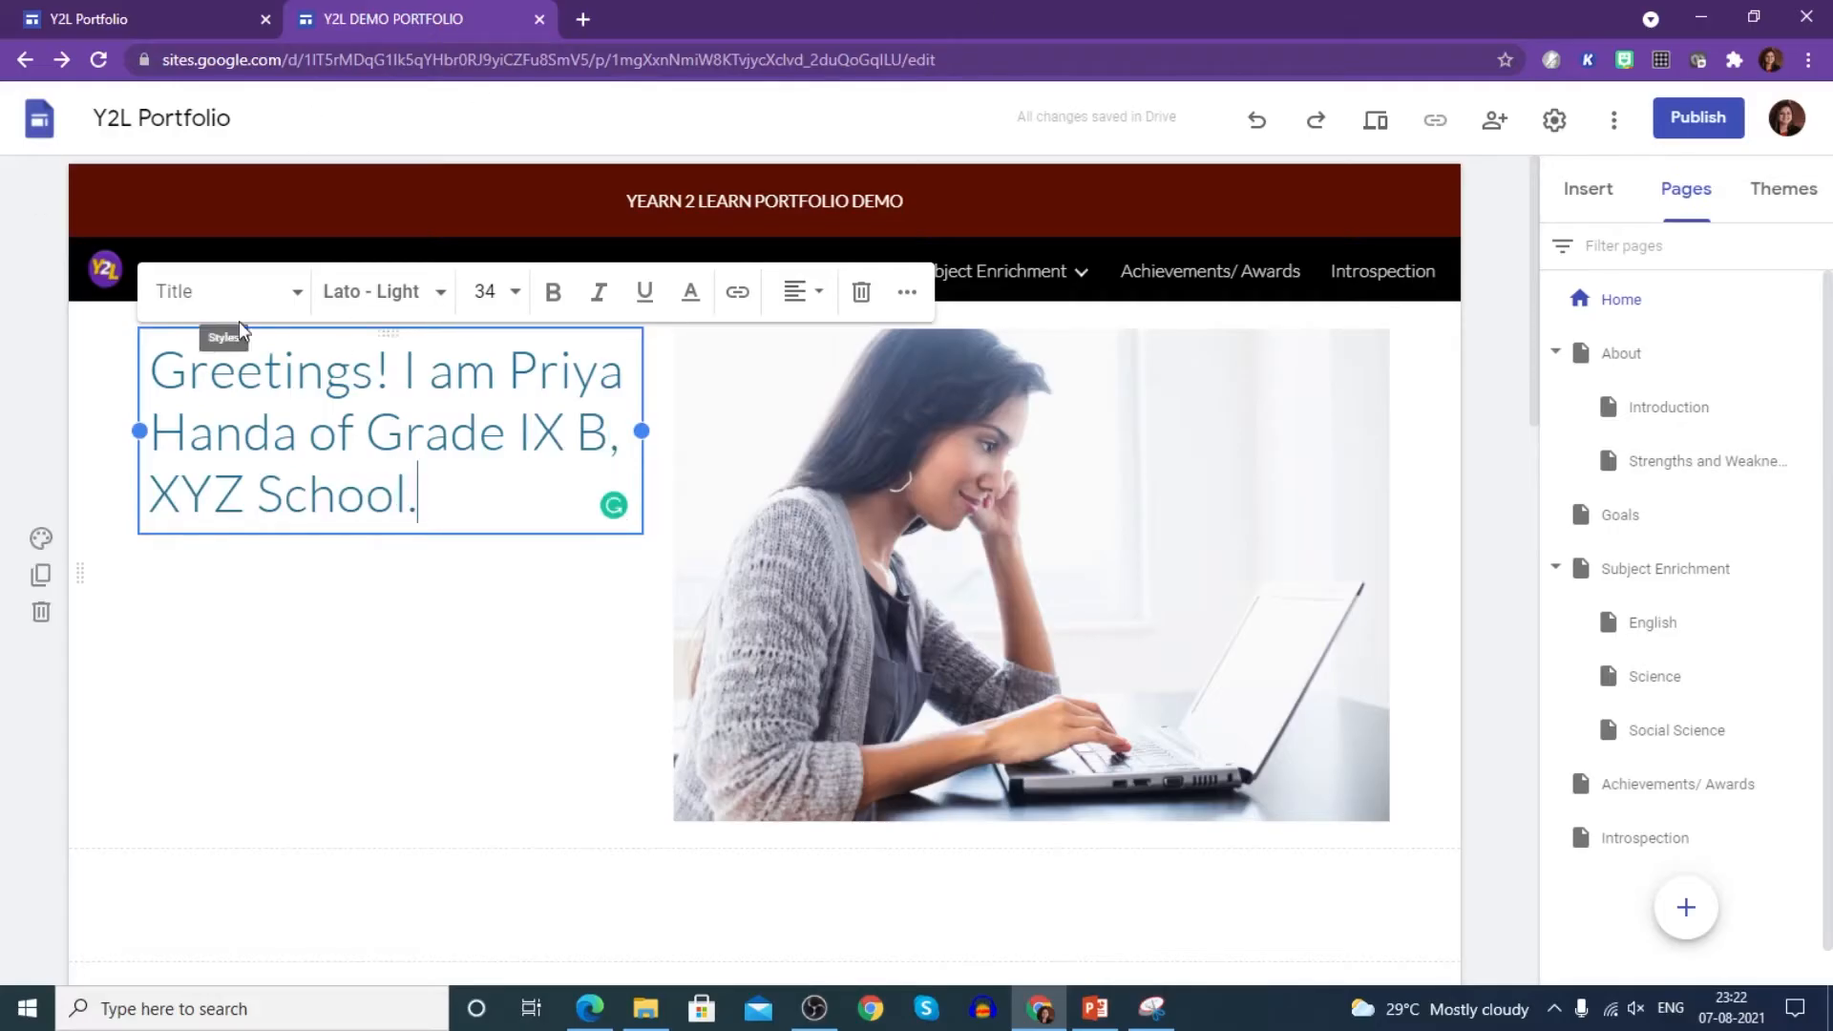
left_click_drag(162, 363, 435, 511)
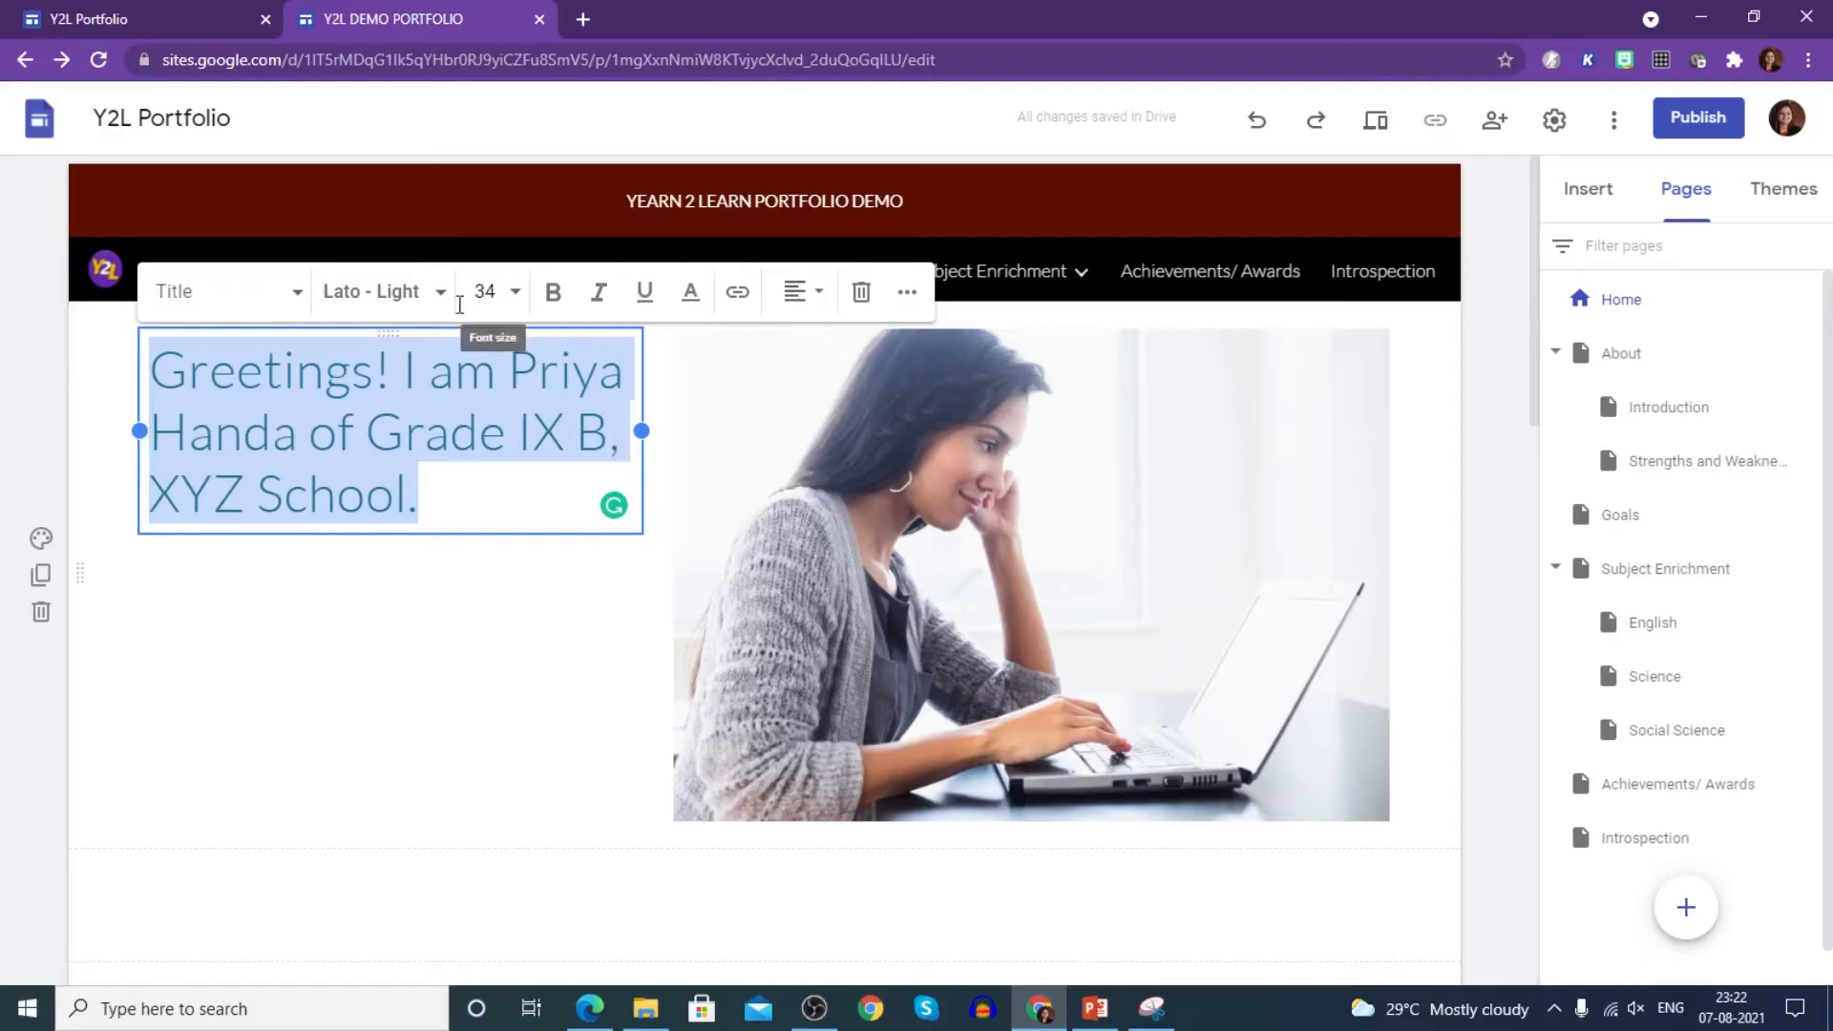
- Make the greeting bold, 30-point Georgia
left_click(516, 294)
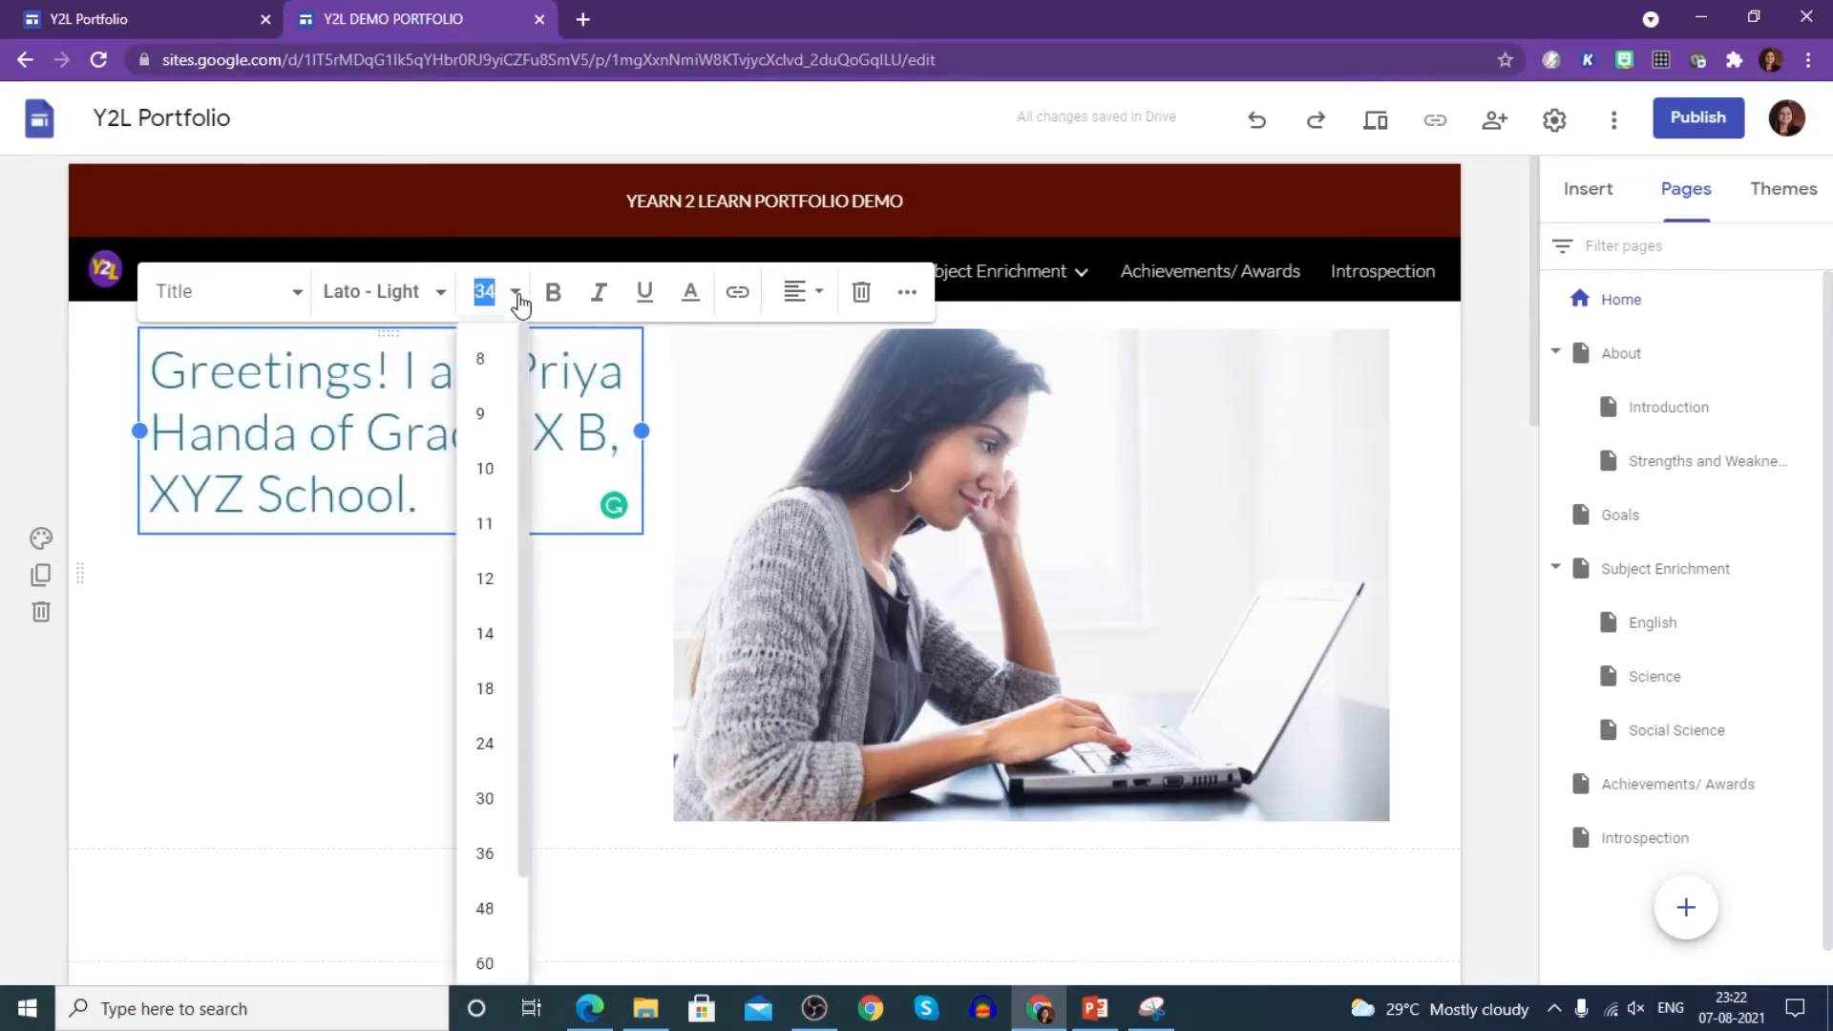
left_click(489, 802)
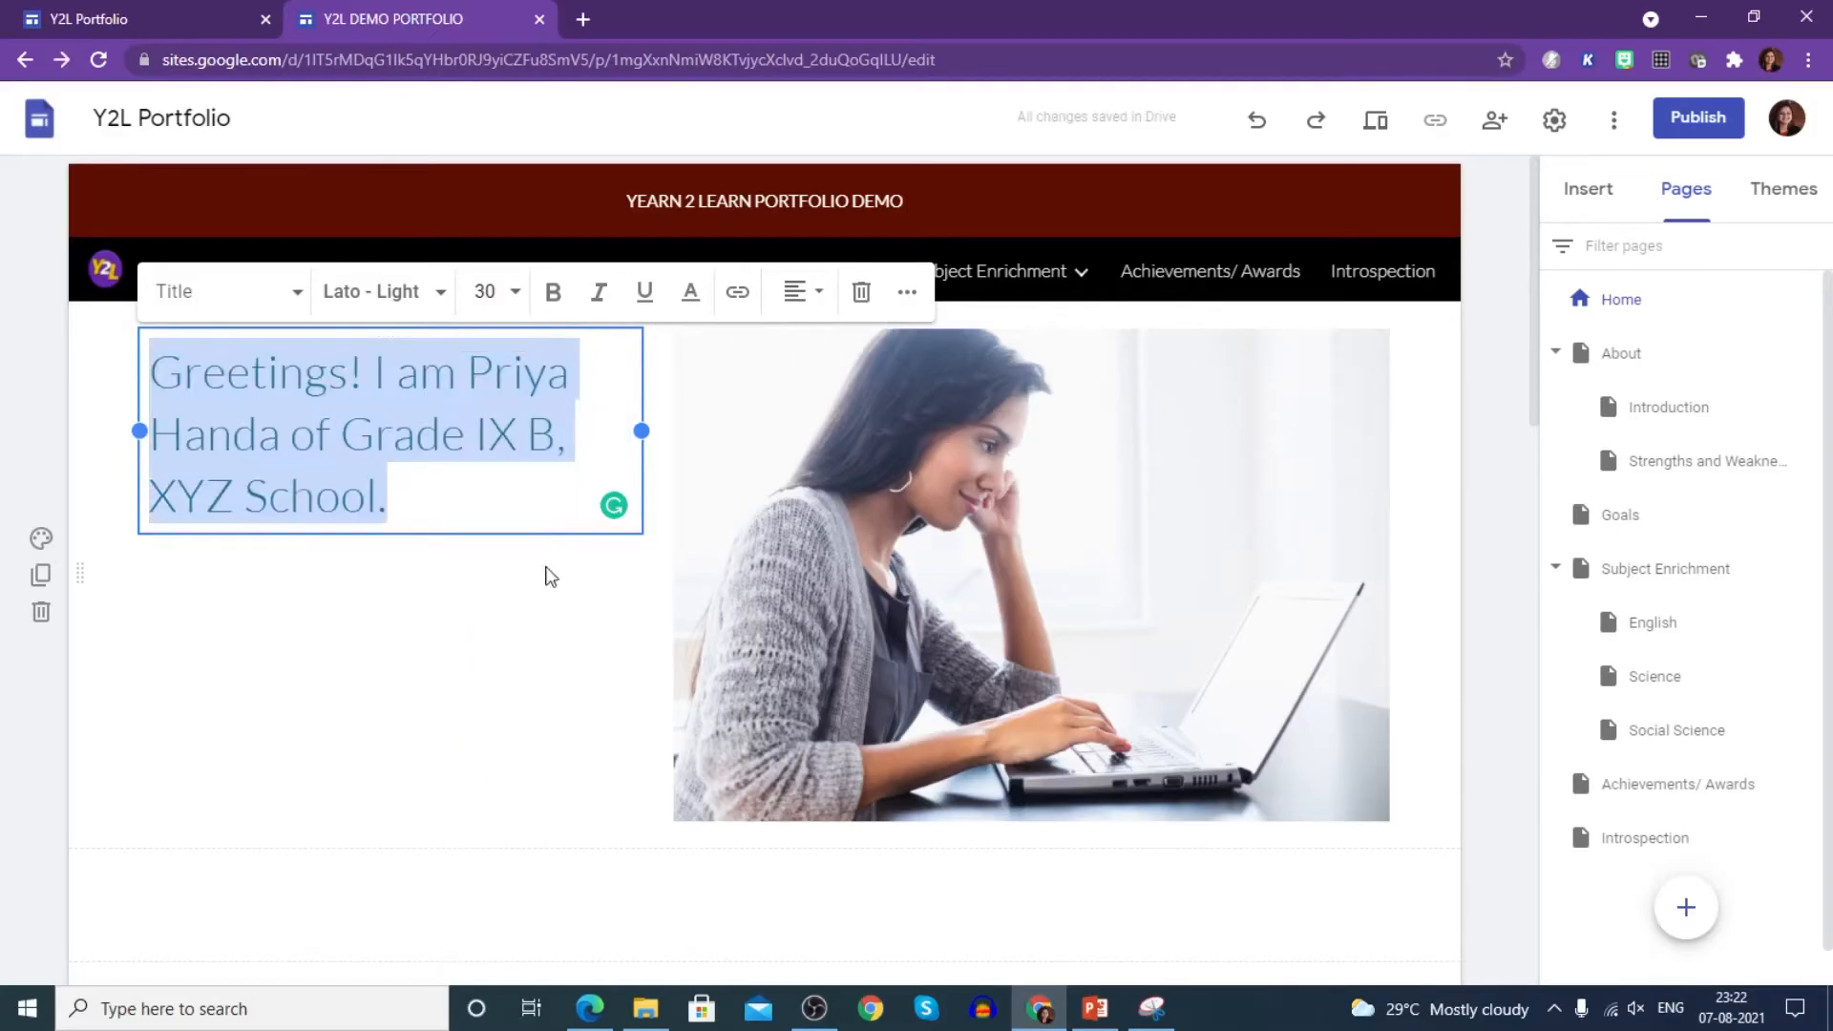
left_click(553, 292)
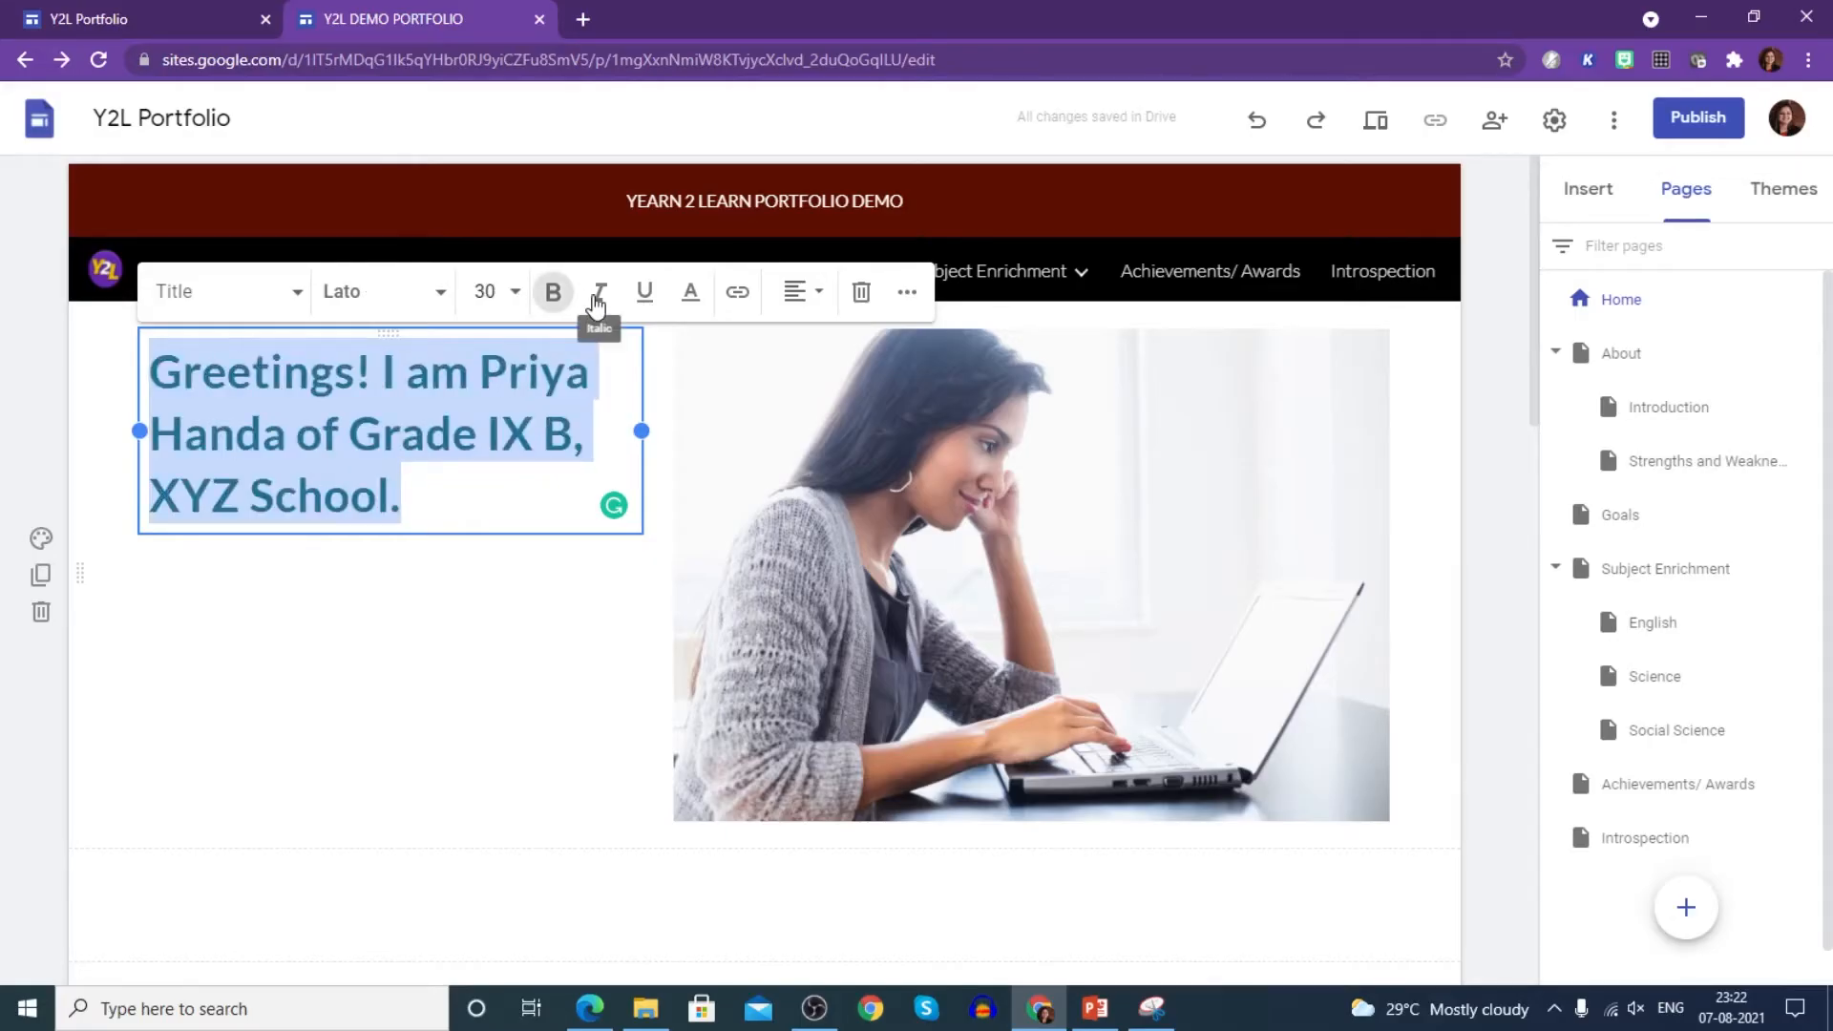
left_click(442, 303)
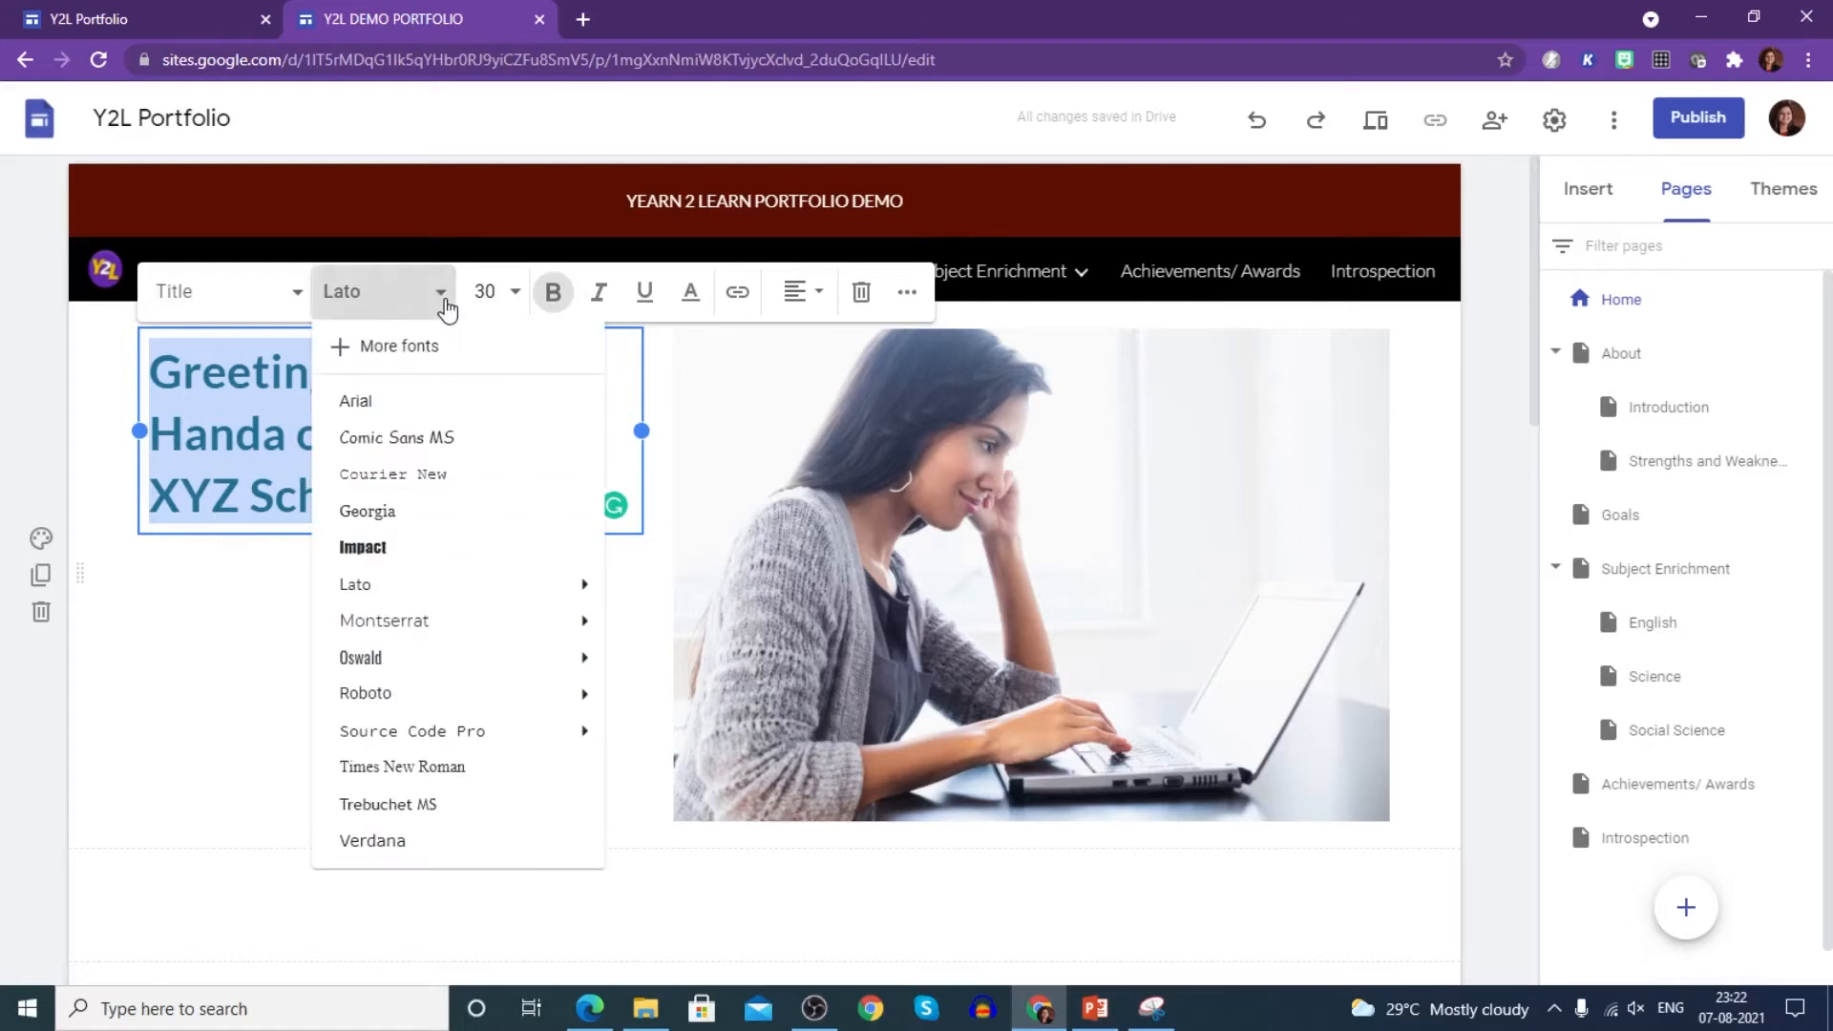
left_click(432, 513)
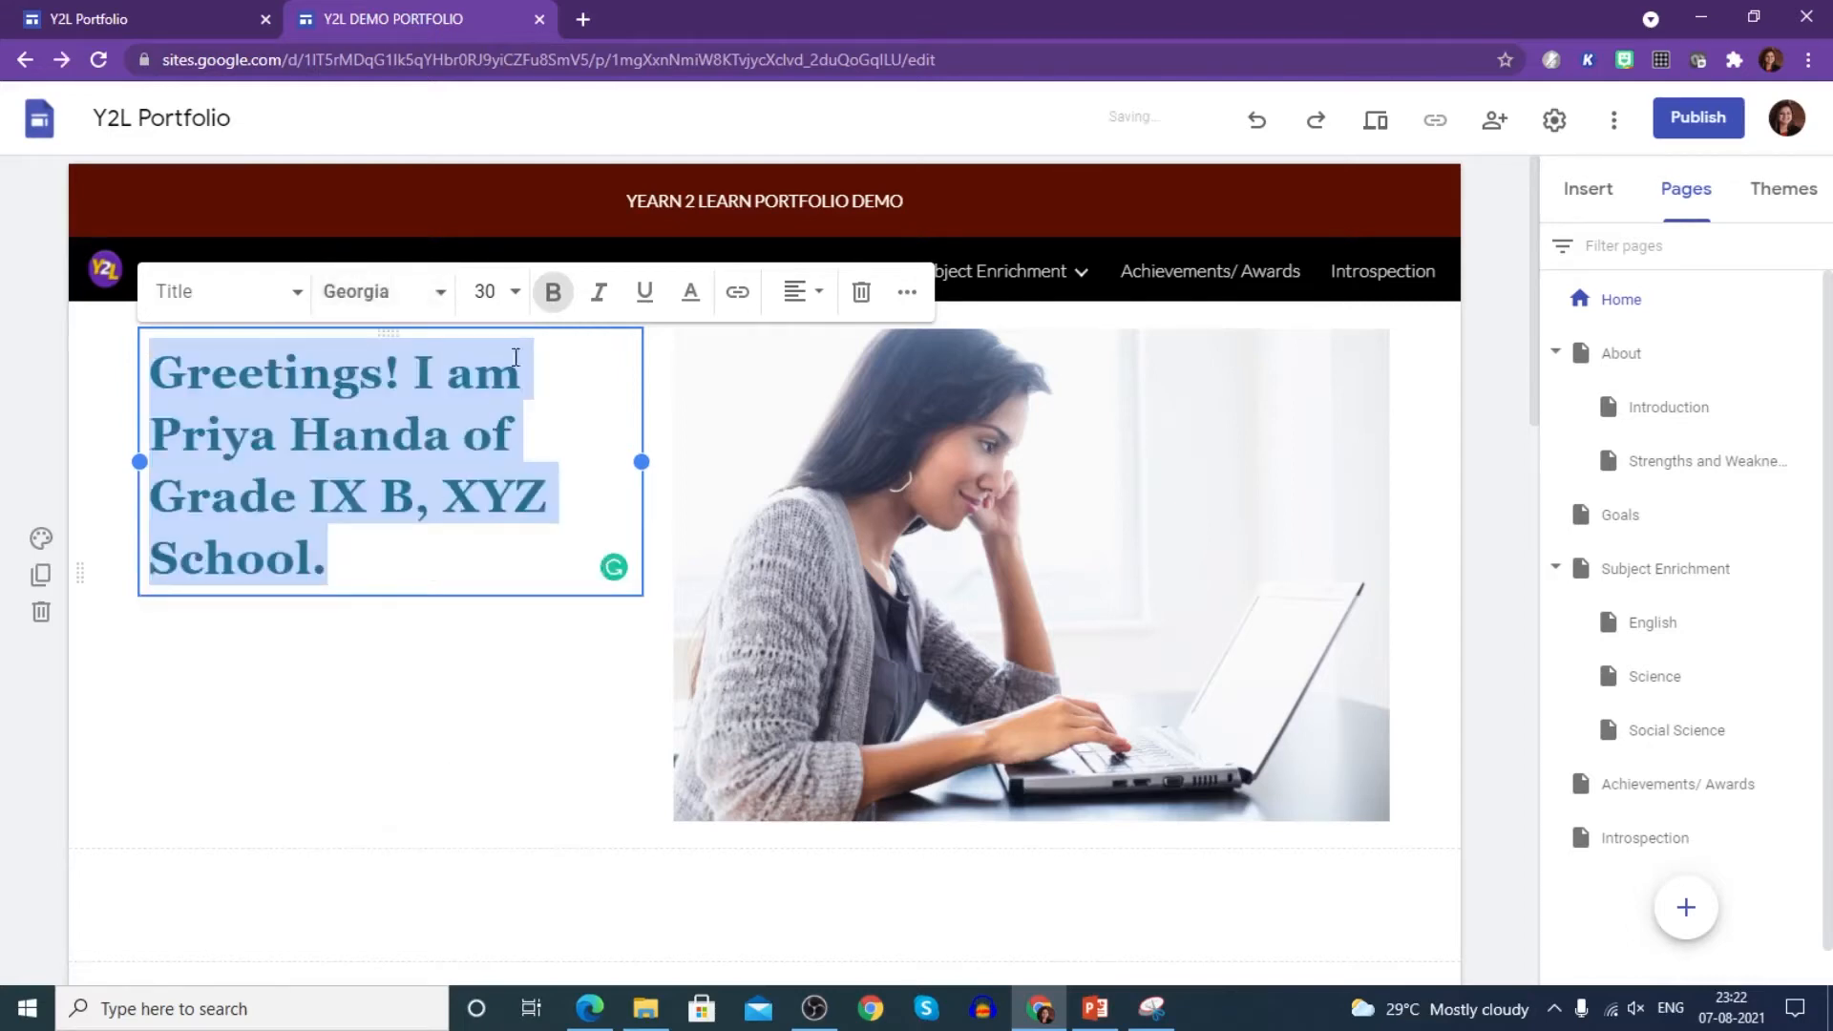
- Try dark red on the greeting, undo it, and centre the greeting in its box
left_click(689, 294)
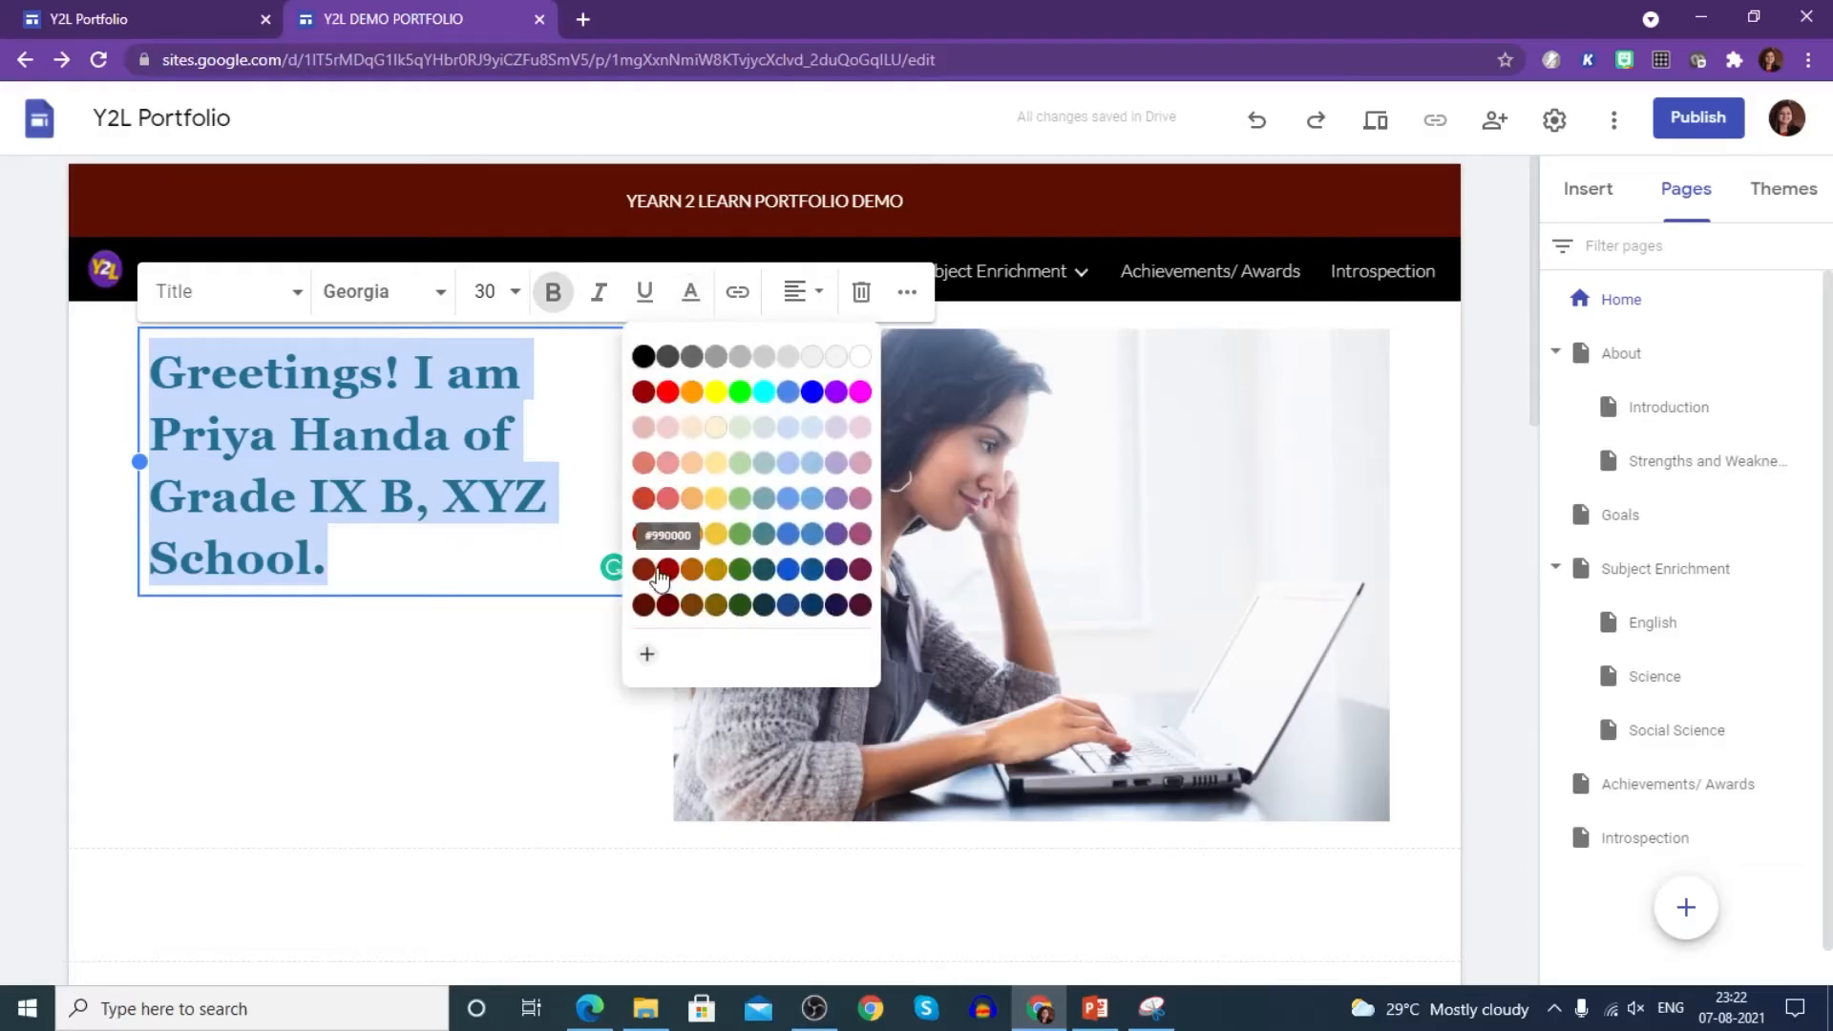
left_click(650, 577)
key("ctrl+z")
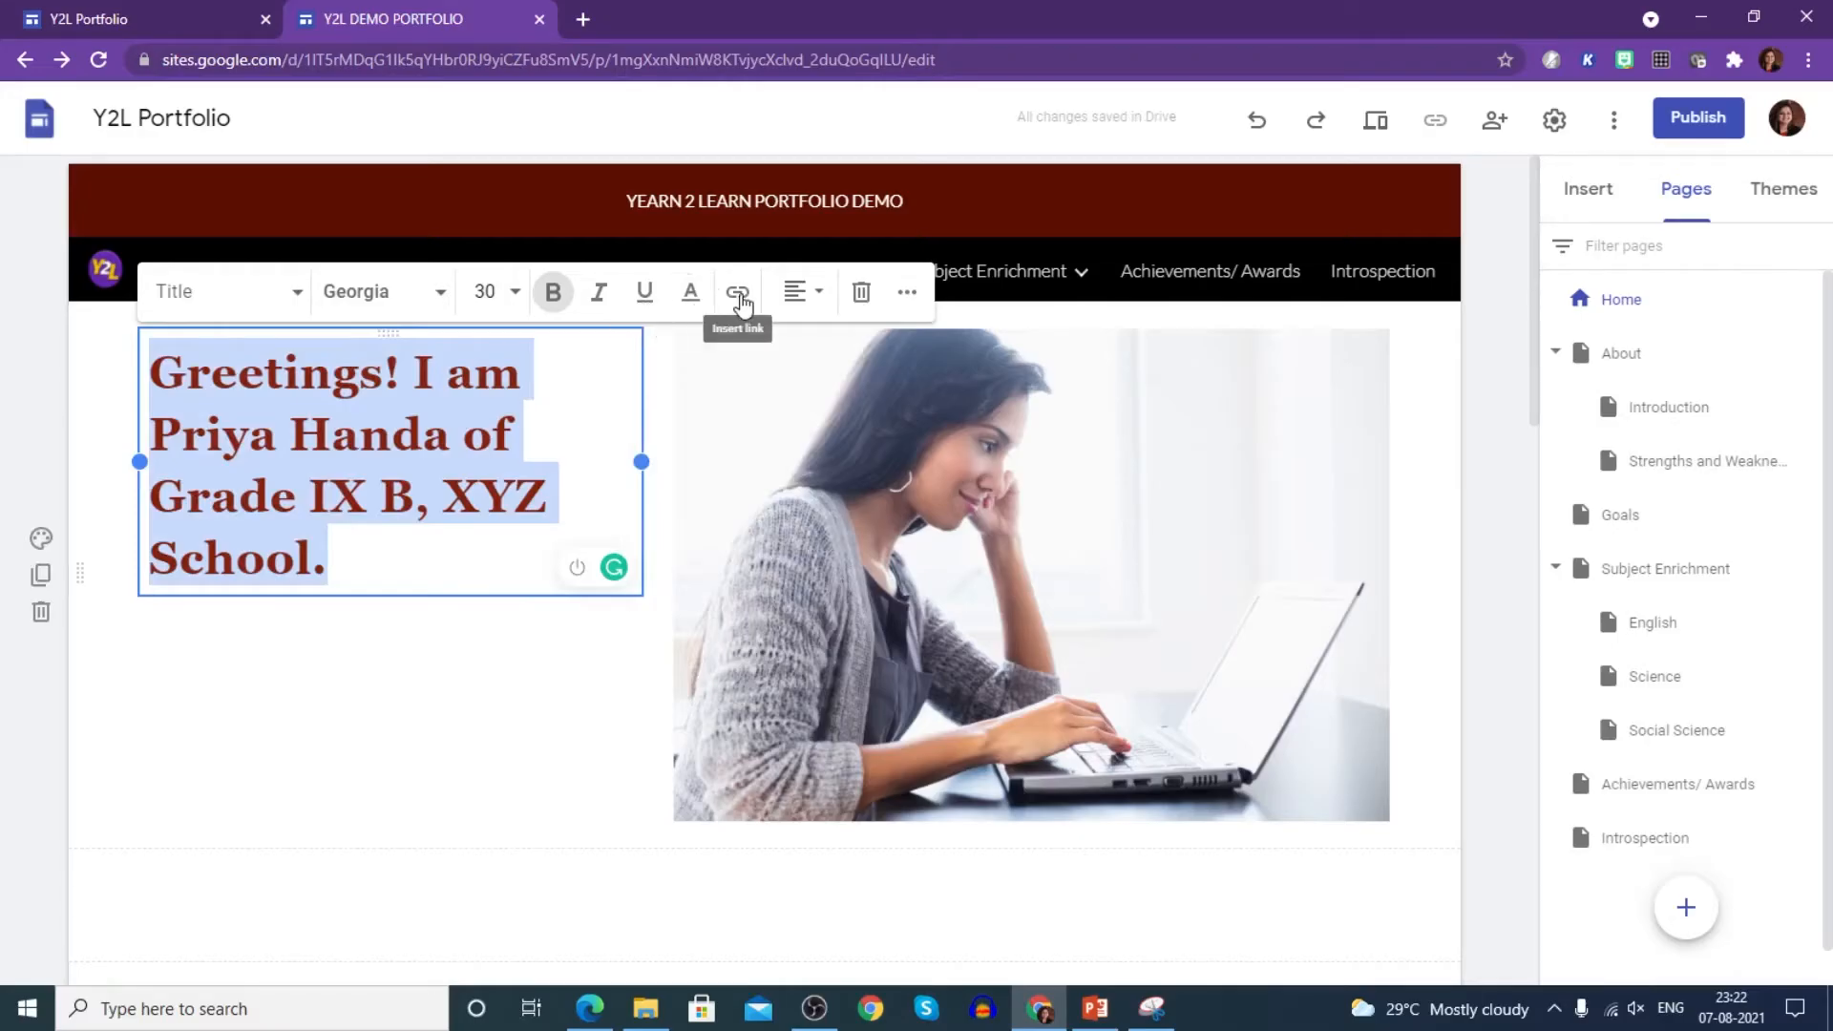
left_click(807, 294)
left_click(797, 368)
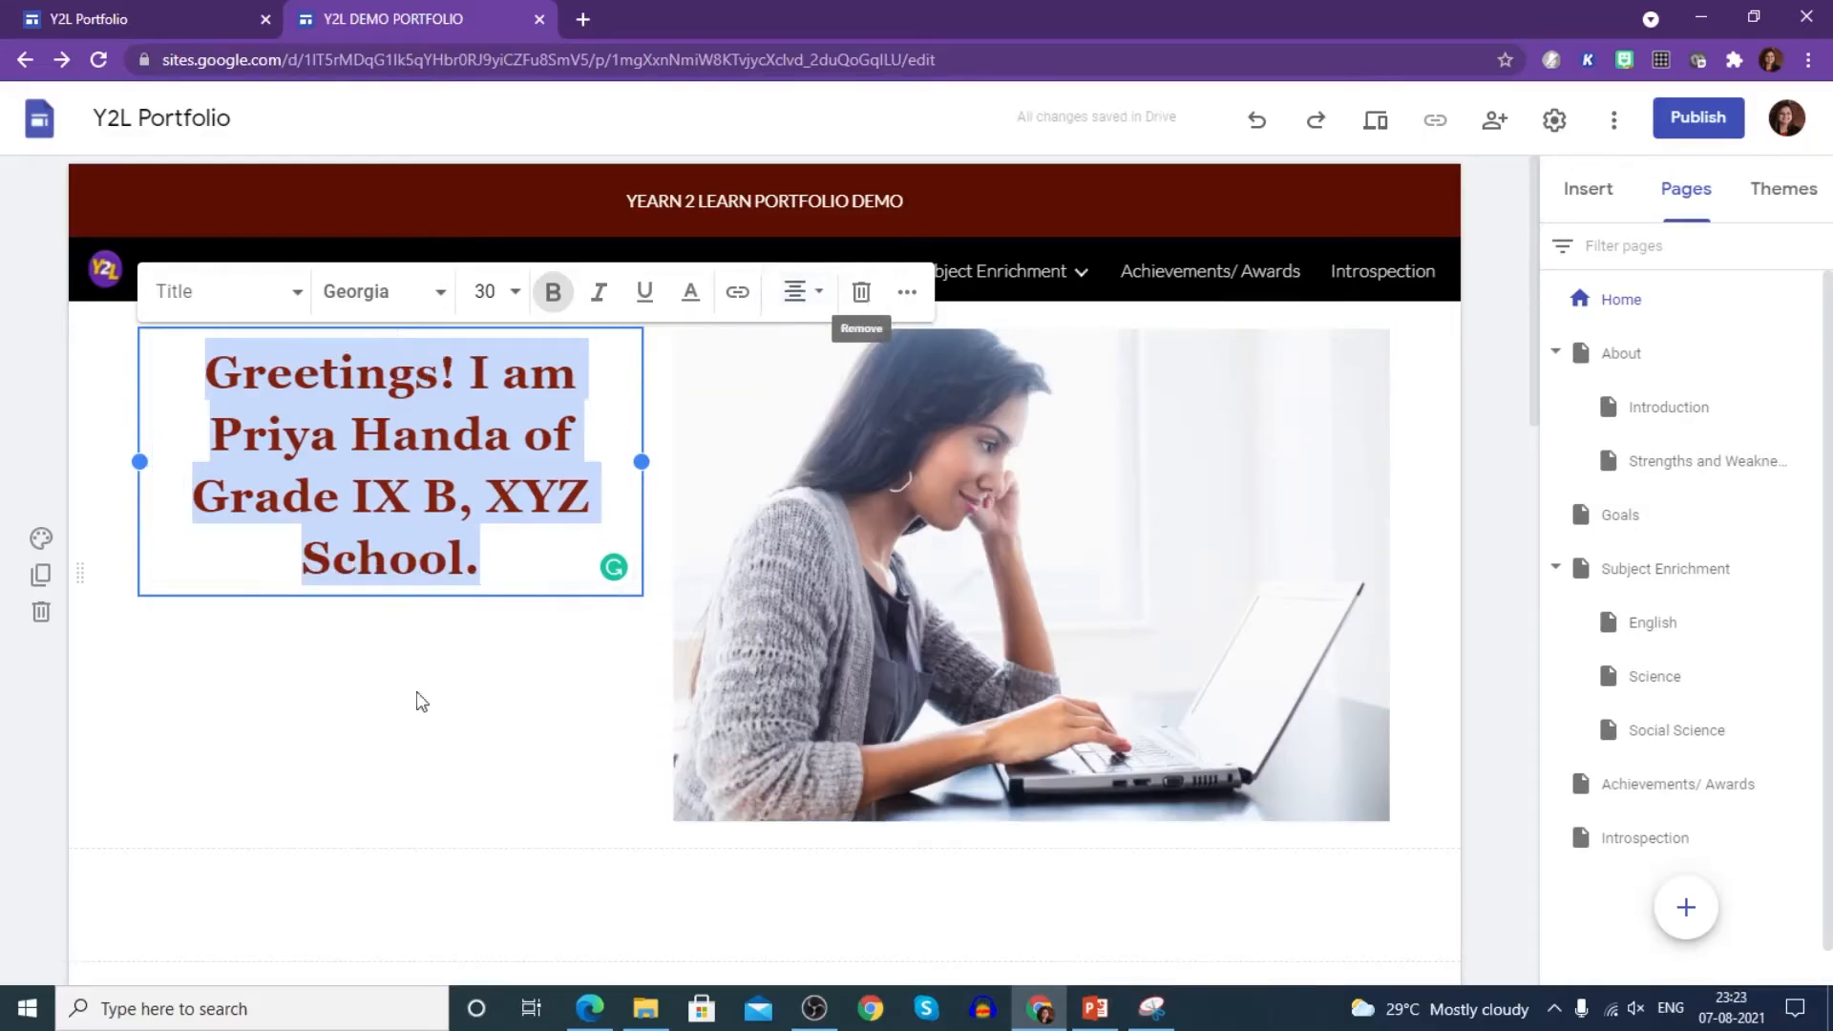
left_click(336, 717)
left_click(1182, 586)
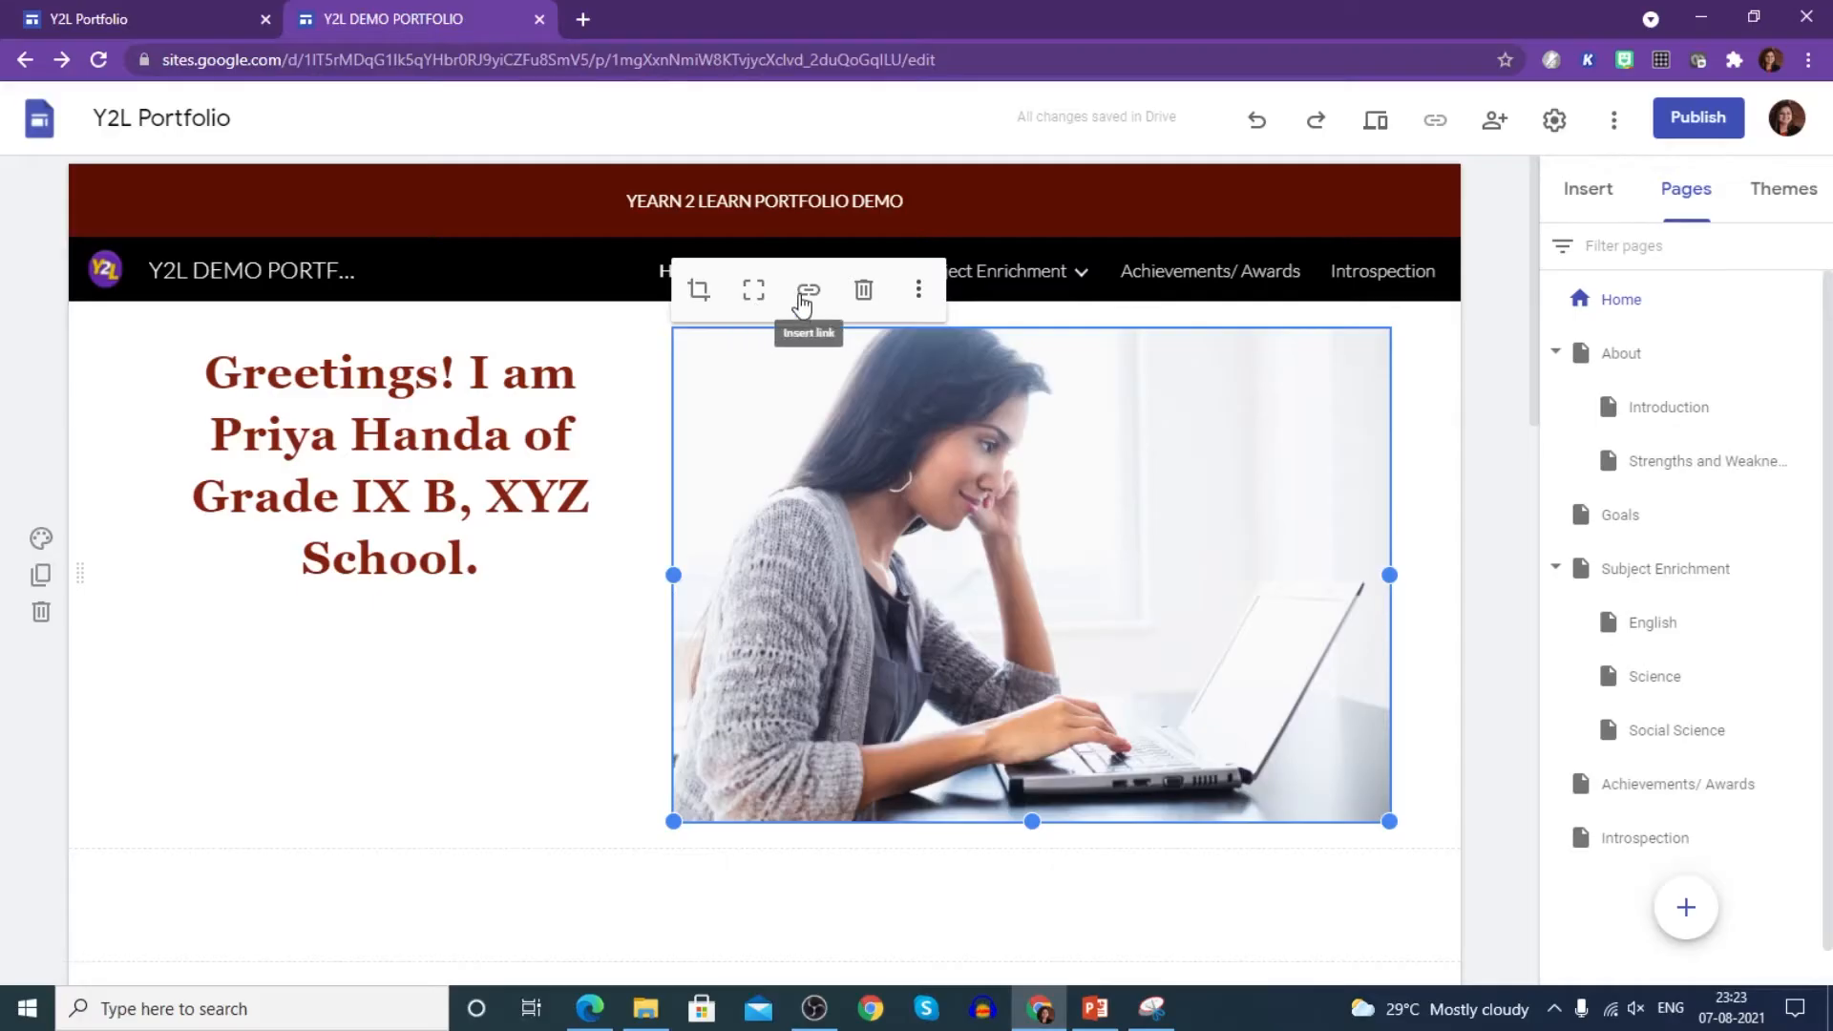
- Replace the laptop stock photo with the uploaded 'me' image and drag it taller
left_click(919, 291)
mouse_move(920, 304)
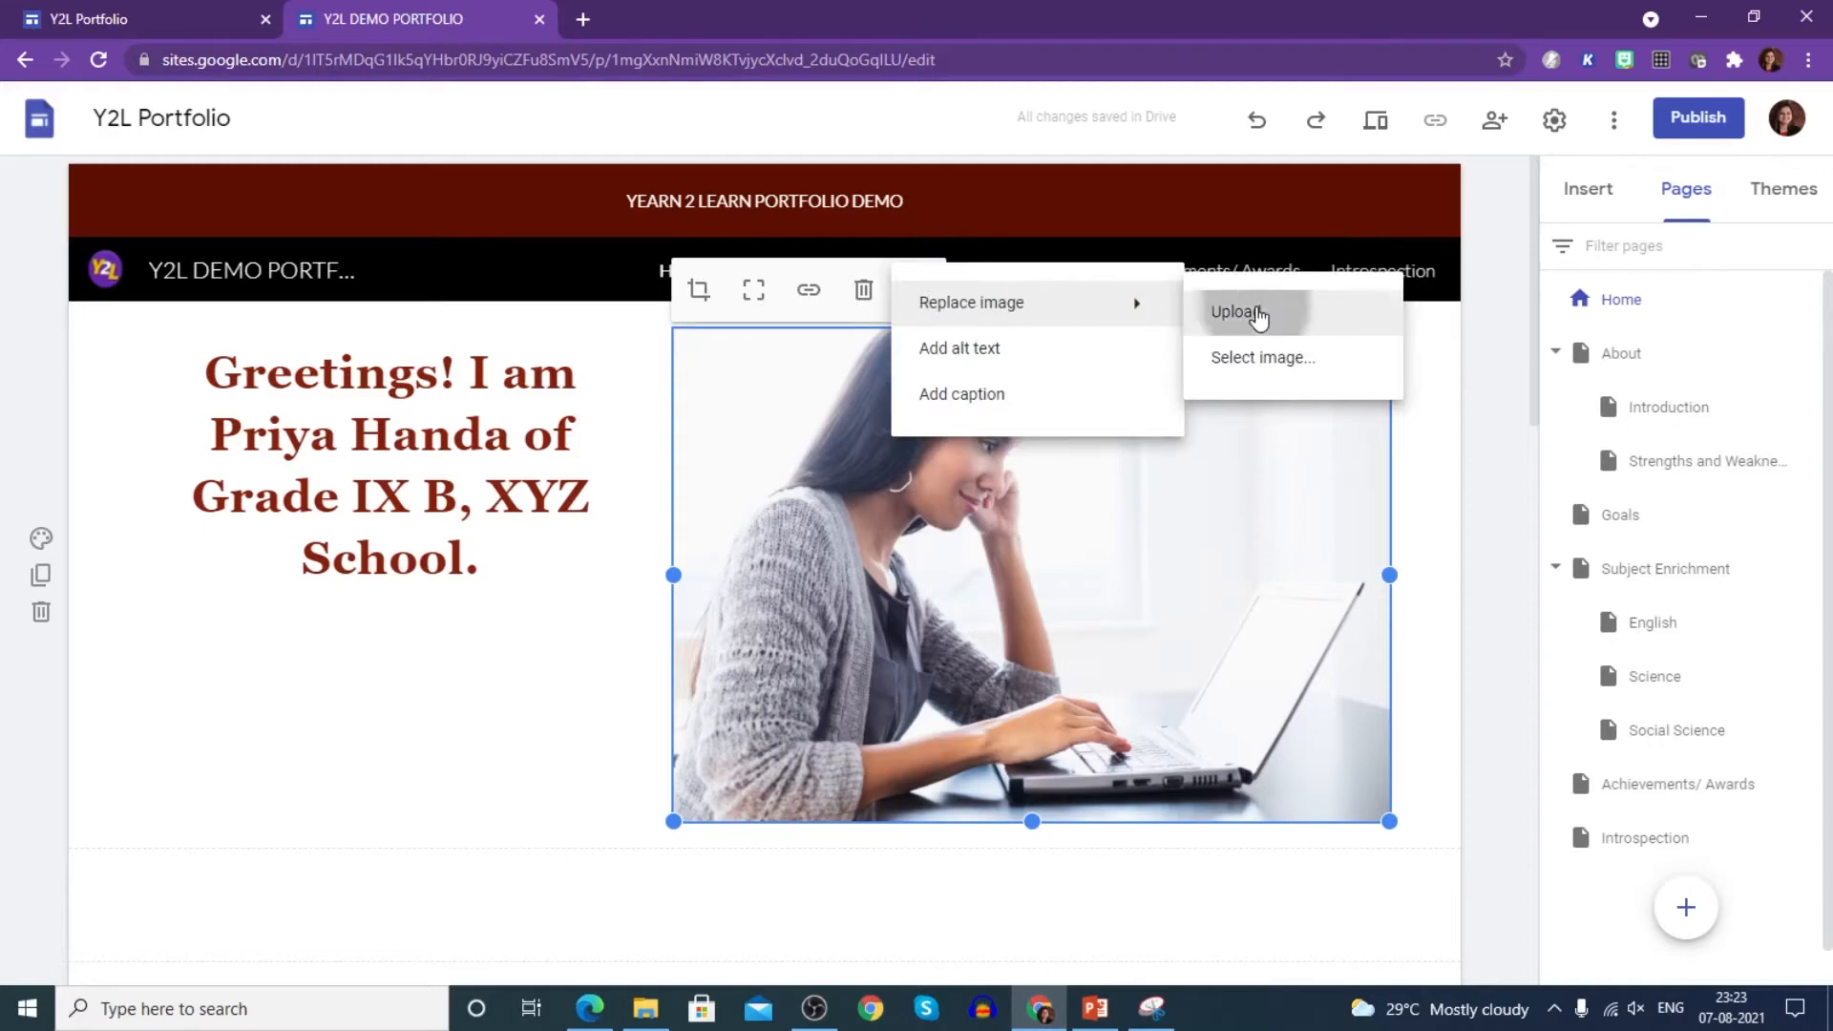
left_click(1257, 312)
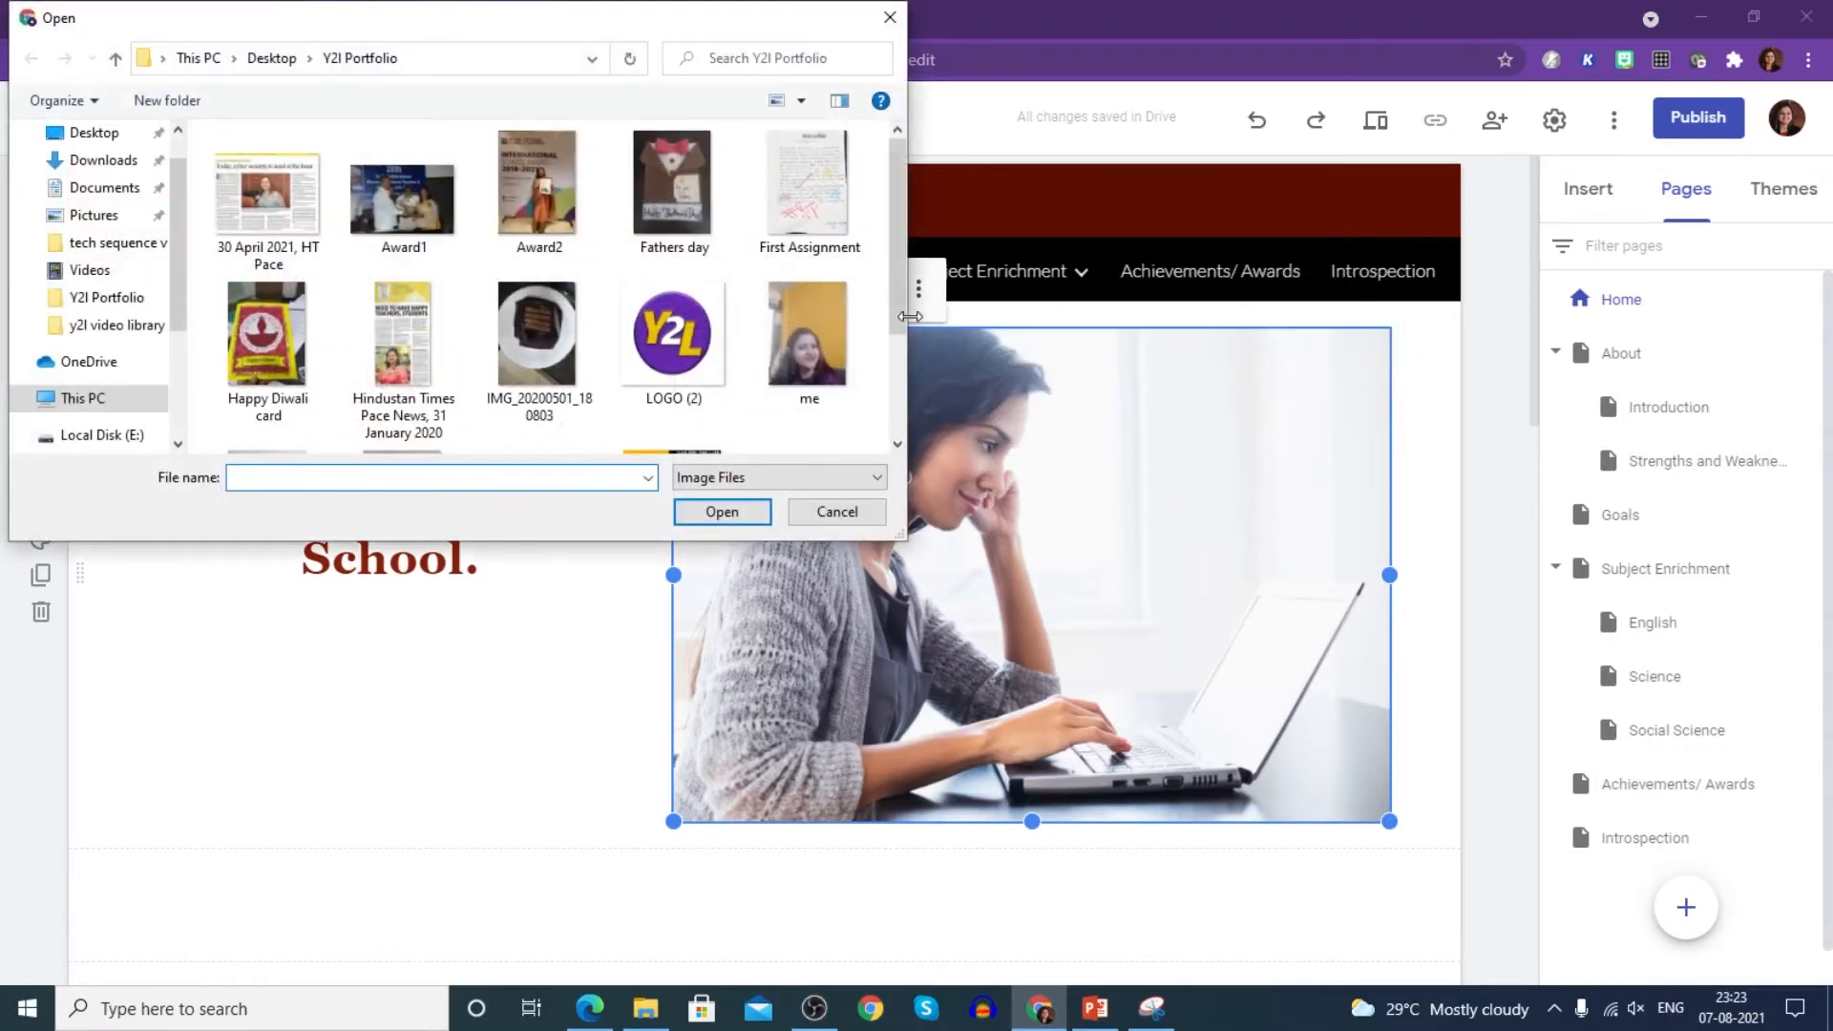
left_click(817, 342)
left_click(761, 519)
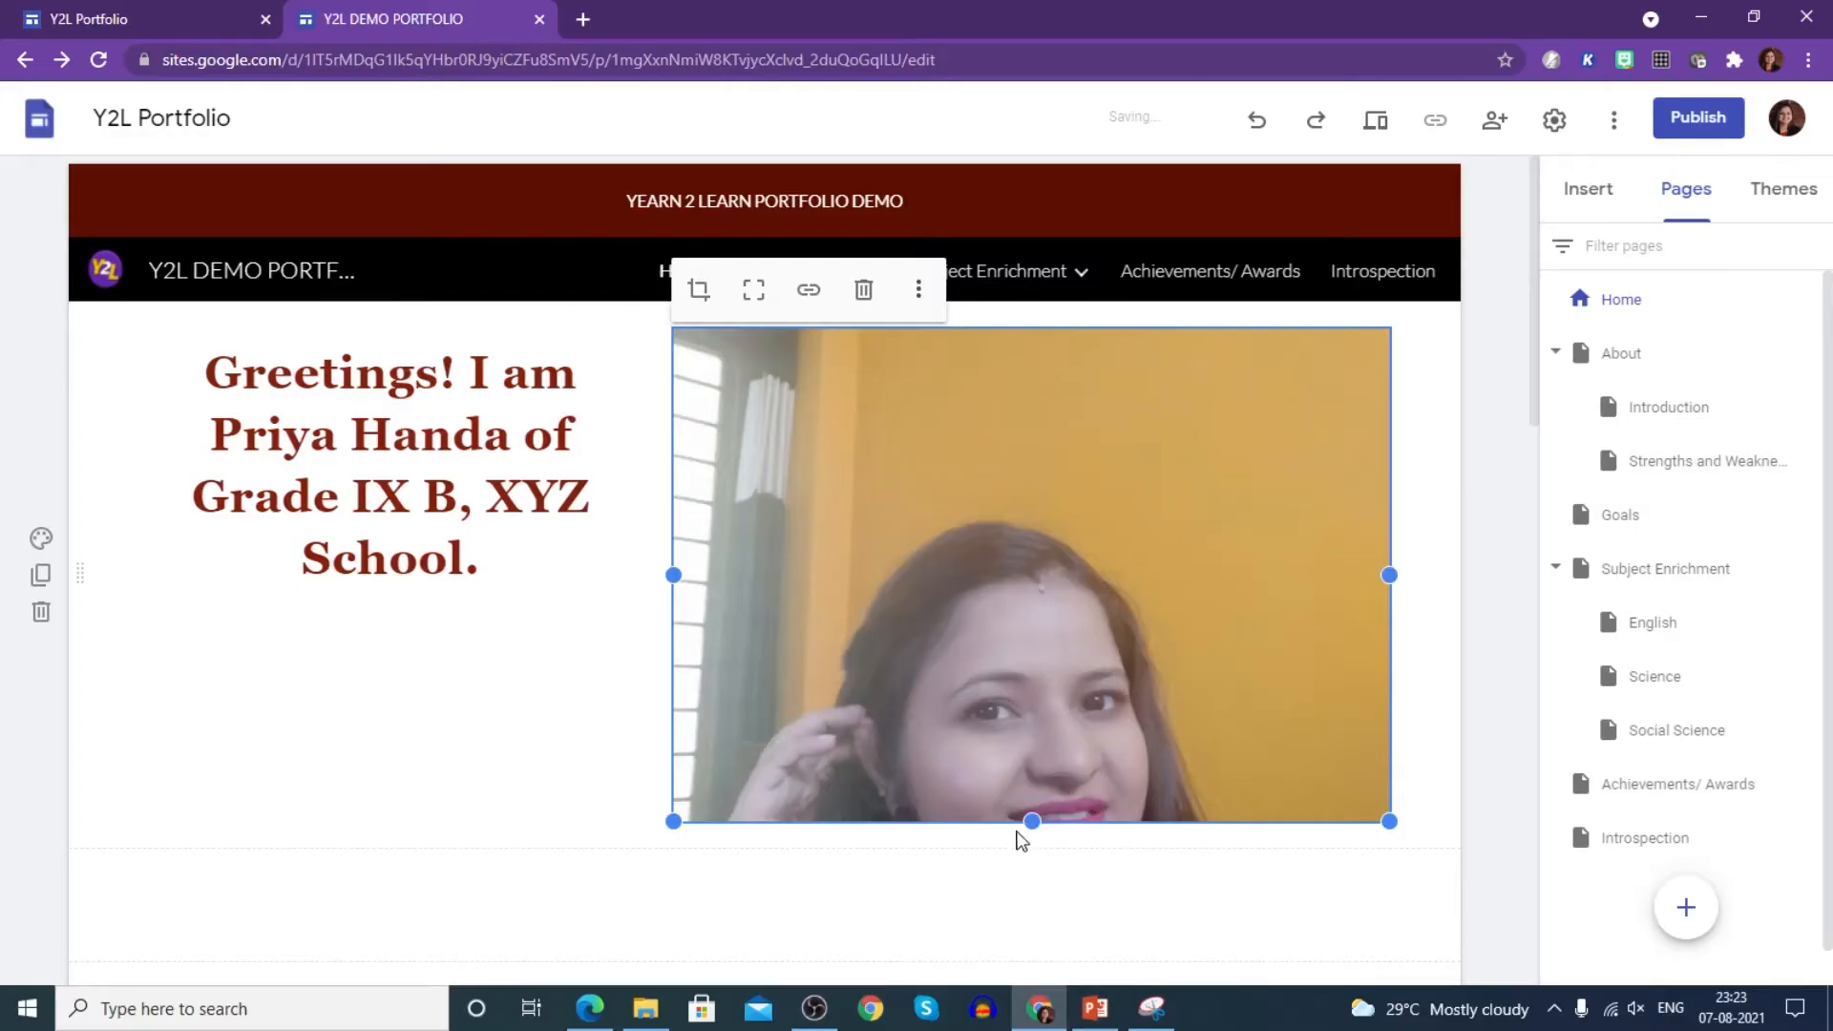
left_click_drag(1031, 821, 1013, 1024)
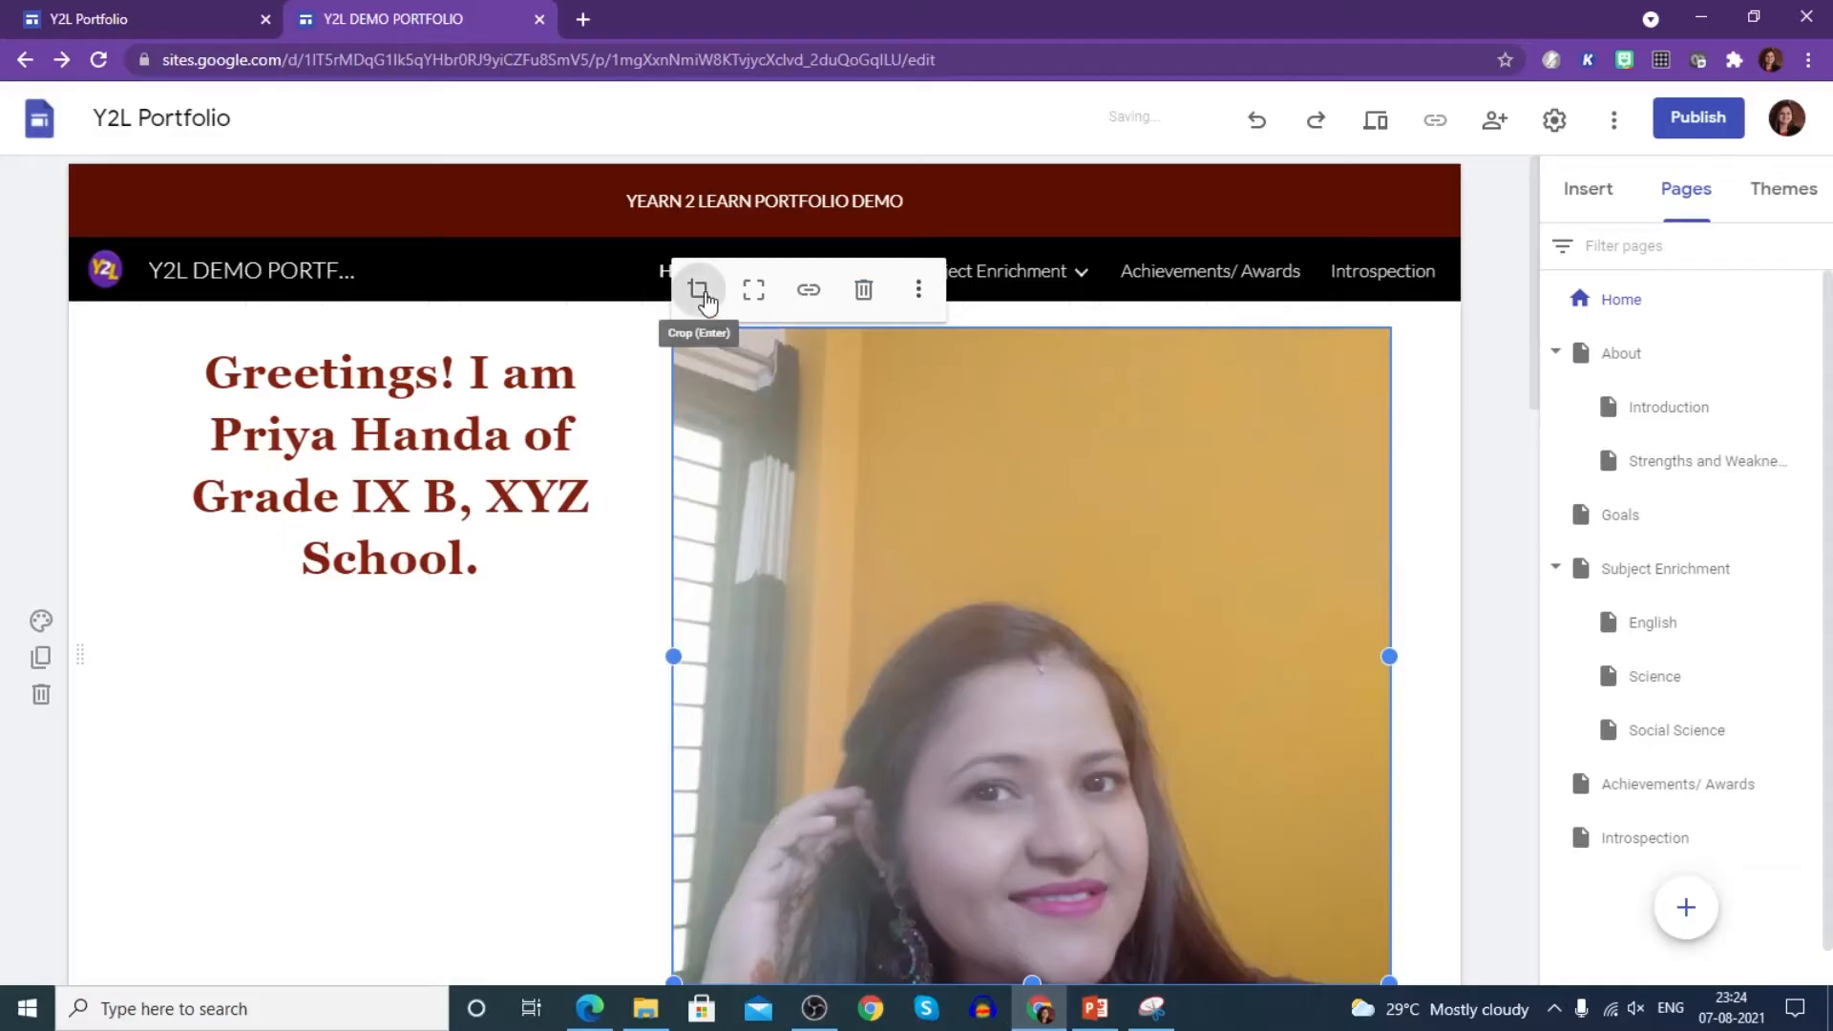
- Crop the photo, shifting it within the frame so the face is framed
left_click(707, 298)
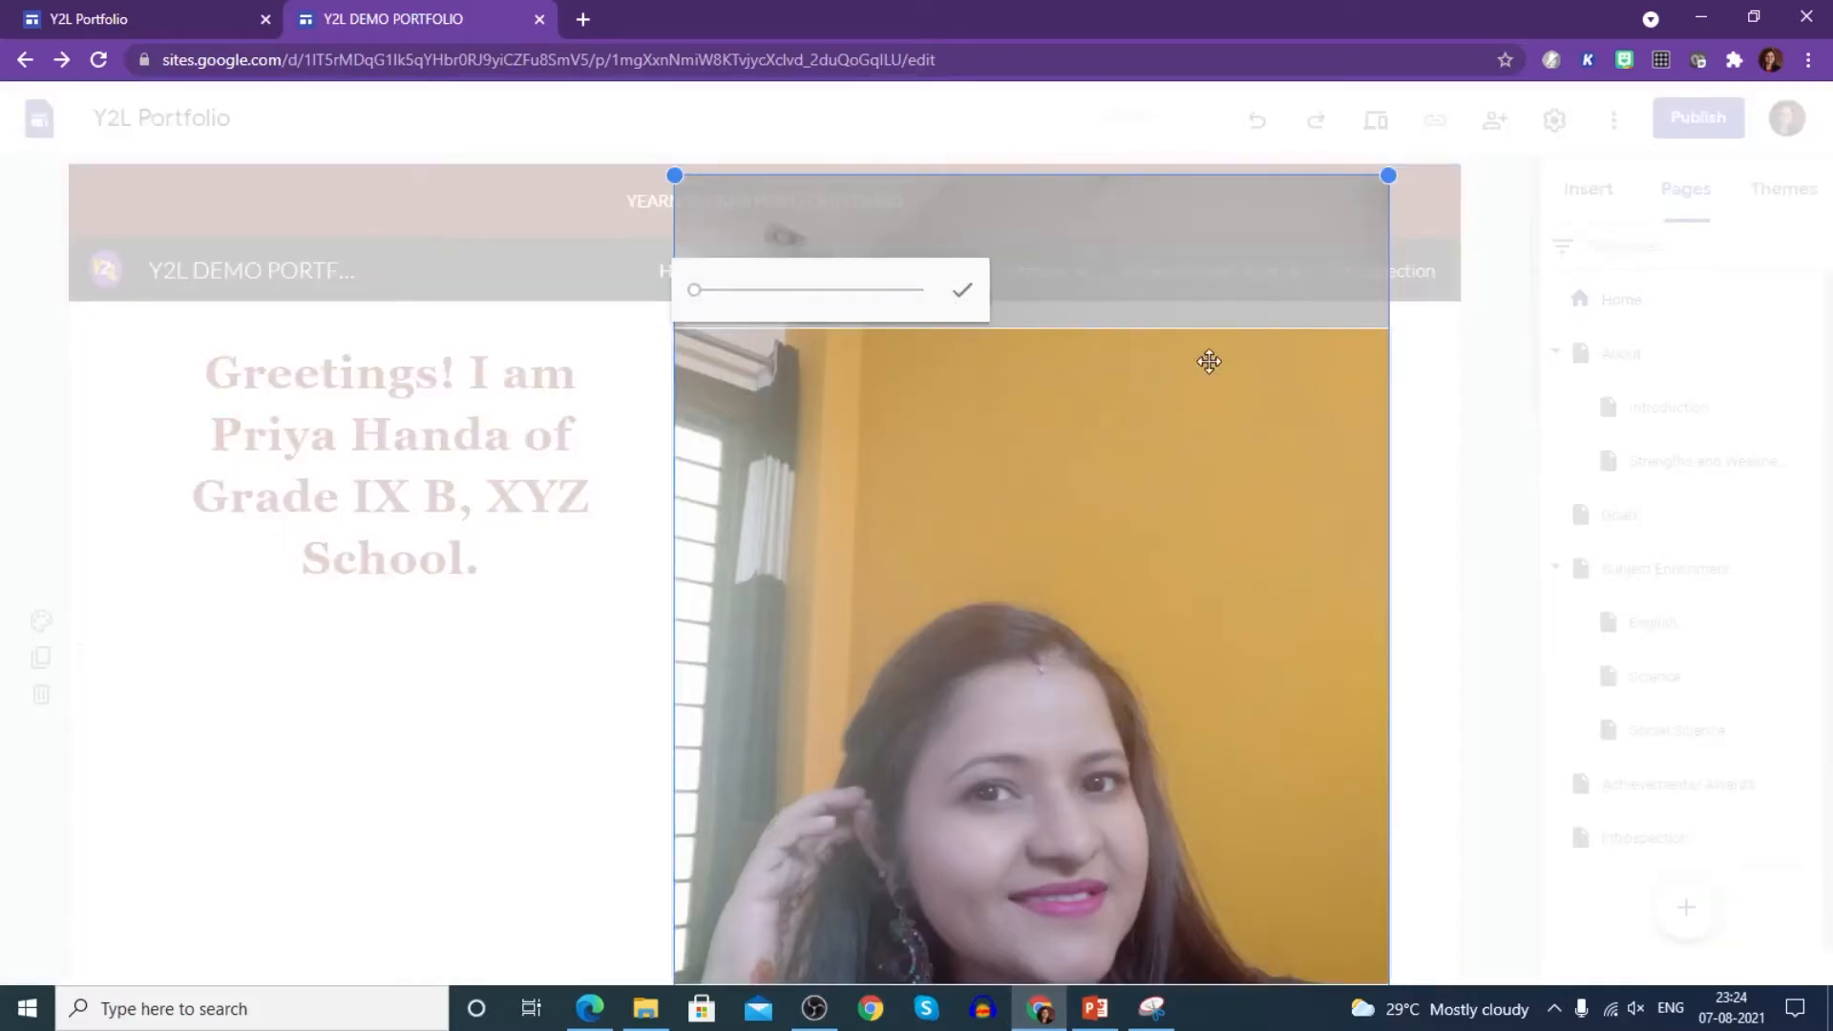
left_click_drag(1226, 618, 1236, 415)
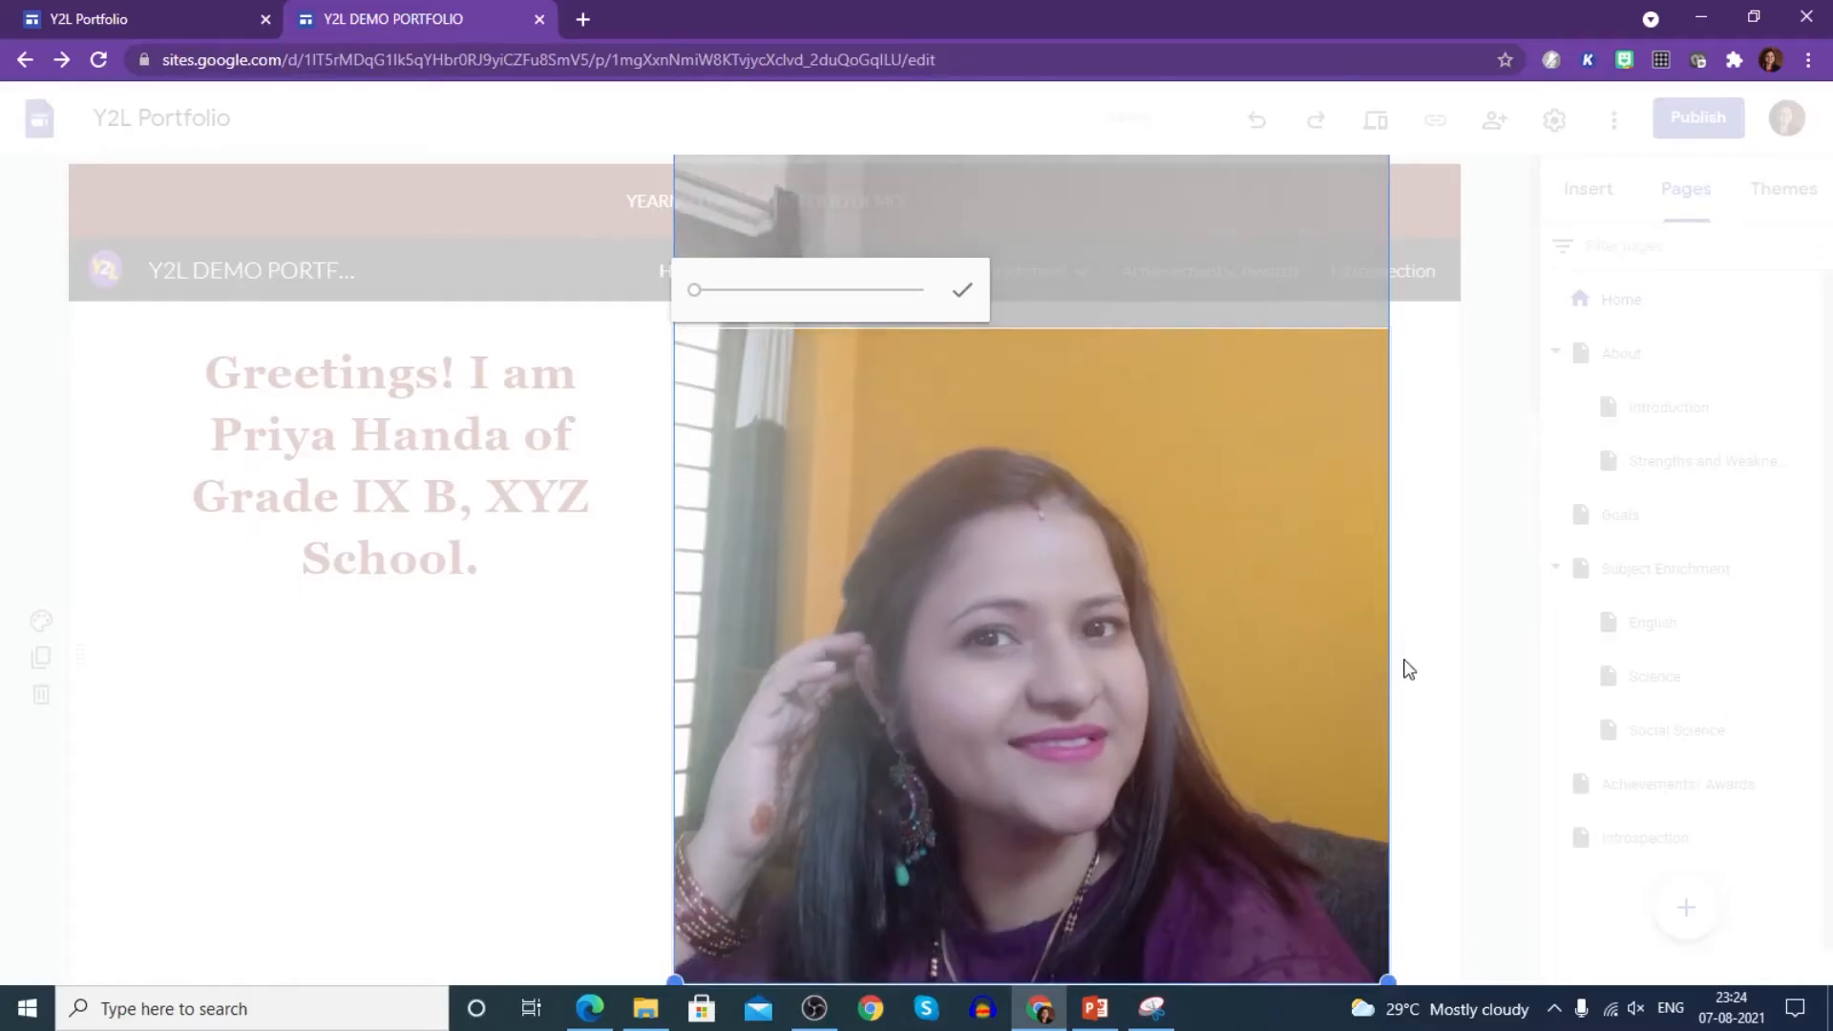
left_click(962, 290)
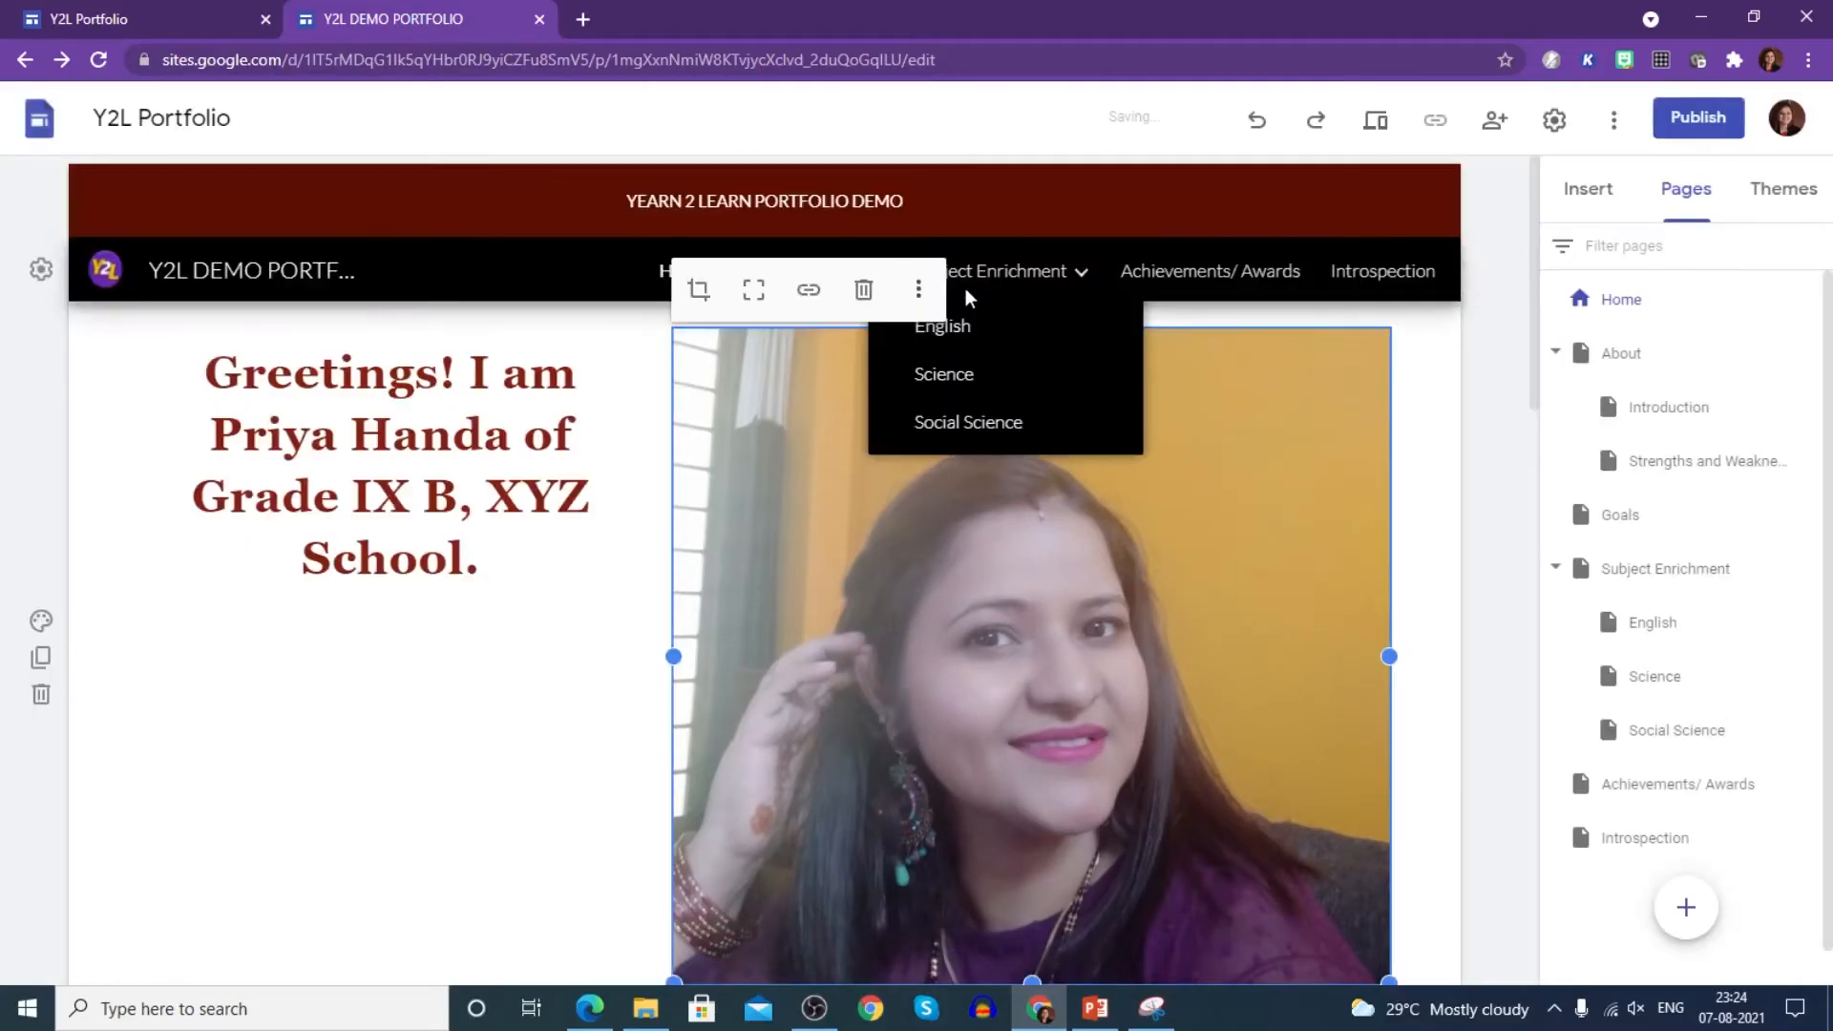
- Resize the cropped photo so it sits level with the greeting
left_click_drag(1383, 976, 1365, 807)
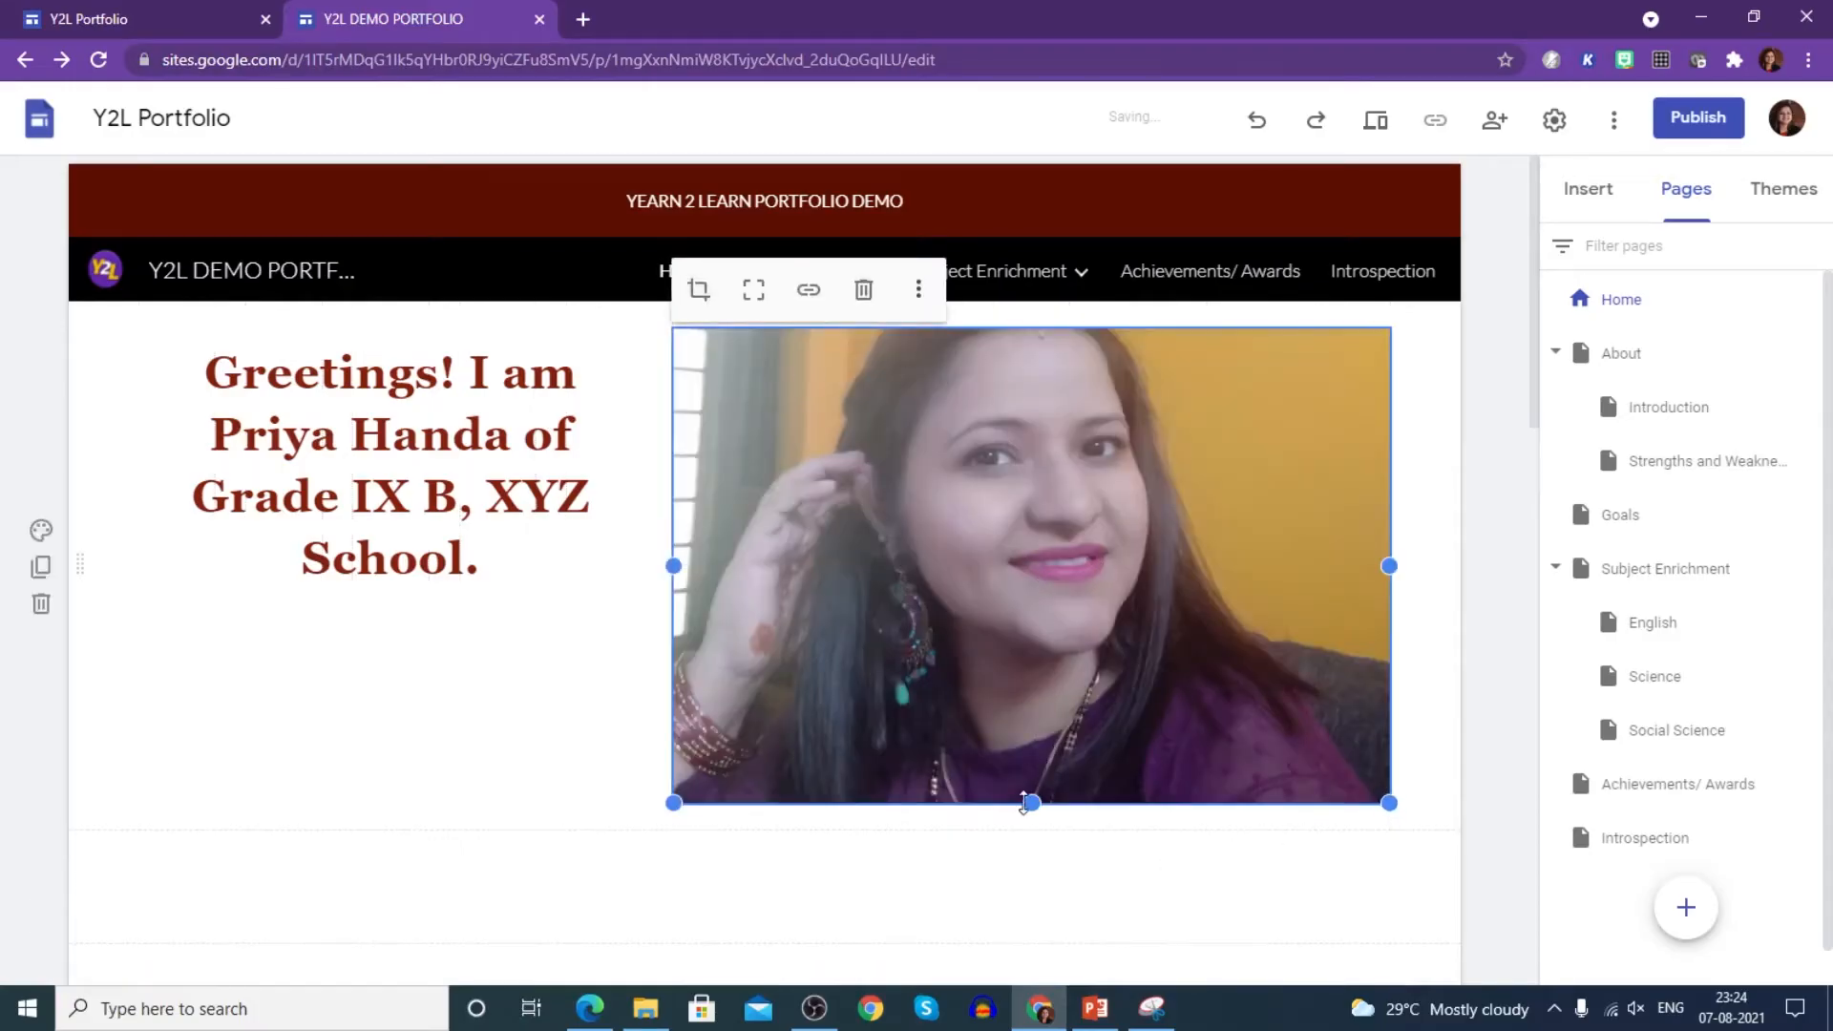
left_click_drag(1028, 803, 1042, 862)
left_click(1310, 900)
left_click(1368, 853)
left_click_drag(1389, 862, 1389, 821)
left_click(1075, 848)
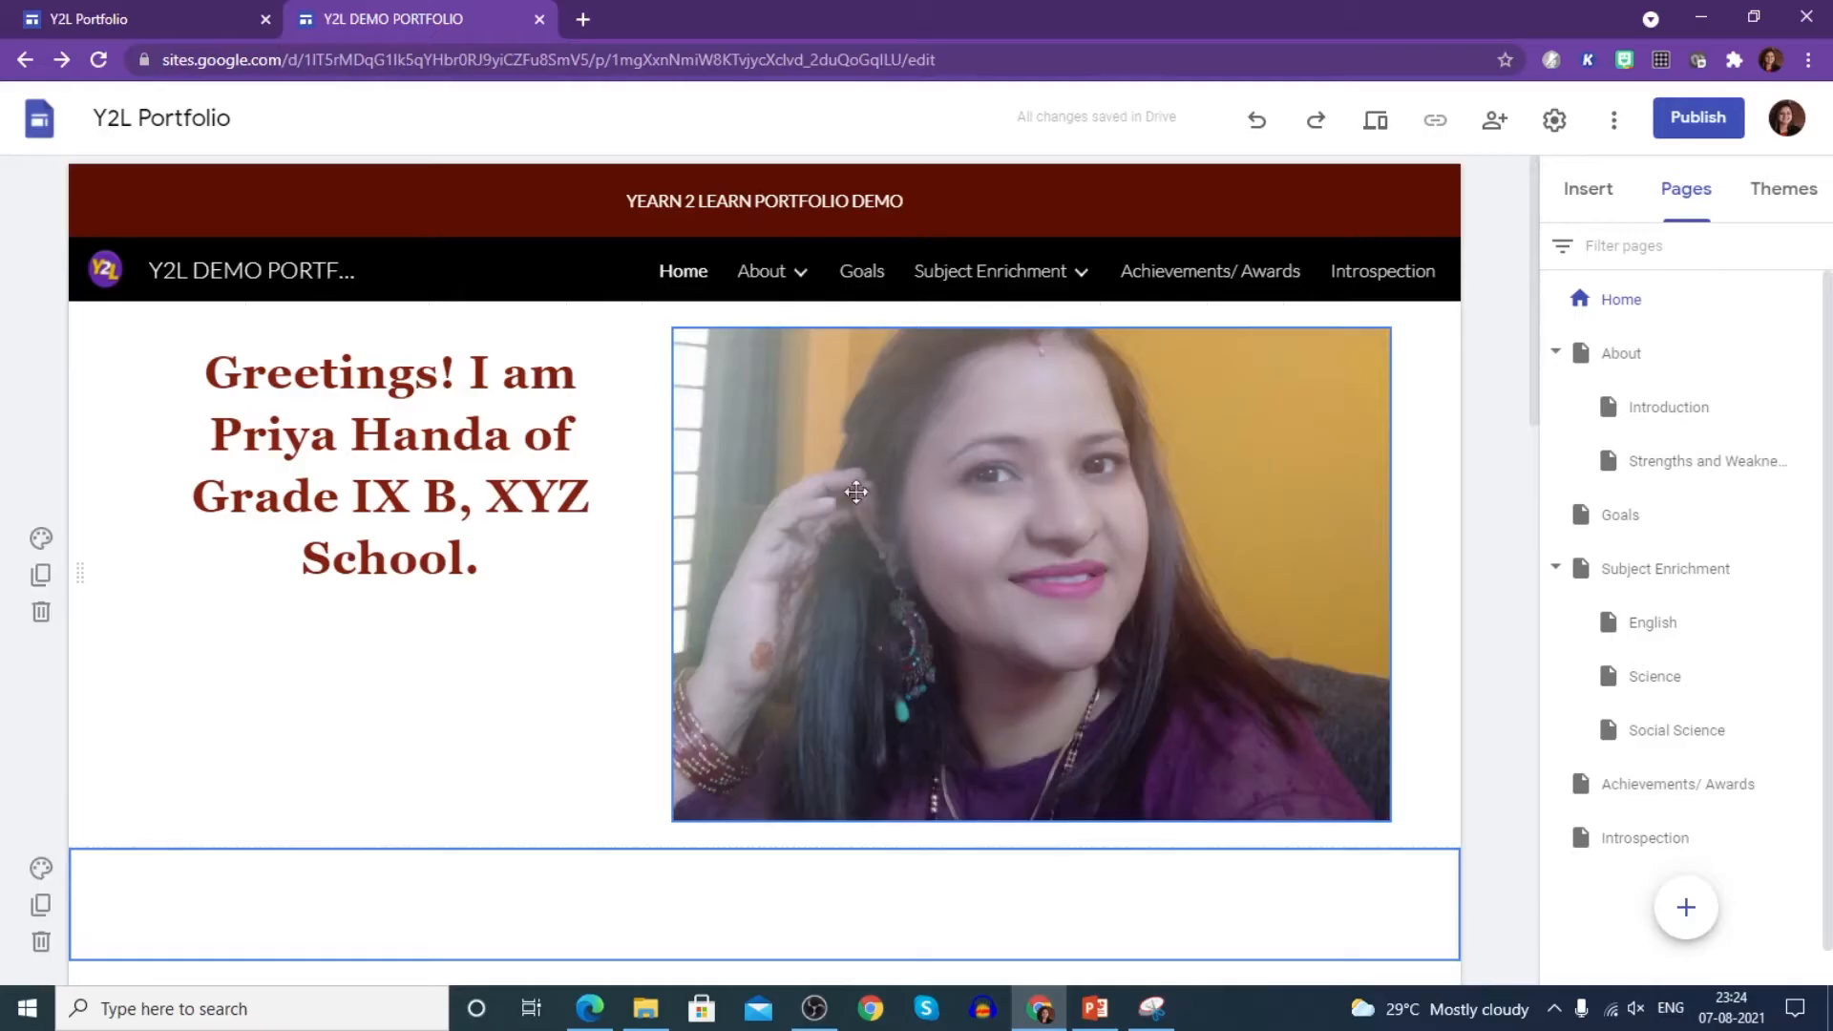
right_click(906, 474)
left_click(859, 369)
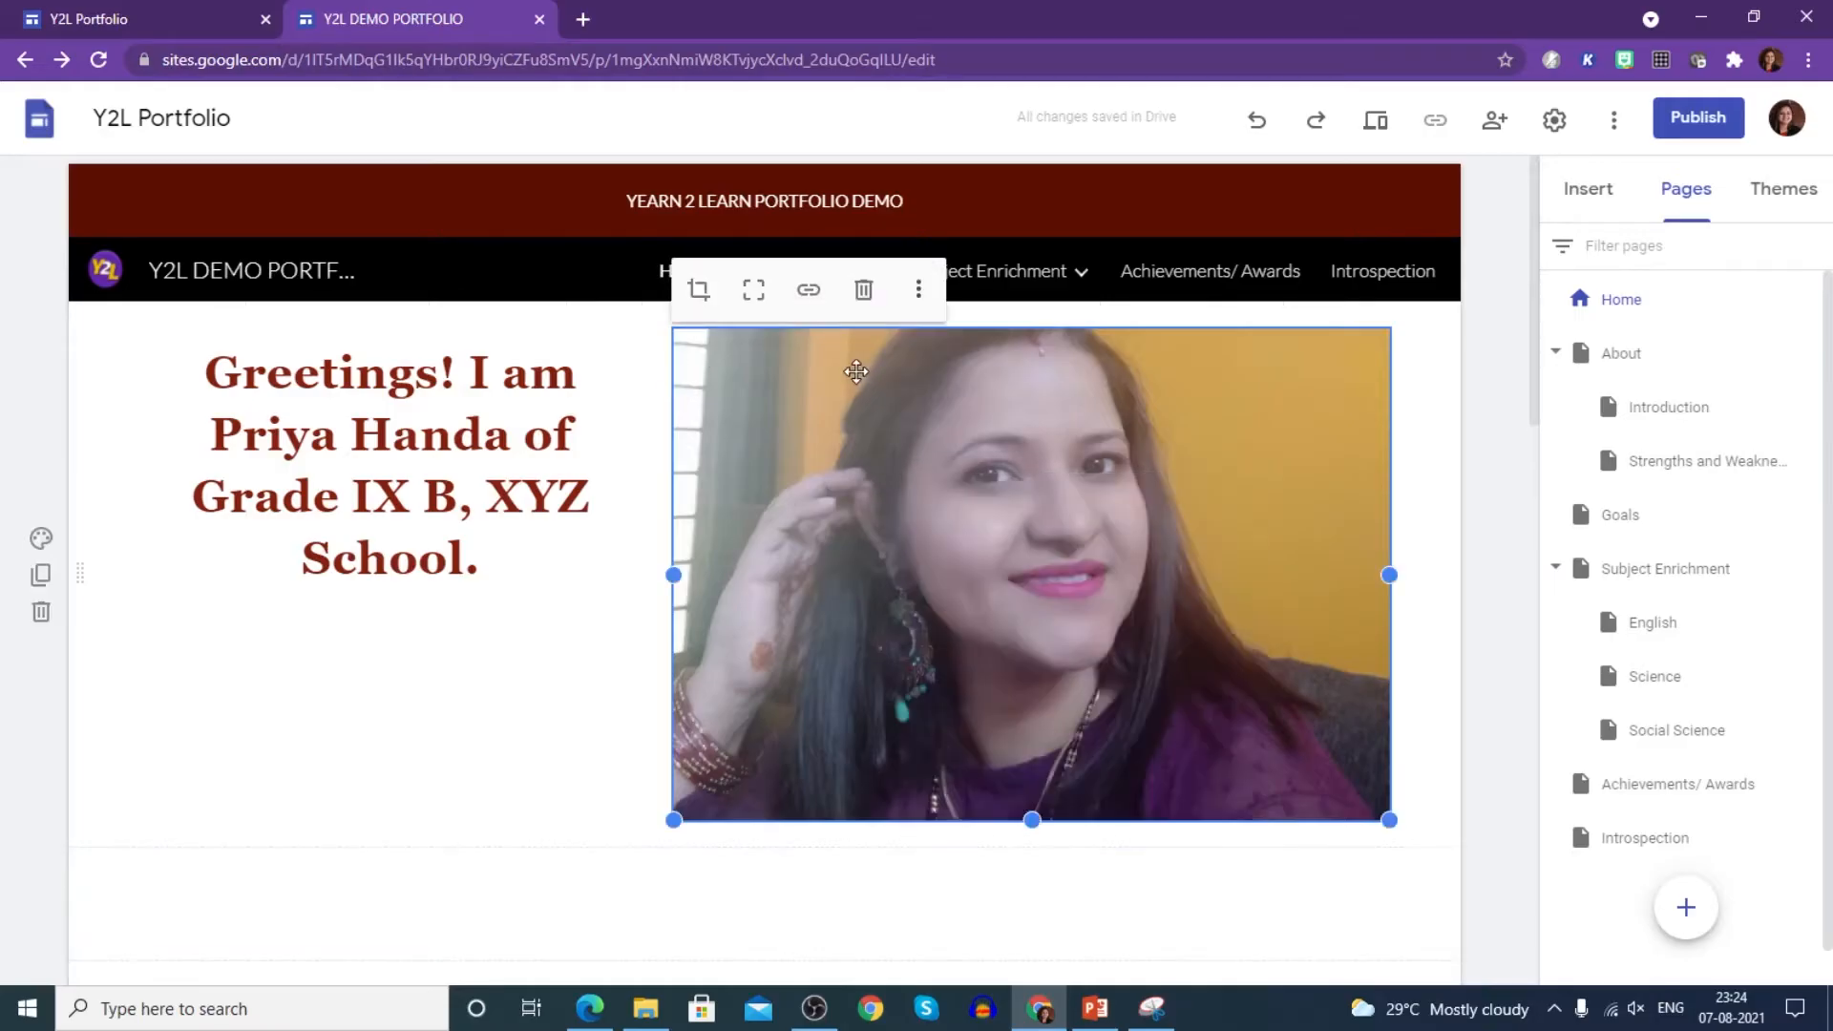
left_click(919, 289)
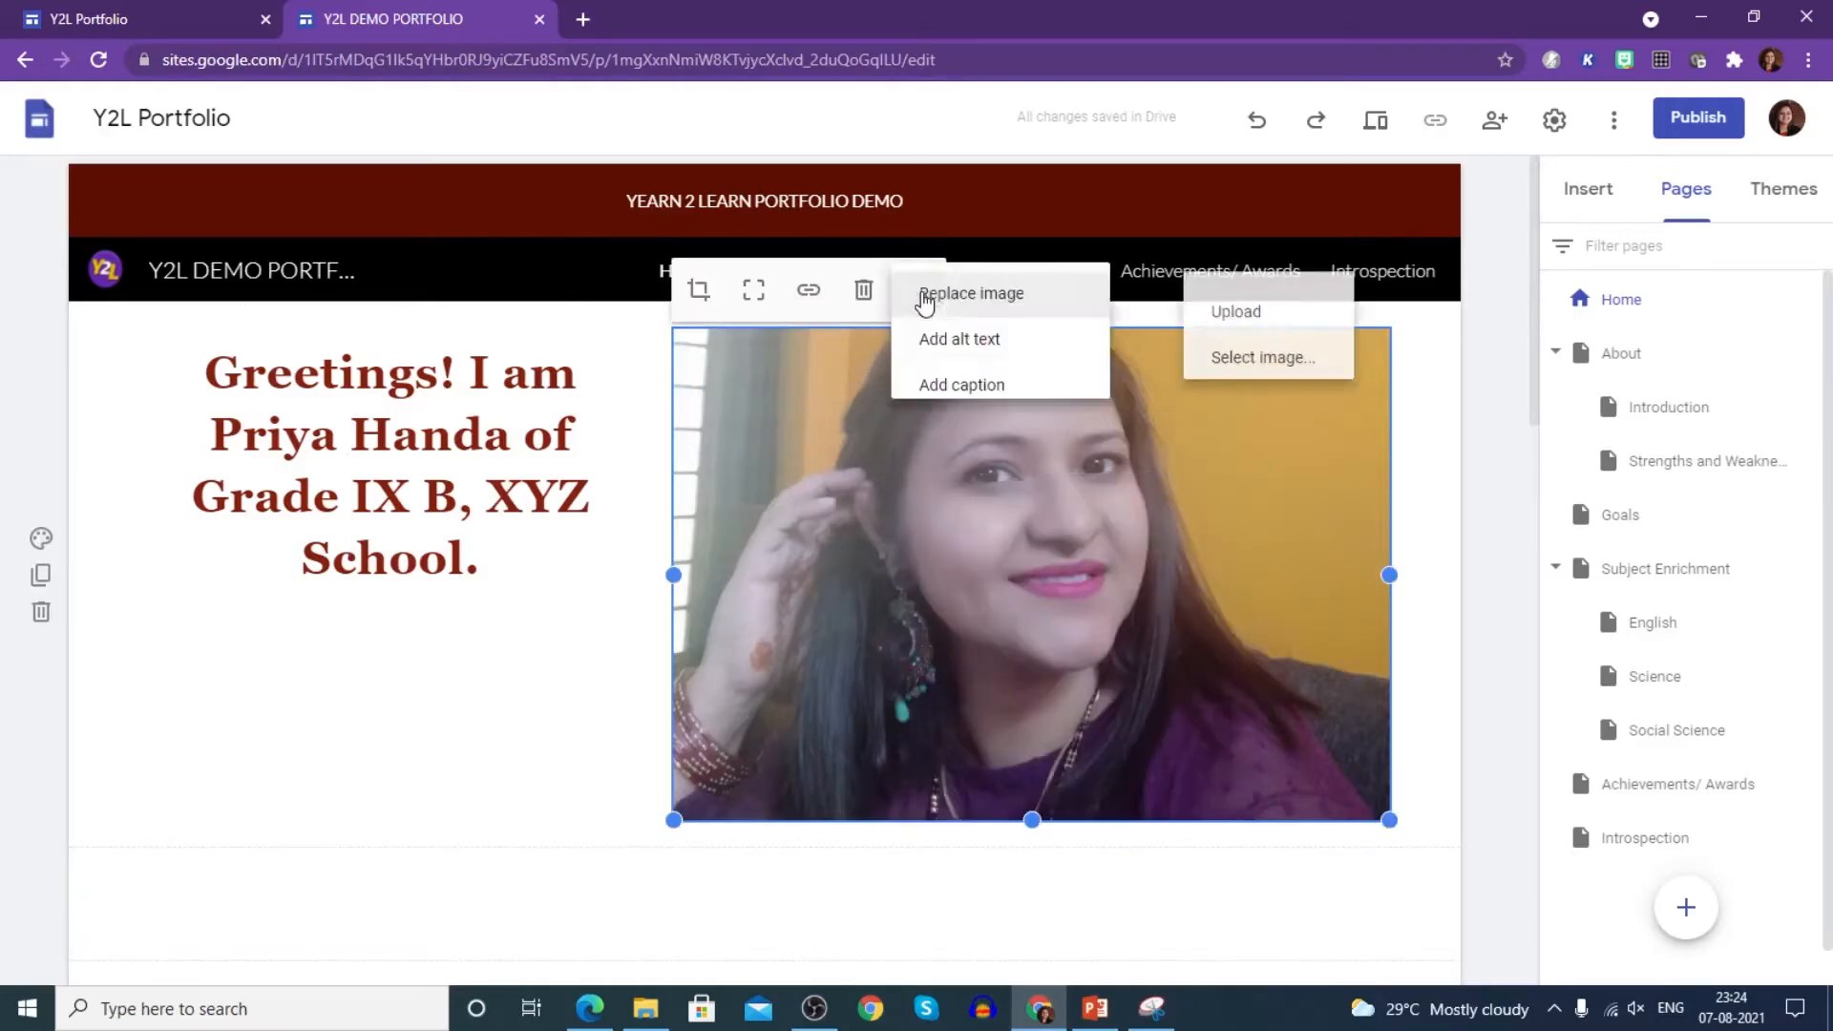
- Caption the photo 'Don't just GO through your life, GROW through your life.'
left_click(952, 401)
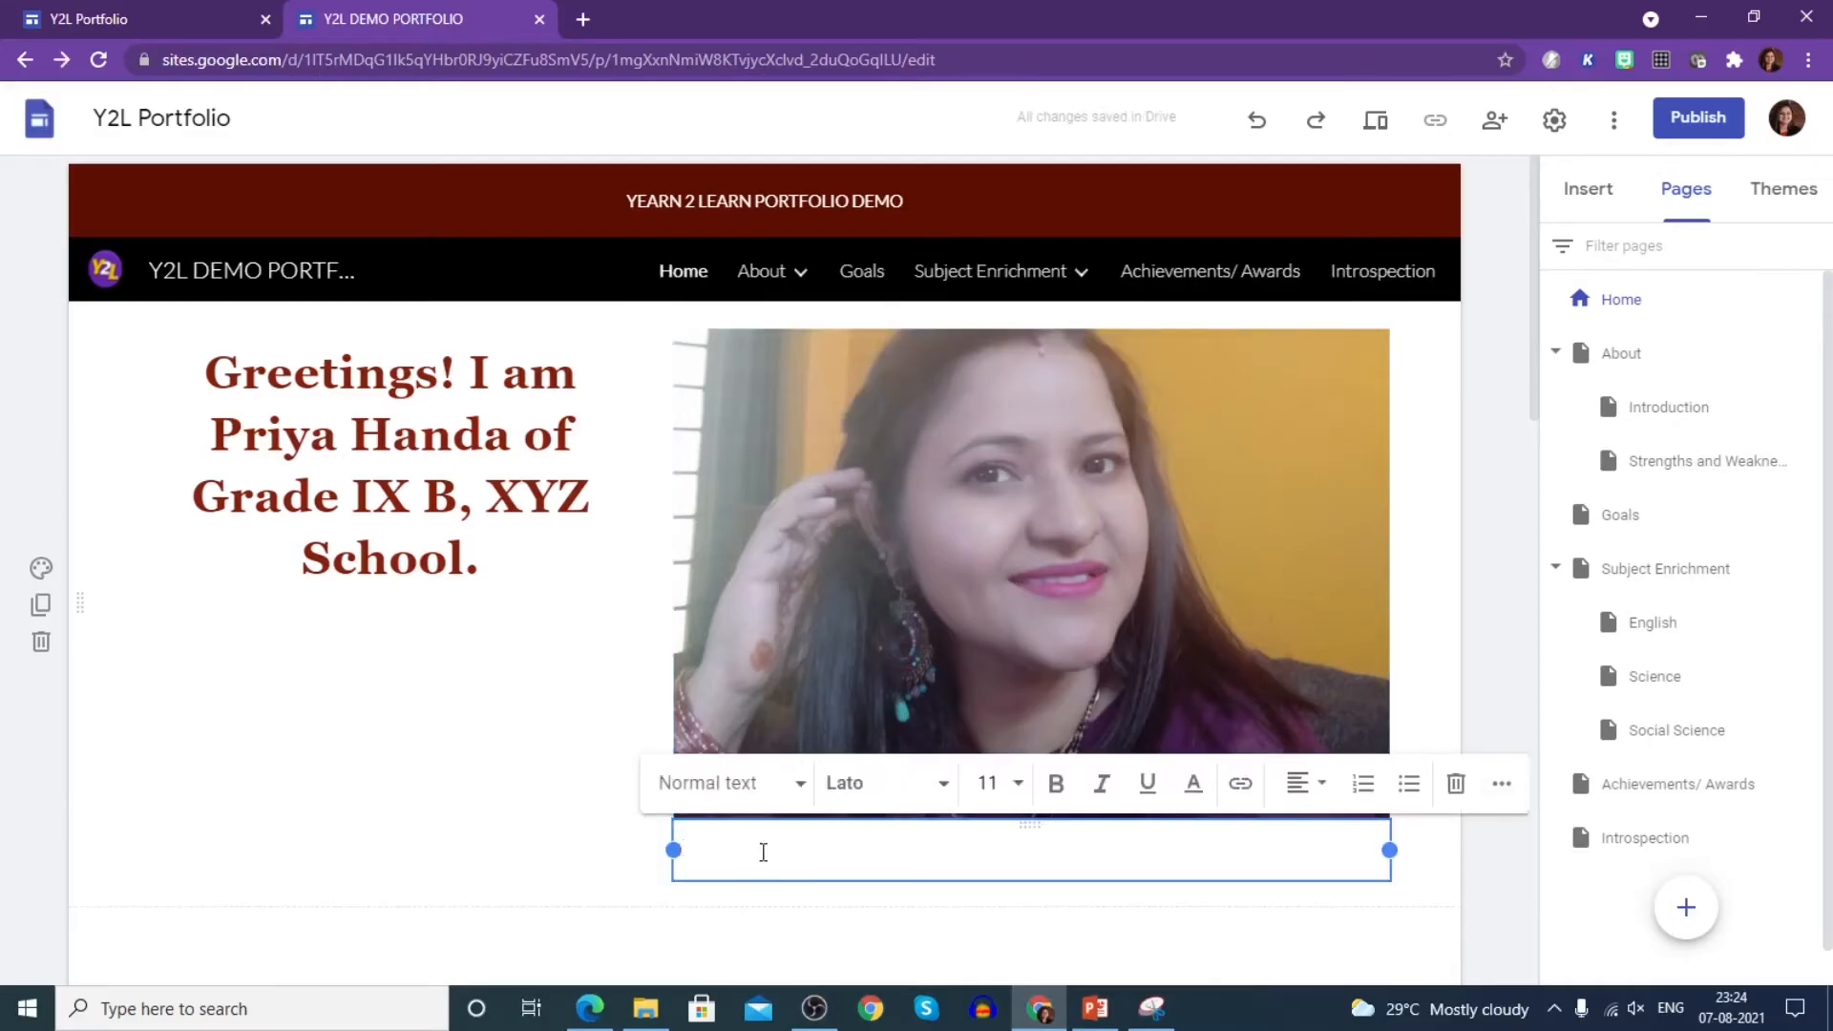
type("Don't just GO through yopu")
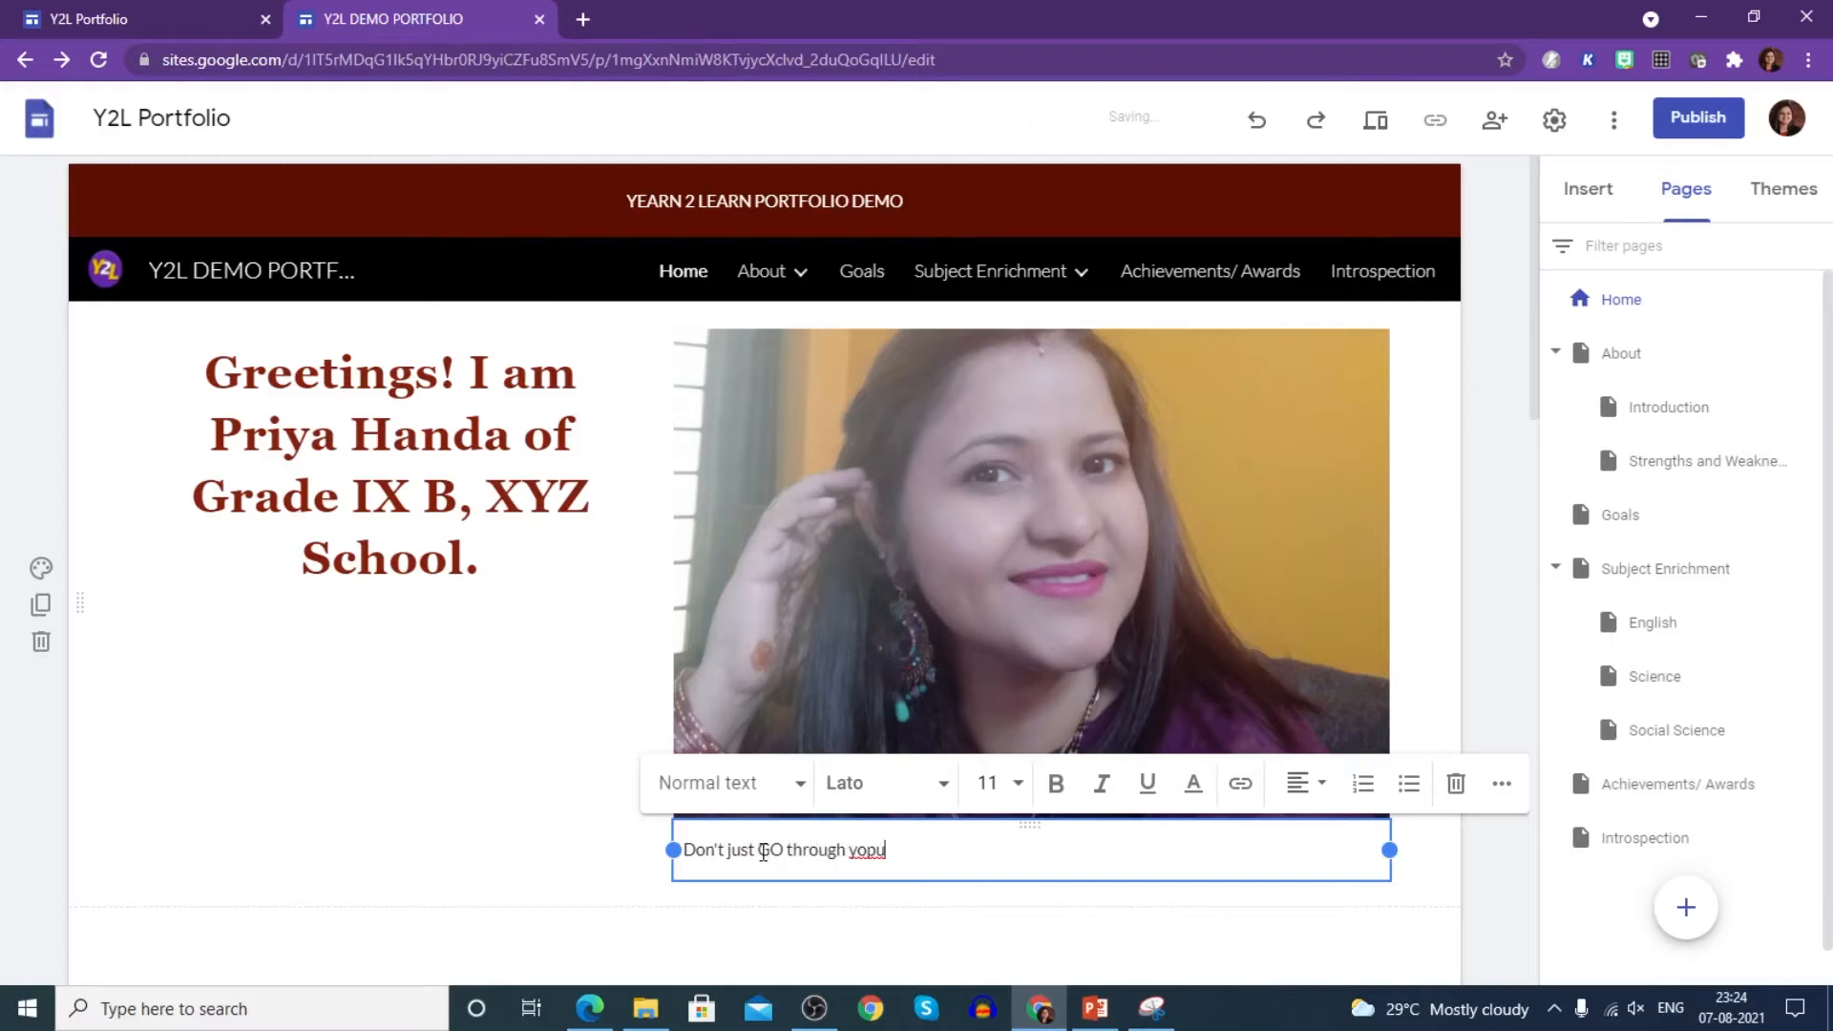
type("ough your life")
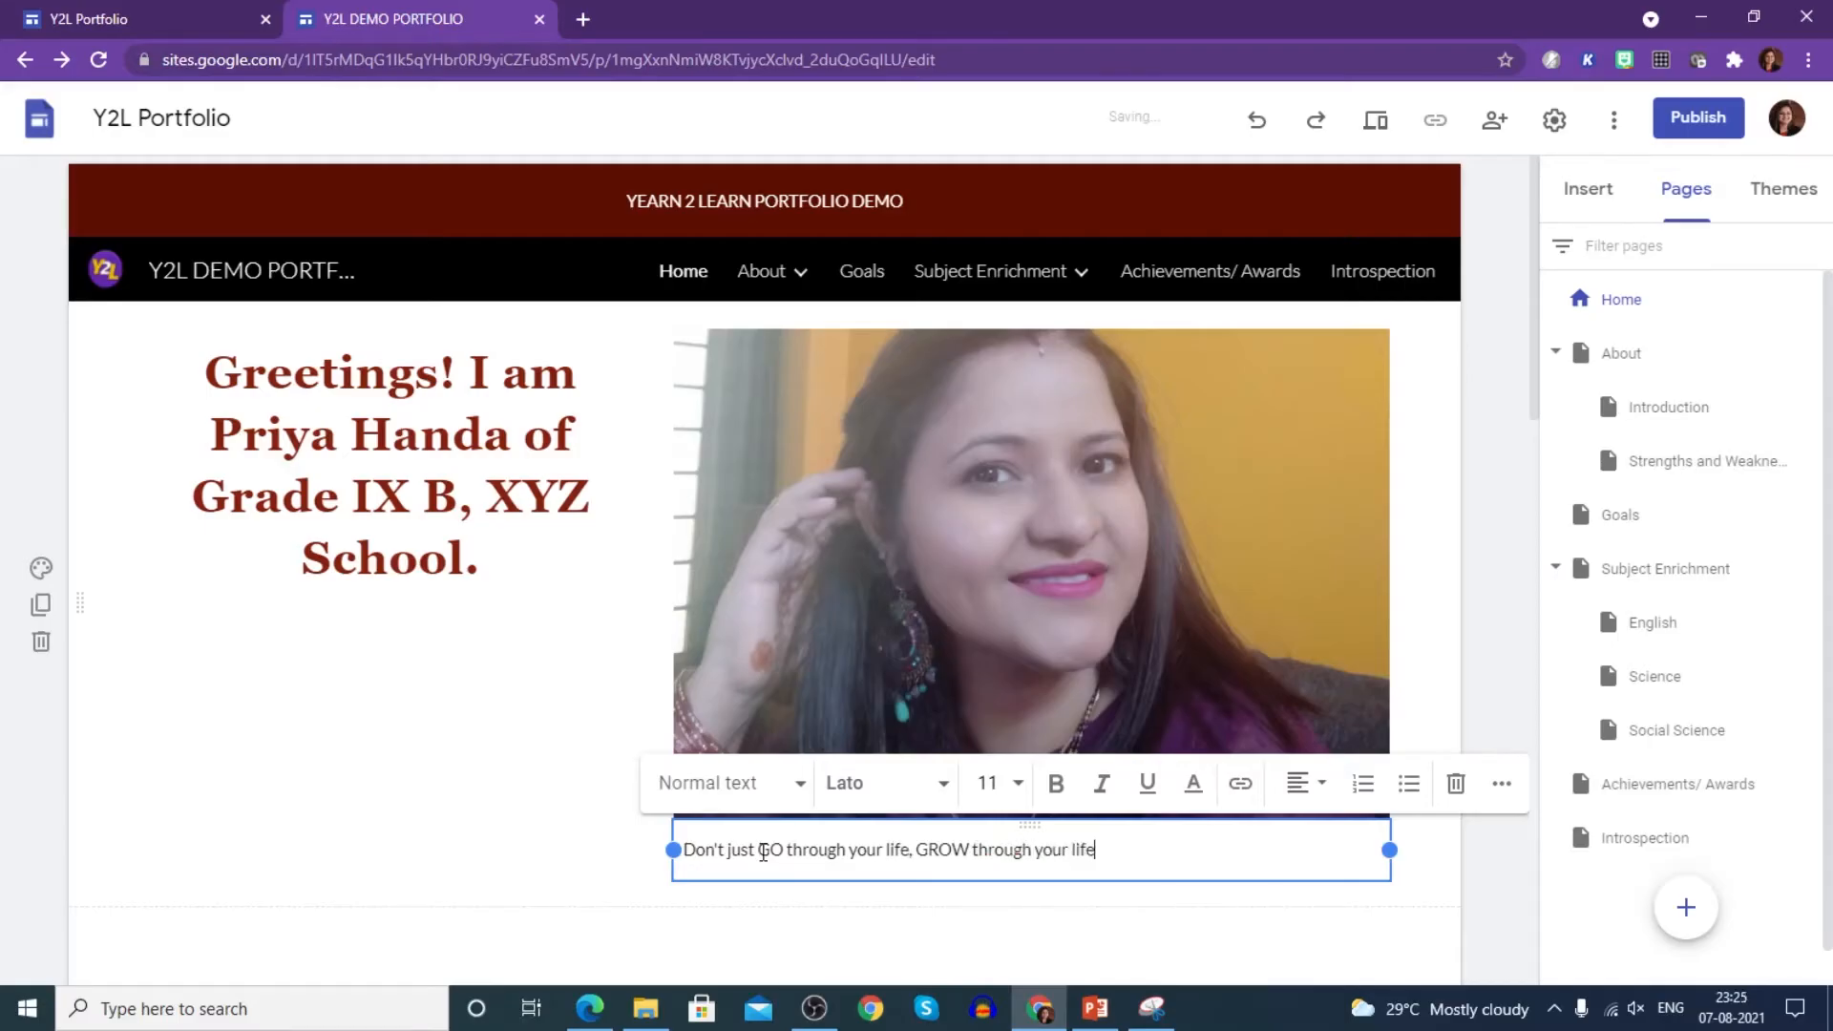
type(".")
left_click(811, 793)
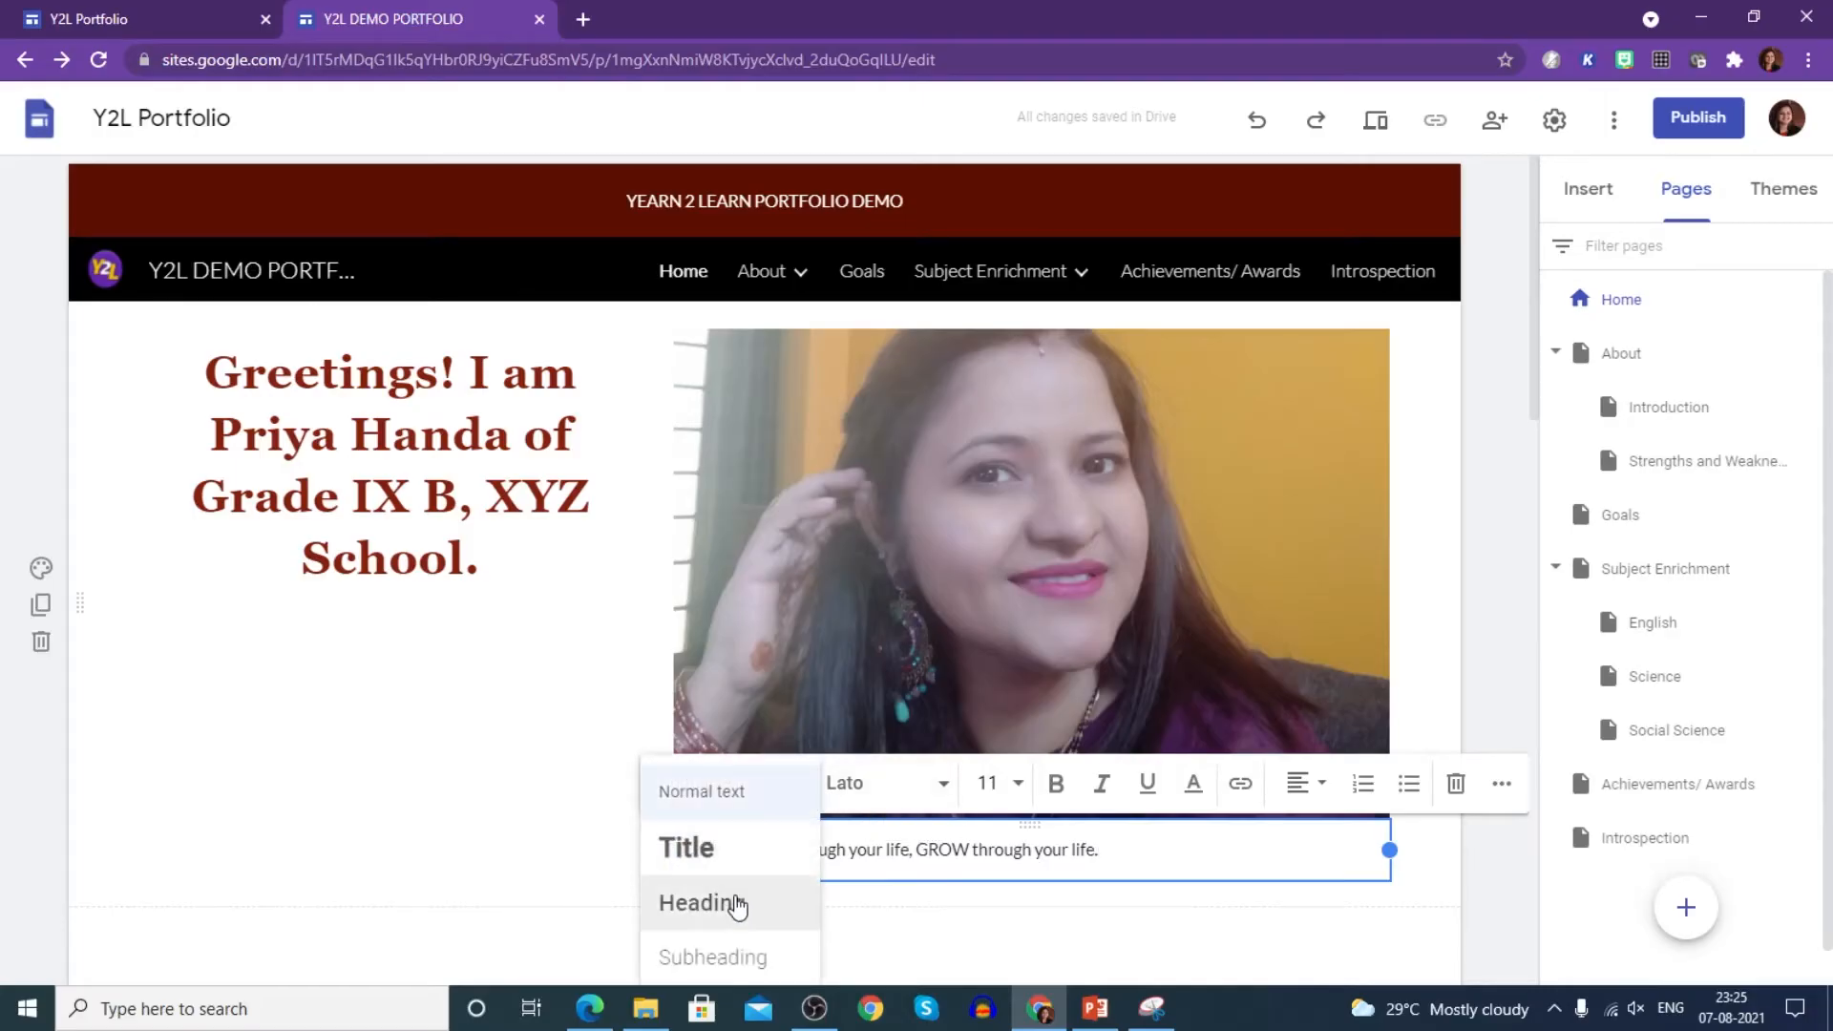
- Turn the caption into a heading and set the quote to size 18
left_click(737, 903)
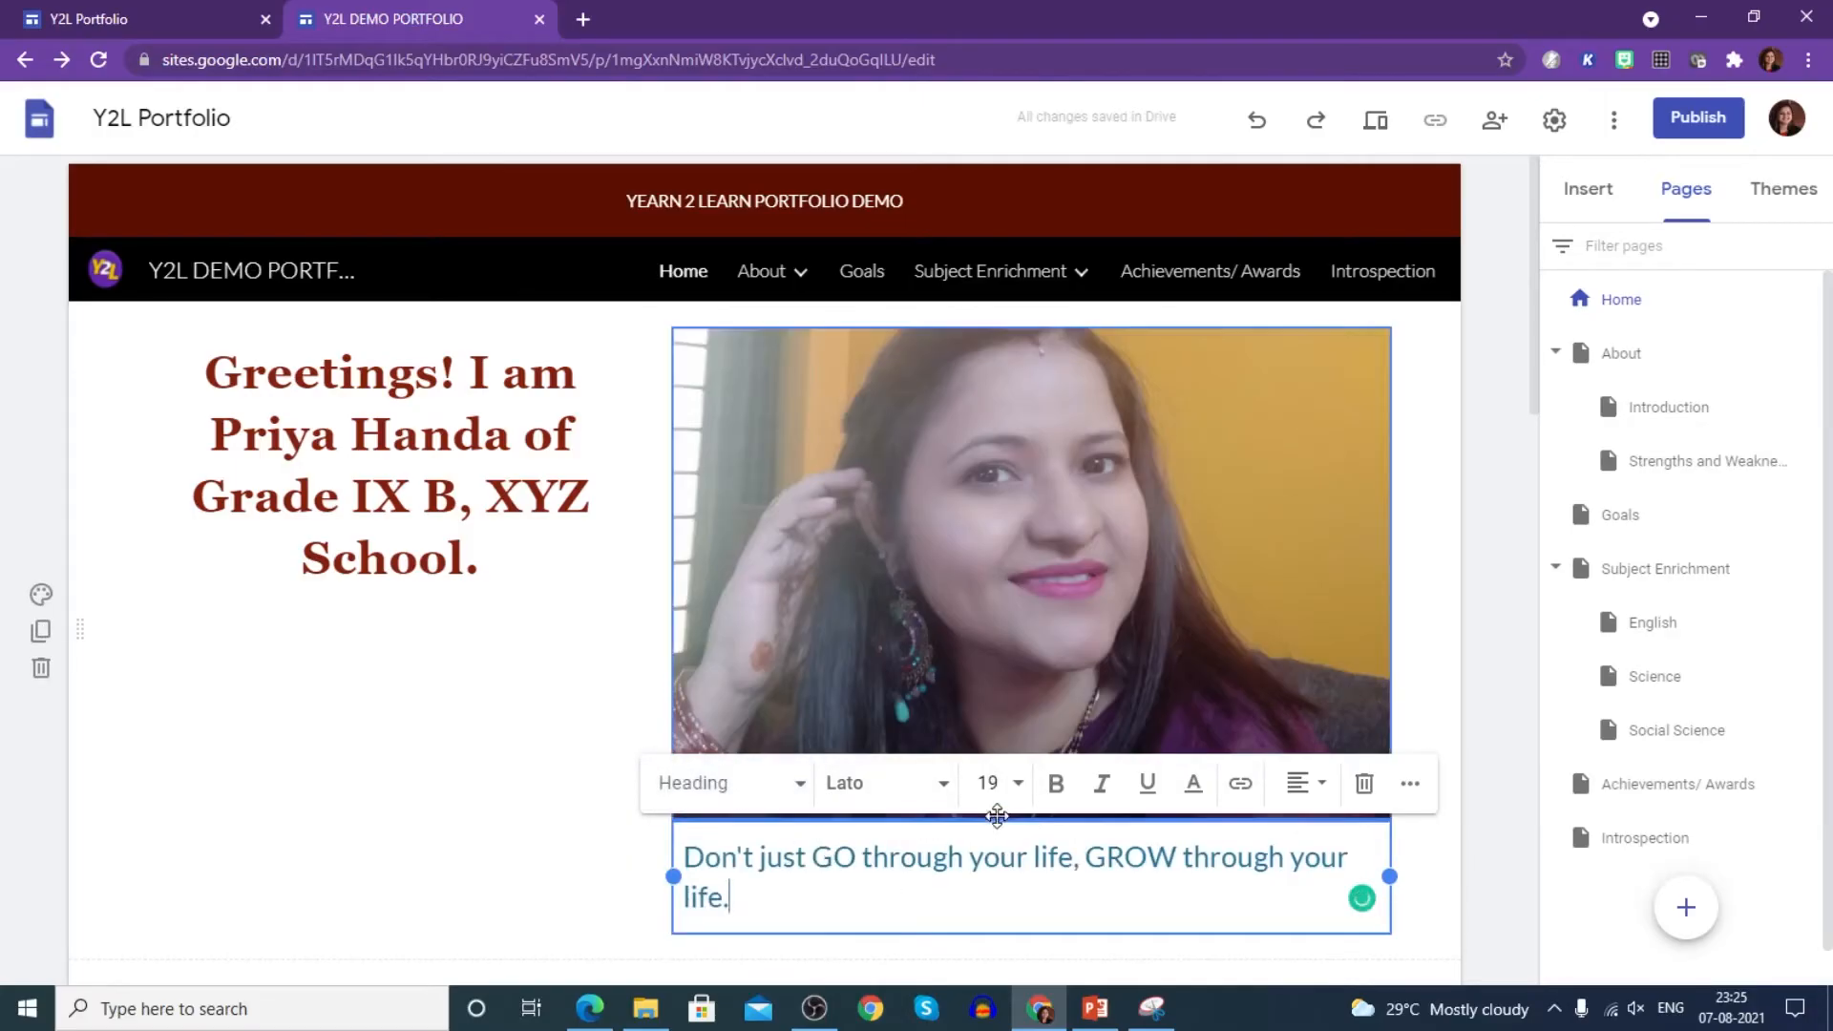
left_click(987, 783)
scroll(989, 907, "down", 3)
left_click(995, 953)
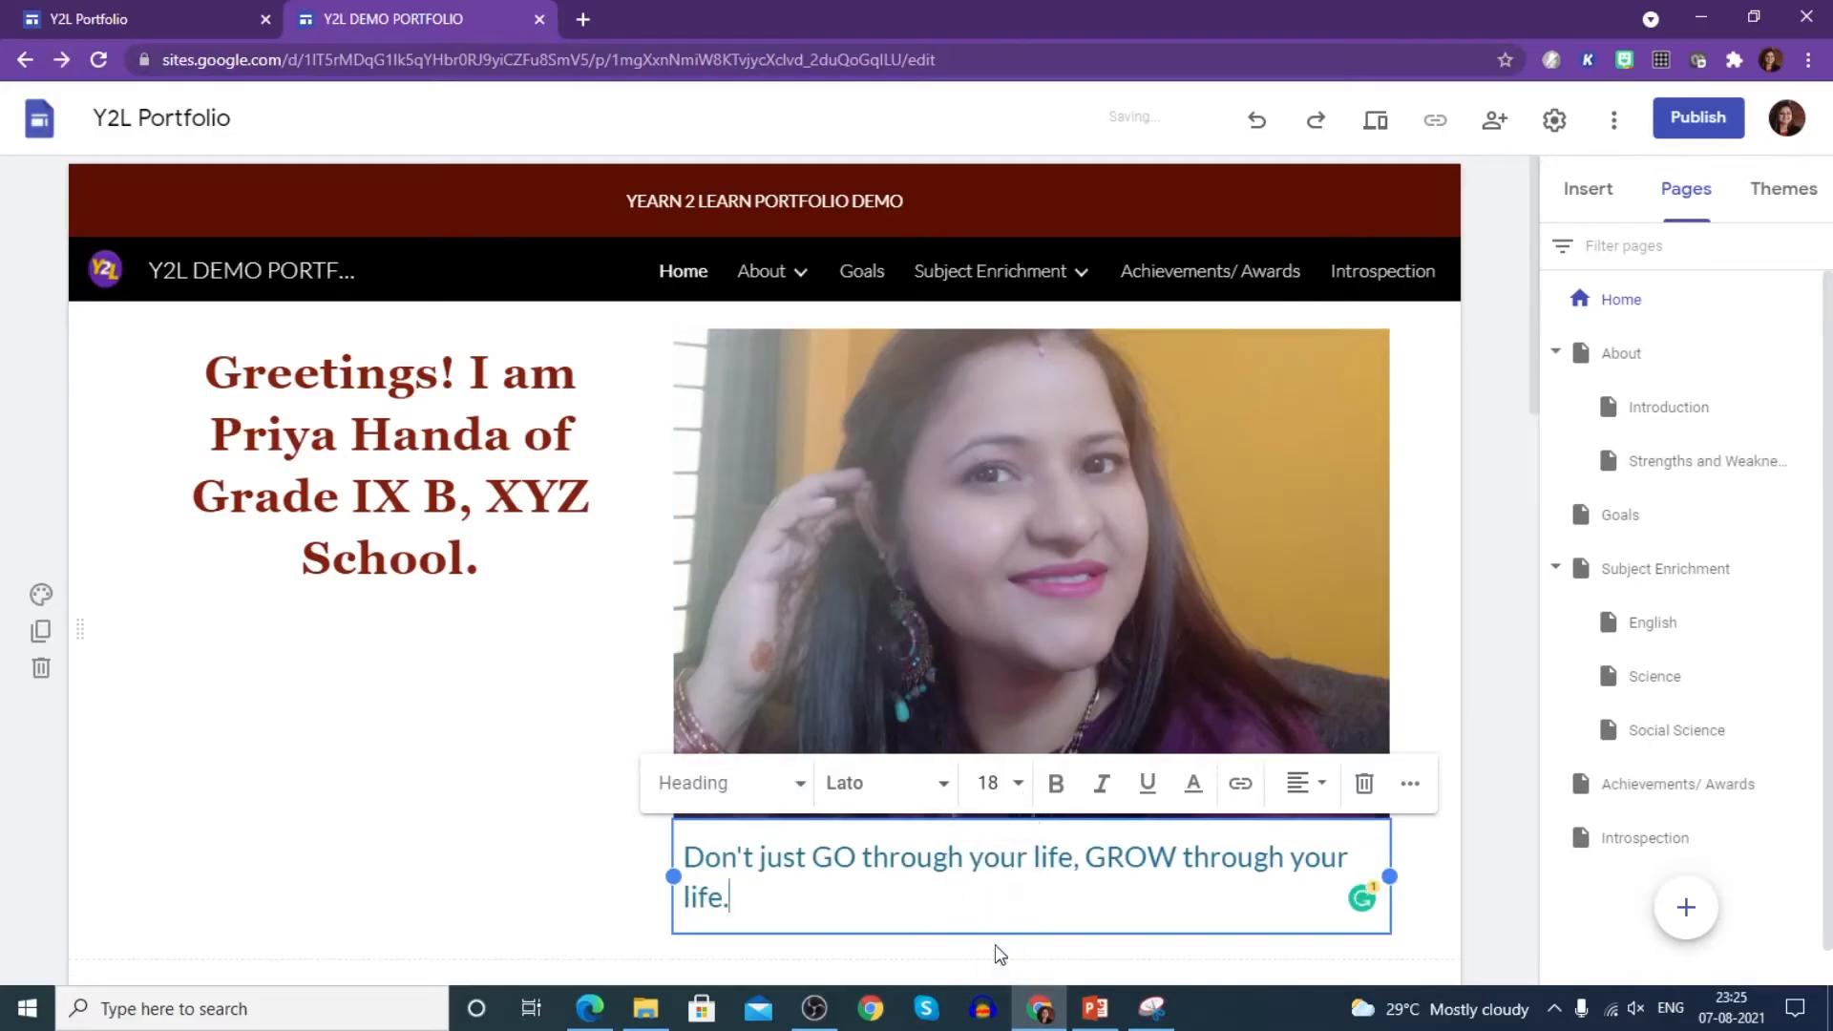
left_click_drag(731, 898, 740, 838)
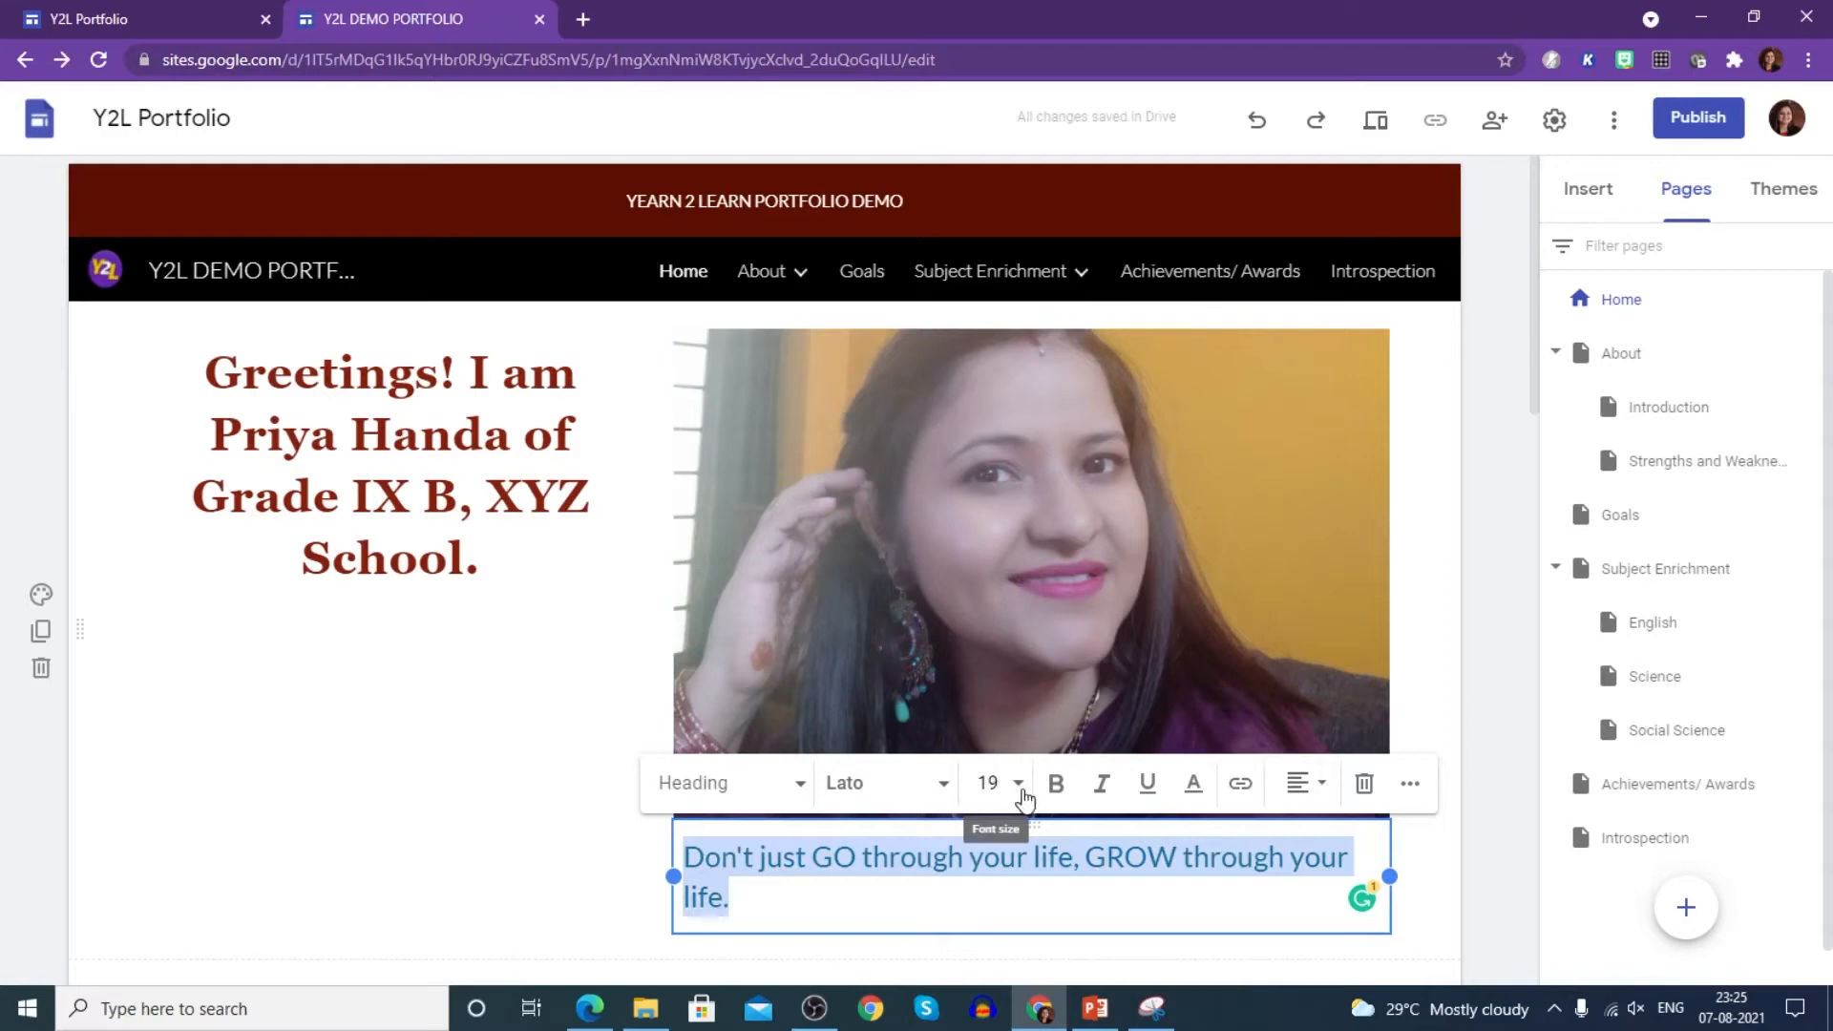
left_click(989, 783)
left_click(1000, 946)
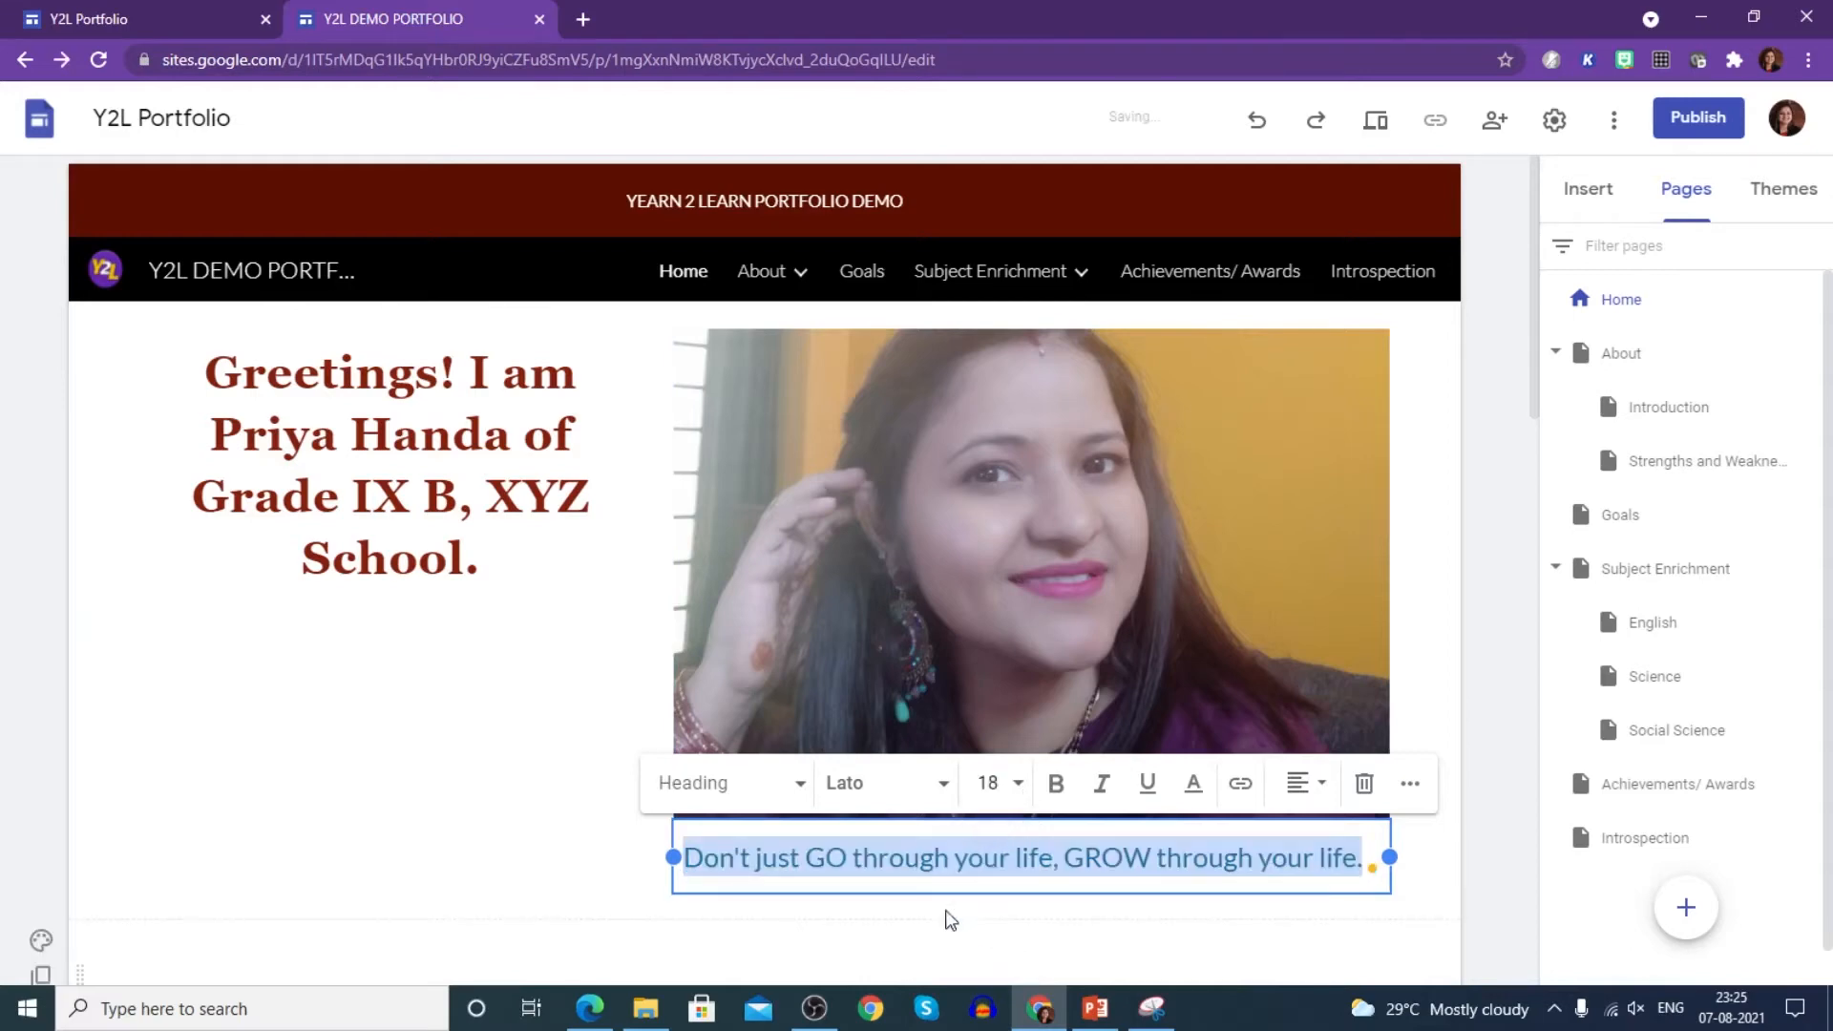
- Make the quote bold Arial, centred, in dark purple #741b47
left_click(941, 785)
left_click(919, 844)
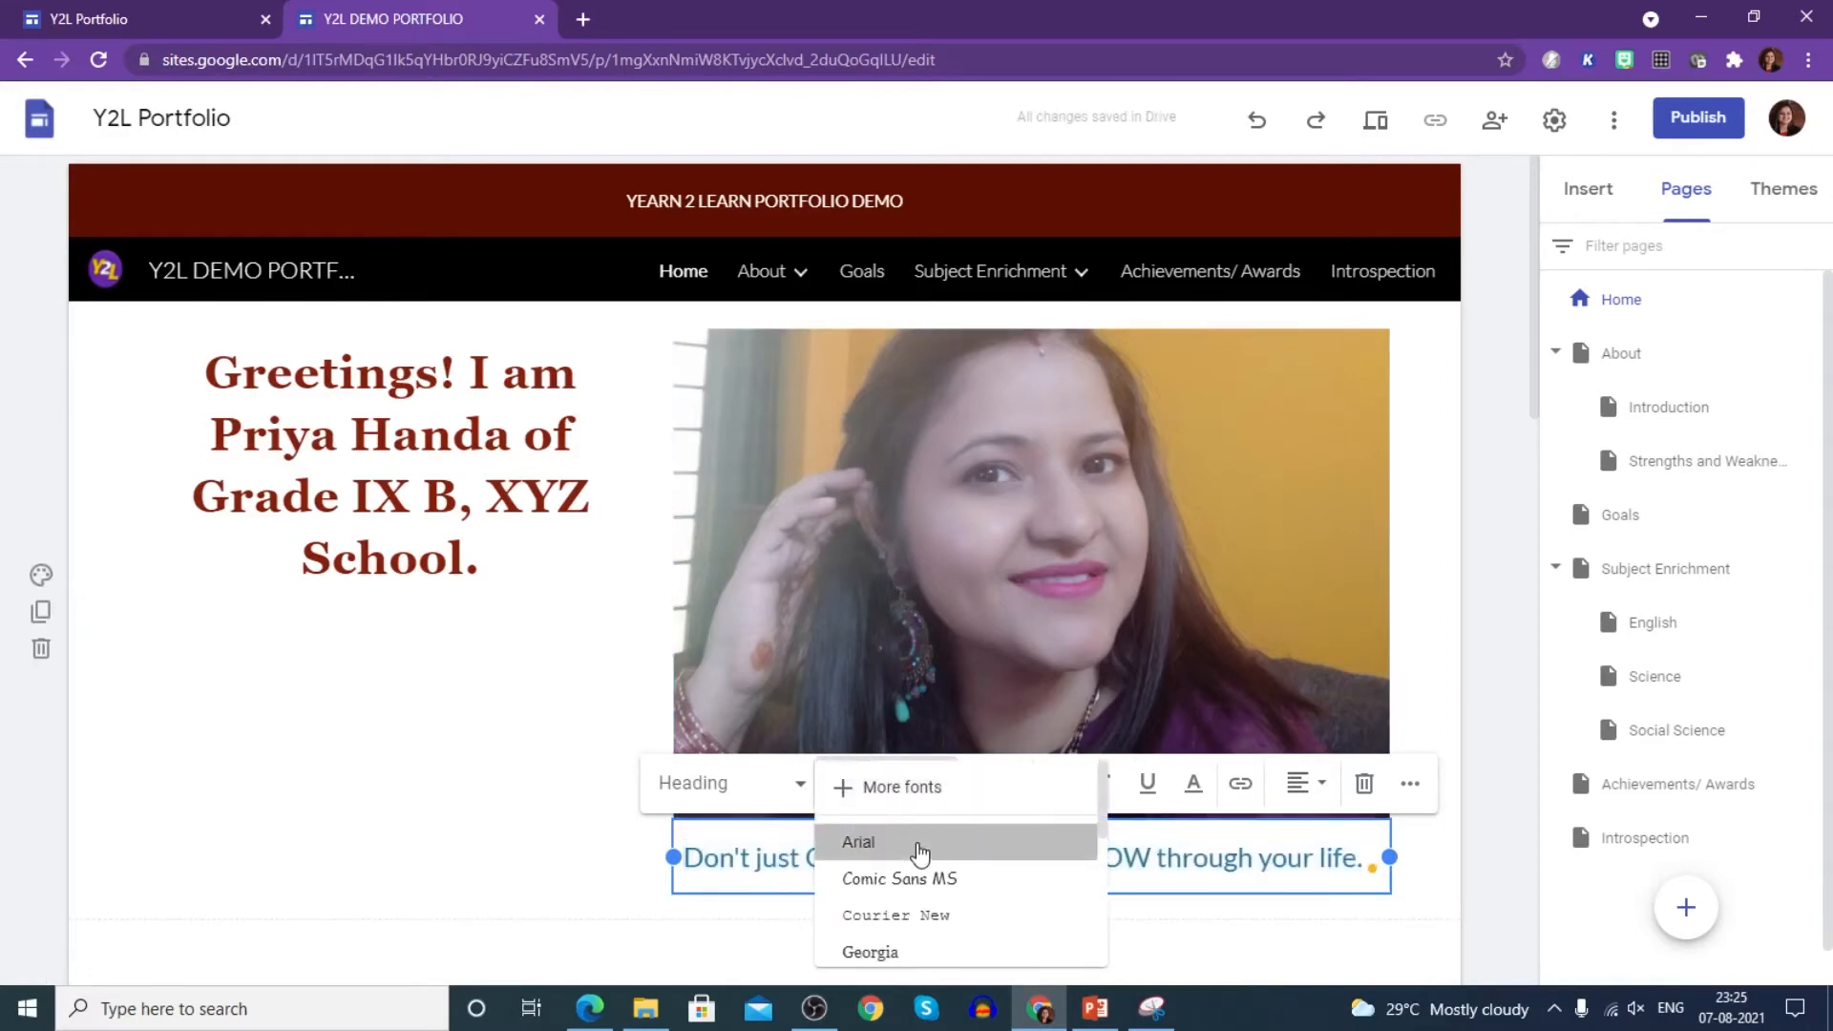
left_click(1058, 785)
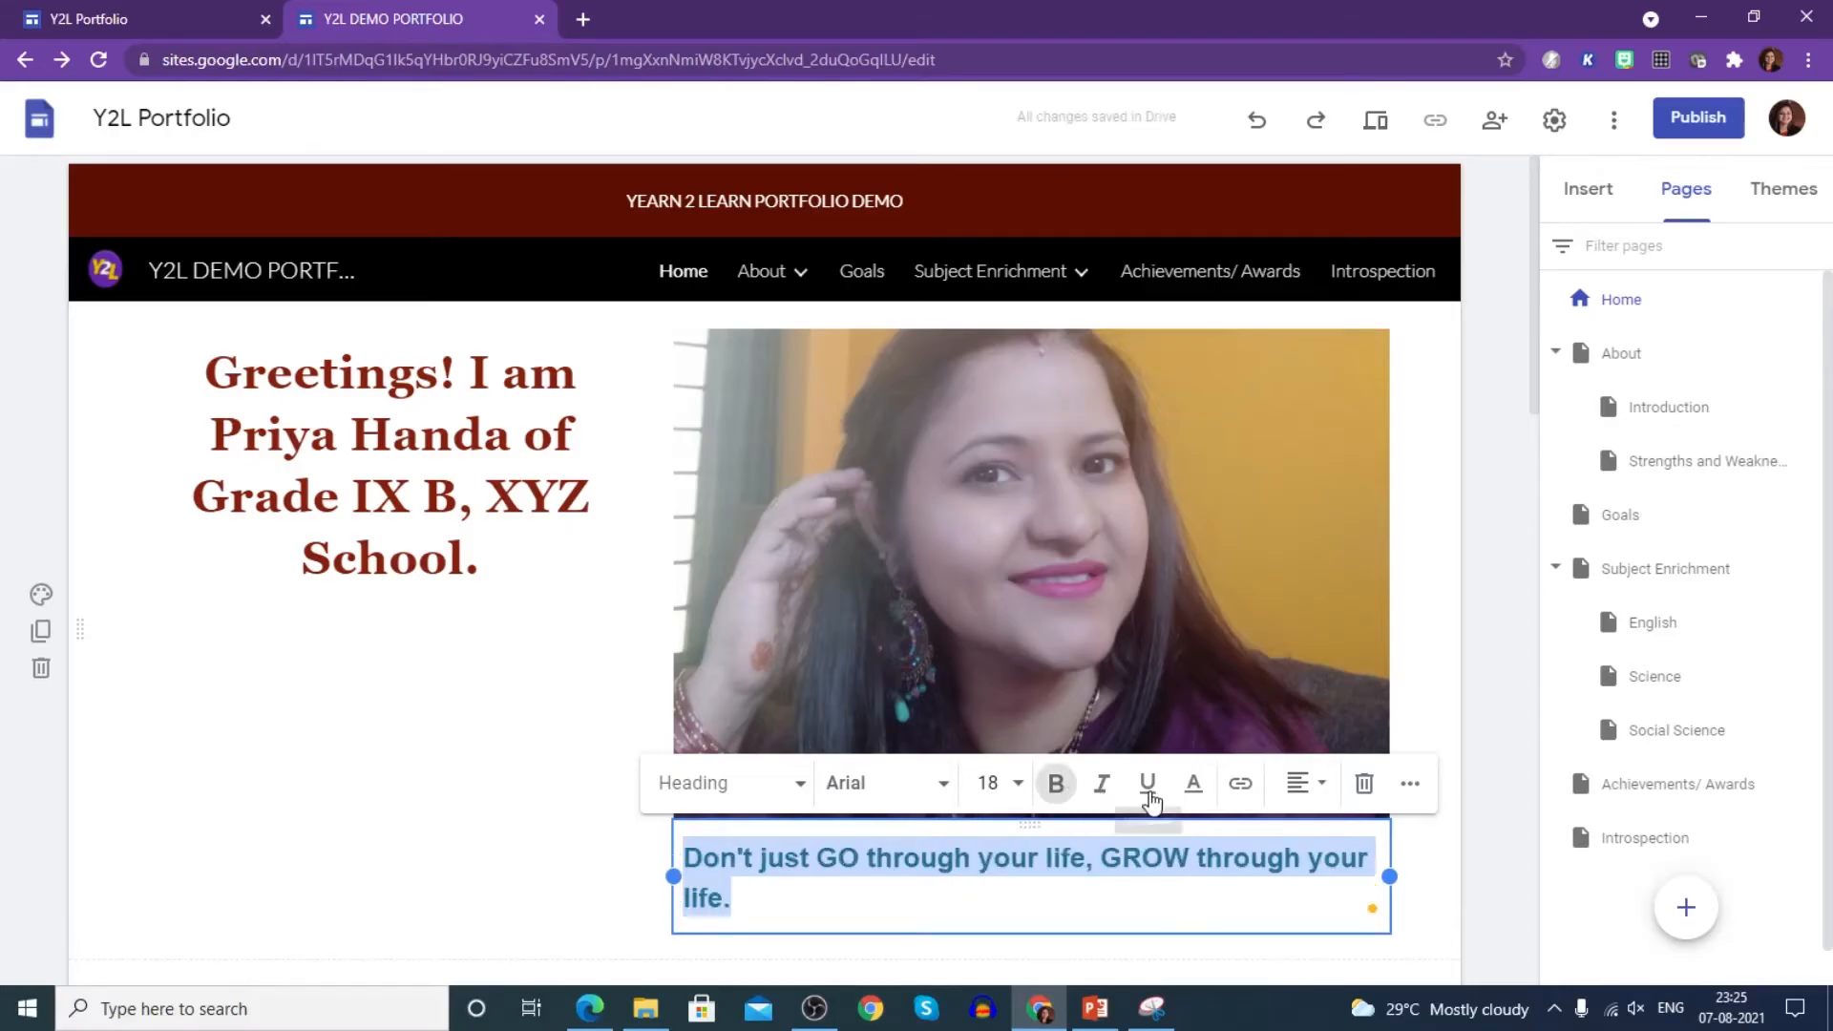
left_click(1300, 787)
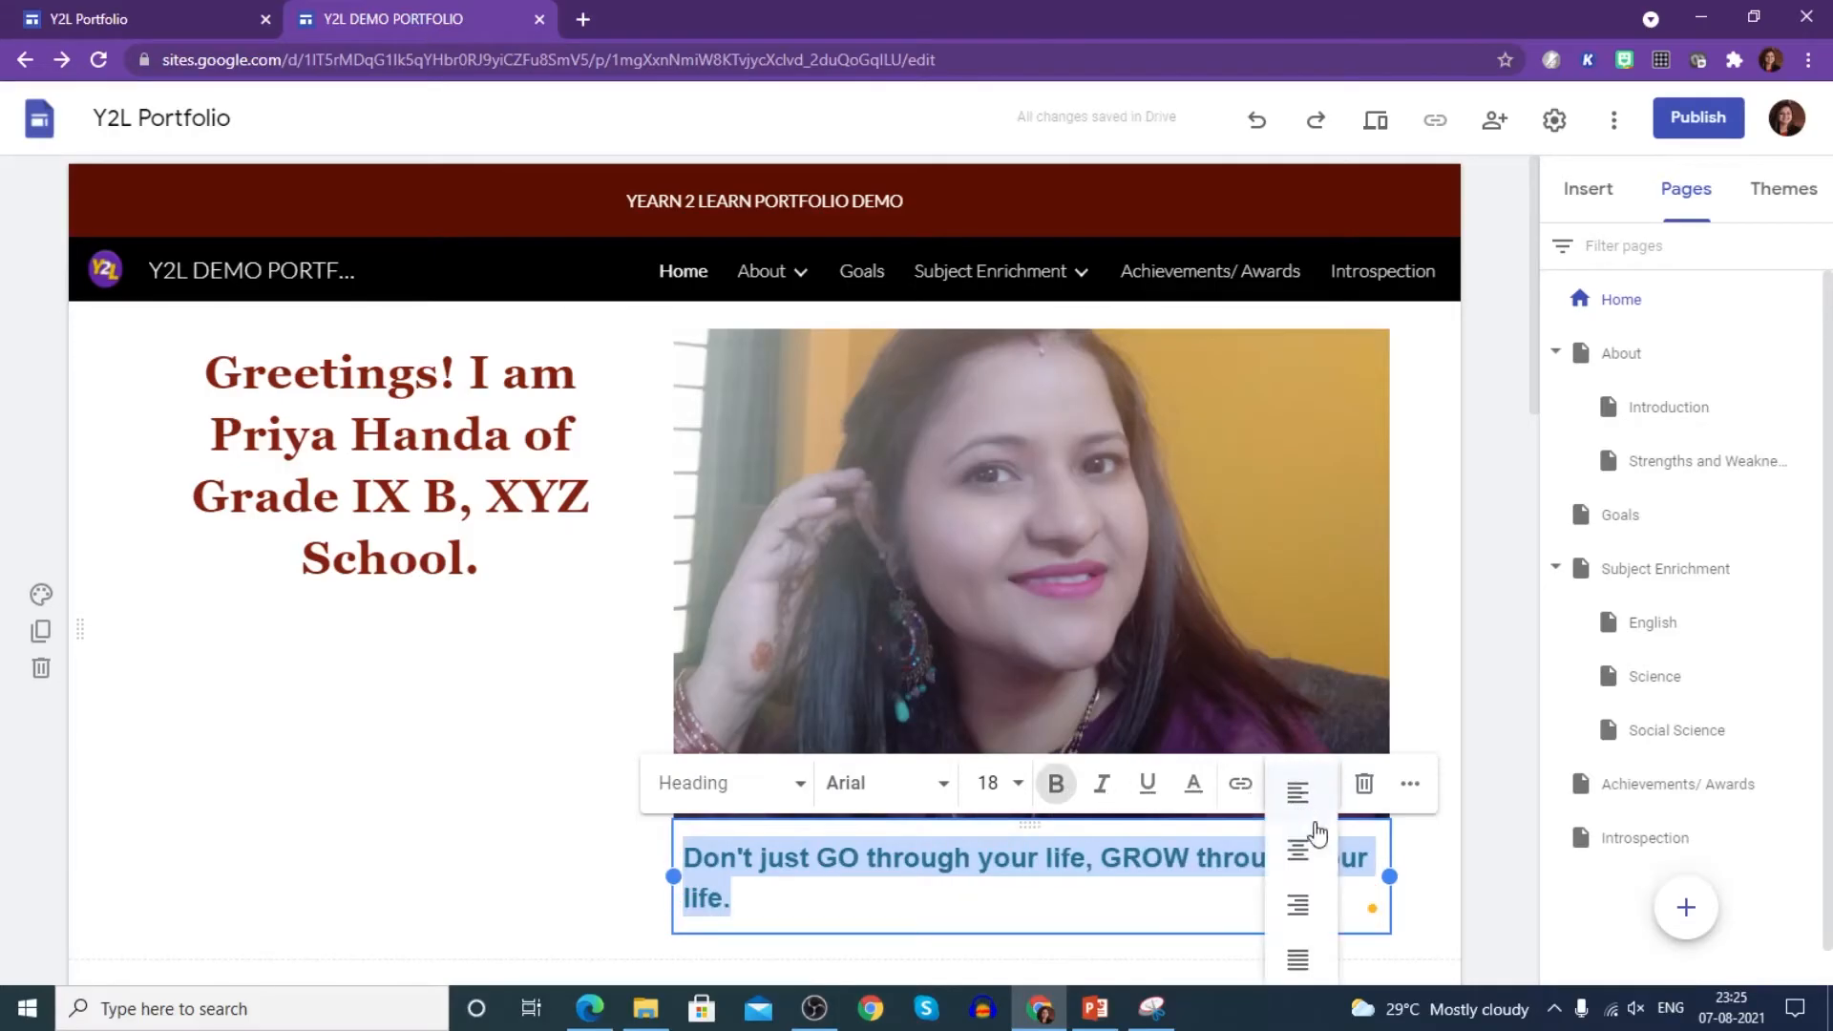
left_click(1299, 849)
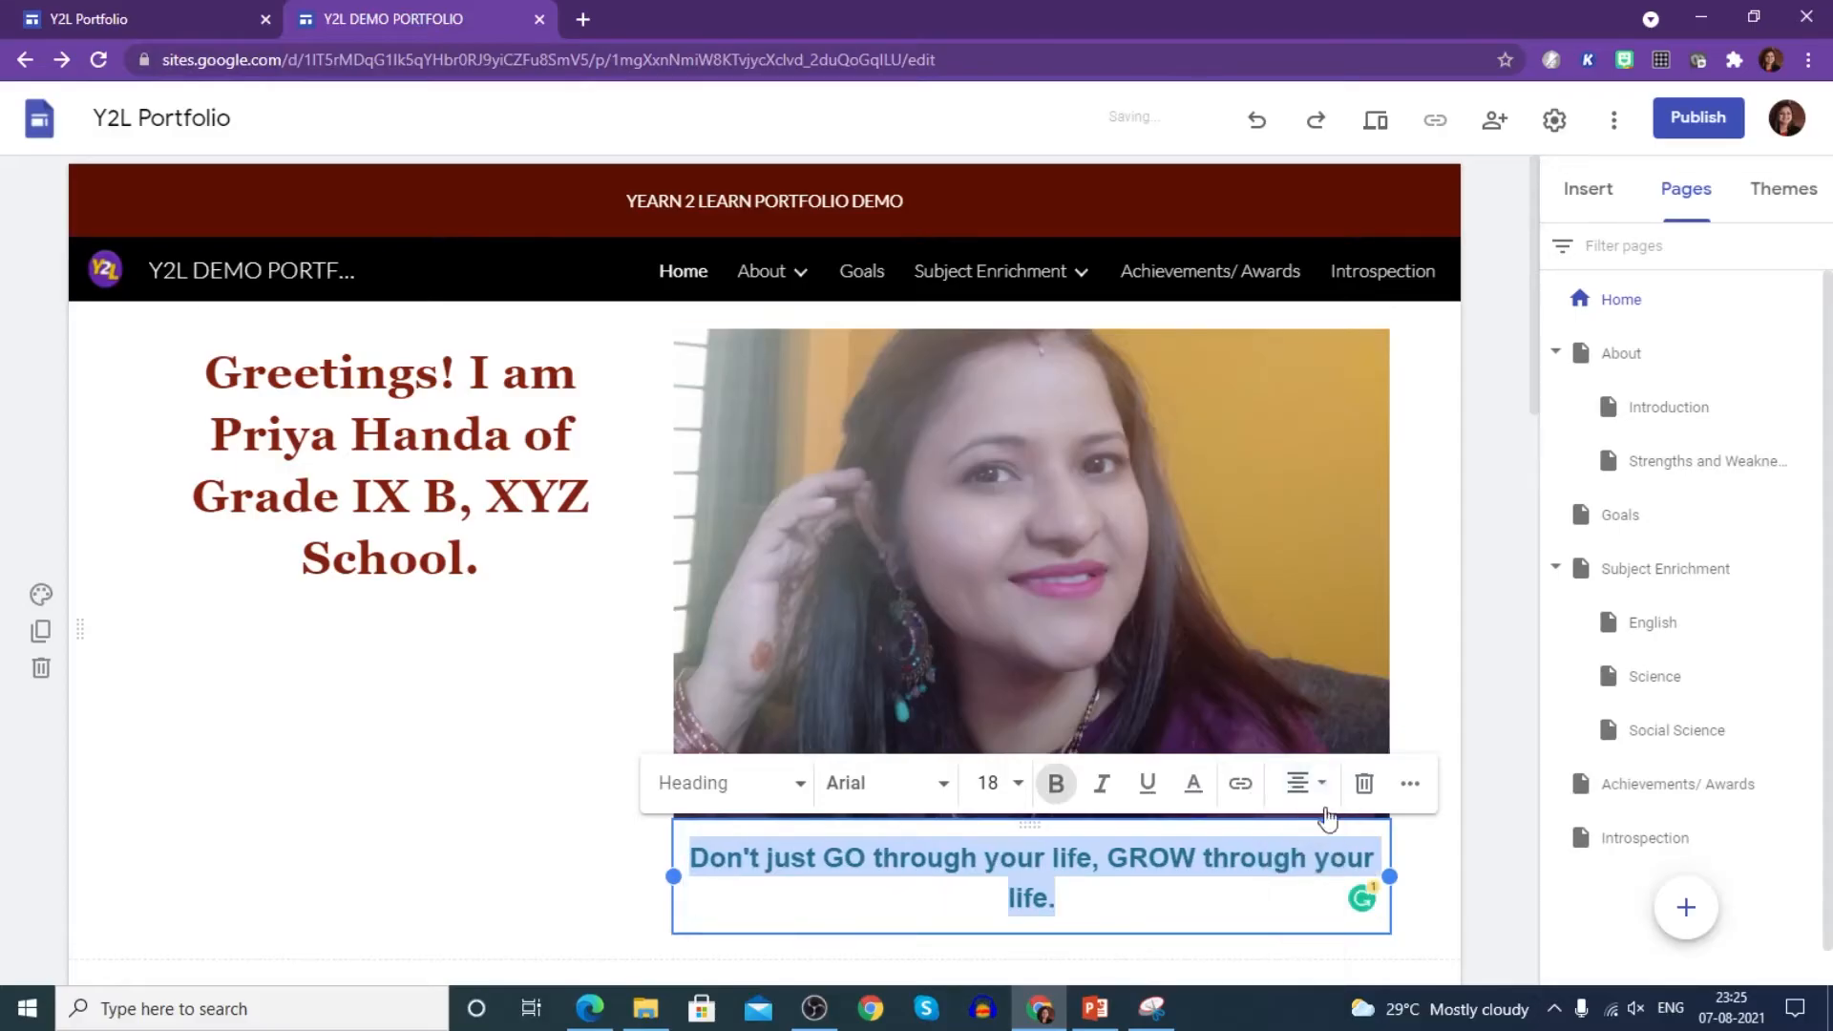
left_click(1194, 784)
left_click(1366, 669)
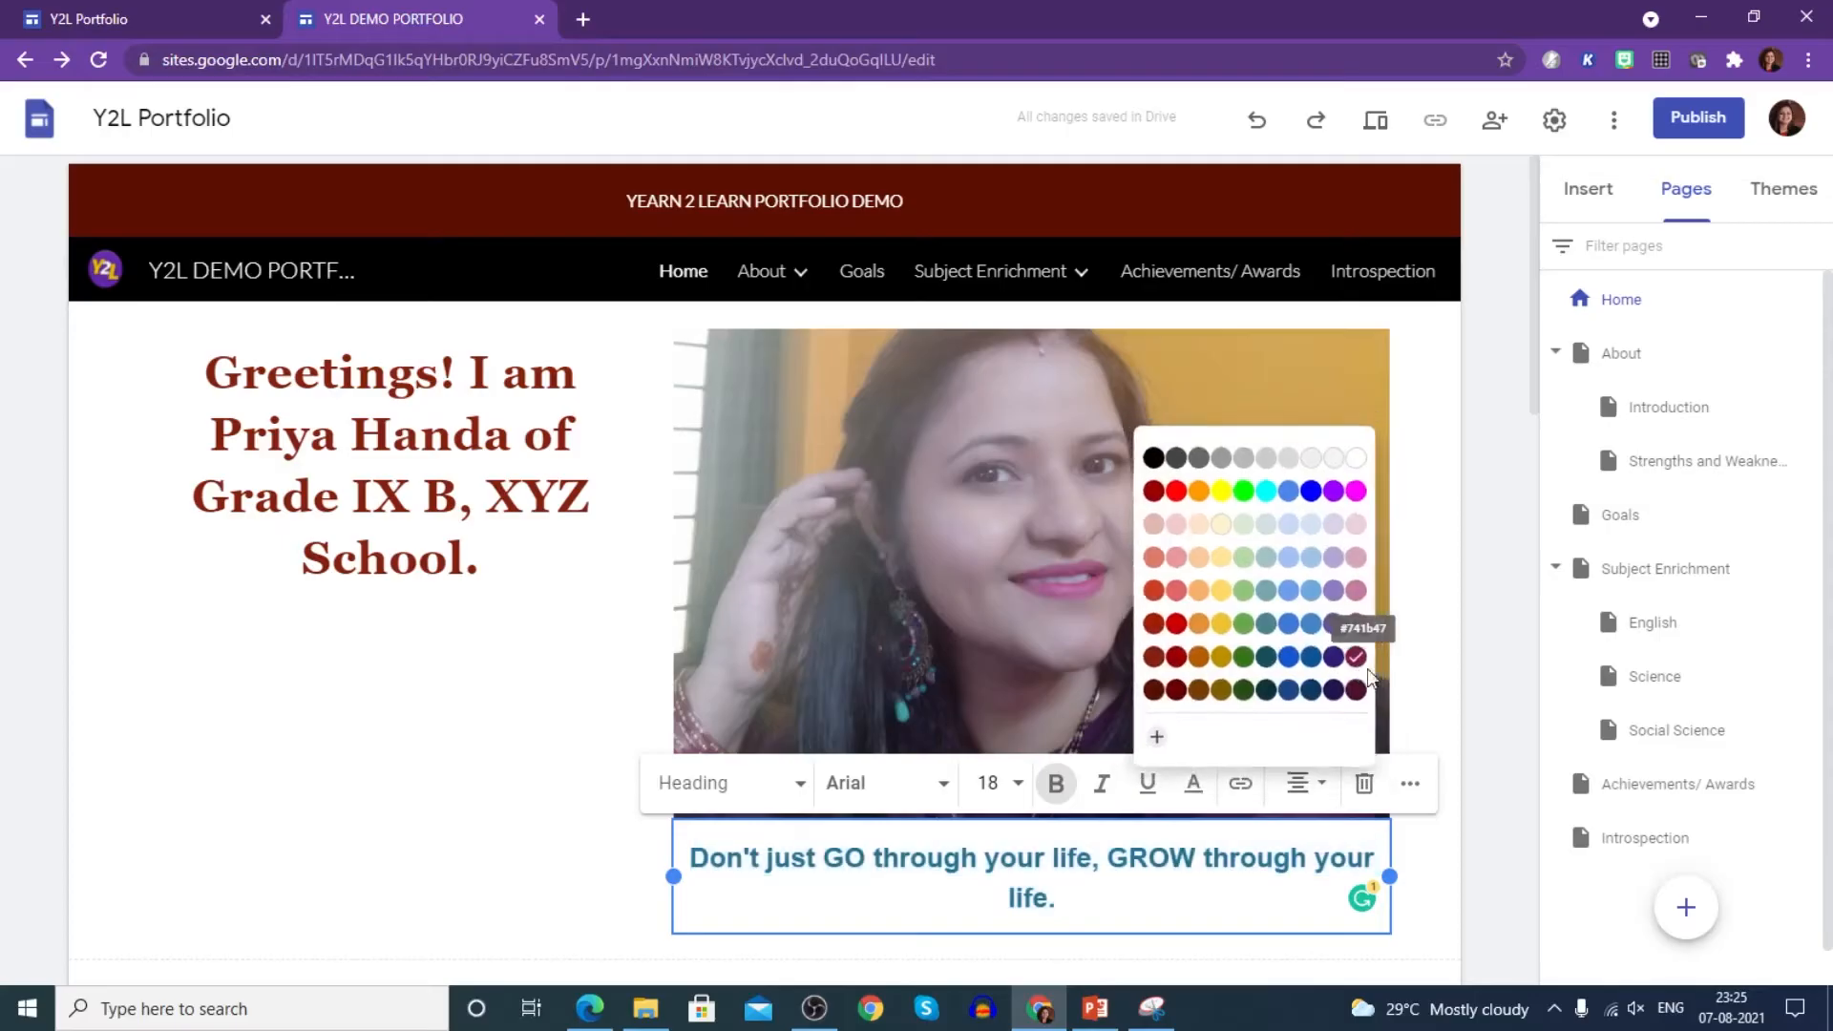
left_click(626, 823)
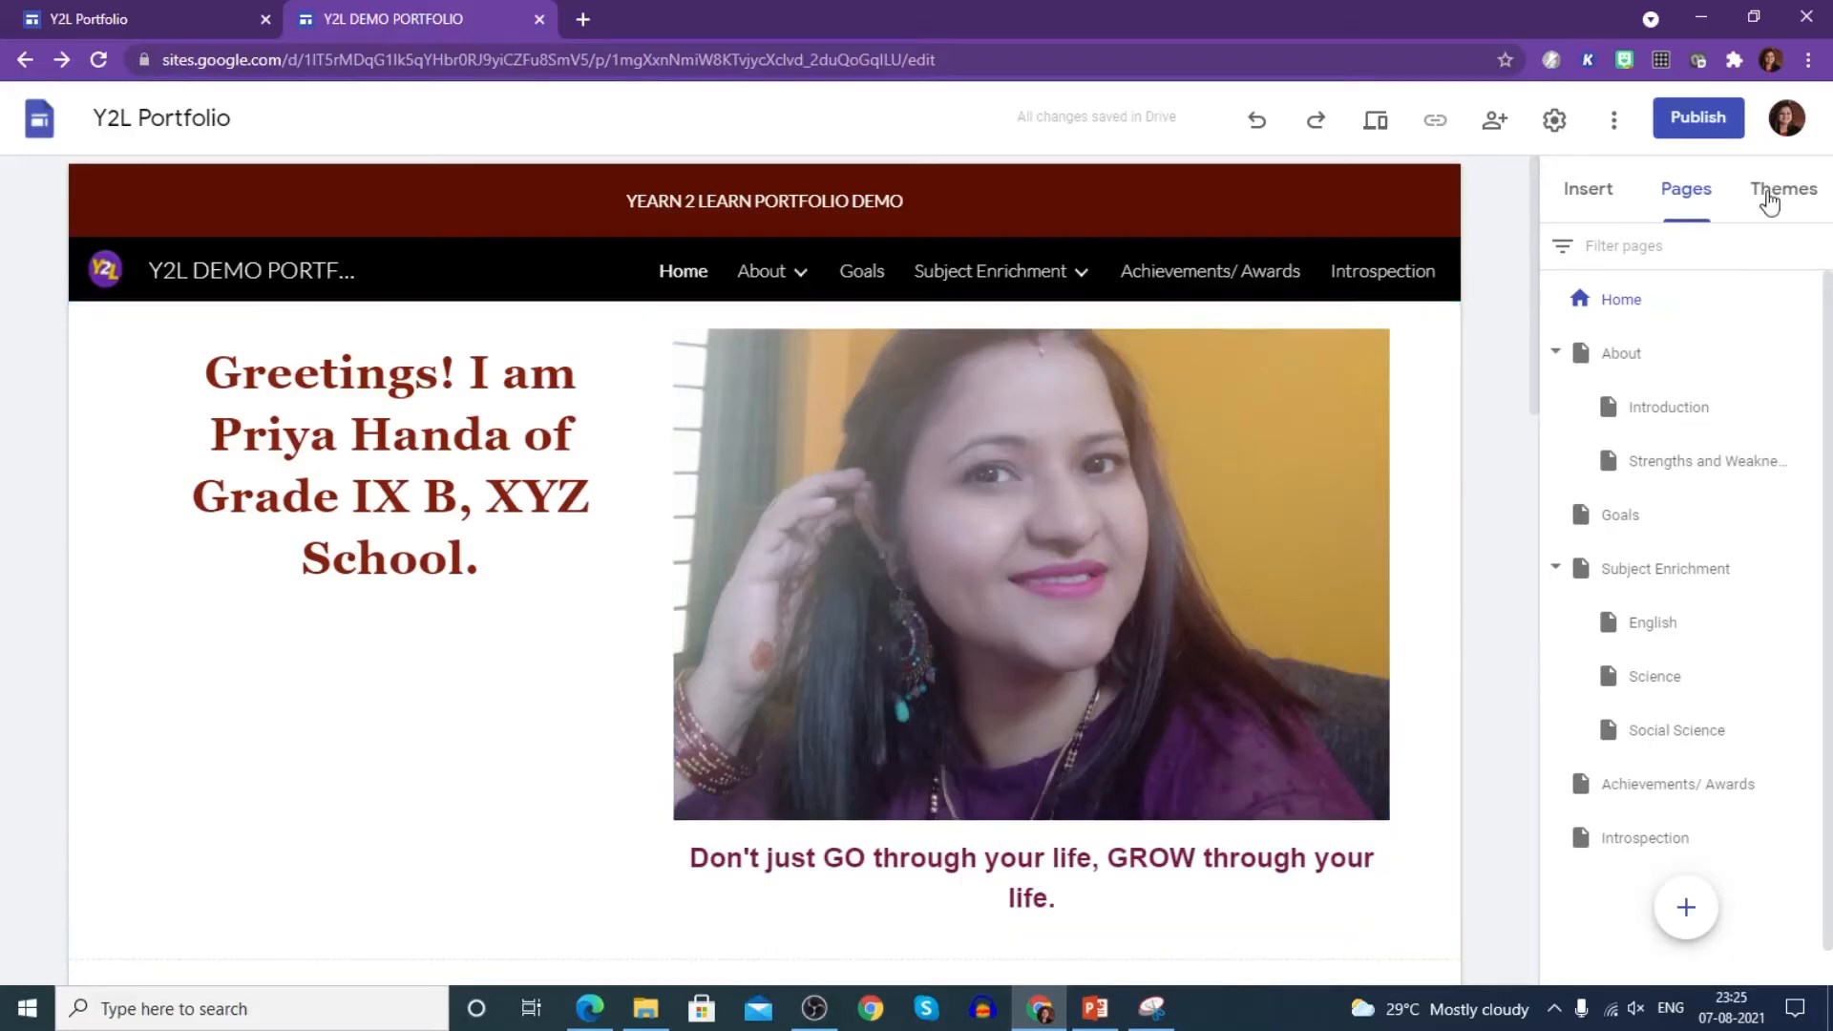
- Show the Insert panel and add a text box, then undo it
scroll(737, 696, "down", 10)
scroll(827, 730, "down", 2)
scroll(827, 731, "up", 6)
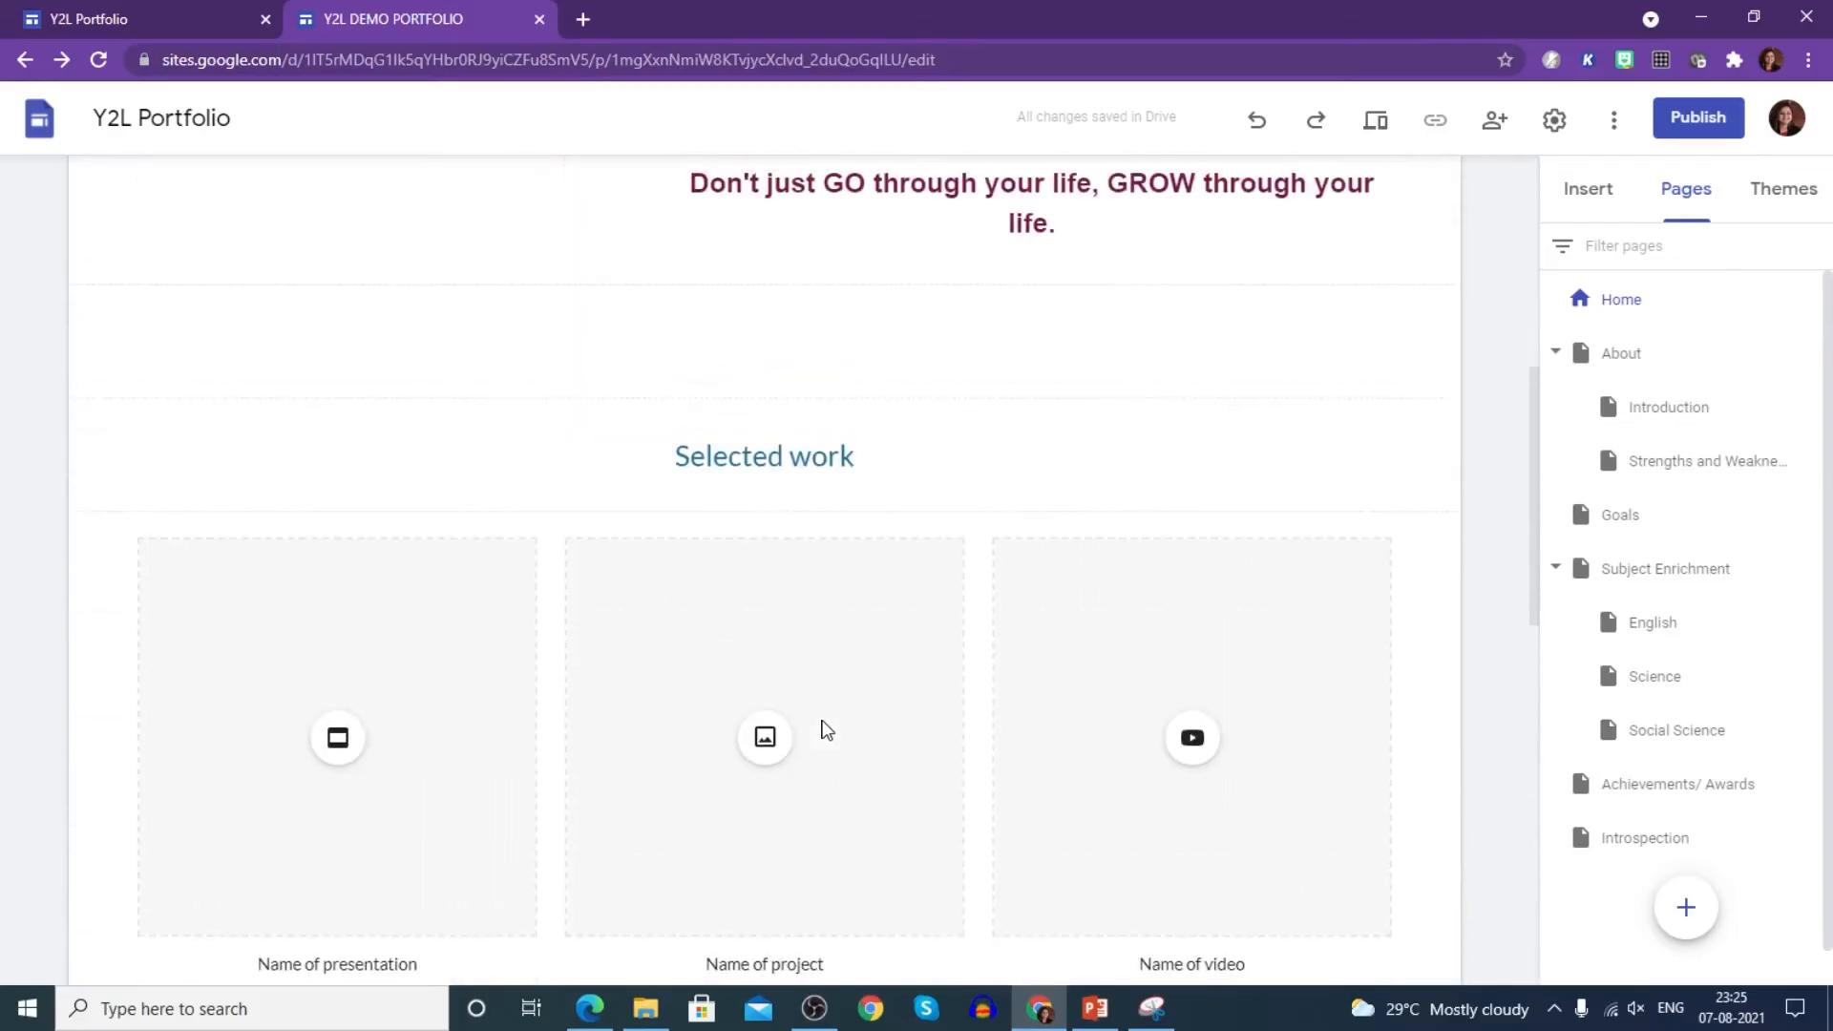
scroll(864, 631, "up", 2)
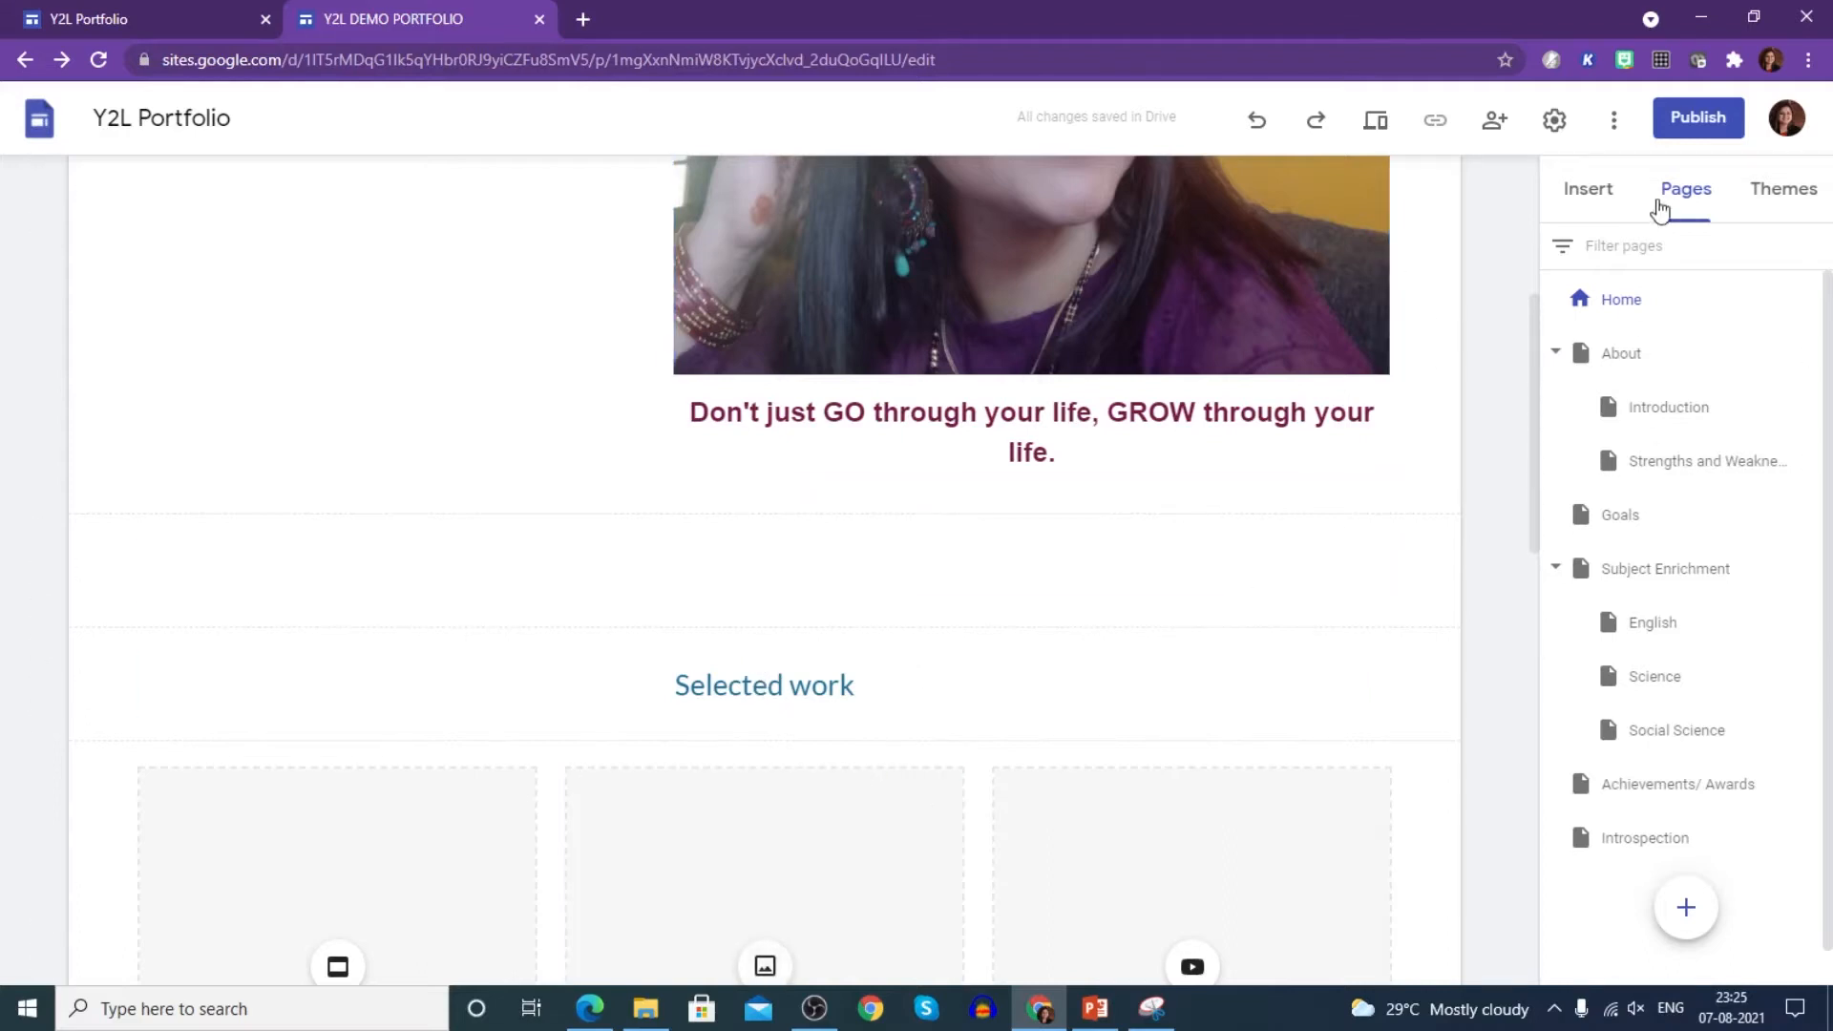
left_click(1607, 197)
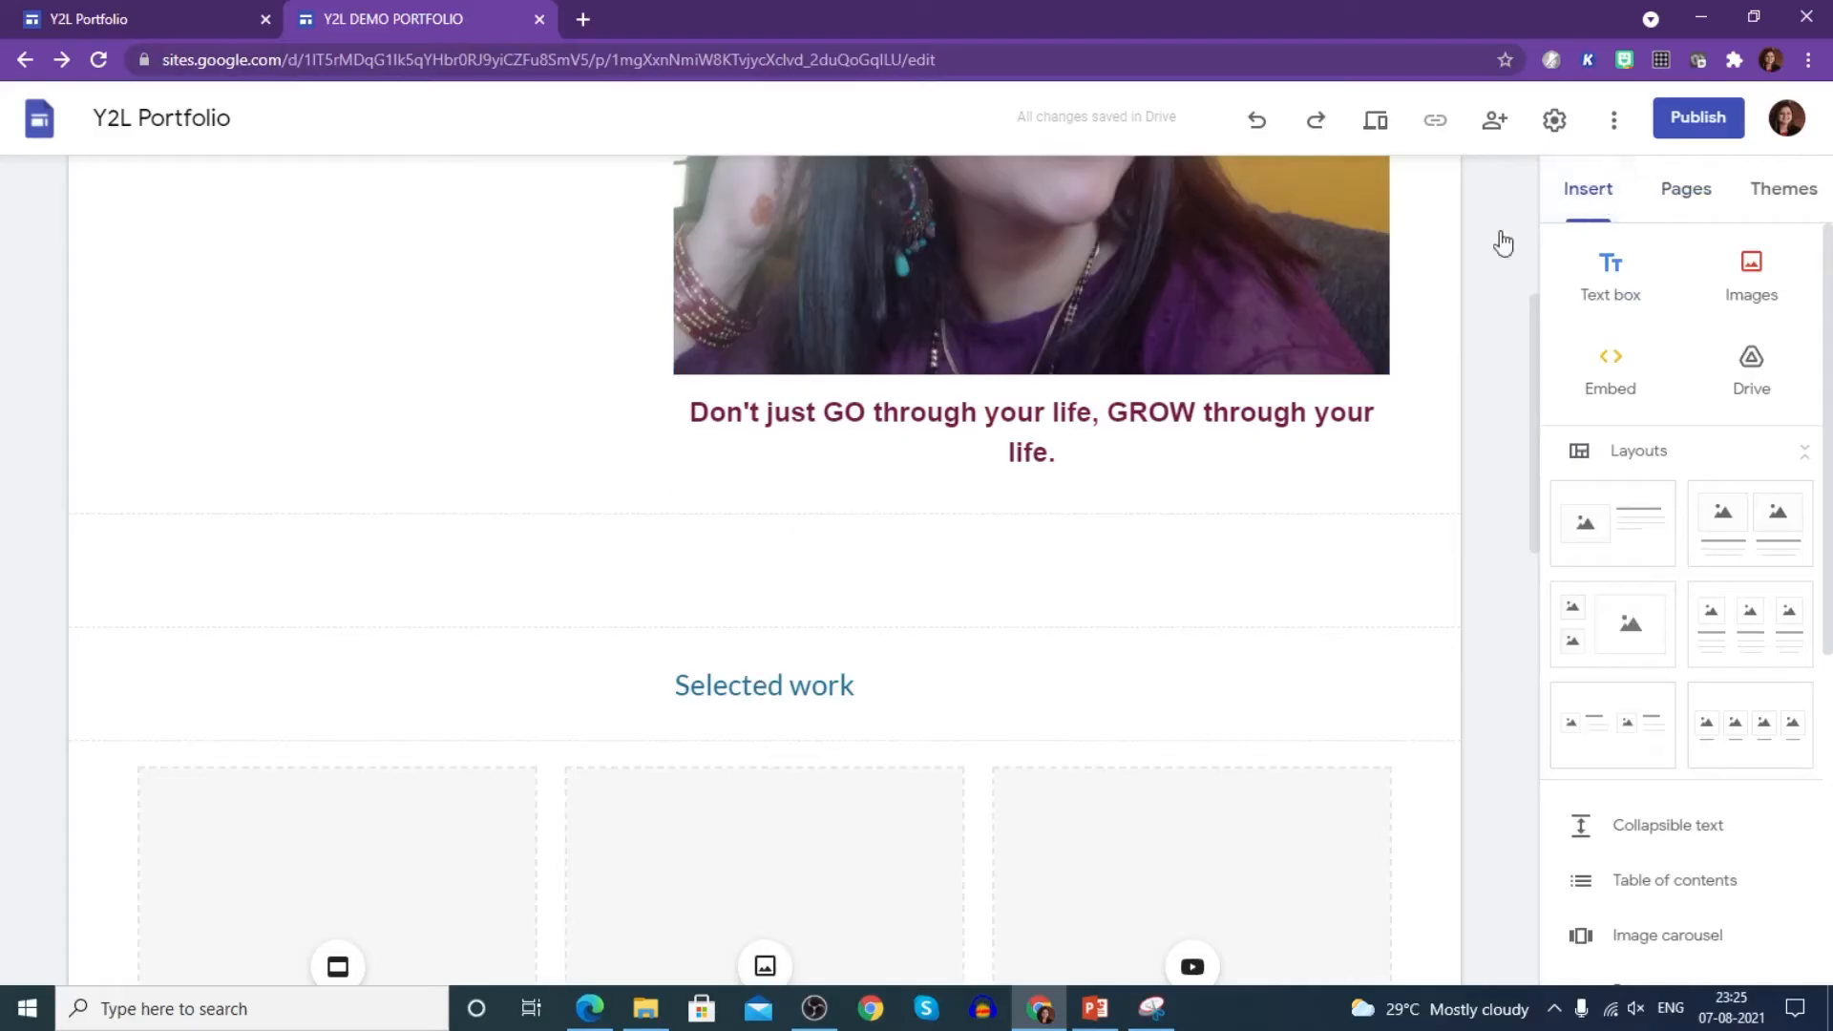
scroll(1681, 430, "down", 7)
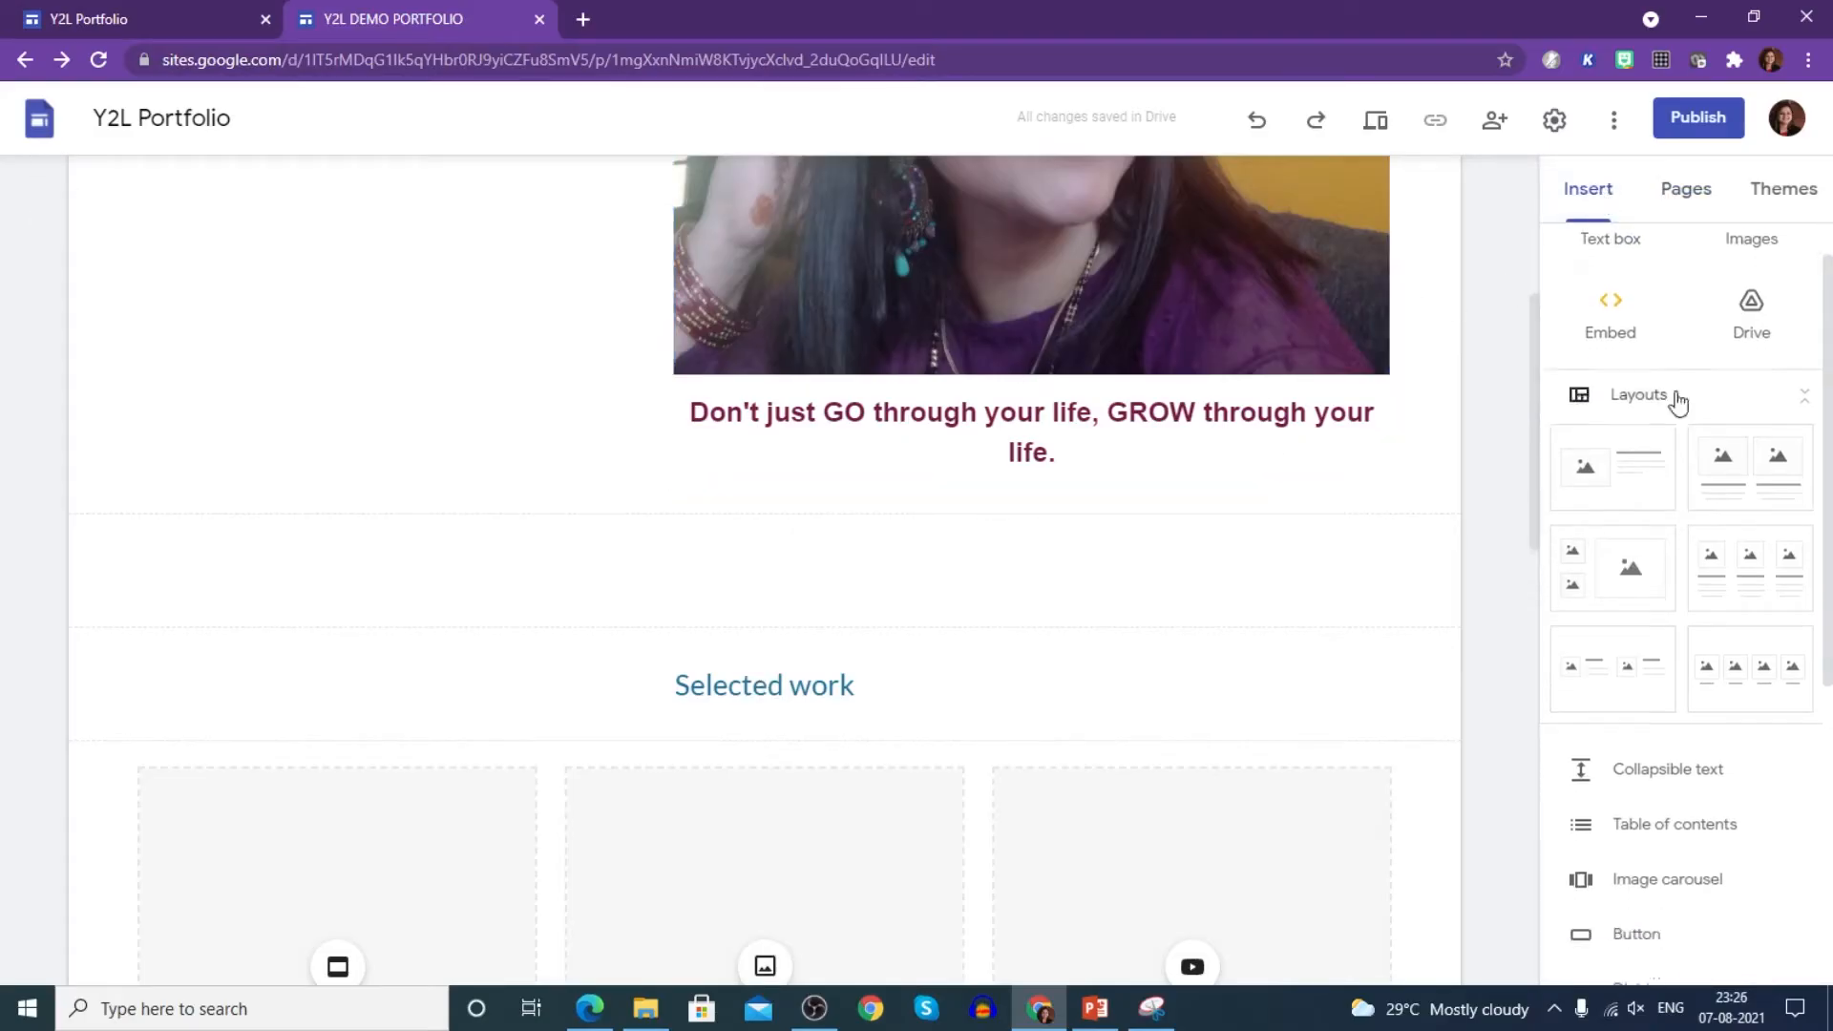
scroll(1714, 659, "up", 7)
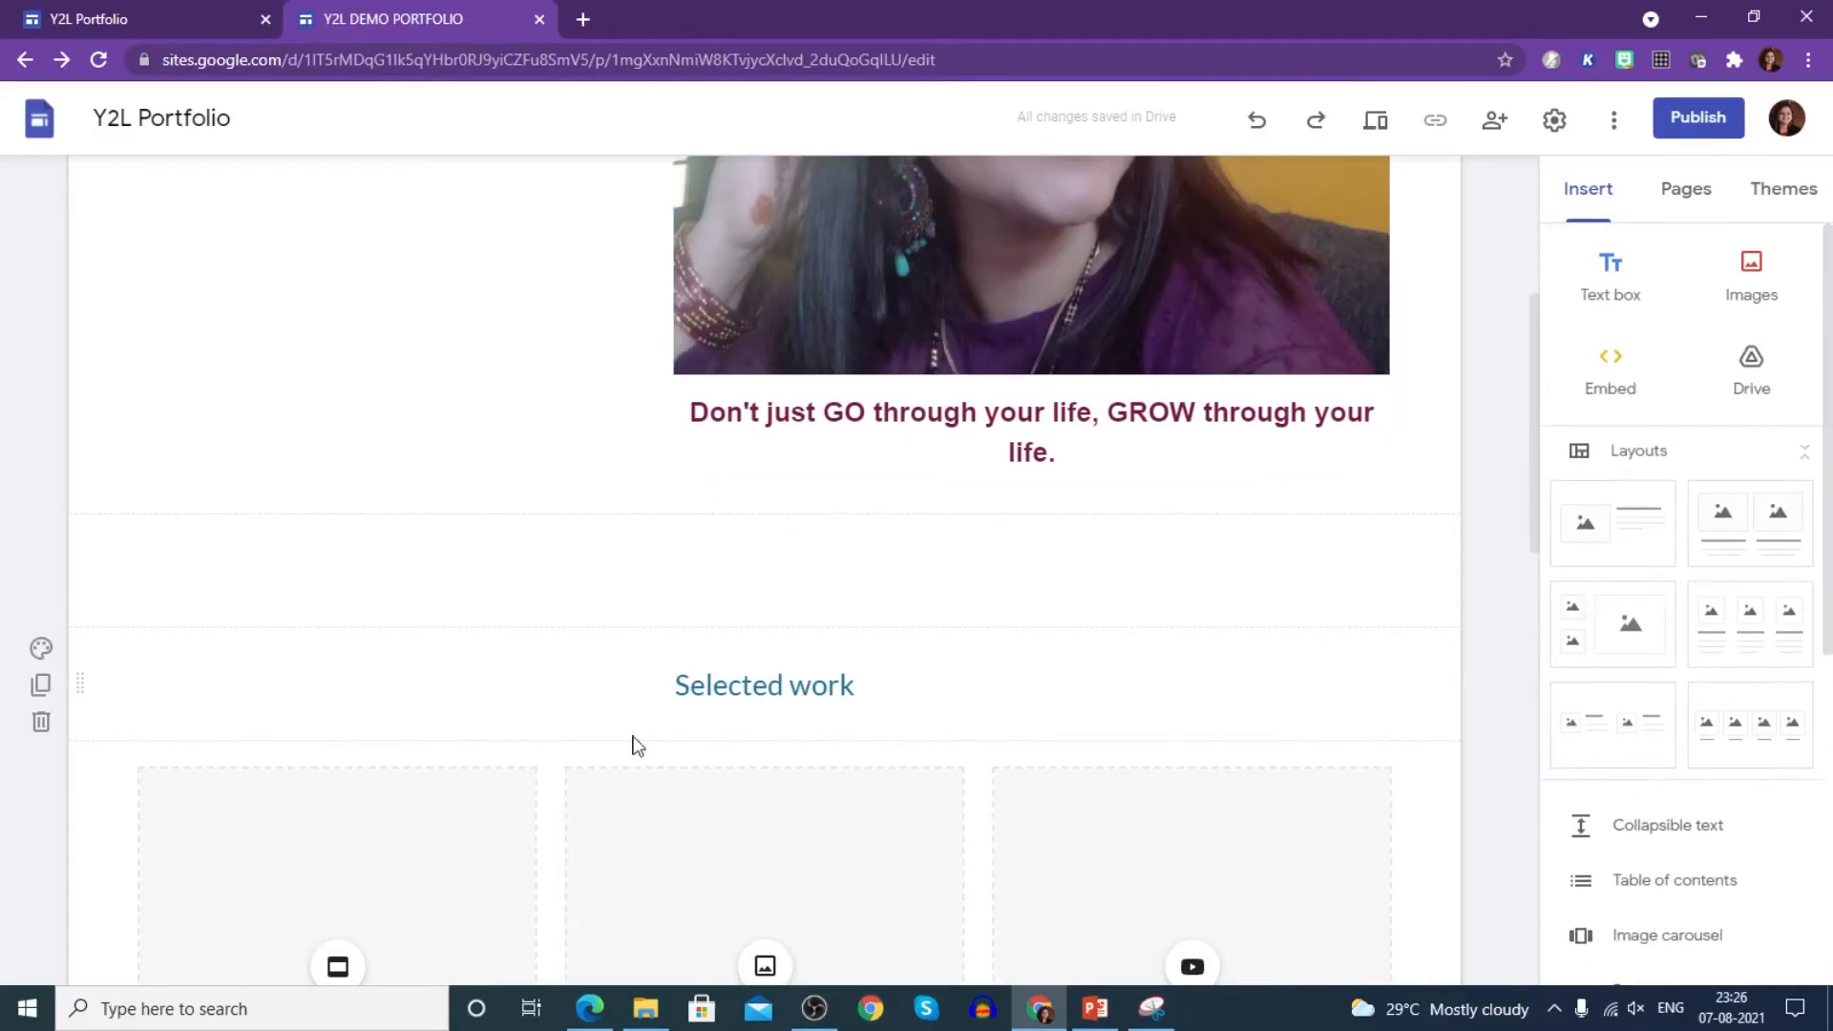
left_click(1613, 284)
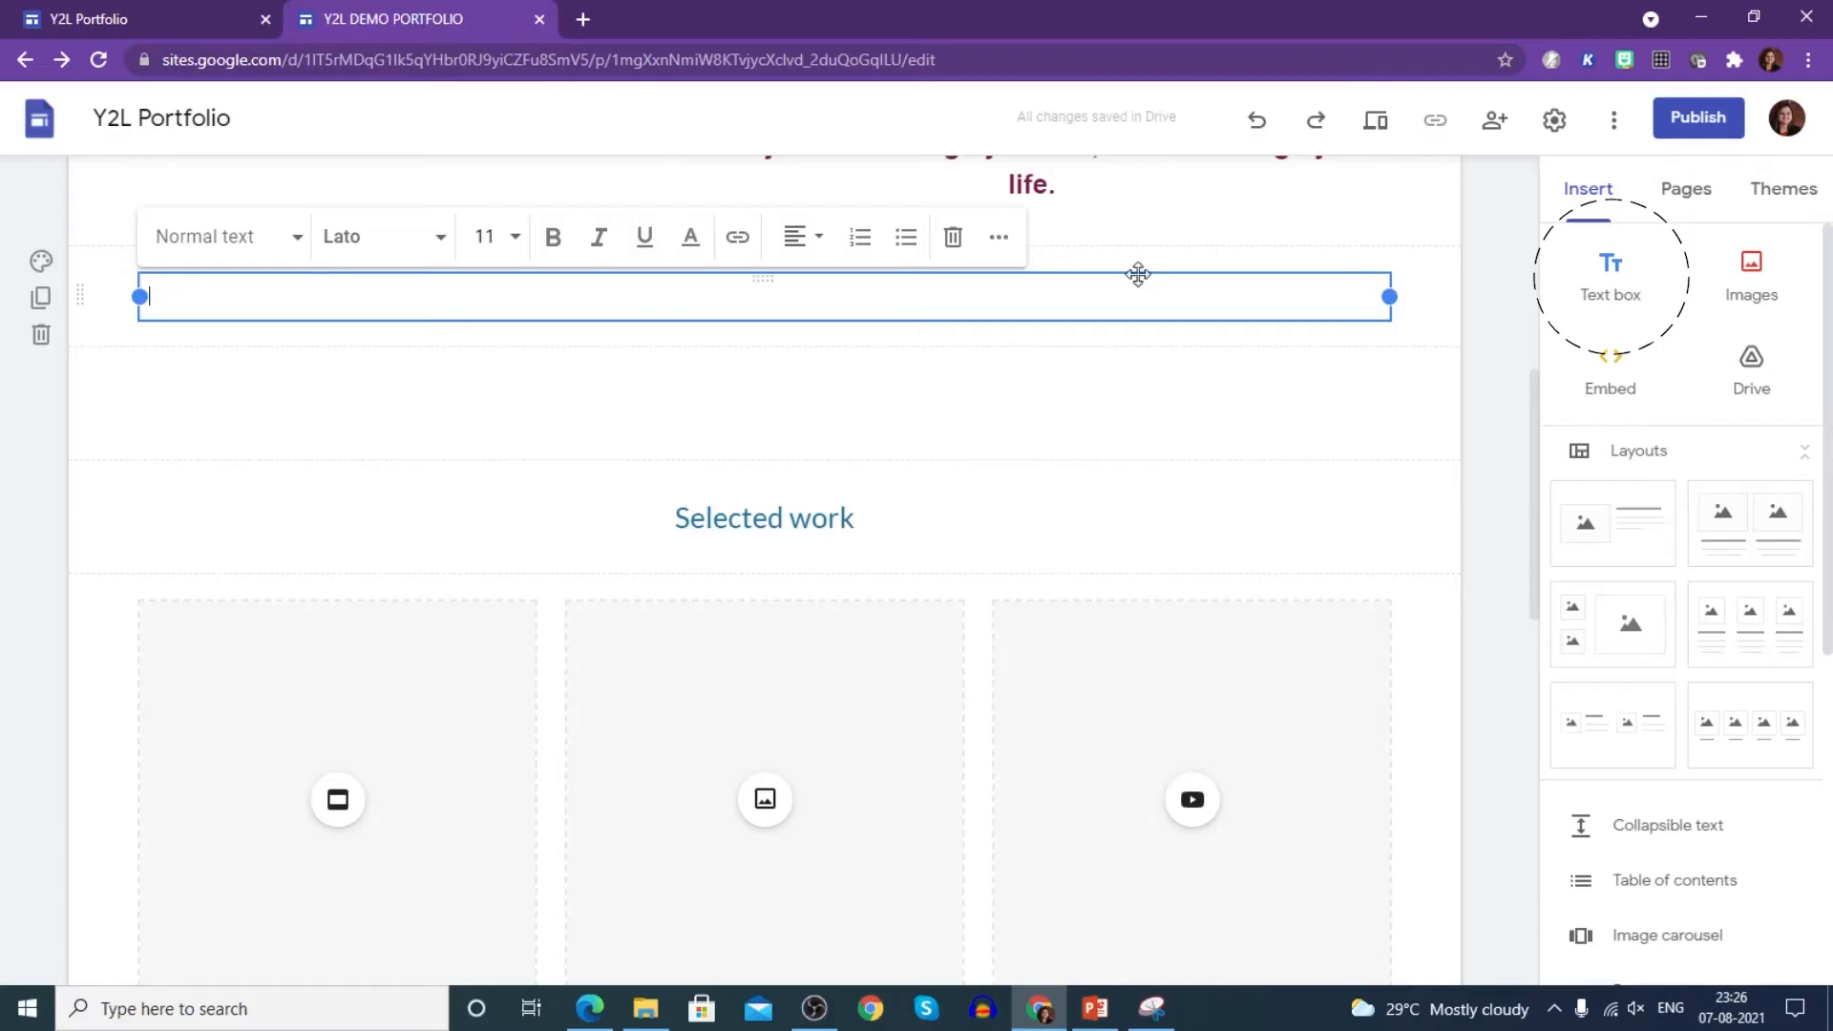
key("ctrl+z")
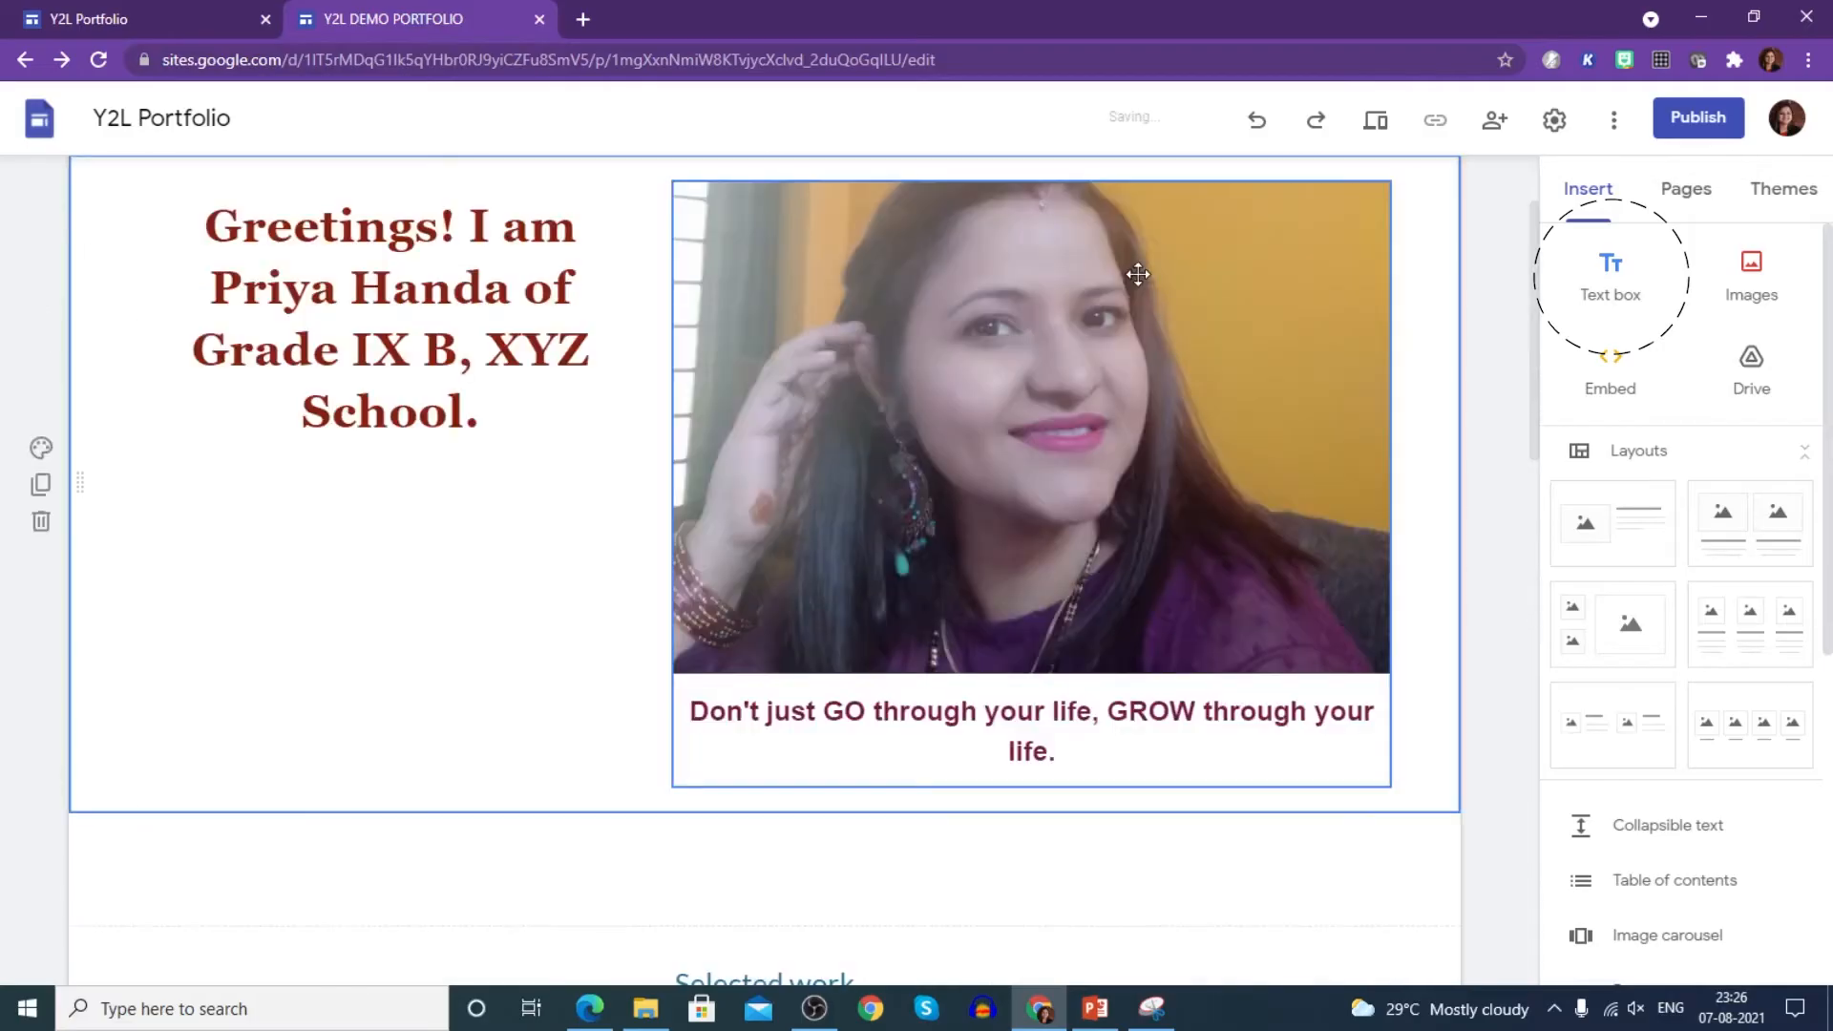
- Try inserting an uploaded image, a web embed and a Drive file, cancelling each
left_click(1755, 286)
left_click(1728, 357)
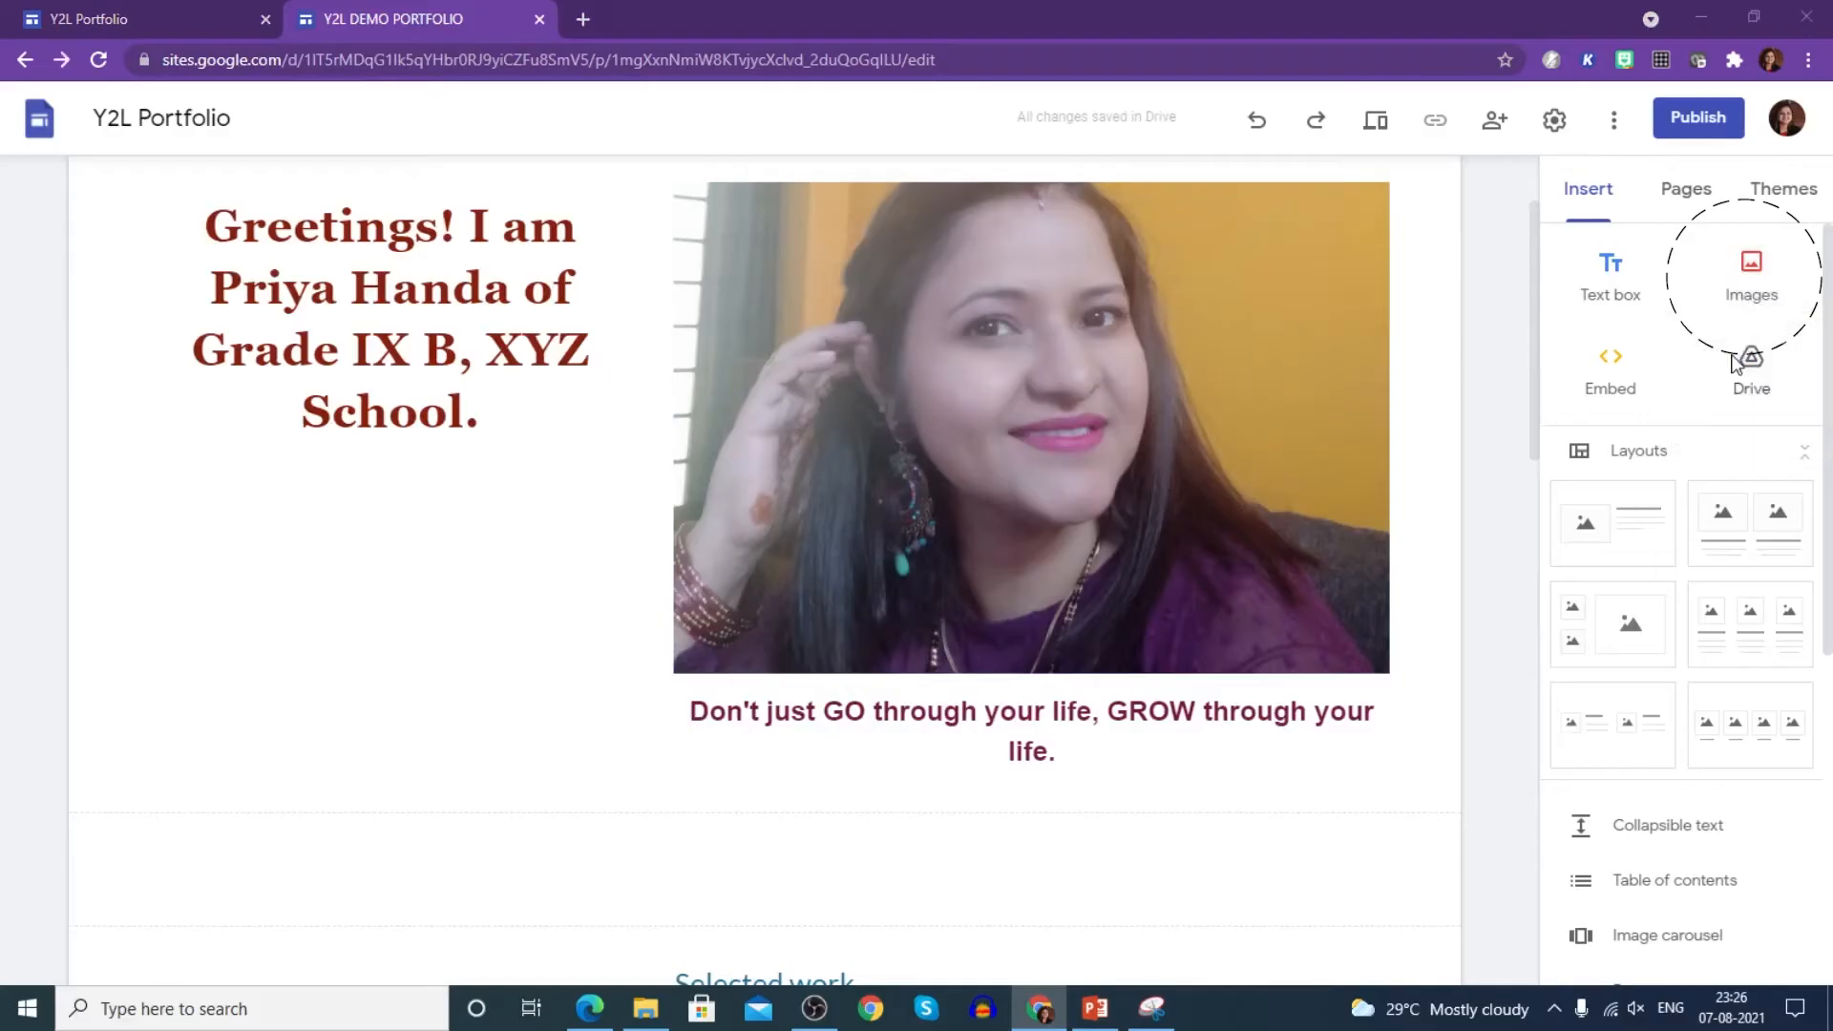
left_click(836, 512)
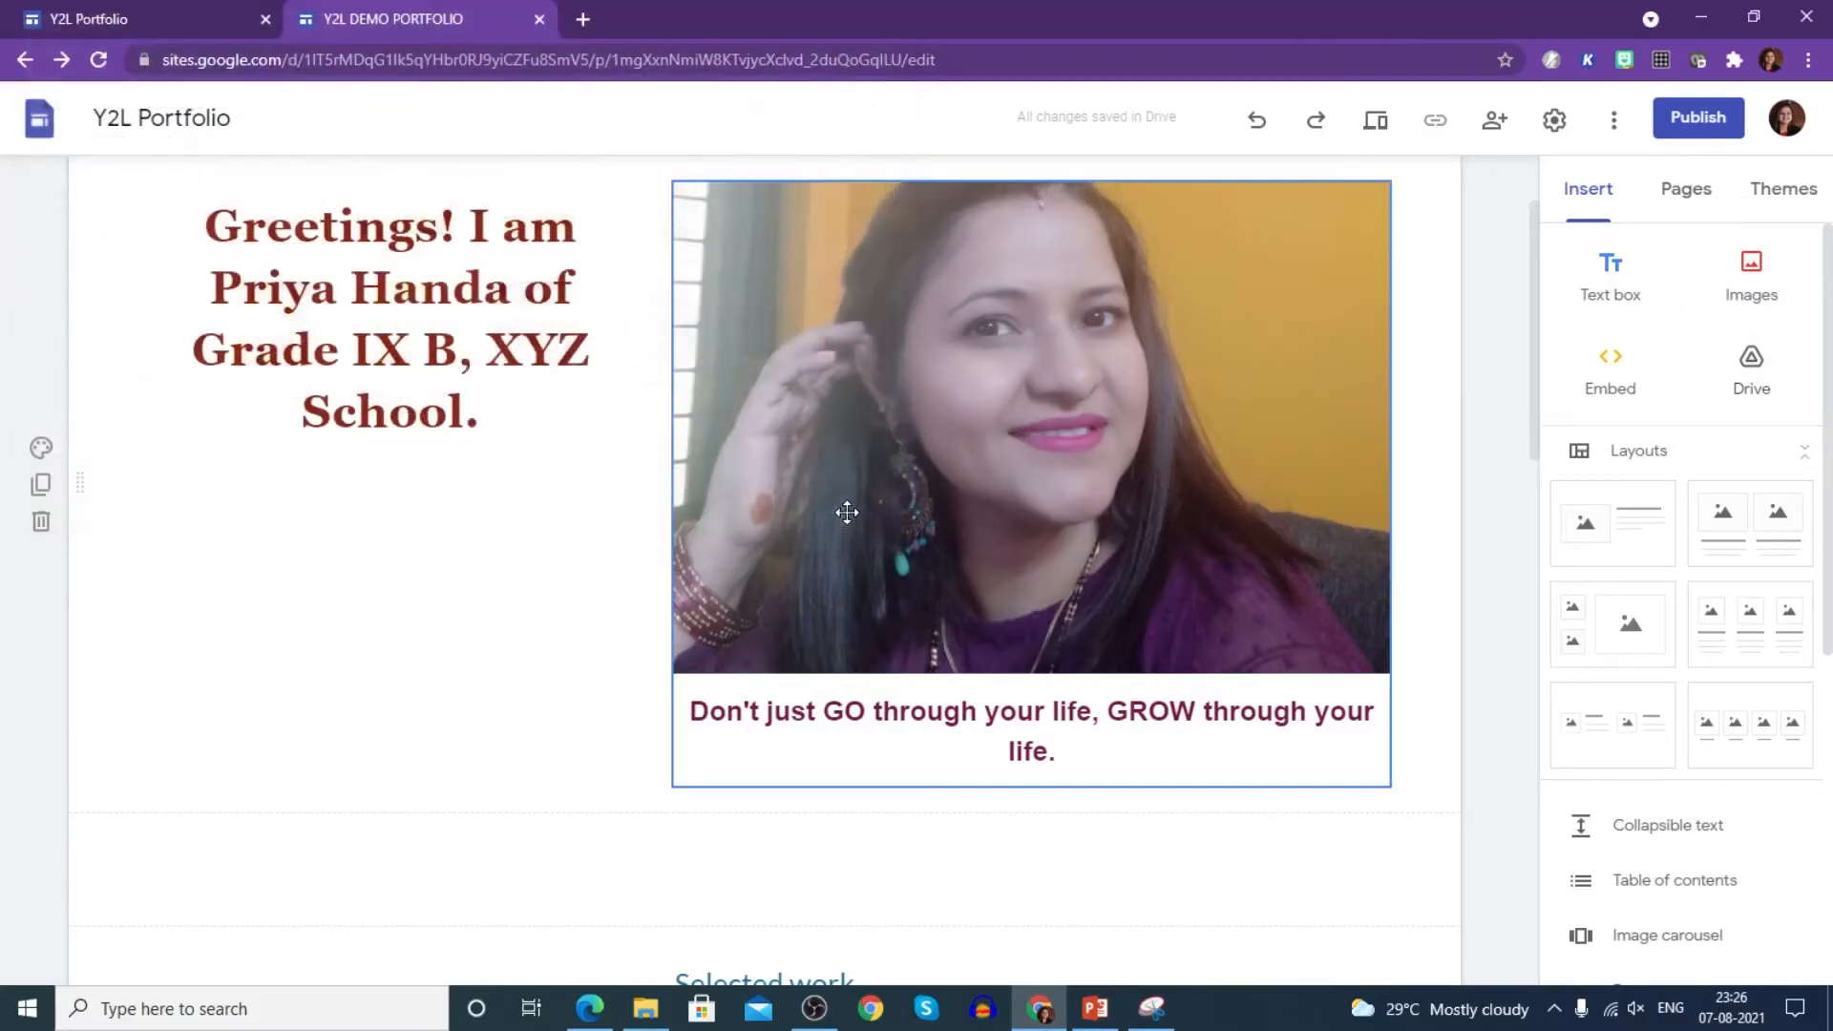
scroll(777, 811, "down", 3)
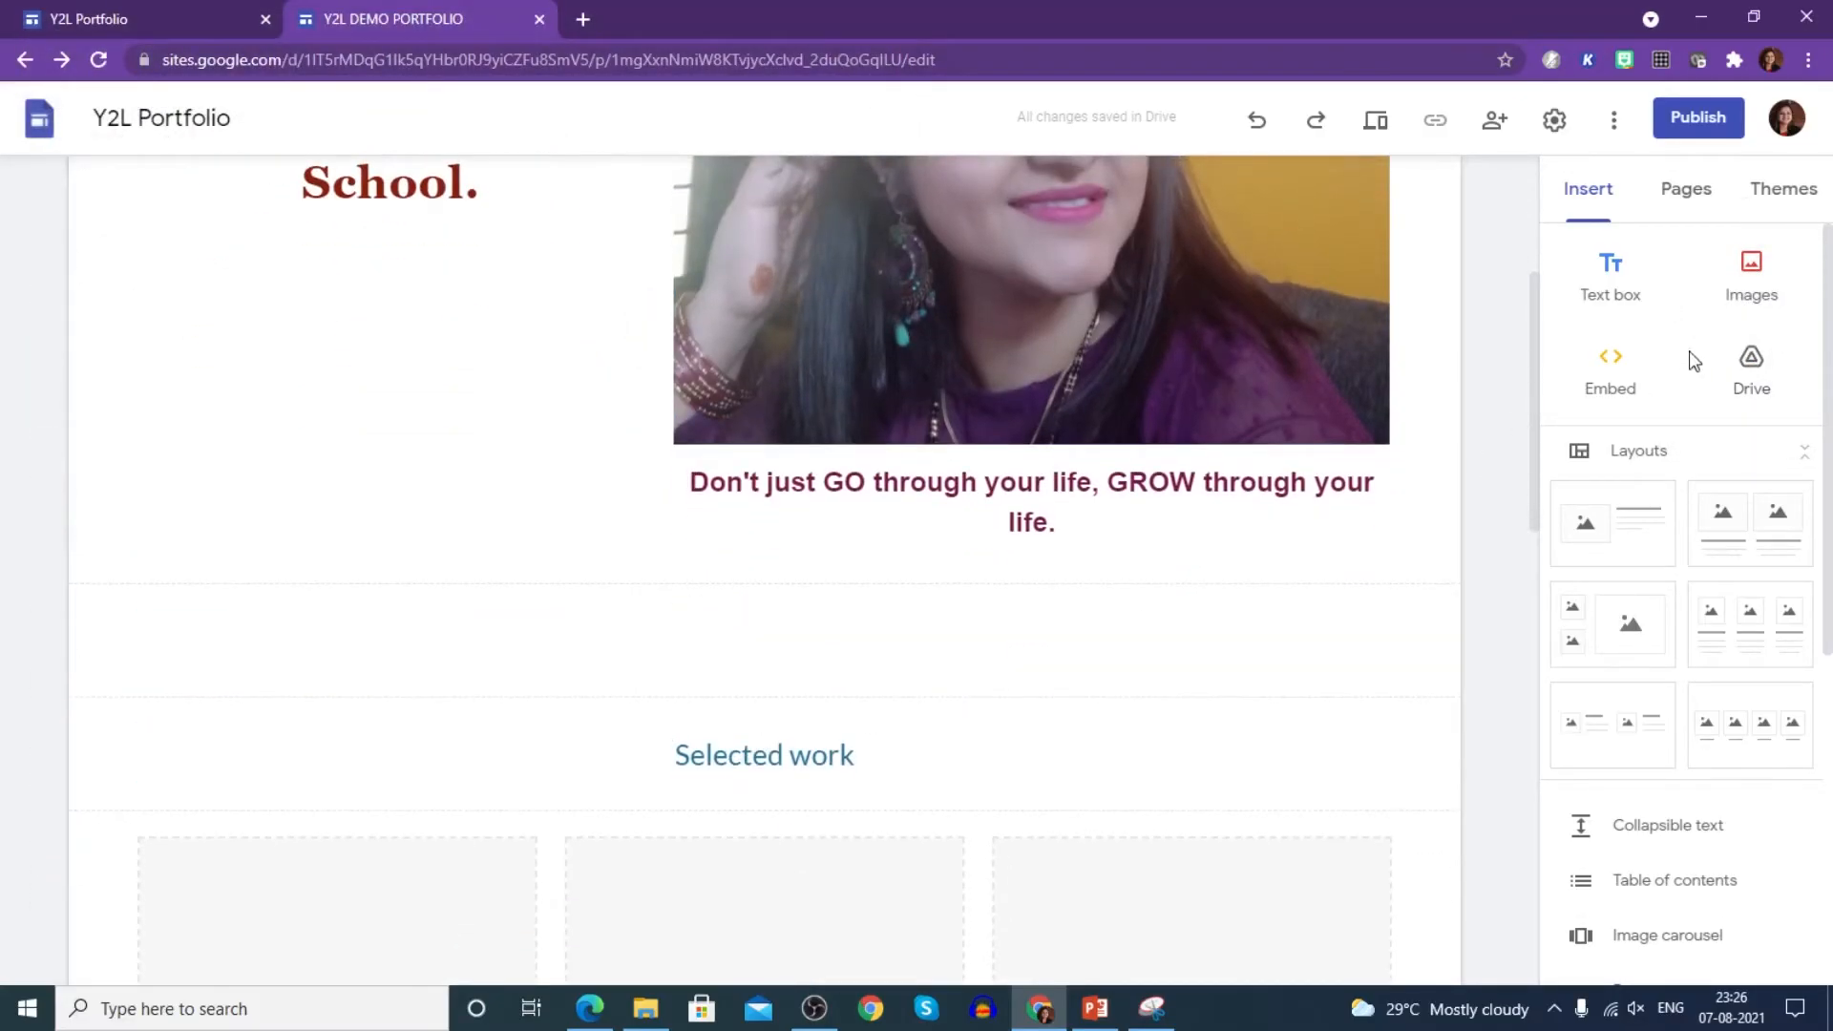
left_click(1614, 372)
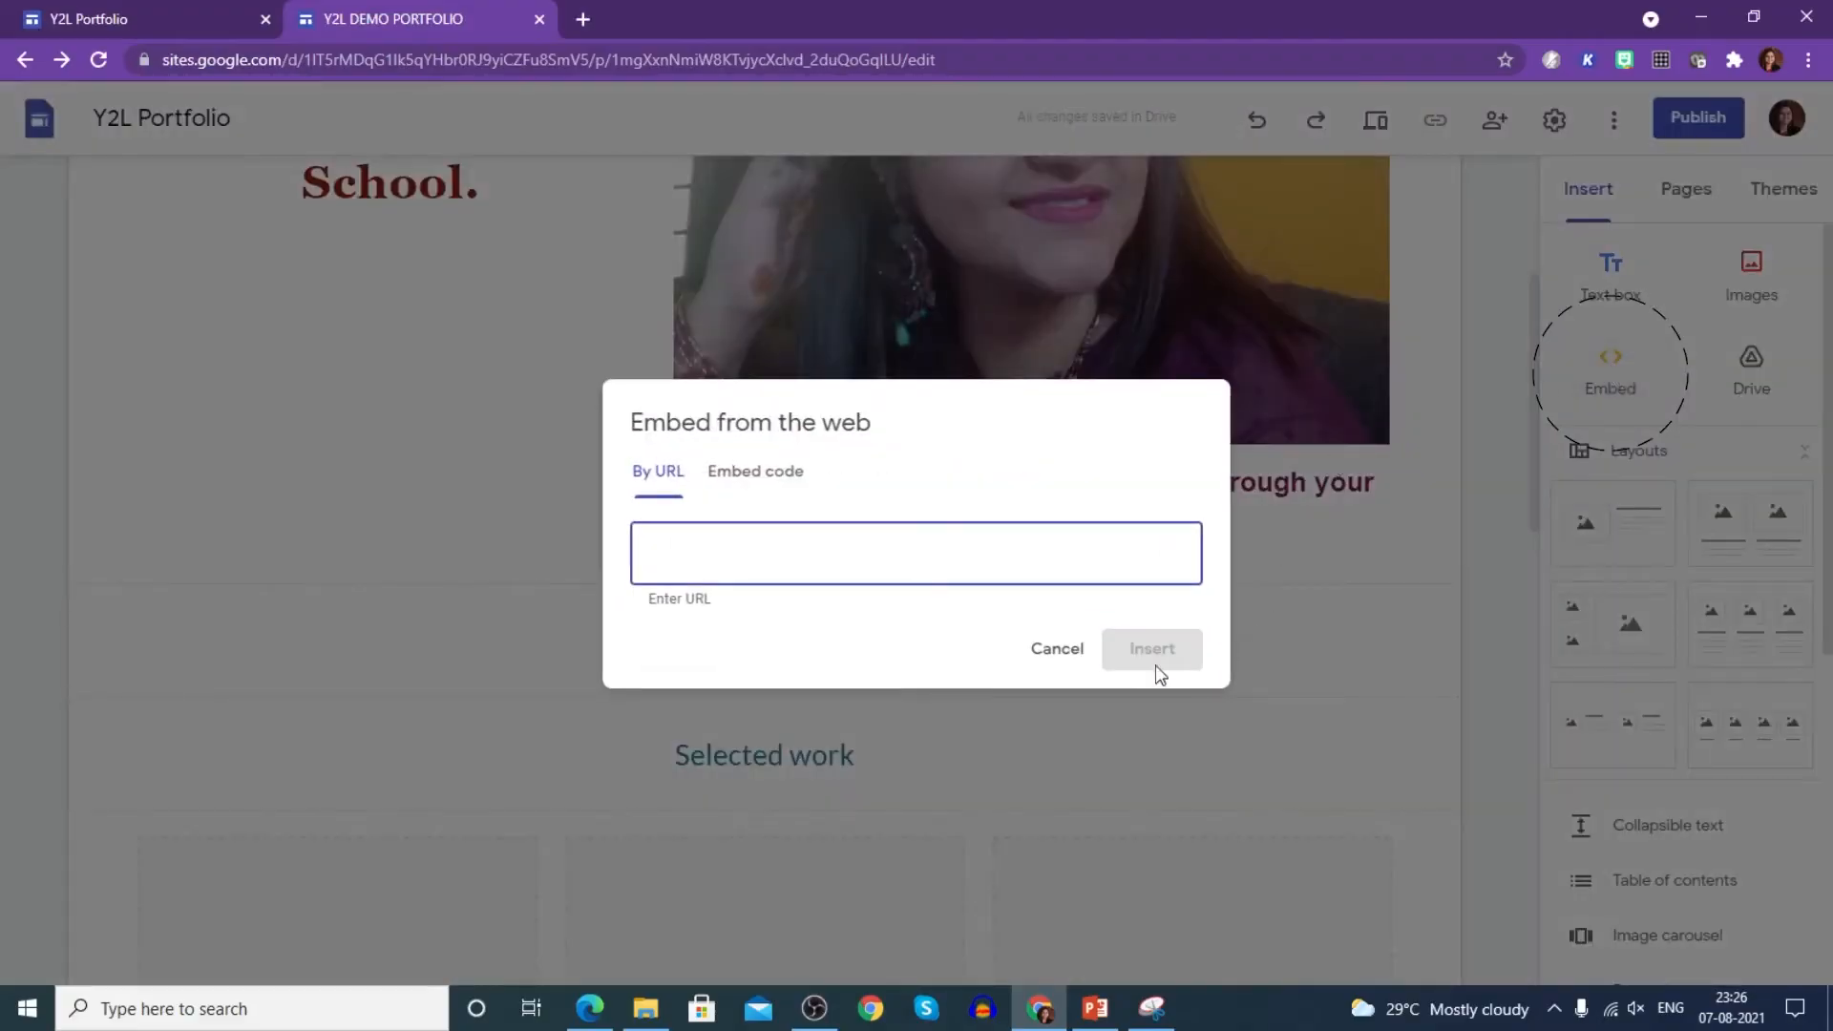
left_click(1060, 652)
left_click(1772, 387)
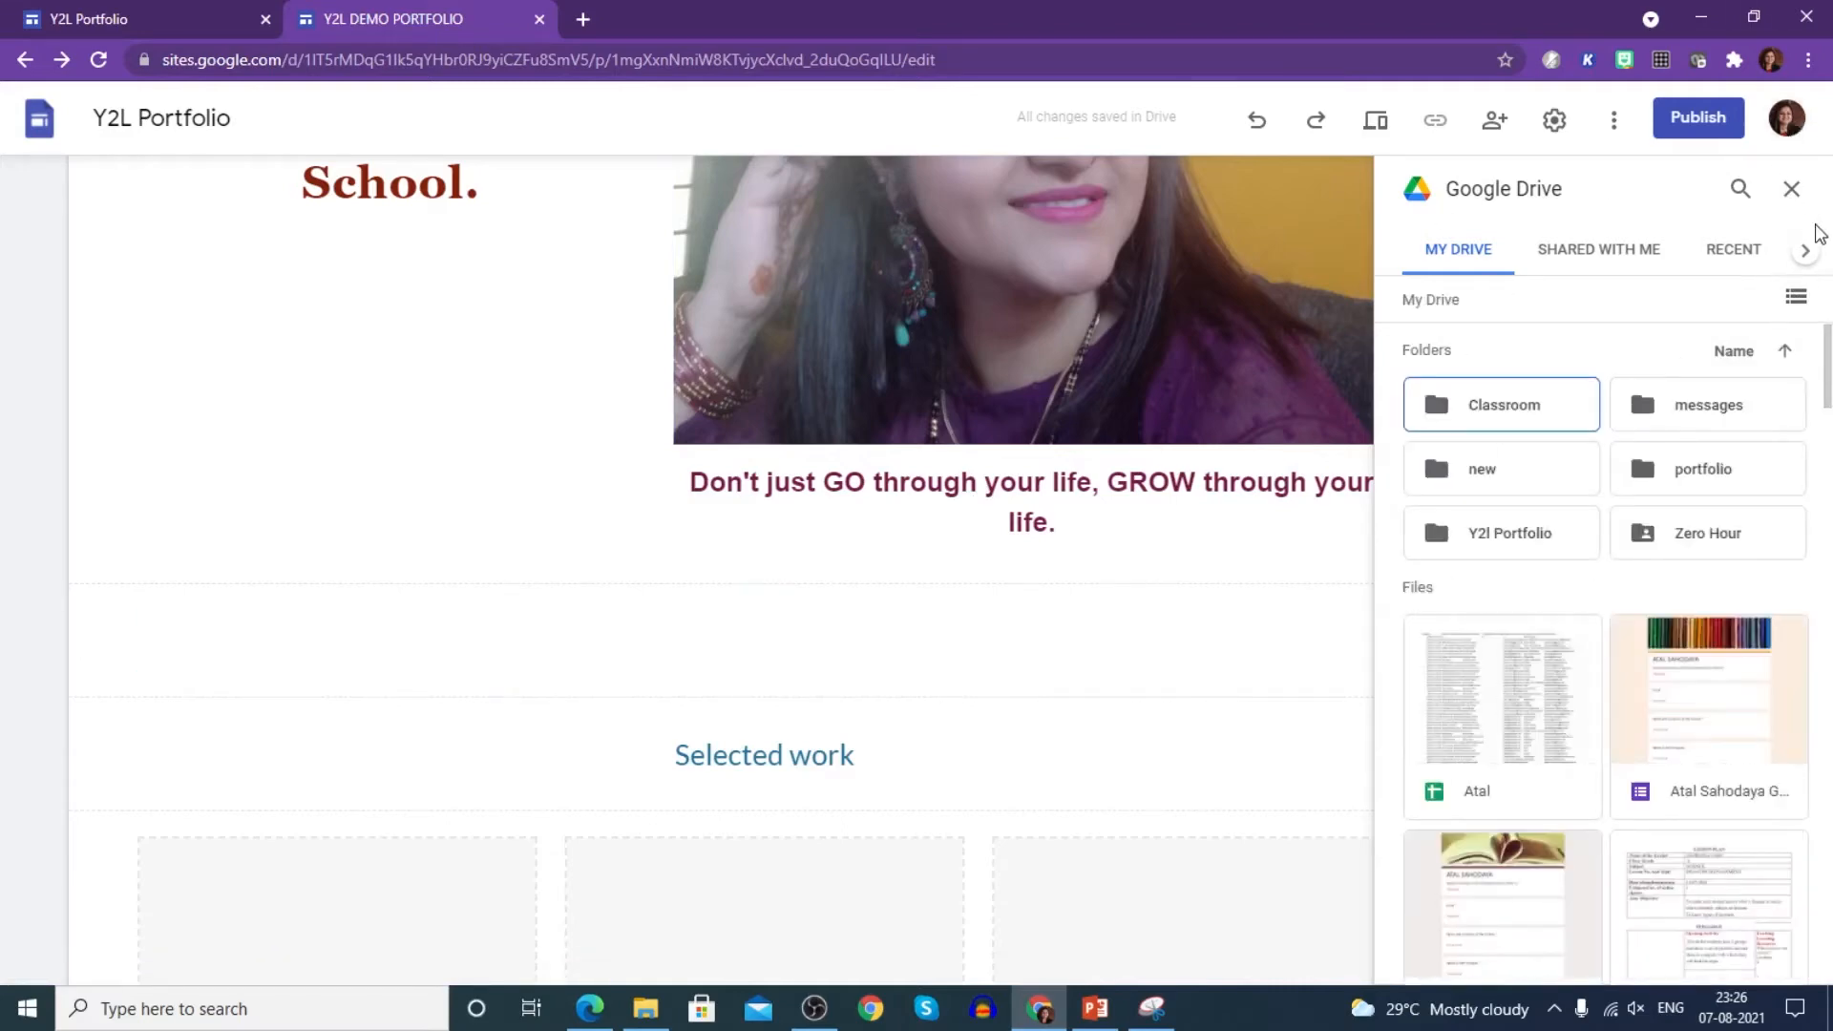
left_click(1791, 188)
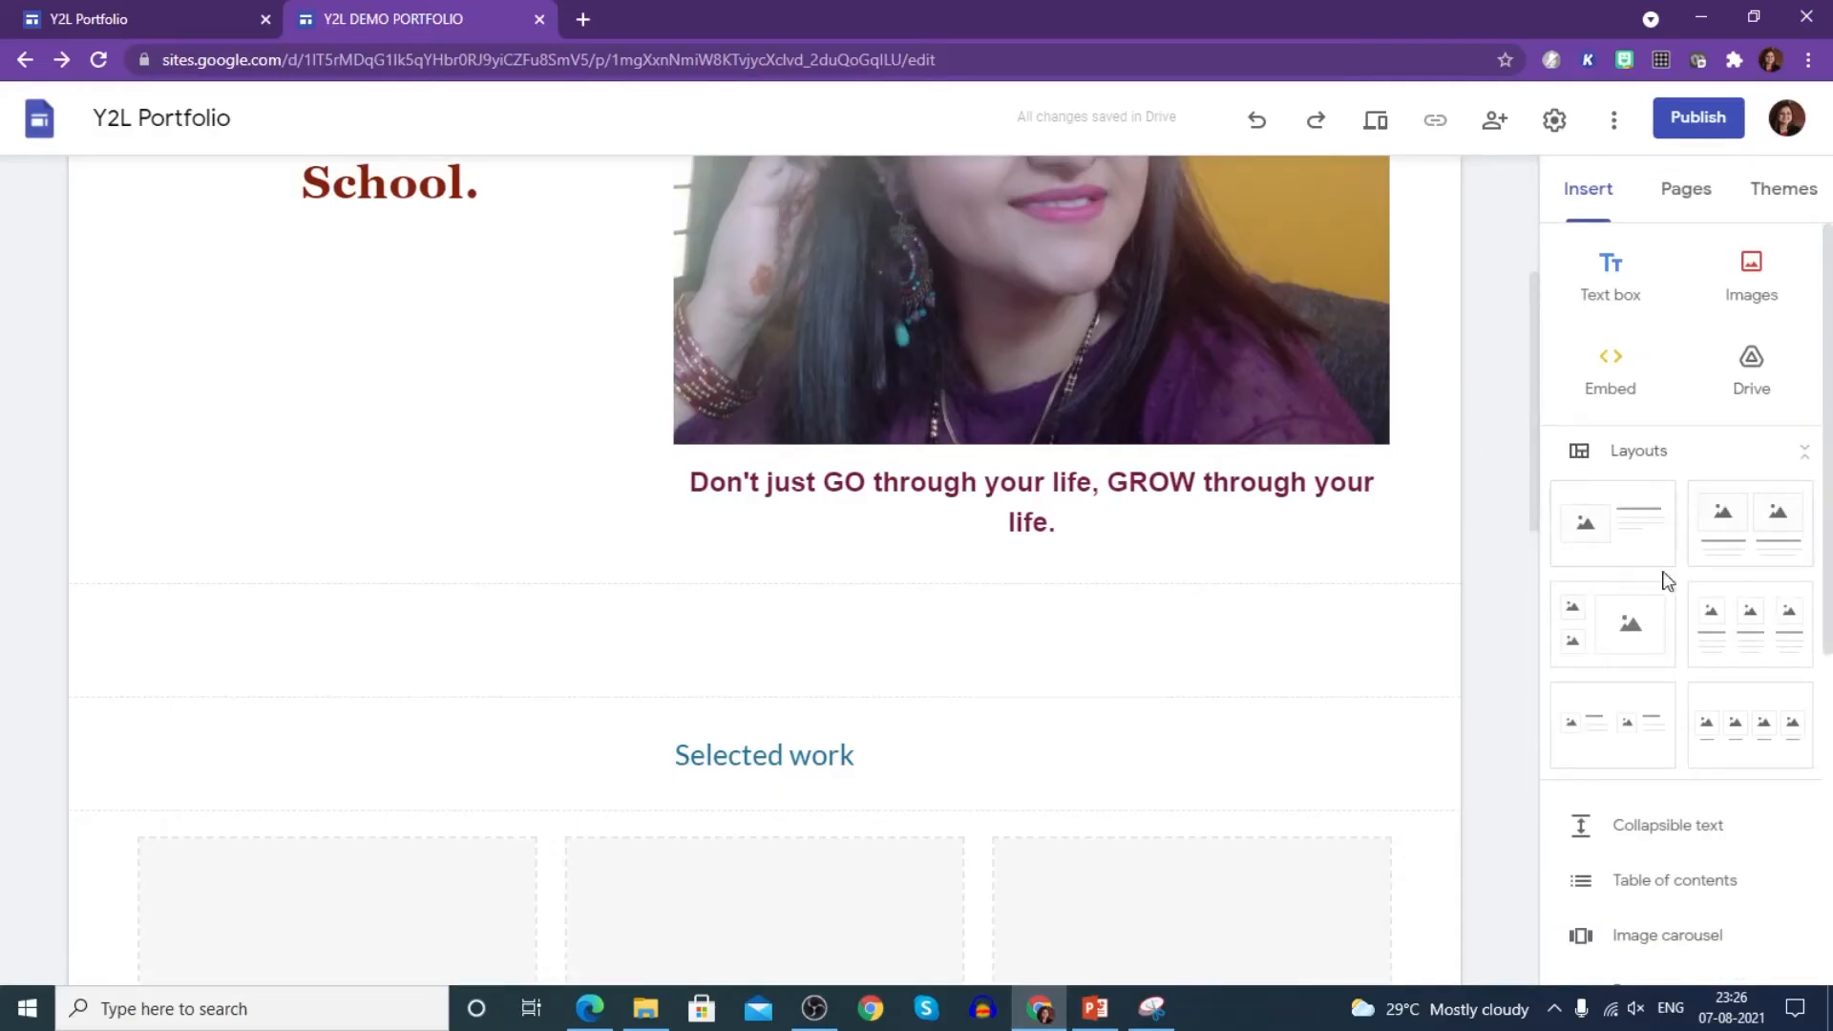
scroll(1677, 746, "down", 2)
scroll(1678, 755, "down", 4)
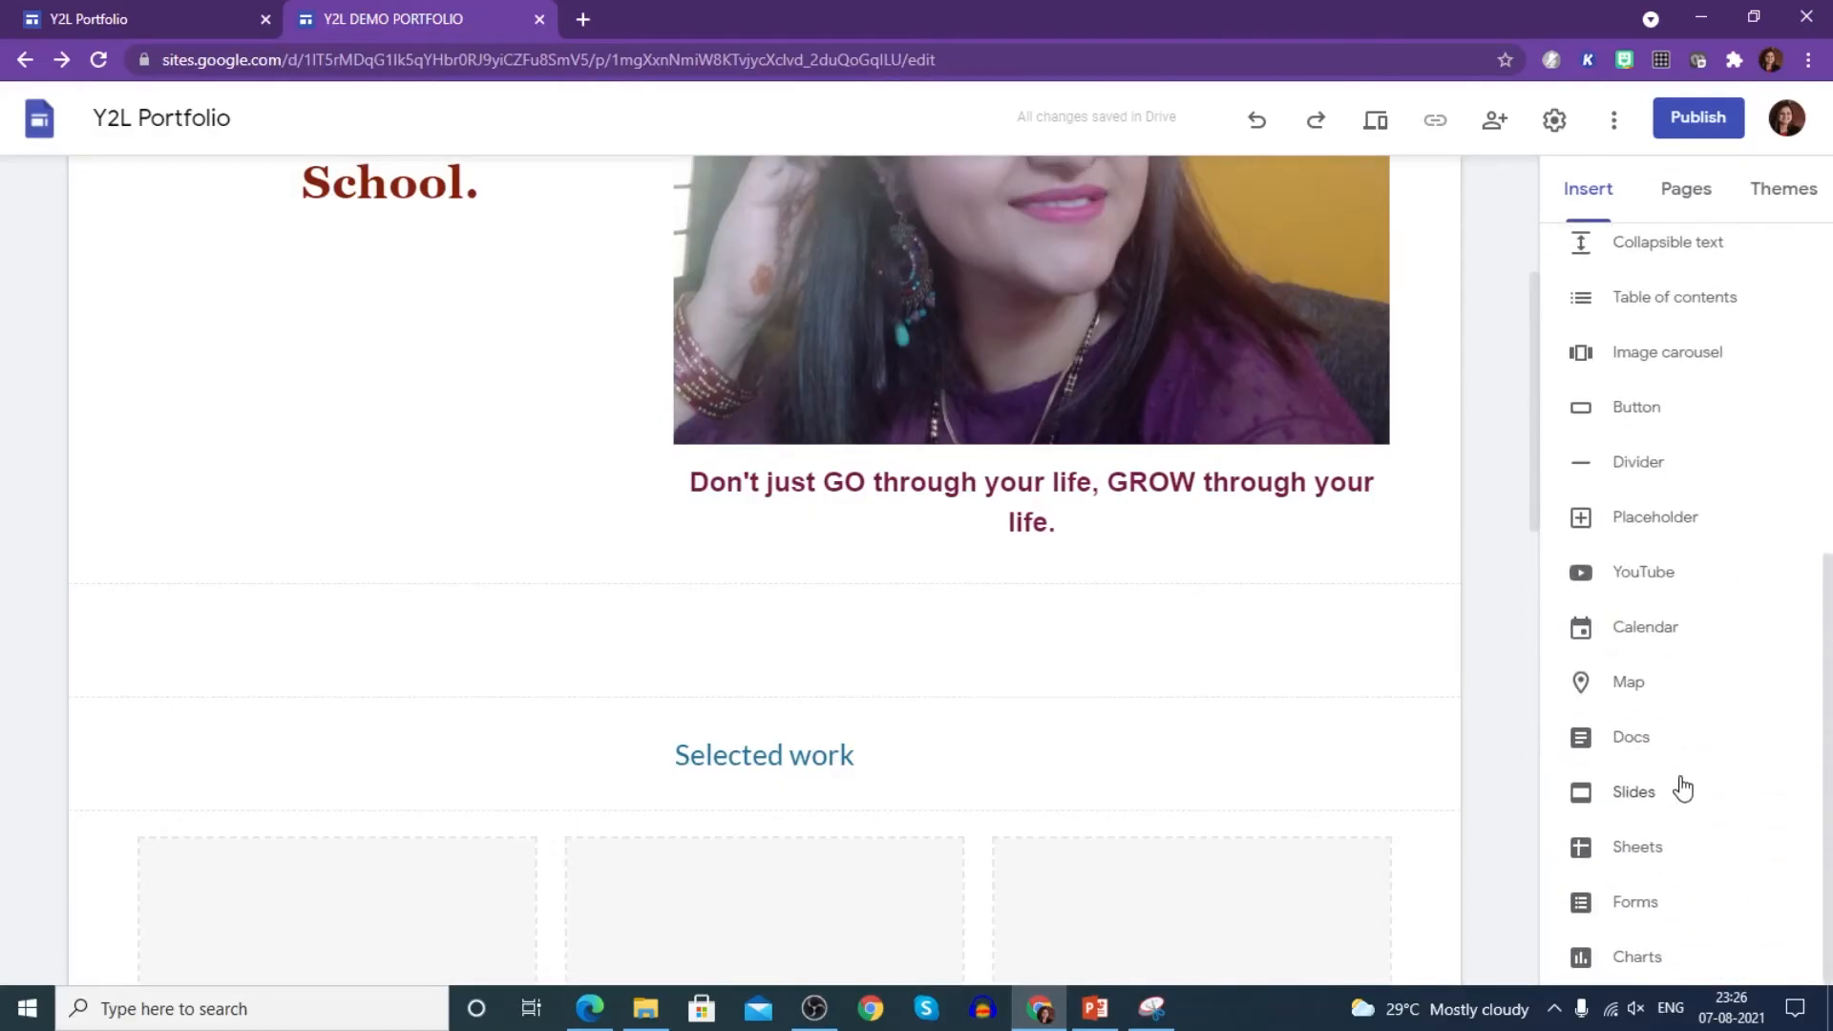
scroll(1673, 769, "up", 6)
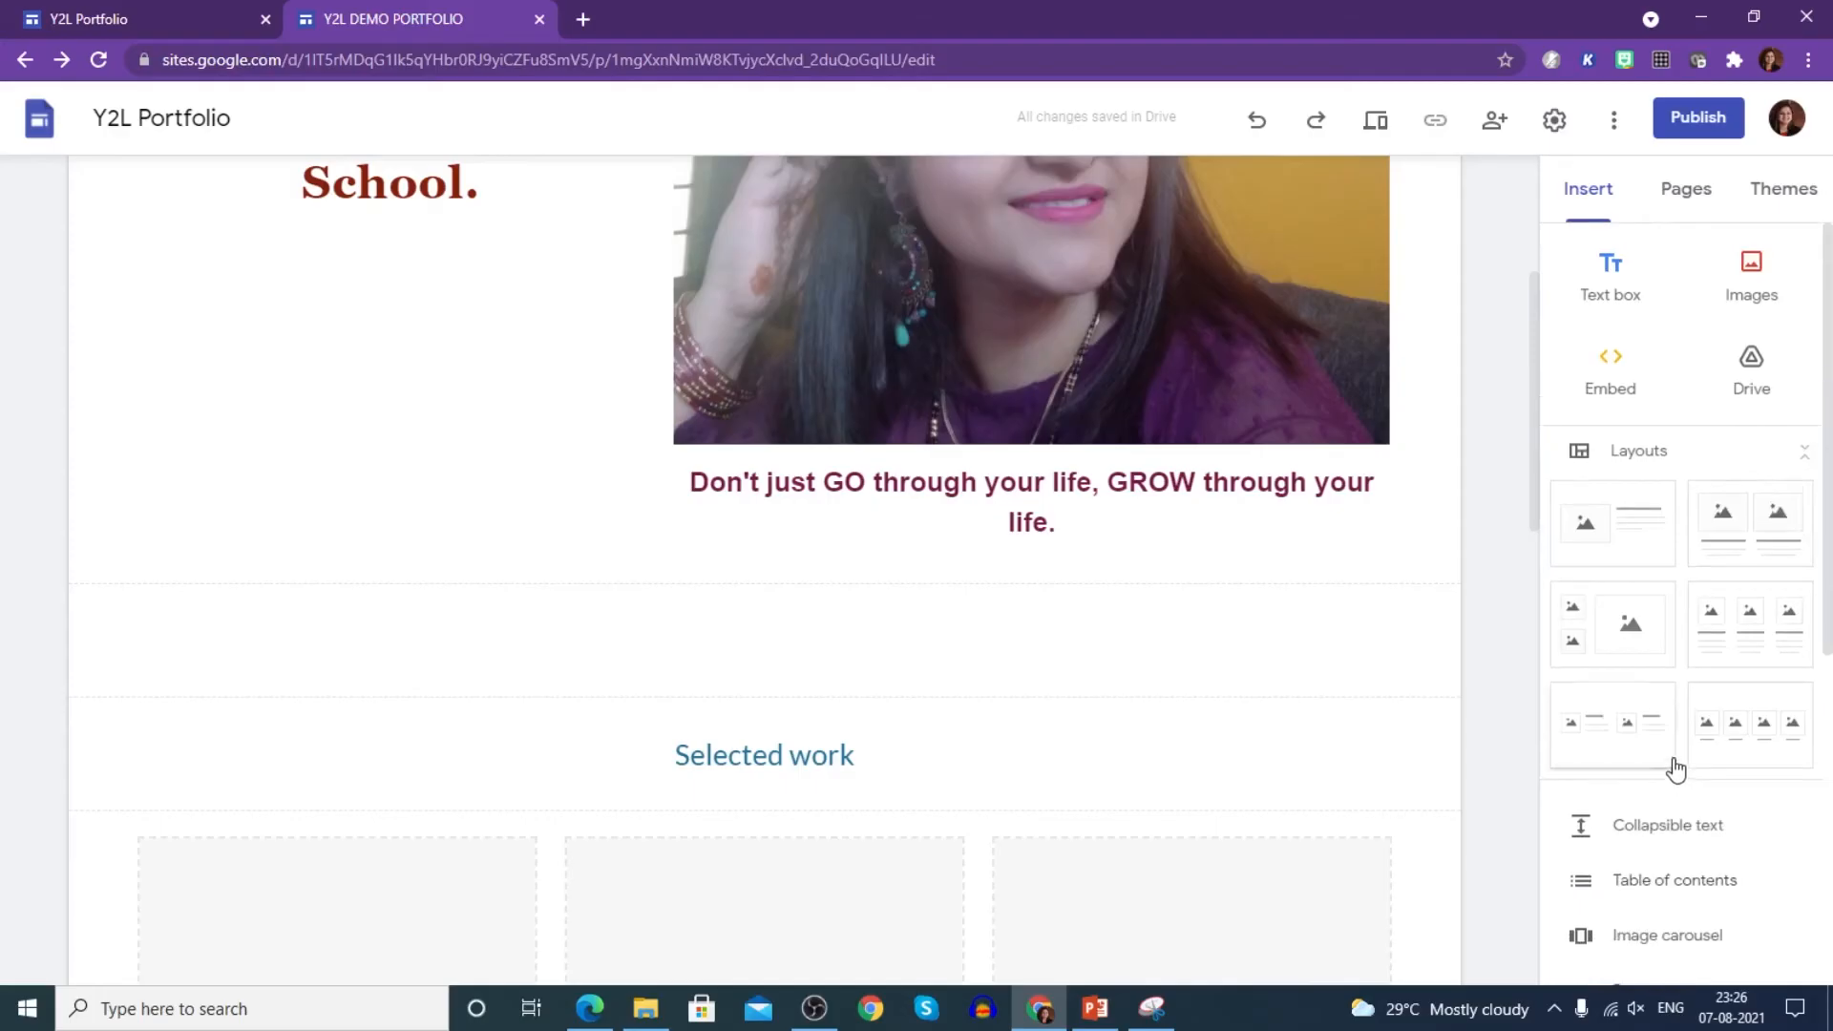
- Add an image-beside-text layout, discarding a three-column one, and upload the First Assignment photo
left_click(1735, 632)
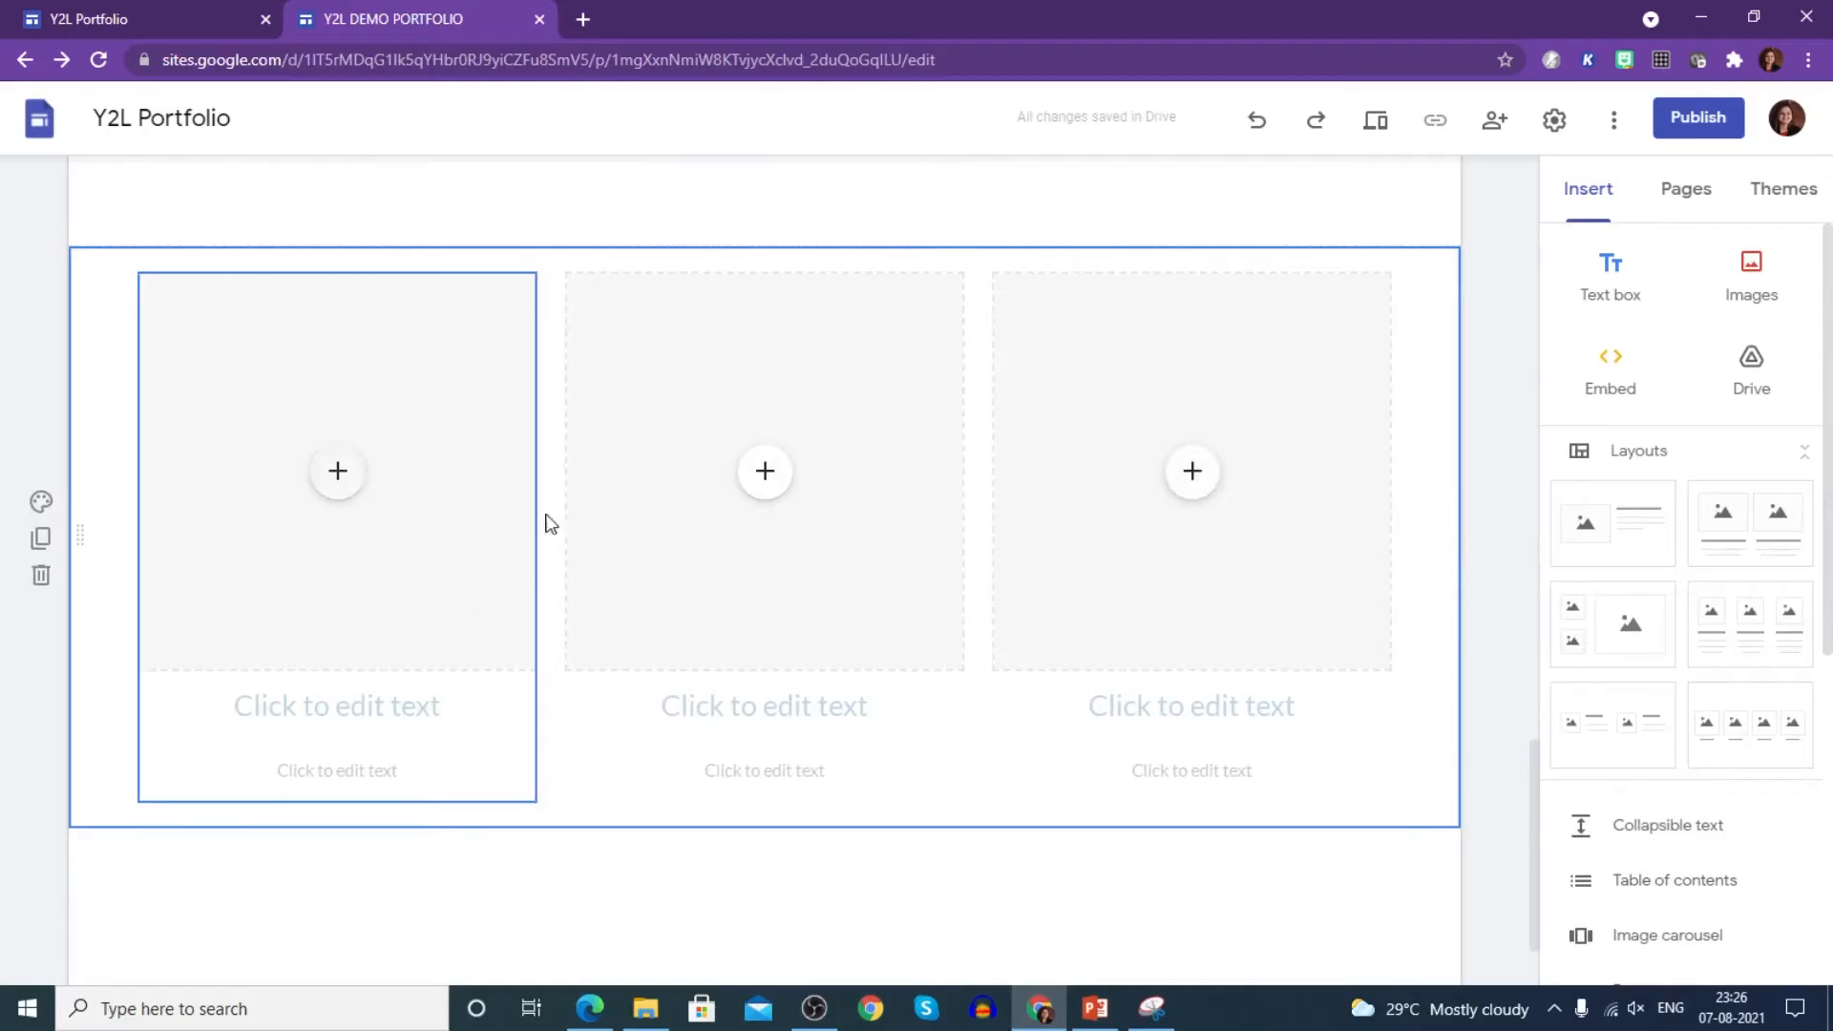
left_click(41, 576)
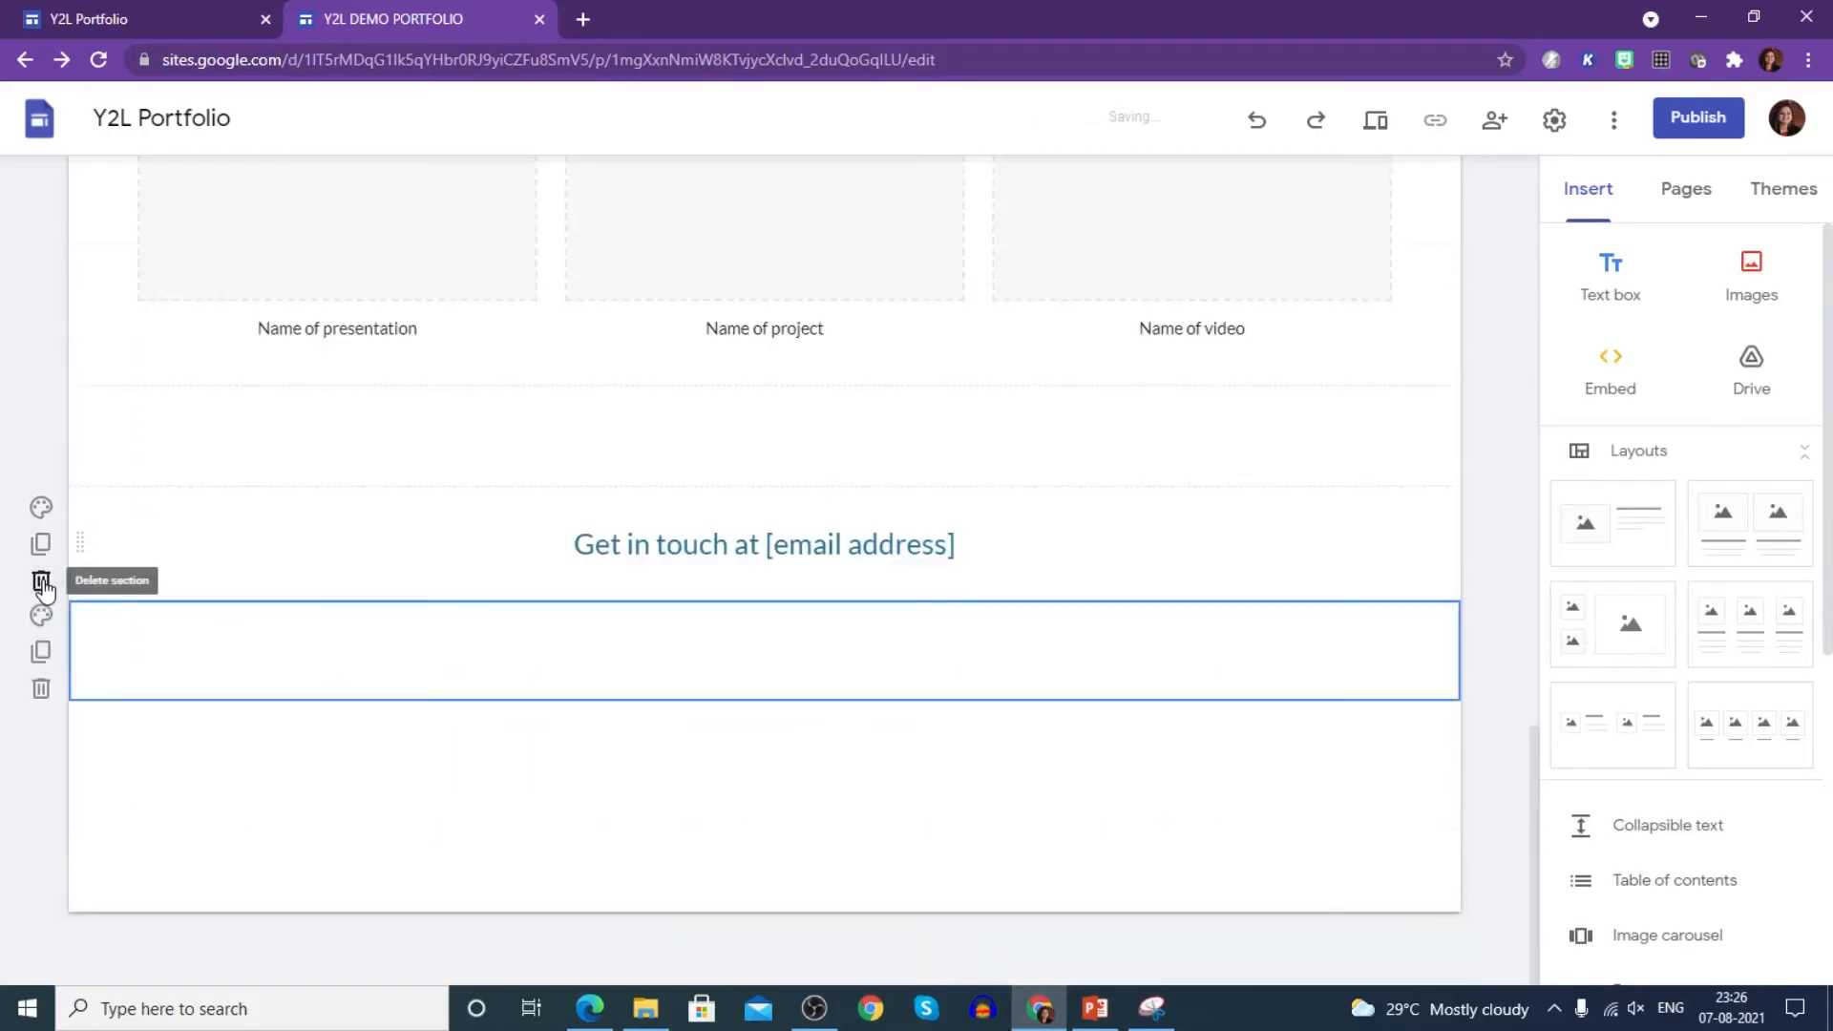
left_click(1612, 536)
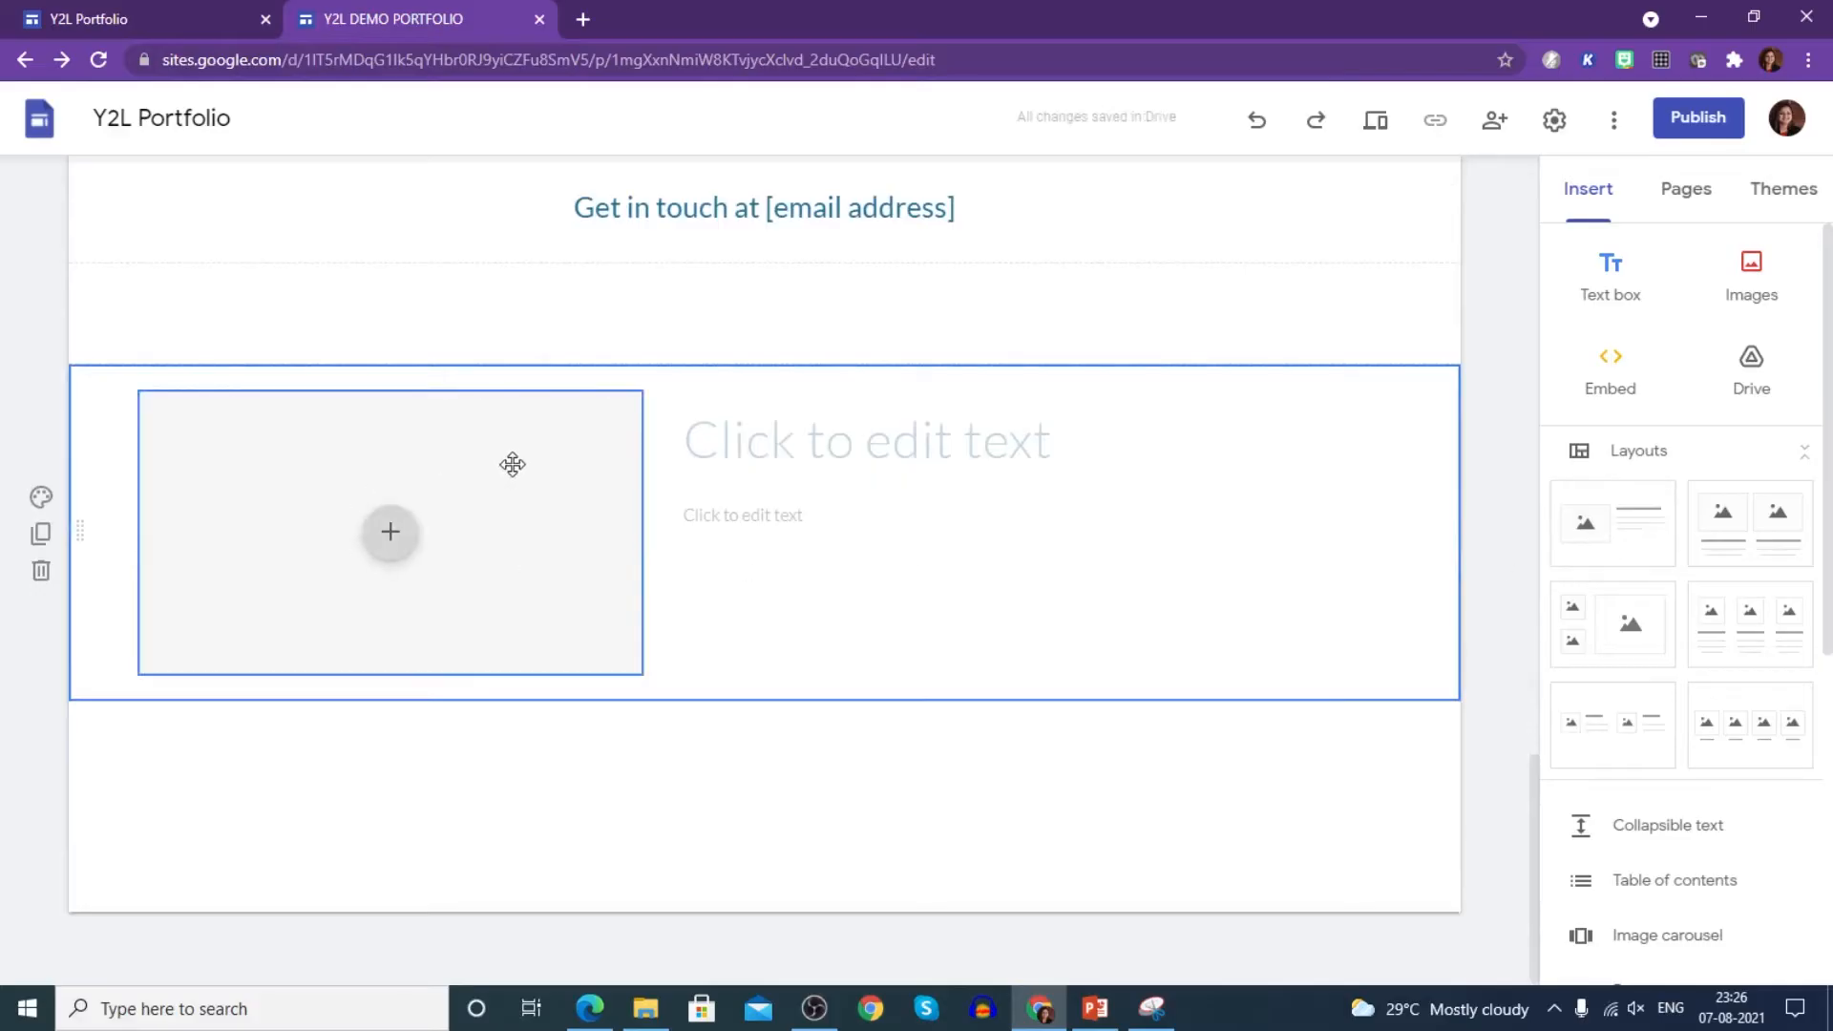
left_click(393, 544)
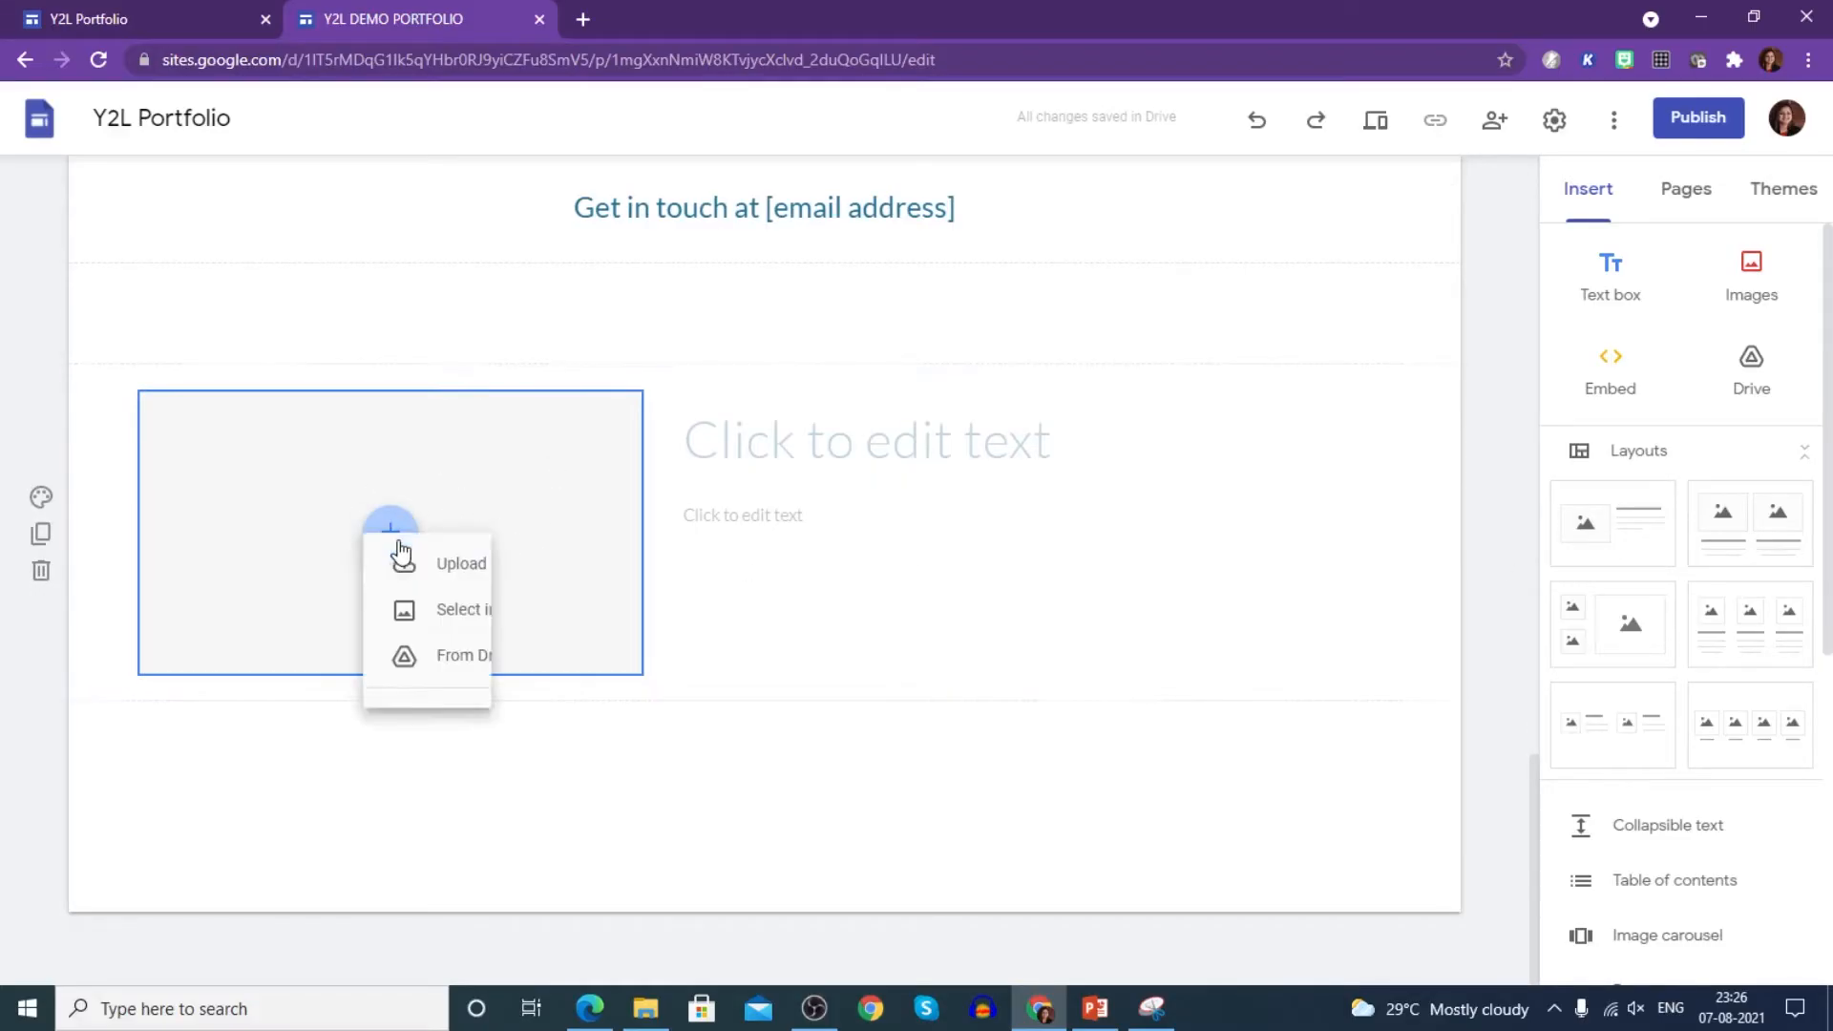
left_click(449, 607)
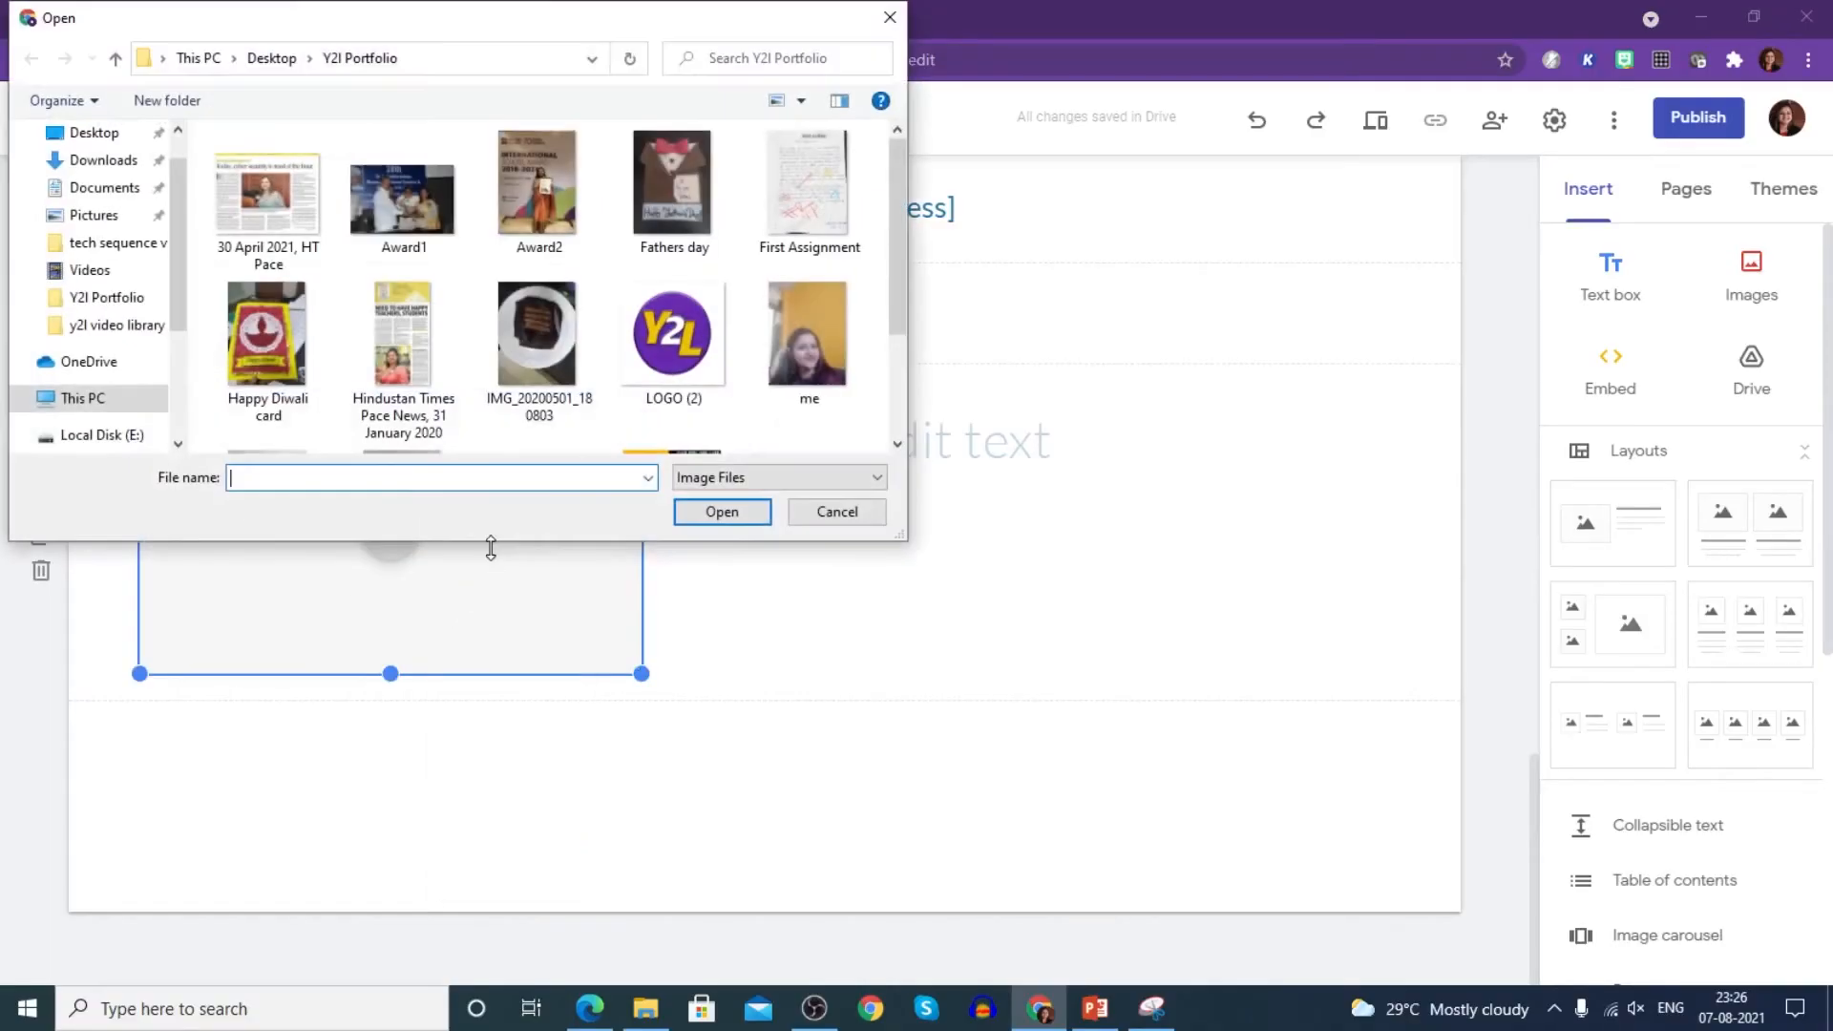
left_click(789, 204)
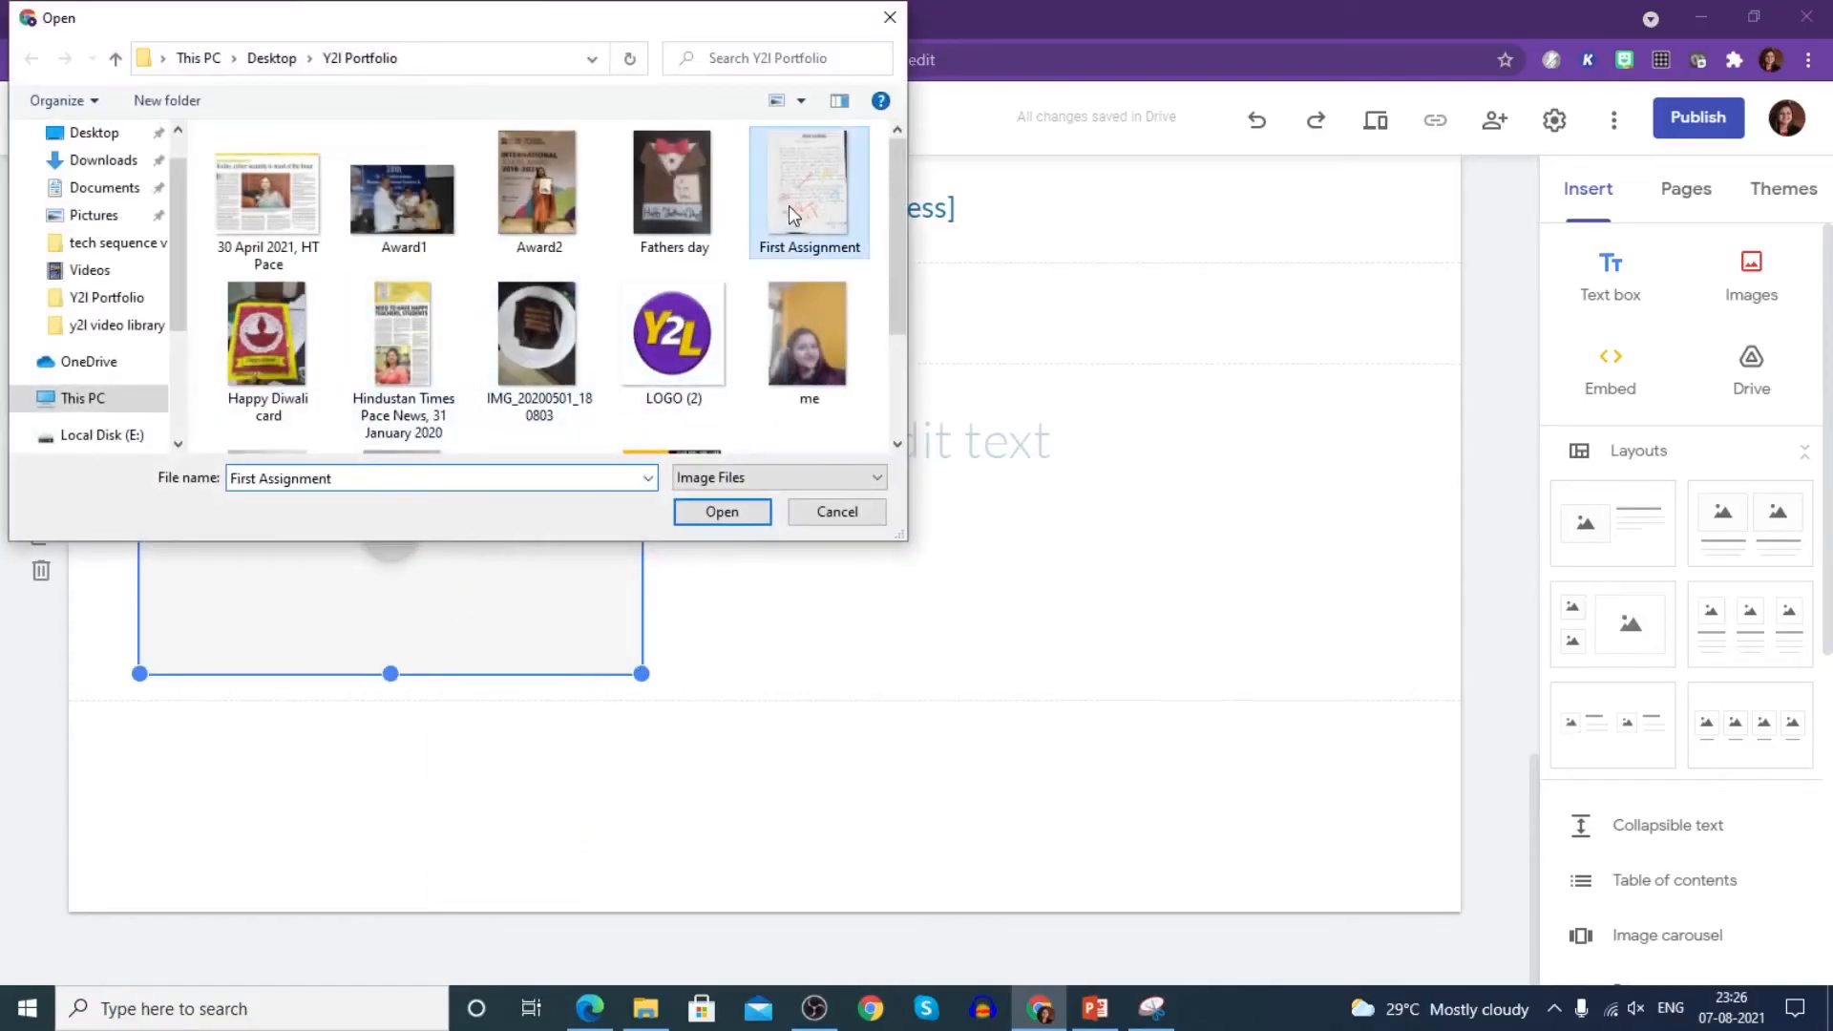
left_click(714, 509)
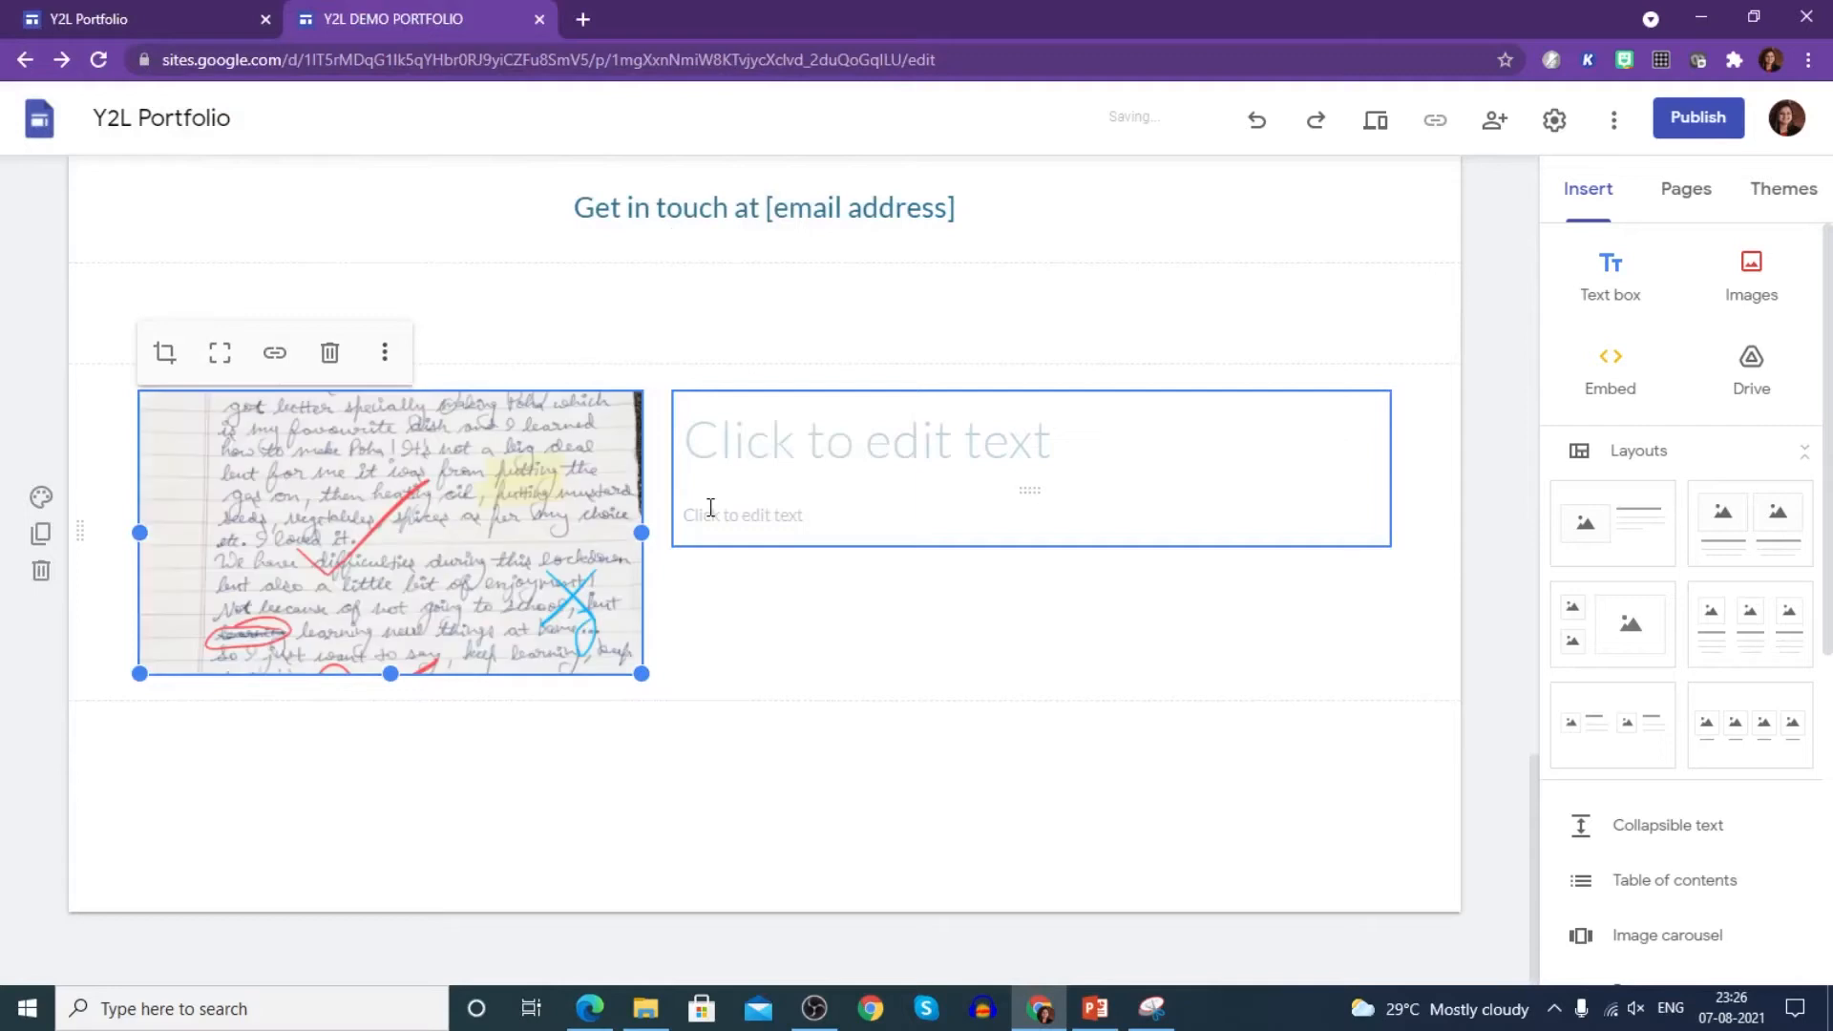
- Stretch the assignment image taller, then shrink it to a narrow portrait
left_click_drag(384, 675, 372, 778)
scroll(595, 564, "up", 3)
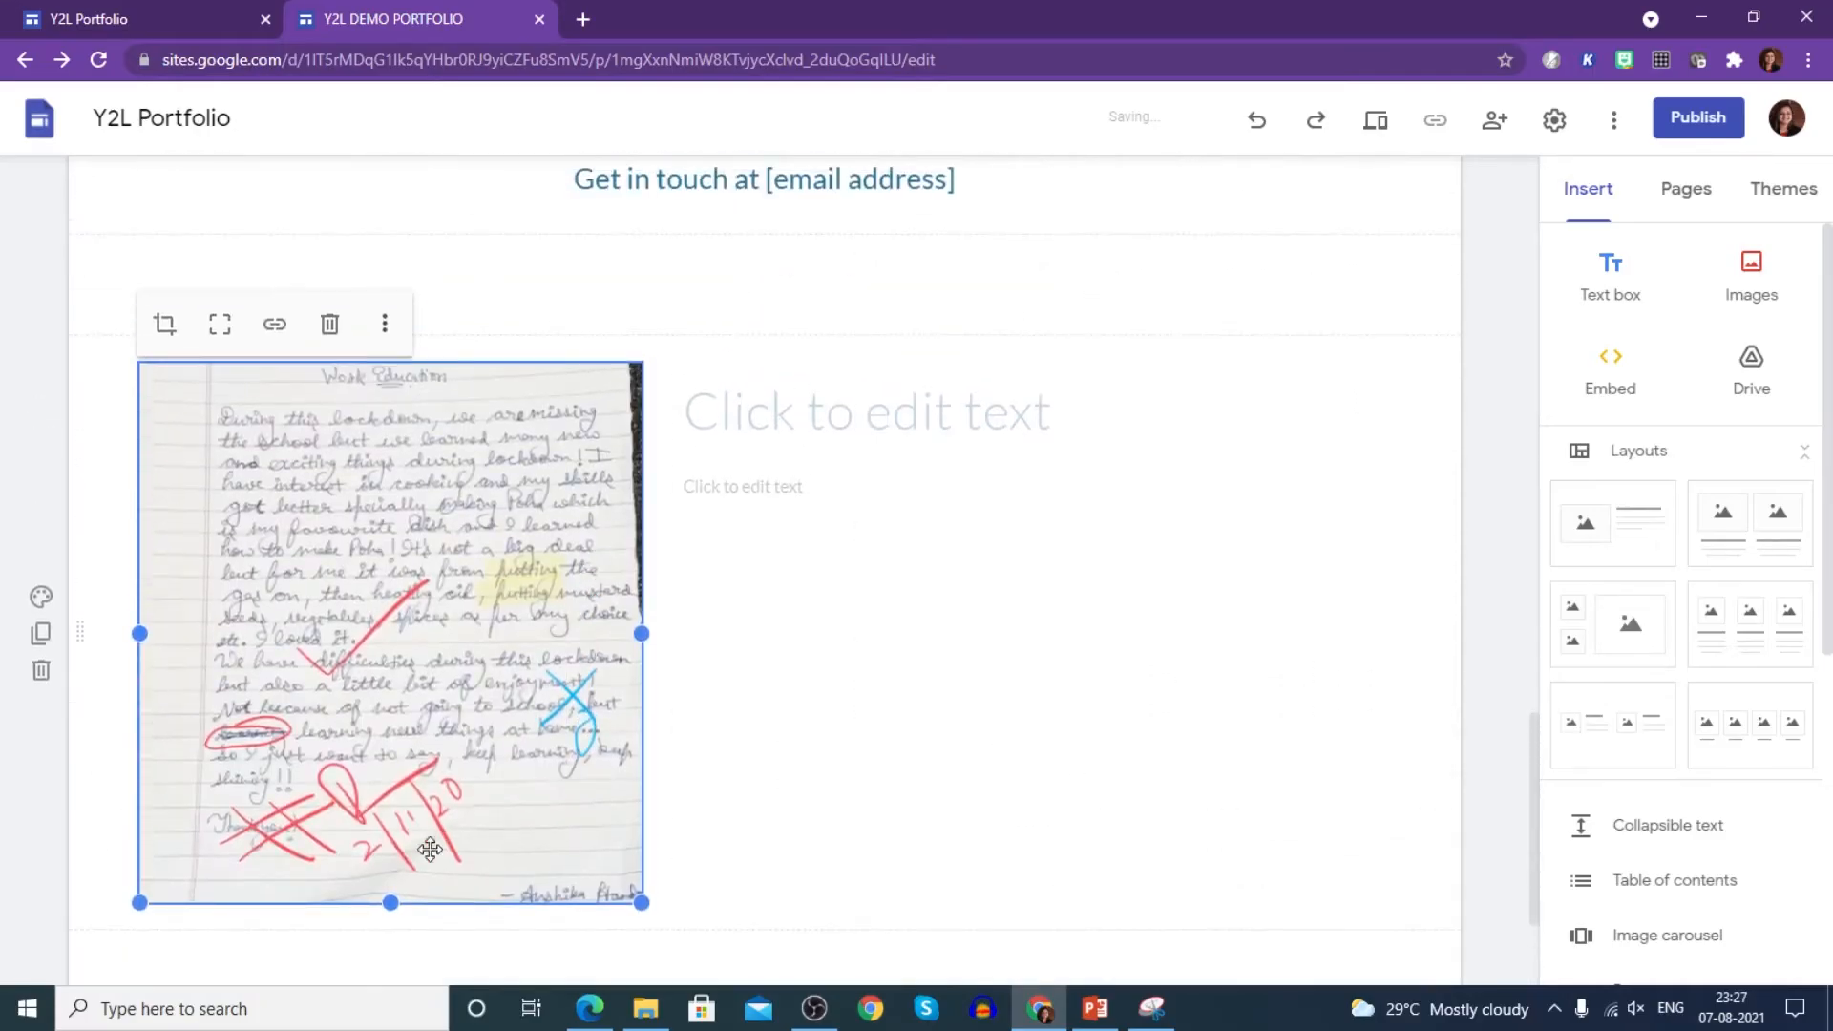
left_click_drag(390, 901, 400, 974)
scroll(683, 725, "up", 2)
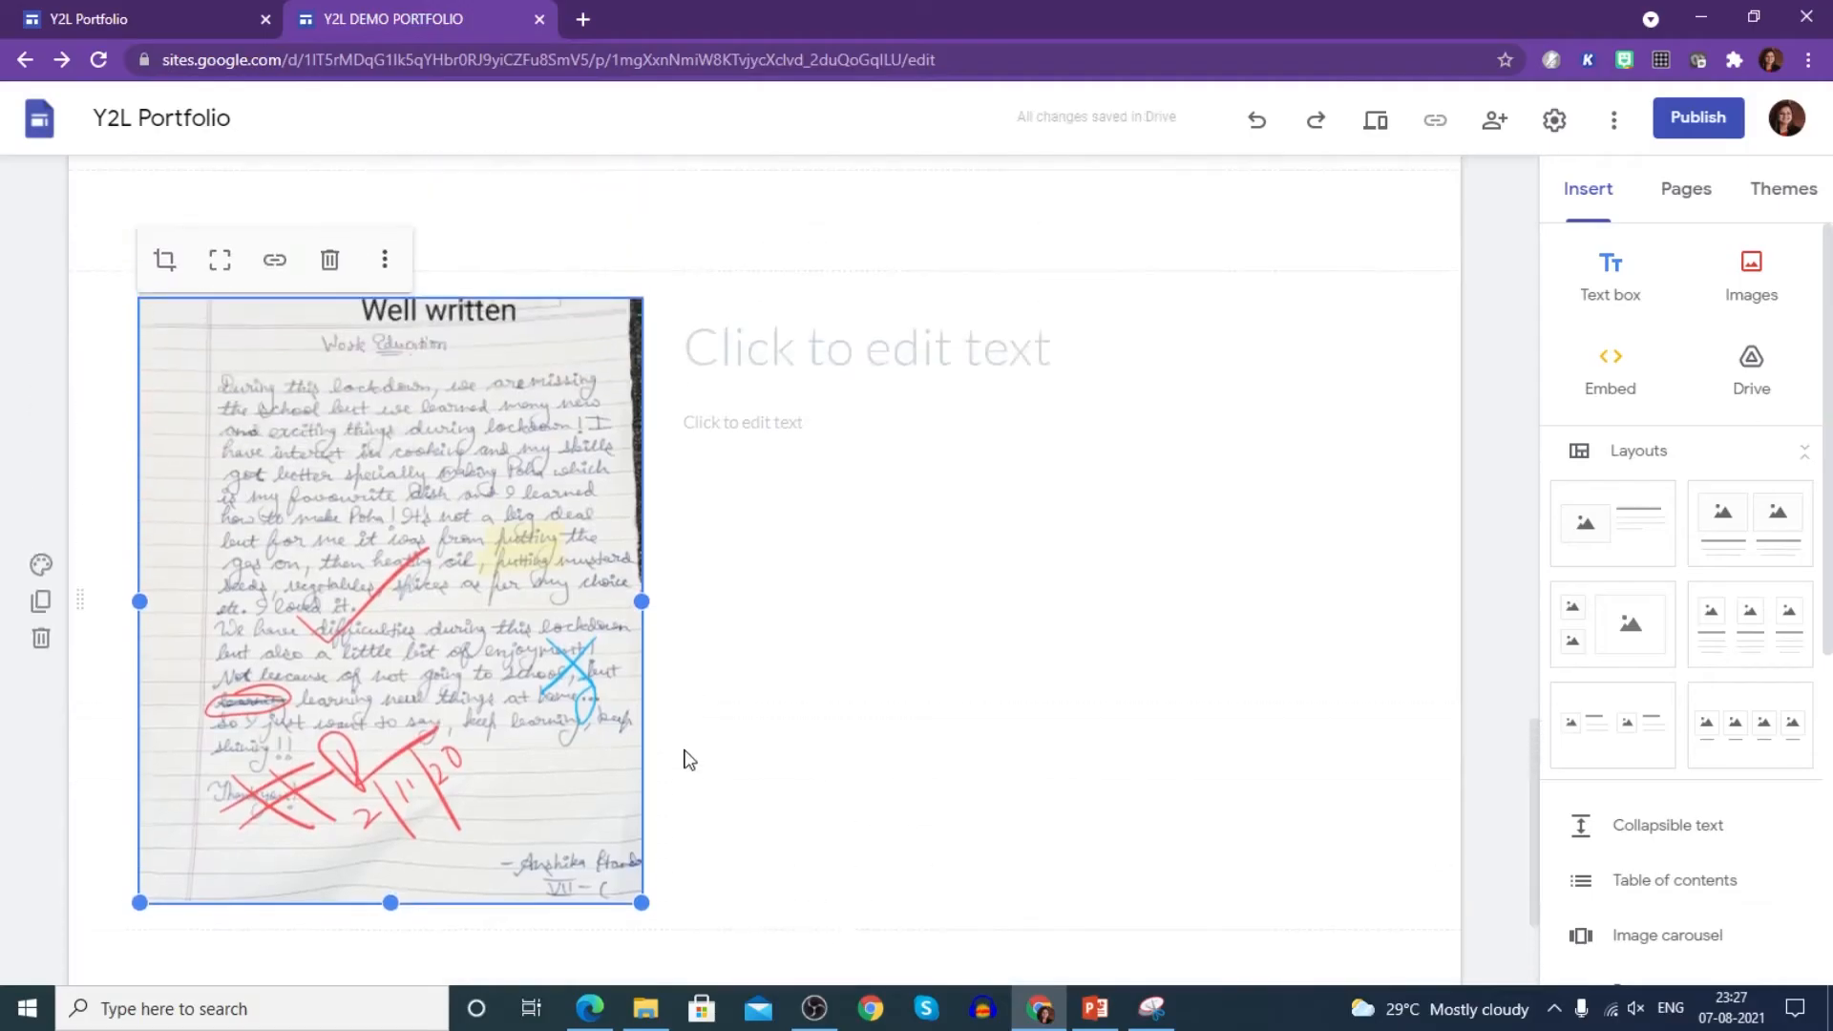
mouse_move(641, 902)
left_mouse_down()
mouse_move(639, 877)
mouse_move(659, 909)
mouse_move(622, 840)
mouse_move(628, 890)
mouse_move(669, 781)
mouse_move(653, 940)
mouse_move(688, 938)
mouse_move(662, 953)
mouse_move(643, 939)
left_mouse_up()
left_click(762, 888)
left_click(621, 900)
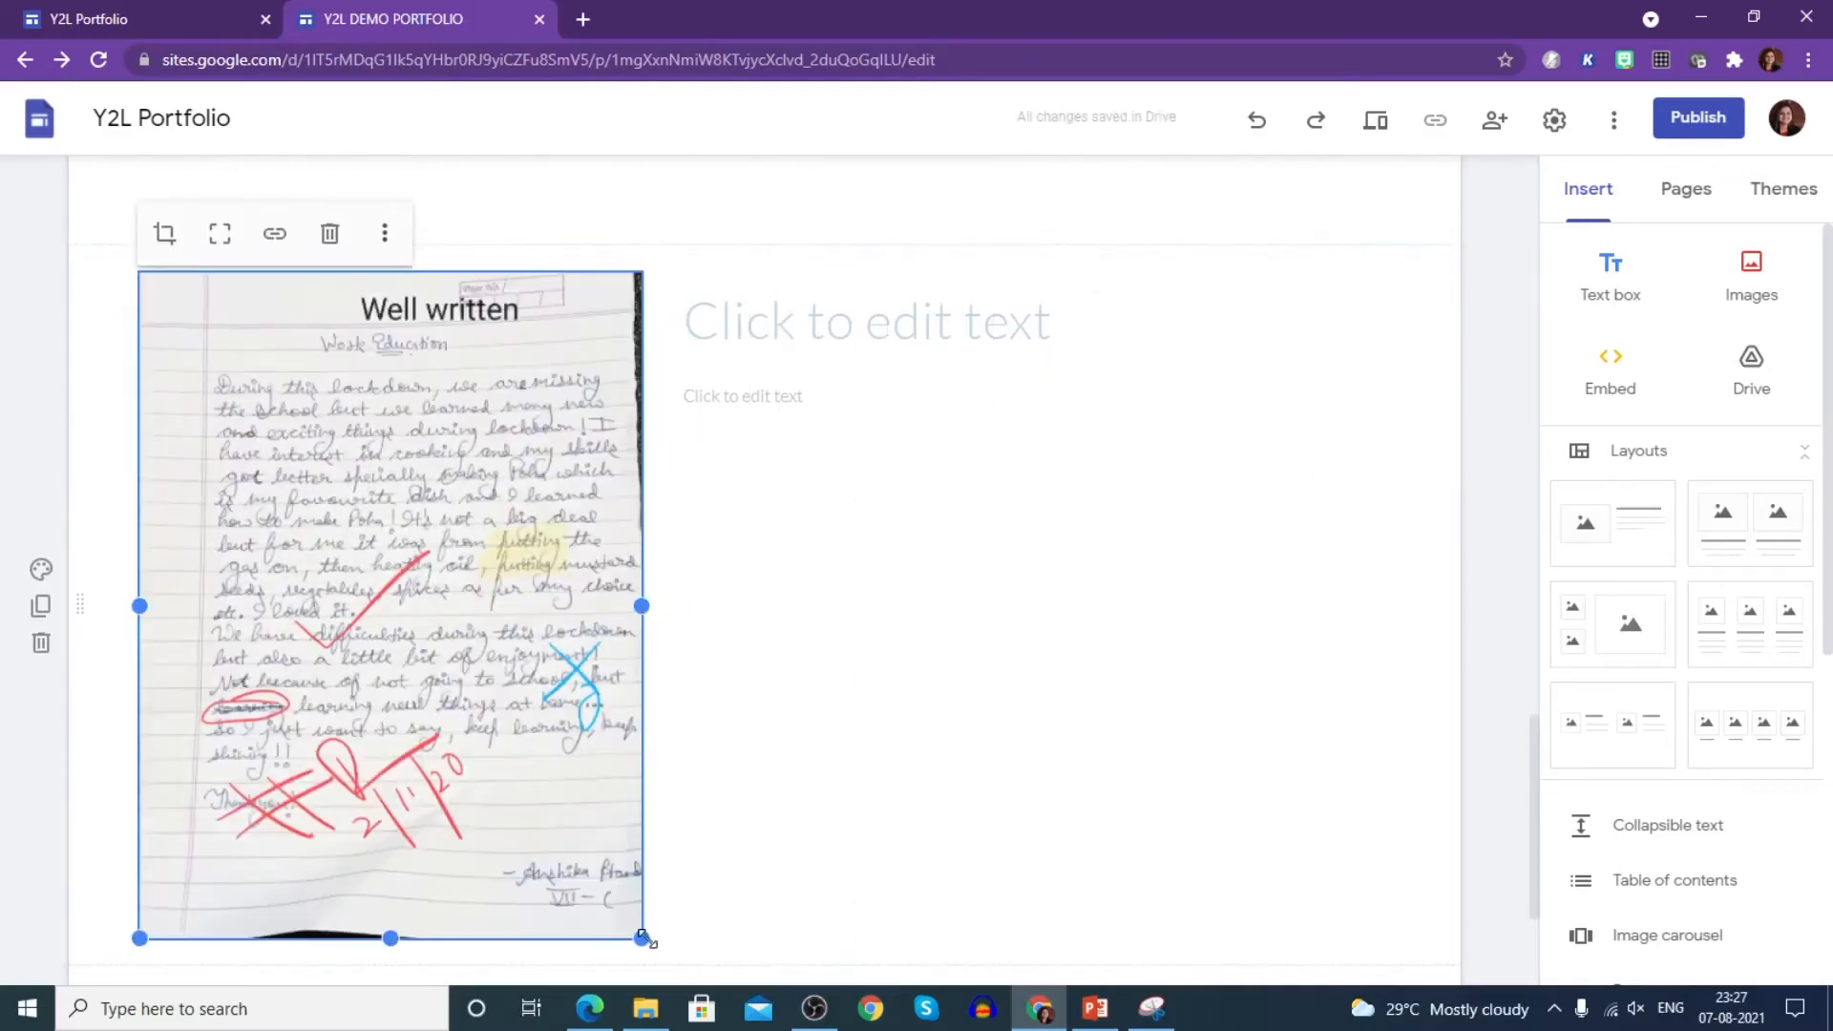
left_click_drag(640, 935, 456, 713)
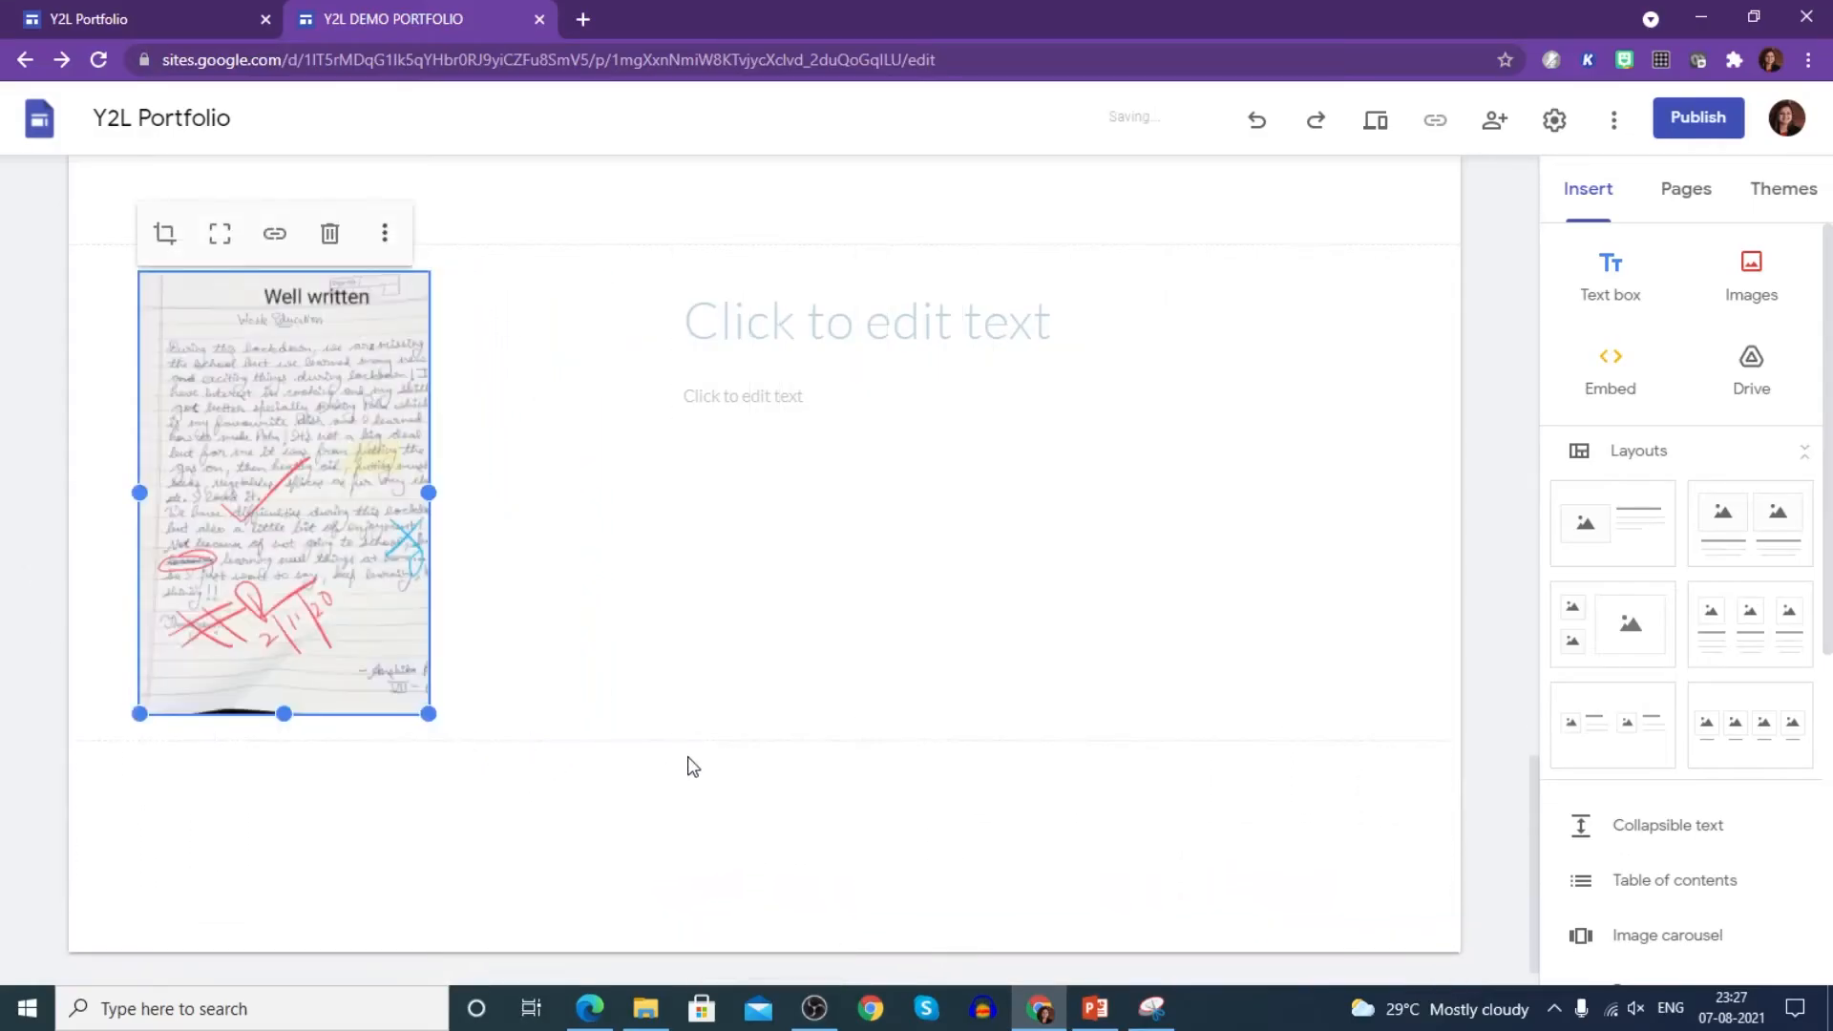
- Type the Grade IX positive-remark assignment sentence as the heading beside the photo, then select it
left_click(712, 325)
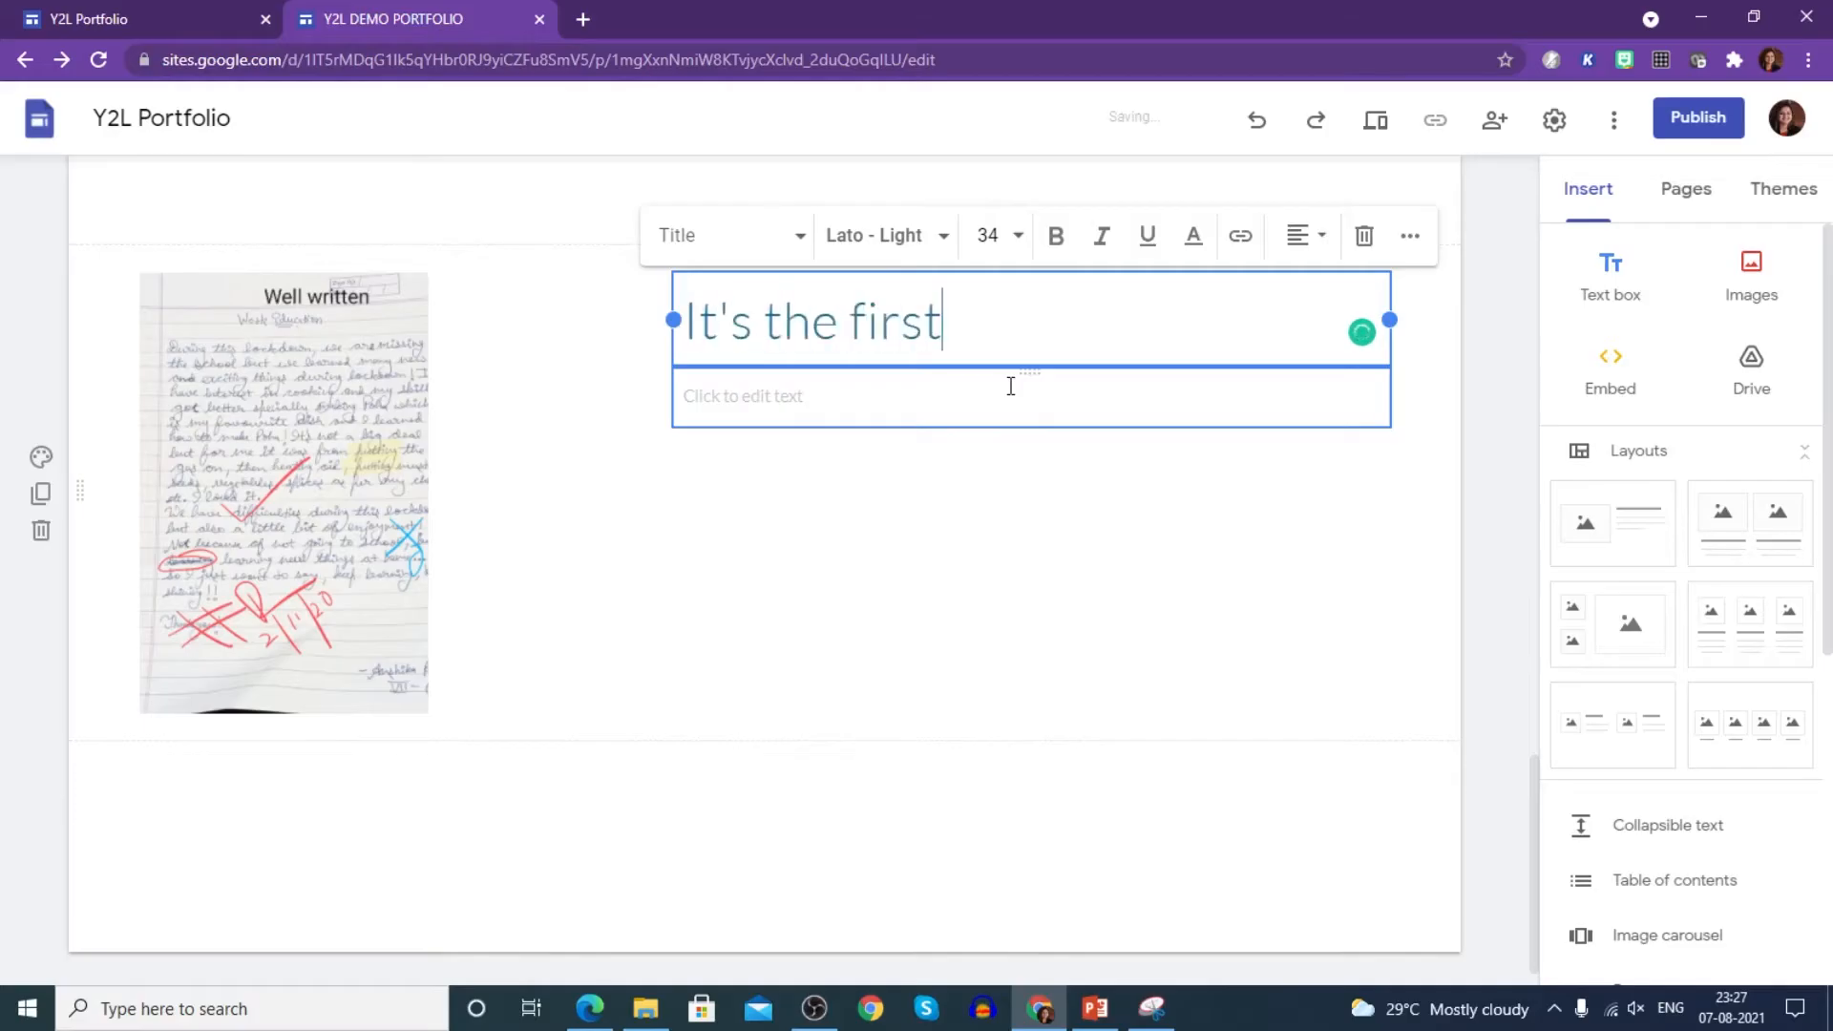
type("nmen")
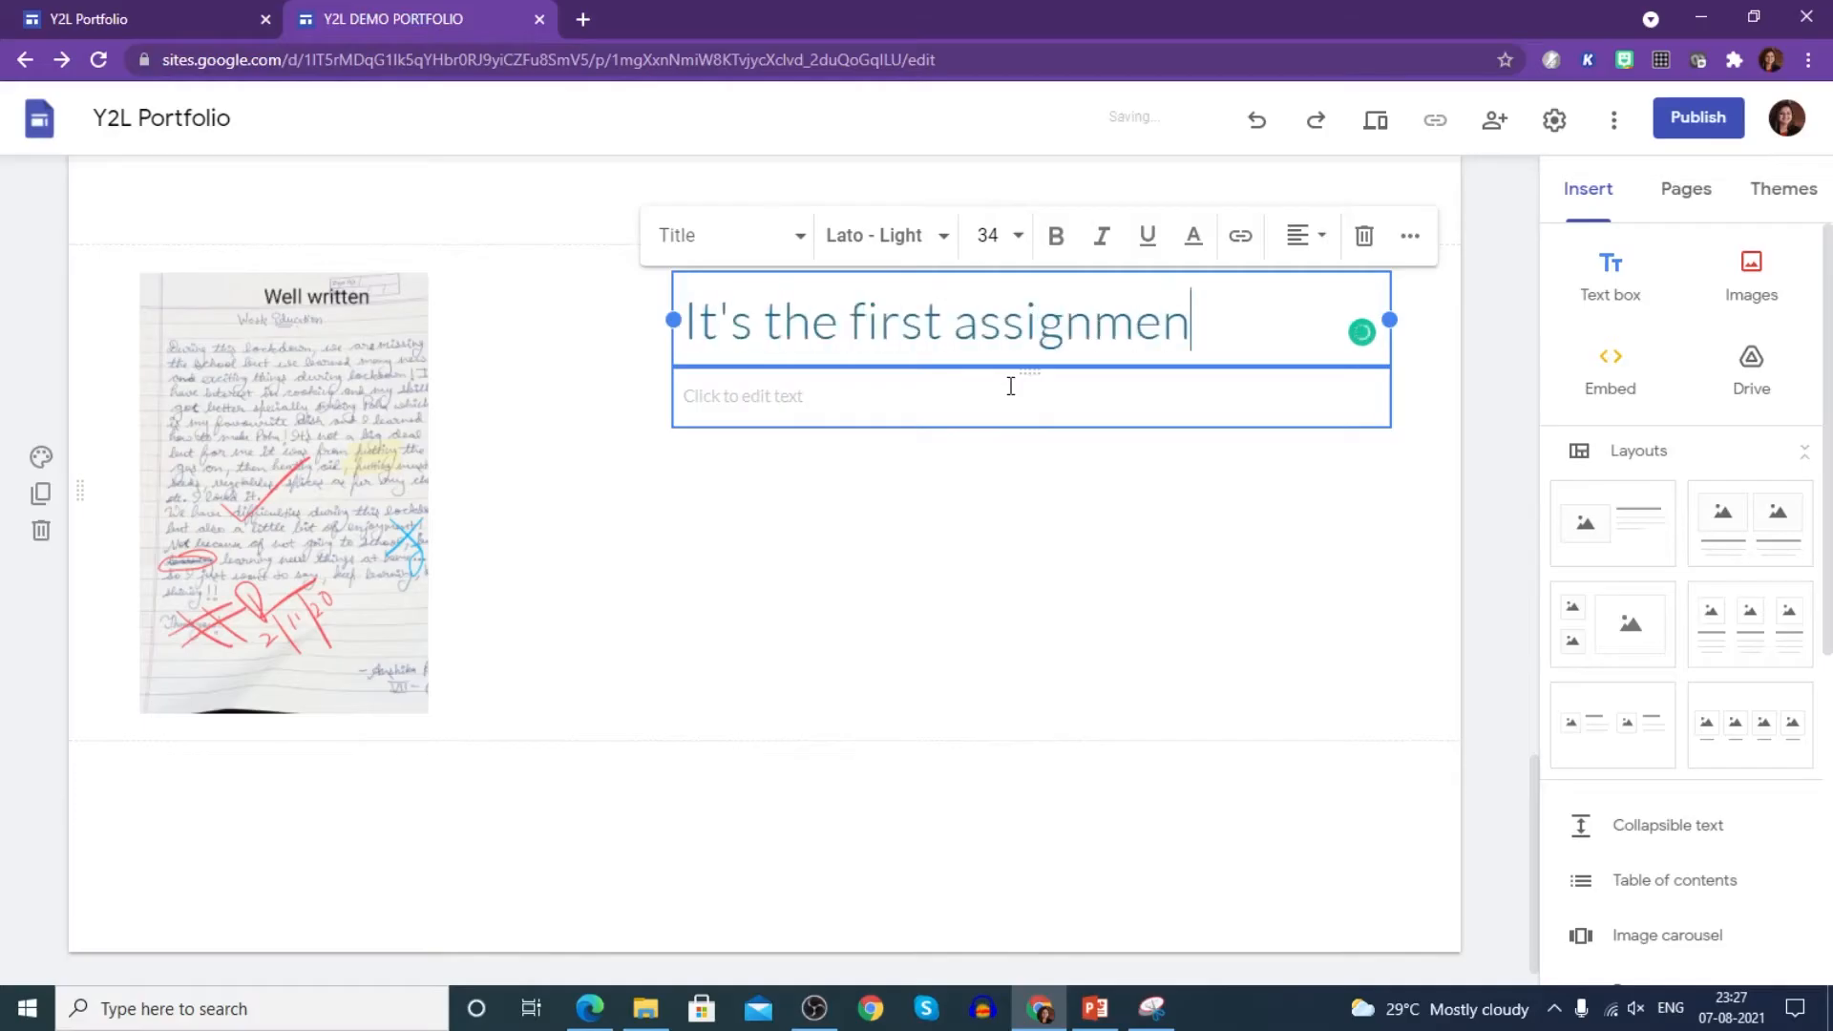
type("t where I got a posi")
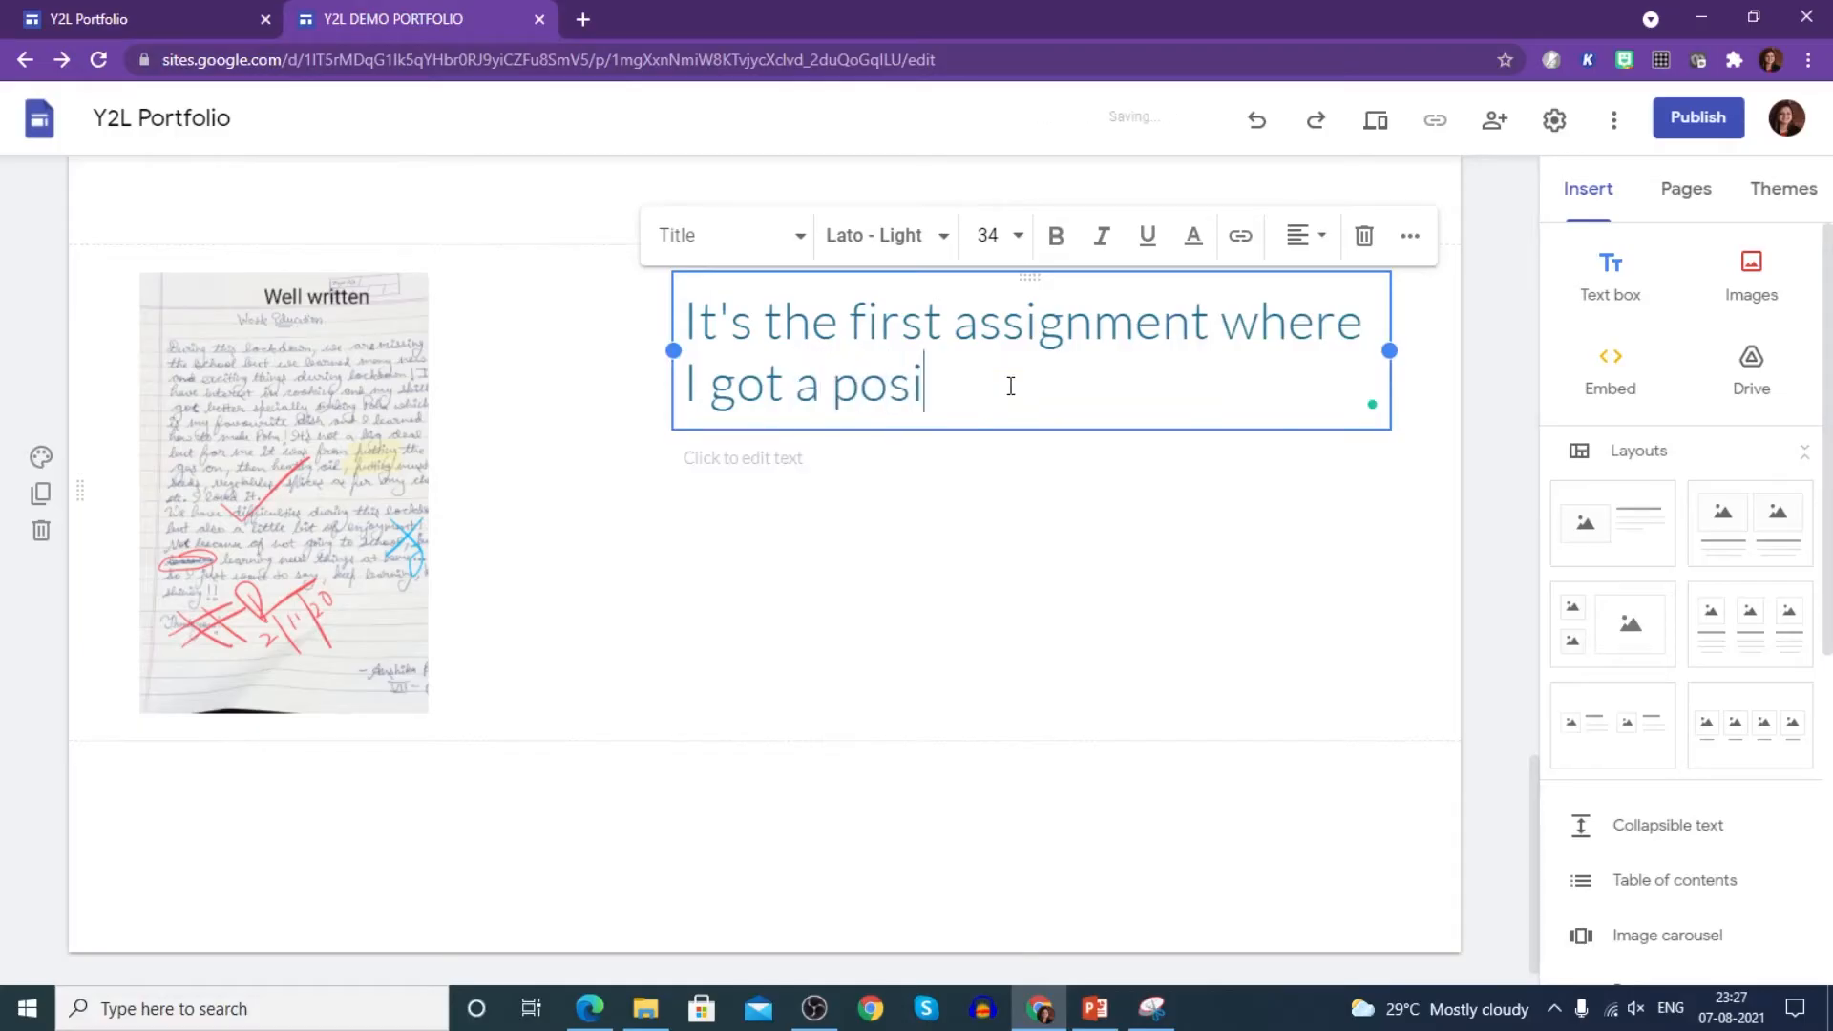
type("tiveremar")
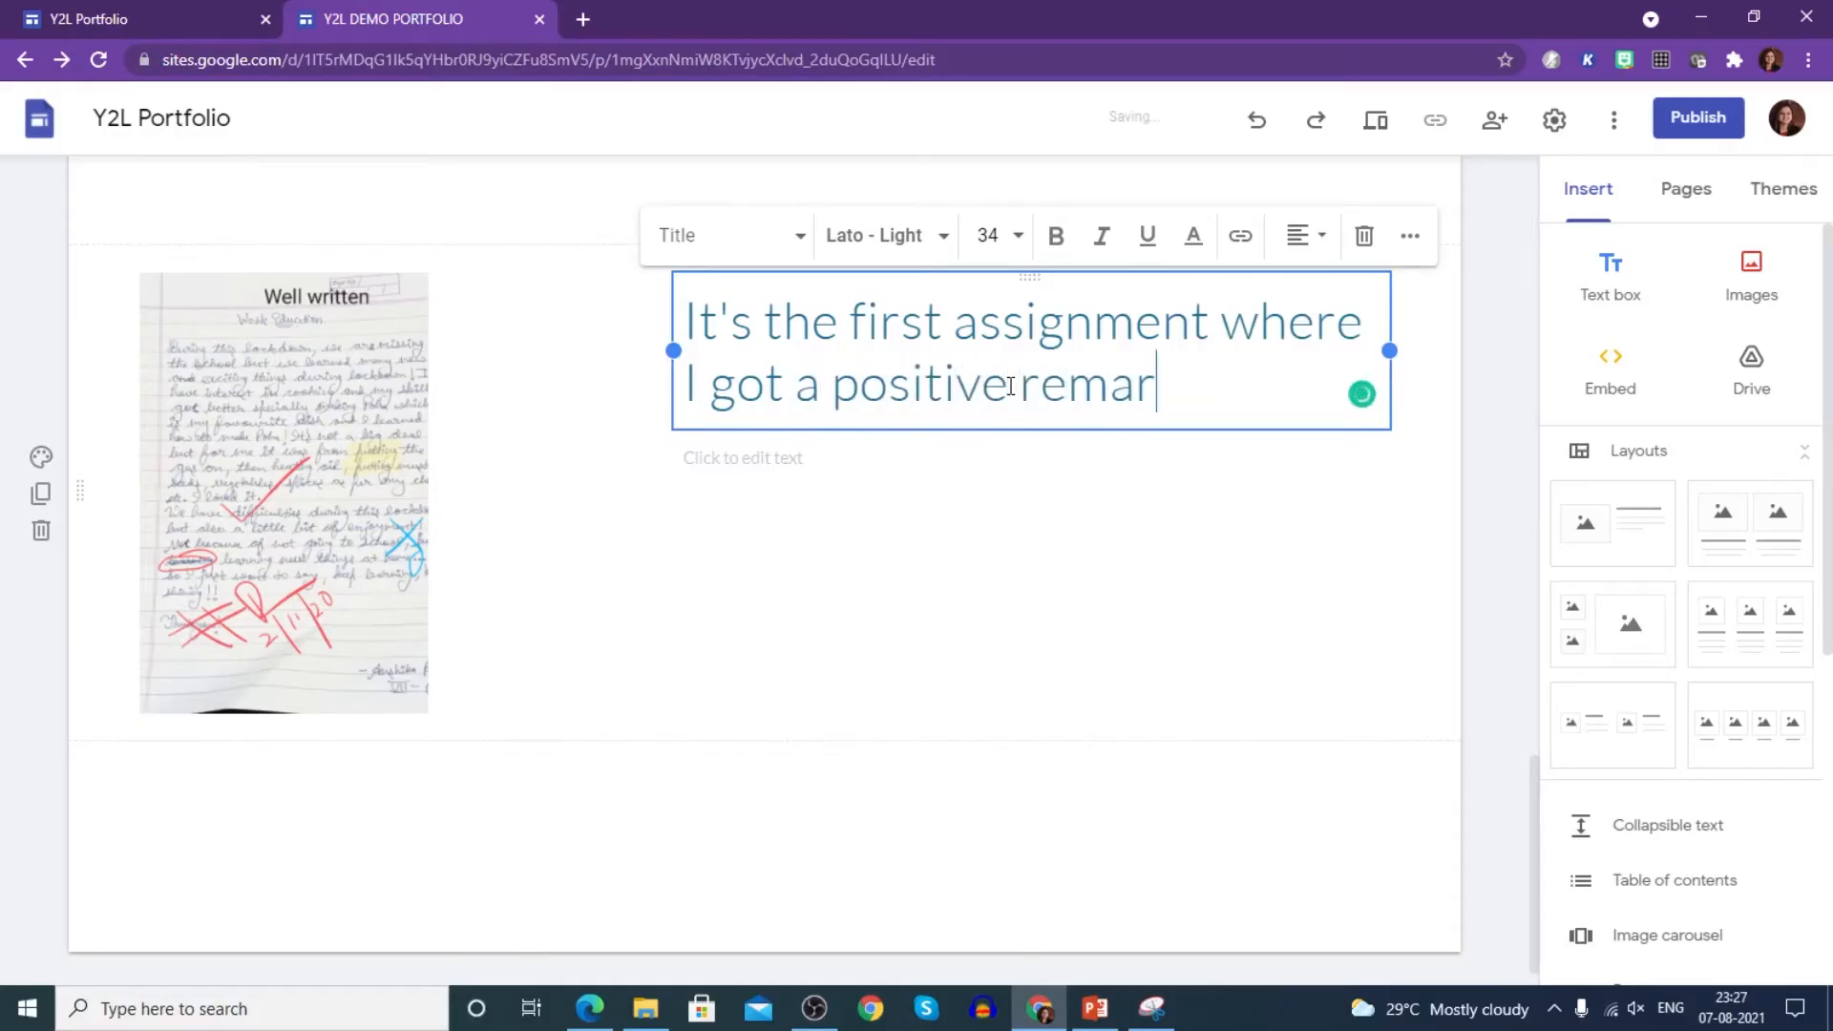
type("k from mu")
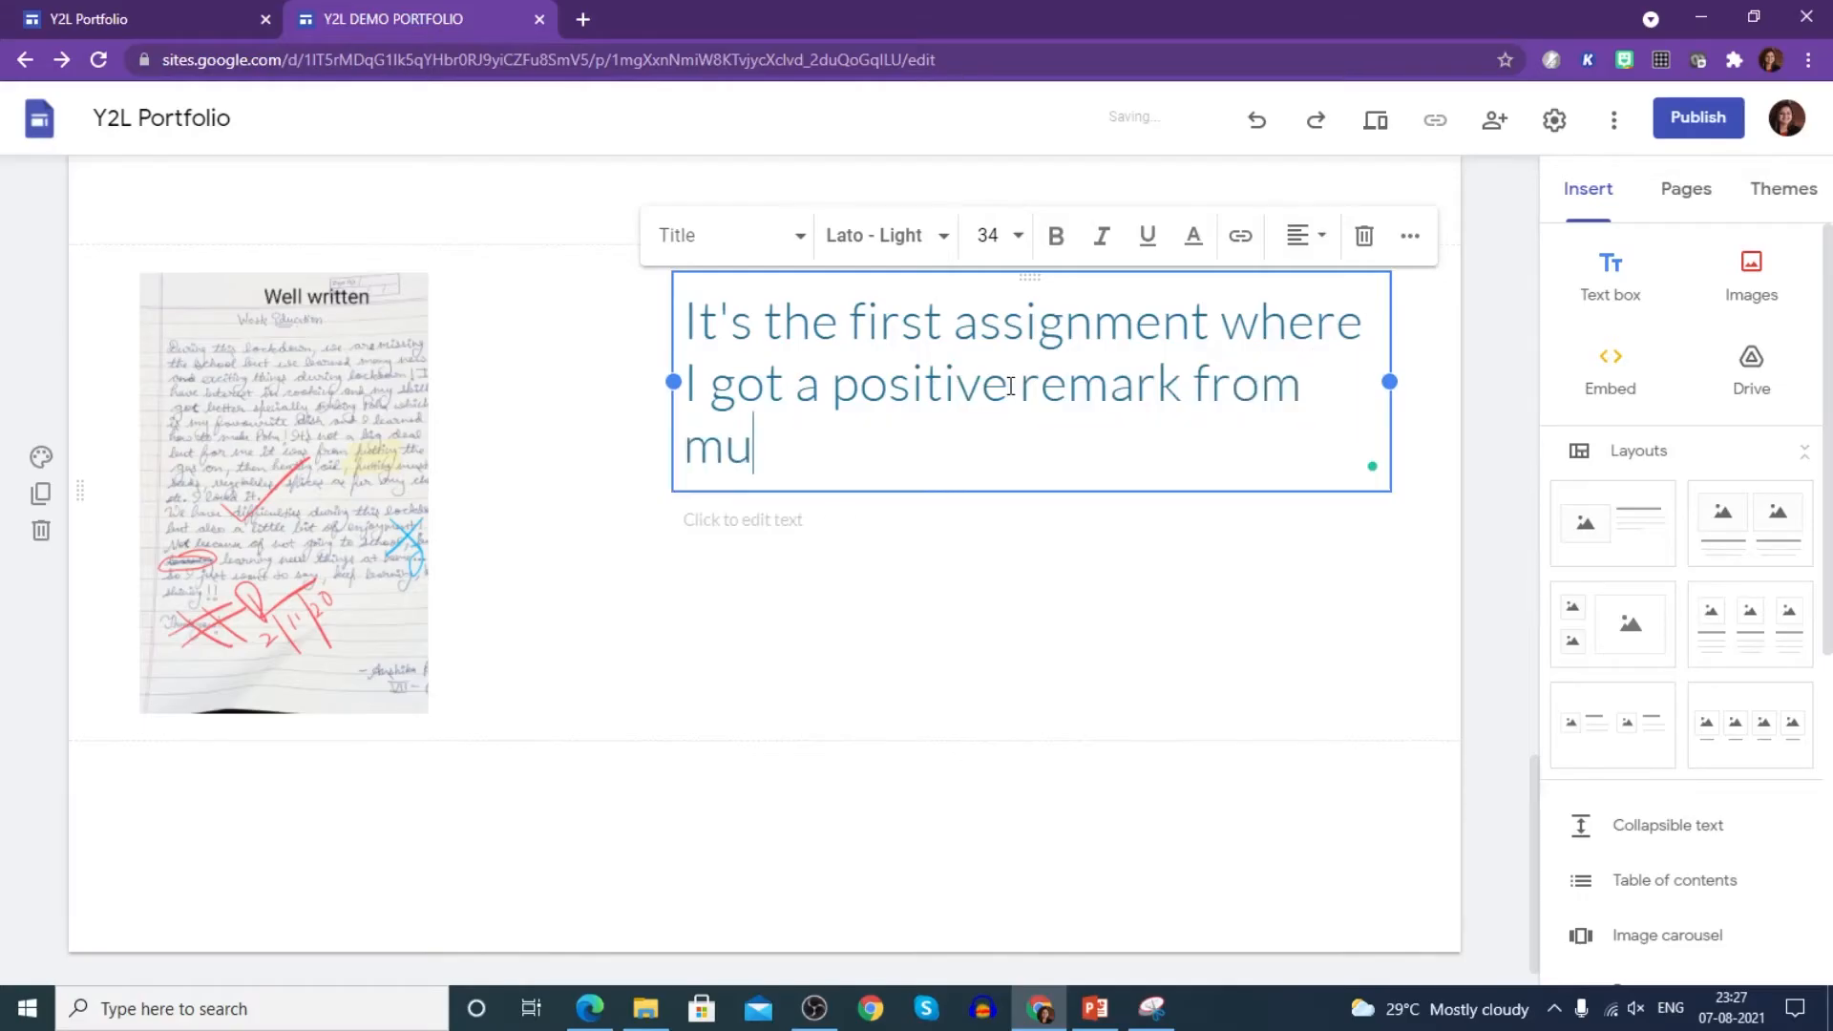
key("BackSpace")
type("y teac")
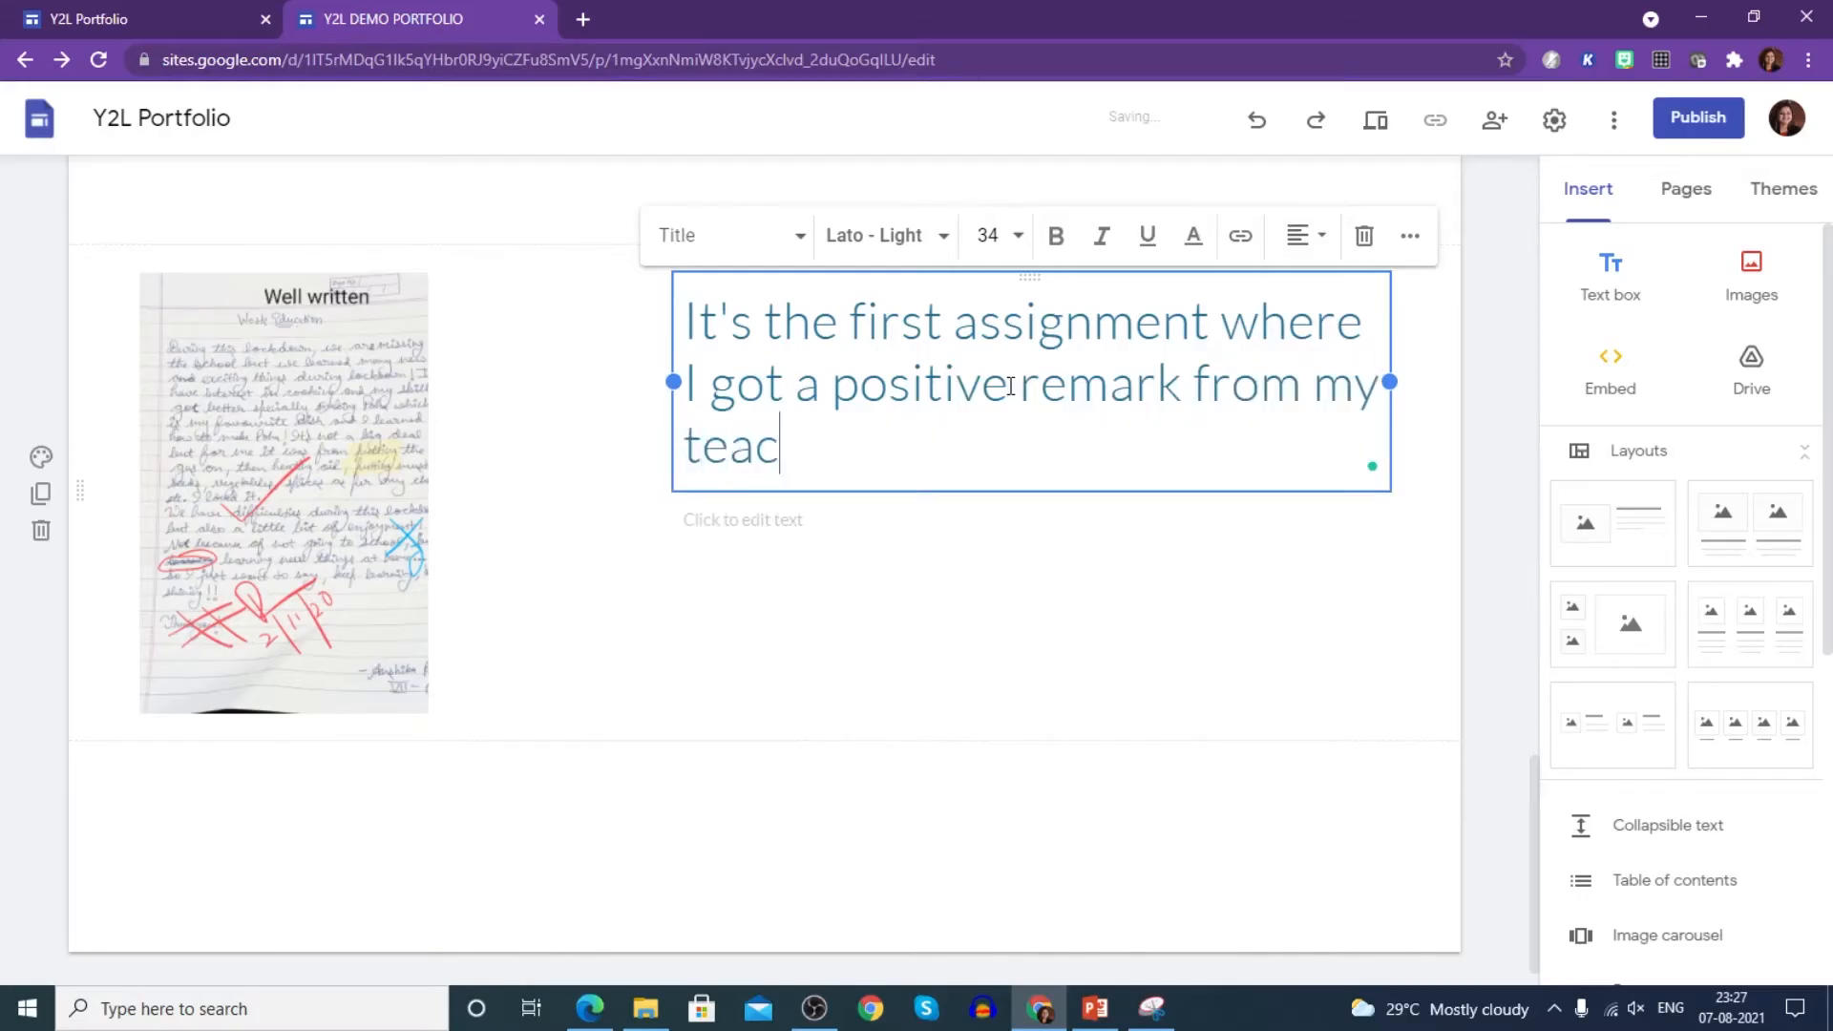
type("her in Grade IX.")
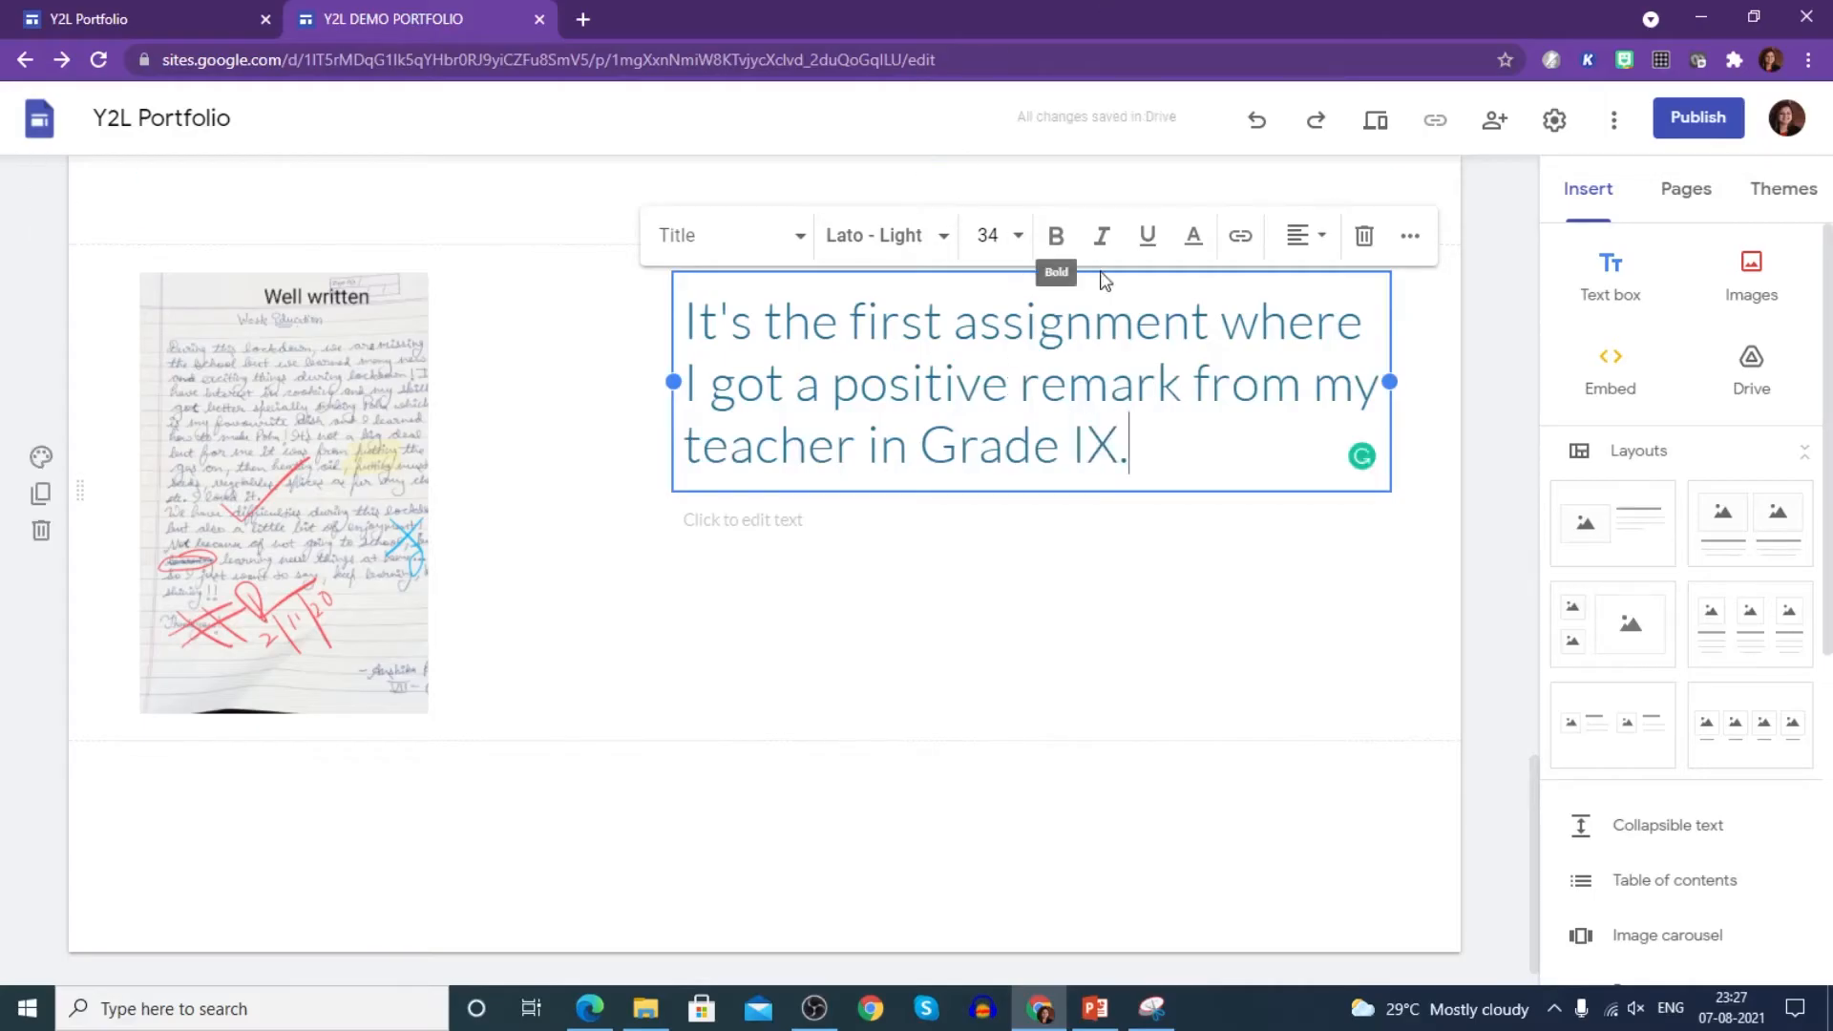
left_click_drag(687, 314, 1166, 446)
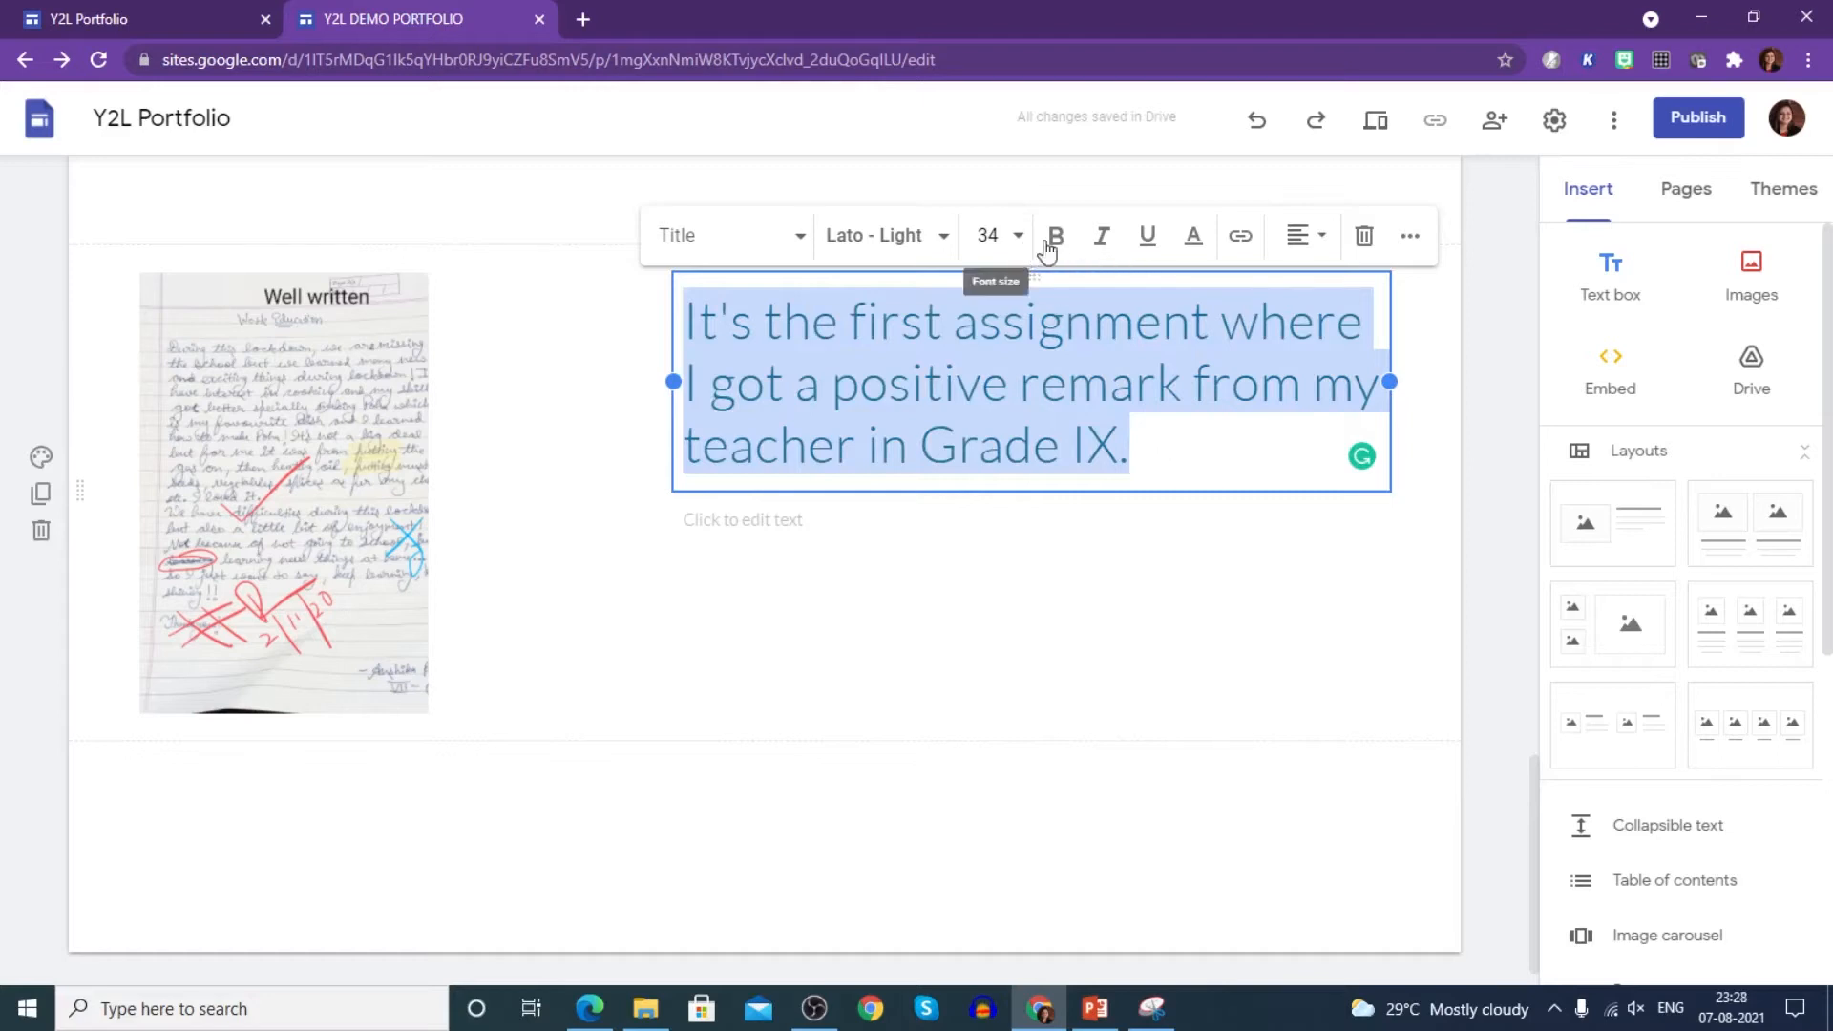
- Colour the assignment heading text dark red
left_click(1193, 236)
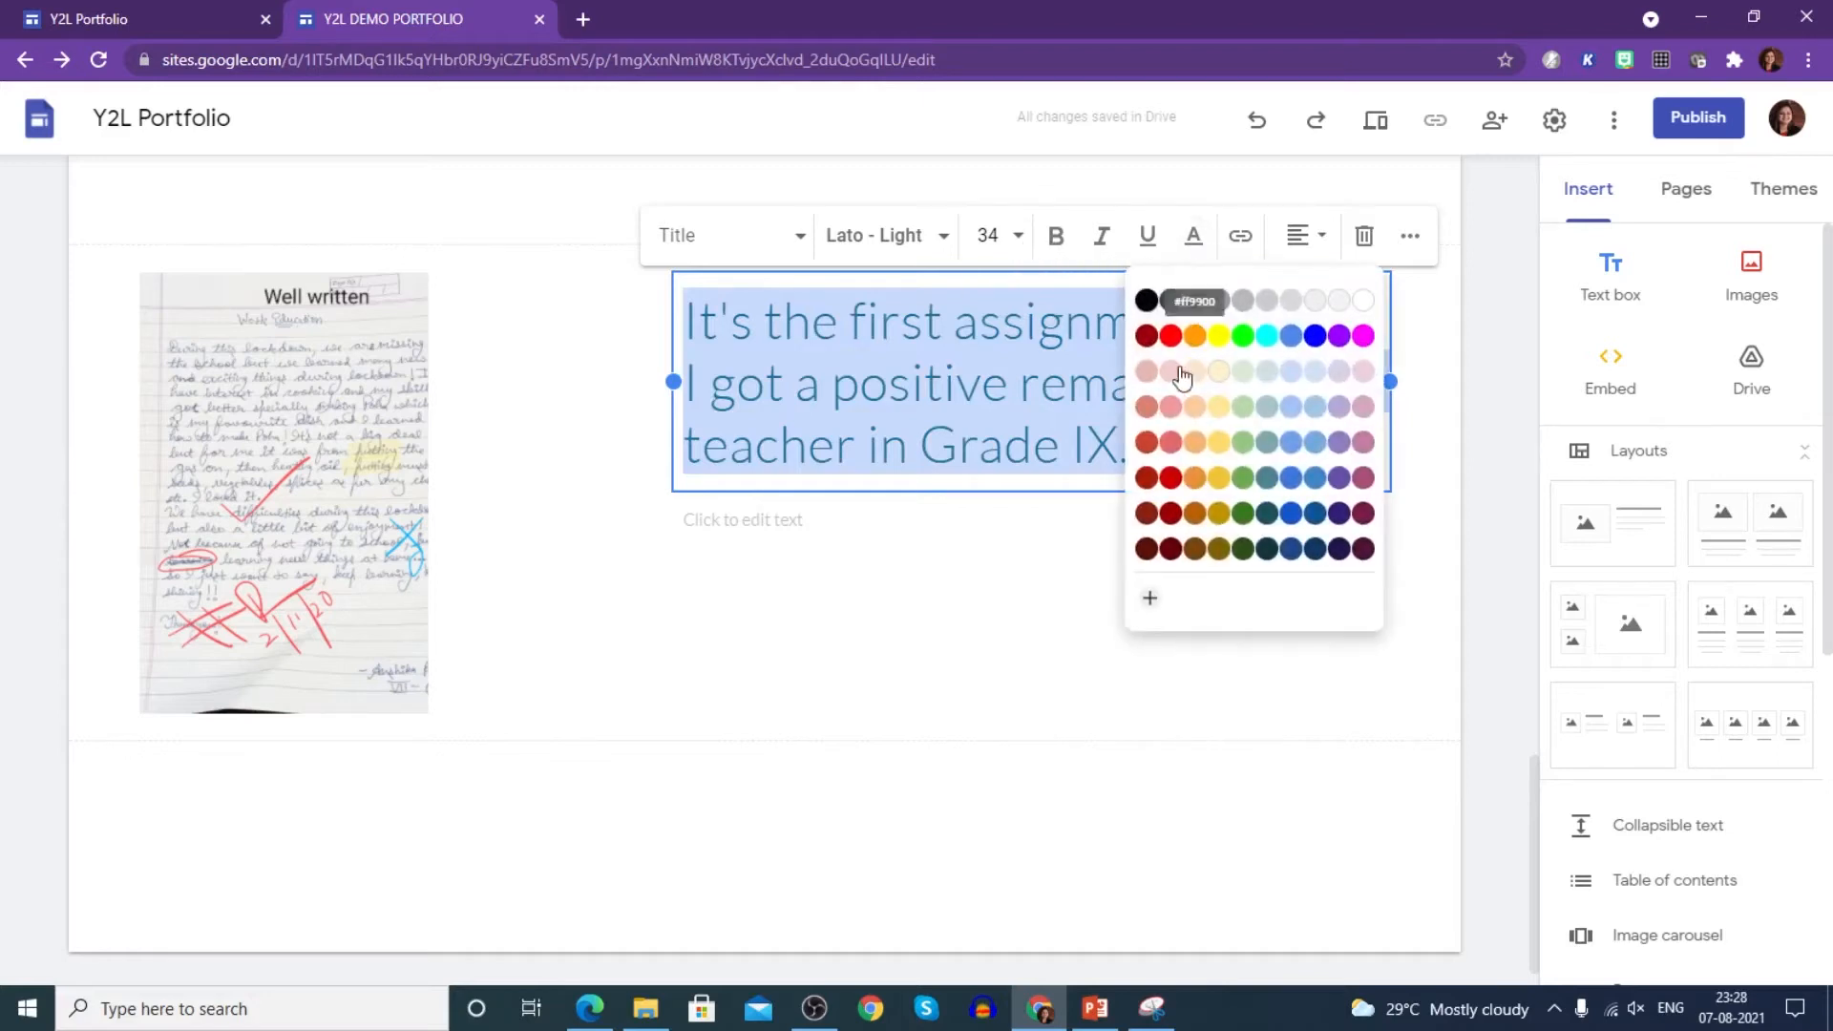
left_click(1147, 513)
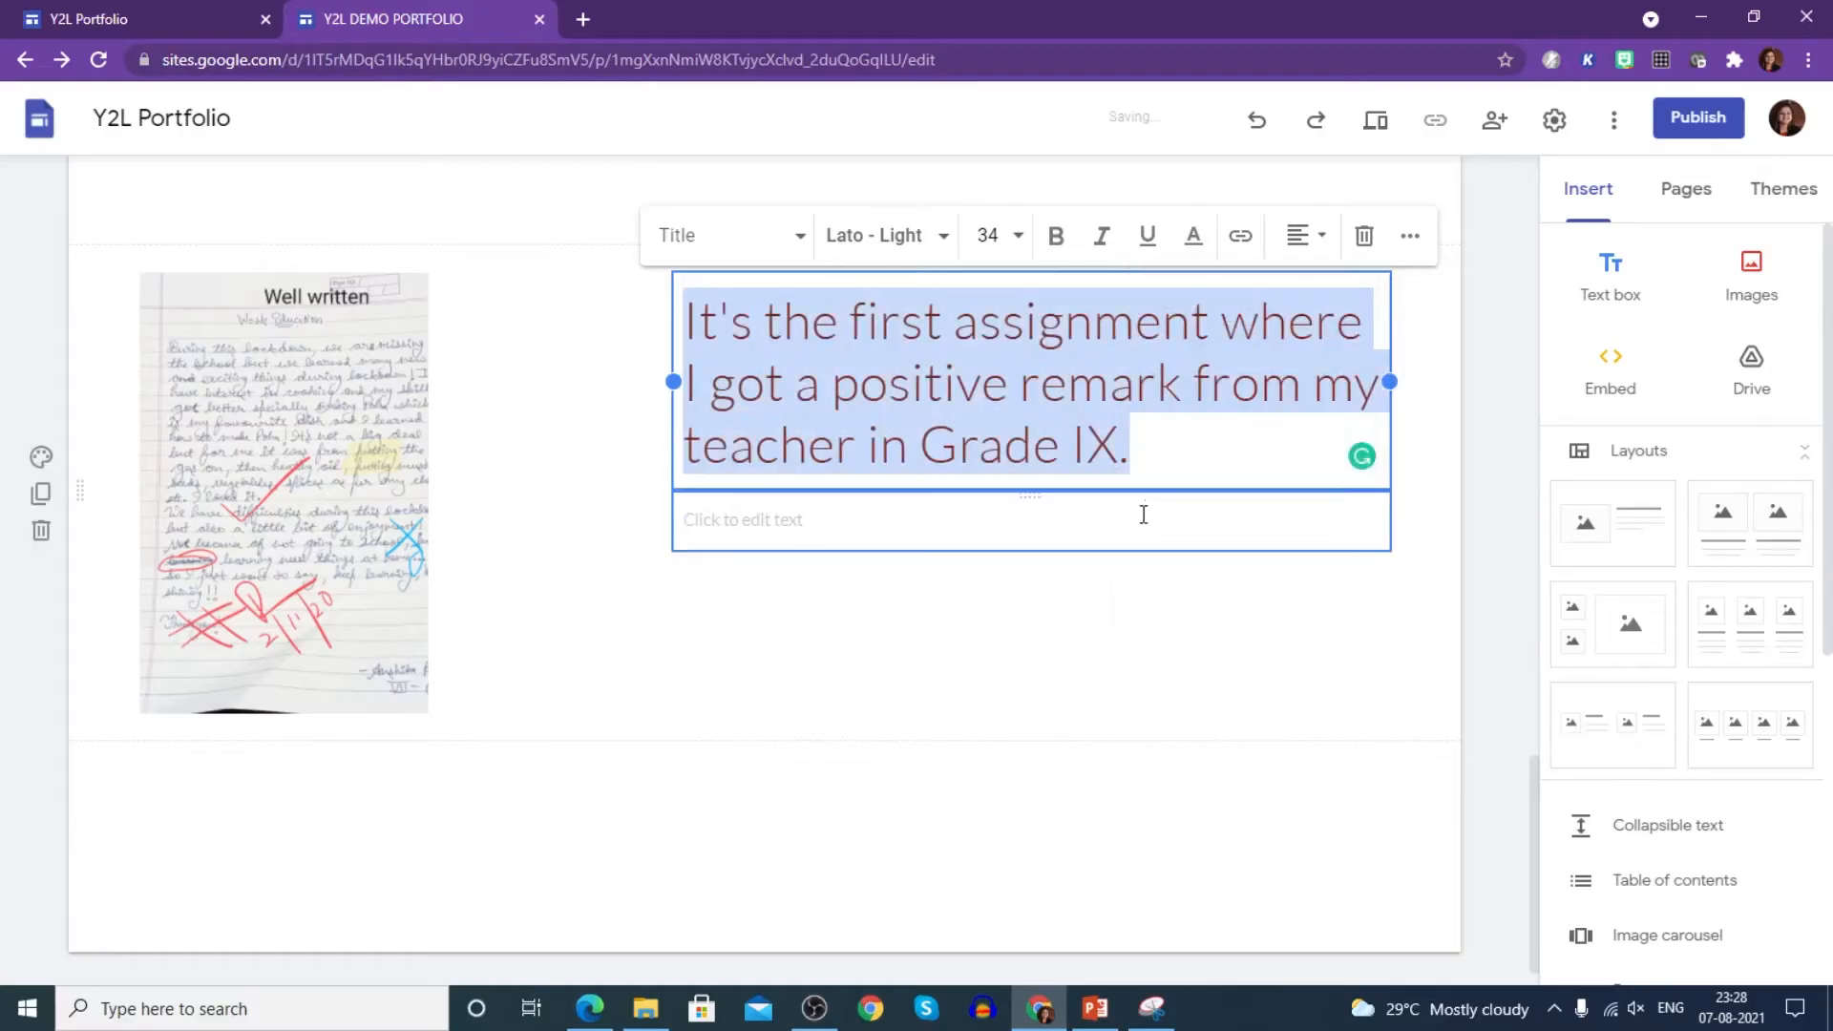
left_click(1089, 605)
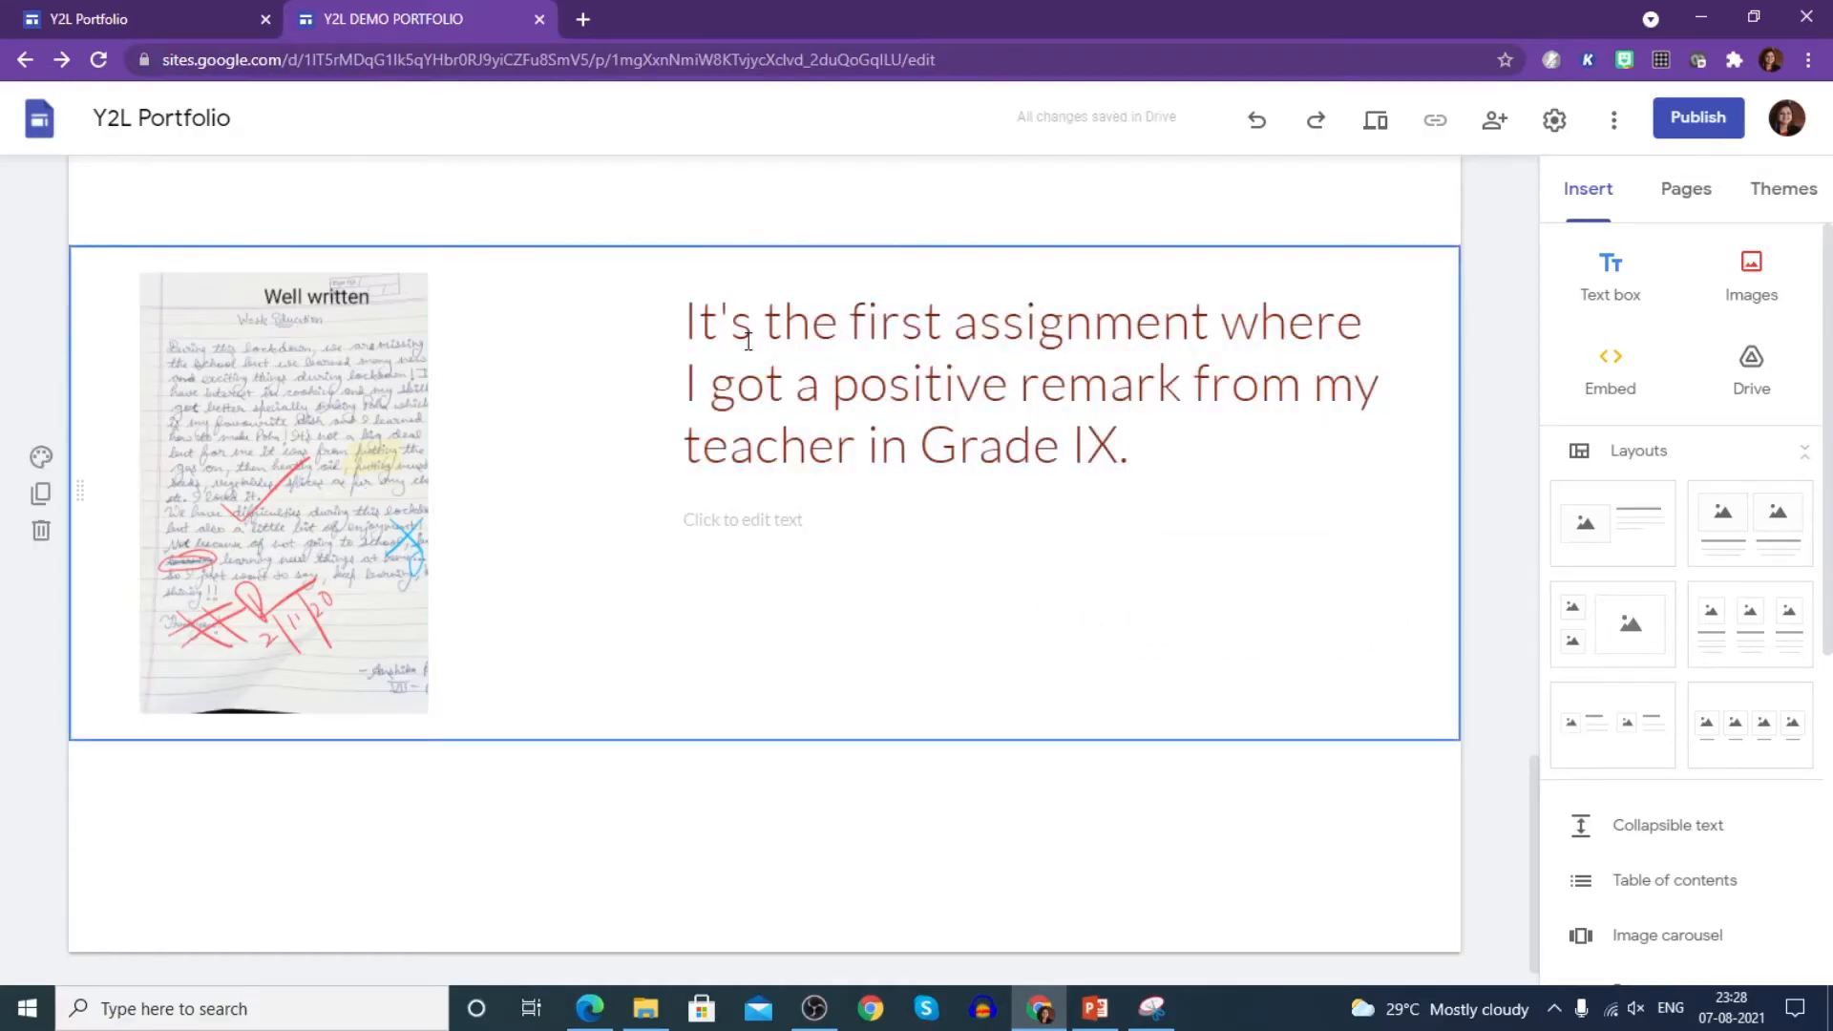
left_click(758, 520)
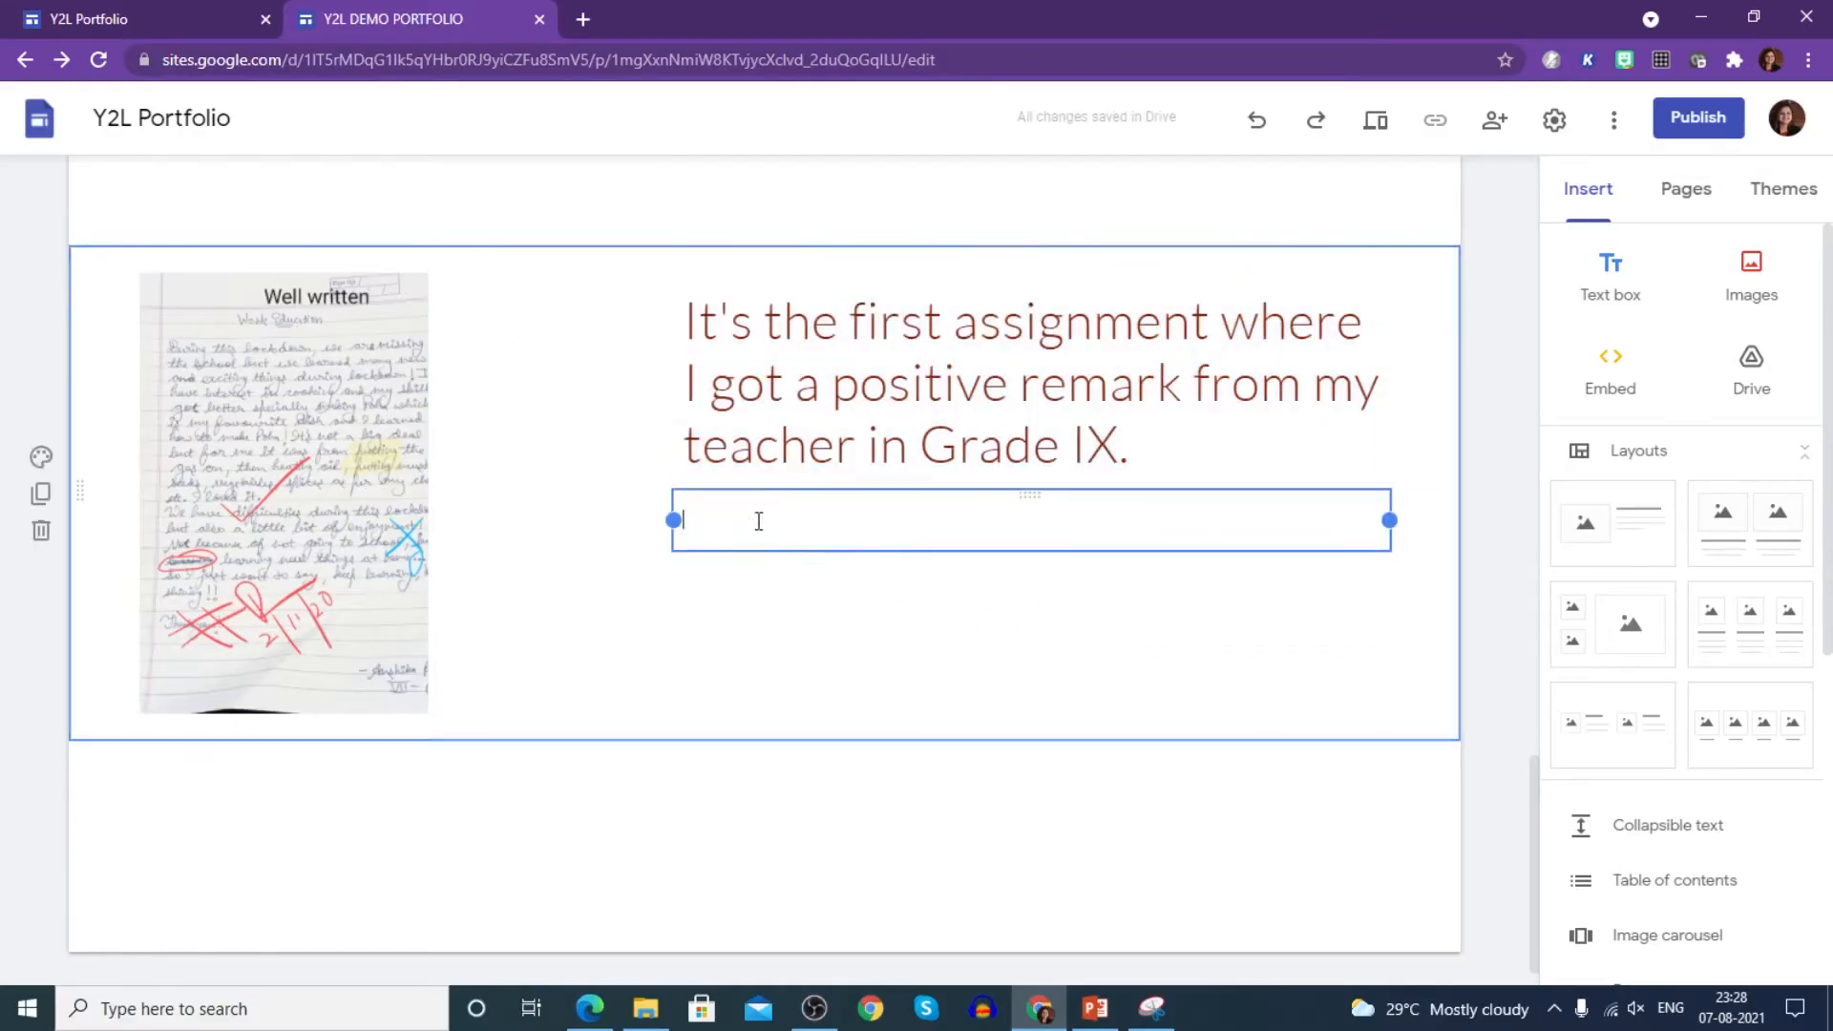
left_click(887, 664)
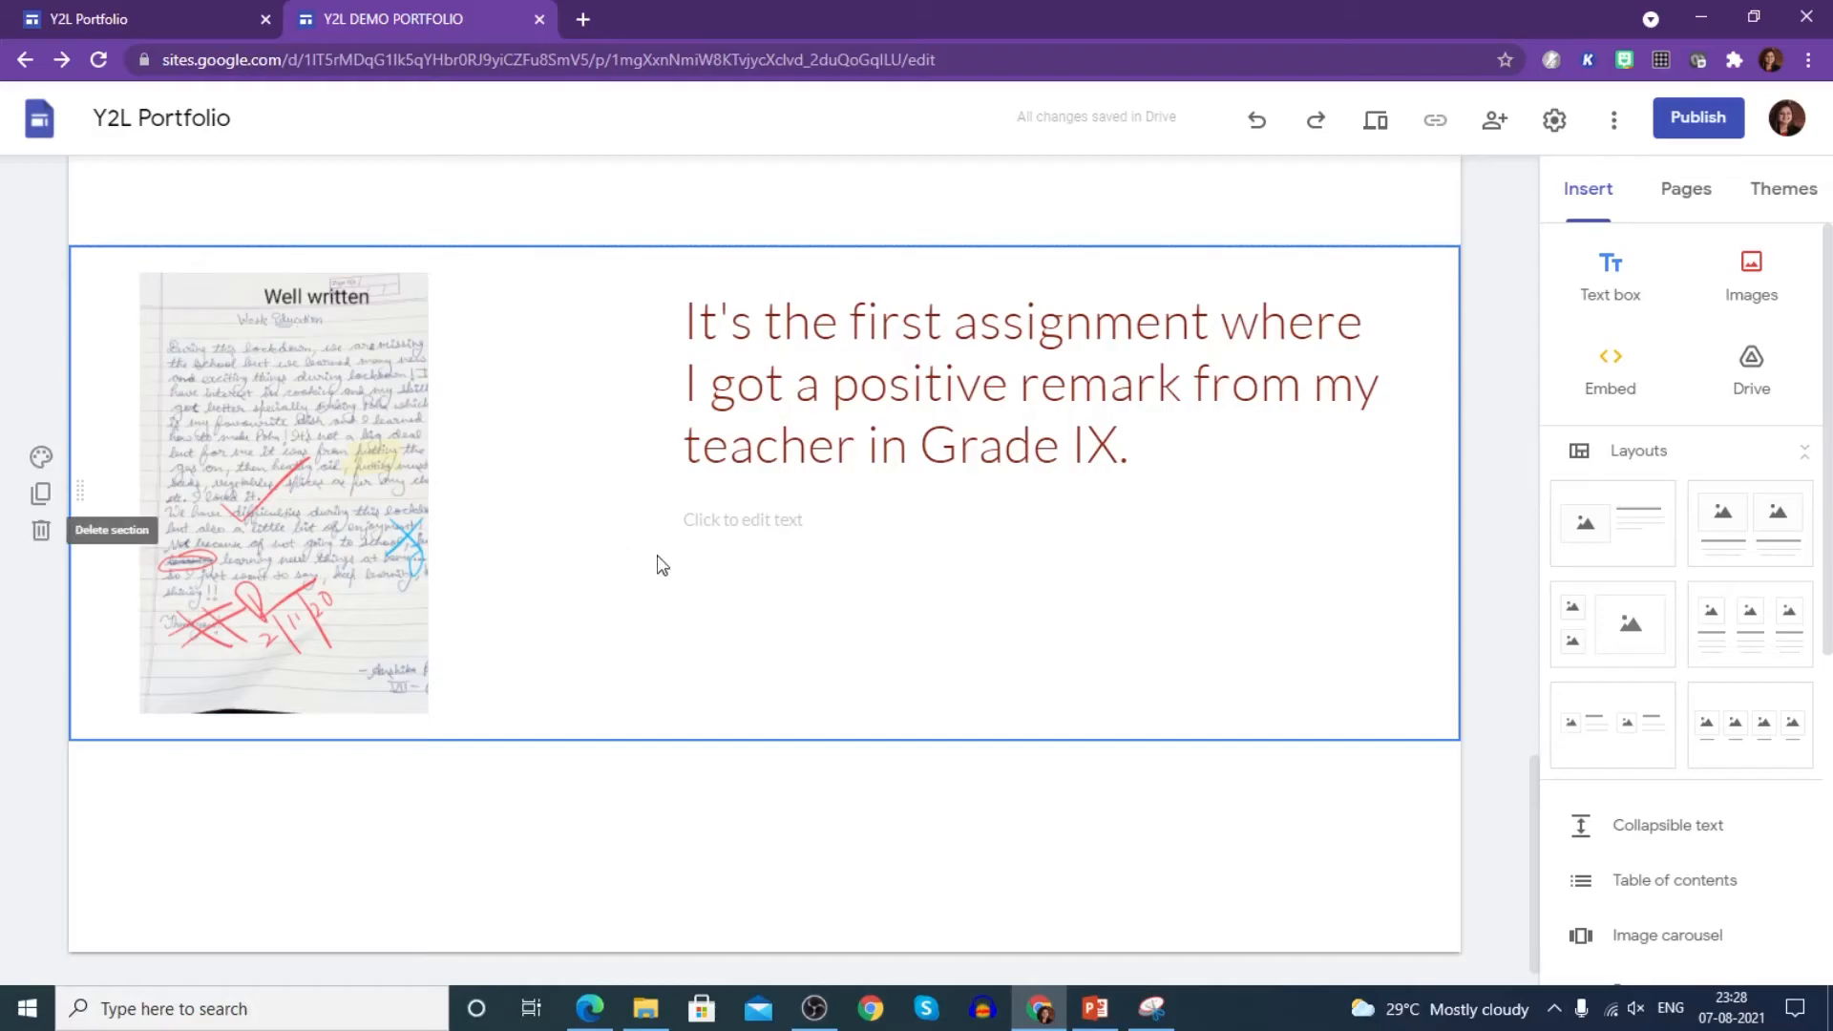
- Move the assignment section up directly beneath the Selected work heading
scroll(750, 564, "up", 15)
scroll(756, 563, "down", 15)
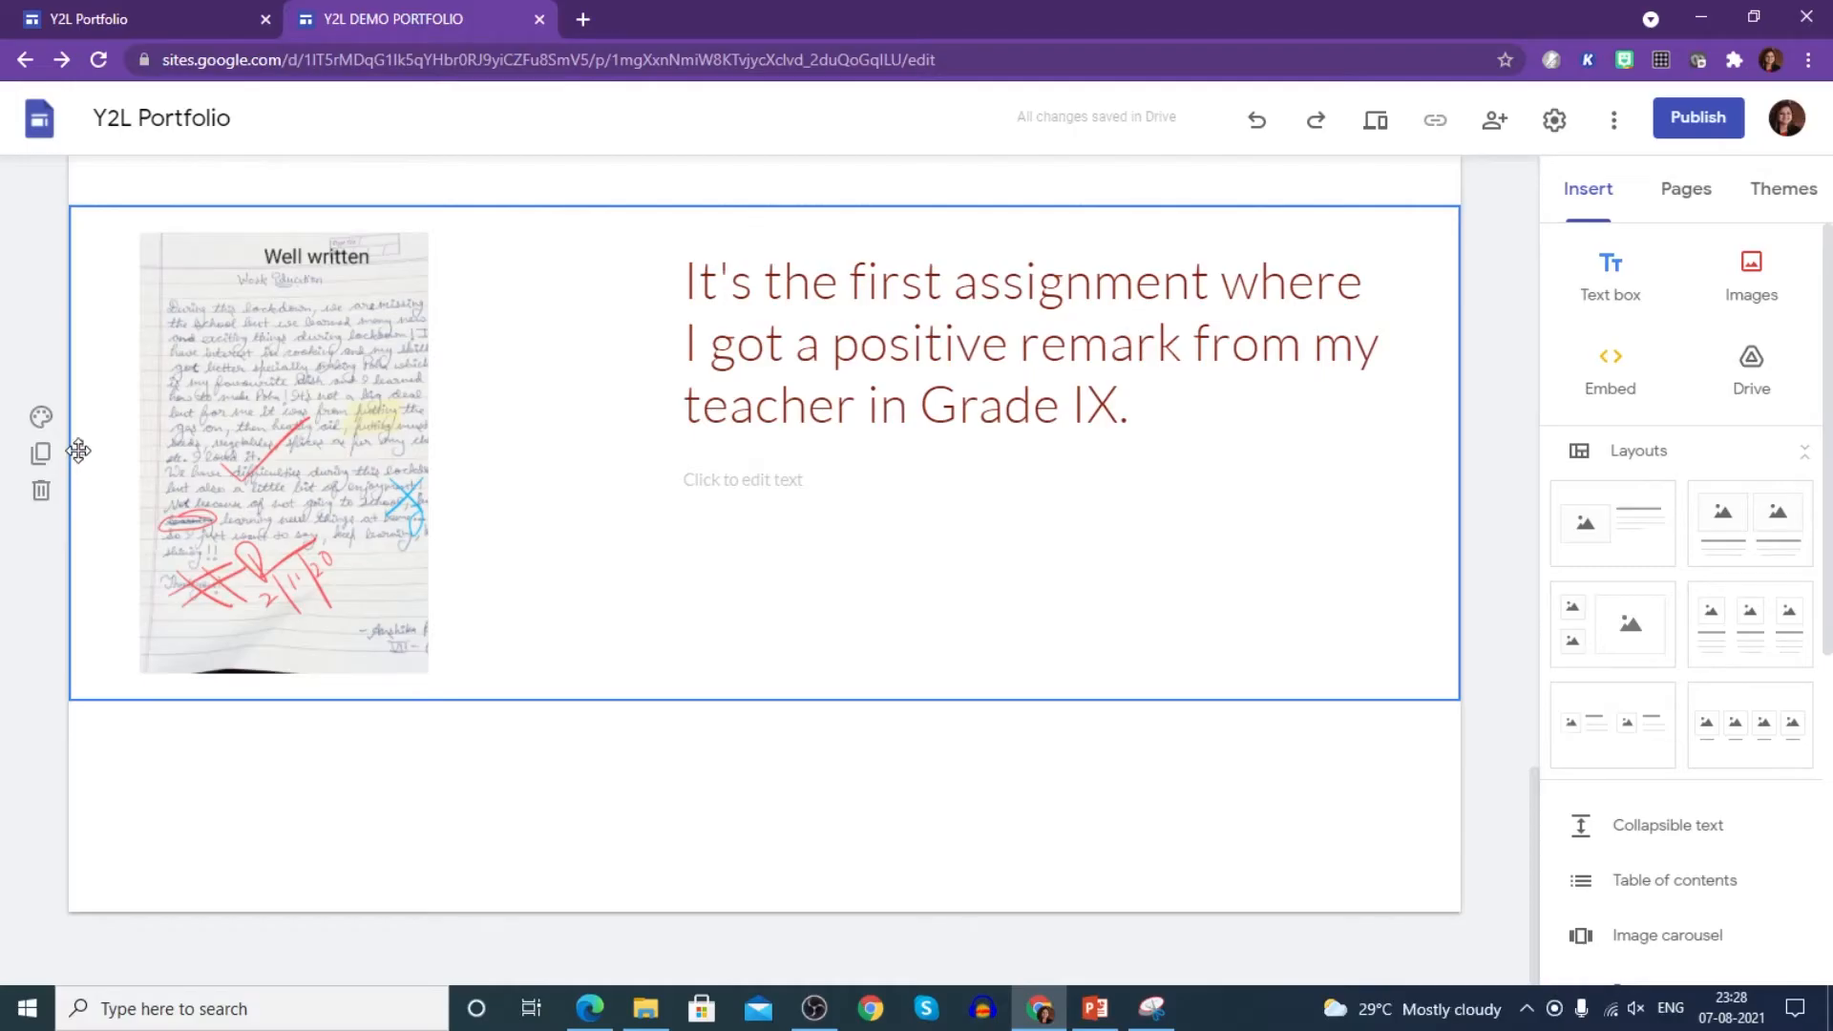
left_click_drag(78, 451, 42, 845)
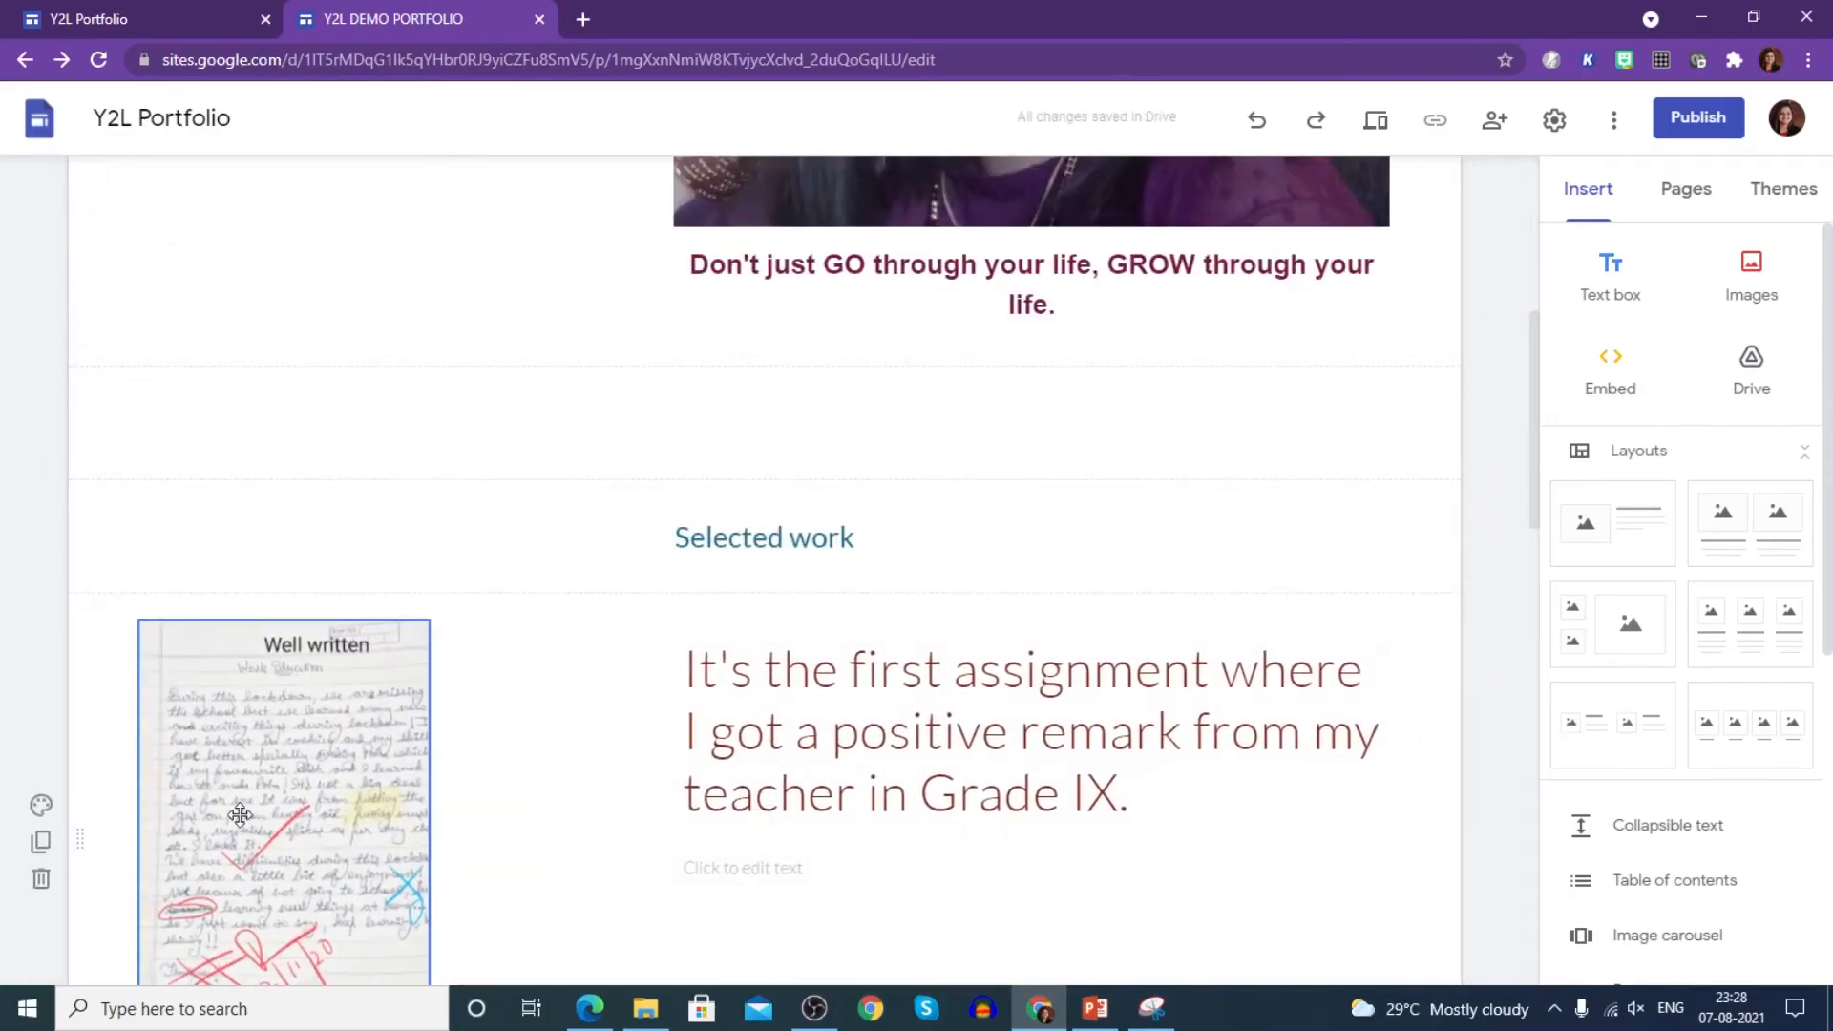
scroll(920, 822, "up", 6)
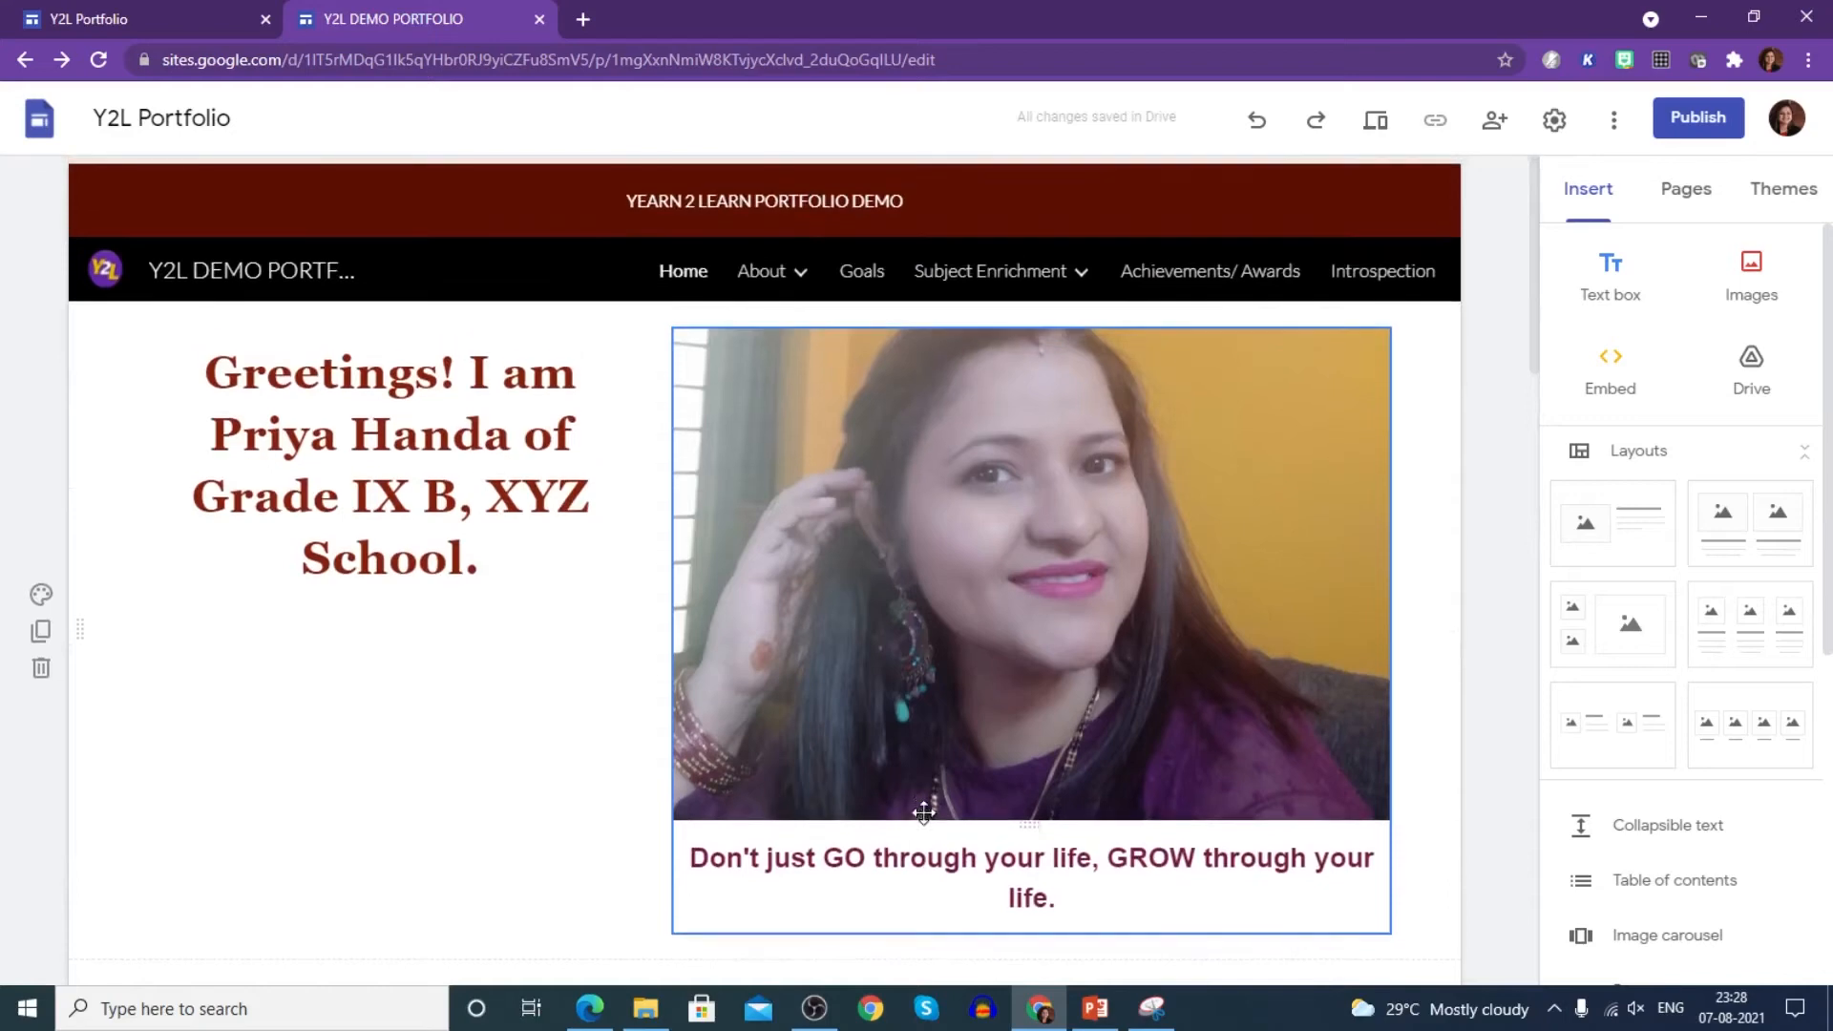
left_click(1377, 127)
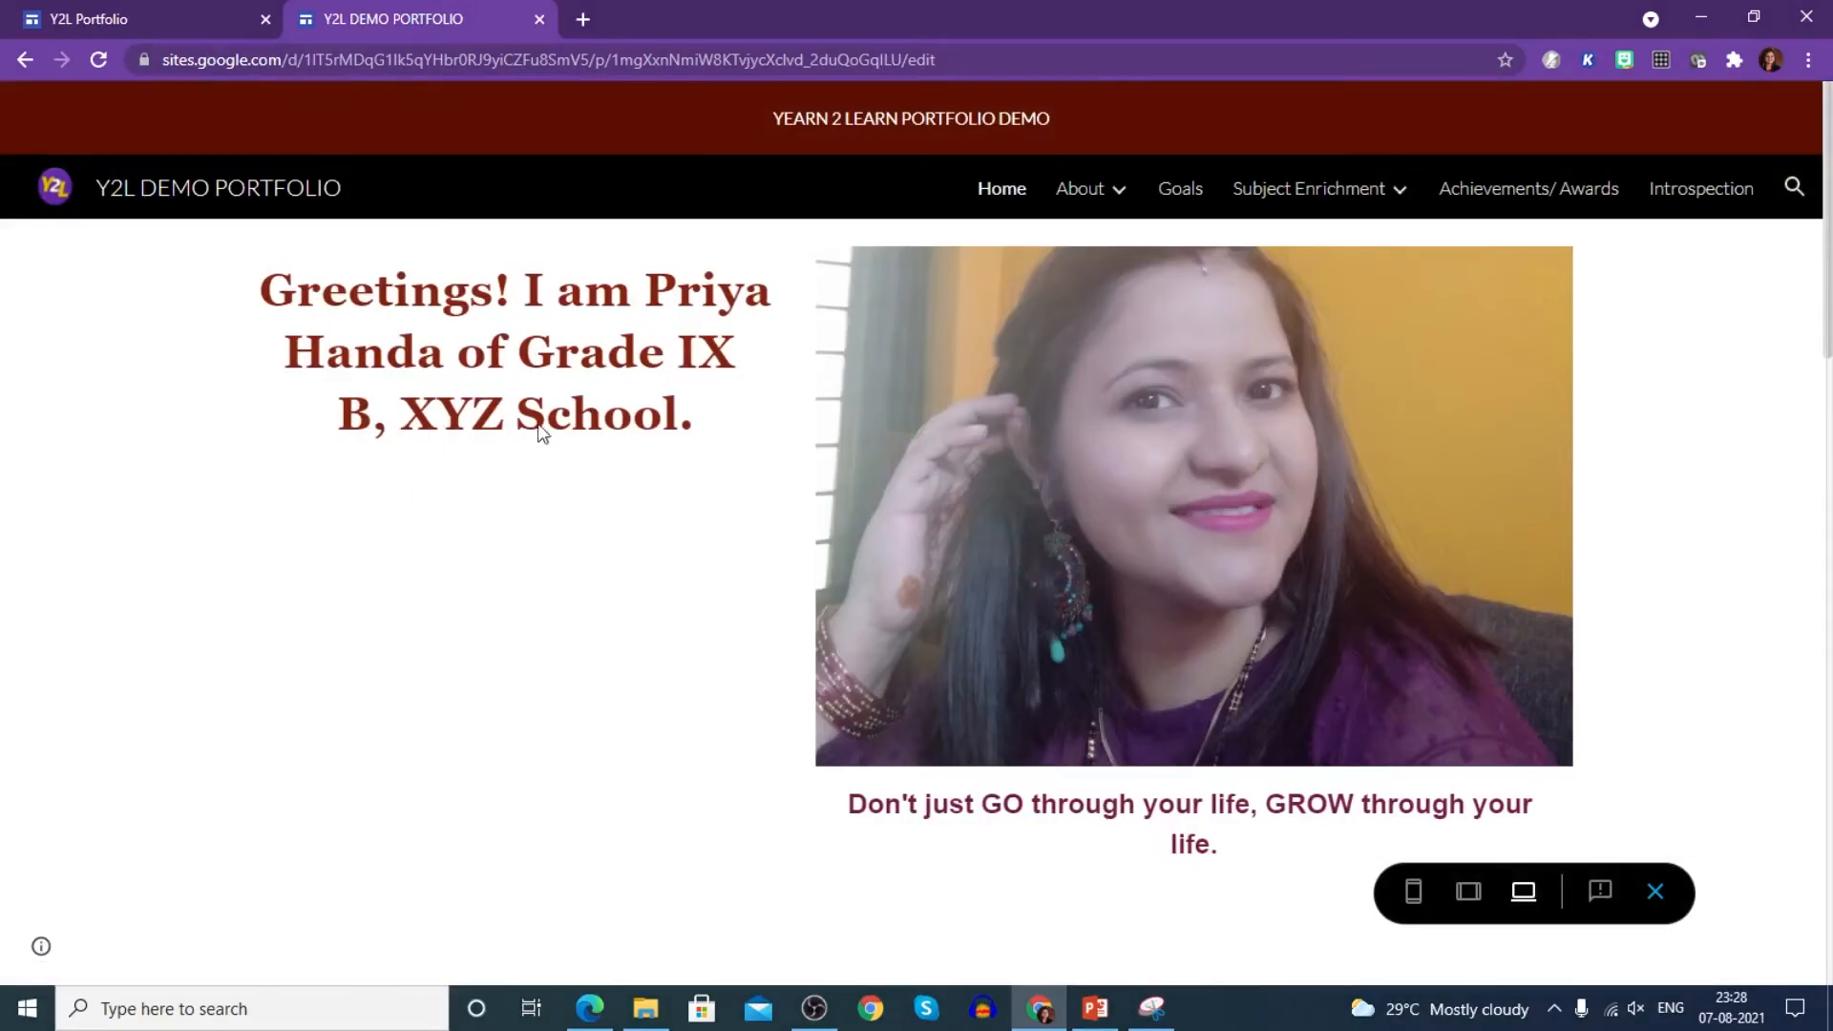
scroll(1051, 609, "down", 8)
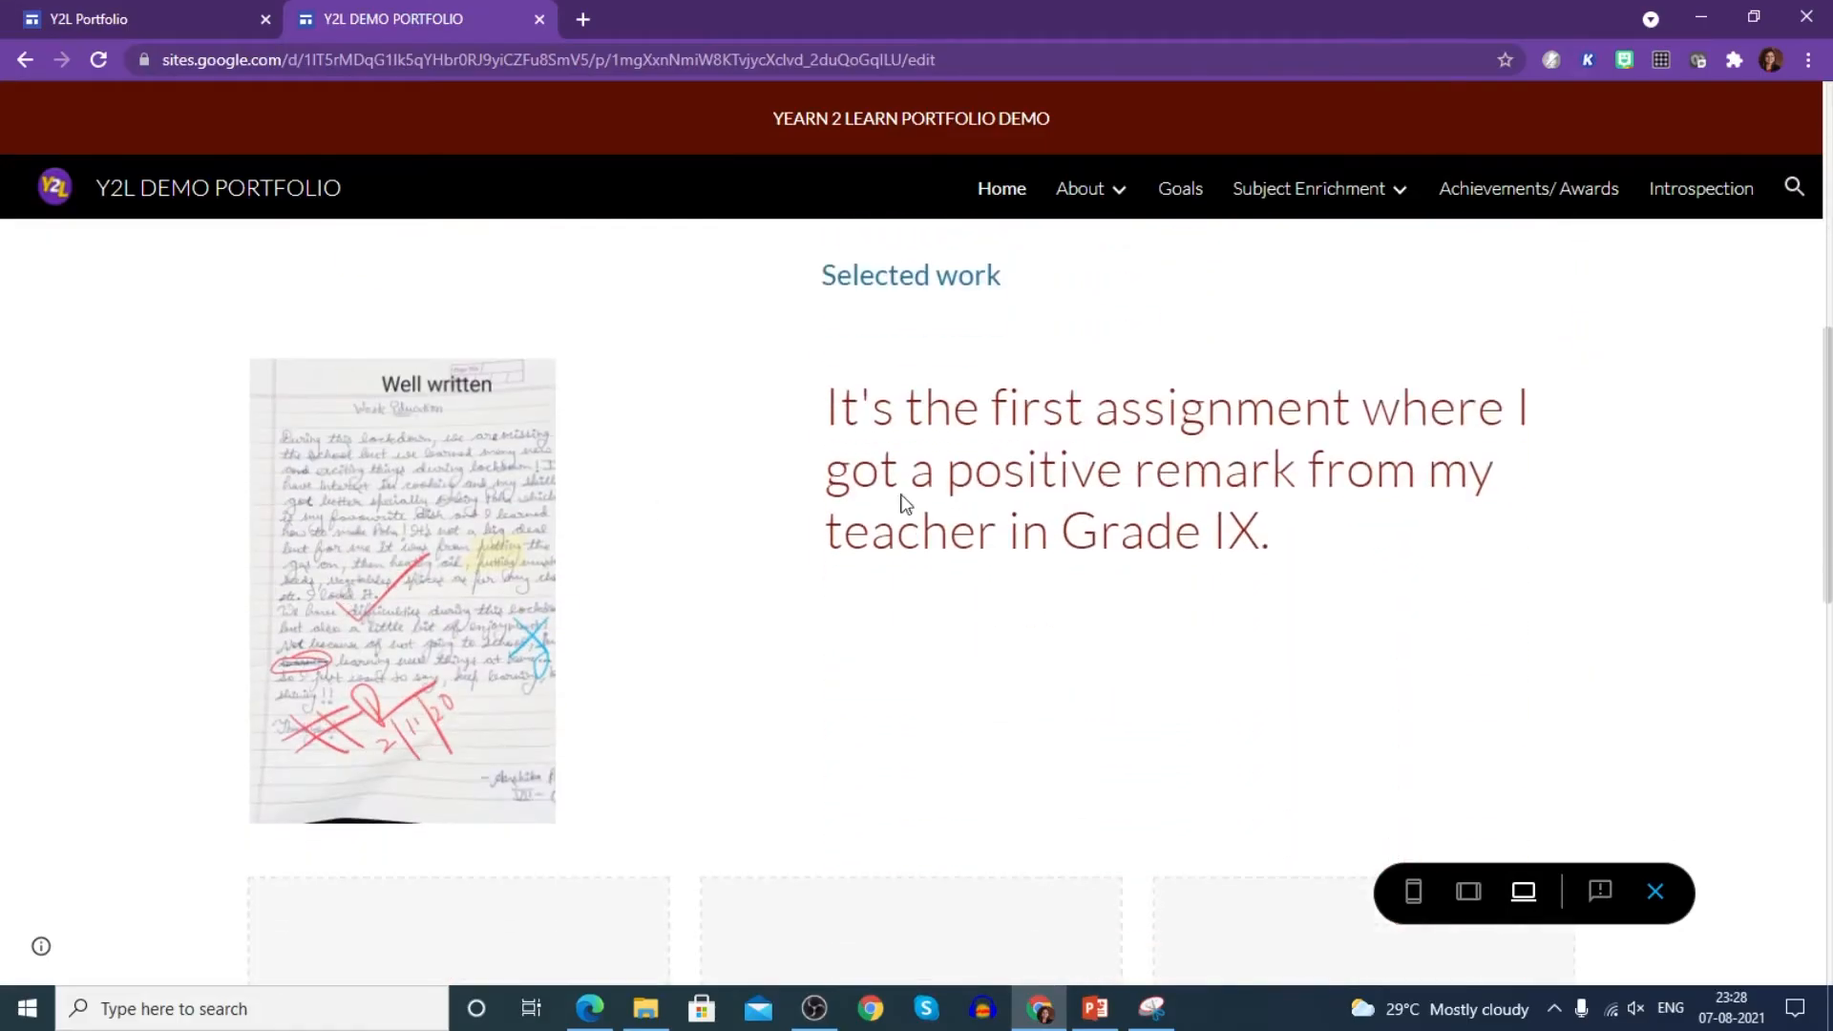
scroll(1054, 495, "down", 7)
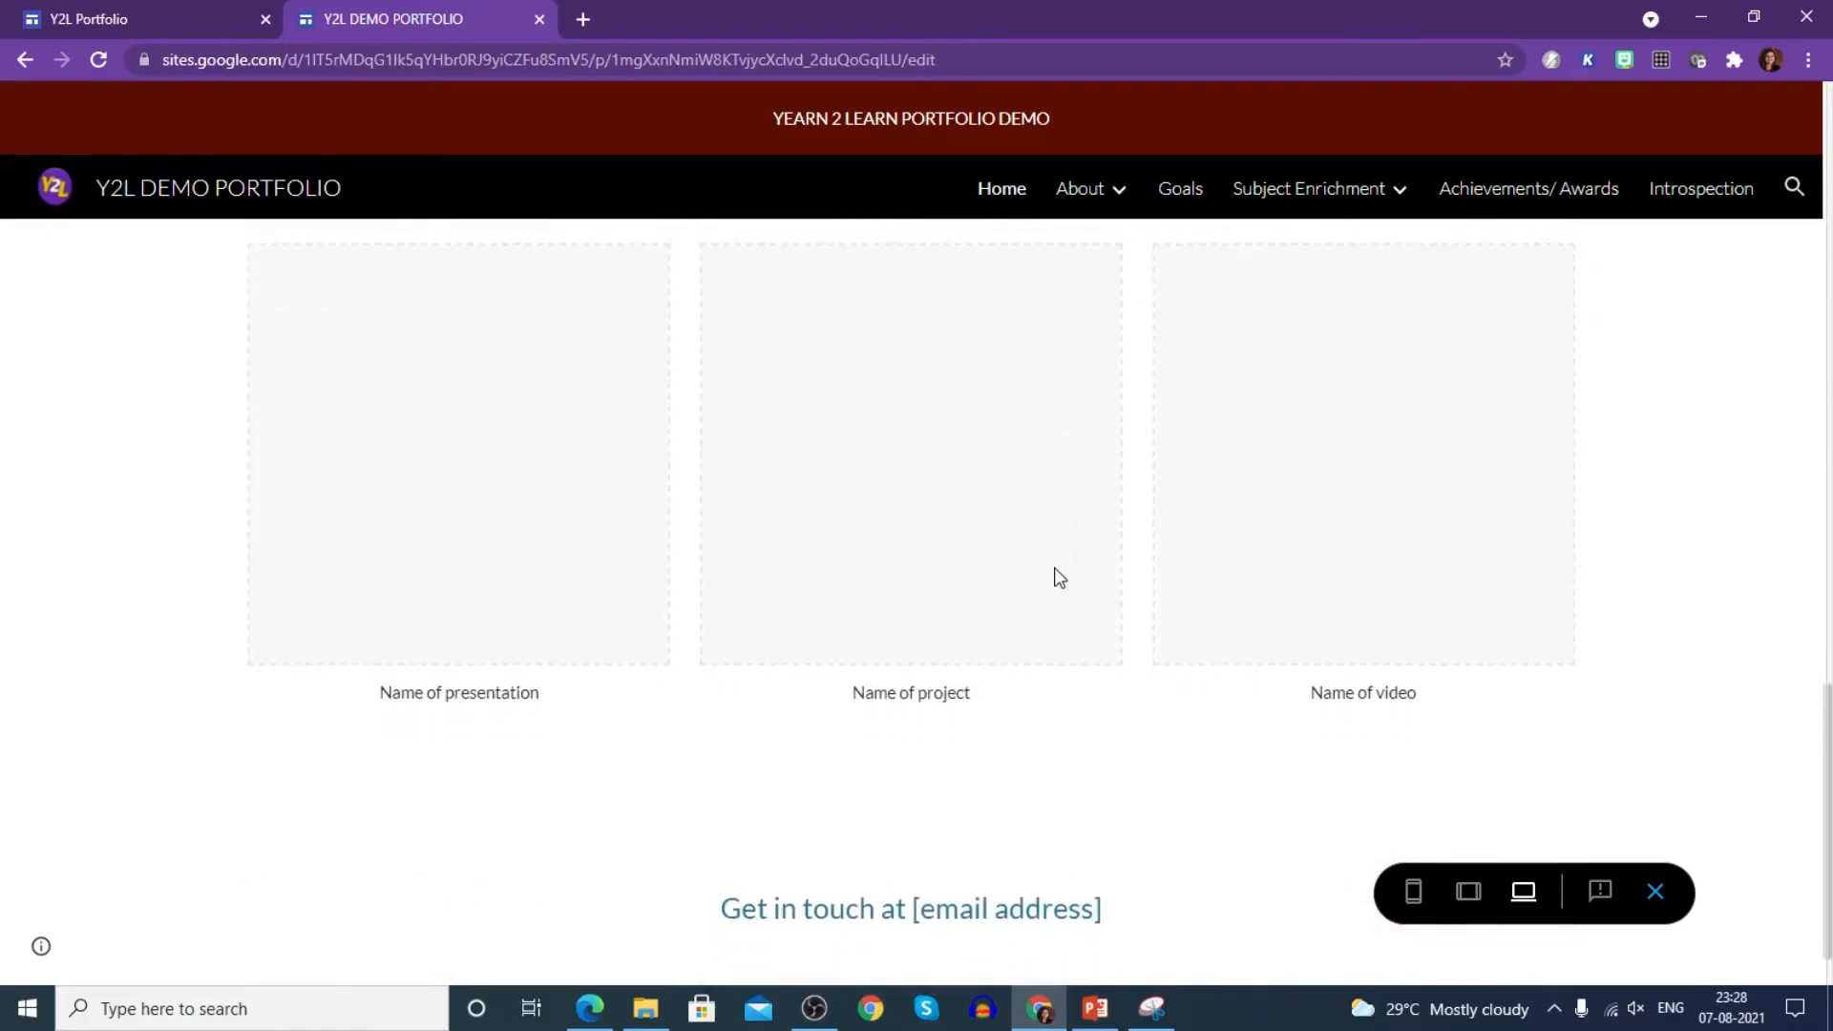
scroll(1058, 572, "up", 15)
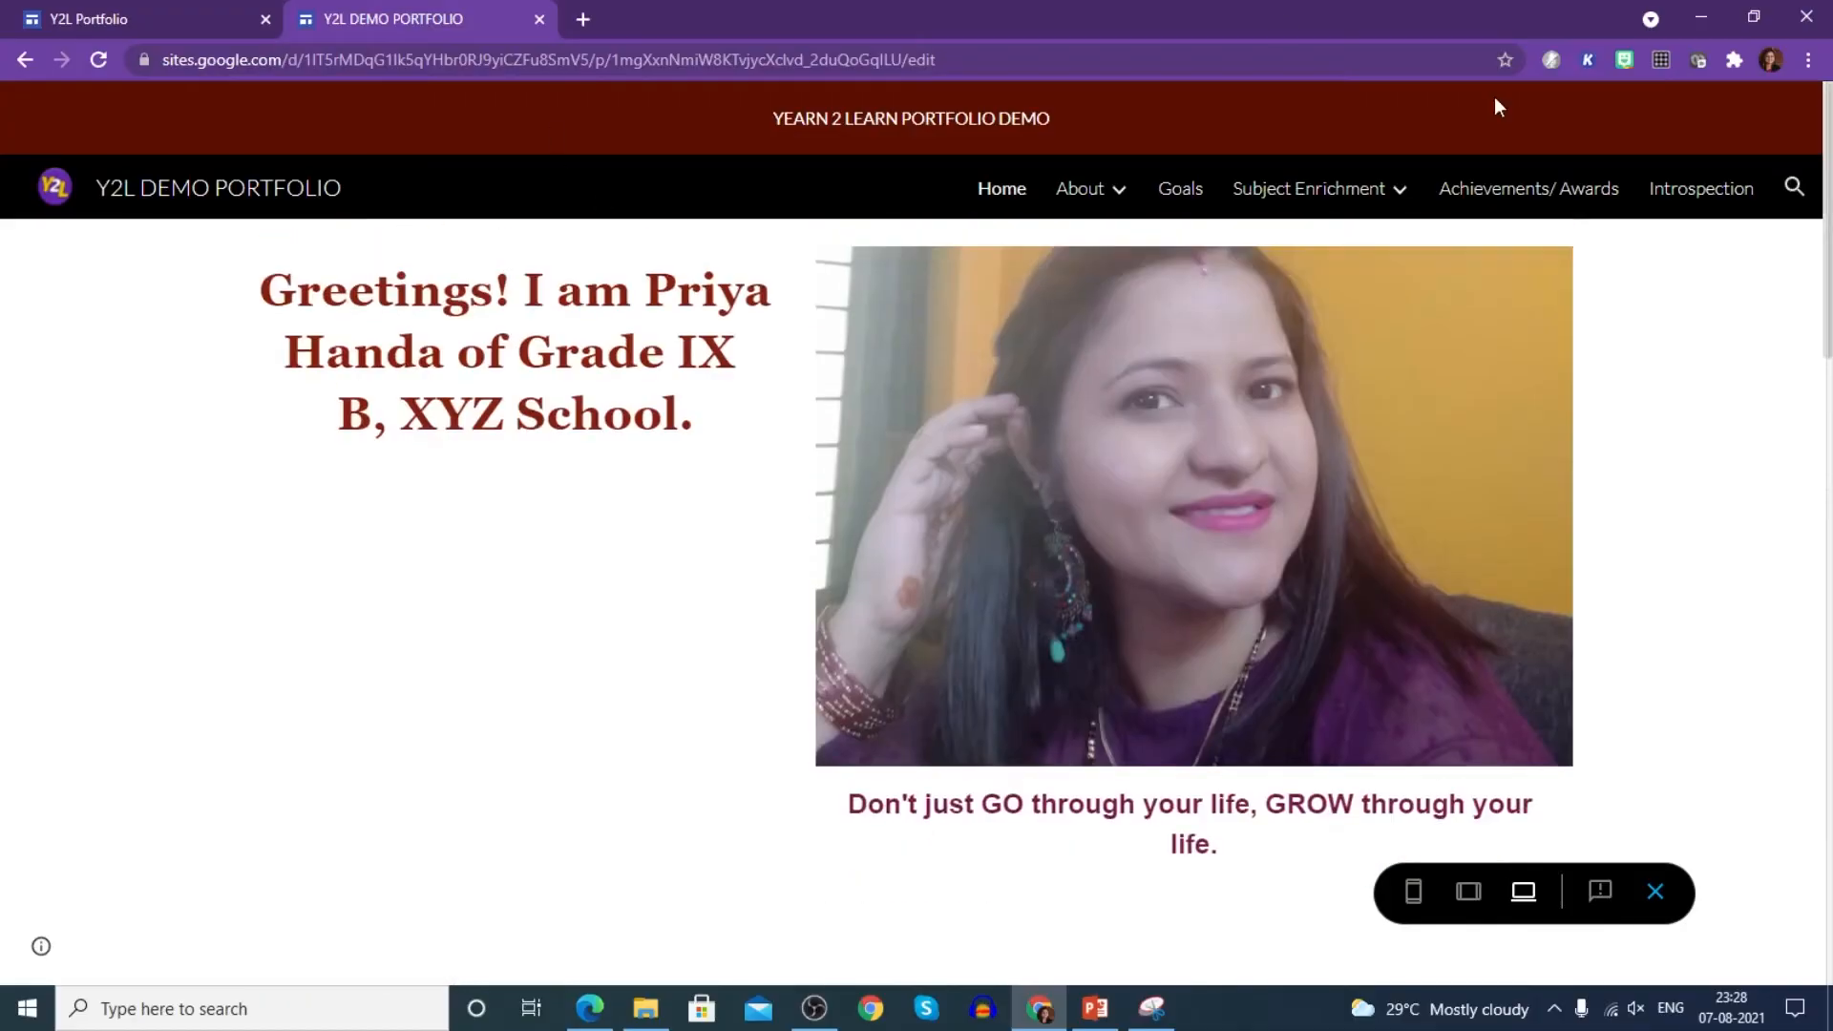
left_click(24, 61)
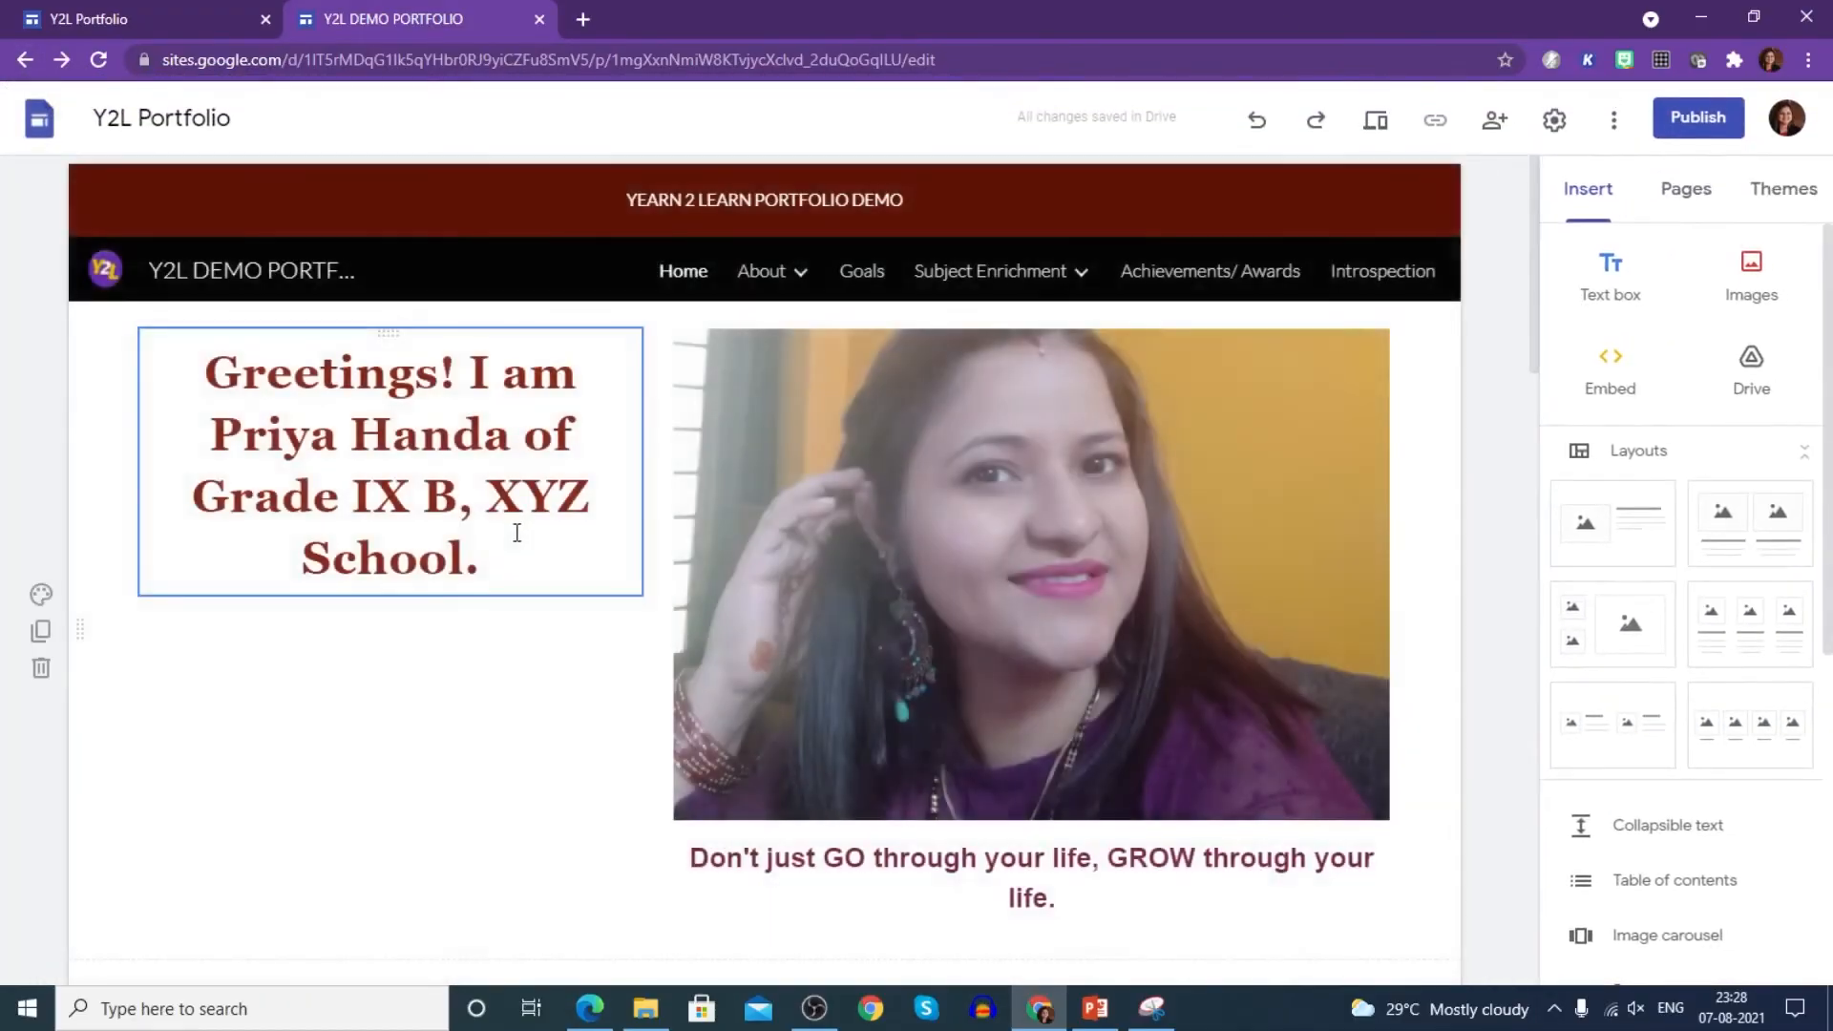
- Delete the Selected work heading and the leftover empty section, then bring up the first tile's Slides list
scroll(942, 707, "down", 5)
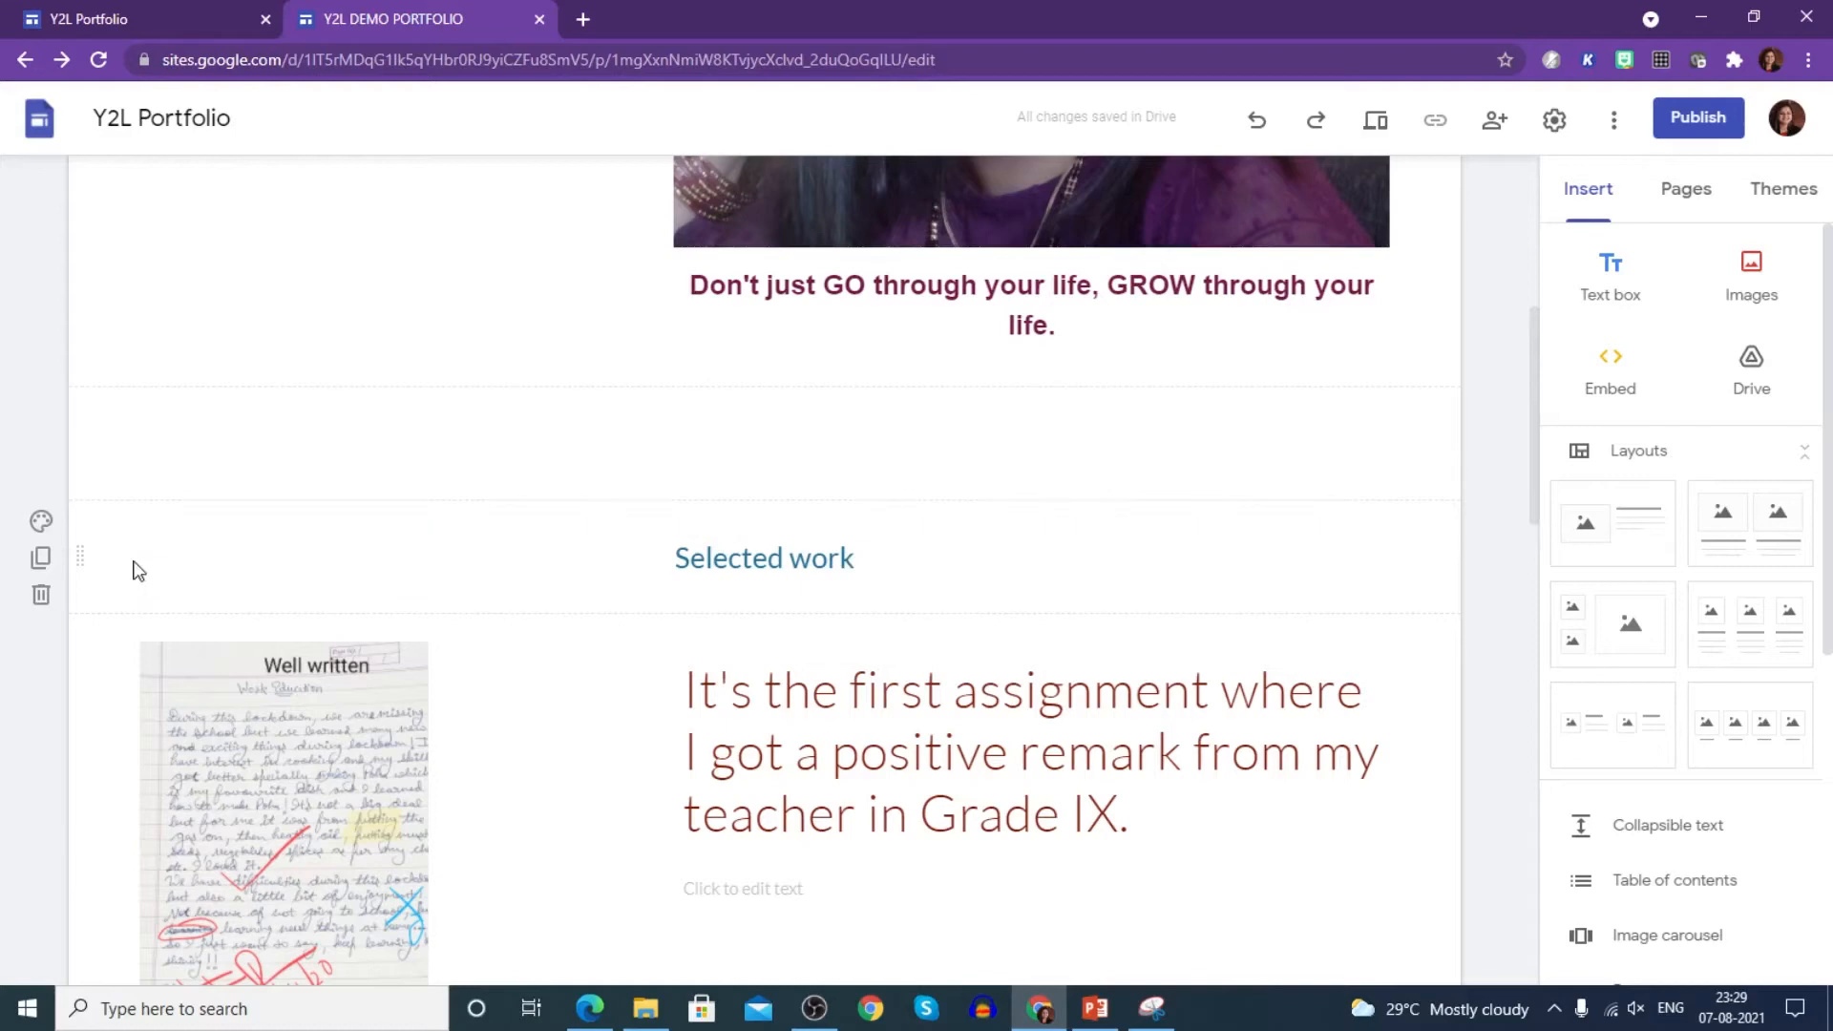
left_click(40, 598)
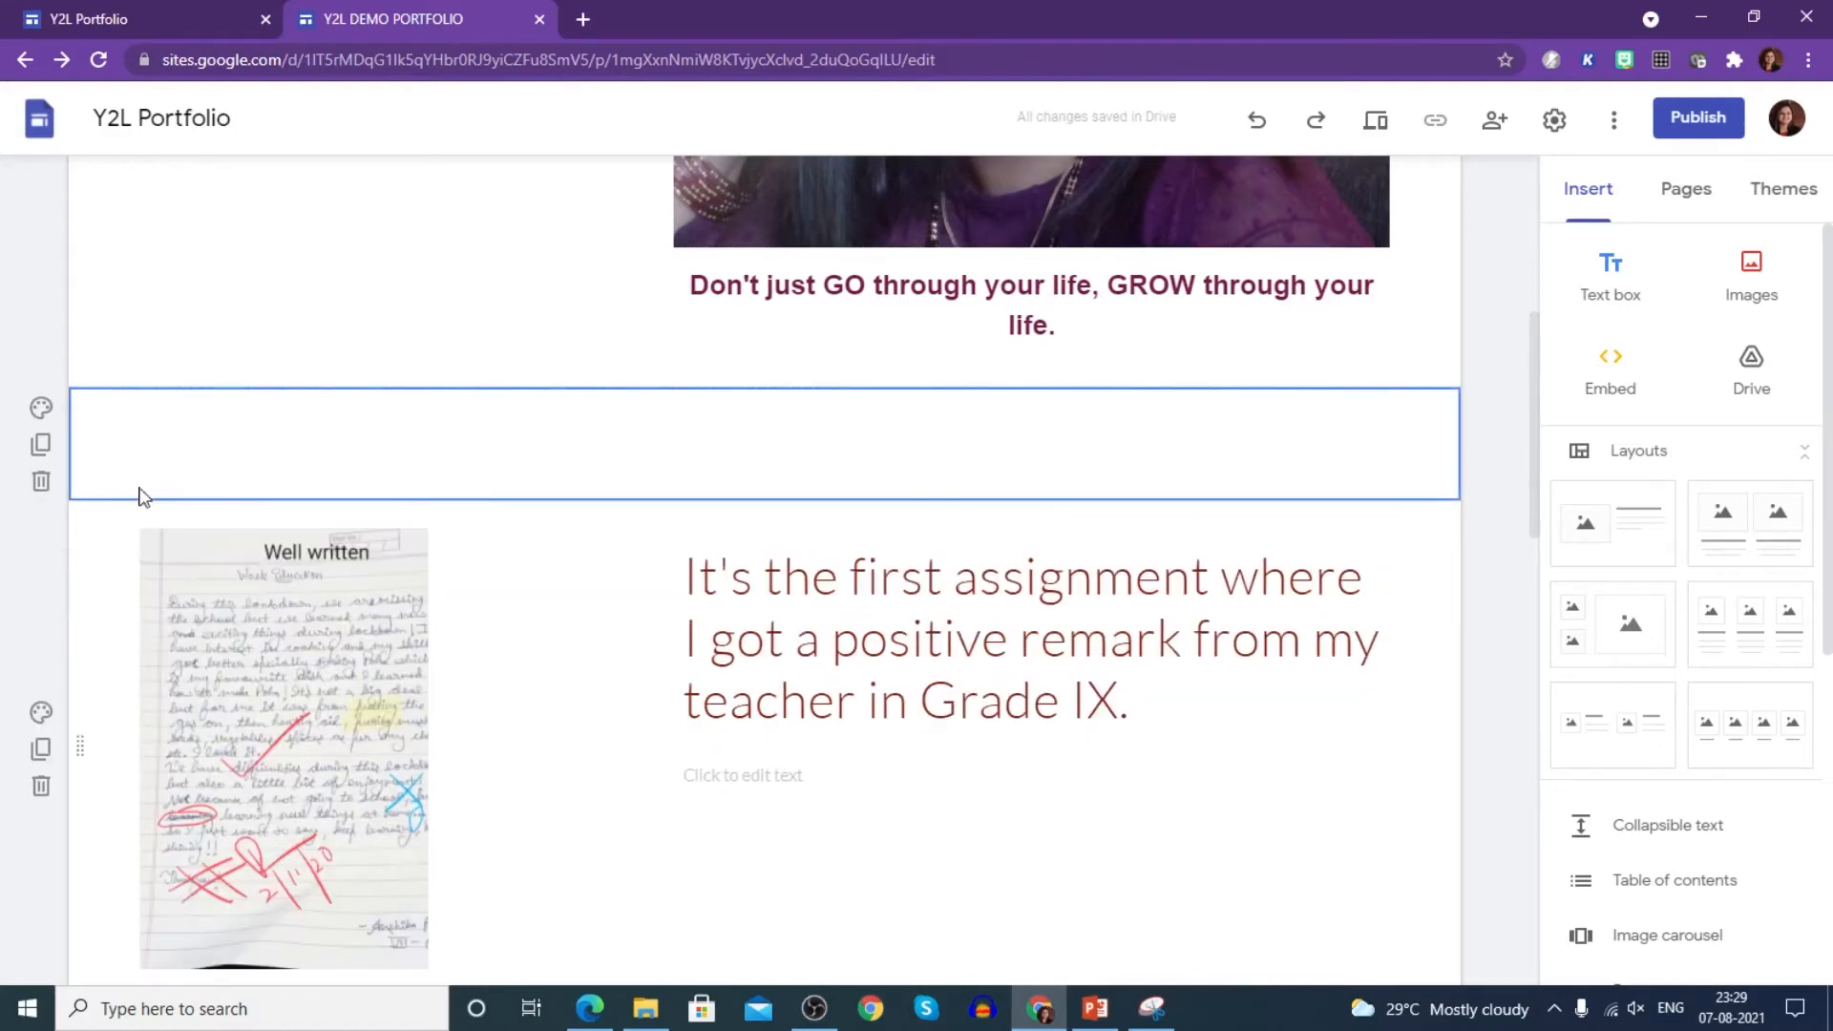
scroll(974, 789, "down", 1)
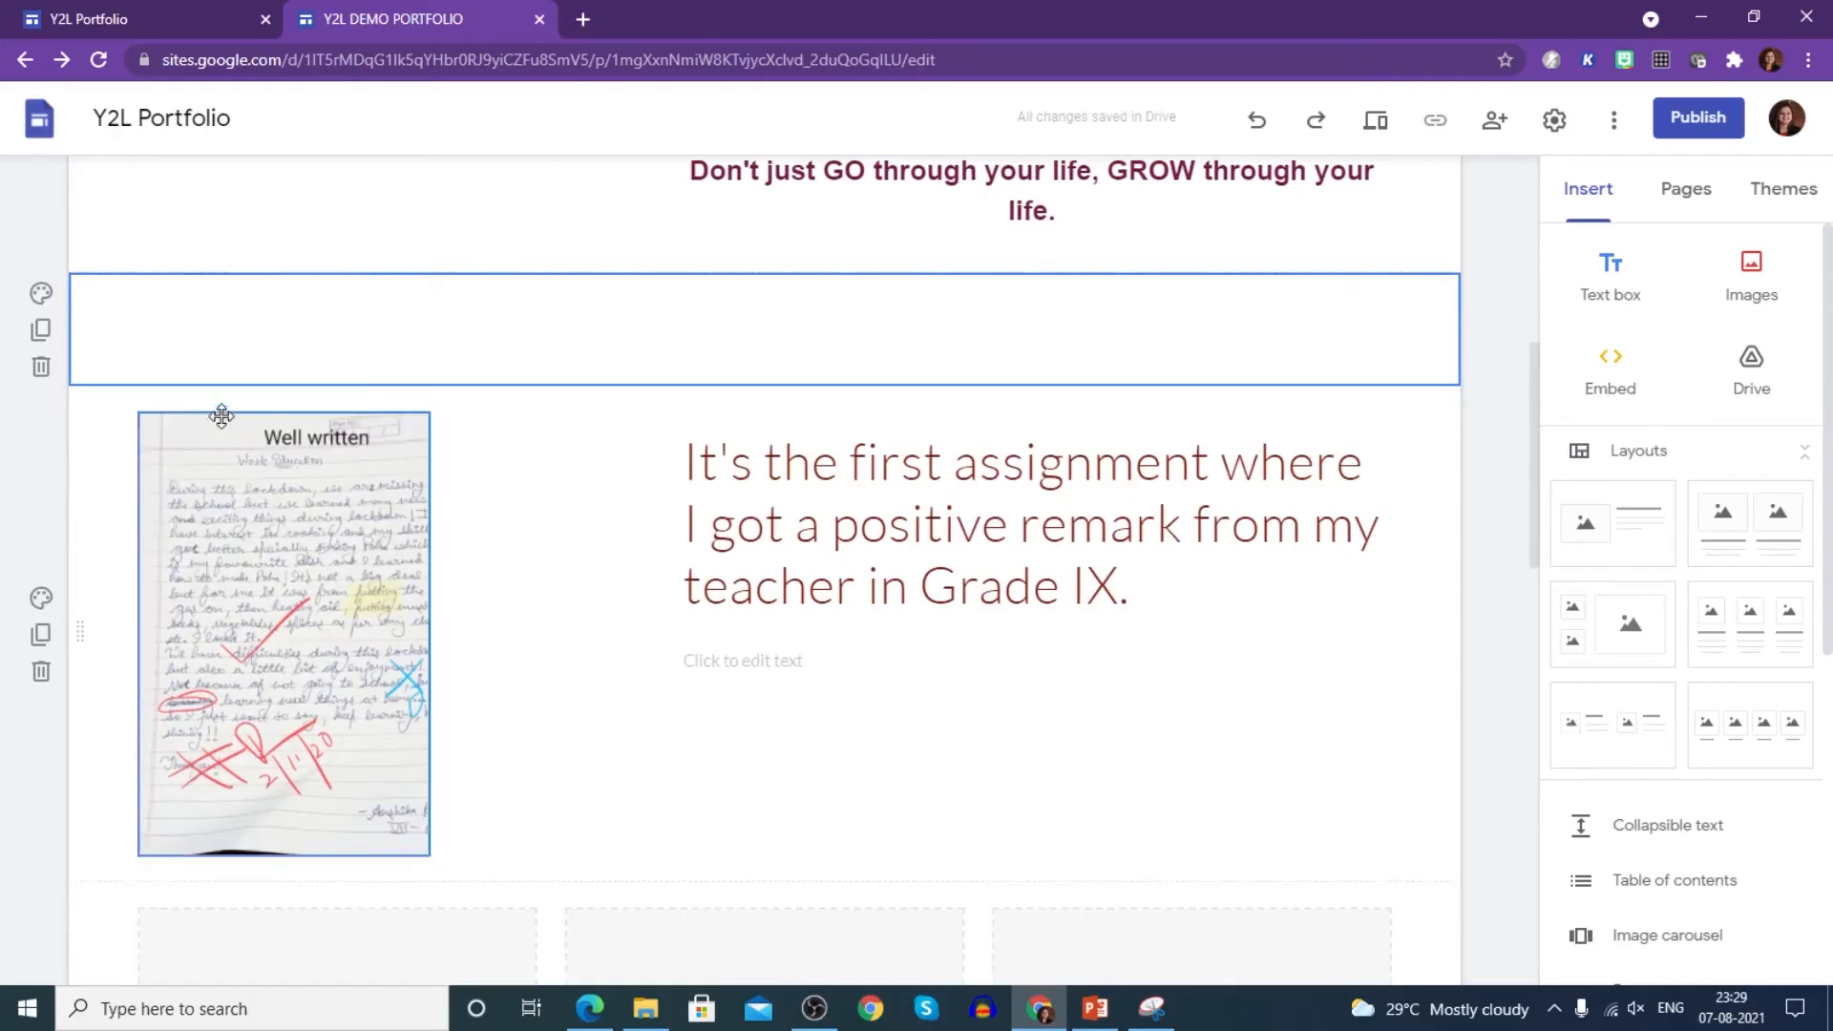
left_click(40, 367)
scroll(996, 772, "down", 2)
scroll(995, 772, "down", 7)
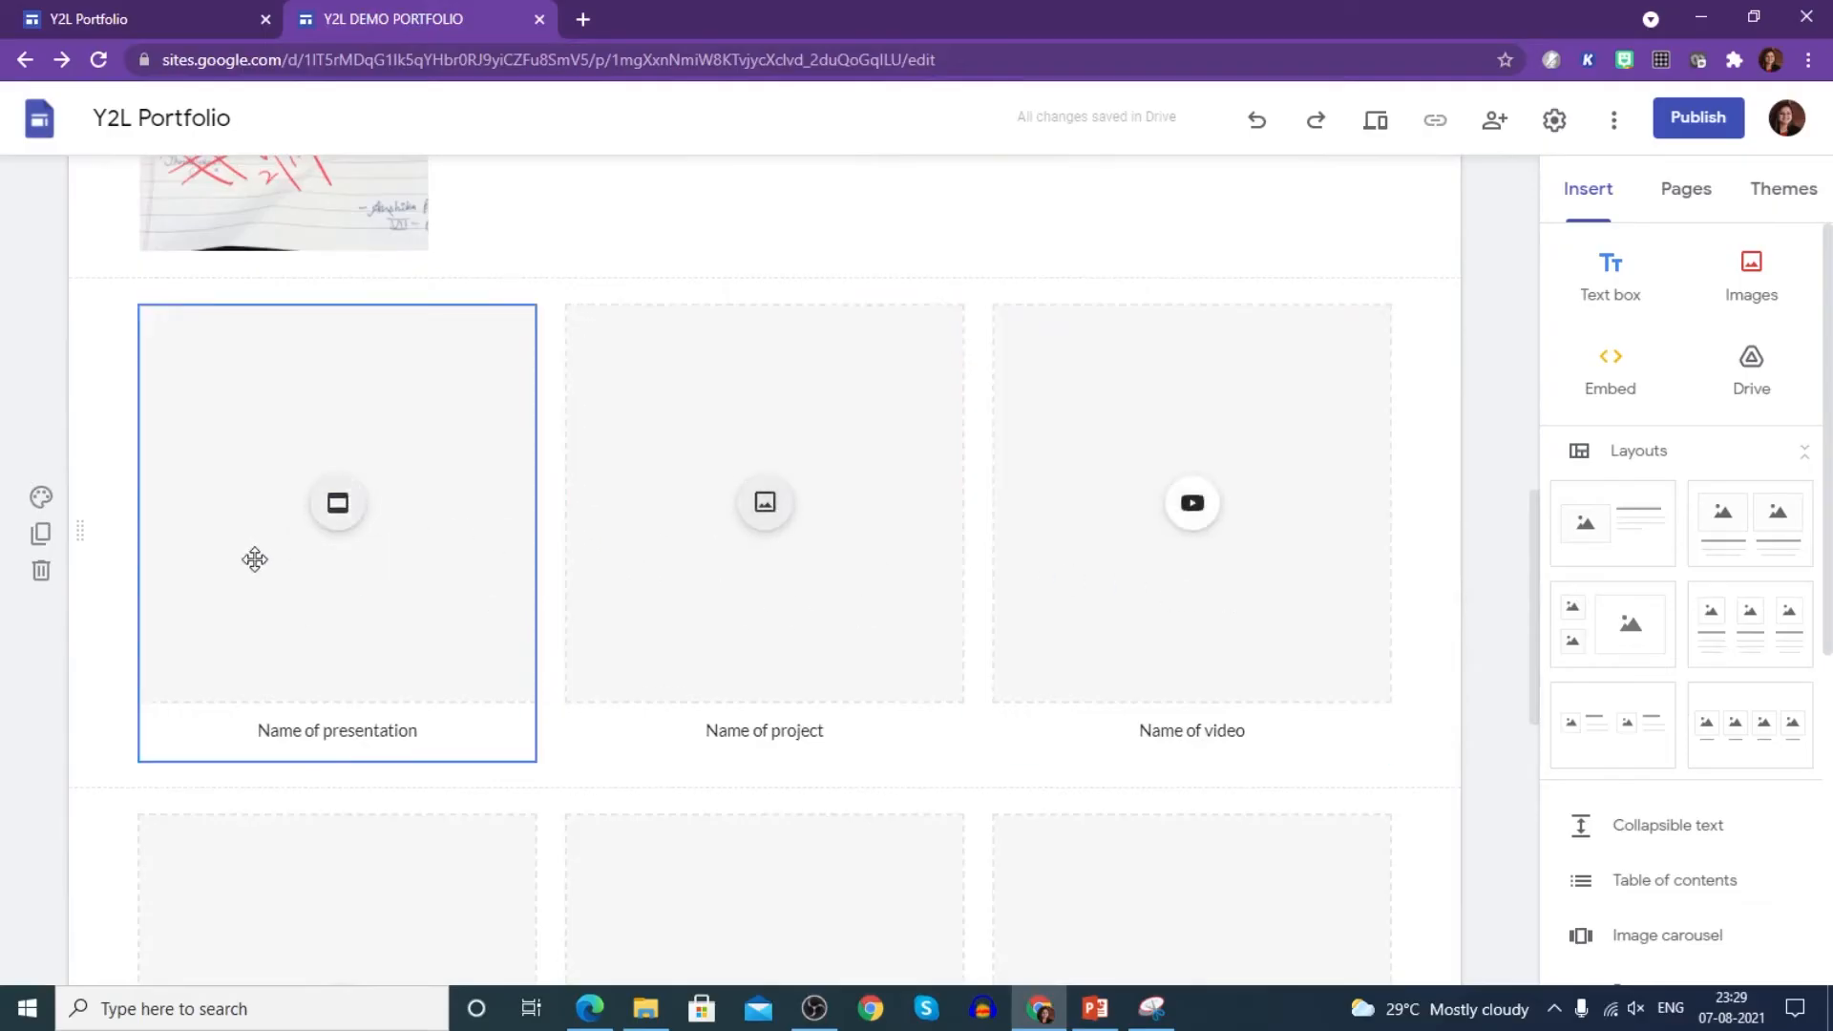
left_click(337, 503)
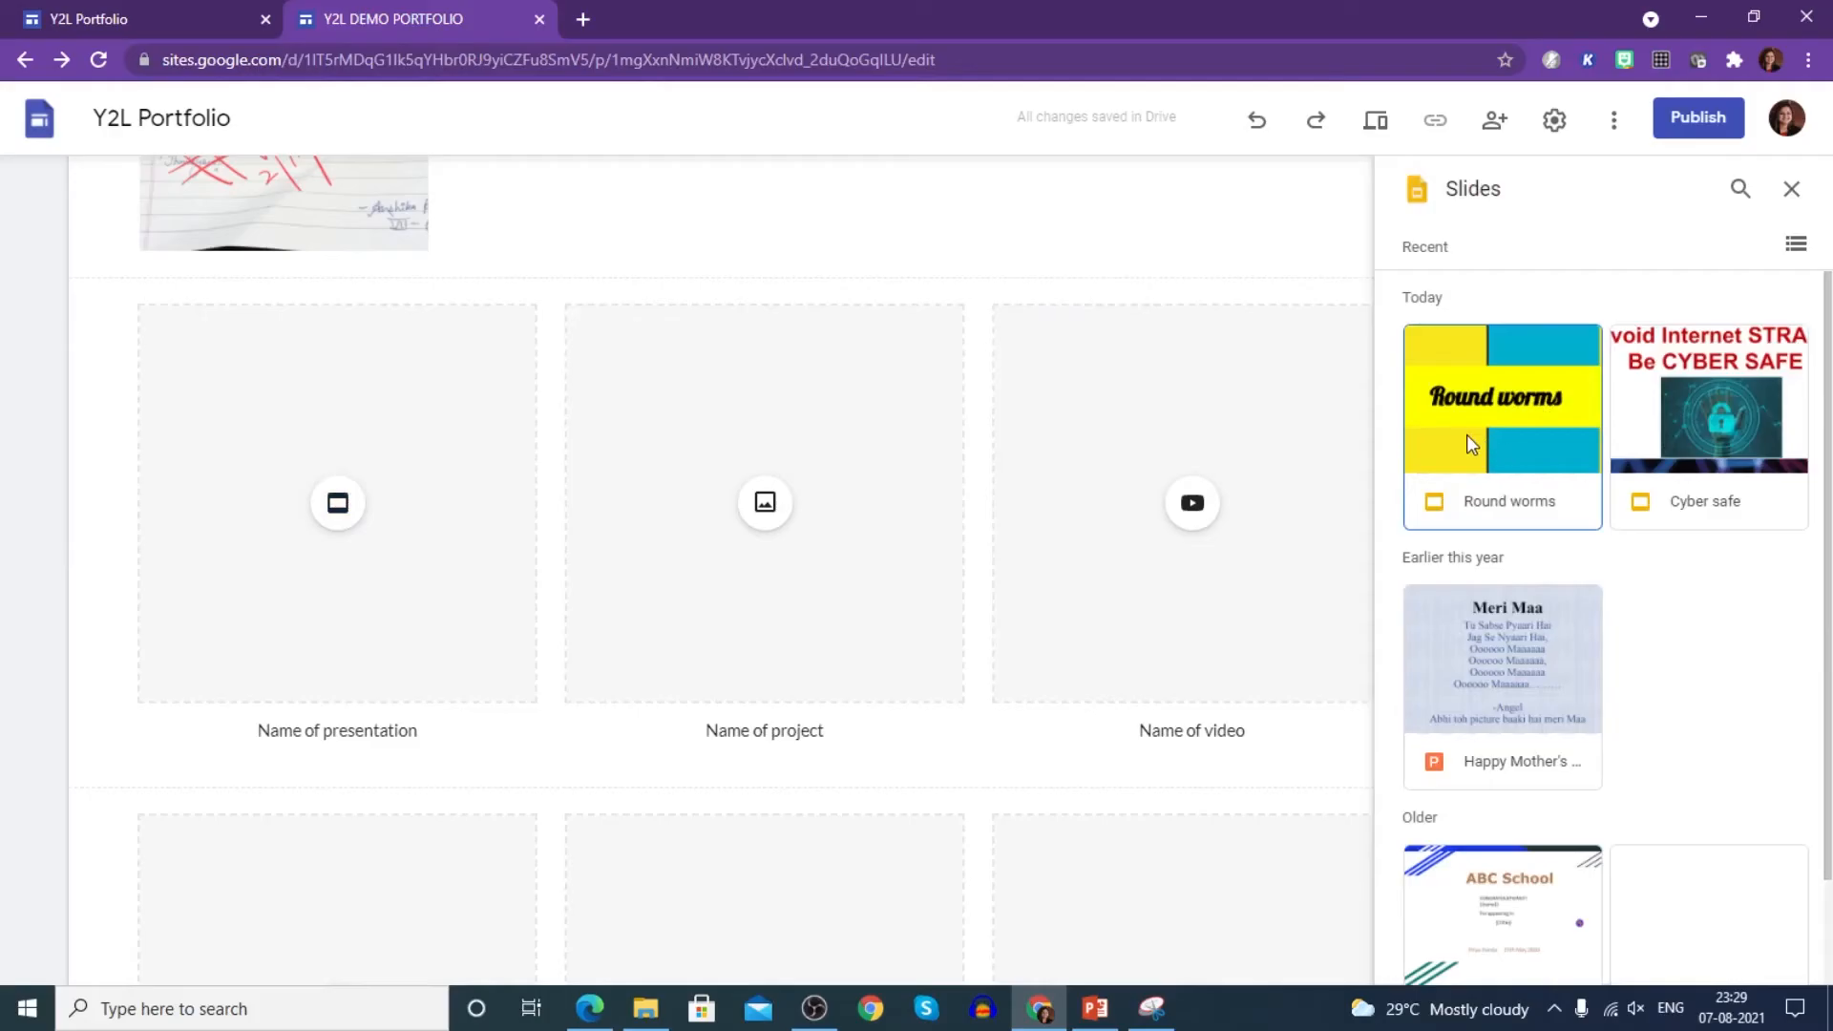
- Insert the Cyber safe presentation into the first tile
left_click(1756, 436)
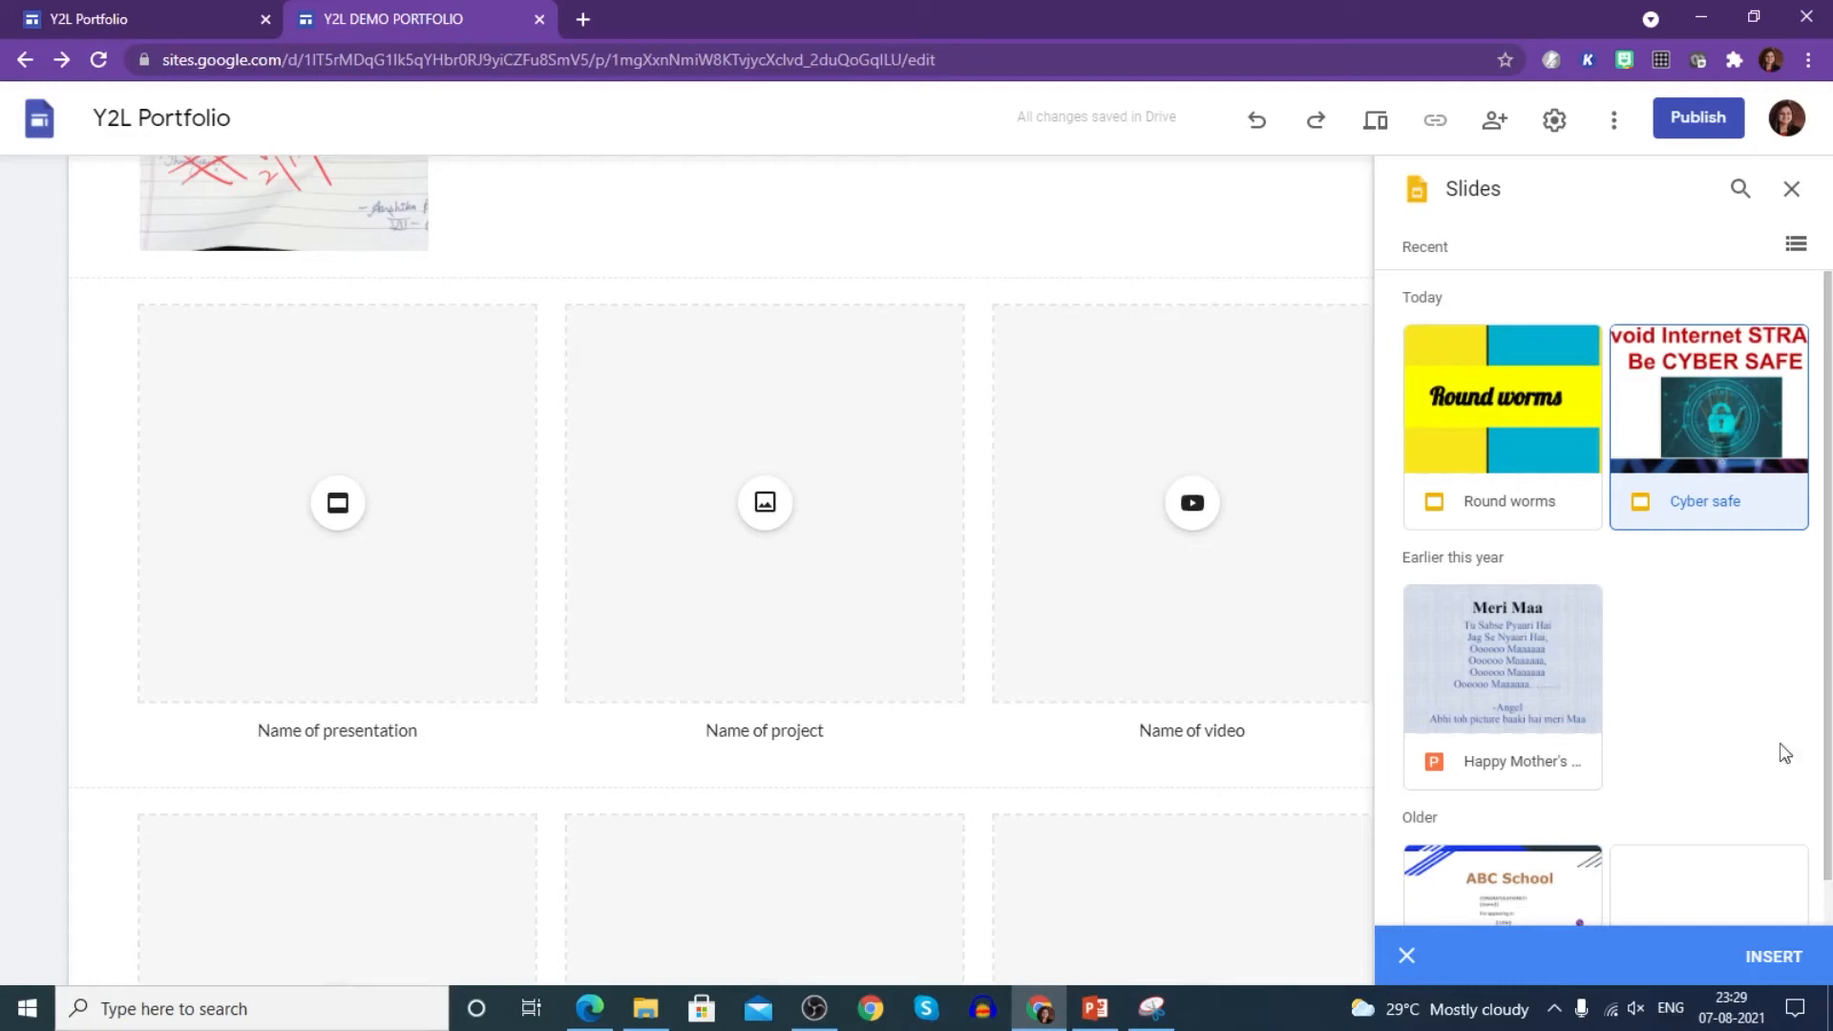
left_click(1775, 957)
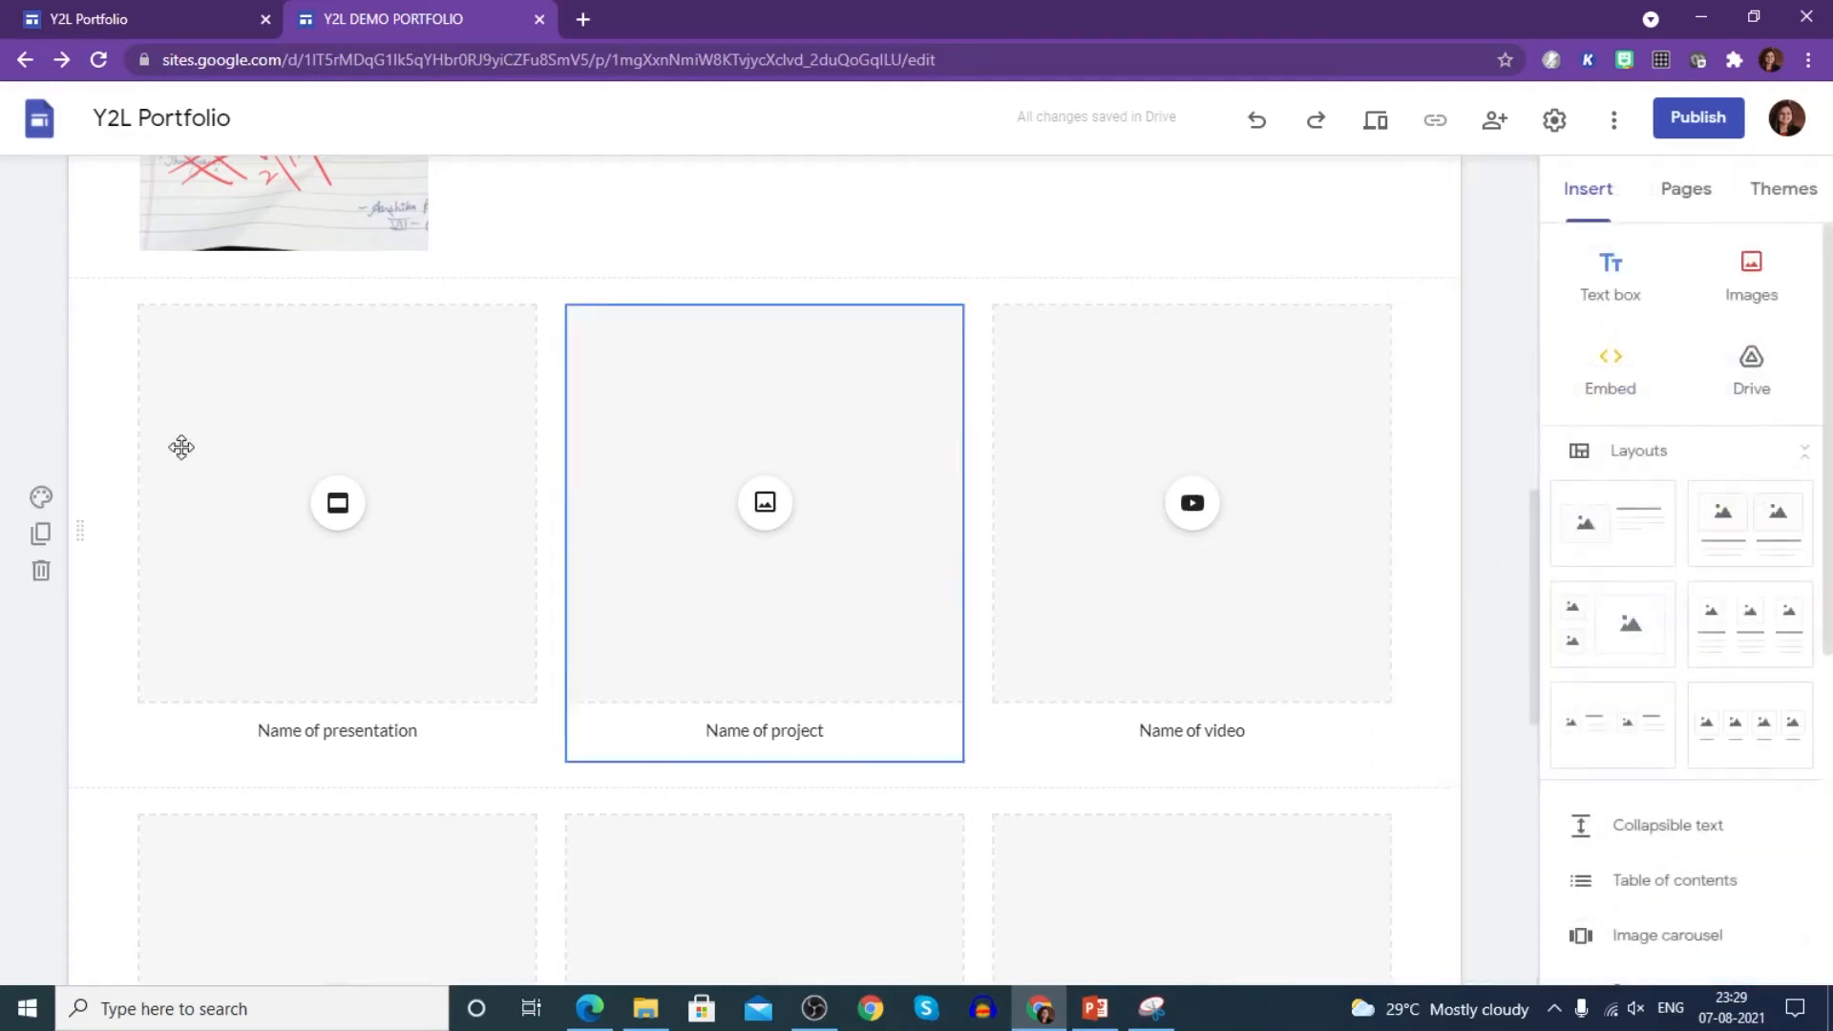
- Replace the presentation's placeholder caption with bold 'Cyber Safety'
triple_click(278, 733)
type("Cyber S")
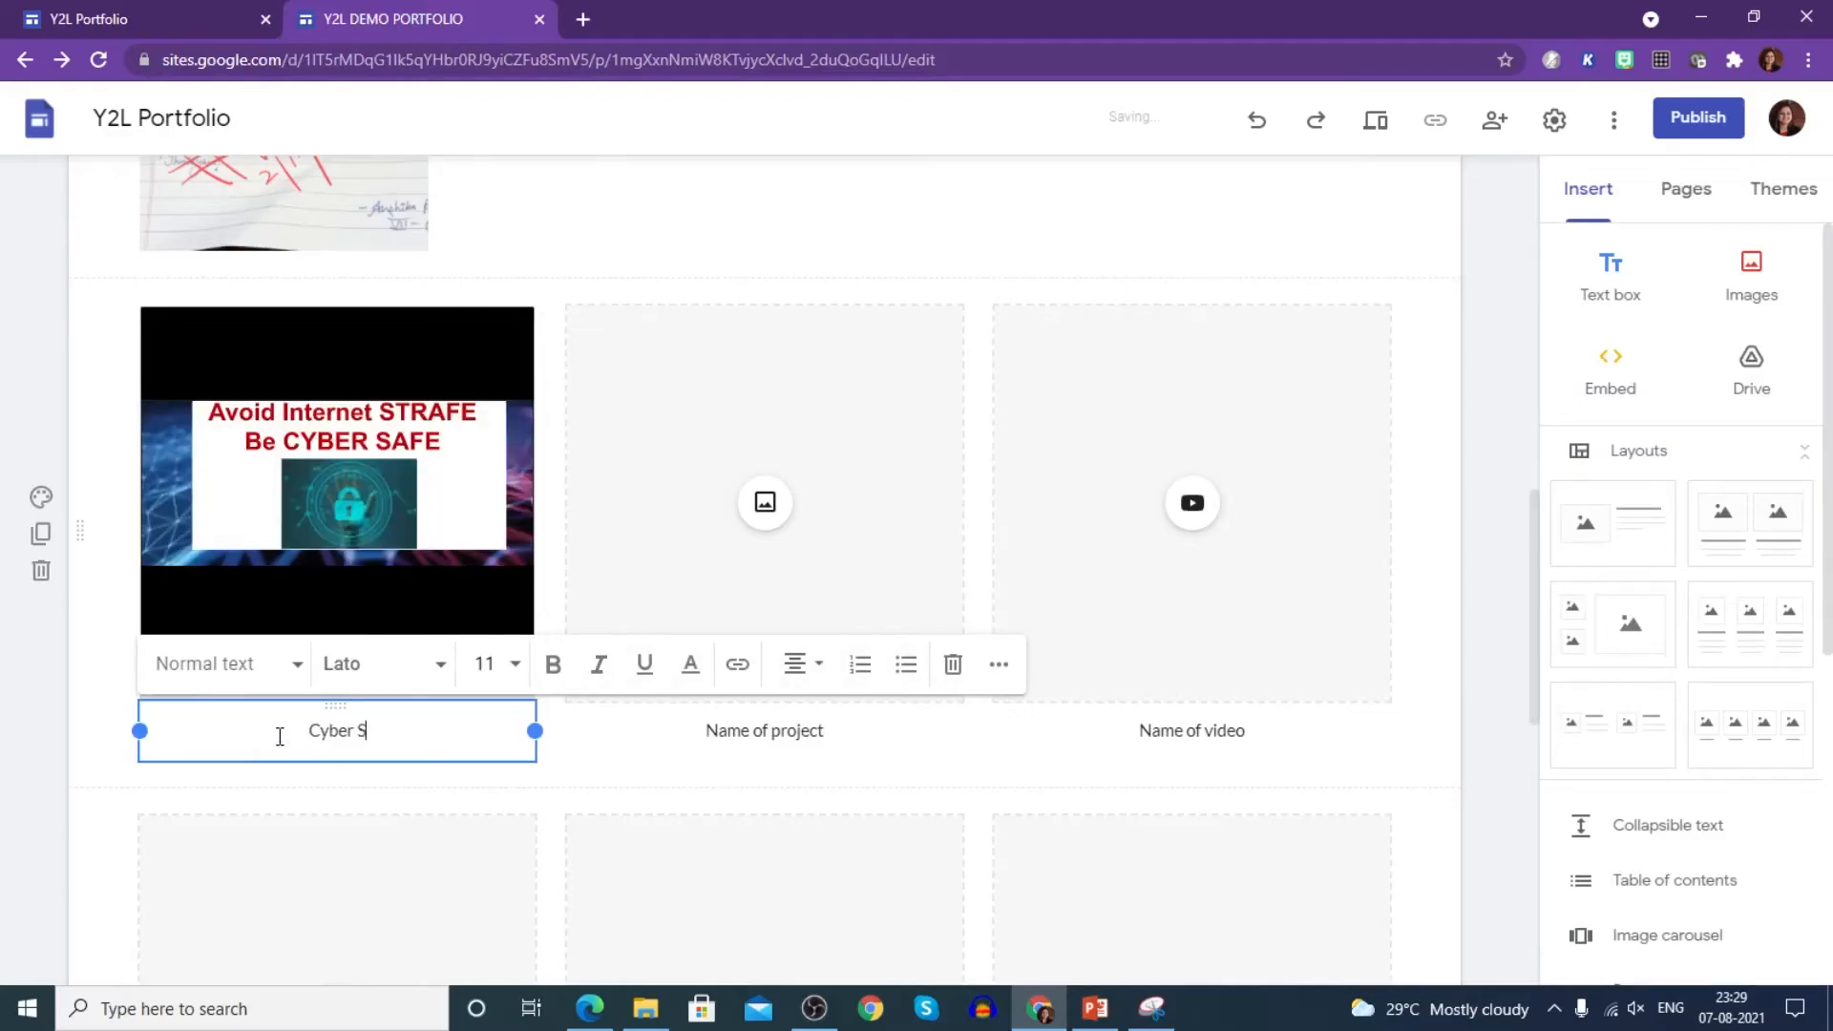
type("afety")
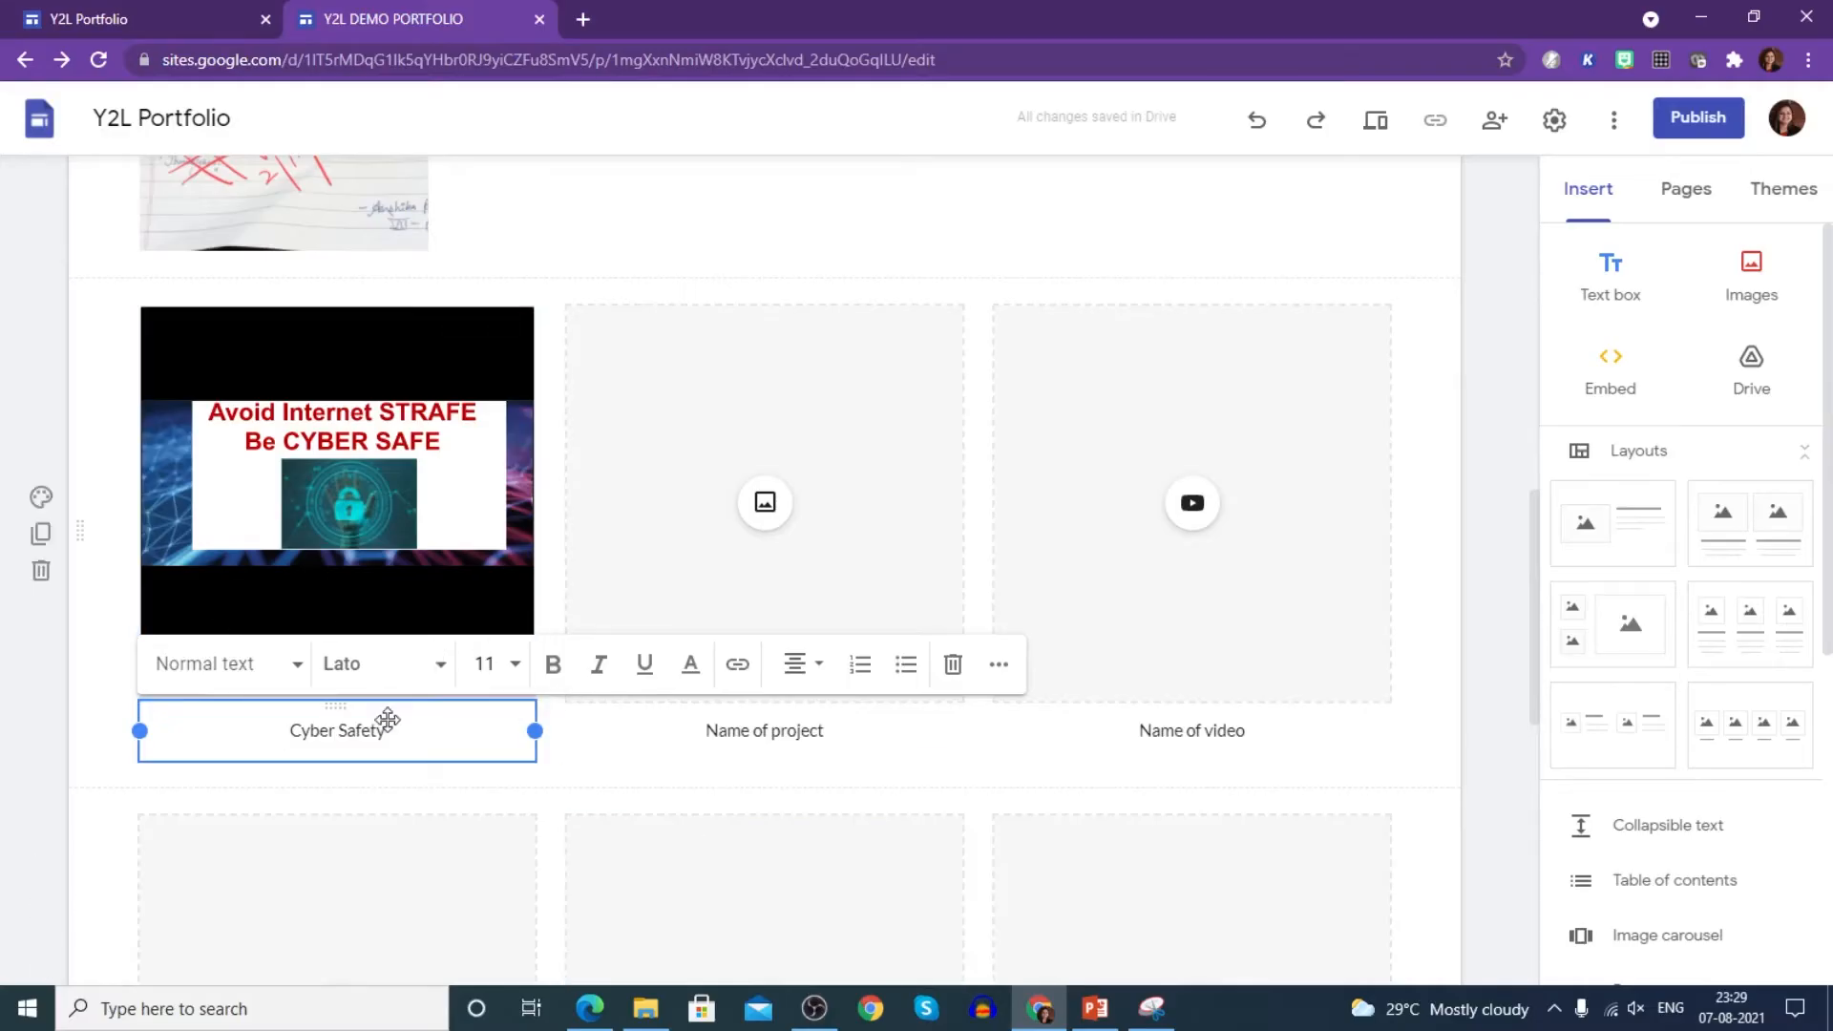
triple_click(321, 731)
left_click(554, 669)
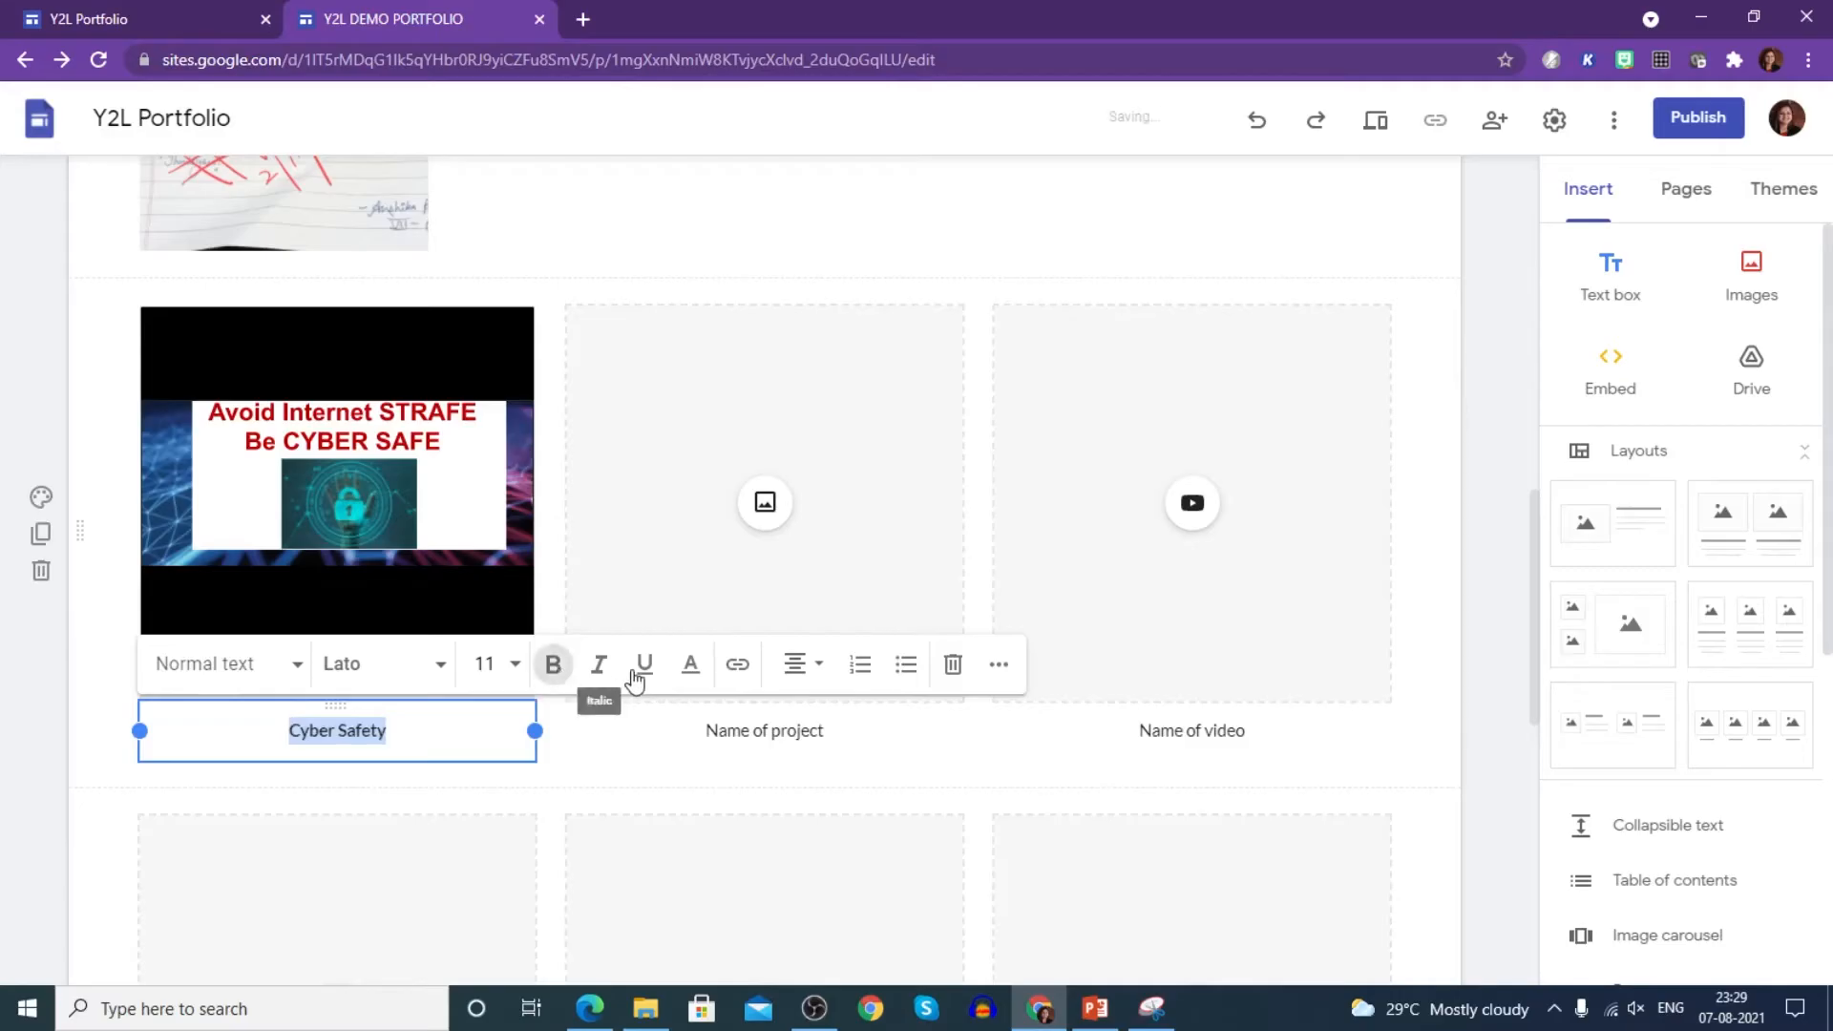
left_click(472, 789)
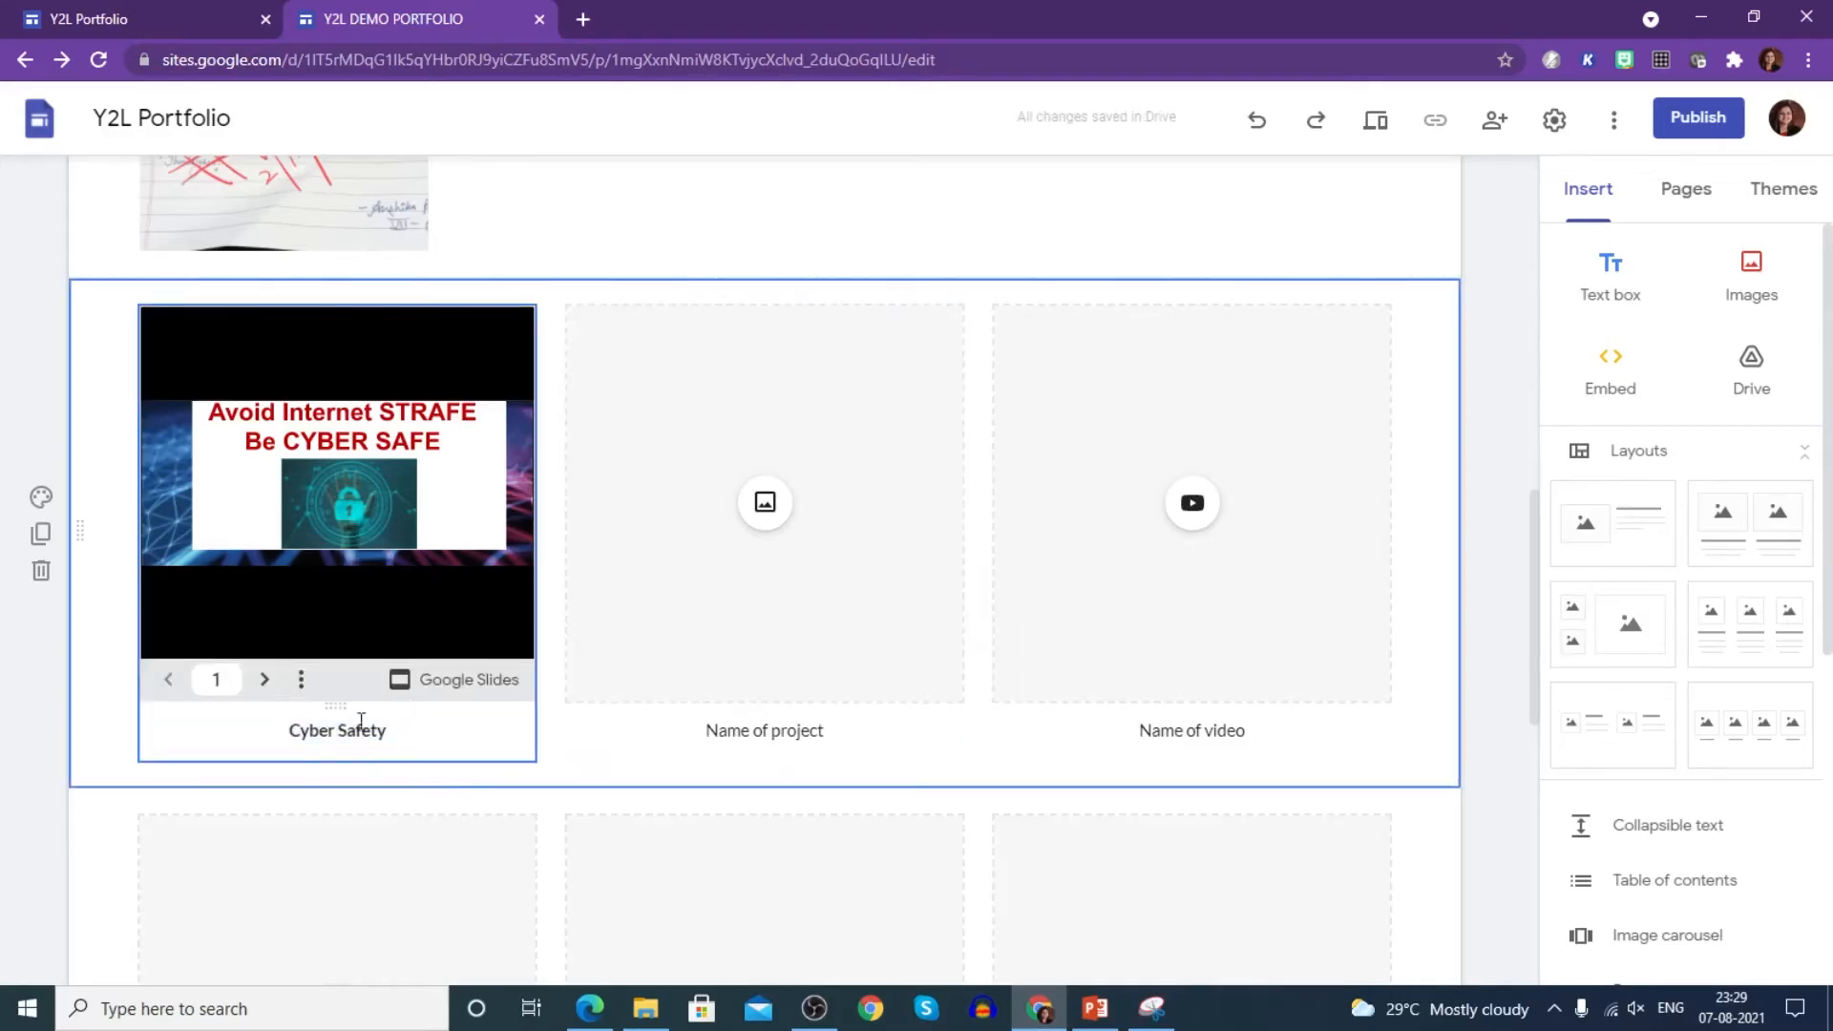
left_click(764, 506)
- Upload the Fathers day photo into the middle tile
left_click(827, 577)
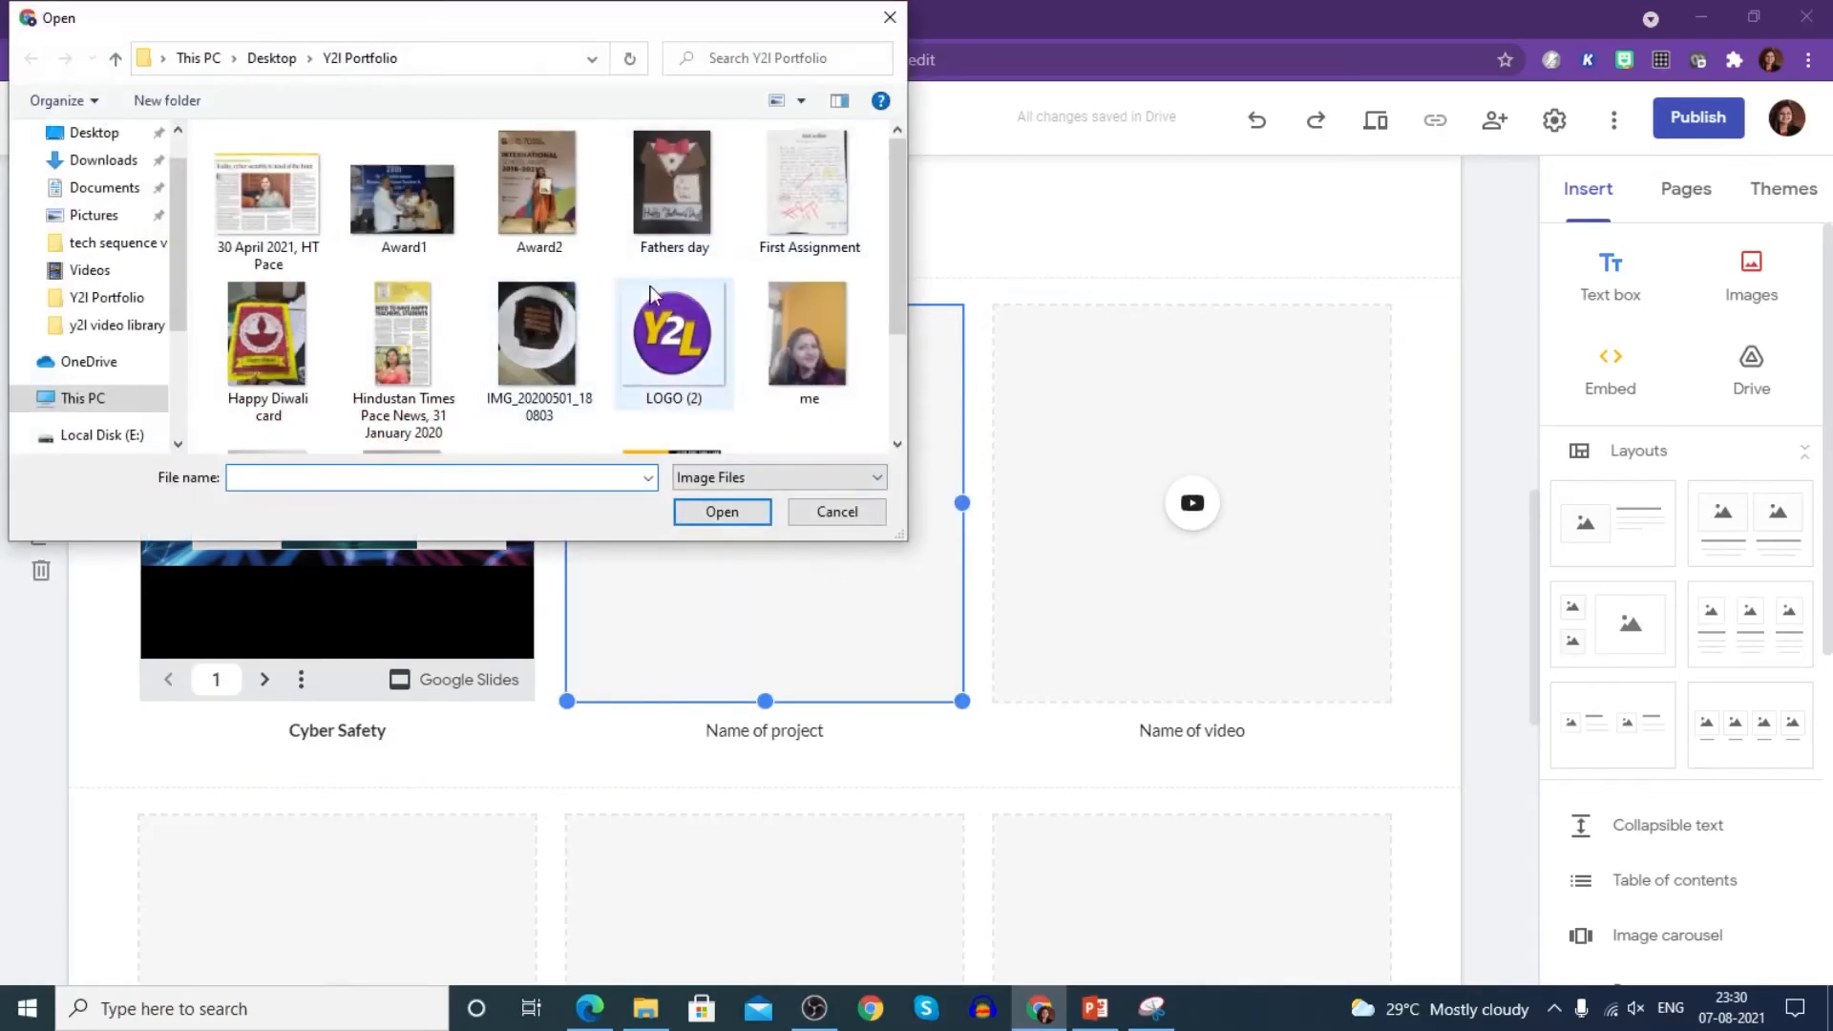
left_click(674, 200)
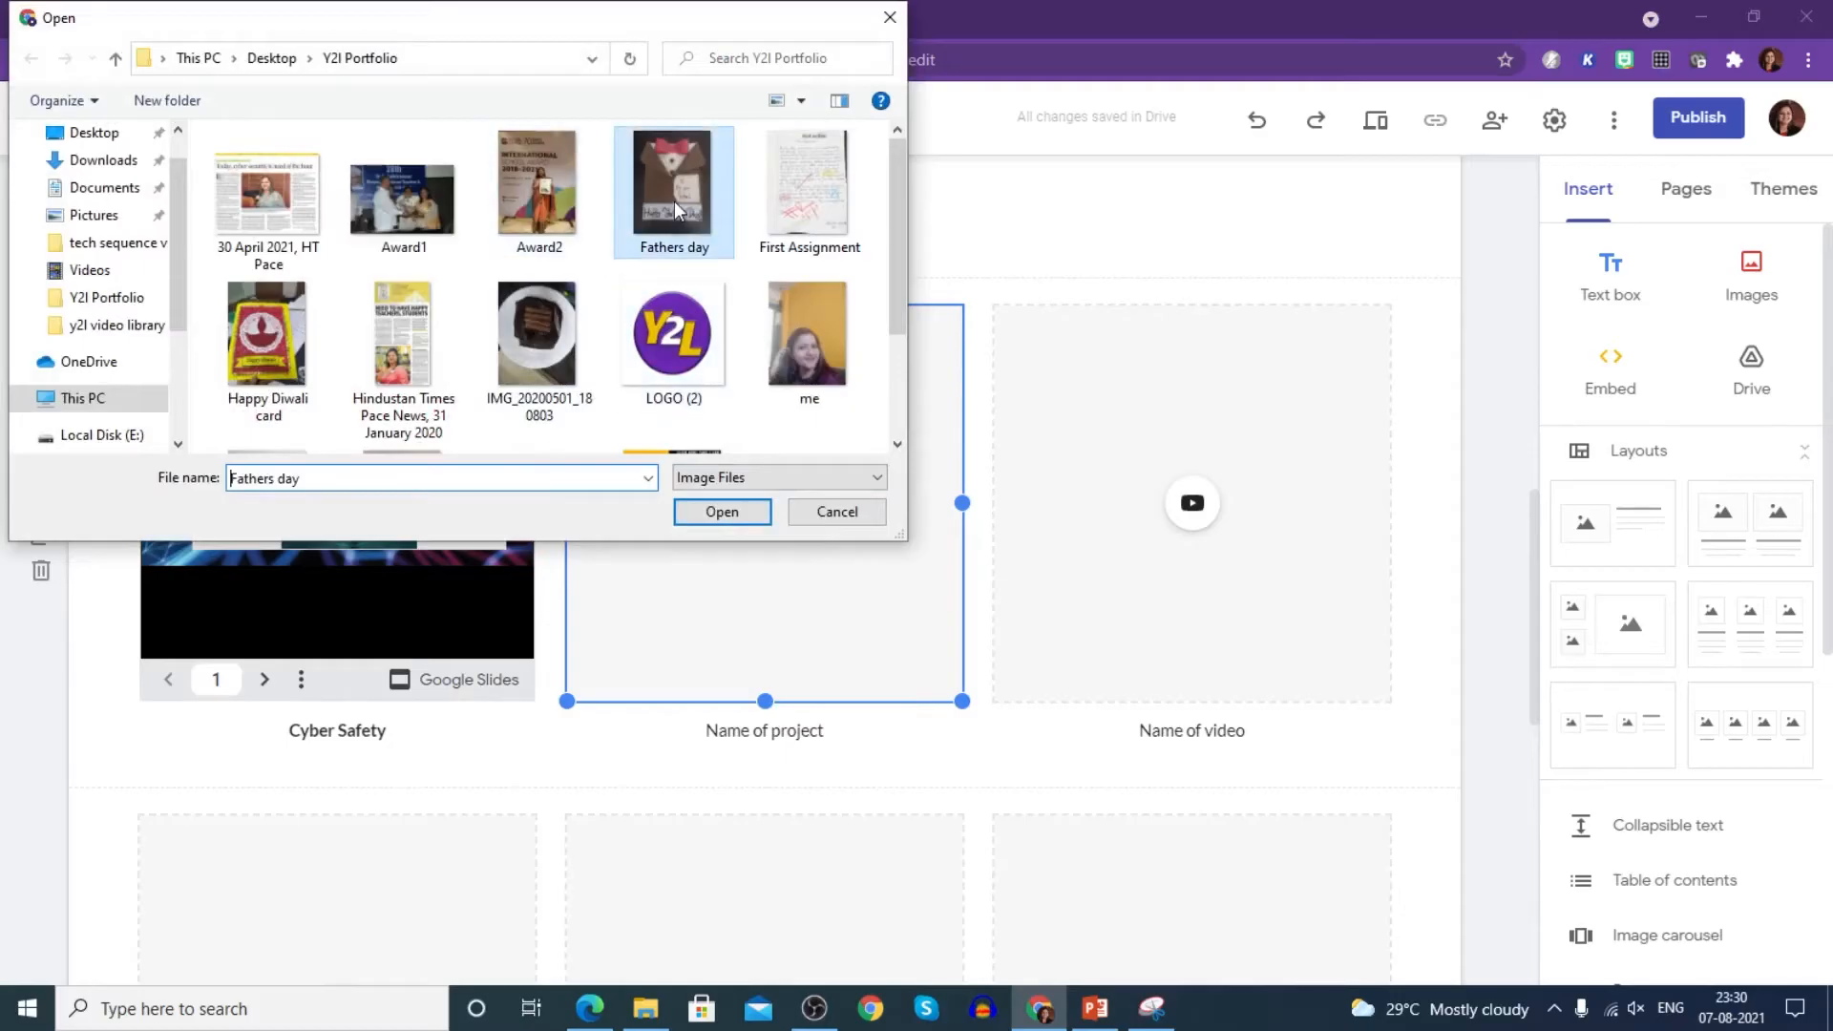
left_click(722, 513)
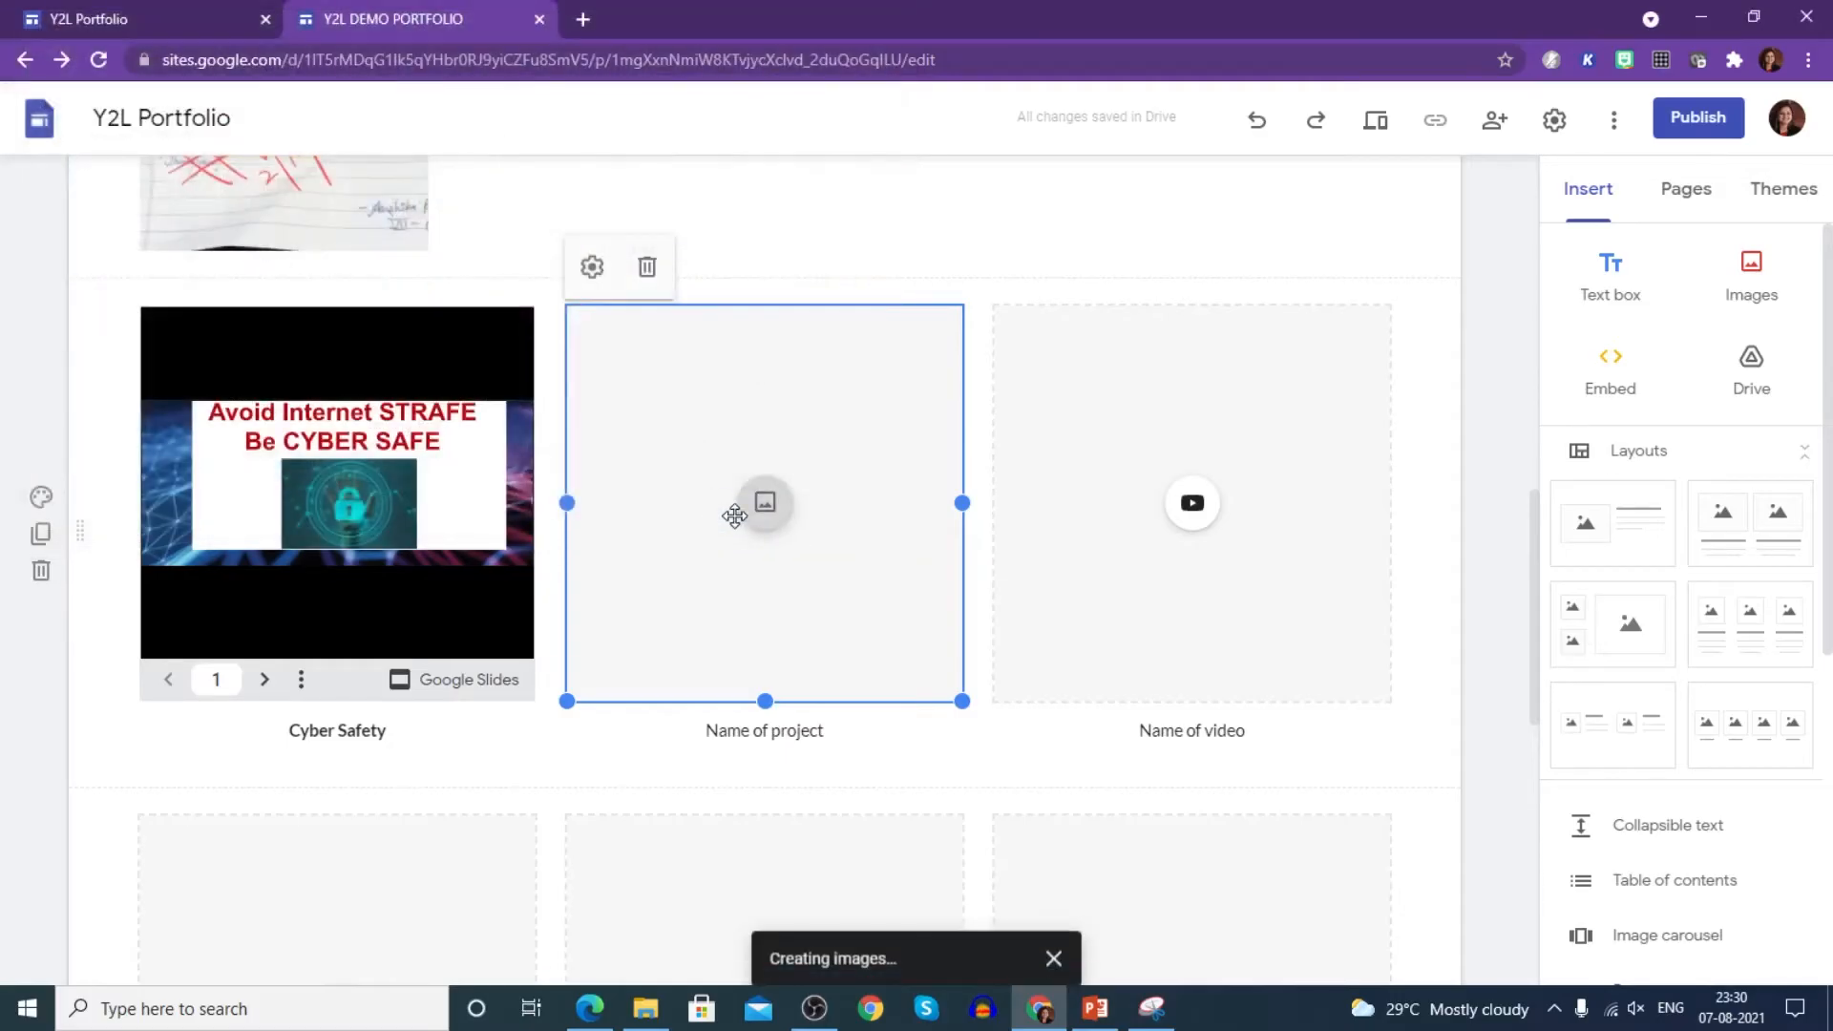
- Caption the middle tile 'Art Project - Father's Day Craft'
double_click(741, 729)
triple_click(738, 731)
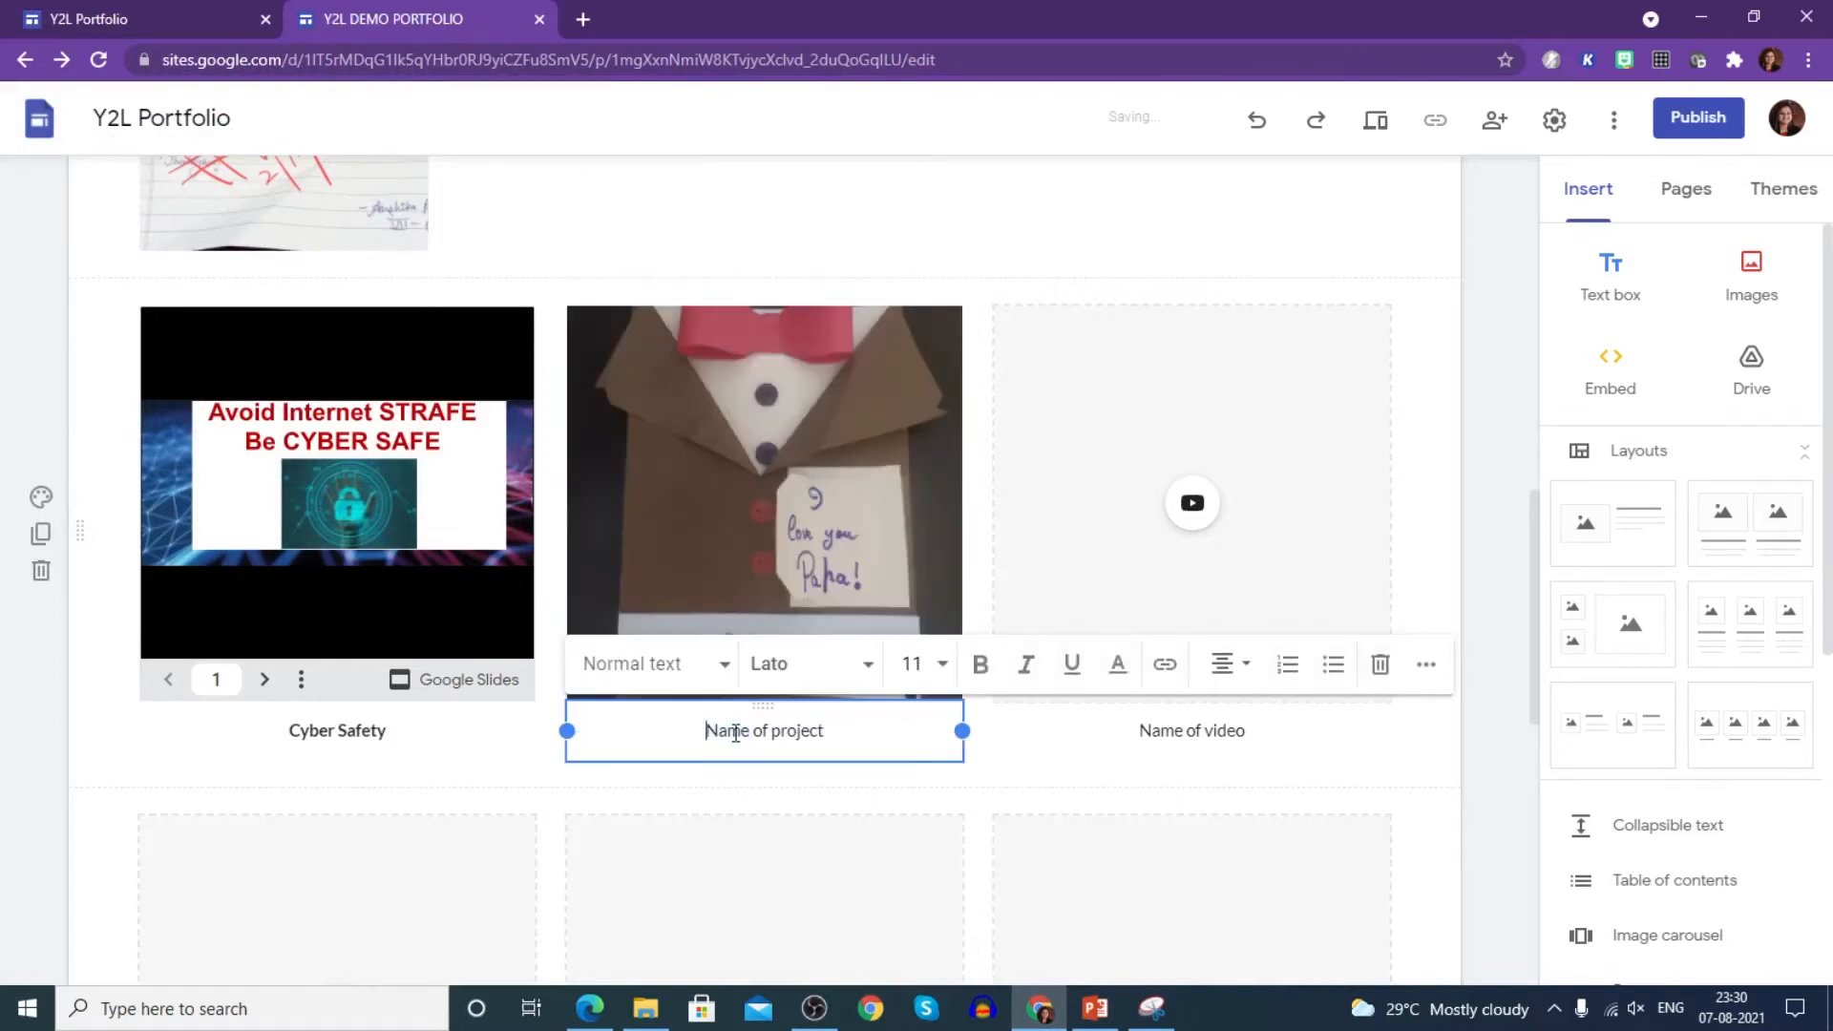
type("Art Project - Father's Day")
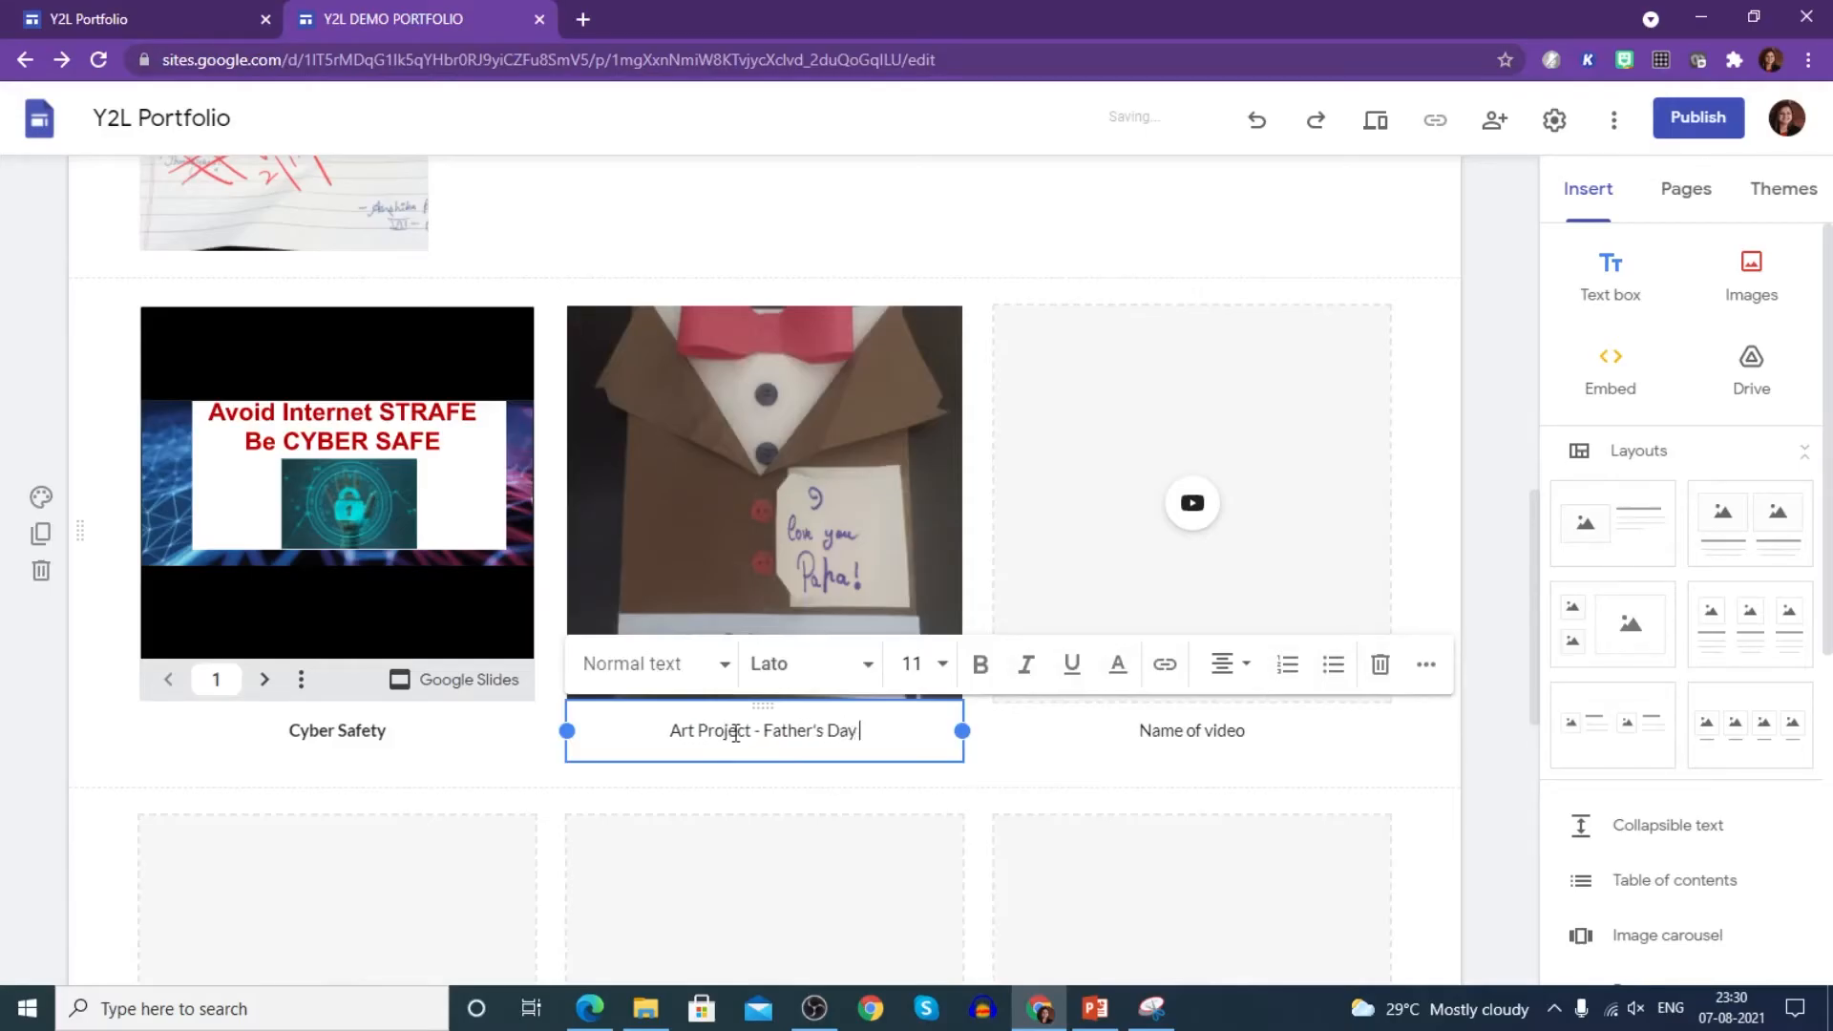
type(" Craft")
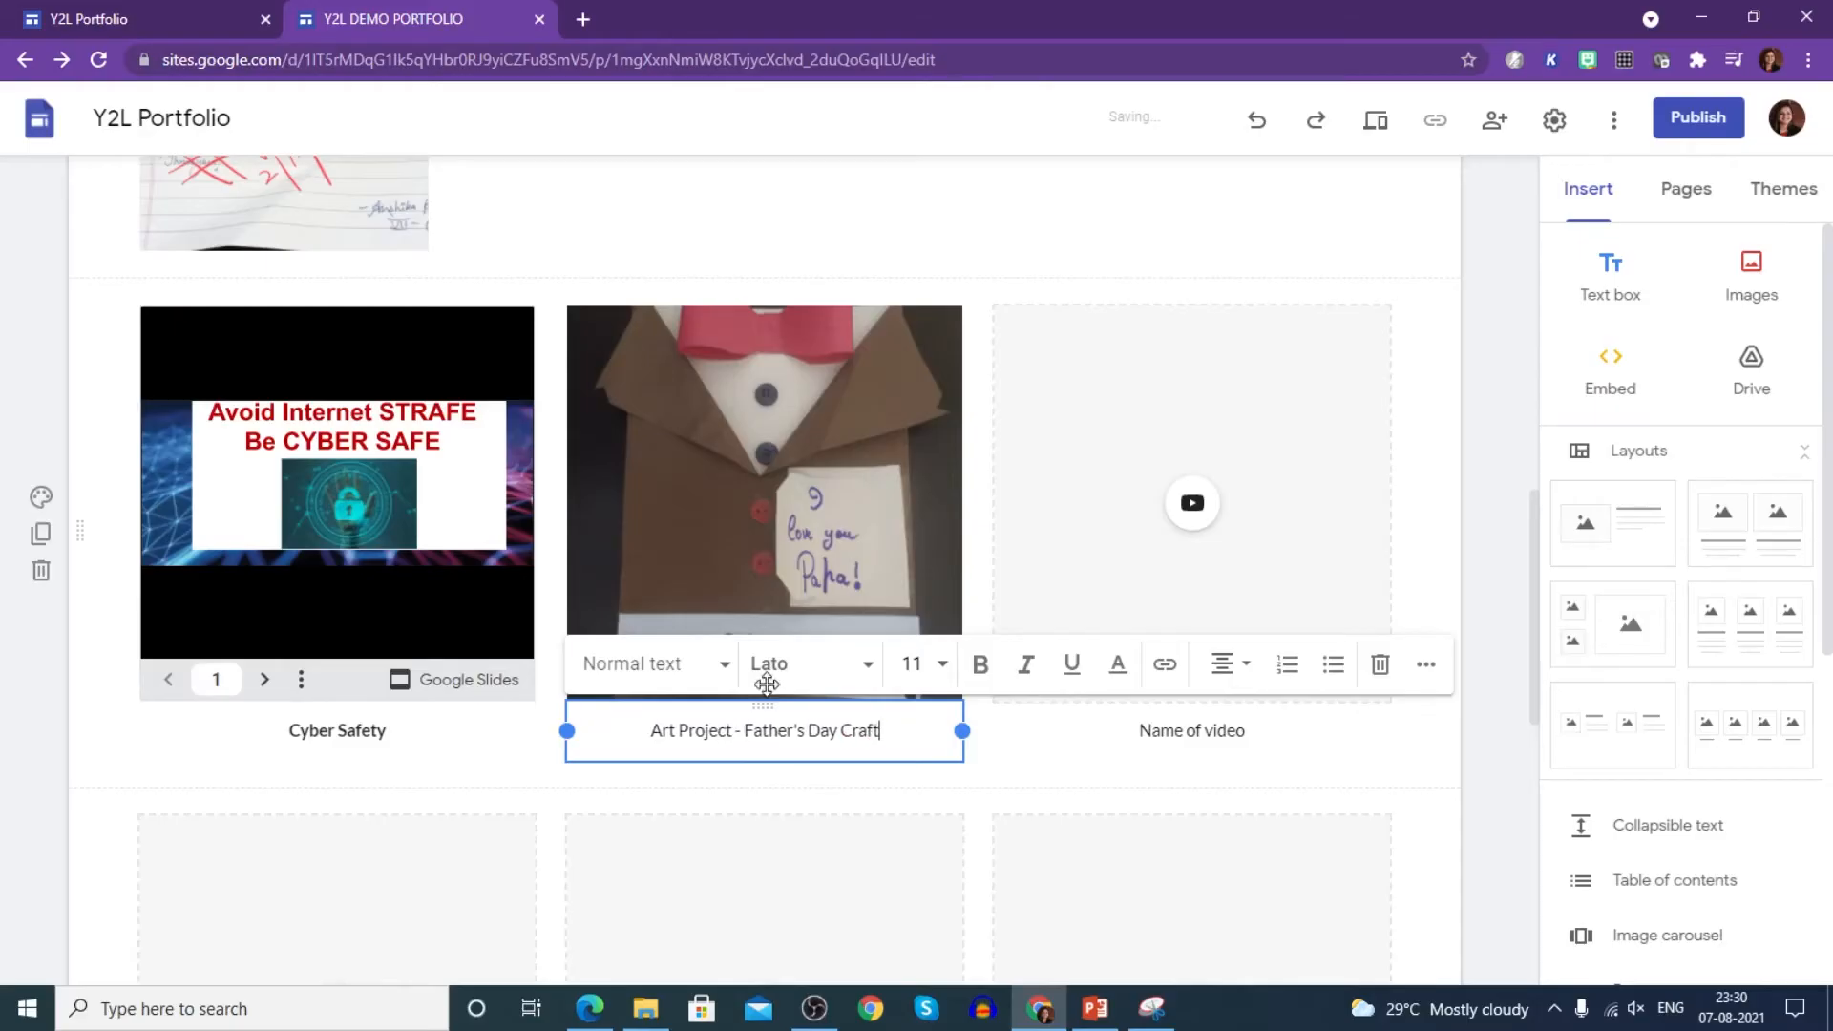
left_click(1196, 506)
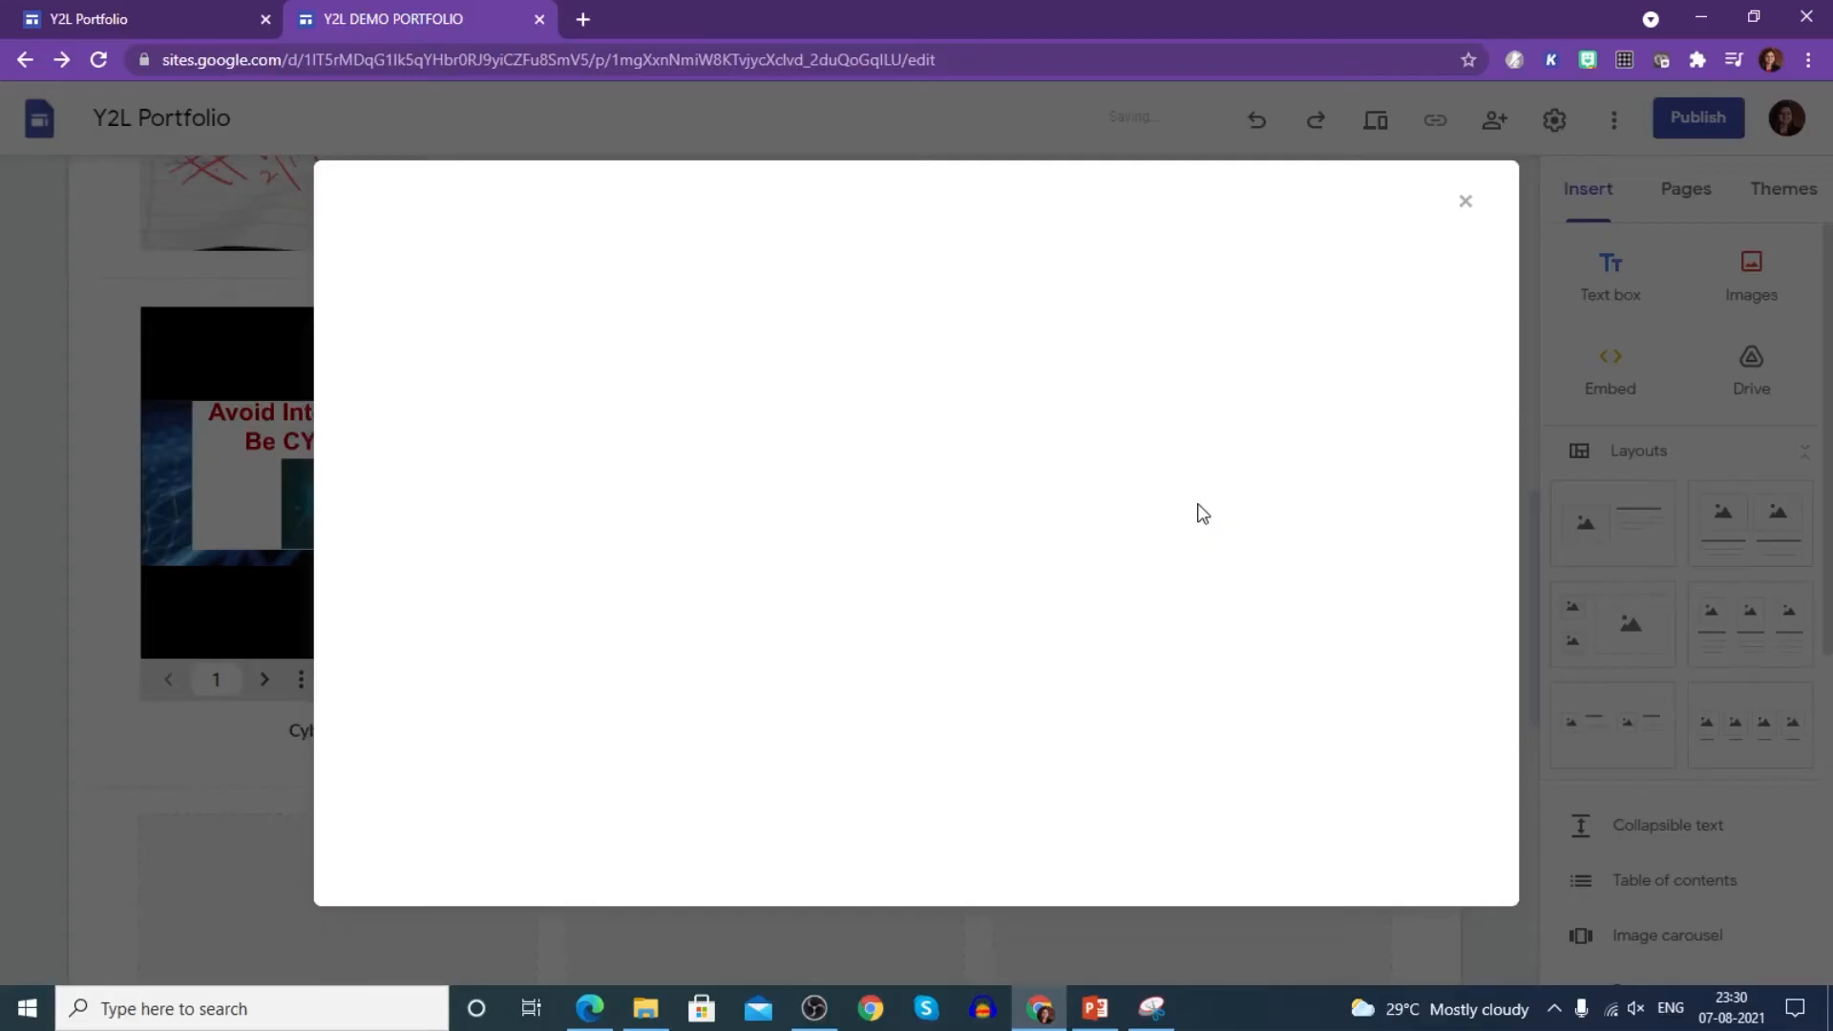
- Search YouTube and insert 'Independence Day Activity Ideas Part 2' into the third tile
left_click(596, 321)
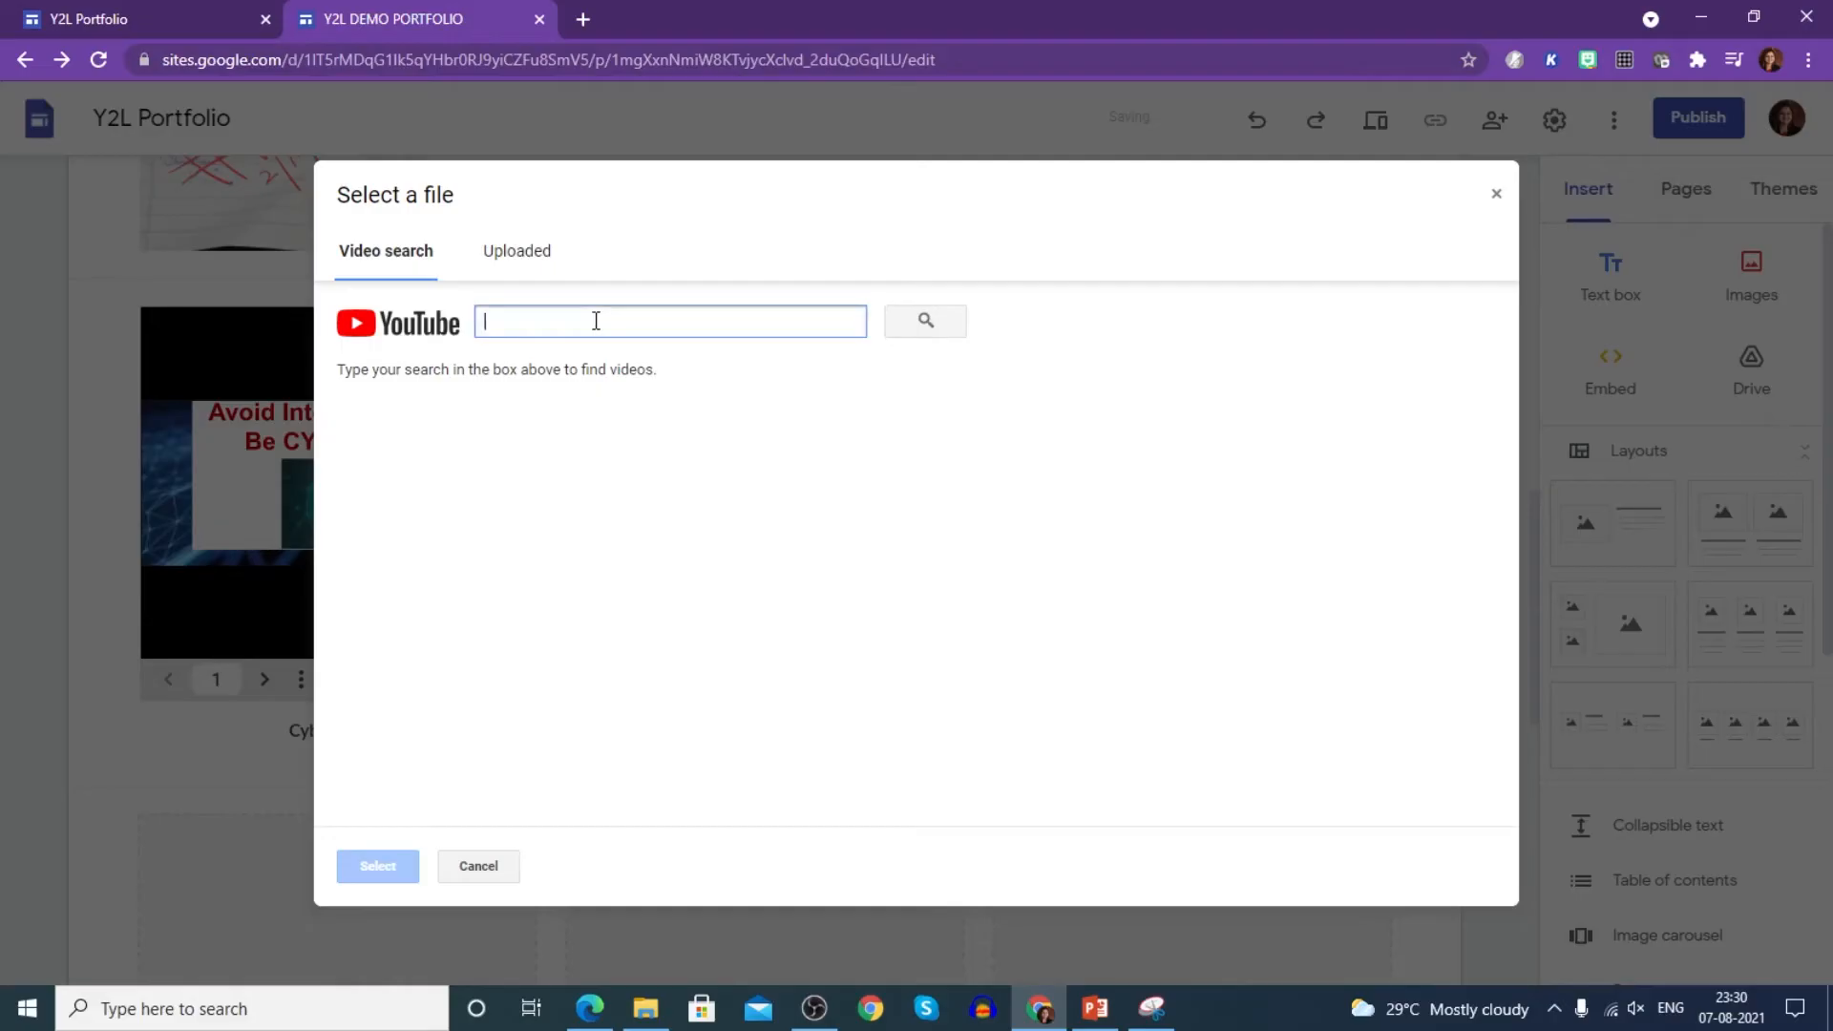
type("ce Day Y2L")
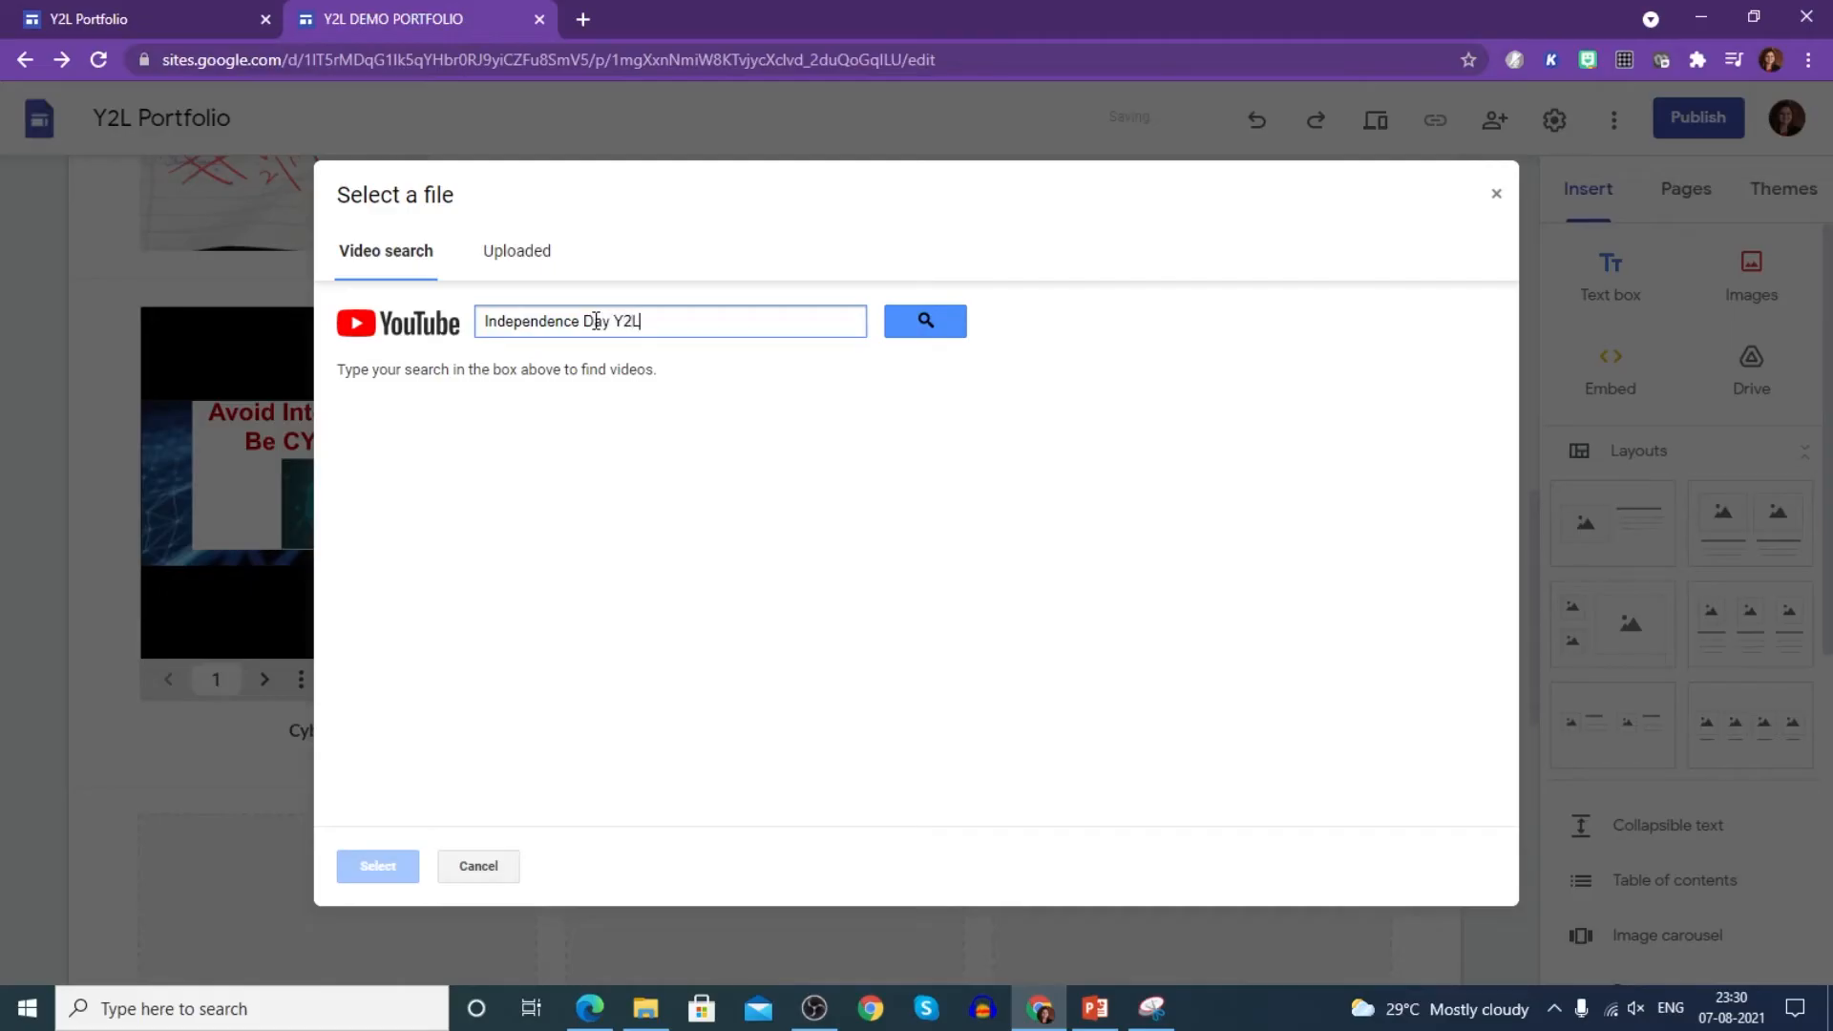
key("Return")
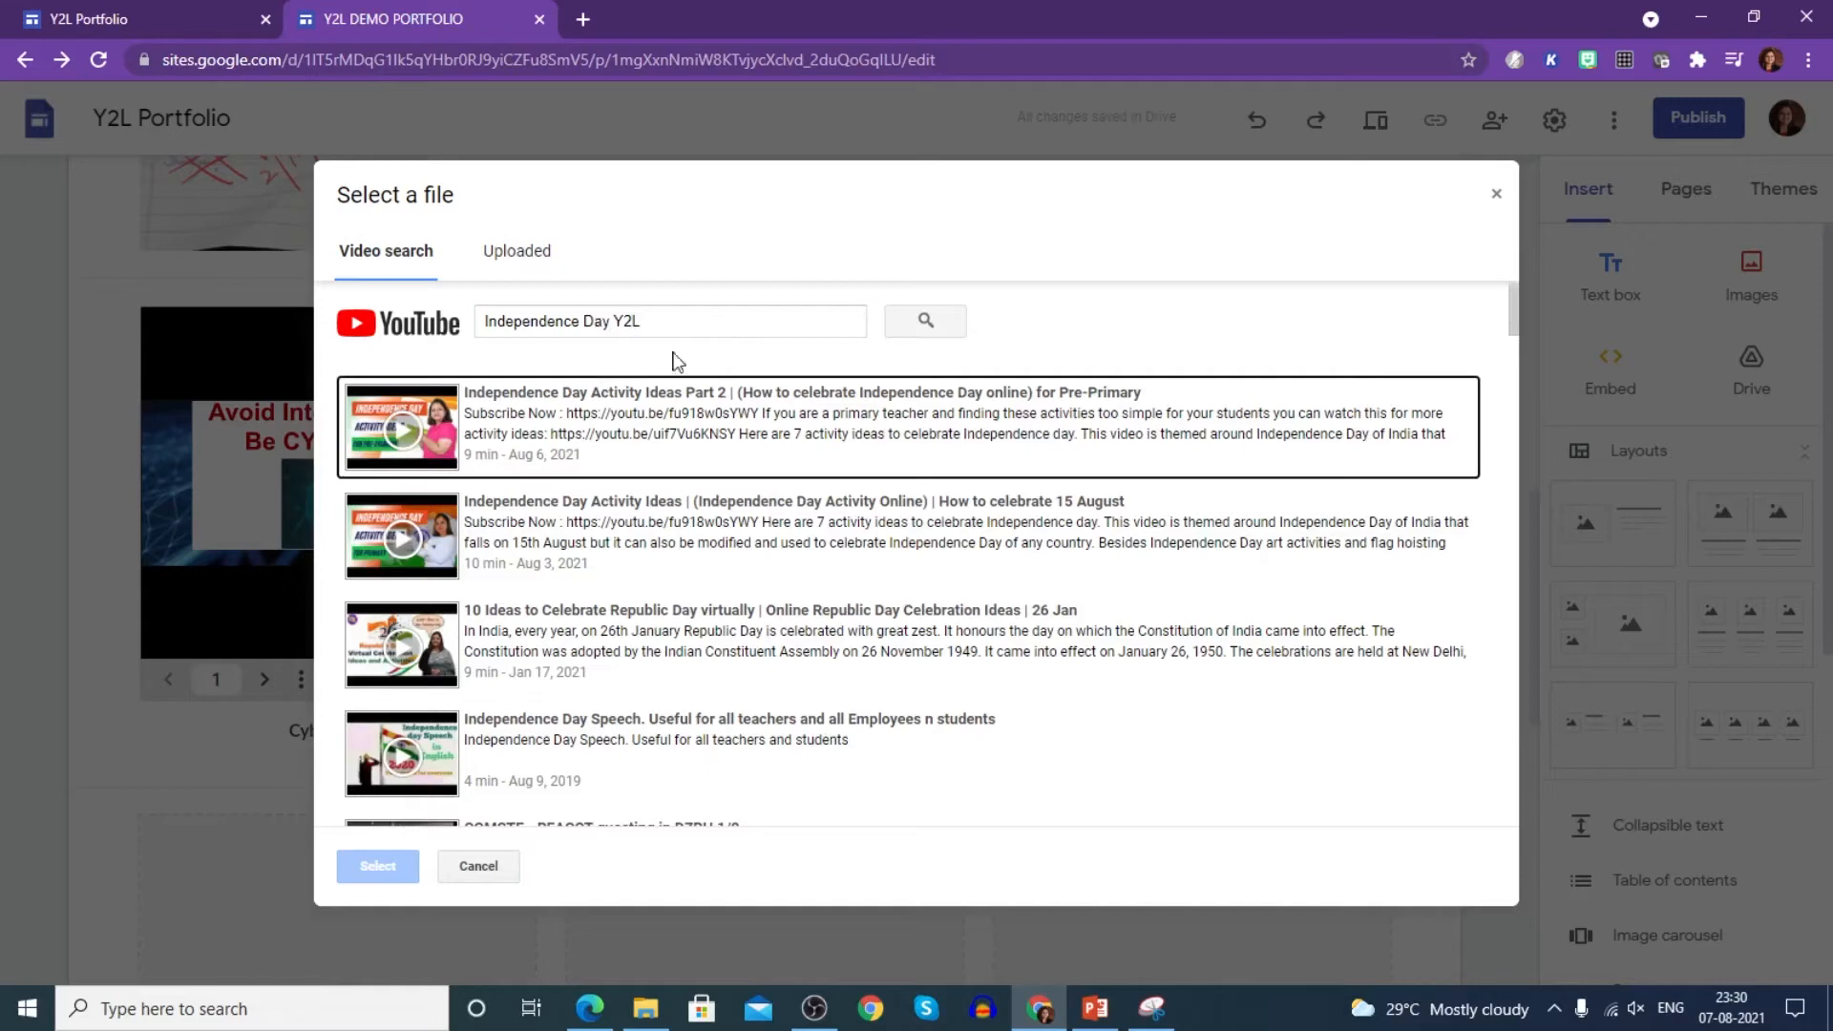
left_click(666, 420)
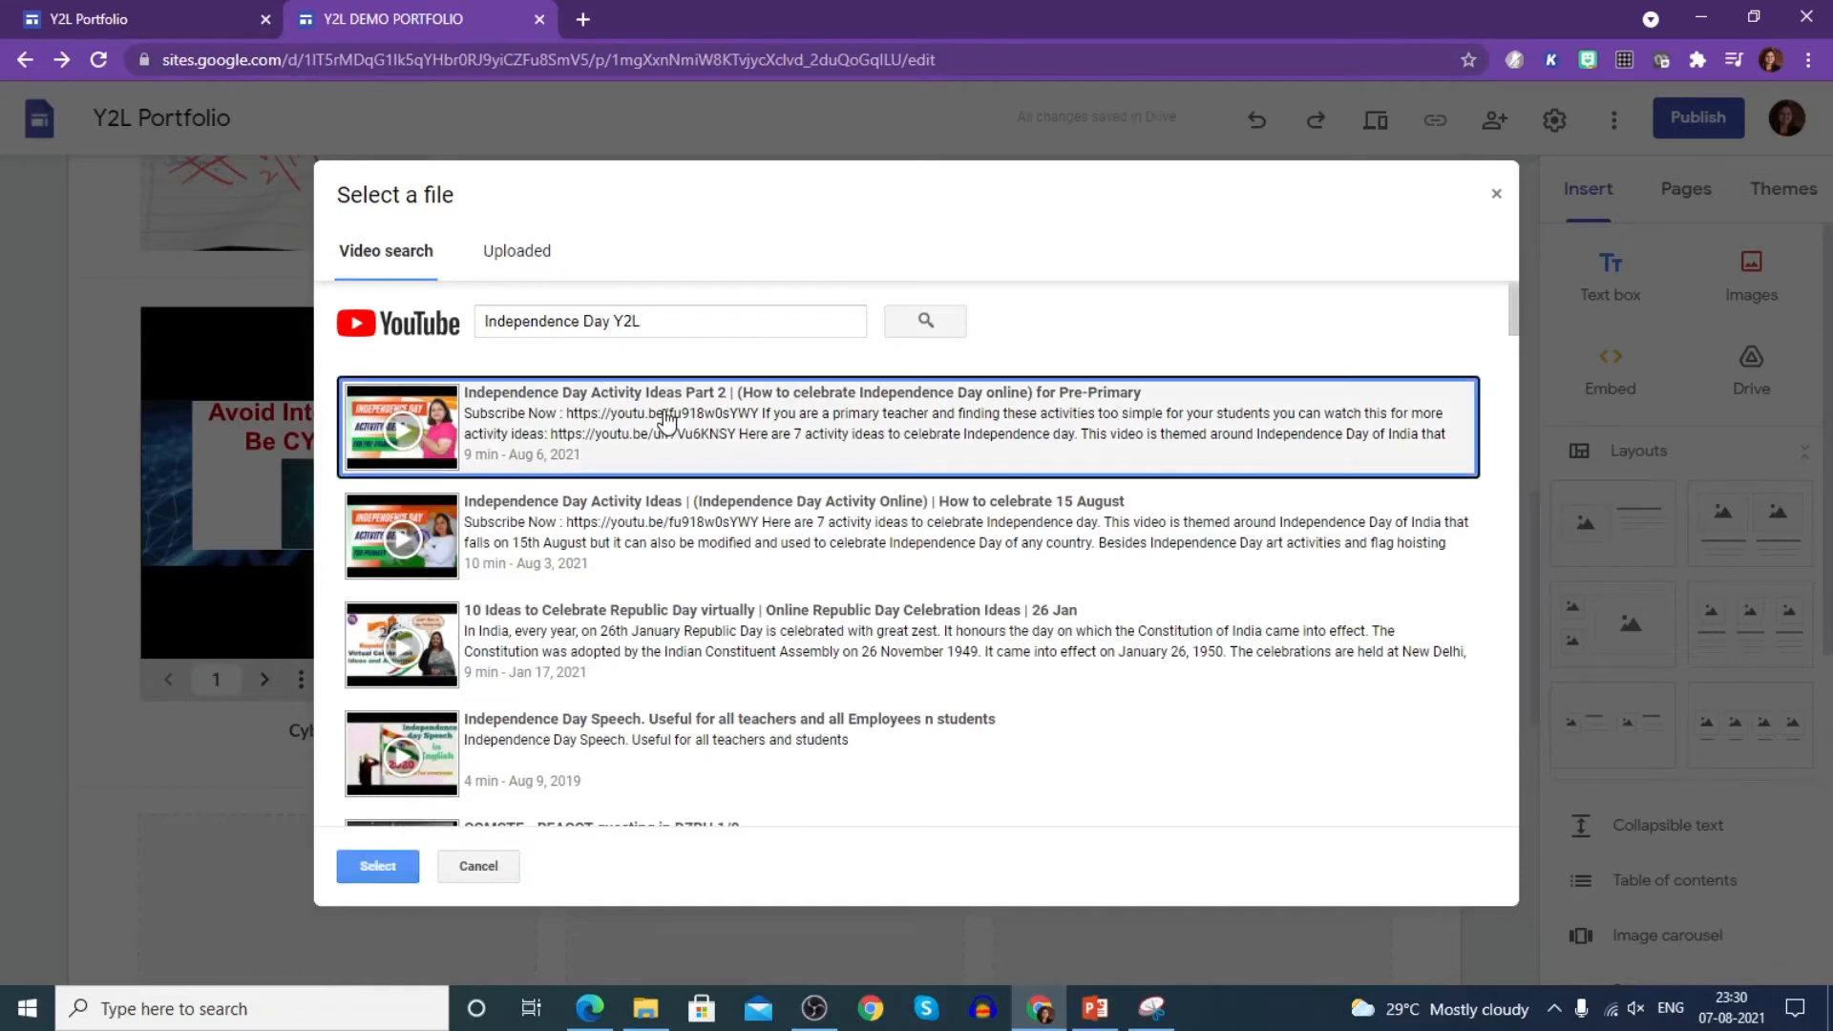
left_click(380, 866)
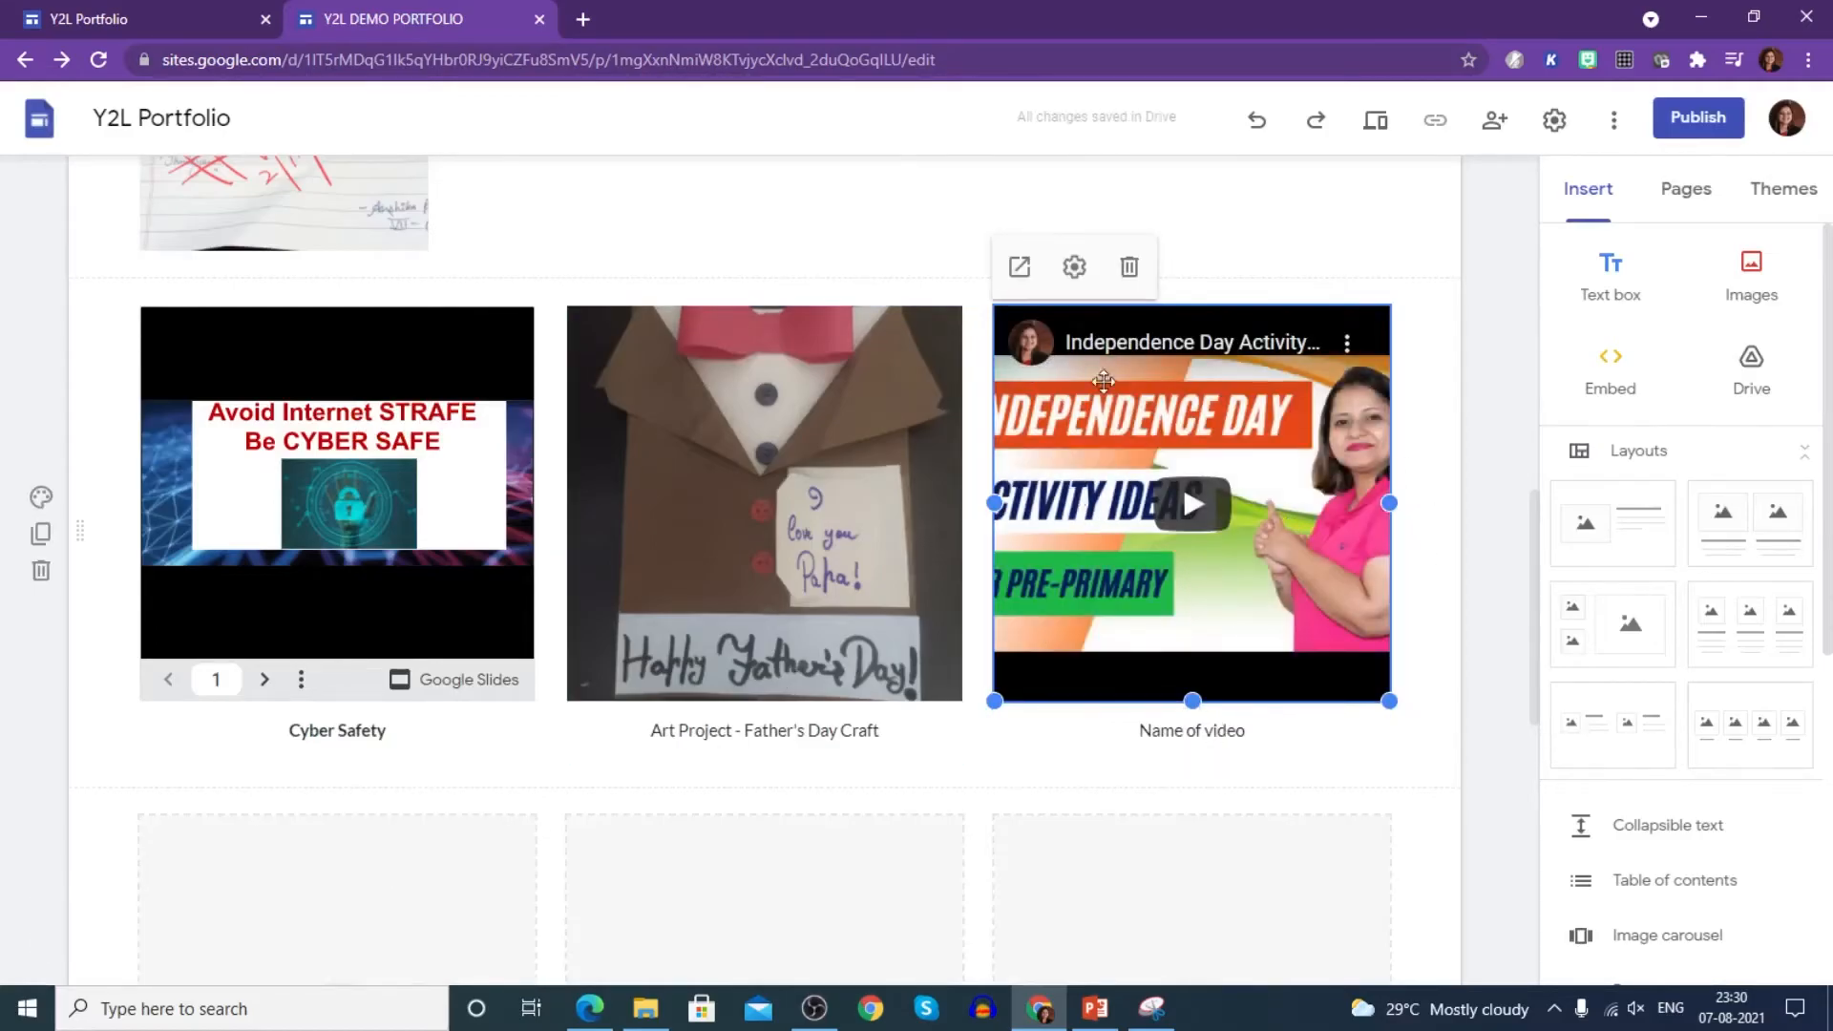
triple_click(1191, 732)
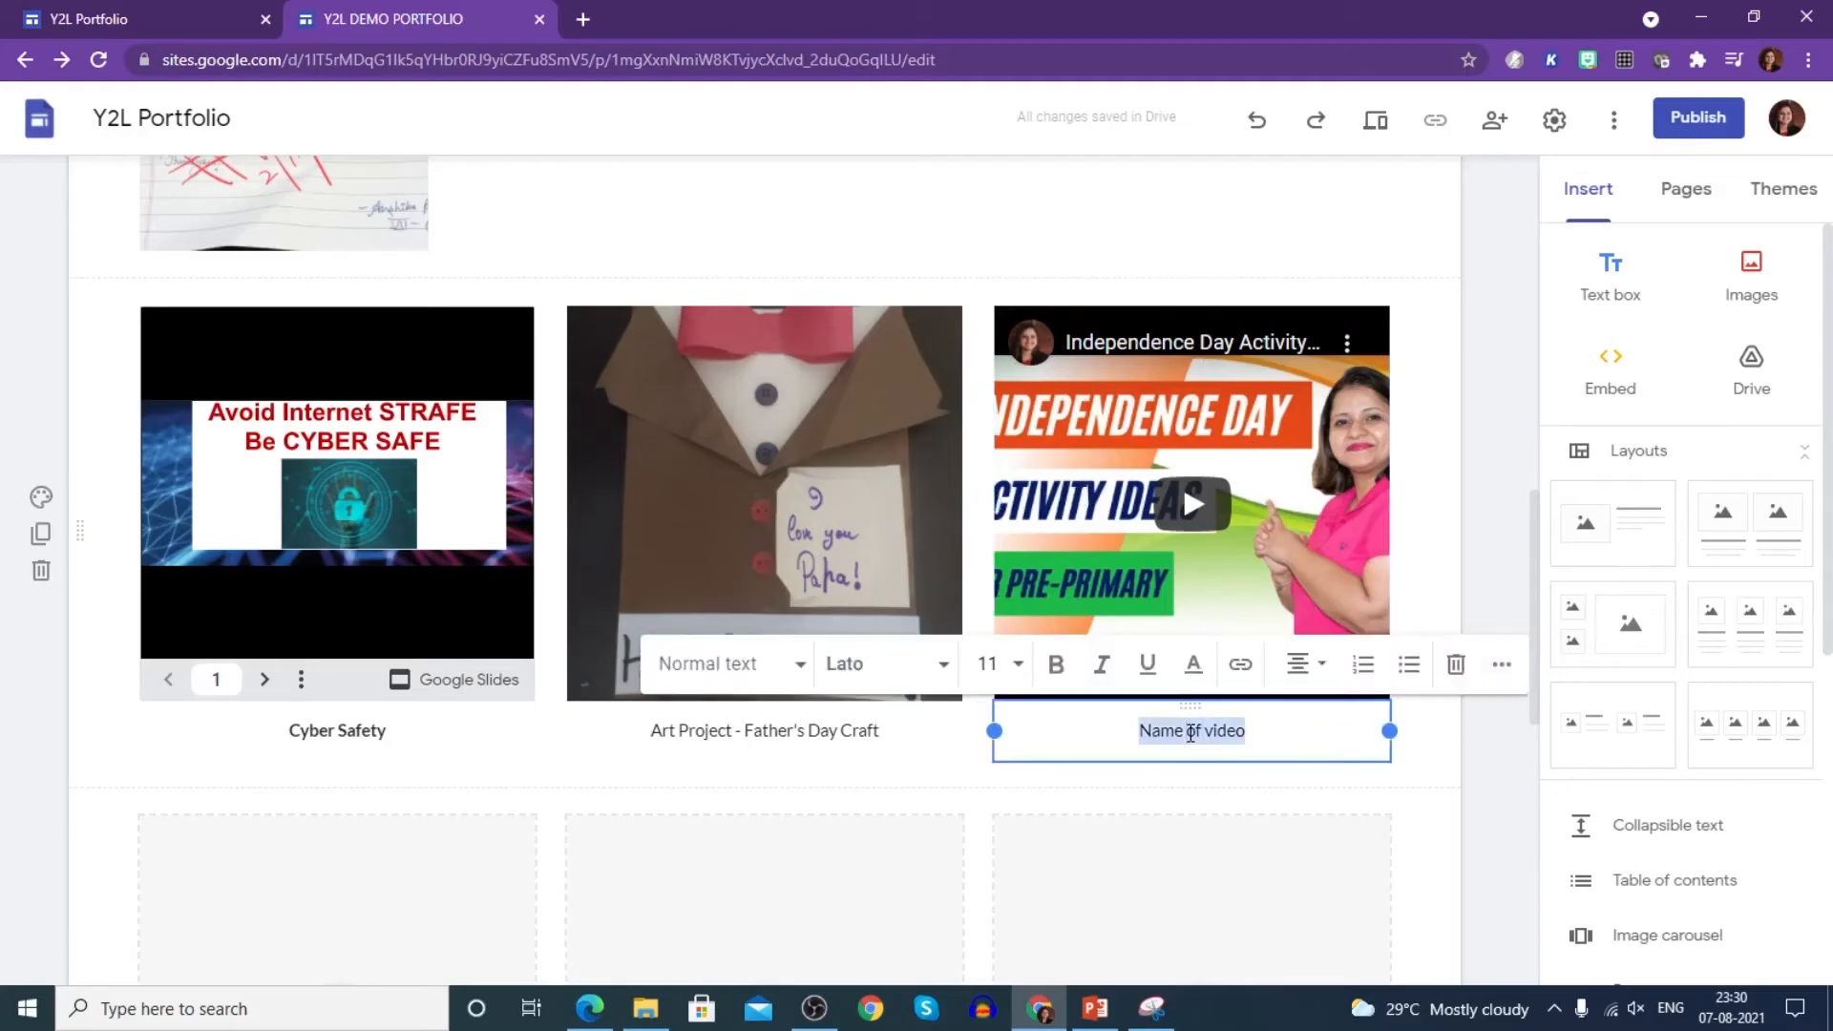
- Replace the 'Name of video' caption with 'Independence Day Activities'
key("BackSpace")
type("Indepe")
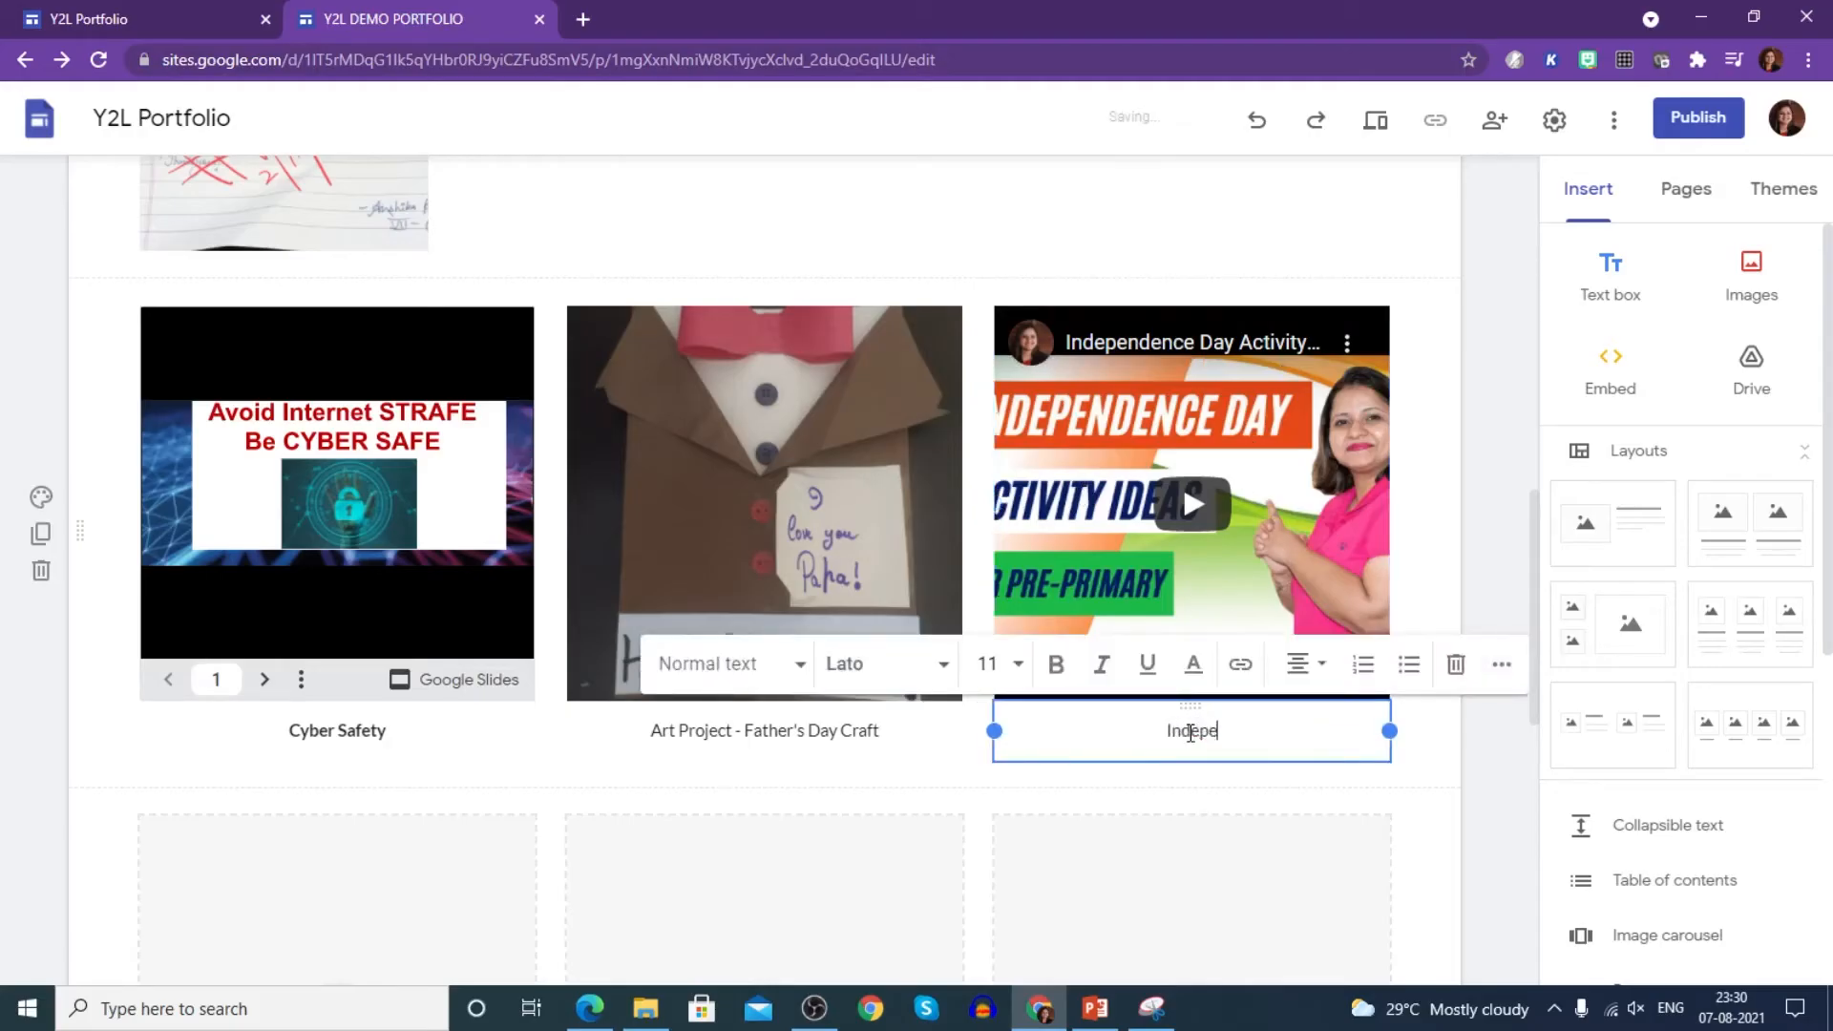
type("ndence Day Activities")
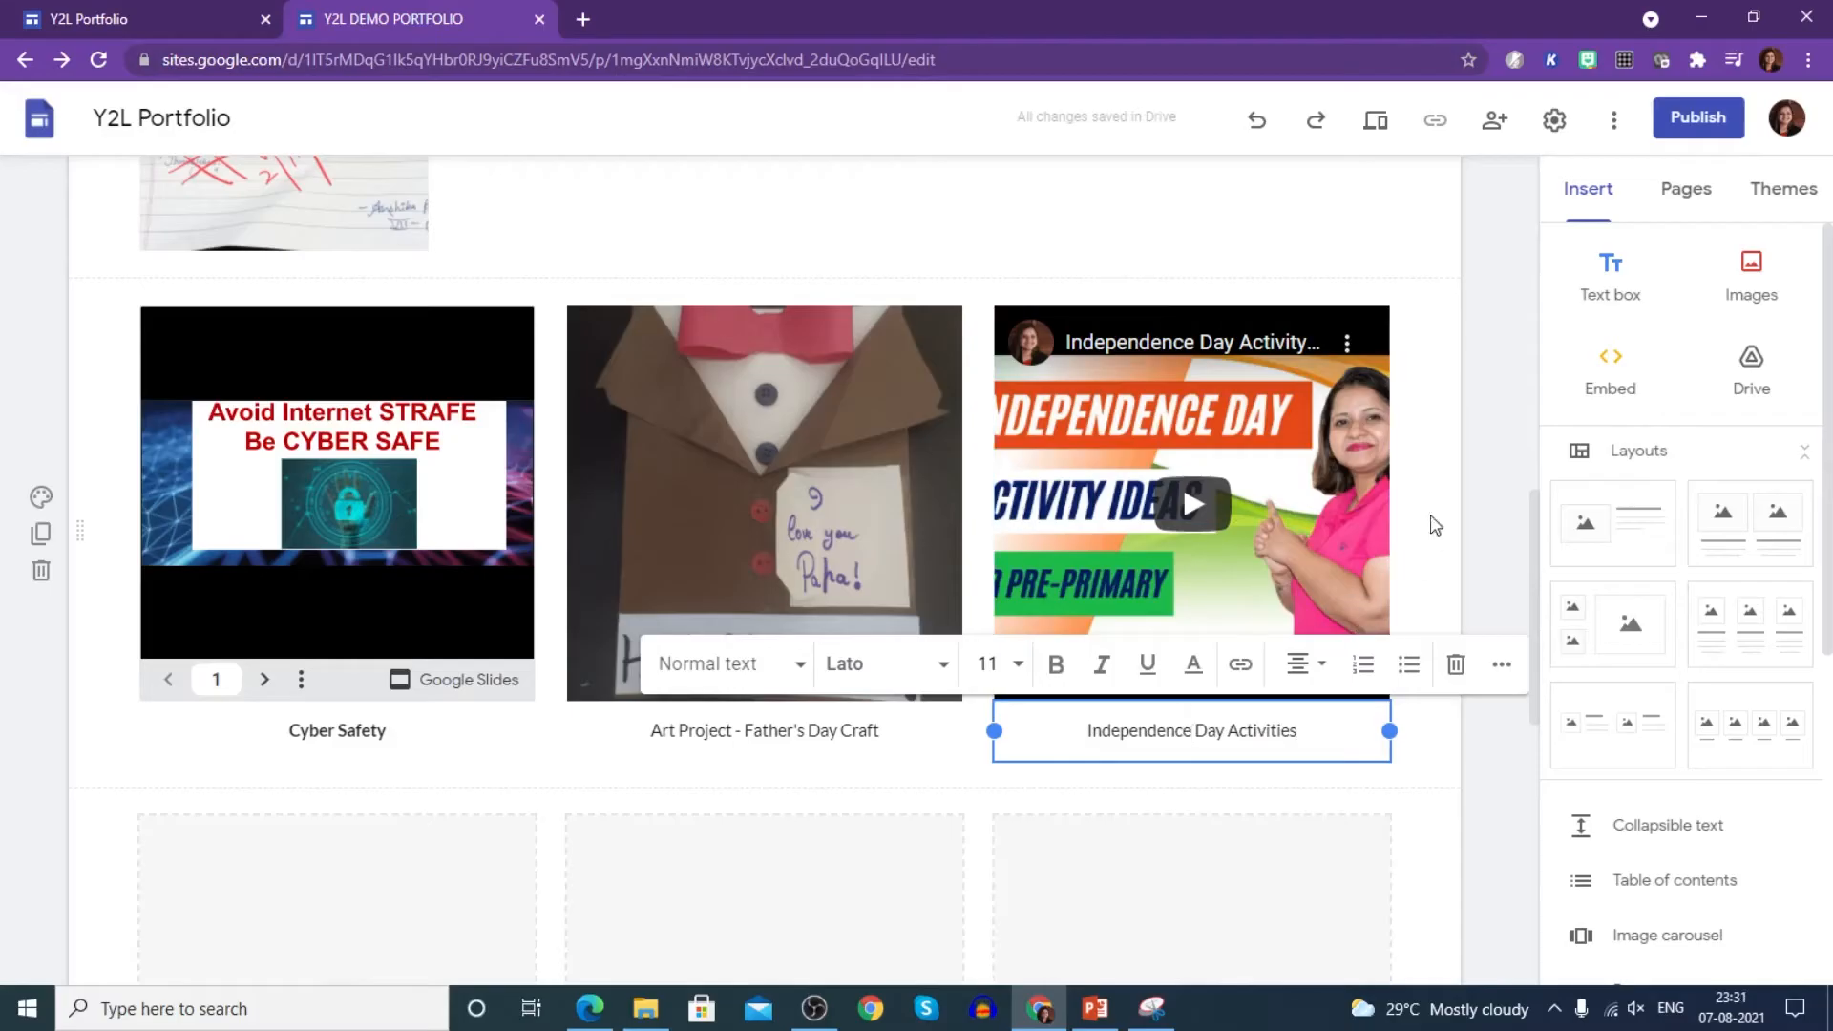
left_click(1502, 583)
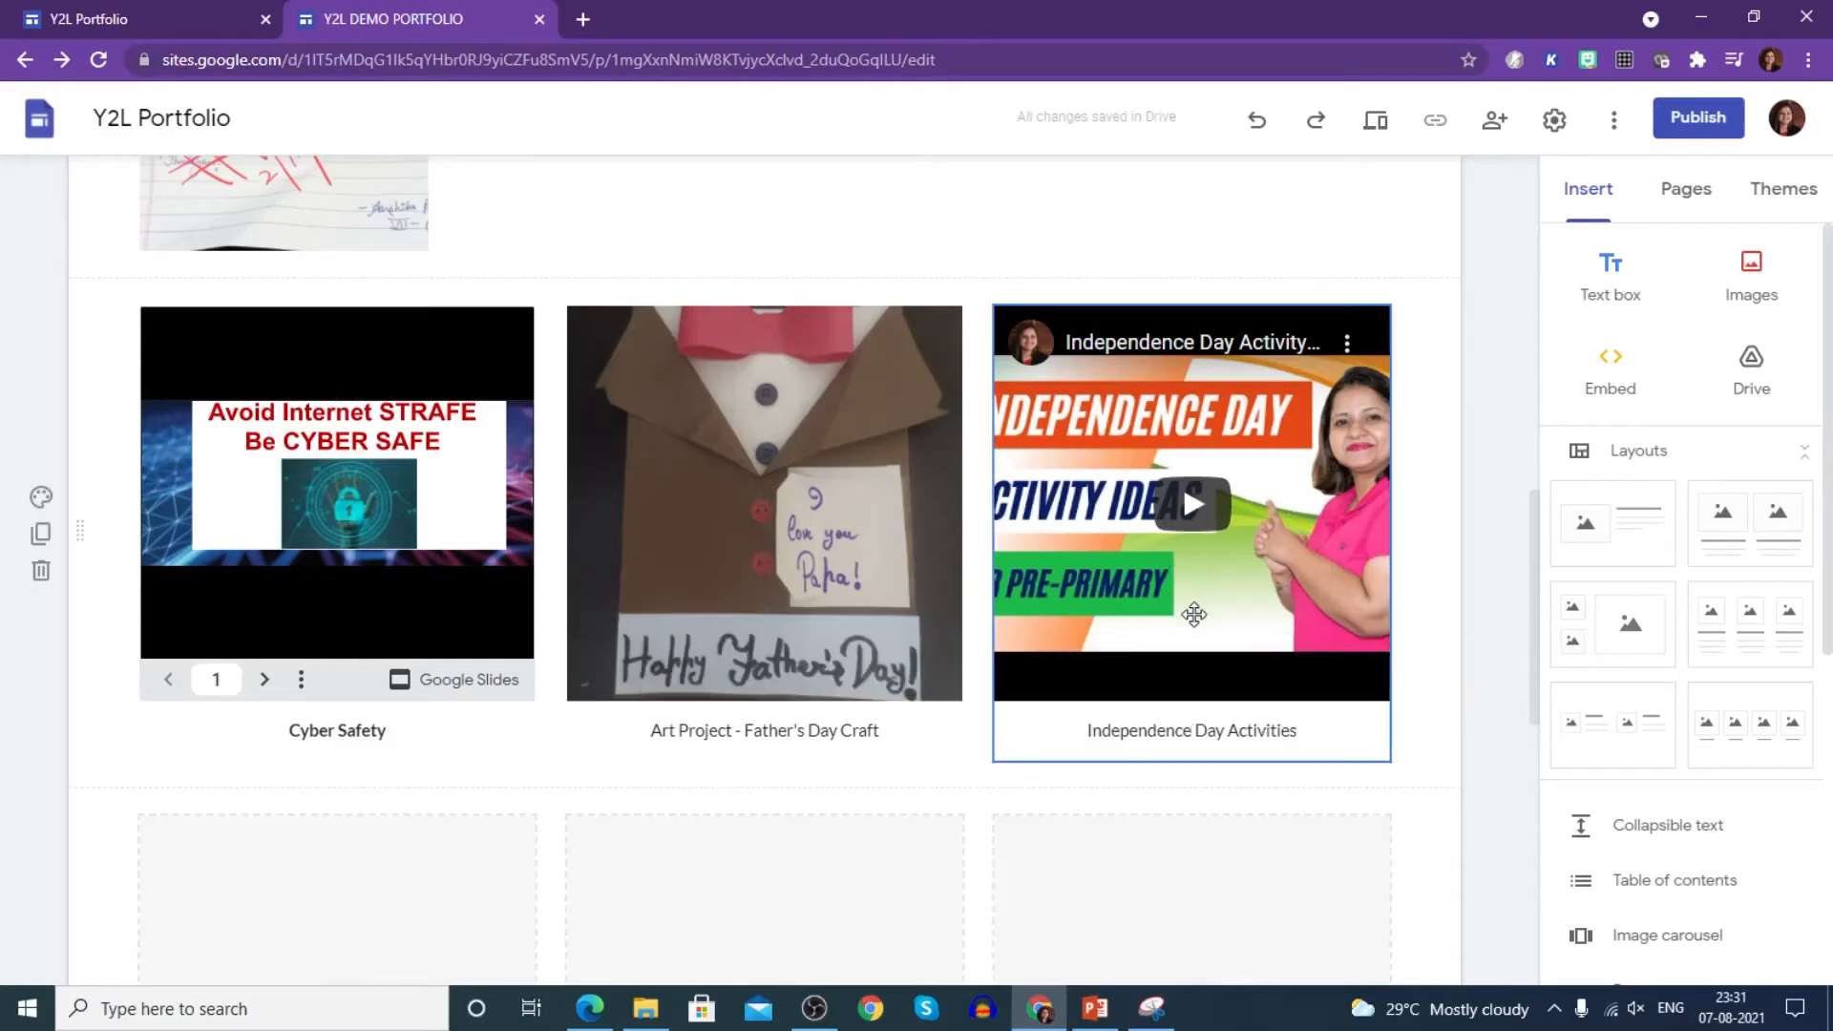
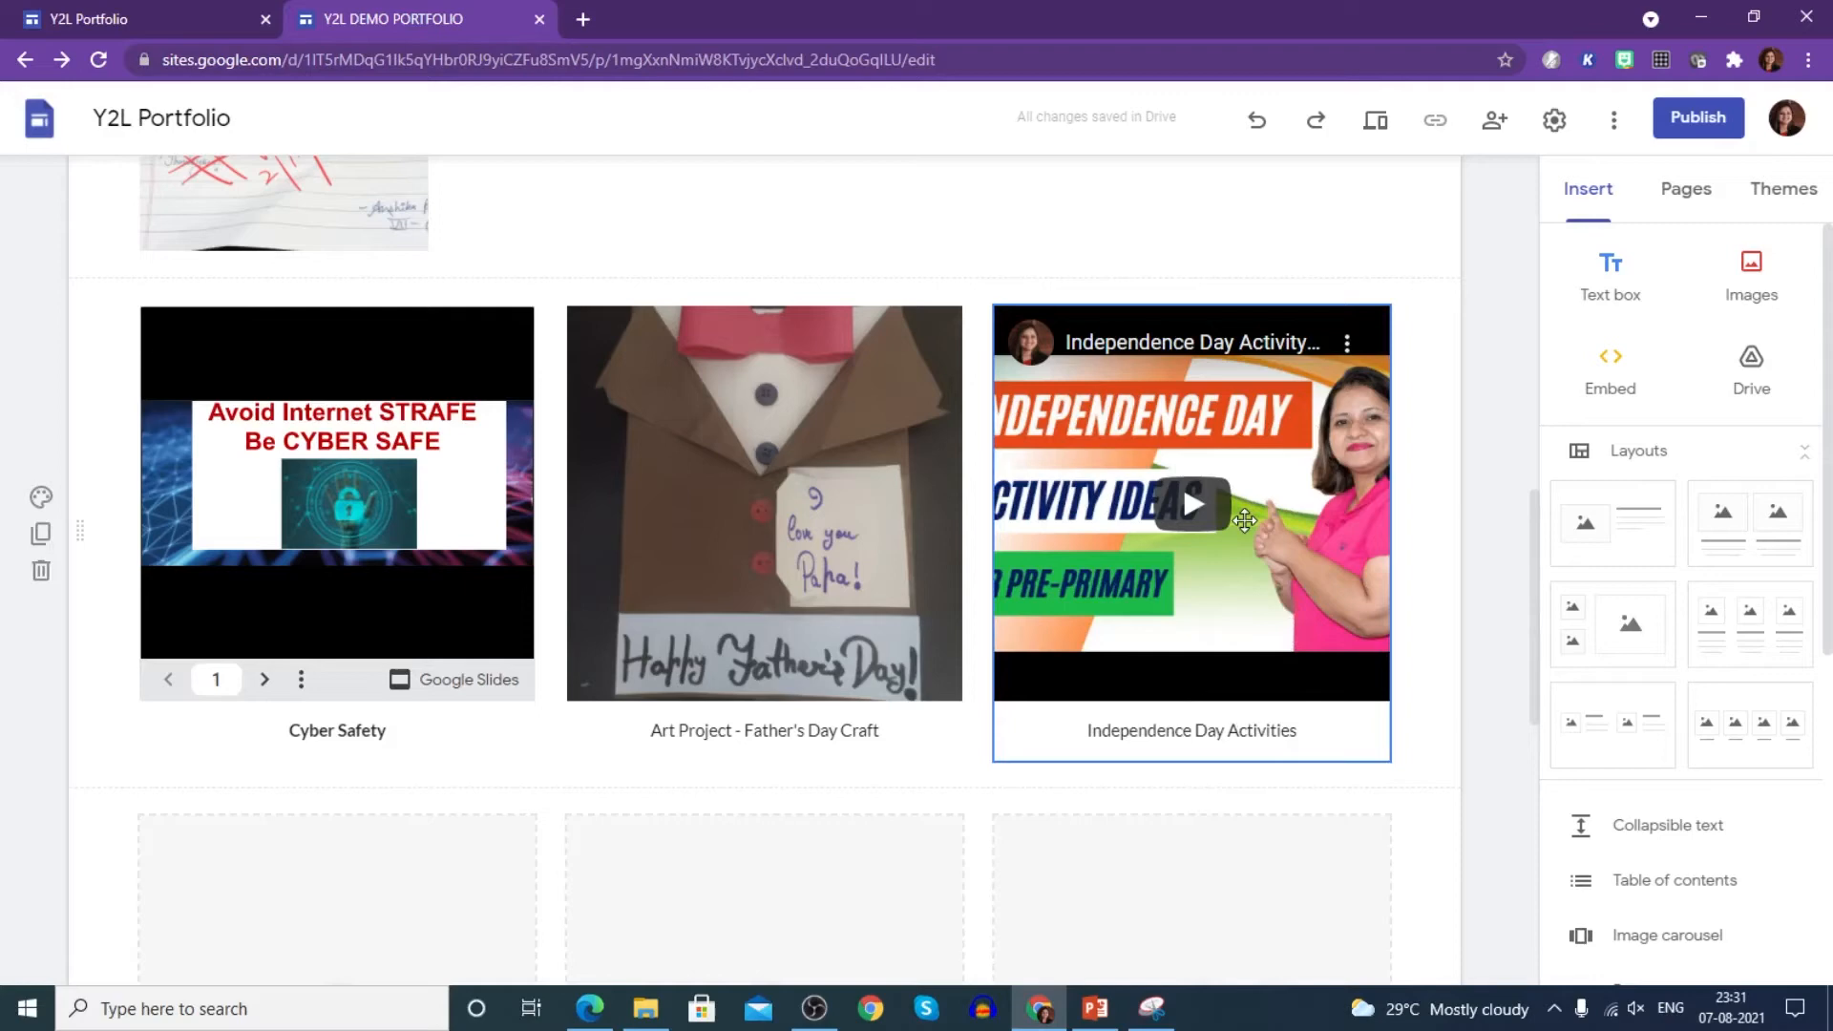
- Delete the empty placeholder row of tiles and clear the 'Get in touch' heading
scroll(585, 557, "down", 3)
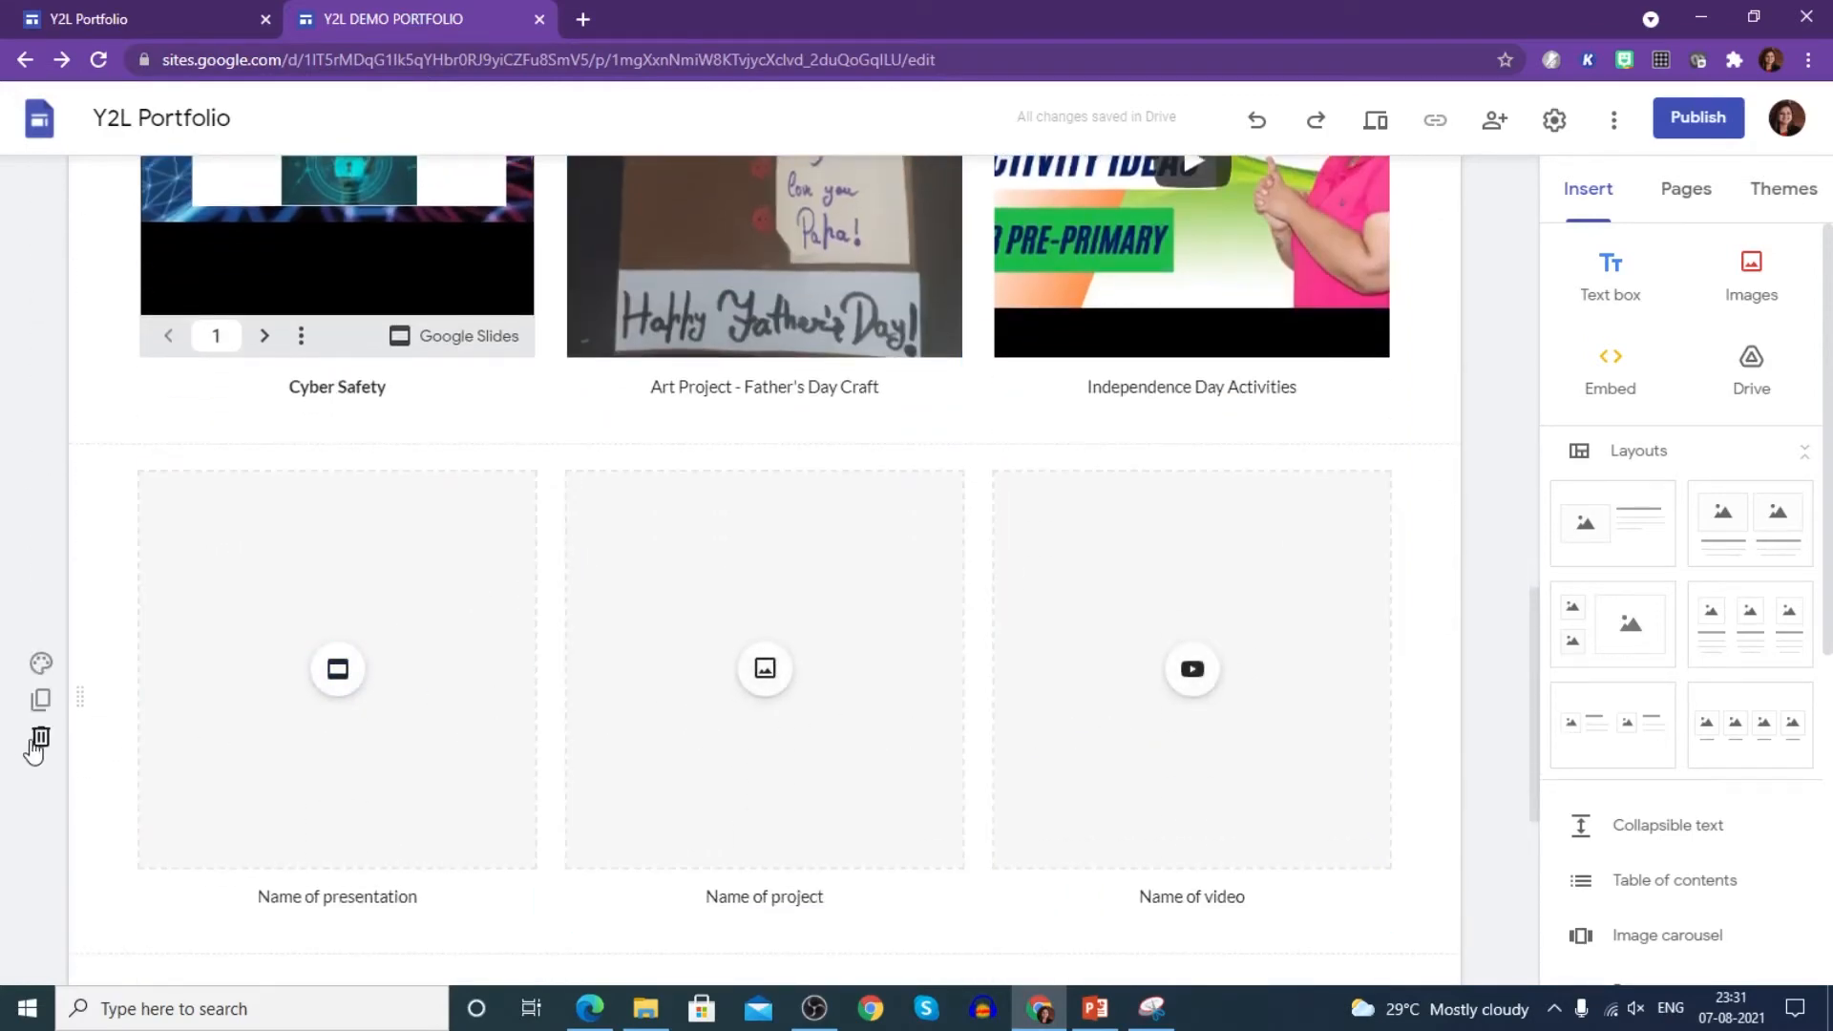
left_click(40, 737)
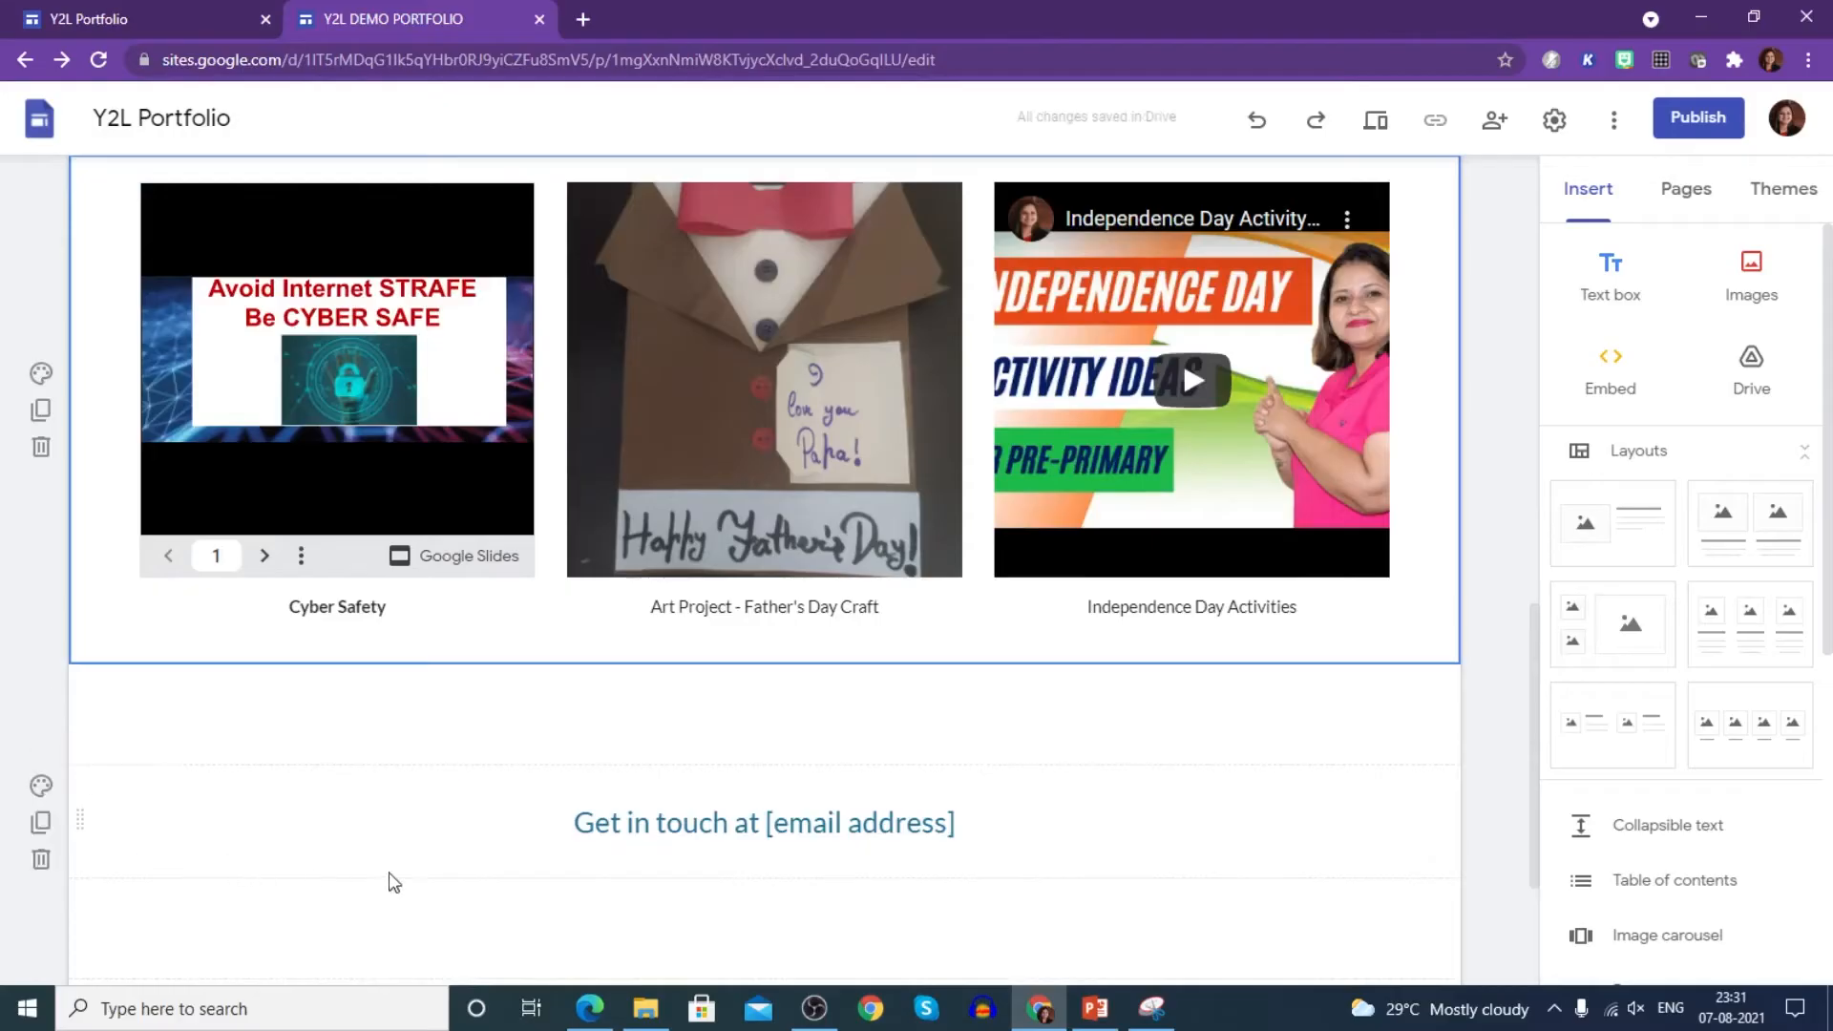
triple_click(652, 831)
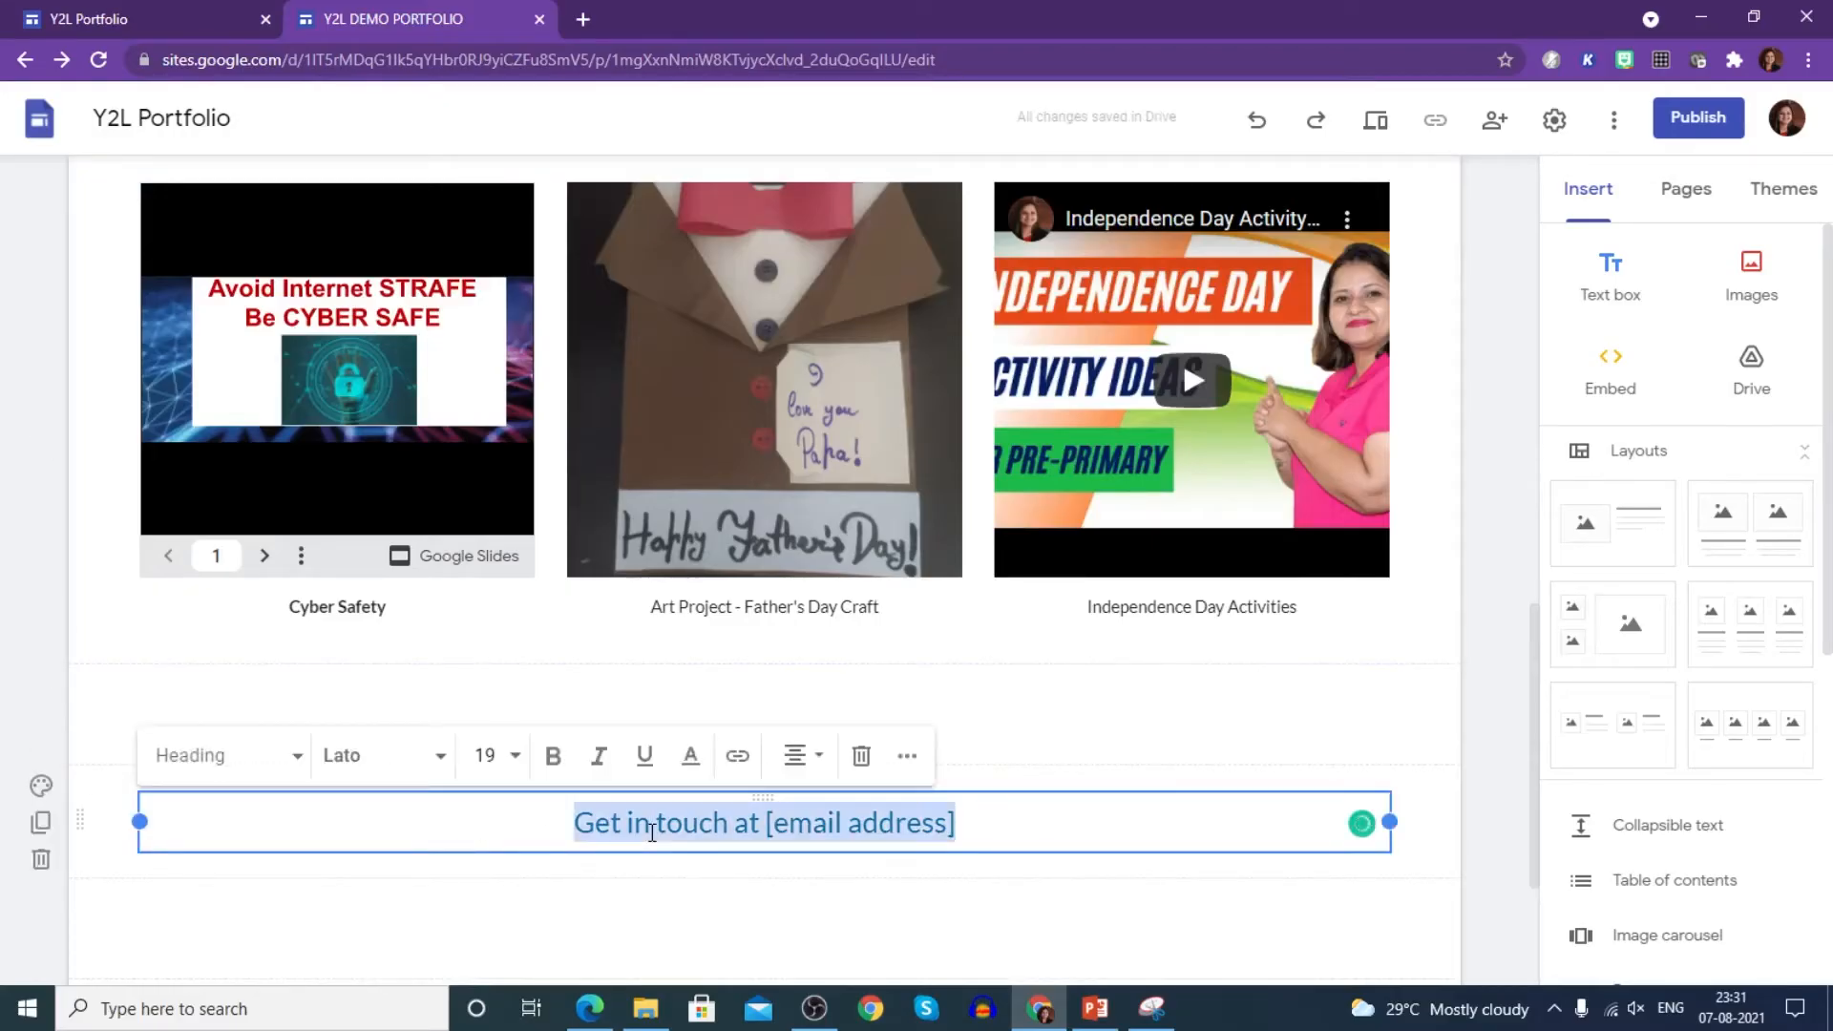
key("Right")
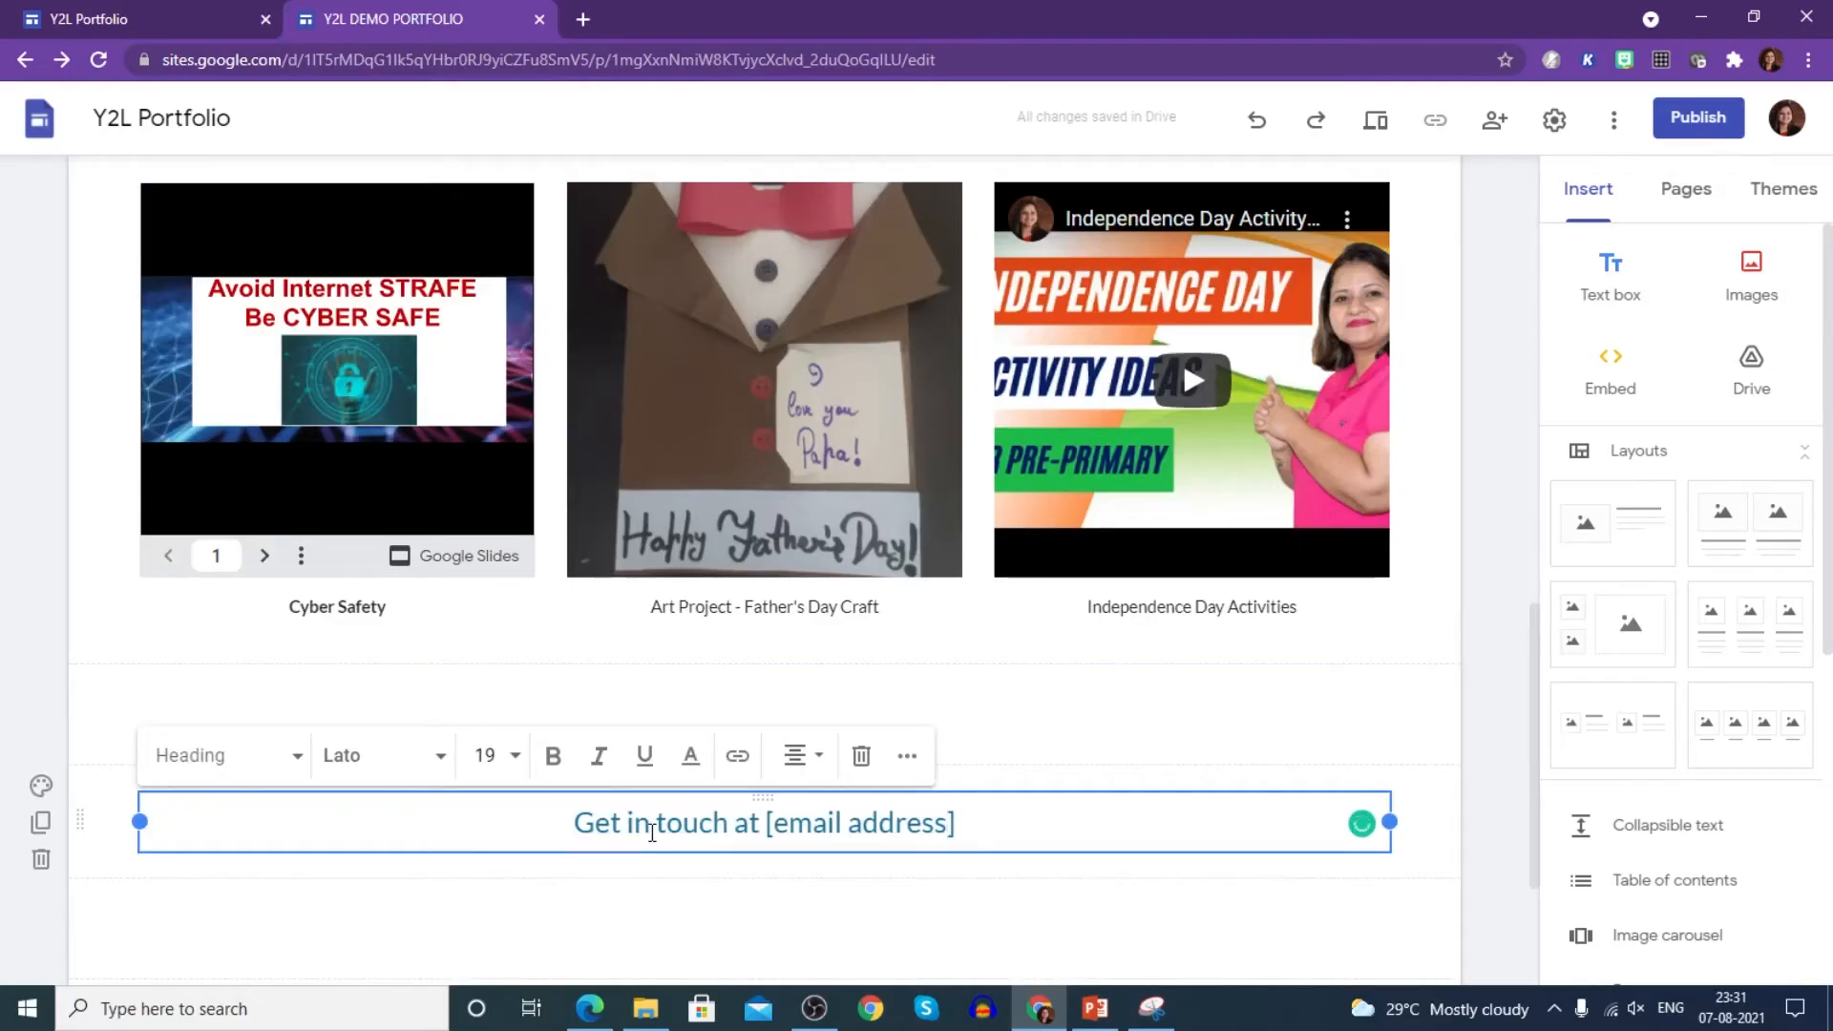
key("BackSpace")
key("BackSpace")
key("BackSpace")
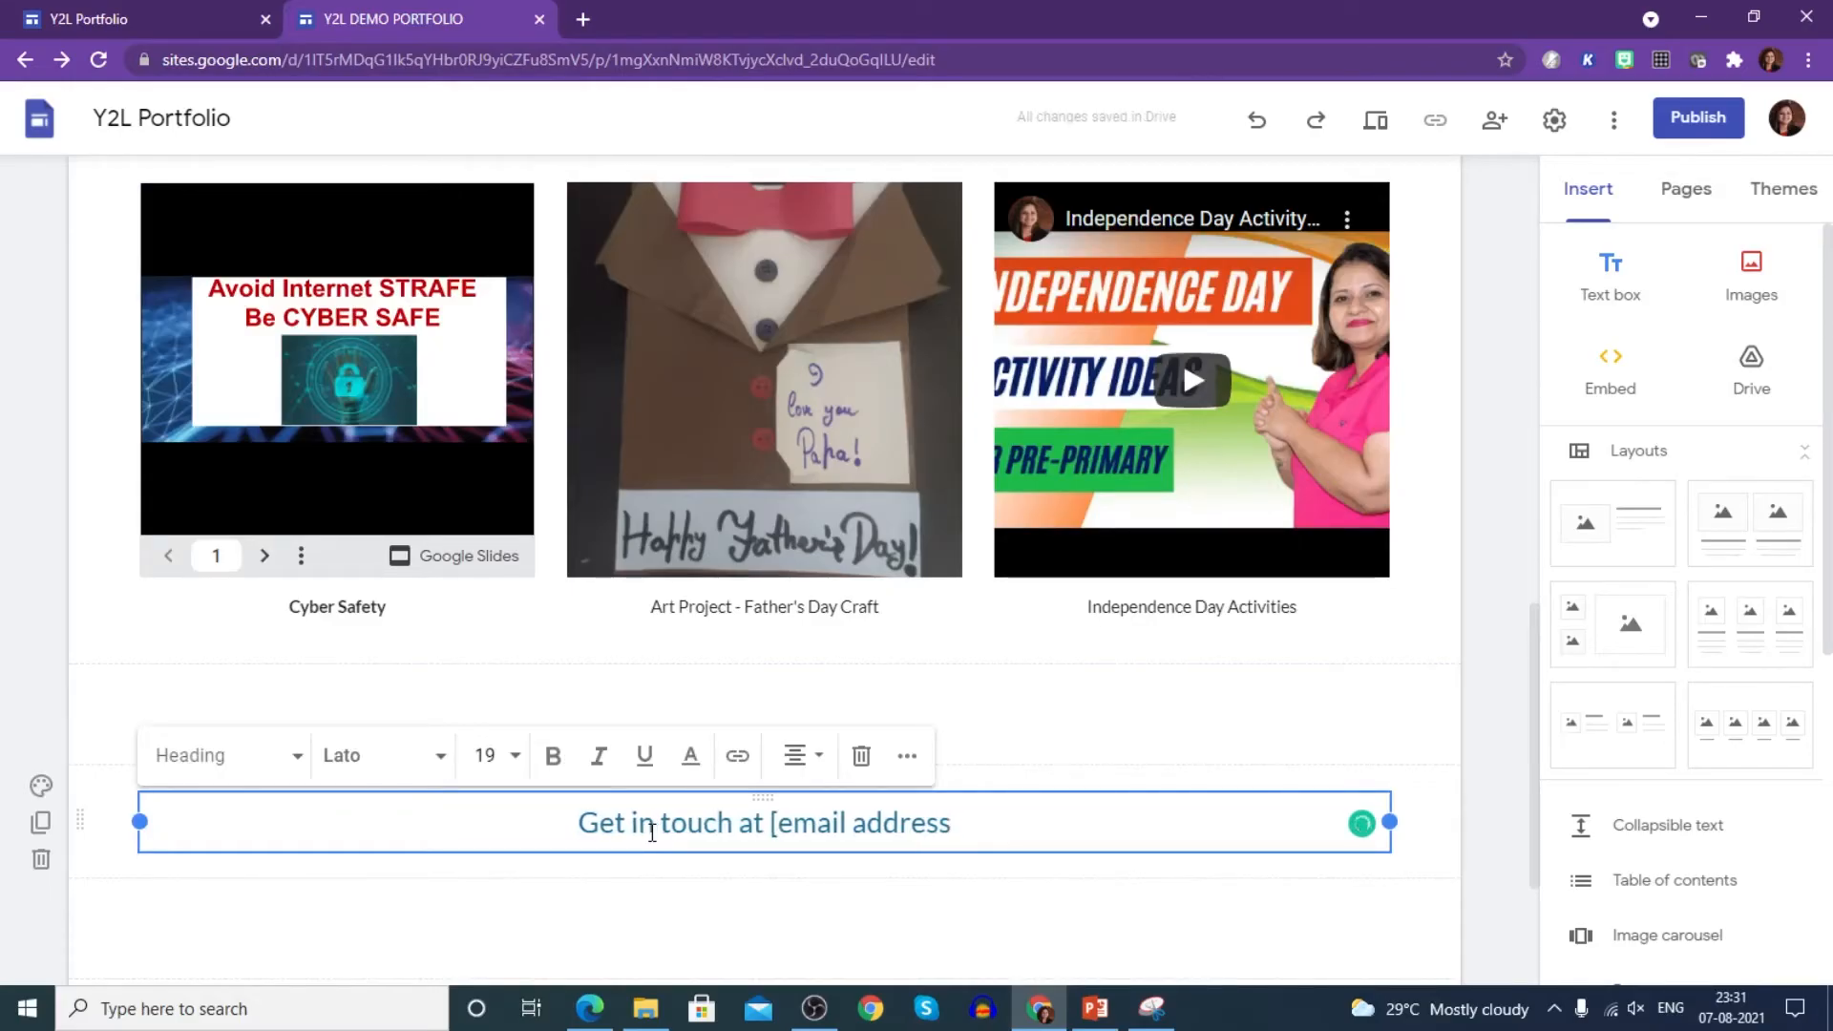
key("BackSpace")
key("BackSpace")
key("BackSpace")
key("BackSpace")
key("BackSpace")
key("BackSpace")
key("BackSpace")
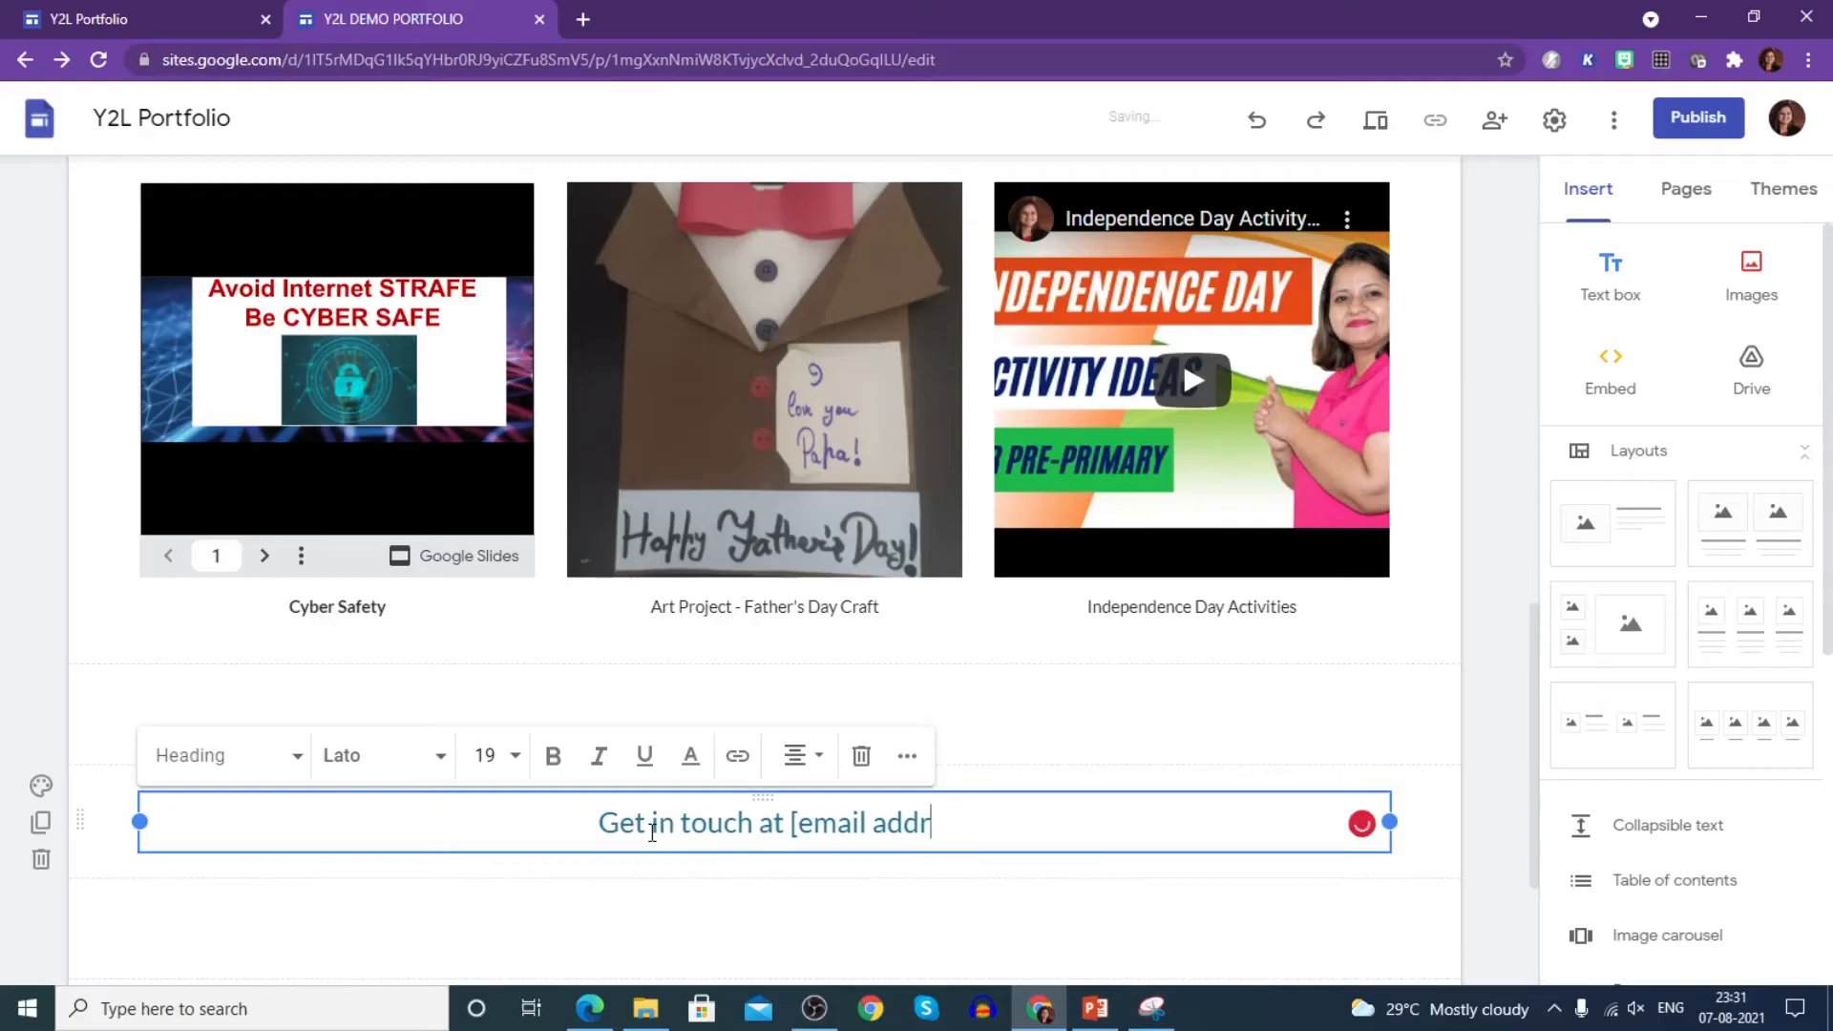
key("BackSpace")
key("BackSpace")
key("BackSpace")
key("BackSpace")
key("BackSpace")
key("BackSpace")
key("BackSpace")
key("BackSpace")
key("BackSpace")
key("BackSpace")
key("BackSpace")
key("BackSpace")
key("BackSpace")
key("BackSpace")
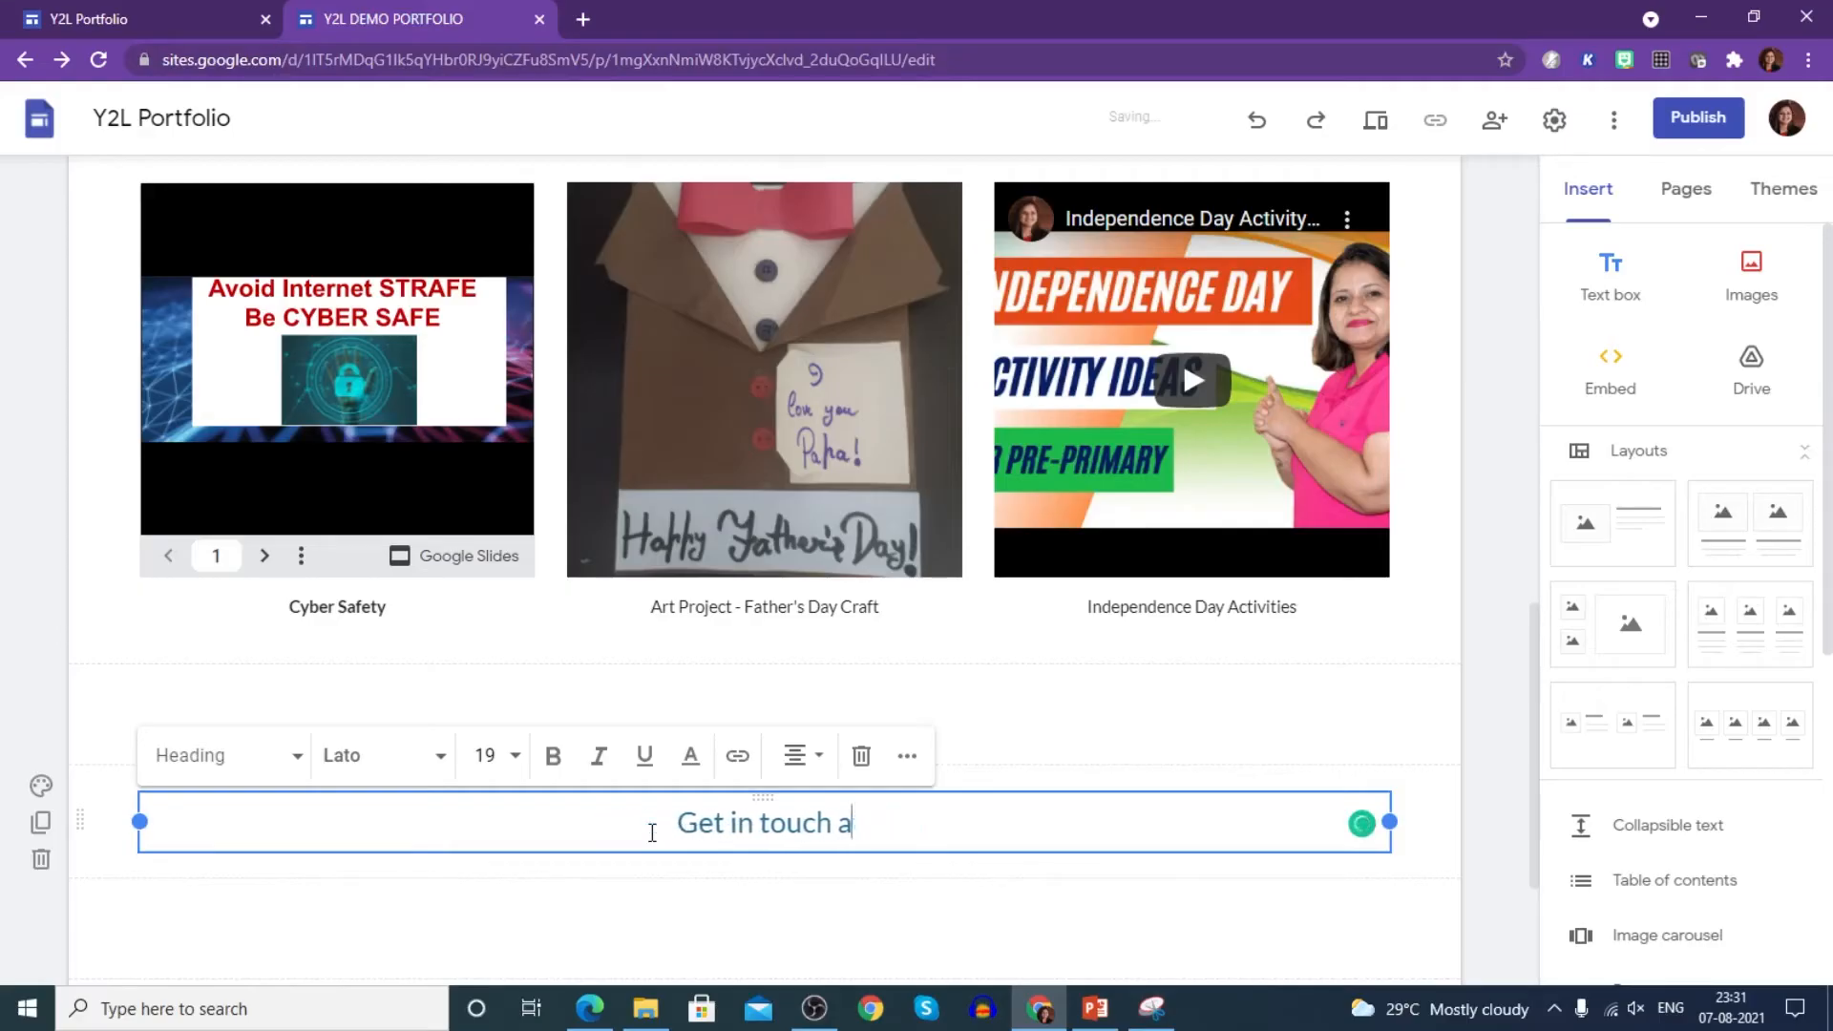
key("BackSpace")
key("BackSpace")
key("BackSpace")
key("BackSpace")
key("BackSpace")
key("BackSpace")
key("BackSpace")
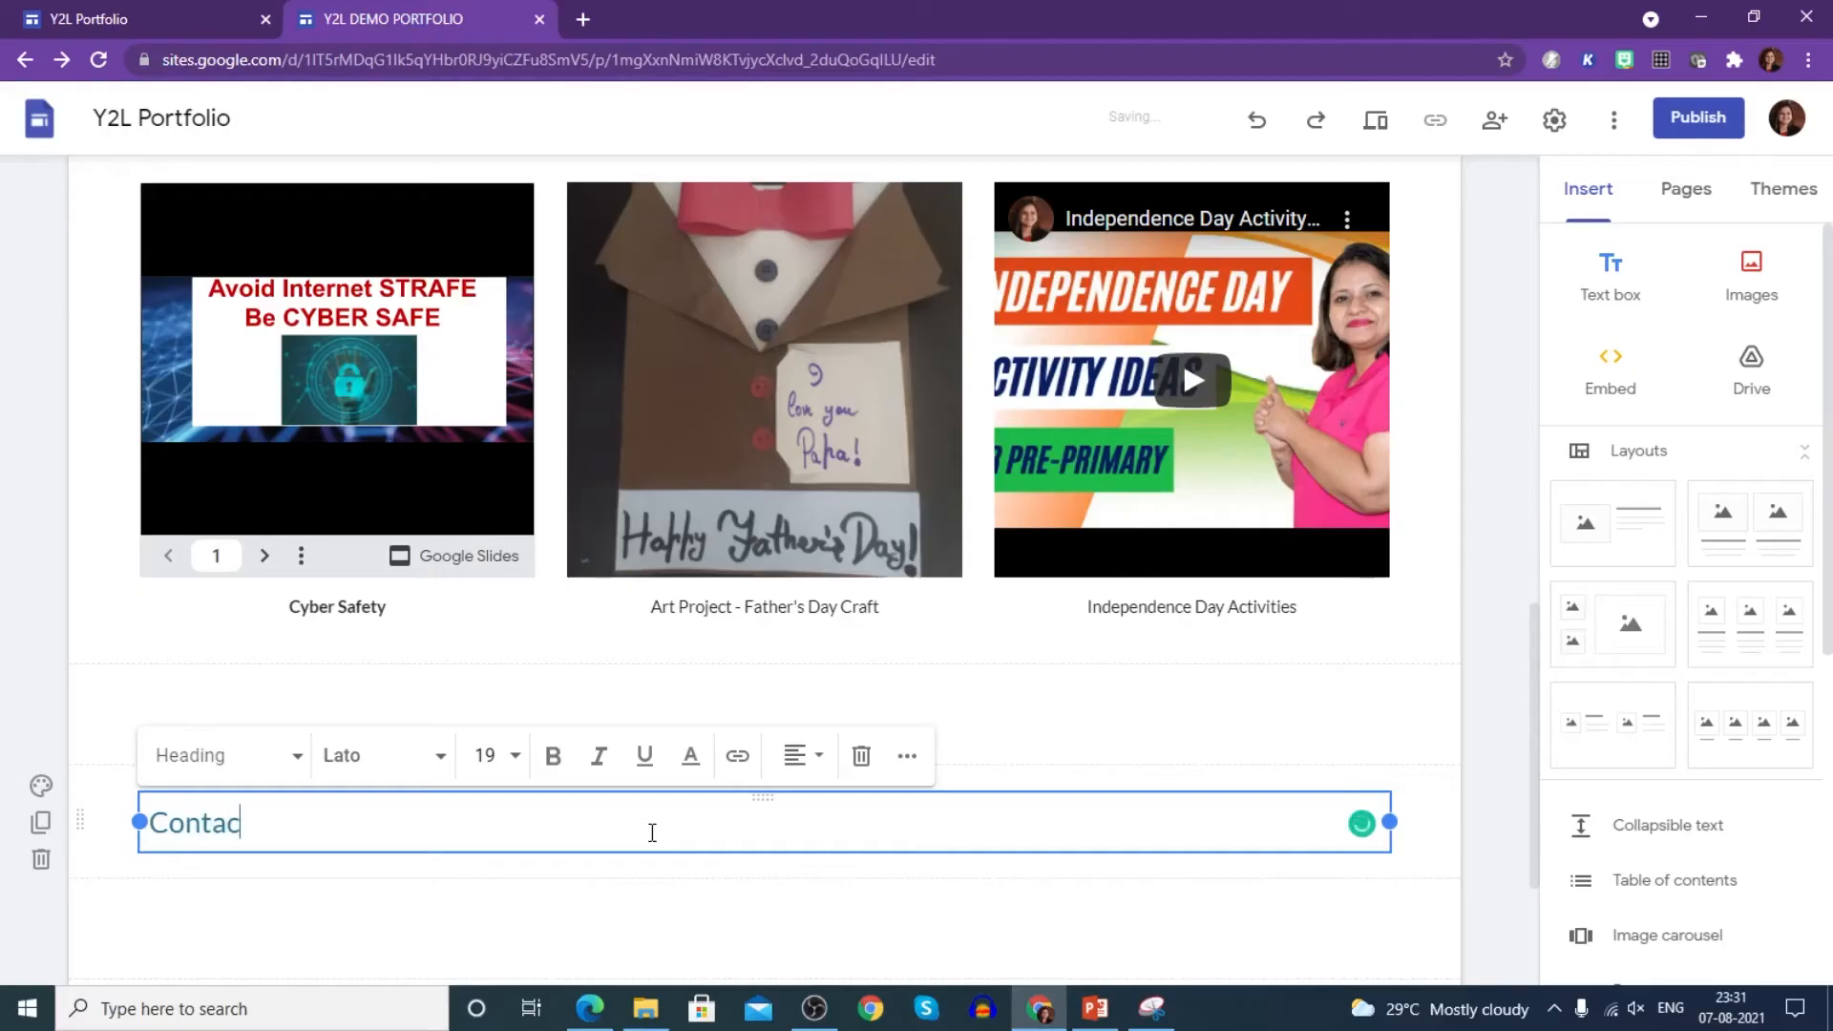
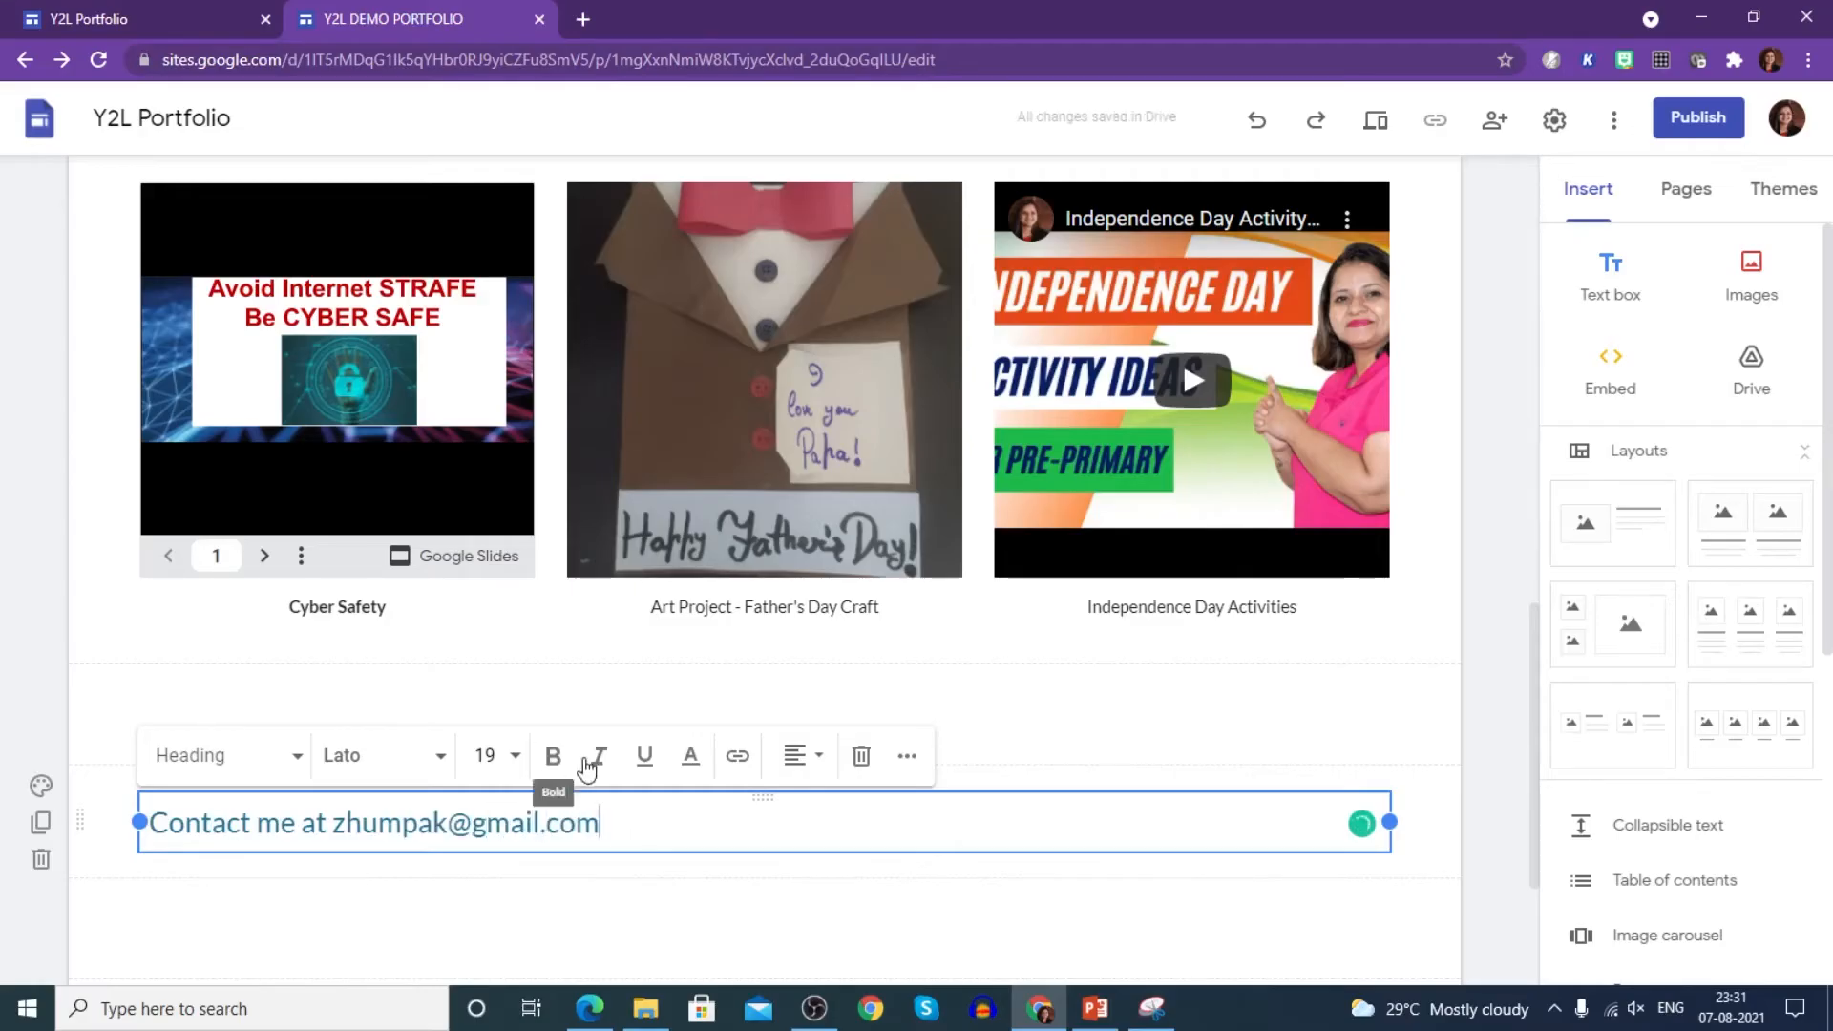
- Replace the heading with 'Contact me at' plus the author's e-mail, centred and bold
left_click(804, 789)
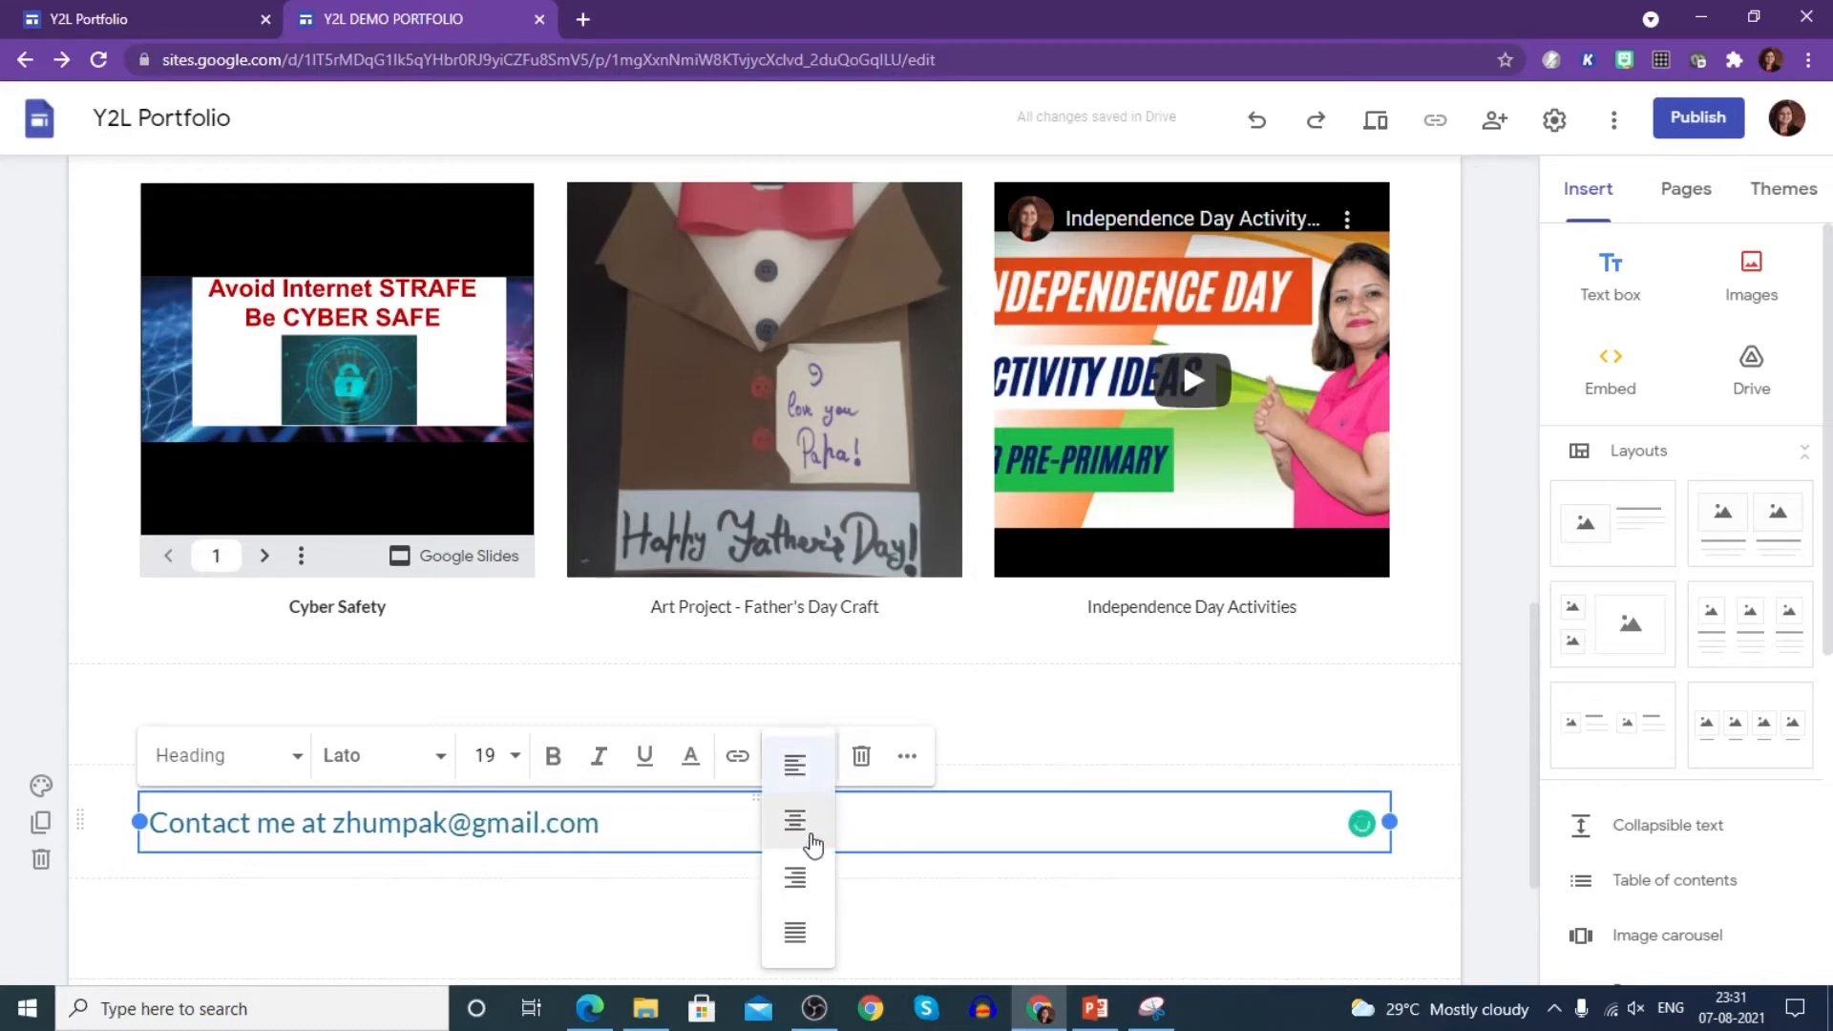
left_click(810, 821)
triple_click(674, 825)
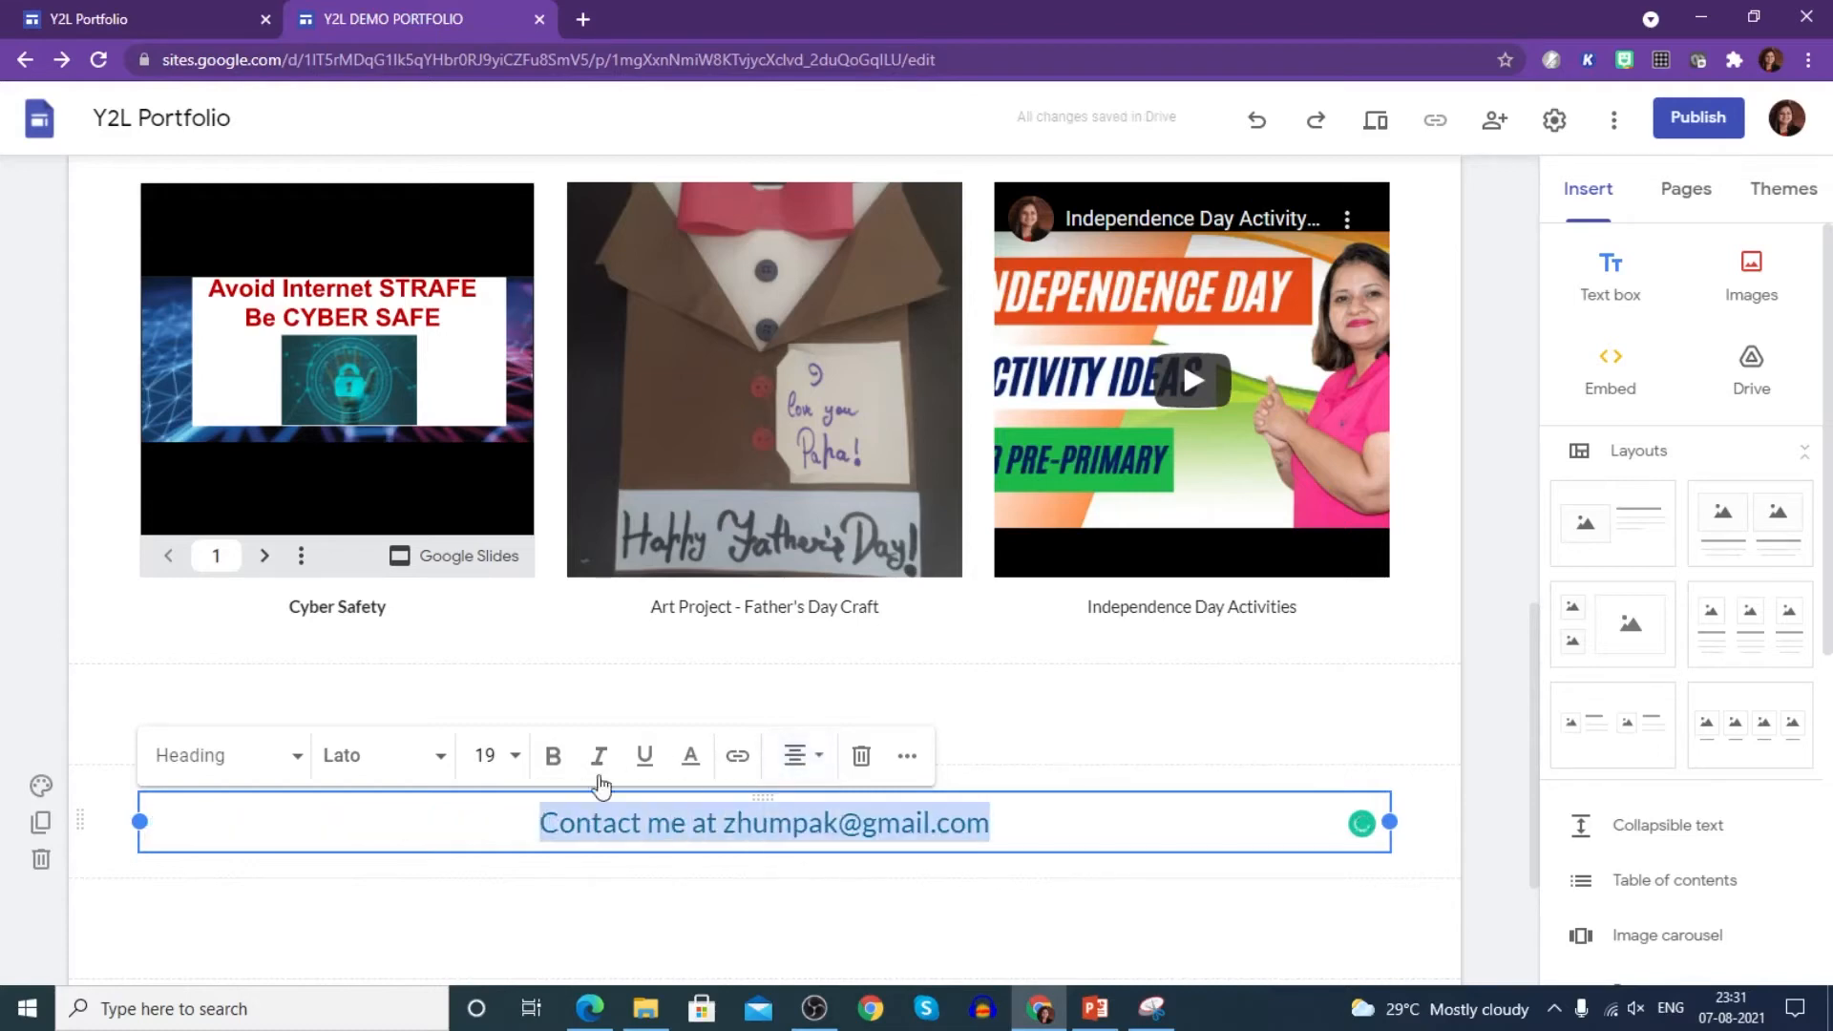
left_click(553, 757)
left_click(1008, 833)
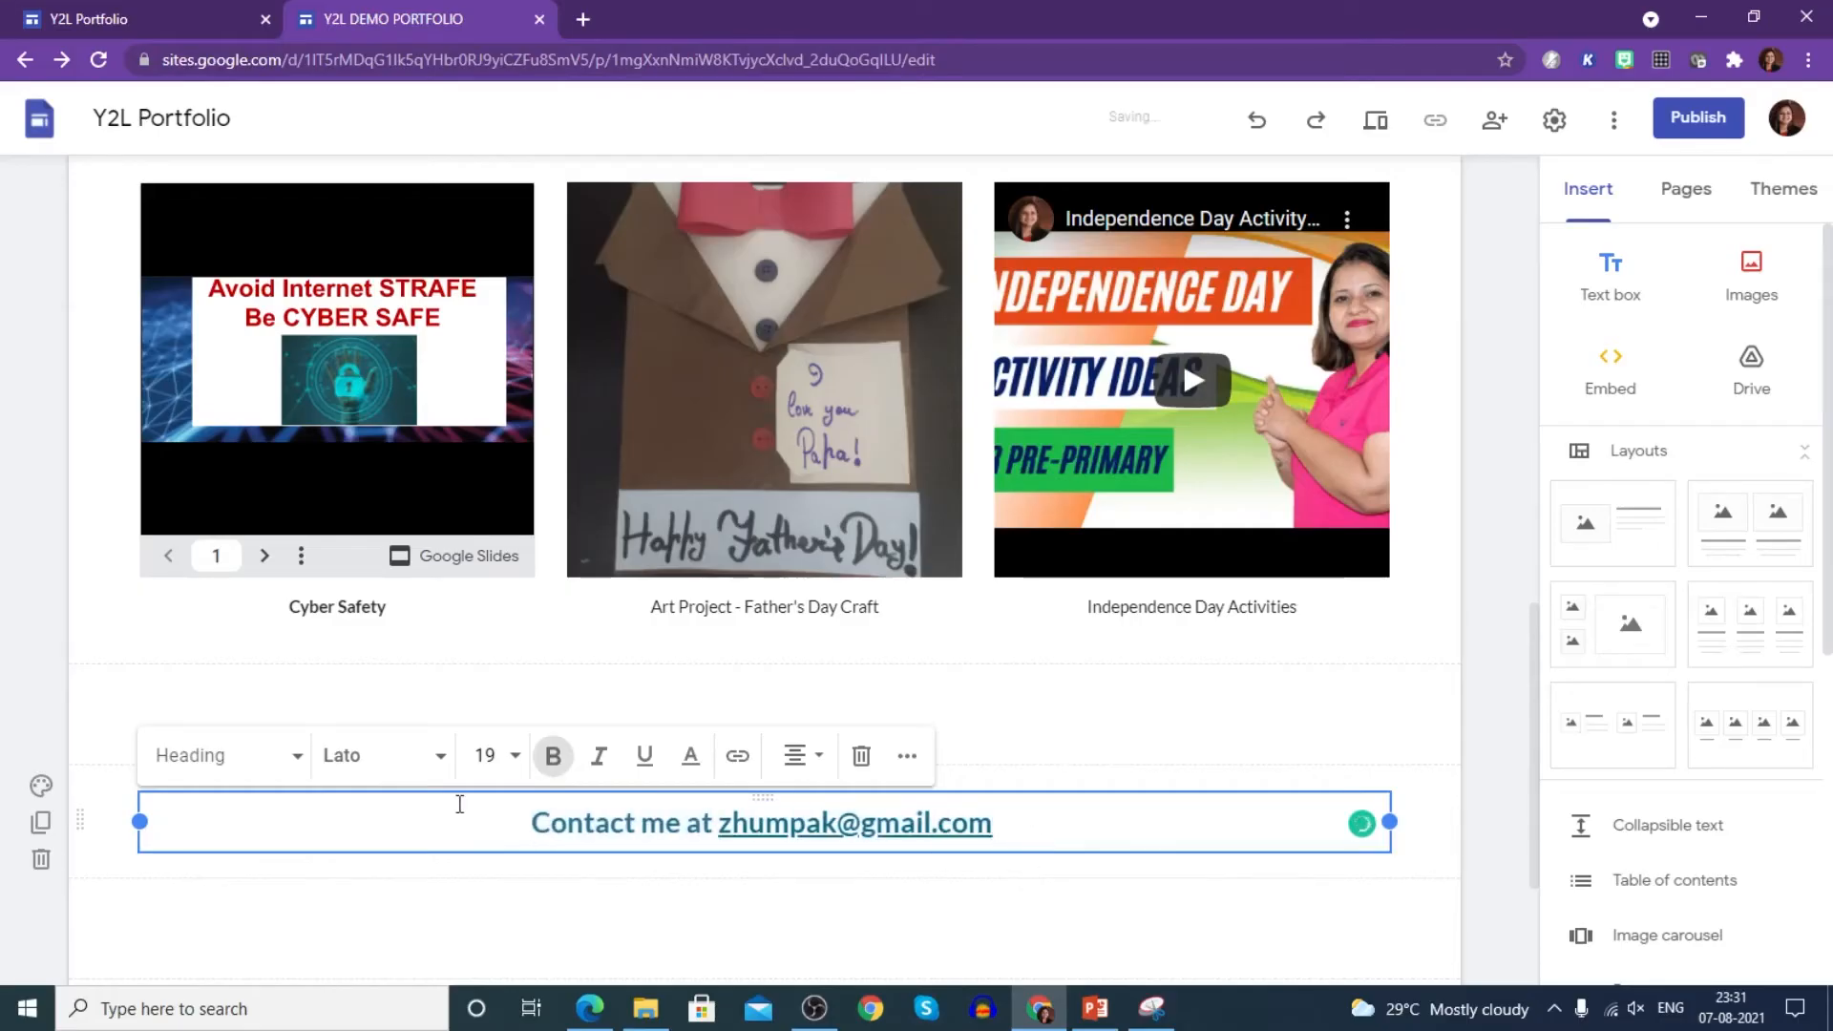
- Open the Teaching strategies document in Word from the Y2l Portfolio folder
scroll(888, 883, "down", 1)
scroll(883, 836, "down", 2)
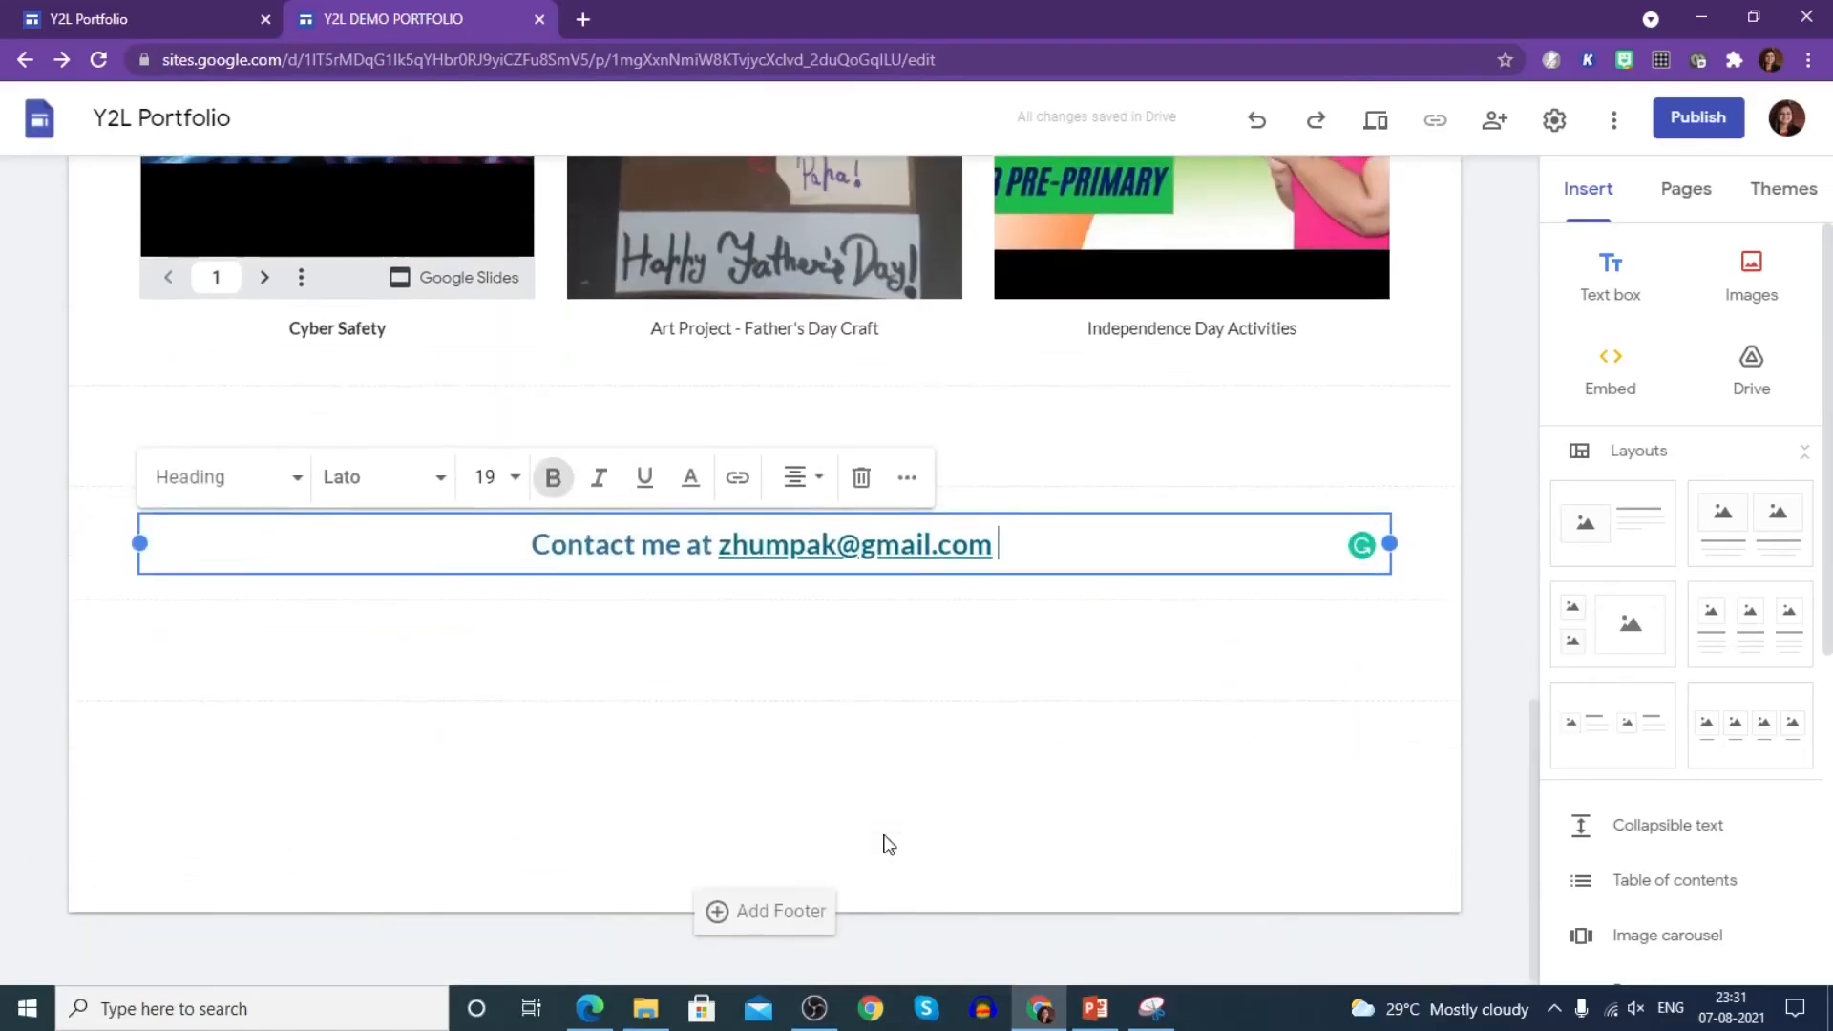
scroll(884, 835, "up", 15)
scroll(884, 835, "down", 15)
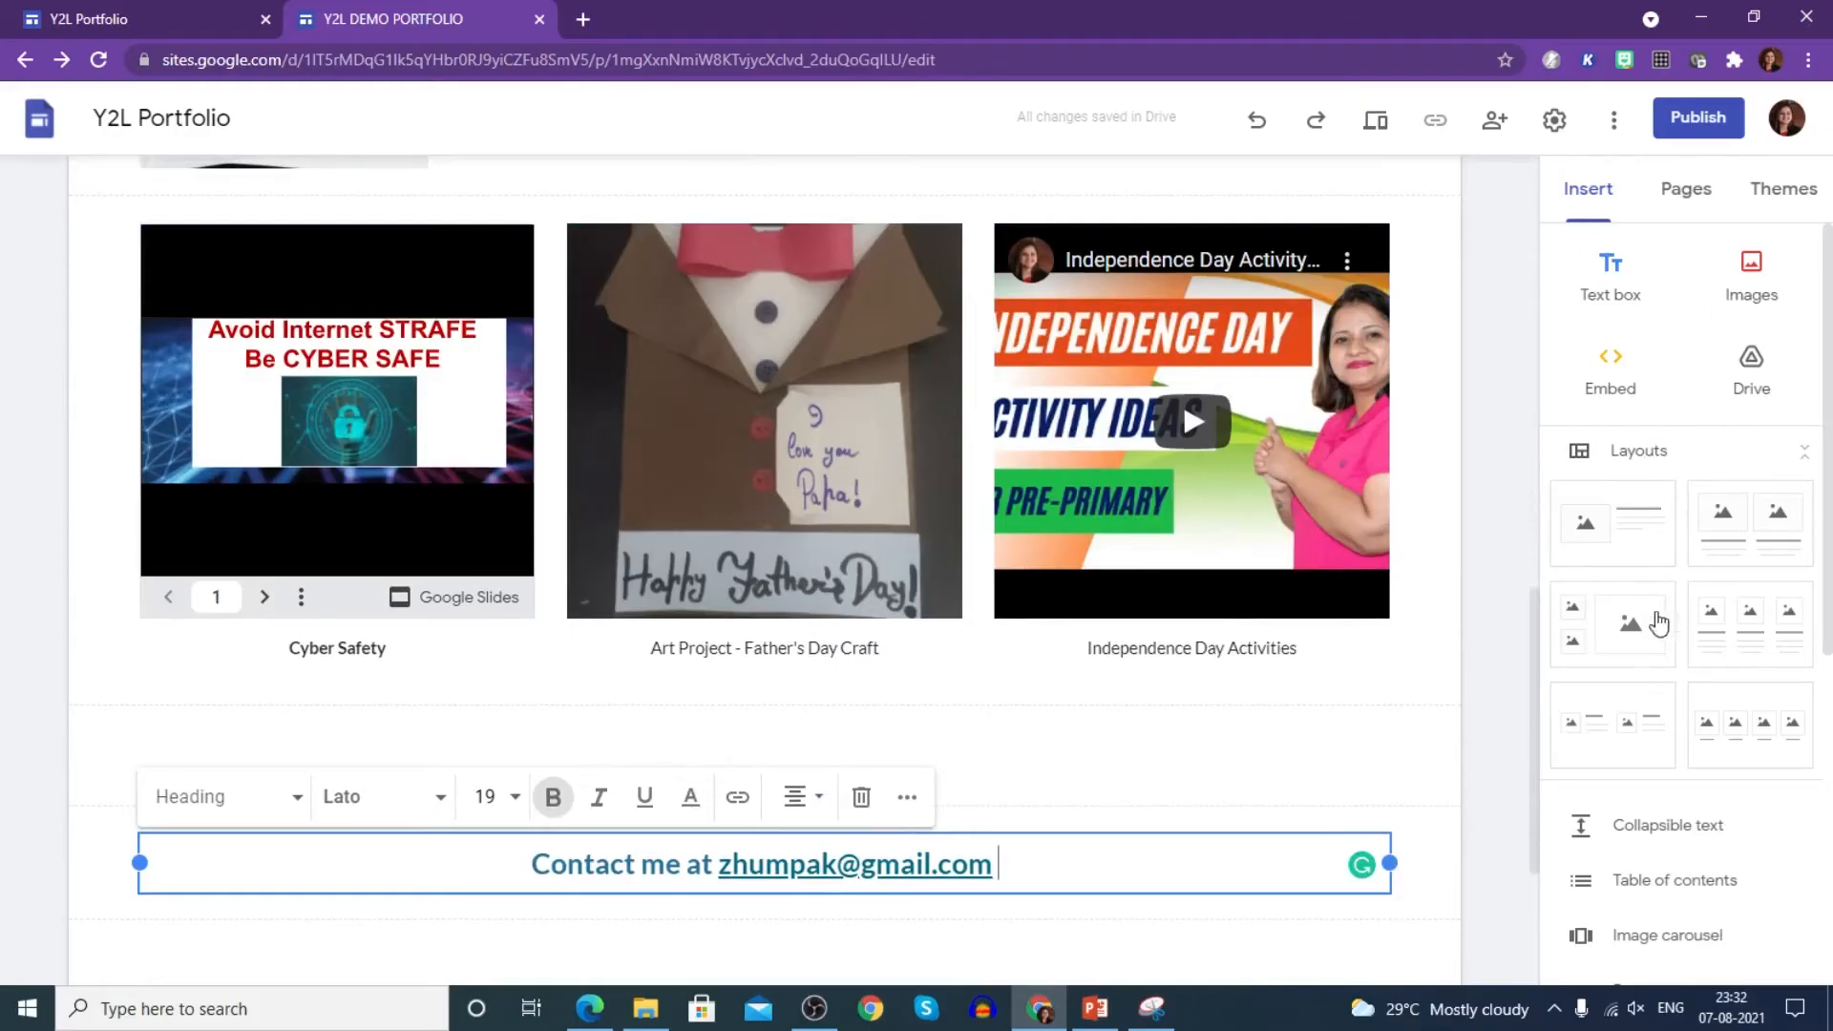
scroll(1666, 662, "down", 2)
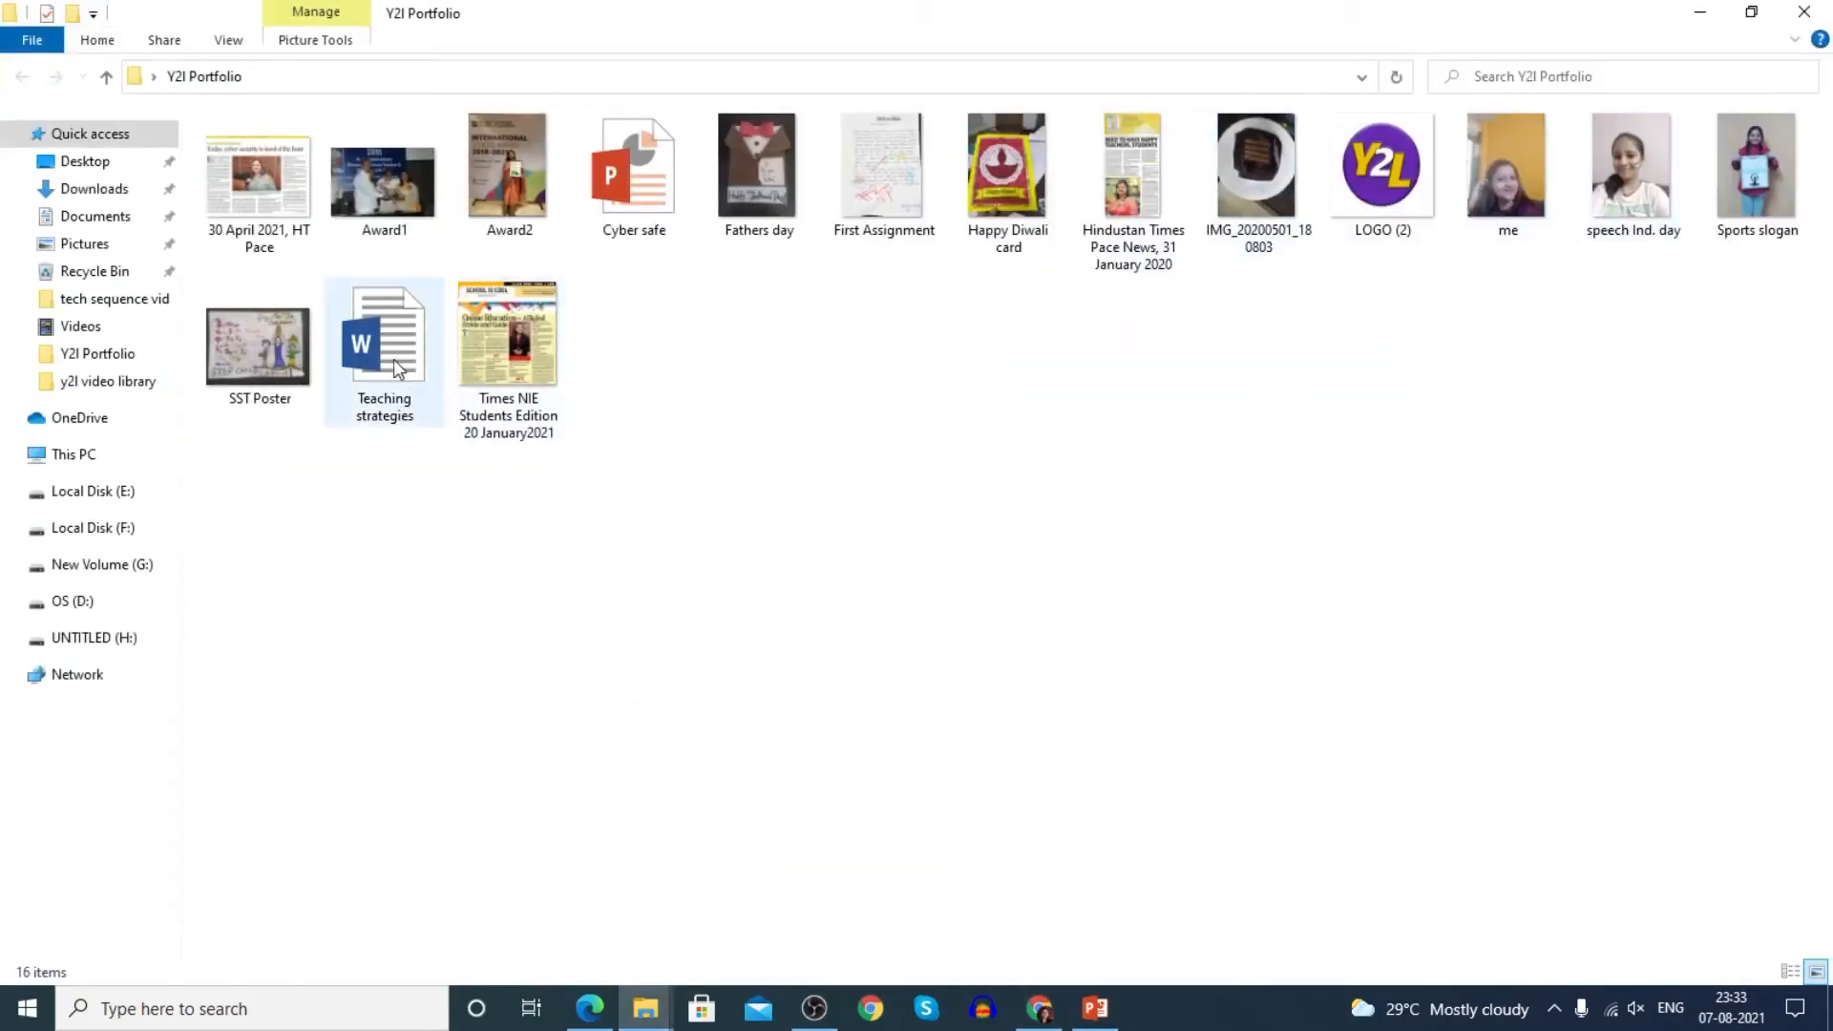
double_click(405, 367)
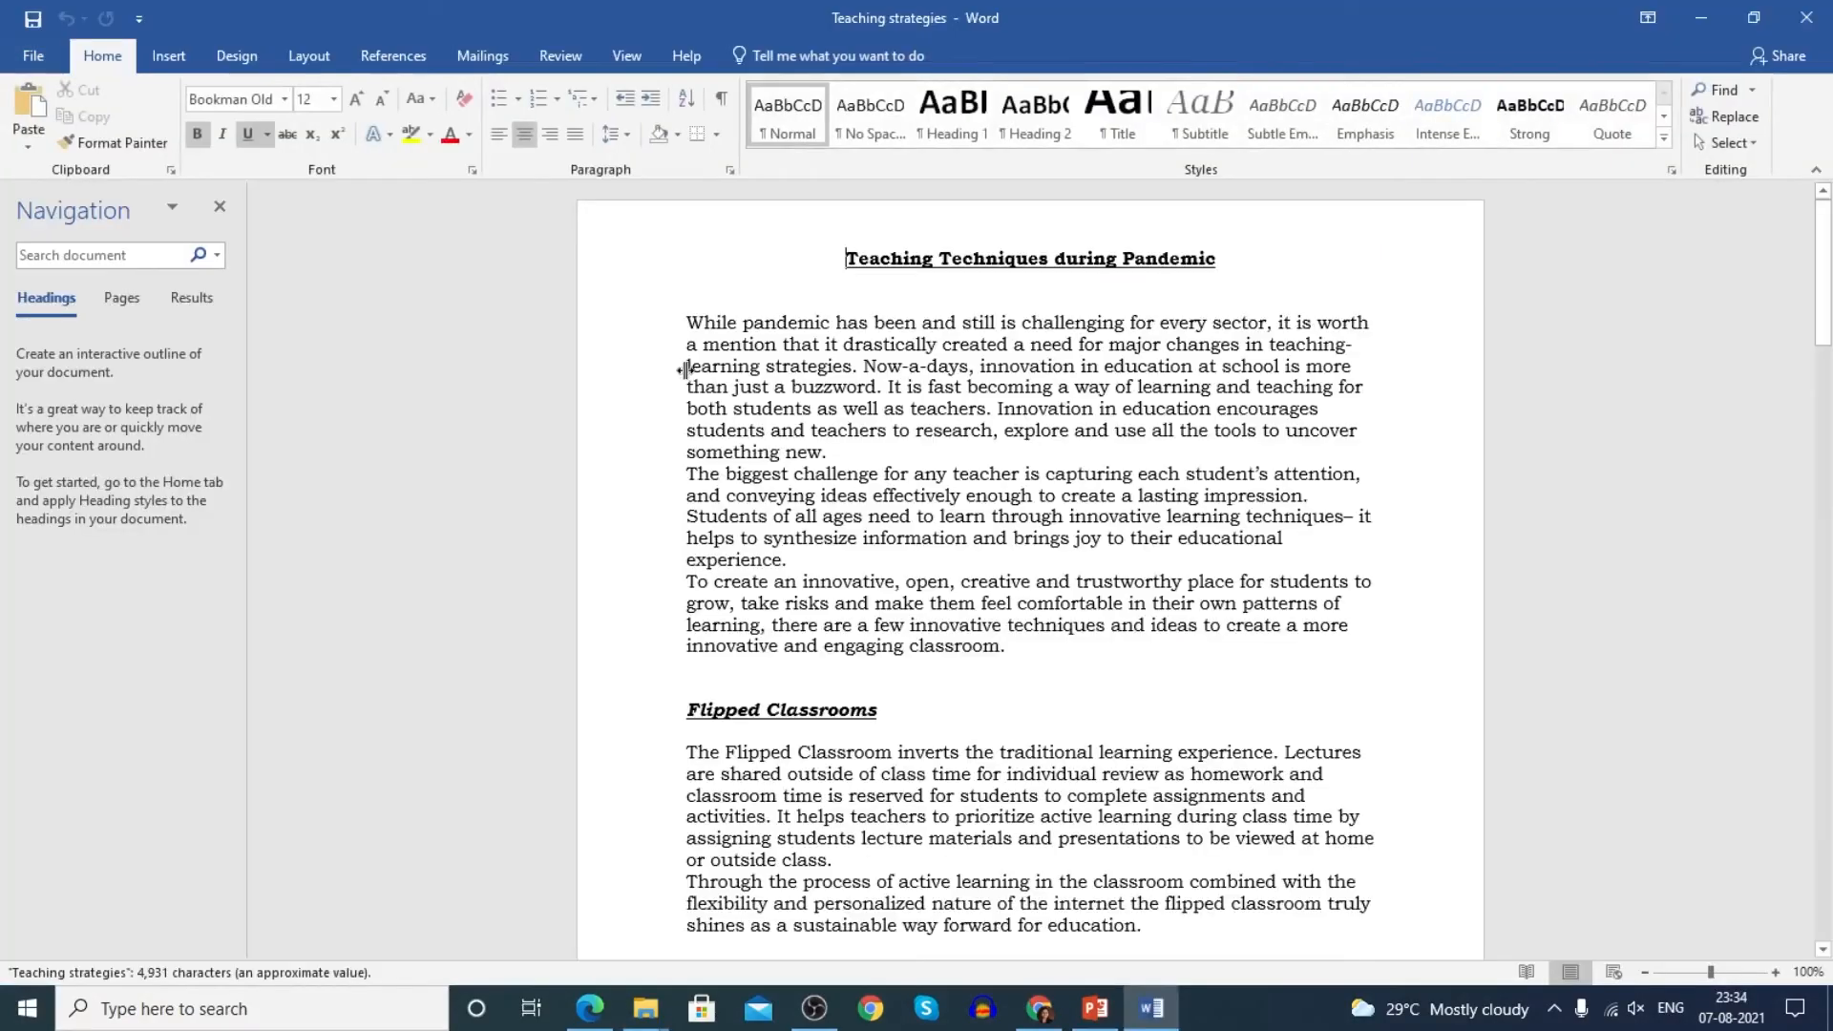
- Select all of the Teaching Techniques during Pandemic article text, then return to the Y2L DEMO PORTFOLIO editor
key("ctrl+a")
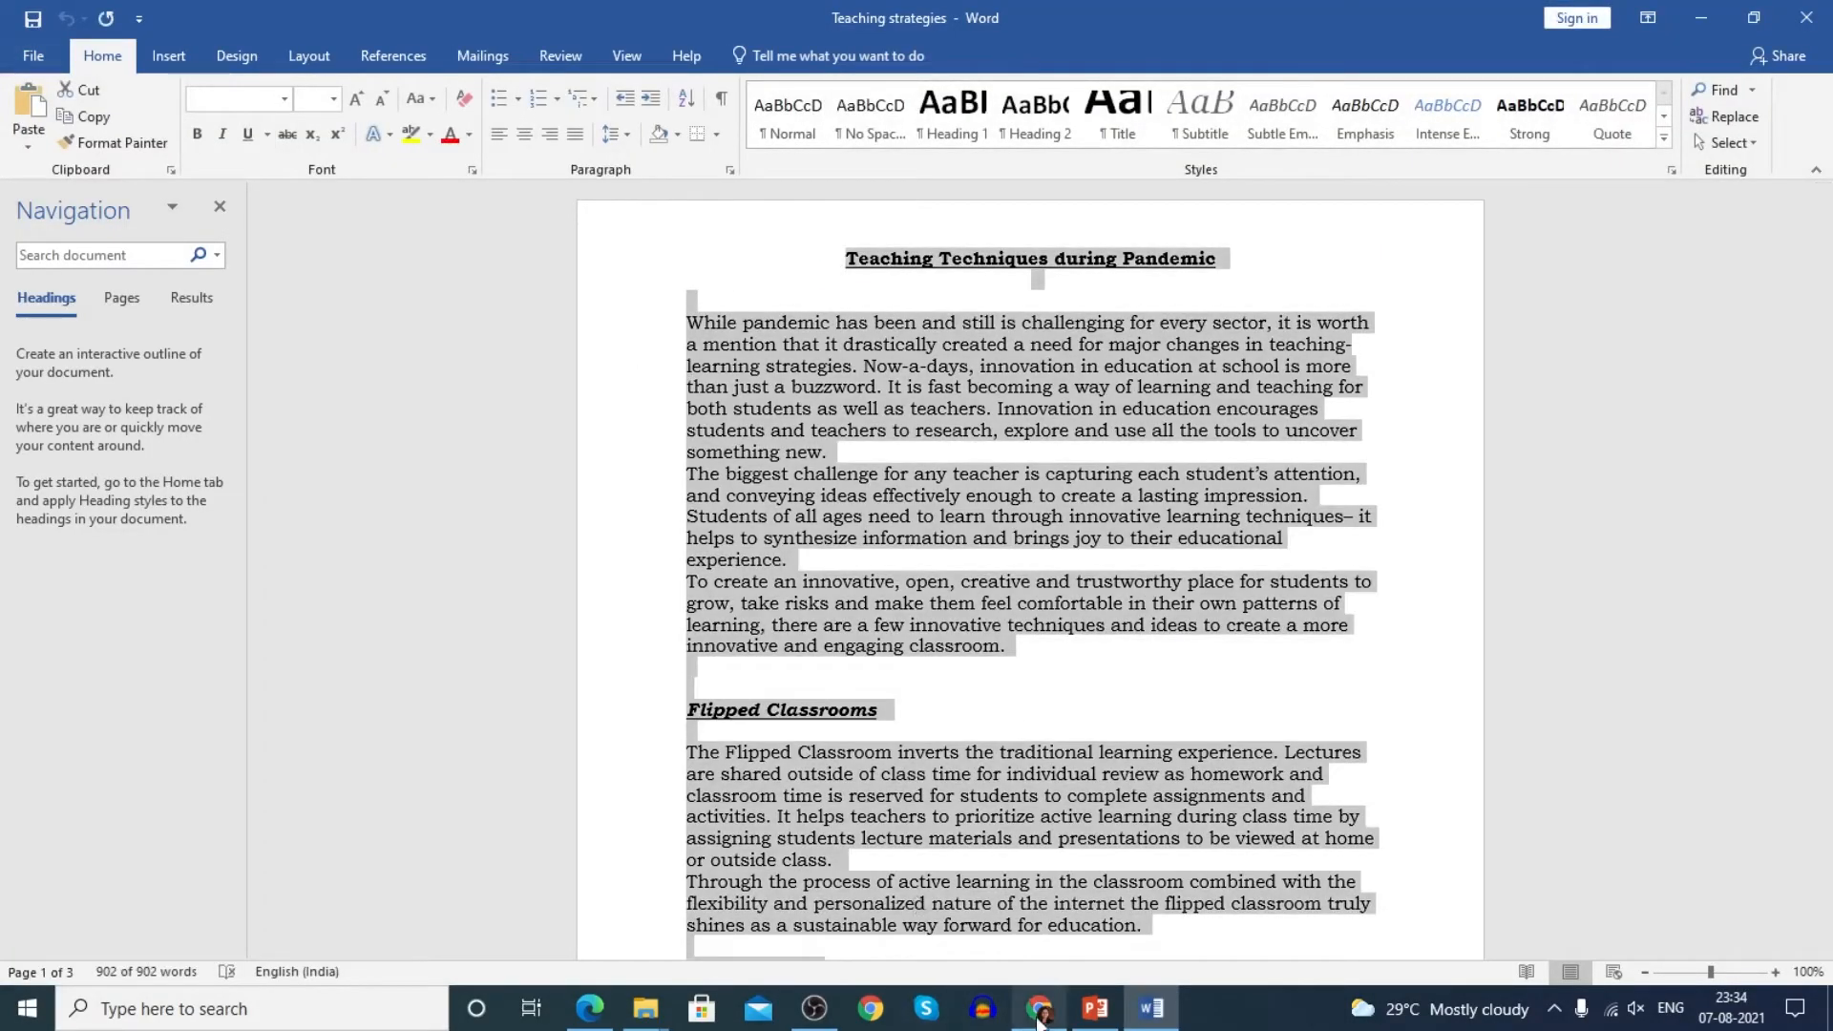
mouse_move(1046, 1018)
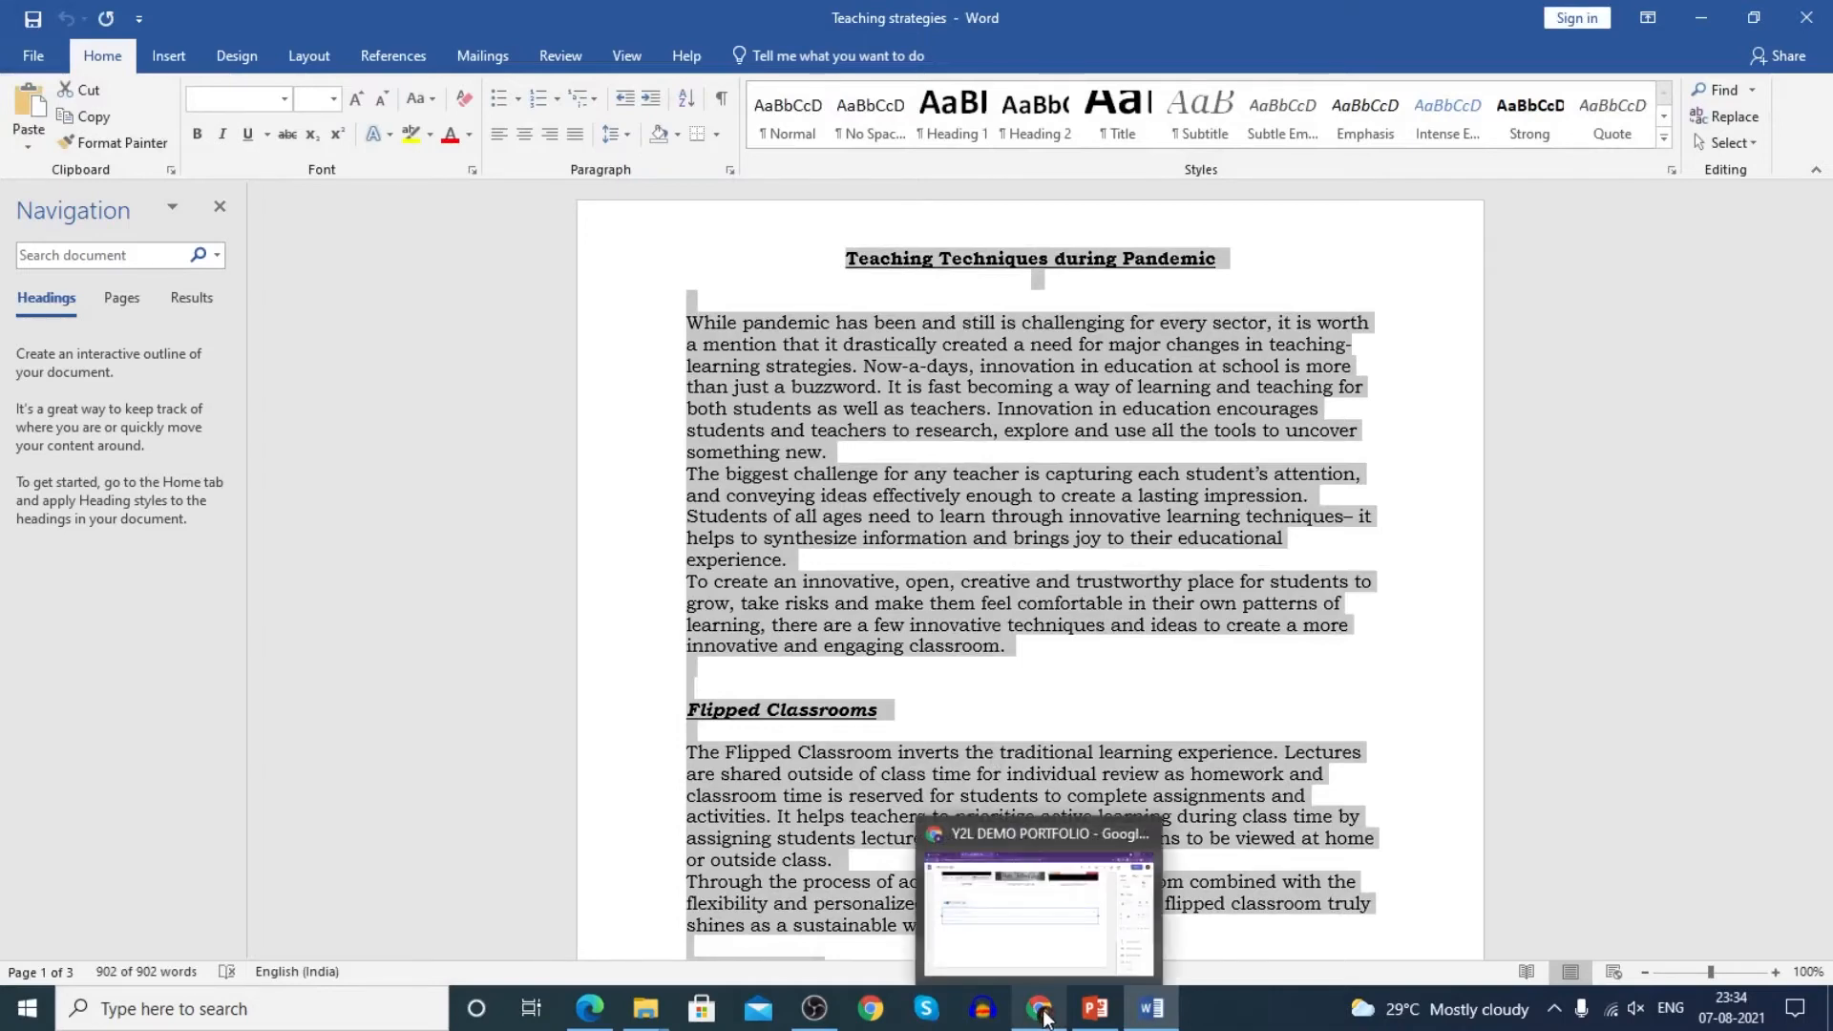
left_click(1045, 1014)
- Add a collapsible text block headed 'My Article on Teaching Strategies'
left_click(1671, 719)
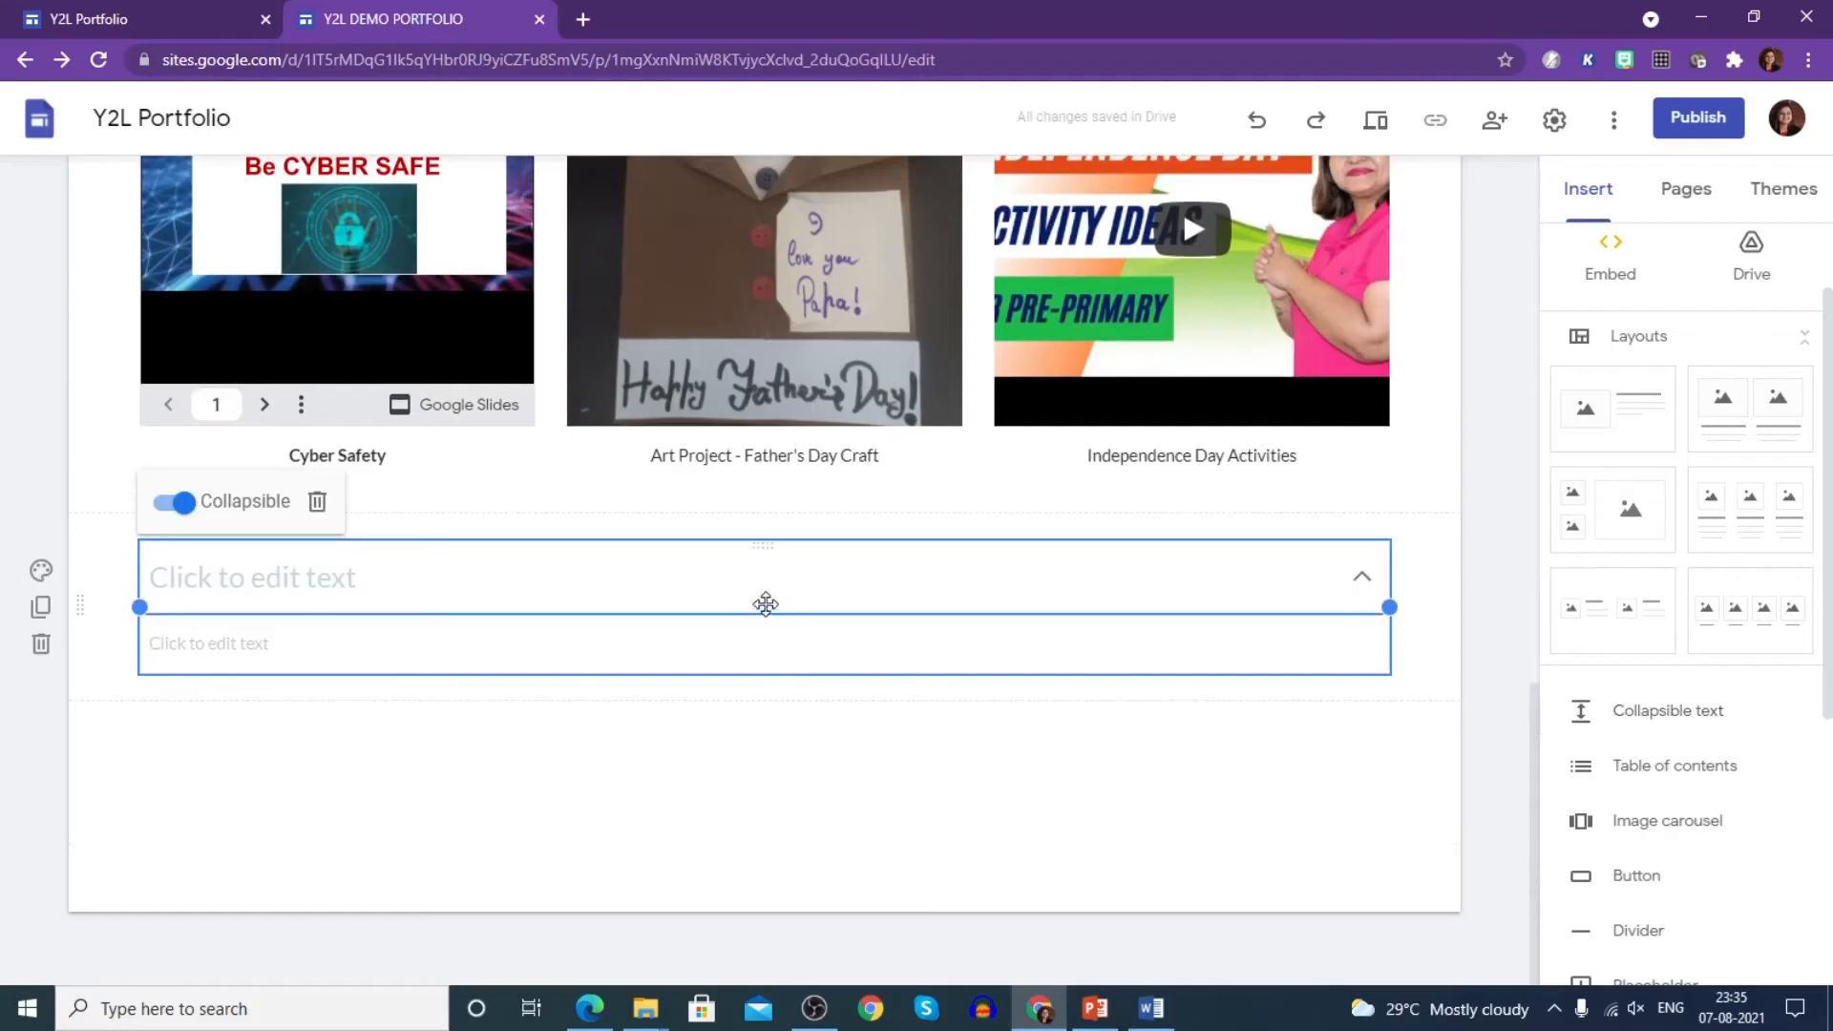
left_click(768, 590)
type("A")
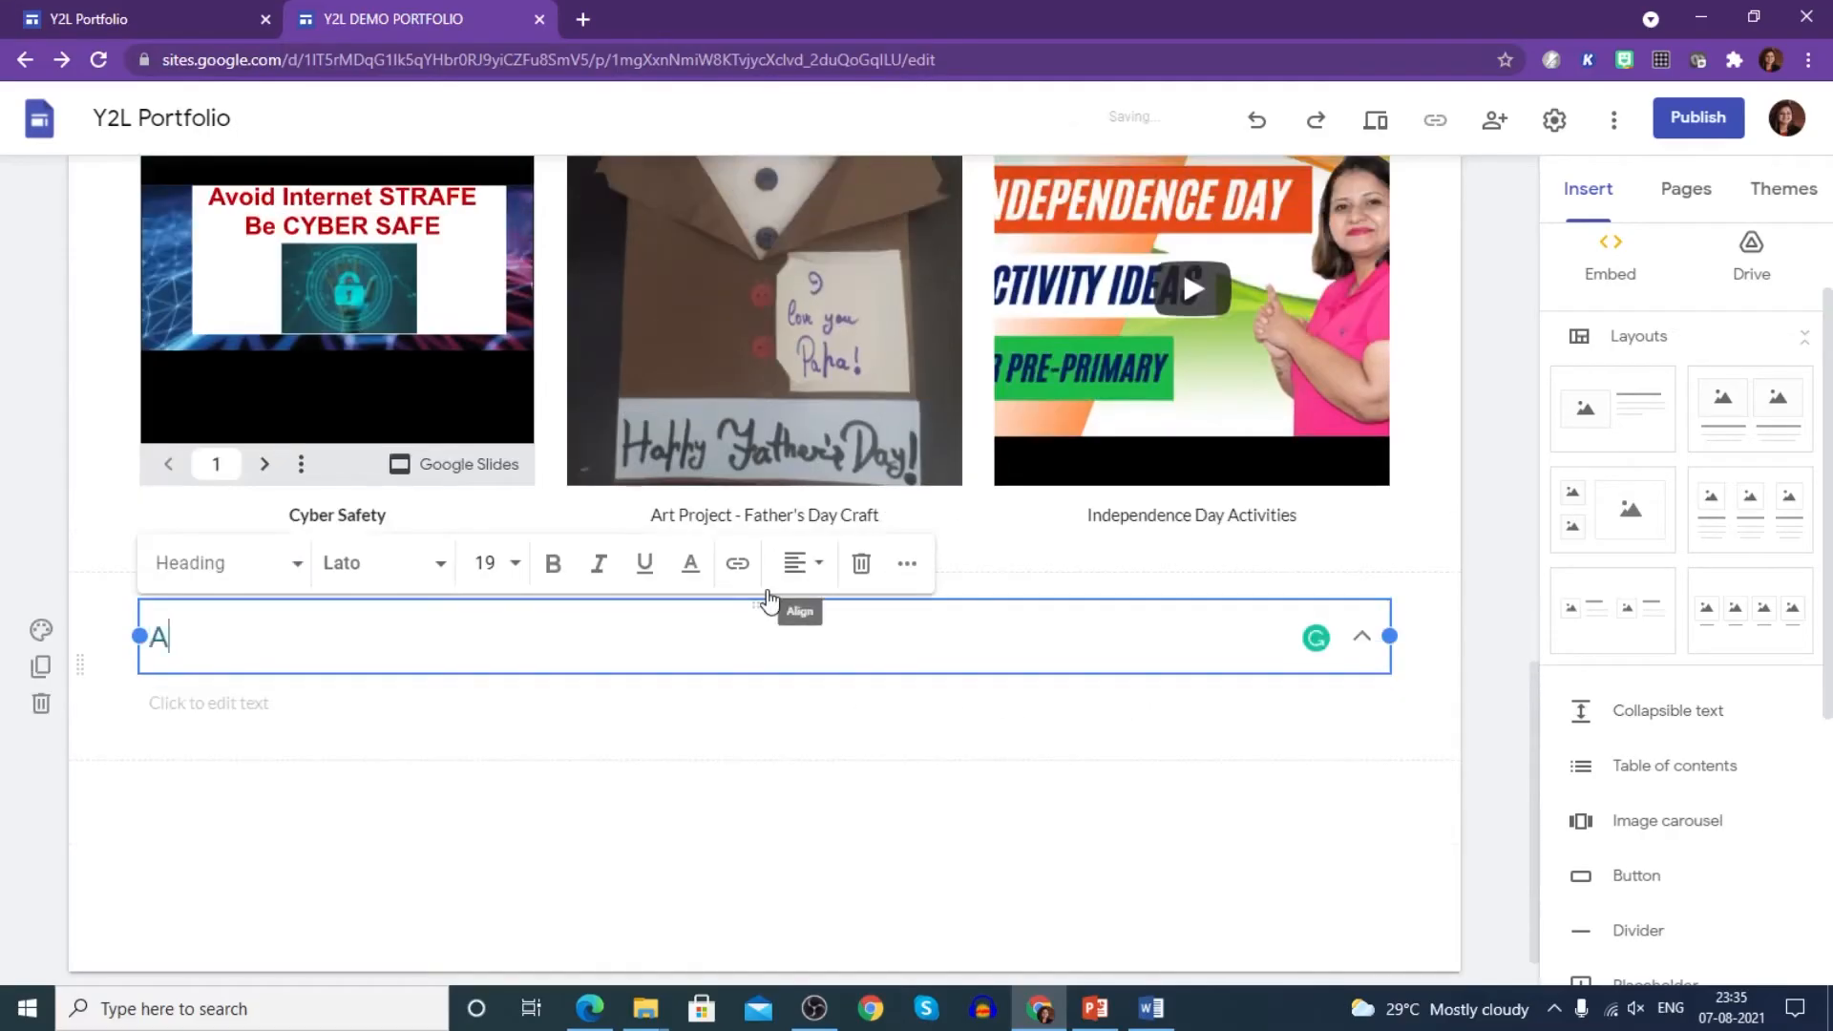
type("rtic")
key("Left")
key("Left")
key("Left")
type("My")
key("Right")
key("Right")
key("Right")
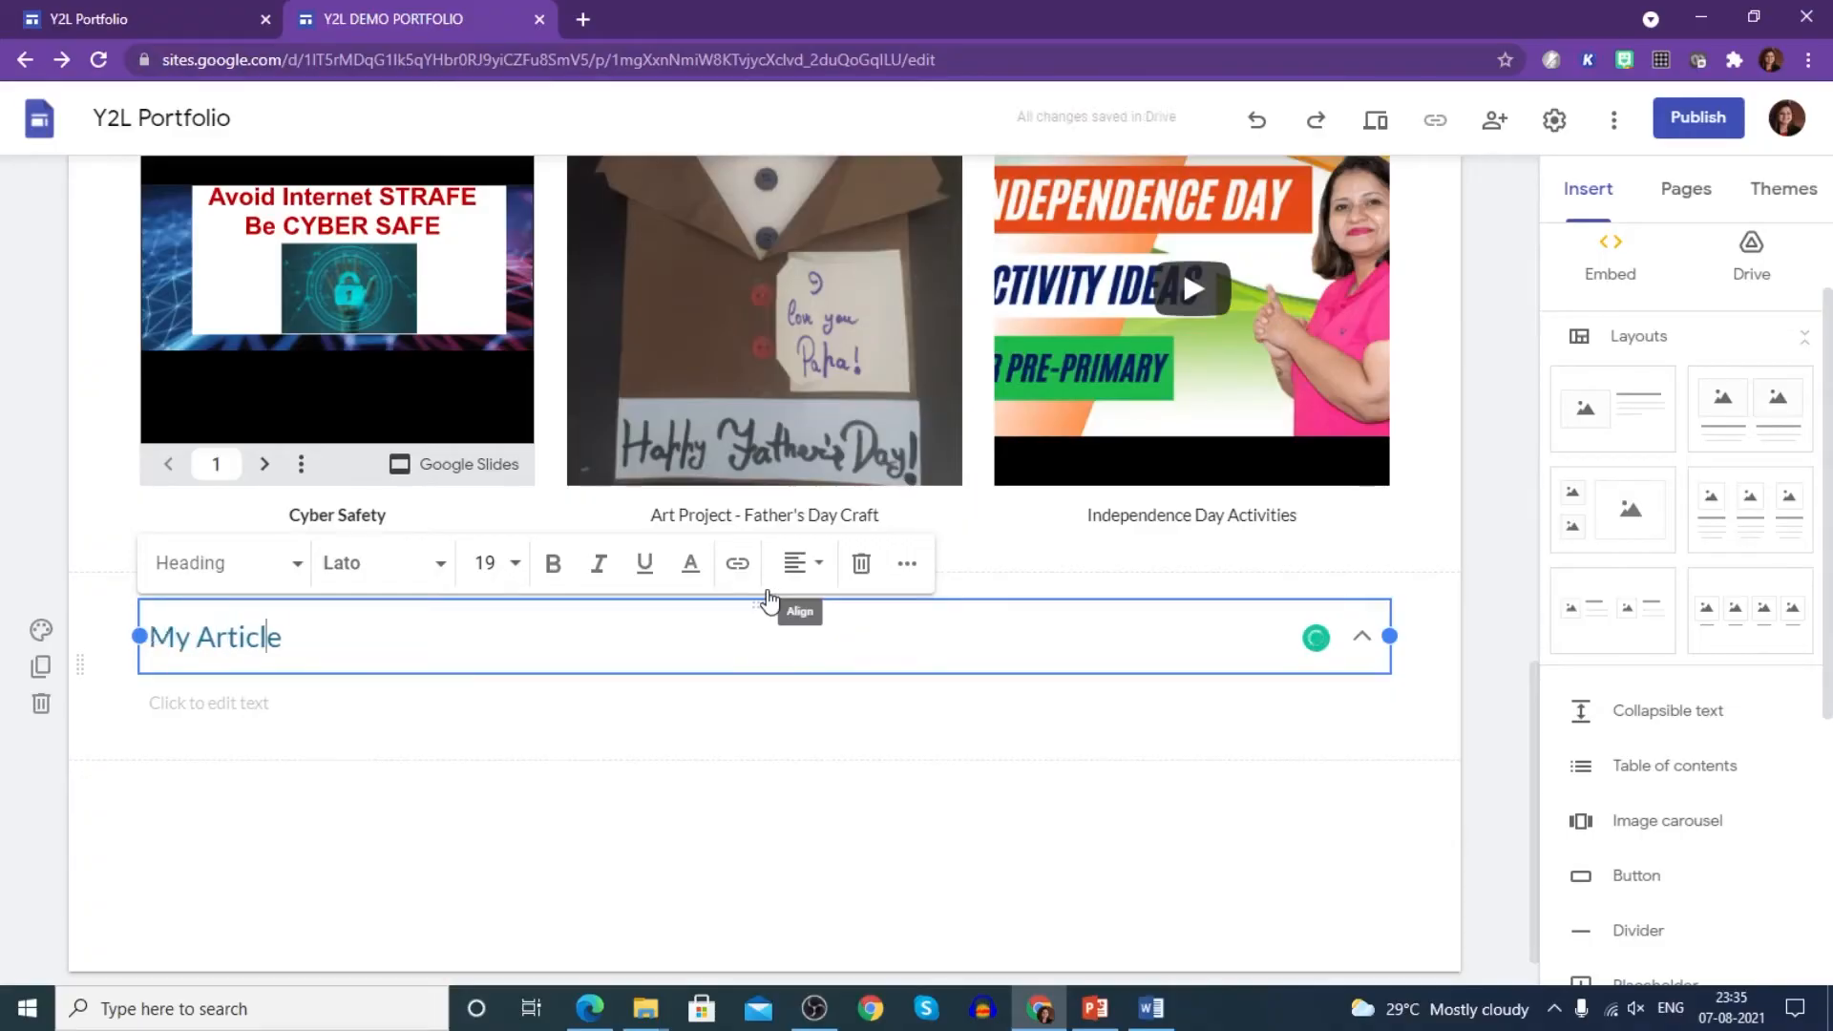
type("on Tea")
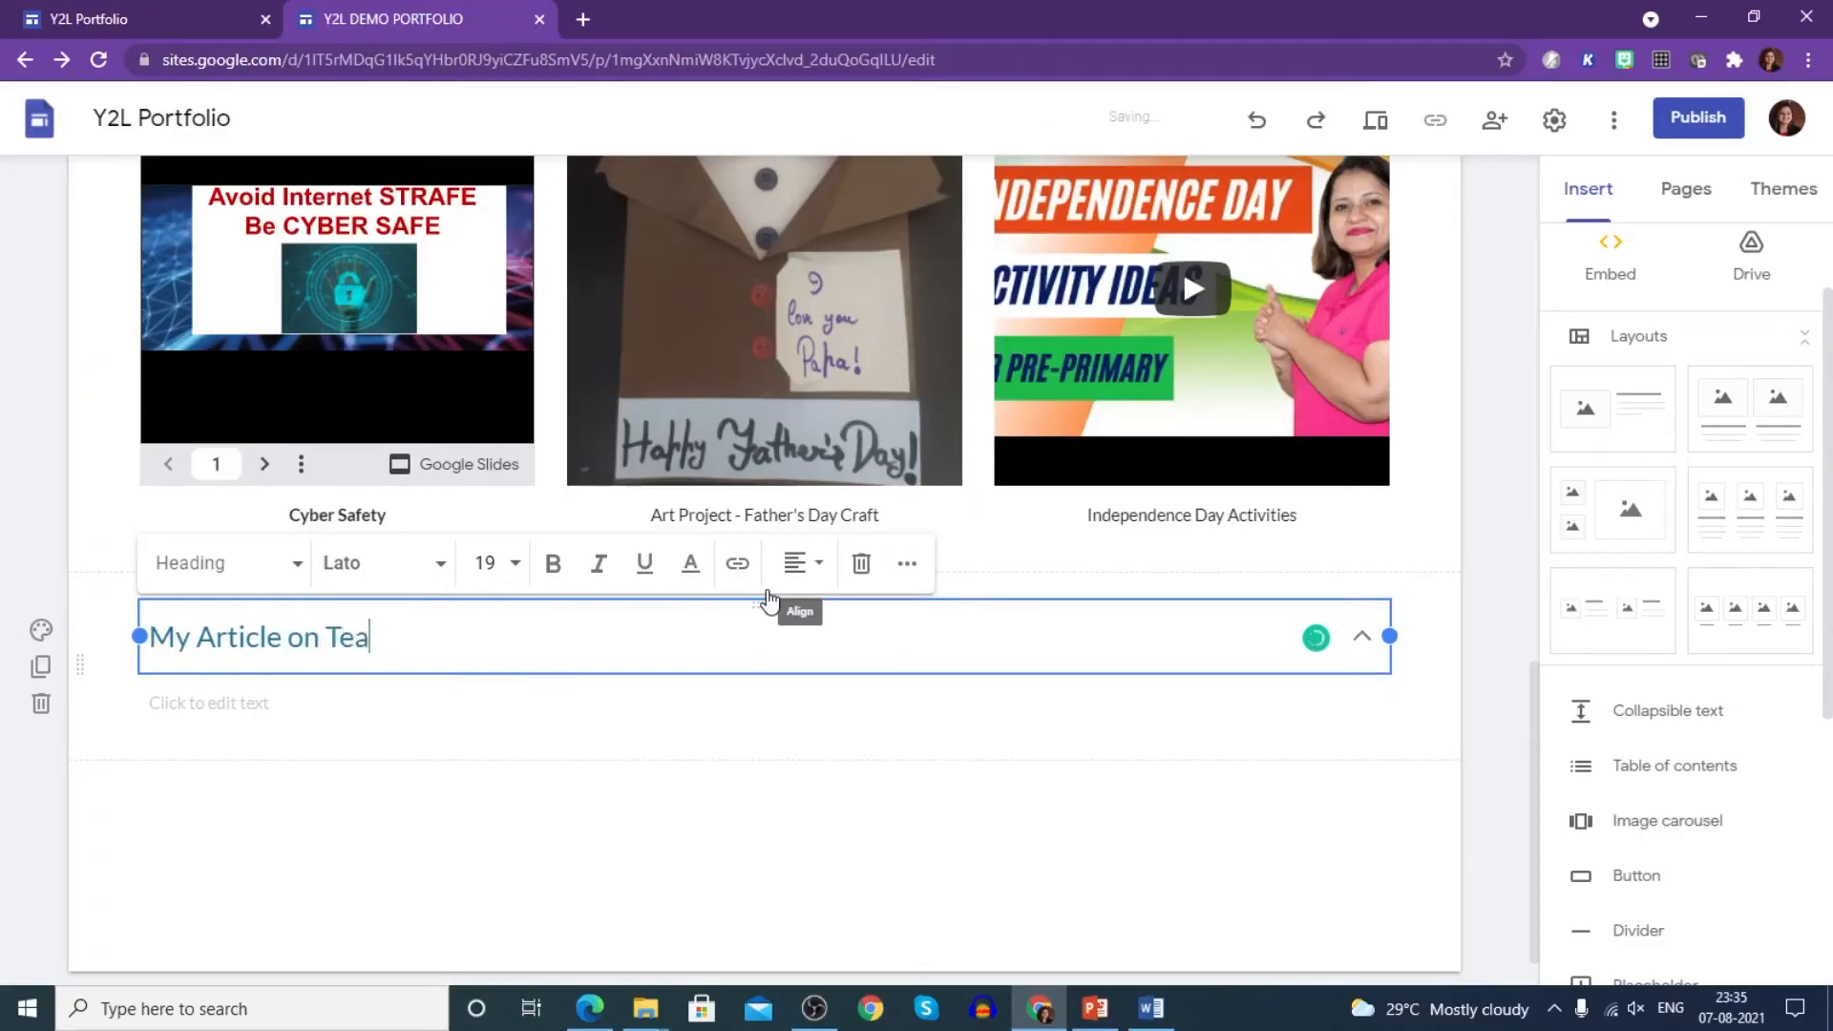
type("ching Strategies")
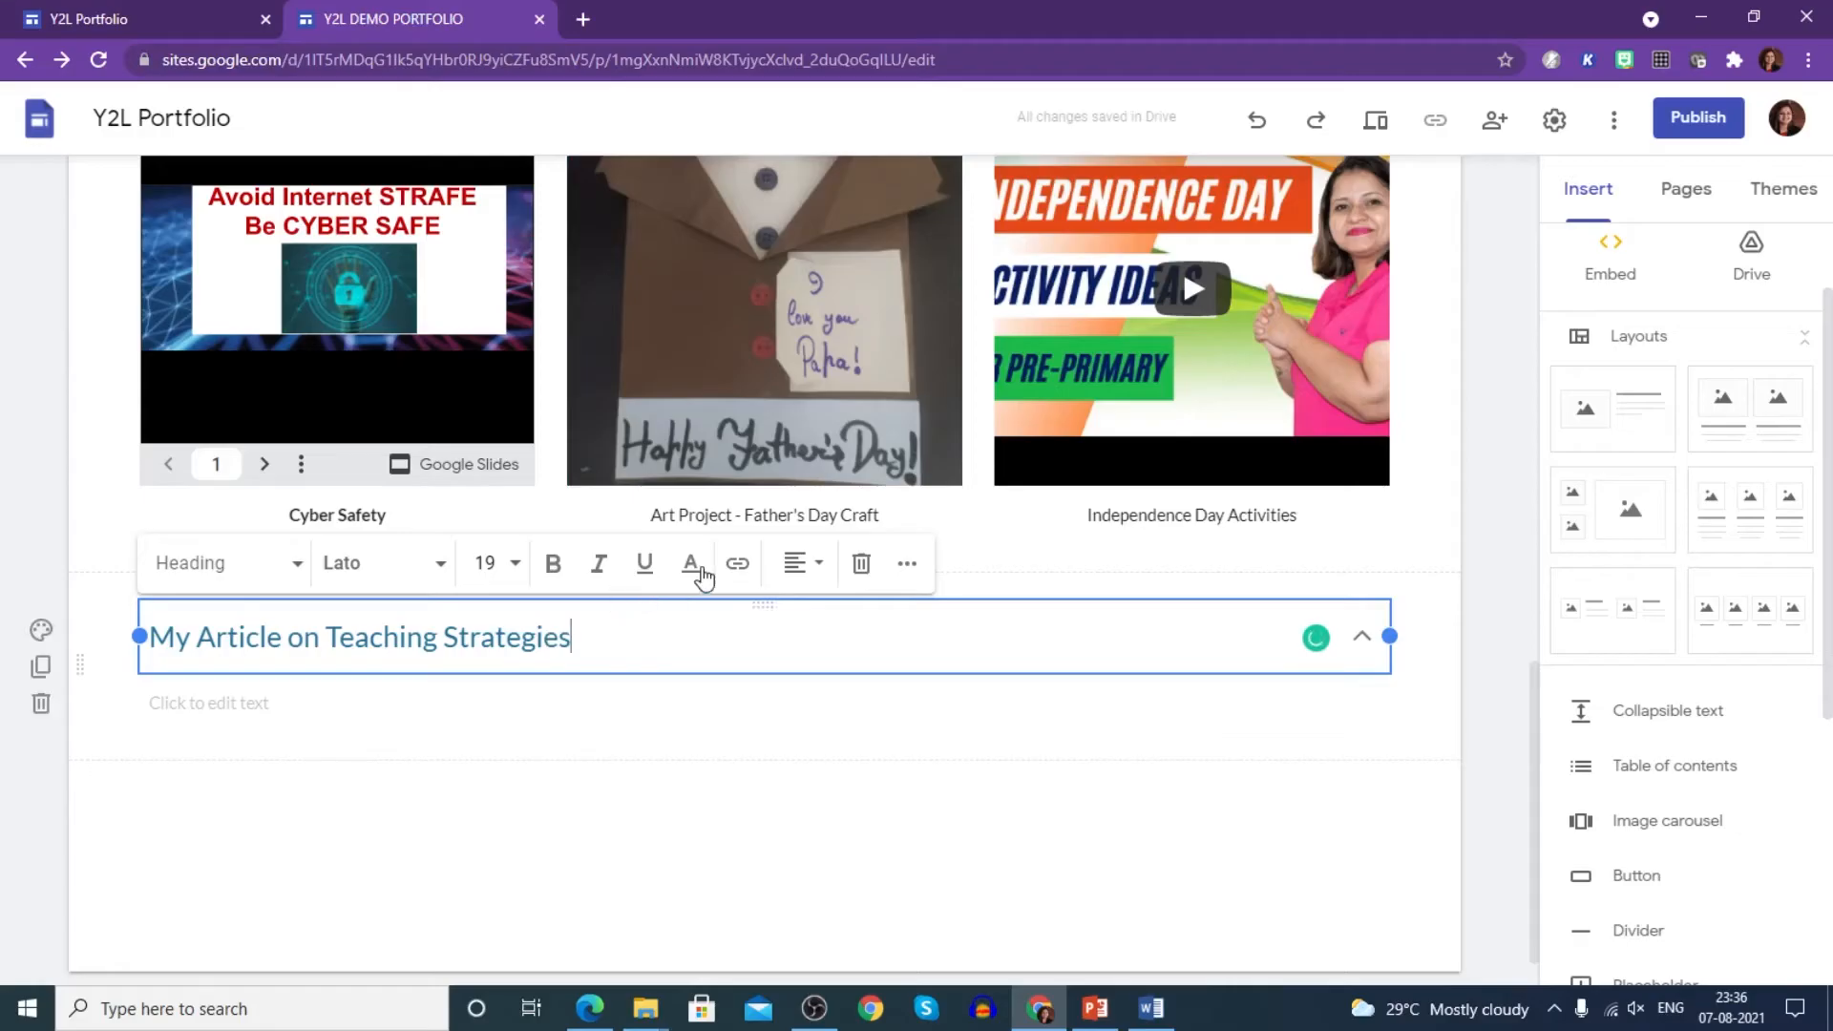
- Give the heading a dark colour, centre it, and paste the article into the block's body
left_click(694, 571)
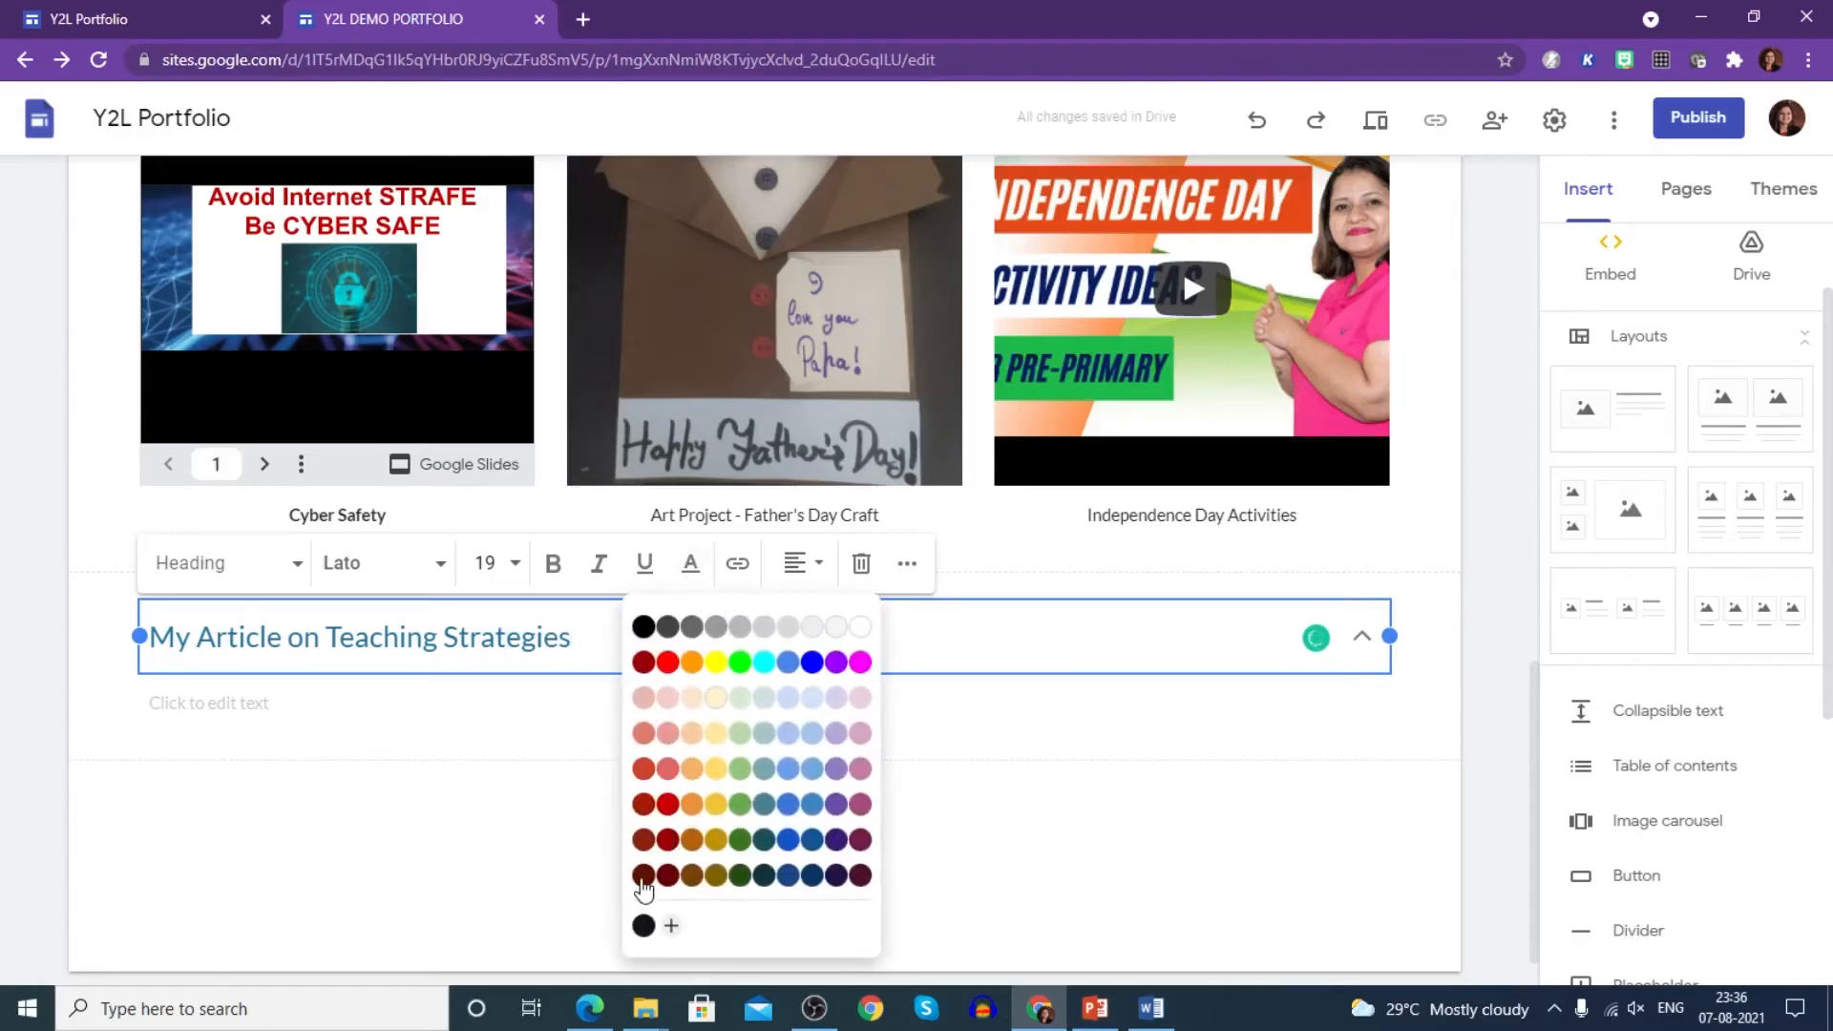
left_click(697, 697)
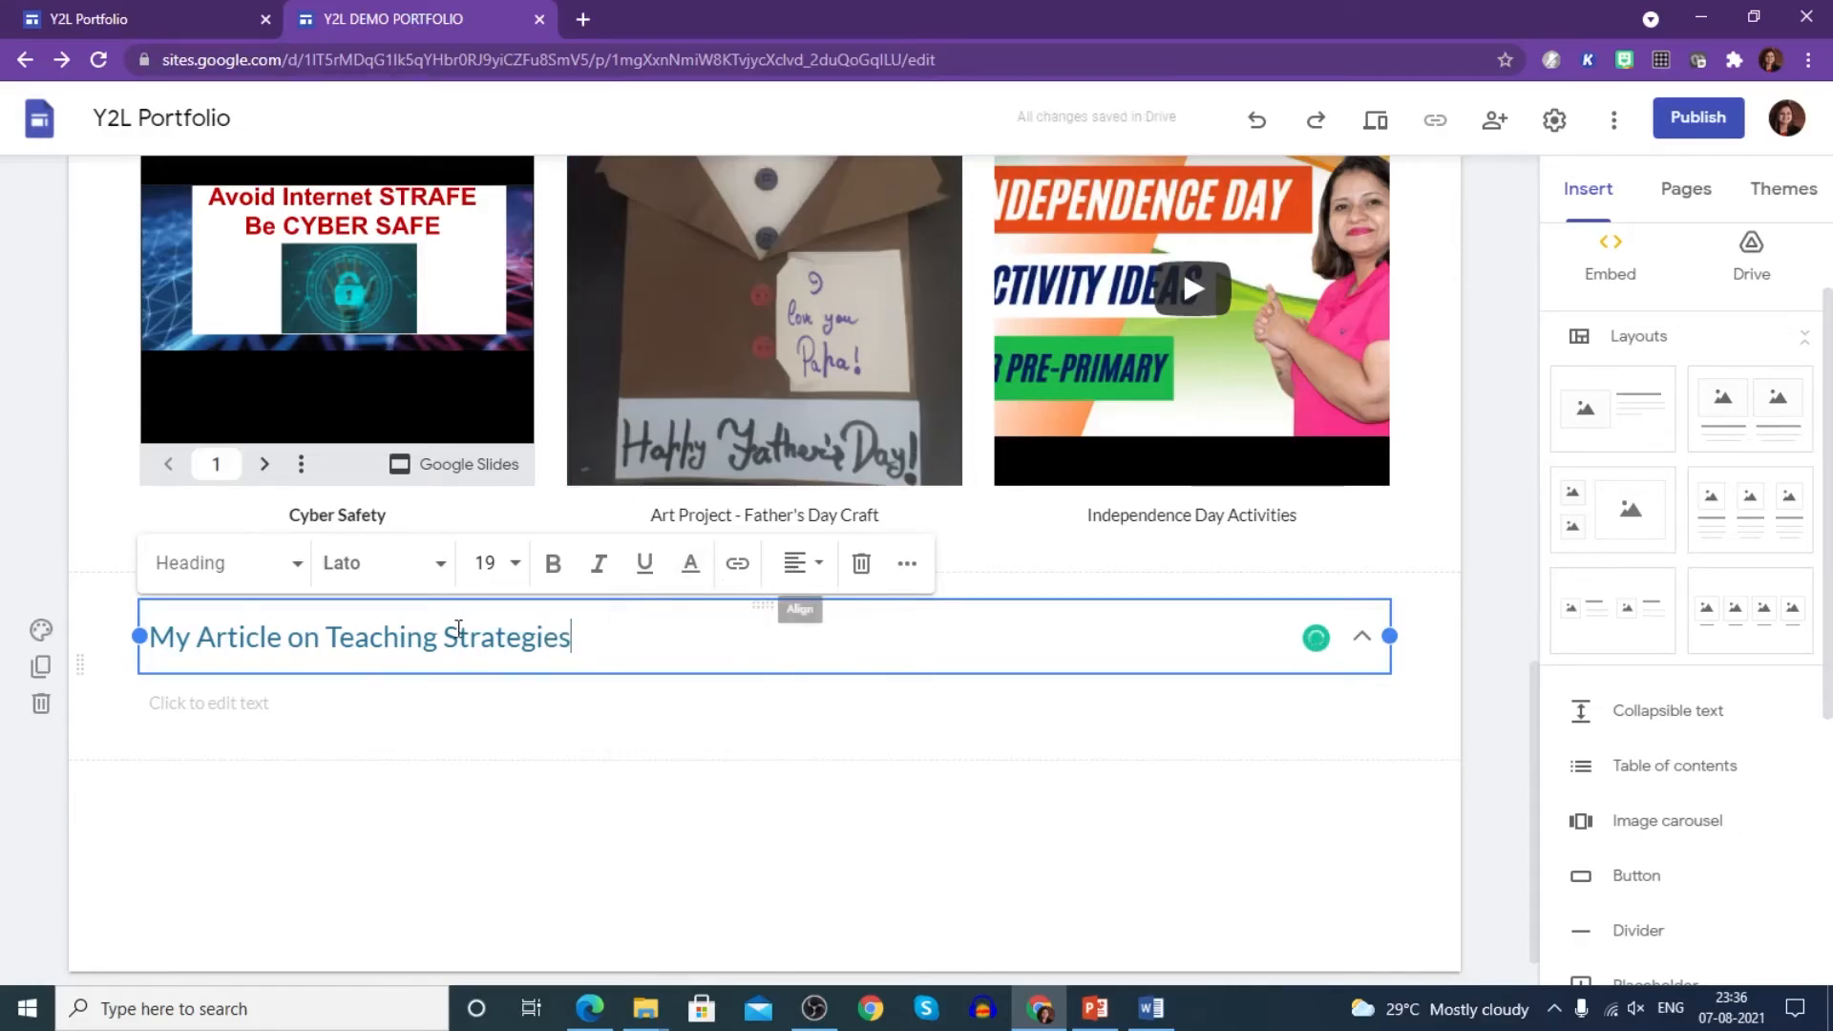
triple_click(458, 628)
left_click(690, 565)
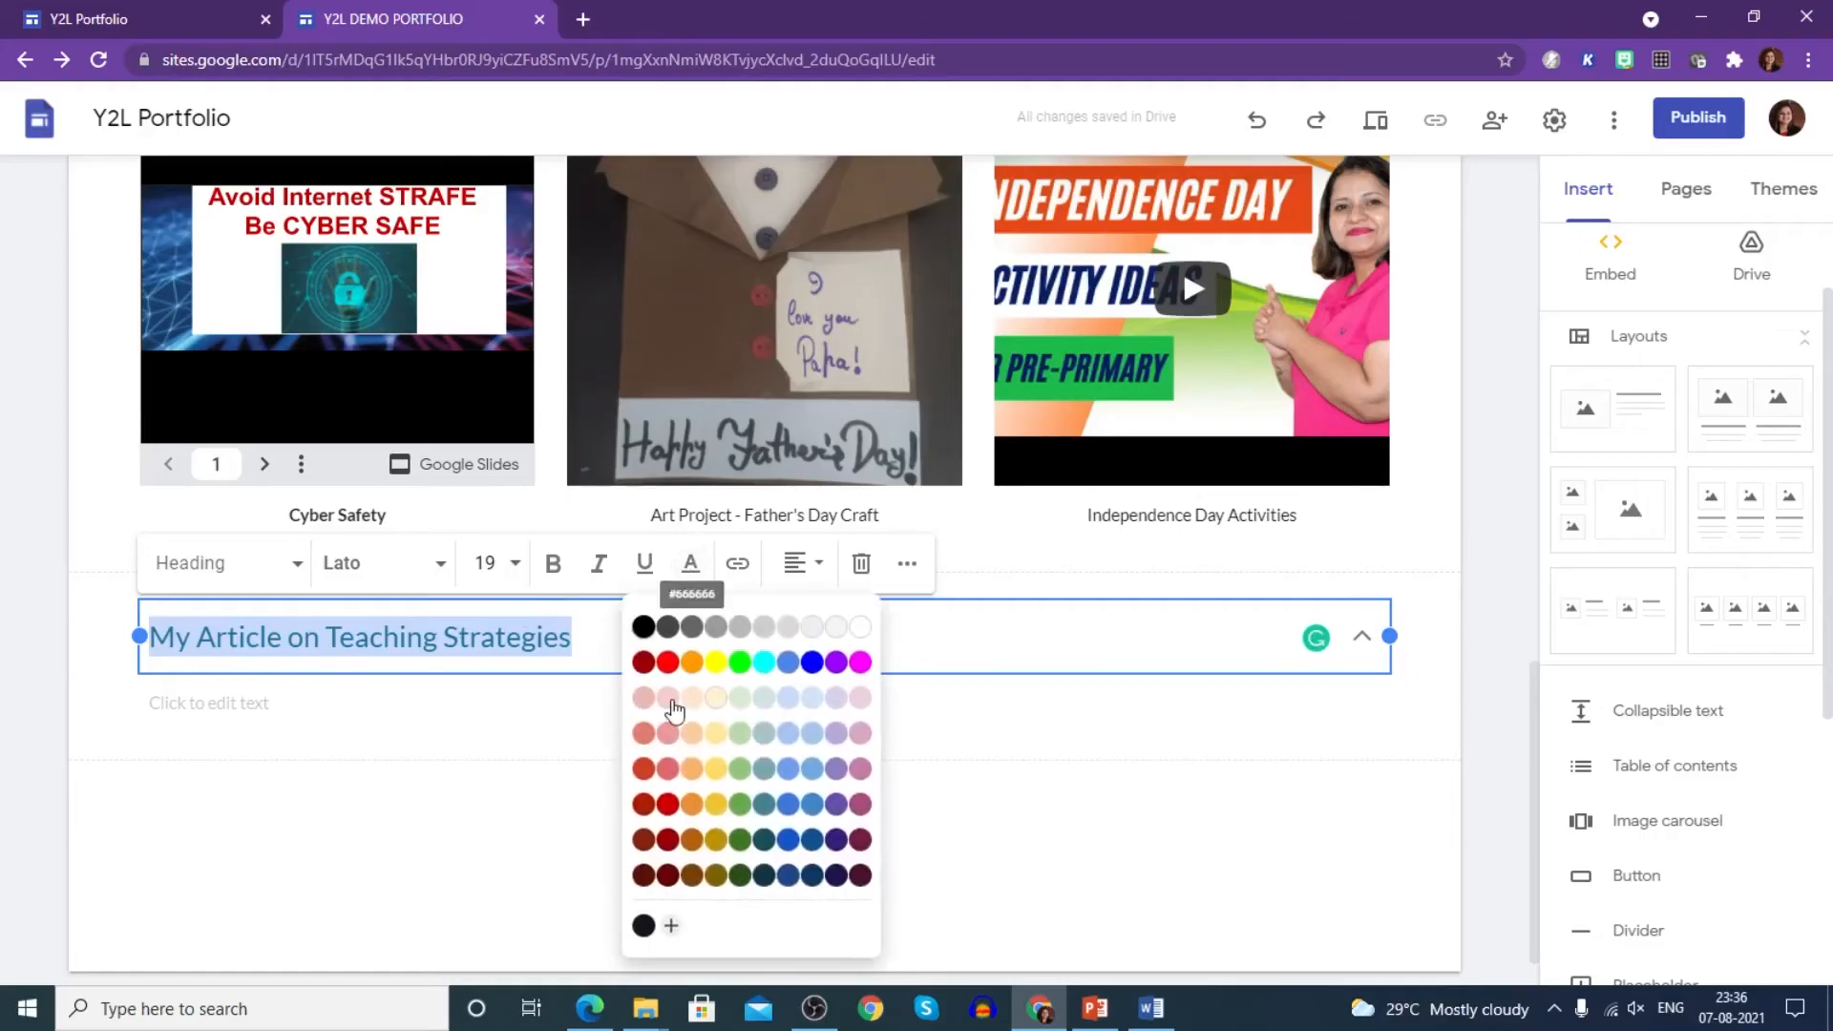
left_click(647, 844)
left_click(794, 571)
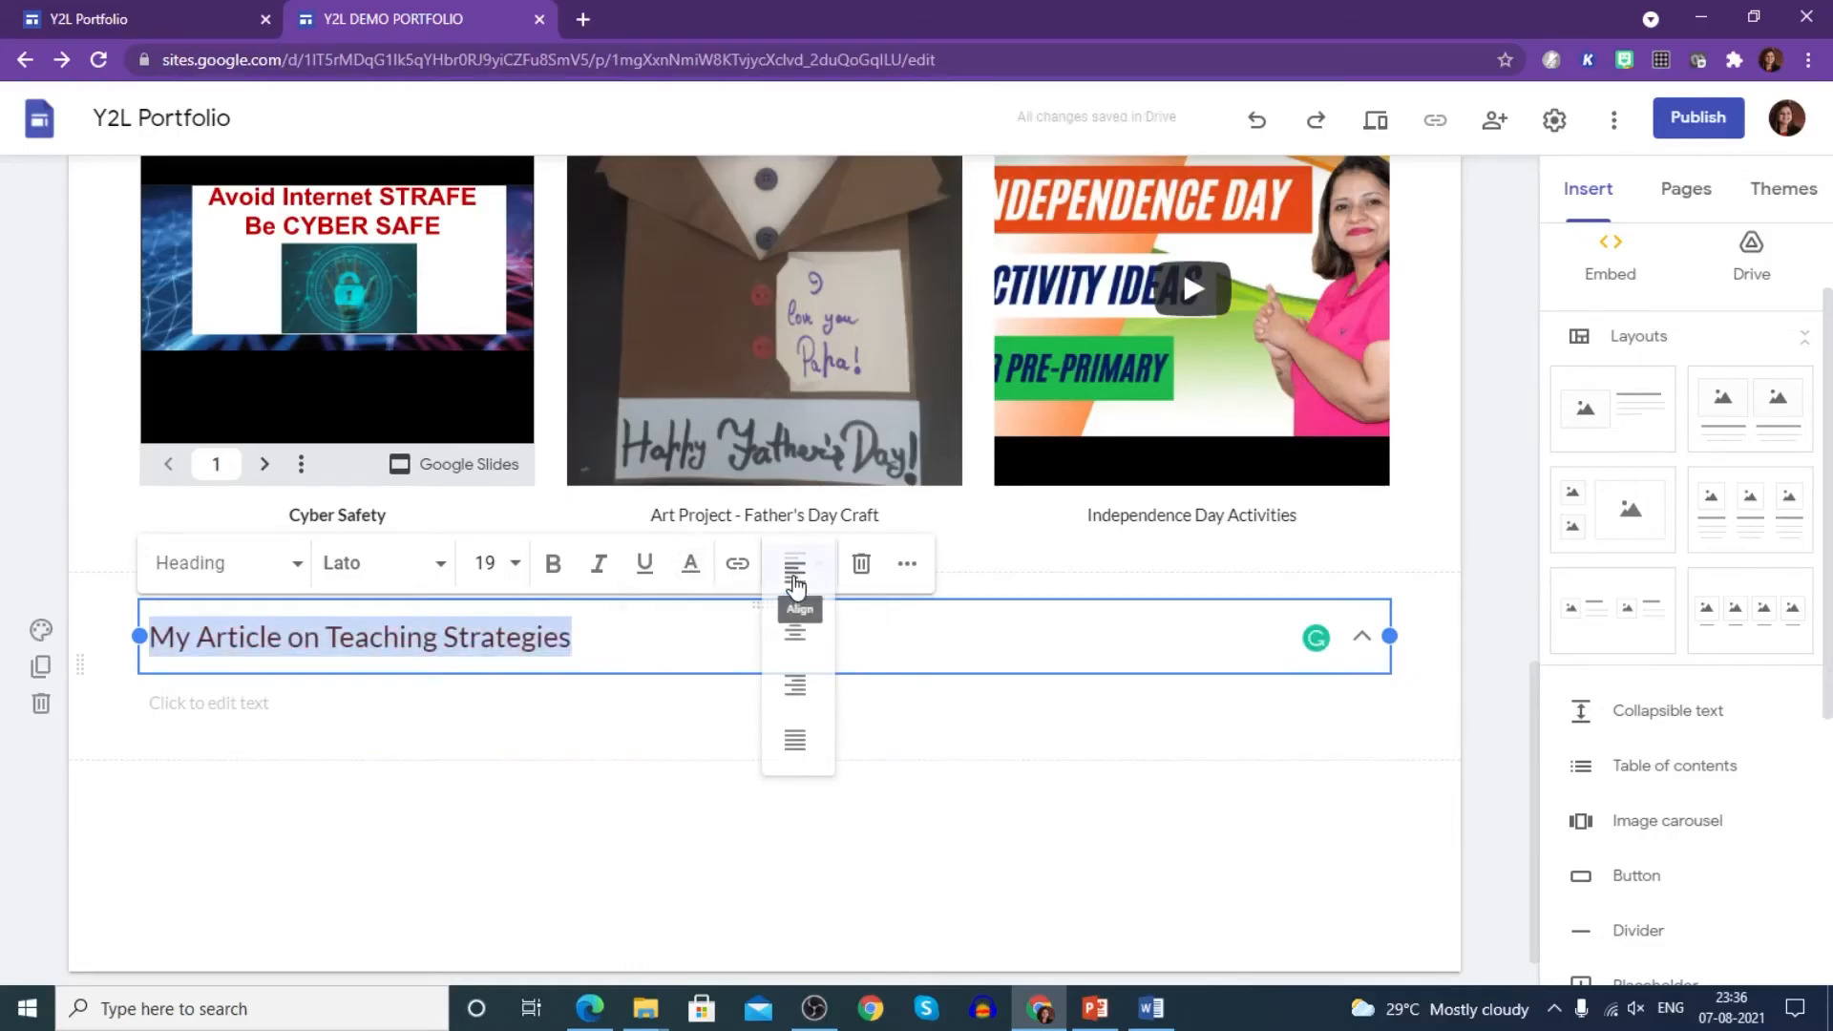
left_click(800, 655)
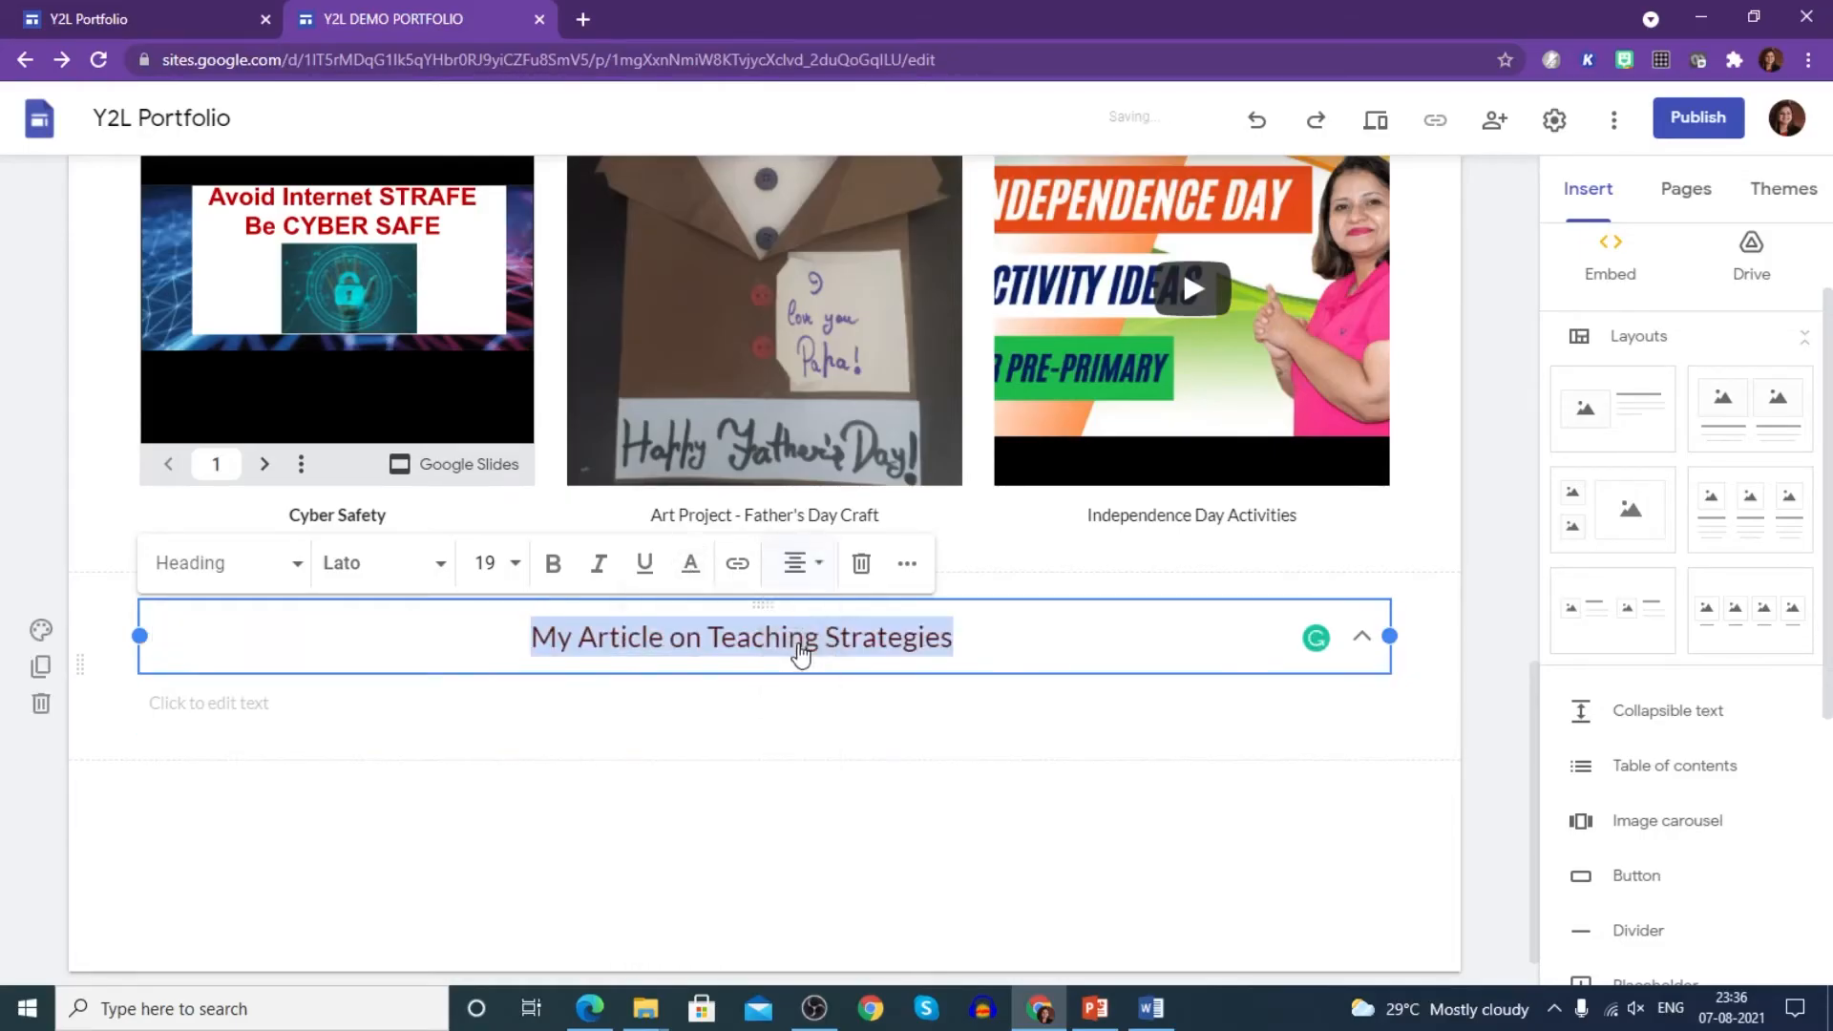
left_click(593, 696)
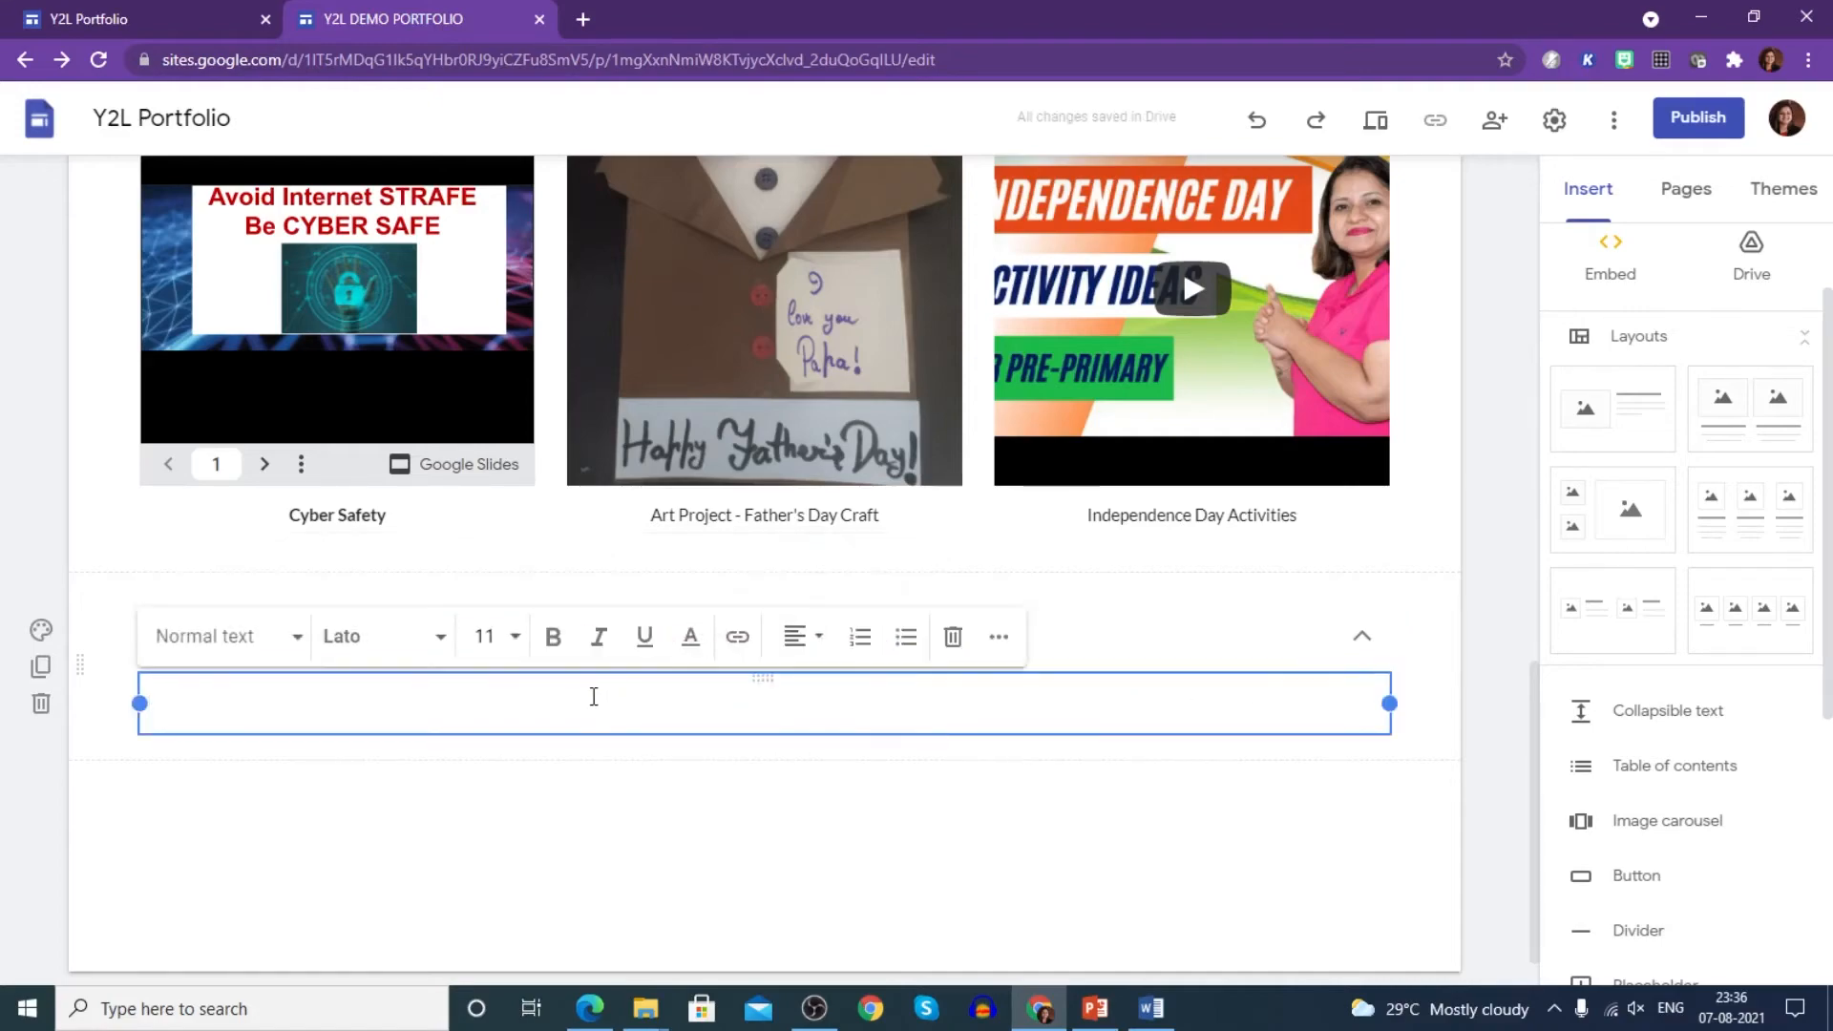
key("ctrl+v")
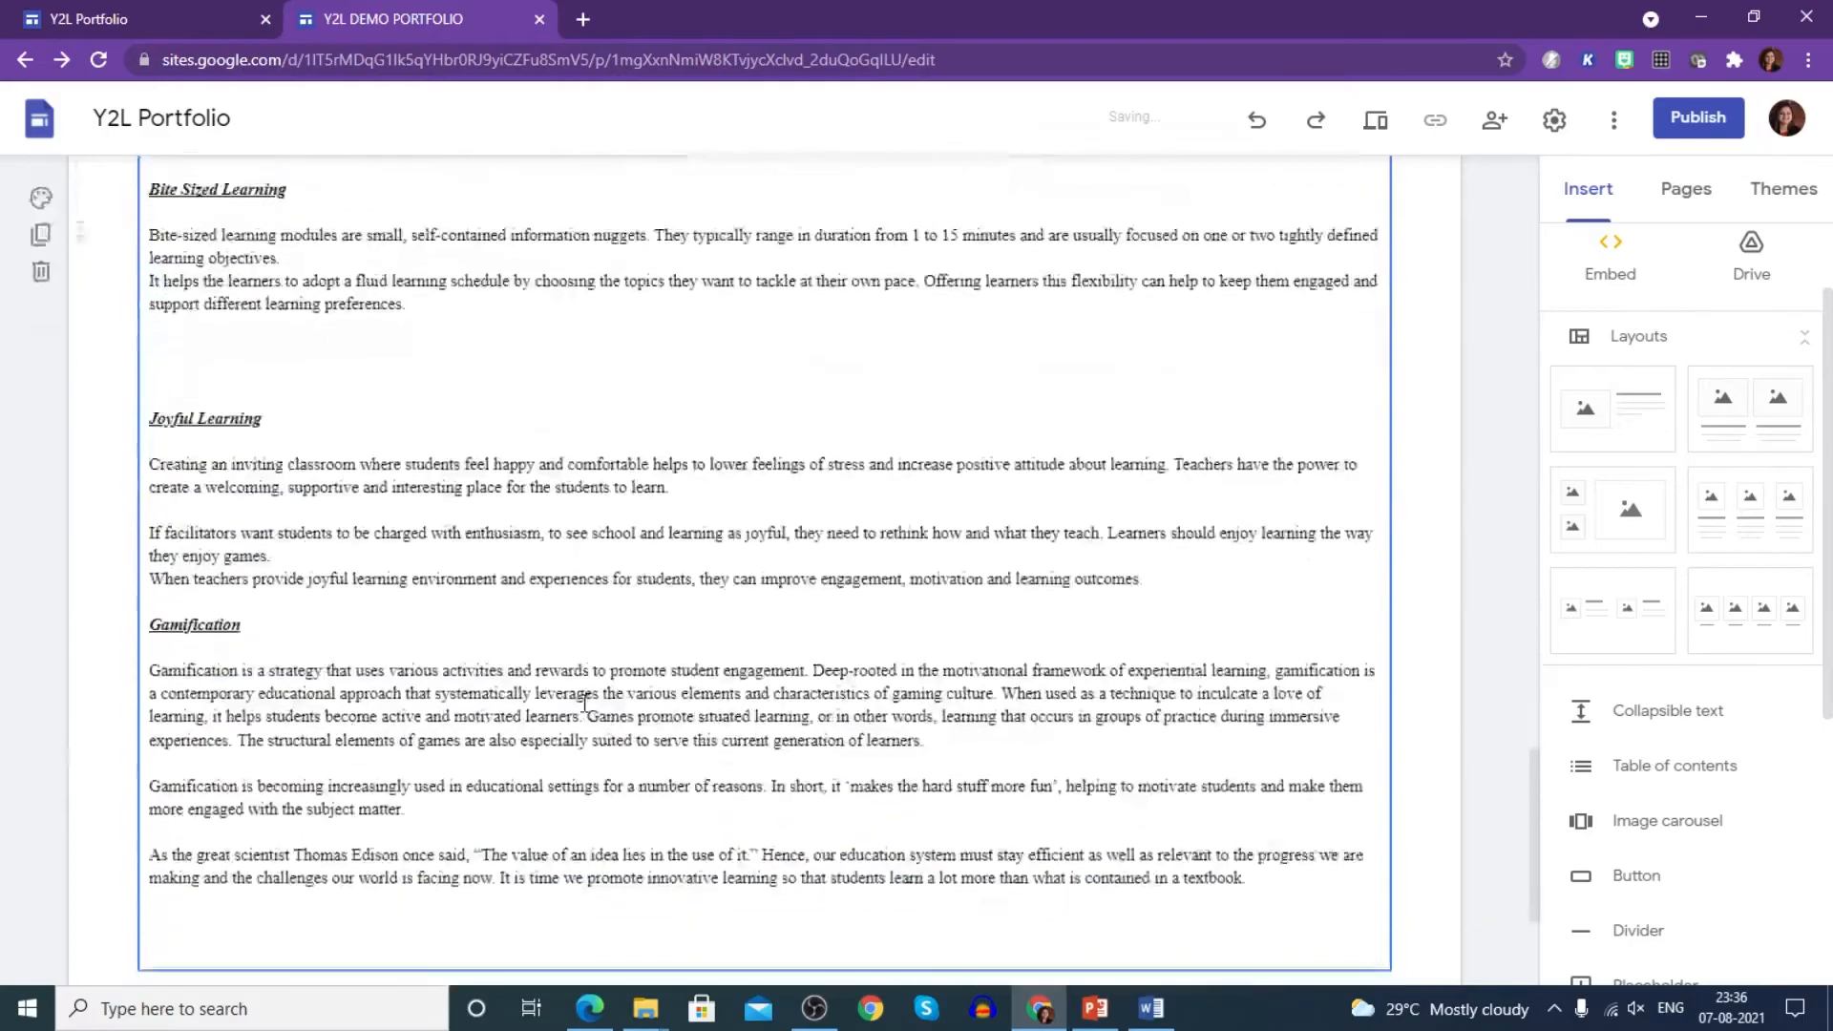
- Turn the article group's Collapsible setting off and back on
scroll(714, 682, "up", 5)
scroll(713, 682, "up", 10)
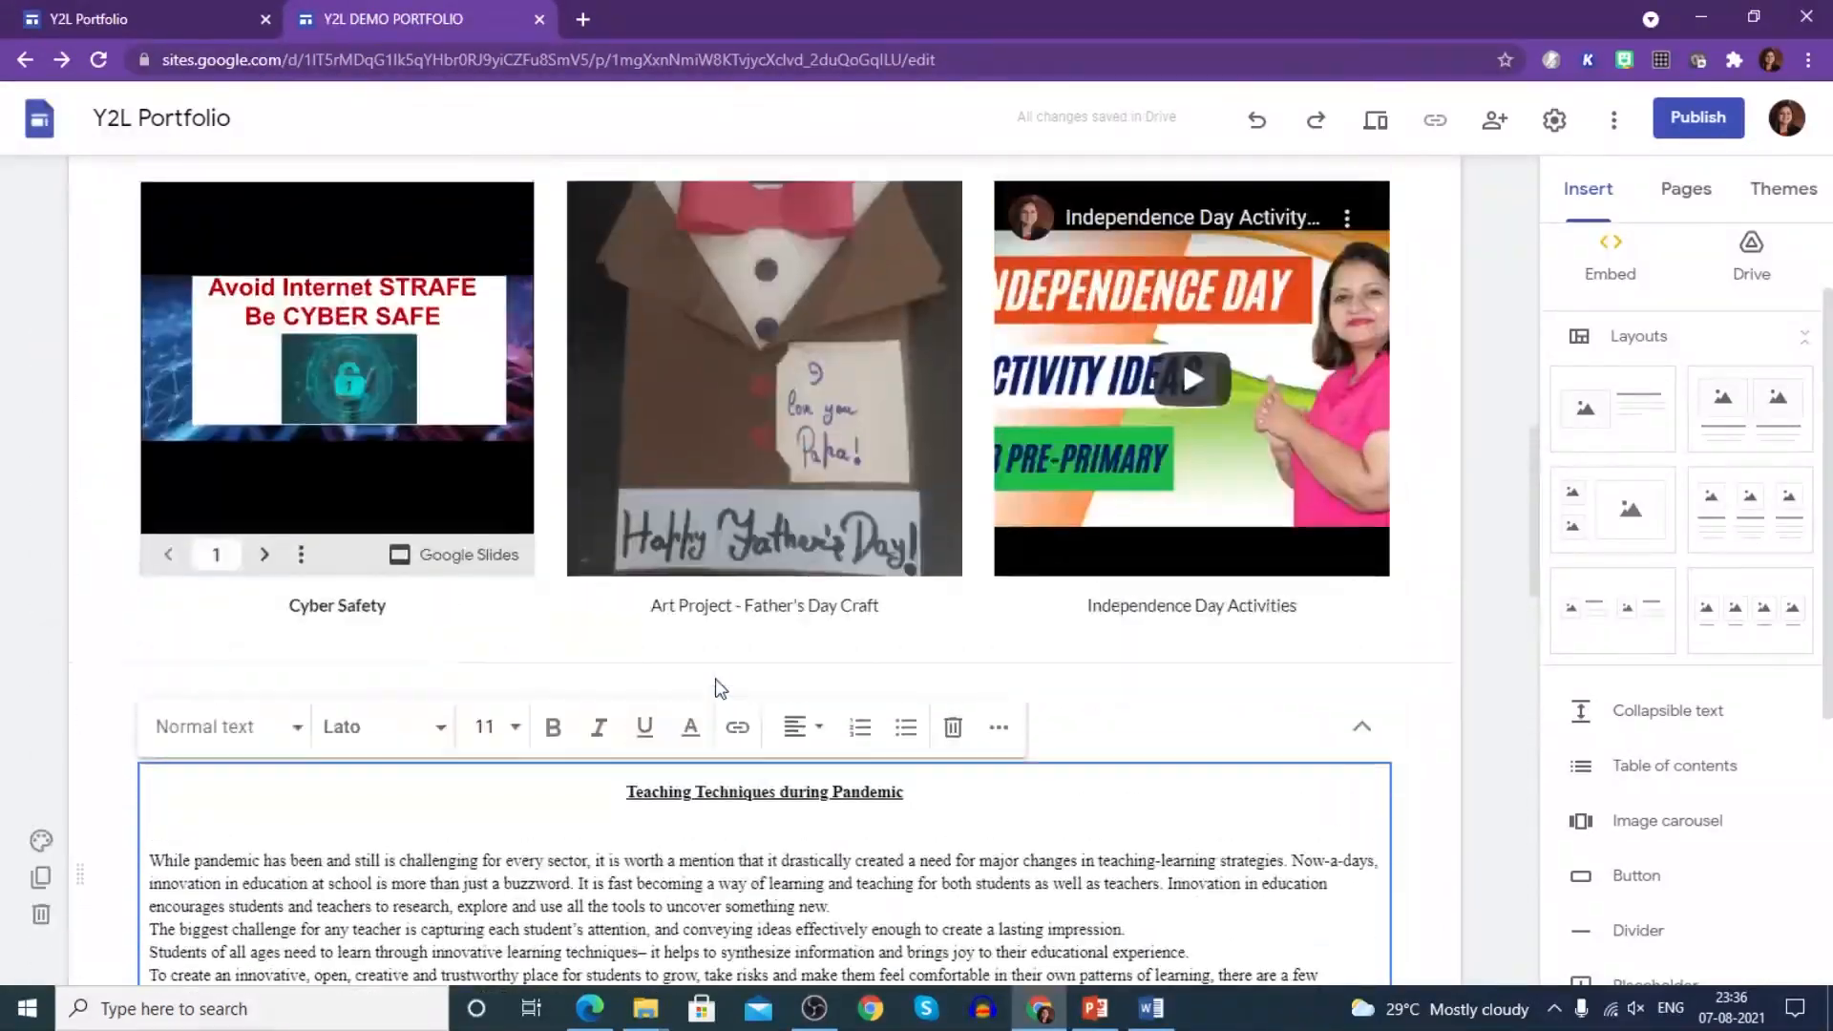
scroll(563, 759, "down", 3)
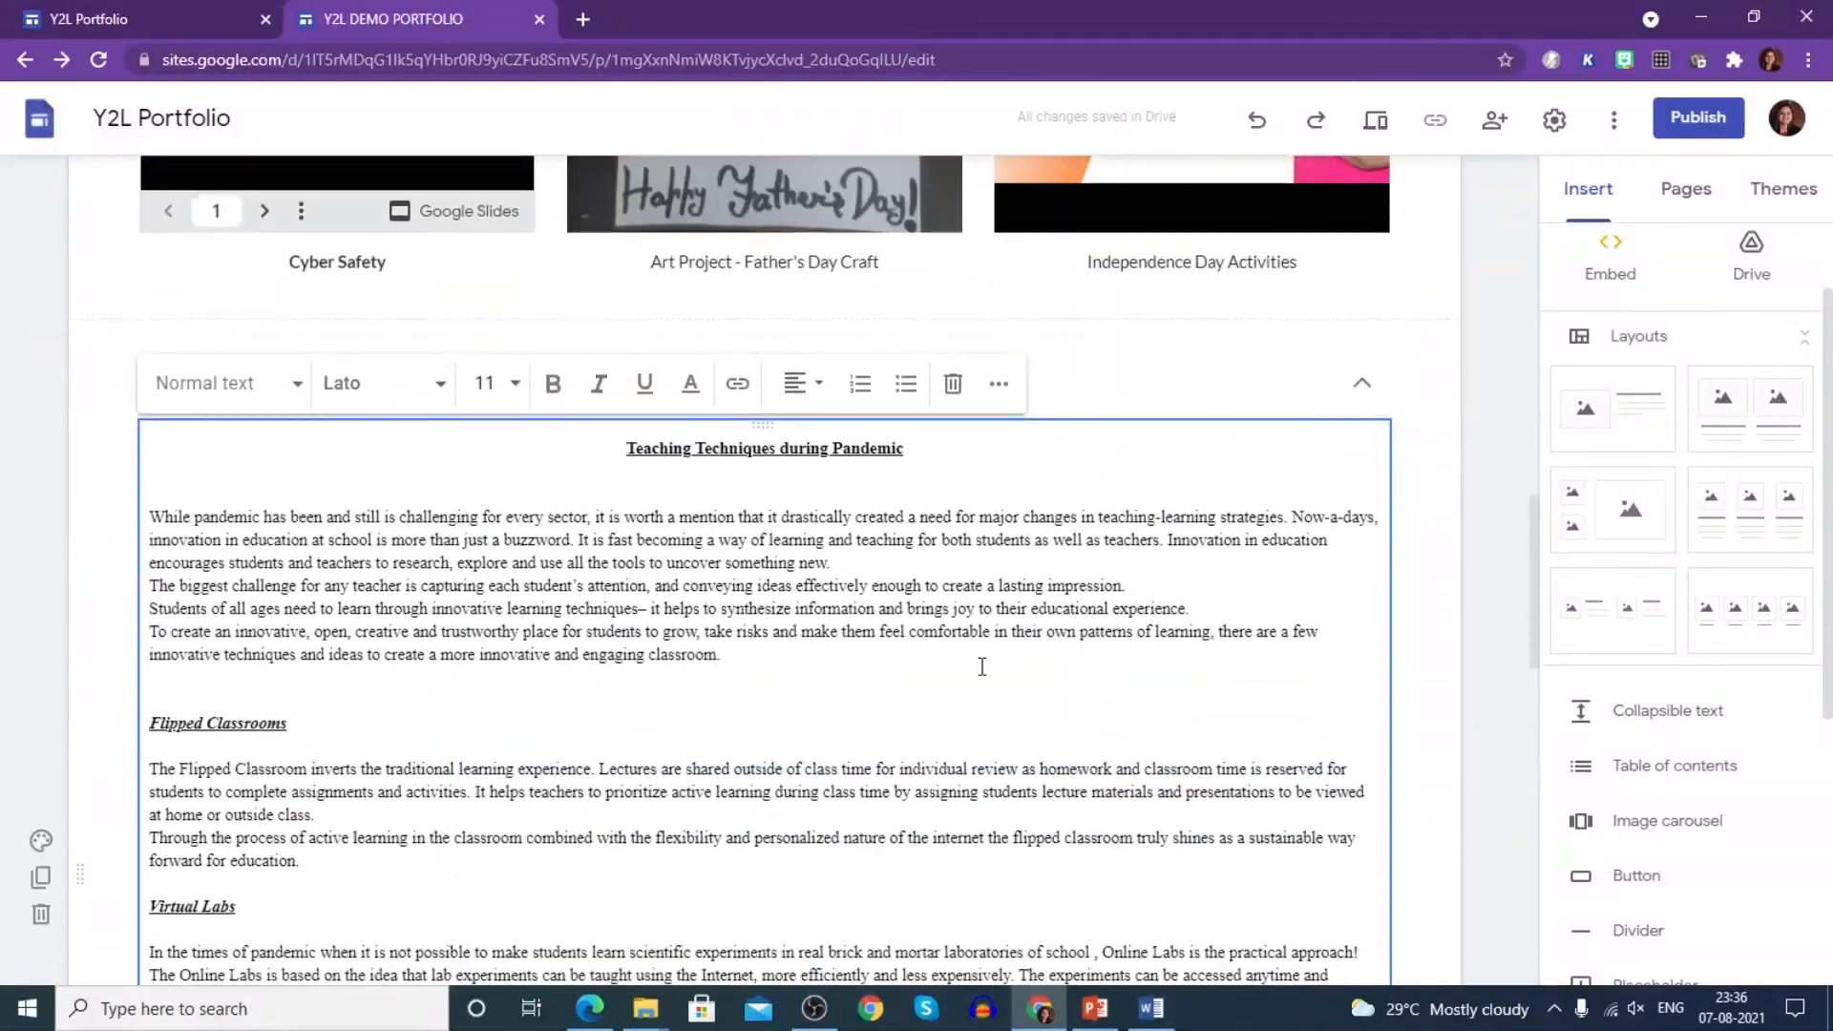
left_click(1366, 391)
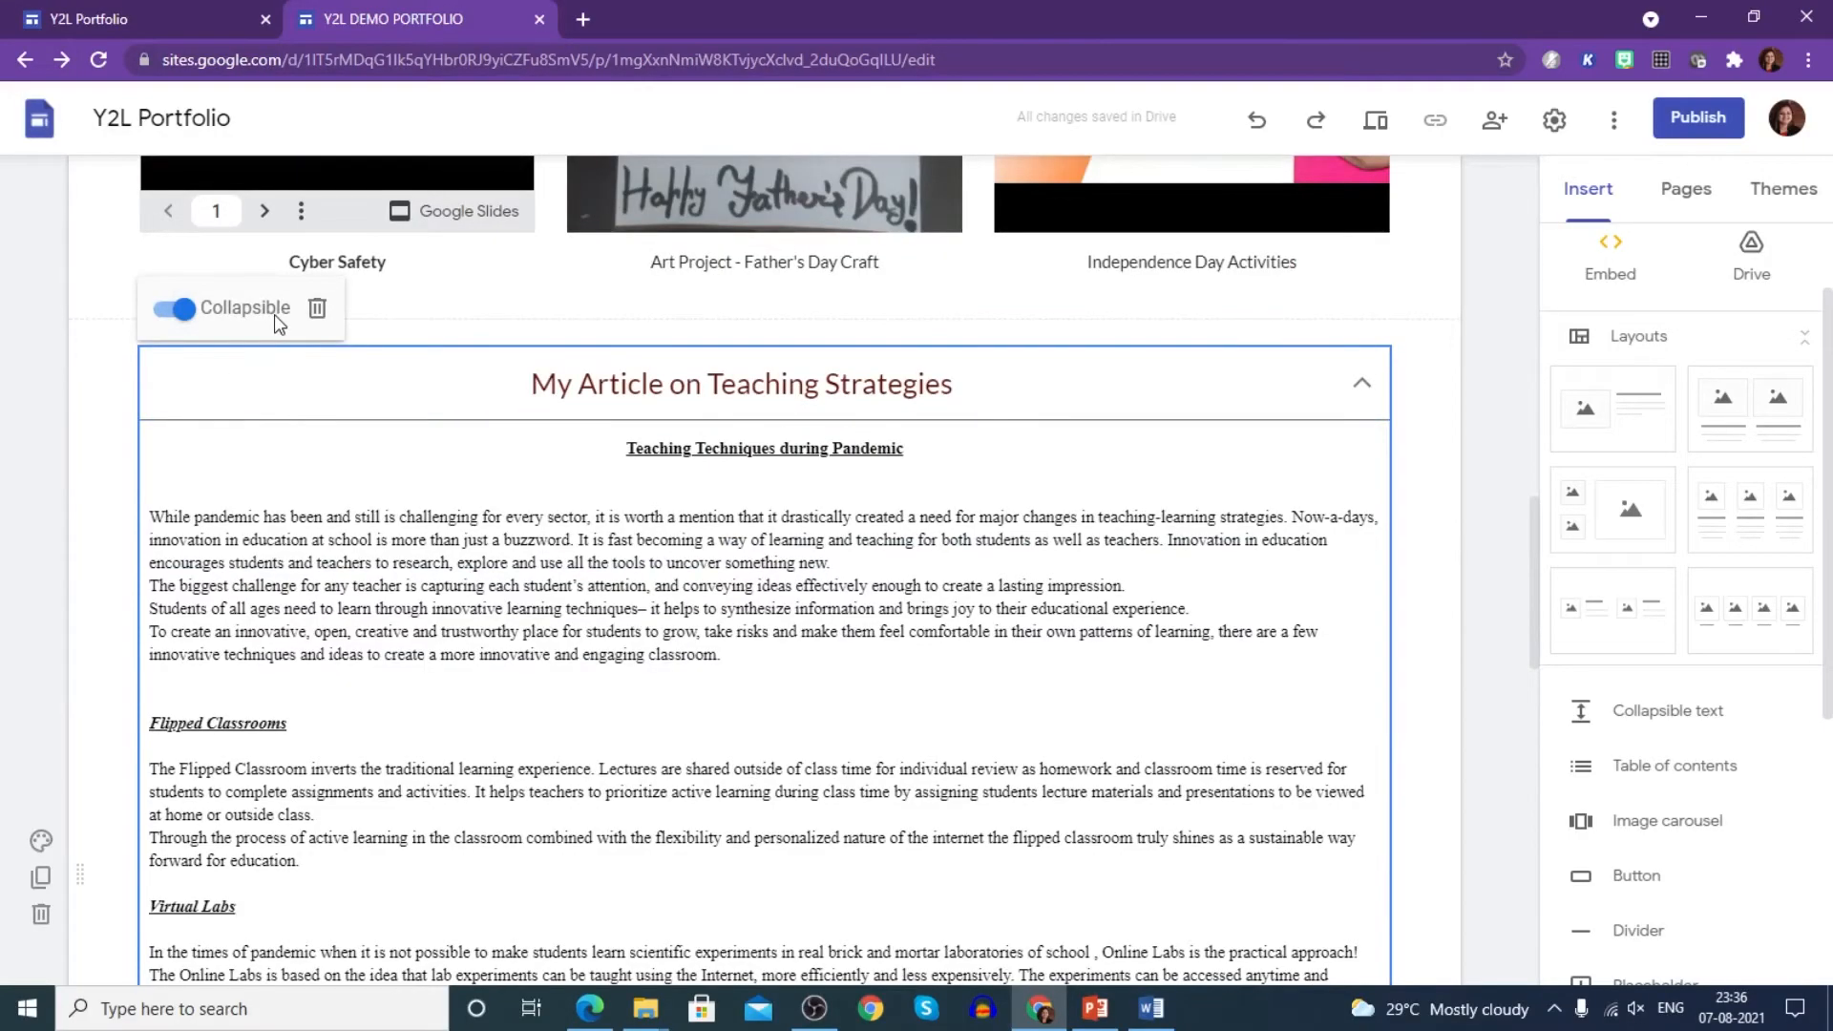
left_click(182, 309)
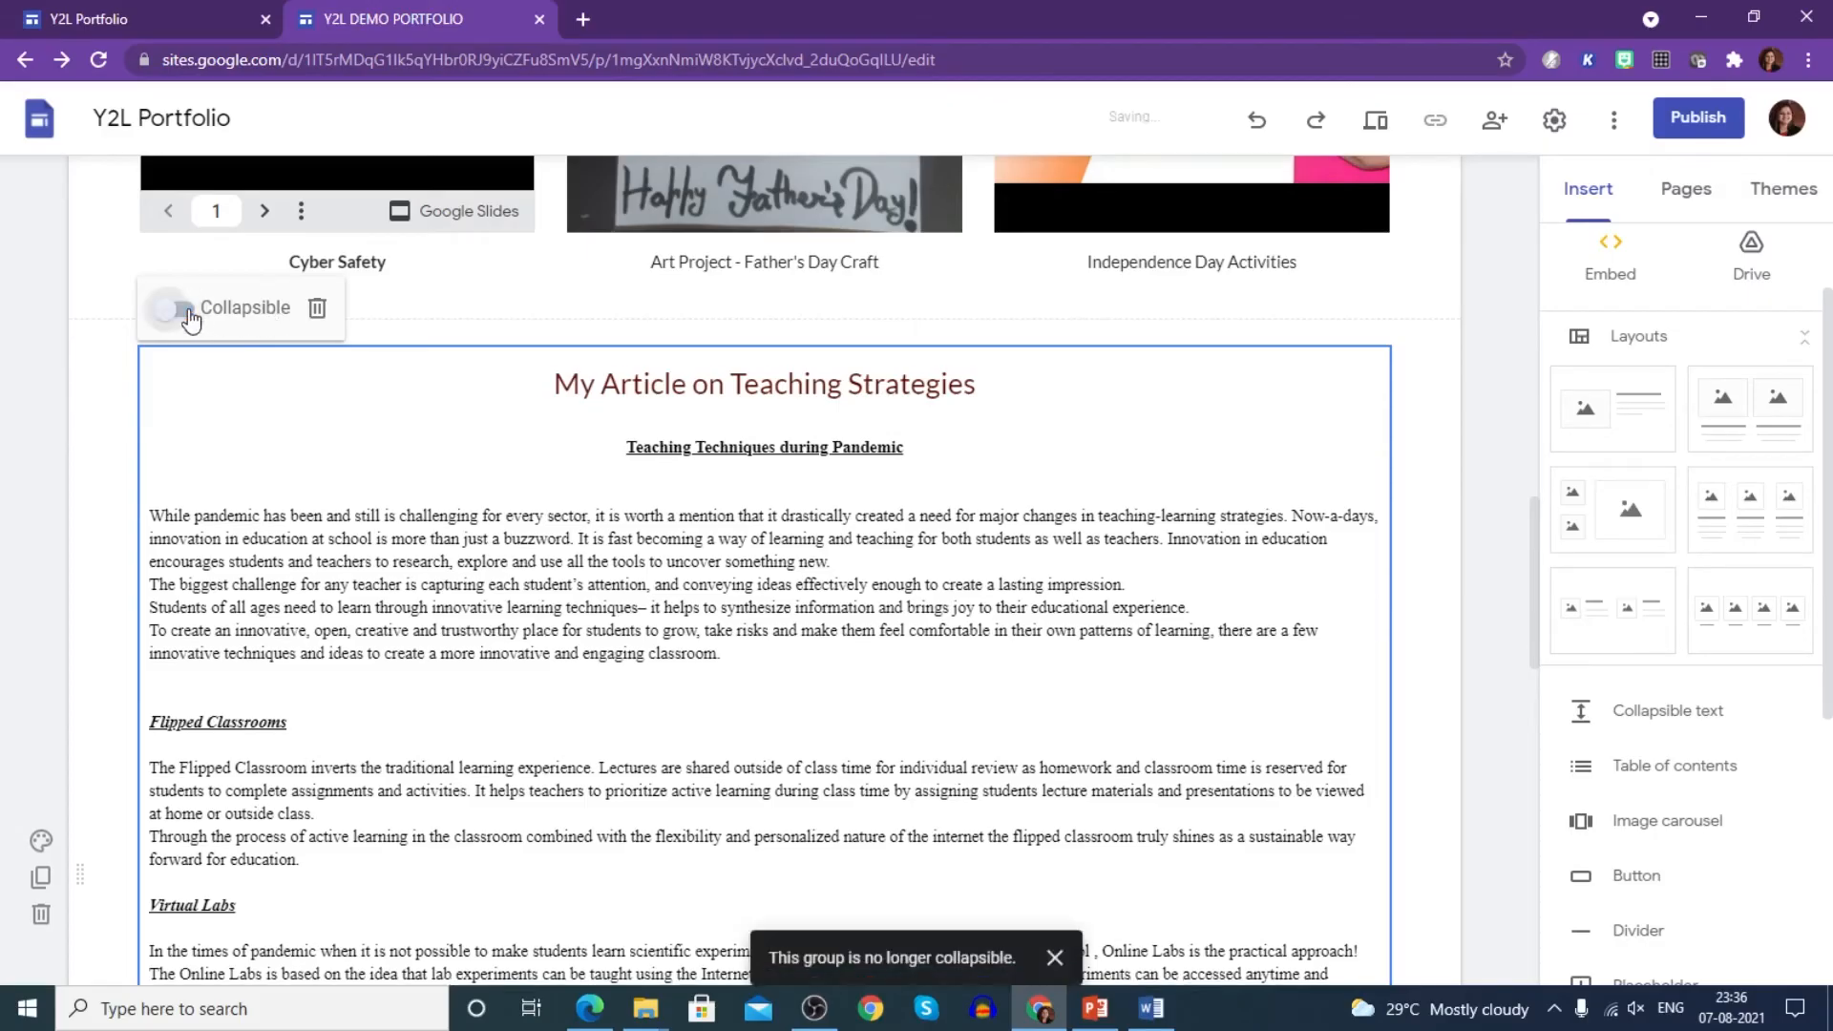
scroll(659, 611, "down", 15)
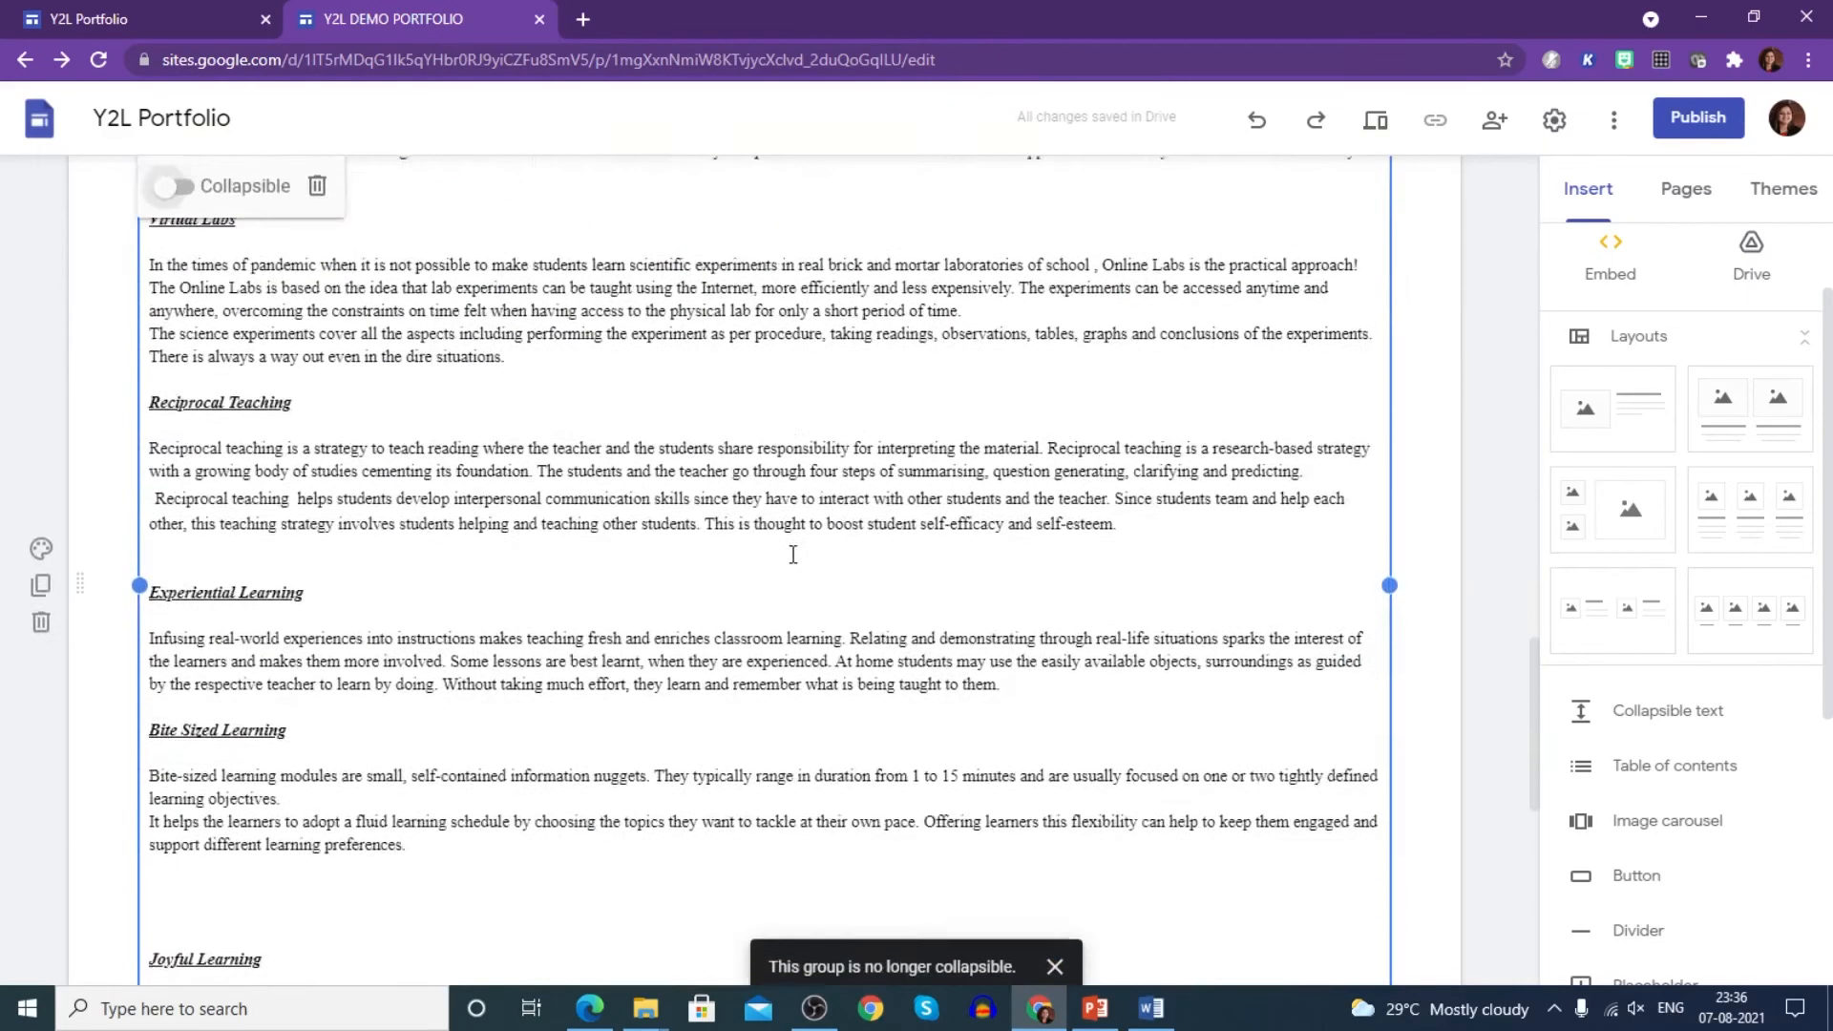
scroll(808, 518, "up", 20)
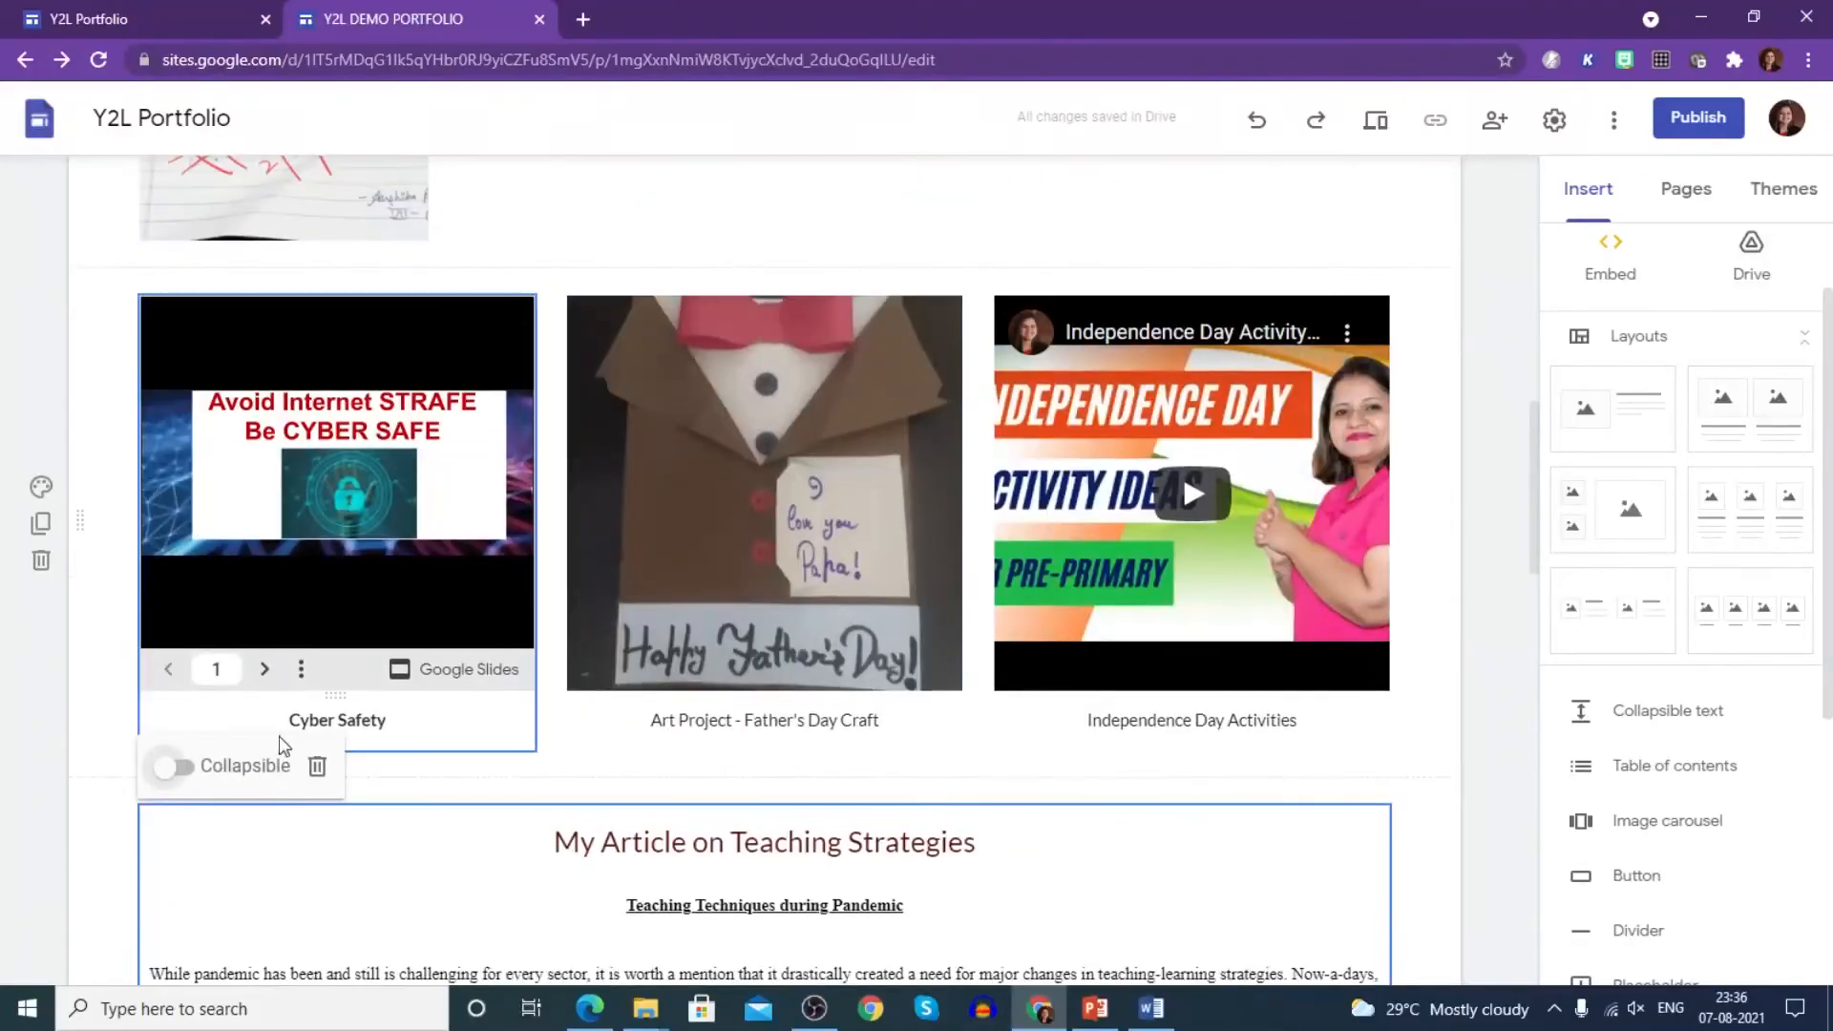
scroll(238, 706, "down", 1)
left_click(175, 655)
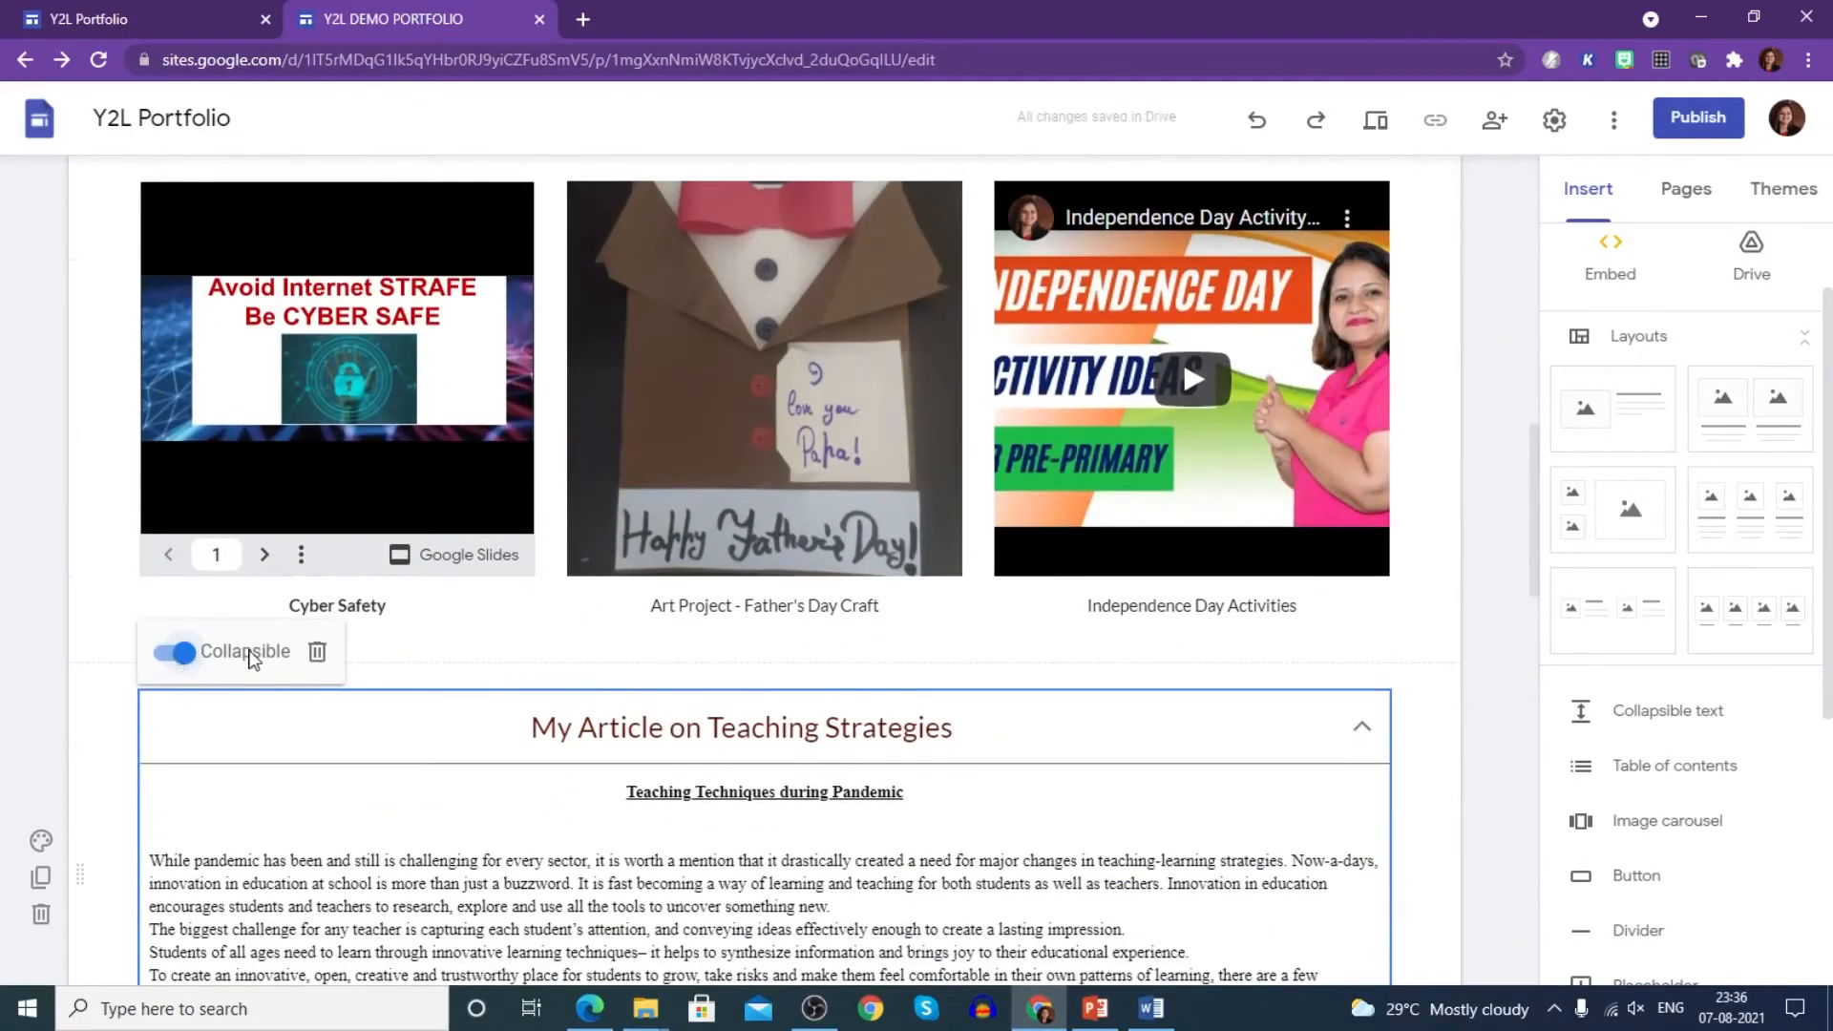
left_click(1497, 753)
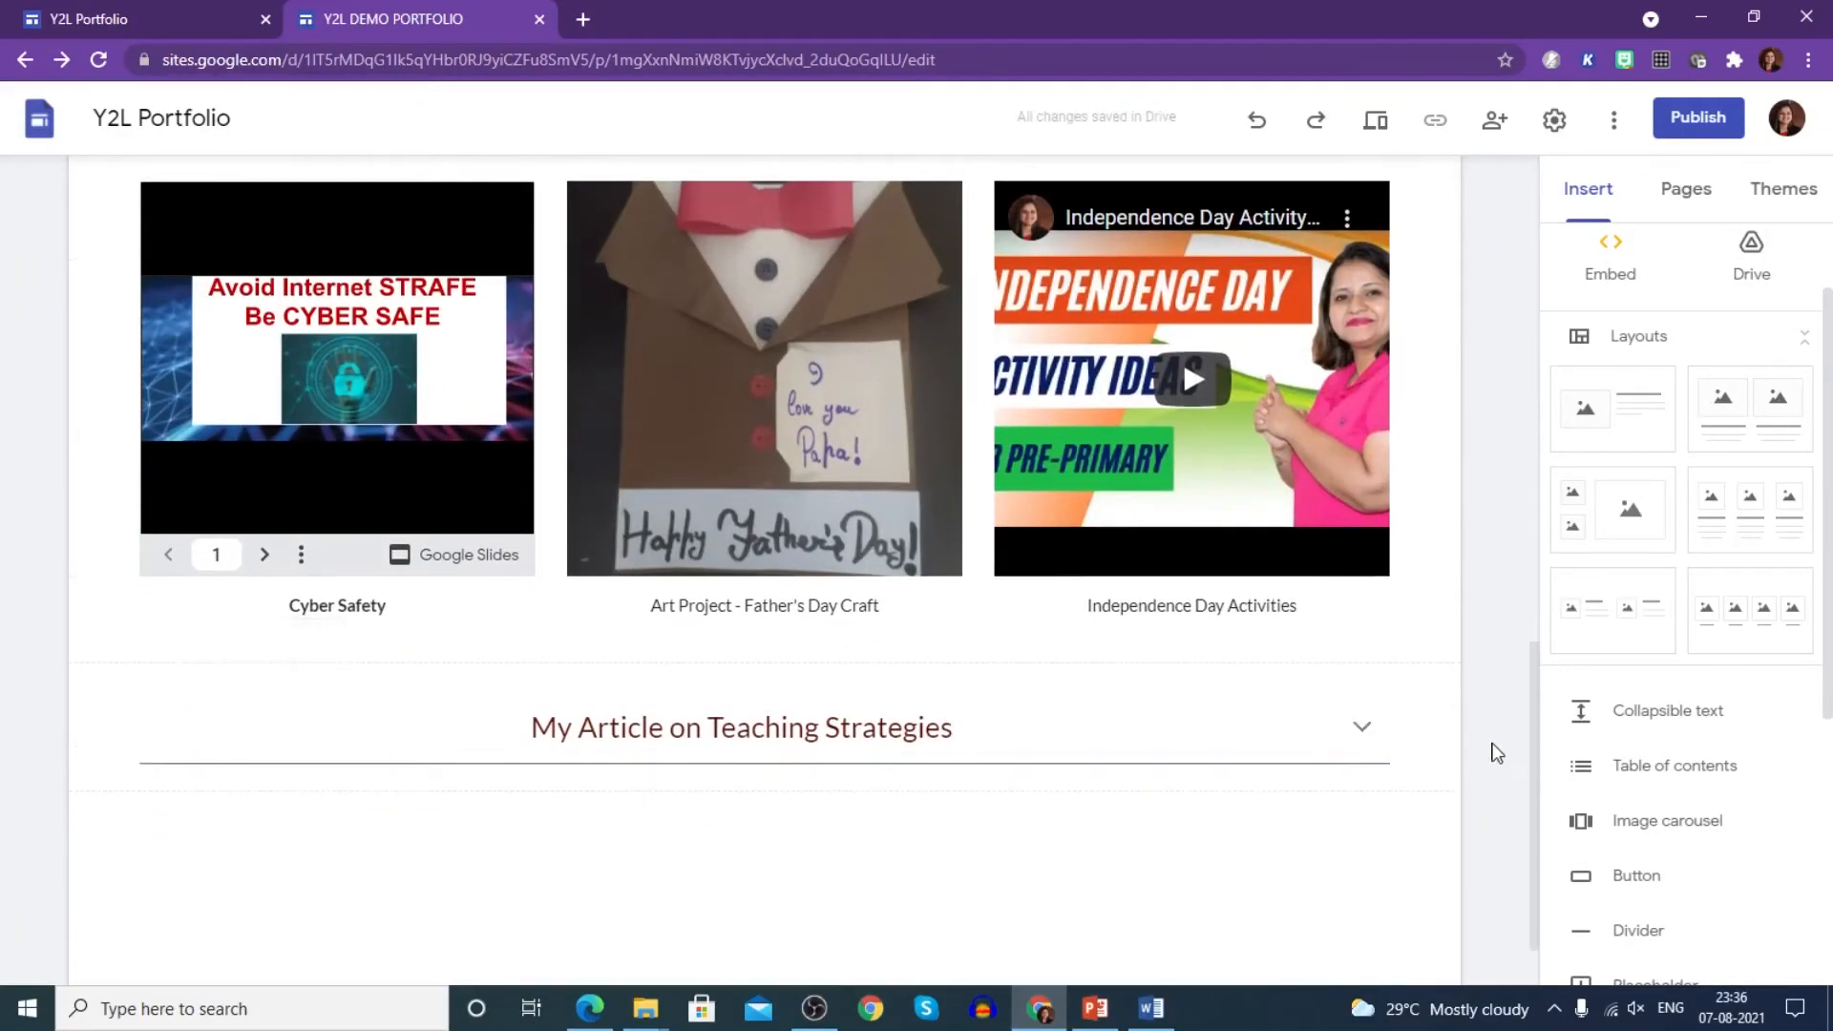
- Expand and collapse the article twice, leaving it folded to its heading
scroll(1216, 806, "down", 1)
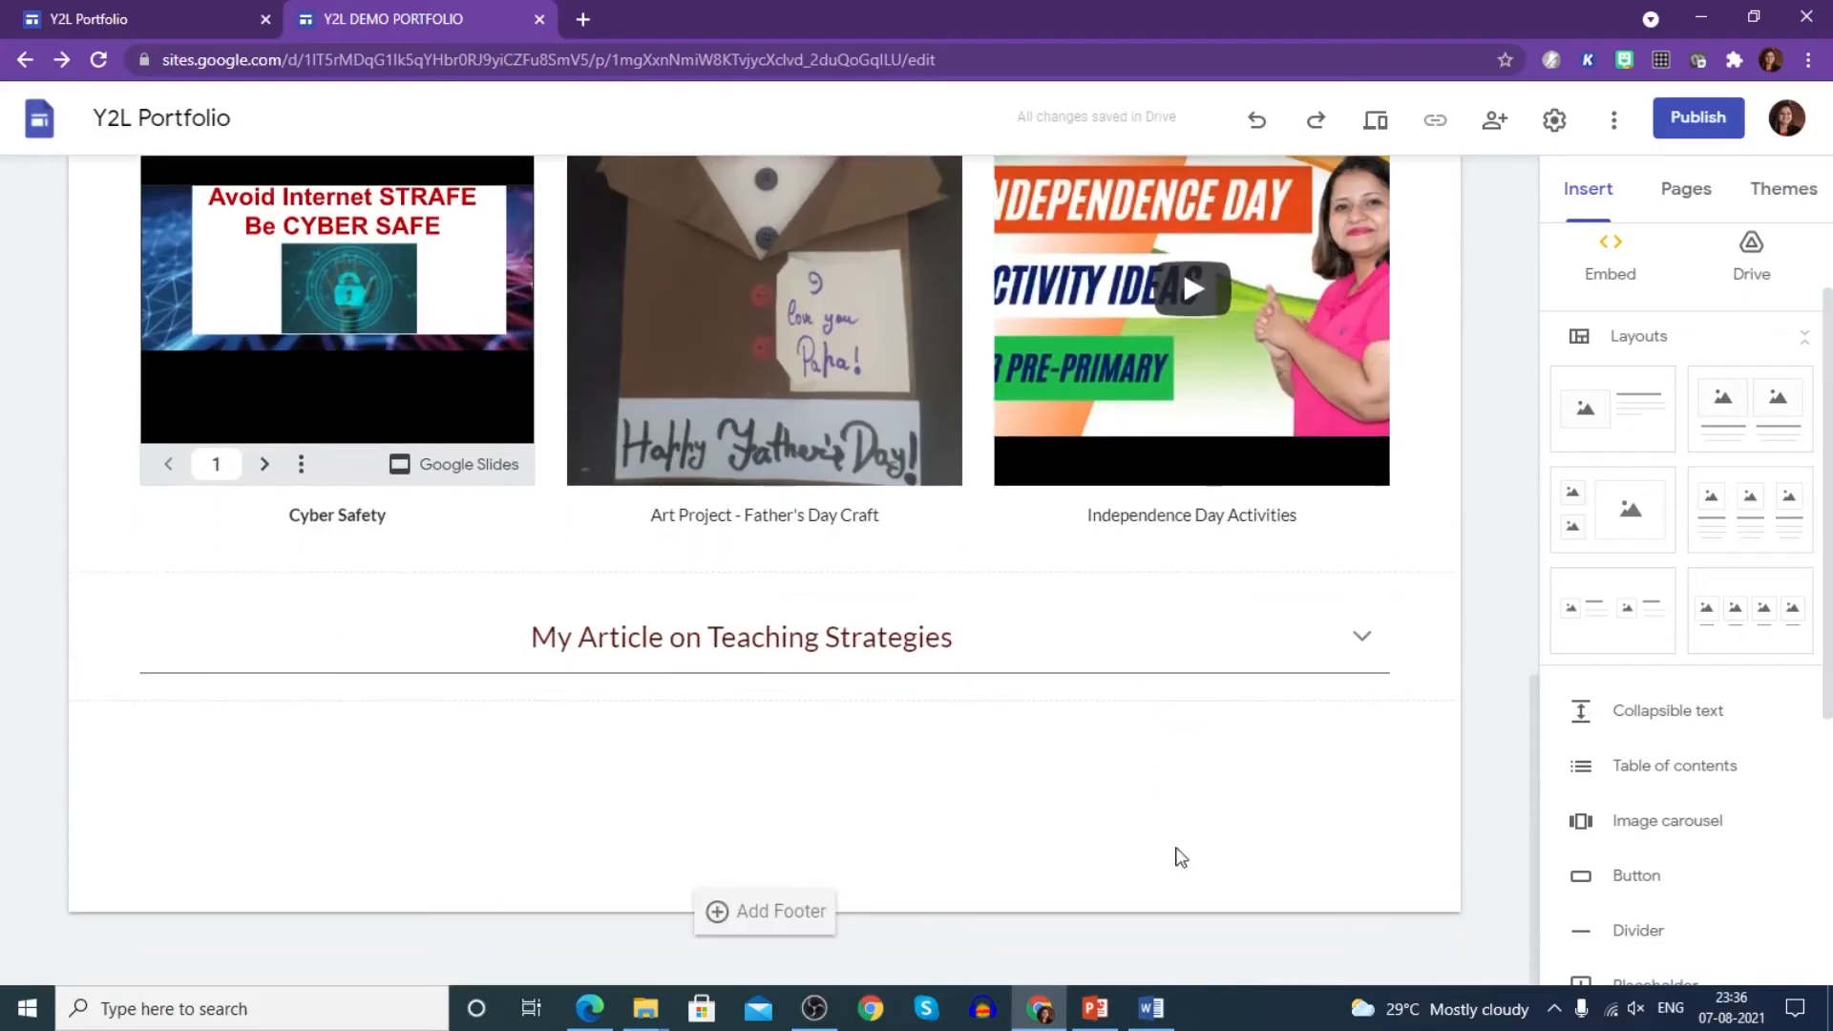
left_click(1362, 634)
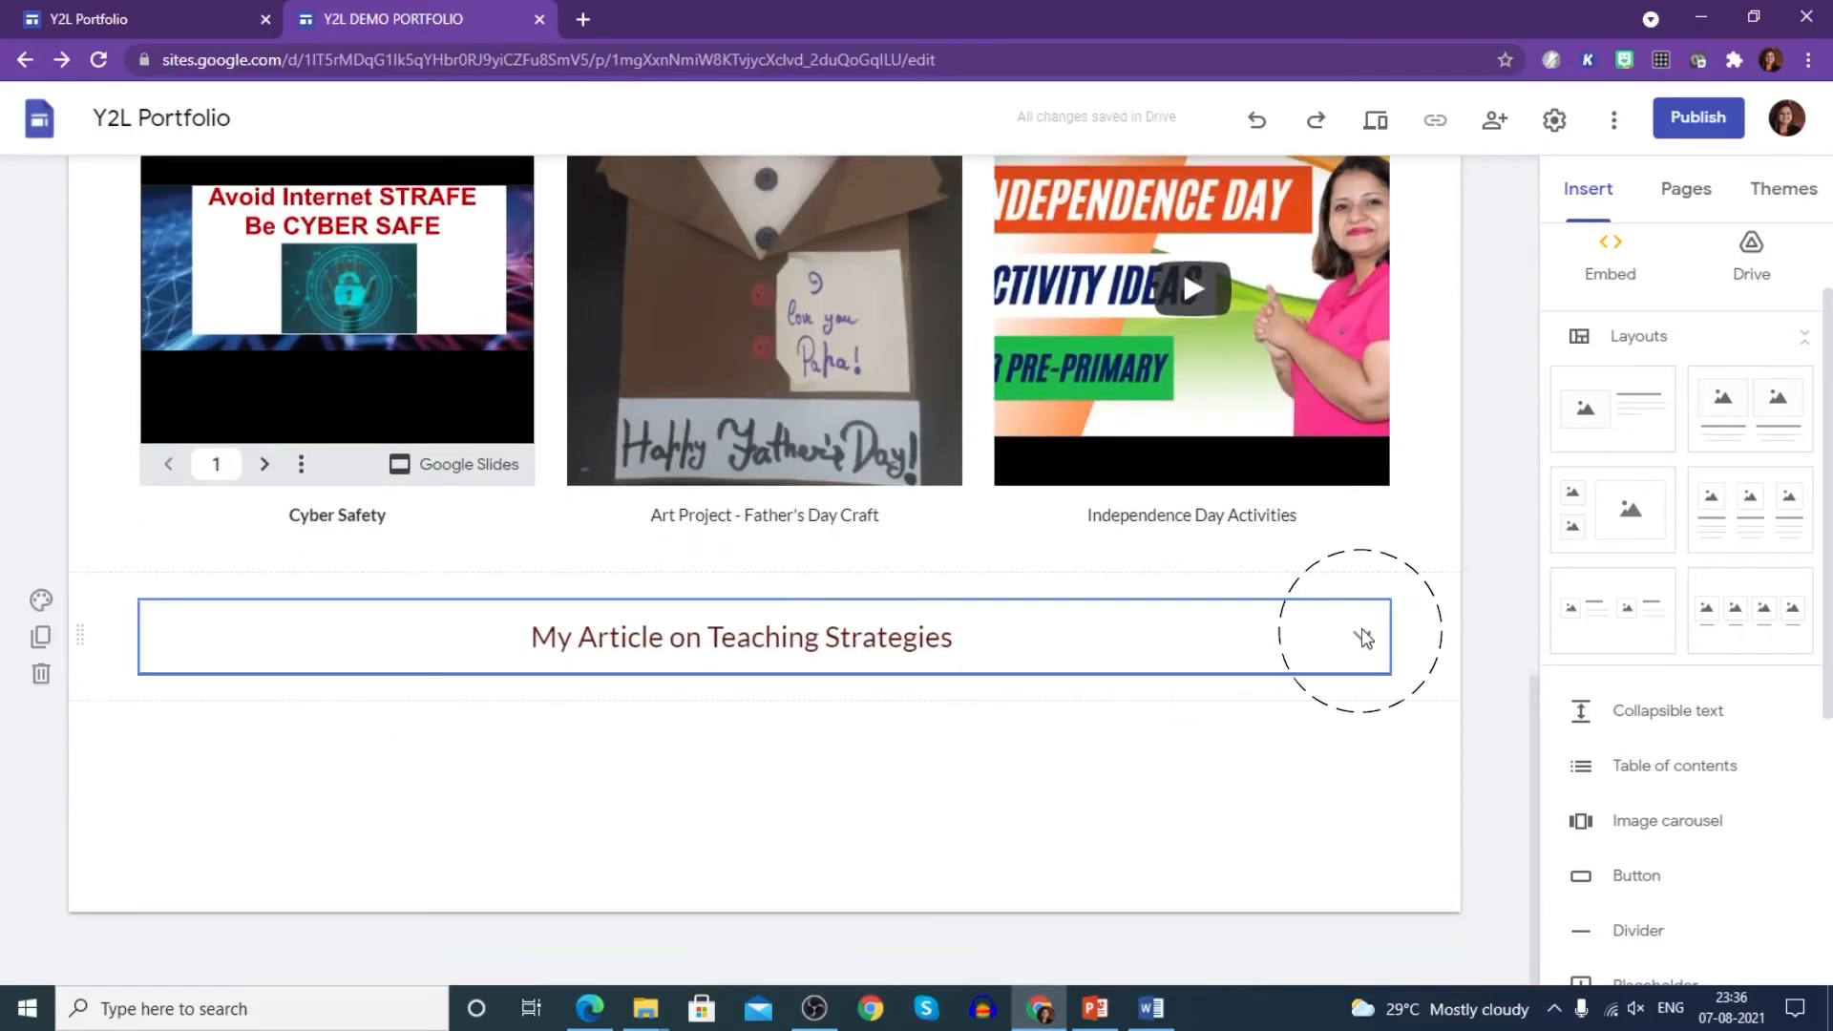
left_click(1363, 638)
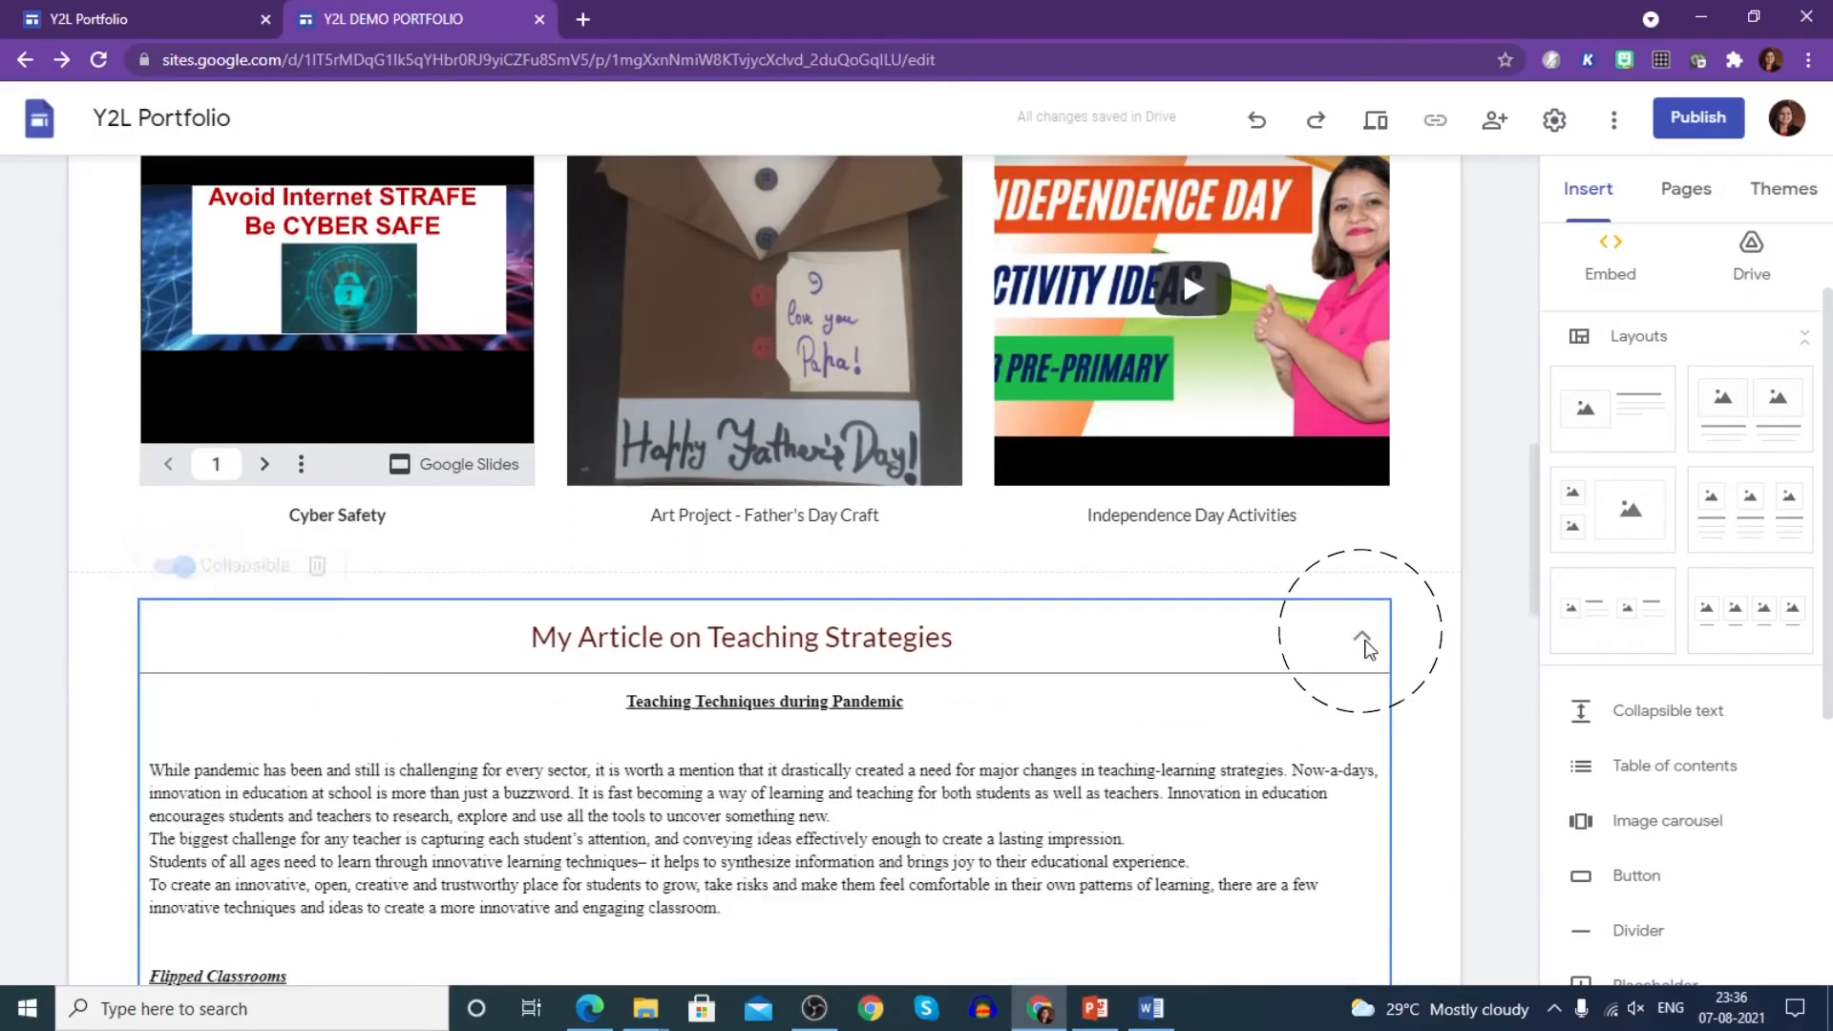
left_click(1493, 673)
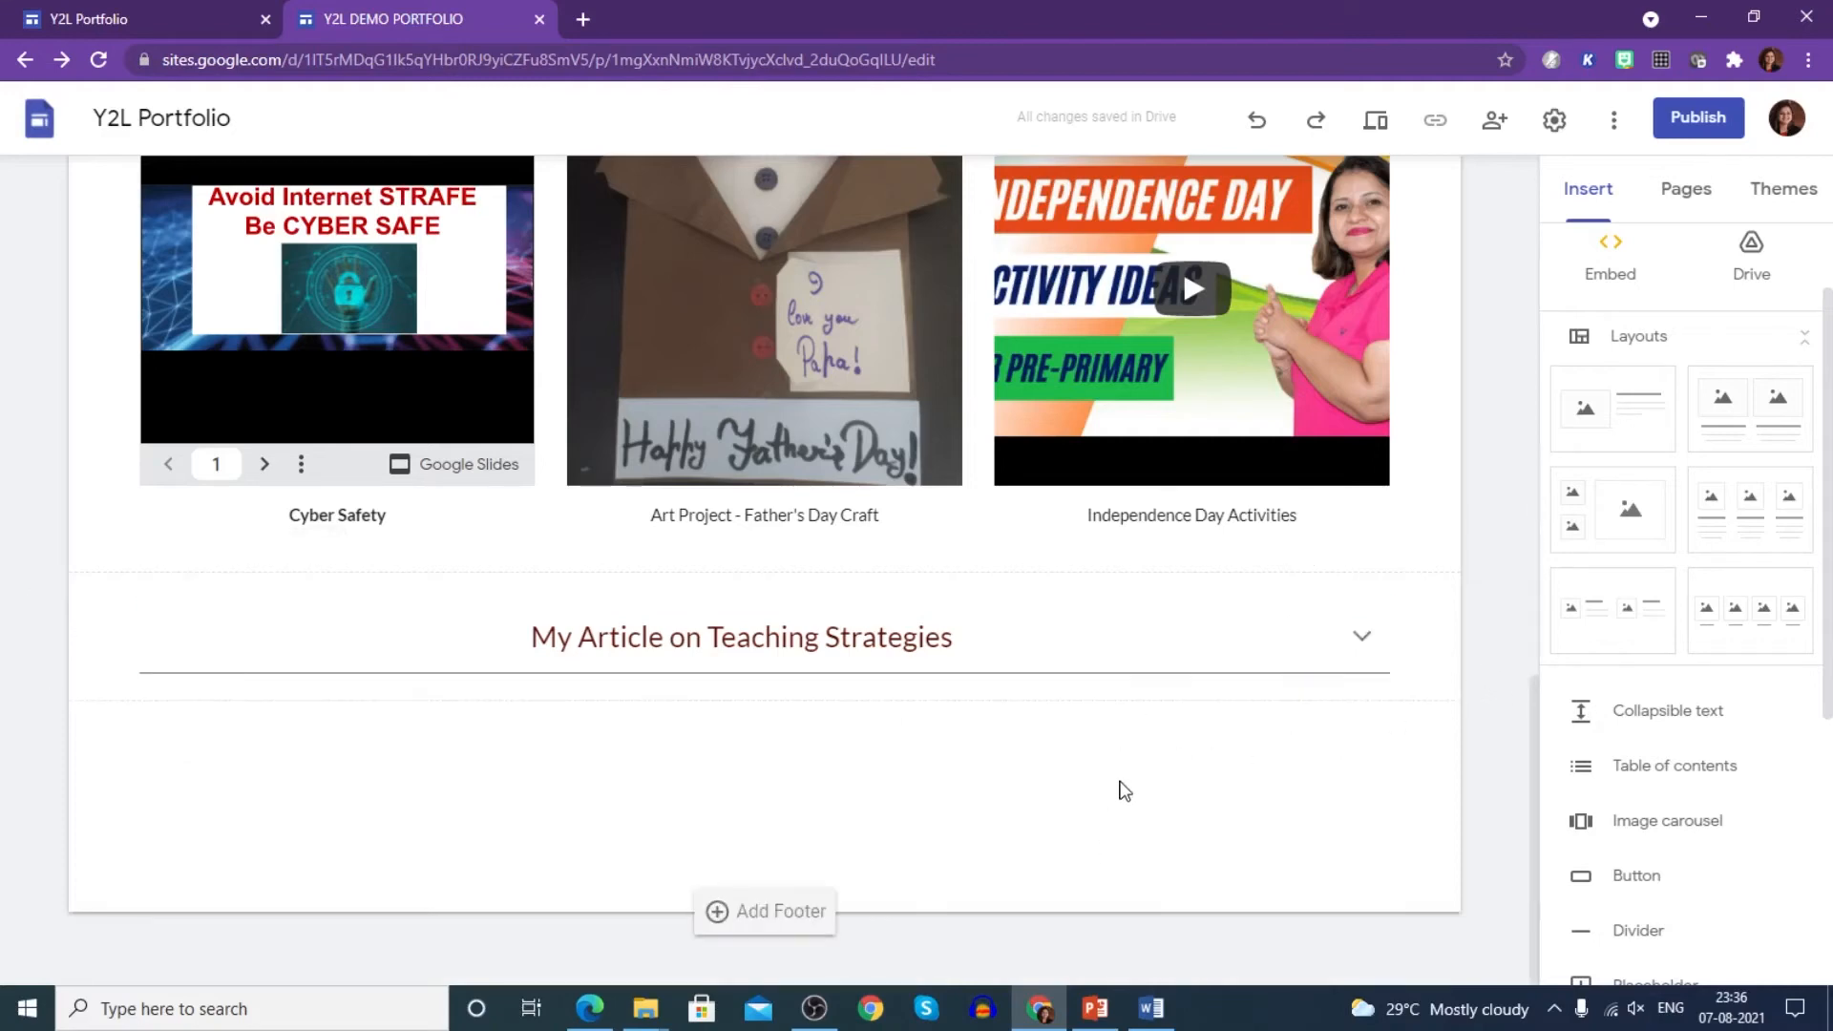
left_click(1364, 638)
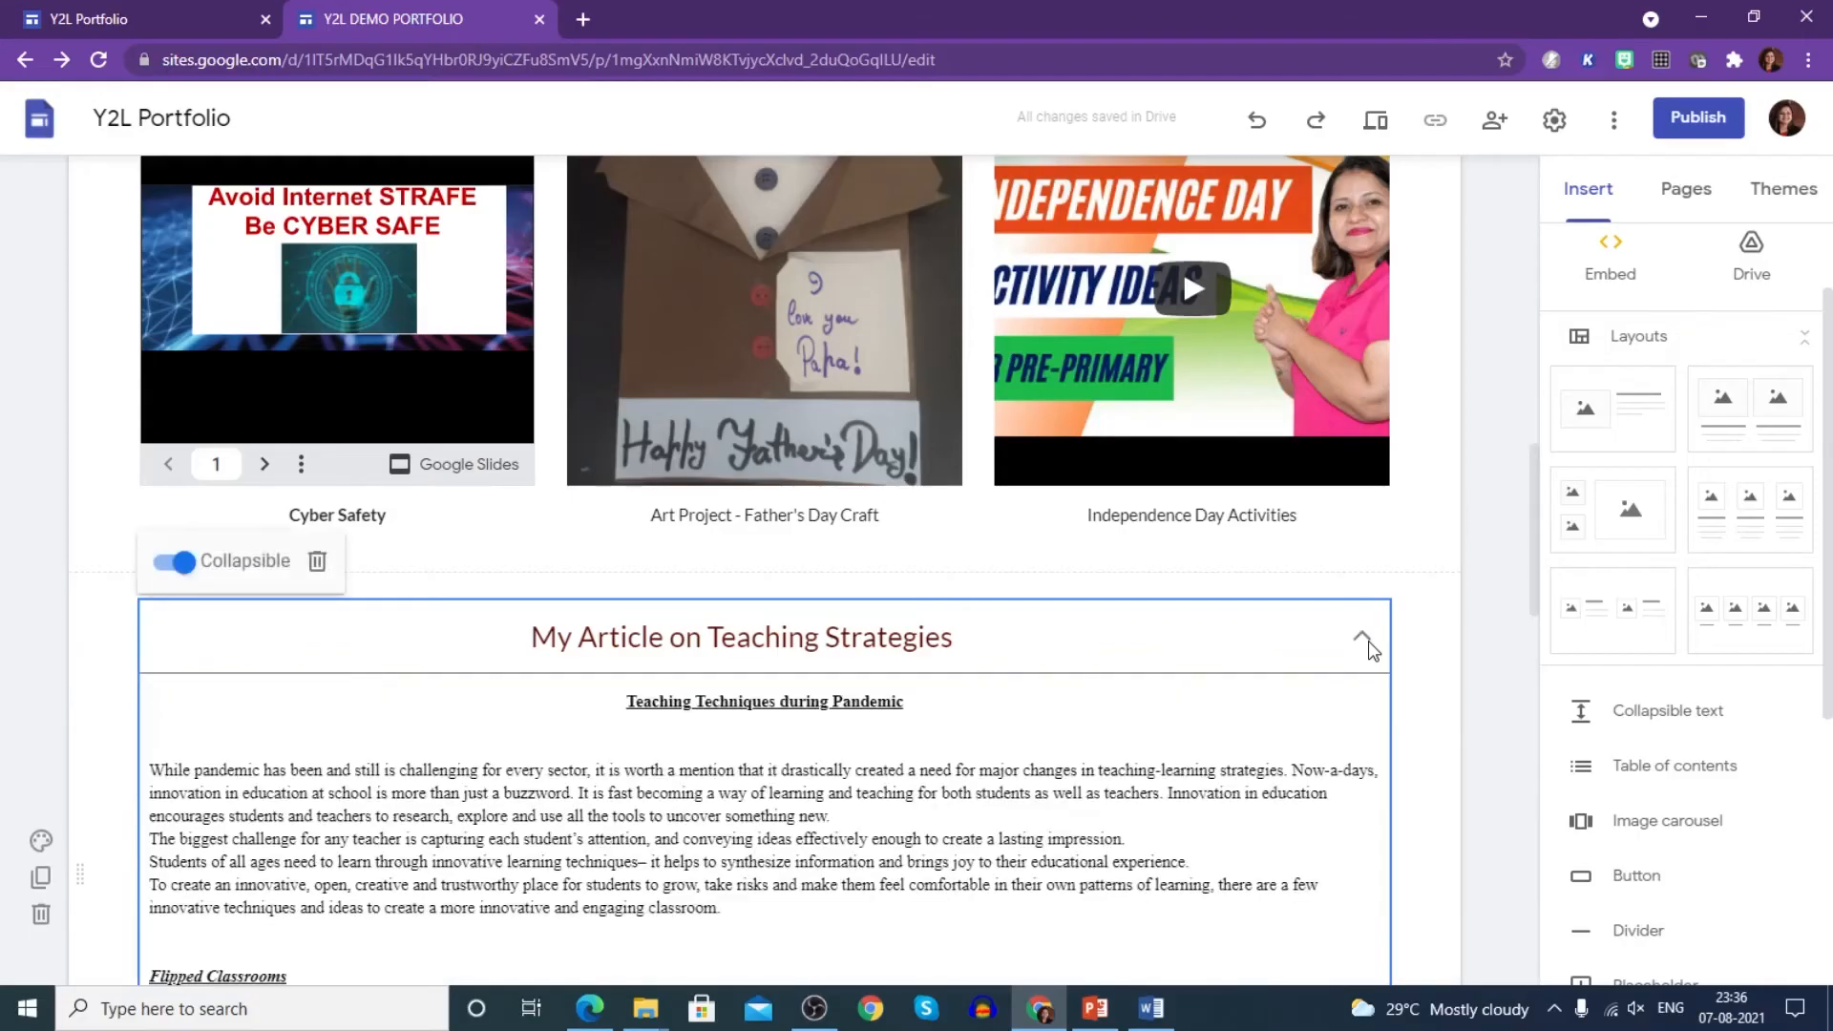
left_click(1483, 650)
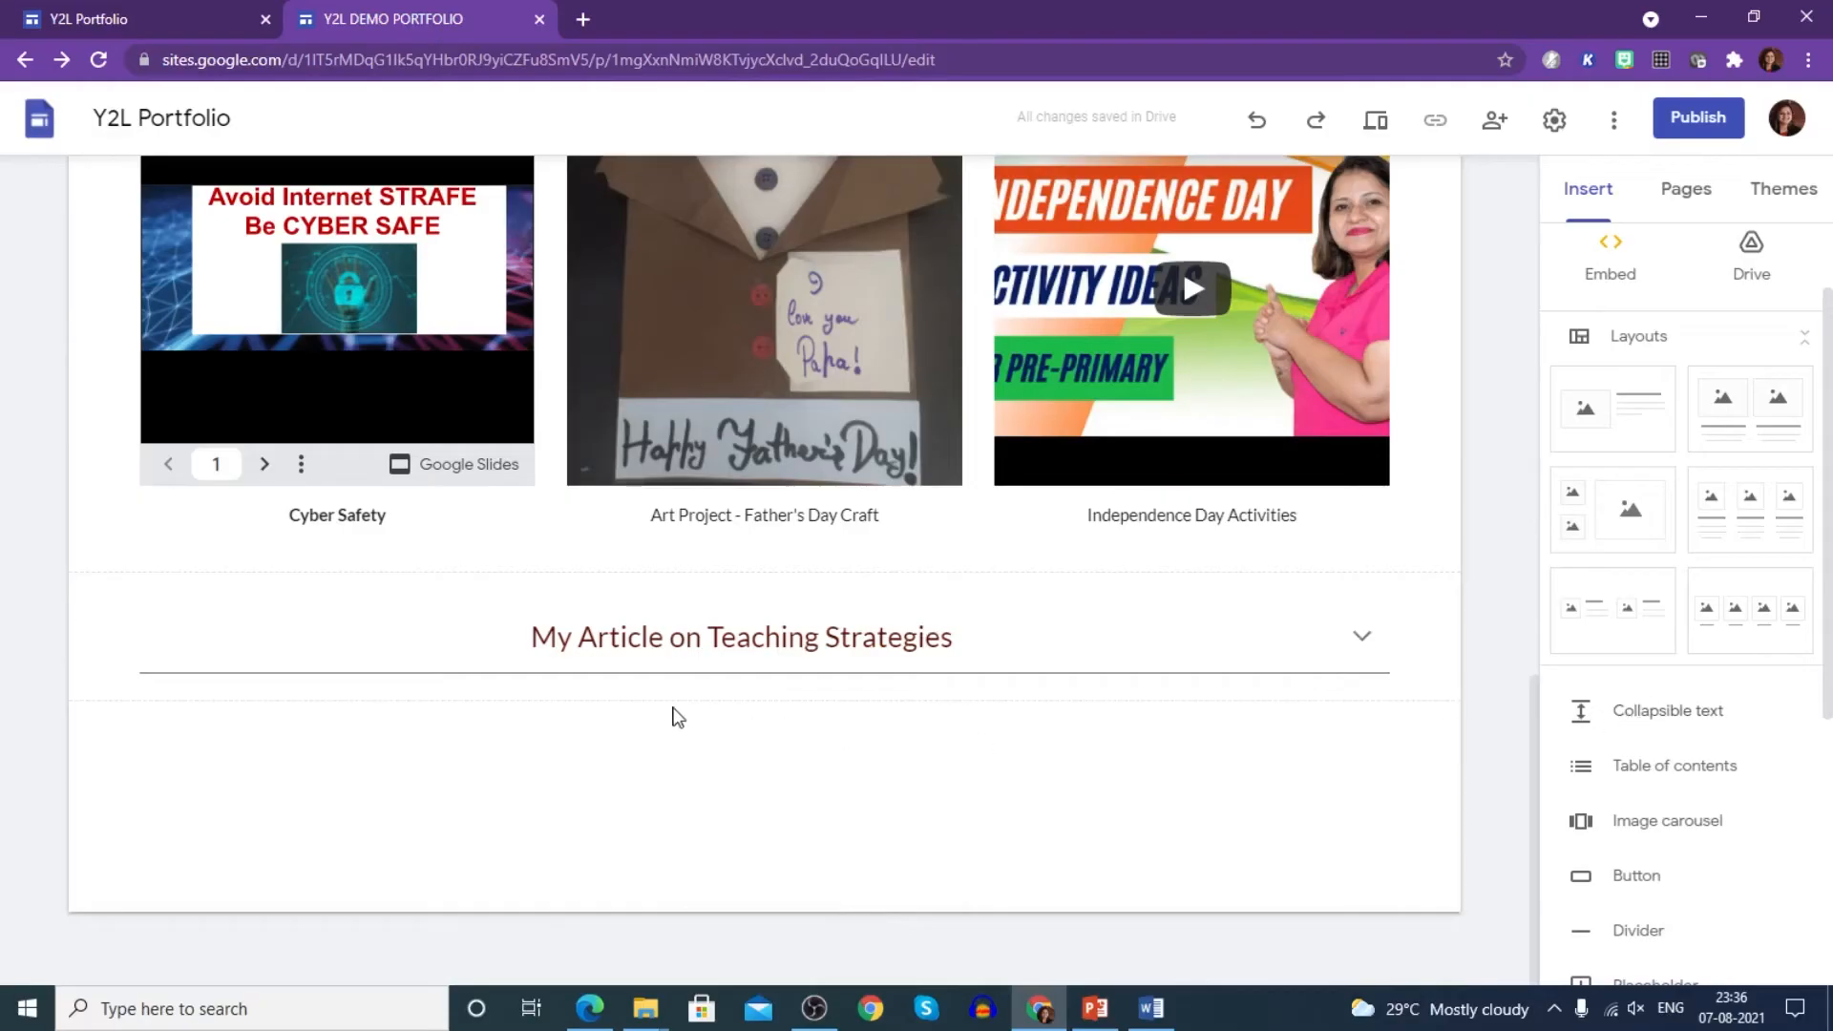
scroll(763, 754, "up", 7)
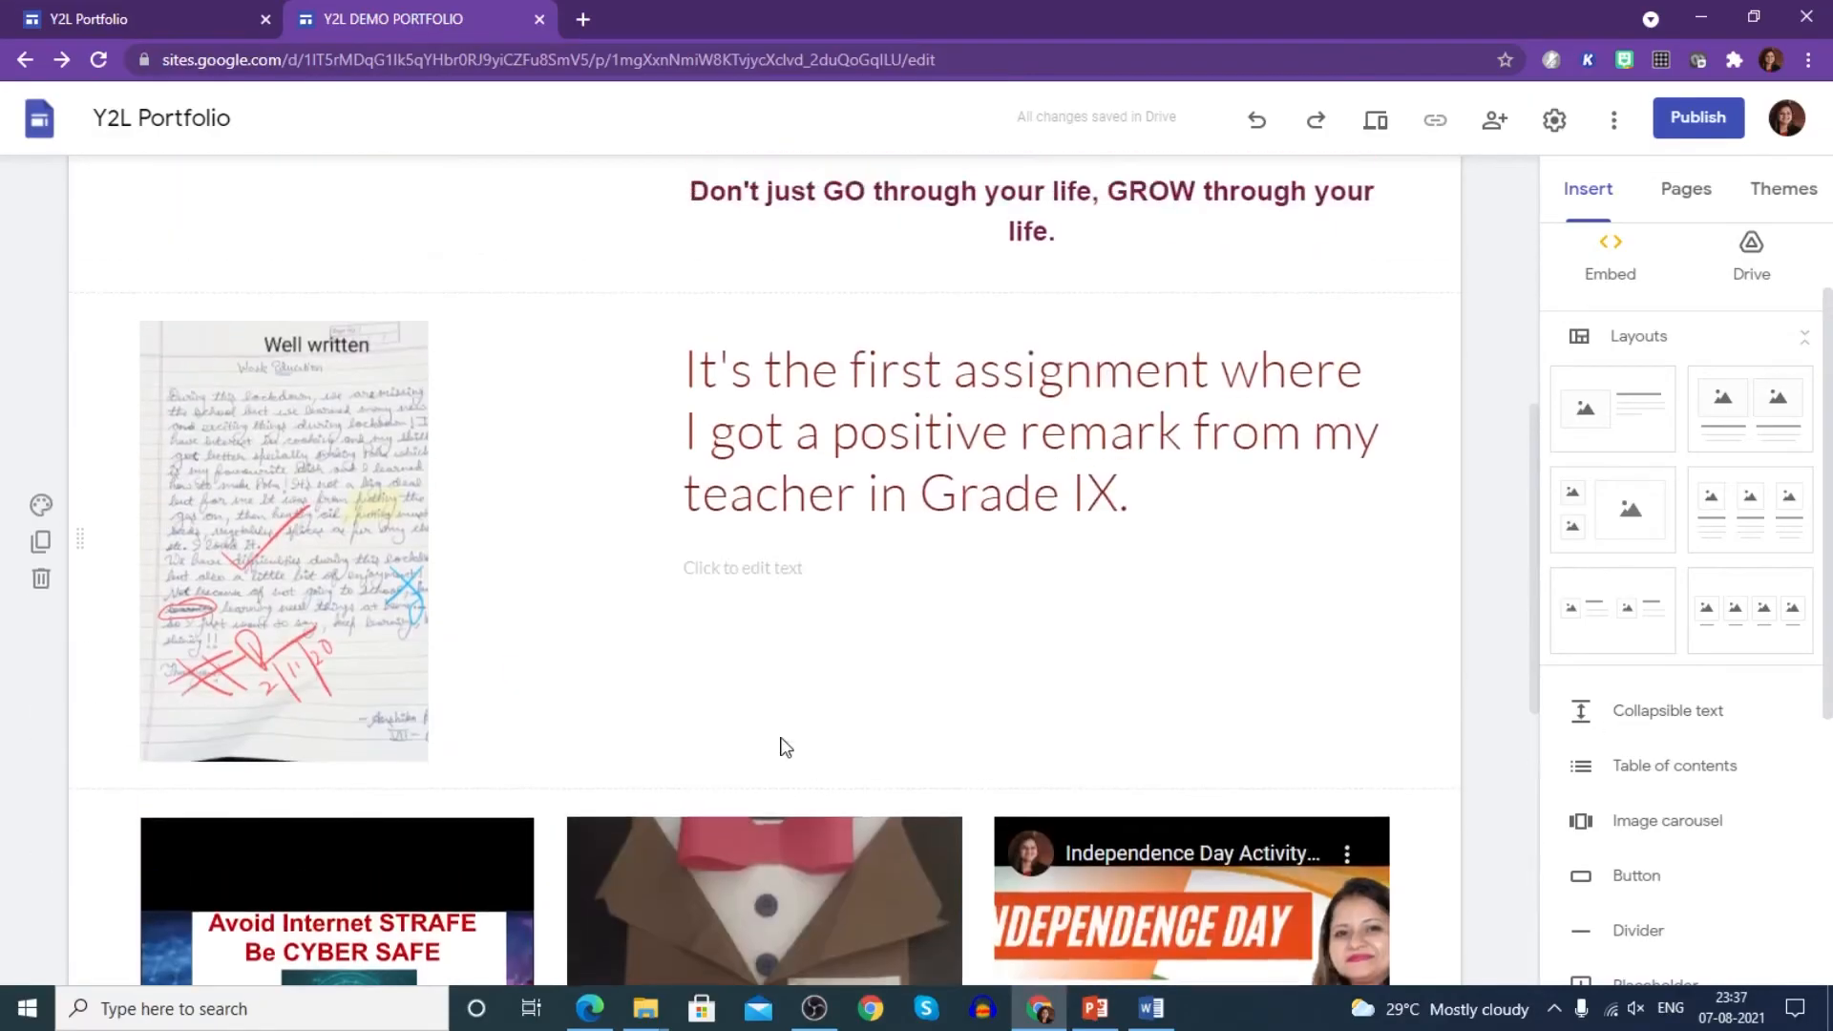
scroll(785, 746, "down", 7)
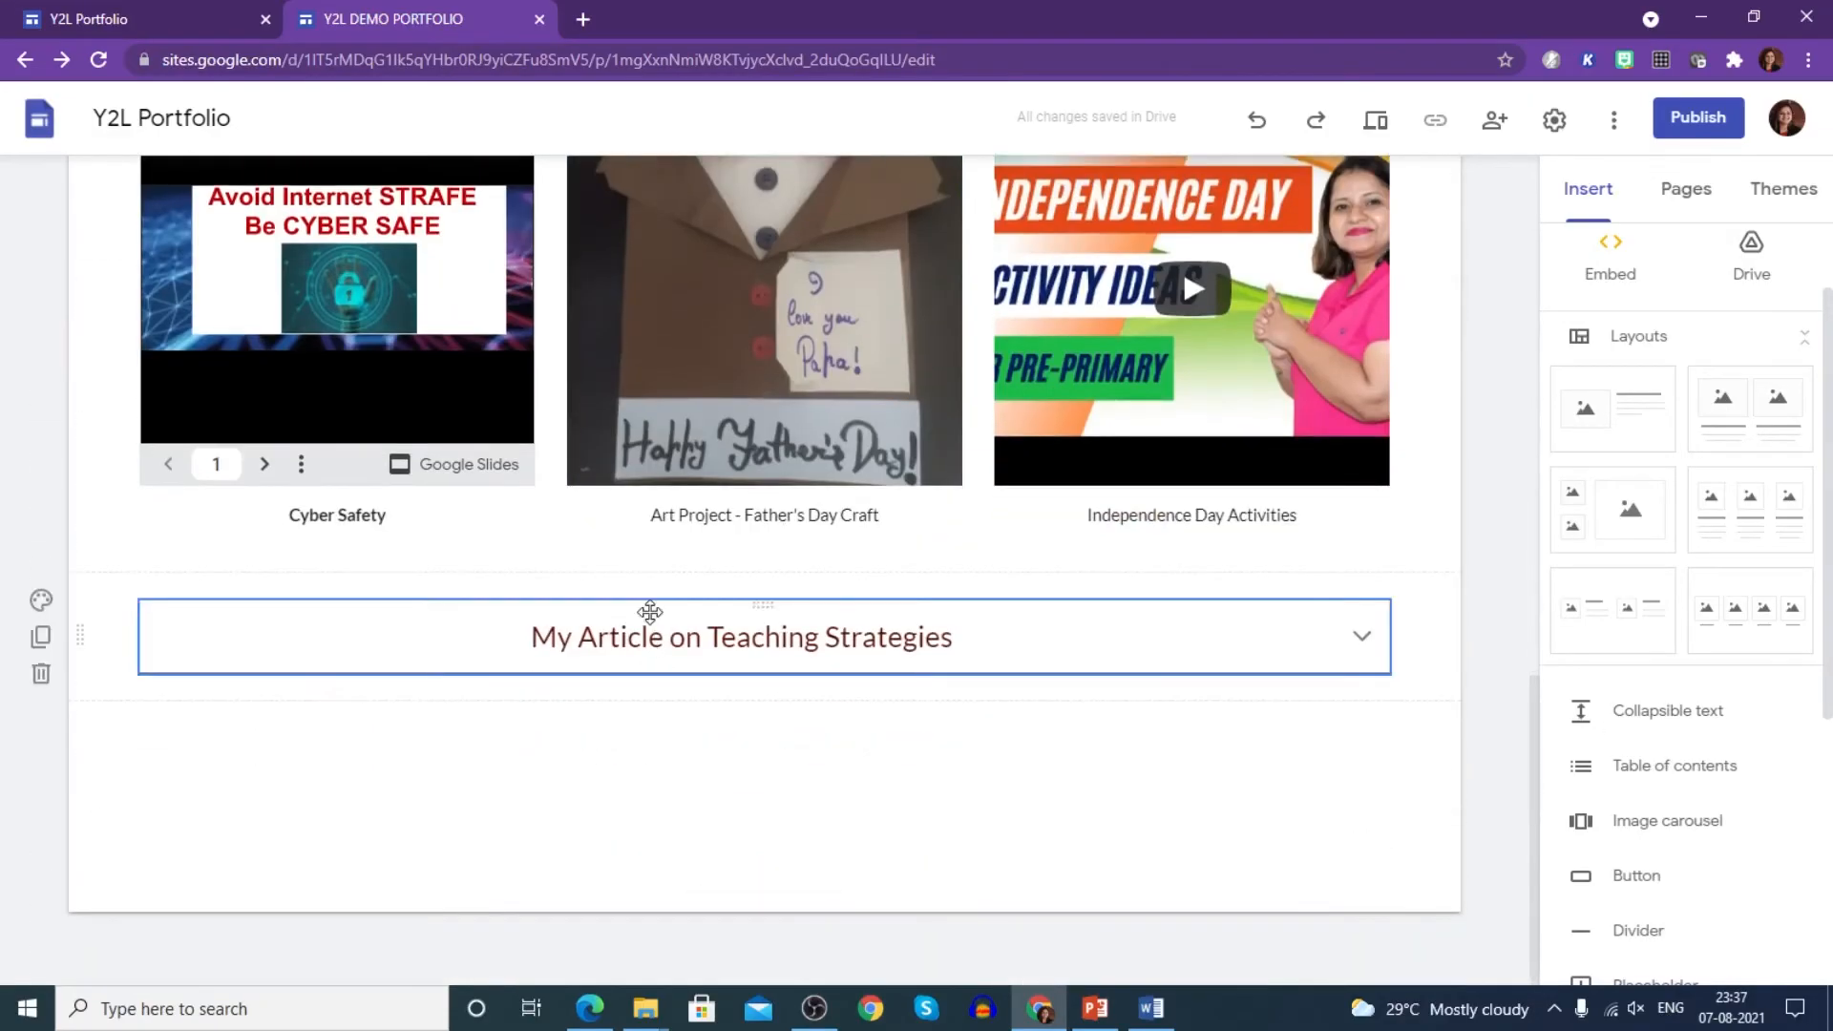
left_click_drag(619, 603, 637, 265)
left_click_drag(477, 567, 476, 567)
scroll(548, 770, "up", 5)
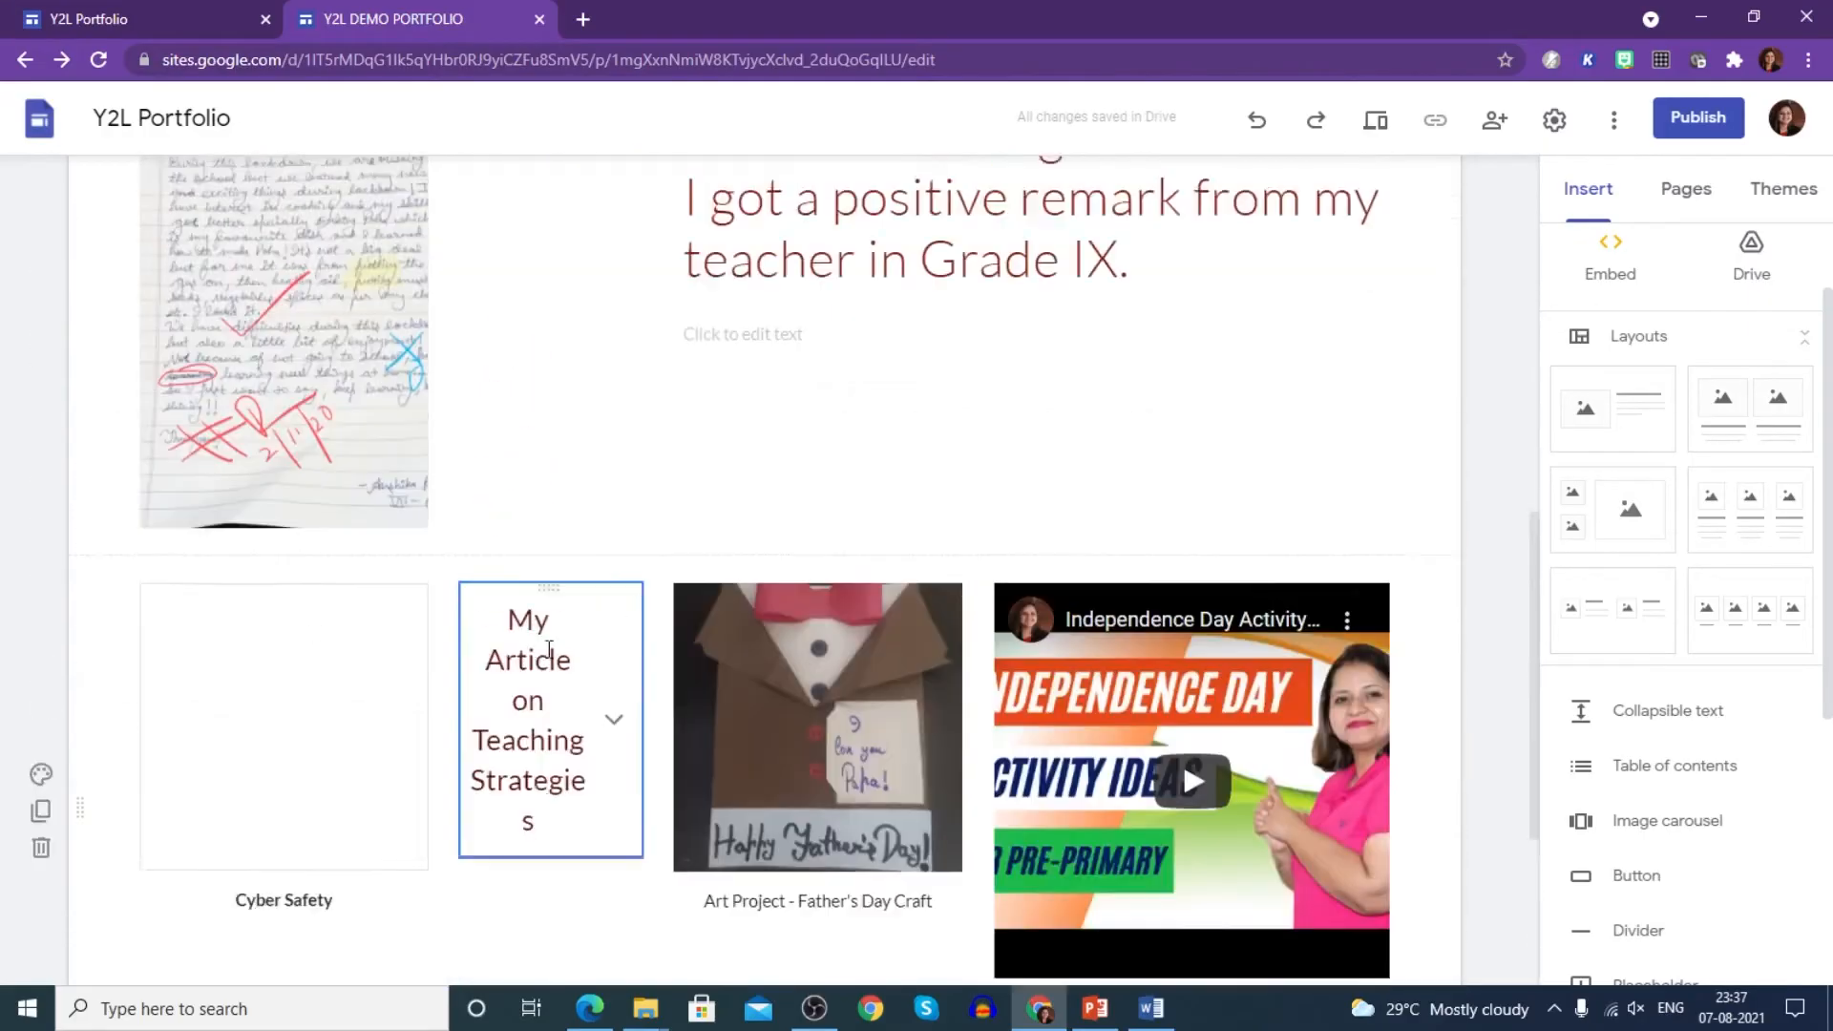
scroll(535, 866, "down", 3)
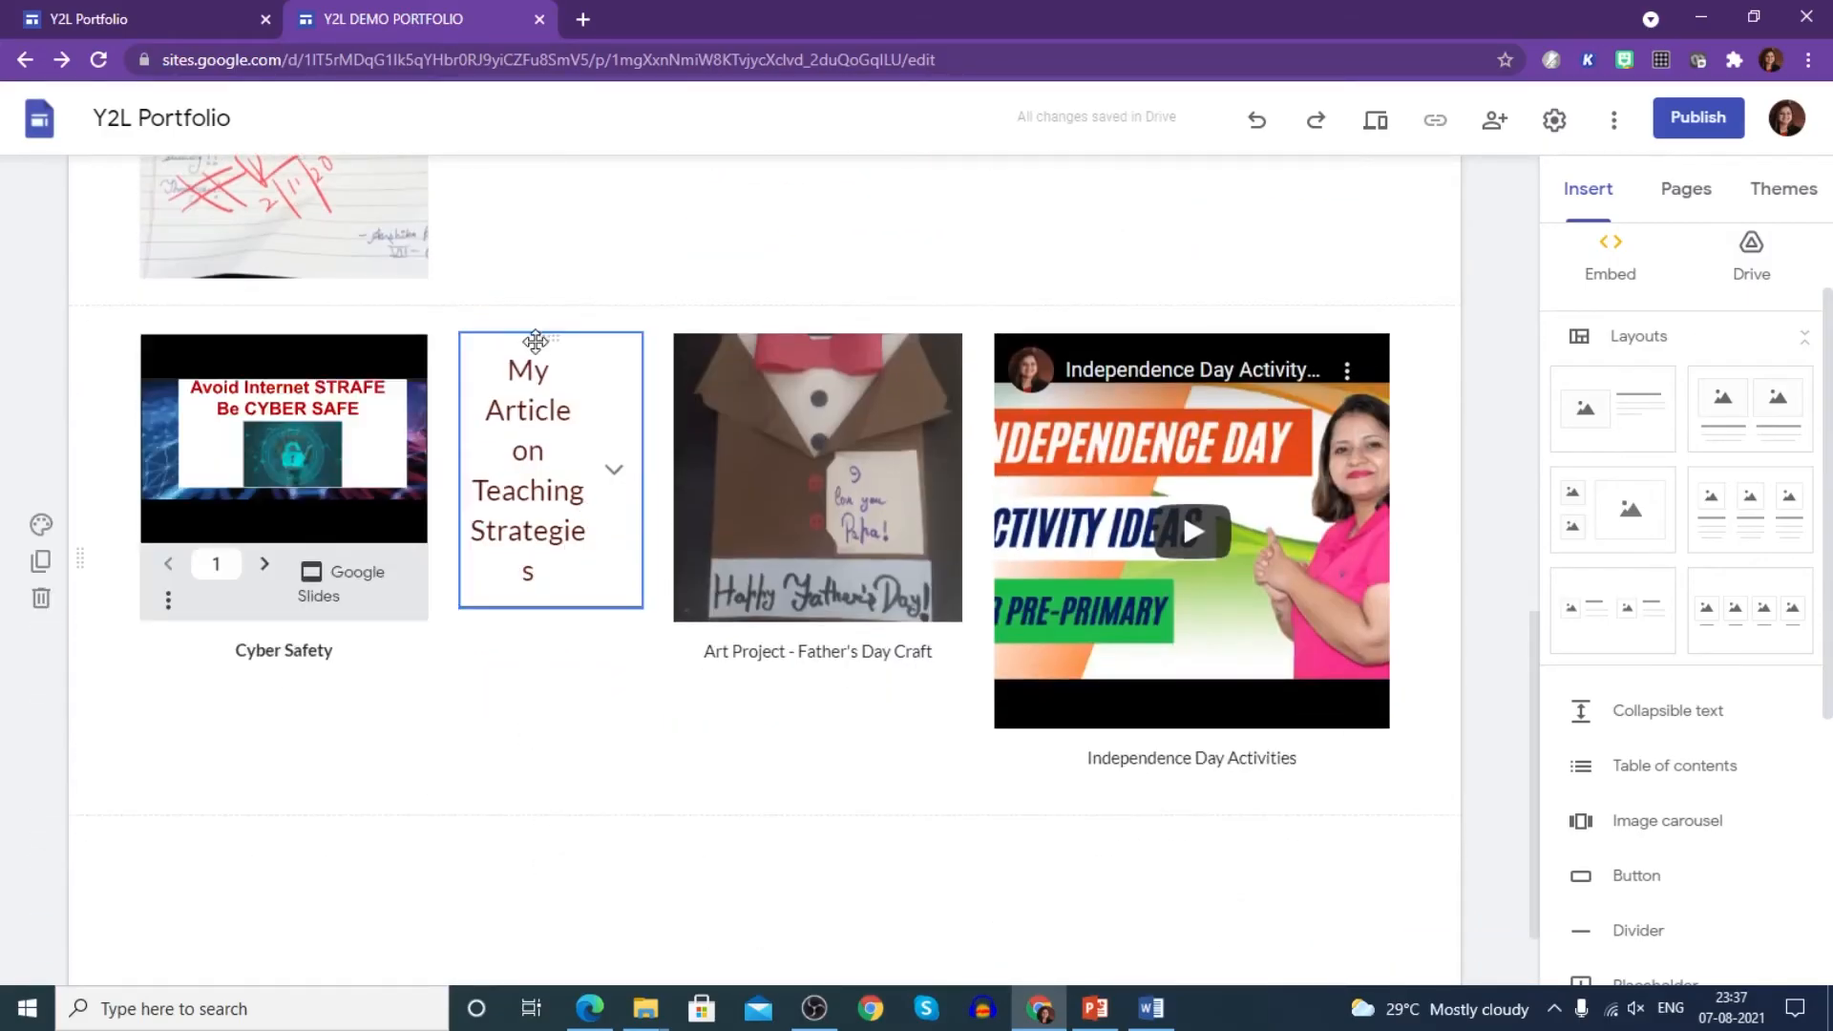
left_click_drag(534, 343, 534, 802)
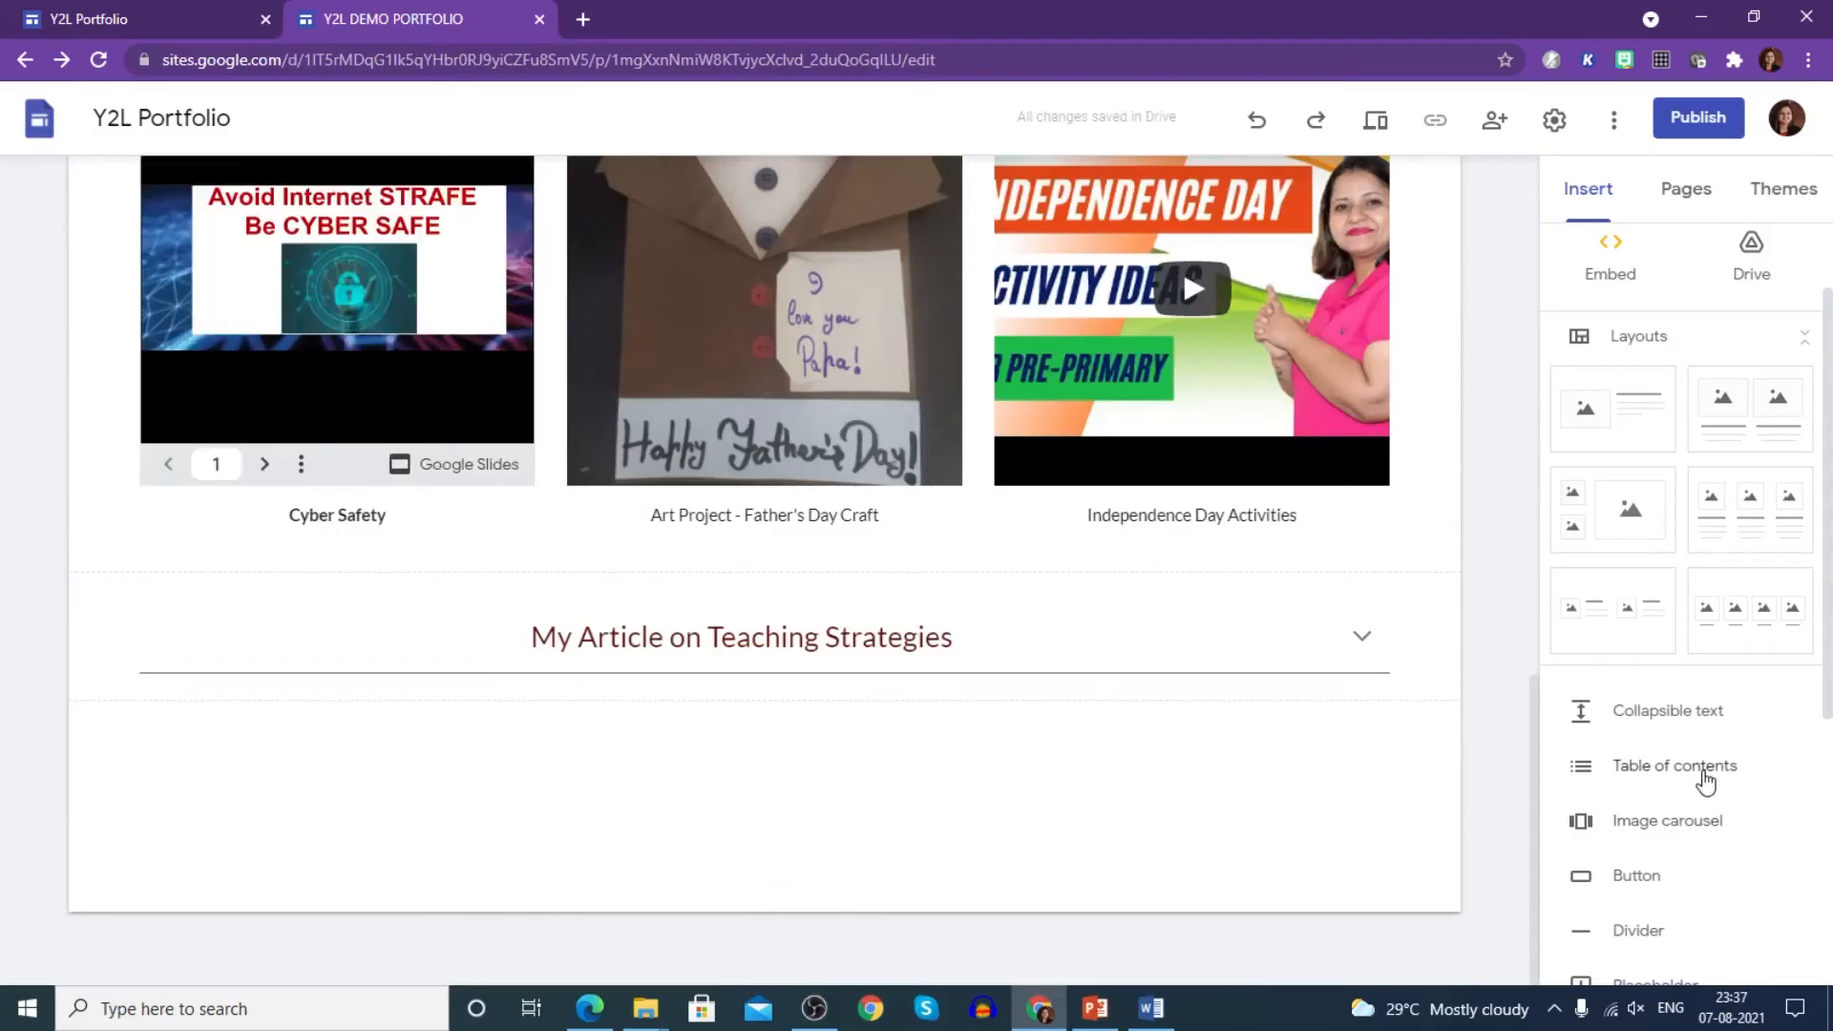
left_click(1699, 780)
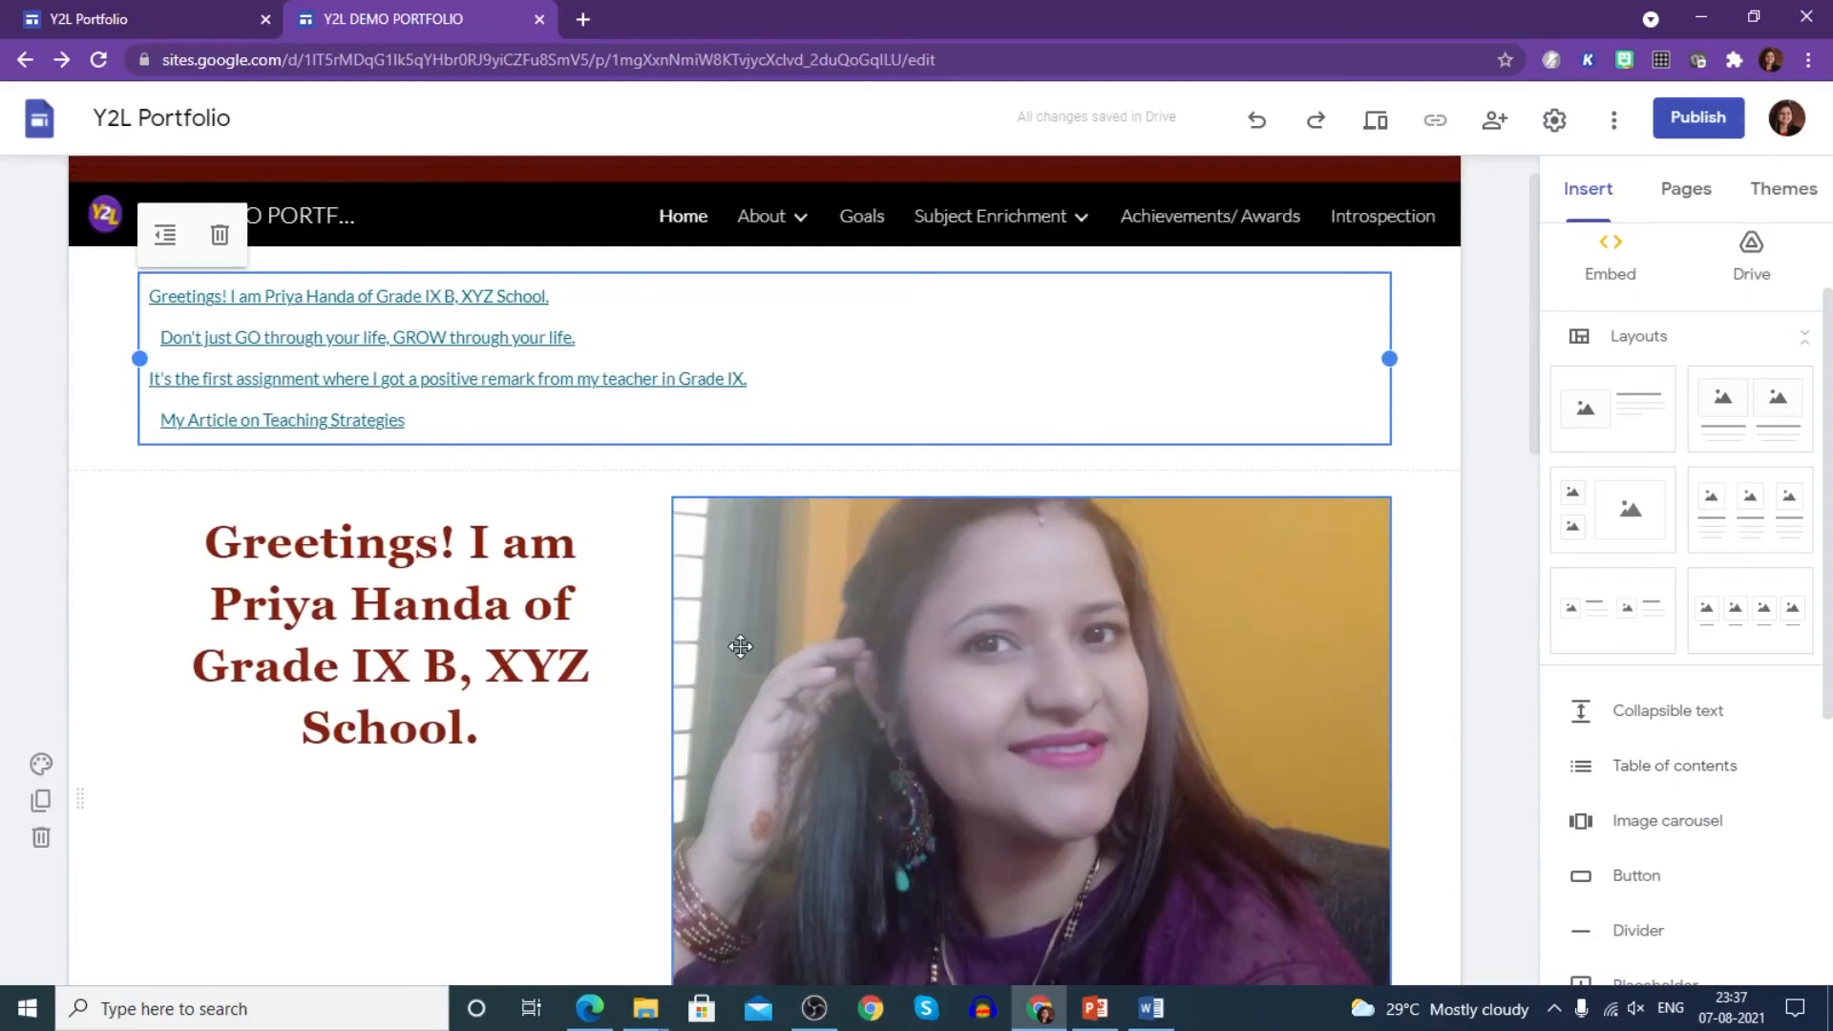
key("Delete")
scroll(1318, 703, "down", 2)
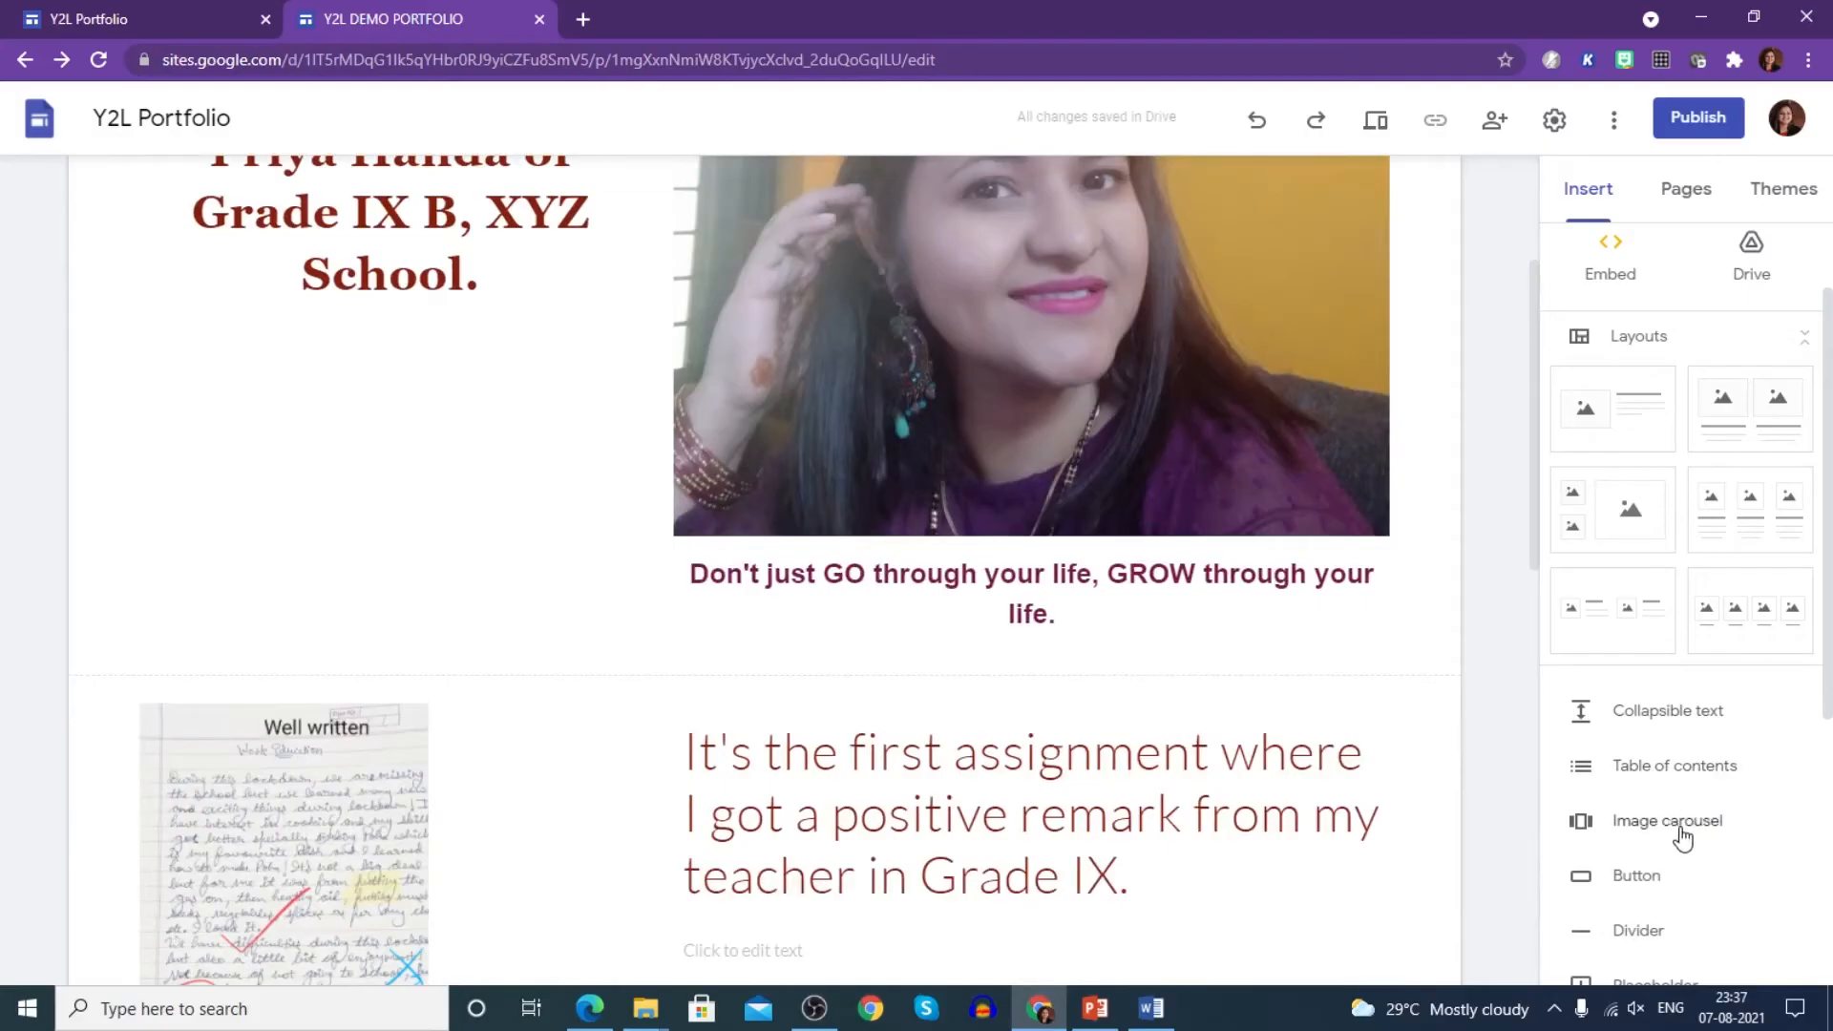
scroll(1670, 833, "down", 2)
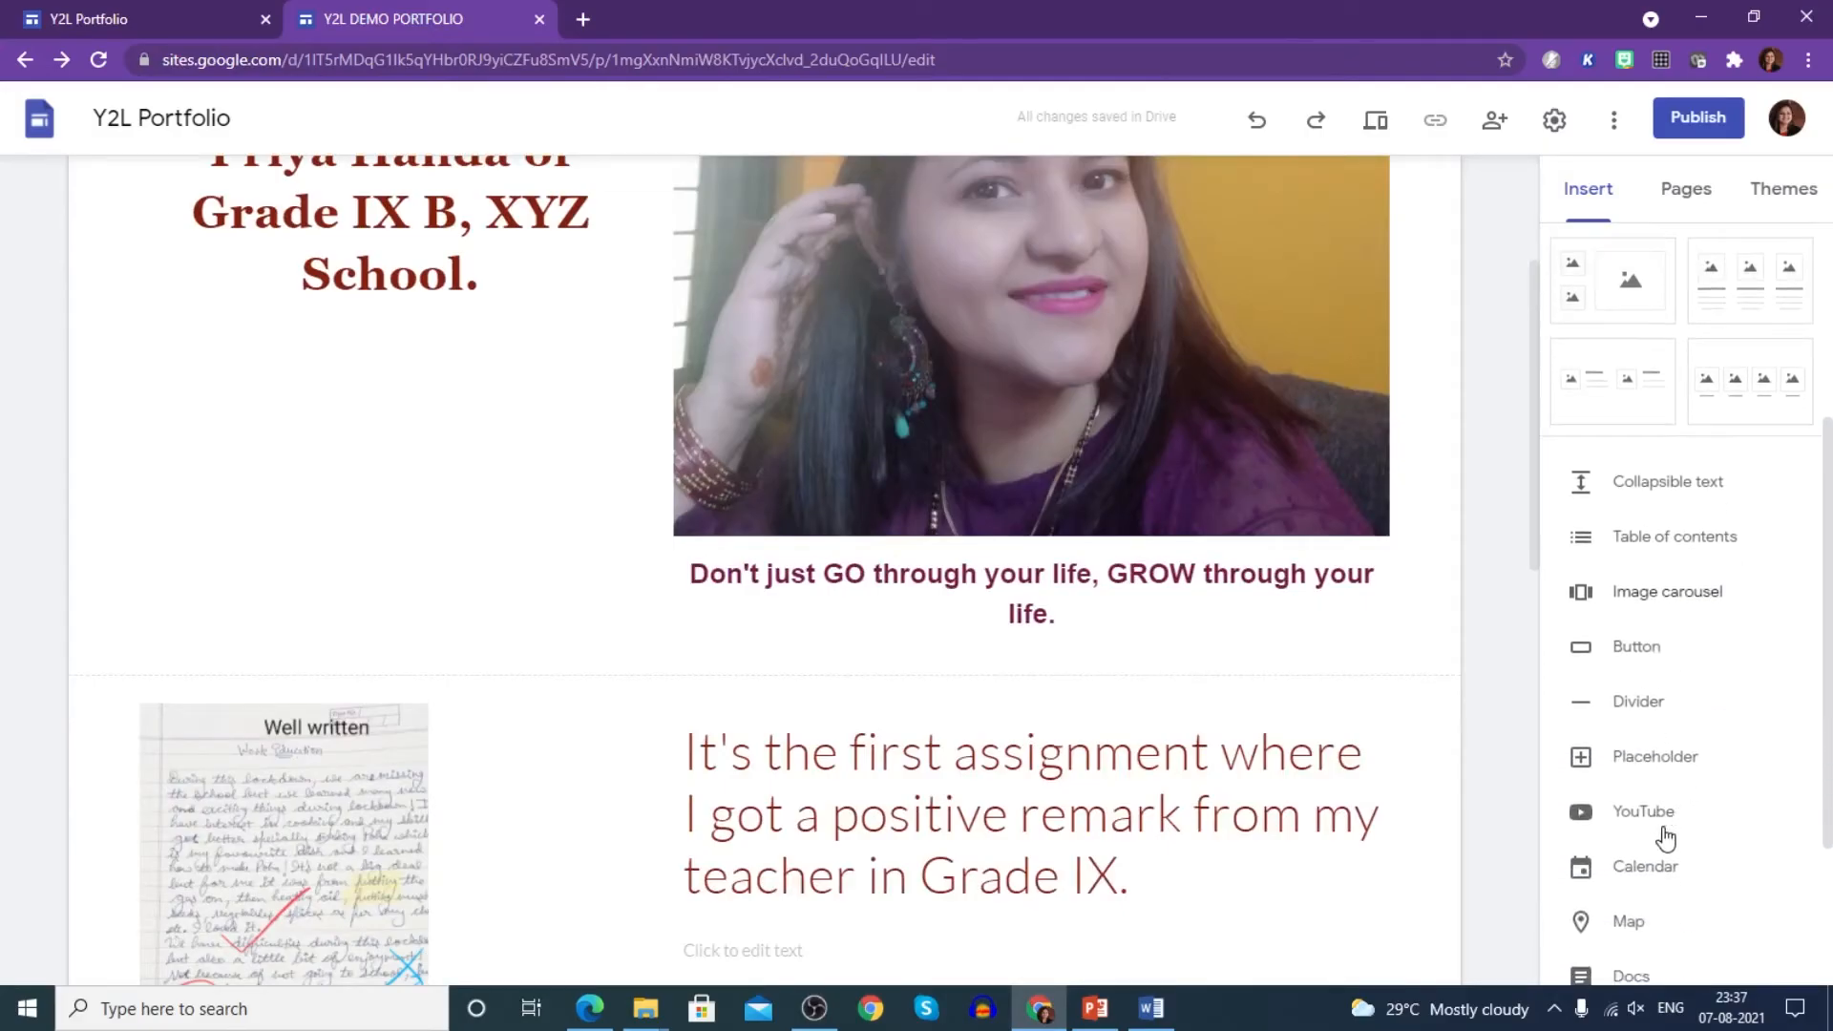
- Insert a carousel of the HT Pace 30 April 2021 and Times NIE Students Edition clippings
left_click(1653, 603)
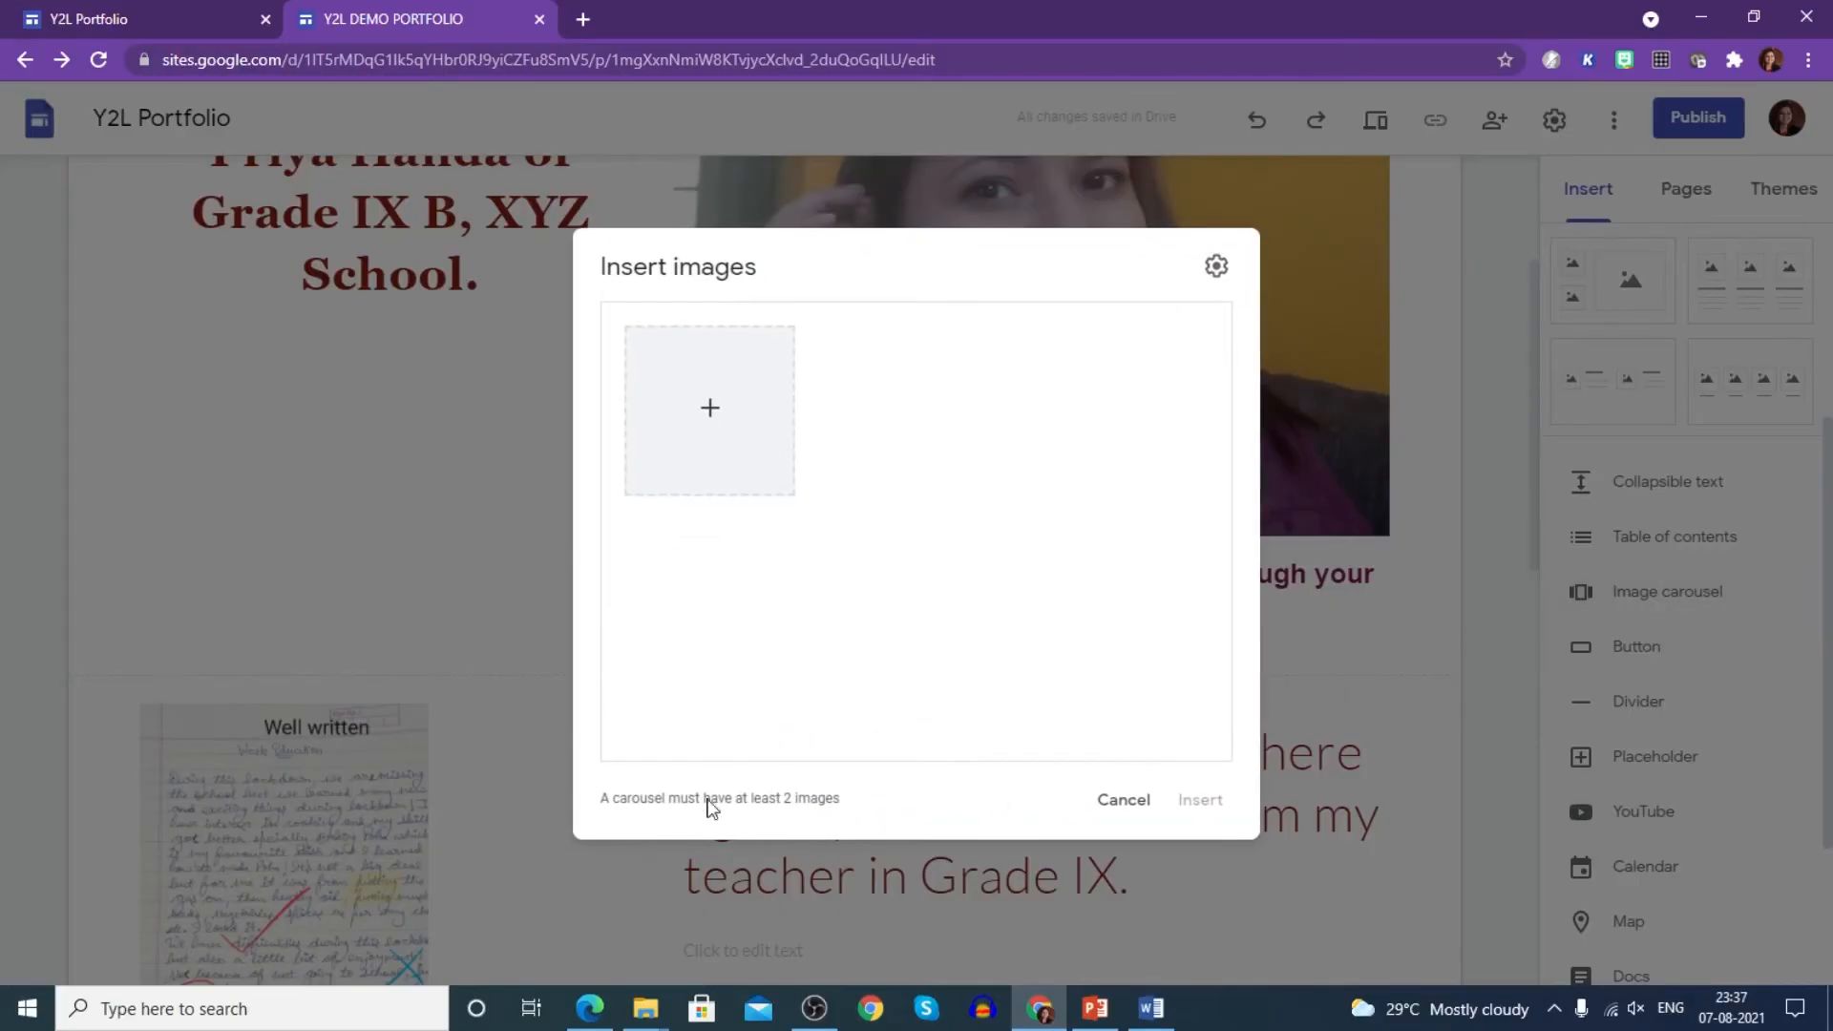
left_click(710, 409)
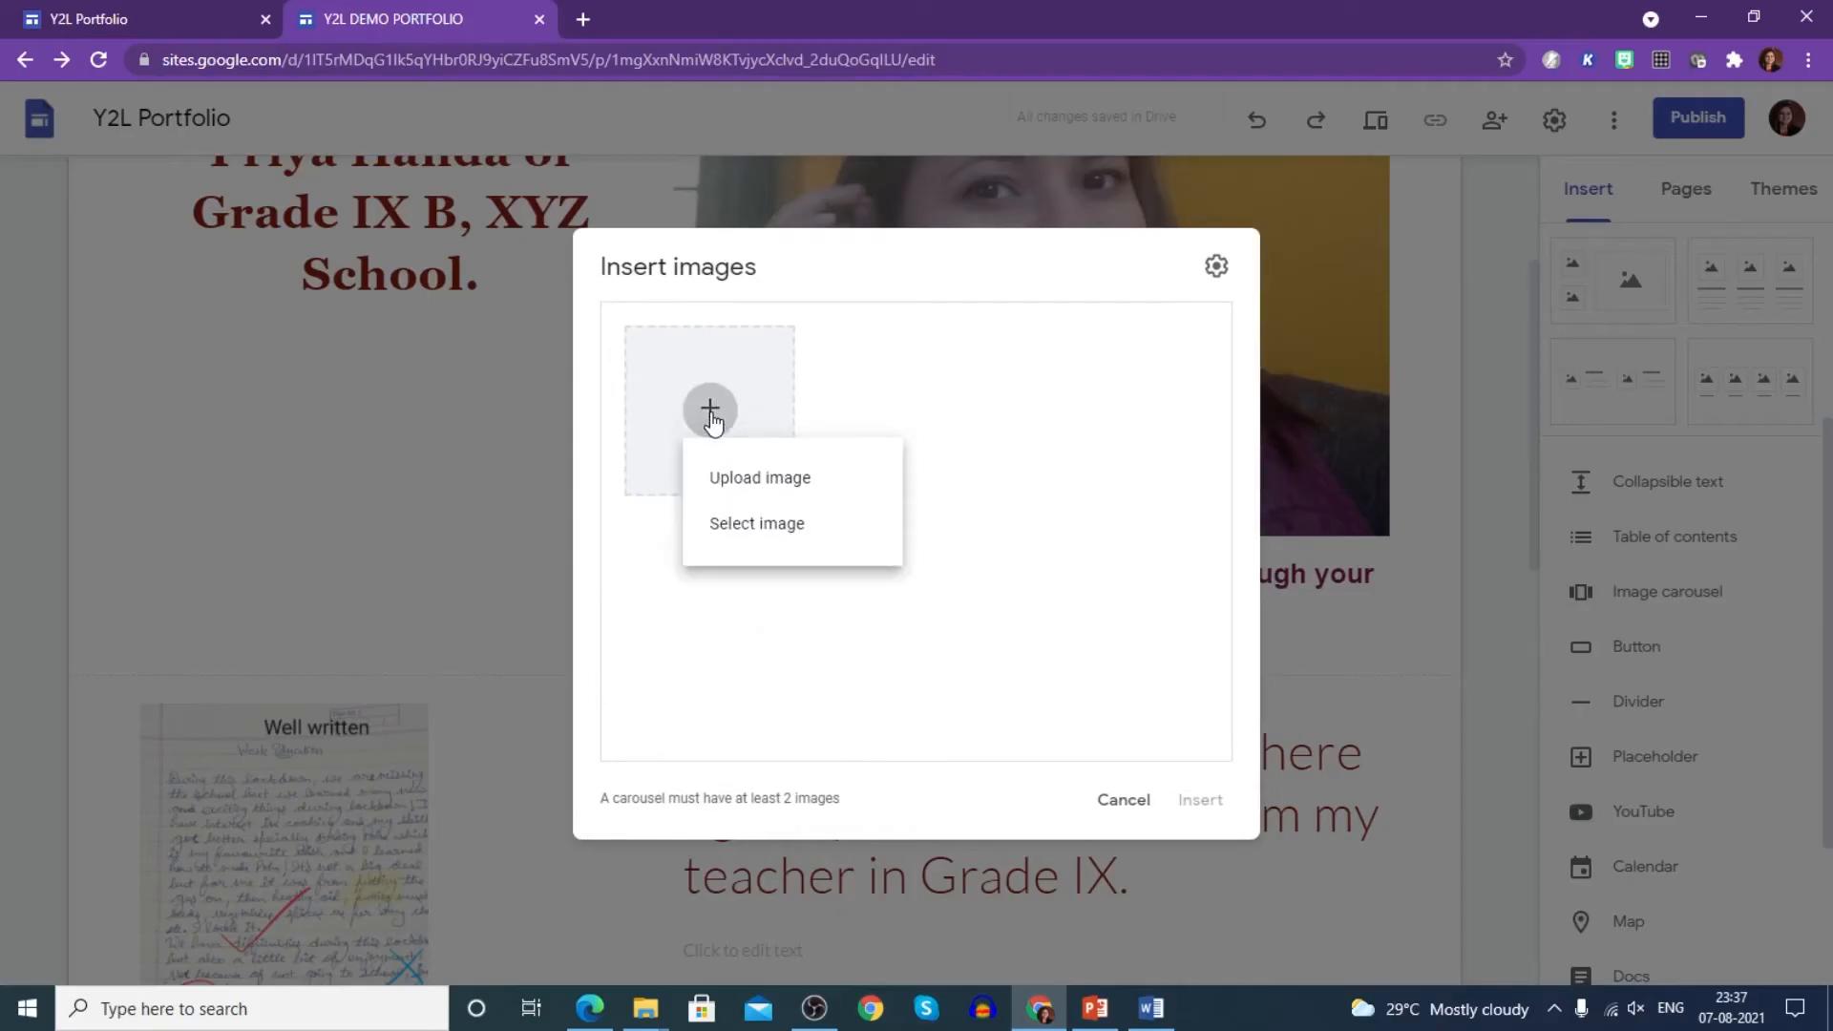
left_click(747, 482)
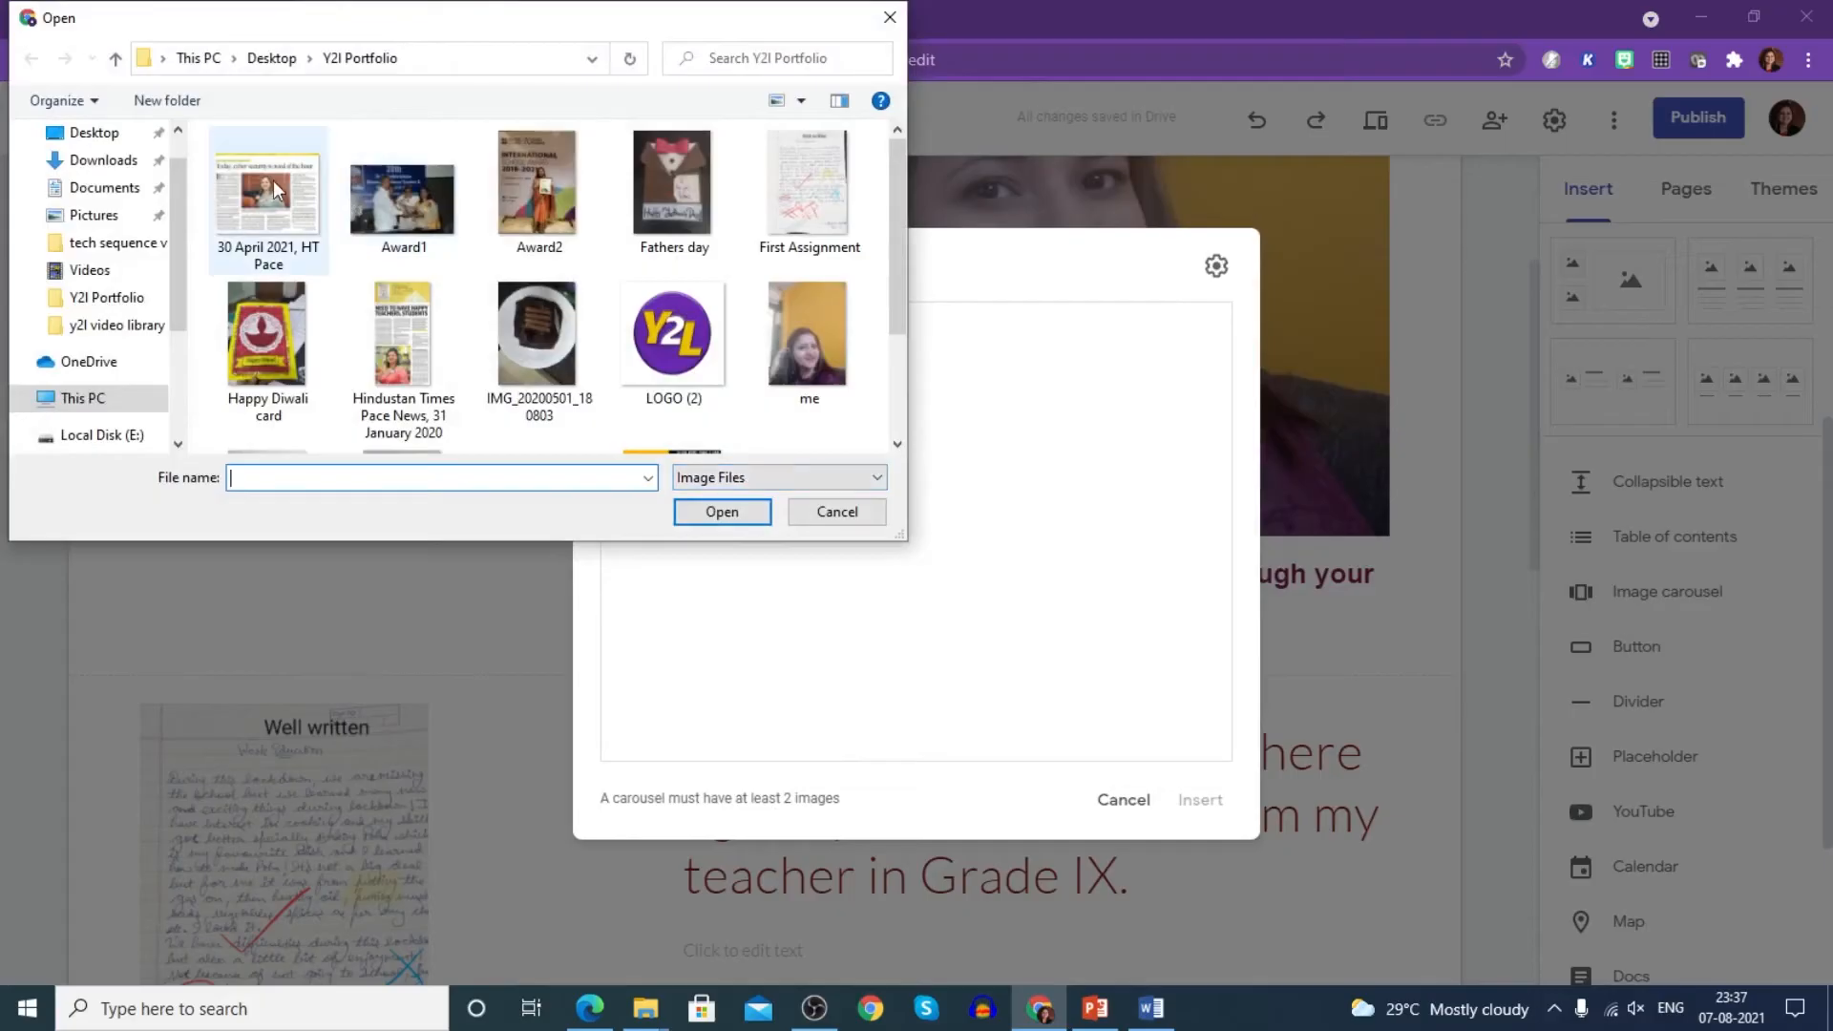
left_click(276, 191)
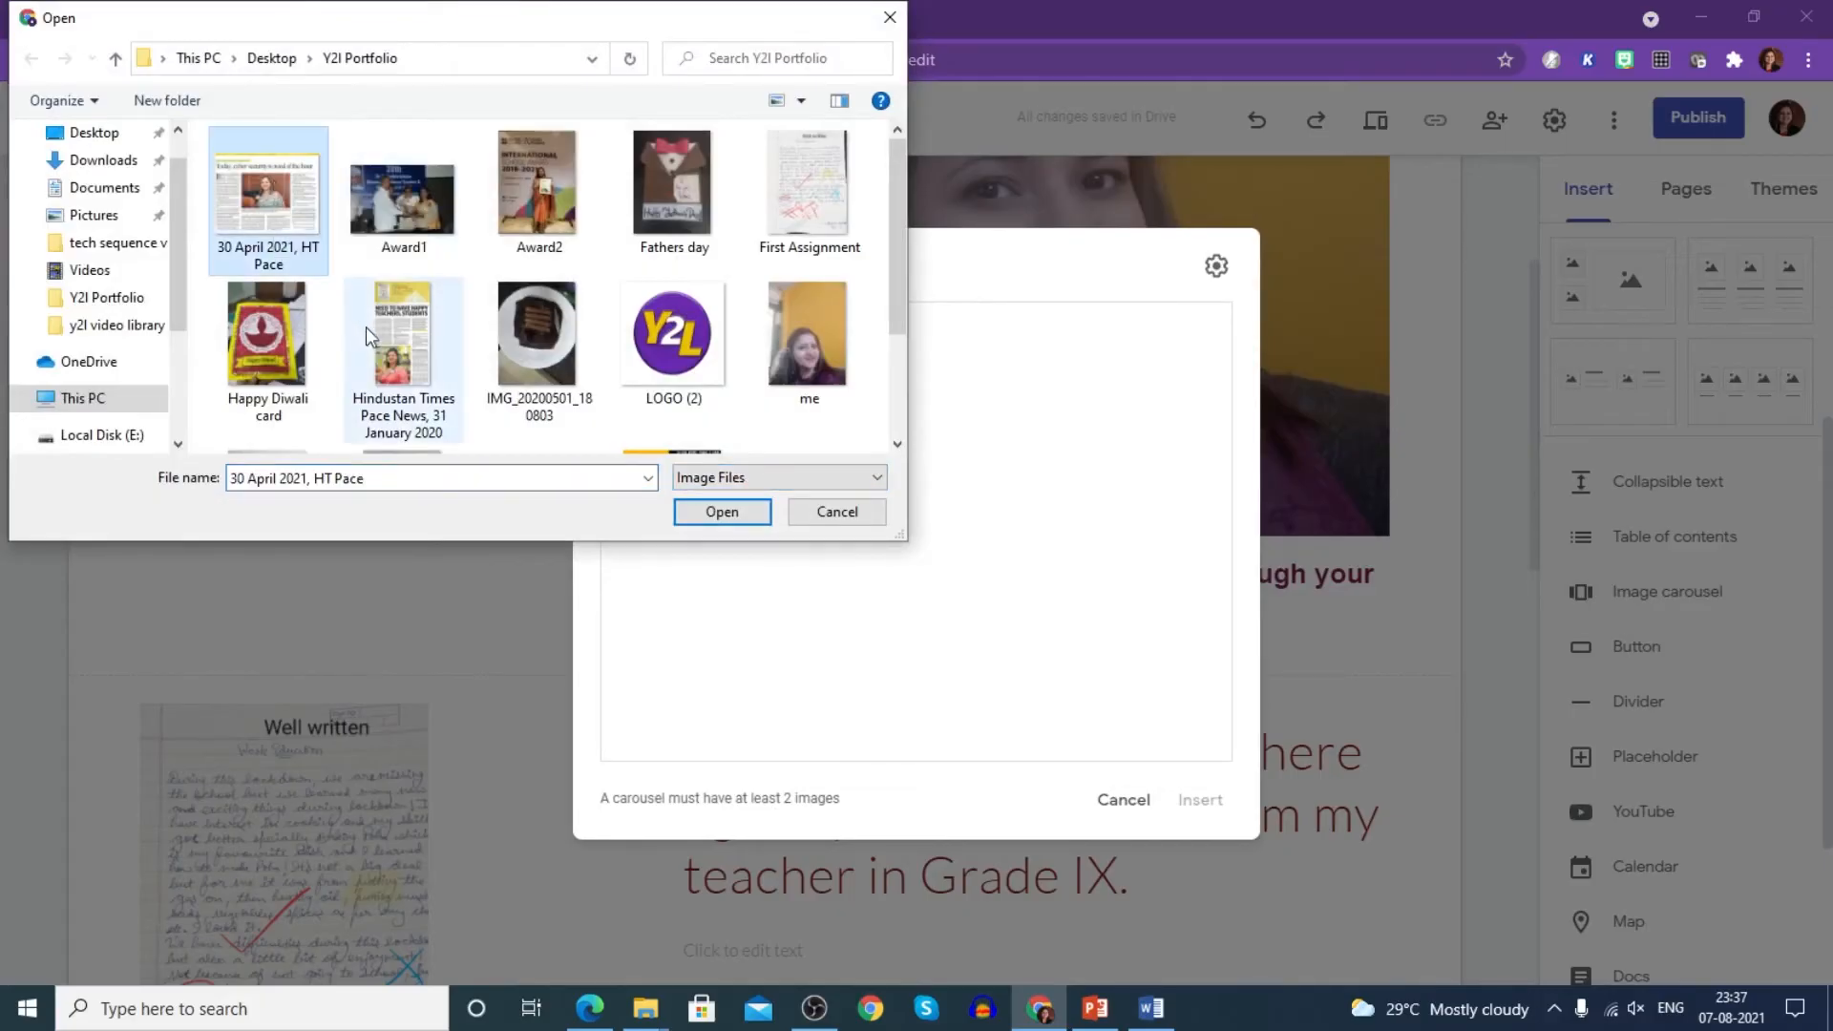
left_click(392, 358, "ctrl")
left_click(898, 443)
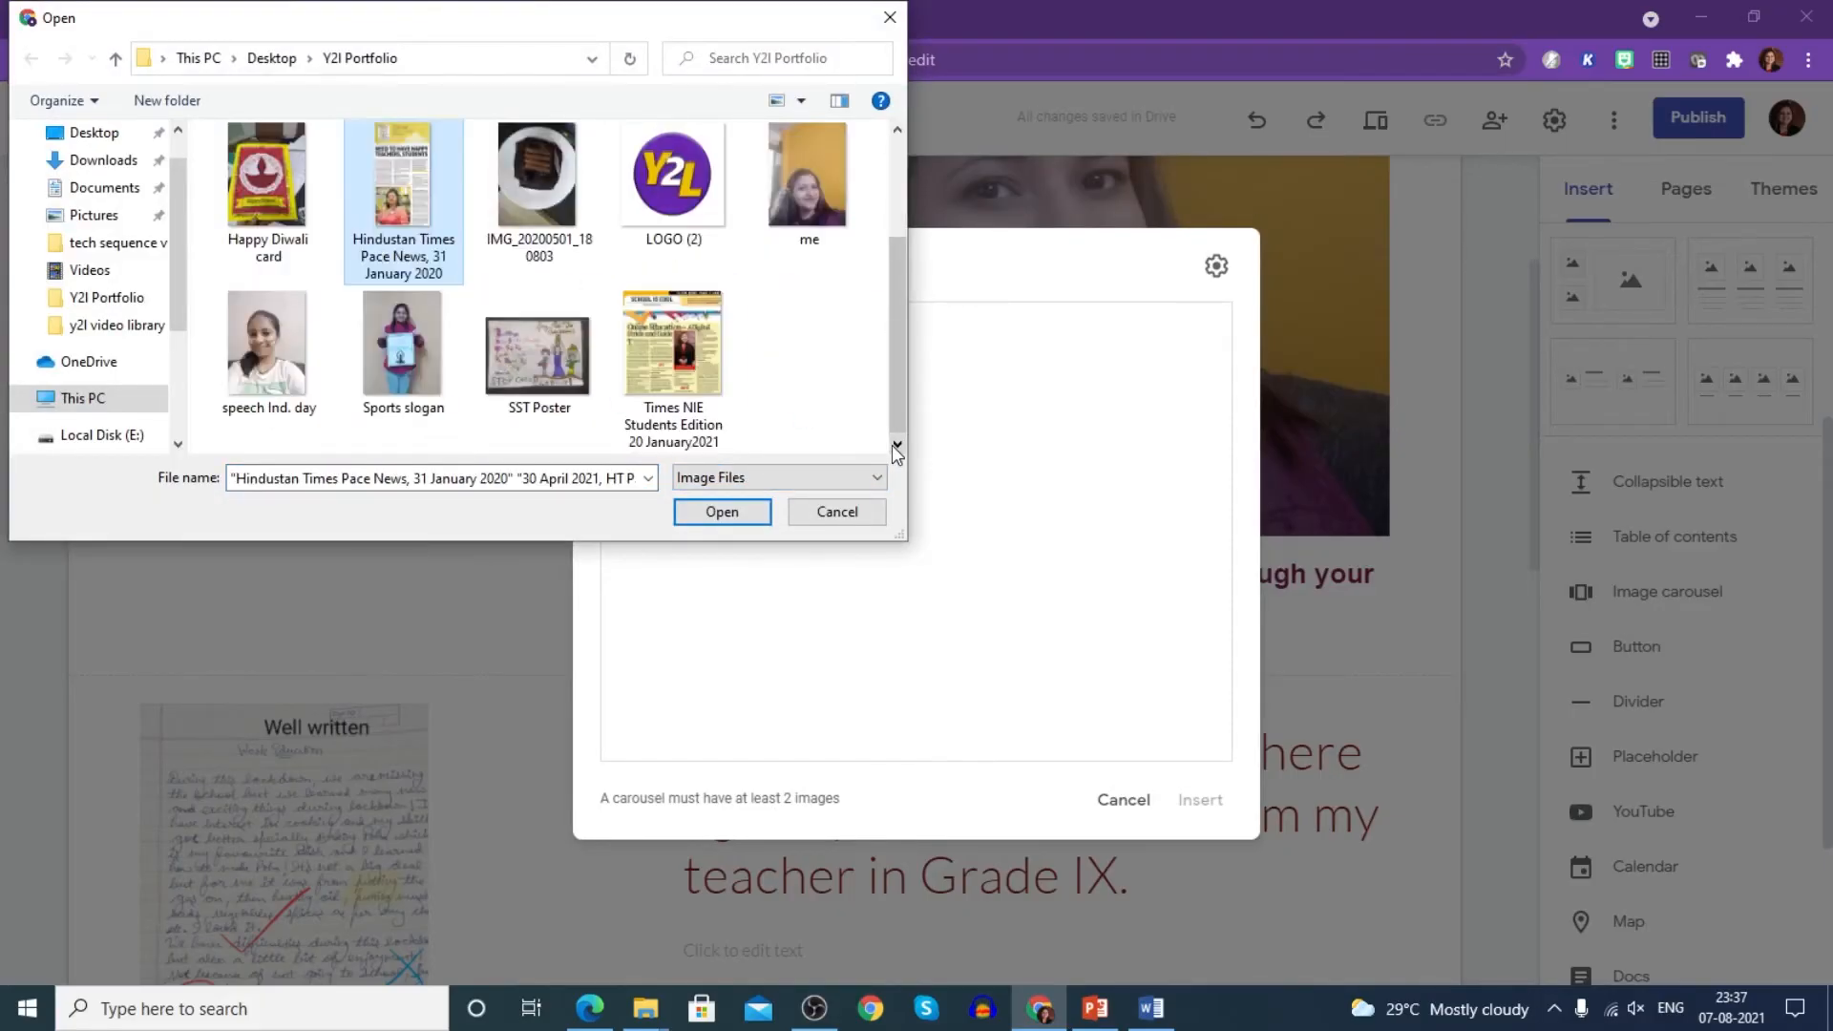
left_click(680, 384, "ctrl")
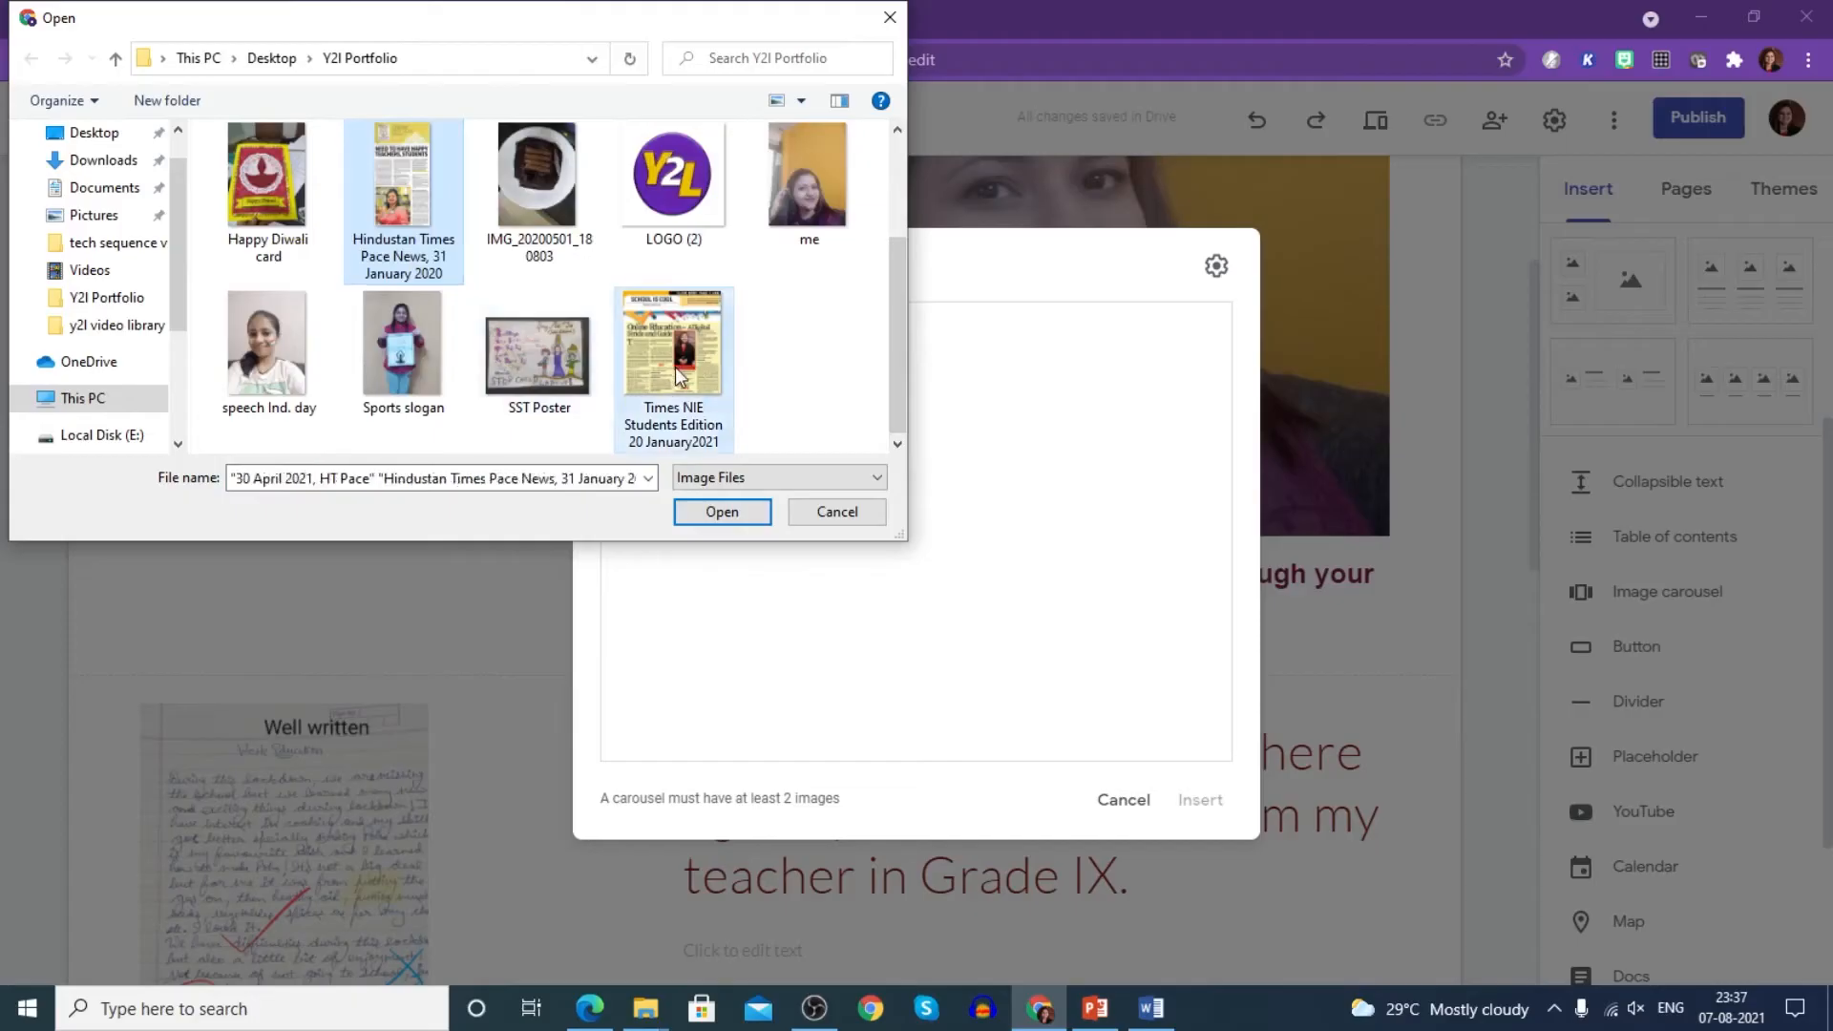
left_click(415, 237, "ctrl")
left_click(722, 512)
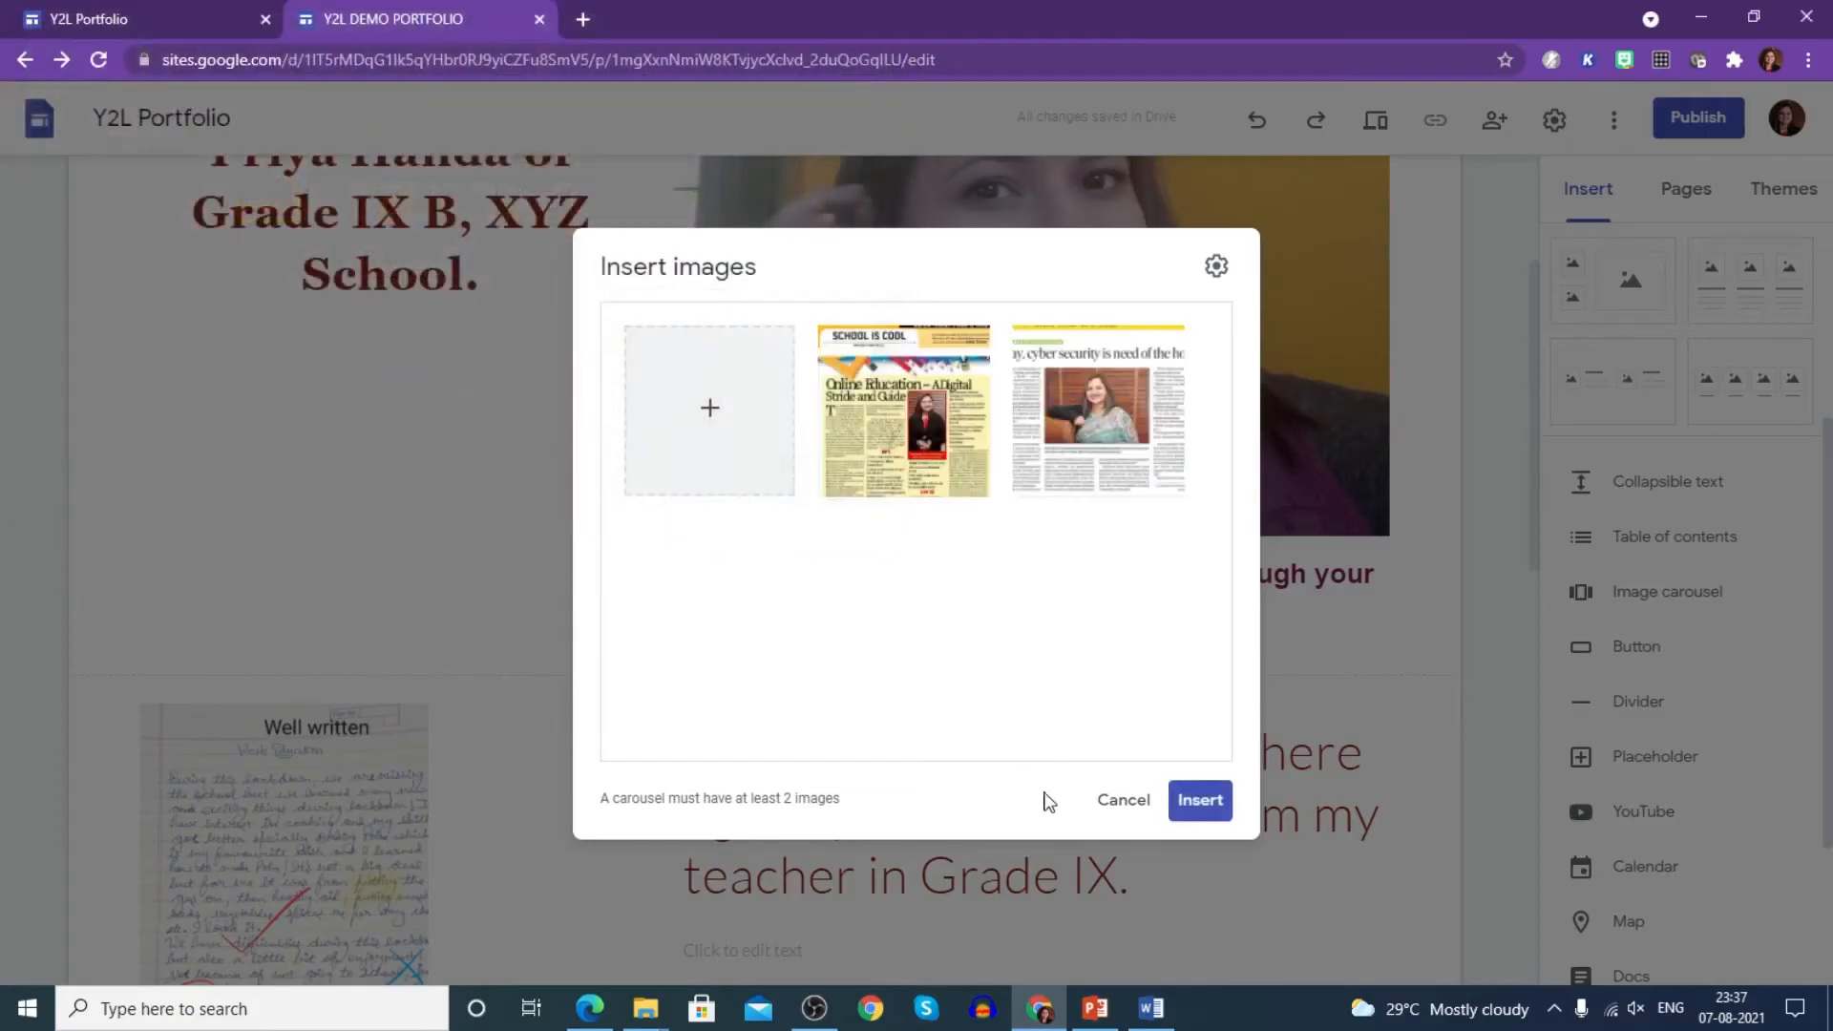
left_click(1200, 810)
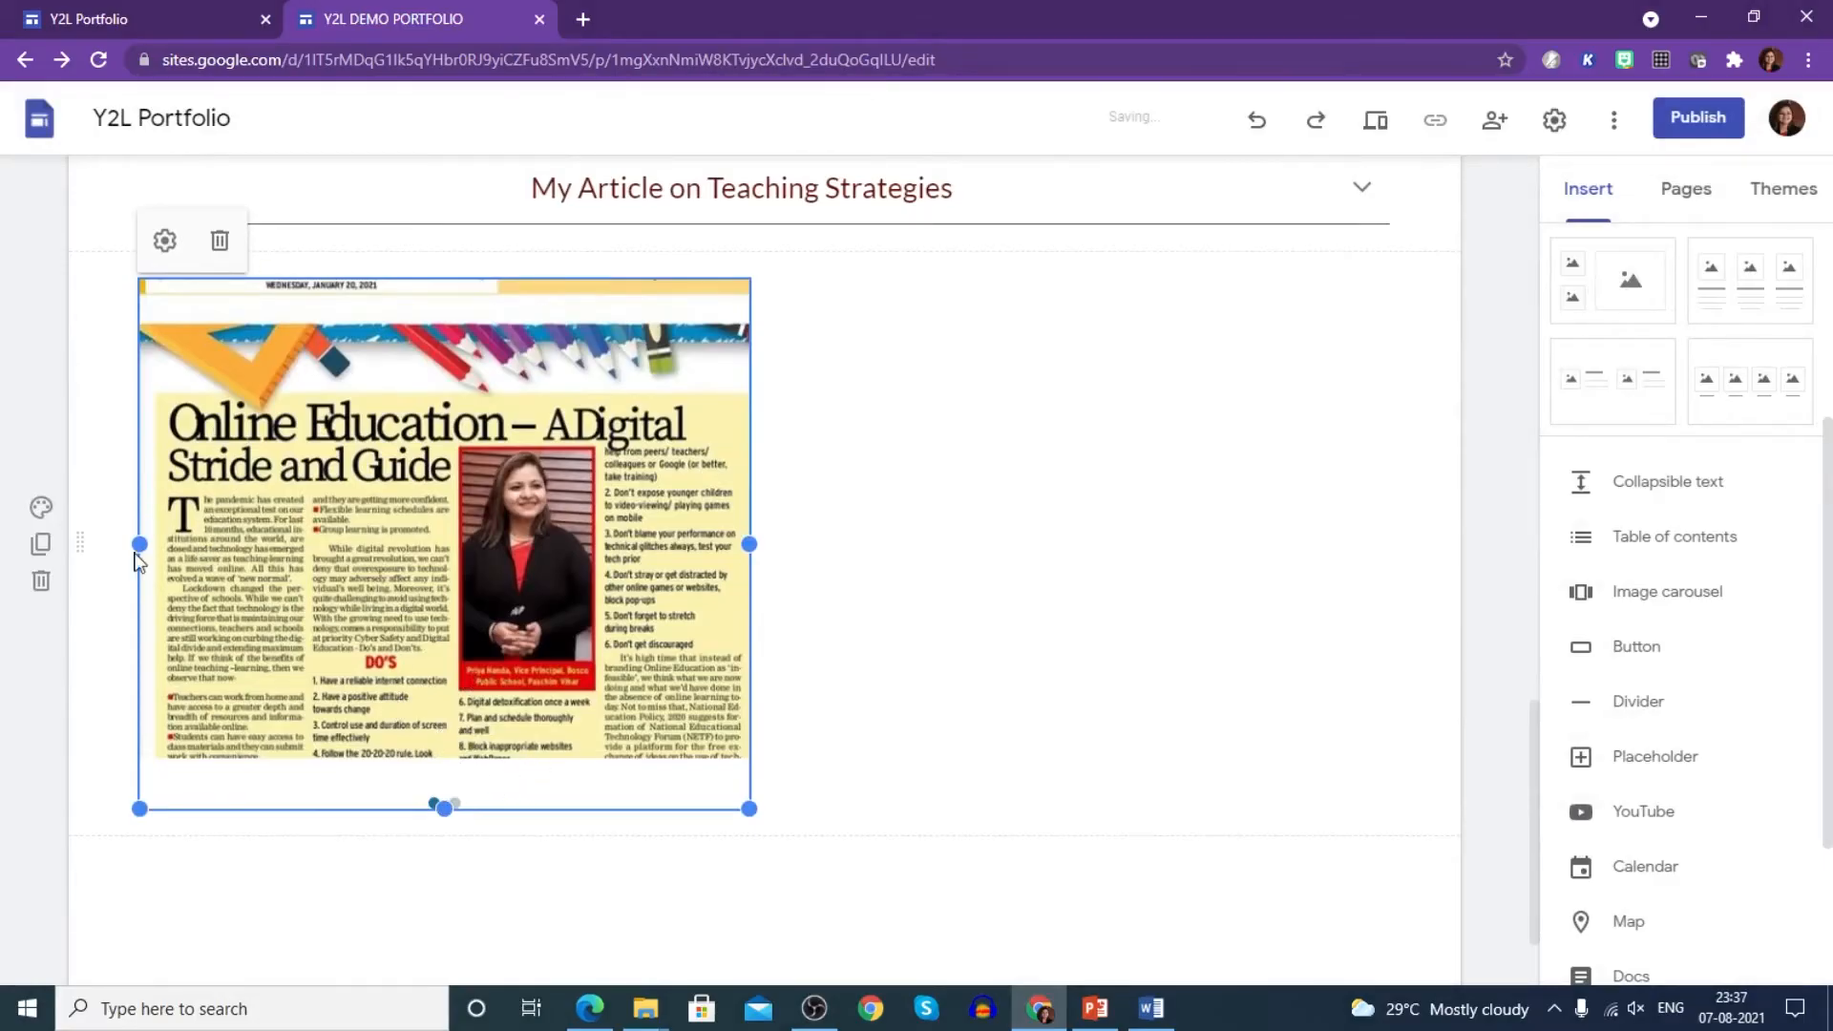
- Enlarge the newspaper carousel and move it into the centre column of its section
left_click_drag(751, 809, 829, 823)
left_click_drag(493, 819, 505, 1024)
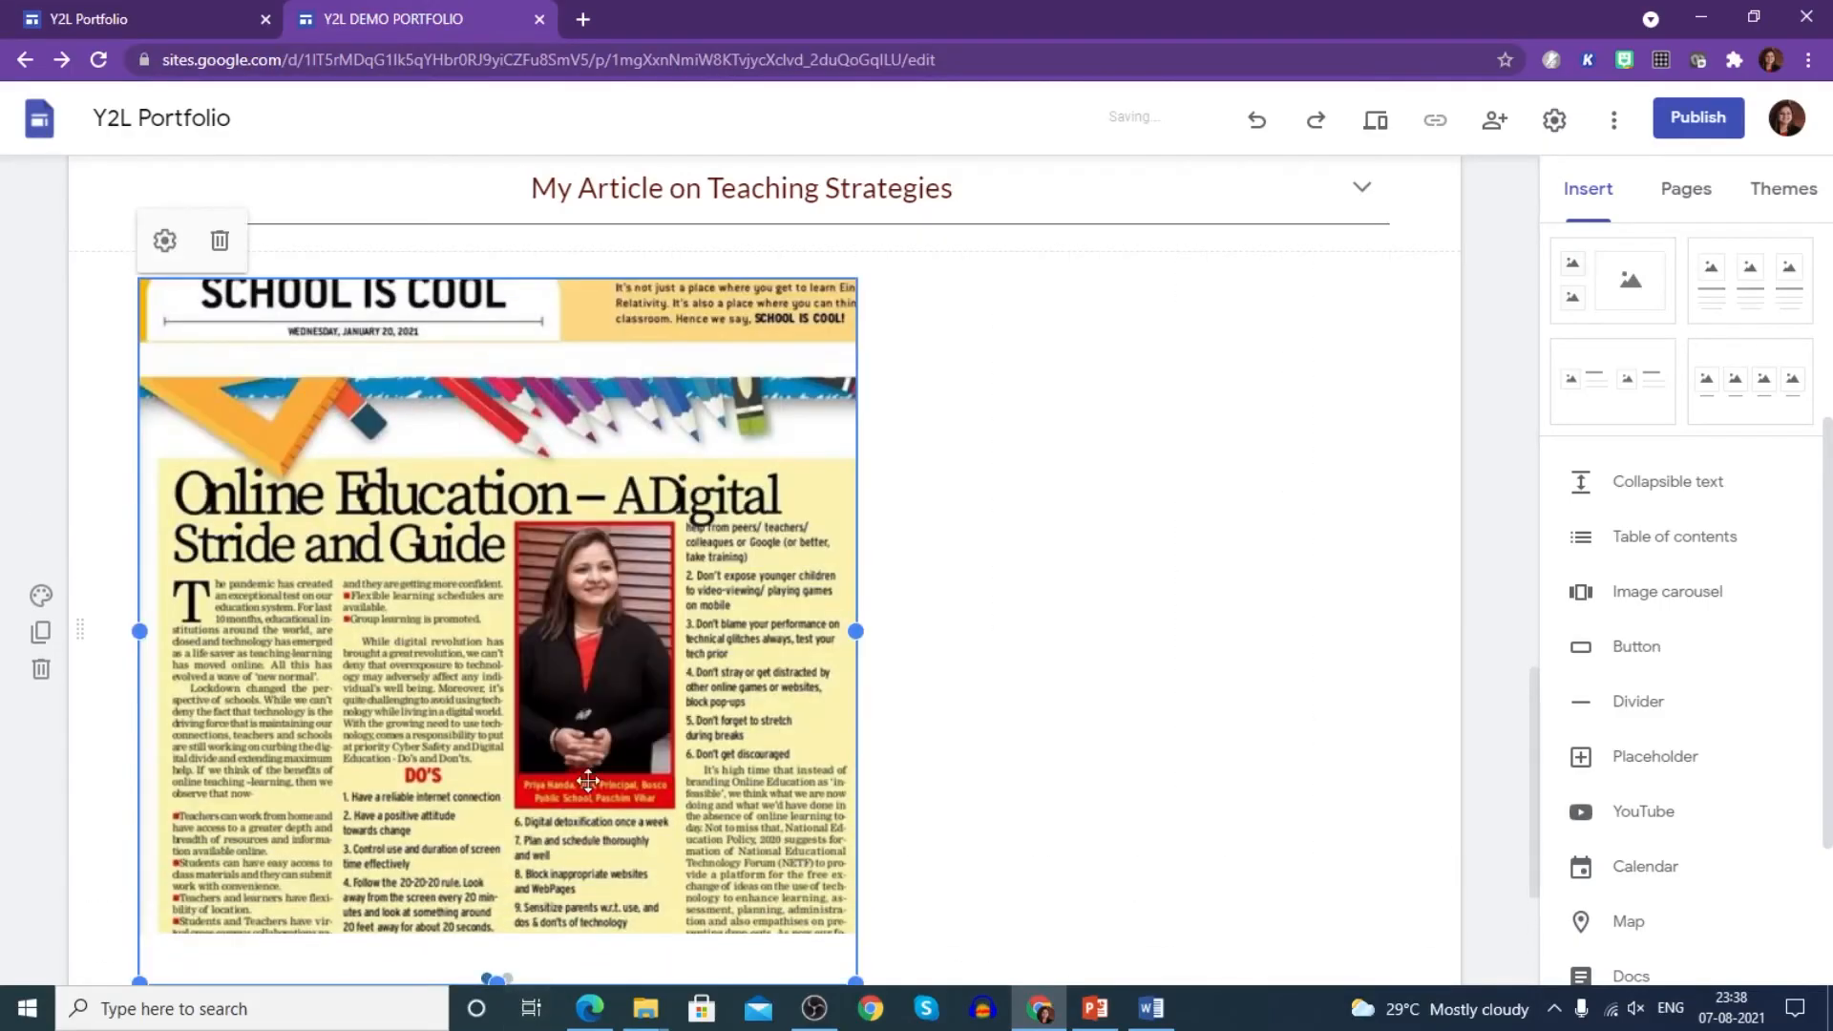
scroll(496, 763, "down", 3)
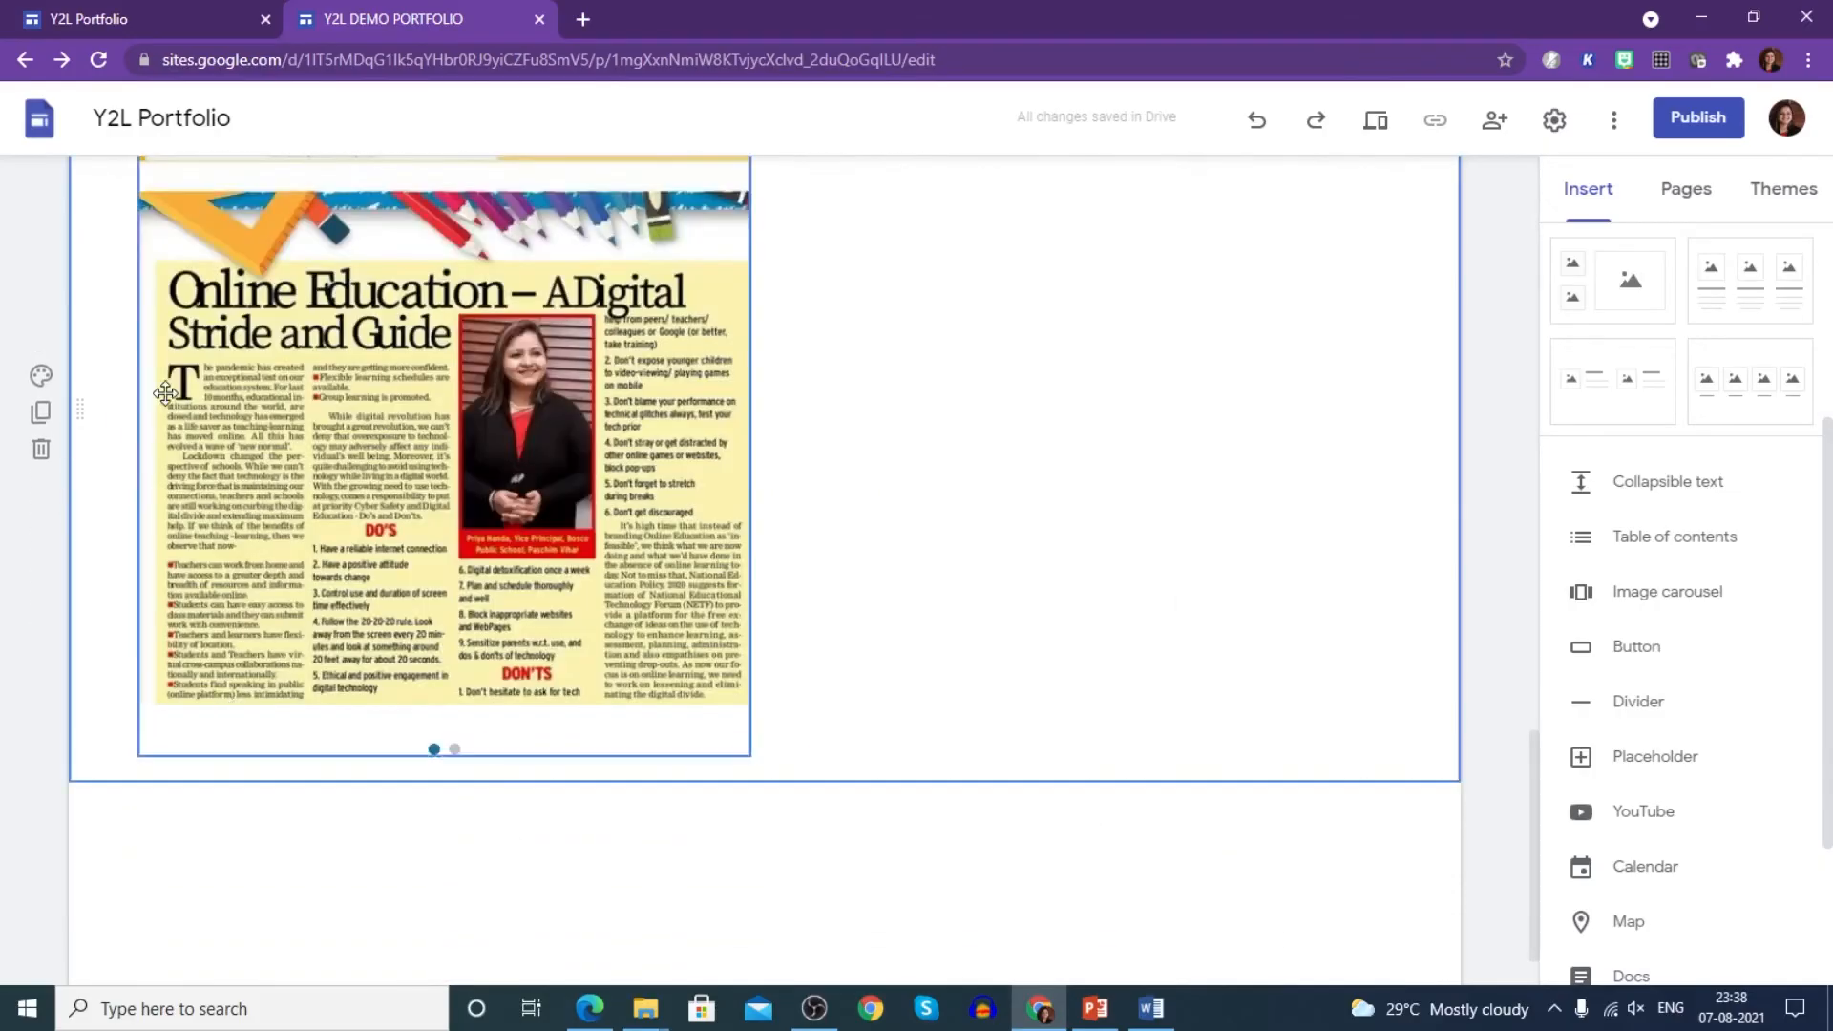
left_click_drag(86, 412, 441, 427)
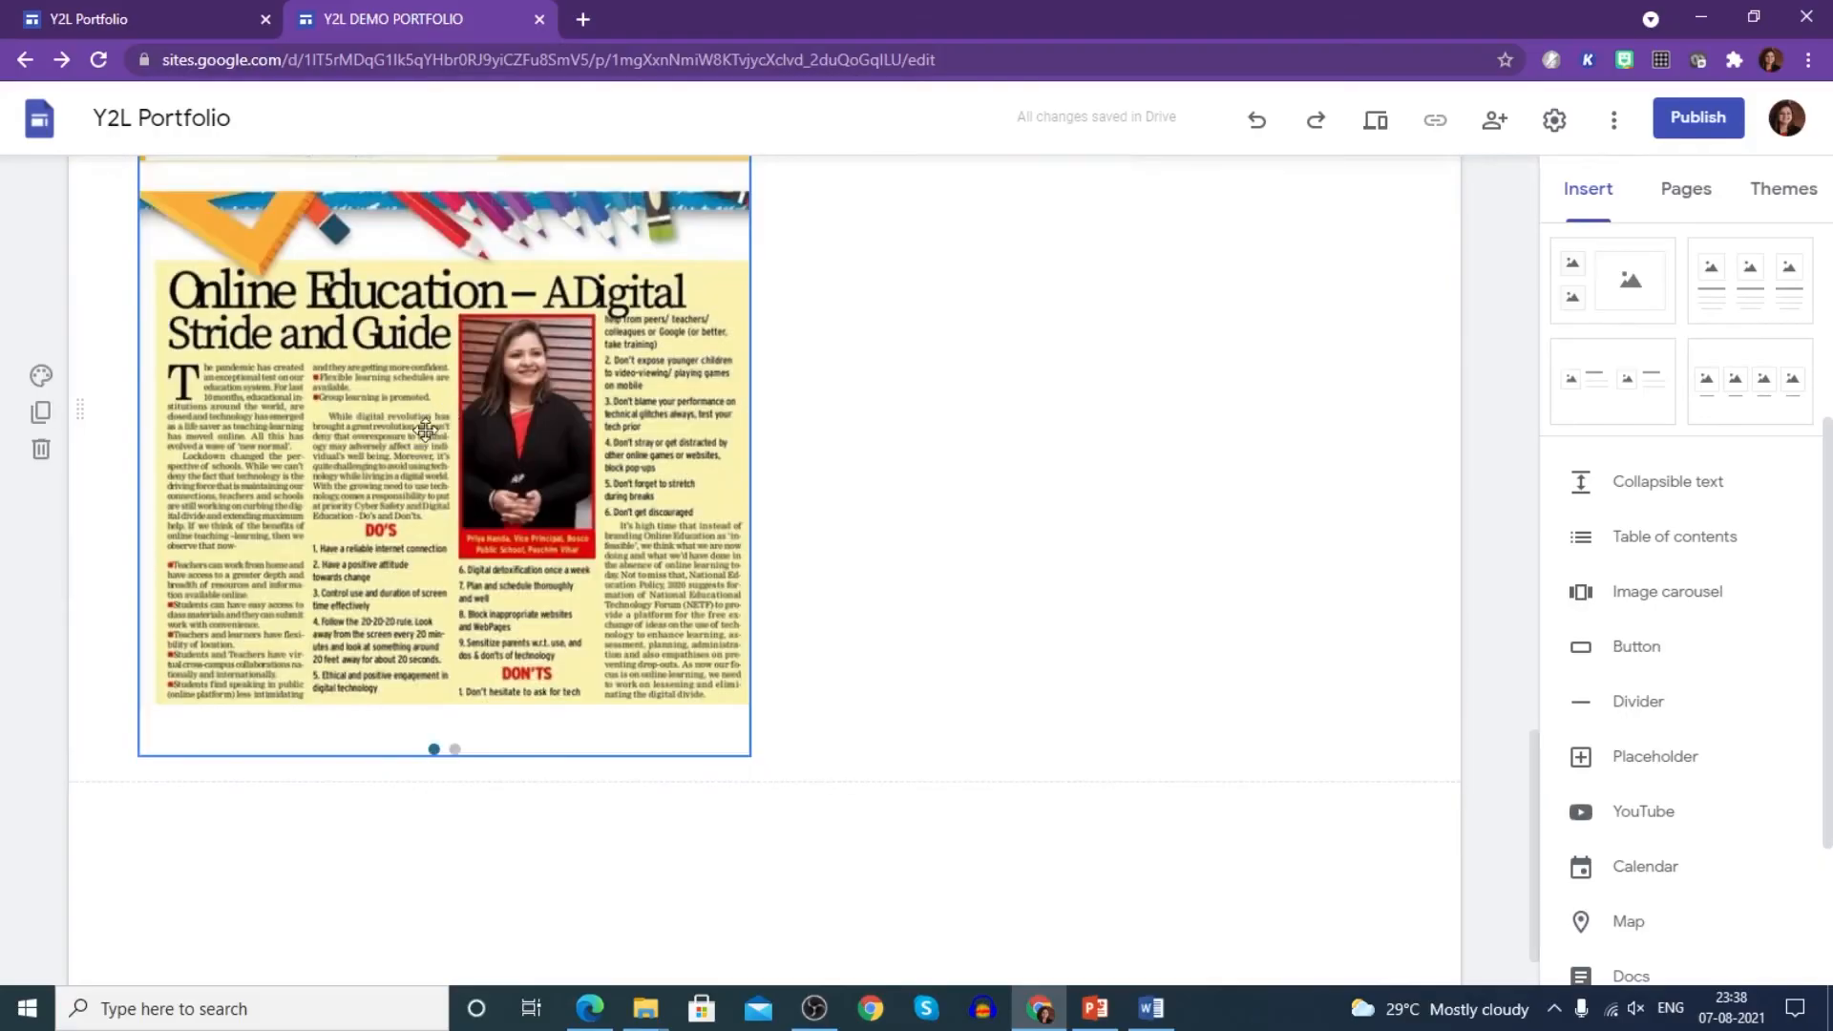
scroll(420, 506, "up", 3)
left_click_drag(80, 635, 894, 317)
scroll(886, 764, "down", 1)
left_click(888, 755)
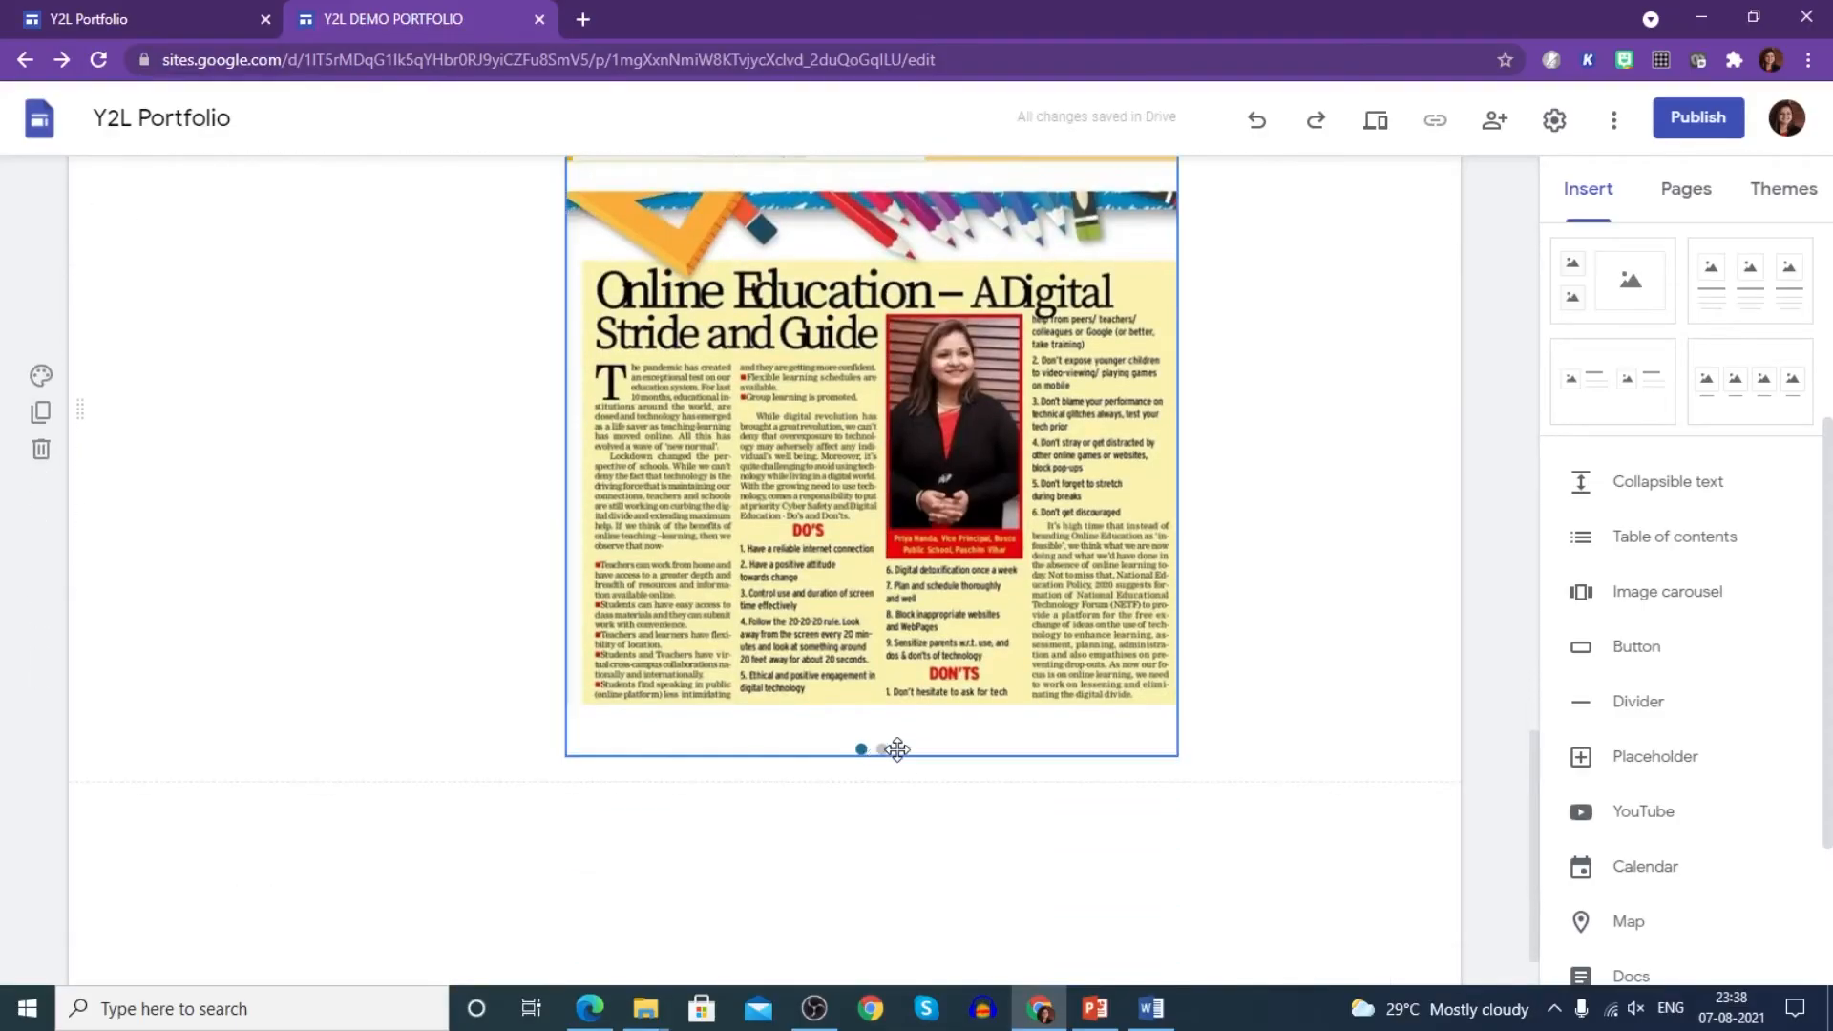
scroll(898, 745, "up", 2)
double_click(971, 592)
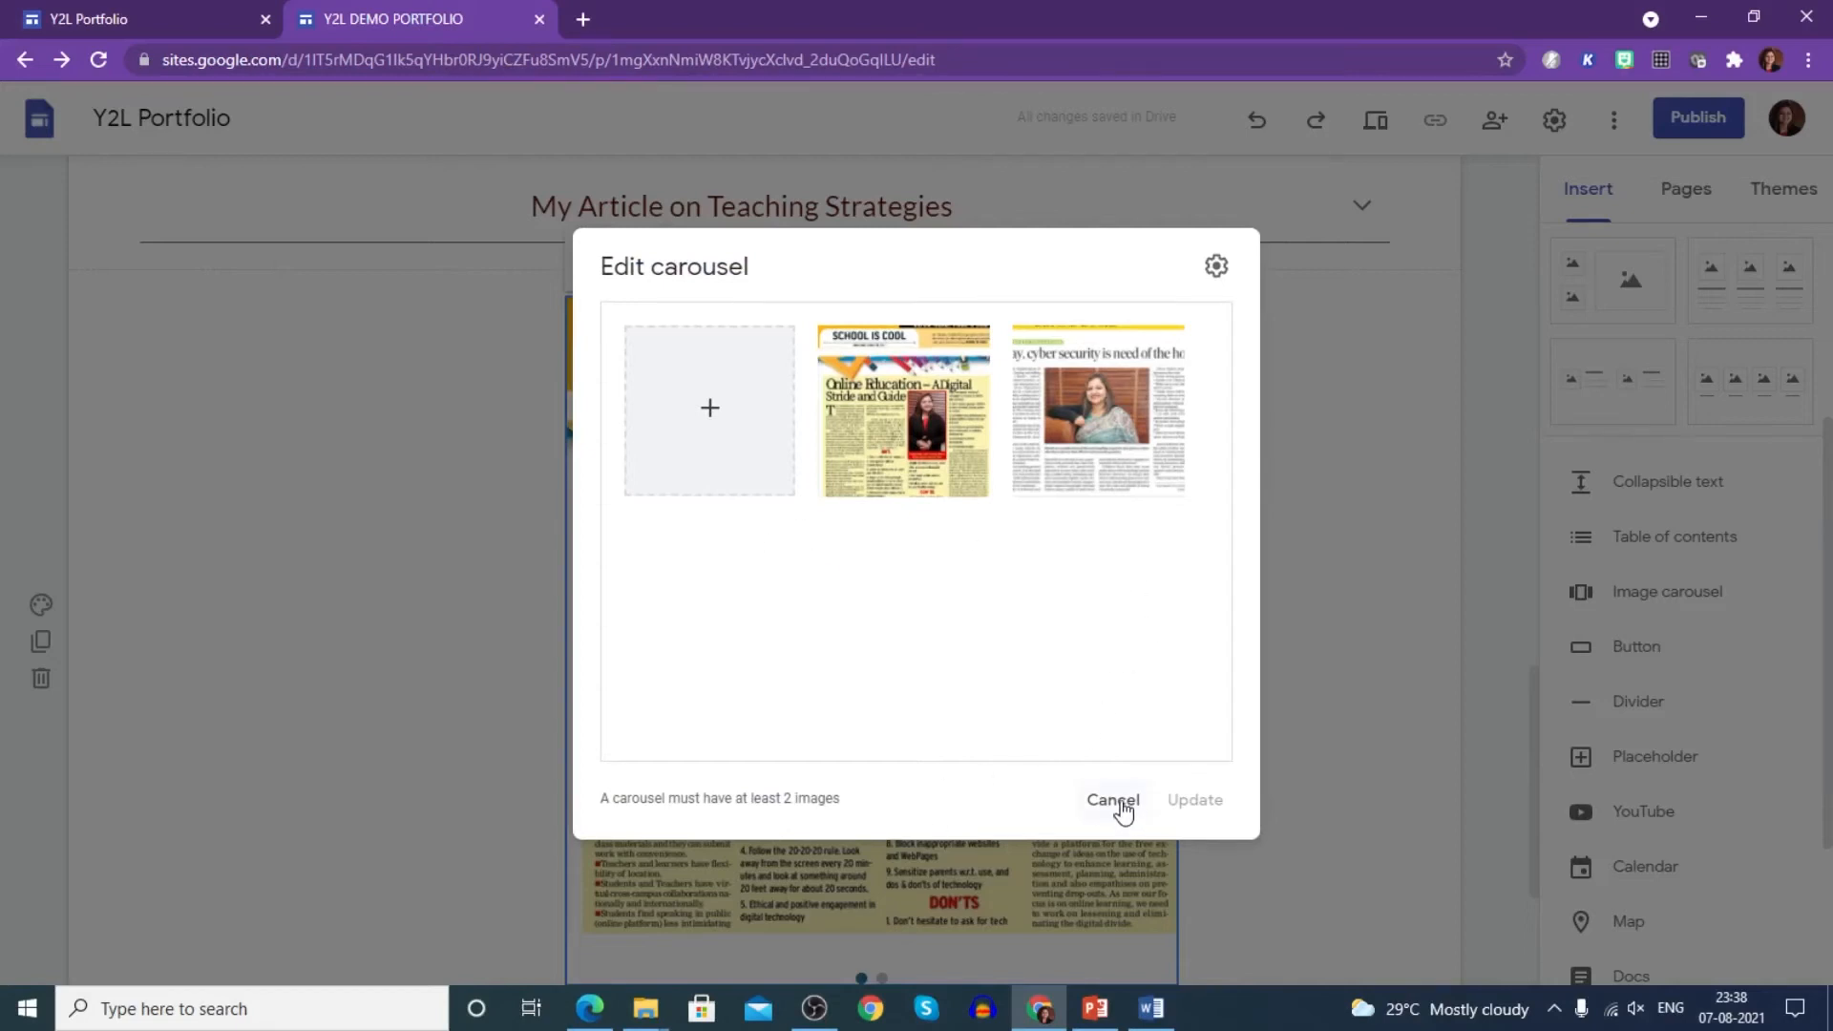
- Set the carousel to auto start at Medium transition speed, then preview the site
left_click(1215, 269)
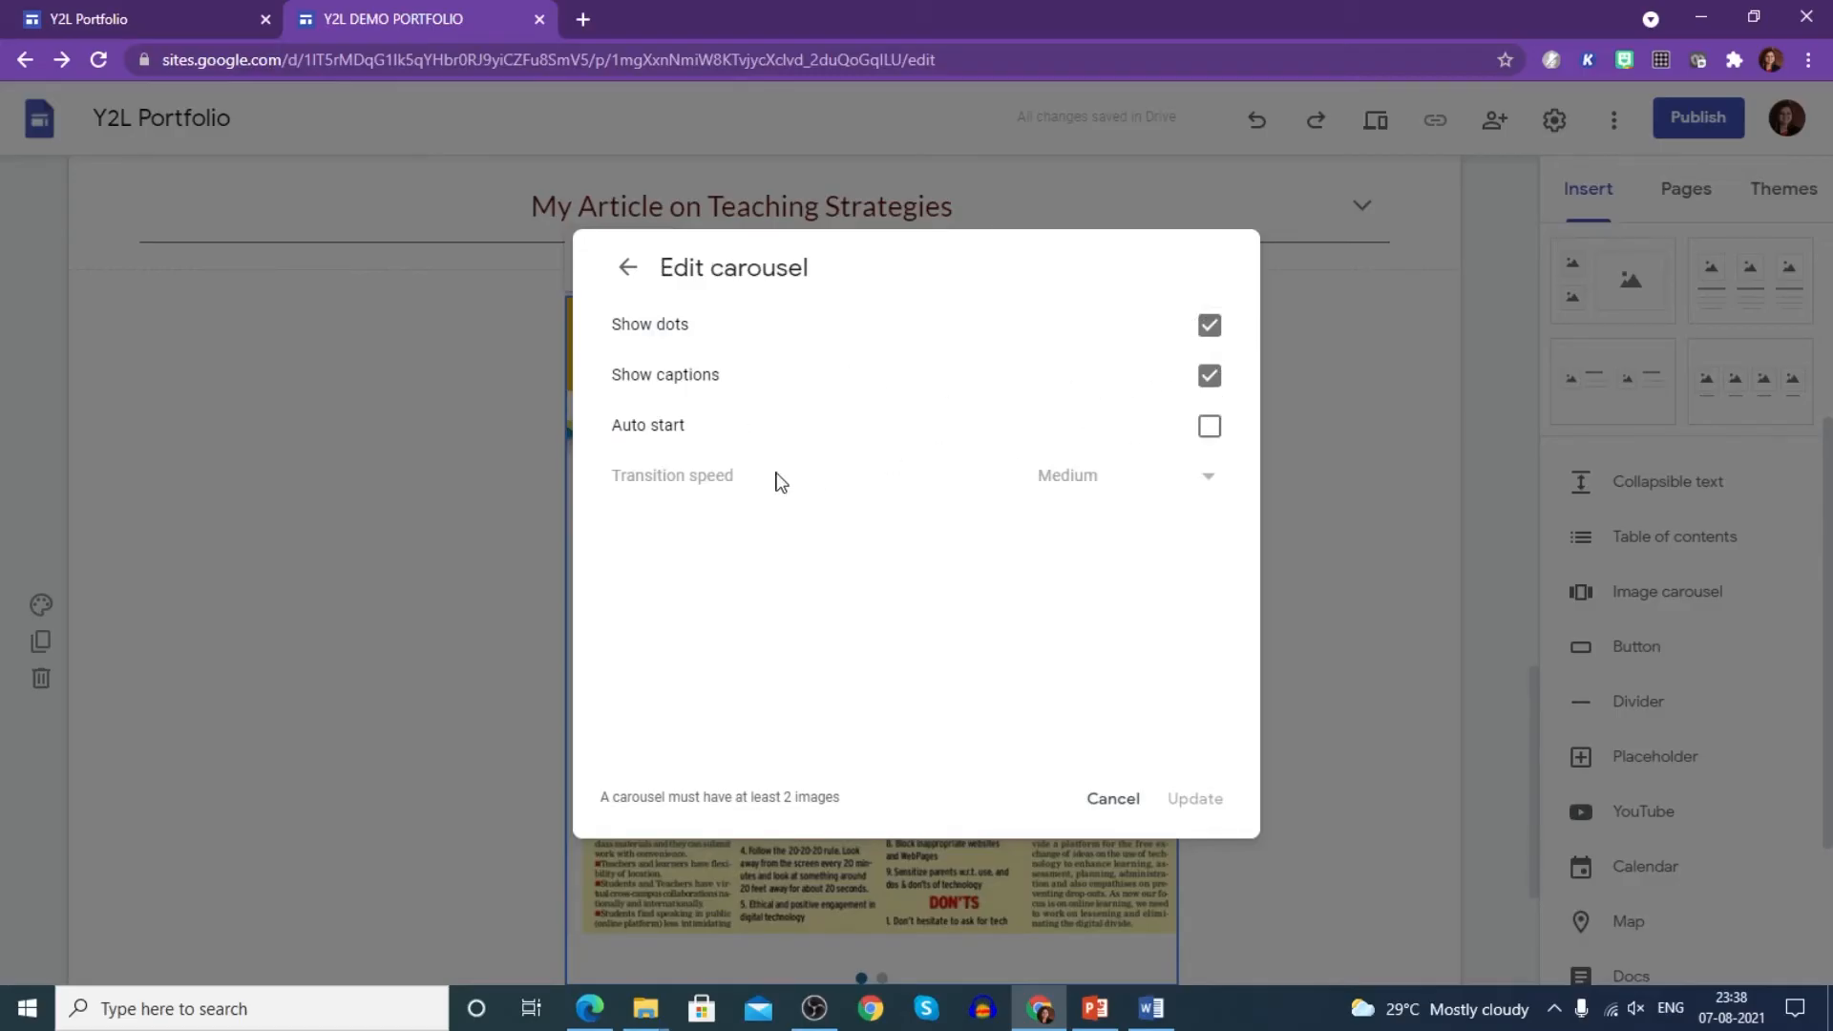
left_click(1209, 427)
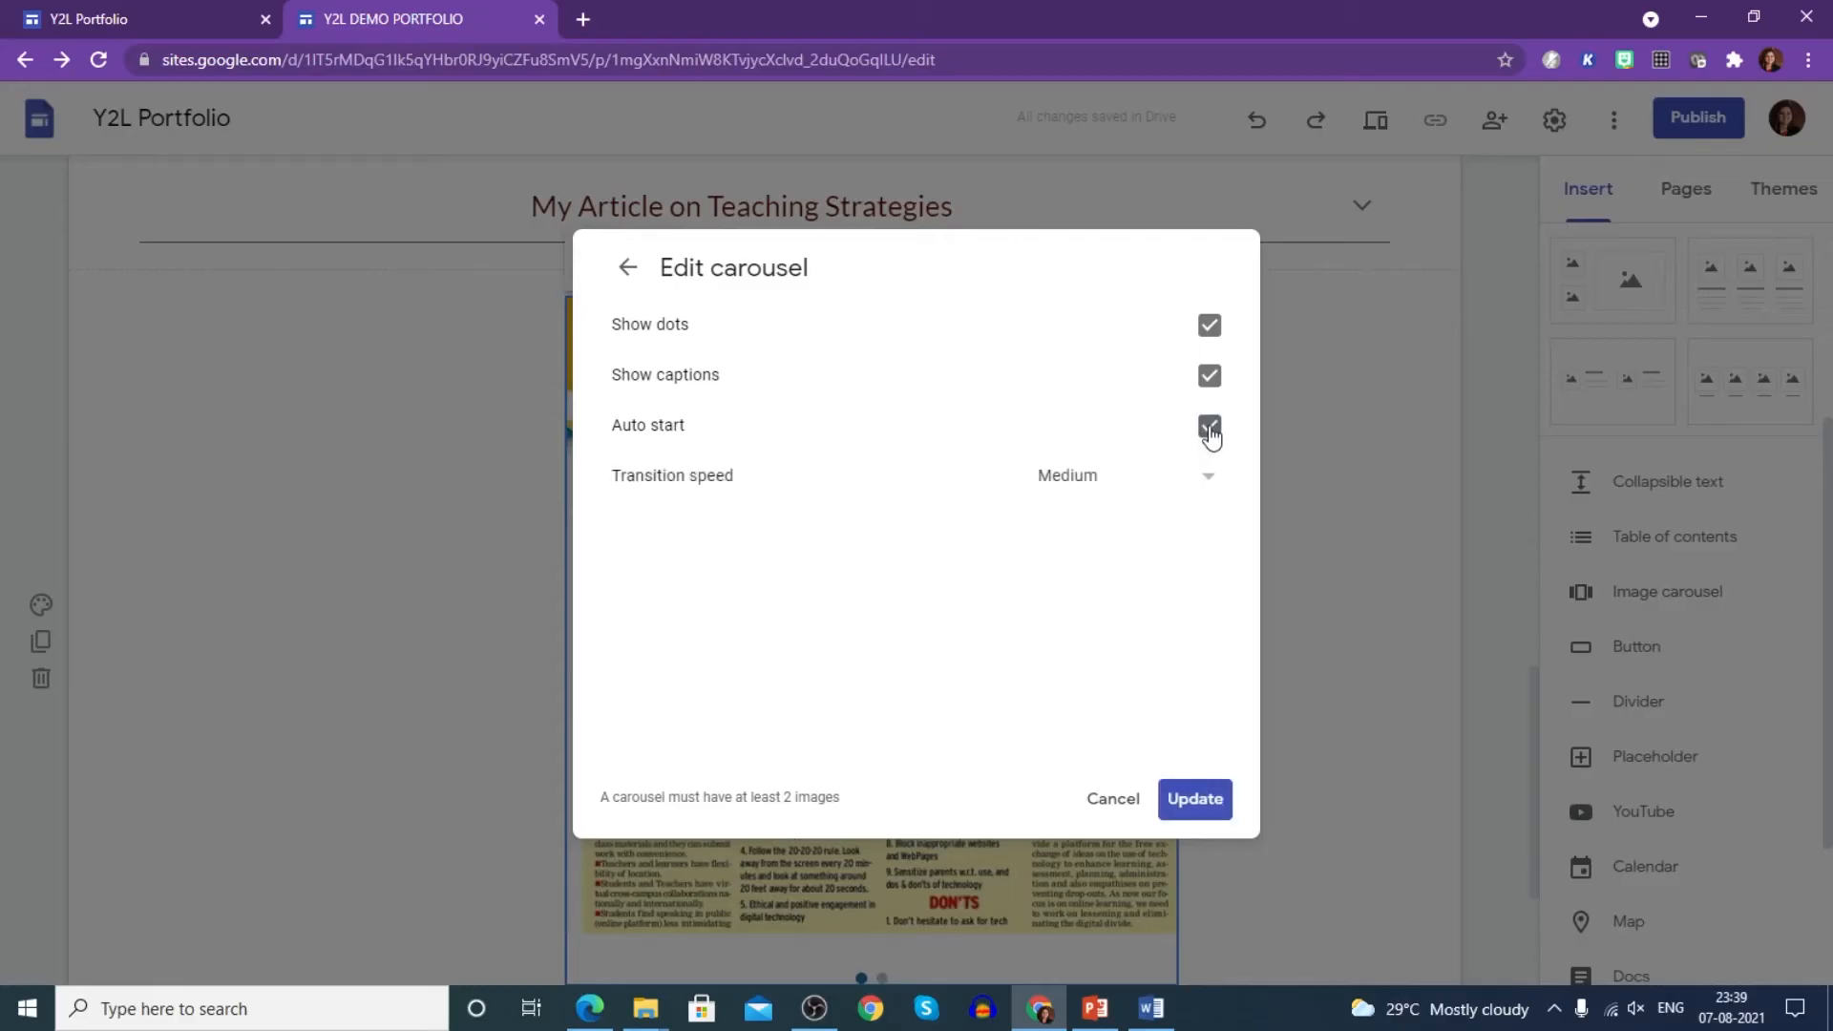
left_click(1114, 489)
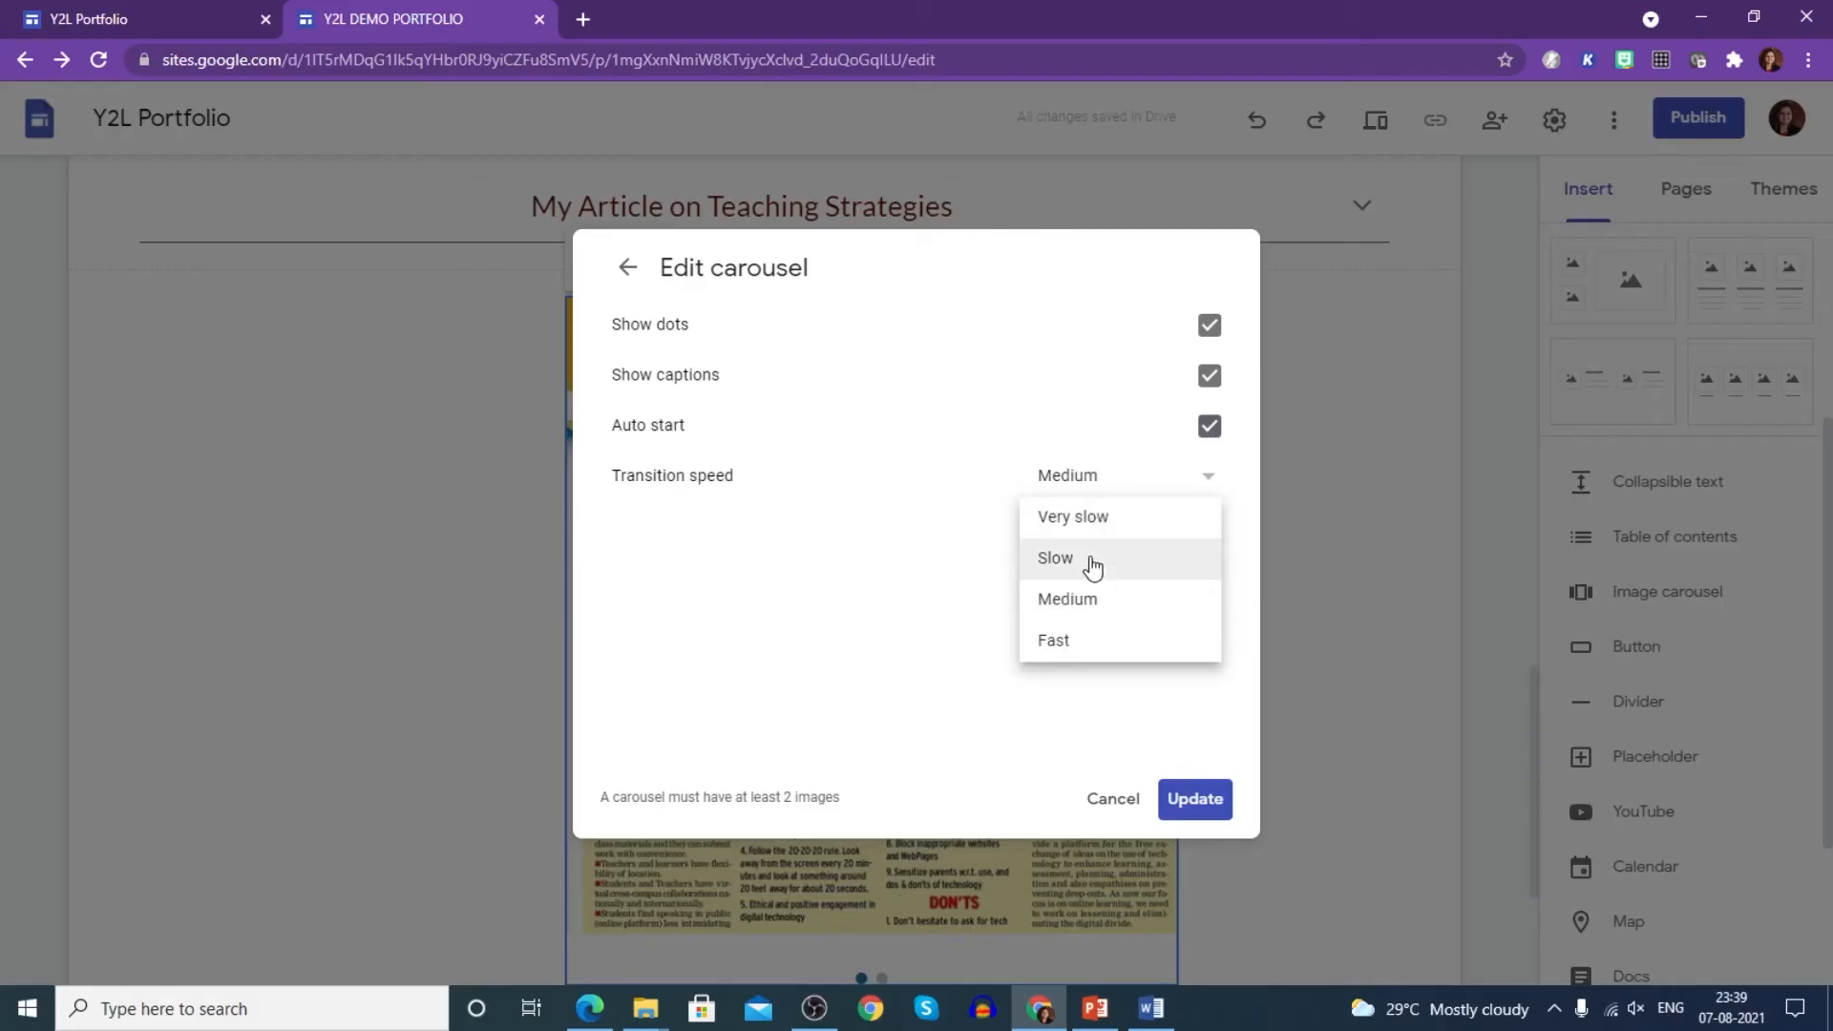
left_click(1104, 610)
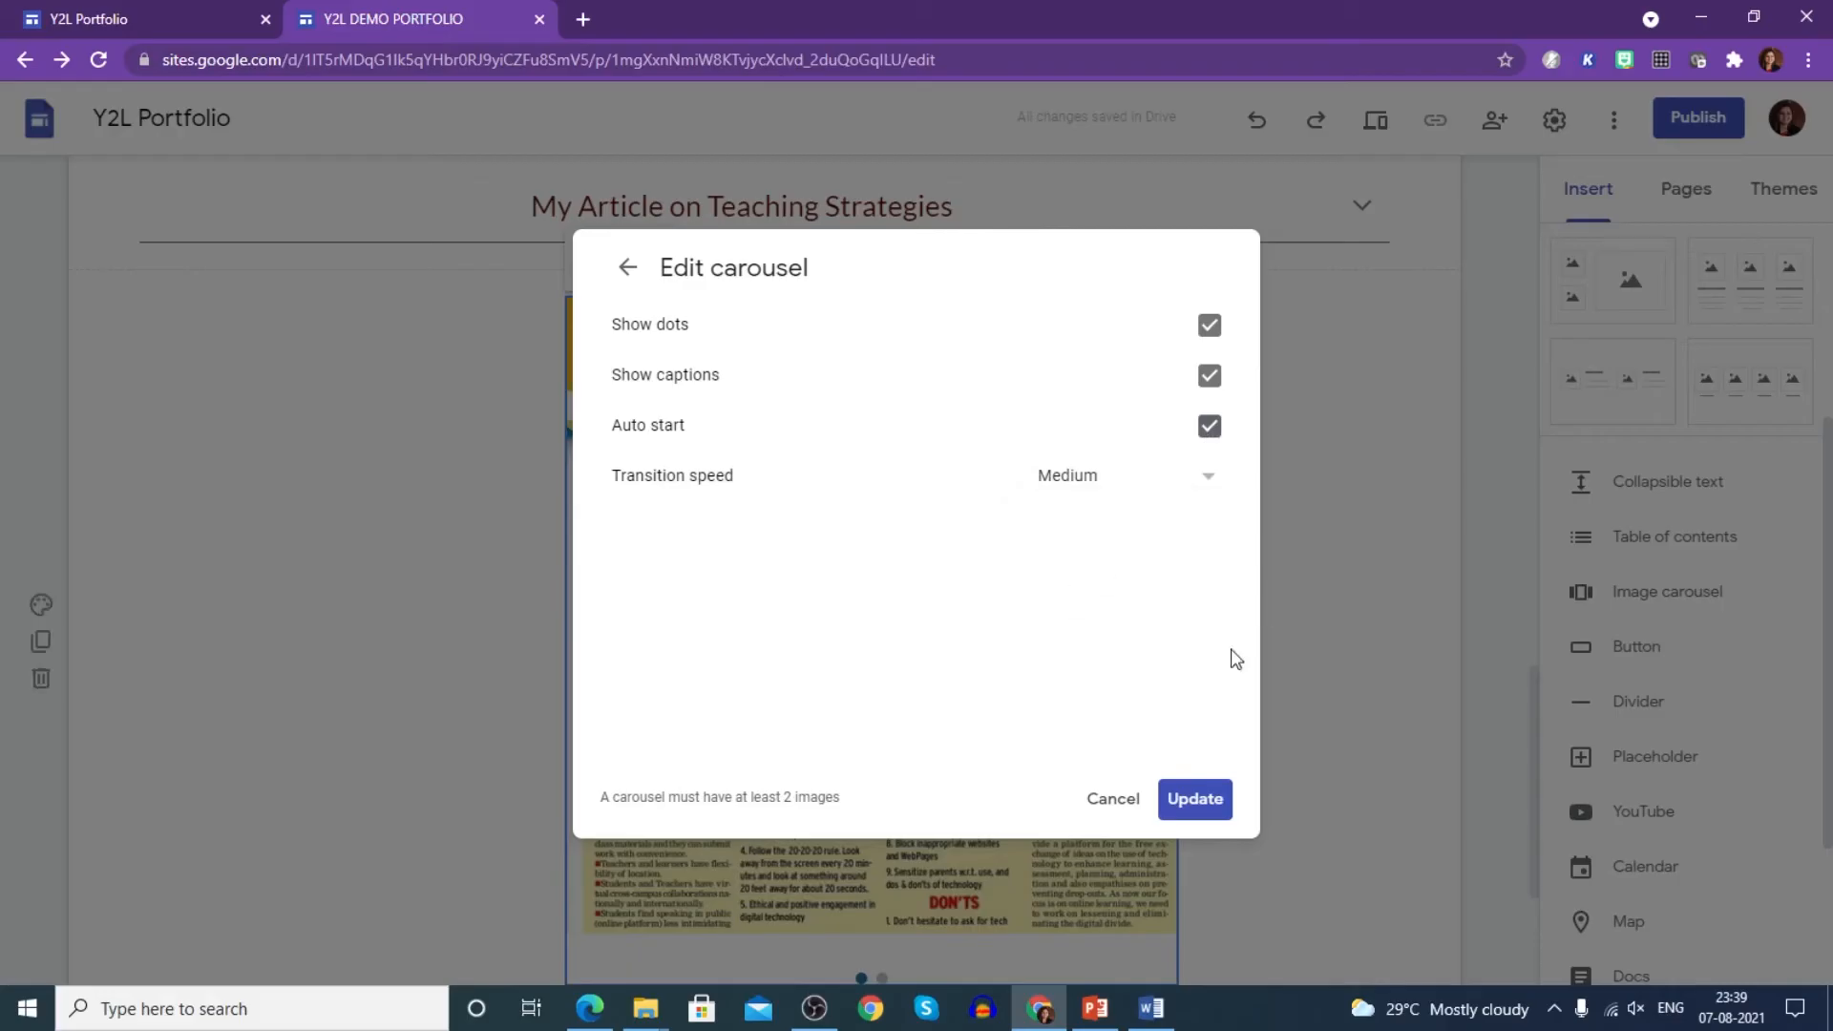
left_click(1198, 807)
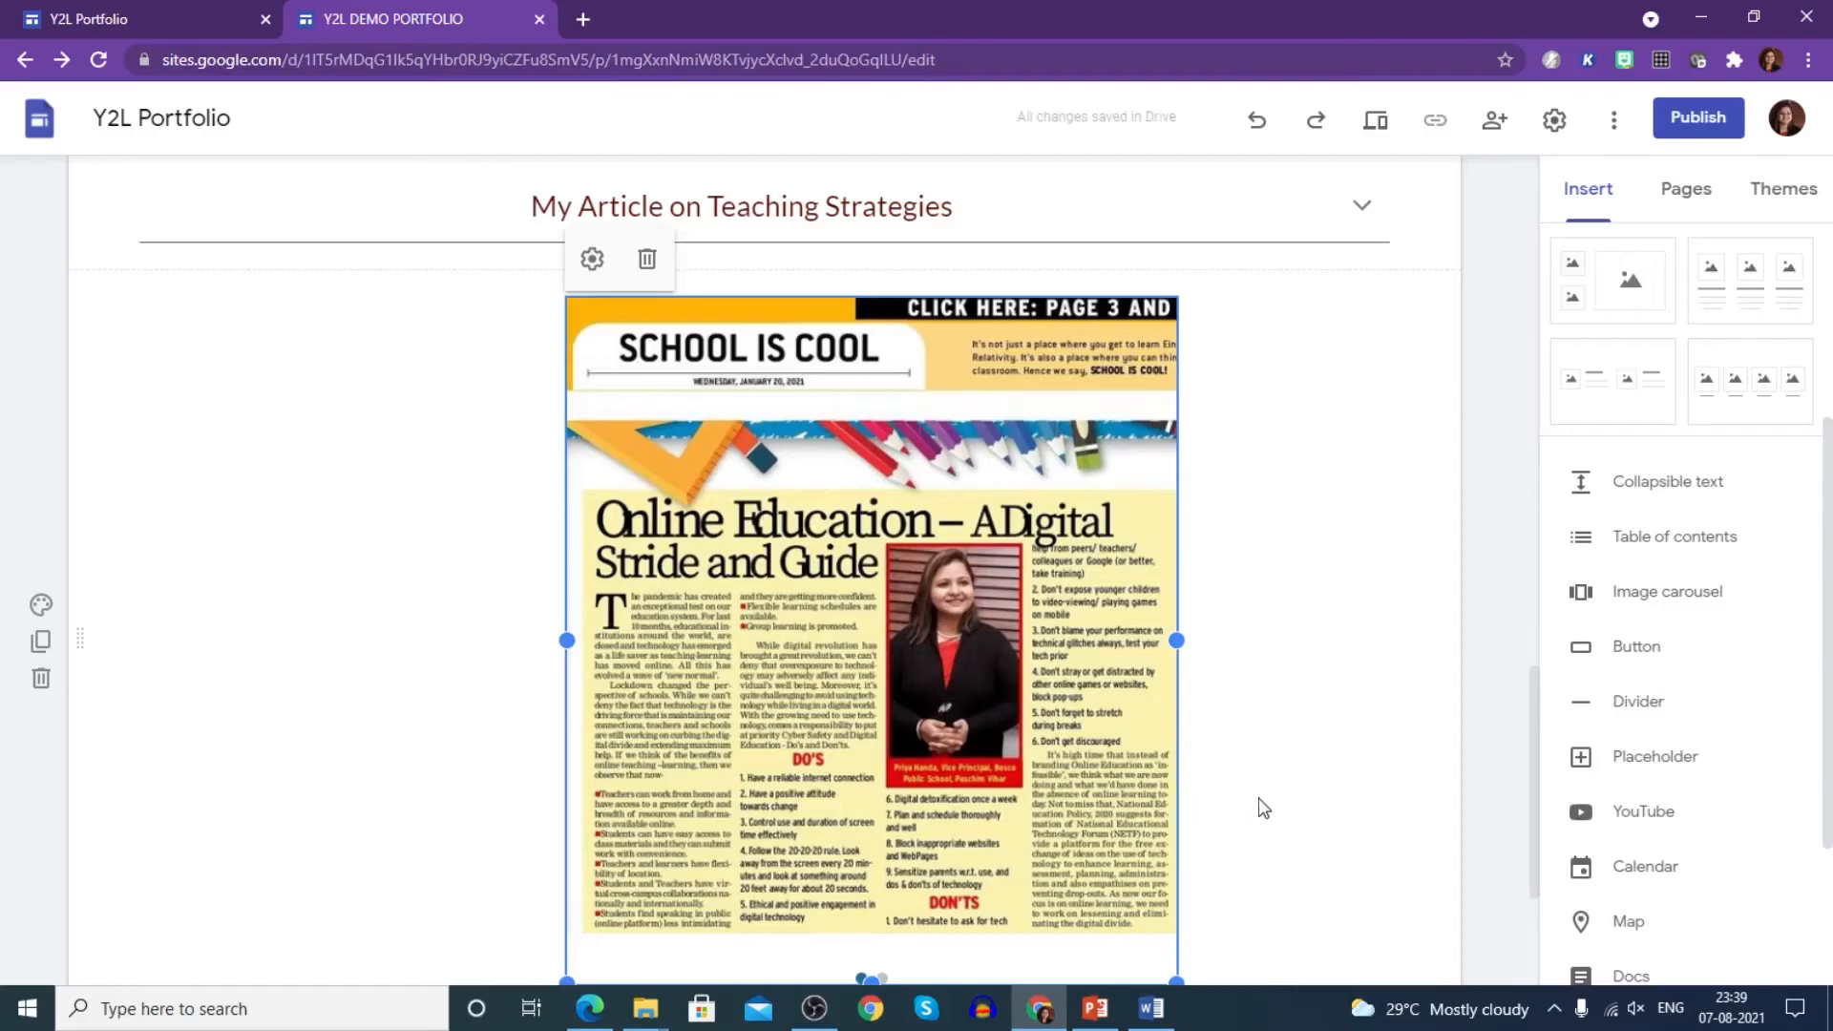
left_click(1488, 776)
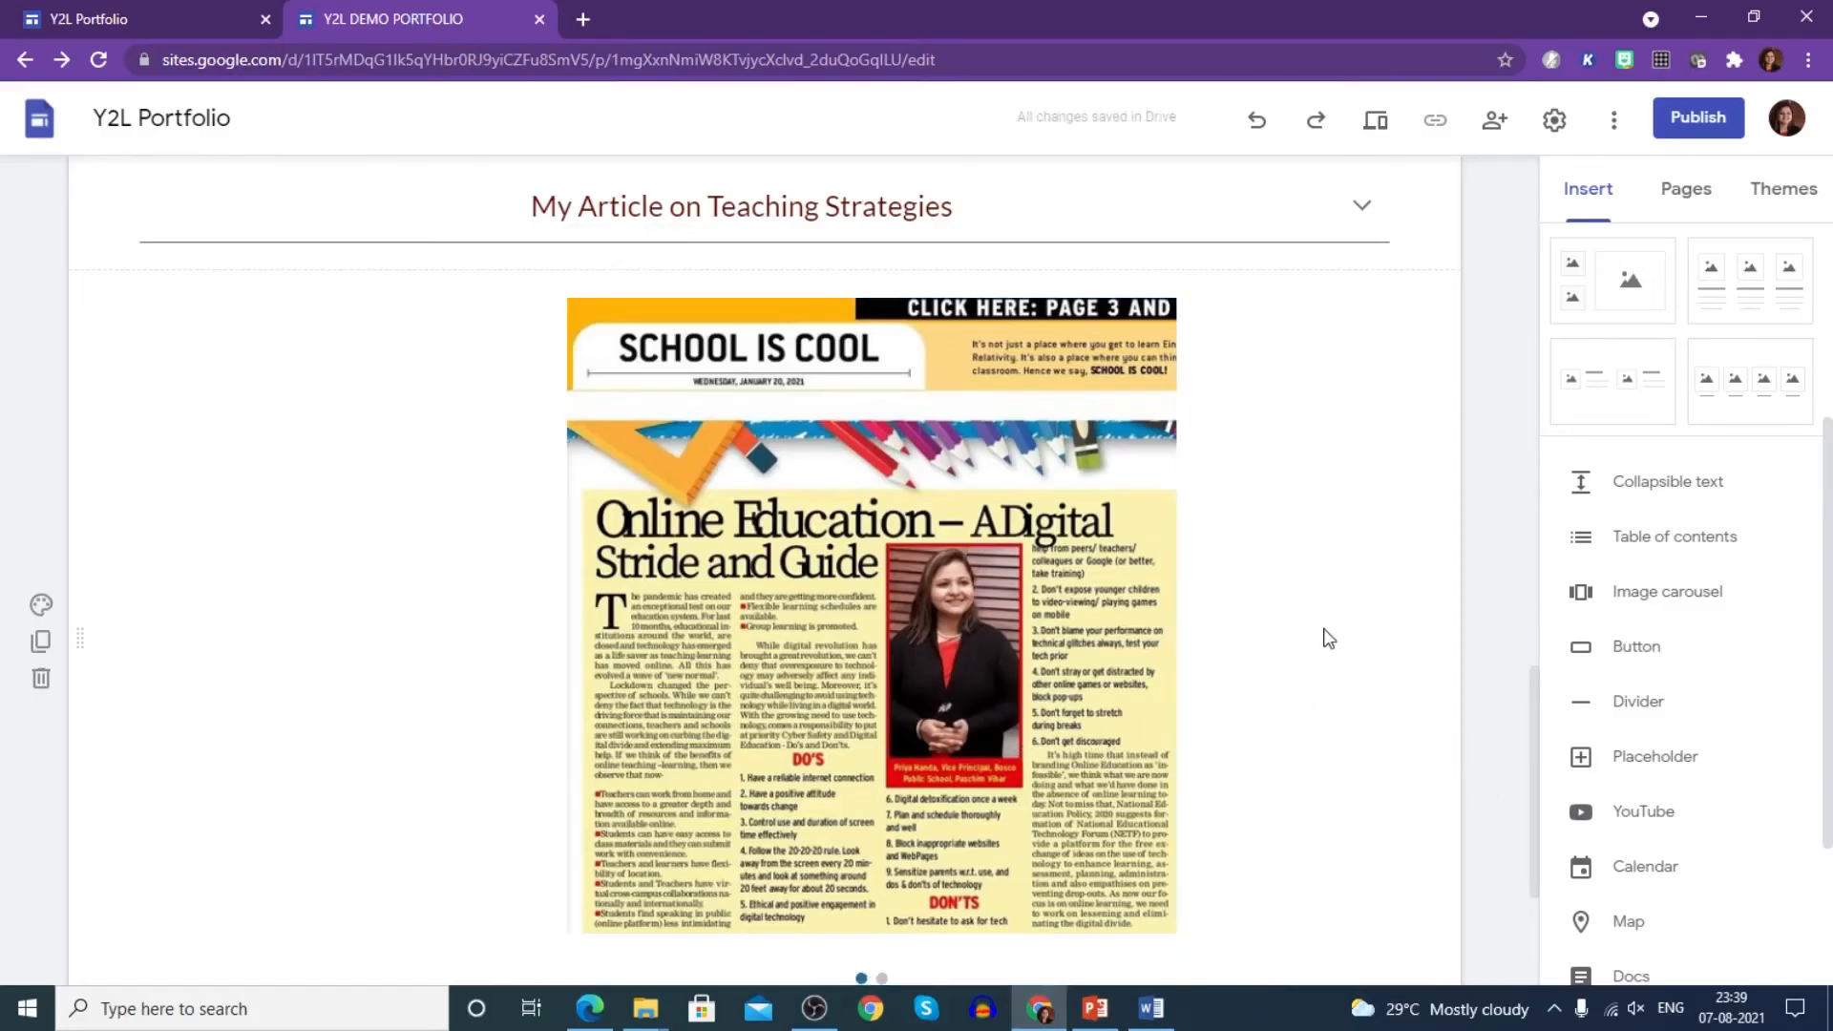
left_click(1375, 122)
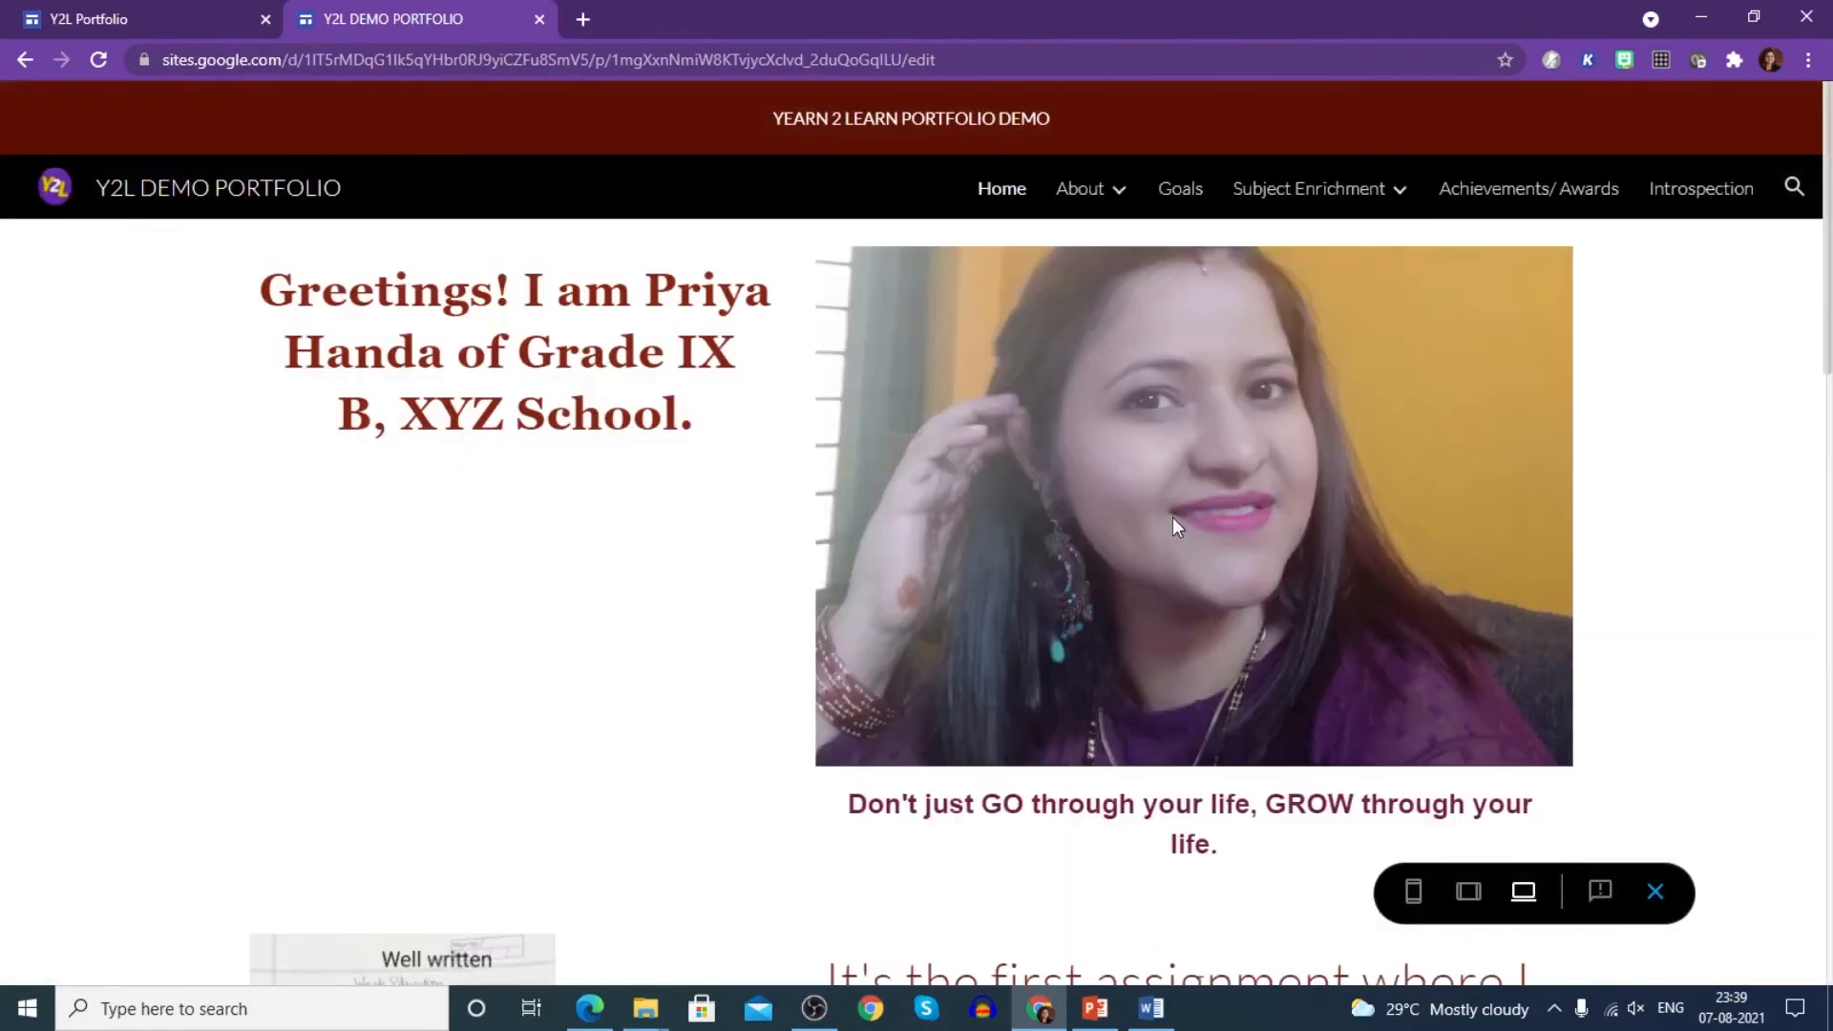
scroll(1173, 518, "down", 7)
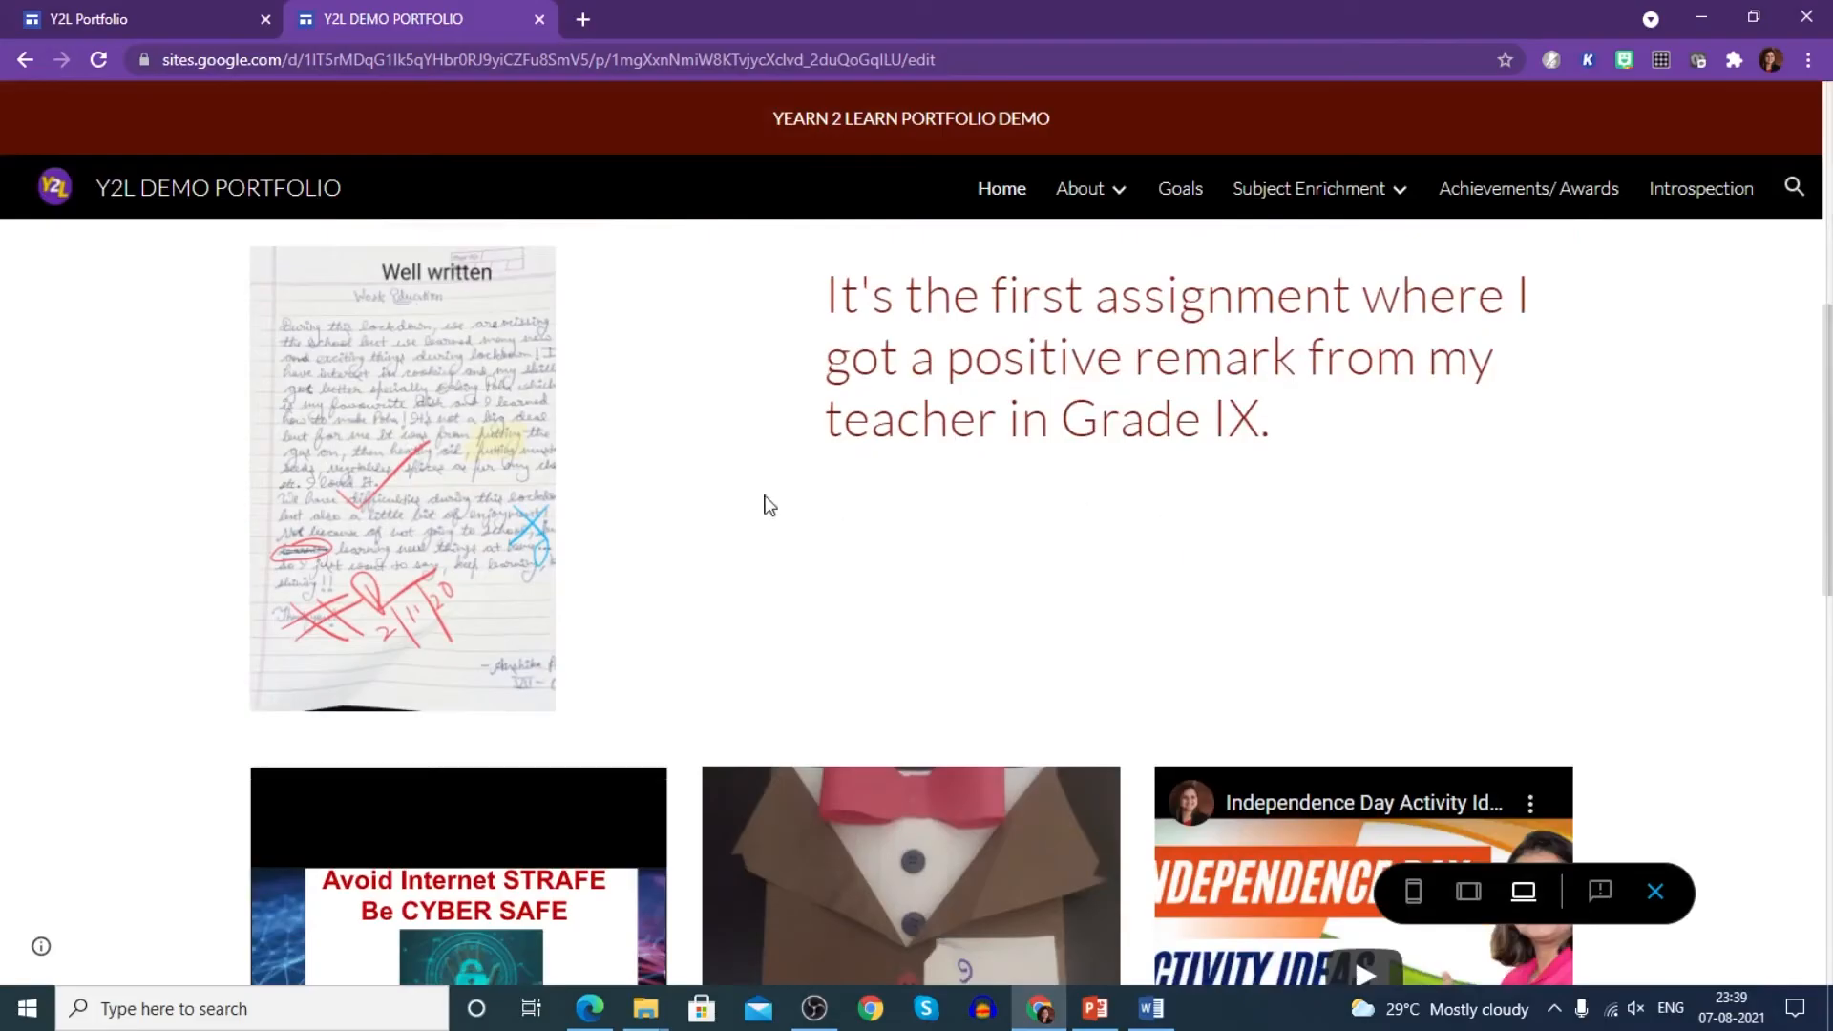
scroll(769, 504, "down", 7)
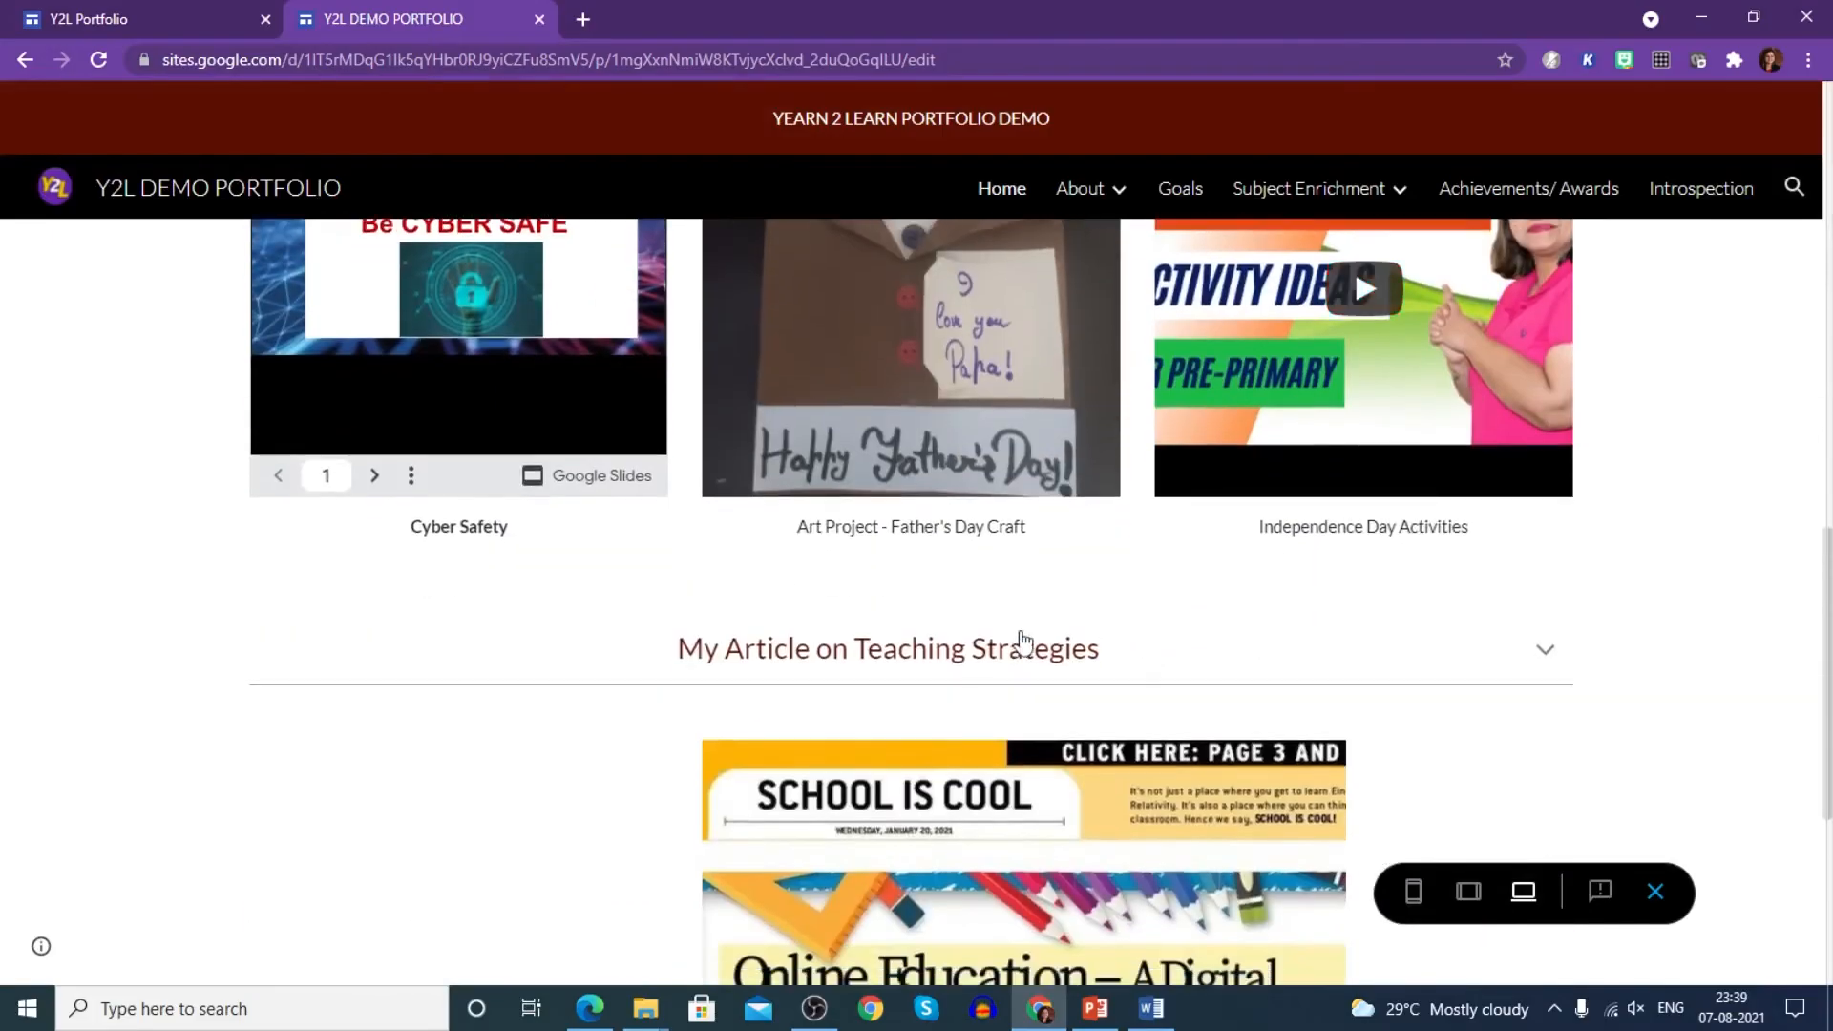
left_click(1545, 657)
left_click(1548, 651)
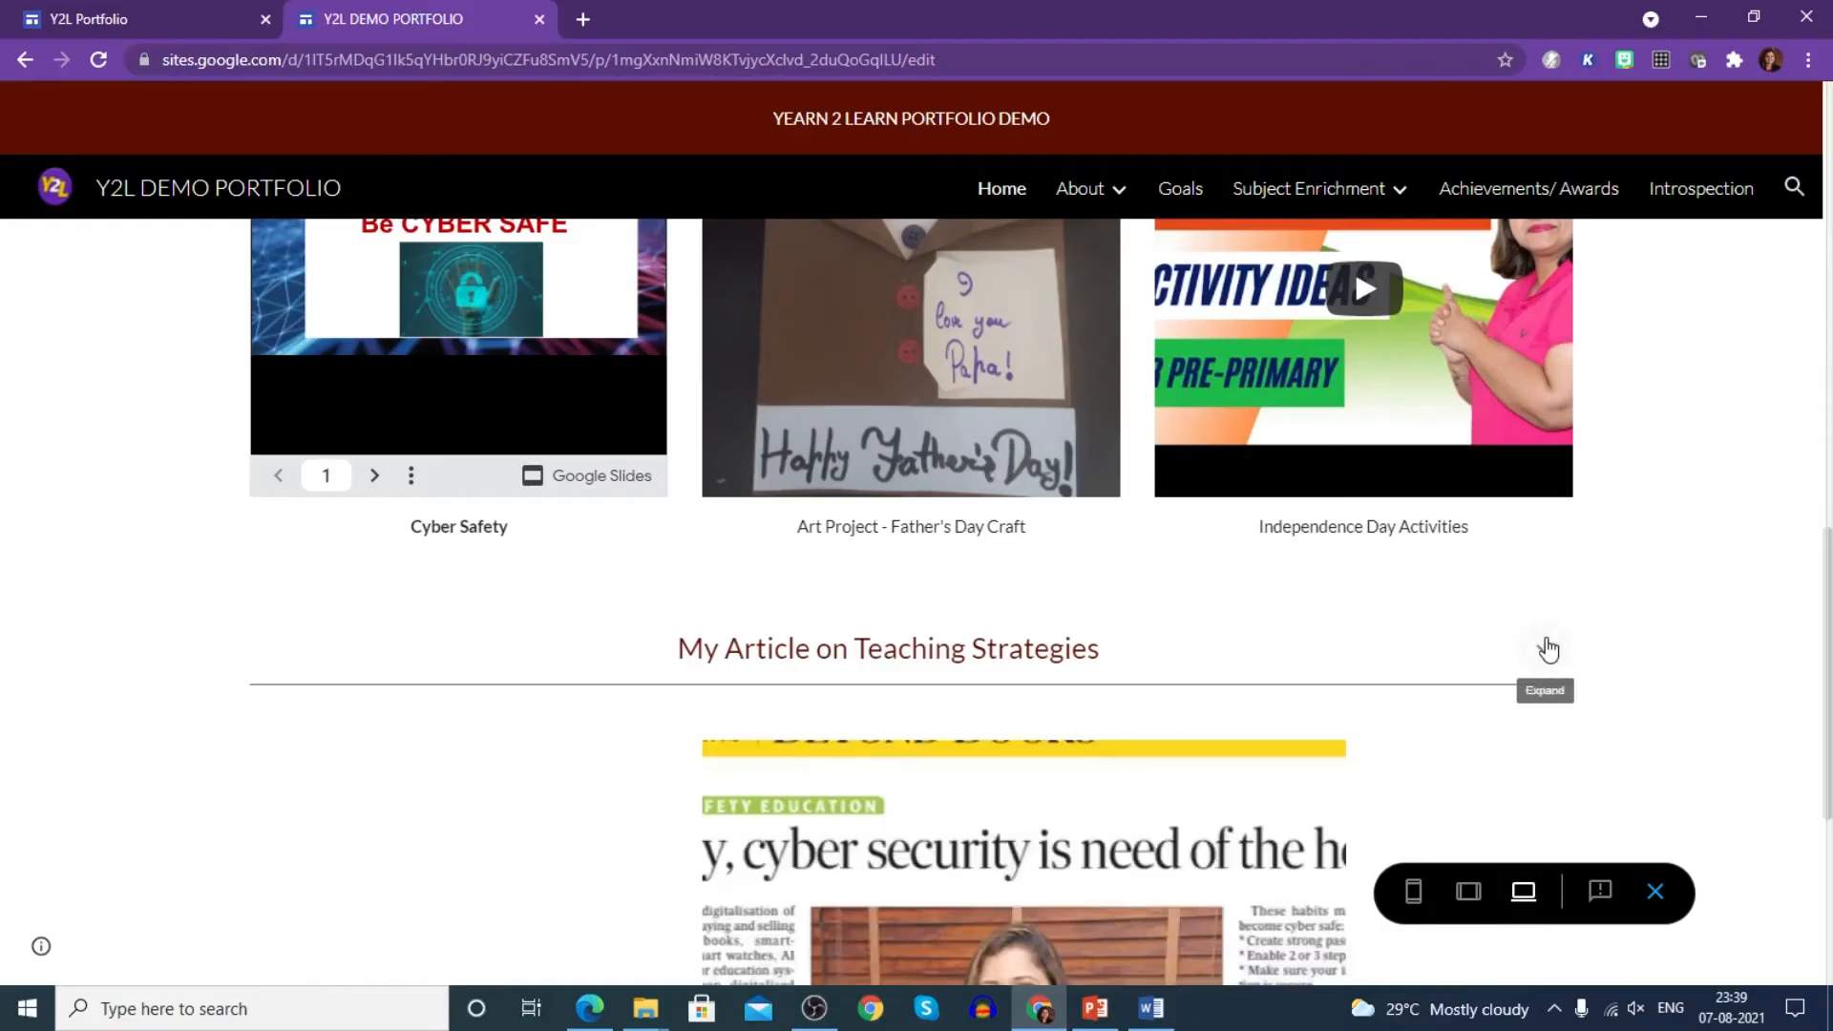
scroll(1426, 660, "down", 5)
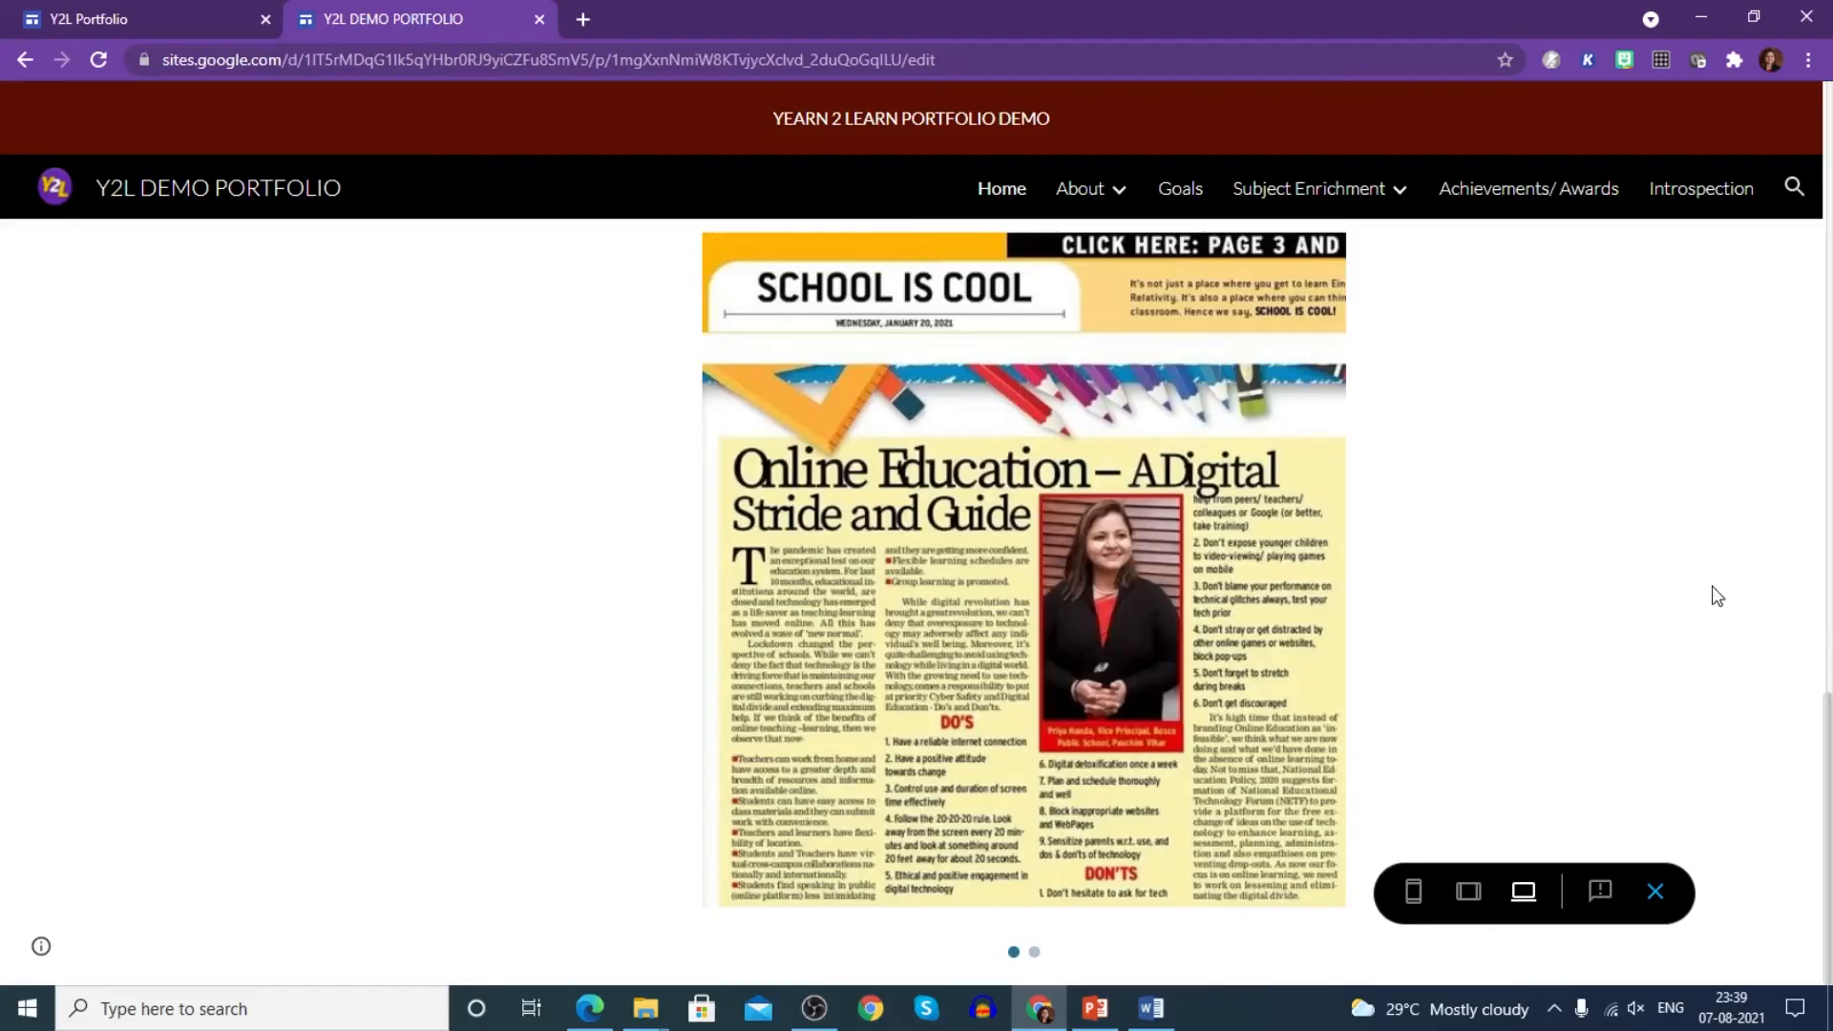
scroll(1299, 568, "up", 15)
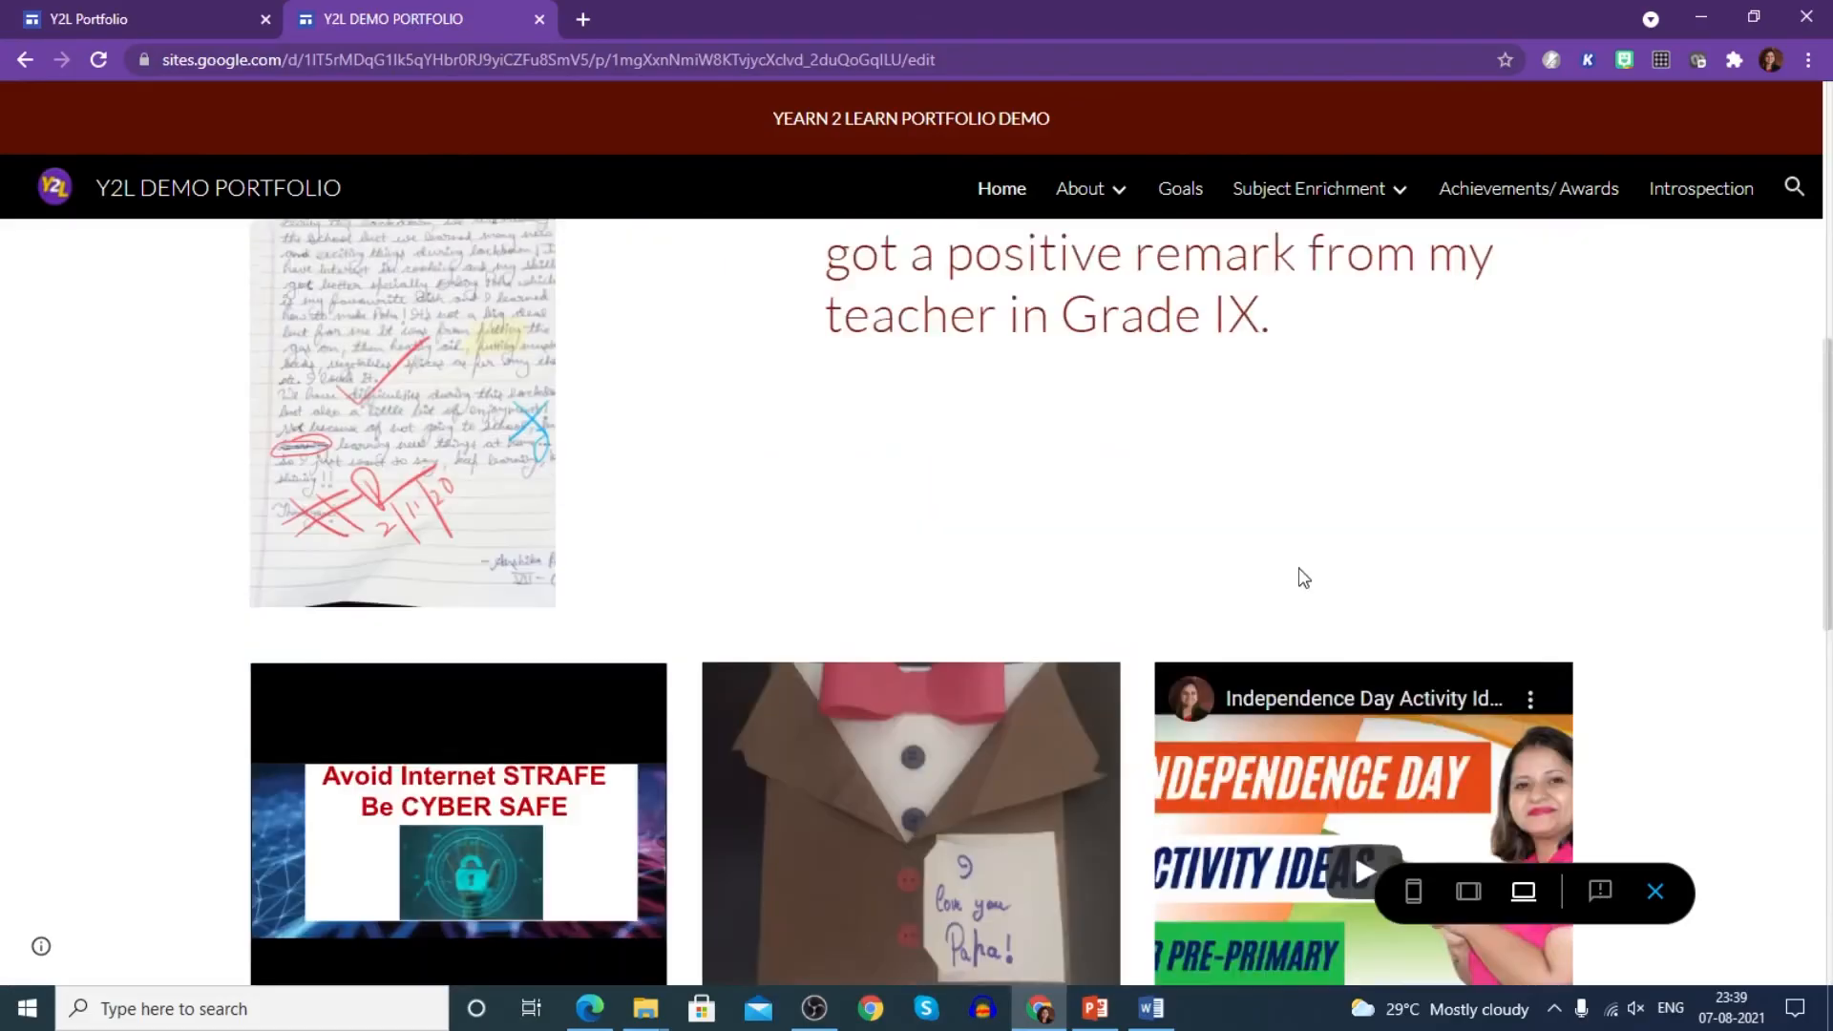
mouse_move(1098, 191)
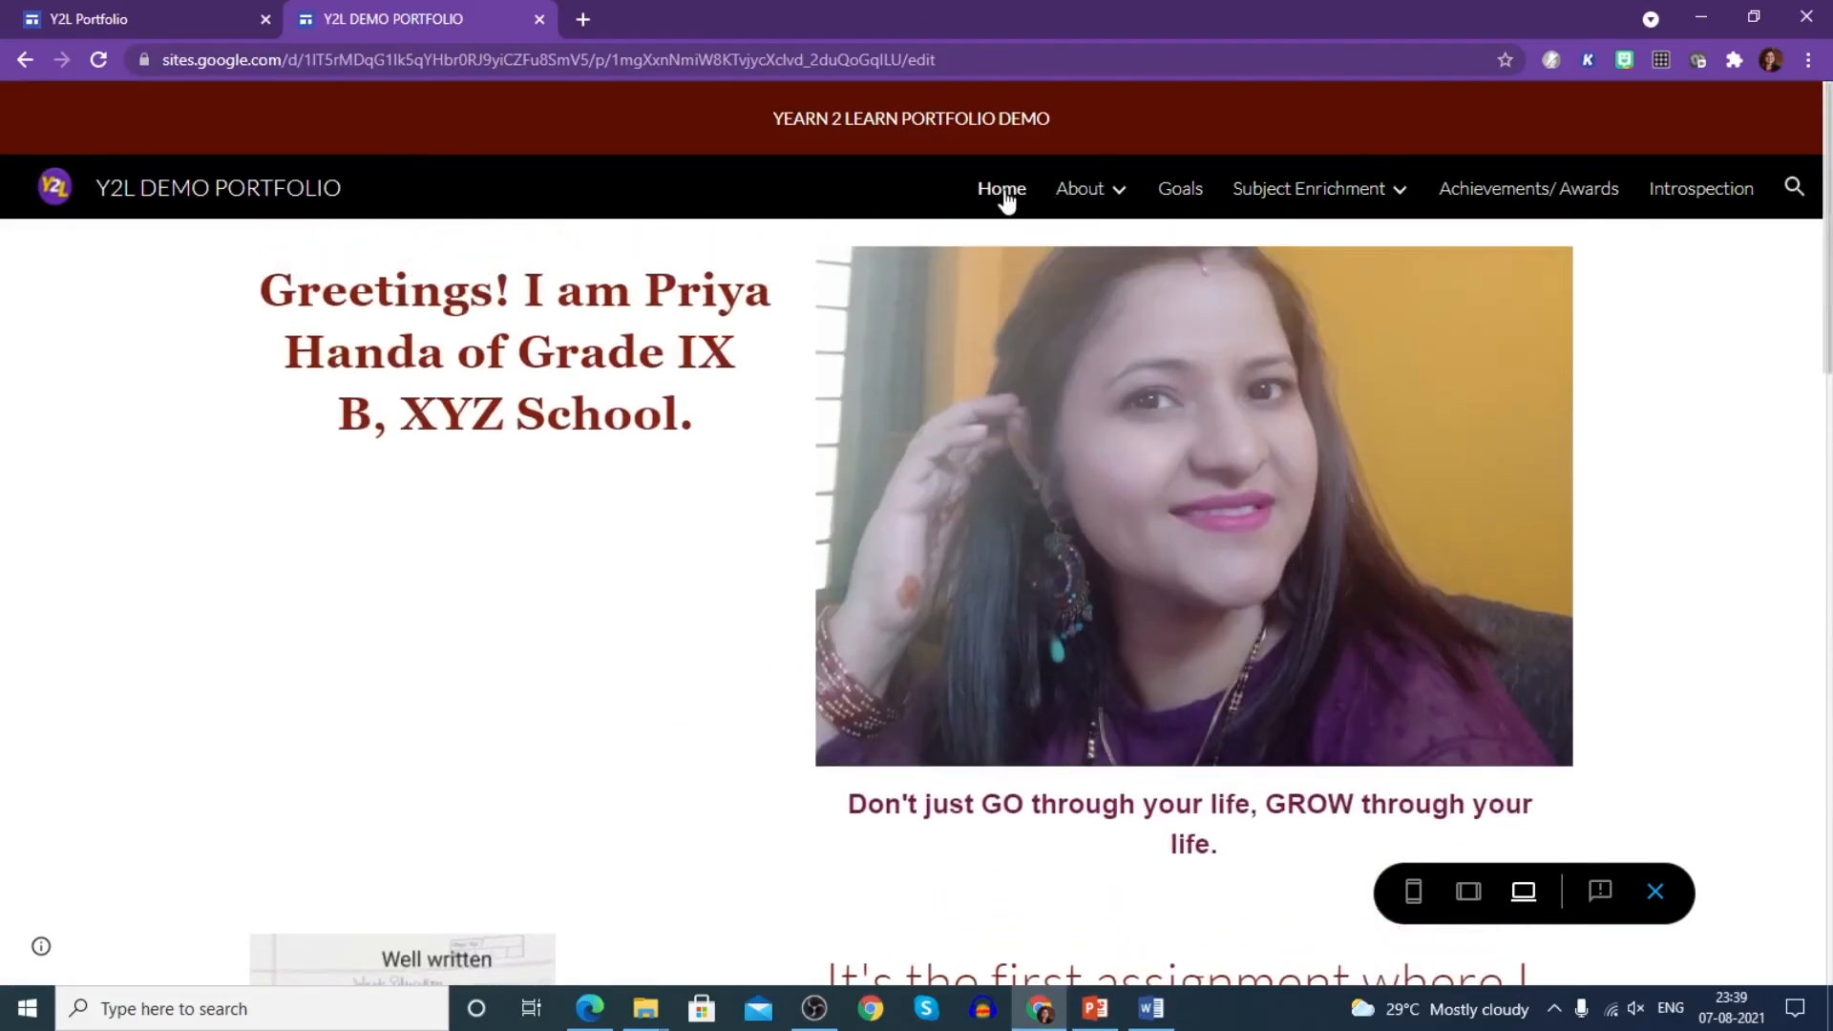
left_click(25, 59)
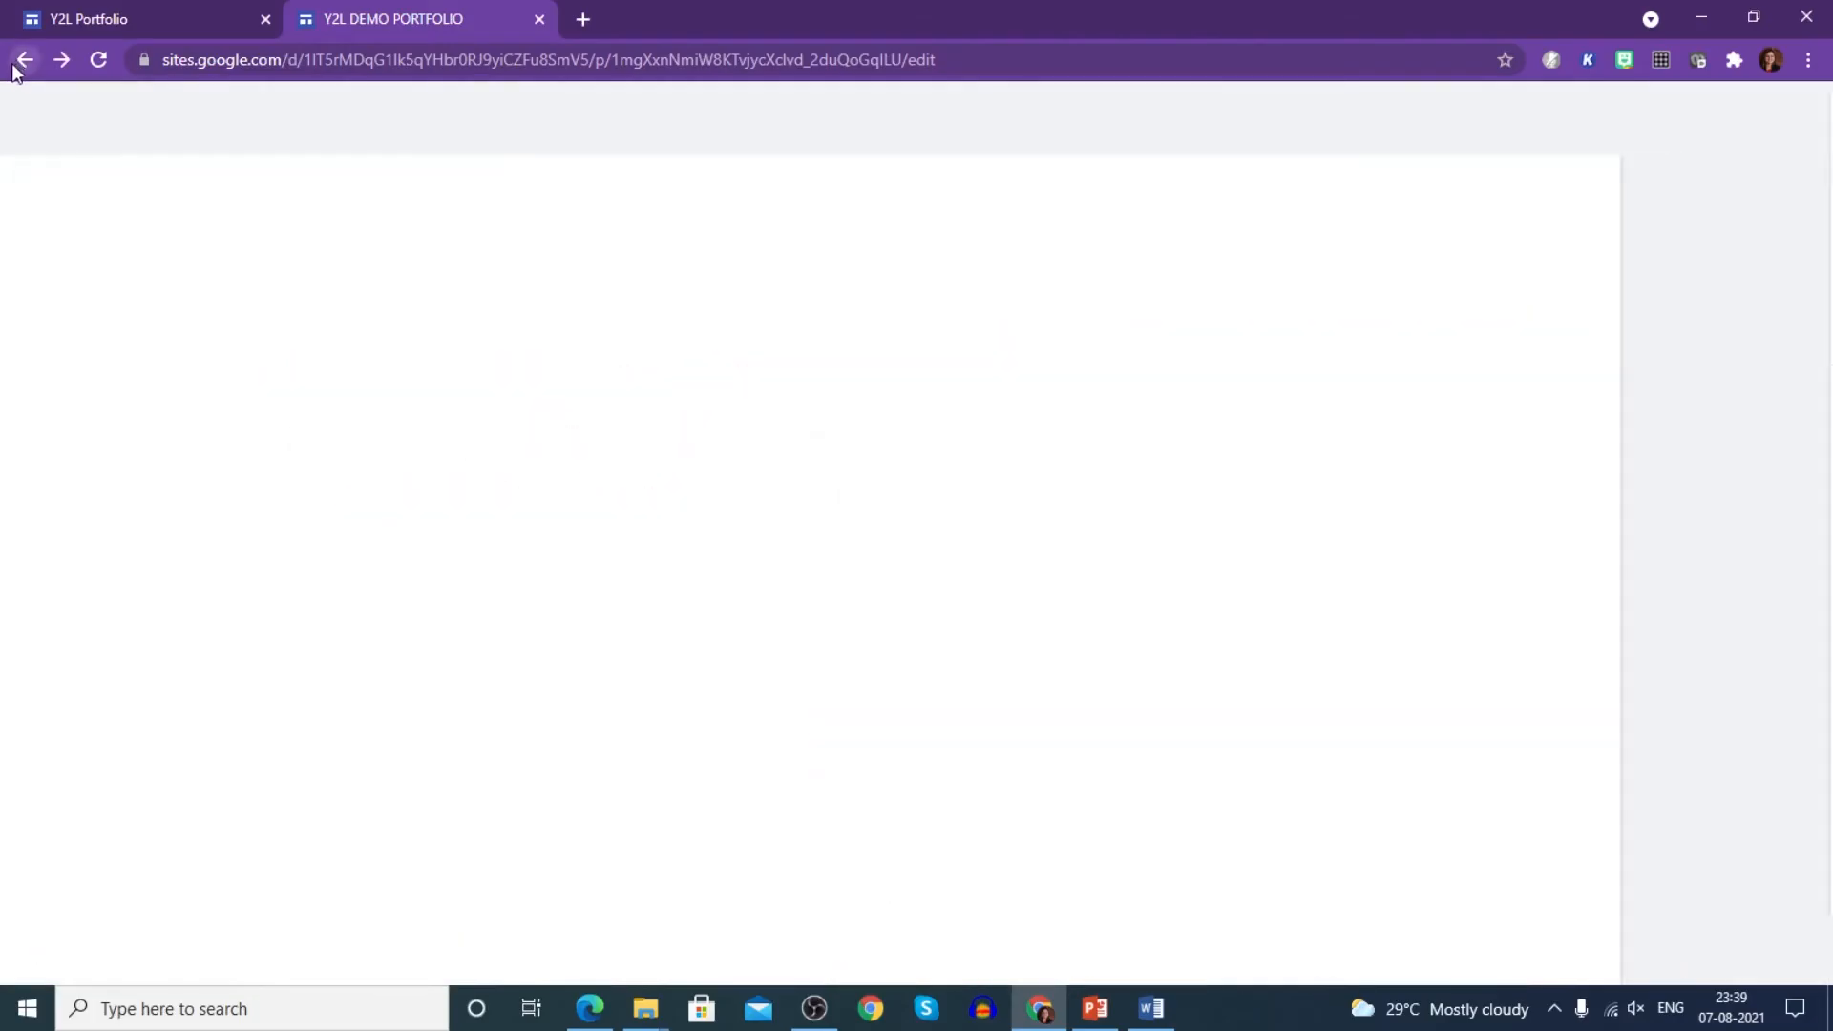
- Add a 'Yearn 2 Learn' button linking to the copied youtu.be video address
scroll(1370, 553, "down", 1)
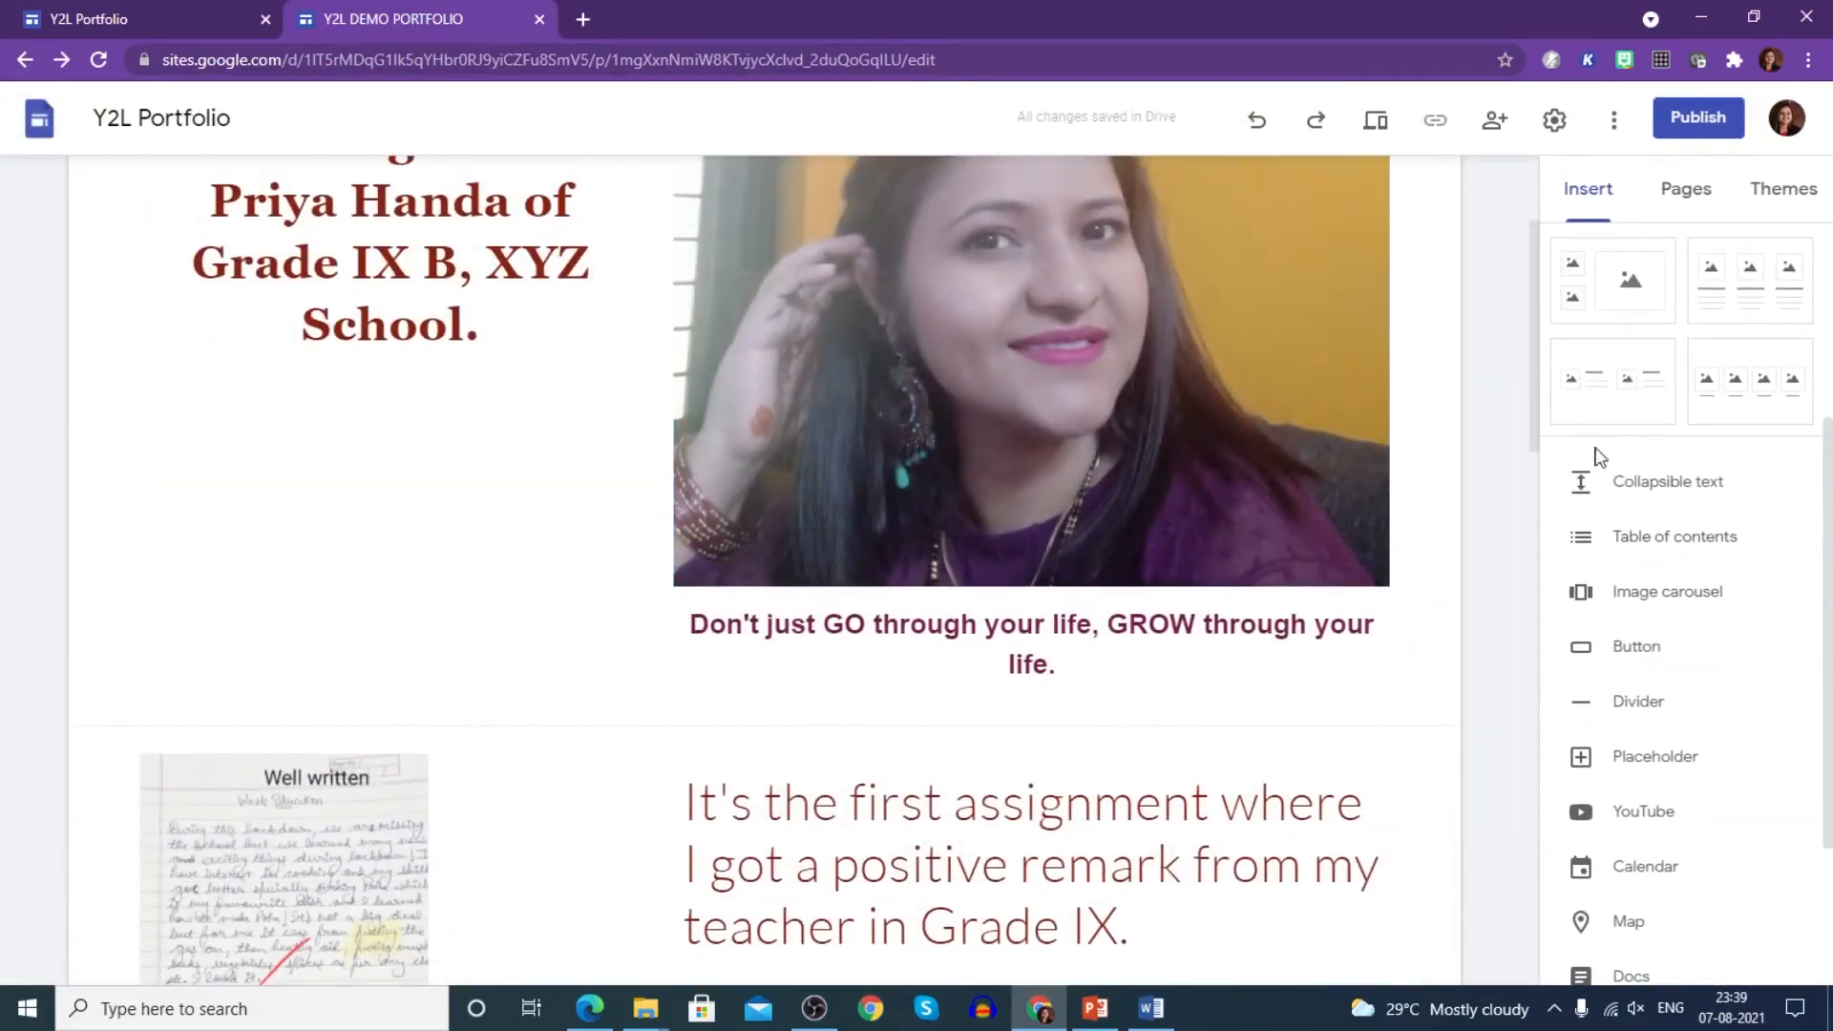
left_click(1639, 649)
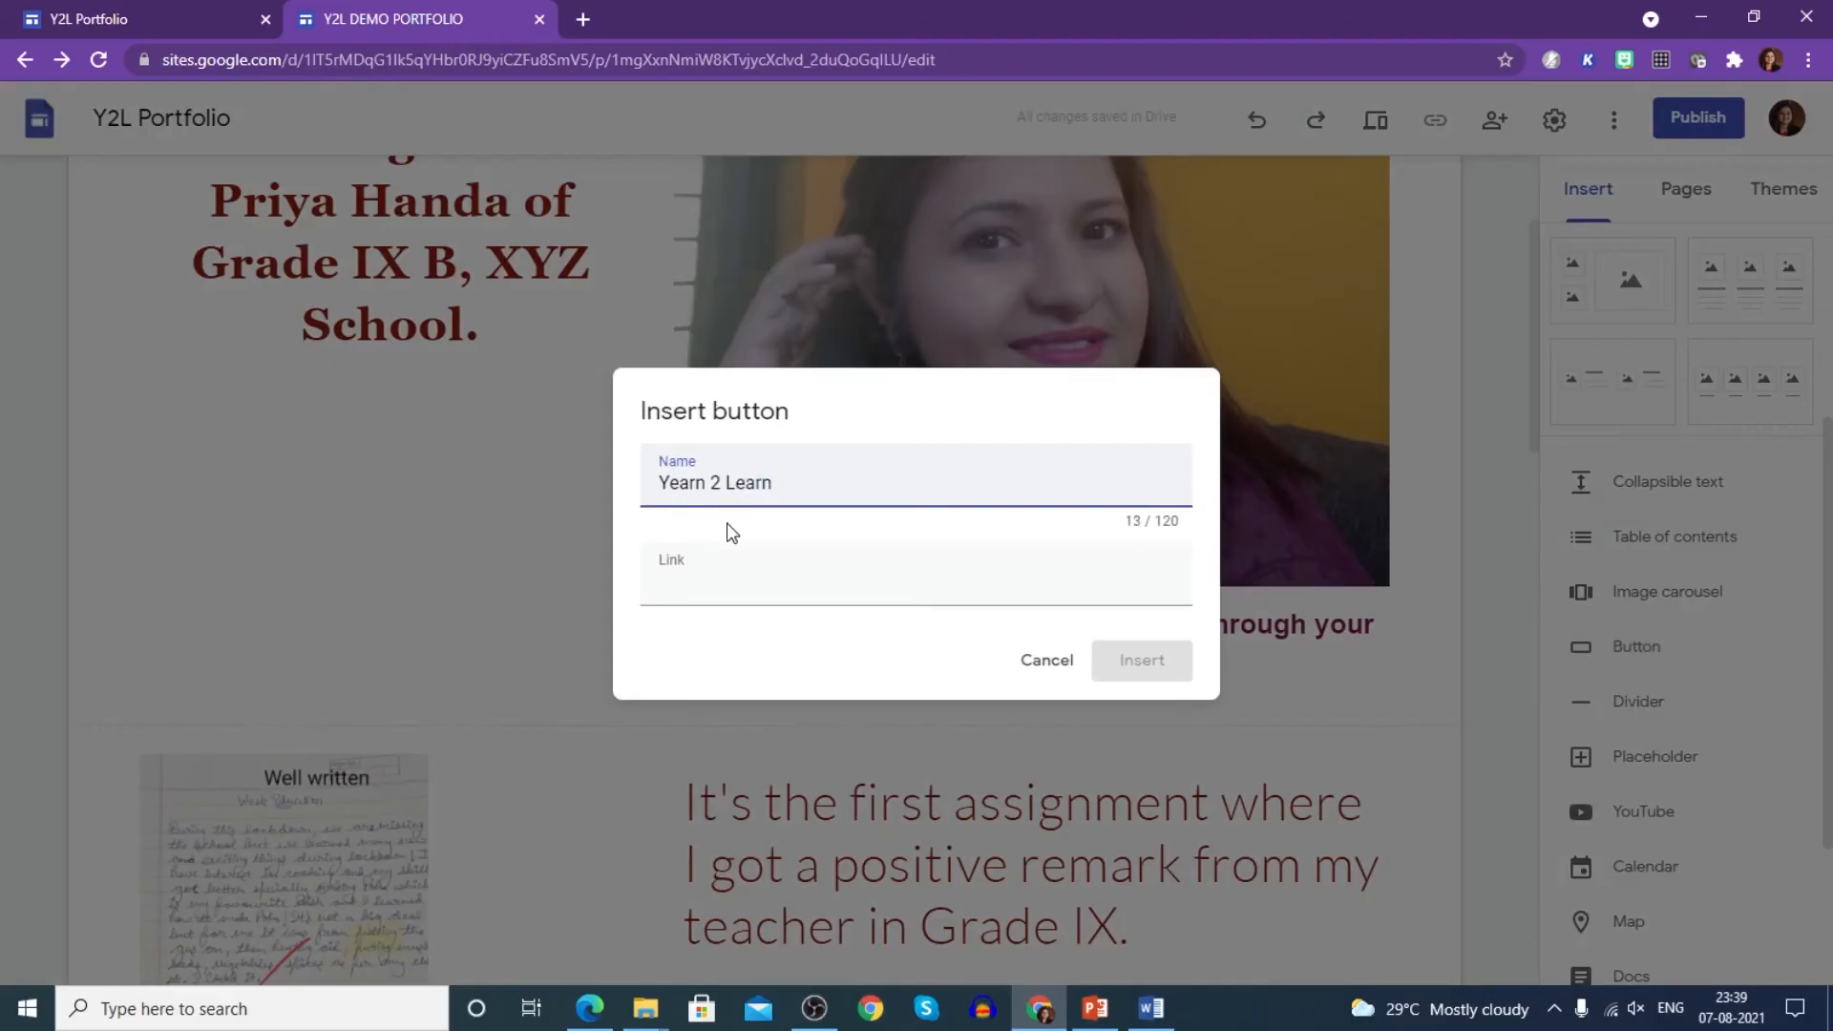
left_click(759, 589)
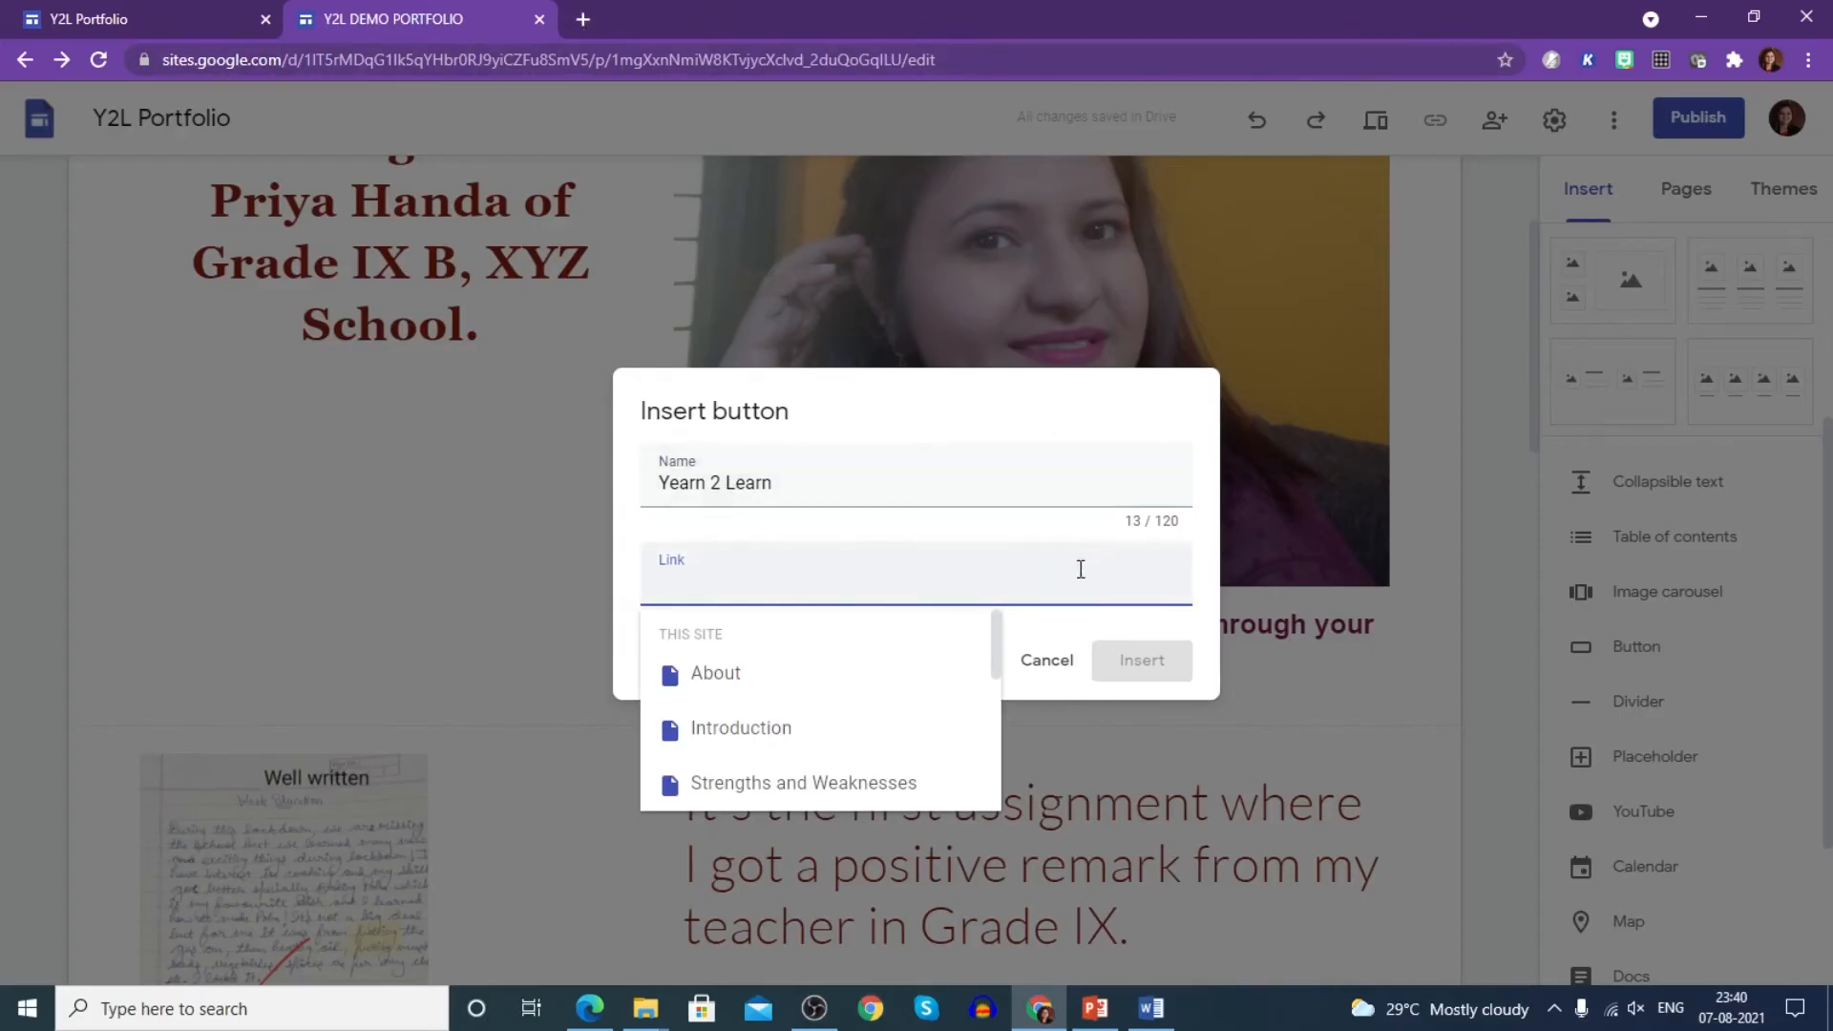
left_click(583, 20)
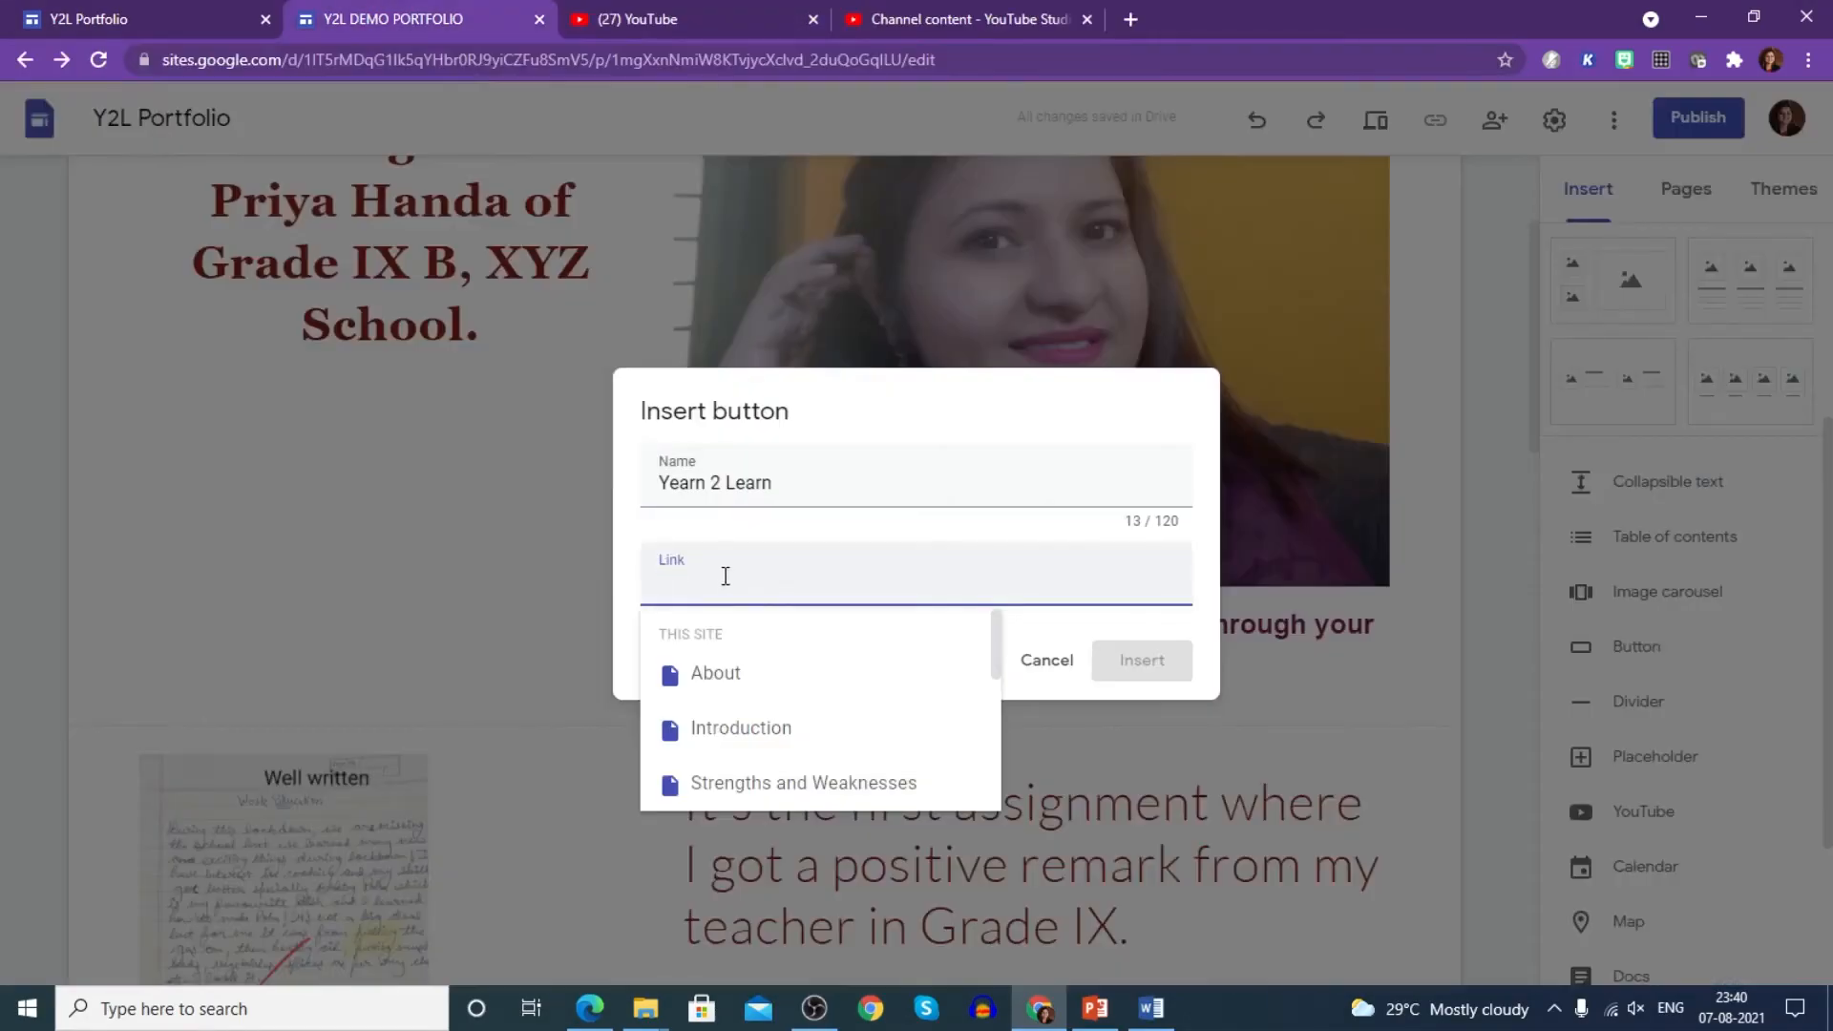
type("https://youtu.be/U7O_N6y794o")
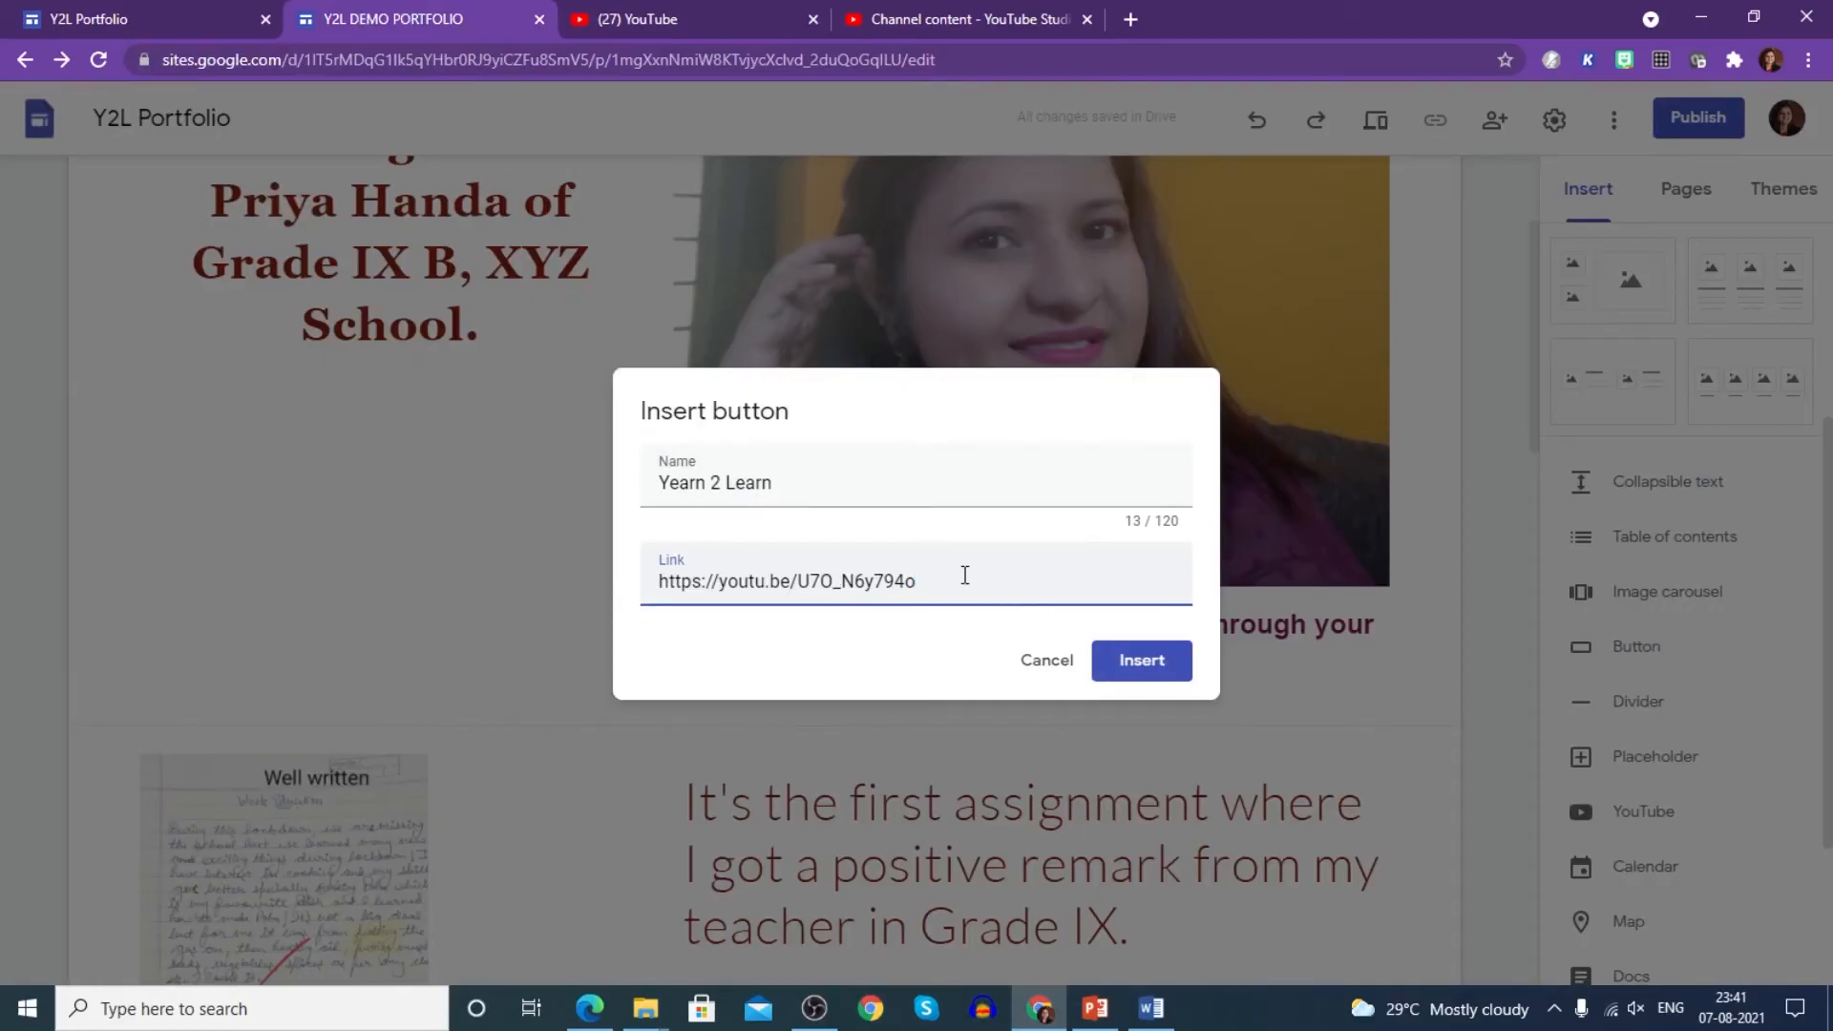
left_click(1152, 670)
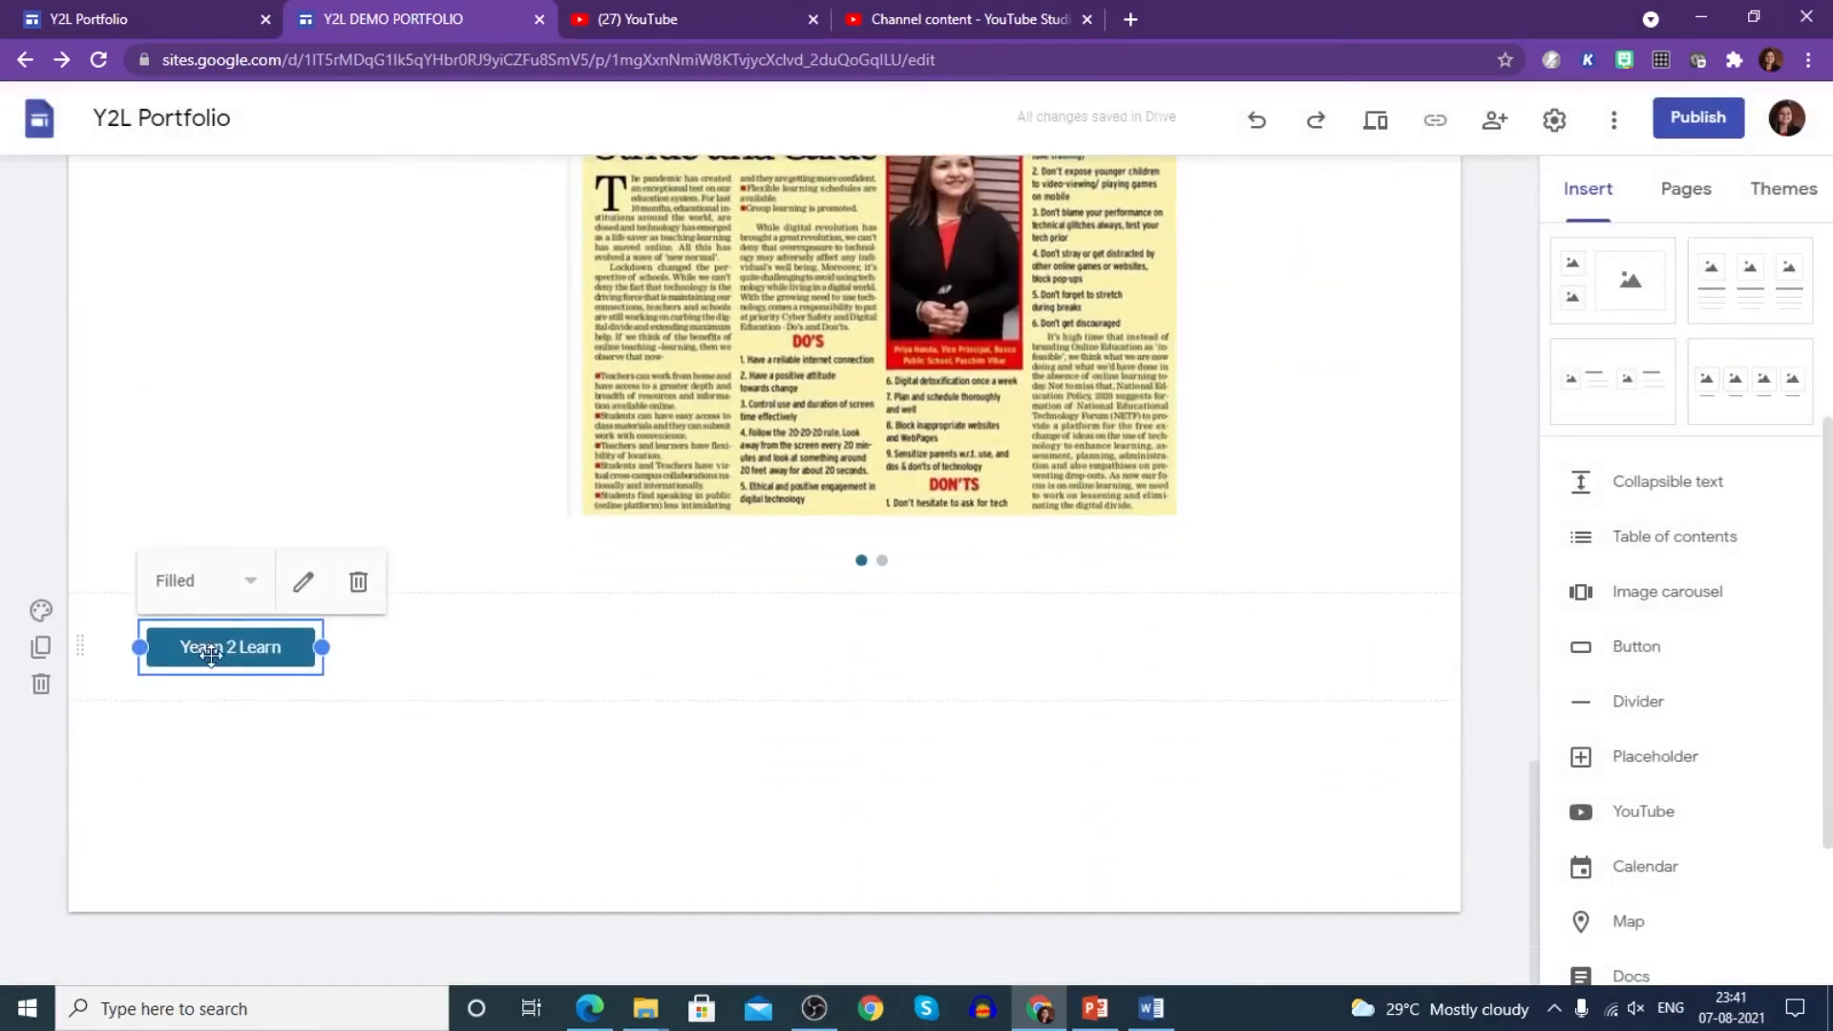
- Move the Yearn 2 Learn button under the greeting and check in preview that it opens 'How to reduce screen time'
left_click_drag(207, 632, 296, 754)
left_click(475, 635)
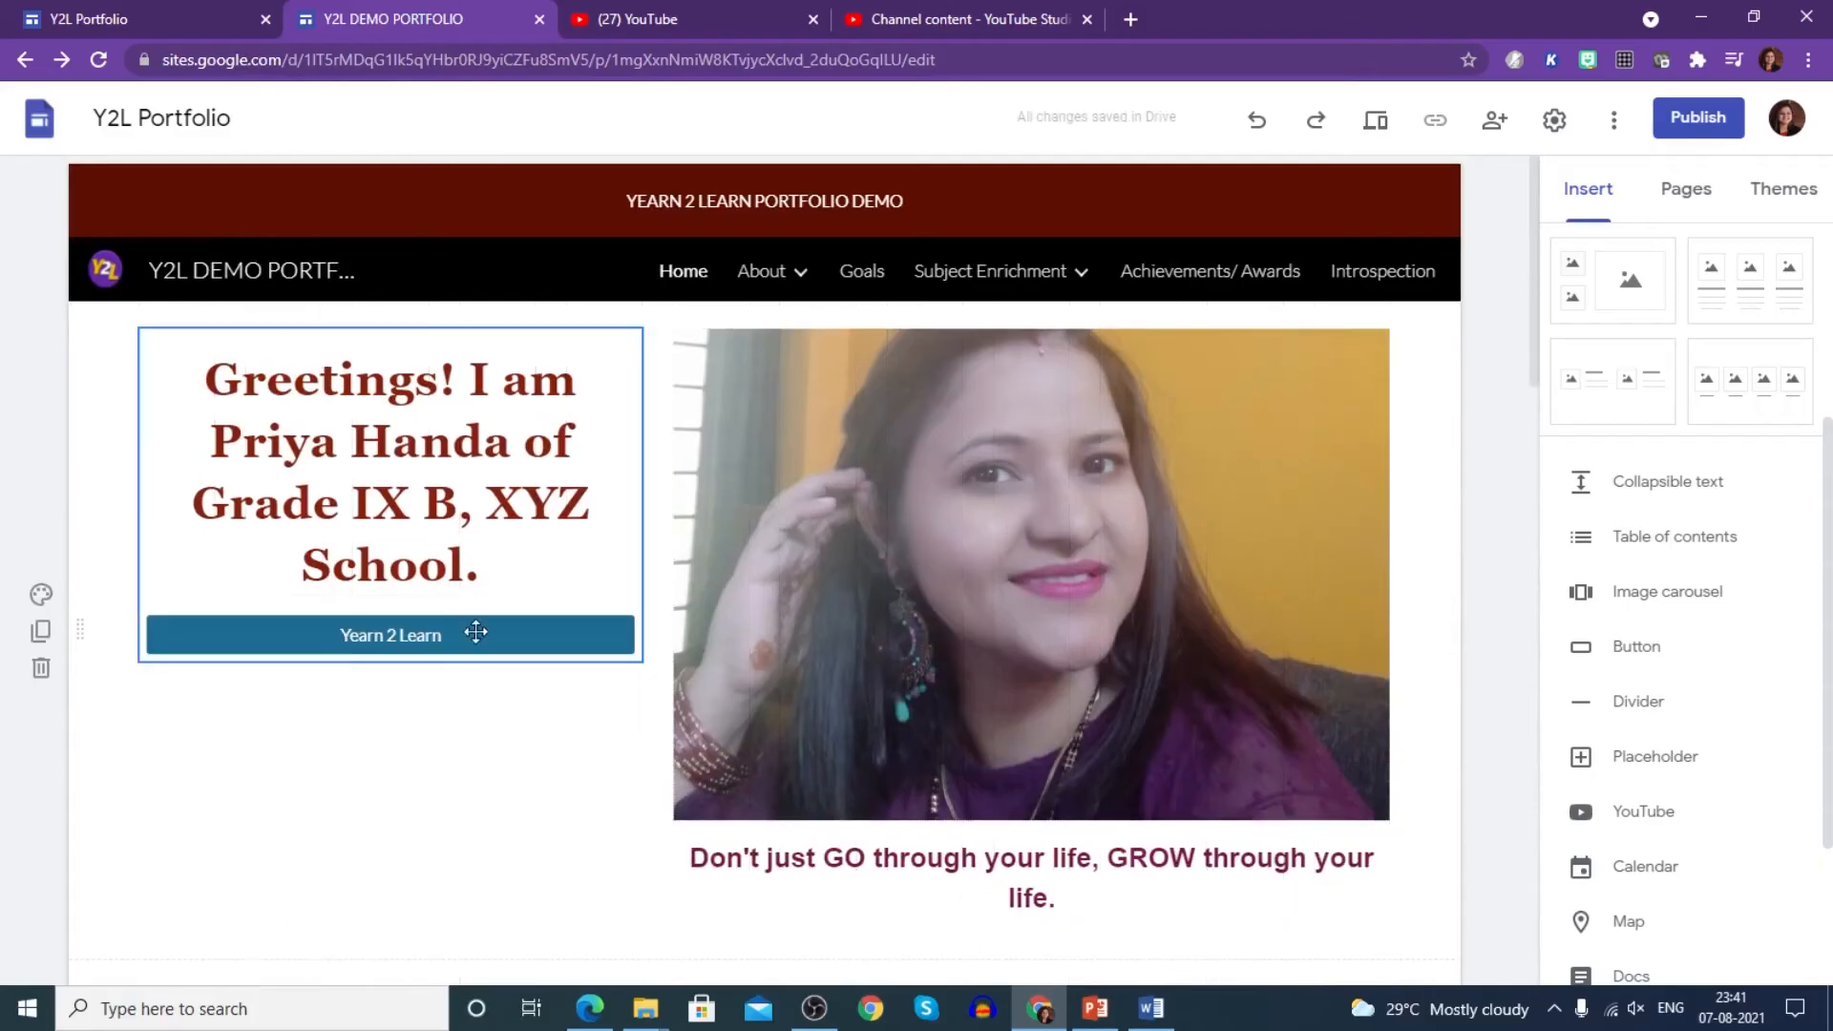
left_click_drag(417, 638, 421, 741)
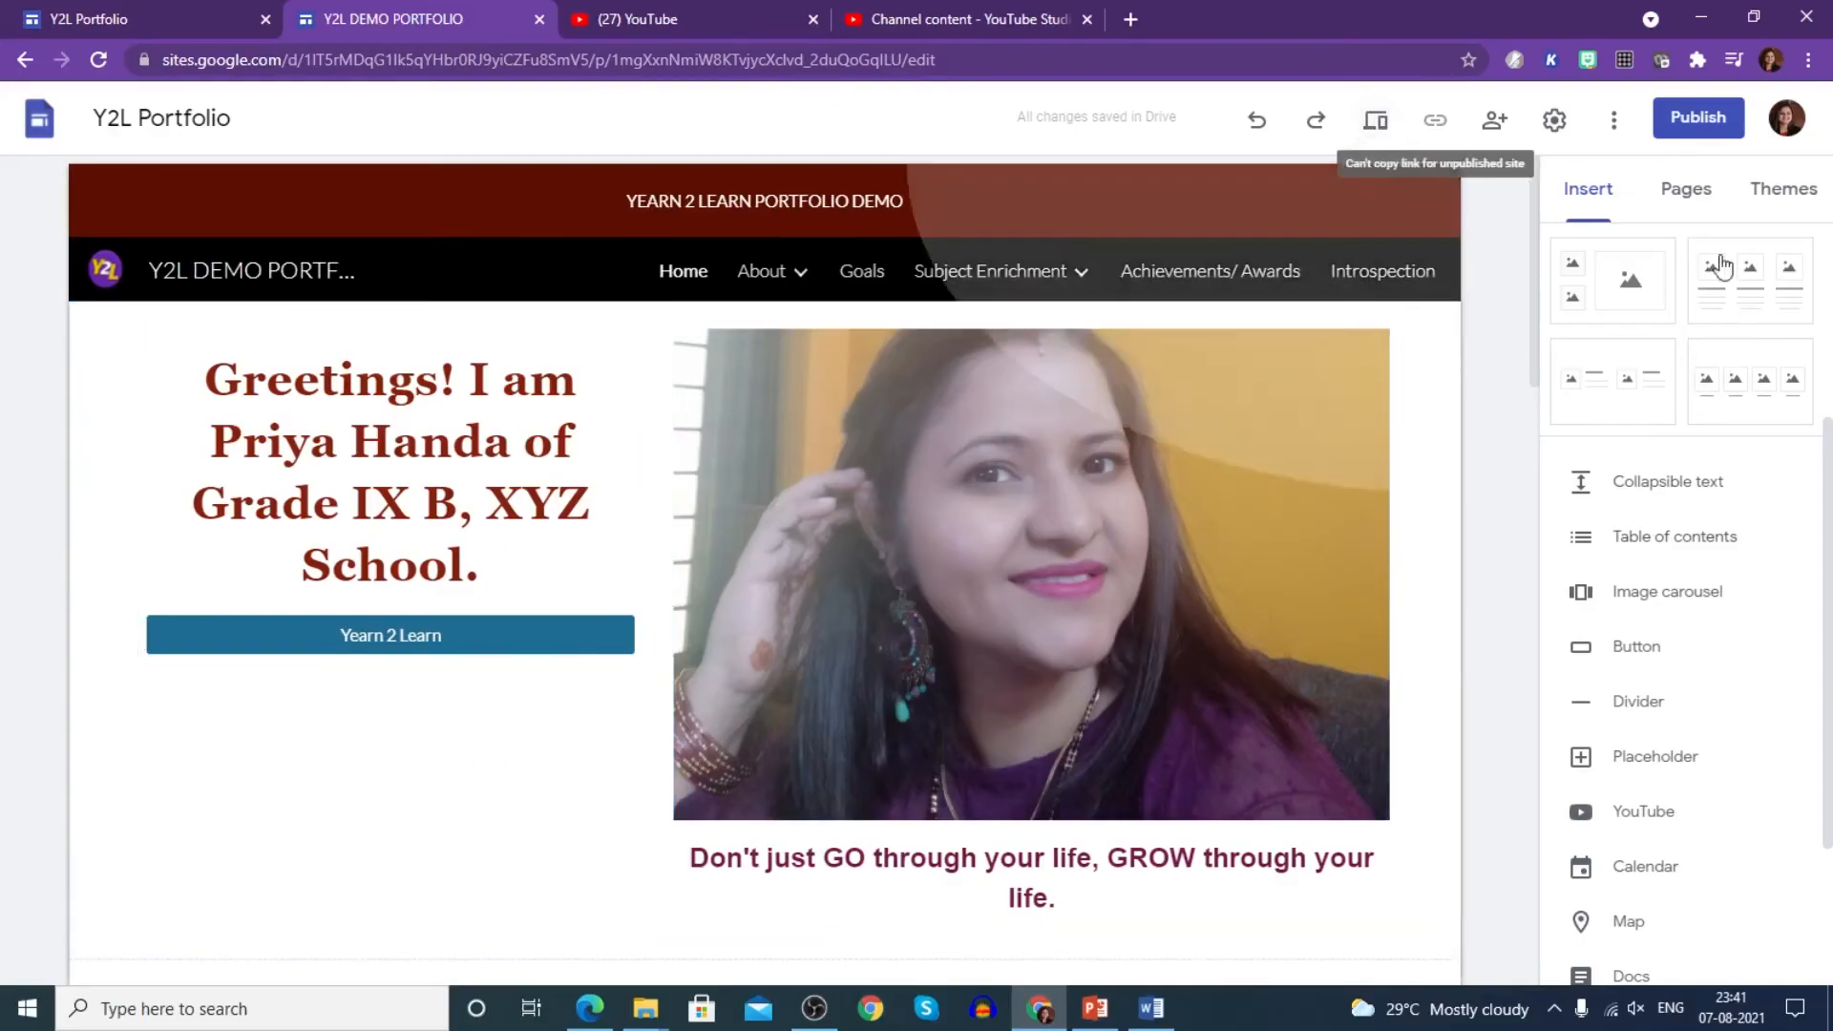
left_click(1375, 121)
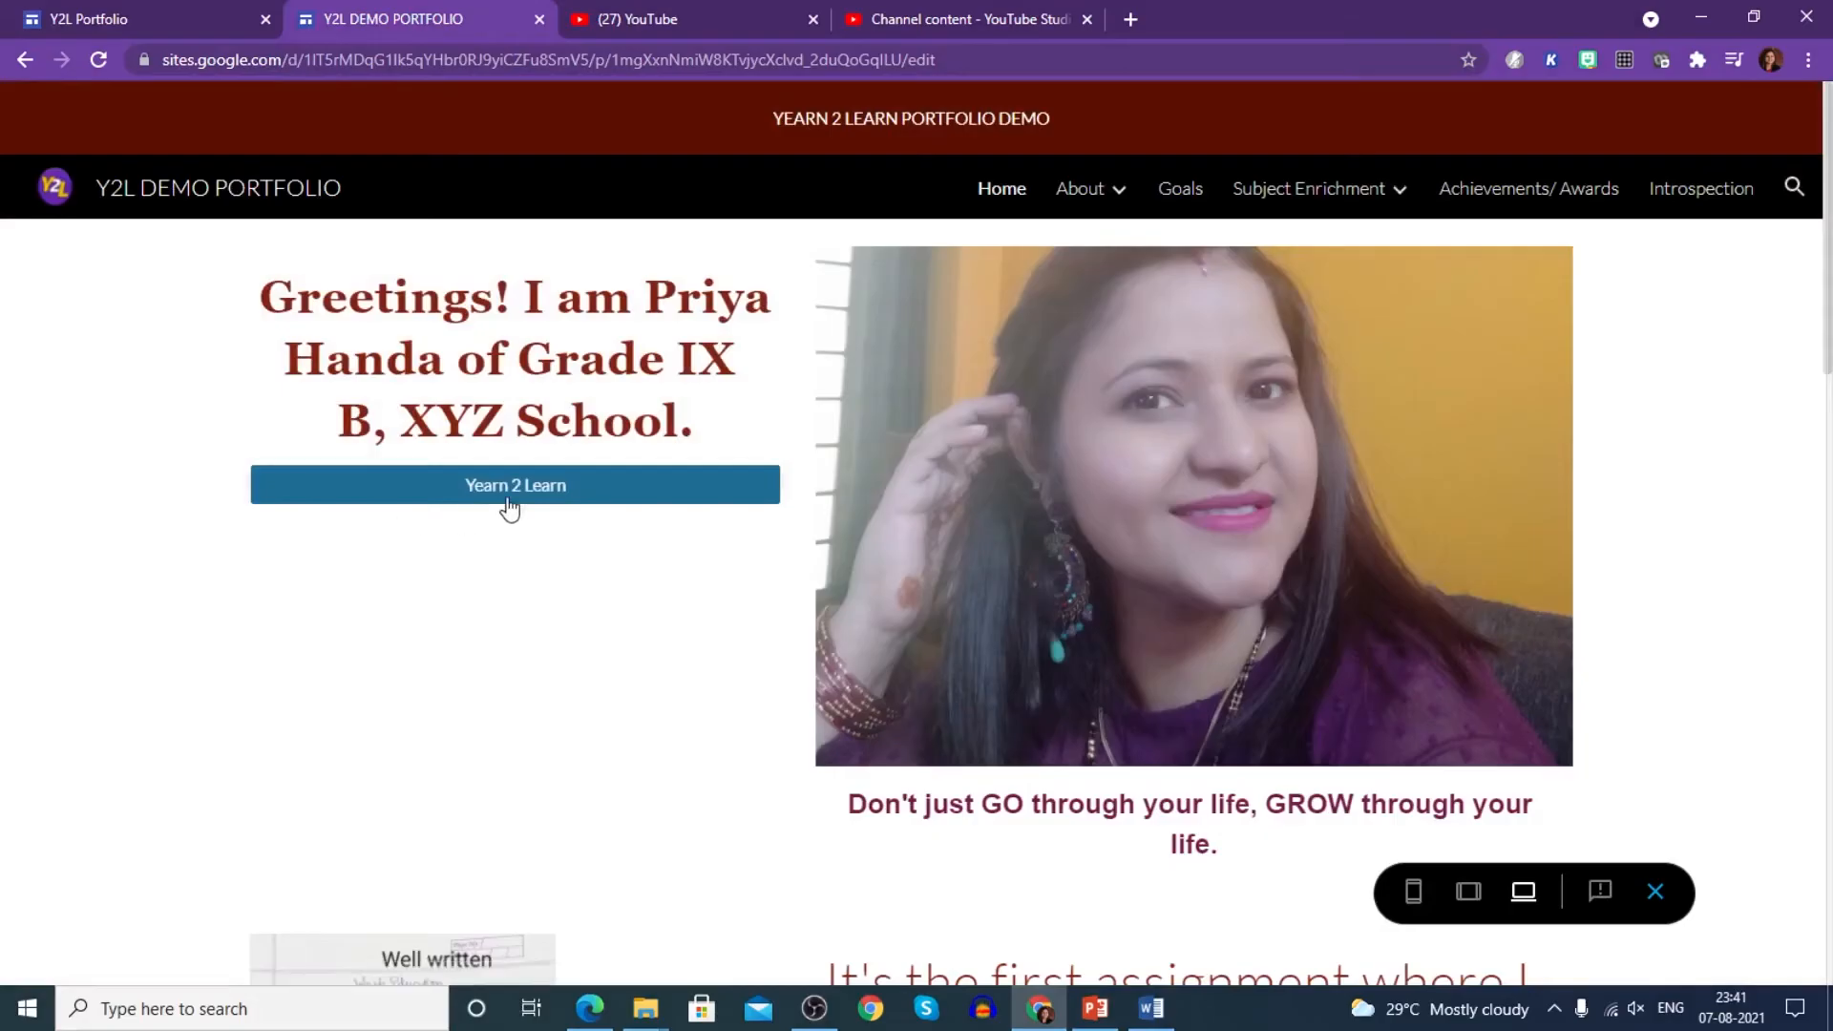
left_click(508, 495)
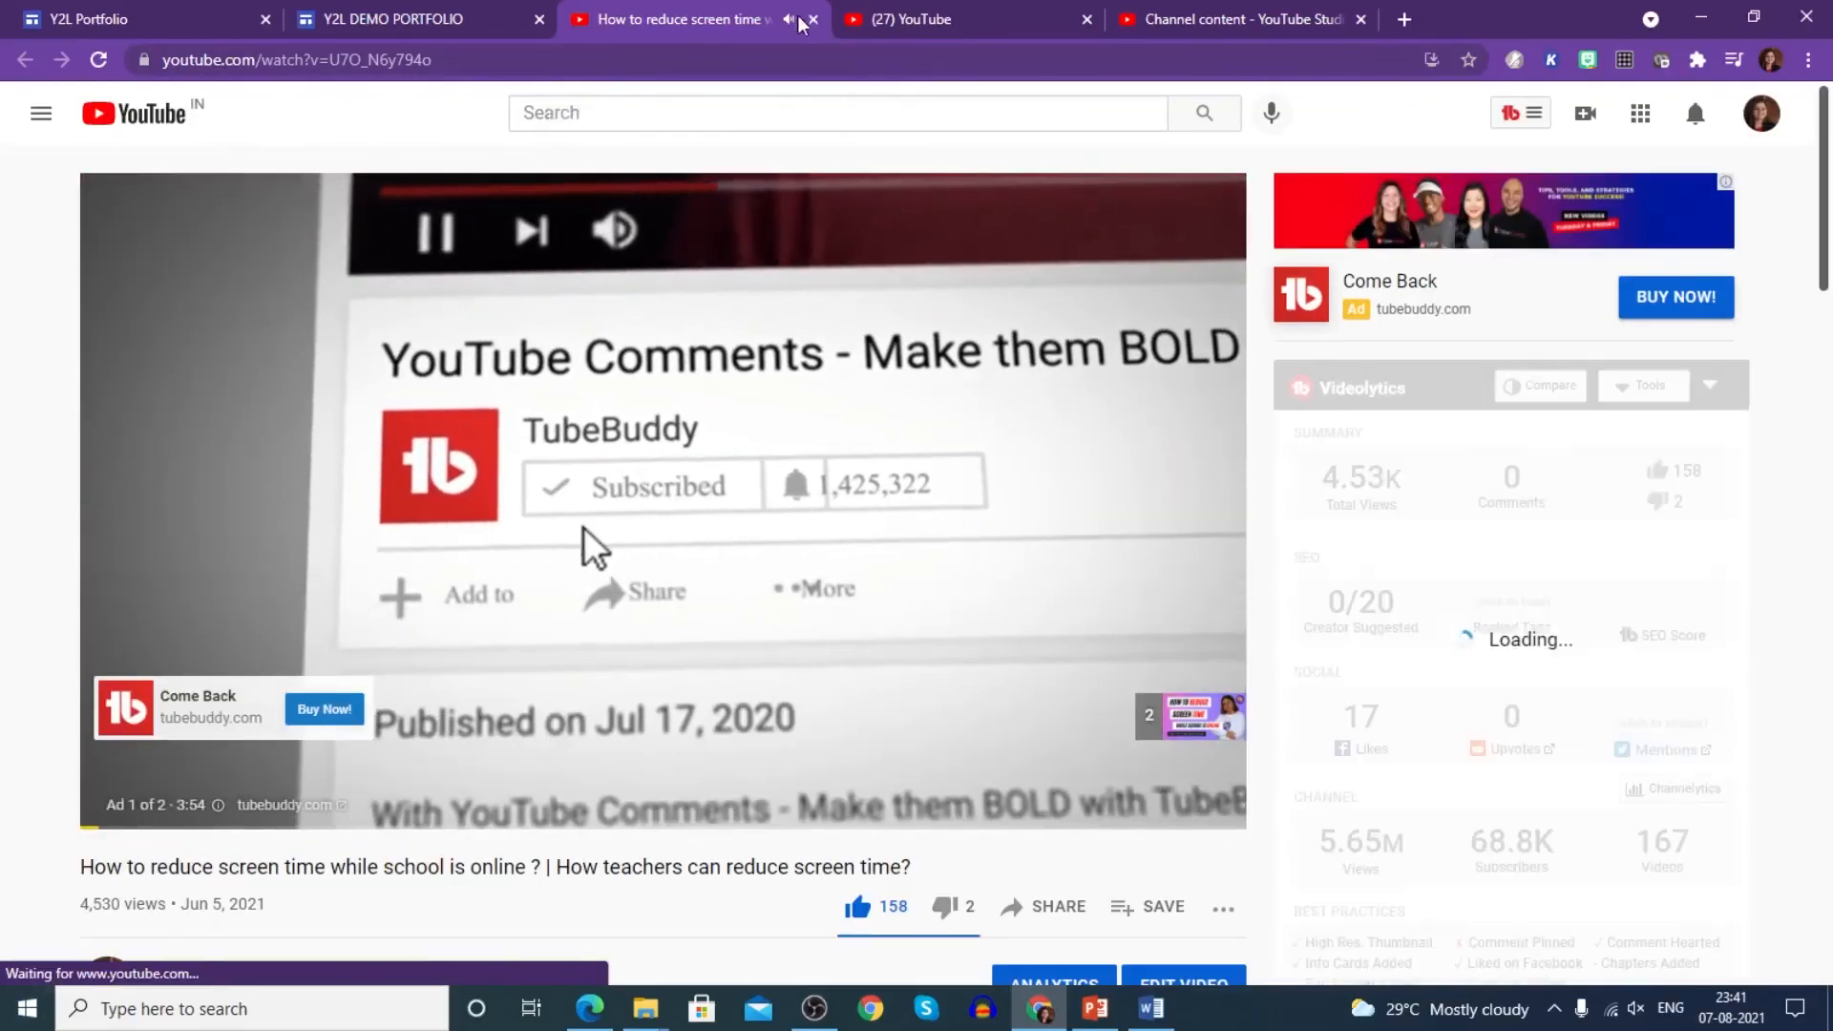
- Return to editing, add a divider, then undo an empty placeholder block
left_click(558, 28)
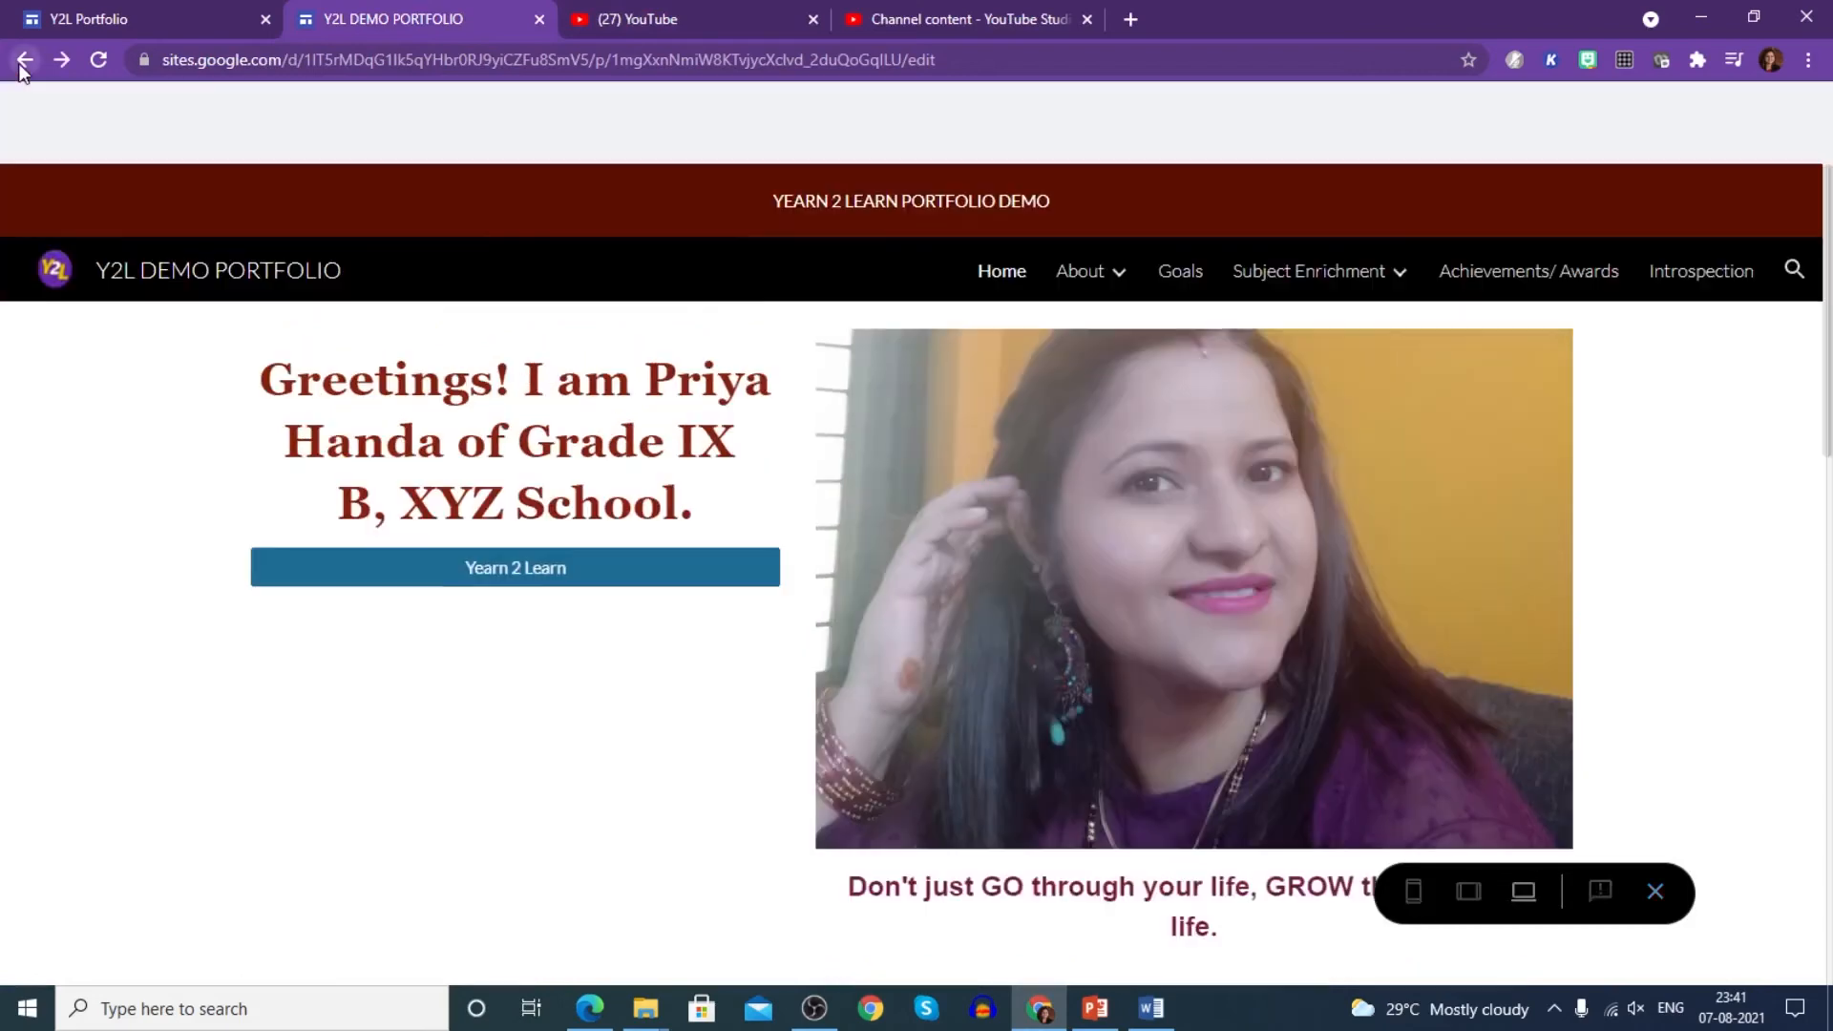
left_click(21, 61)
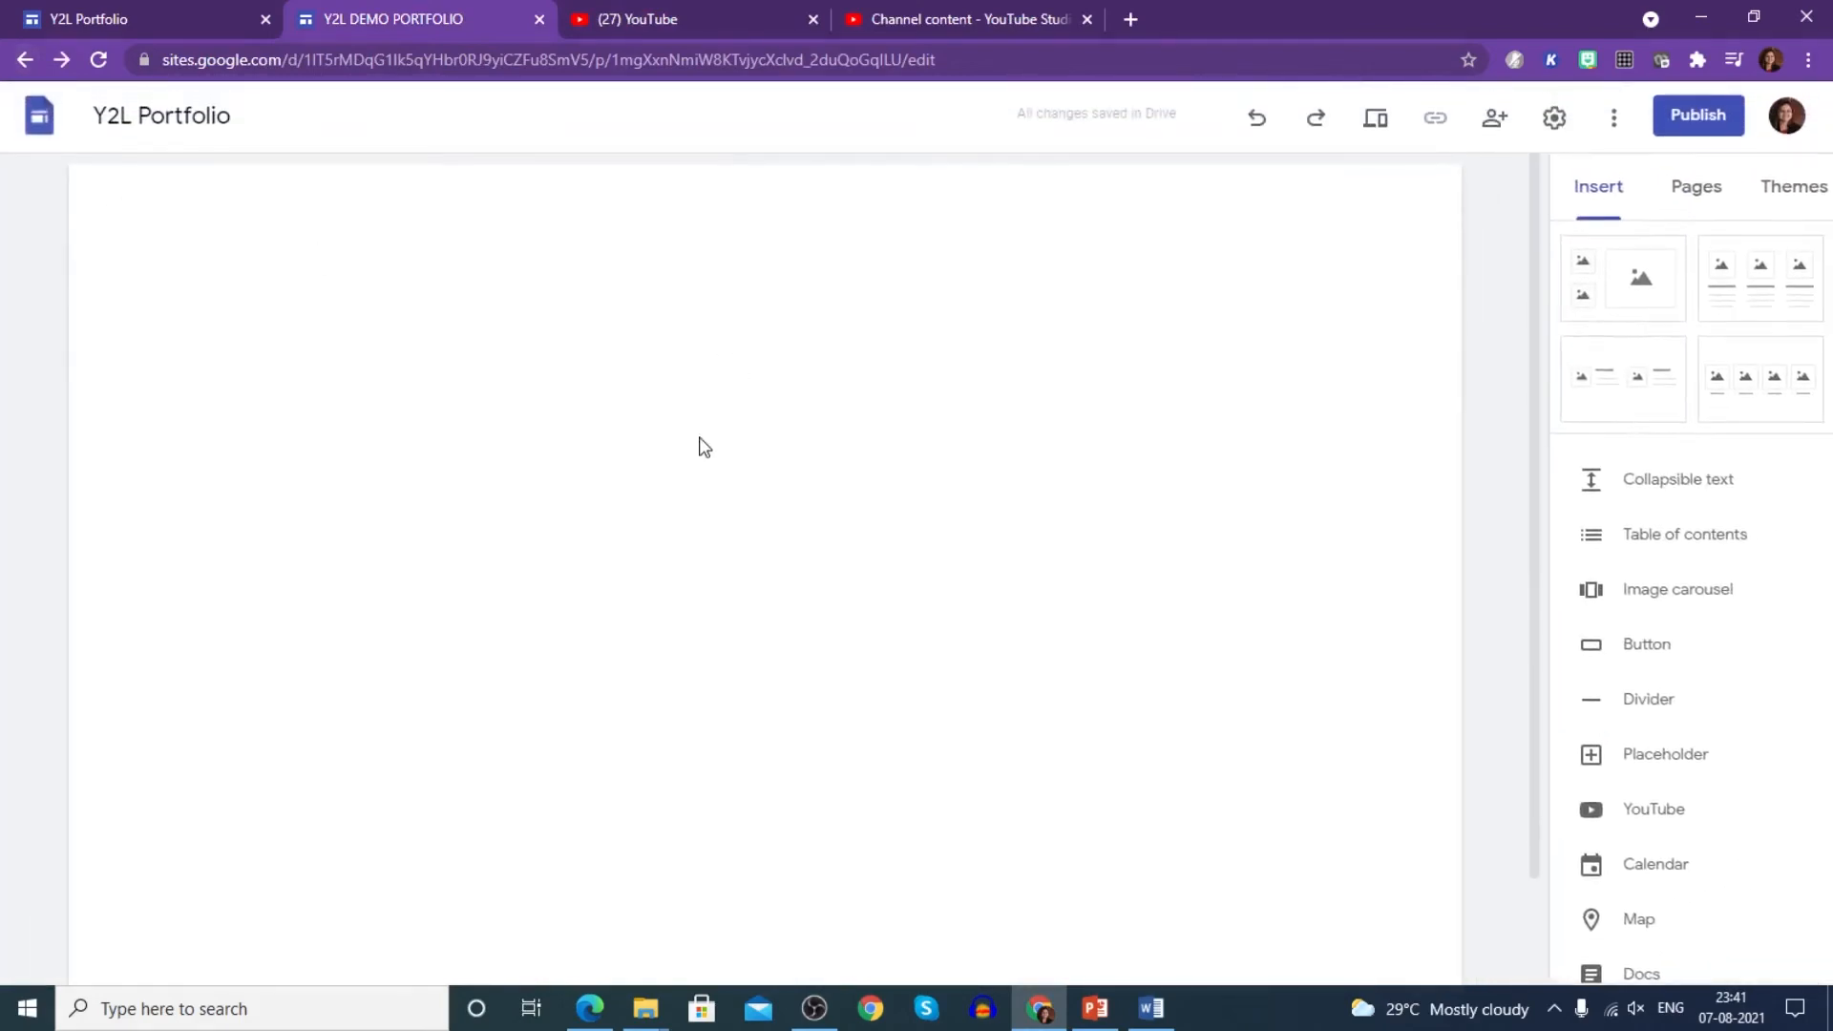
scroll(1624, 554, "down", 1)
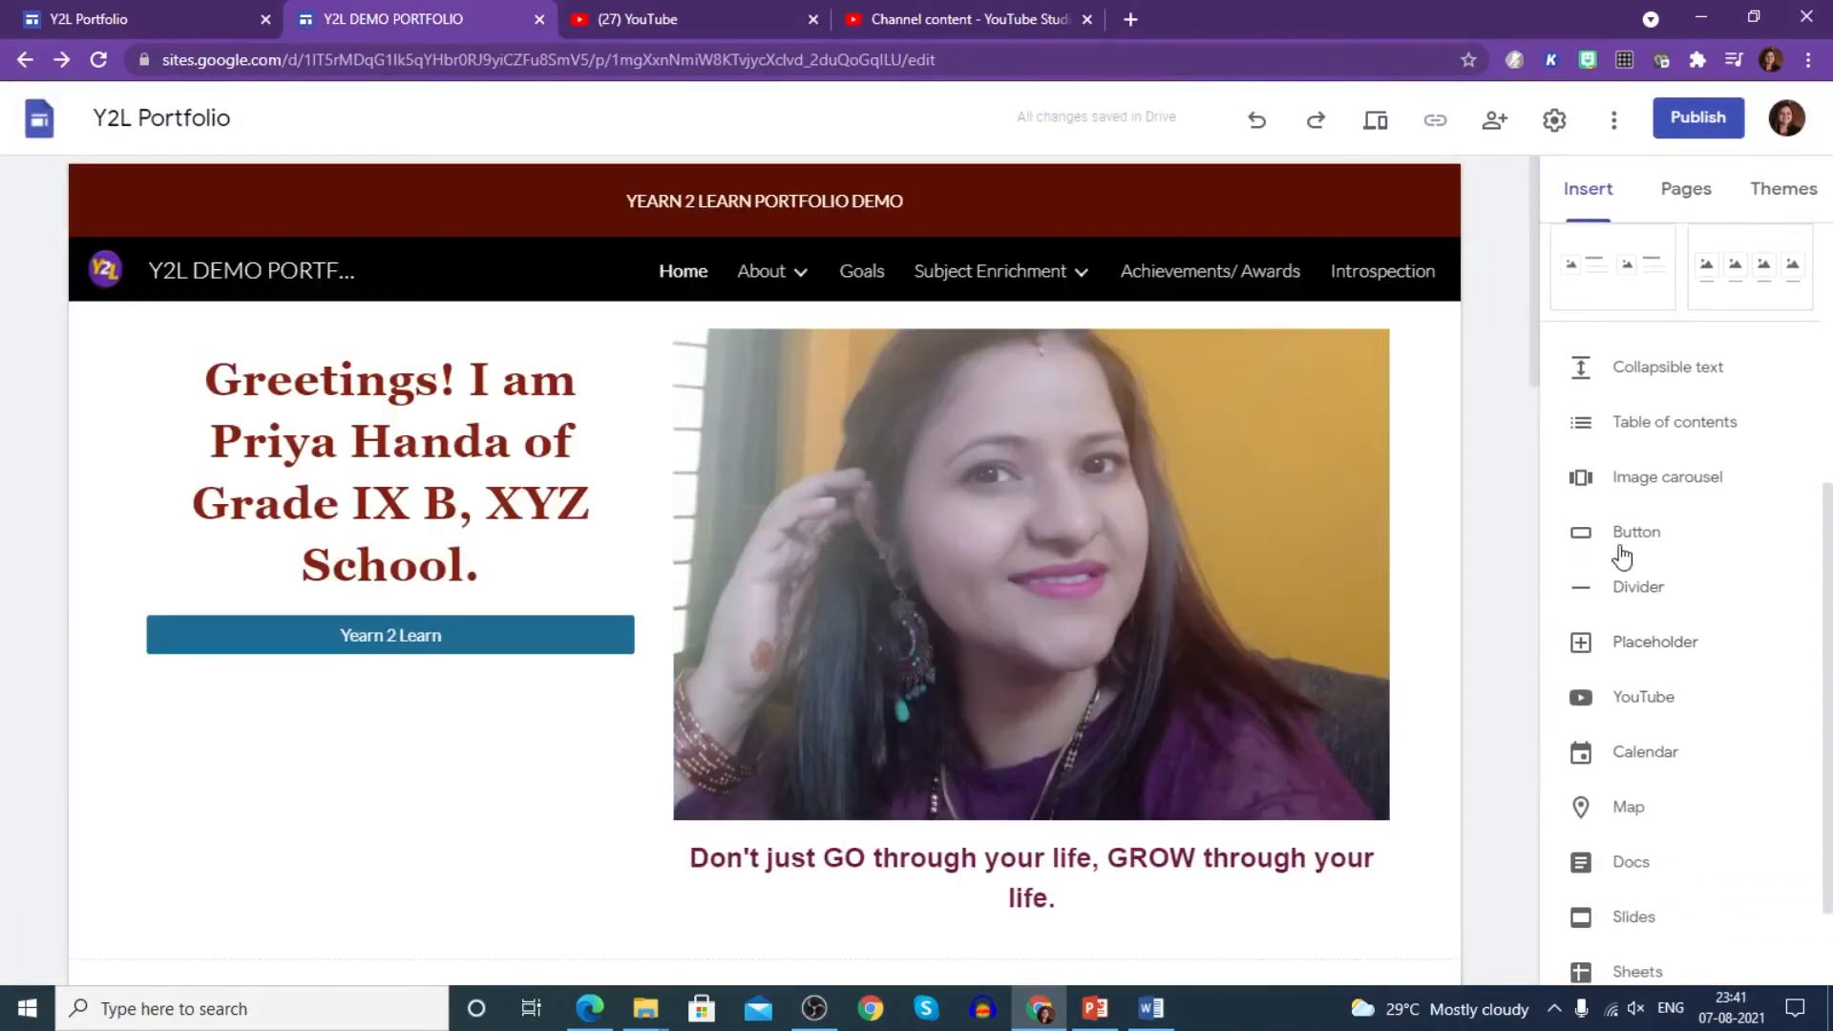
left_click(1636, 594)
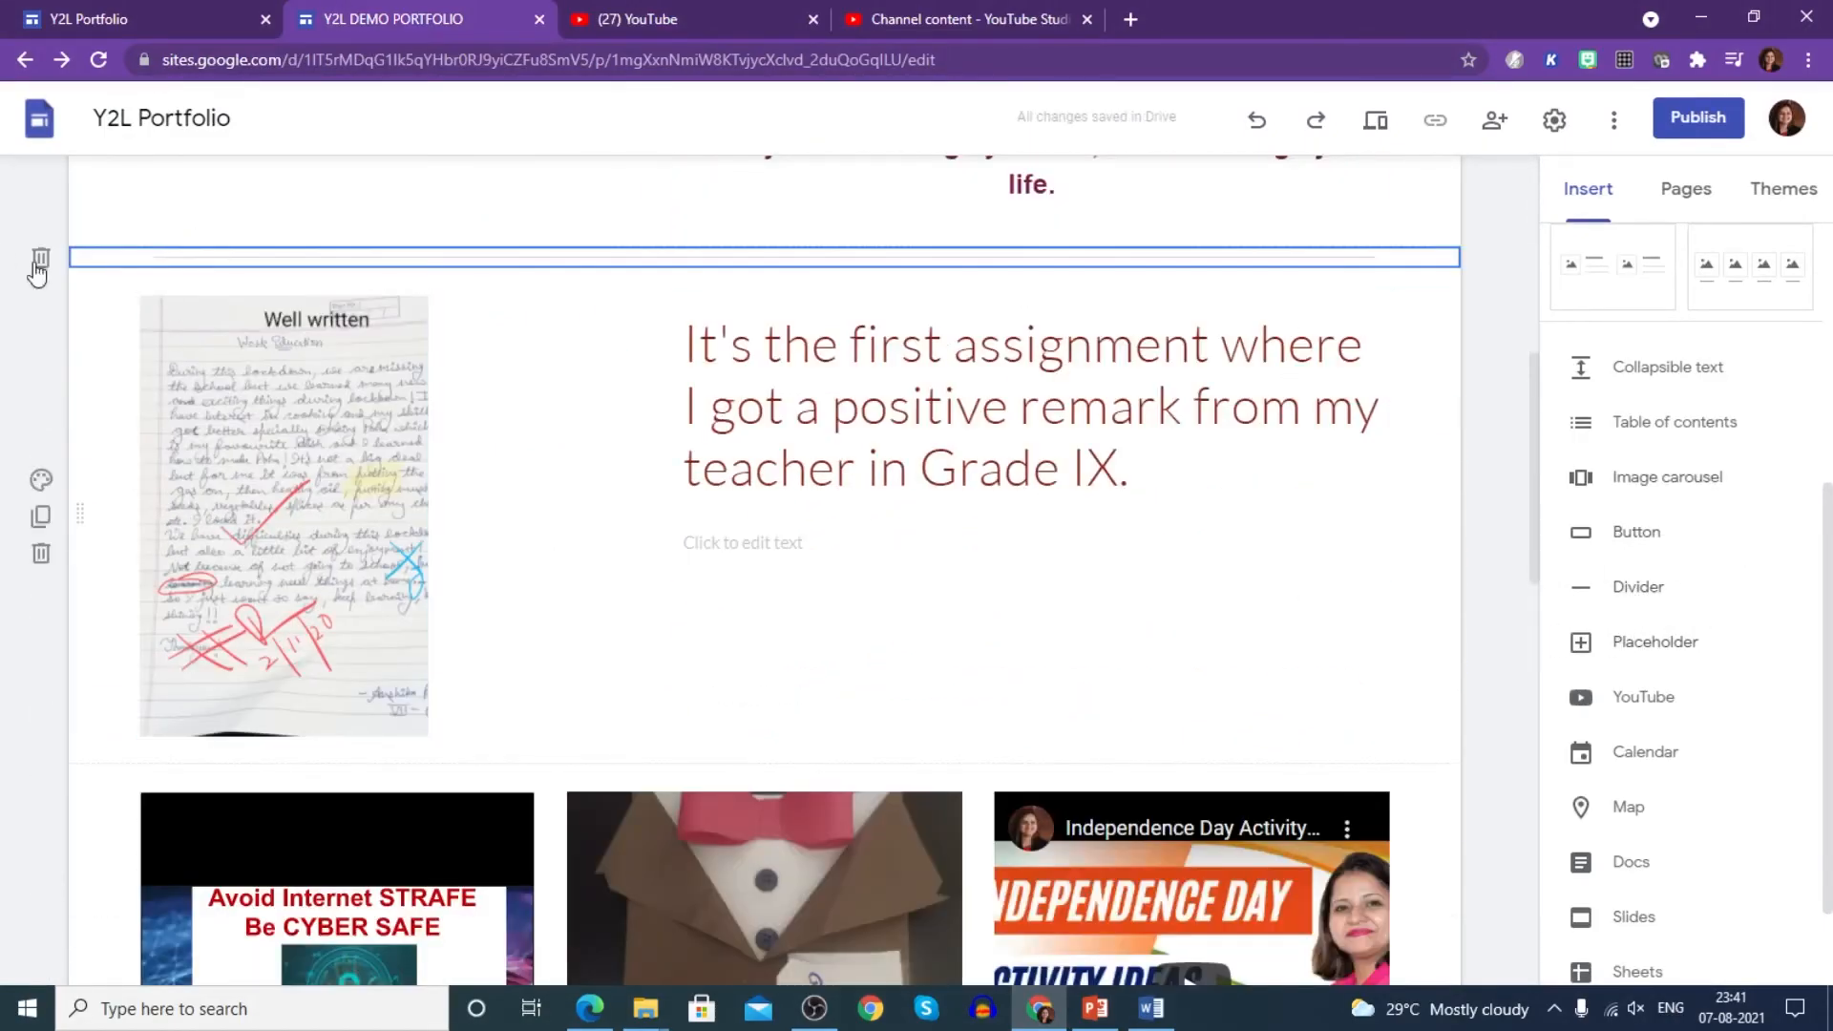
left_click(1650, 649)
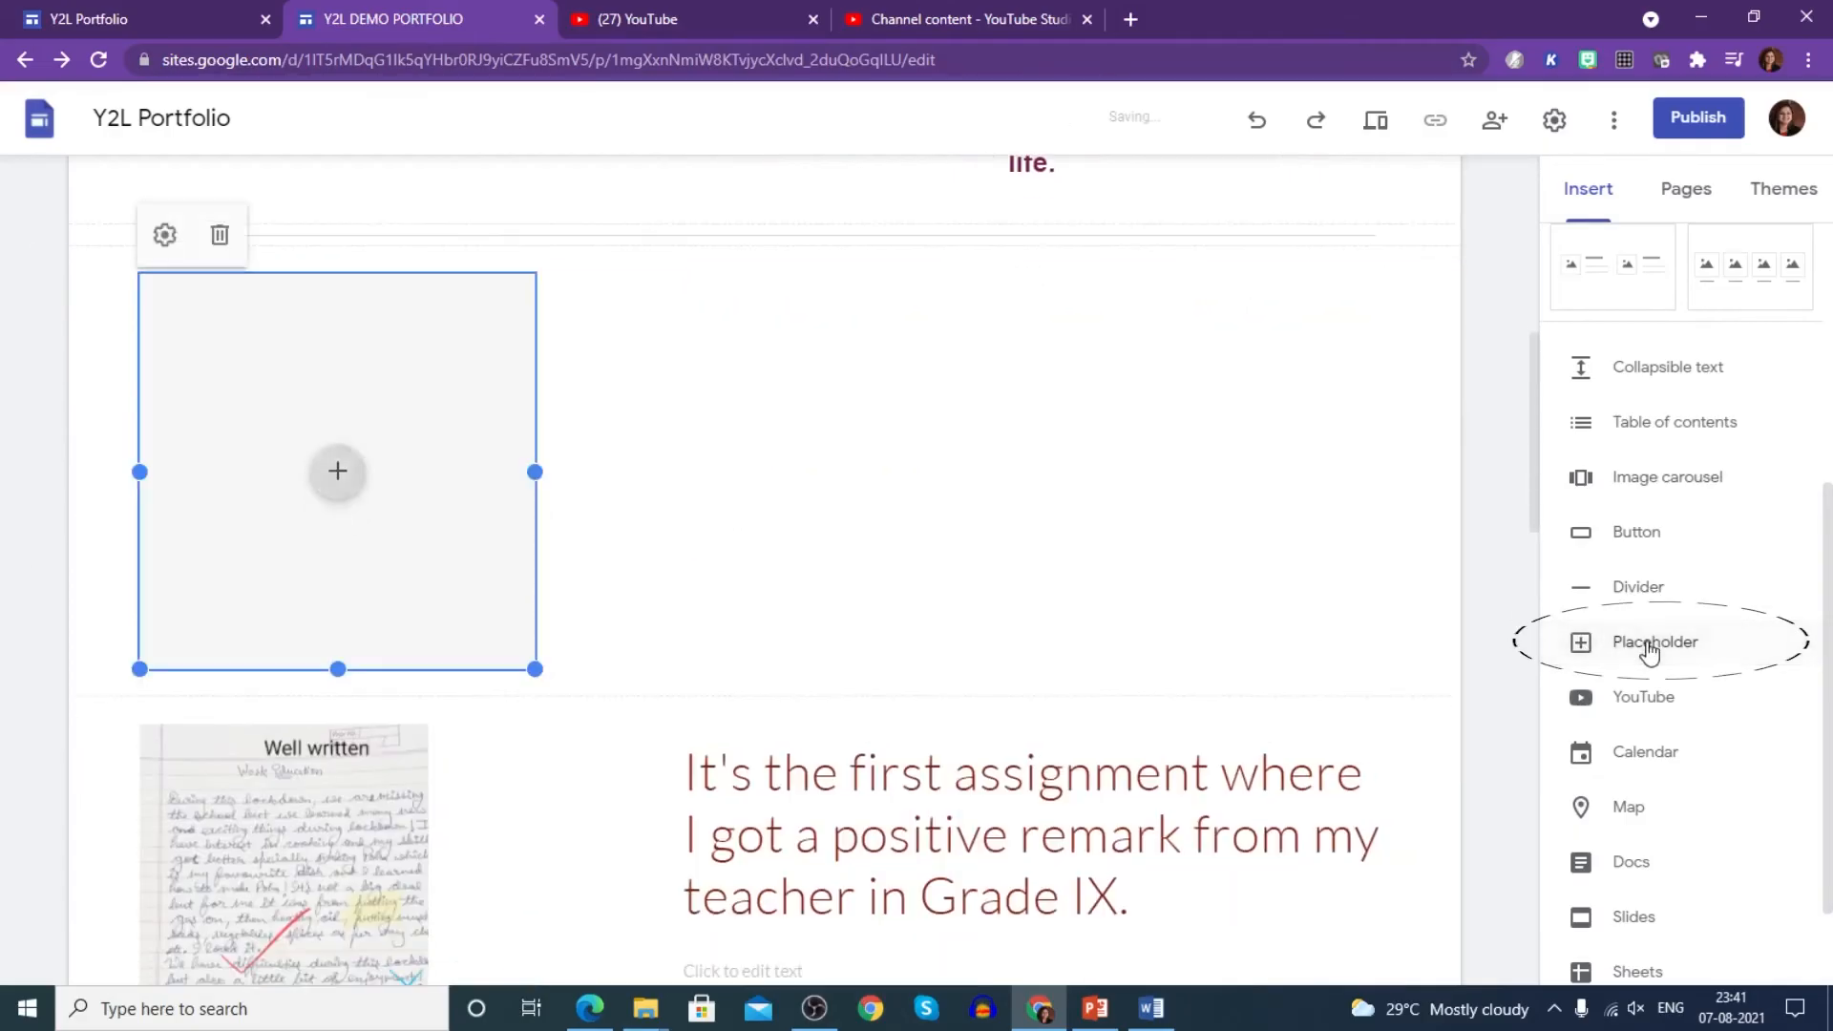
left_click(332, 477)
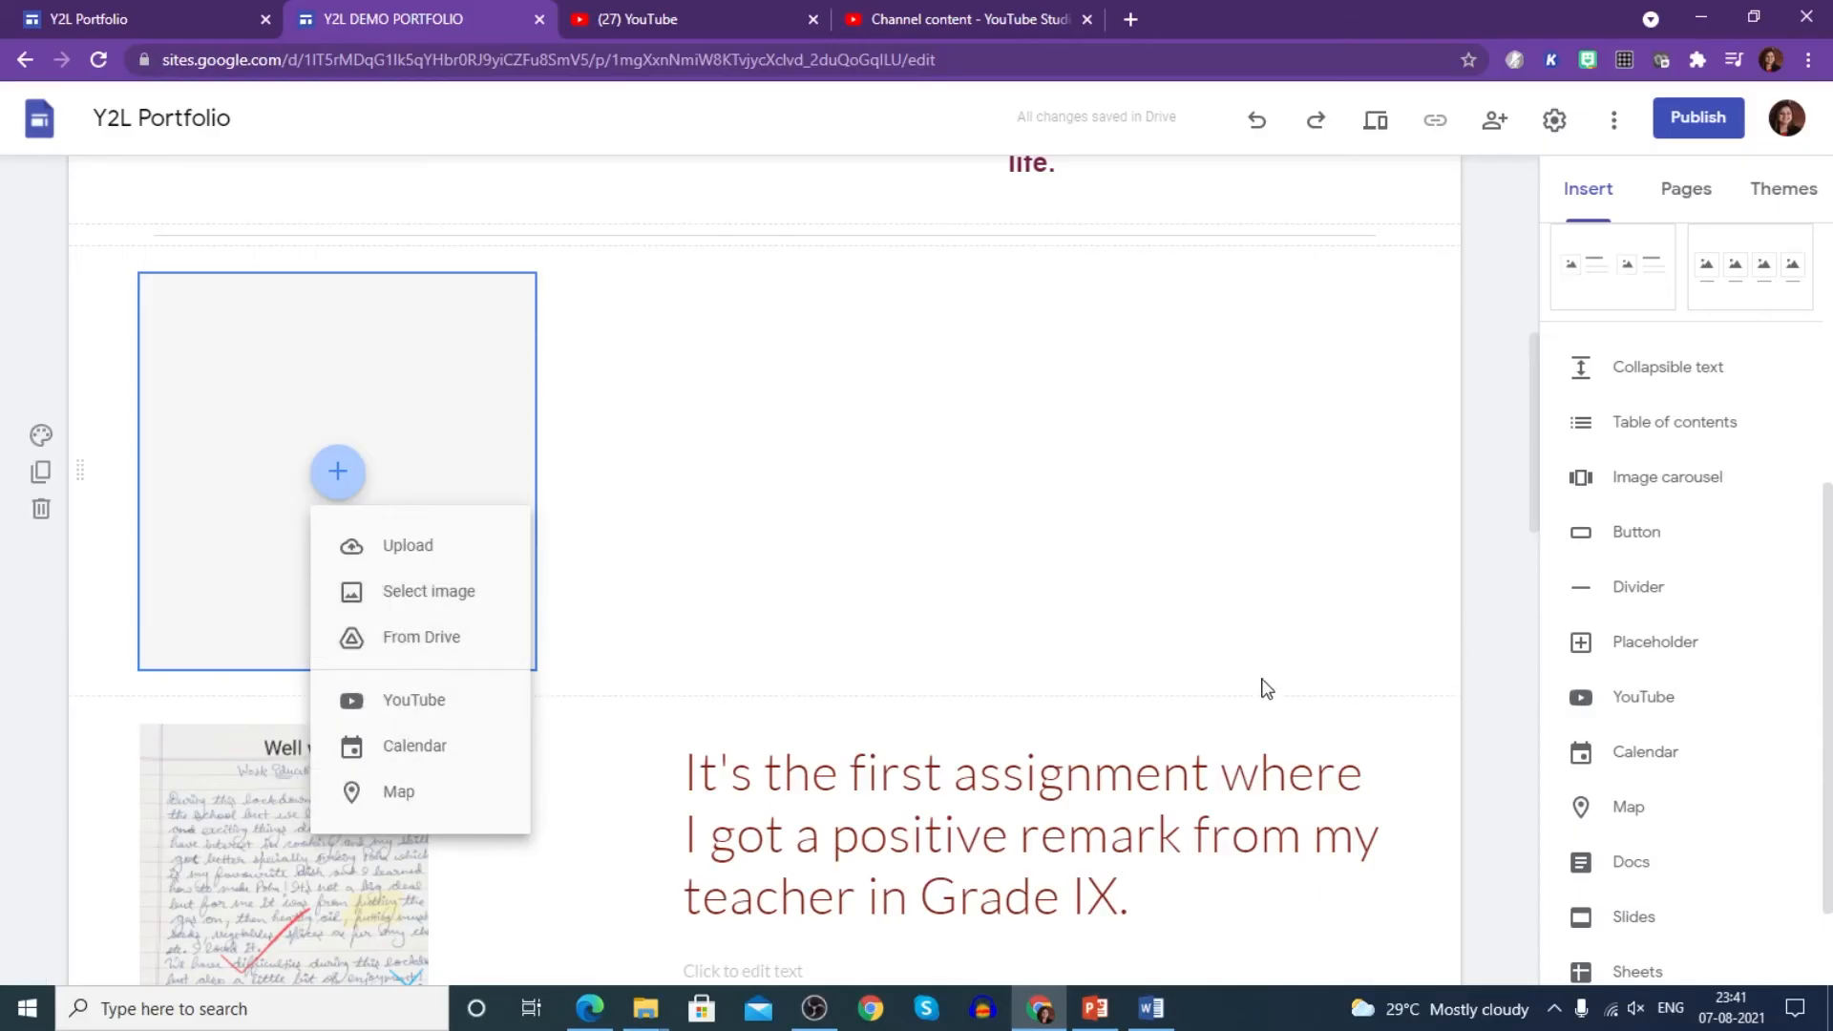
key("ctrl+z")
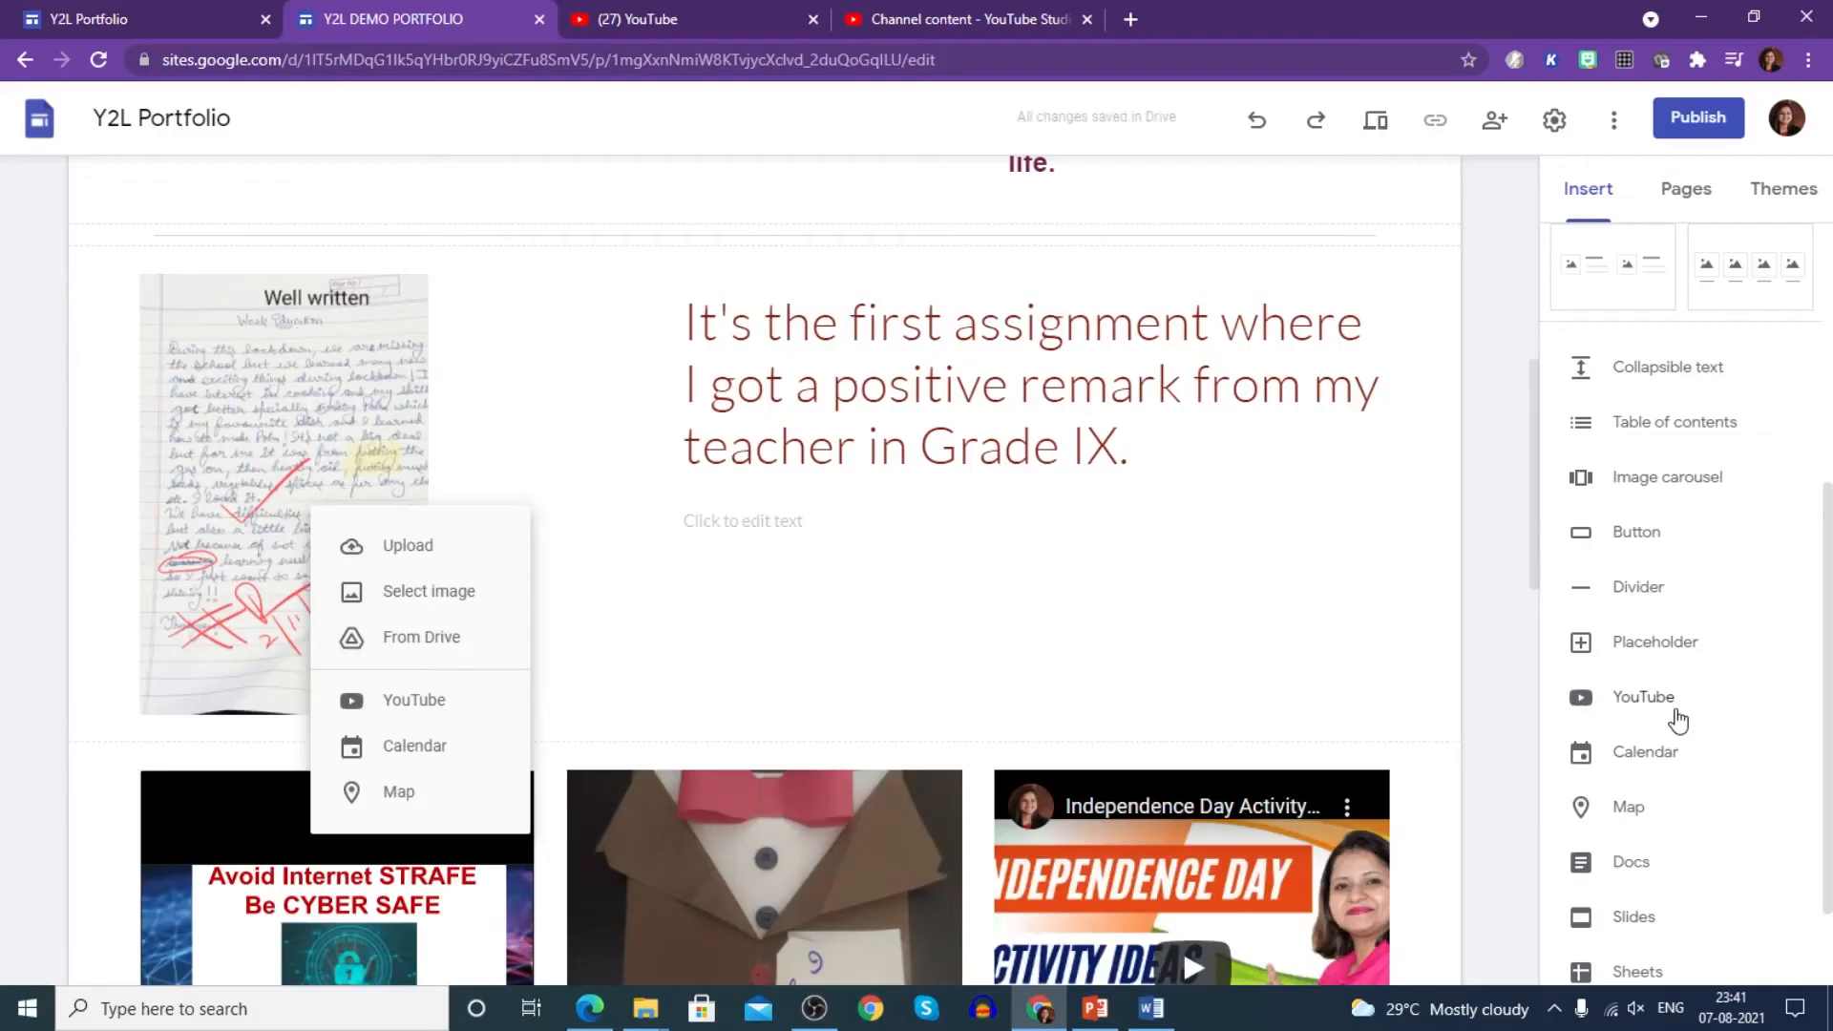
left_click(1656, 704)
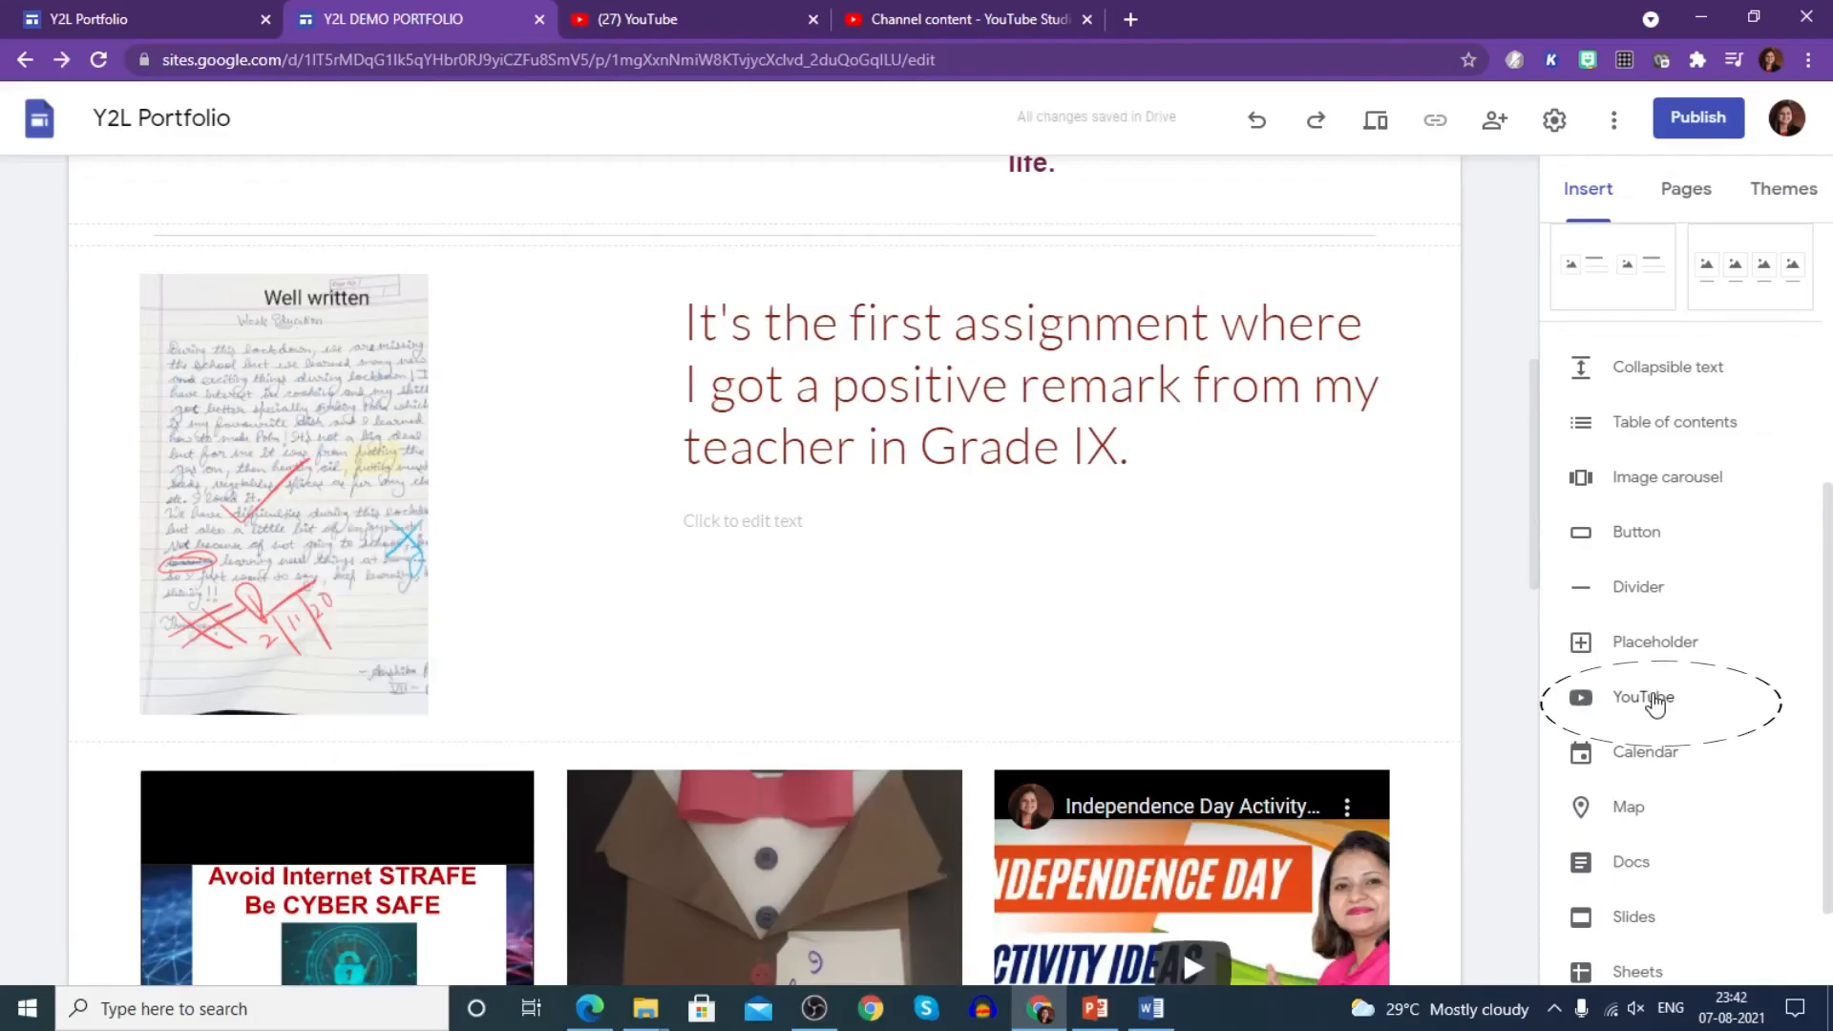
left_click(1655, 707)
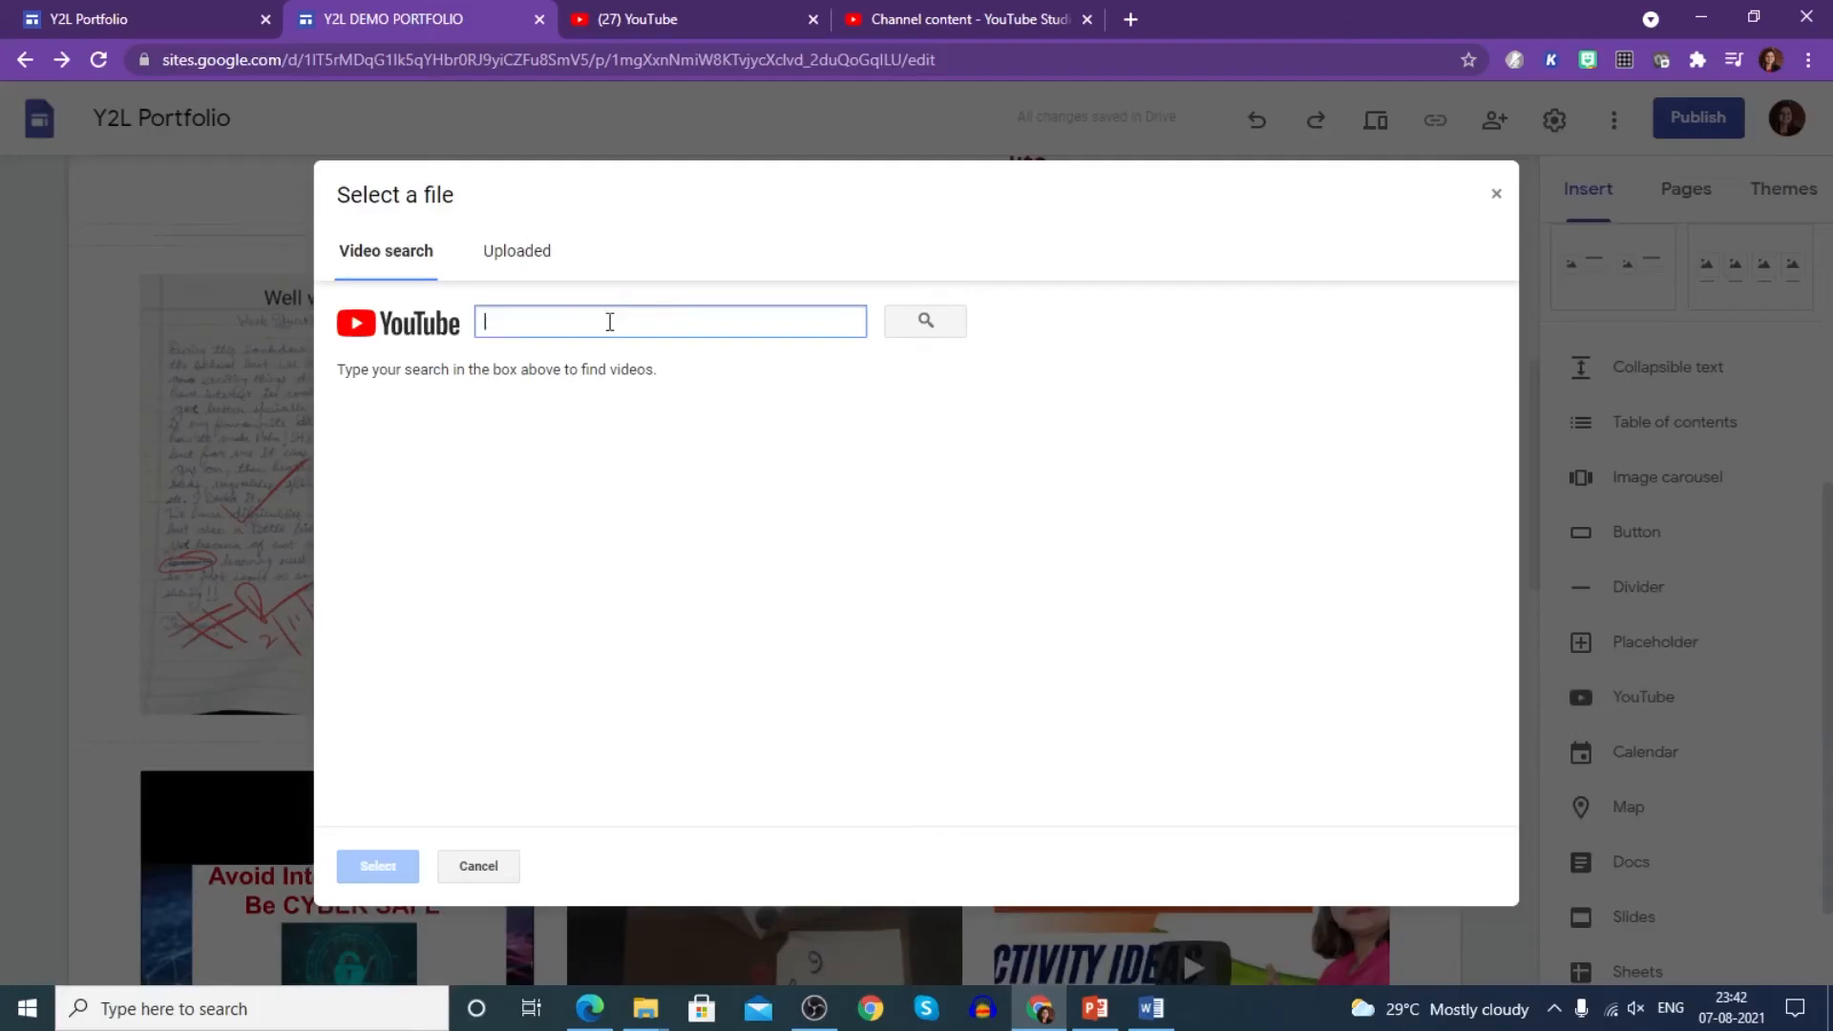
type("y2l")
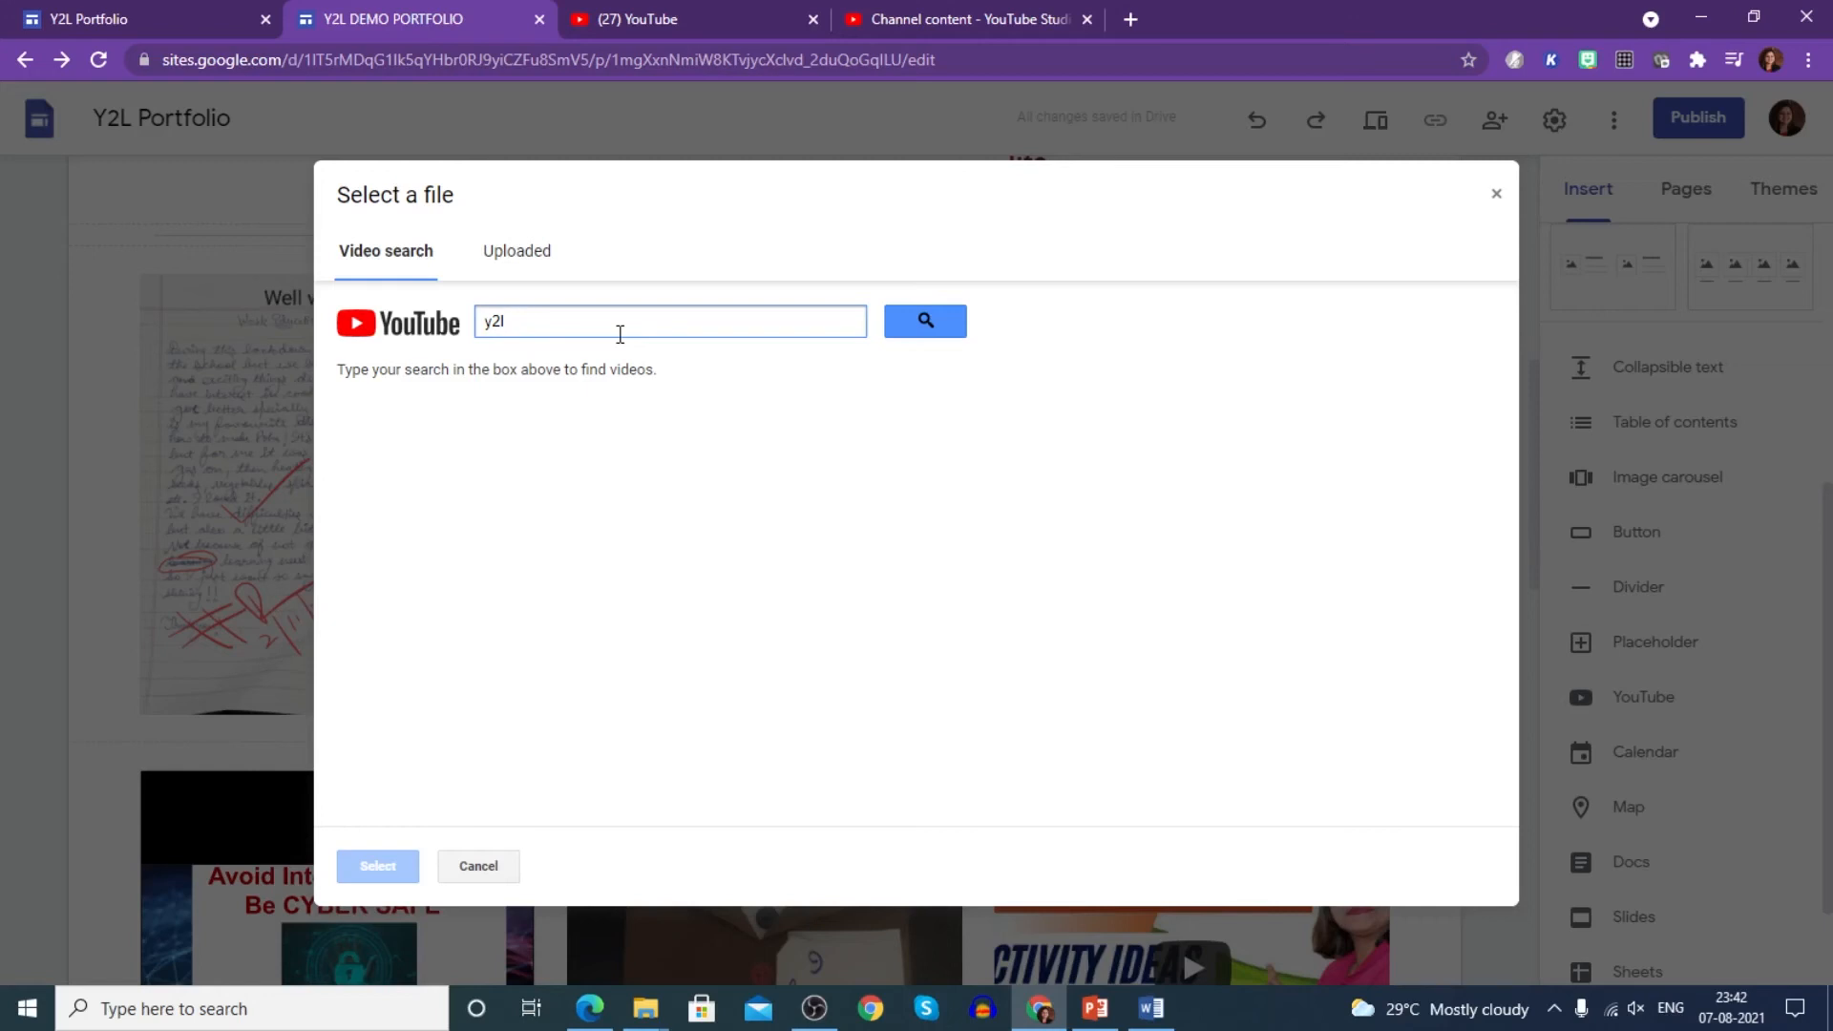
type("cyber safety")
key("Return")
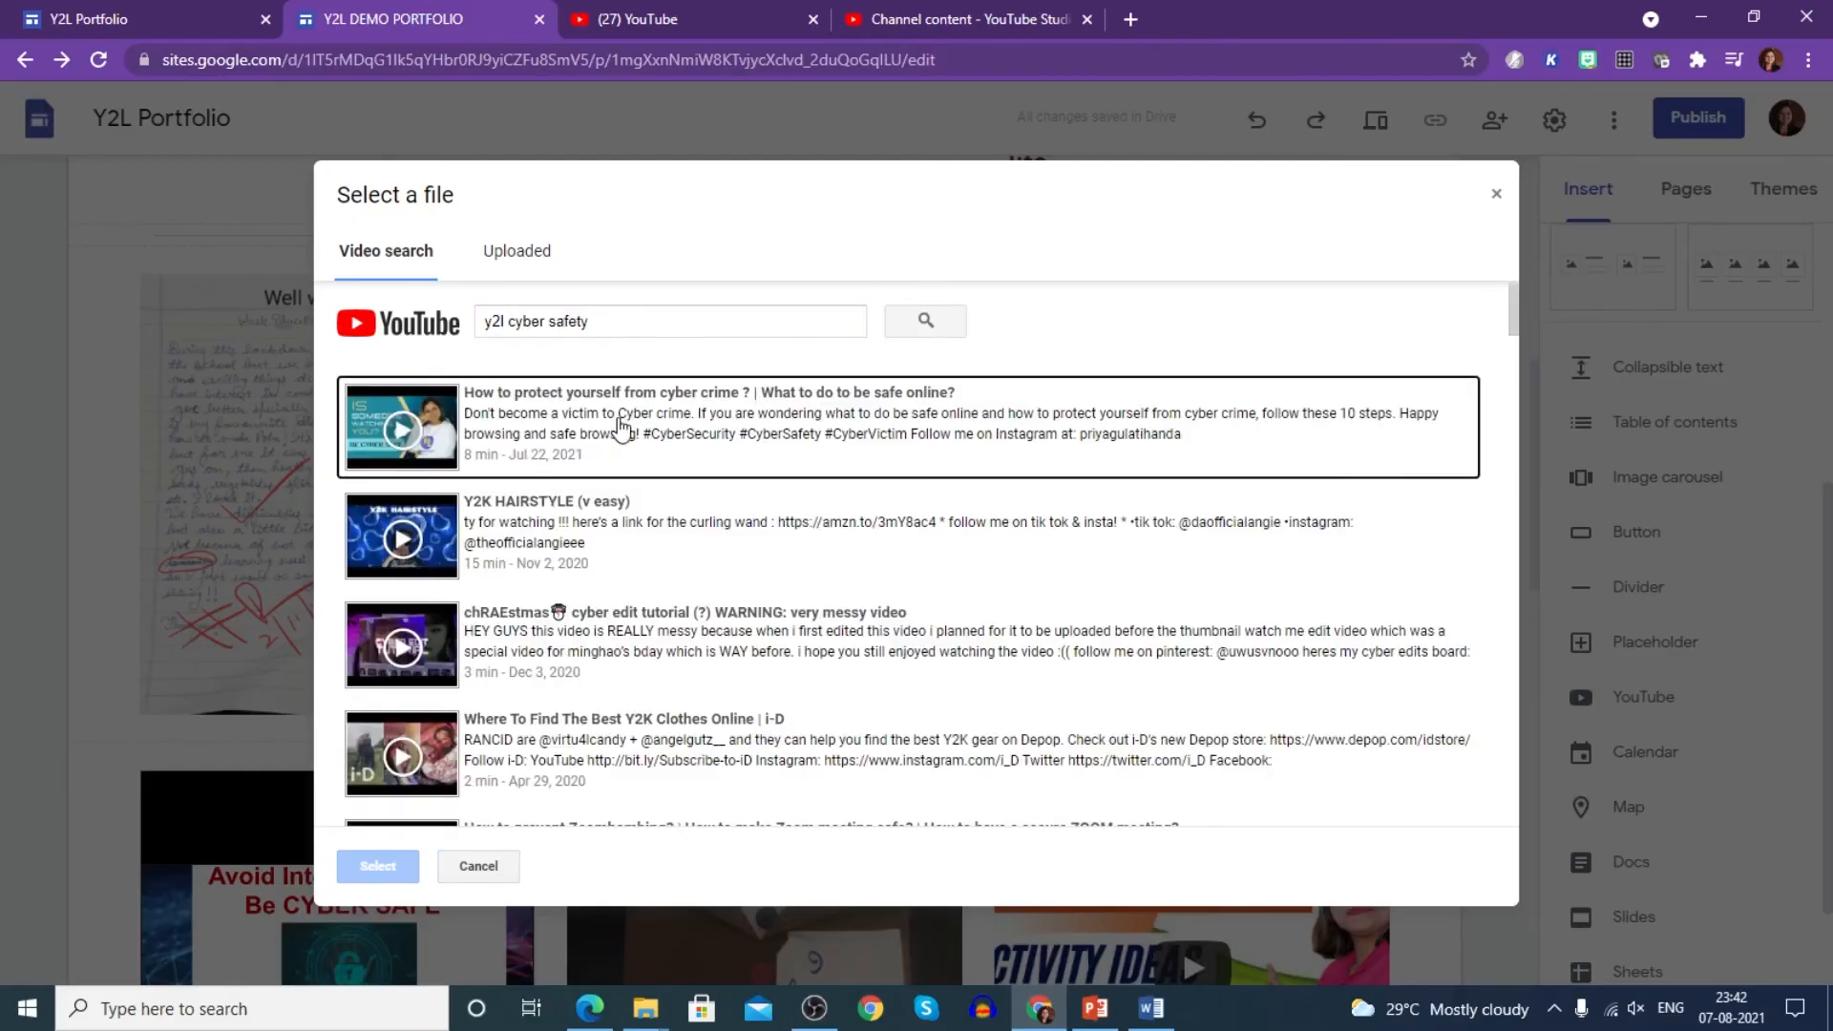
left_click(1496, 195)
scroll(1642, 809, "down", 2)
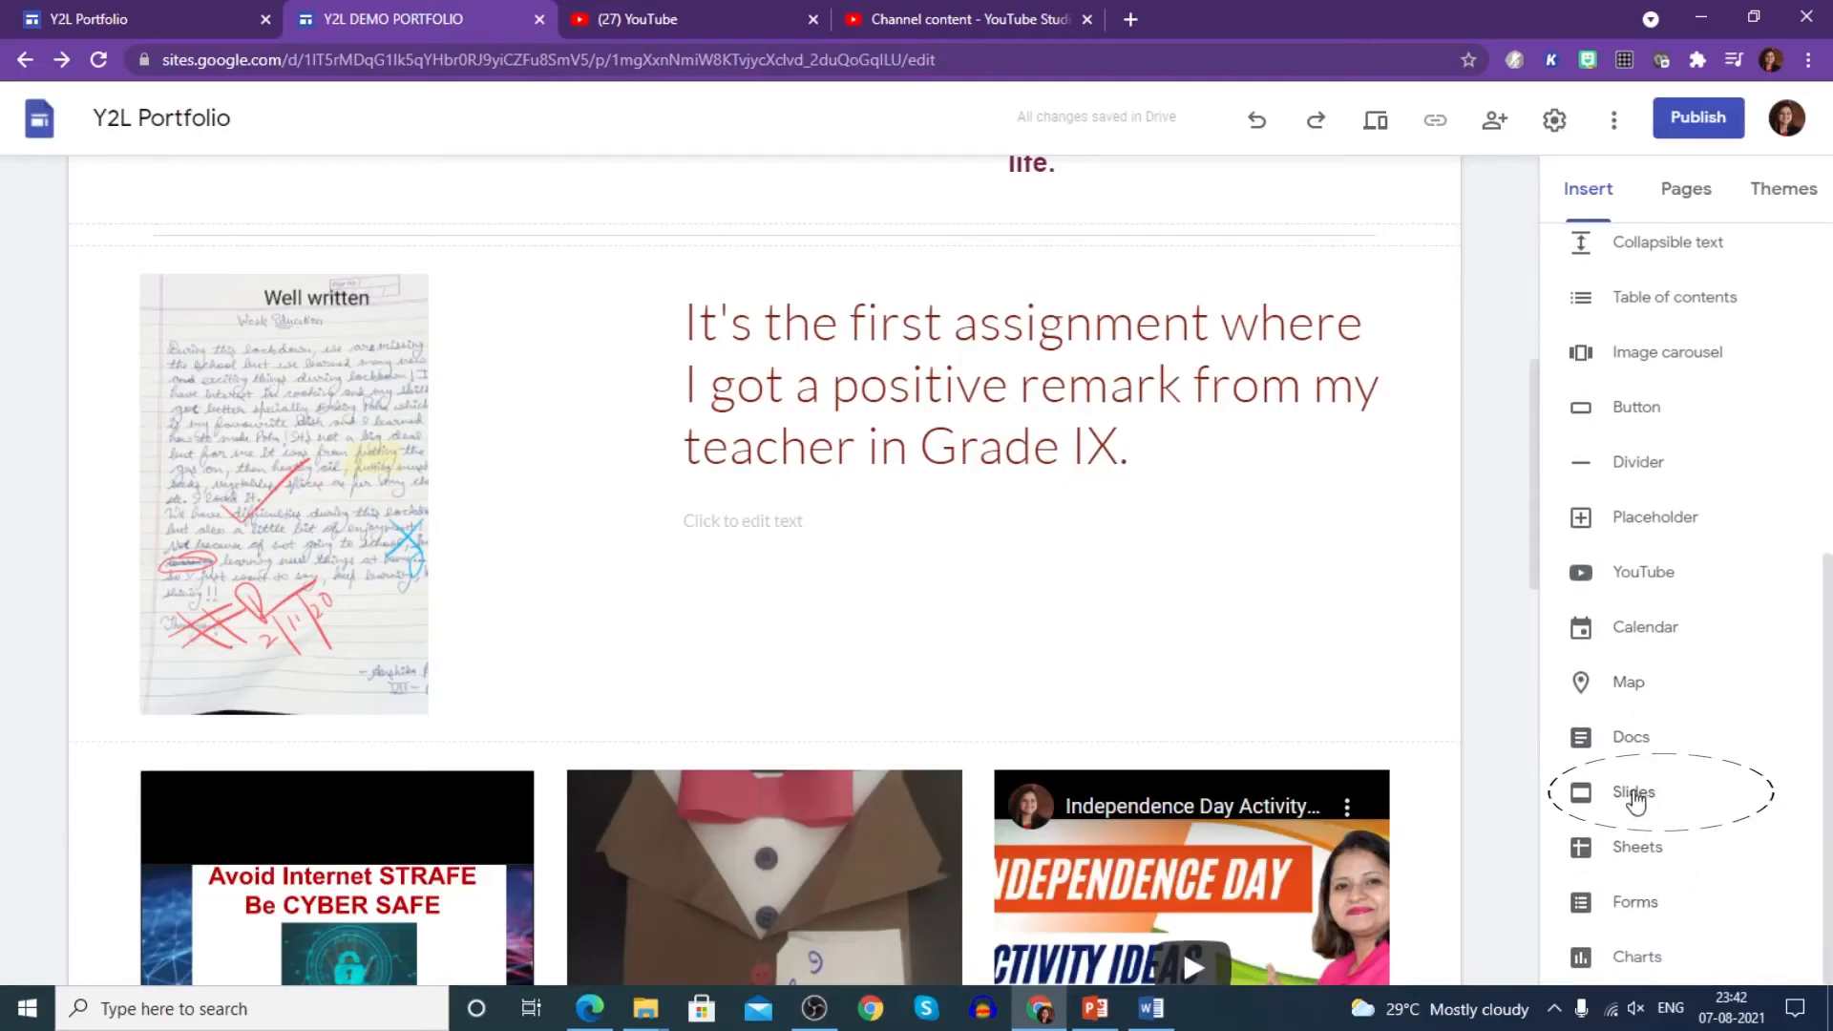
- Embed the Round worms Google Slides presentation on the page
left_click(1637, 804)
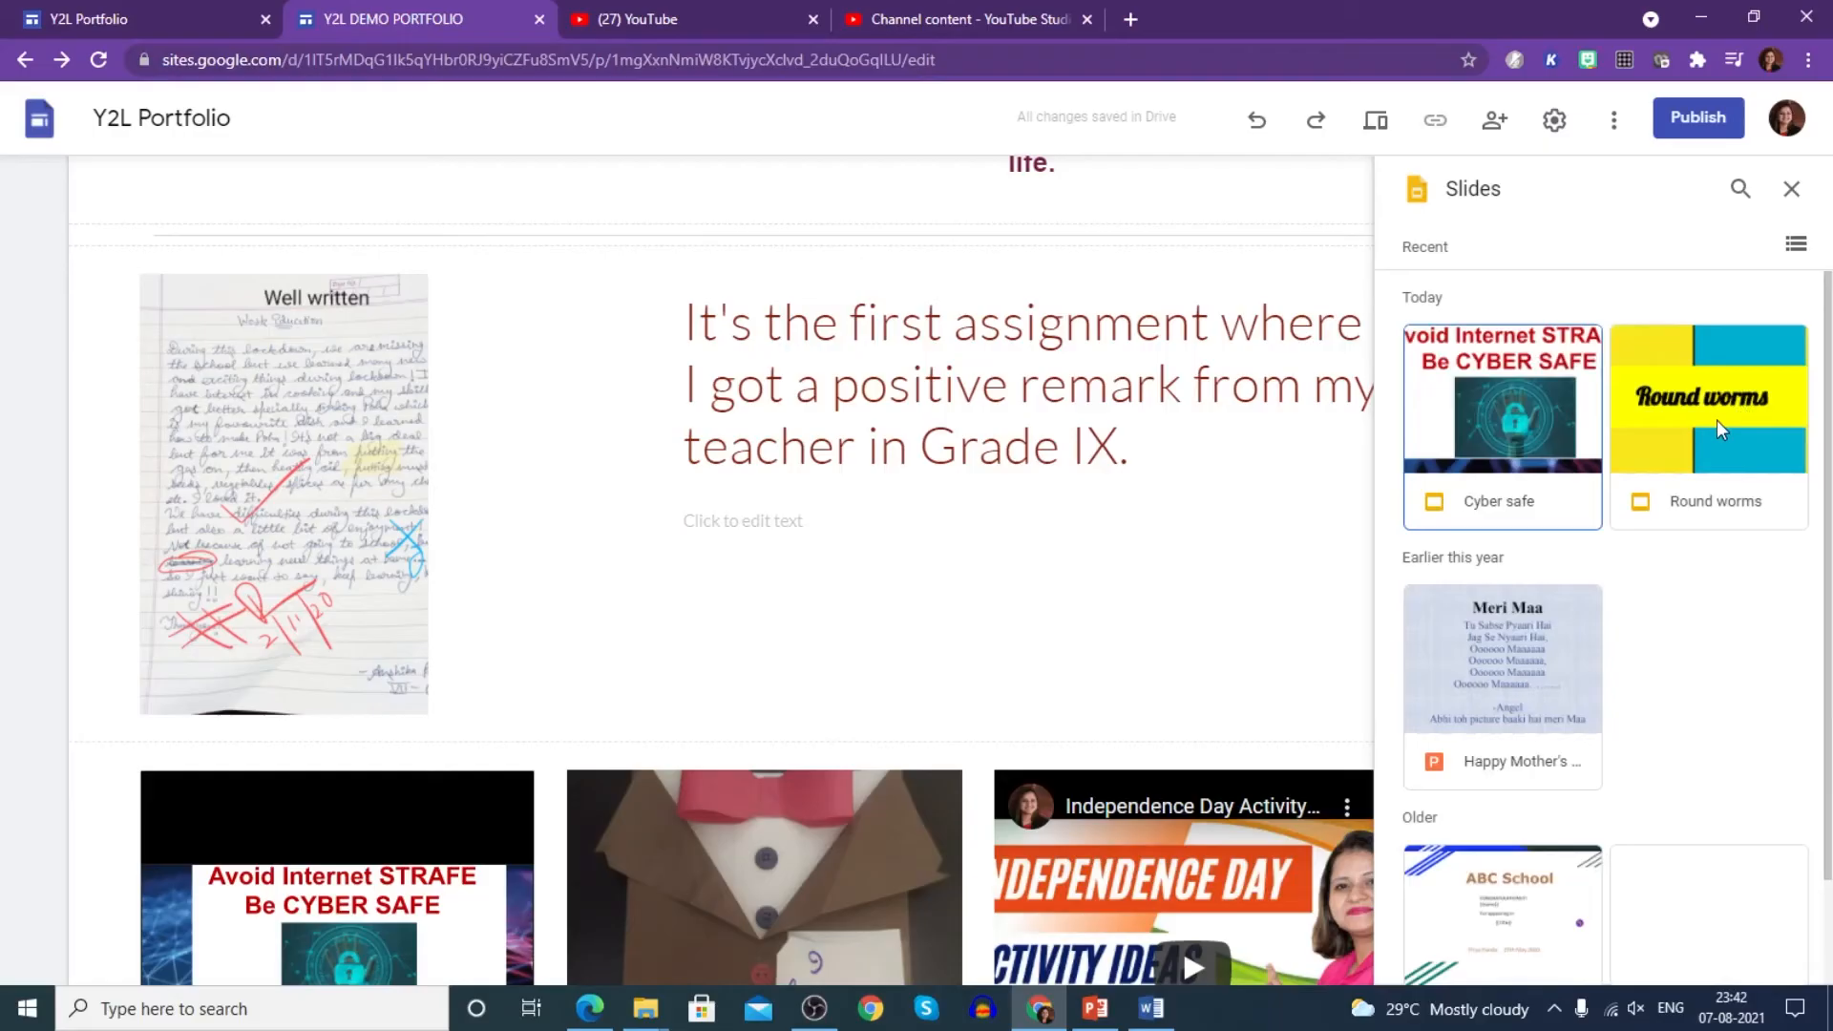
left_click(1720, 432)
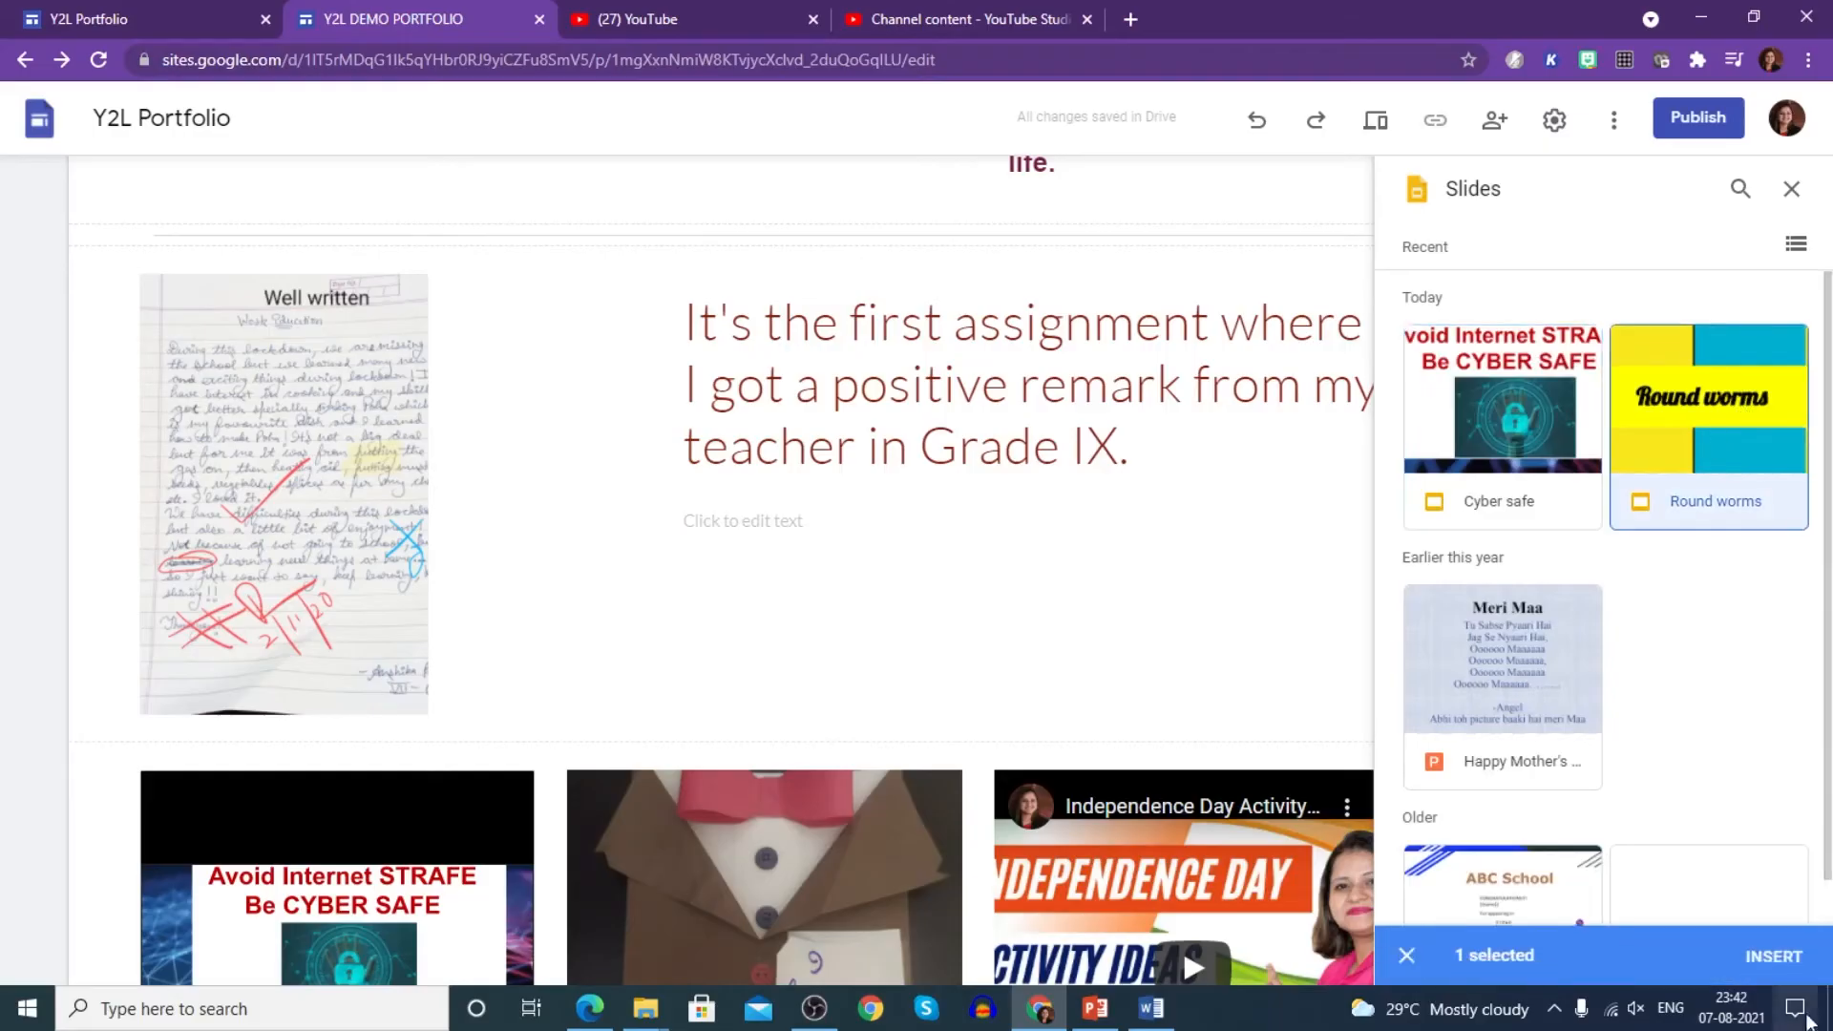
left_click(1774, 956)
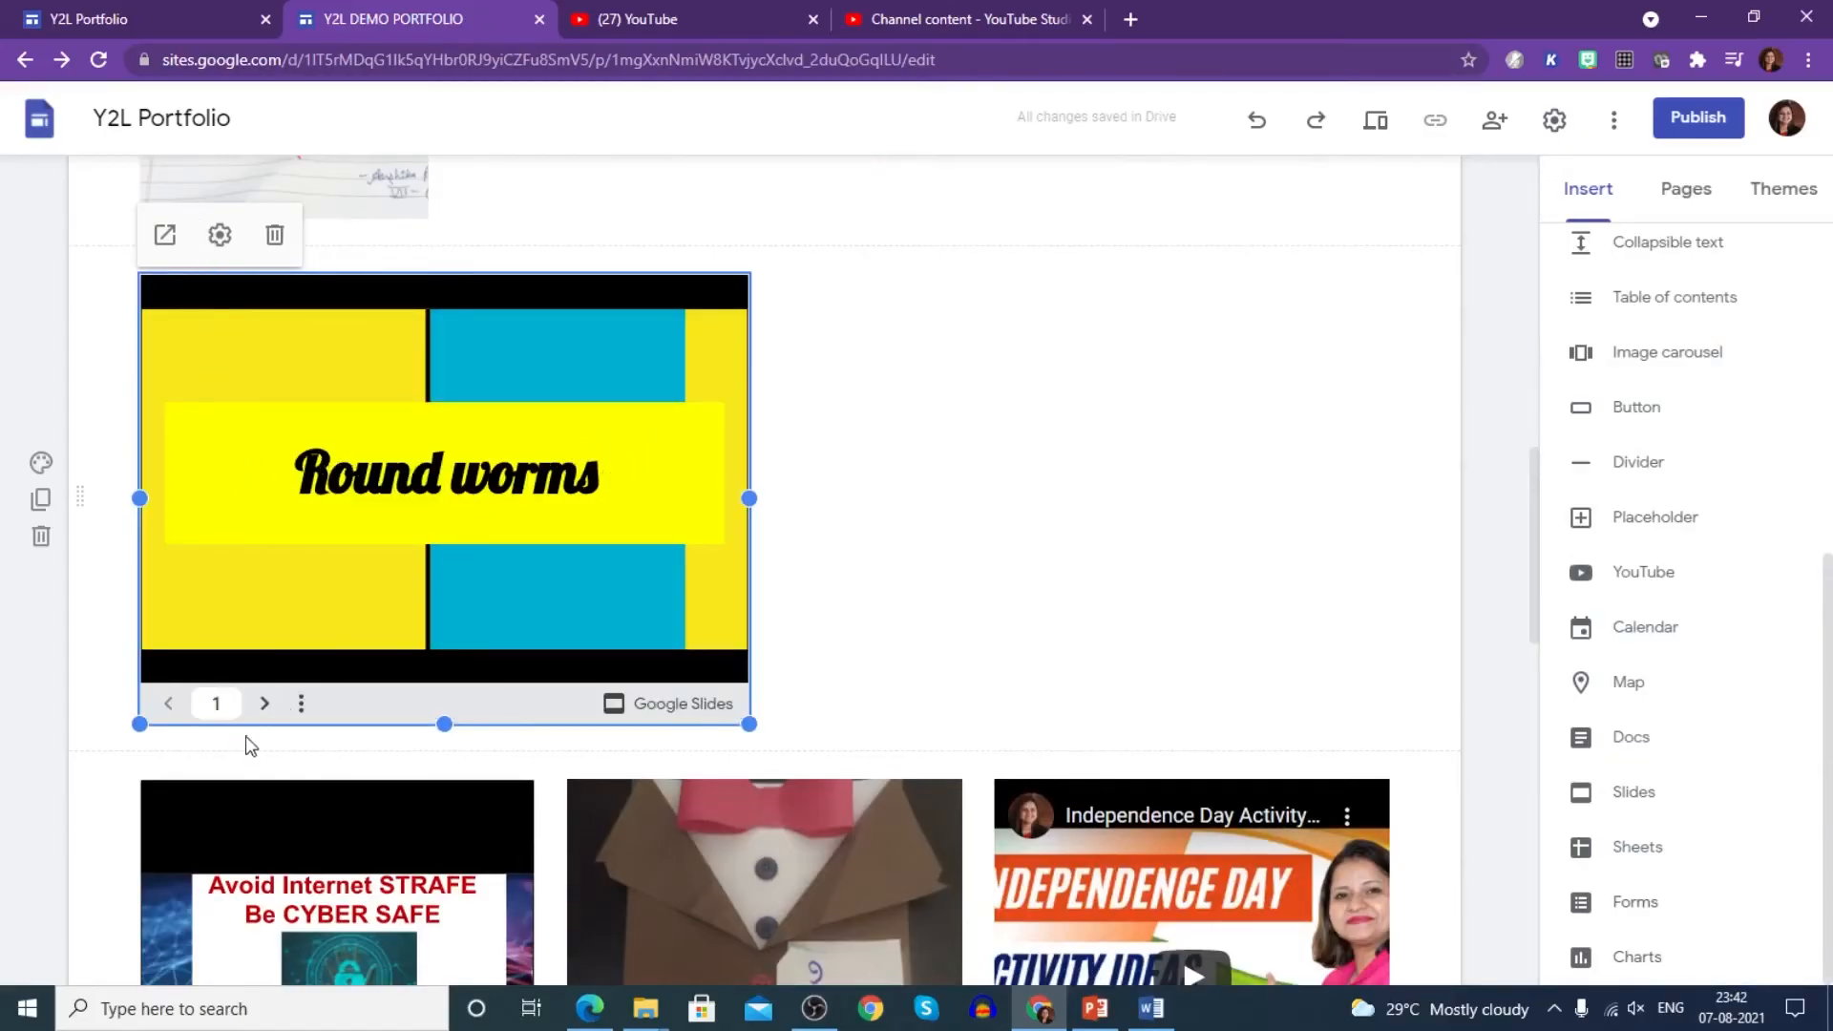
- Try repositioning the slides embed within its section, then preview the site
left_click(943, 649)
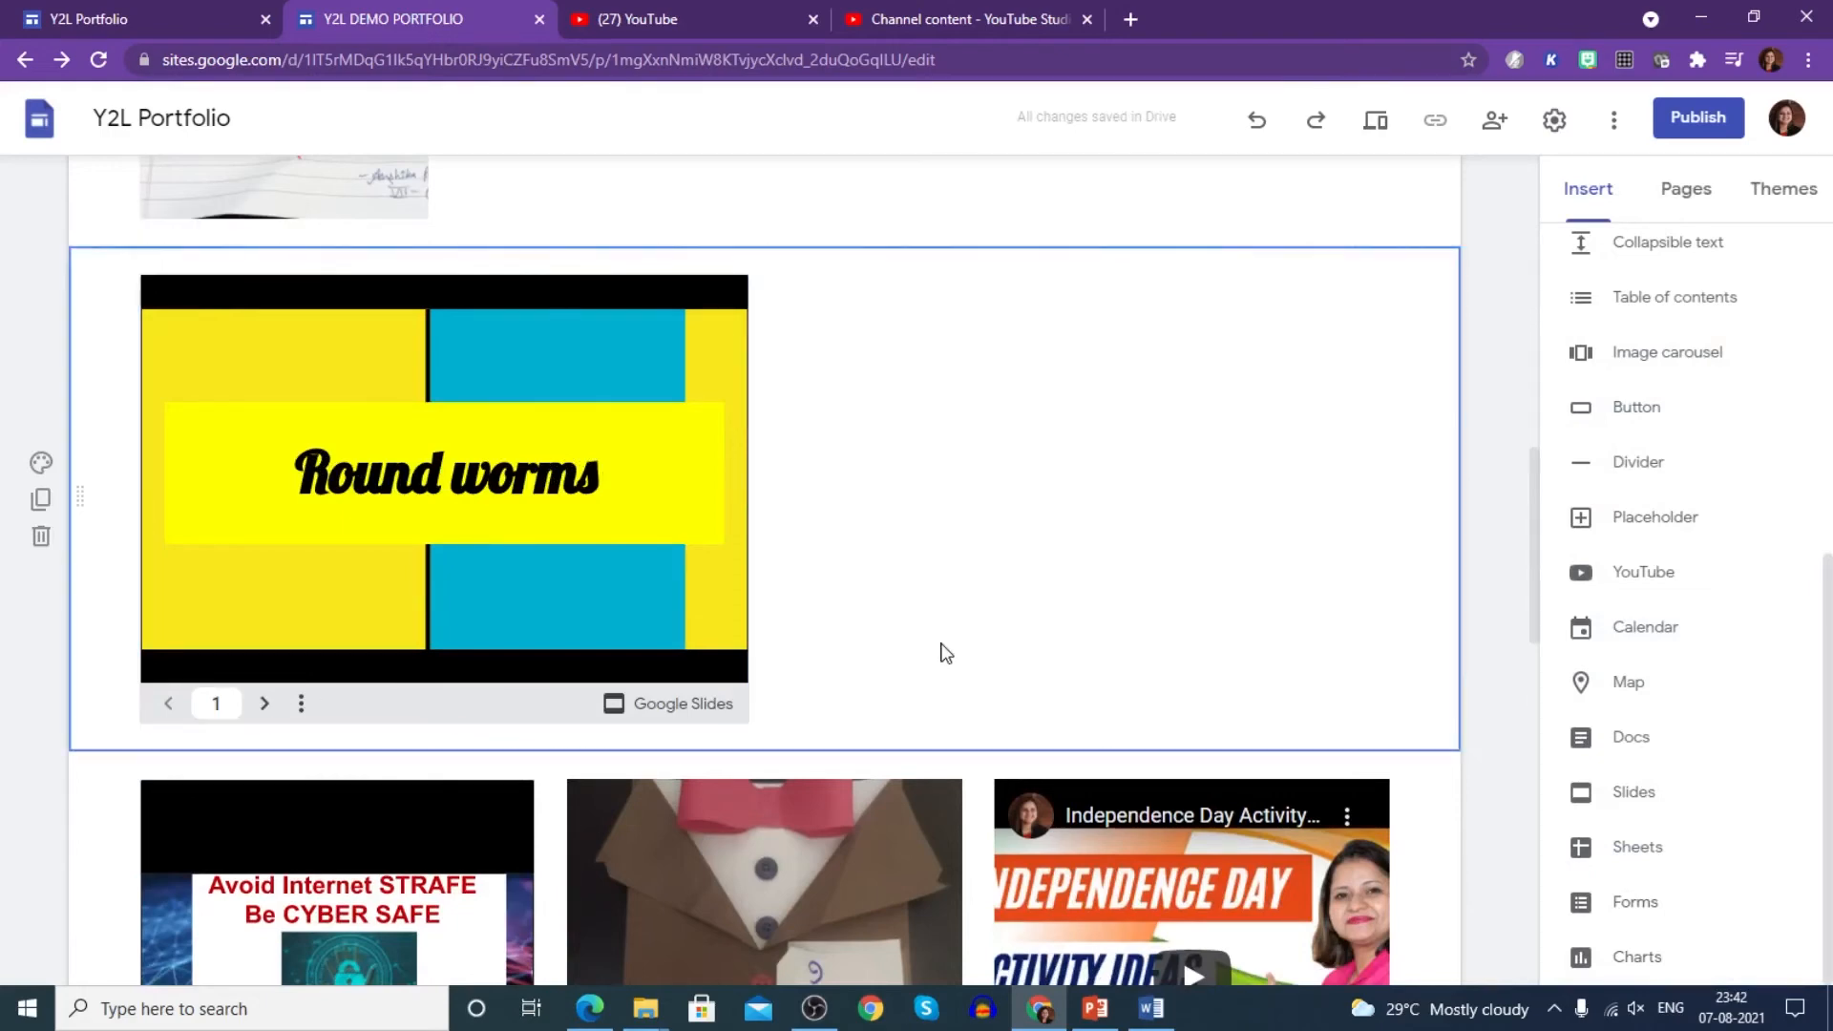
left_click(266, 705)
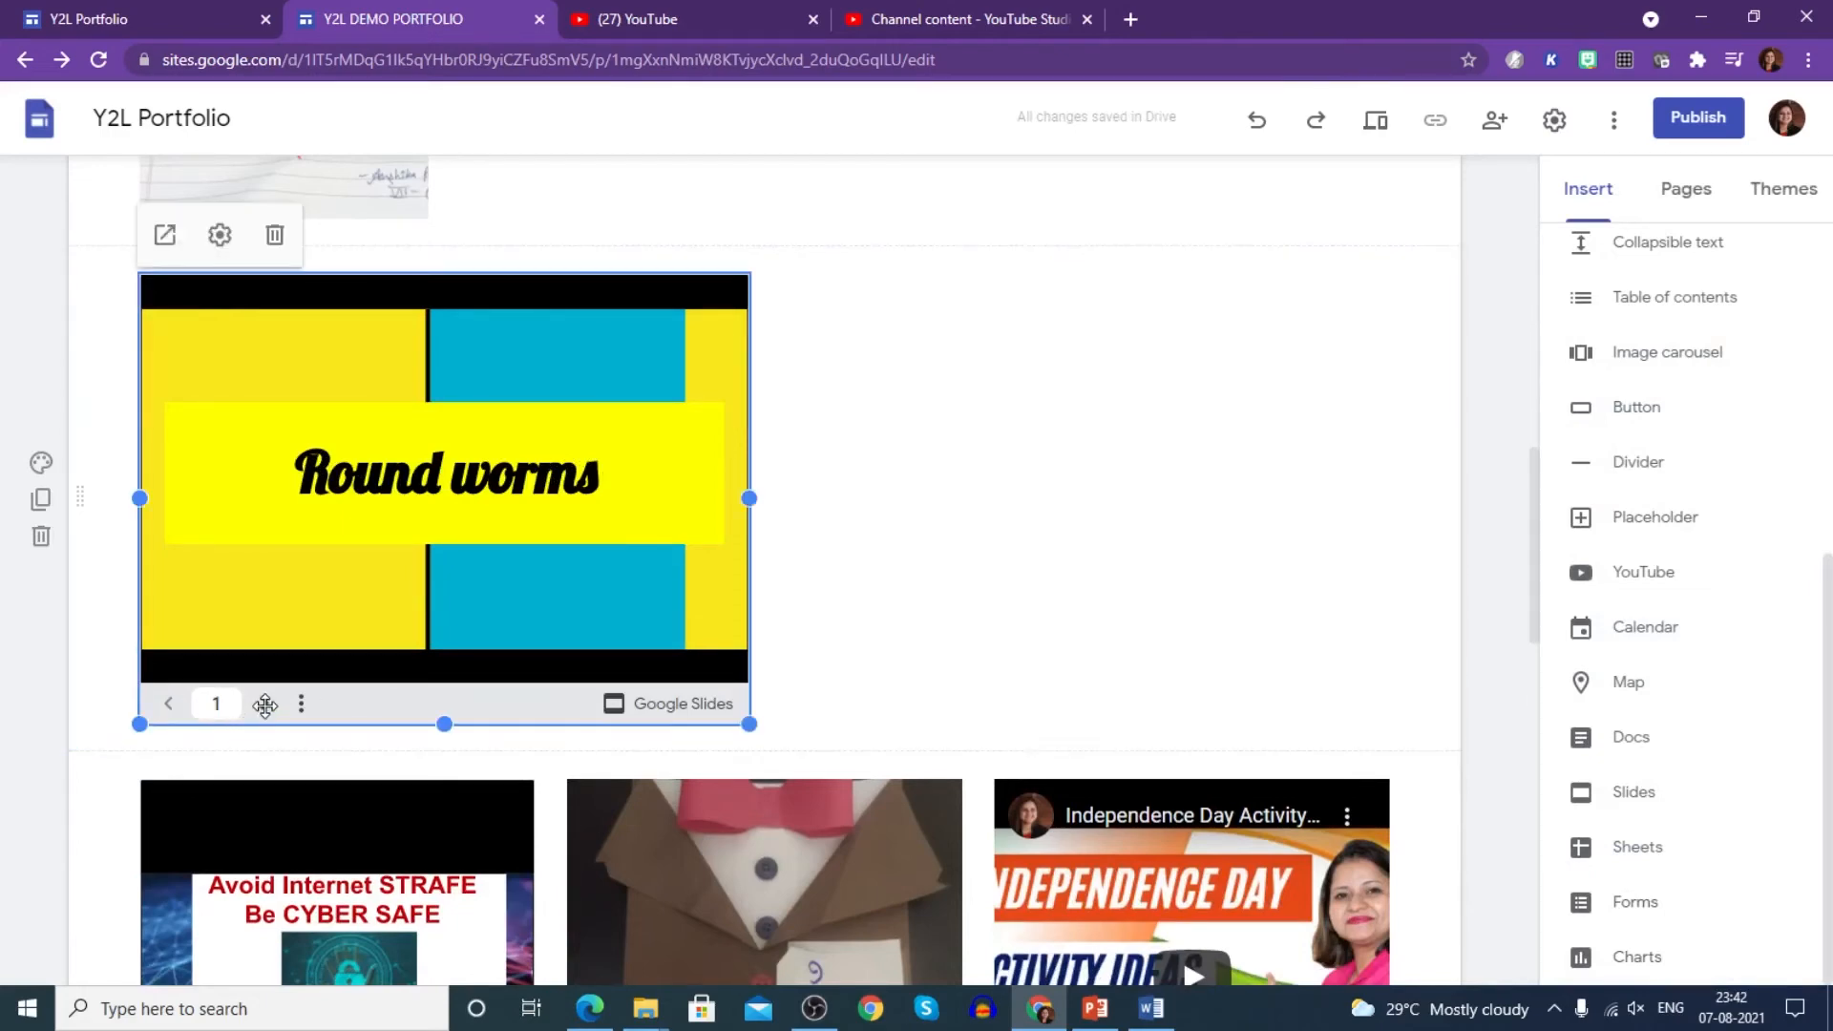
left_click(922, 680)
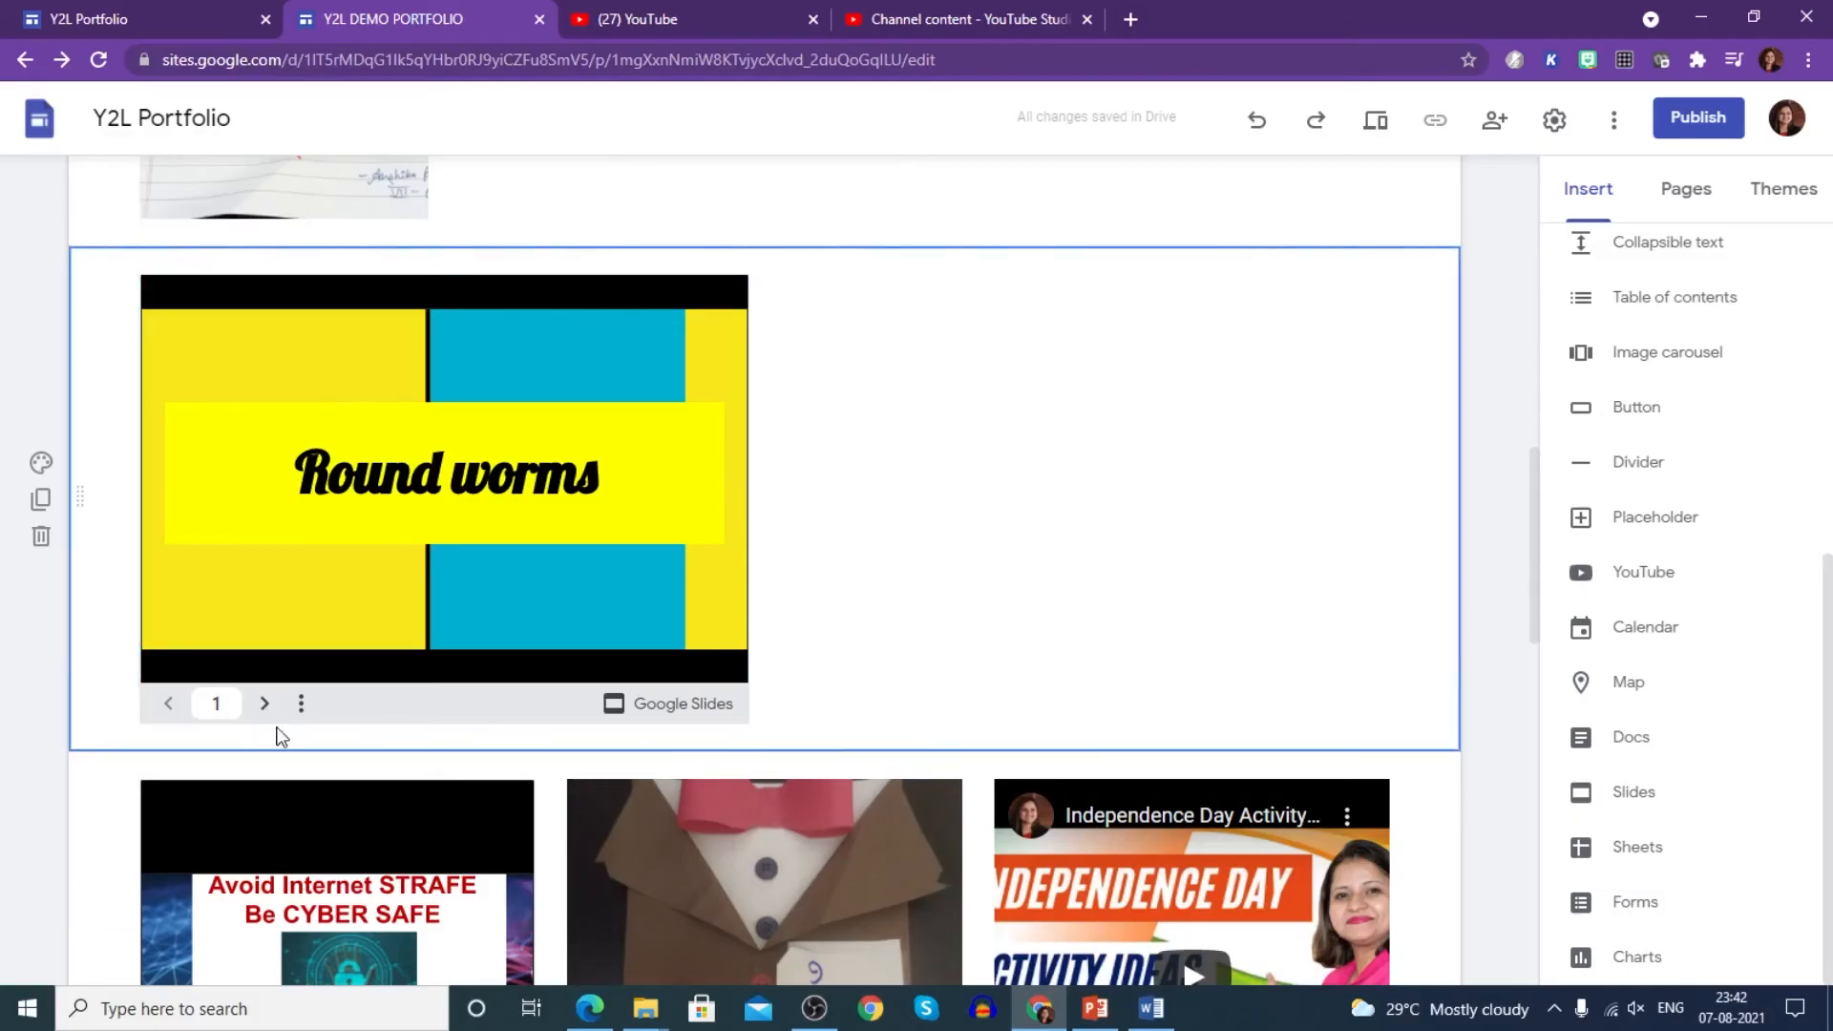
left_click_drag(491, 585, 420, 599)
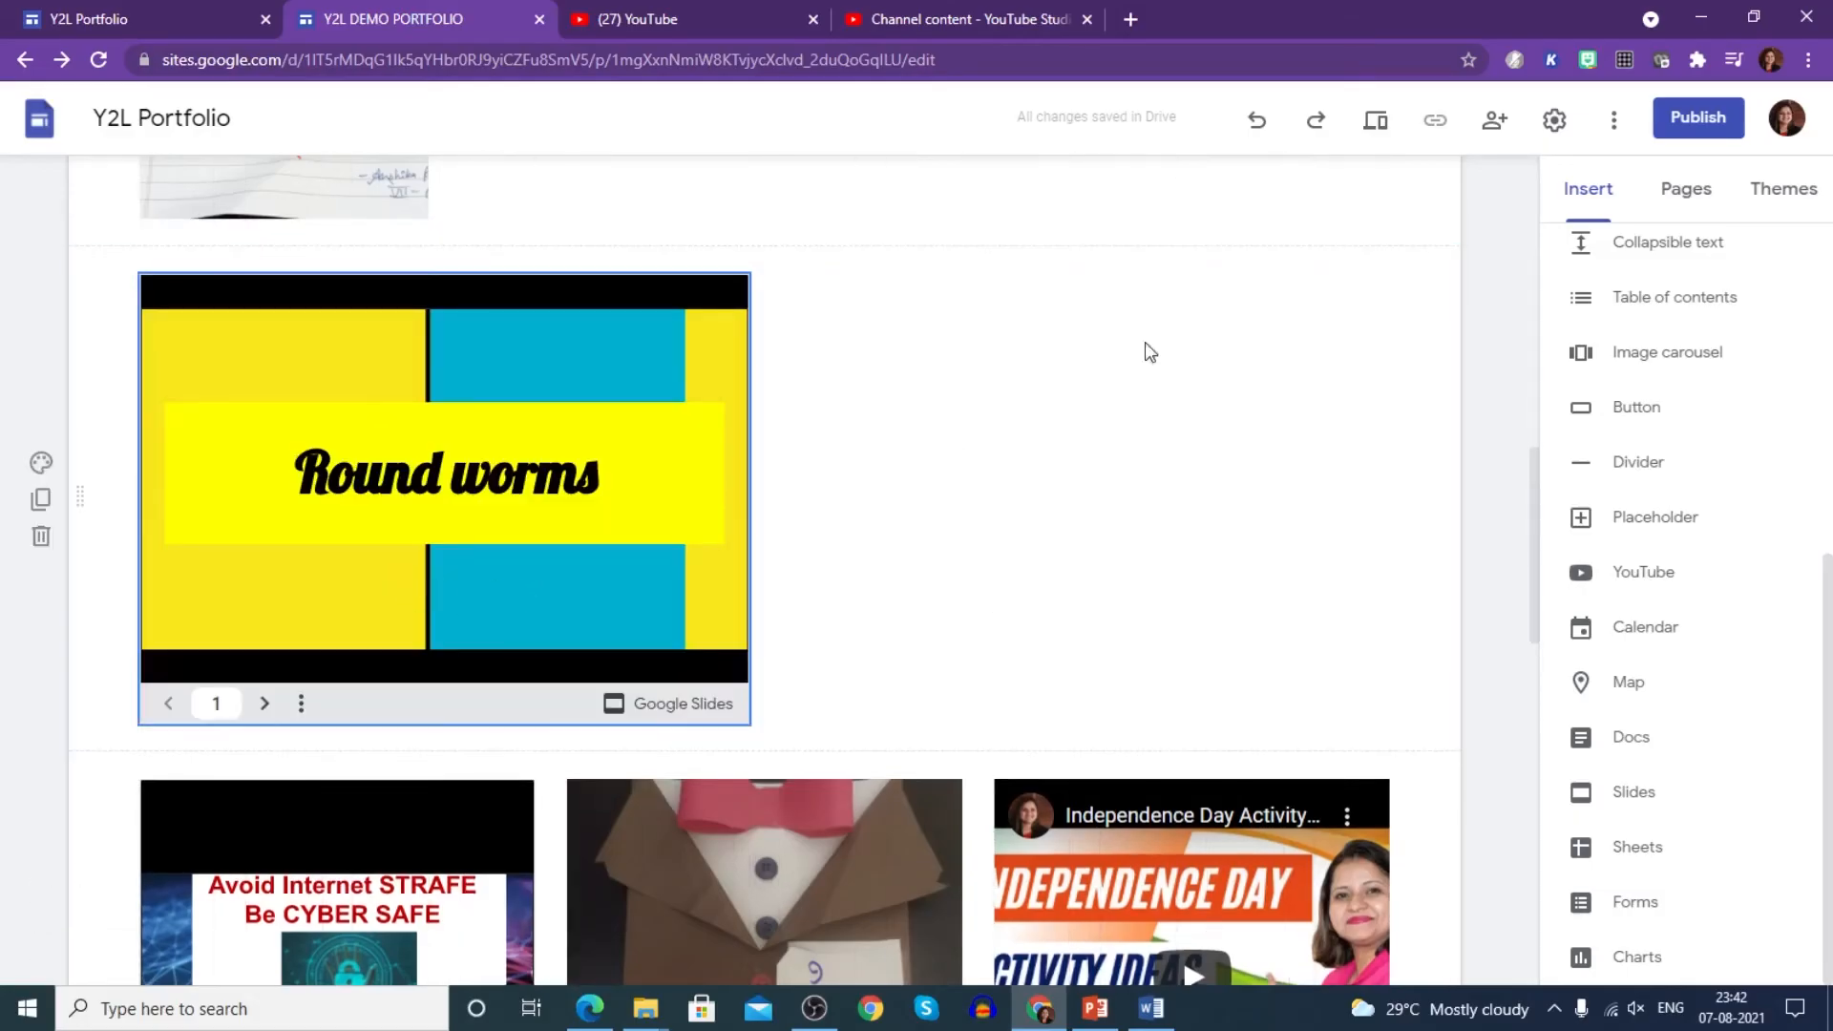
left_click(1387, 134)
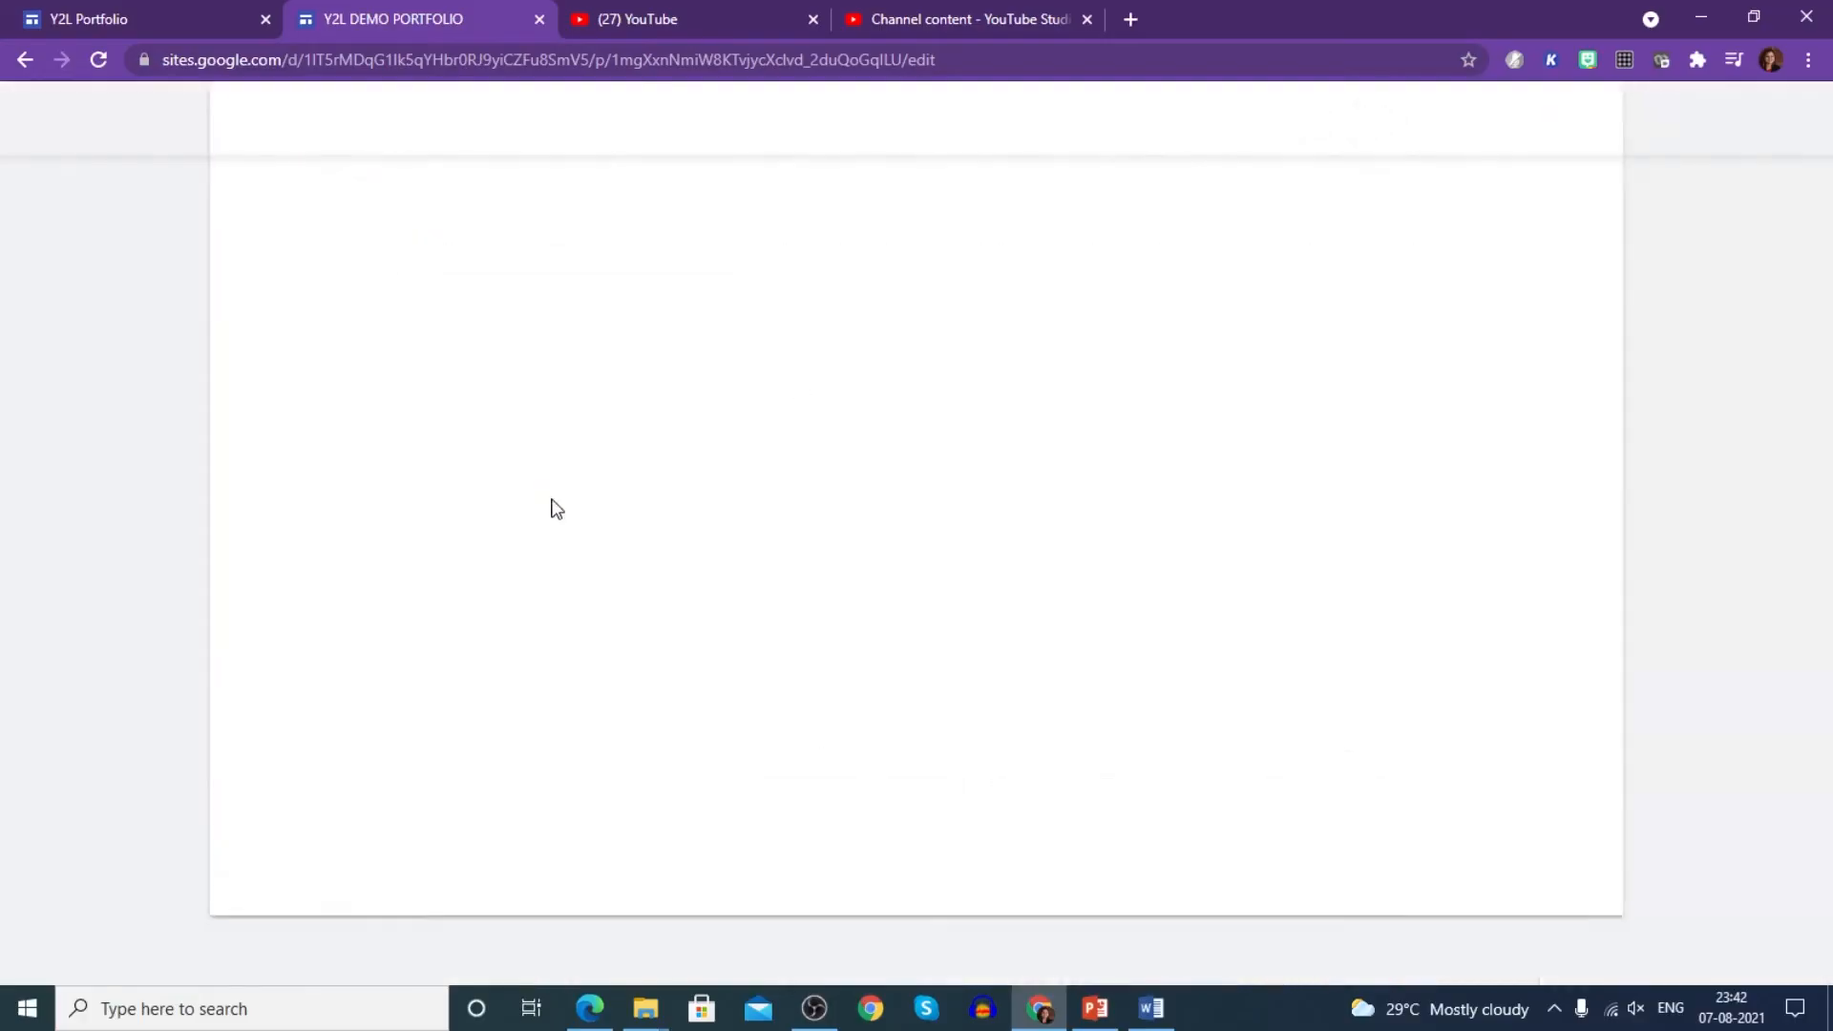
- Page through the previewed Round worms slides to slide 3, then return to the editor
scroll(503, 673, "down", 5)
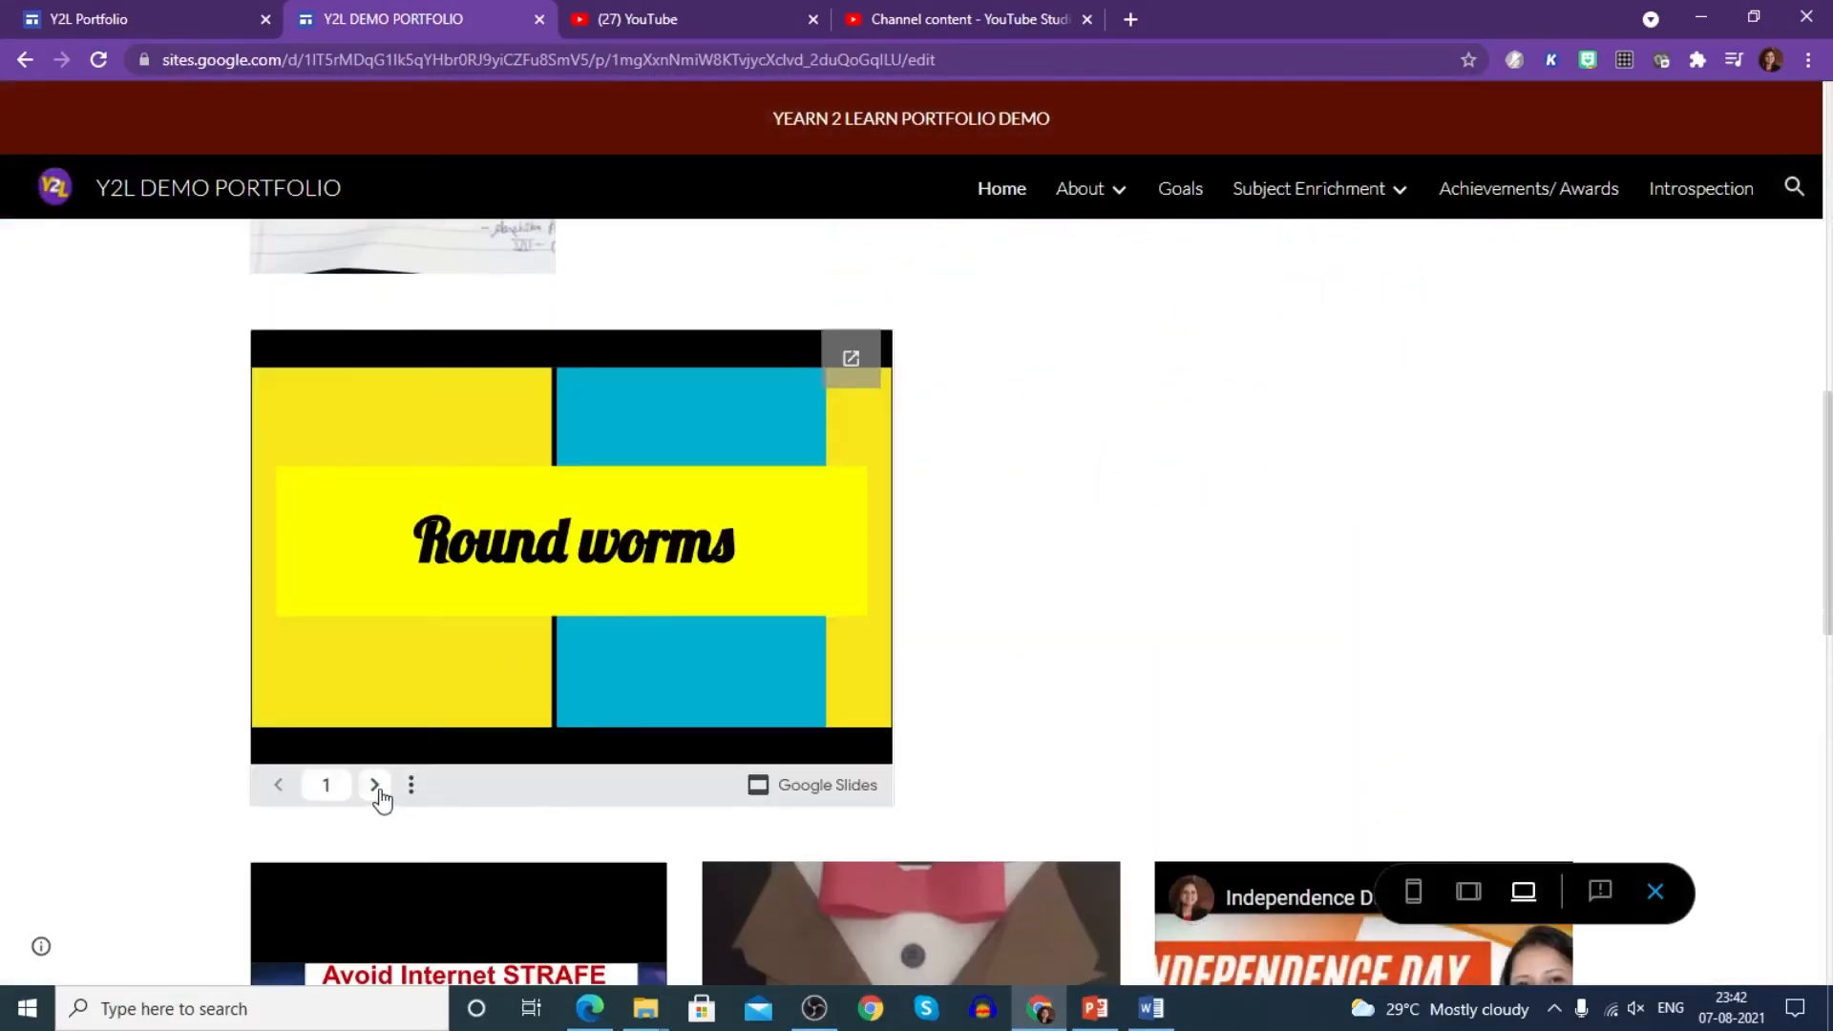
left_click(375, 786)
left_click(375, 786)
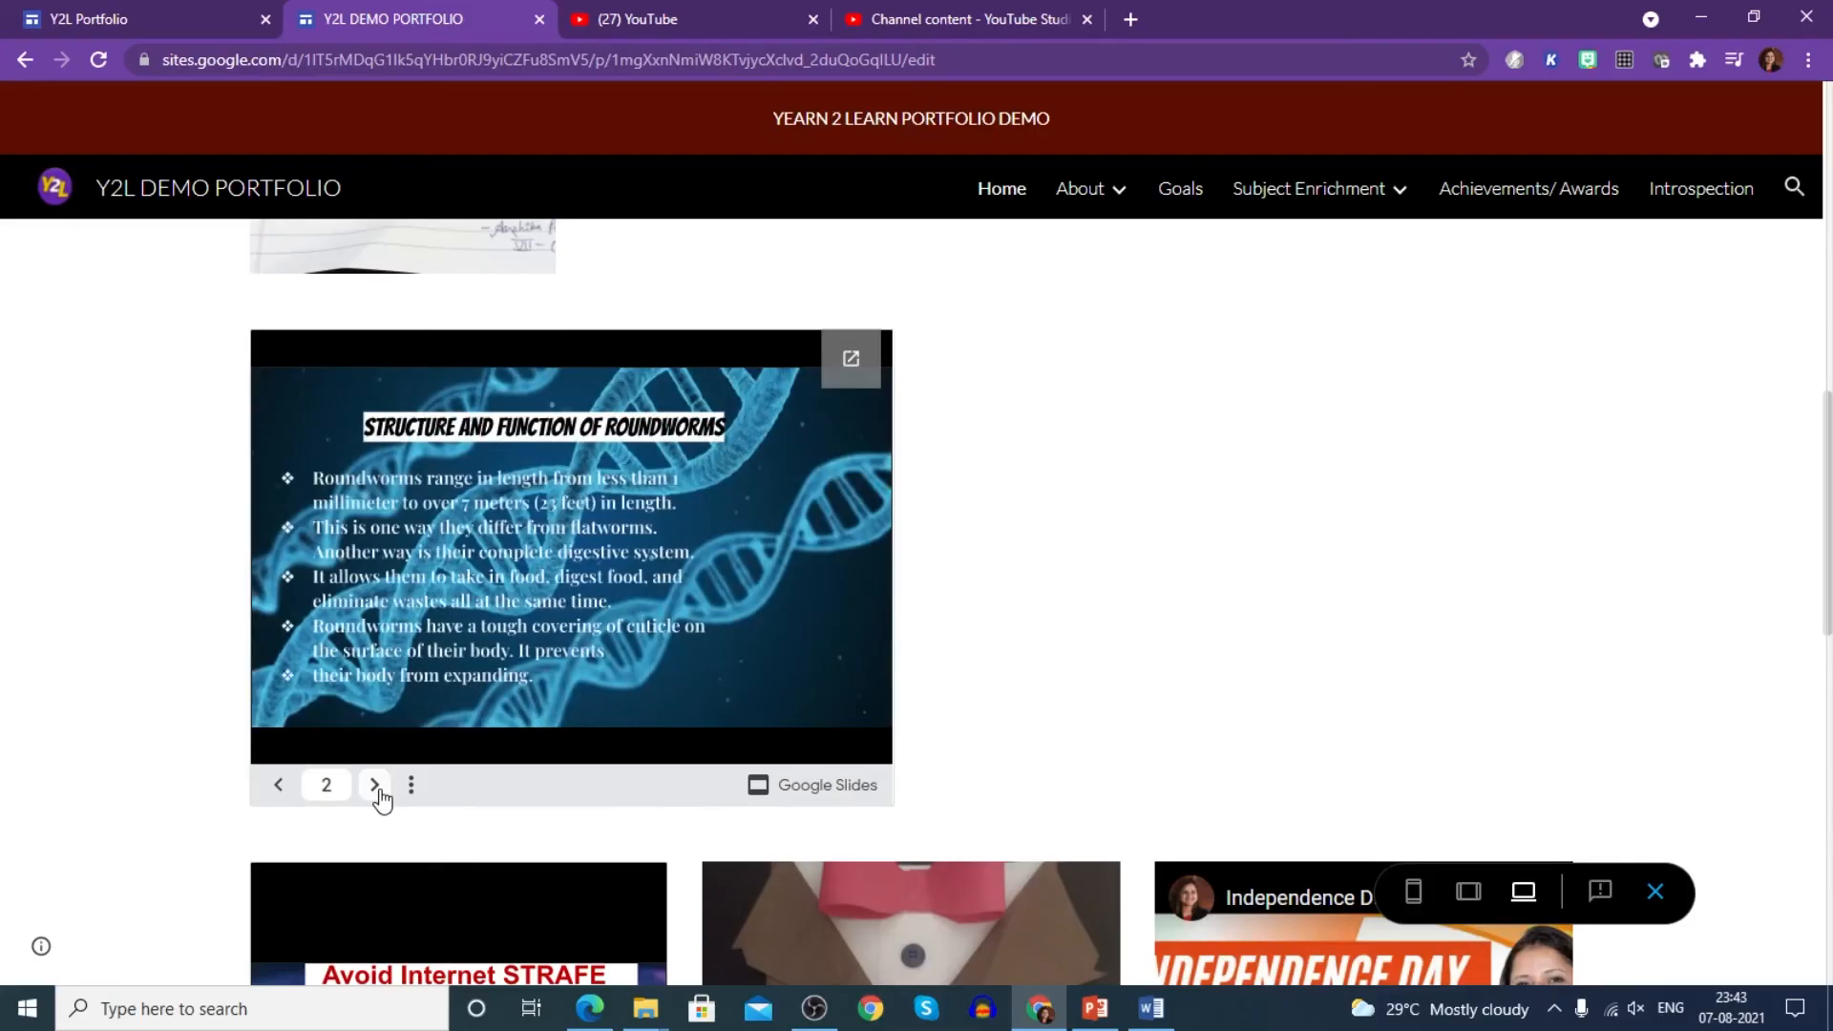
left_click(375, 786)
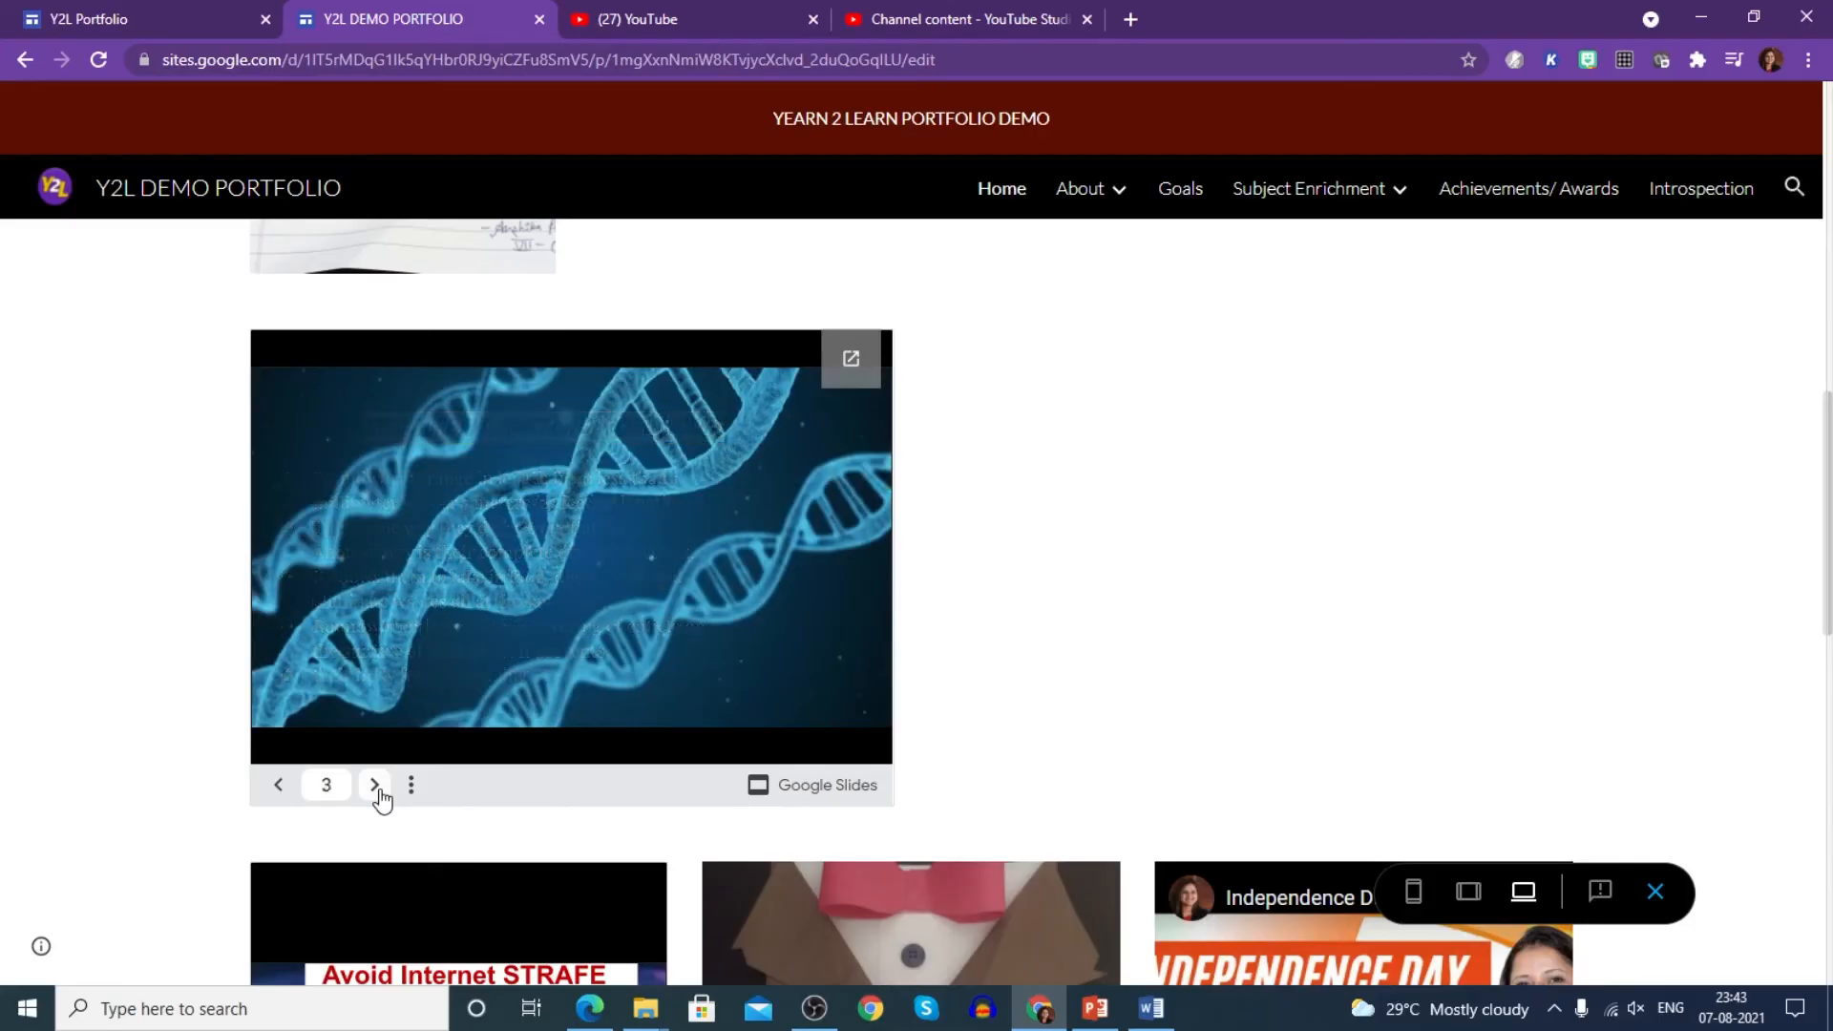
scroll(411, 726, "up", 10)
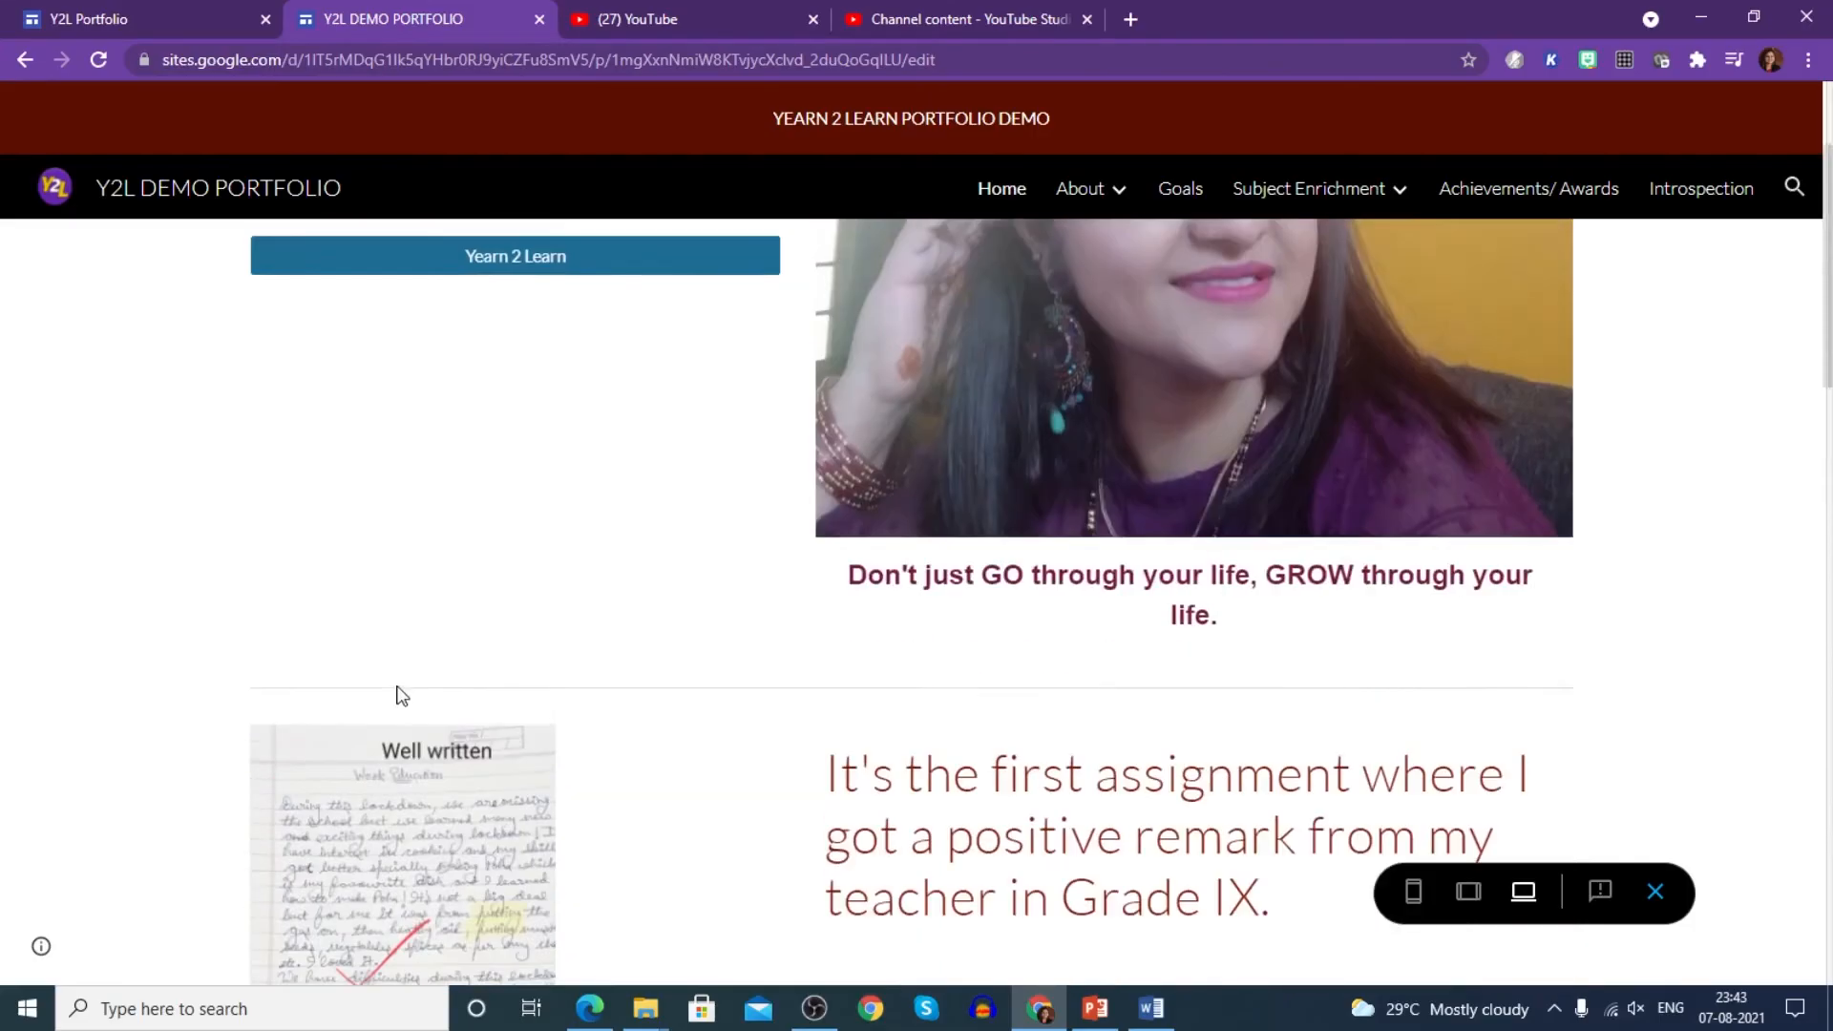
left_click(27, 61)
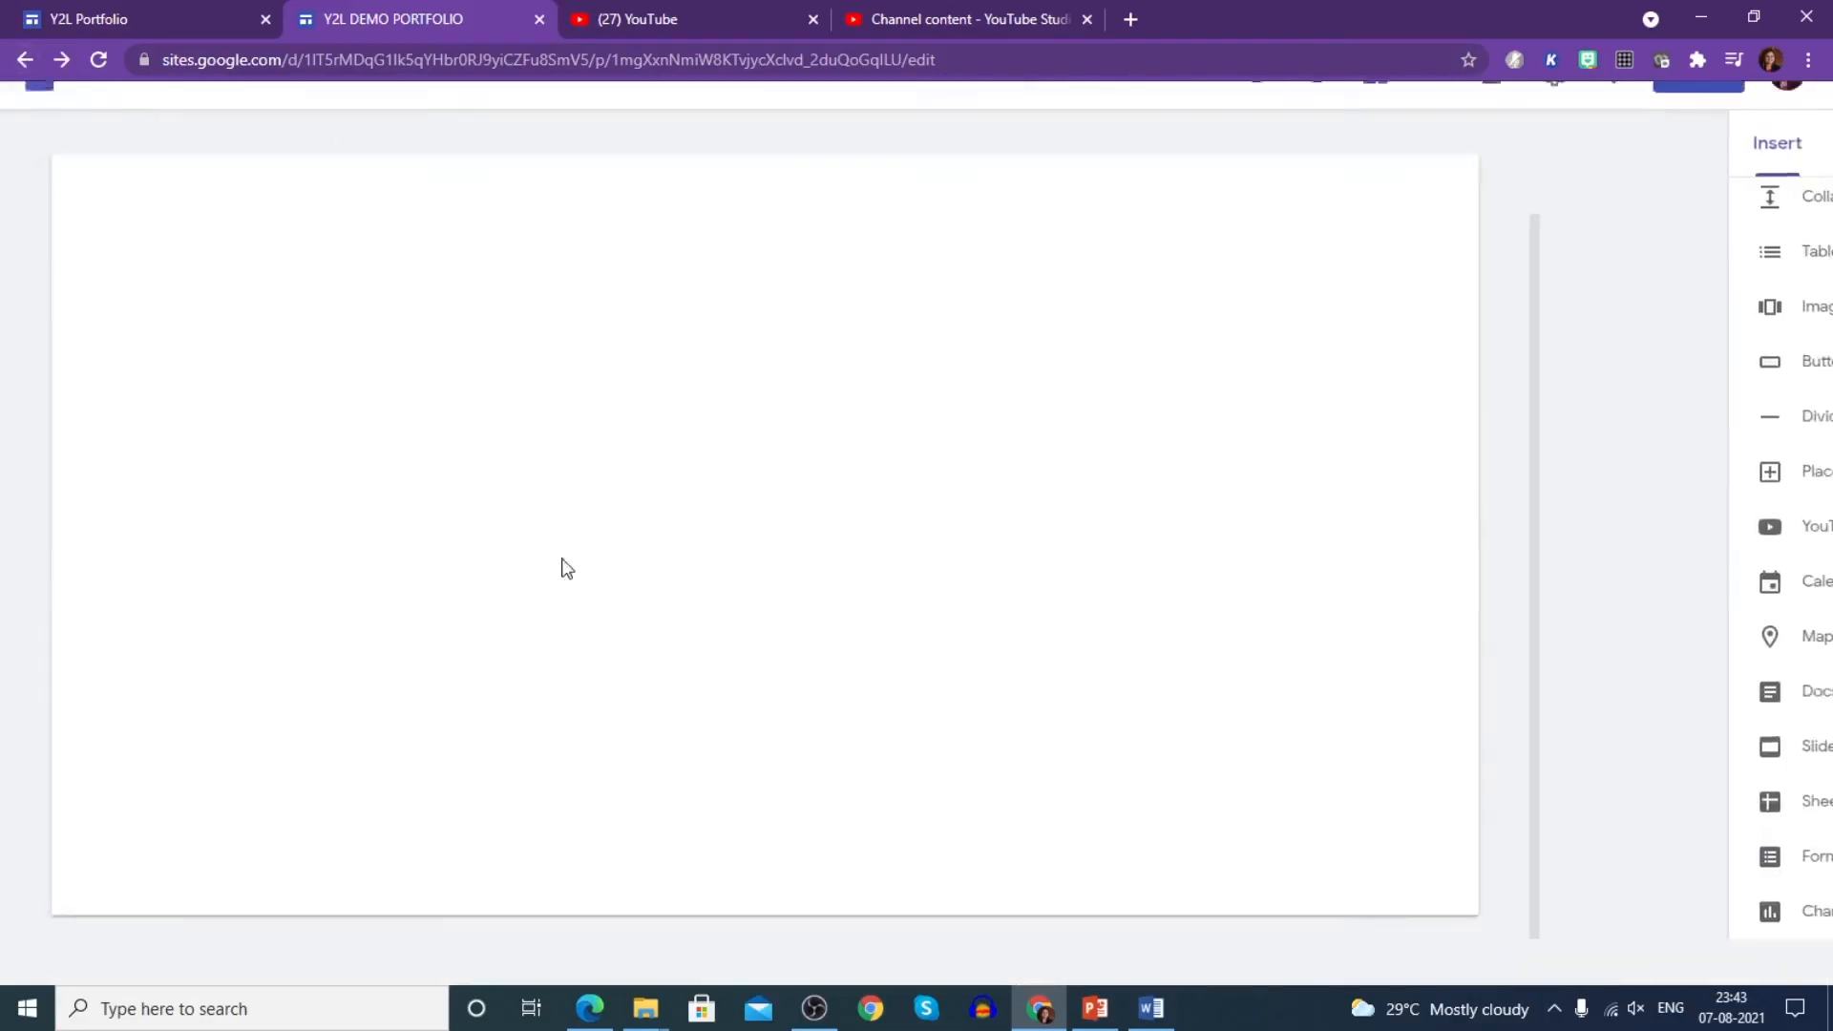
- Delete the Round worms slides section from the page
scroll(682, 618, "down", 11)
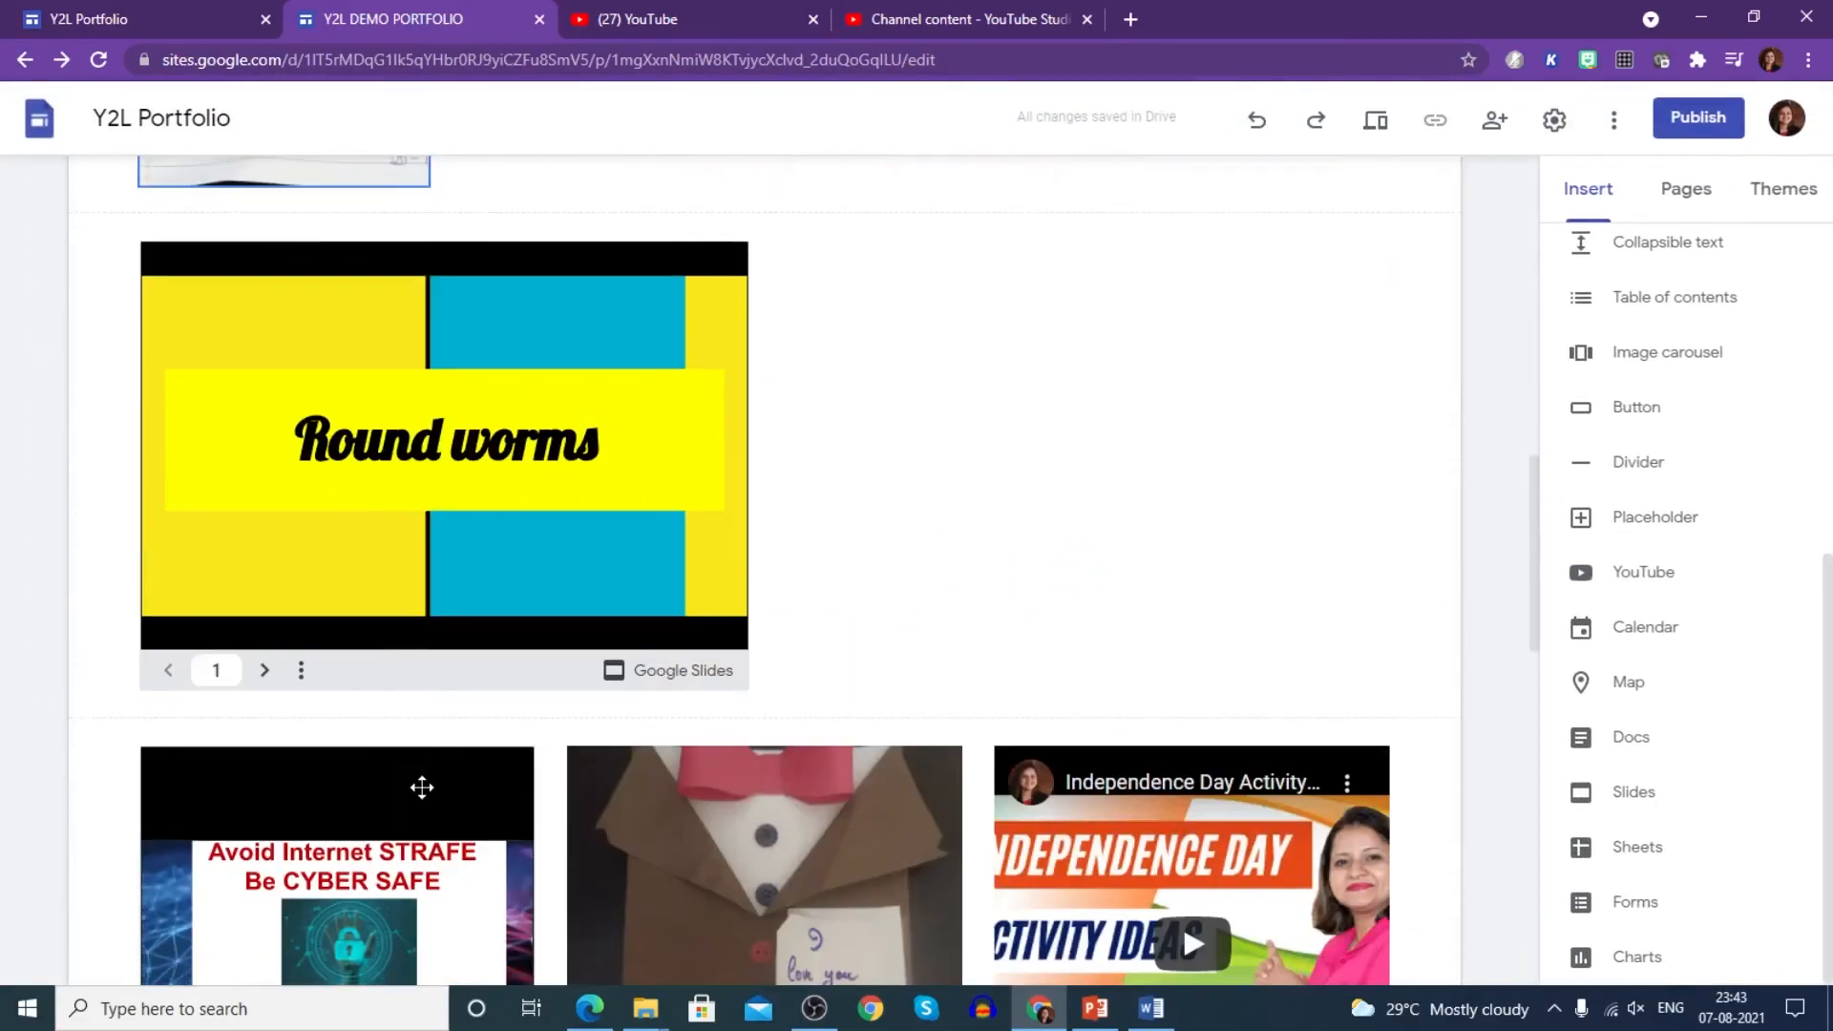
left_click(40, 504)
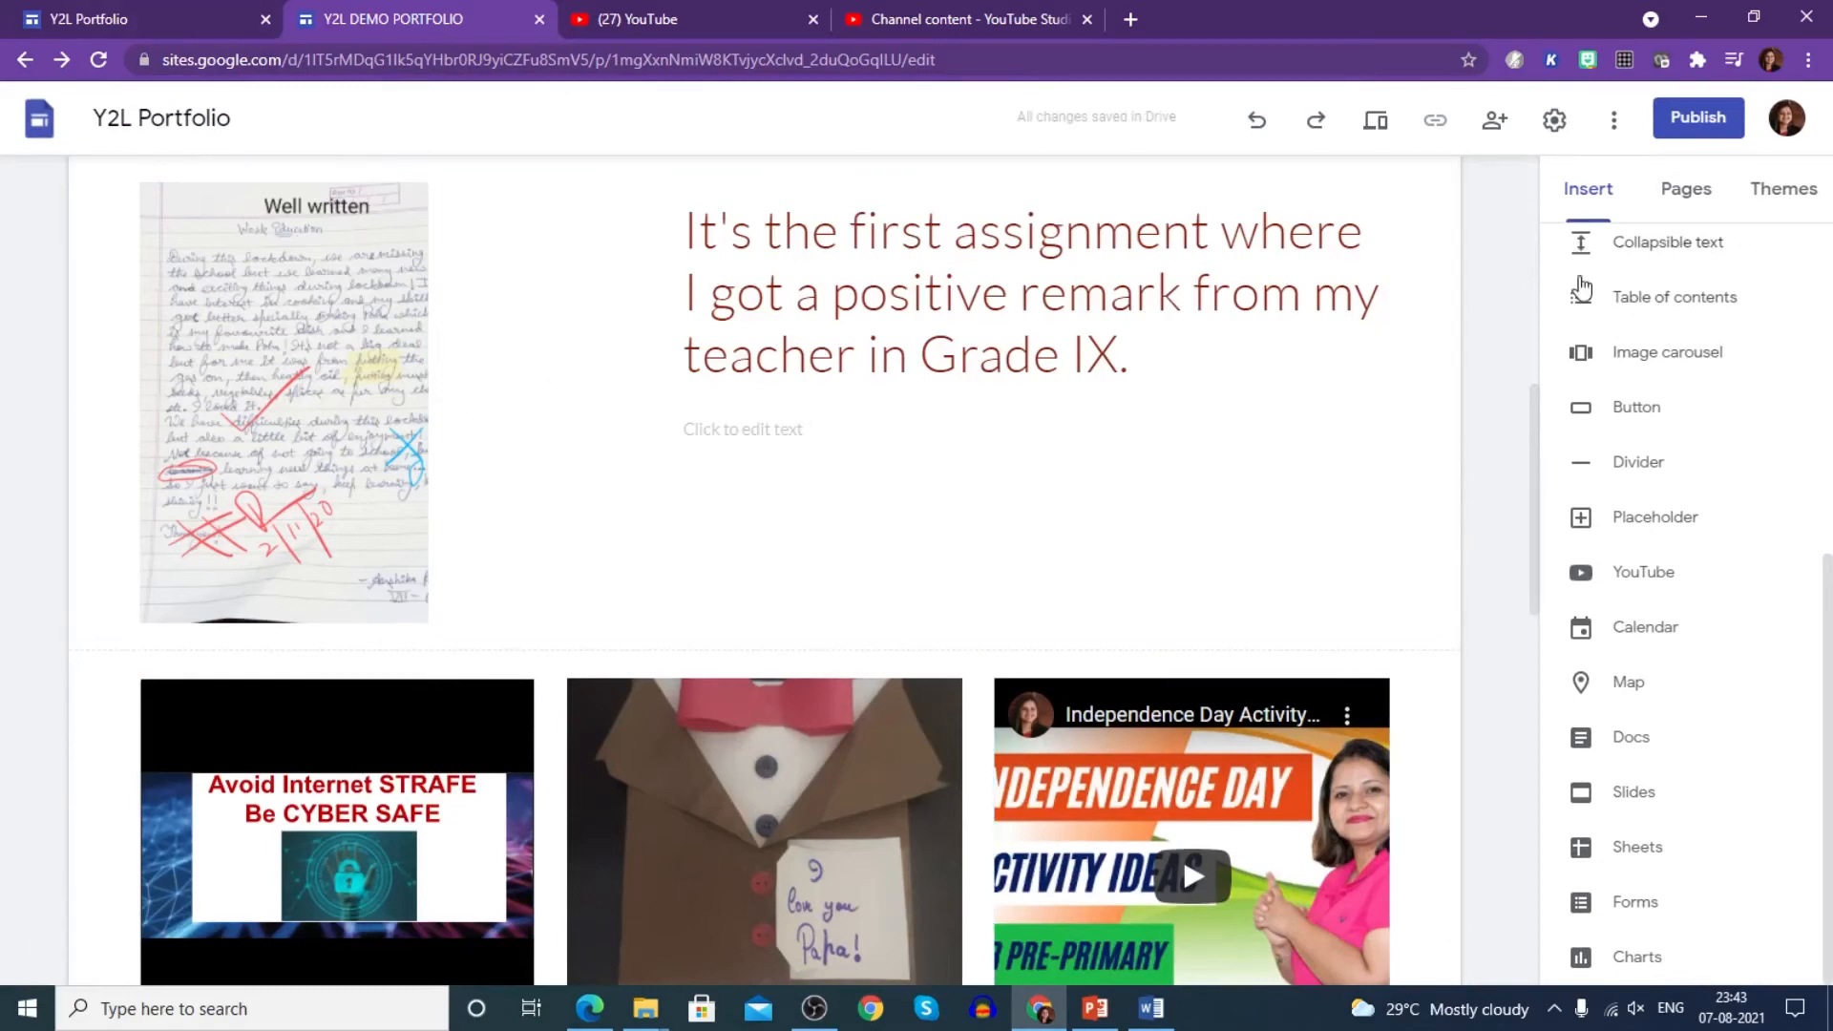
left_click(1687, 196)
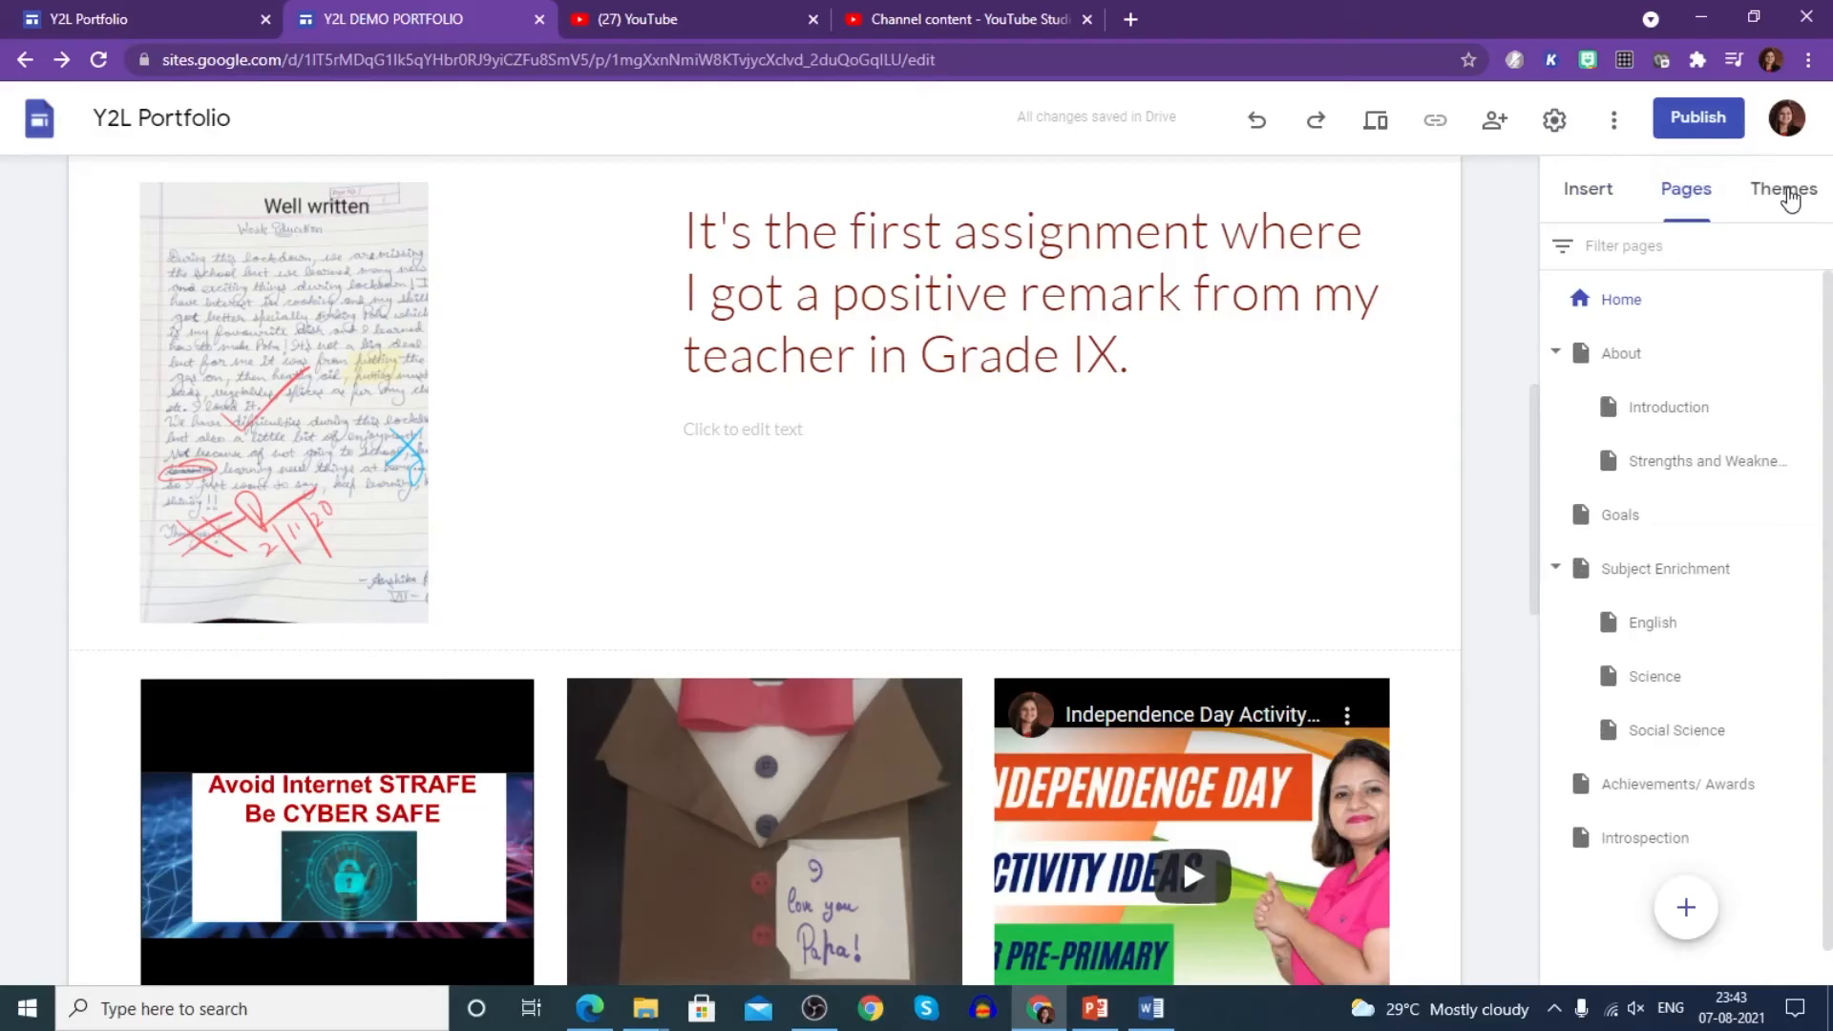
- After trying Aristotle, apply the Vision theme with custom blue colour #0032ff
left_click(1791, 200)
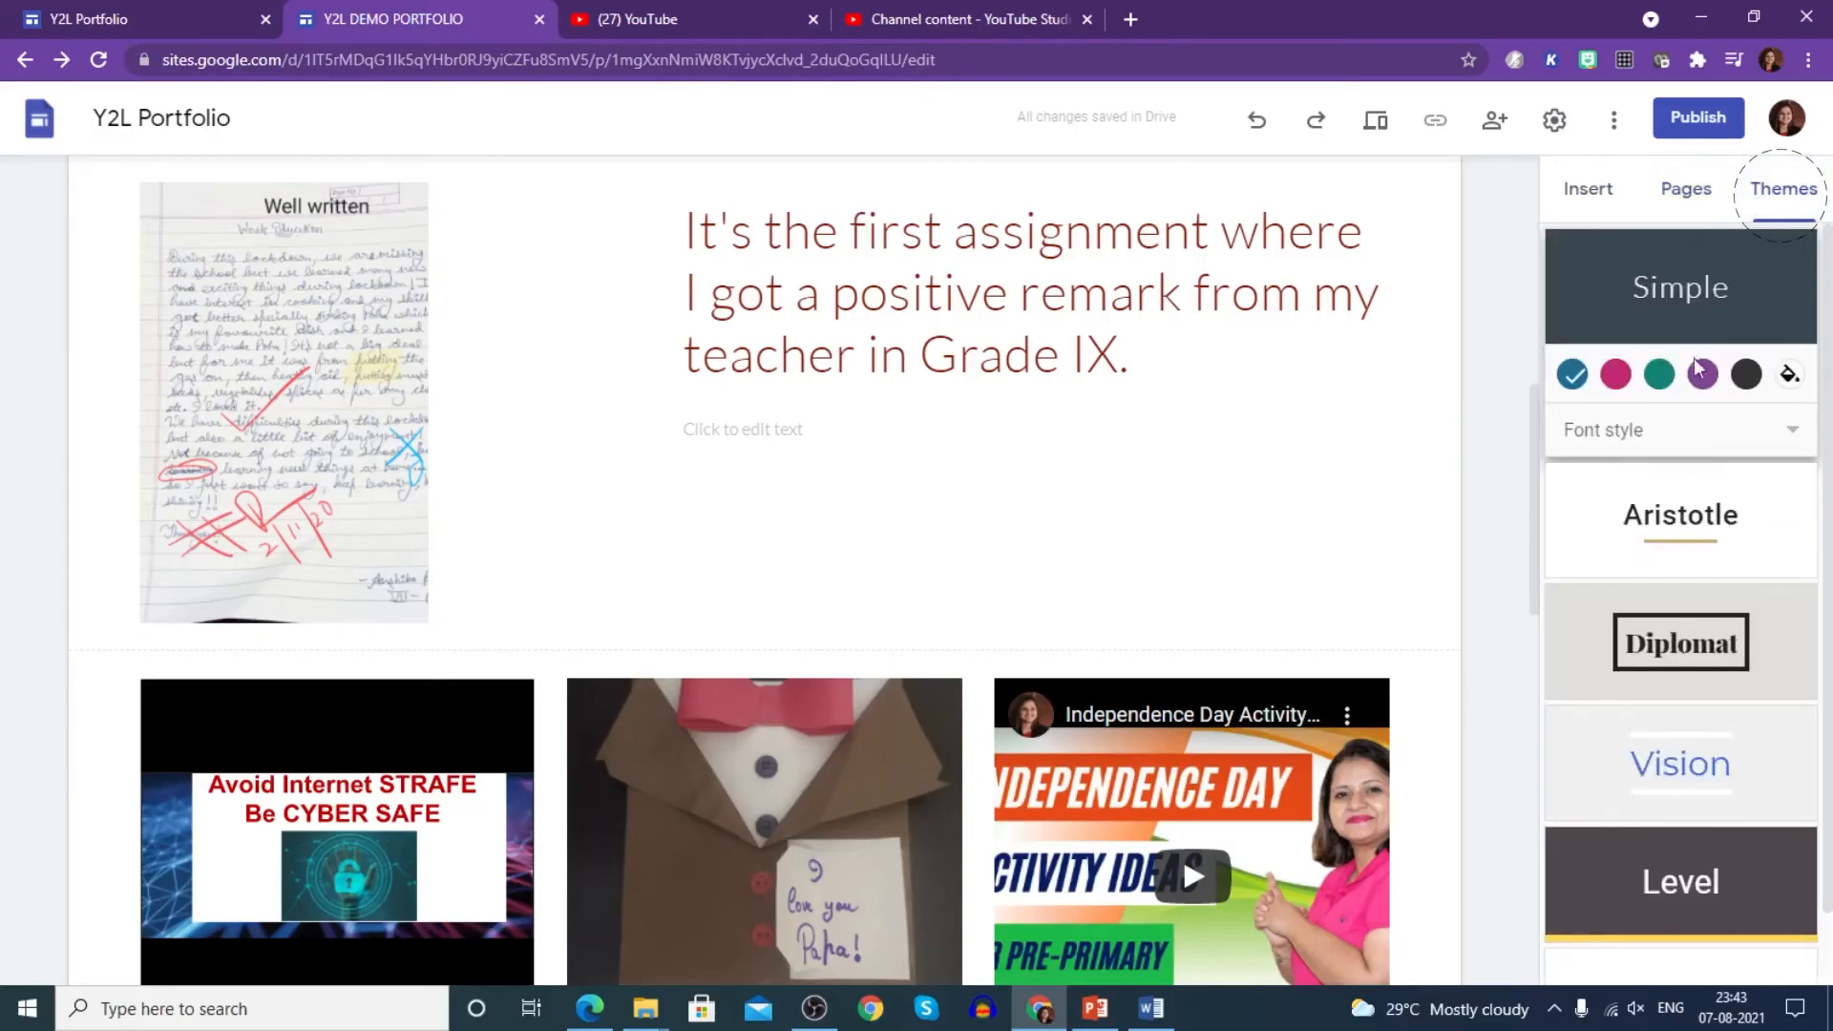
left_click(1669, 515)
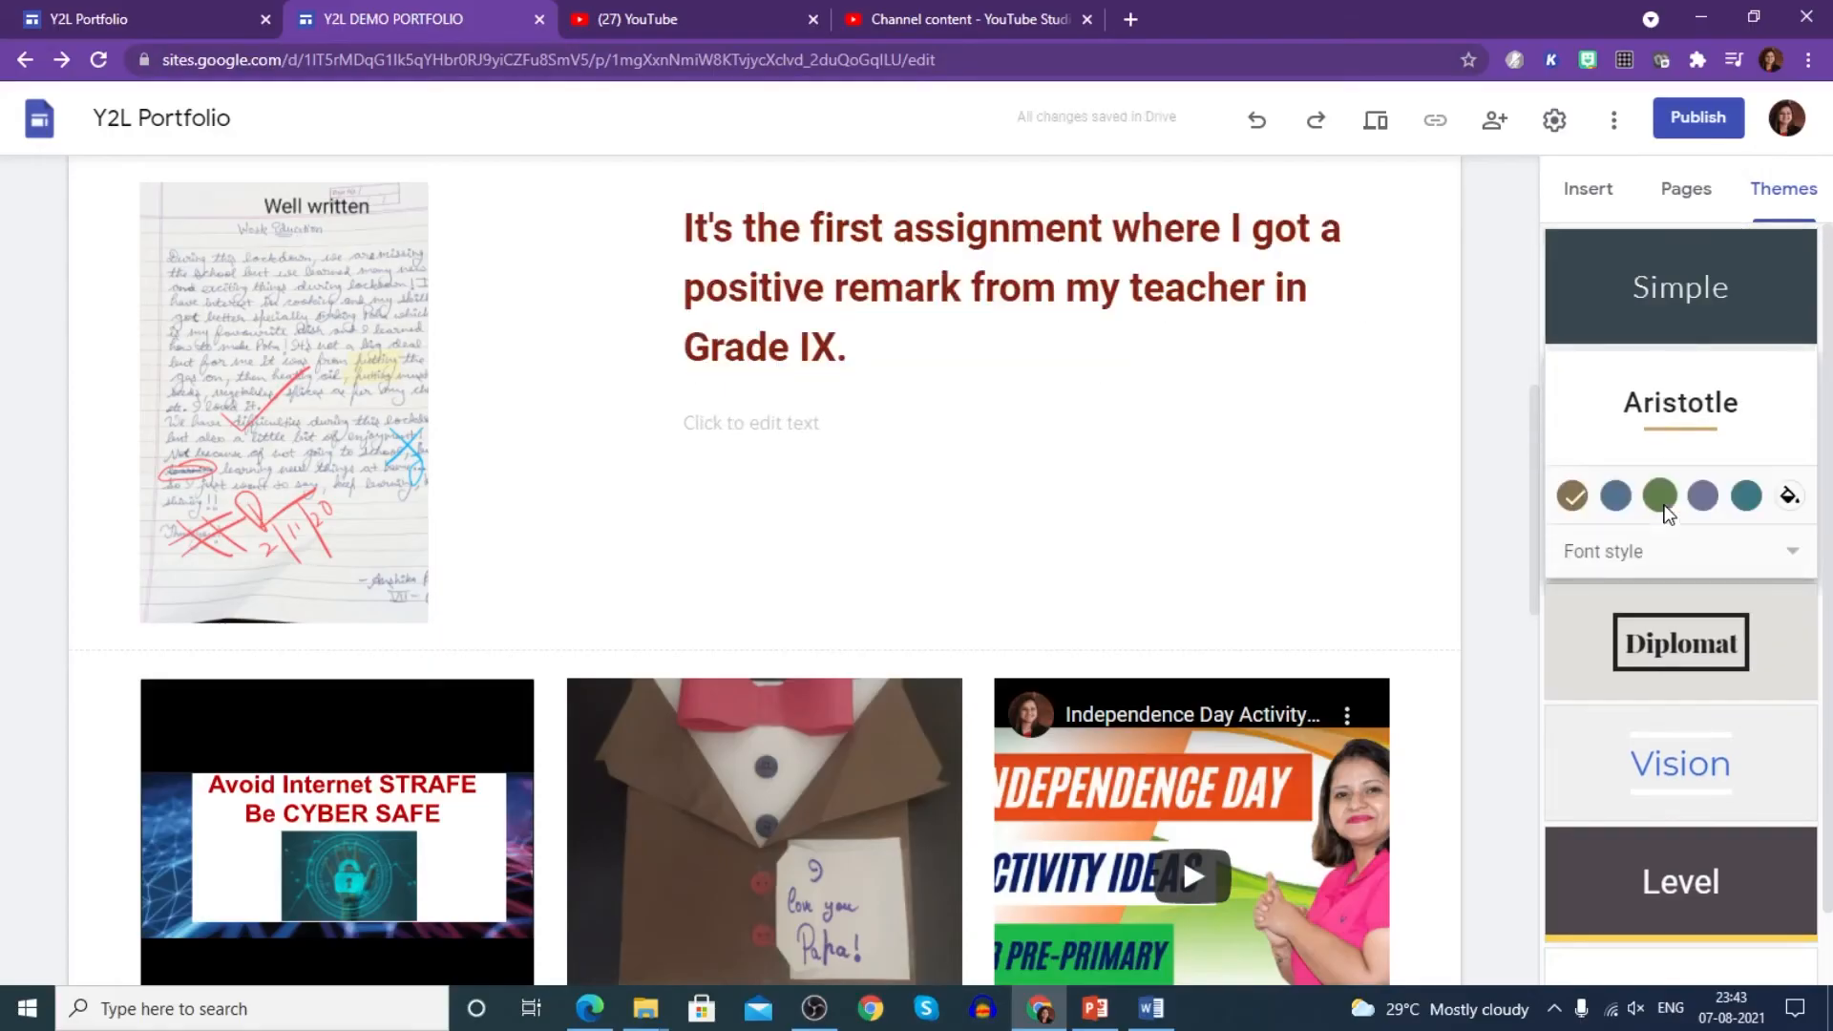
scroll(1528, 425, "up", 10)
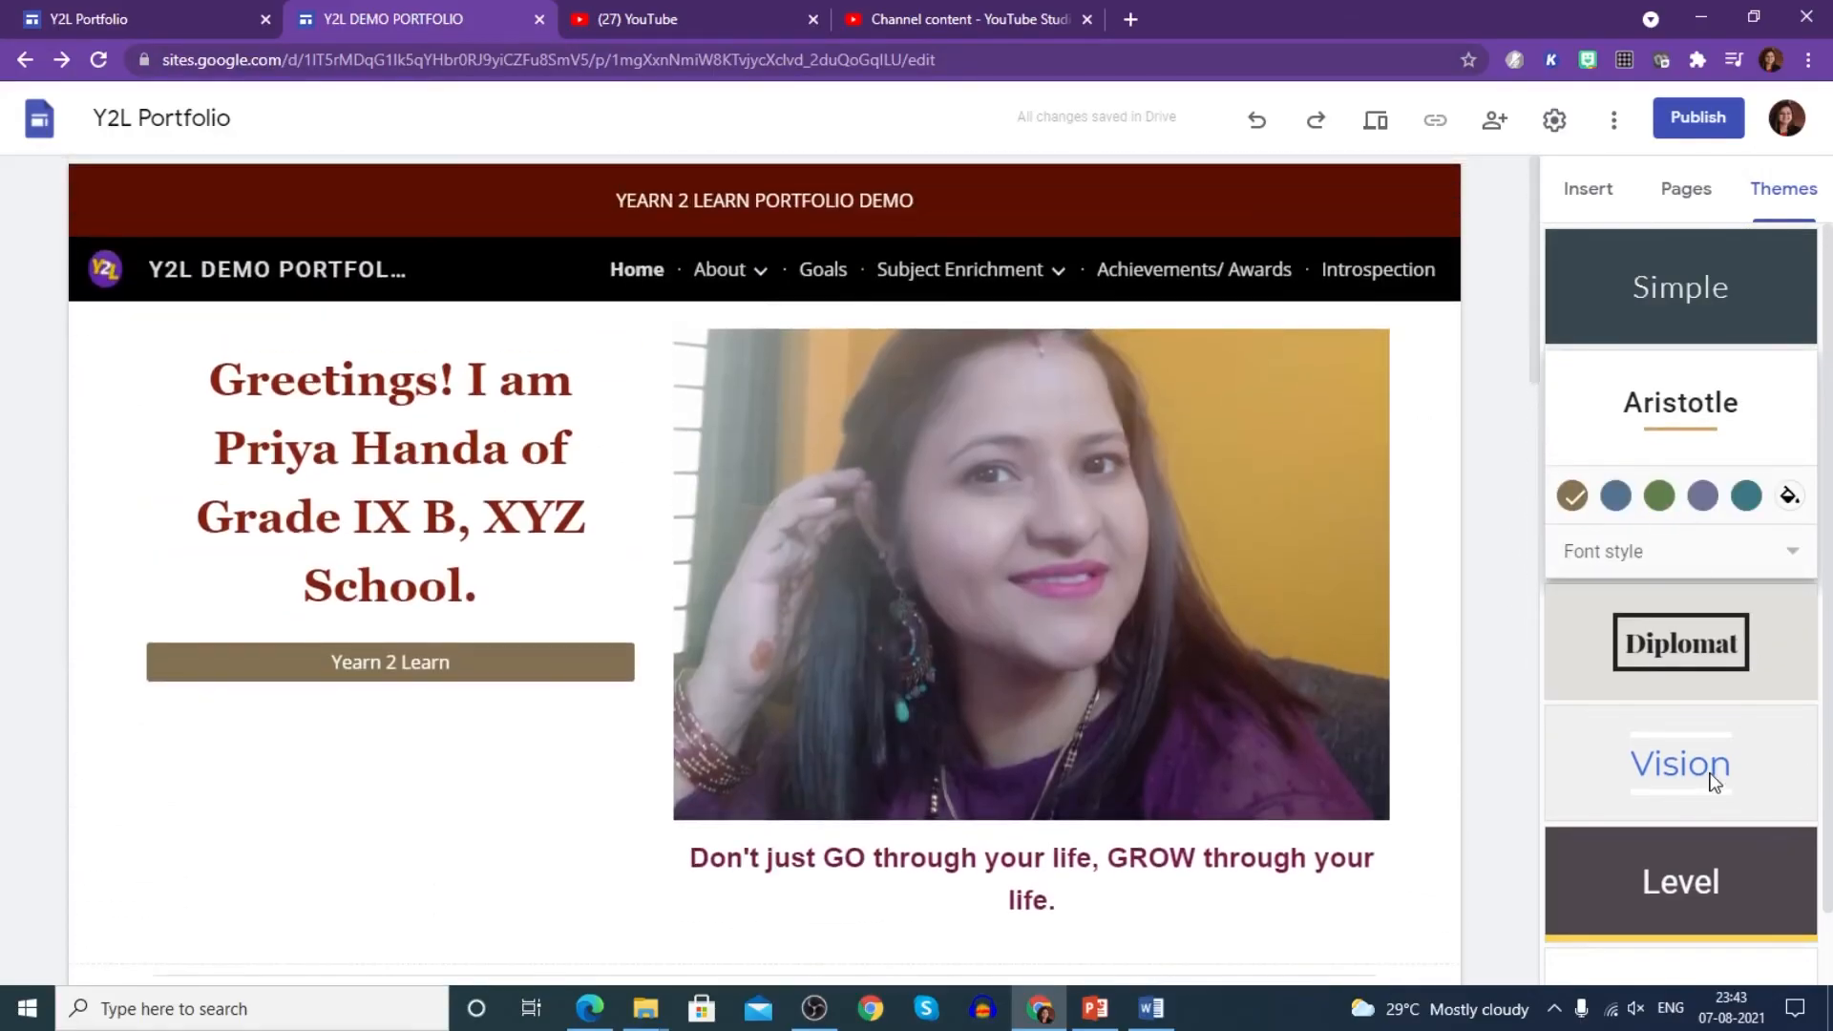
left_click(1714, 781)
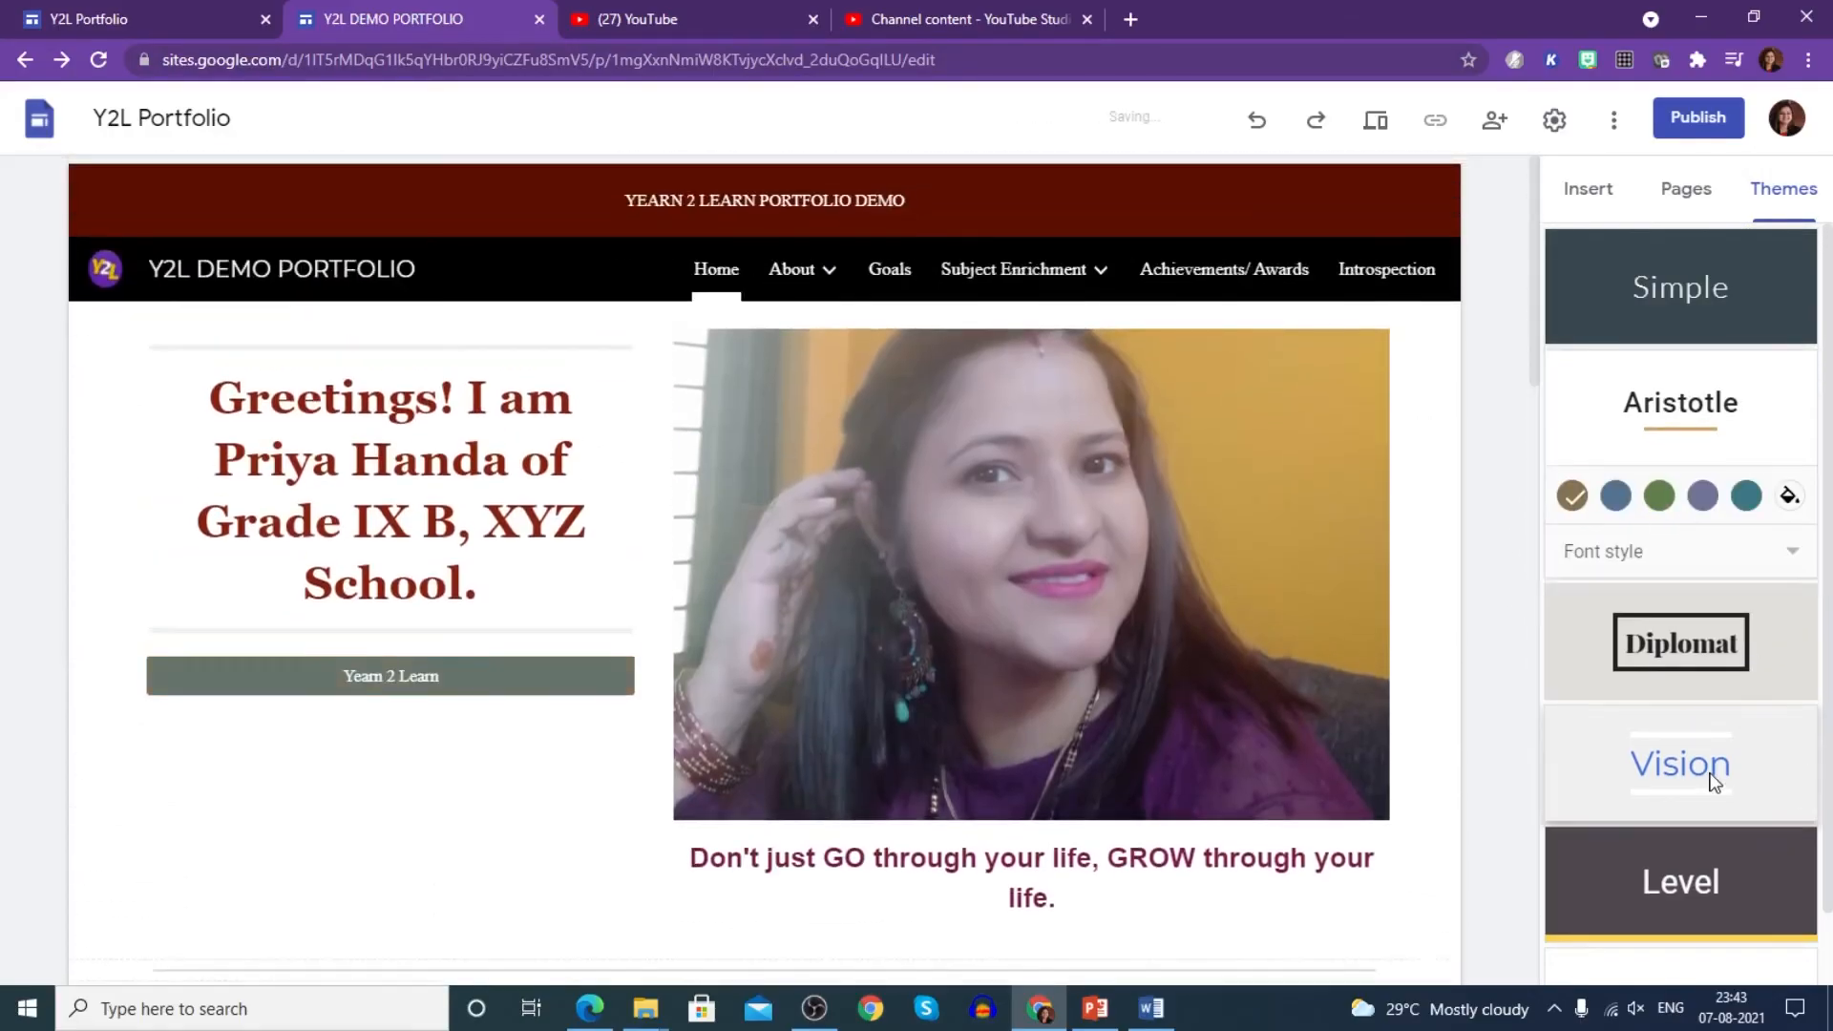
left_click(1616, 738)
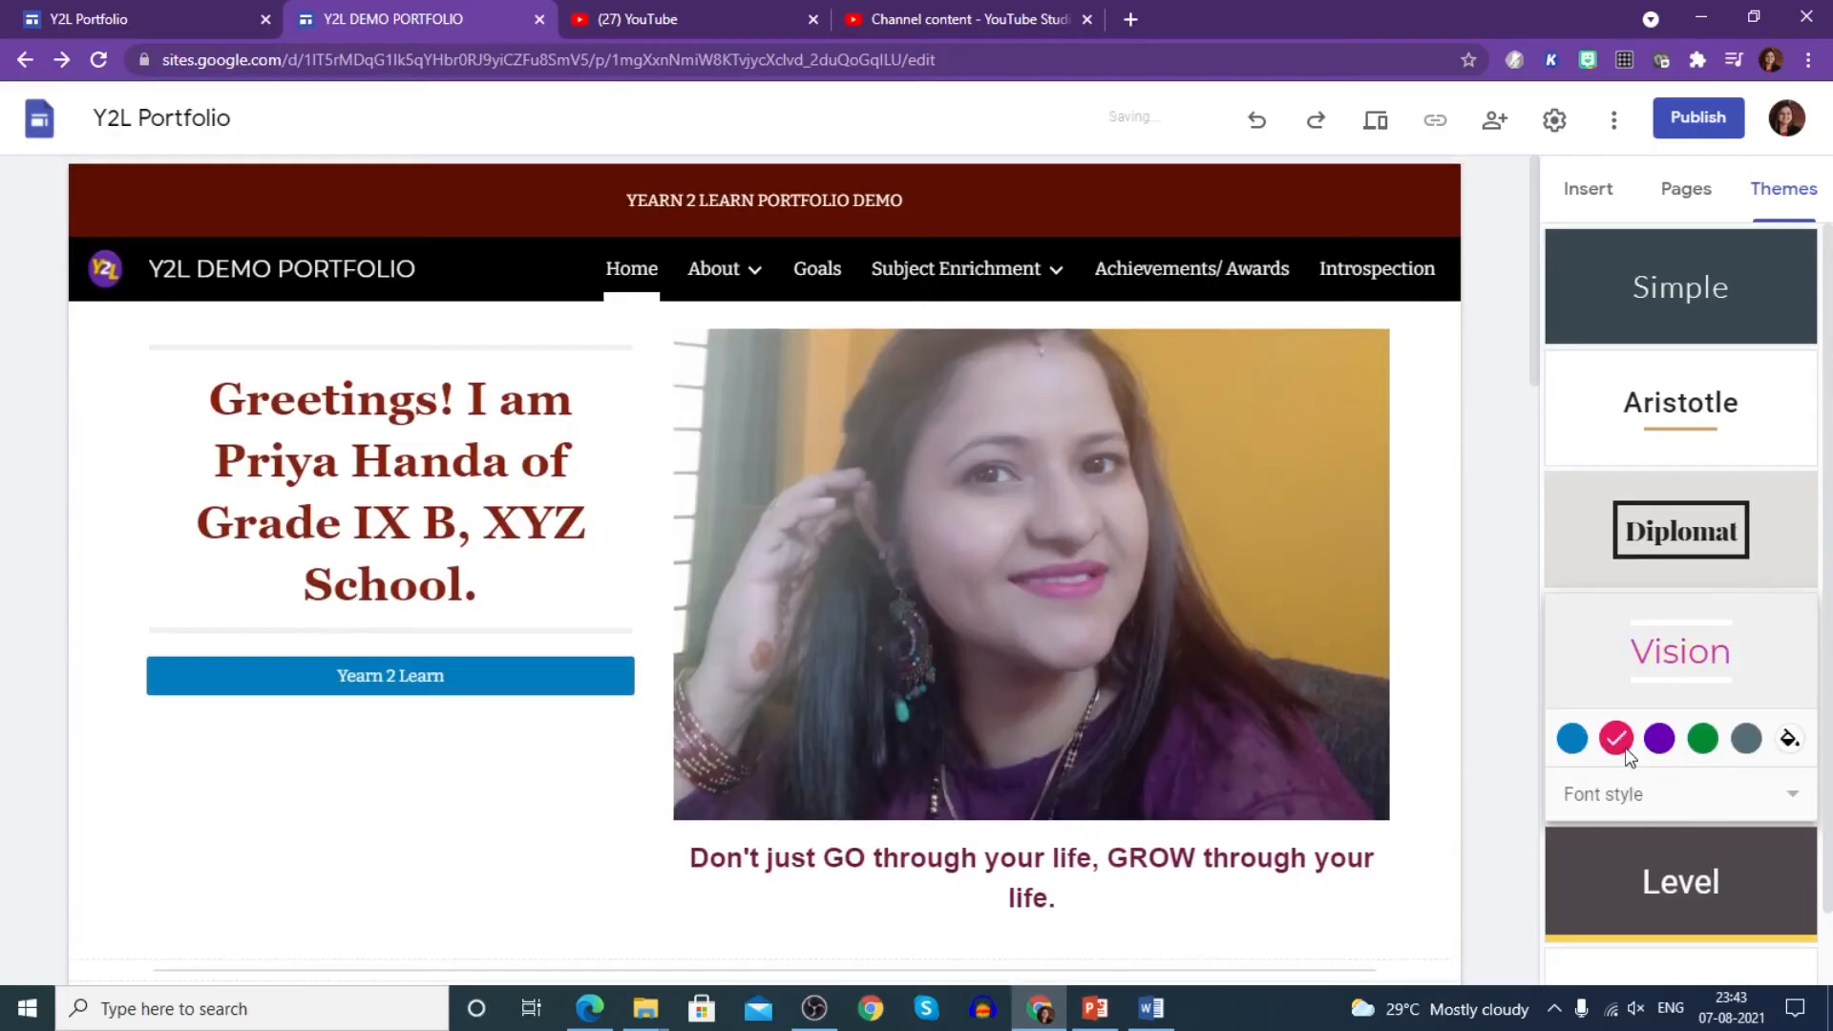
left_click(1659, 738)
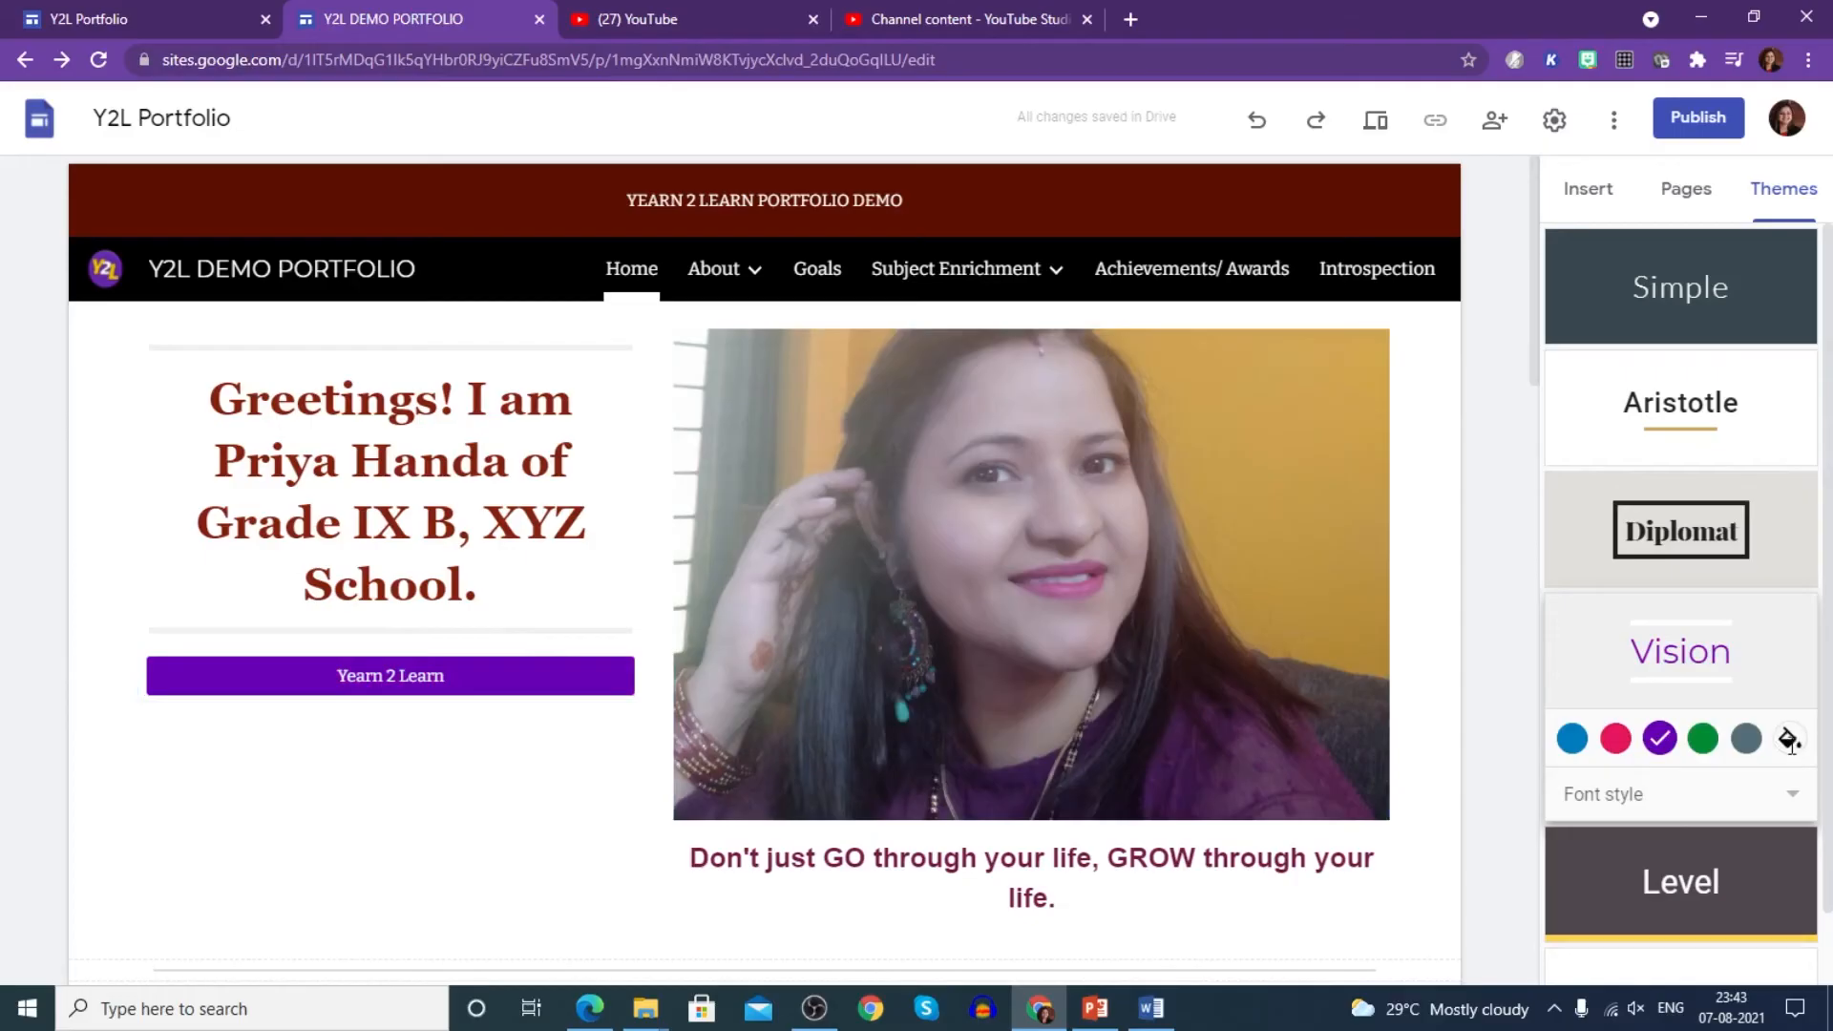
left_click(1791, 738)
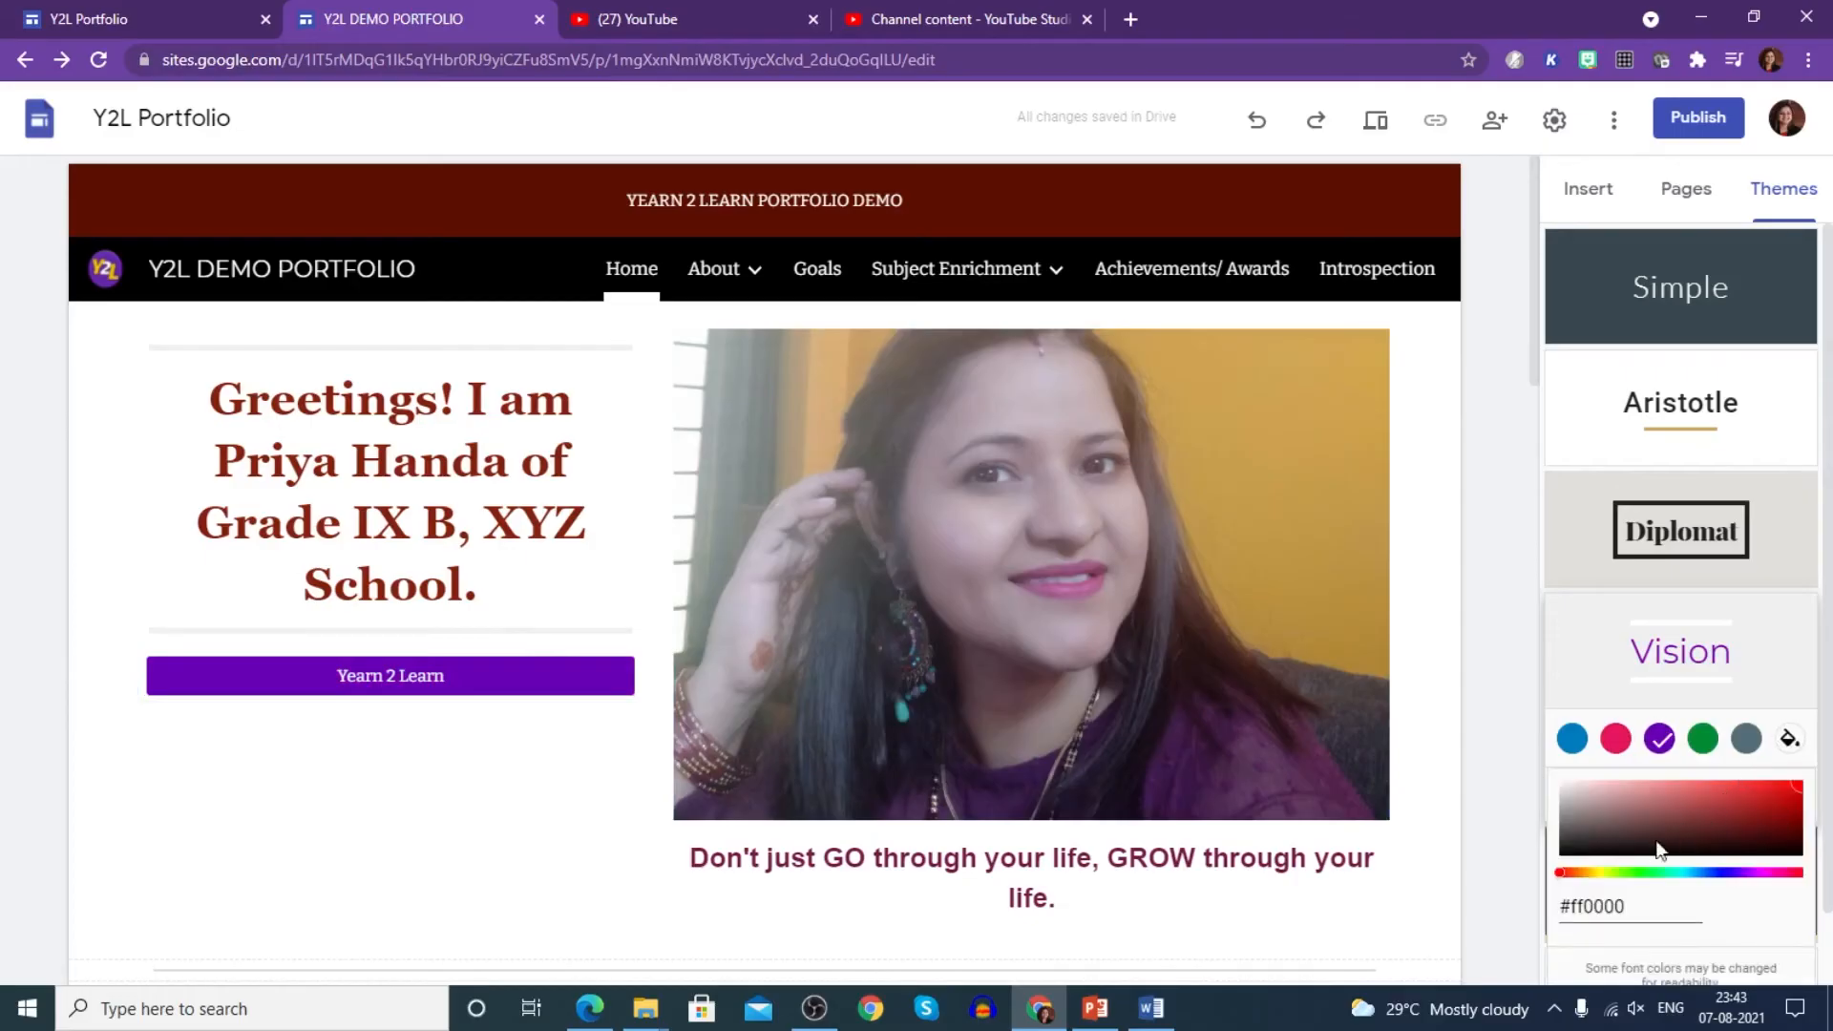
left_click(1715, 872)
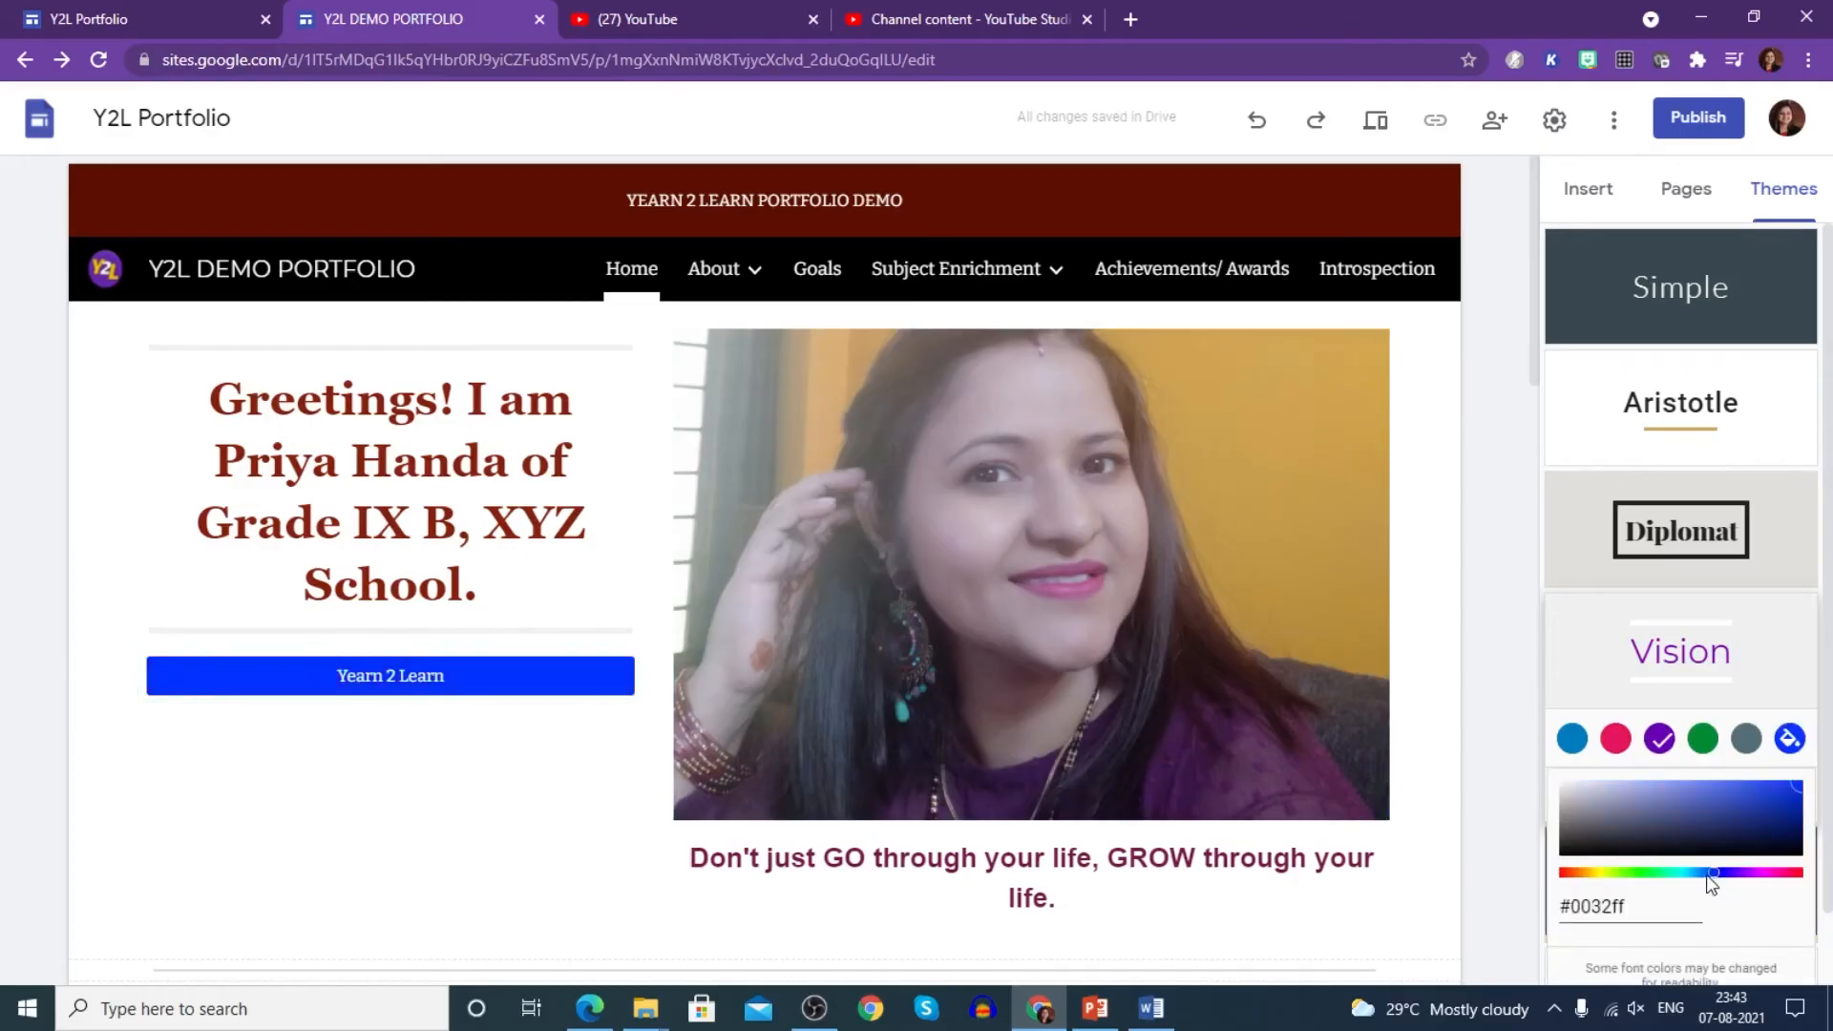
left_click(1495, 820)
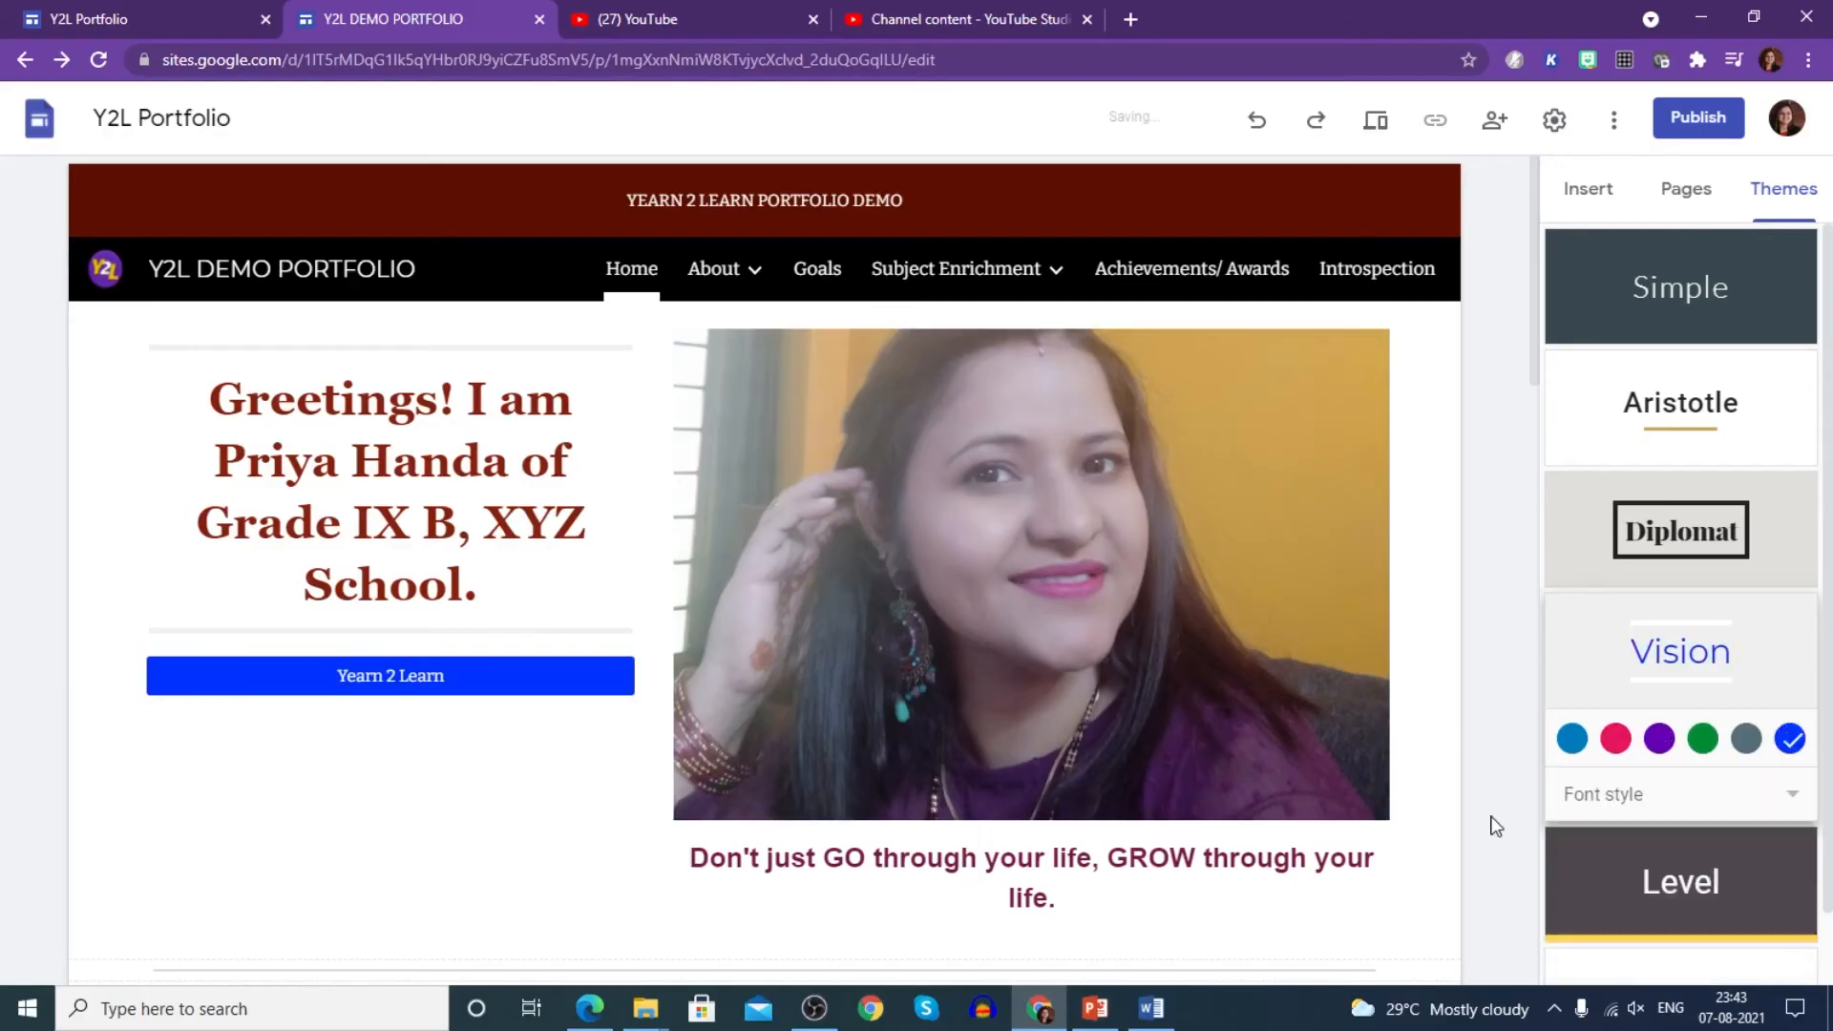
scroll(1745, 826, "down", 1)
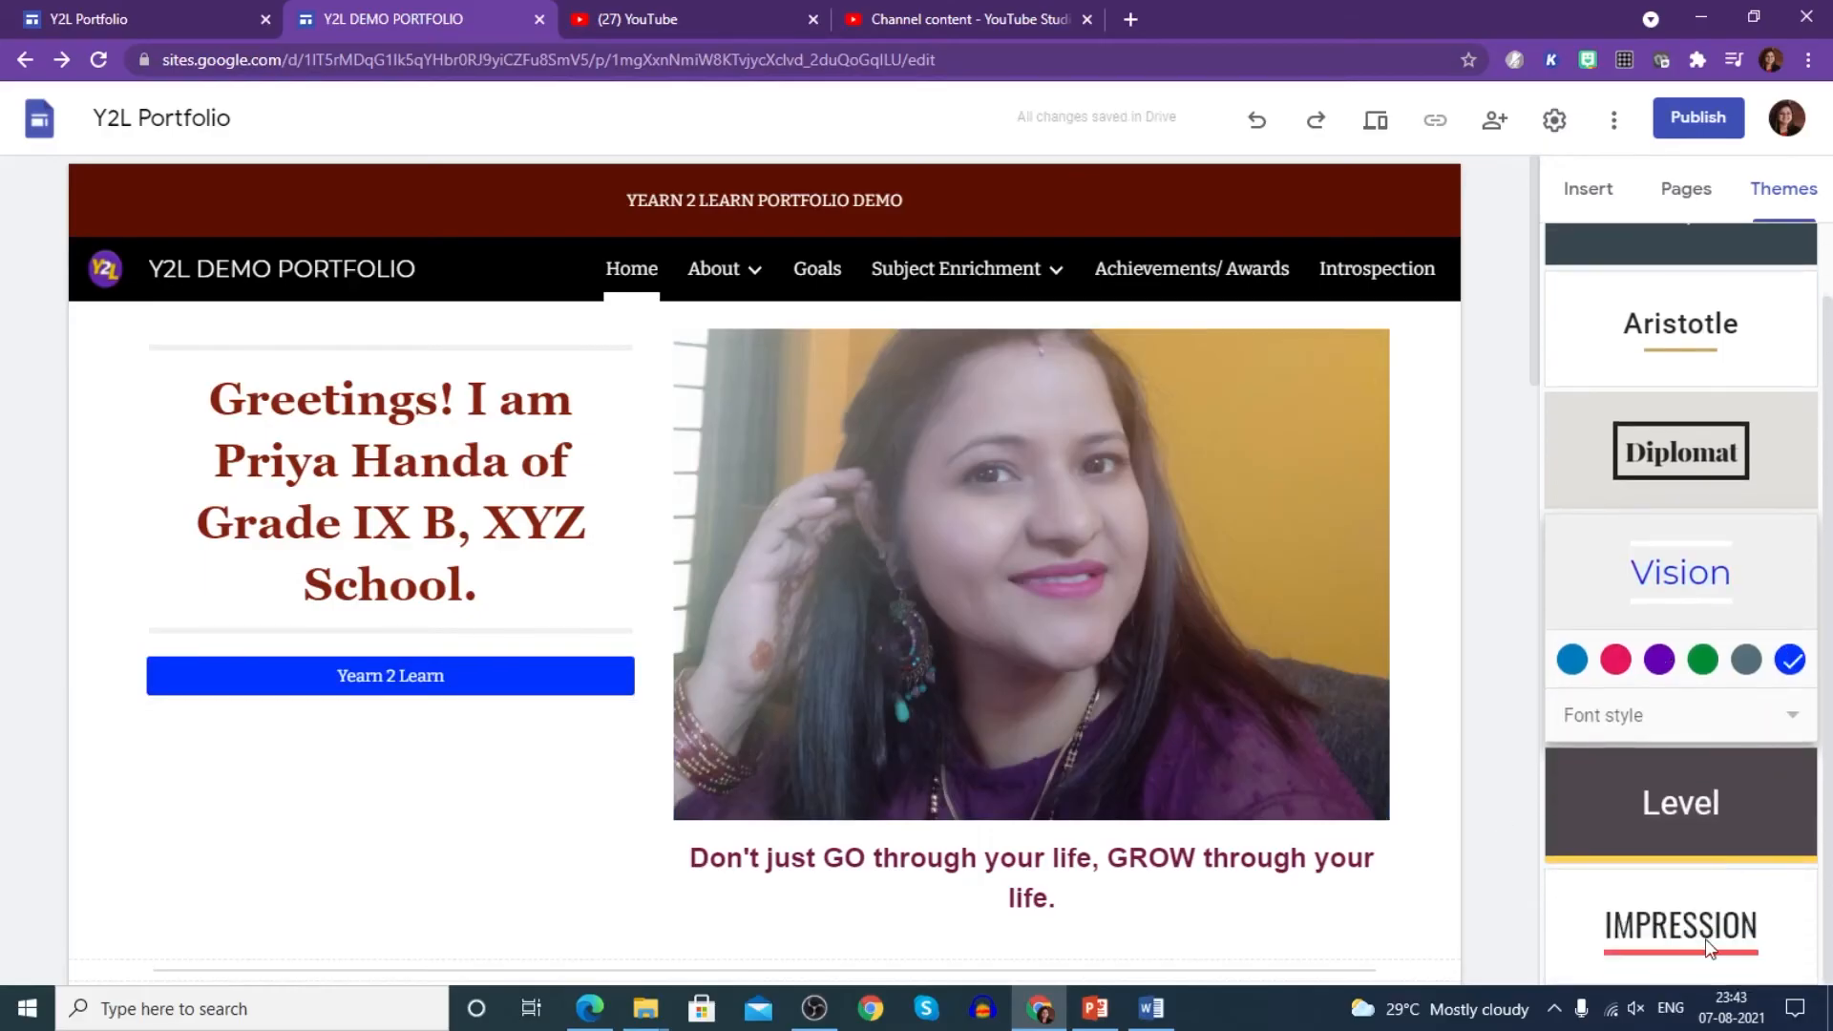
scroll(1696, 888, "up", 1)
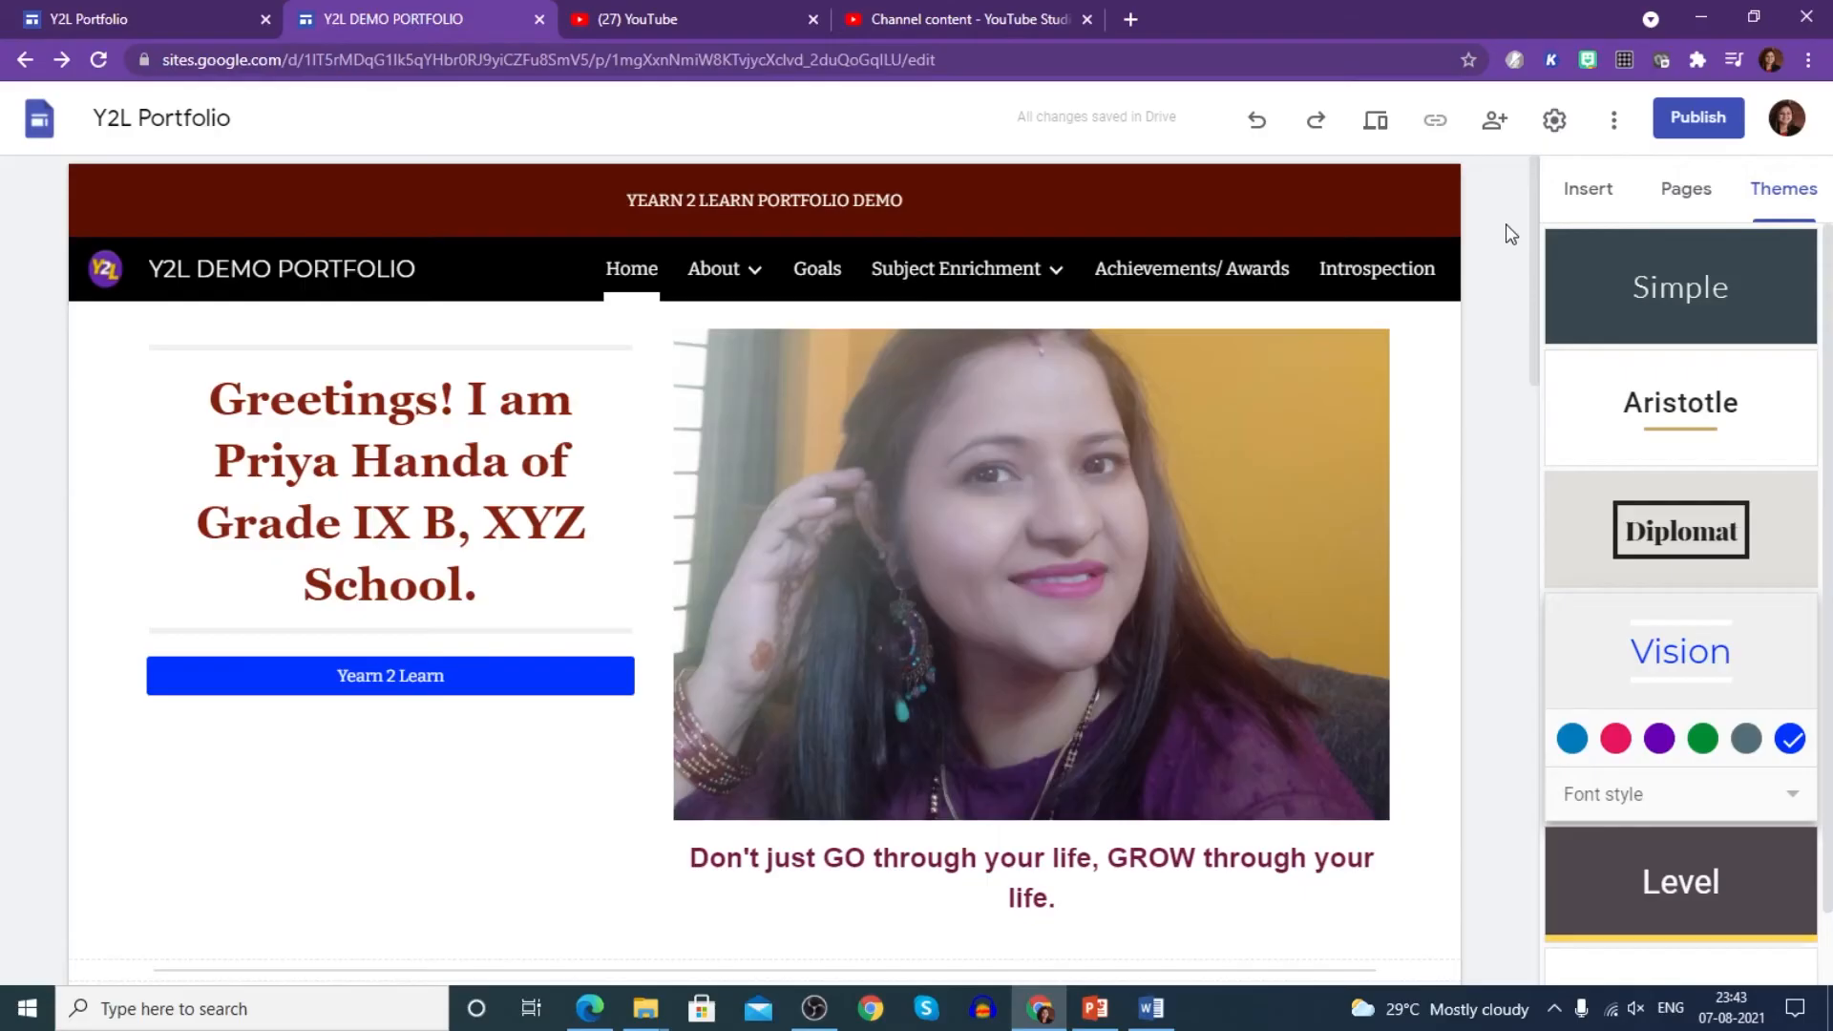
- Add an image-and-text section to the About > Introduction page
mouse_move(898, 288)
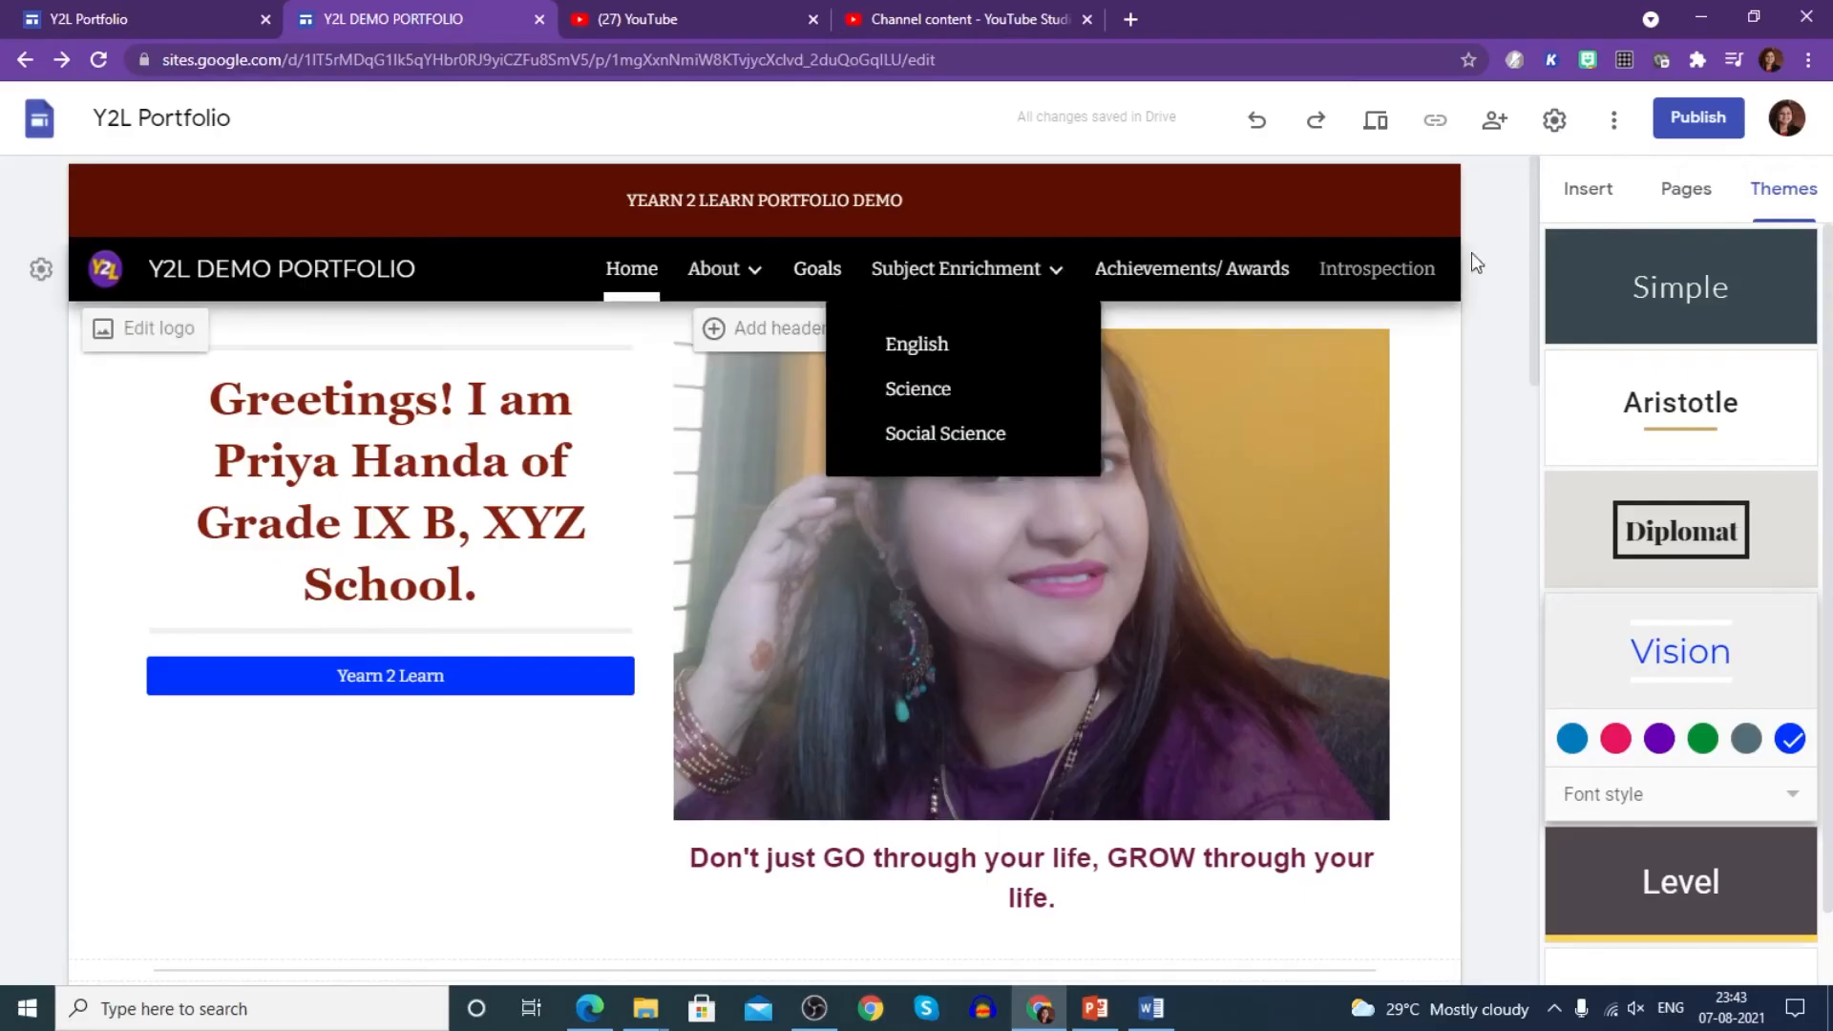
mouse_move(737, 287)
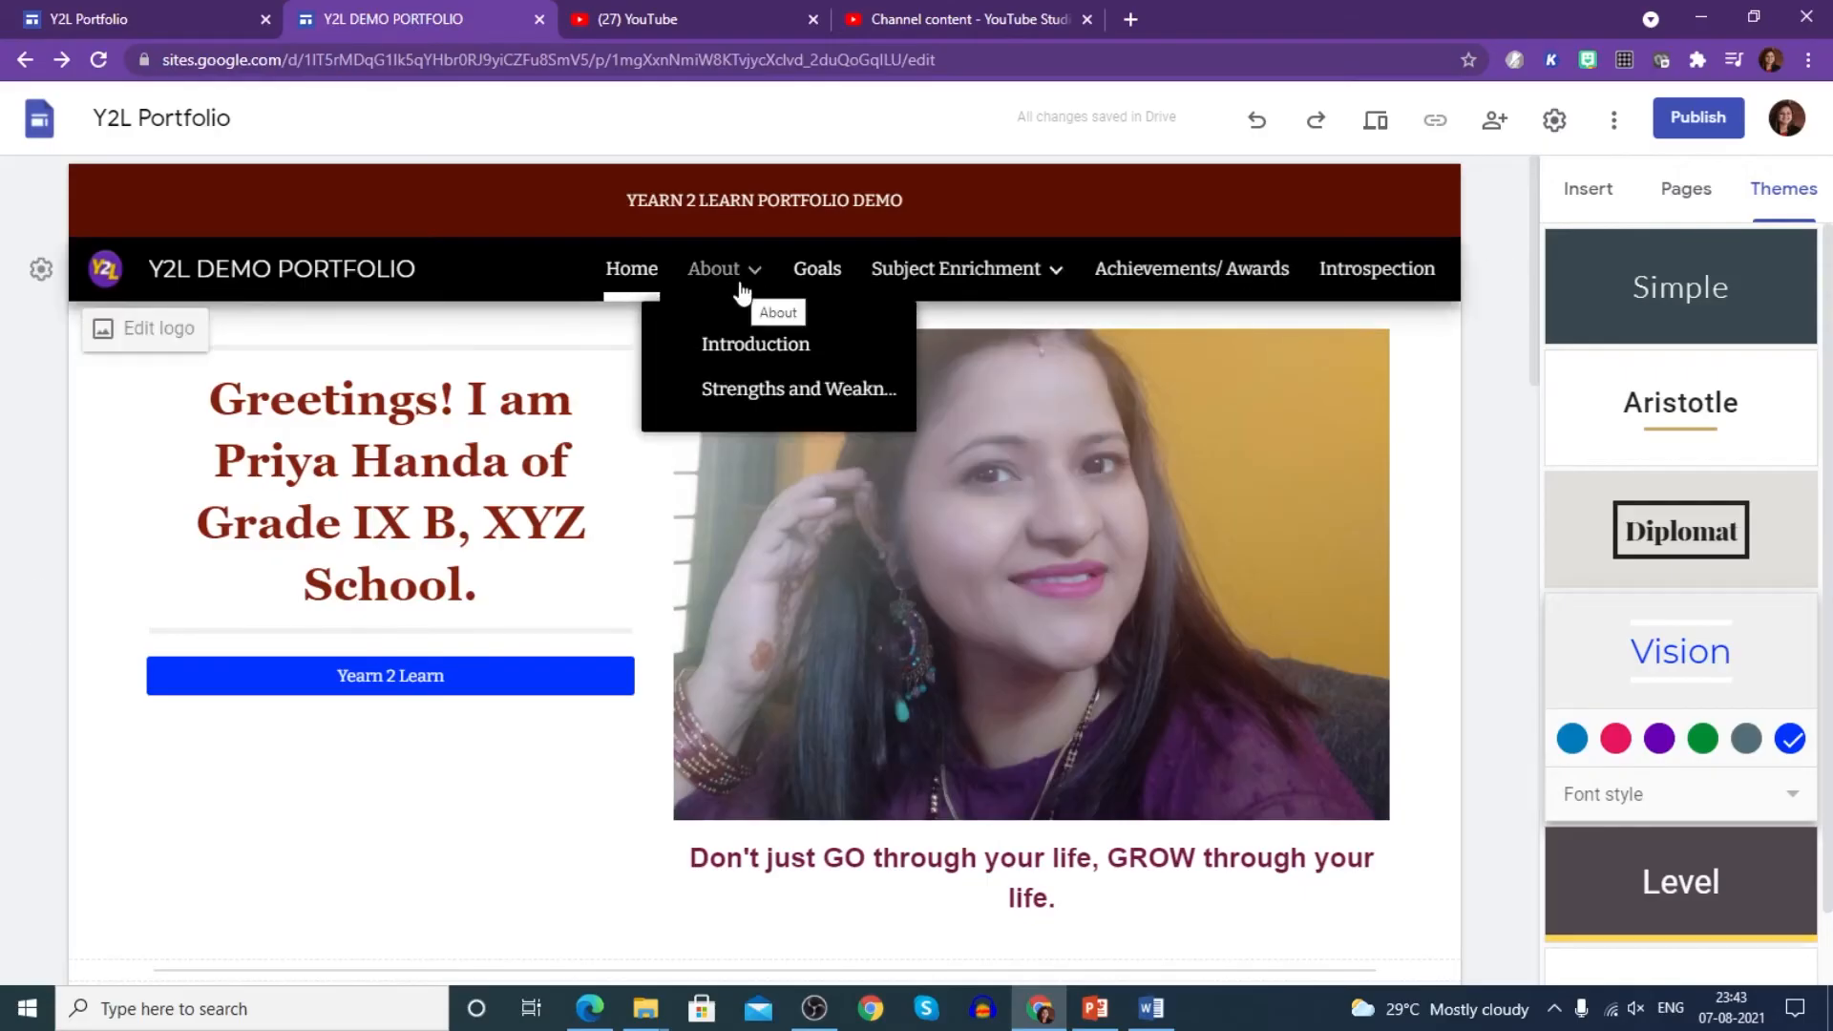
left_click(754, 346)
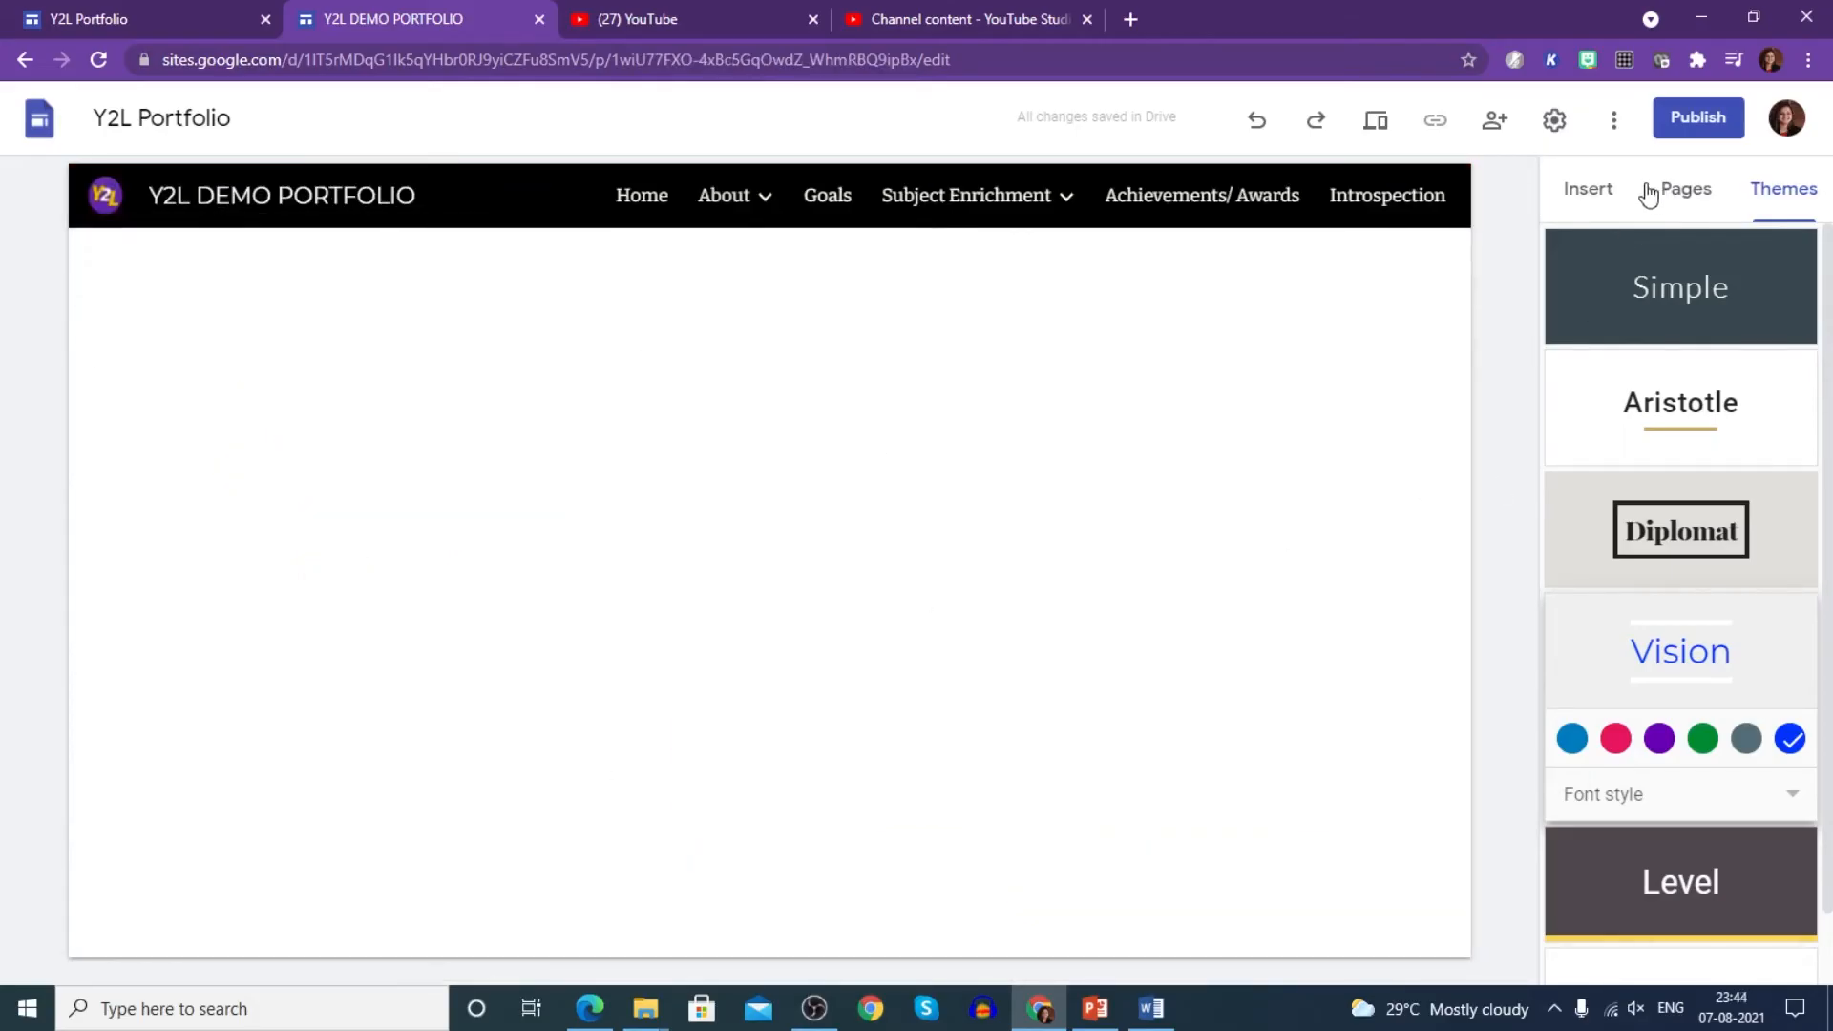
left_click(1593, 191)
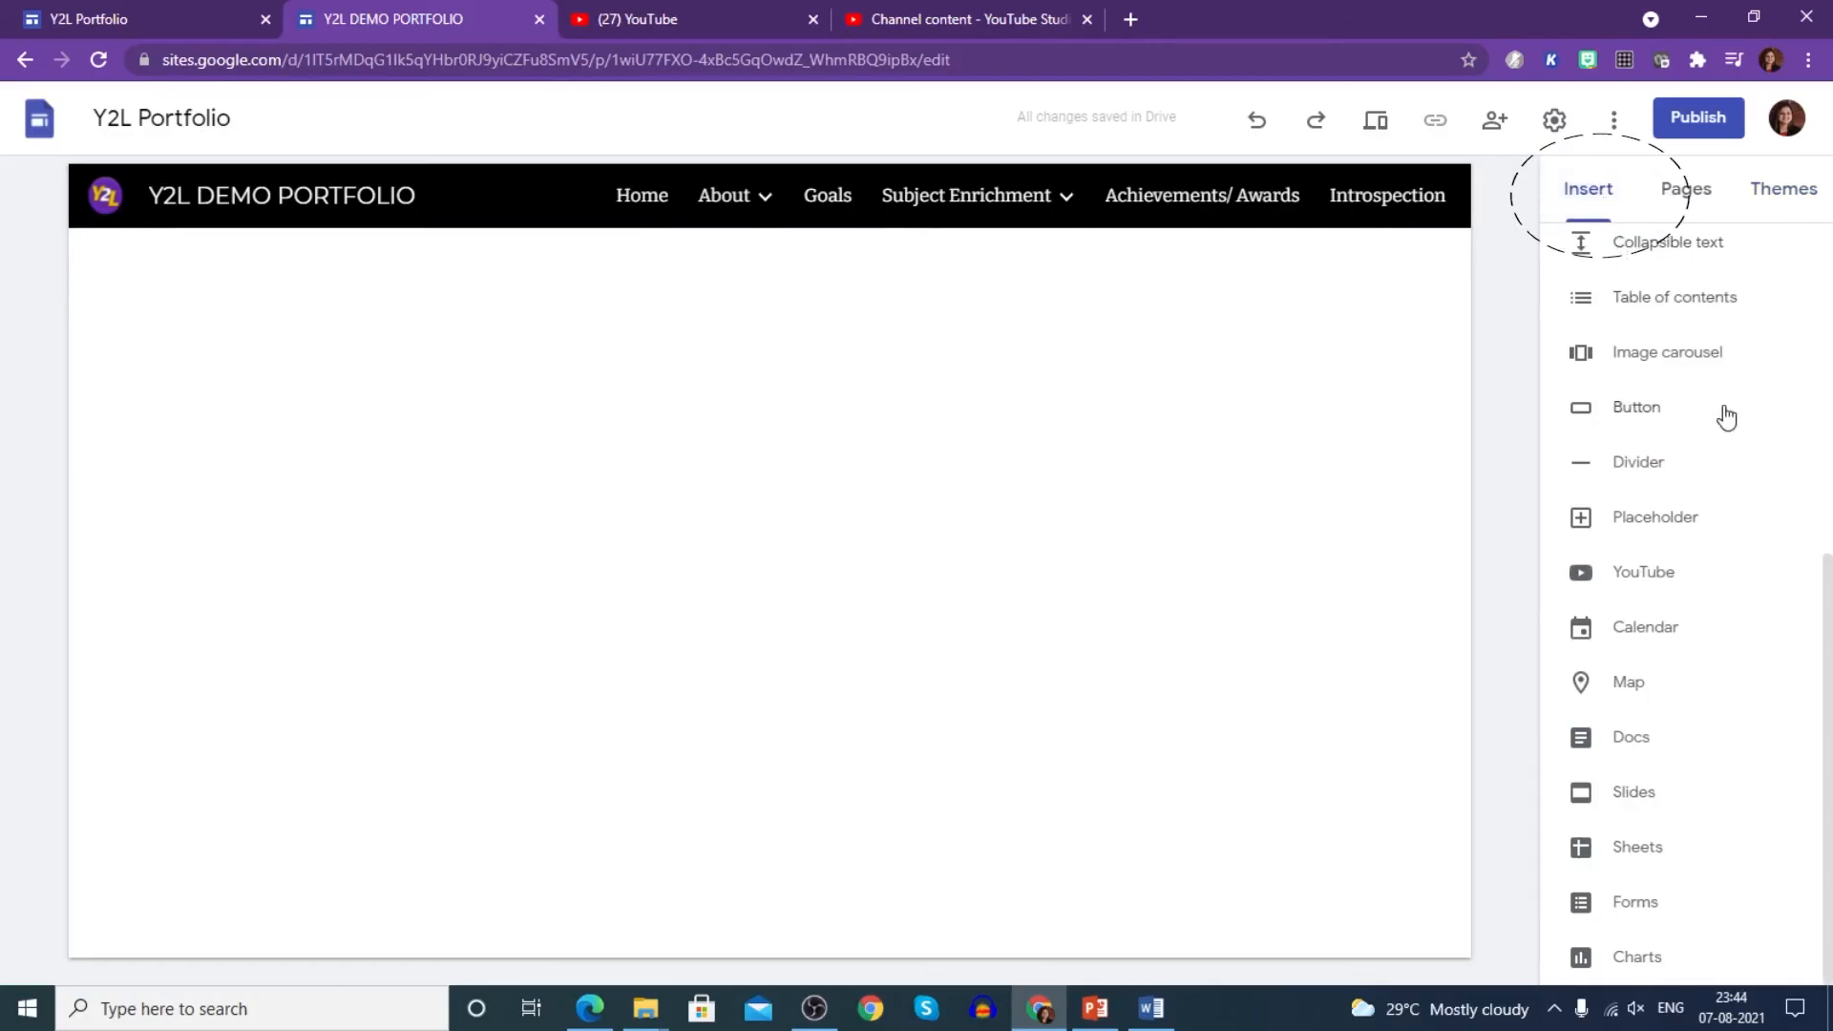
scroll(1727, 418, "up", 6)
left_click(1624, 535)
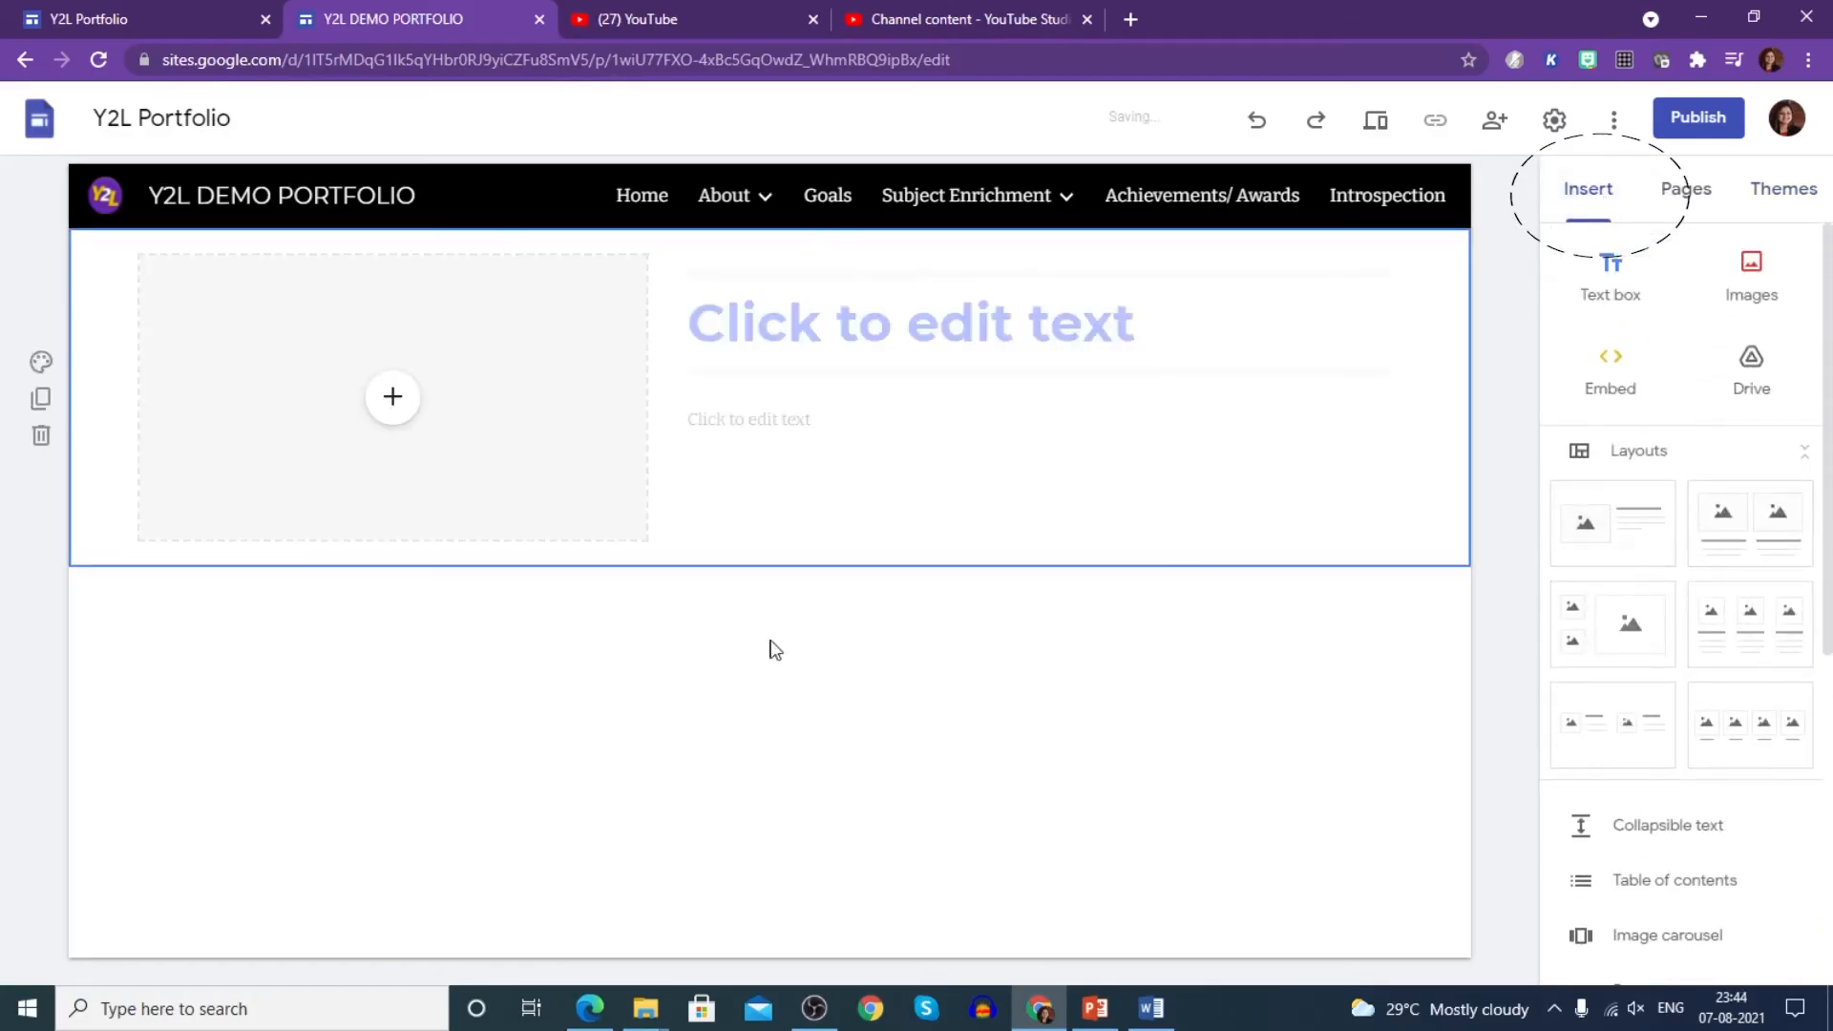
- Upload the LOGO (2) image into the section and shrink its frame
left_click(403, 407)
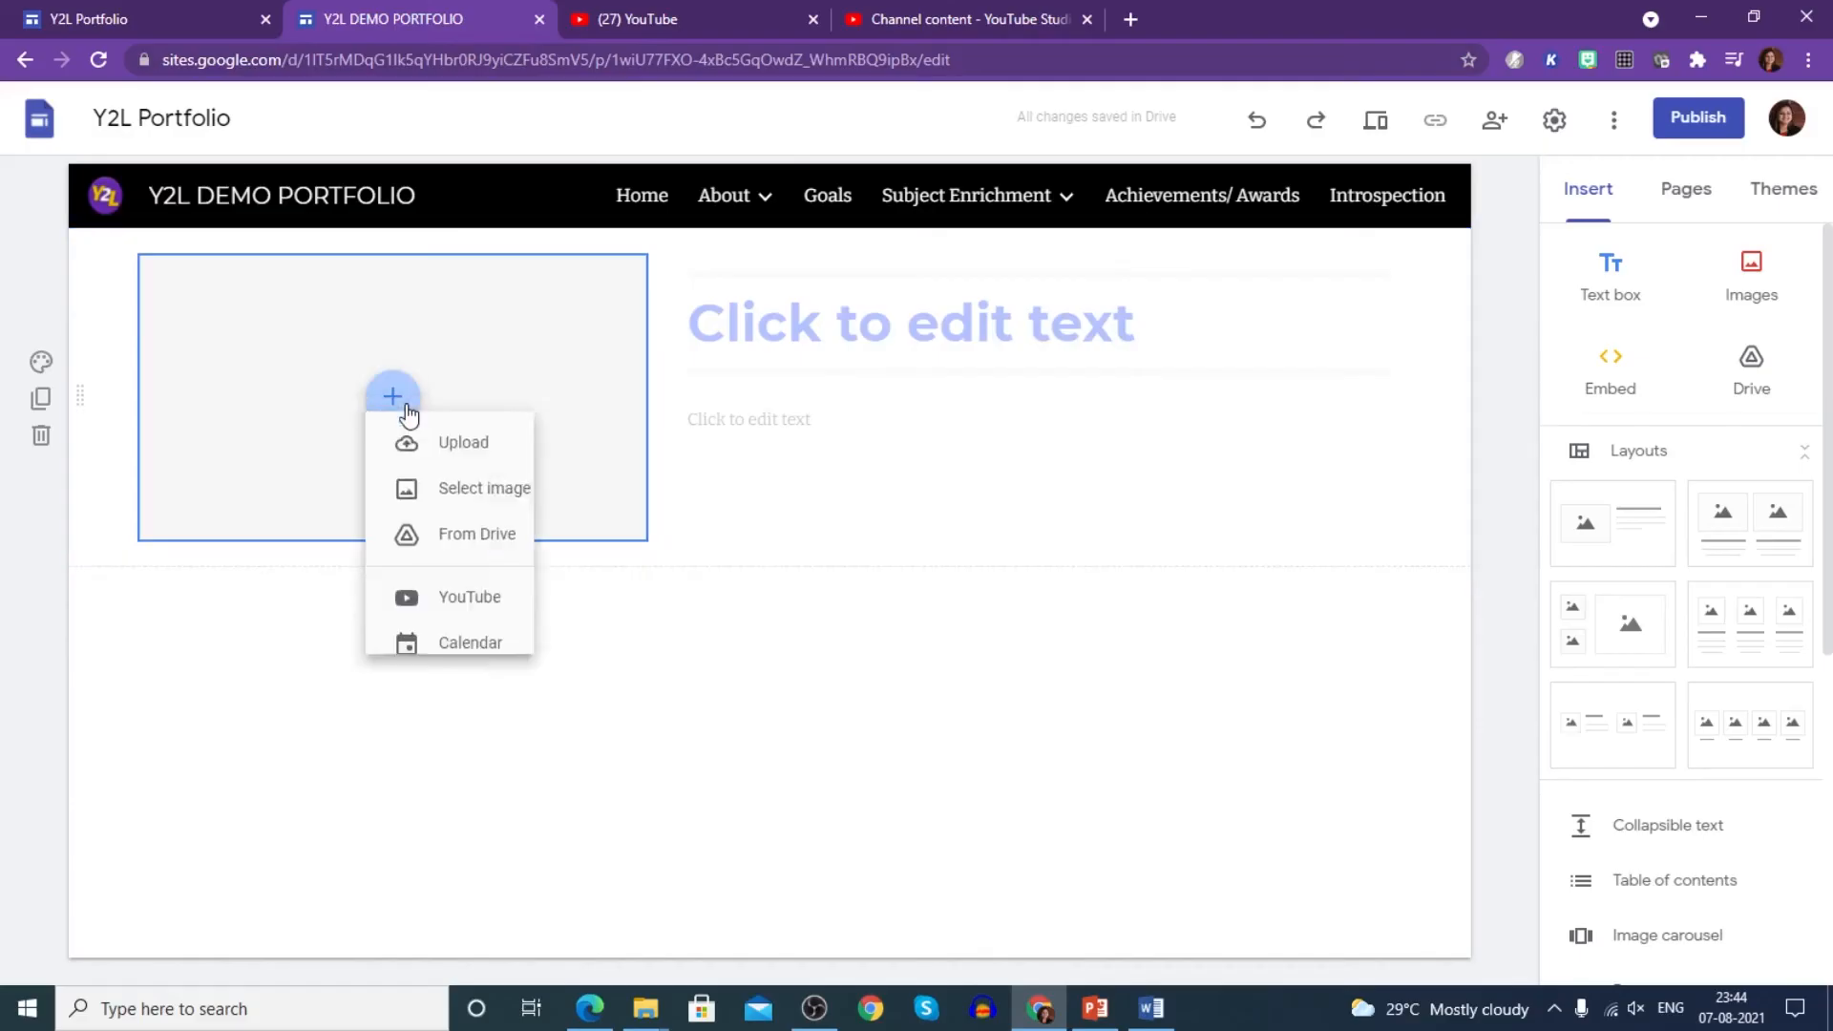
left_click(442, 473)
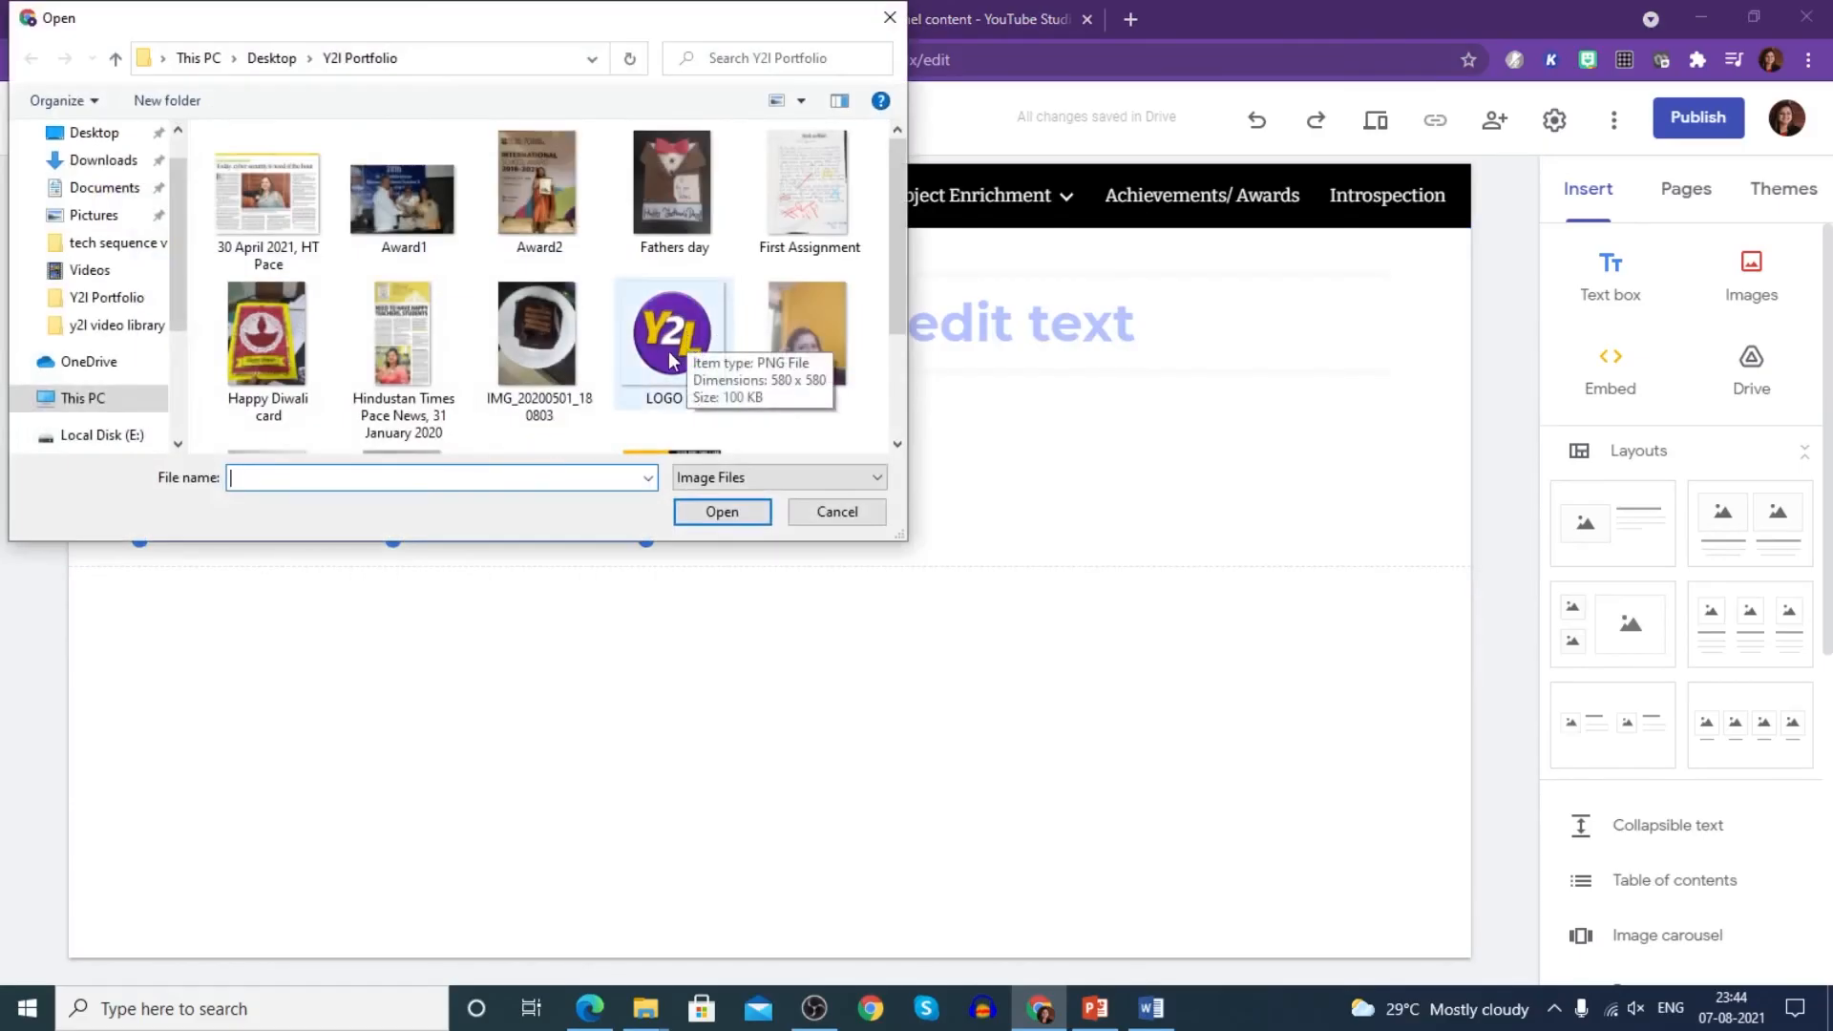
left_click(651, 353)
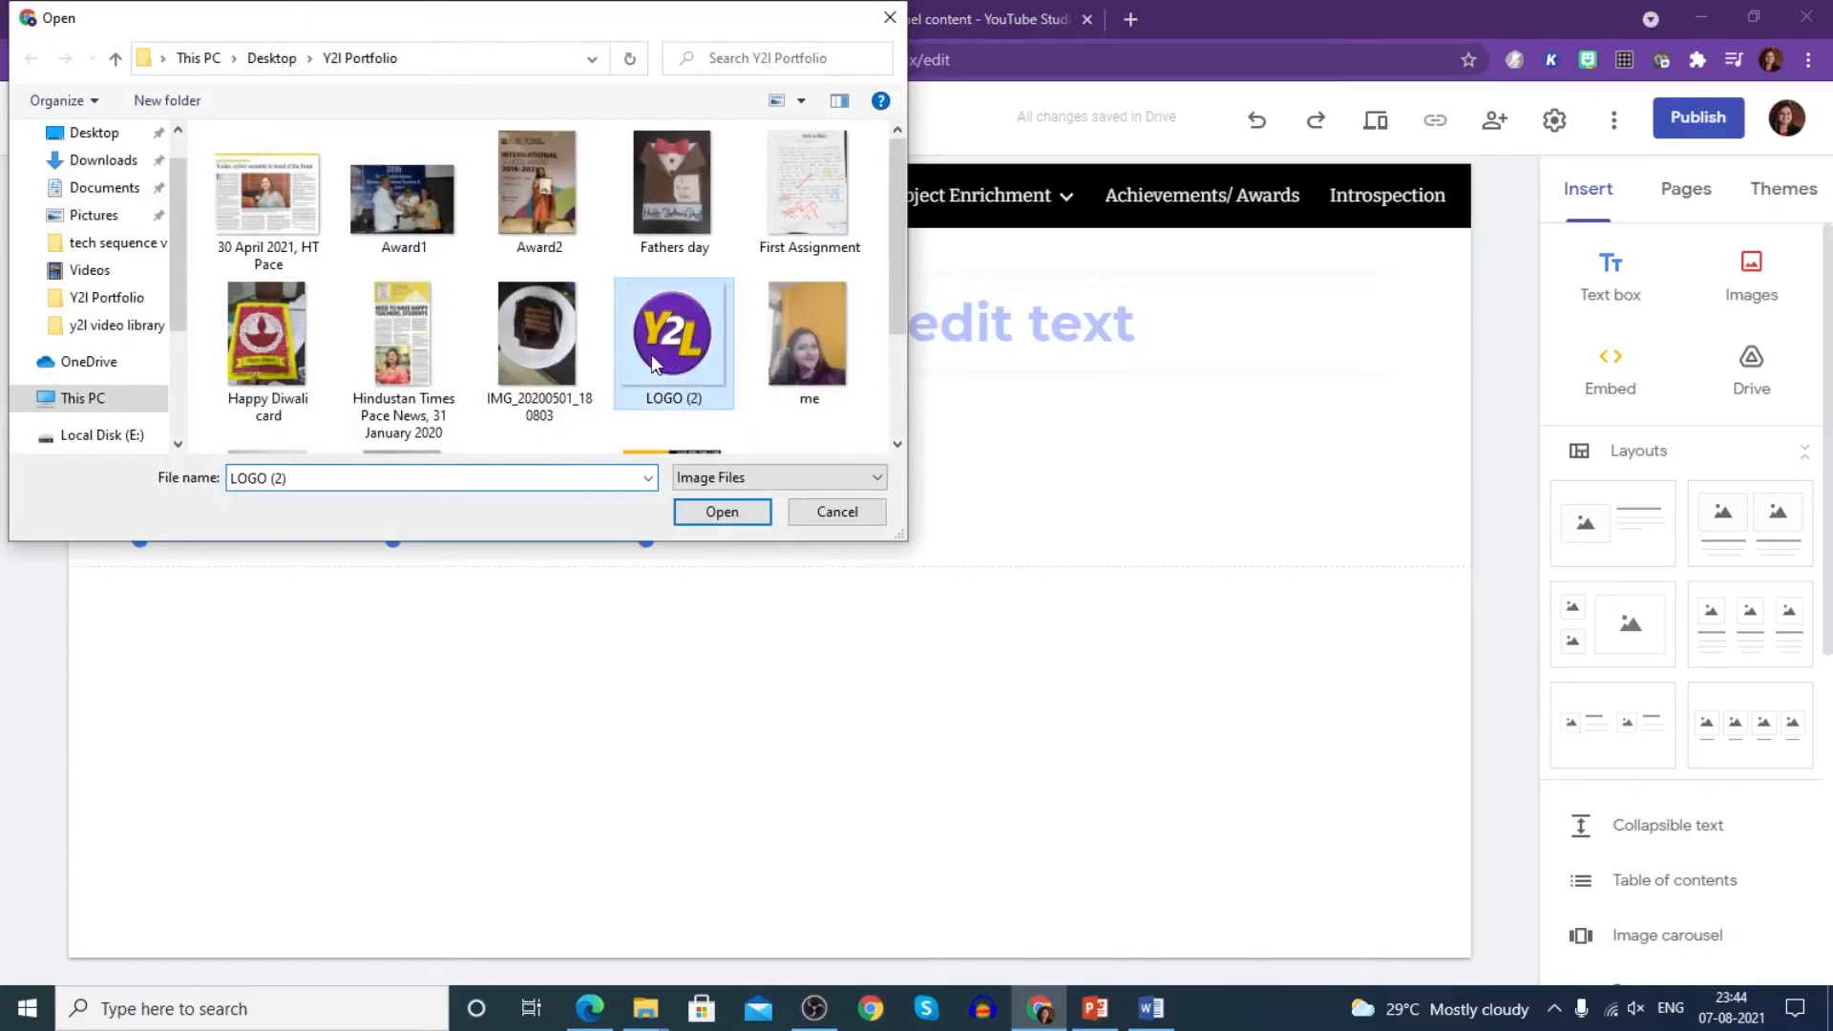
left_click(705, 511)
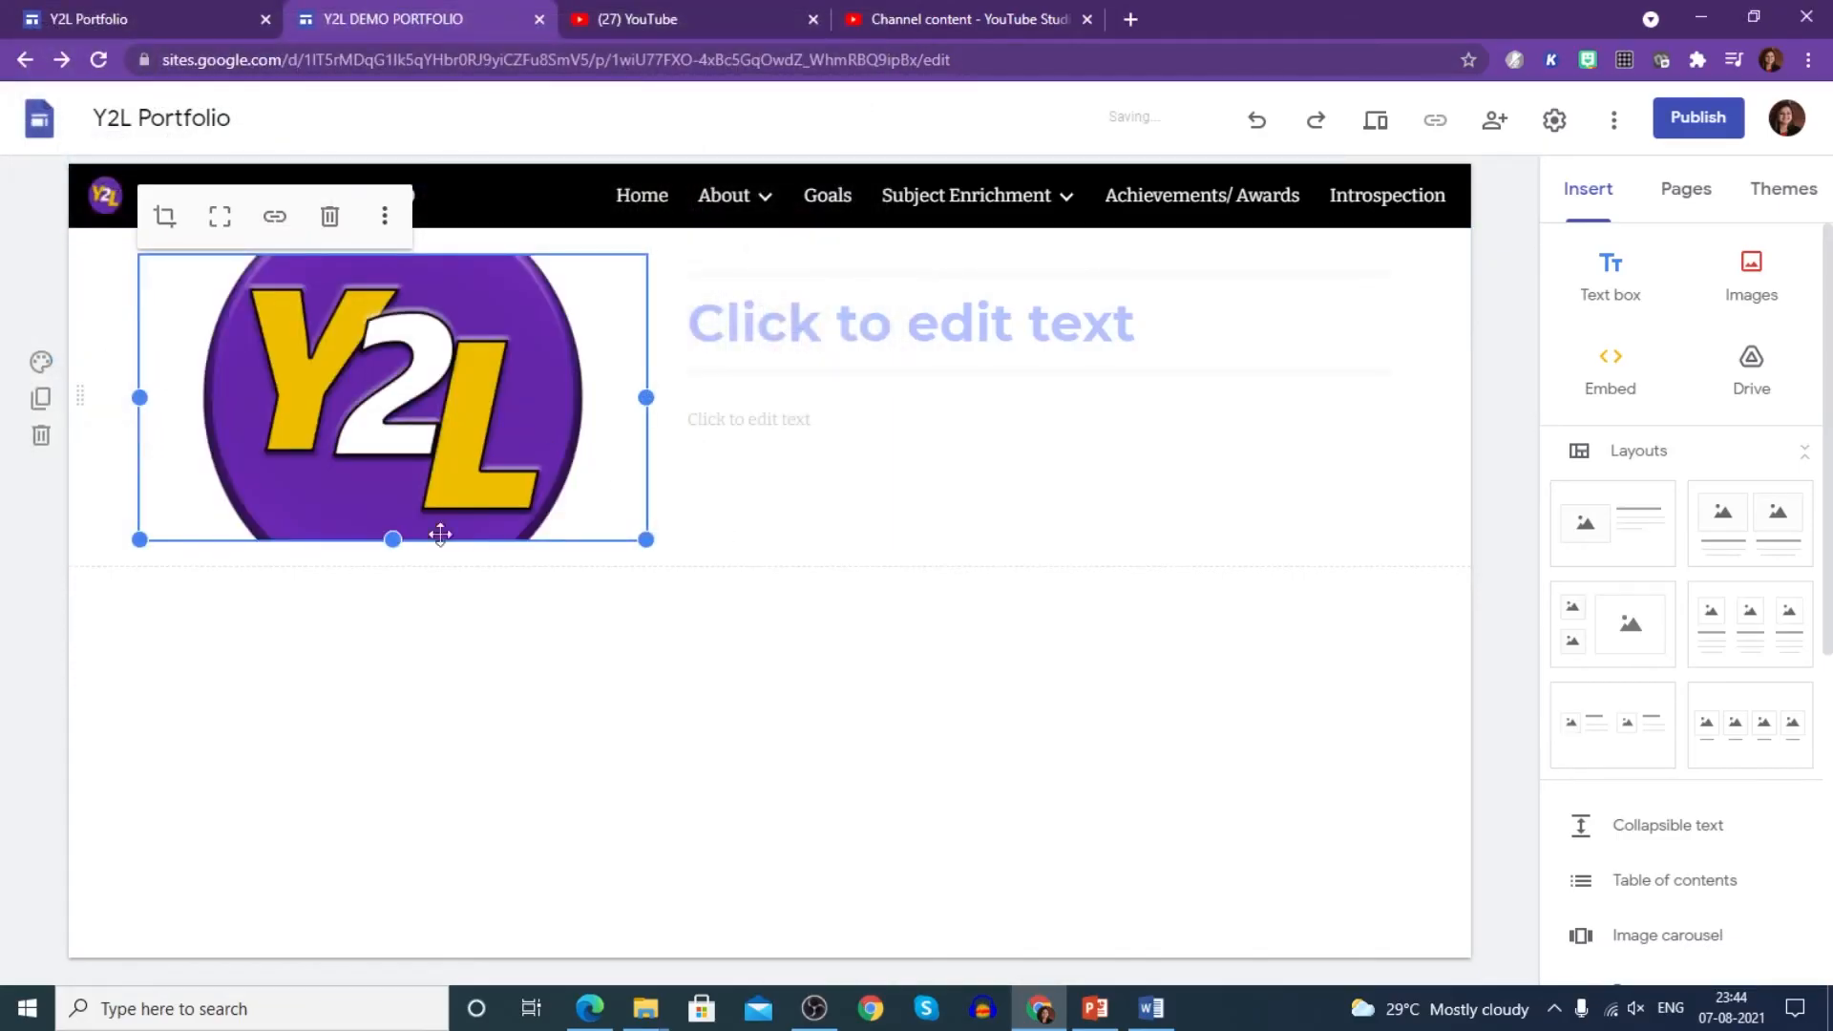
left_click_drag(392, 540, 409, 700)
left_click_drag(643, 694, 538, 594)
- Write a heading introducing the student by name, plus 'I am a student of .......'
left_click(790, 329)
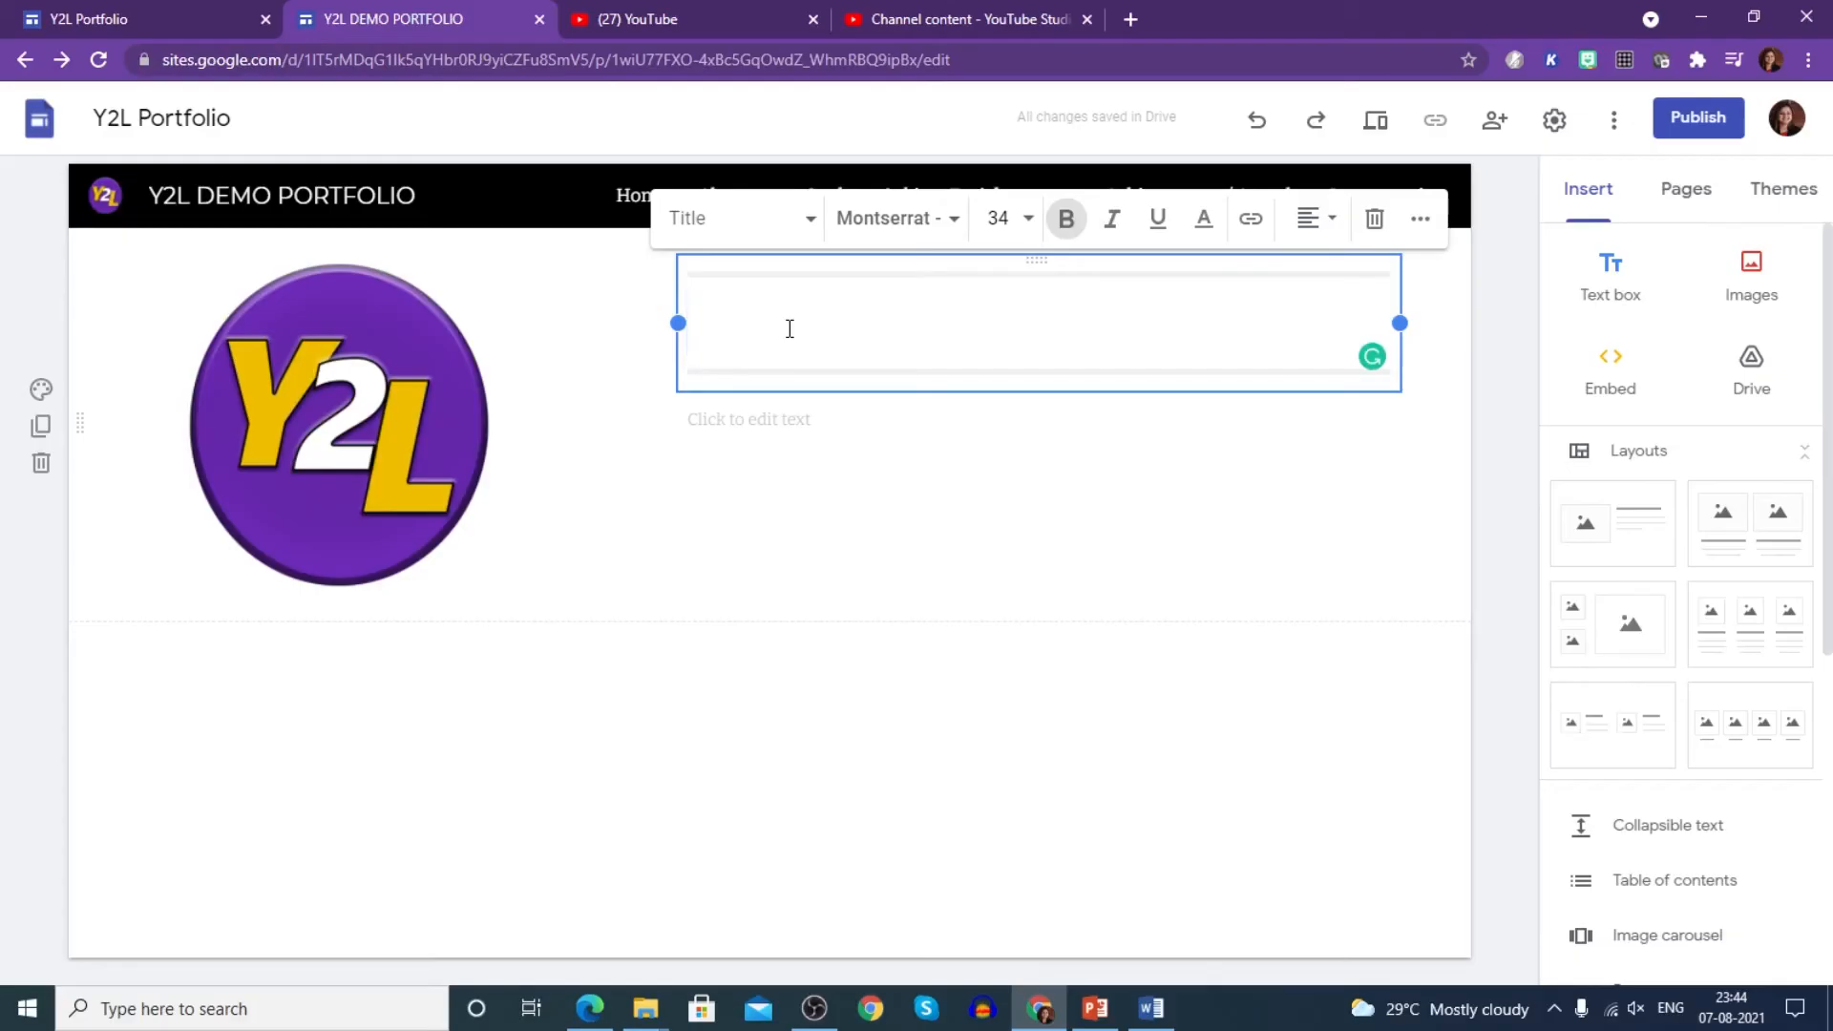
type("Hello I am")
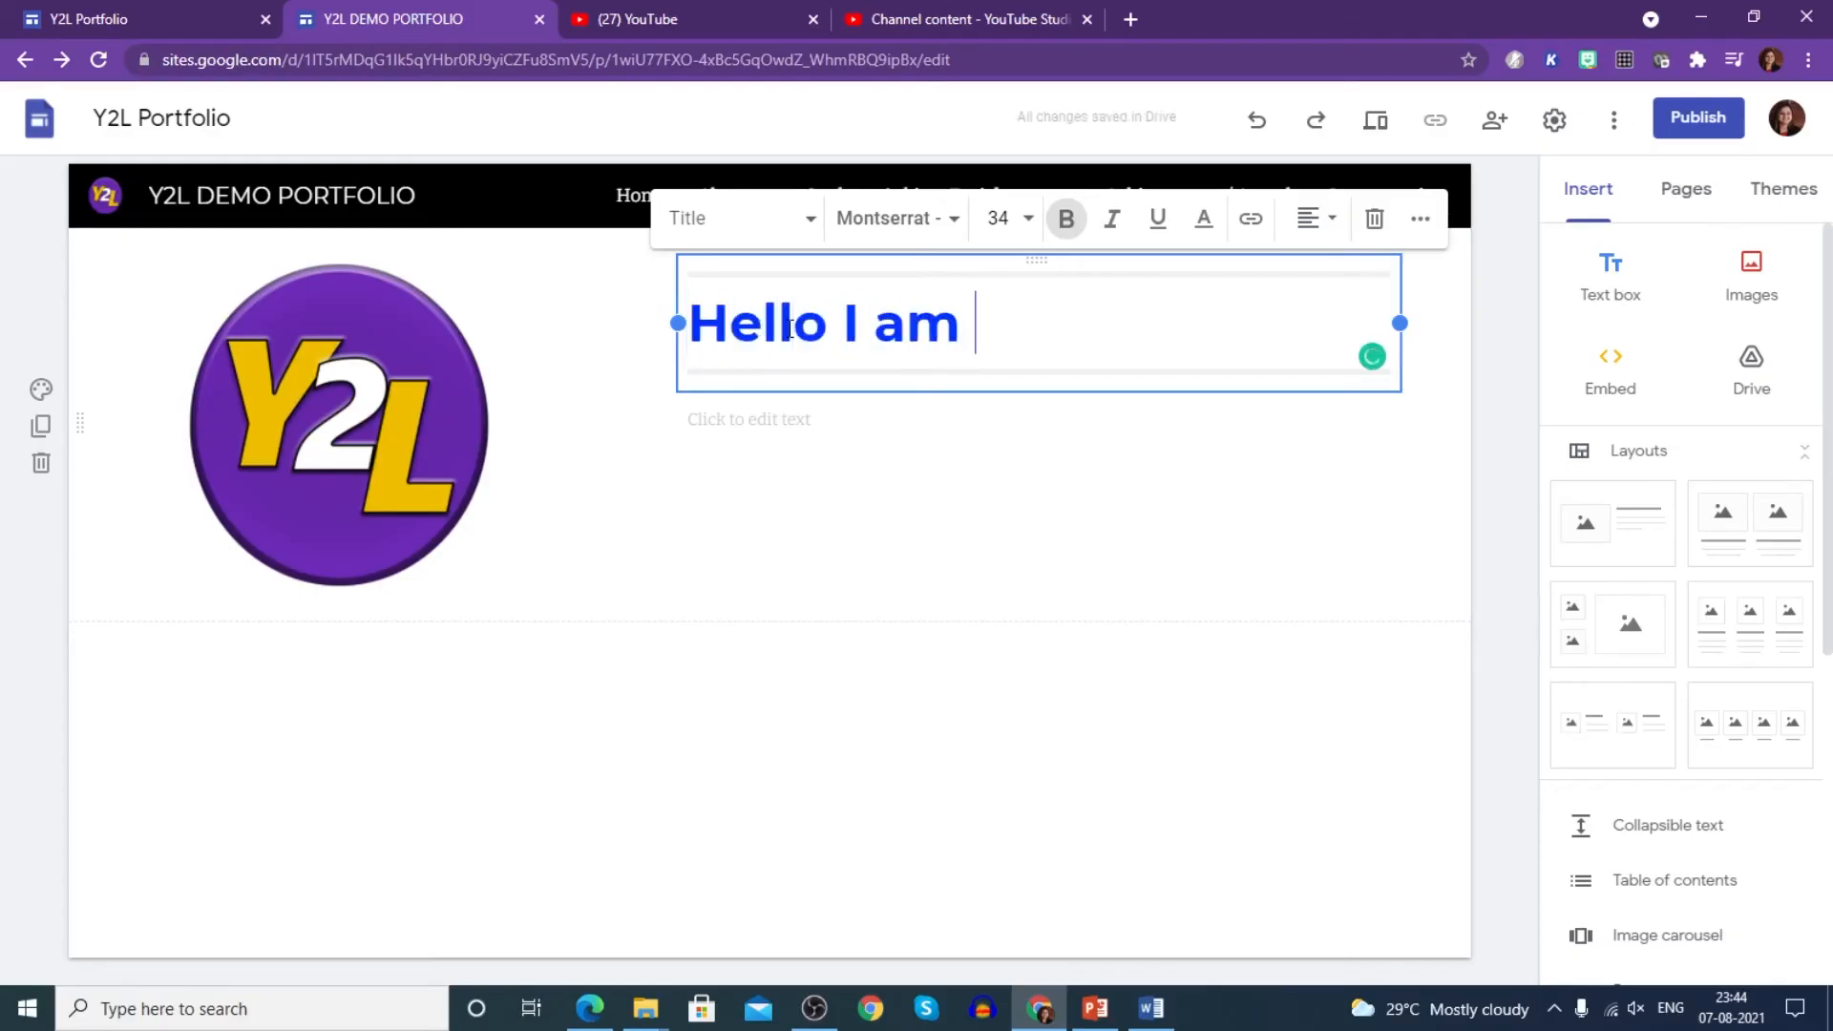
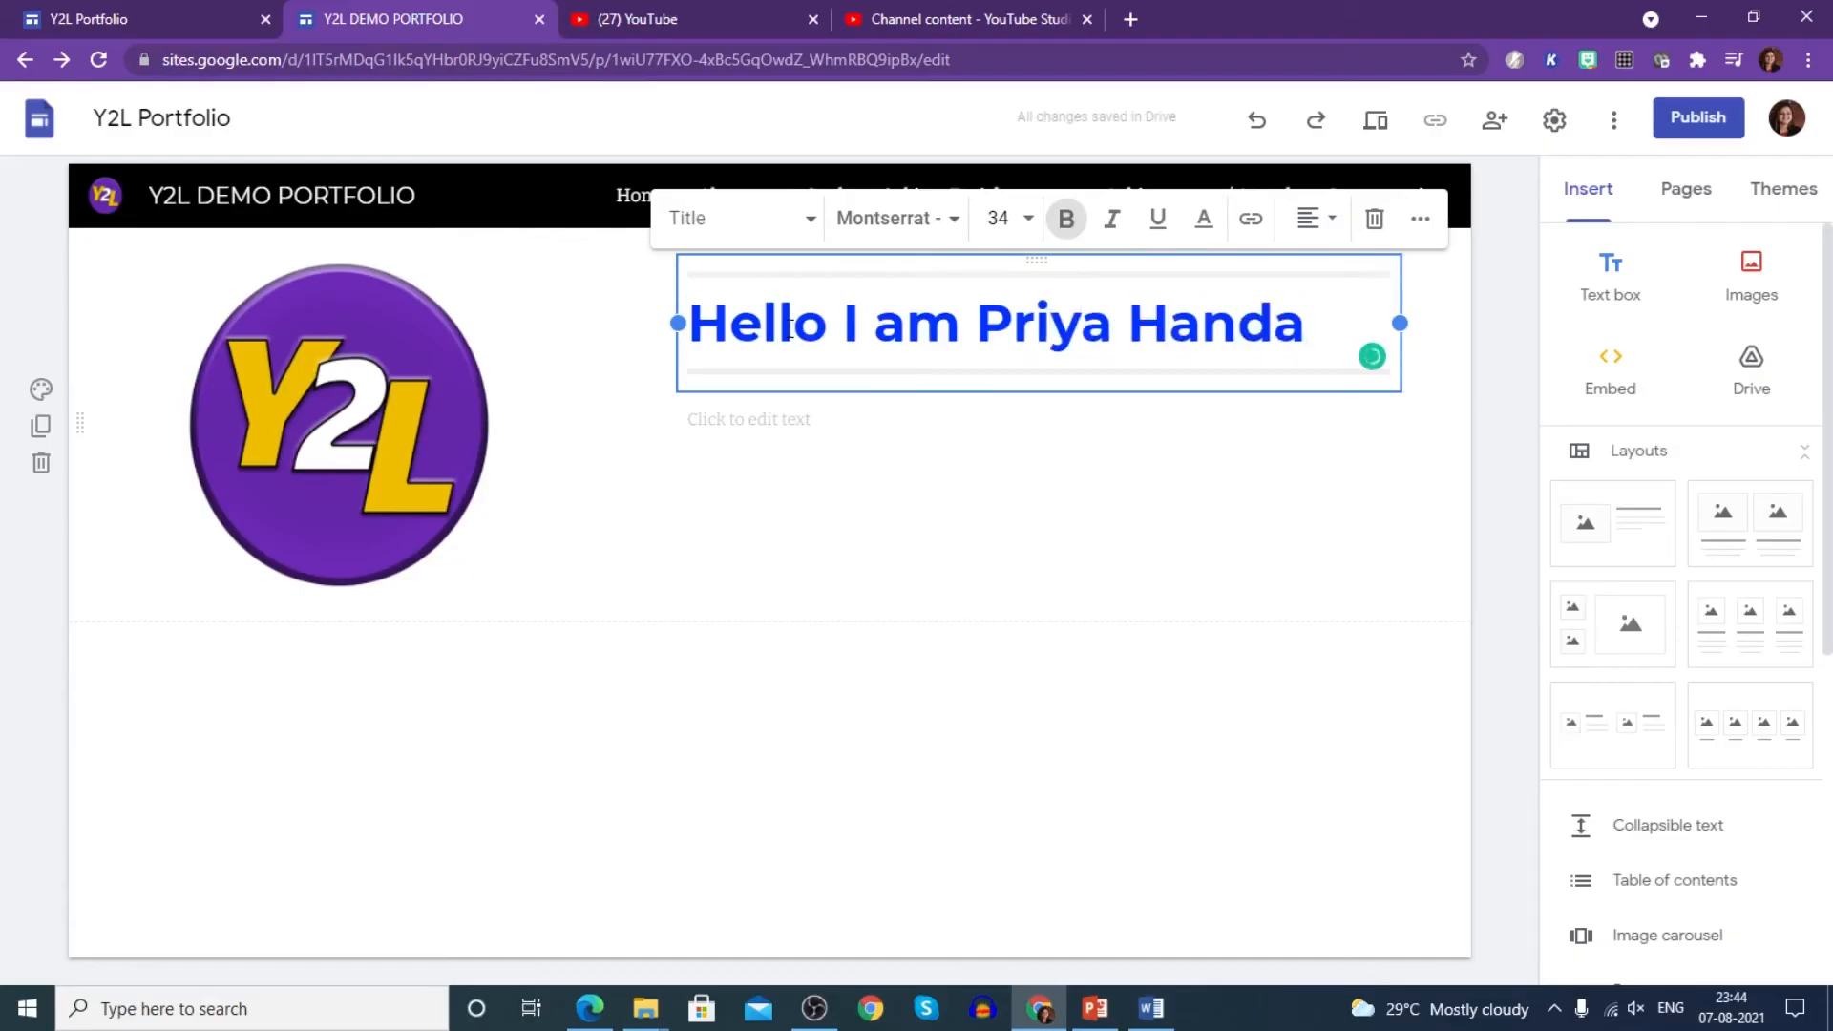
type(". I am a s")
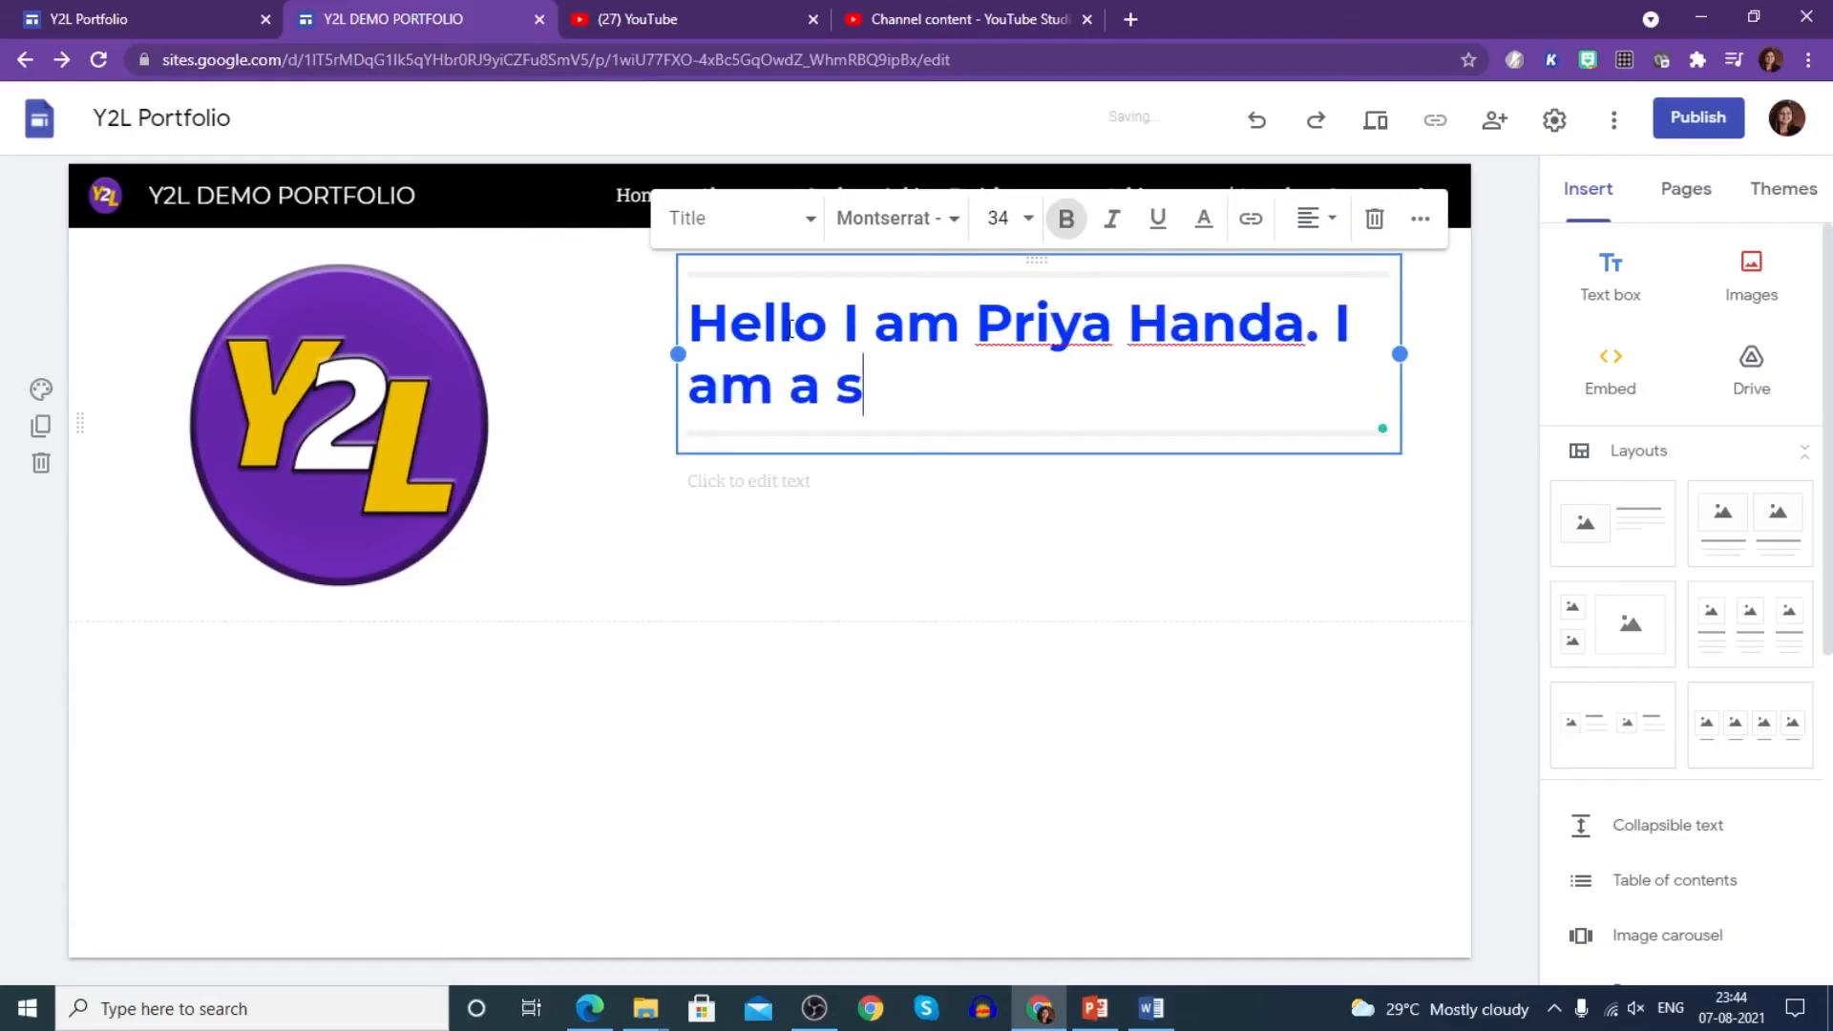
type("tudent of t")
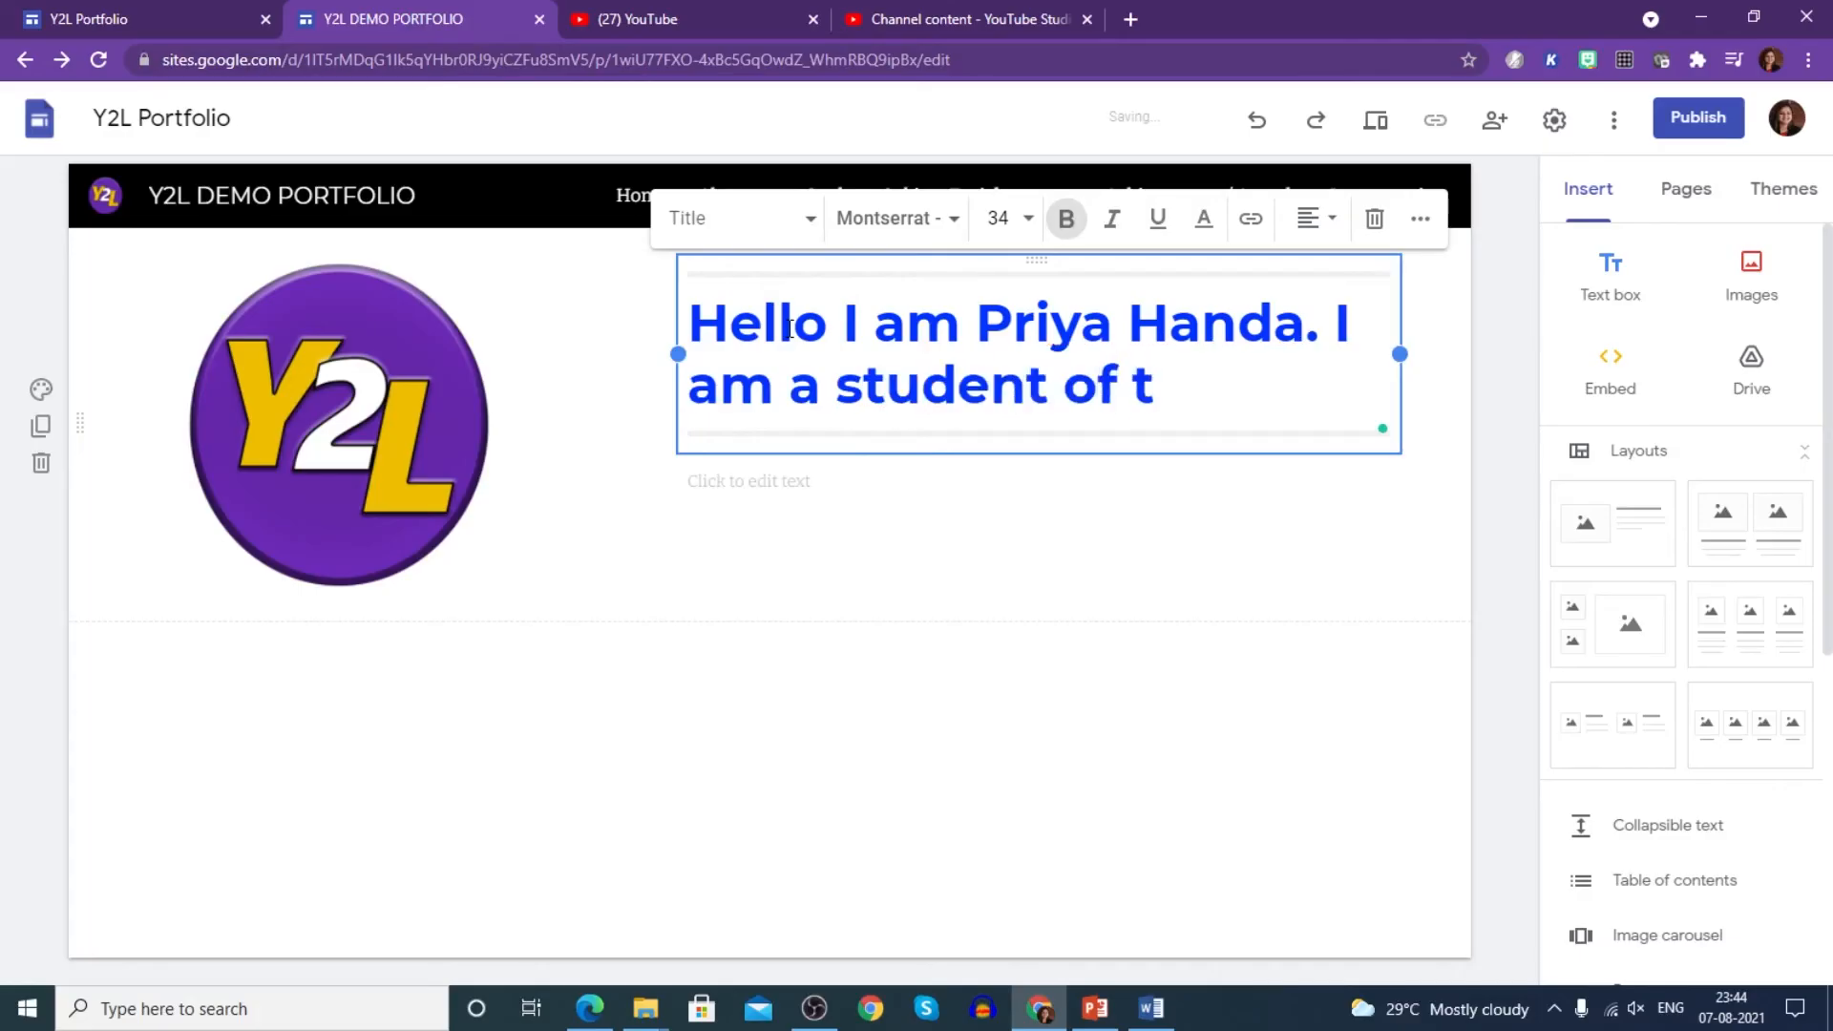
key("BackSpace")
type(".......")
key("Return")
type("..")
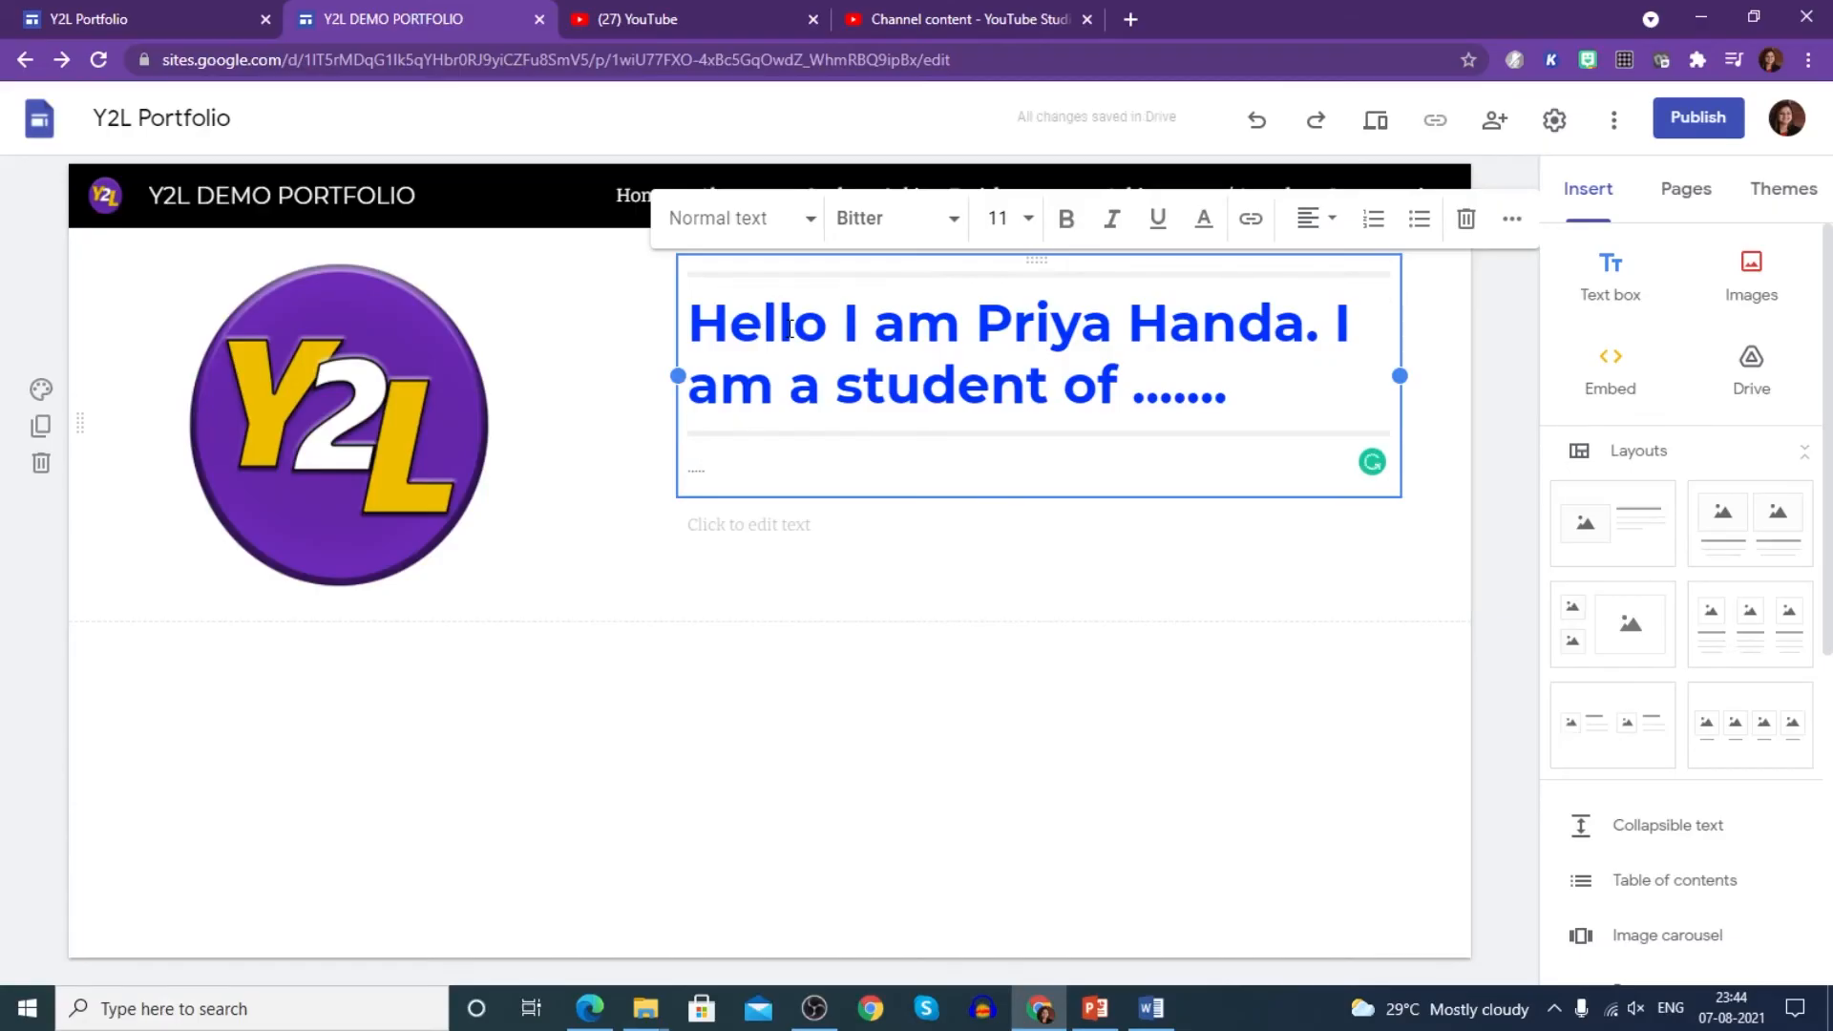
left_click(843, 708)
- Add a narrowed text box to the strengths and weaknesses subpage
mouse_move(766, 210)
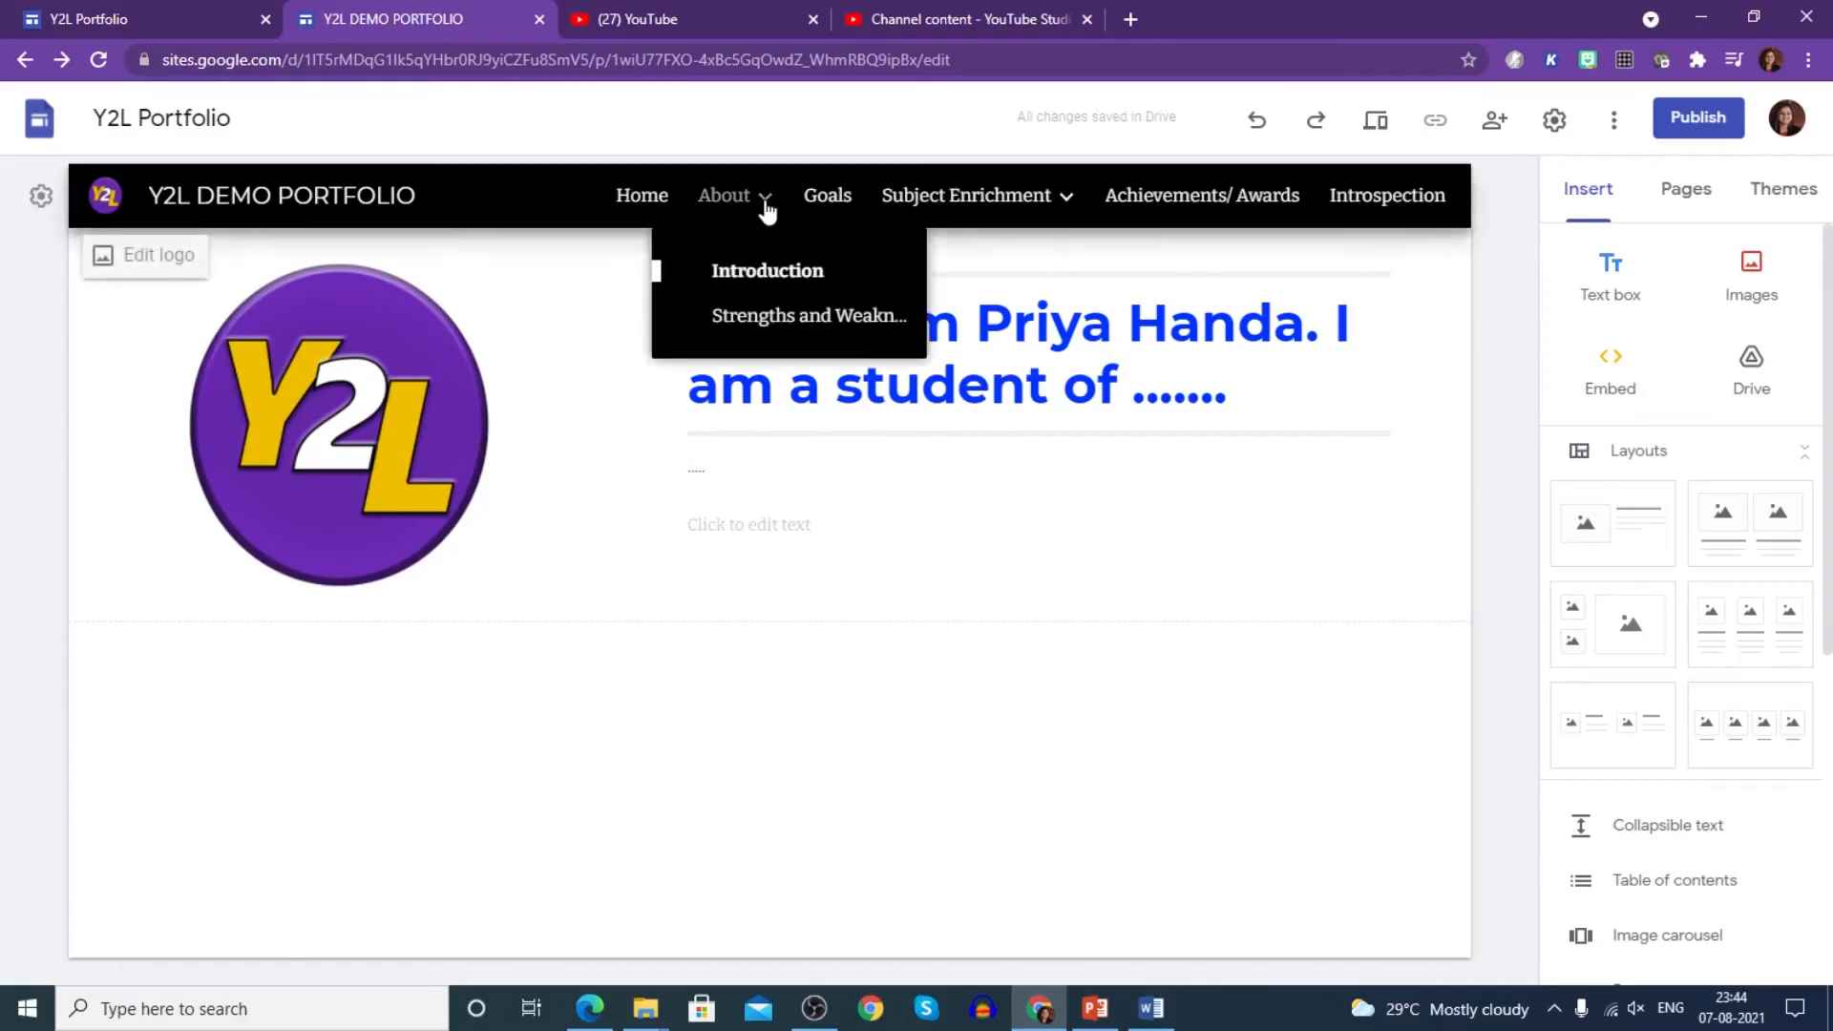
left_click(761, 316)
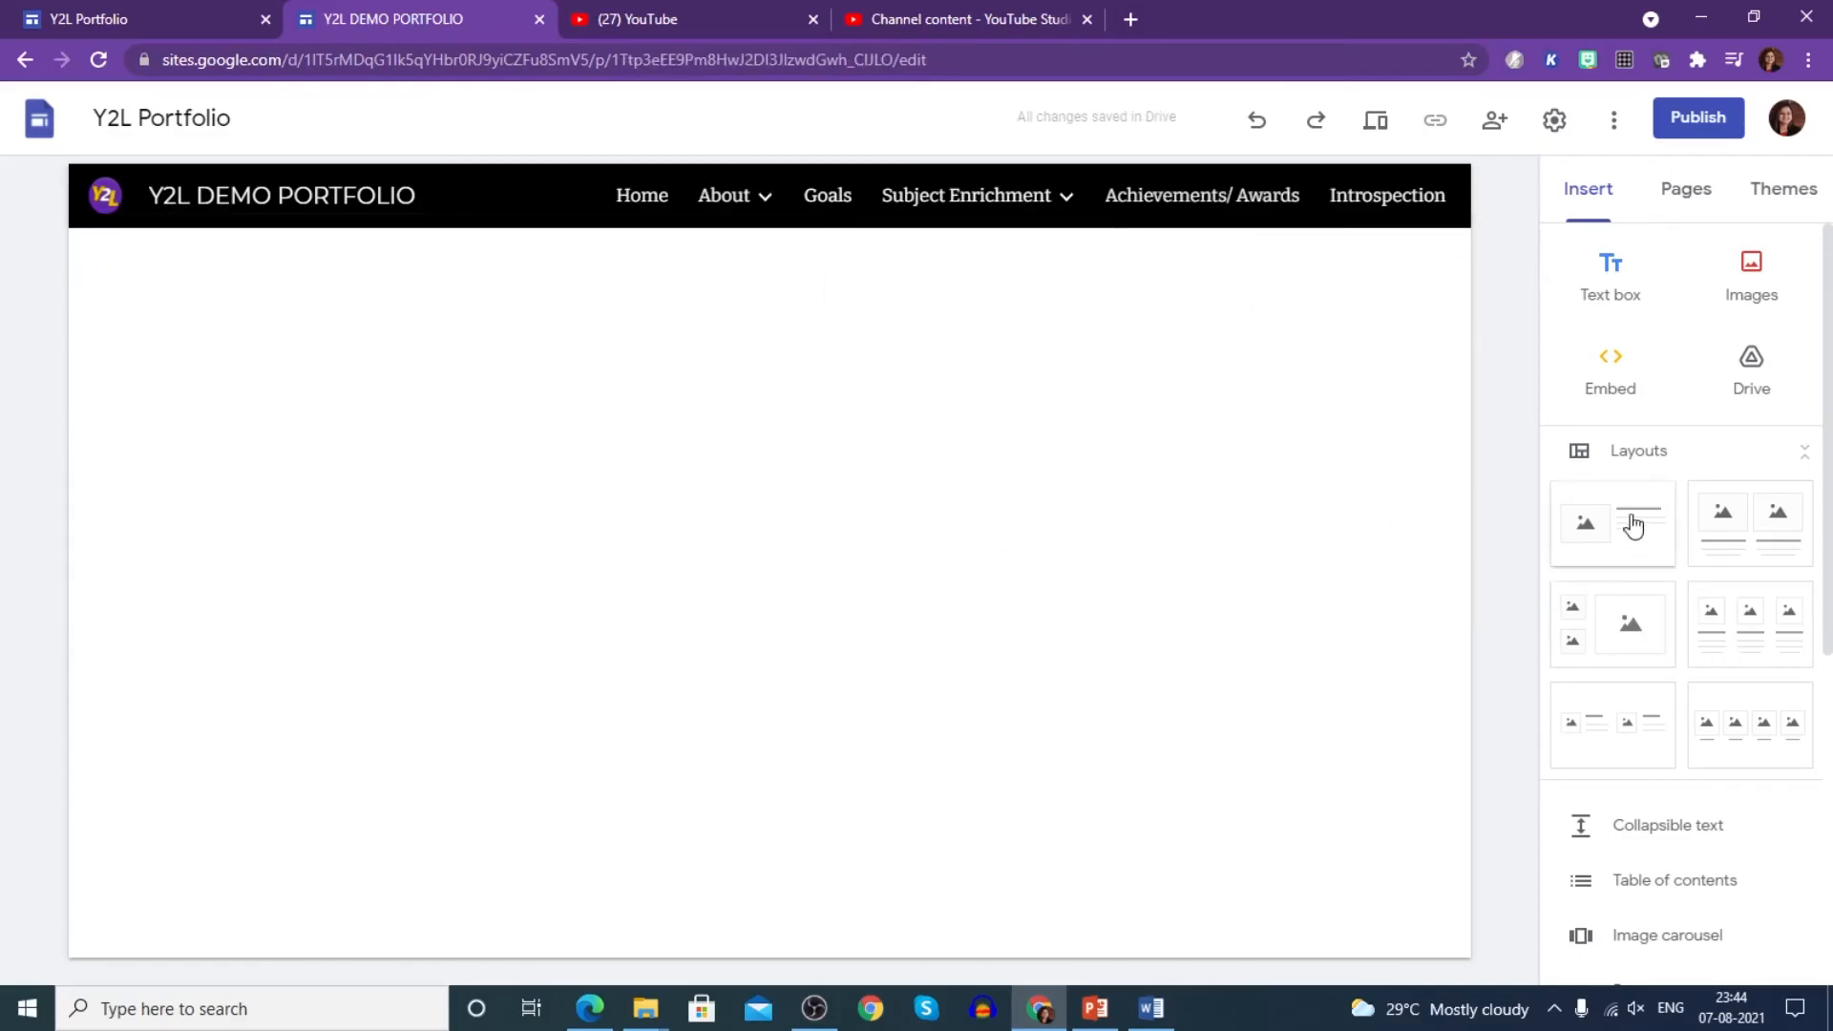
left_click(1596, 308)
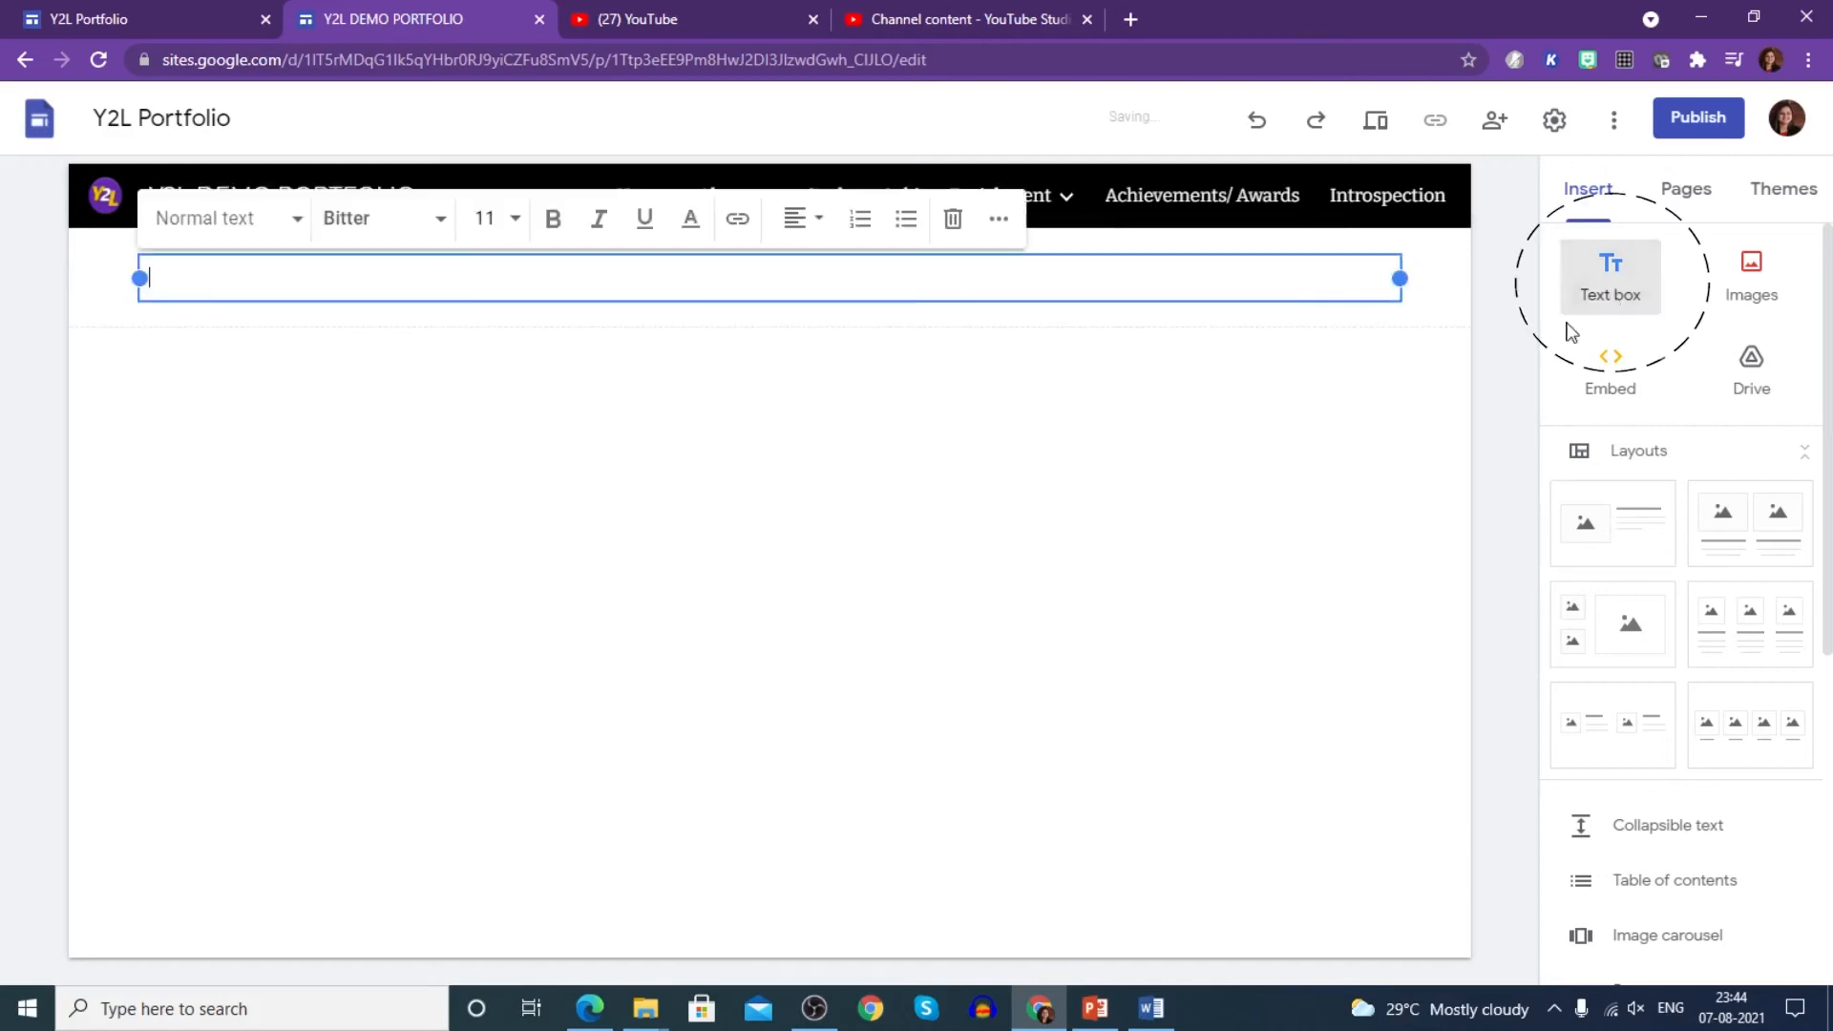
left_click_drag(139, 278, 462, 278)
left_click_drag(1400, 278, 1077, 277)
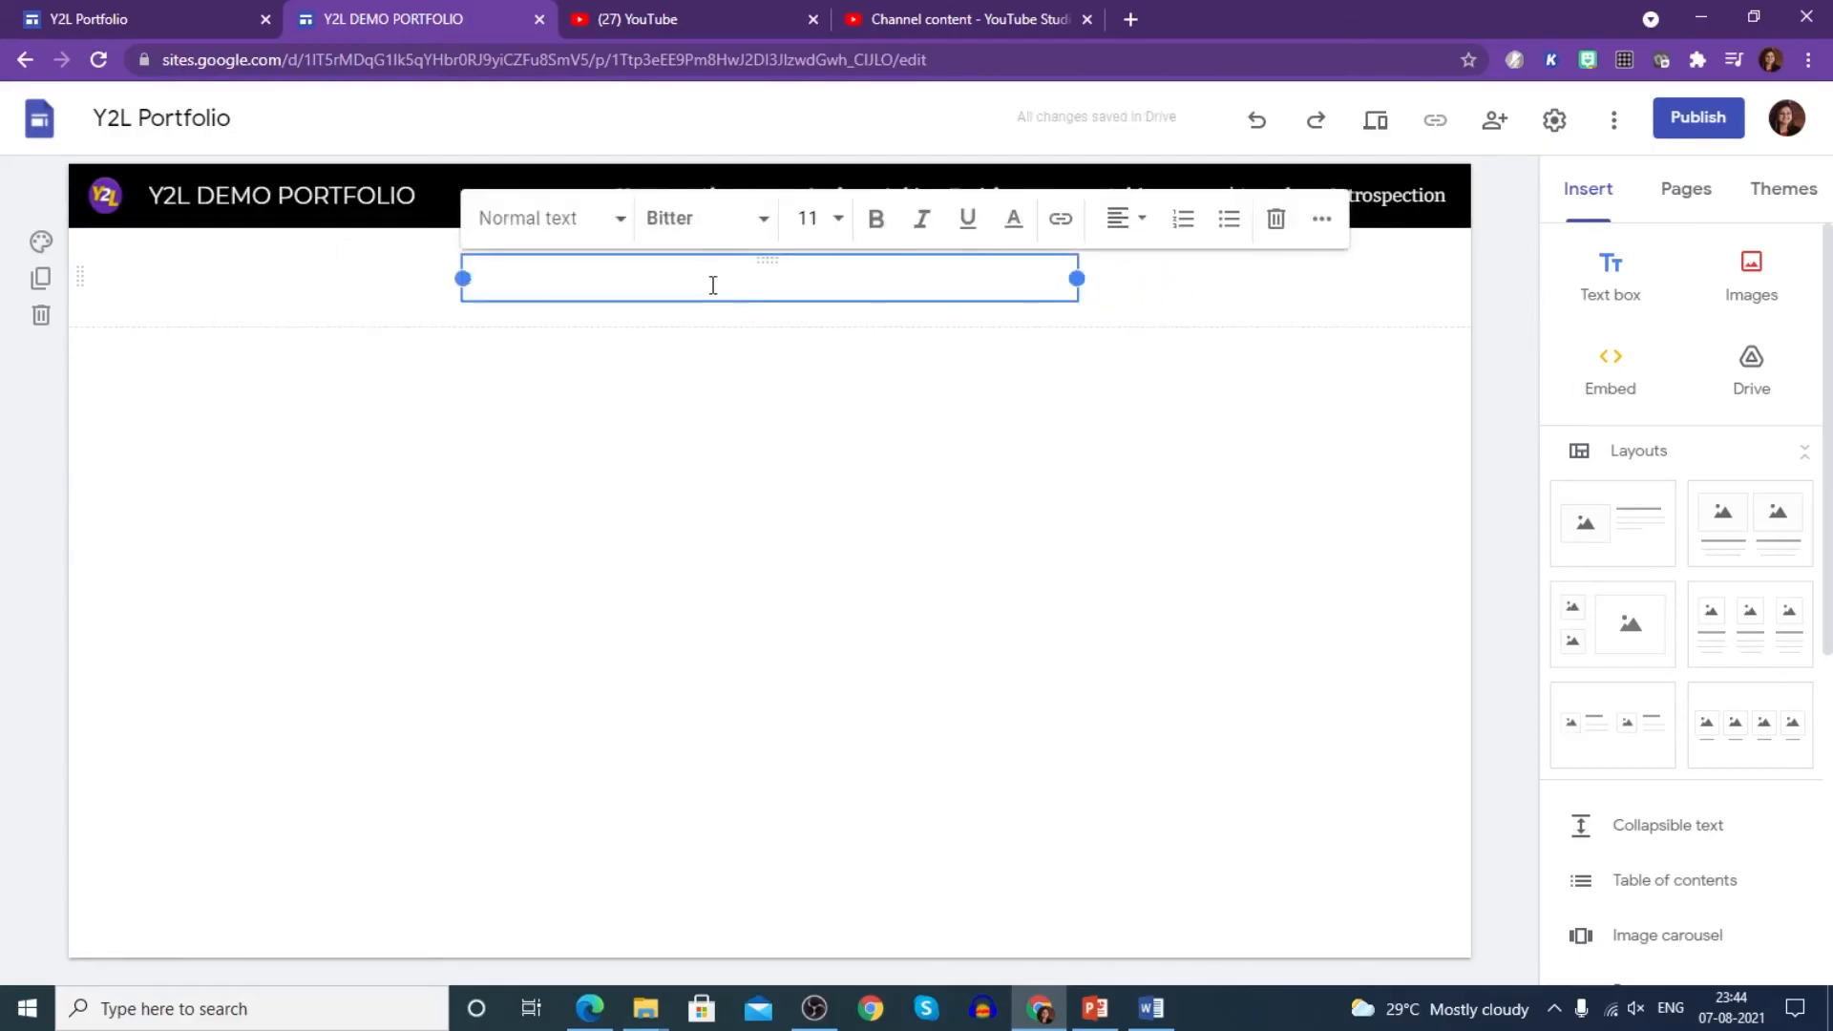
- Type the strengths line and 'WEAKNESSES - TIME MANAGEMENT' on a second line
type("str")
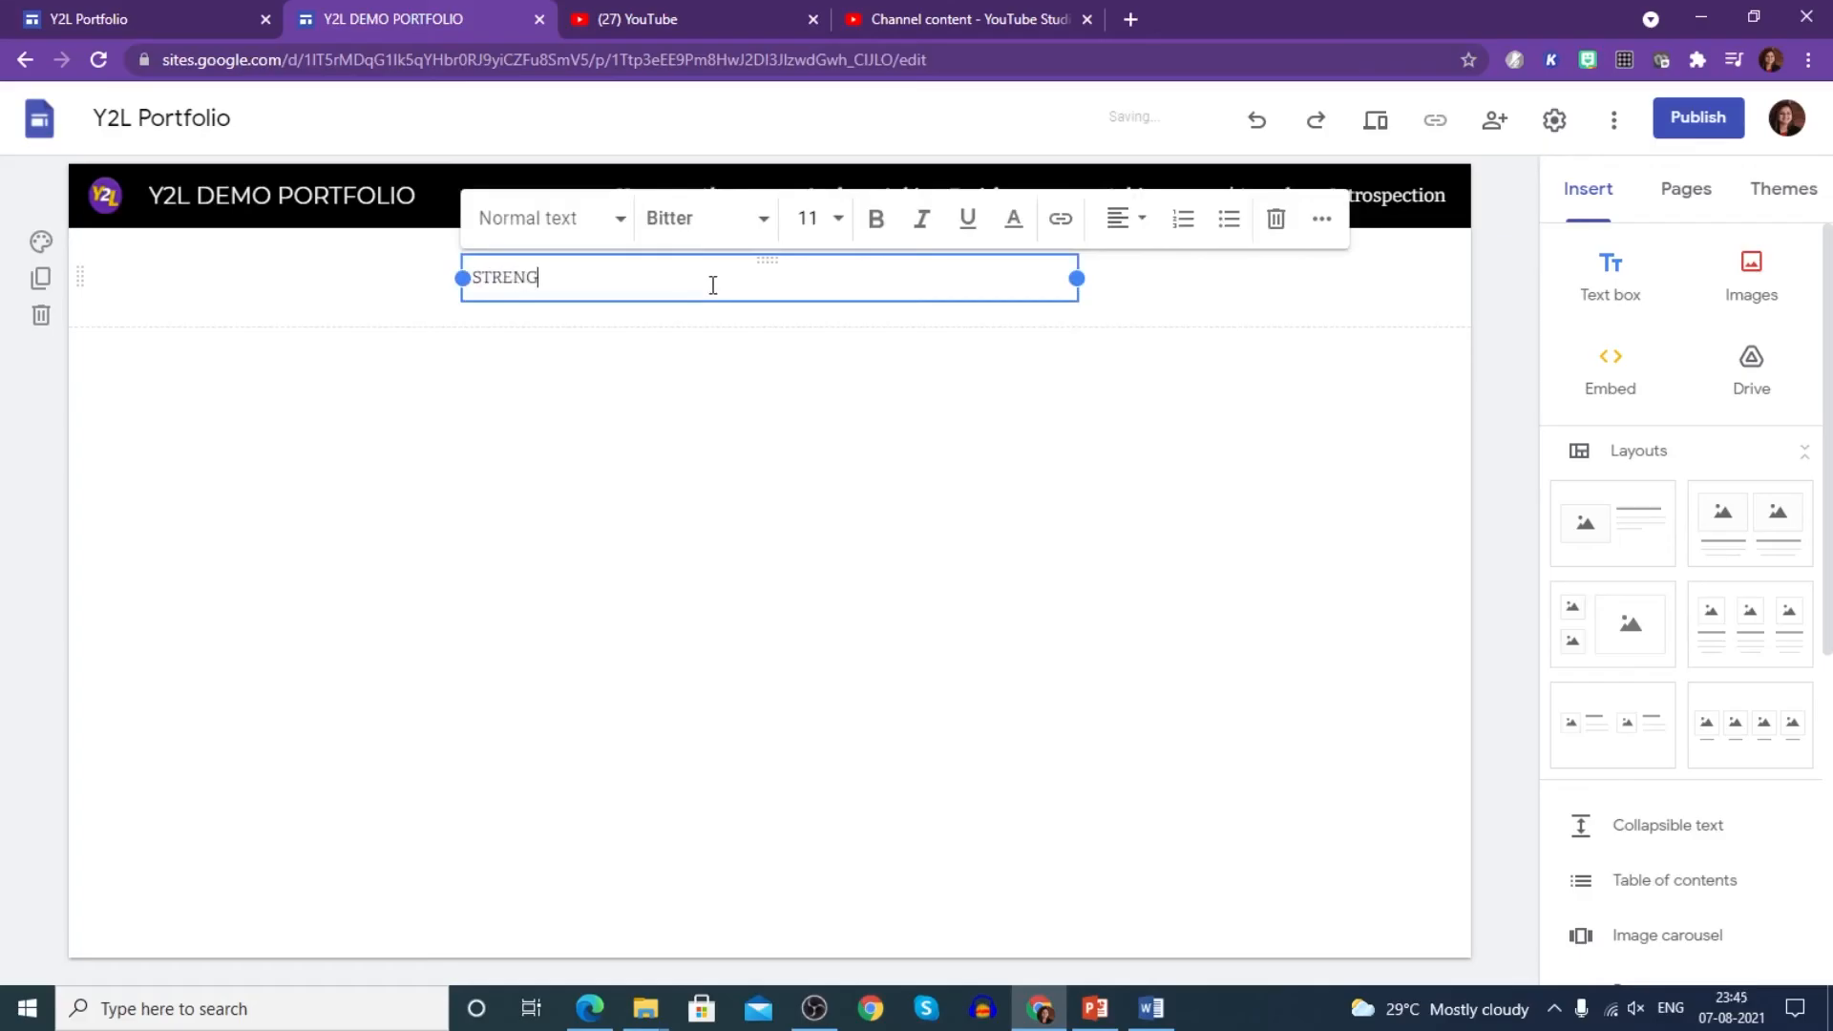
type("ENGTHS - LEADERSHIP QUALITY, DECISIVE,")
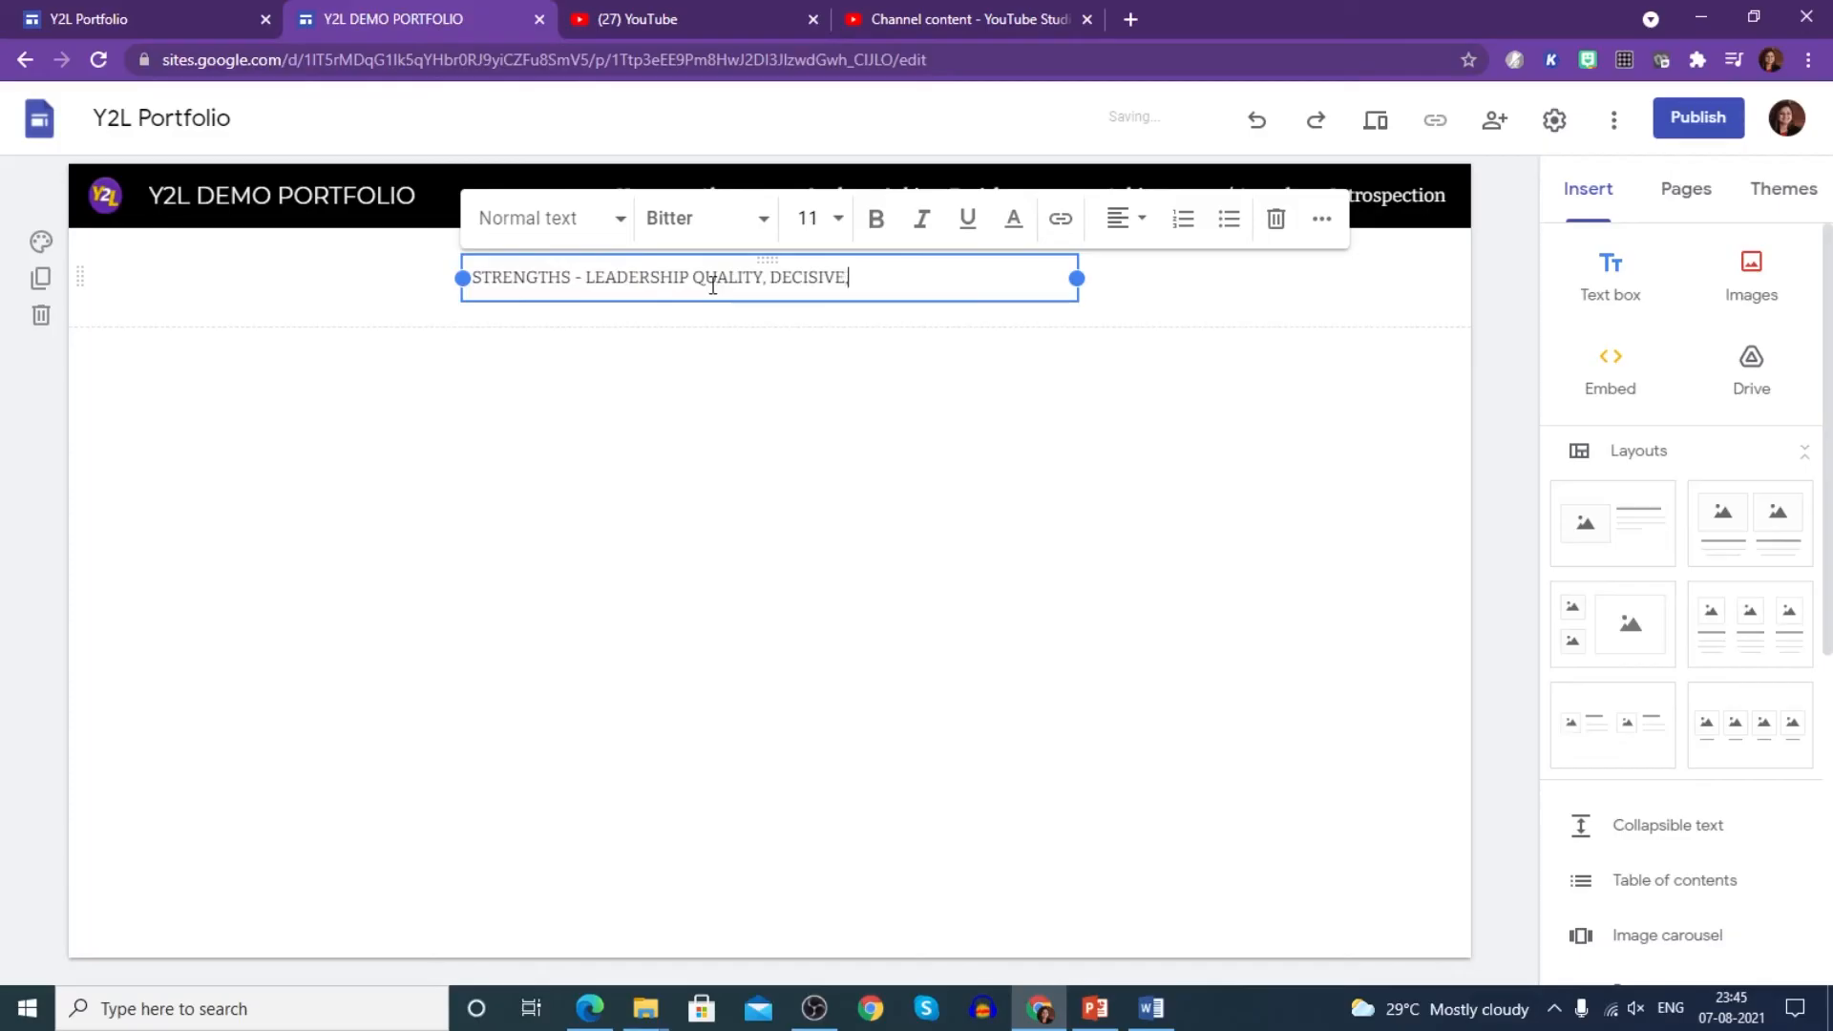
type("HARD WORKING, PAS")
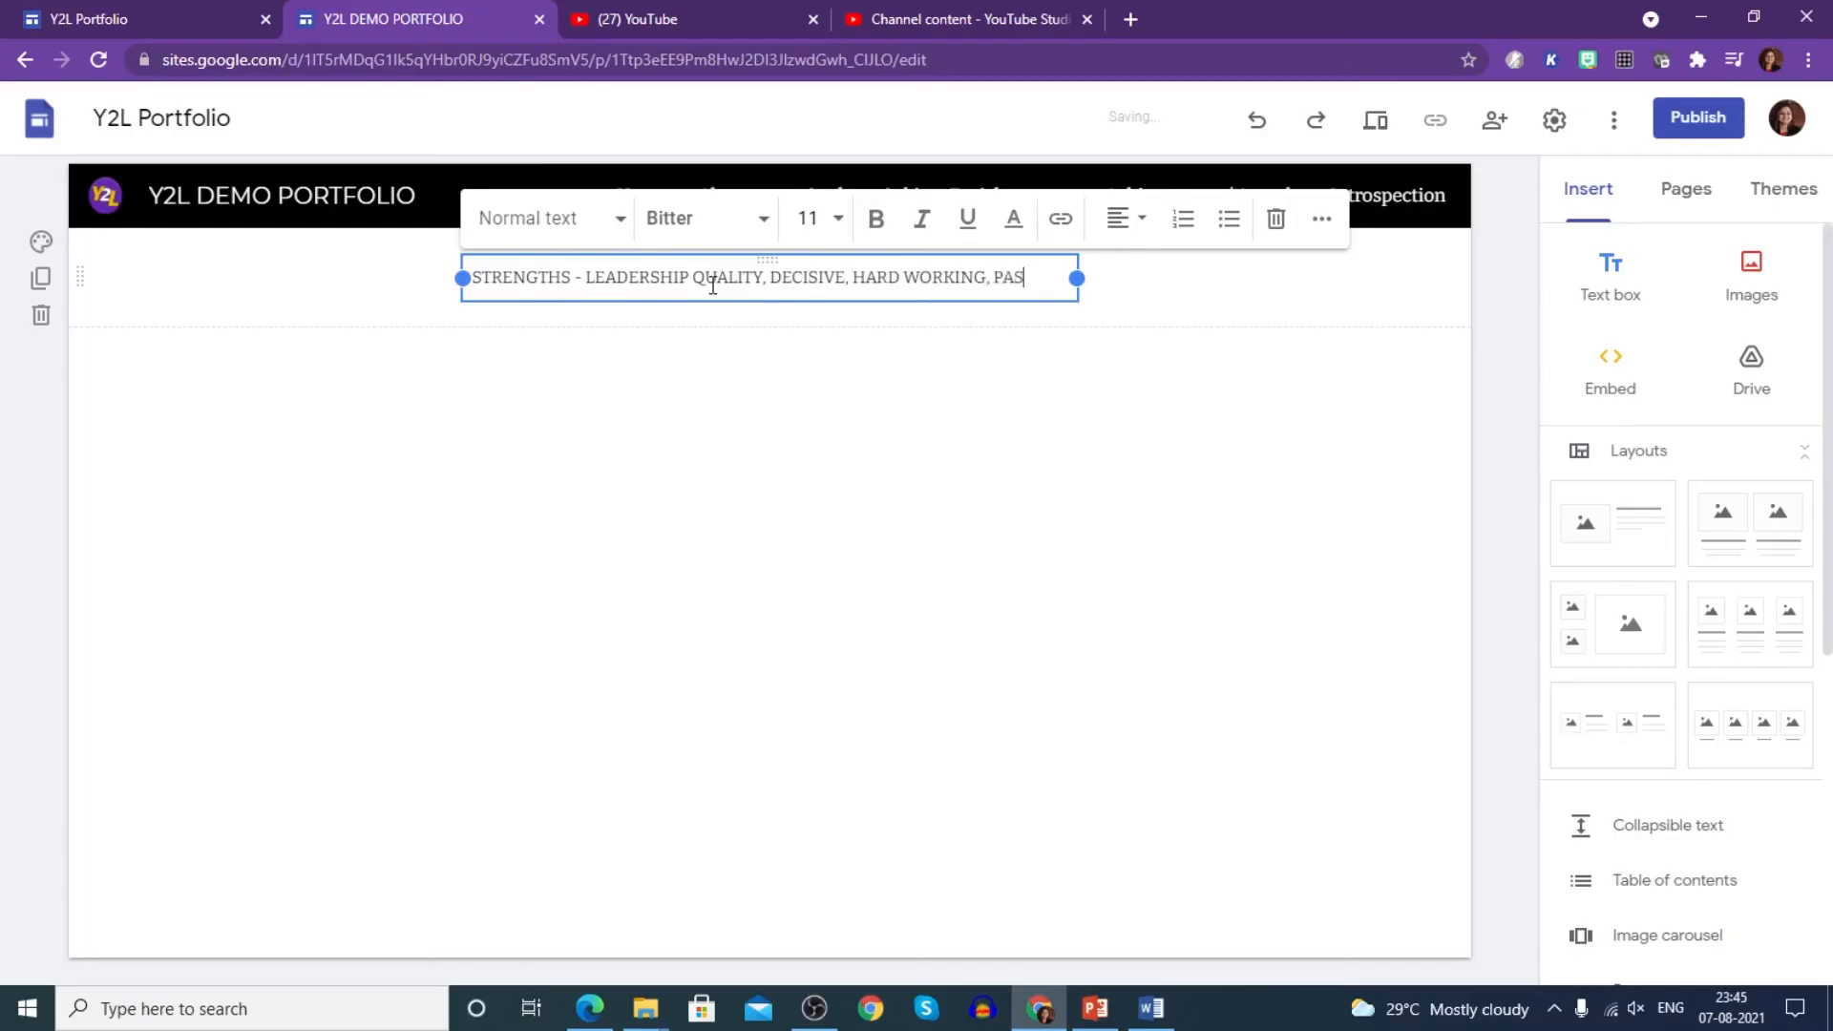
type("SIONATE ,")
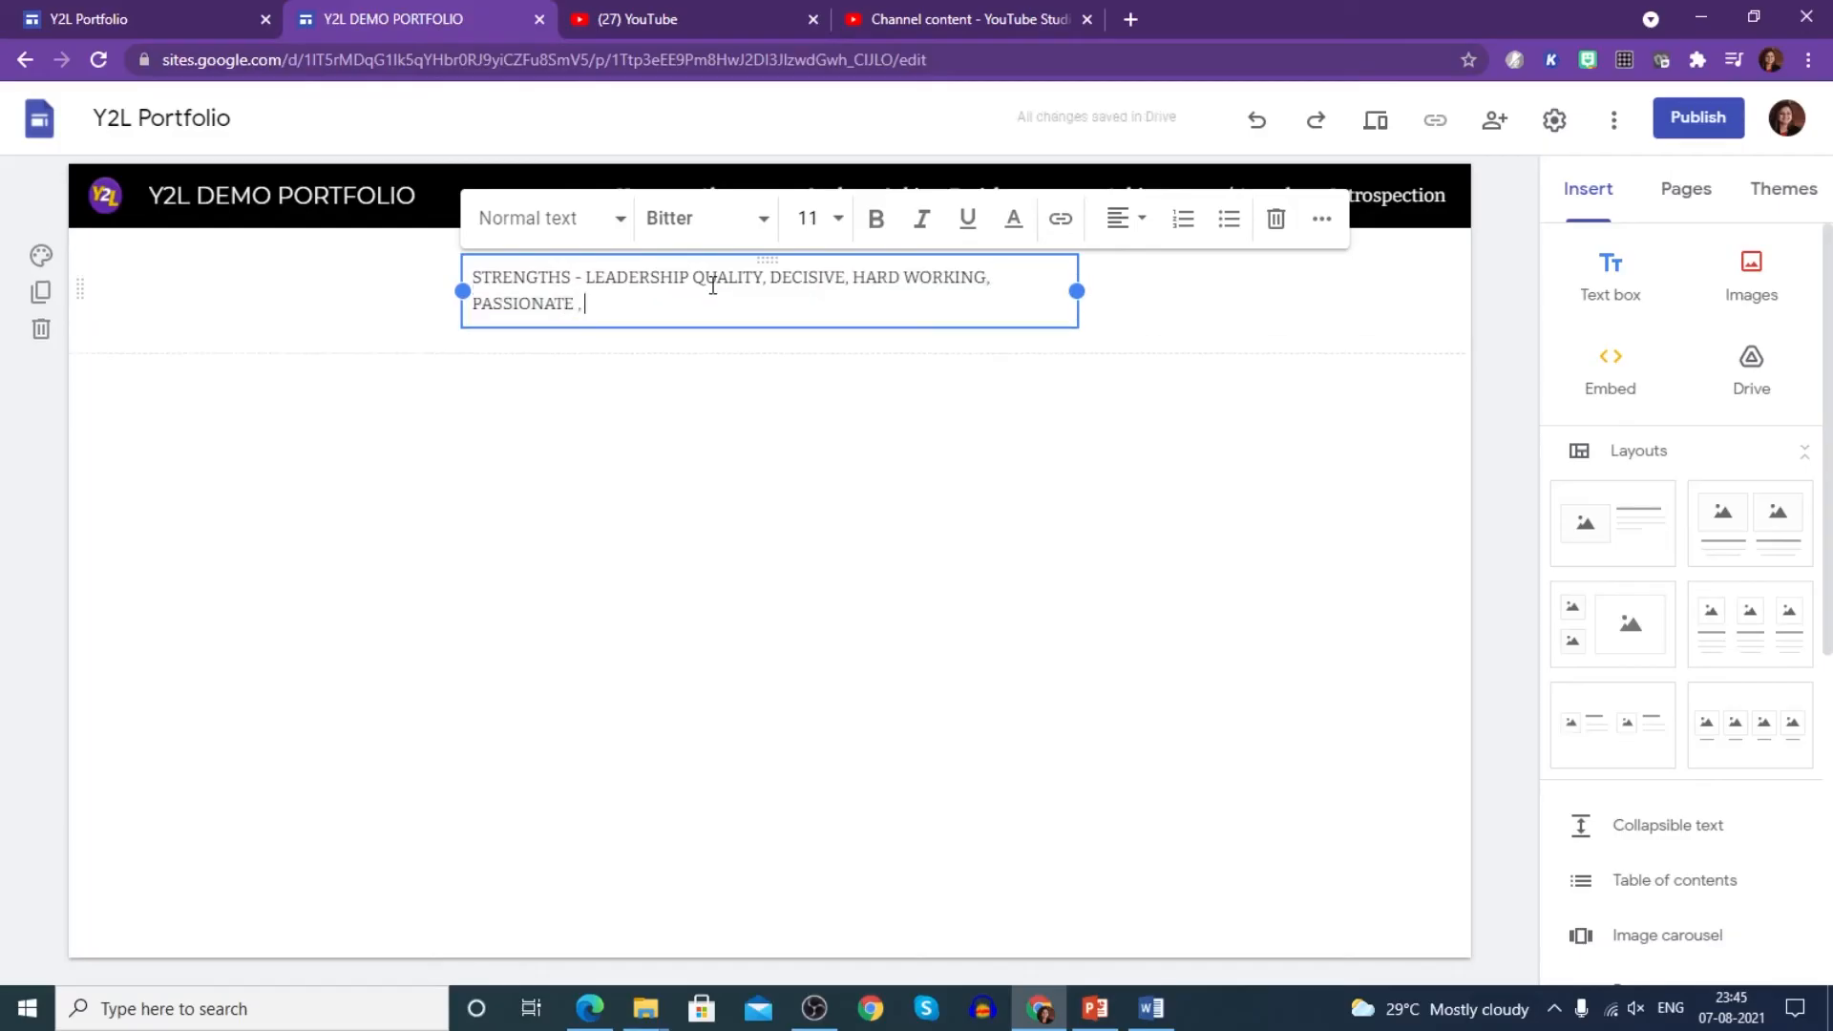
type(" CONFIDENT")
key("Return")
key("Return")
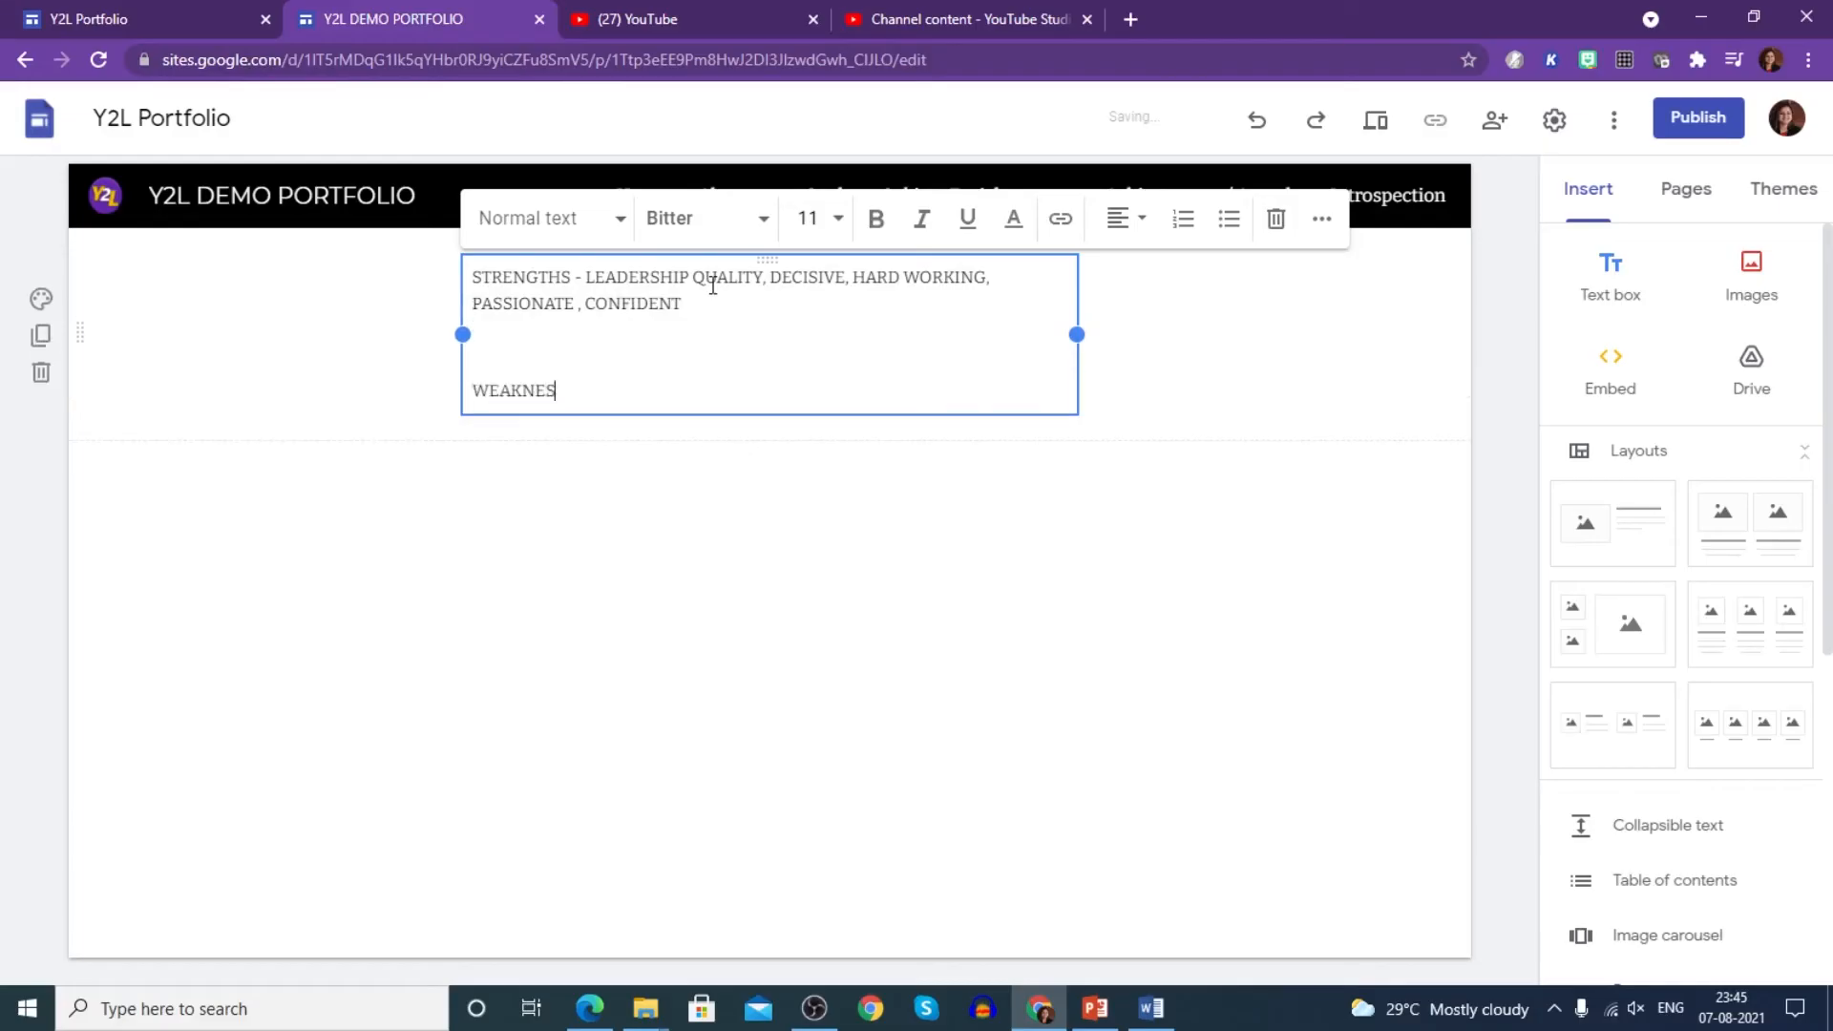
type("WEAKNESSES - TIME MANAGEMEN")
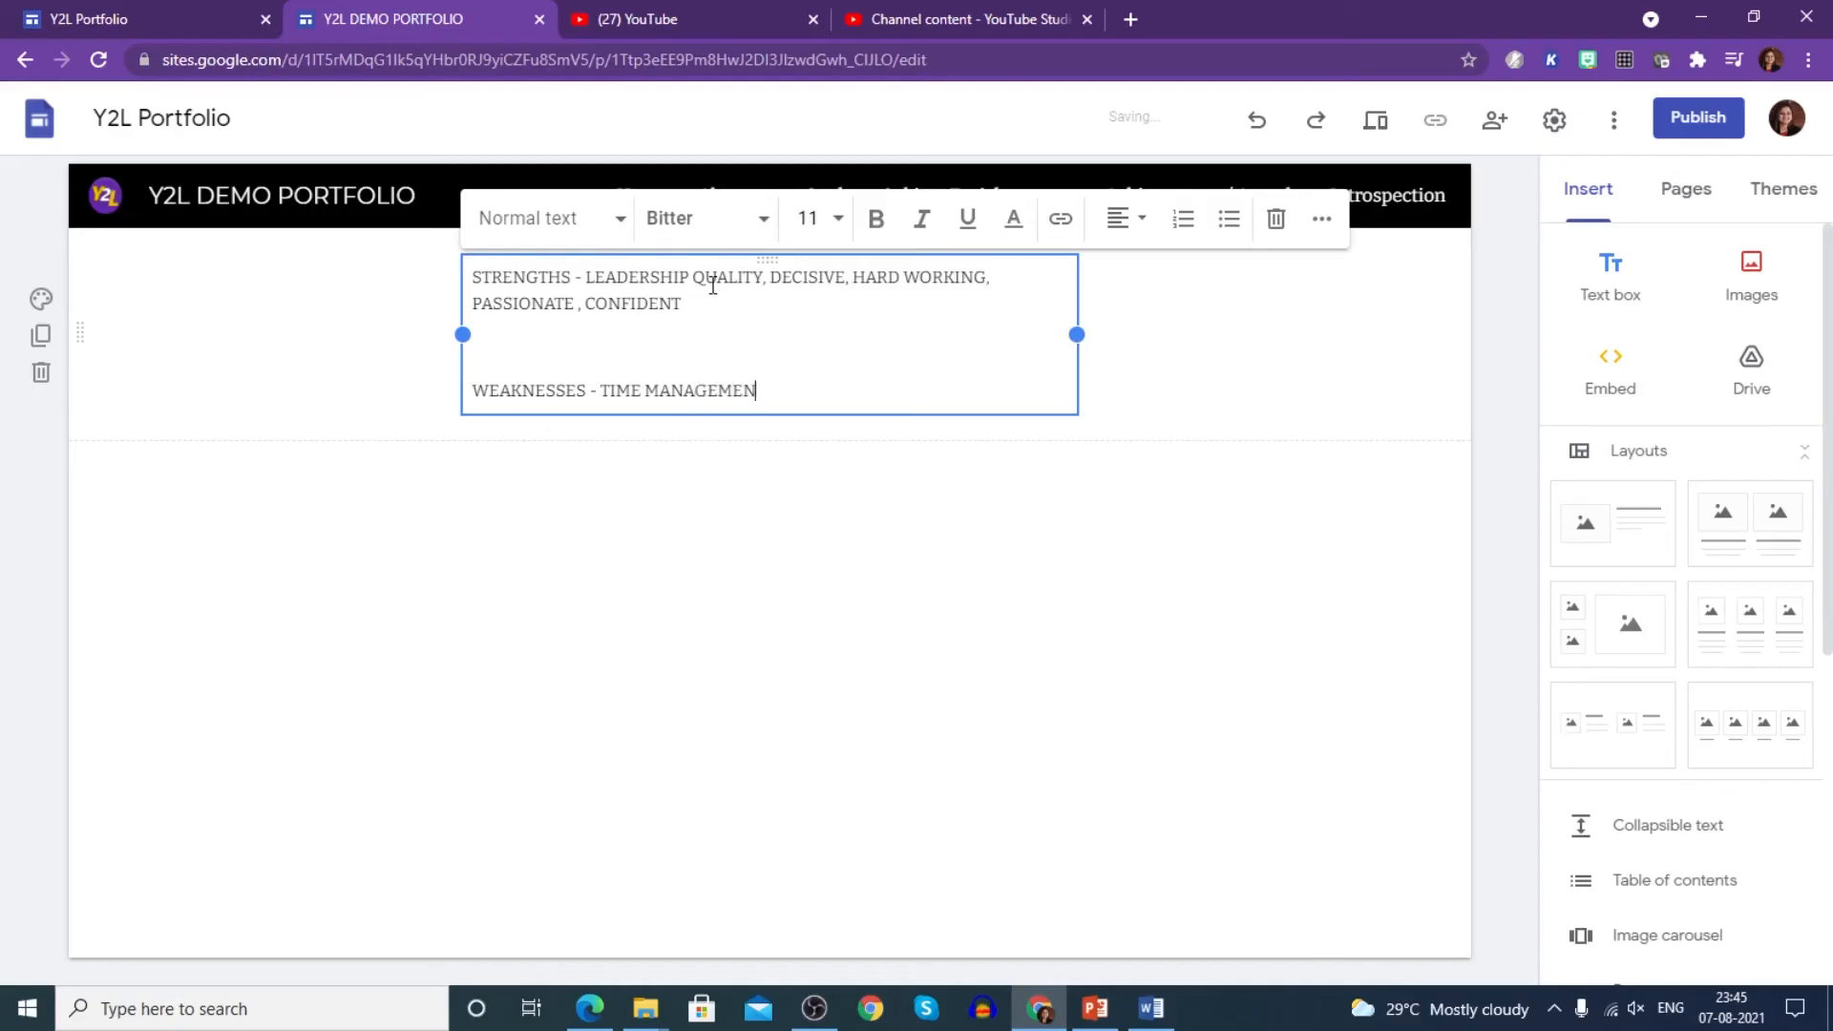
type("T")
left_click(881, 598)
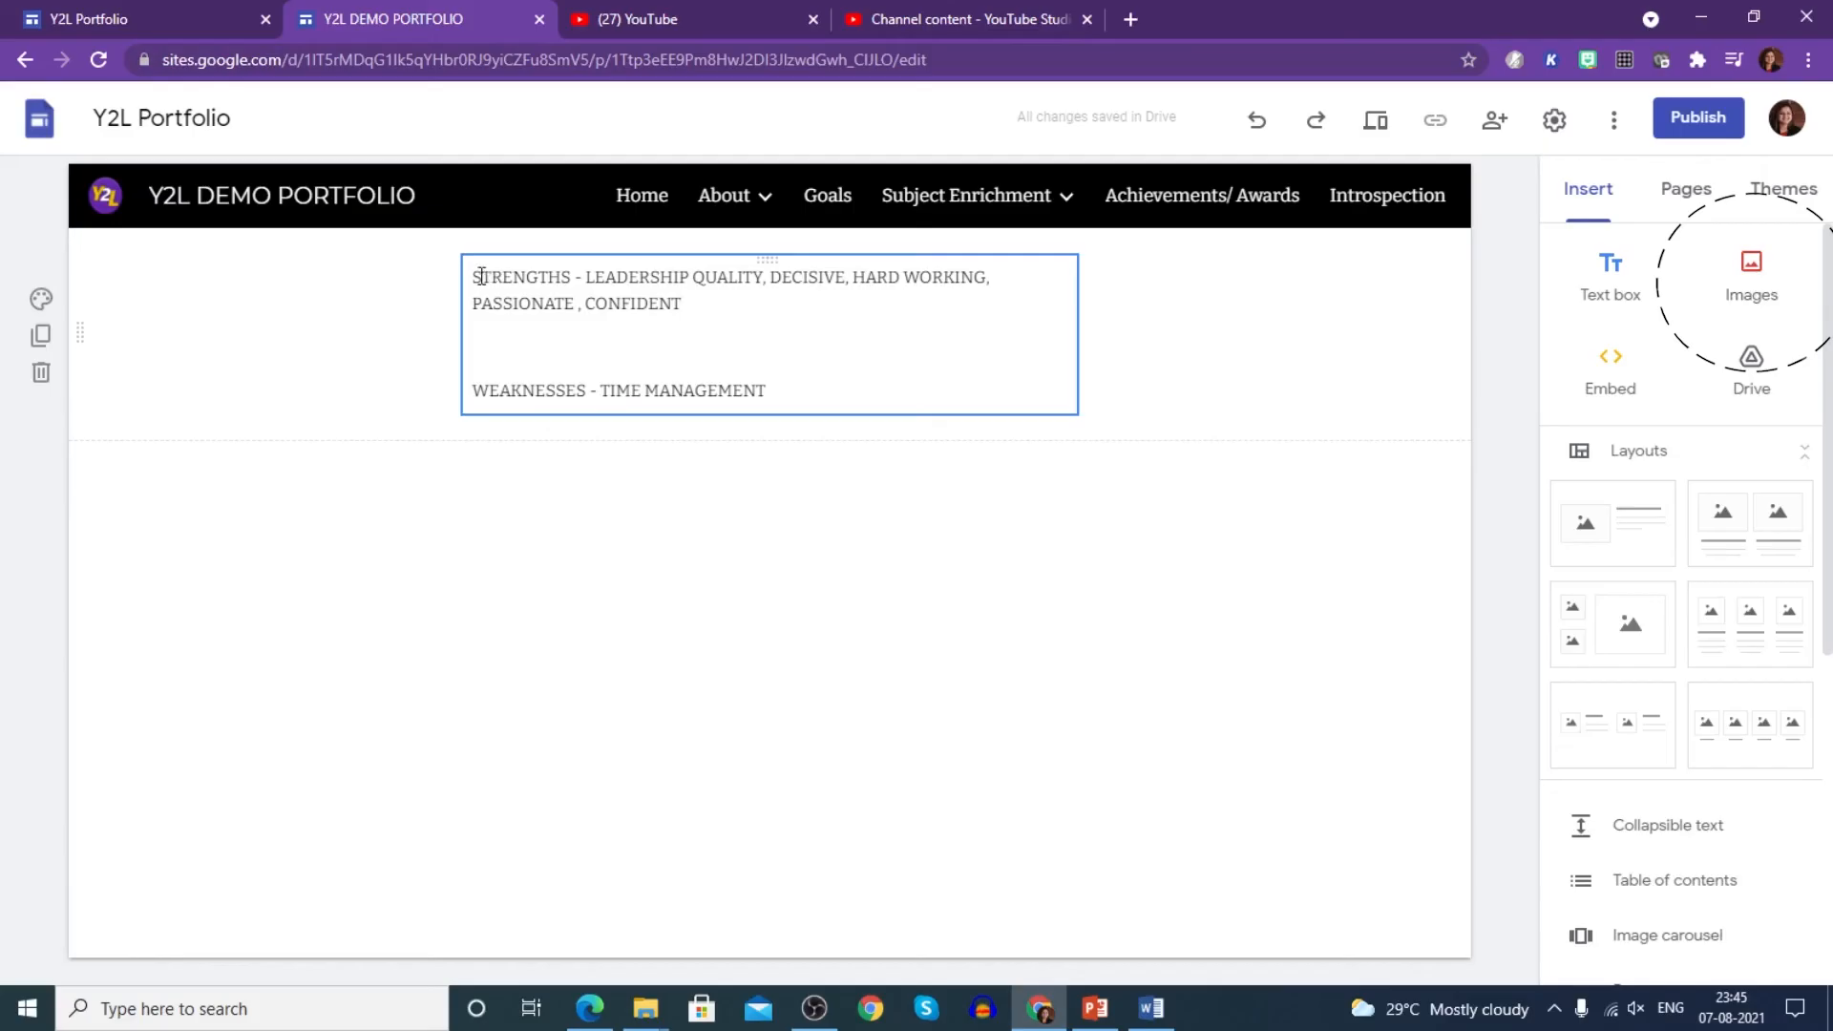
- Style all the text at size 18 in dark red, then open the Goals page
left_click_drag(477, 275, 793, 401)
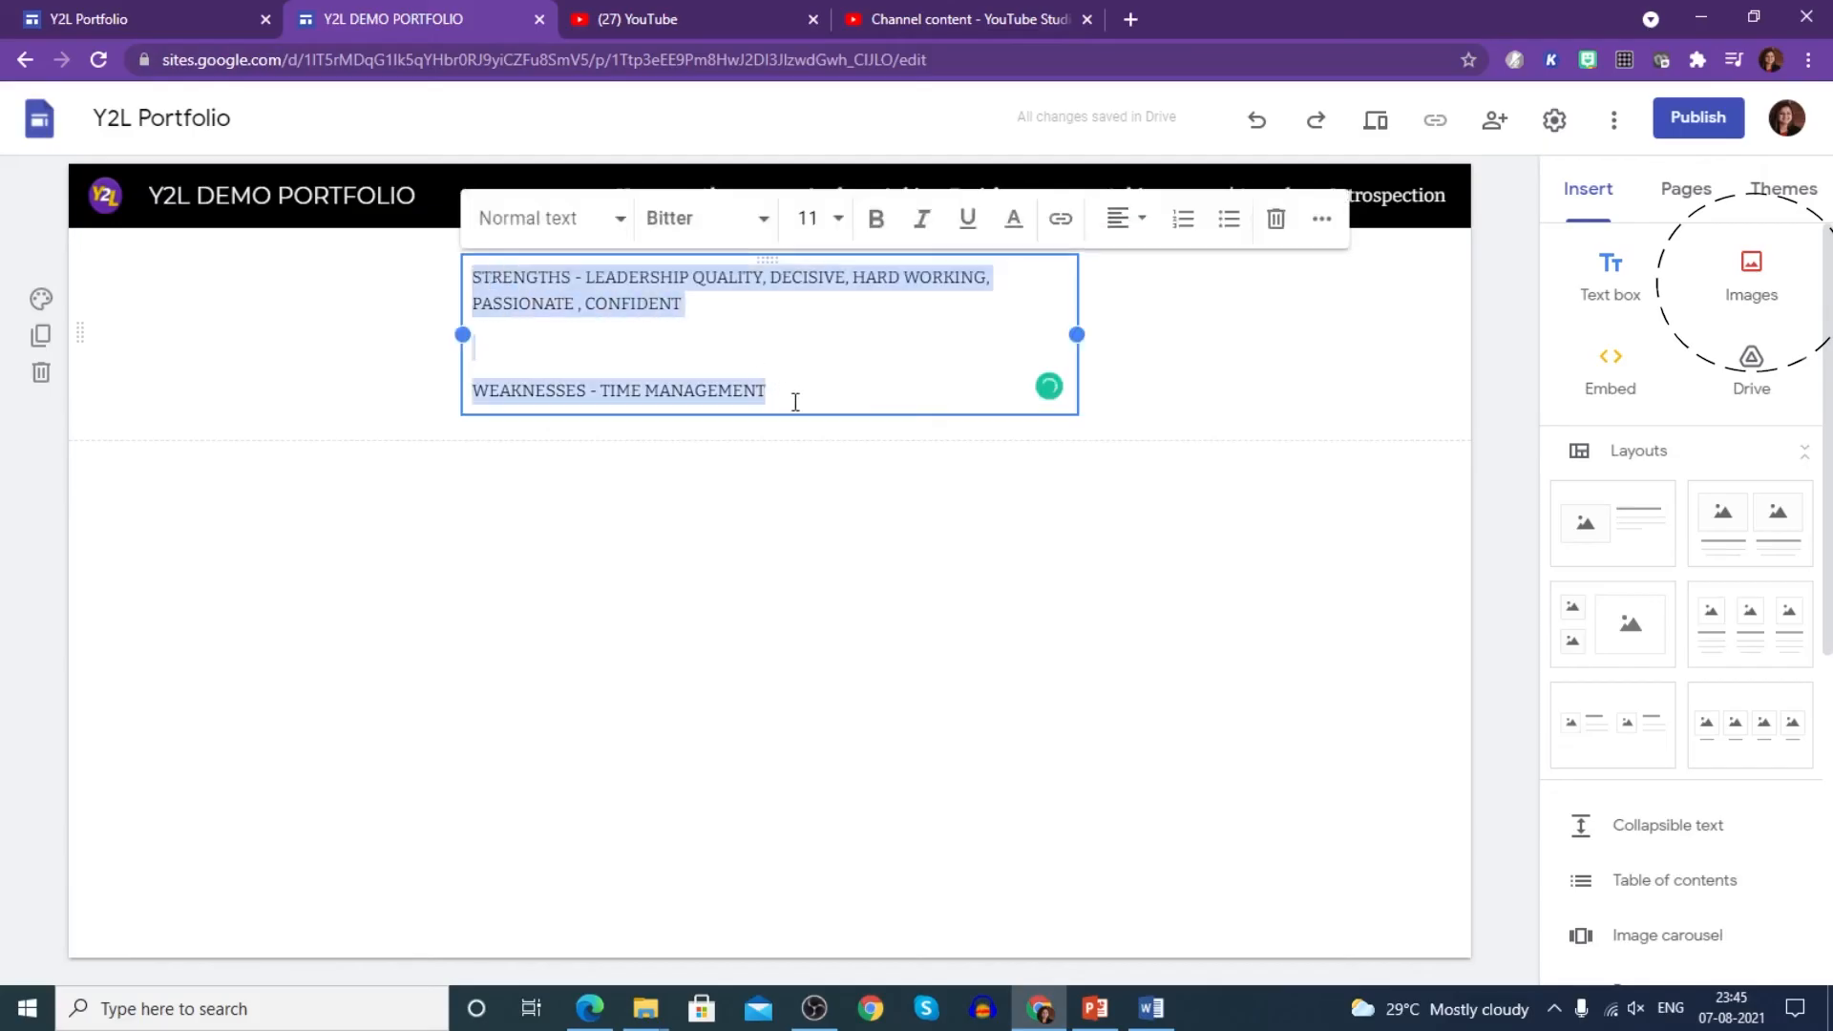
left_click(839, 219)
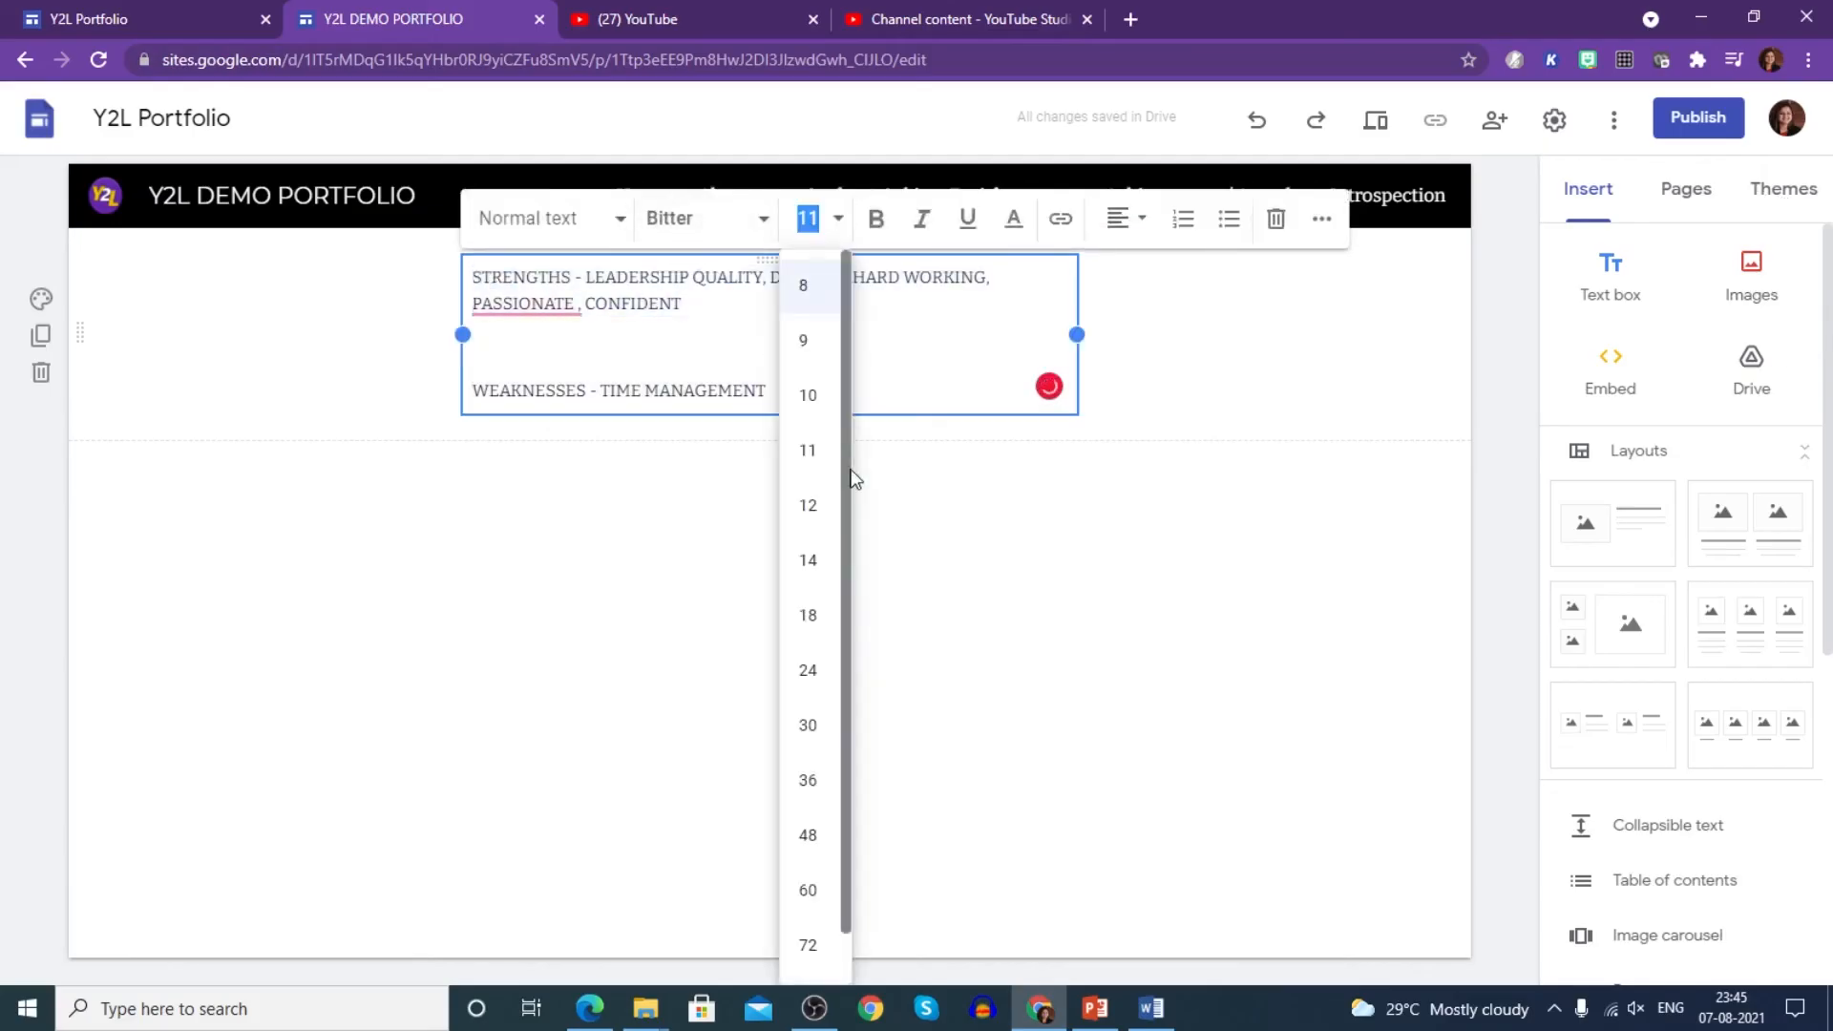
left_click(808, 615)
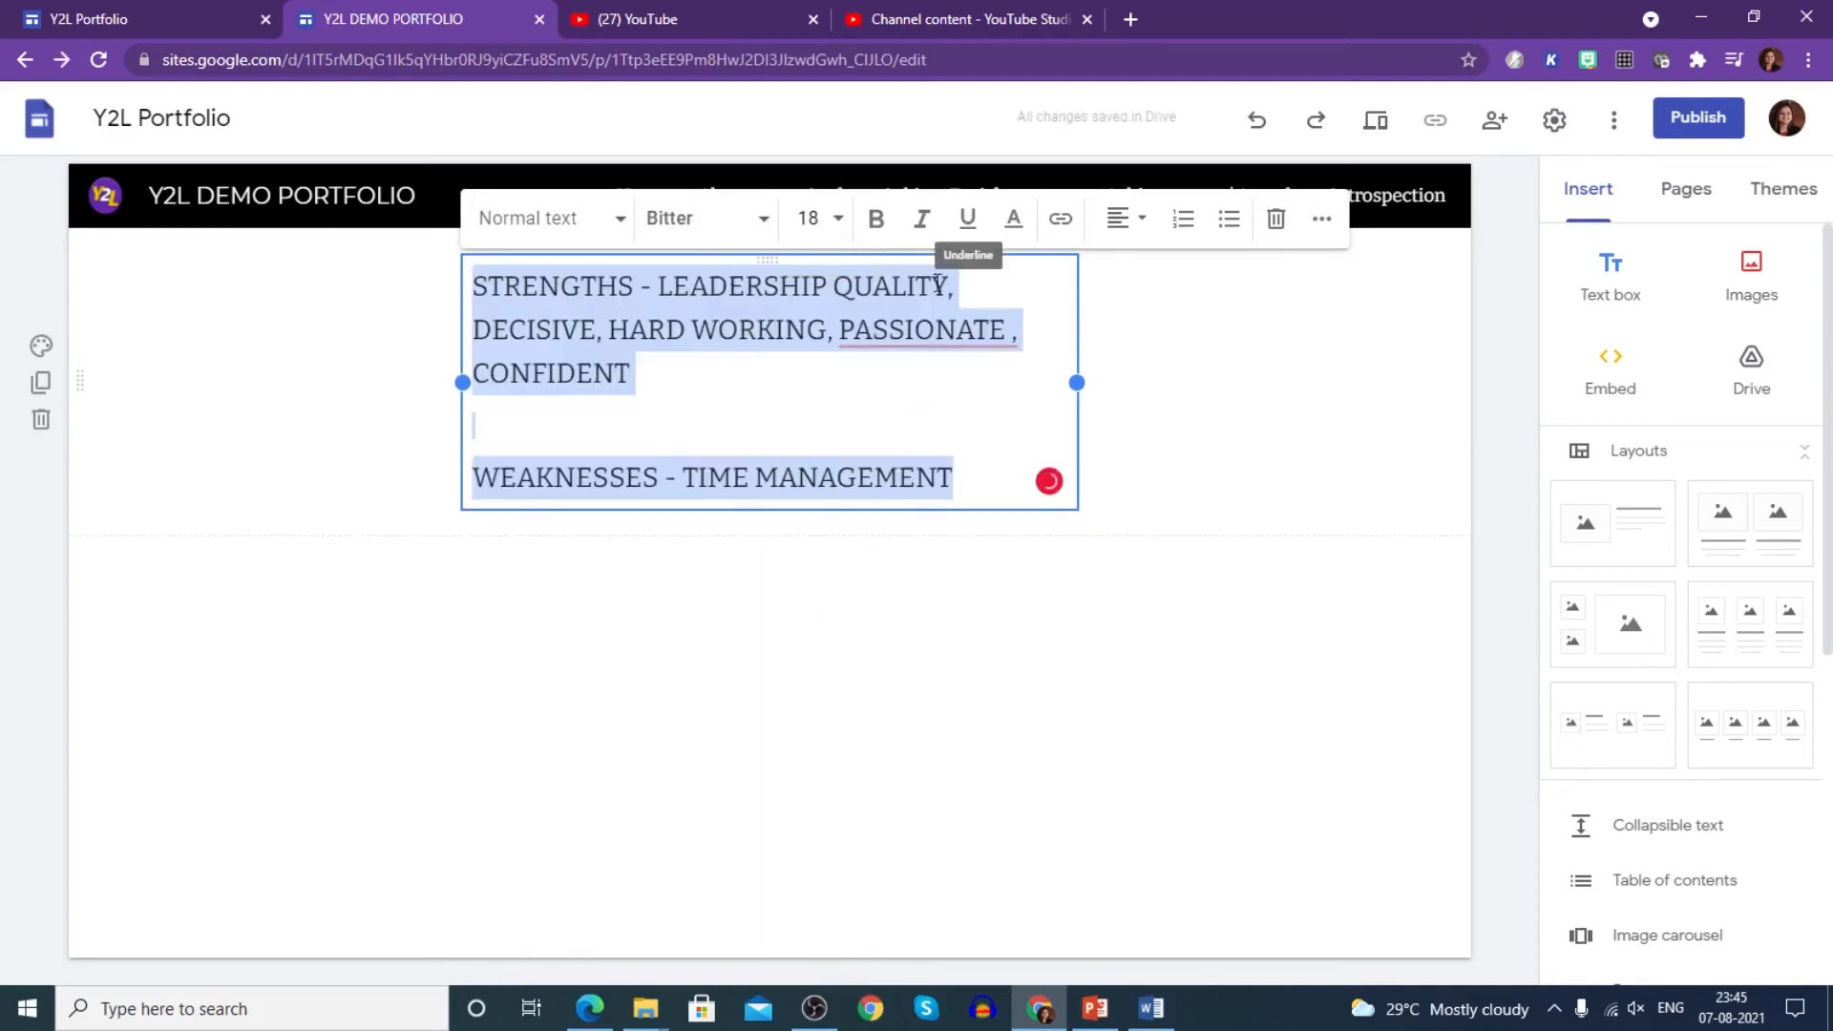
left_click(1014, 222)
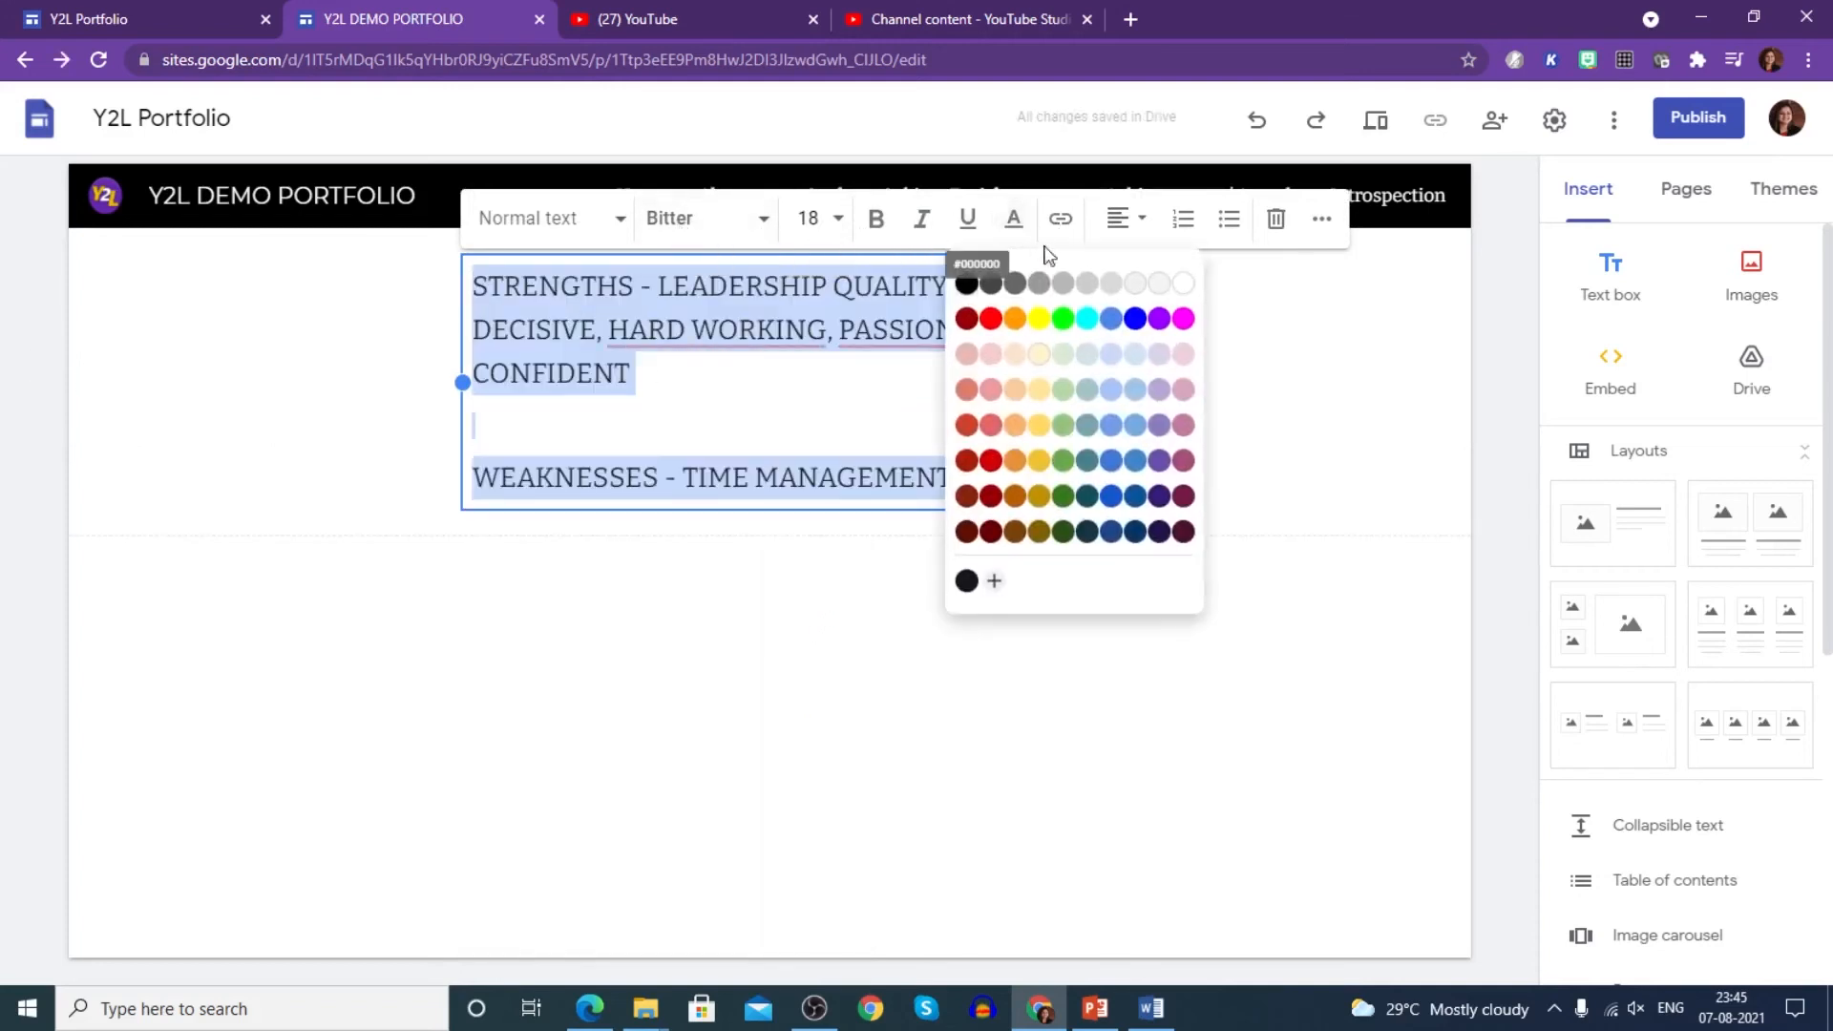
left_click(968, 531)
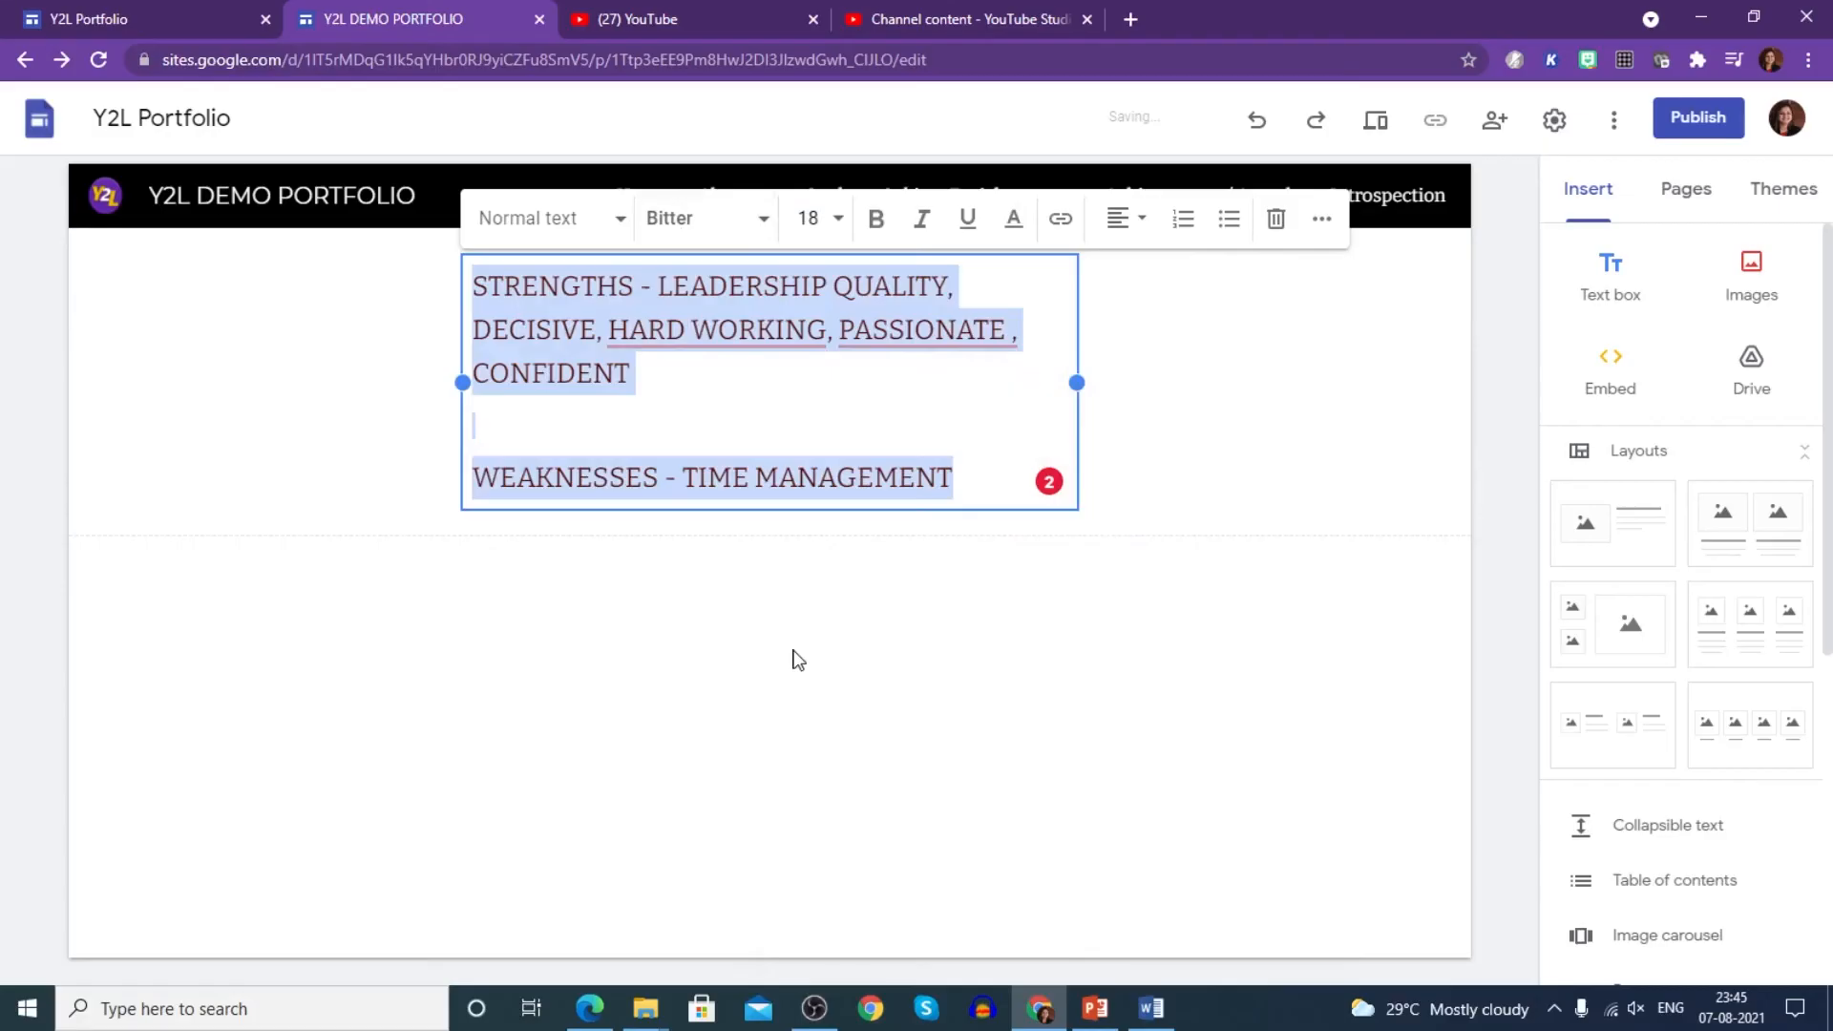
left_click(417, 556)
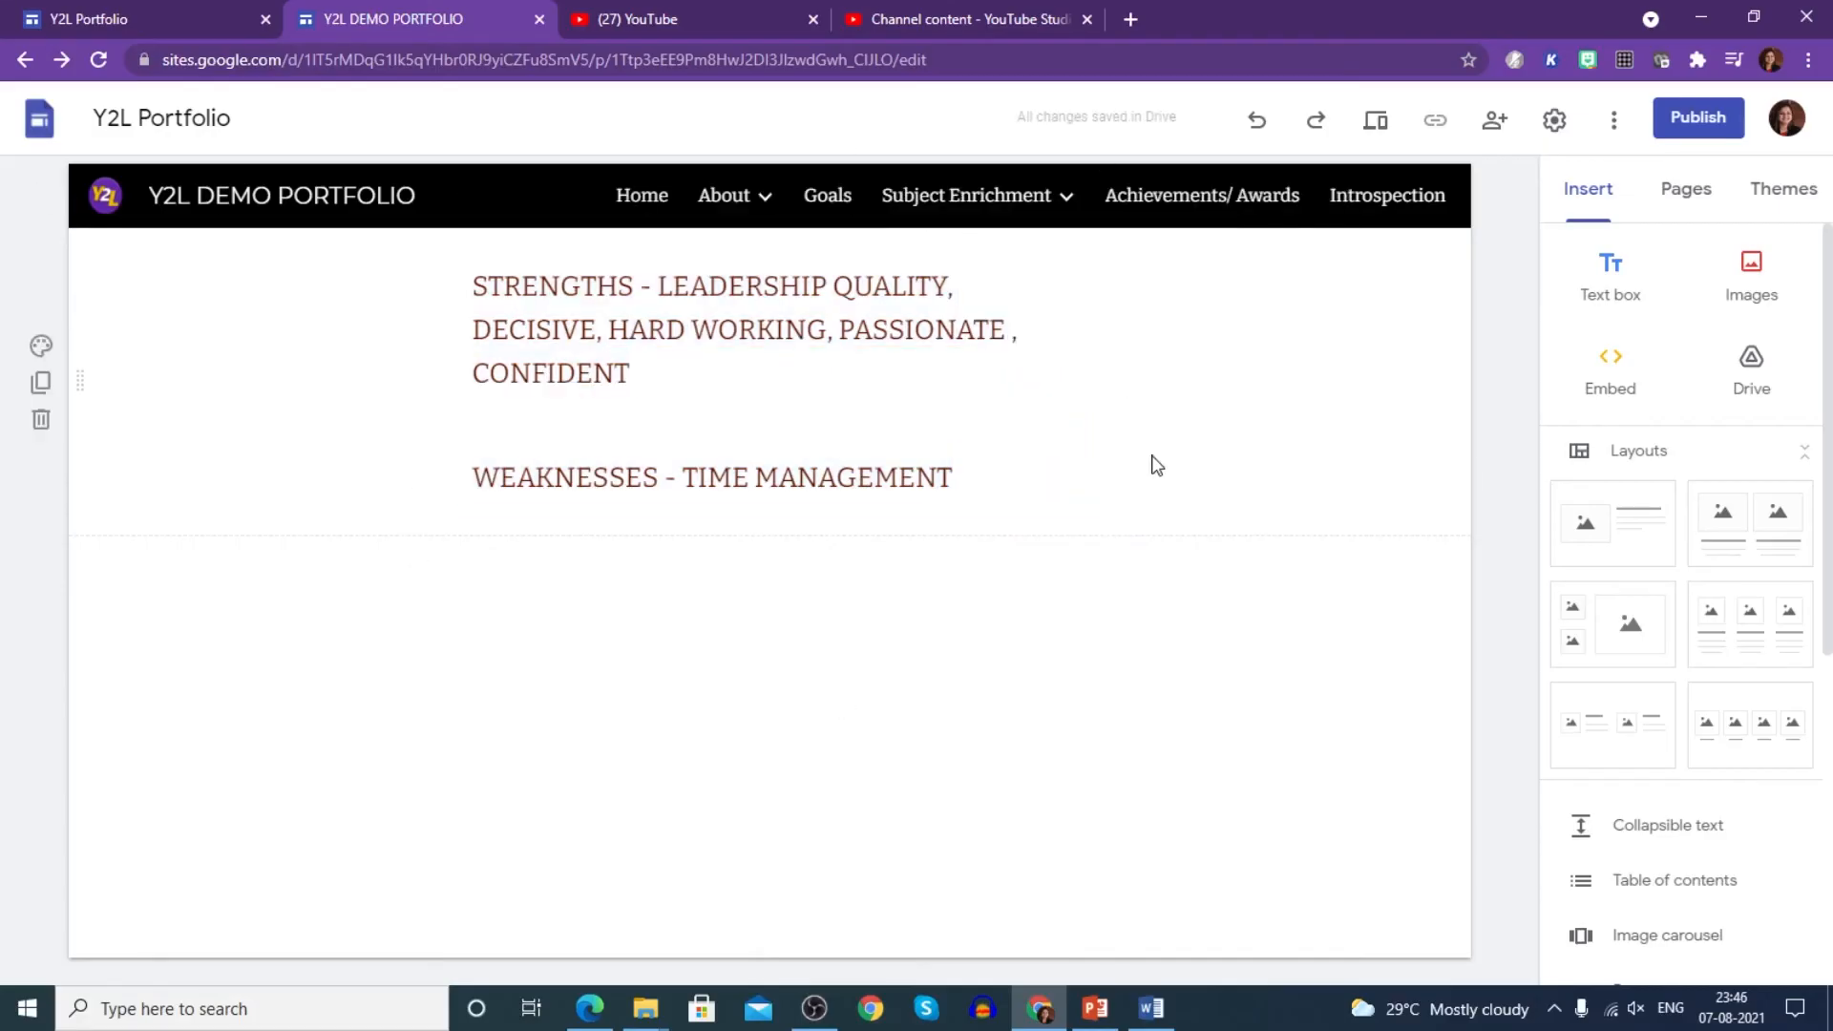
left_click(846, 204)
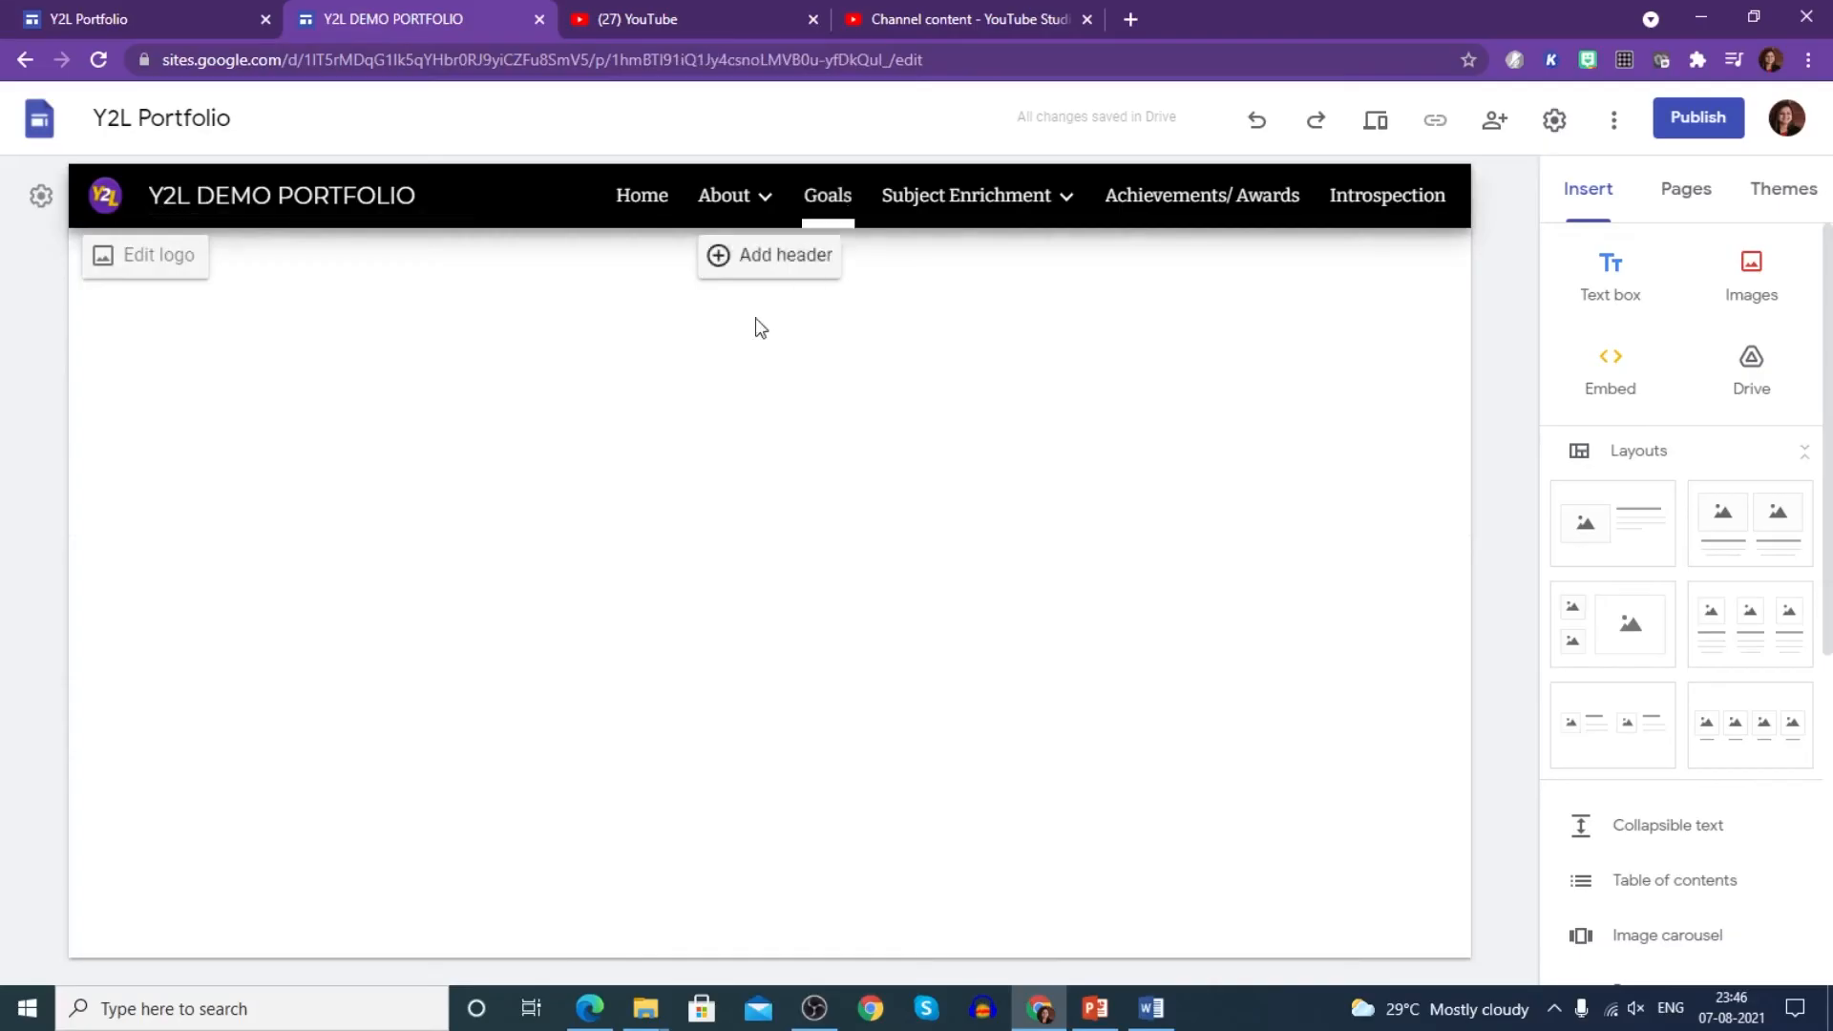
- Add a Goals text box with placeholder 'xxxxxxxxx', then open the English subpage
left_click(1614, 291)
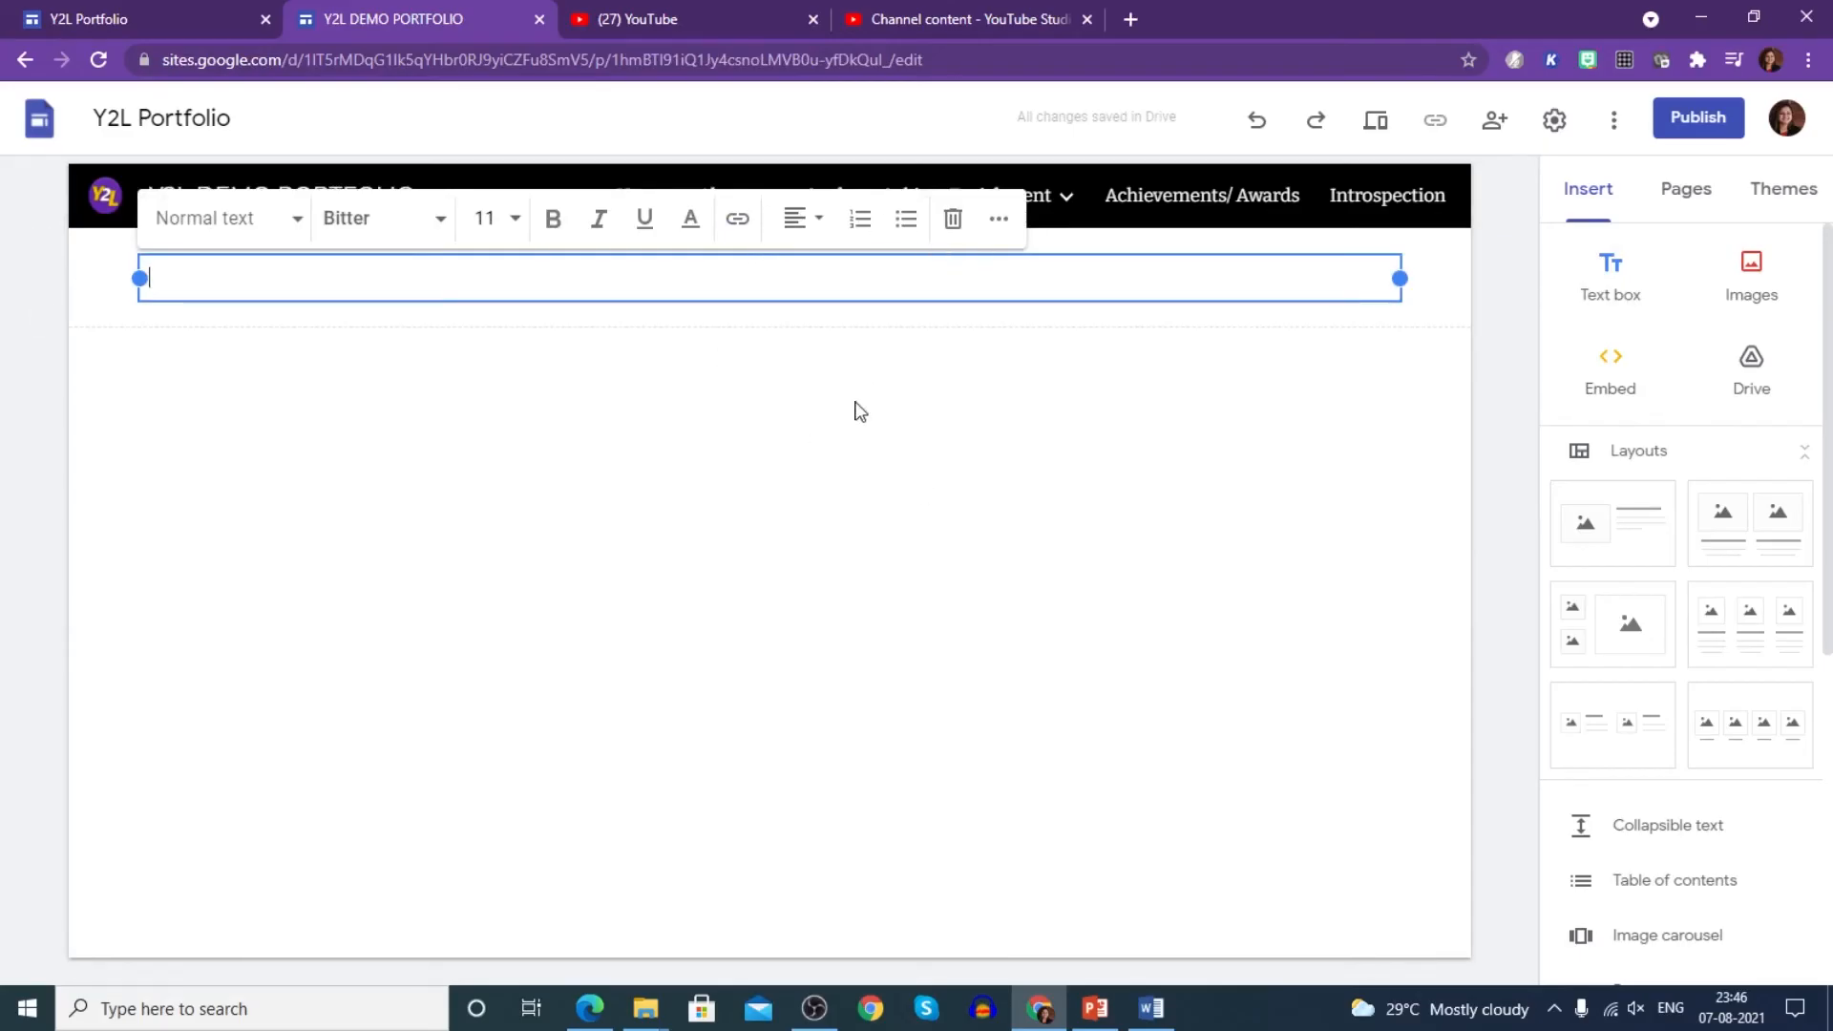
type("xxxxxxxxx")
left_click(857, 411)
mouse_move(981, 194)
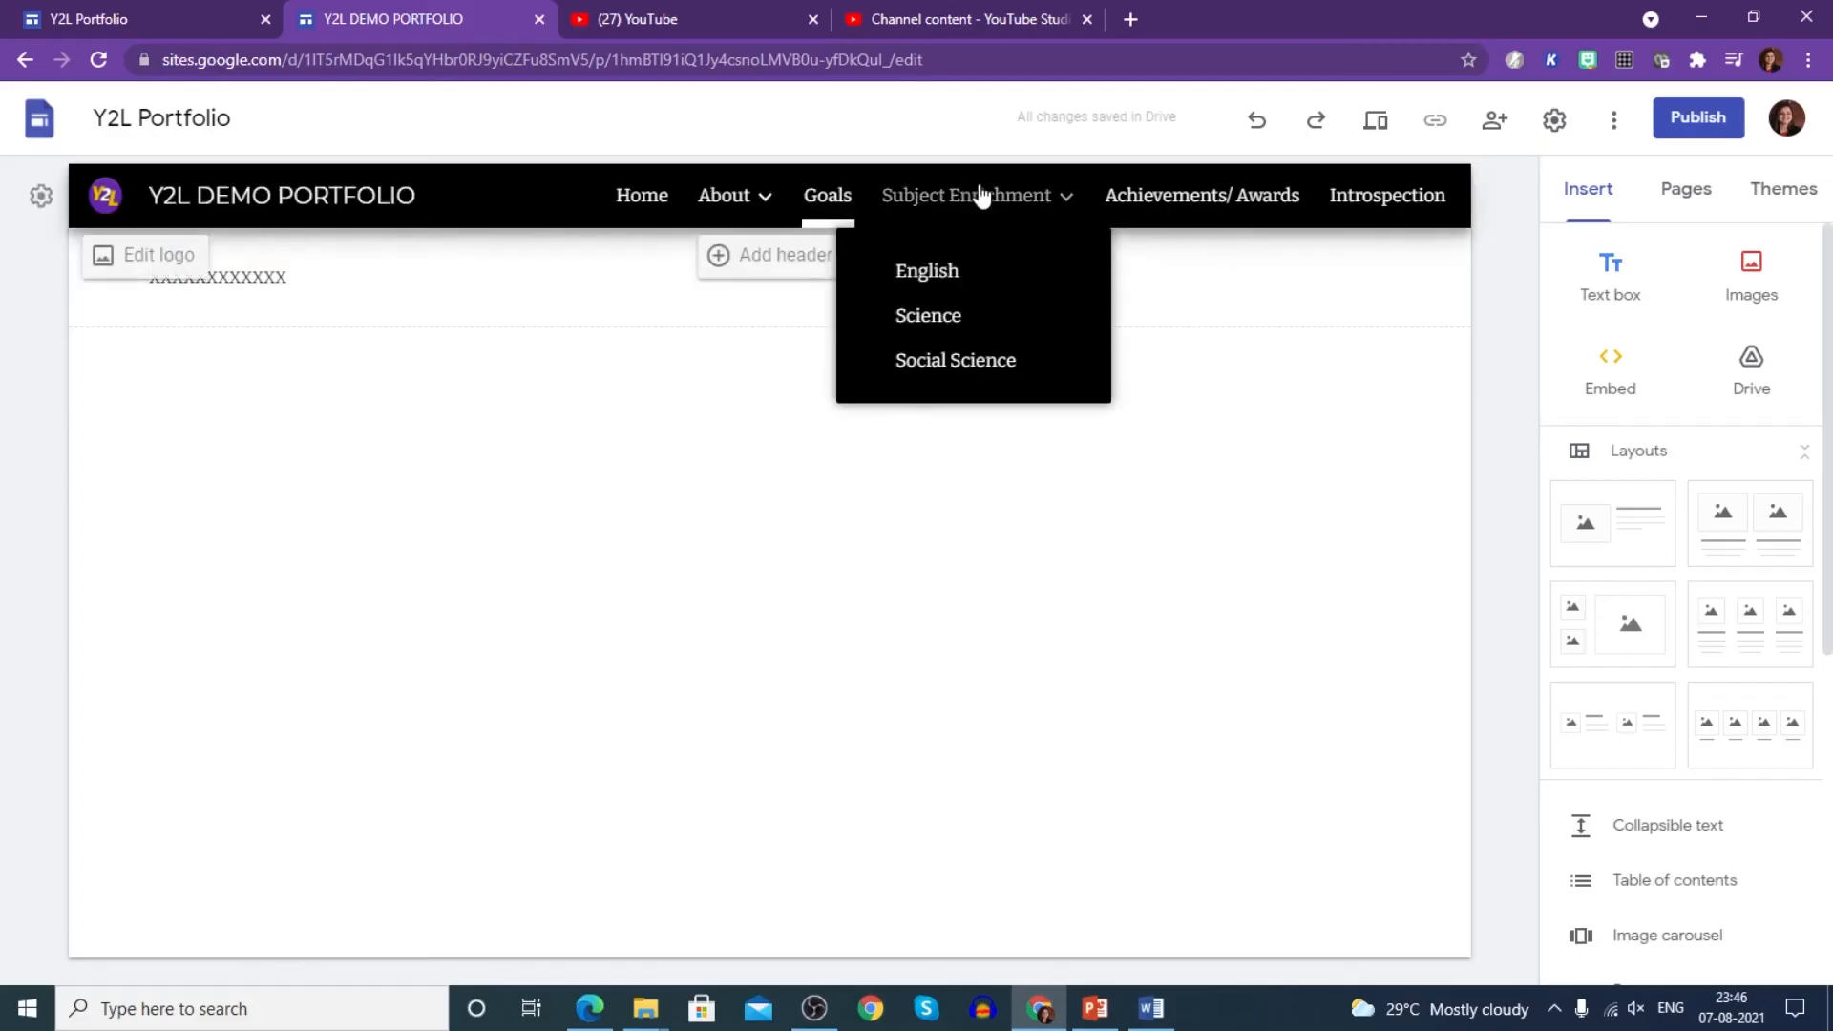
left_click(945, 272)
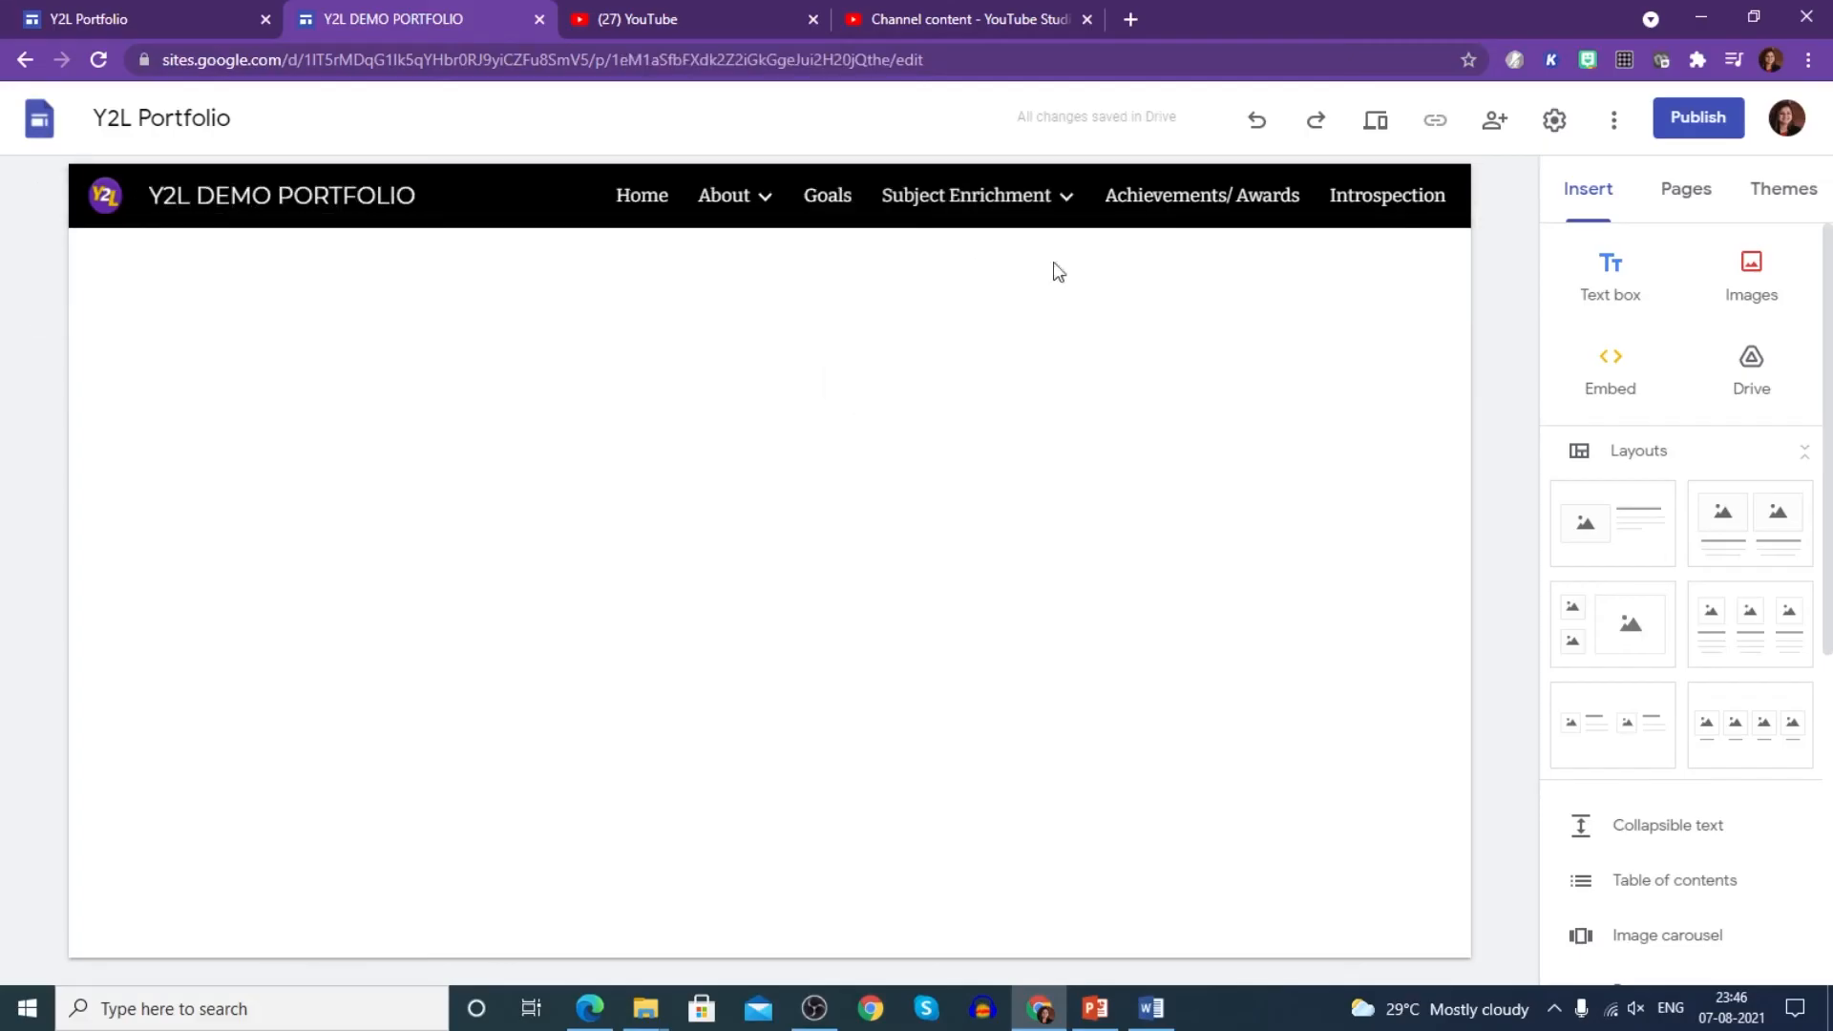
- Add an image-and-text section holding the speech Ind. day photo
left_click(1587, 508)
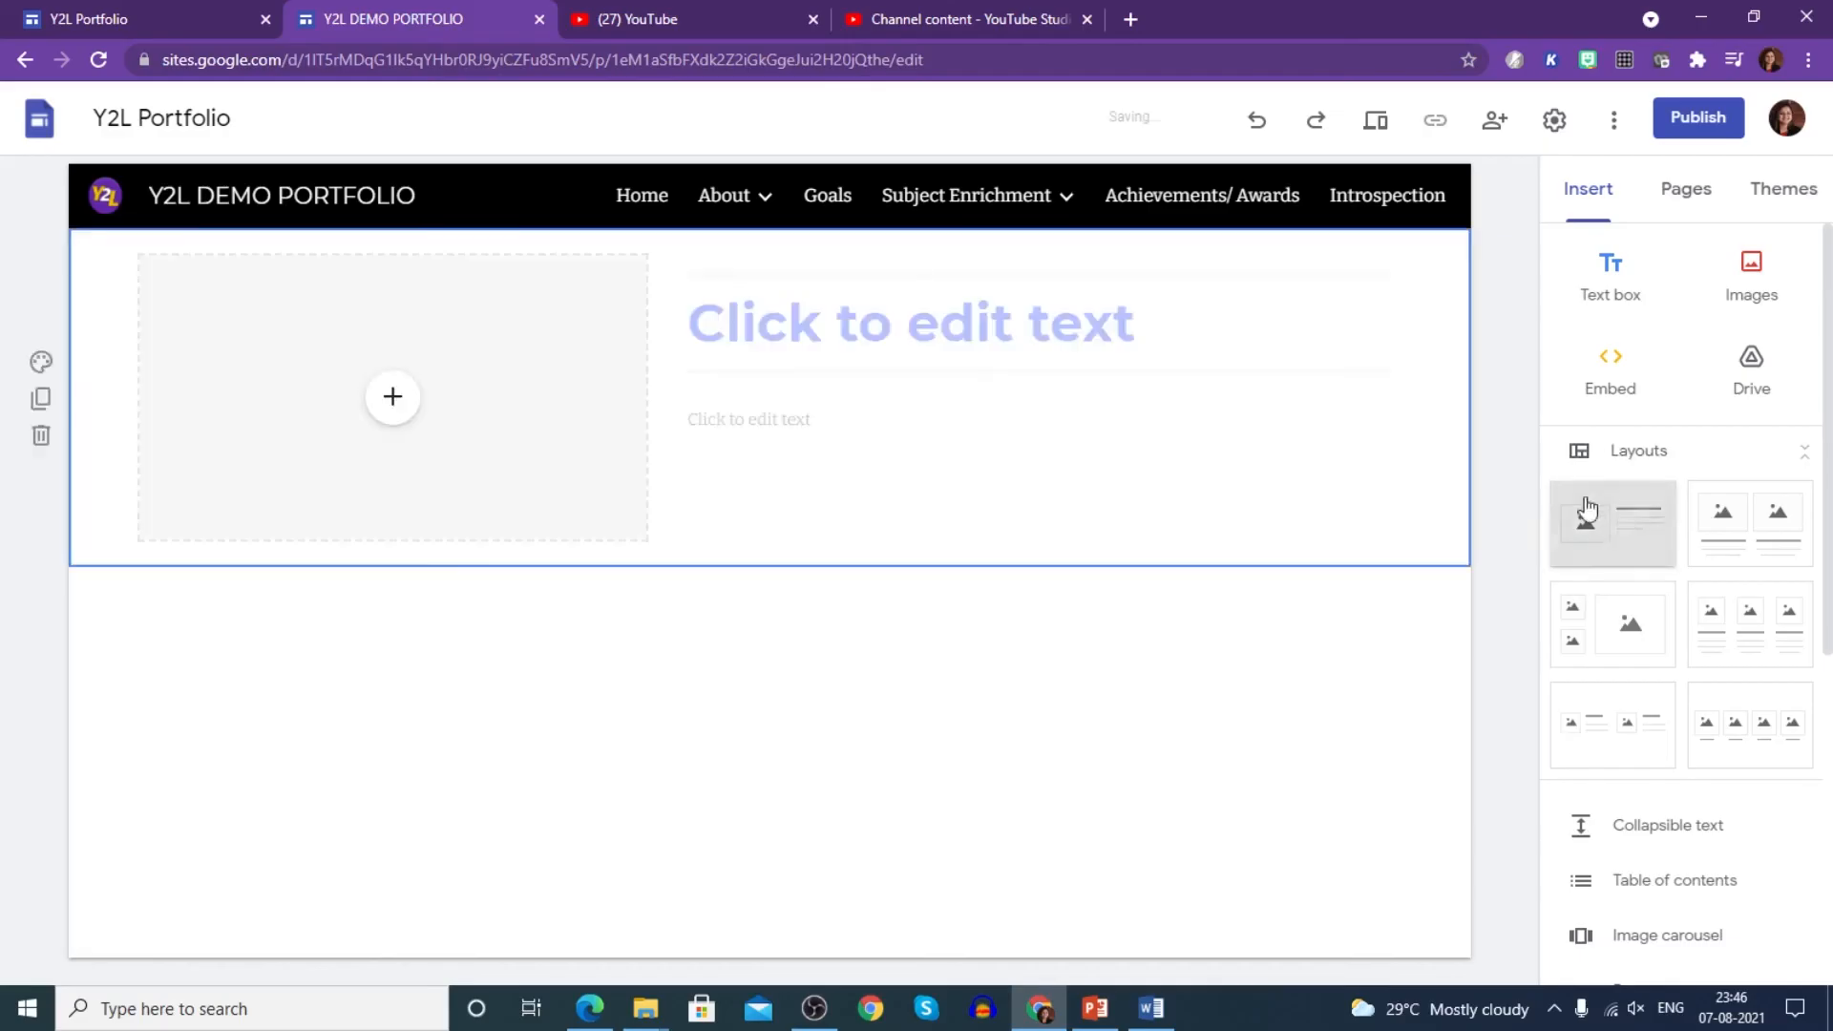
left_click(392, 396)
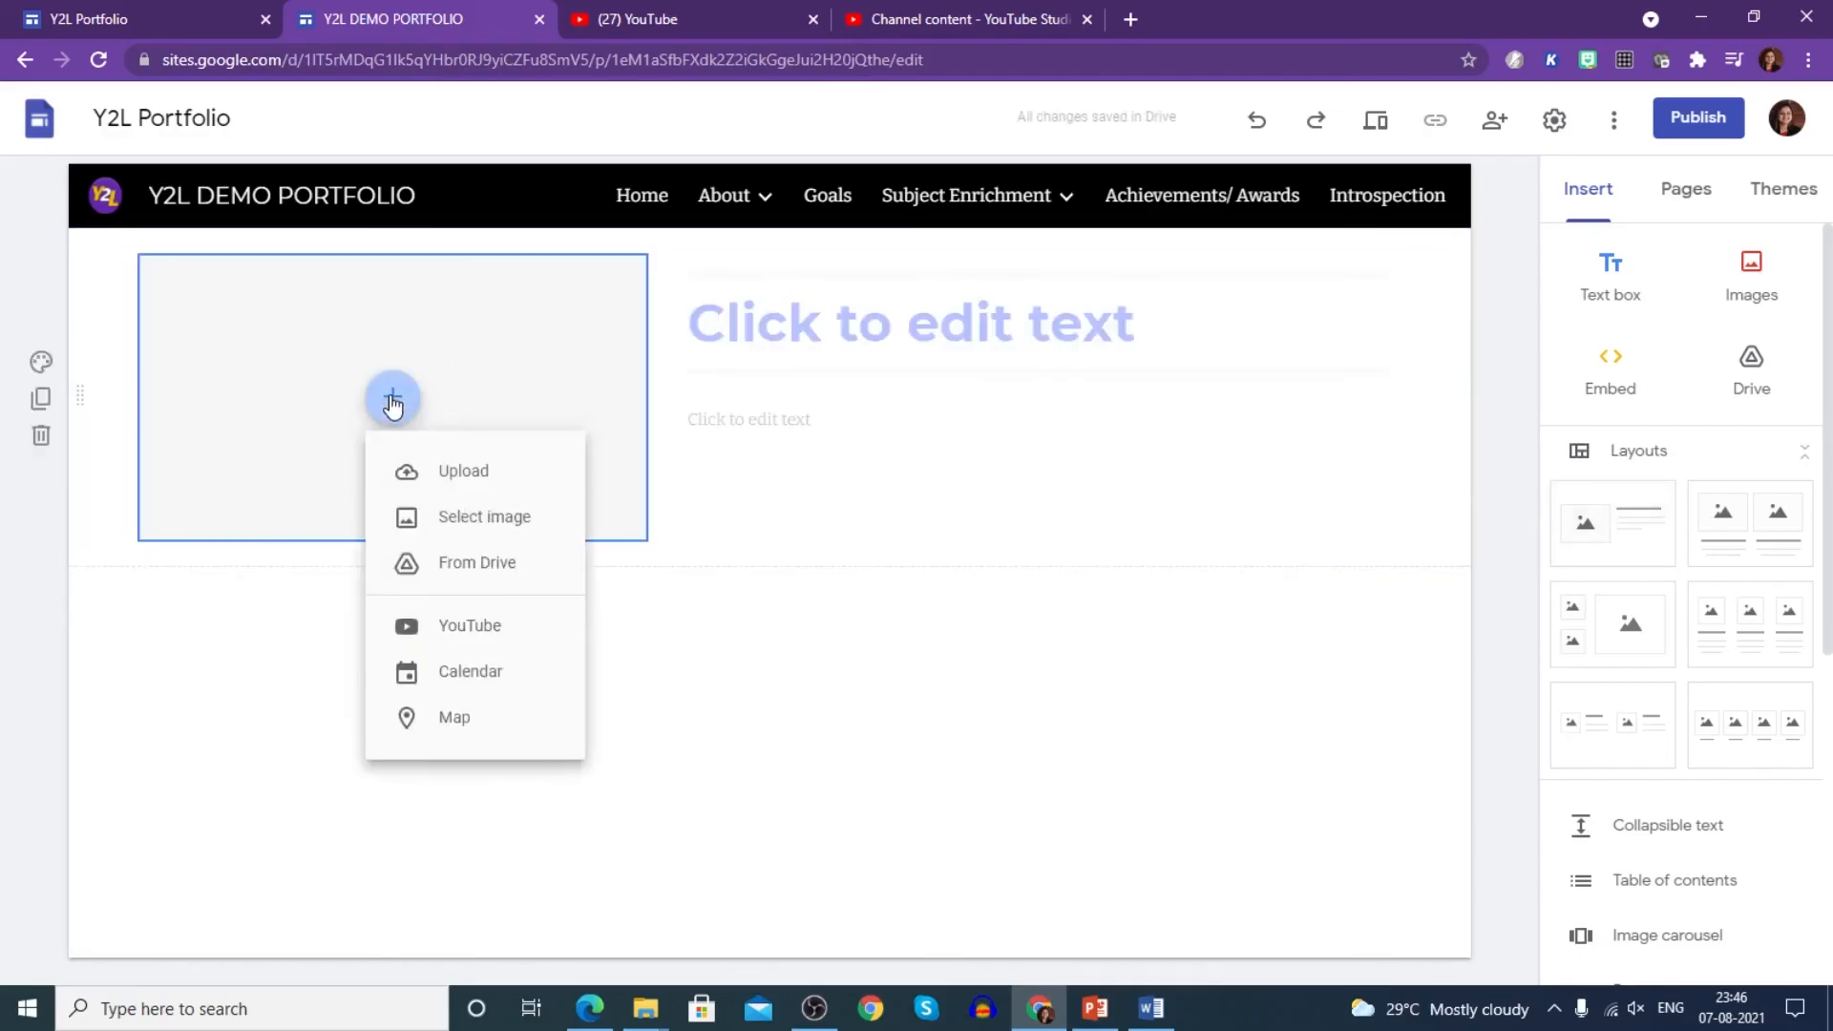
left_click(432, 490)
scroll(457, 387, "down", 2)
left_click(269, 348)
left_click(715, 514)
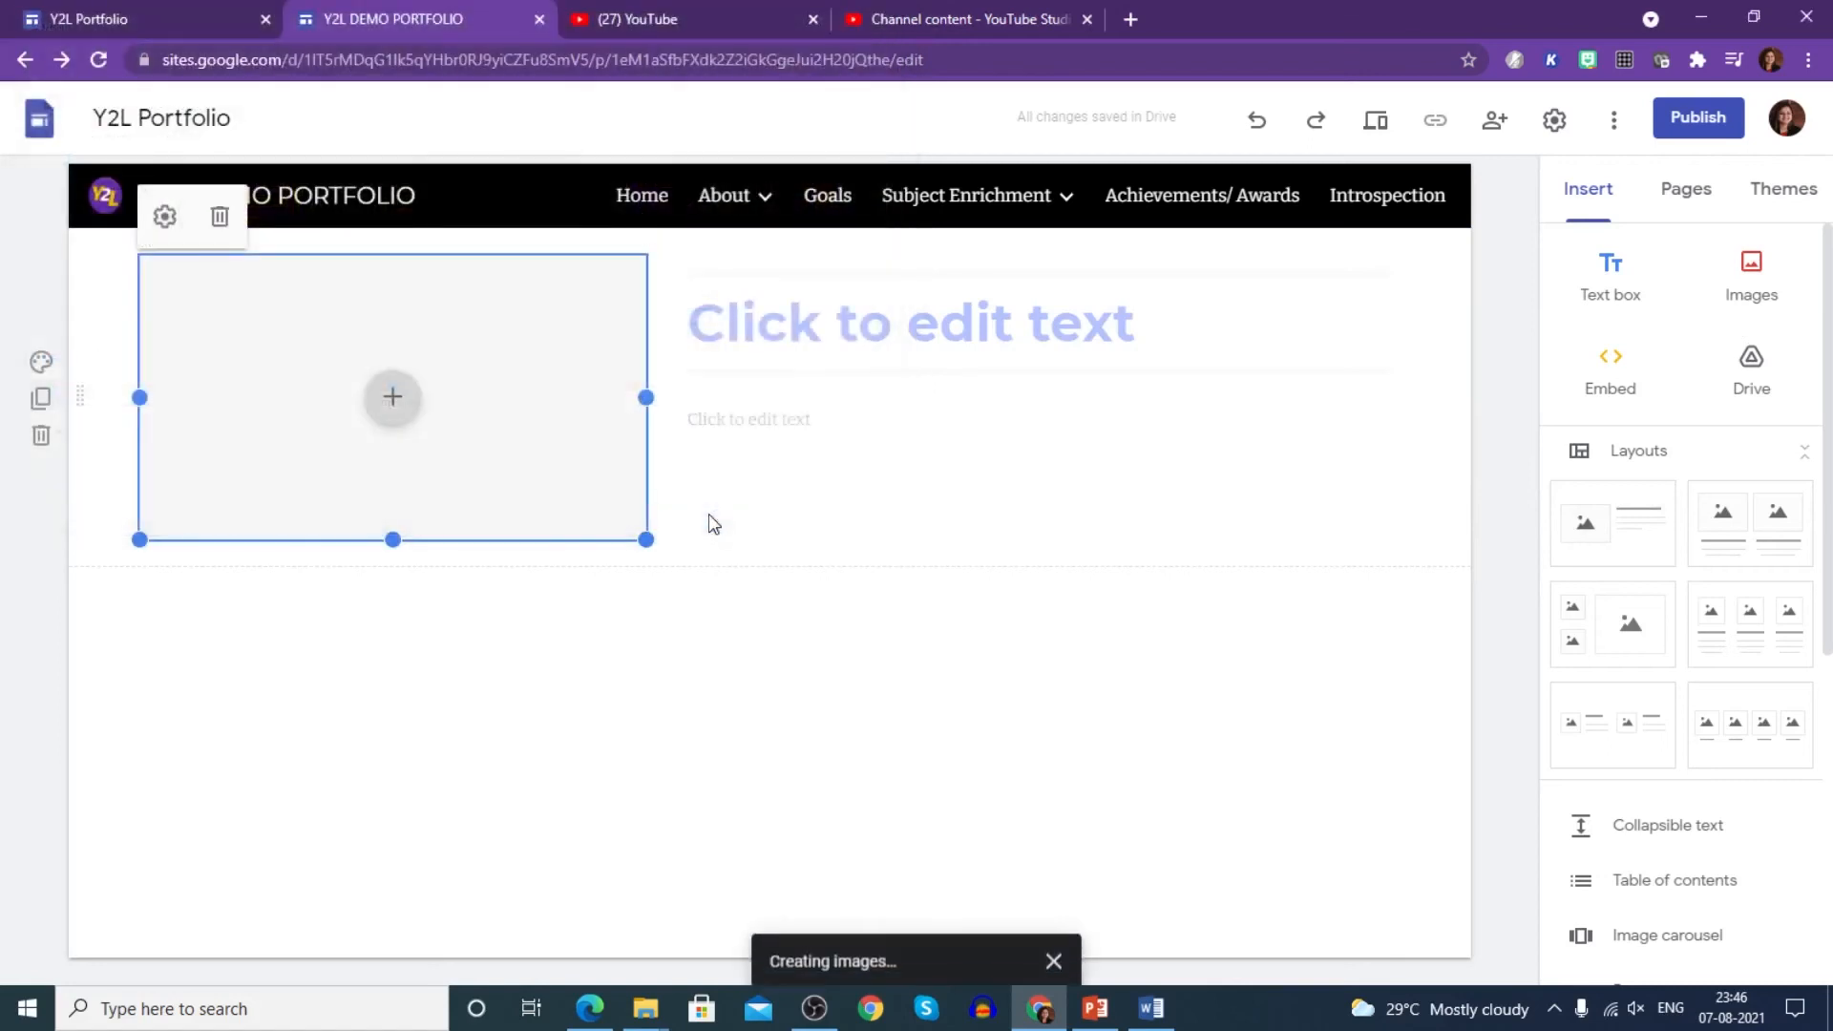
- Title the section 'SPEECH ON INDEPENDENCE DAY' with the date line below
left_click(951, 334)
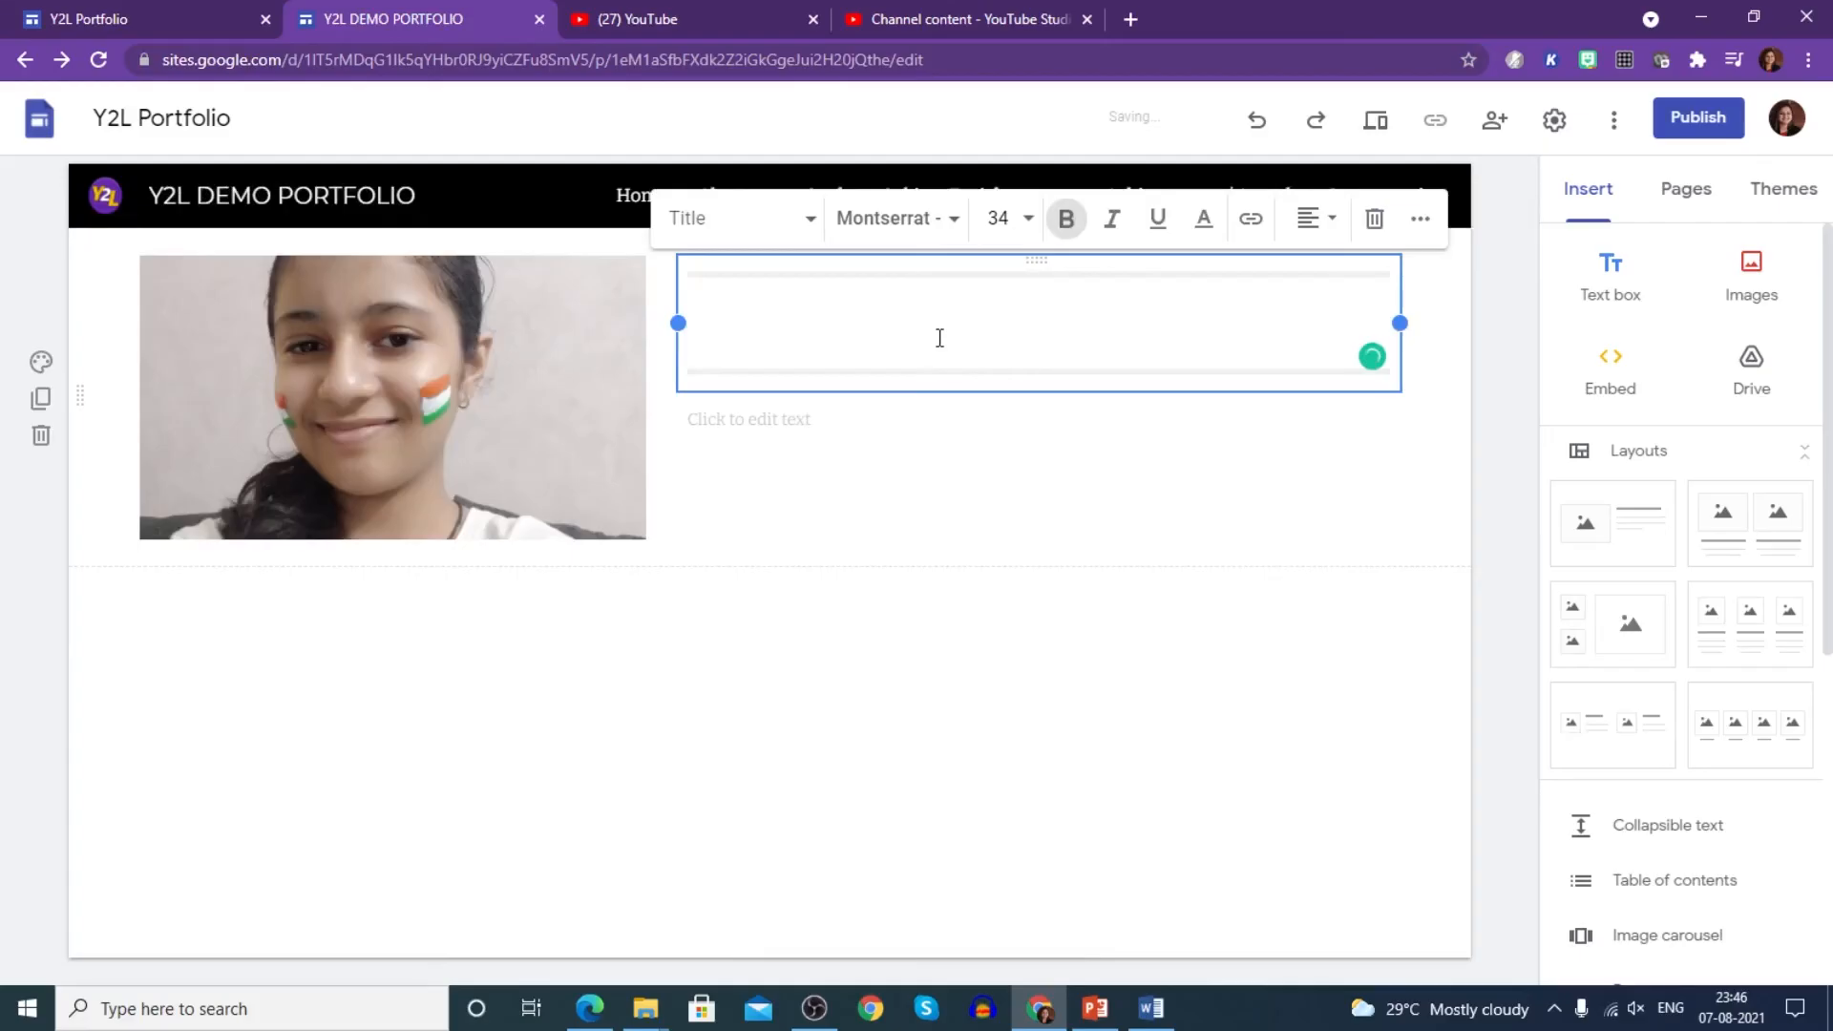
type("sPEECH ")
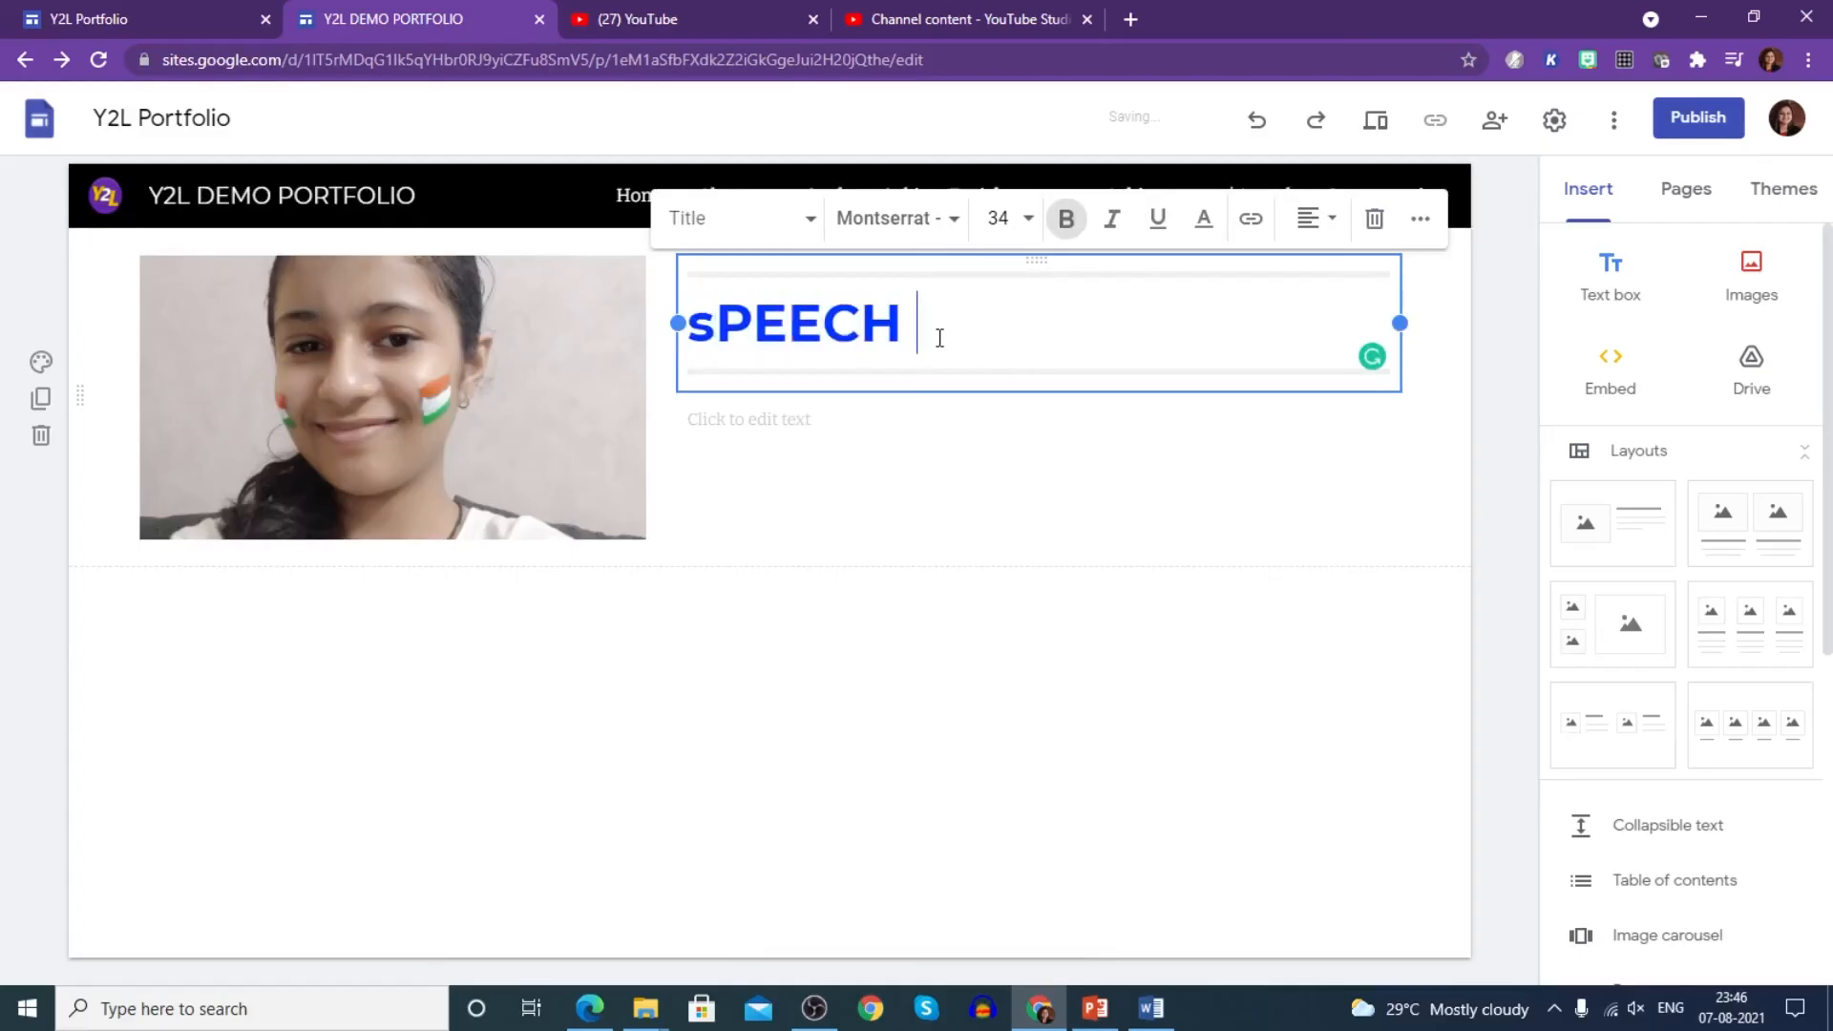
type("ON iNDEPEN")
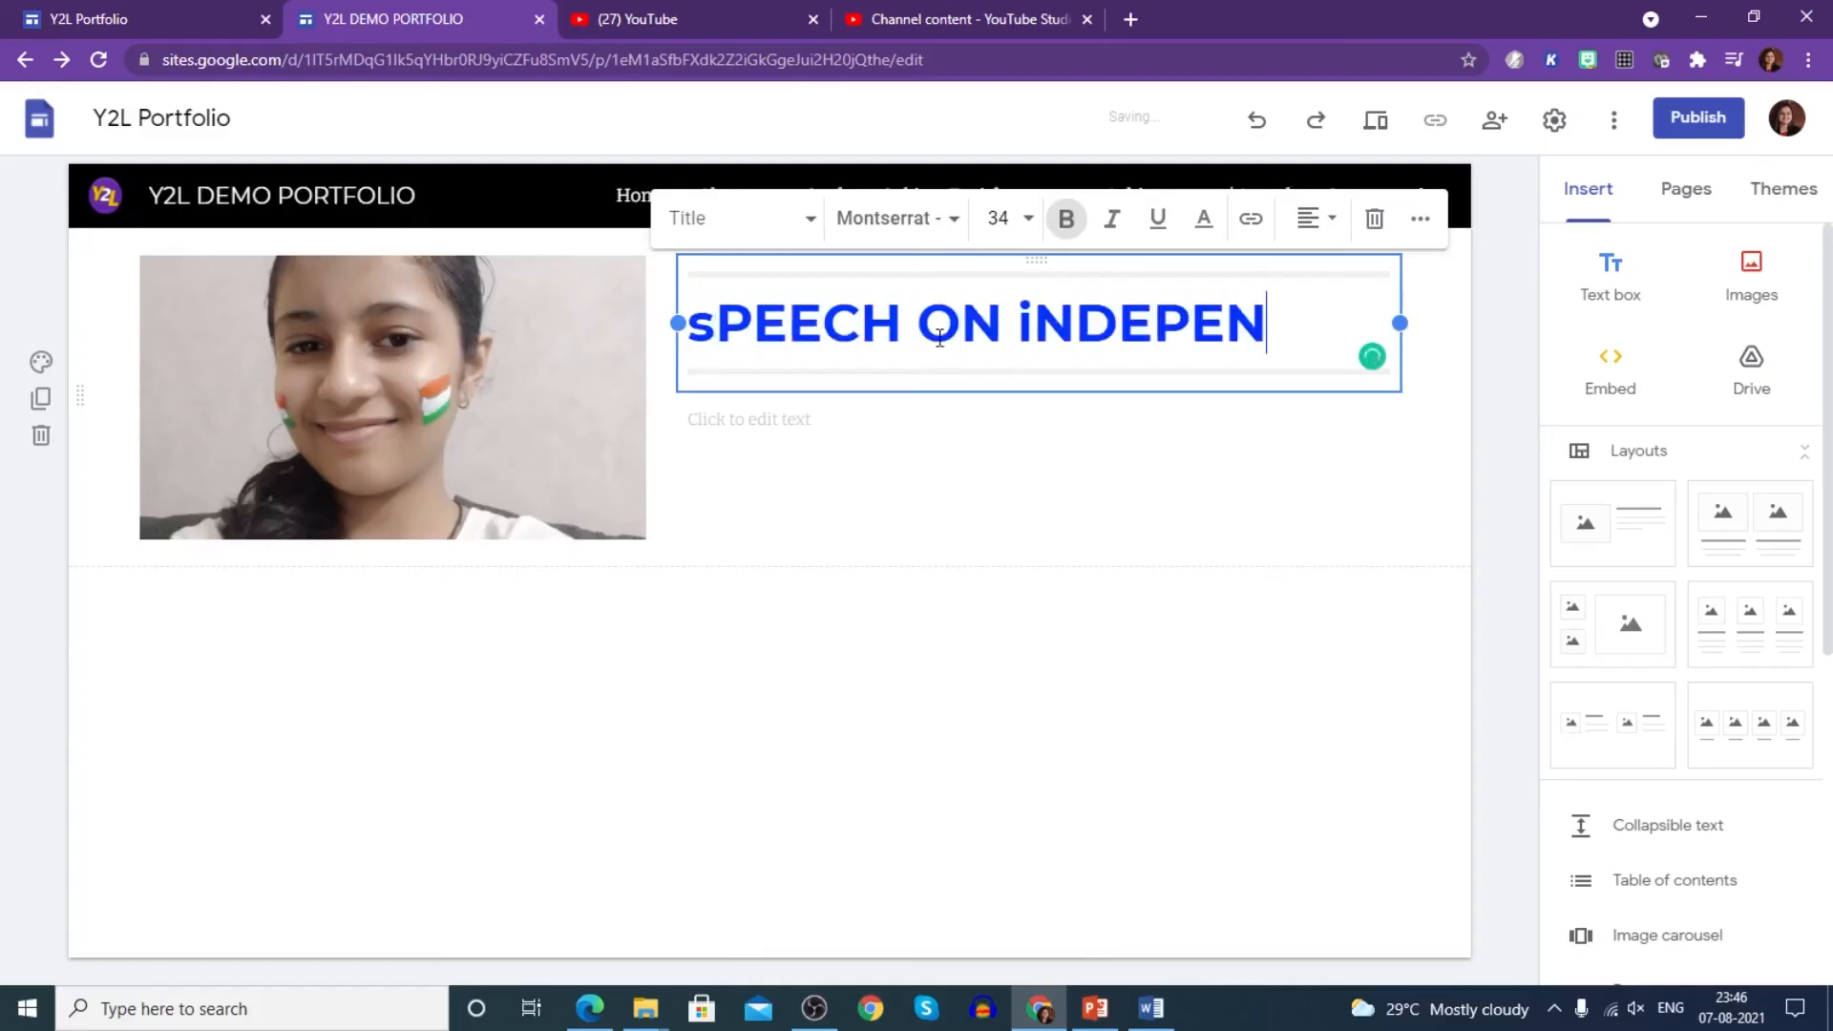
type("DENCE dAY")
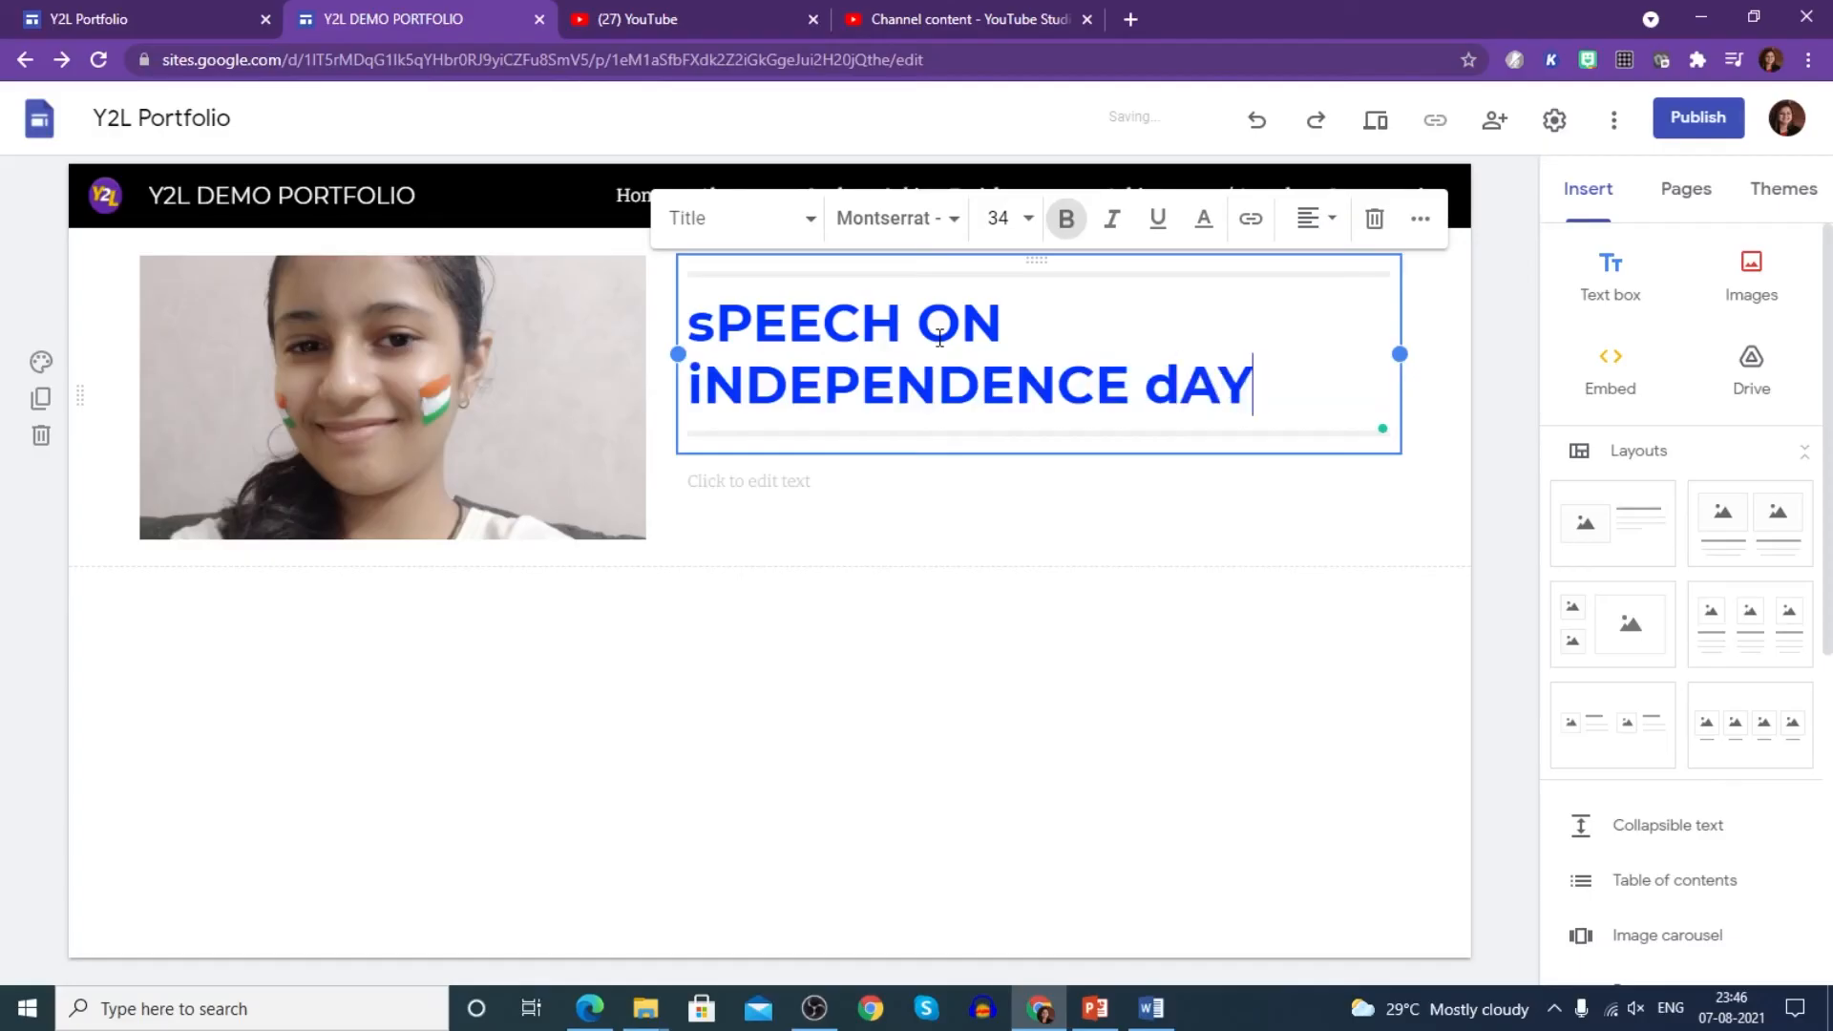
key("BackSpace")
type("D")
key("Left")
key("Left")
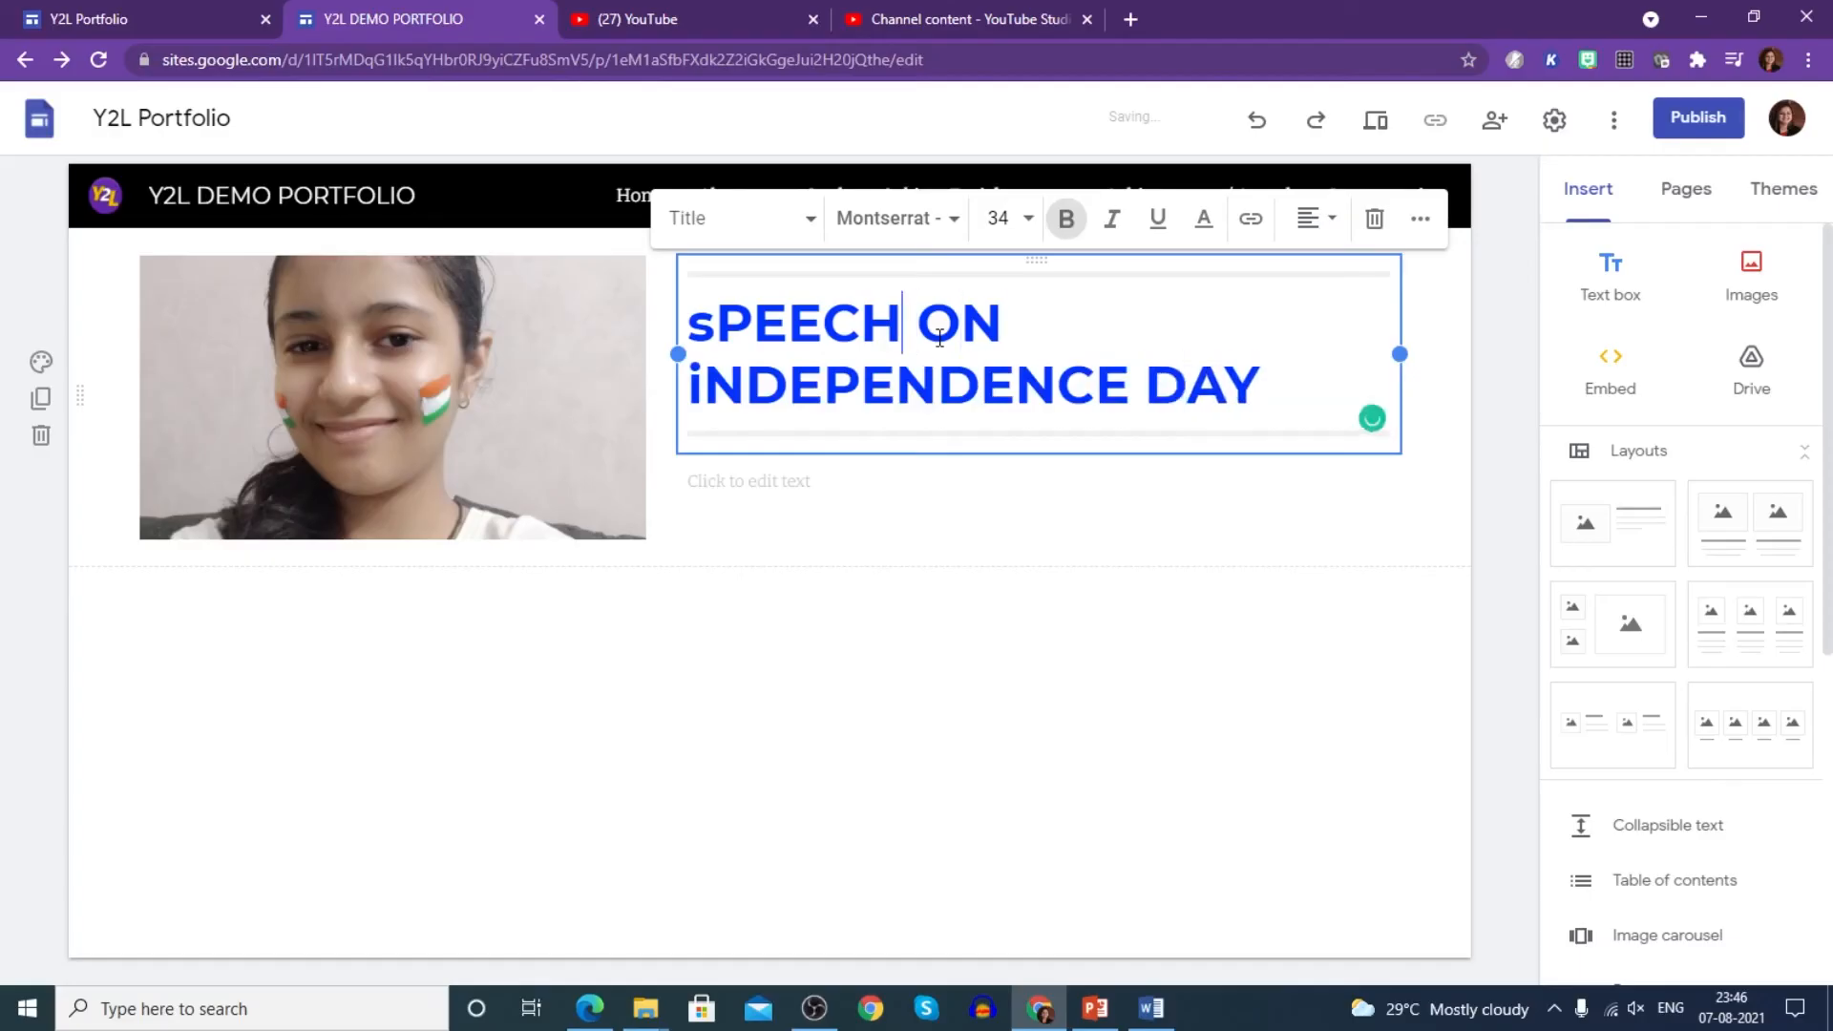
key("BackSpace")
type("S")
key("BackSpace")
type("I")
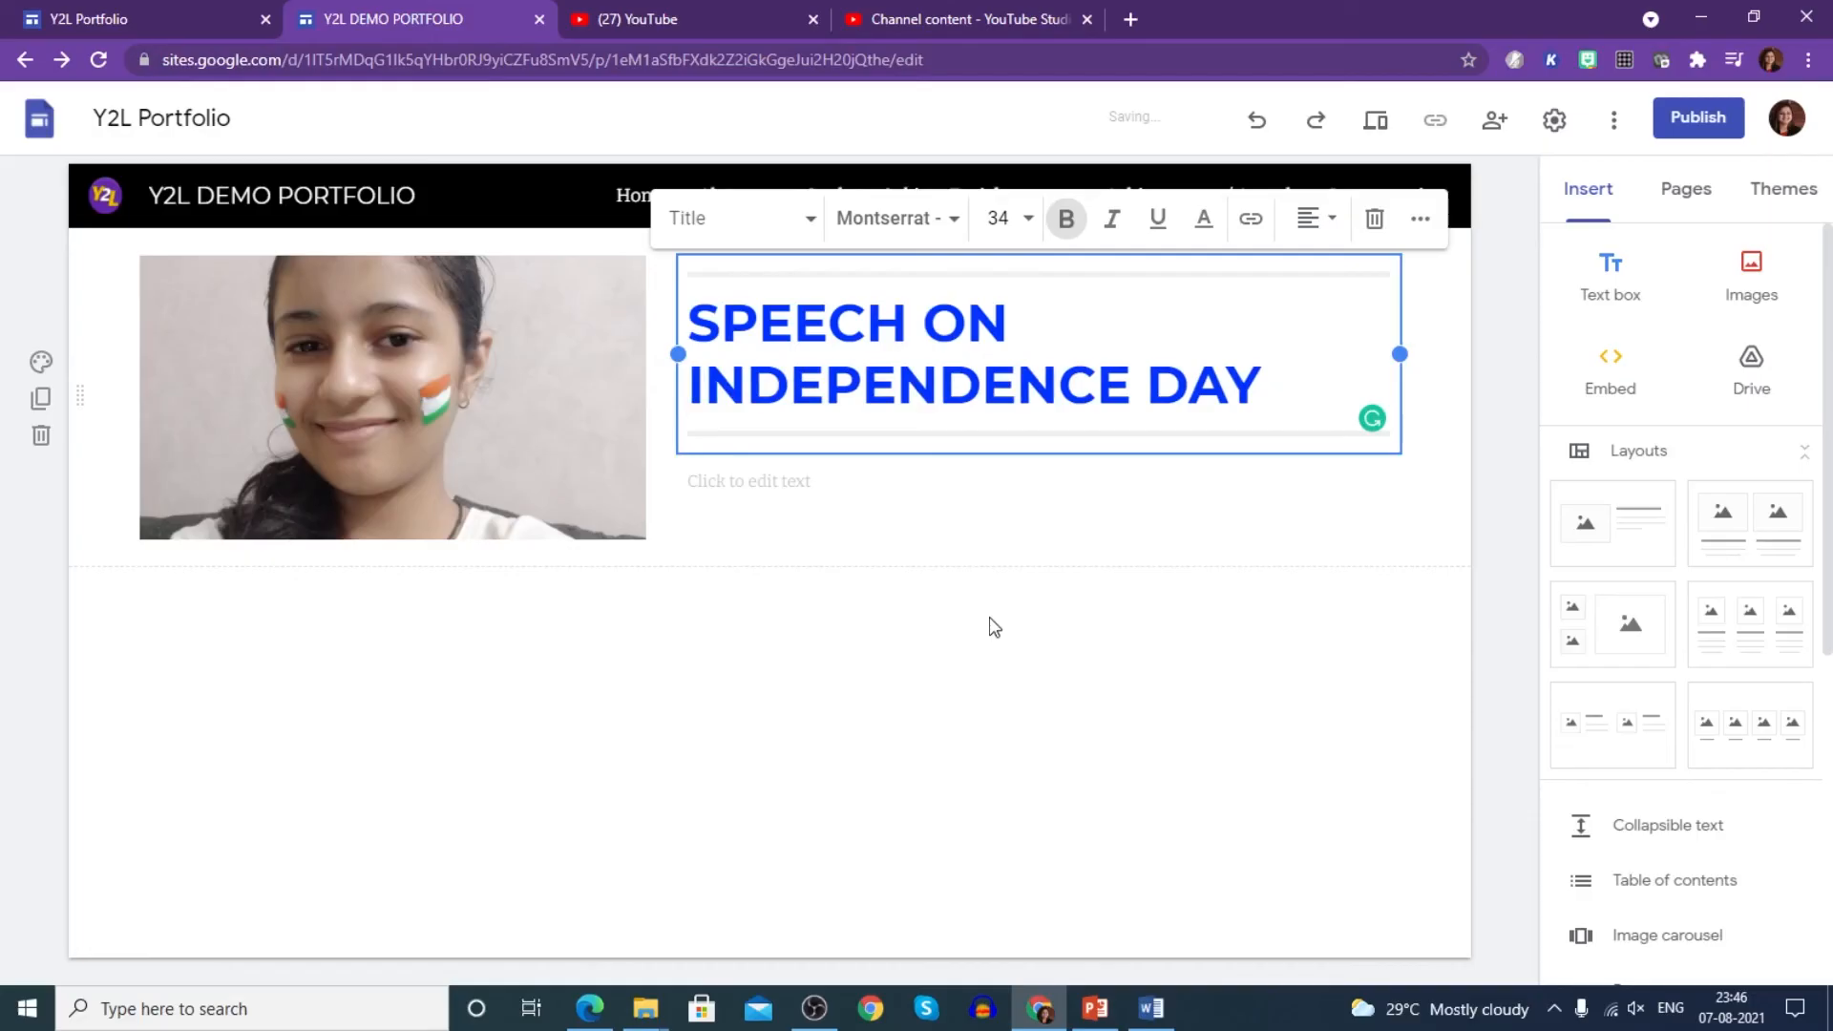
left_click(989, 625)
left_click(824, 475)
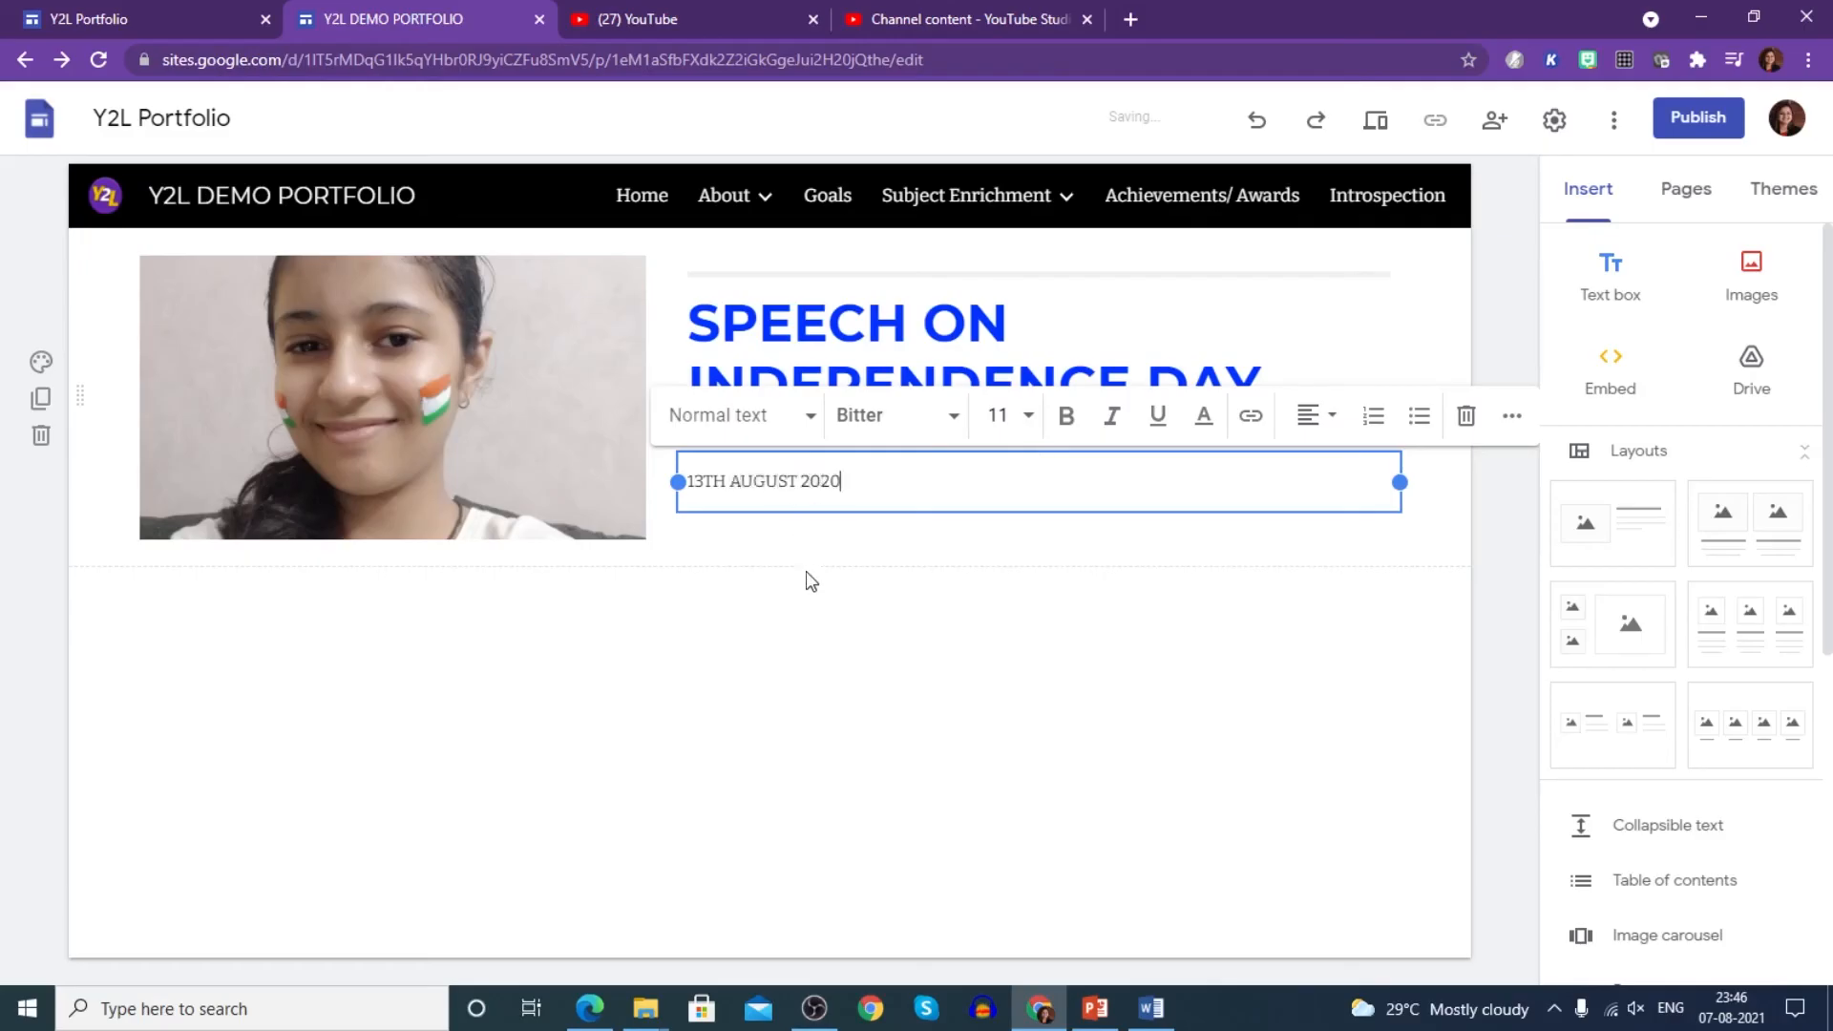
left_click(880, 681)
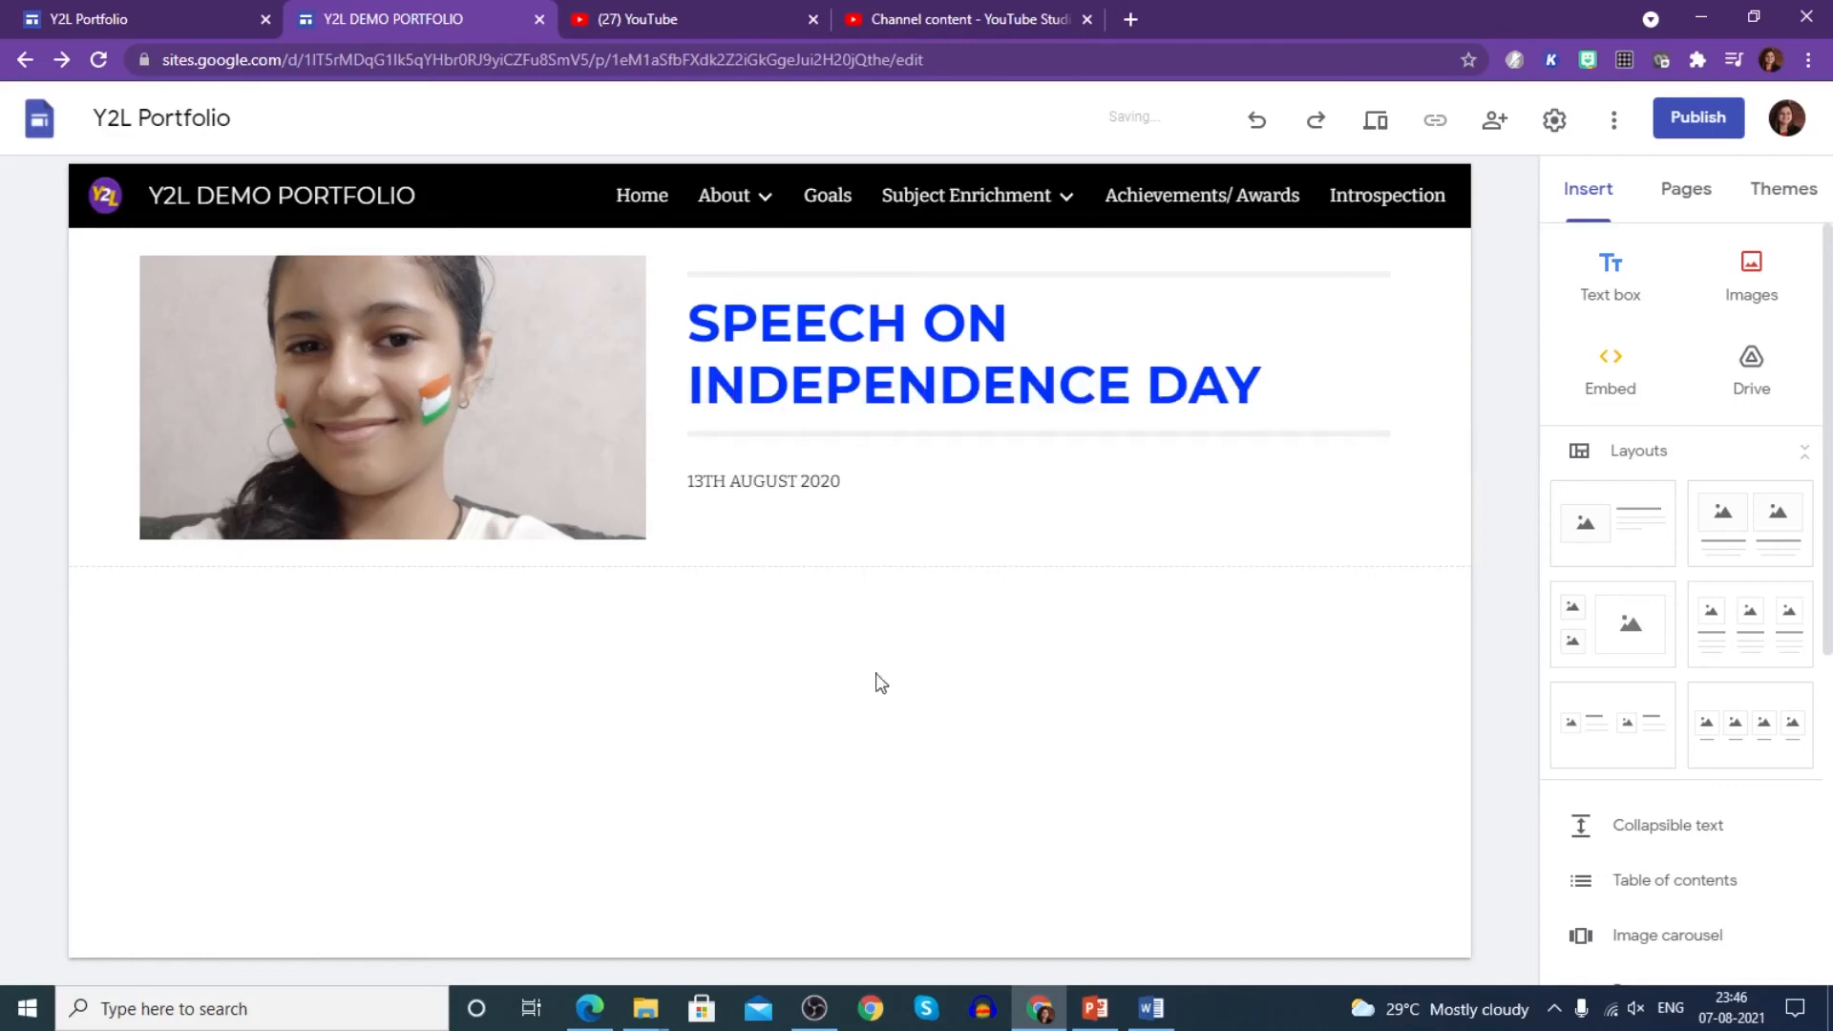
- Resize the speech photo, then open the Social Science subpage
left_click(470, 429)
left_click_drag(394, 541, 393, 723)
left_click_drag(646, 707, 608, 637)
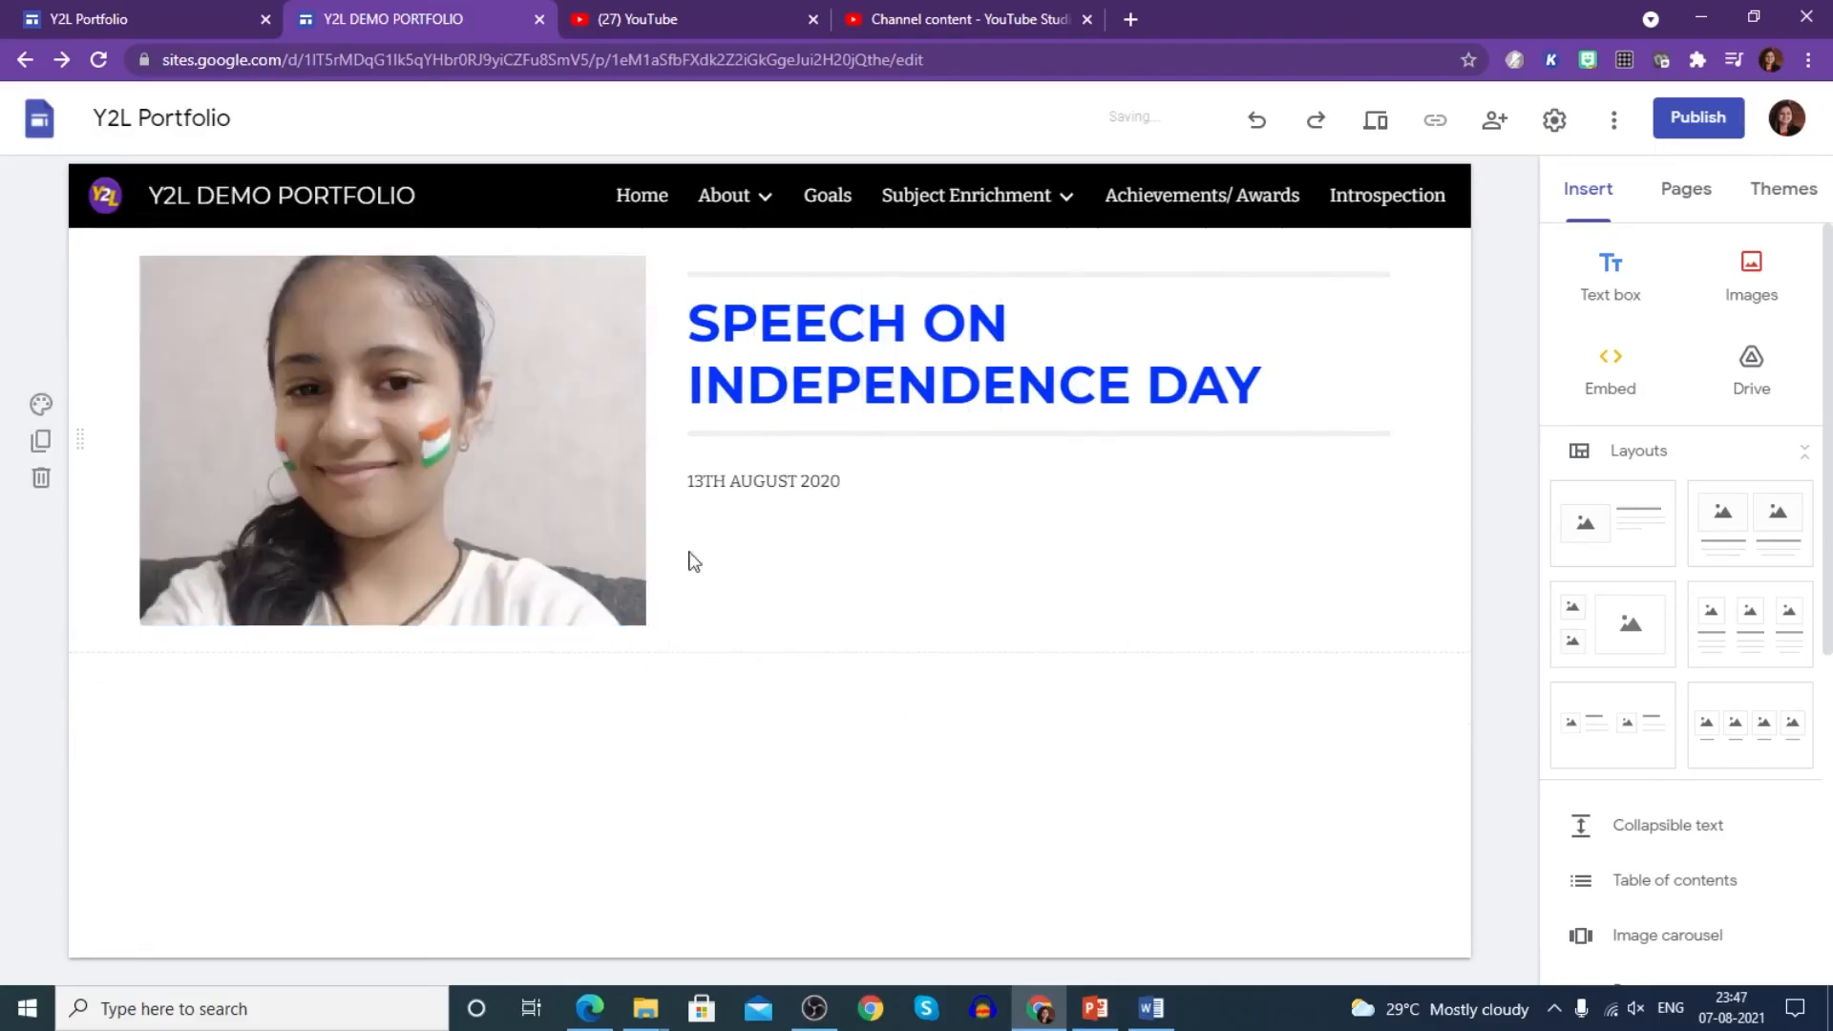
mouse_move(965, 197)
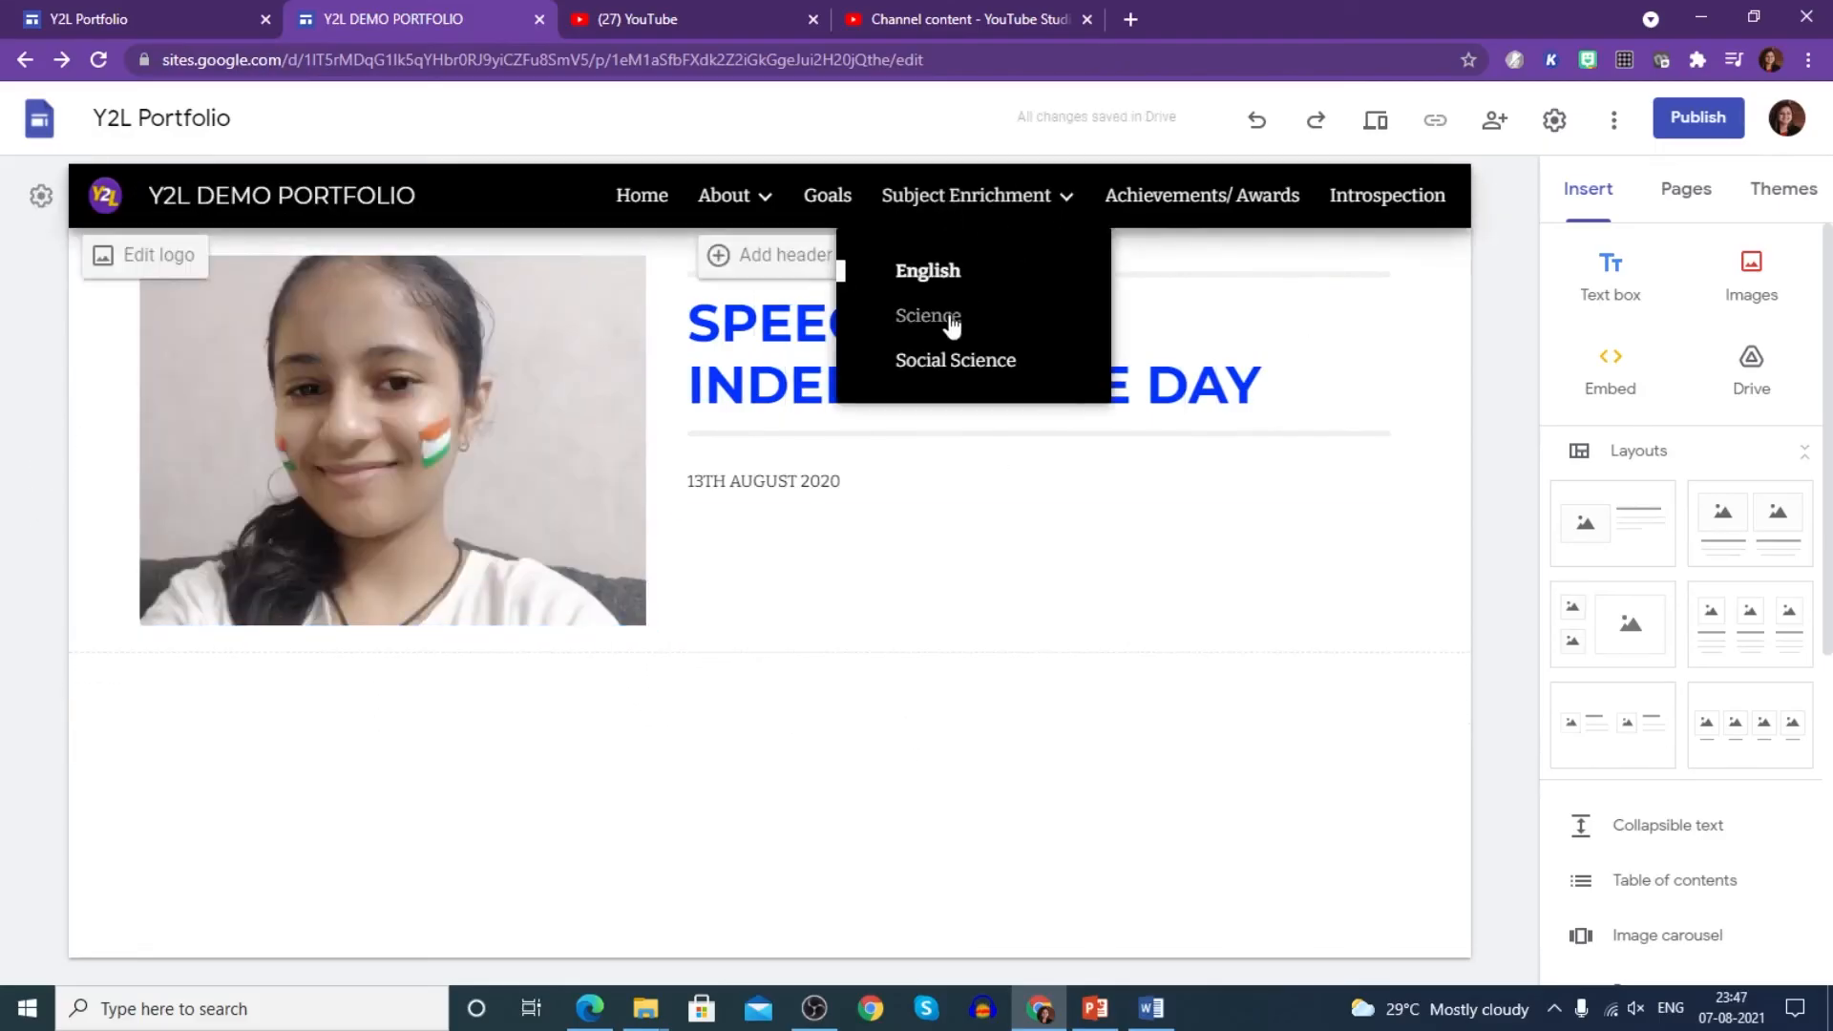
left_click(952, 363)
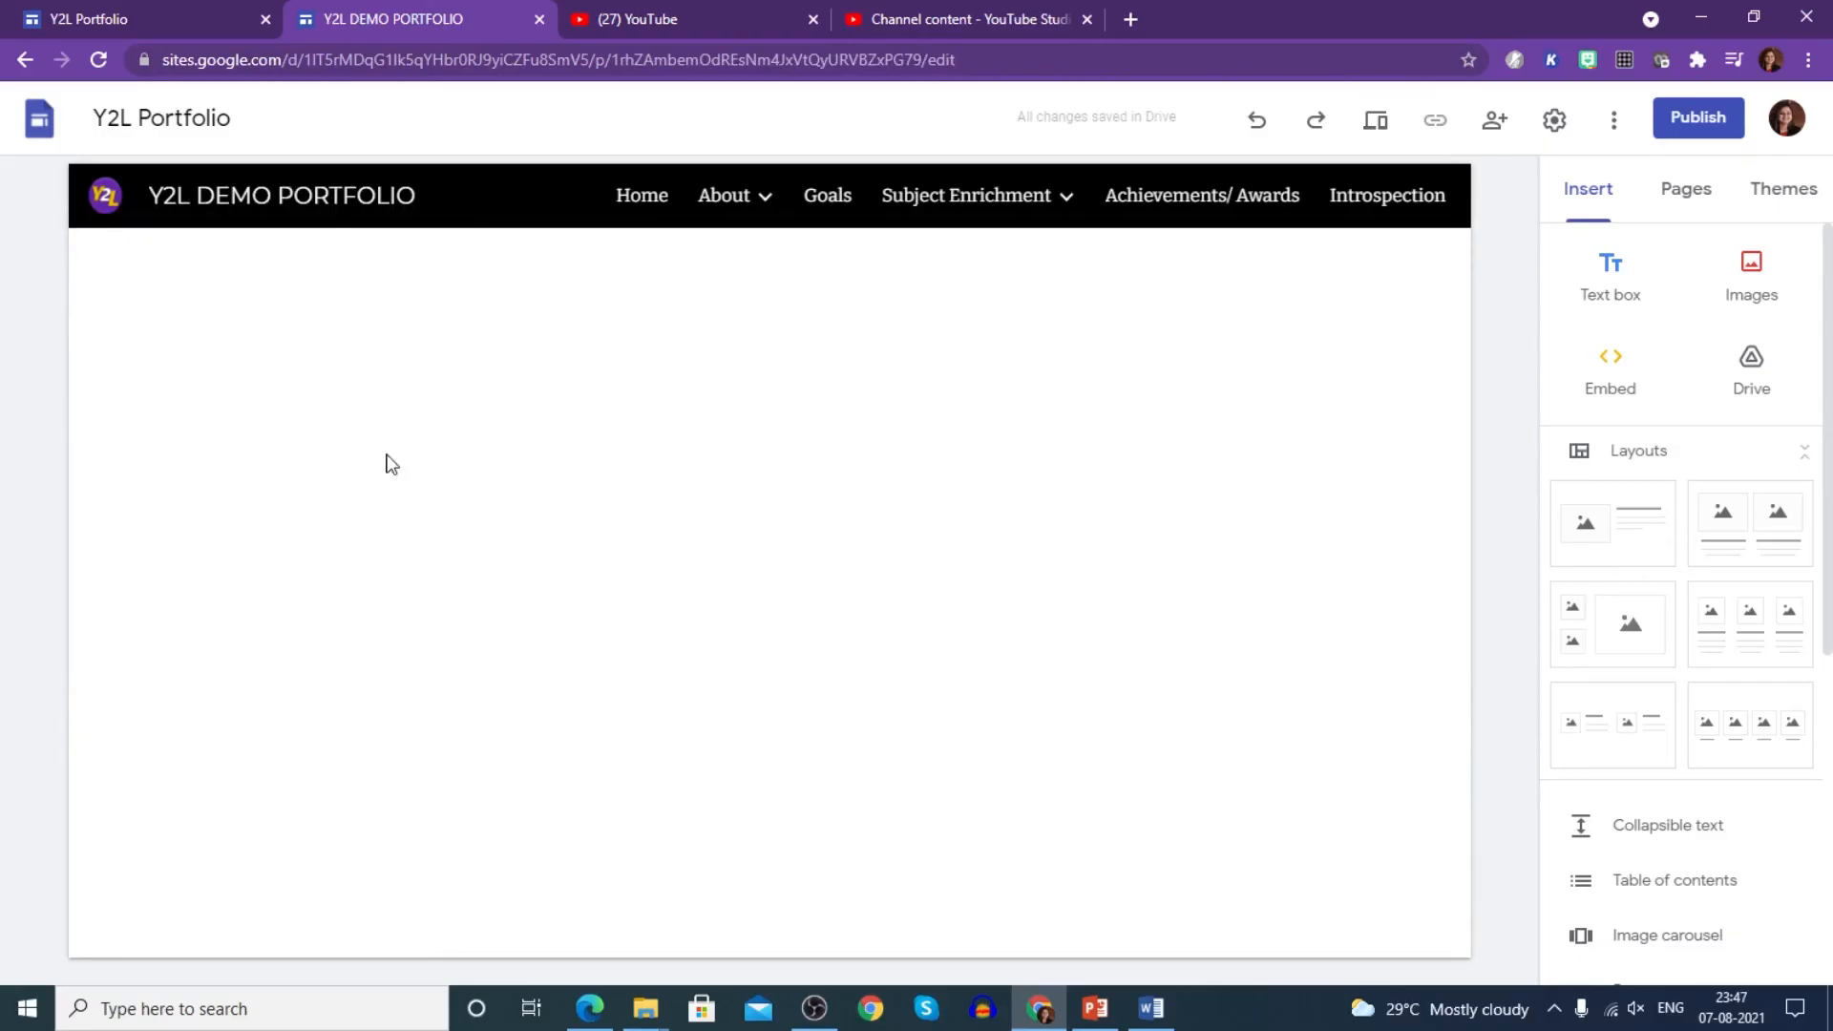
- Insert a two-image layout with the SST Poster in the left slot, made taller
left_click(1748, 546)
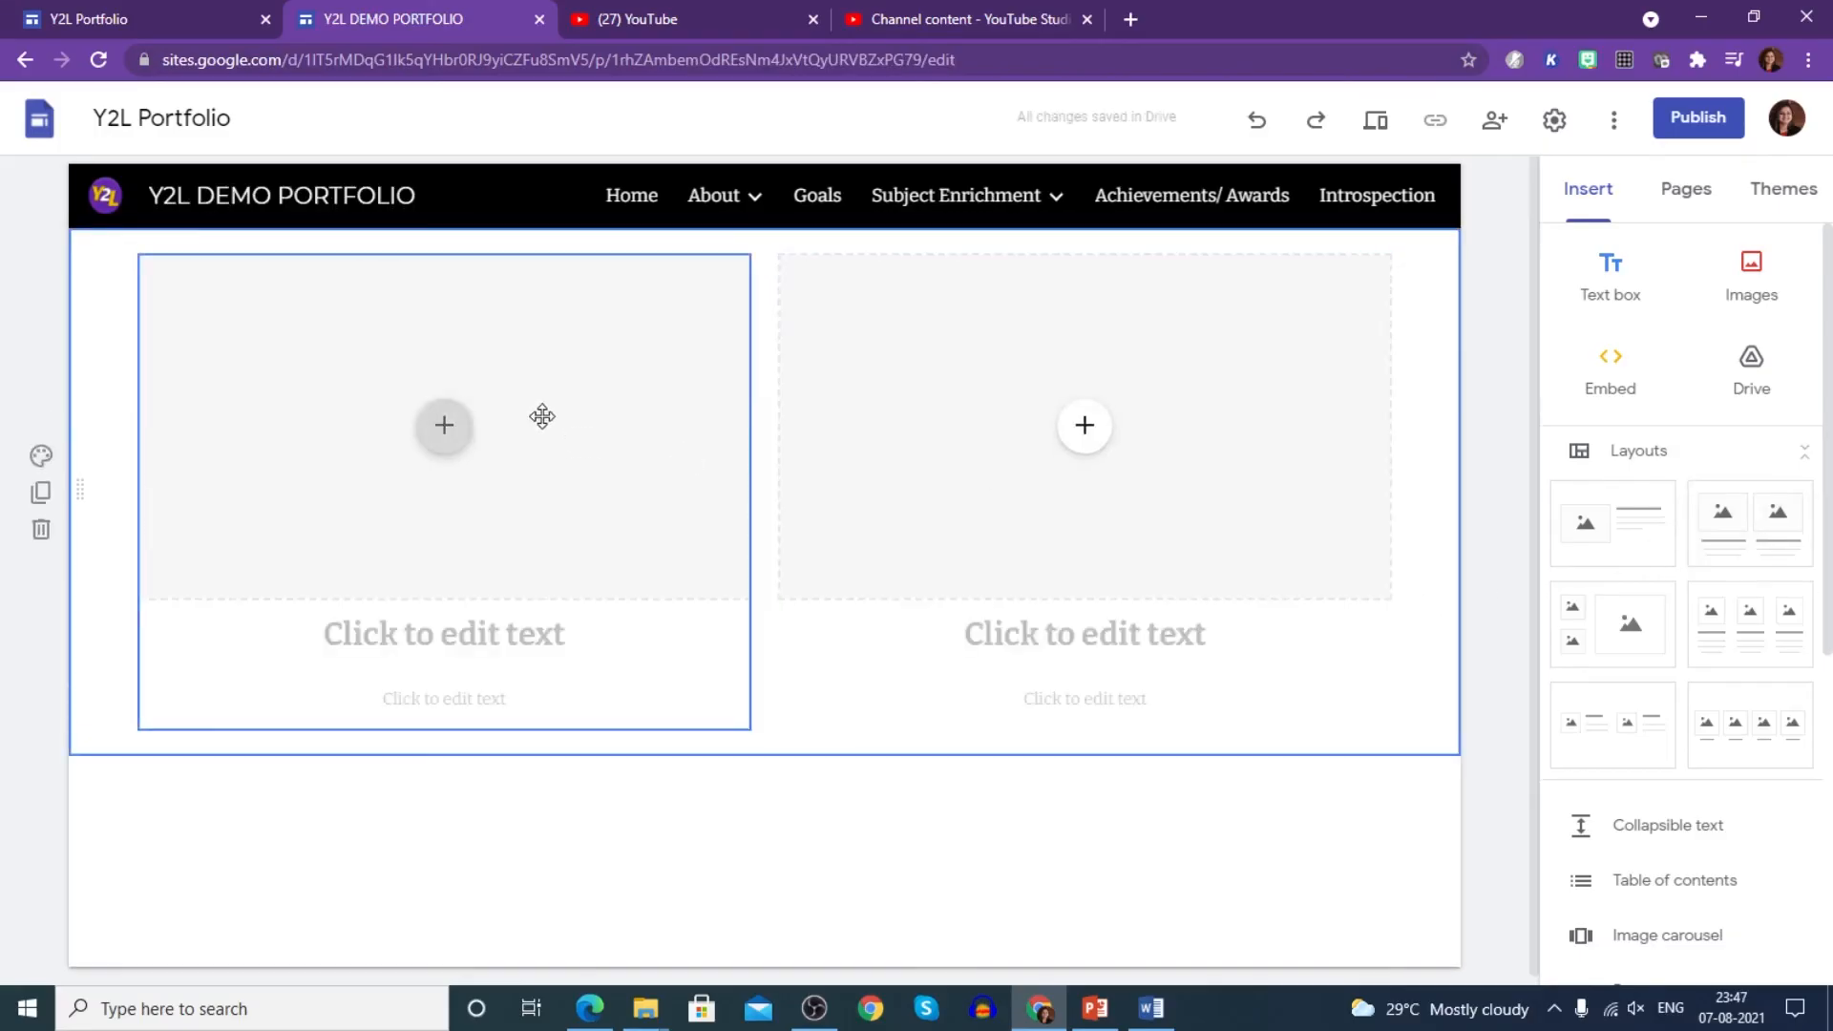
left_click(447, 430)
left_click(530, 496)
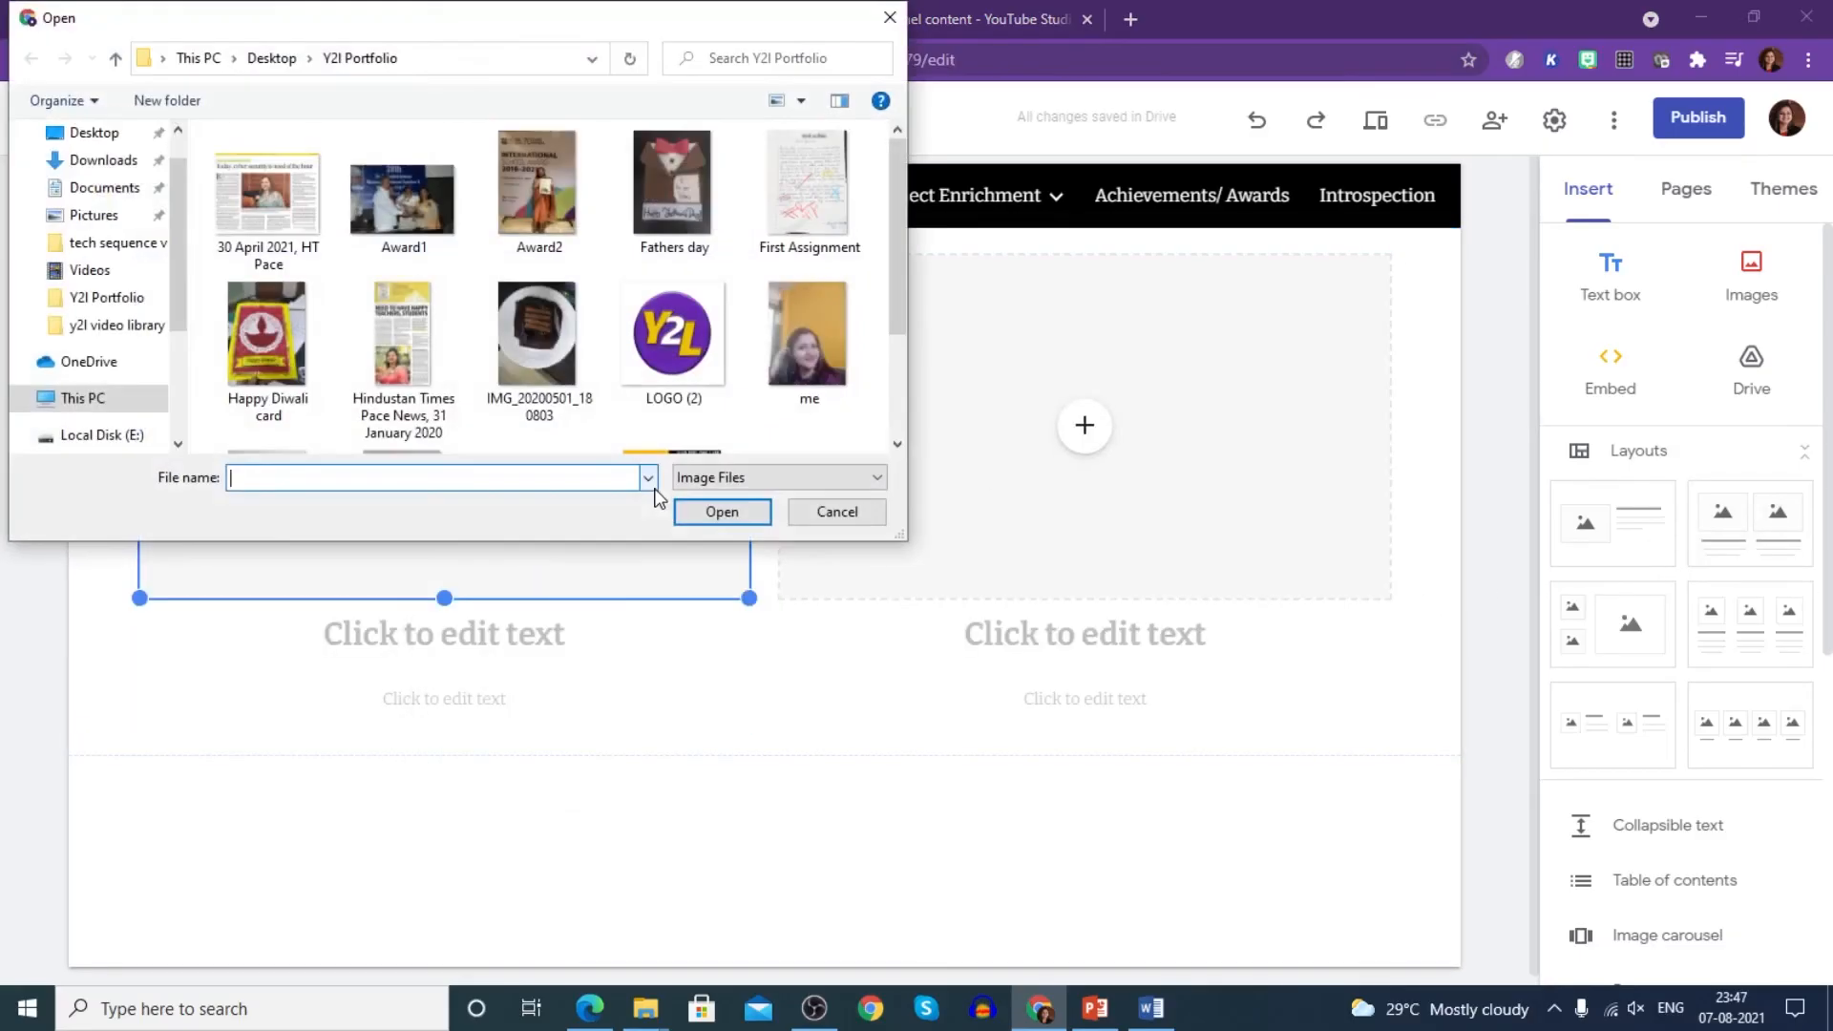
scroll(393, 363, "down", 2)
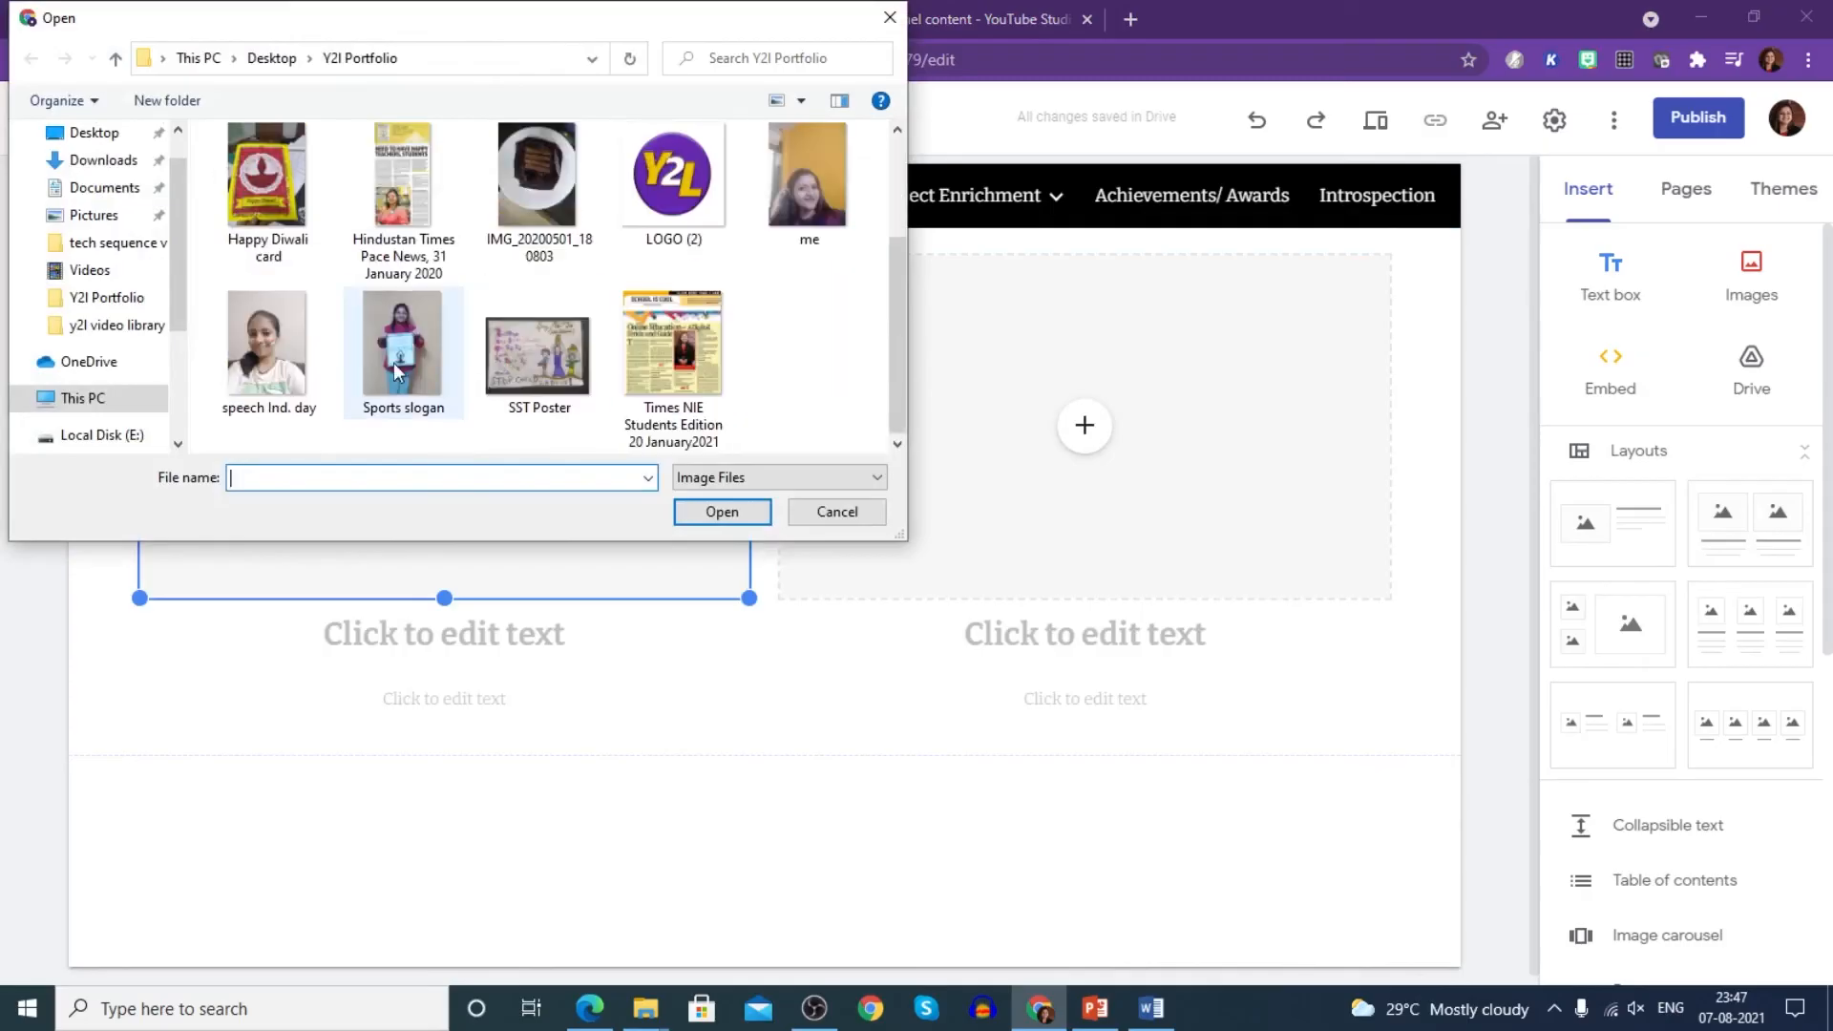
left_click(551, 385)
left_click(712, 512)
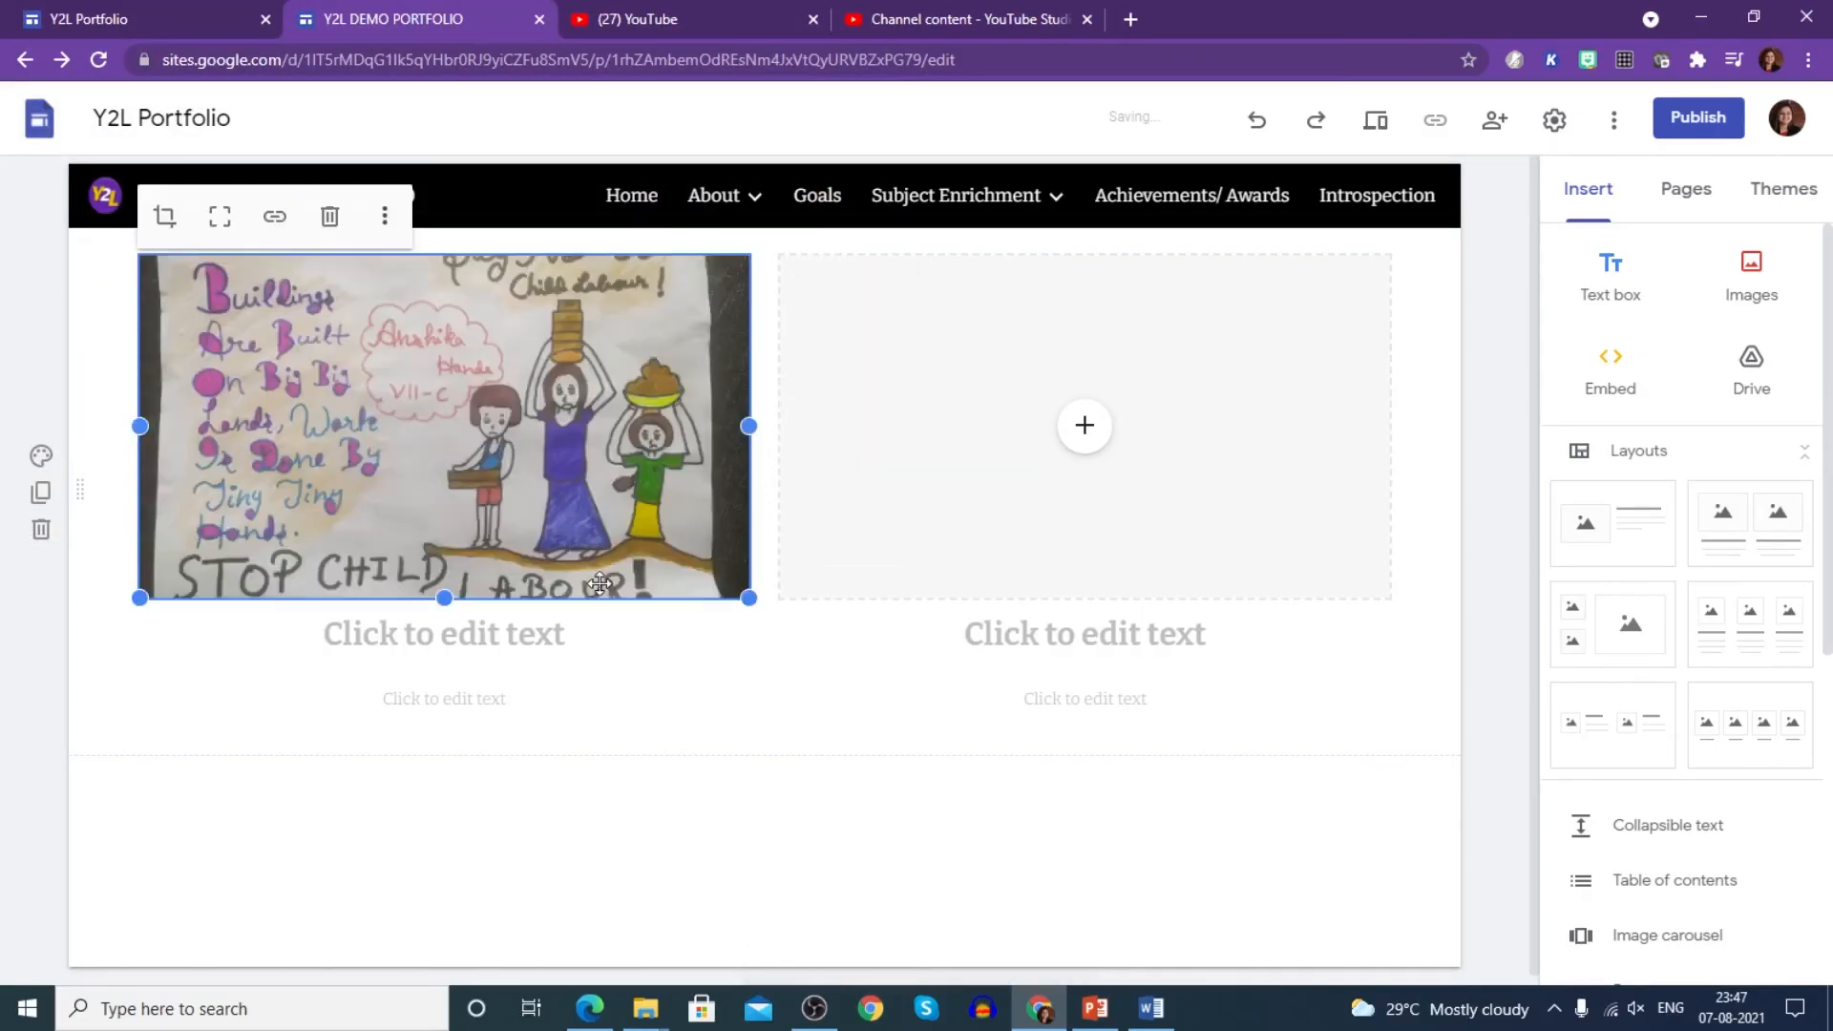
left_click_drag(431, 599, 444, 720)
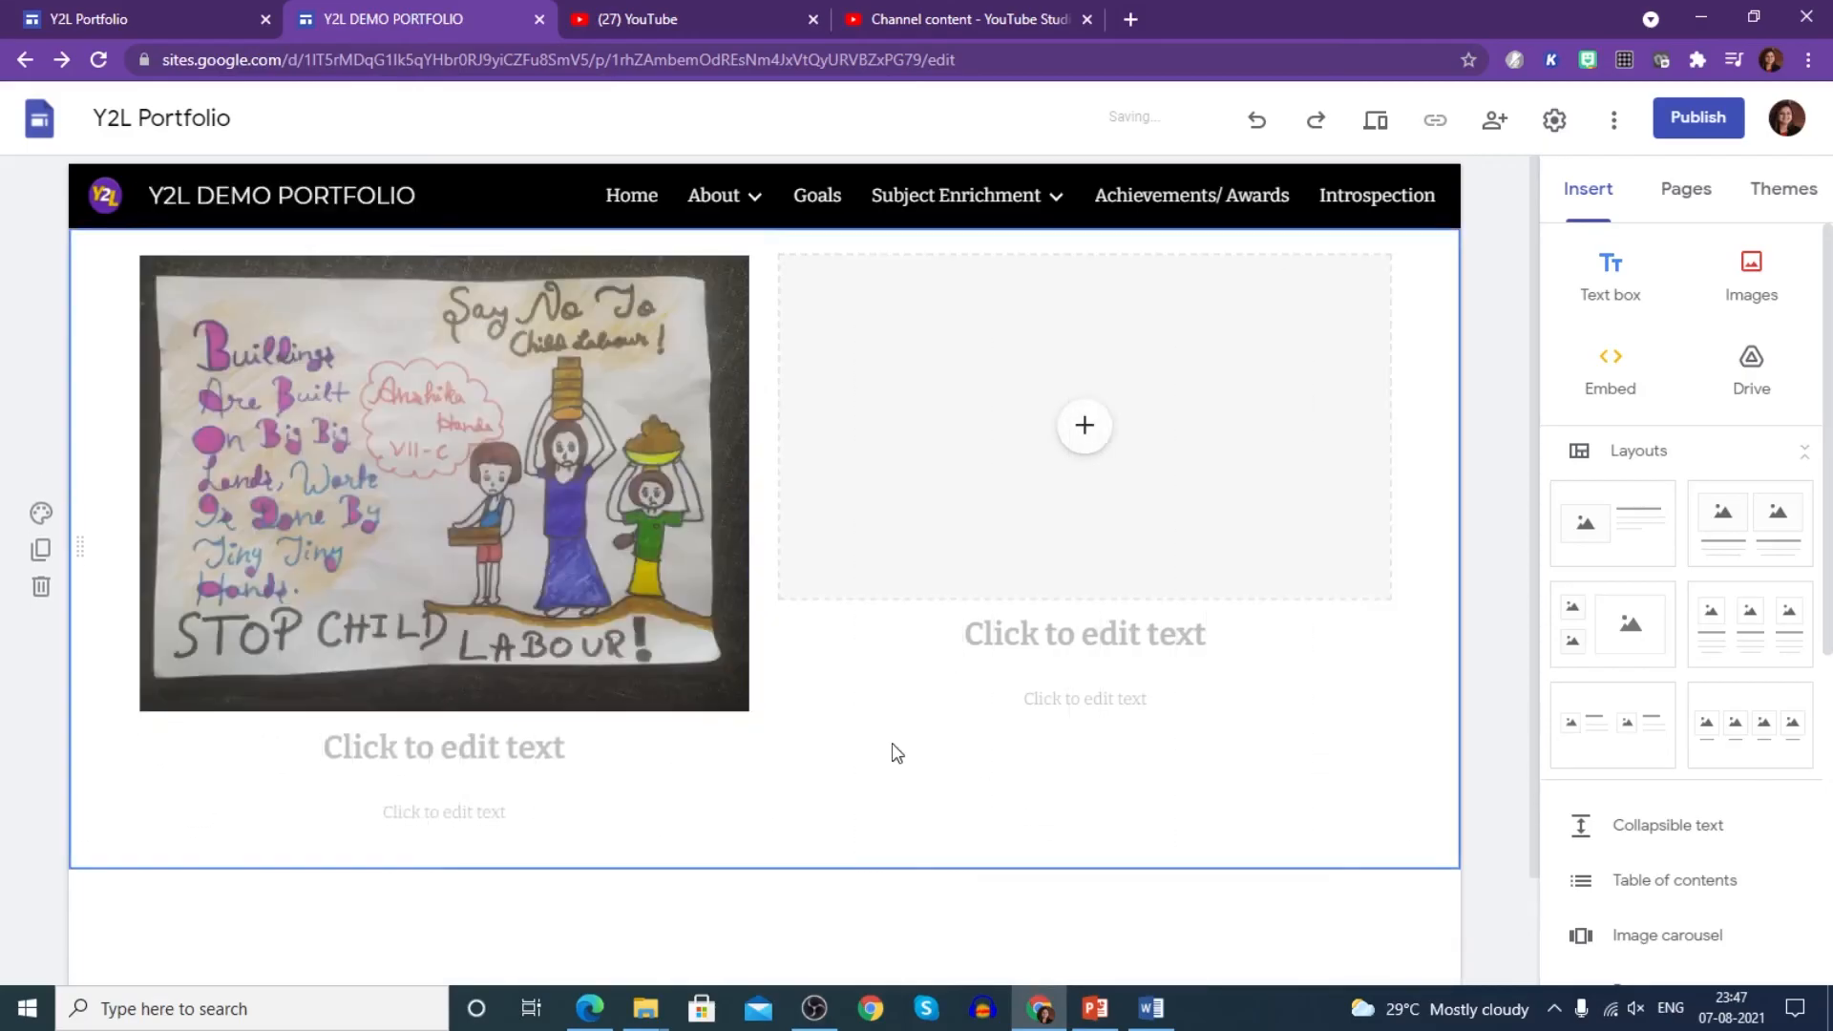
- Upload the Sports slogan photo to the right slot and match it to the poster's height
left_click(1088, 432)
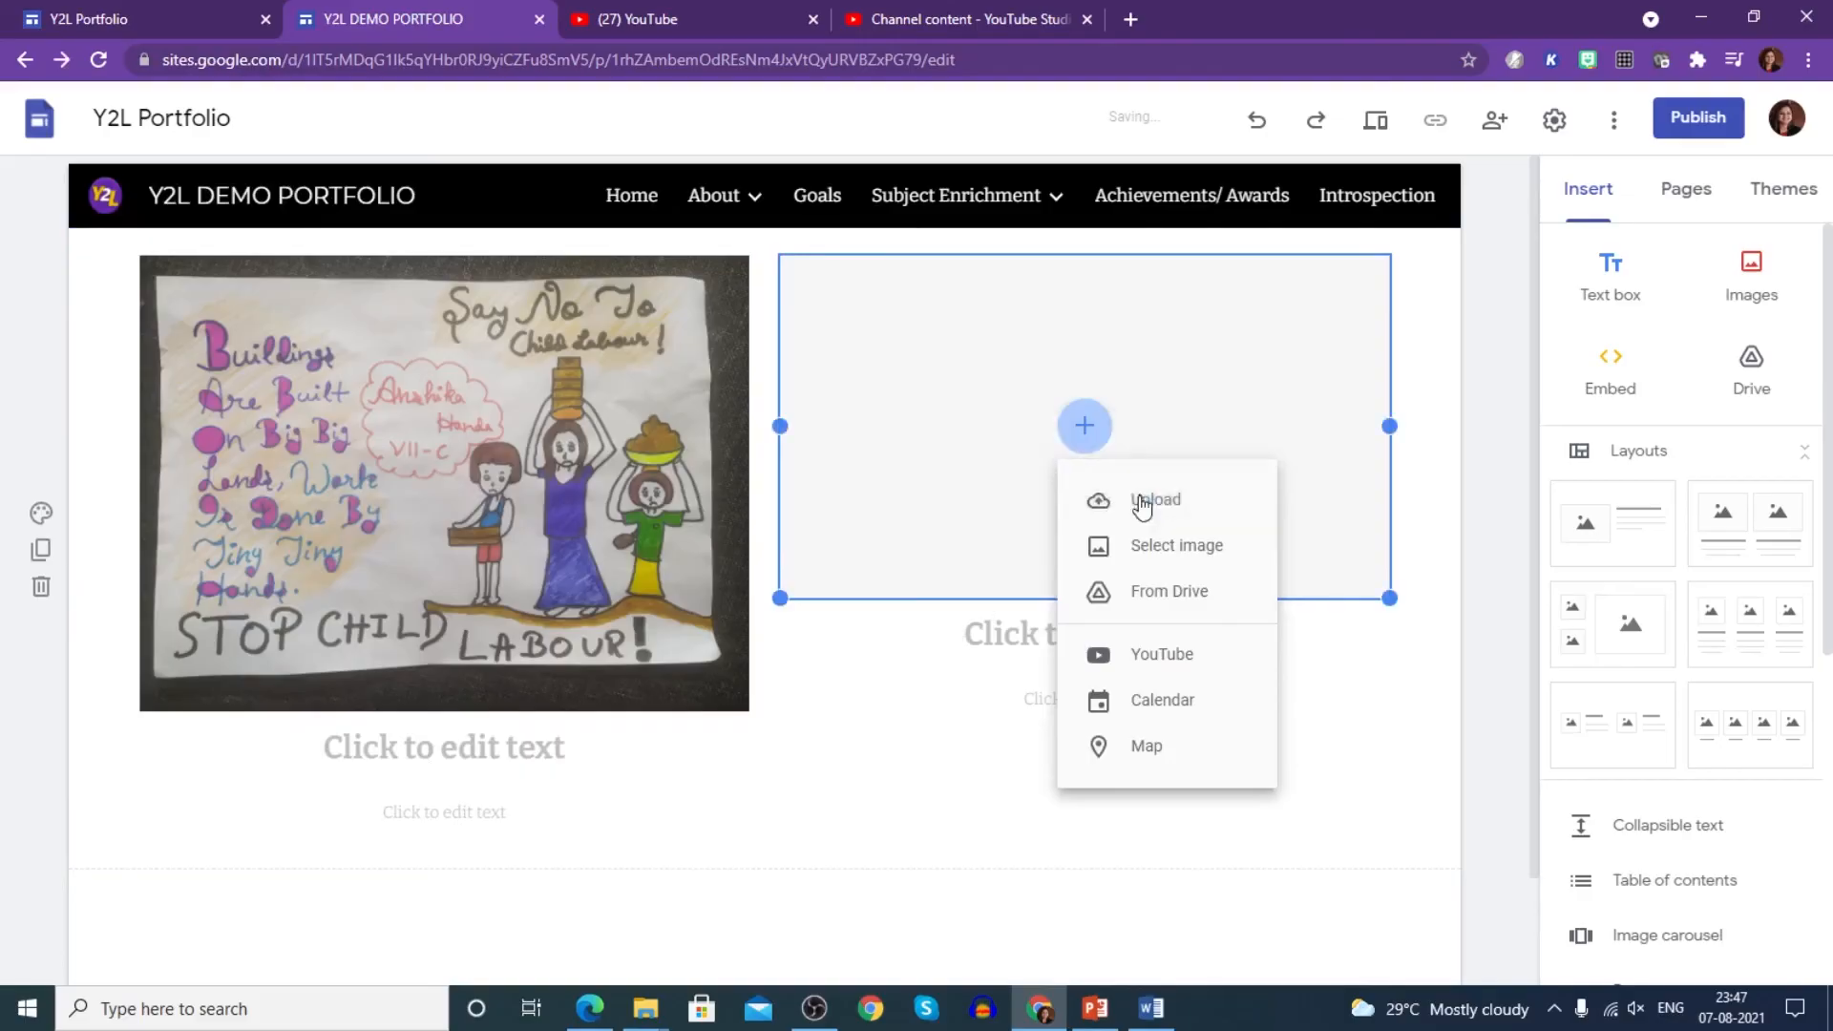
left_click(1140, 489)
scroll(687, 315, "down", 1)
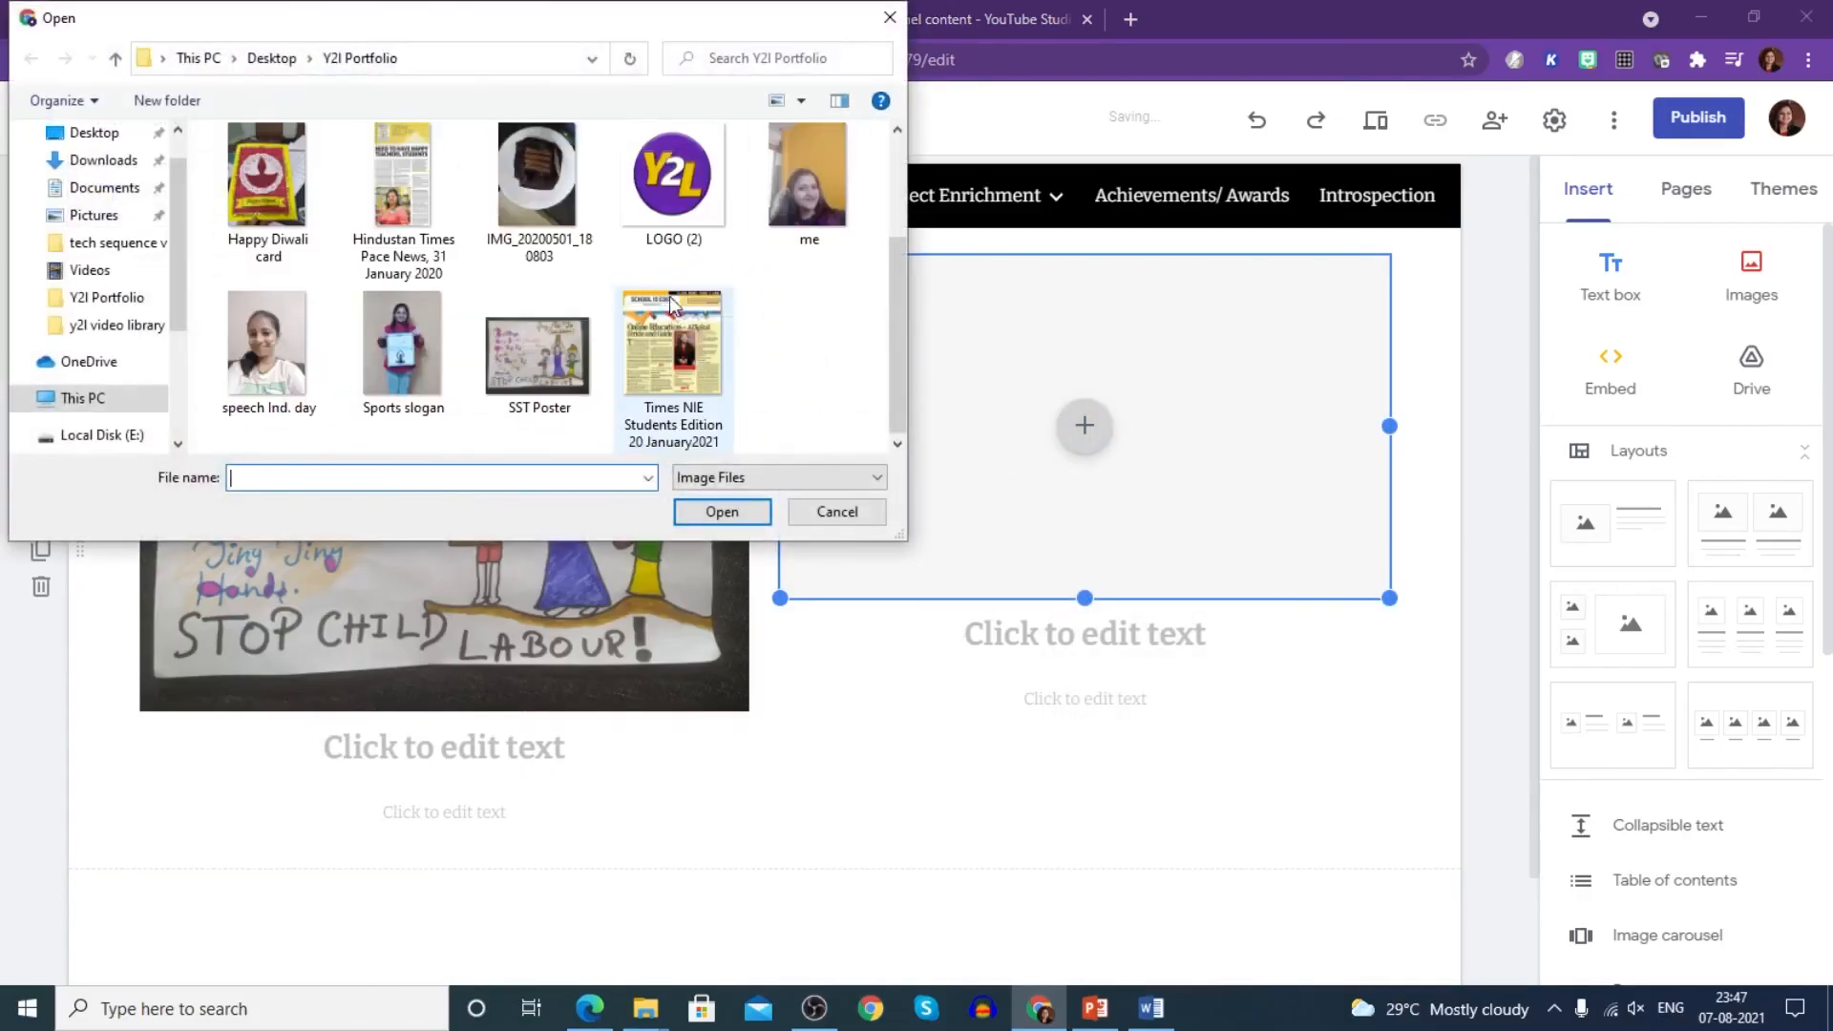
left_click(394, 353)
left_click(721, 512)
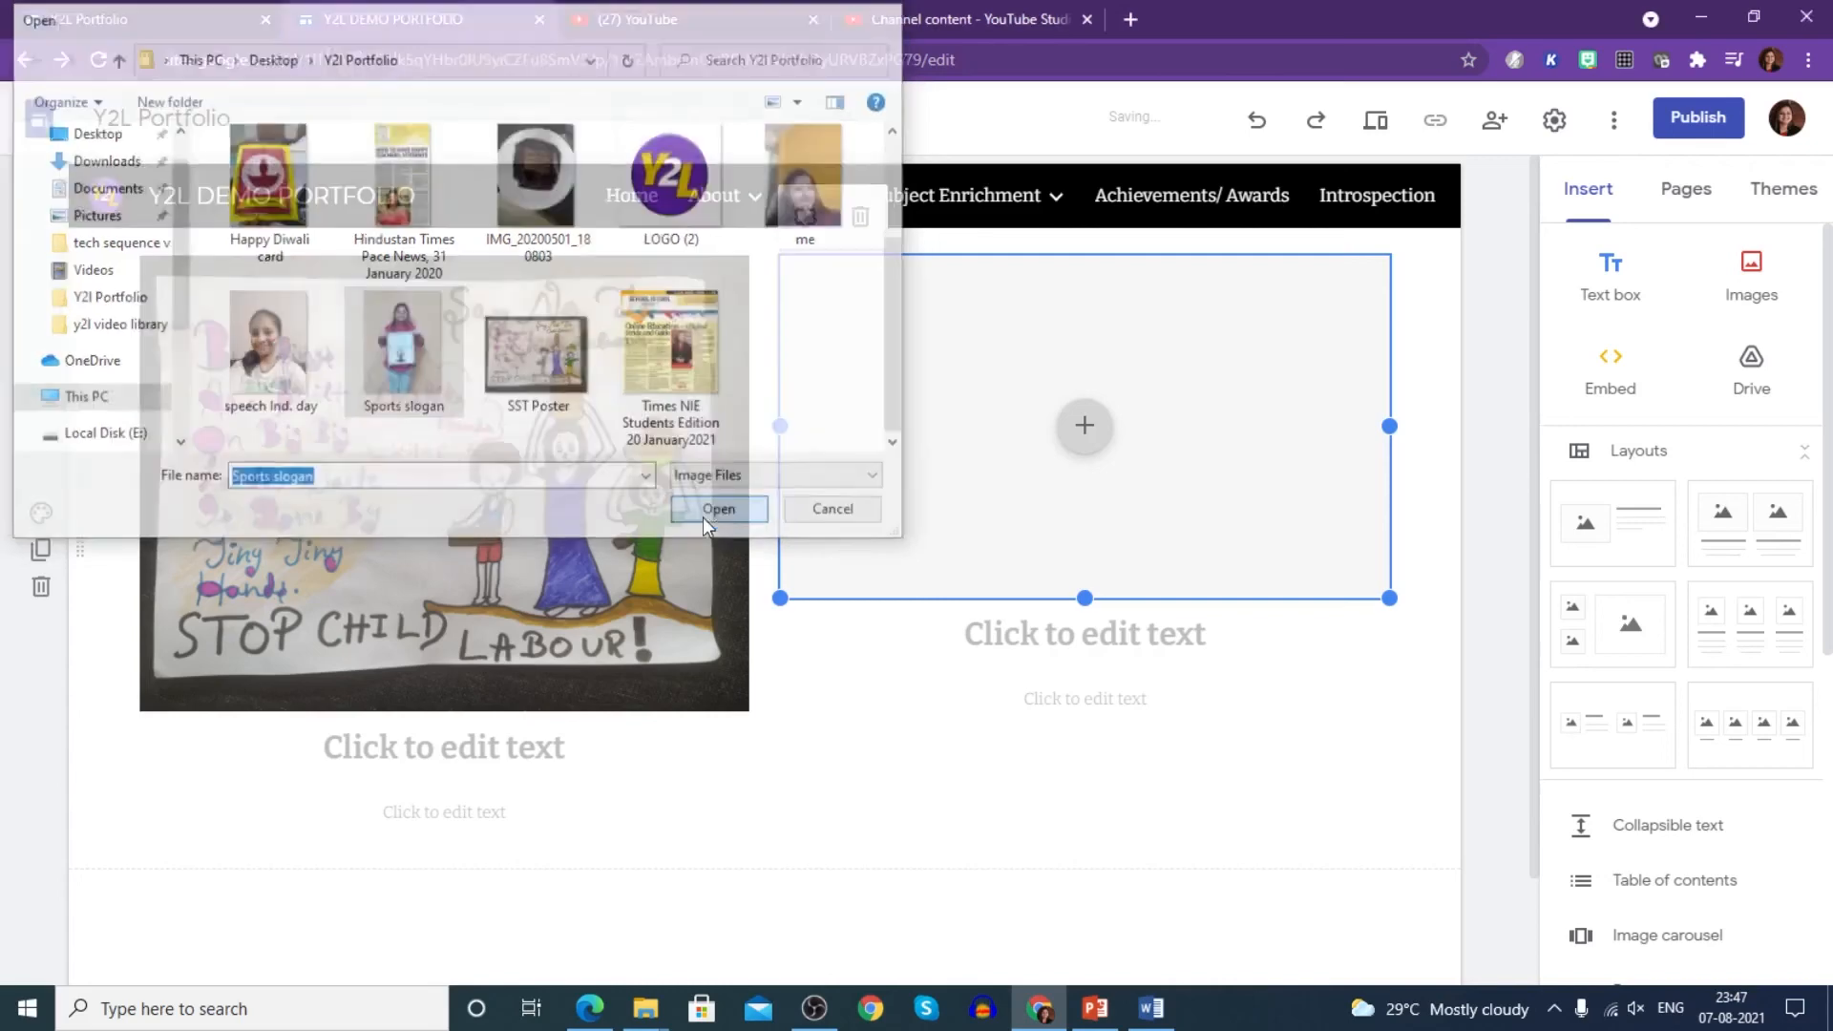
left_click_drag(1082, 599, 1085, 830)
left_click_drag(1391, 828, 1426, 860)
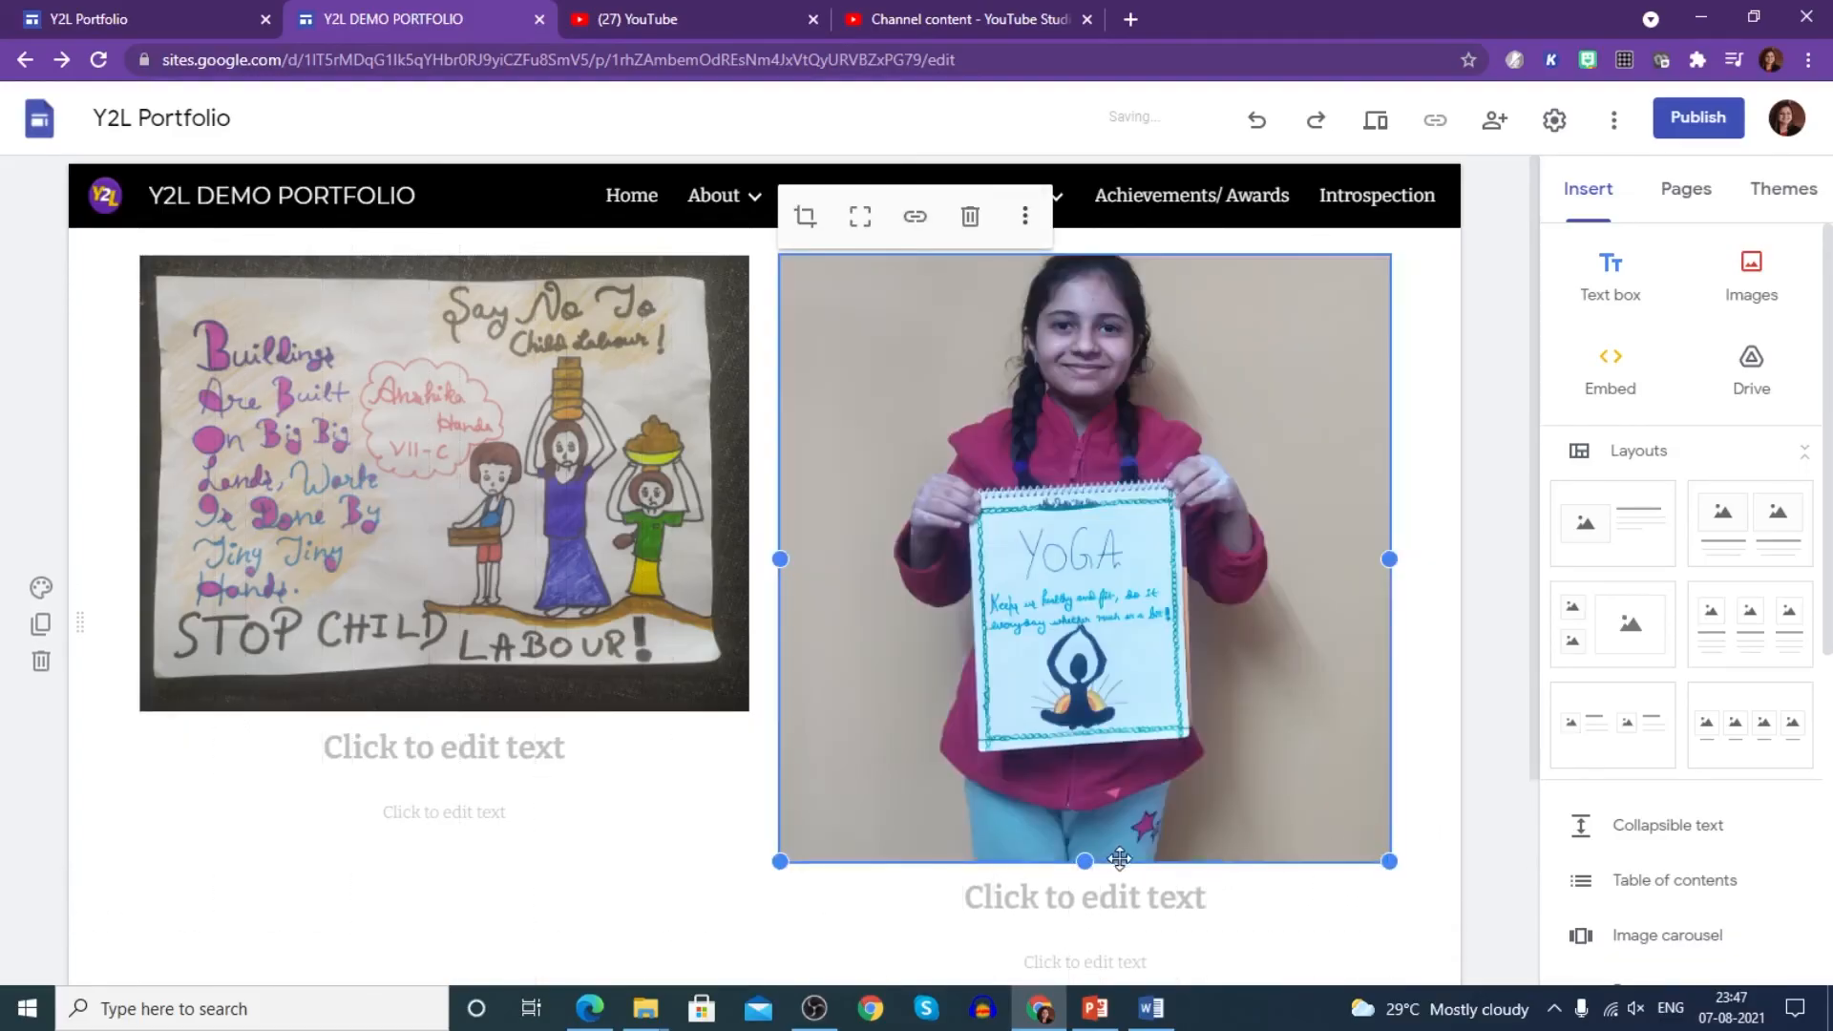
left_click_drag(1085, 861, 1083, 931)
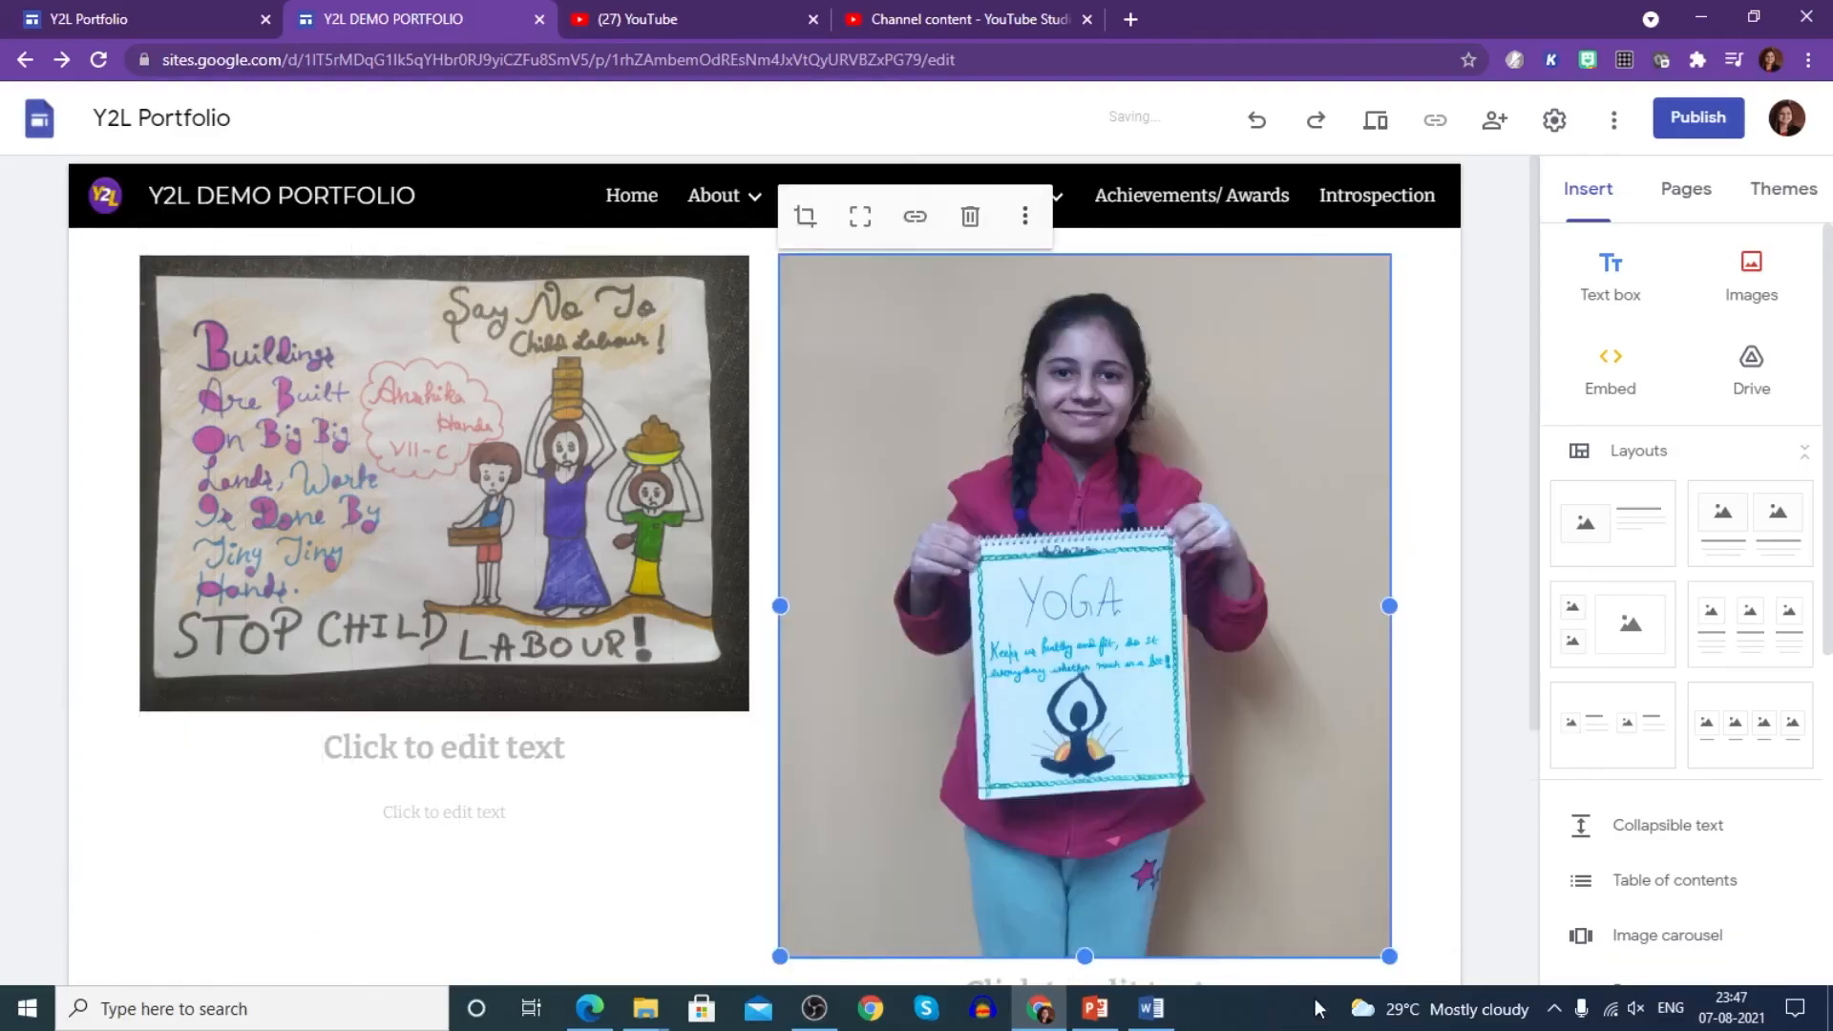
left_click_drag(1391, 956, 1234, 725)
- Caption the pictures 'YOGA - SLOGAN' and 'CHILD LABOUR'
left_click(949, 747)
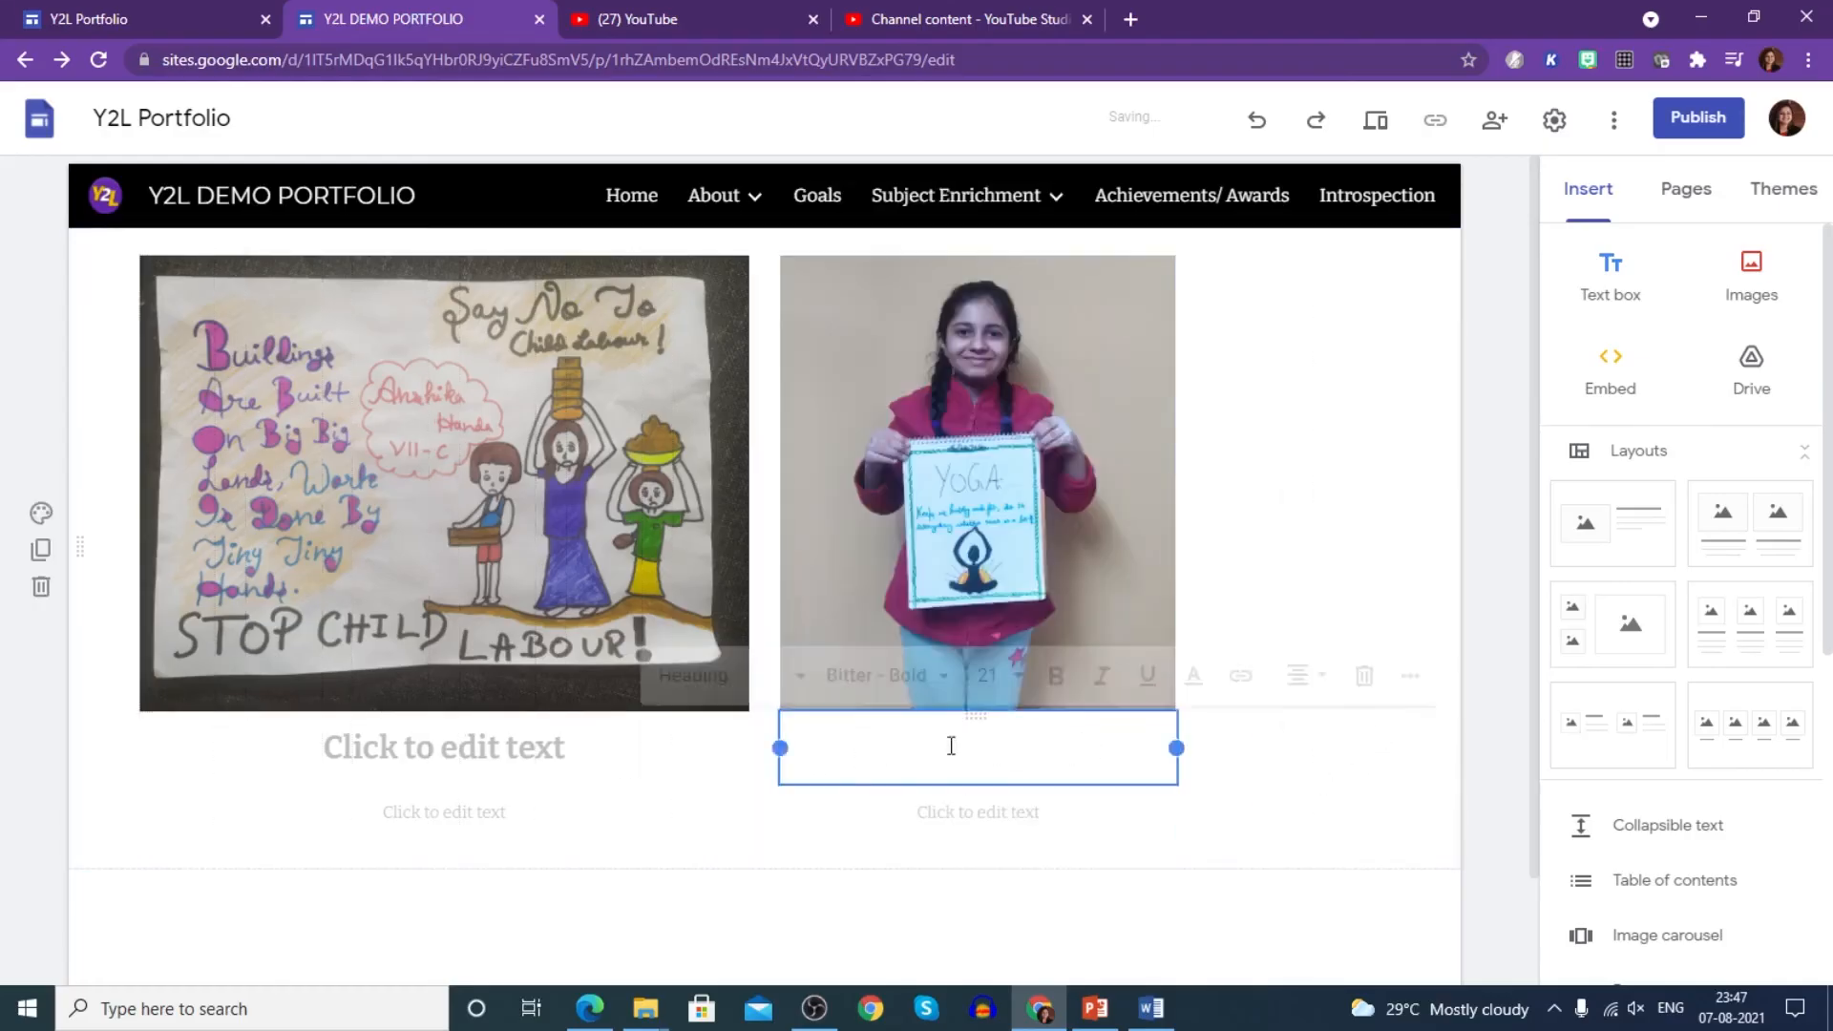
type("yOGA")
key("BackSpace")
key("BackSpace")
key("BackSpace")
key("BackSpace")
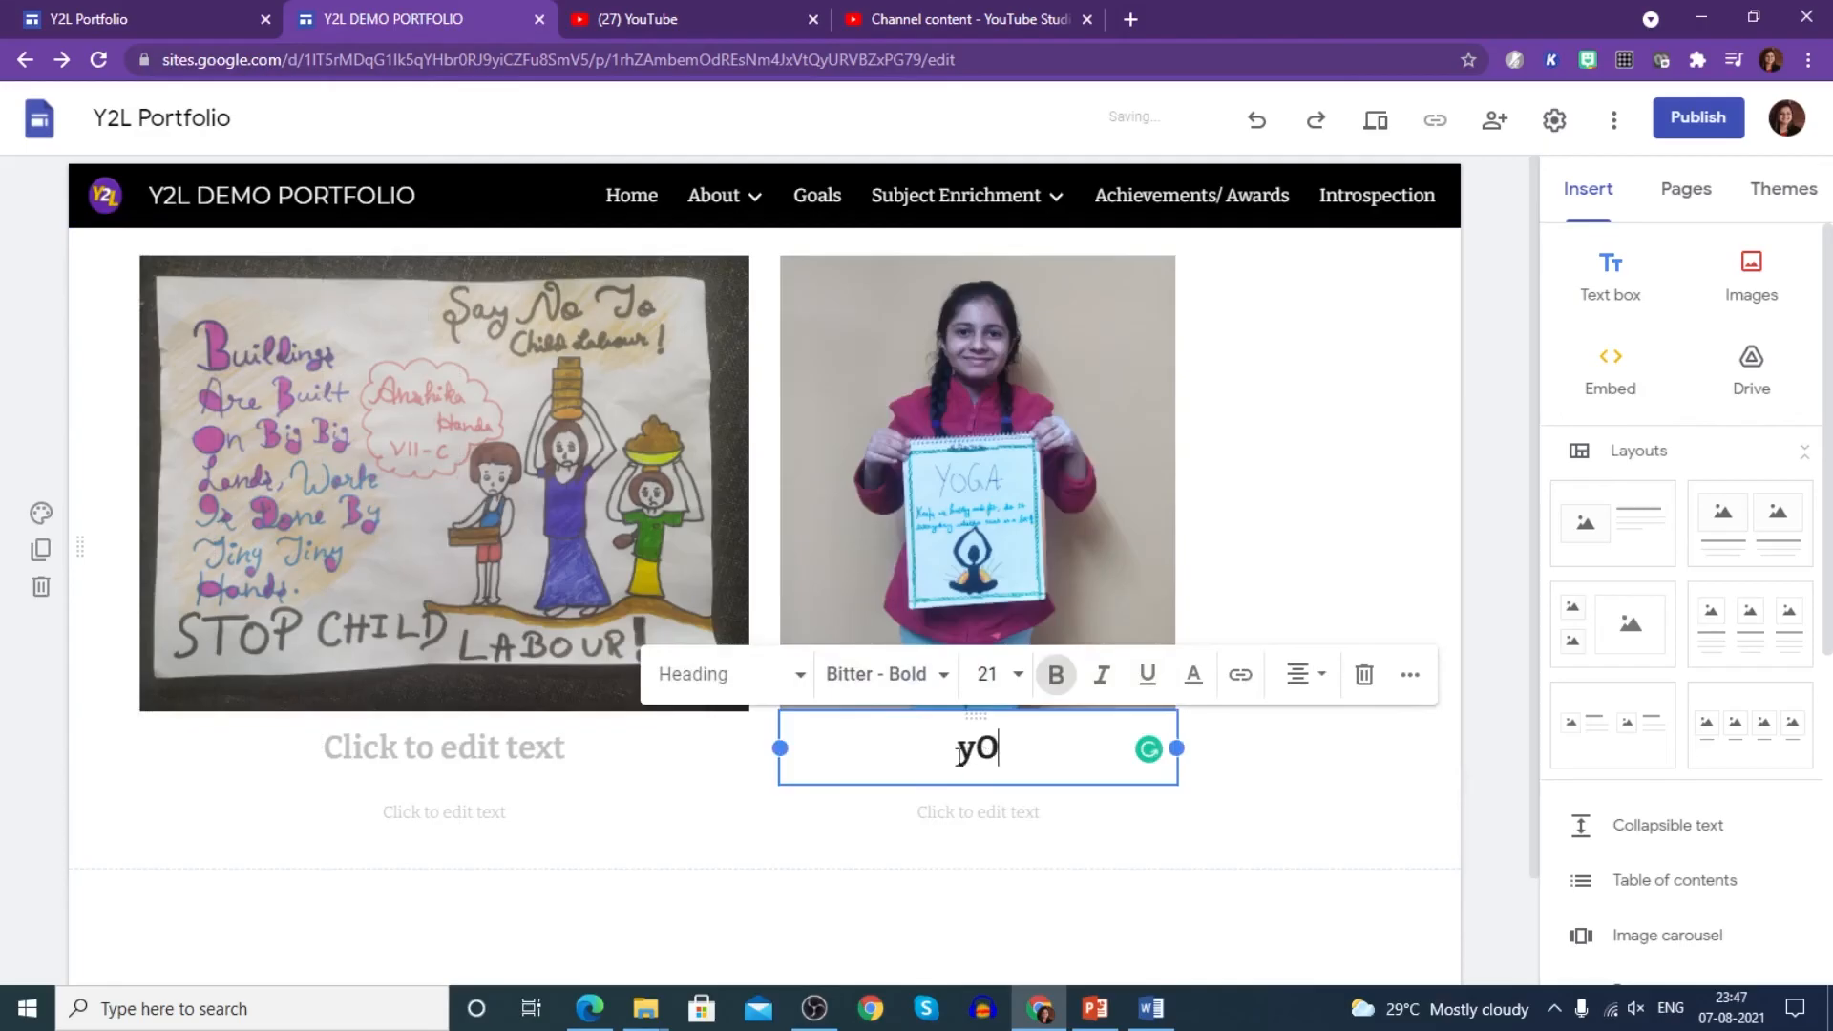
type("YOGA - SLOGAN")
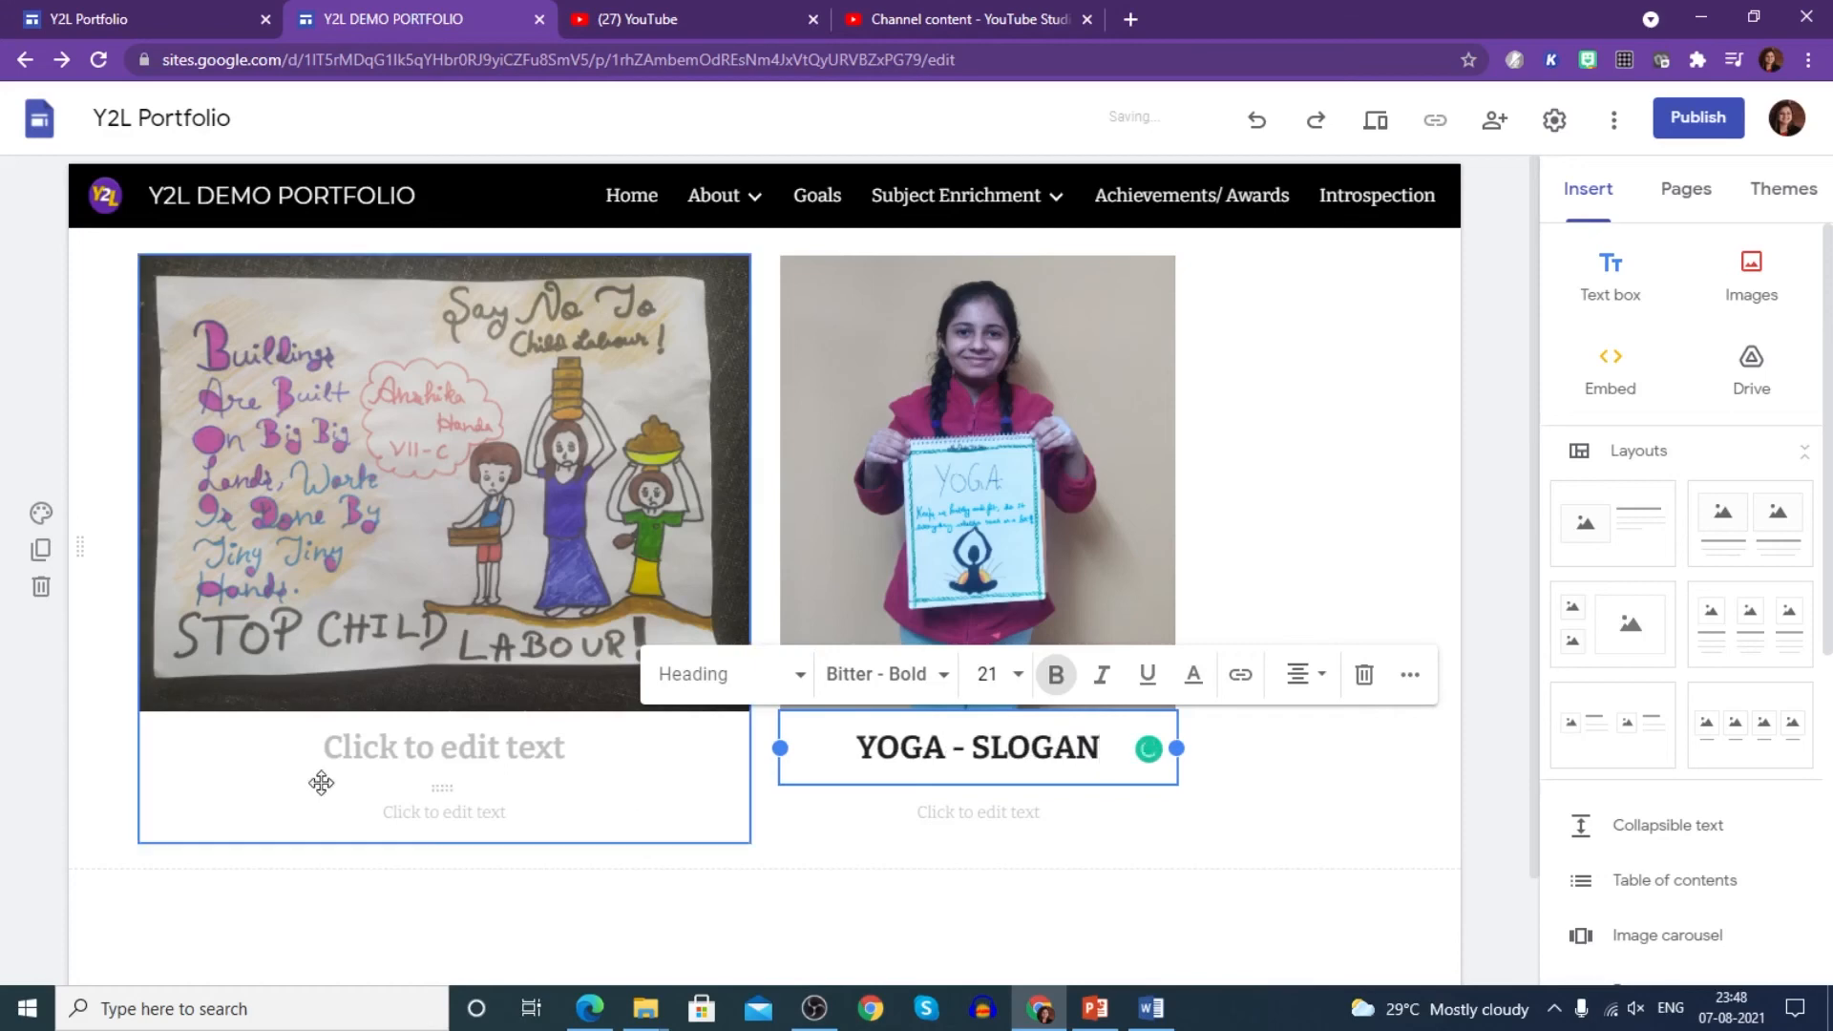
left_click(386, 748)
type("CHI")
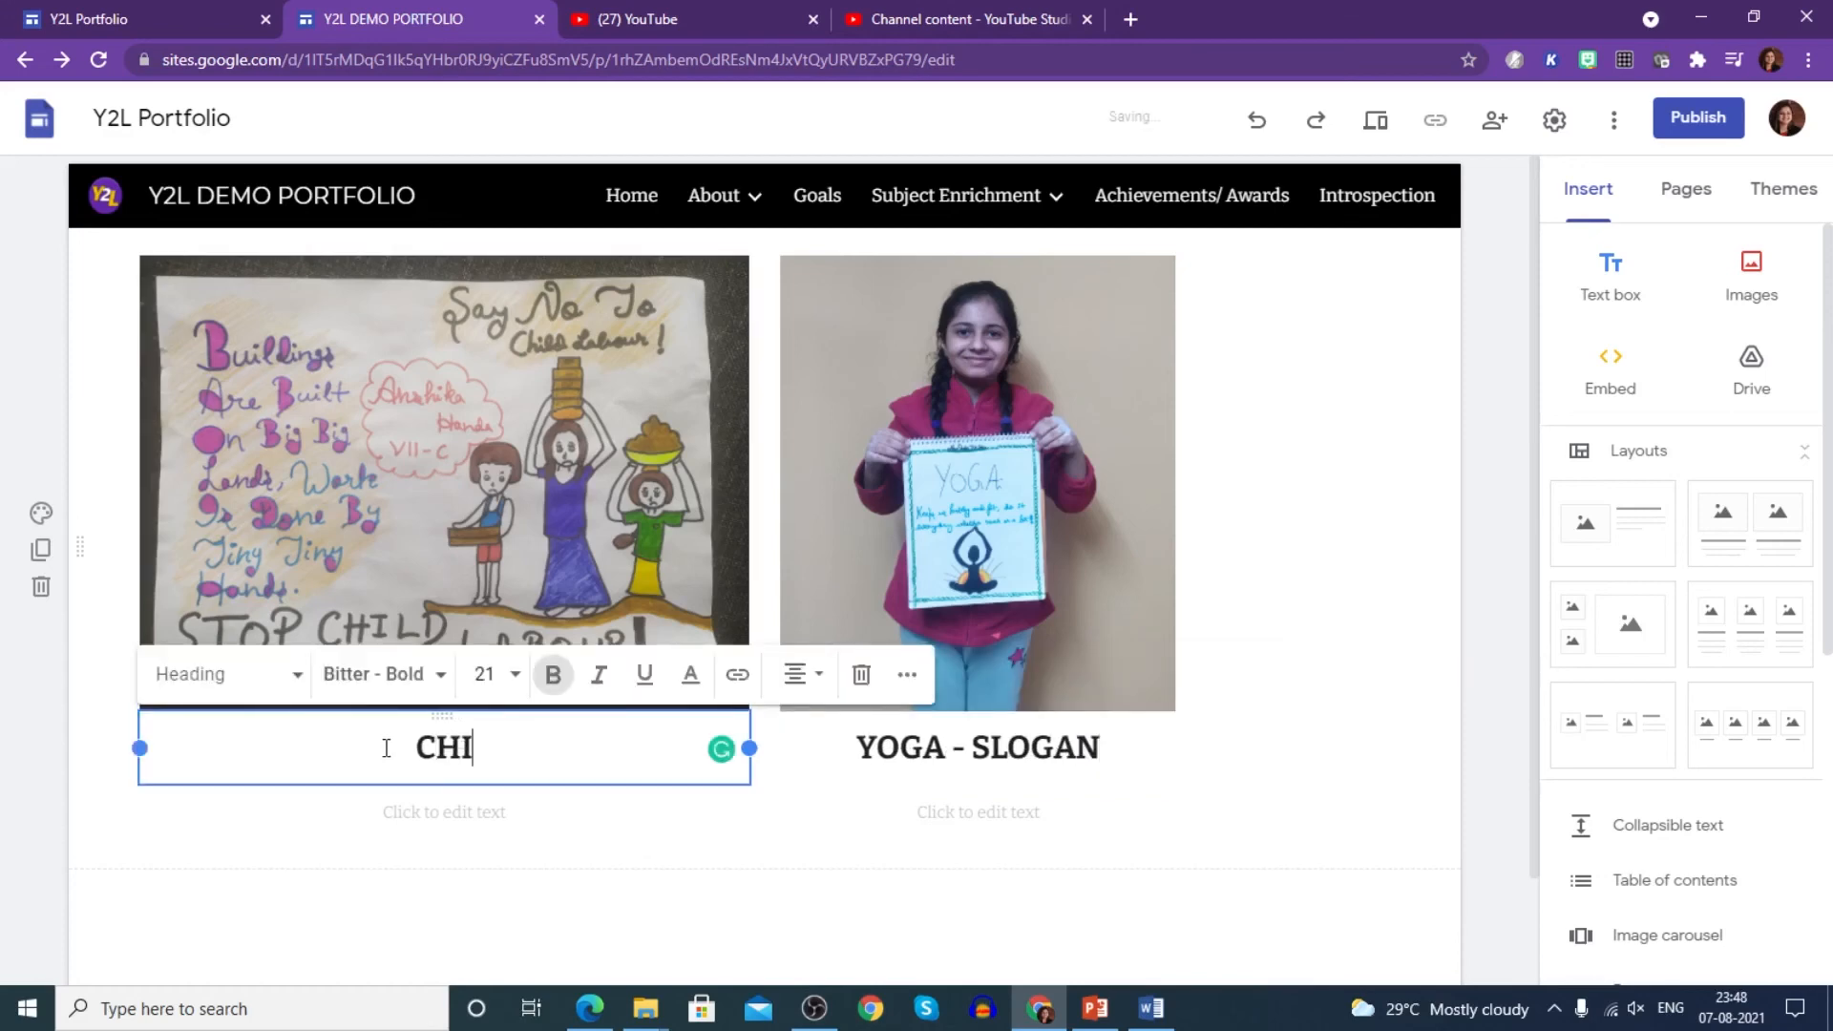
type("LD LABOUR")
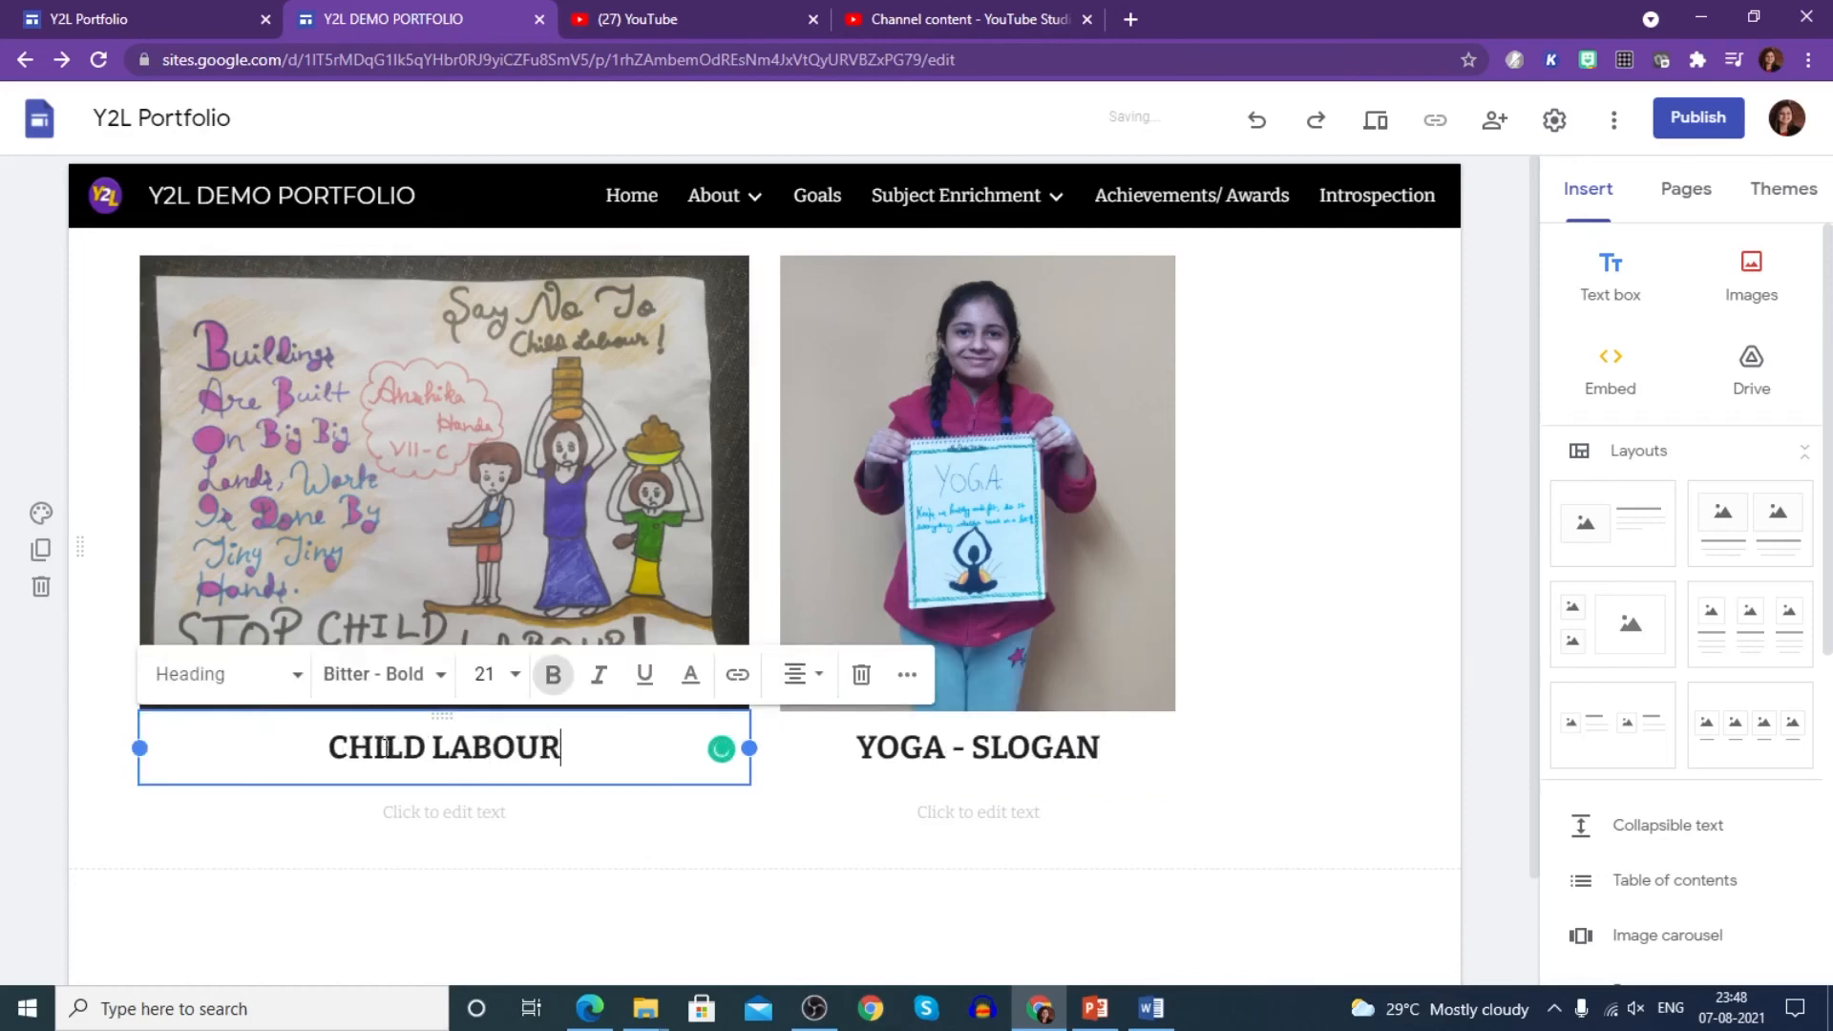
left_click(1299, 514)
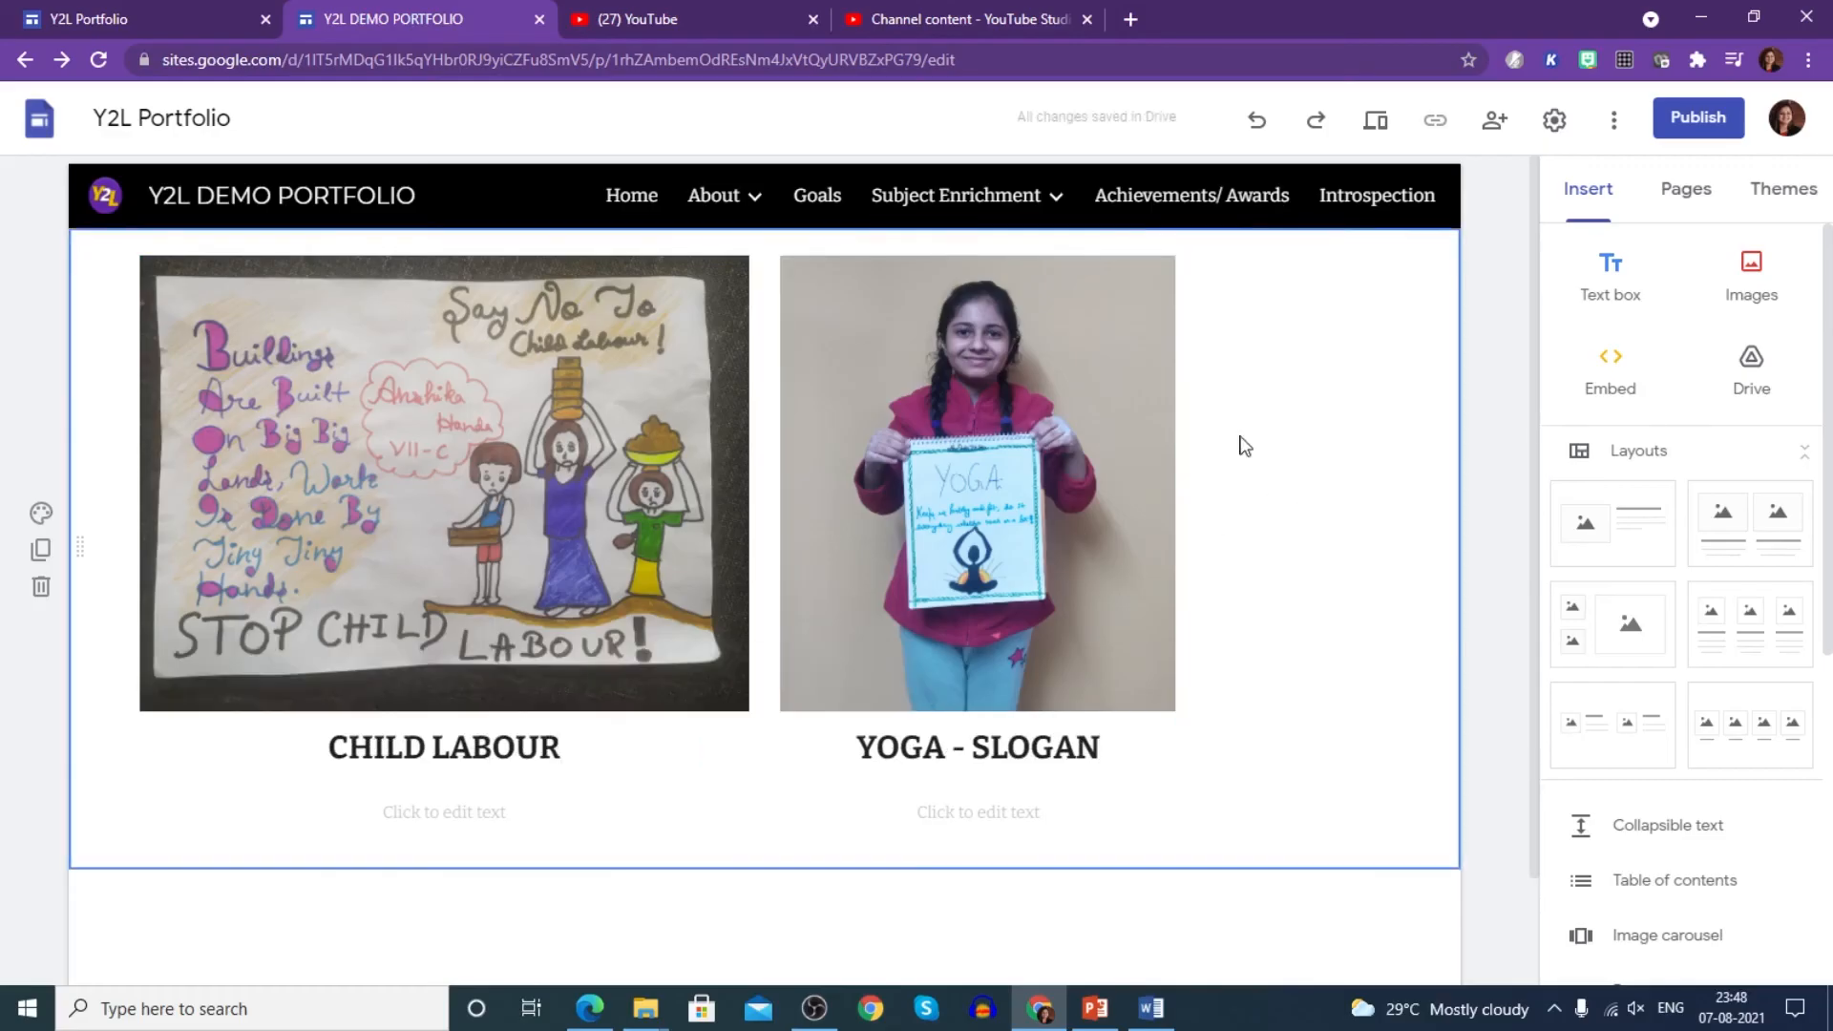
- Add a two-image layout on Achievements/ Awards holding Award1 and Award2
left_click(1183, 206)
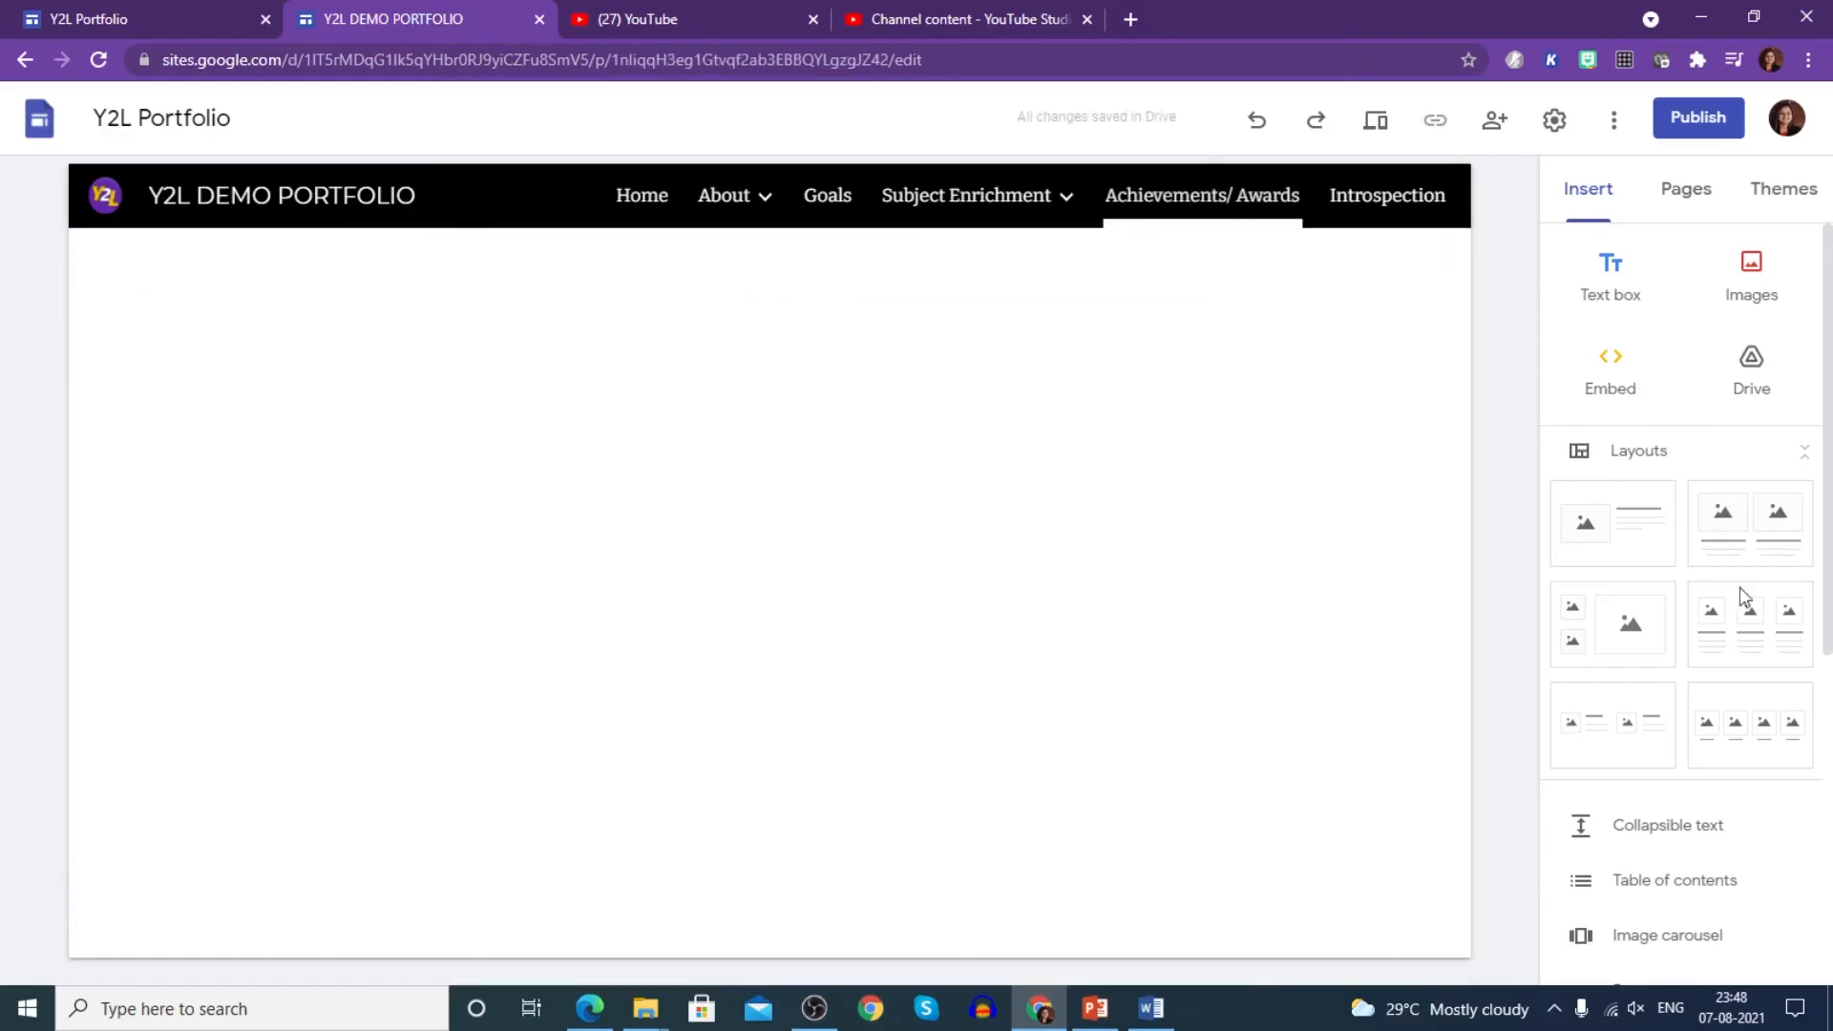
left_click(1760, 532)
left_click(441, 428)
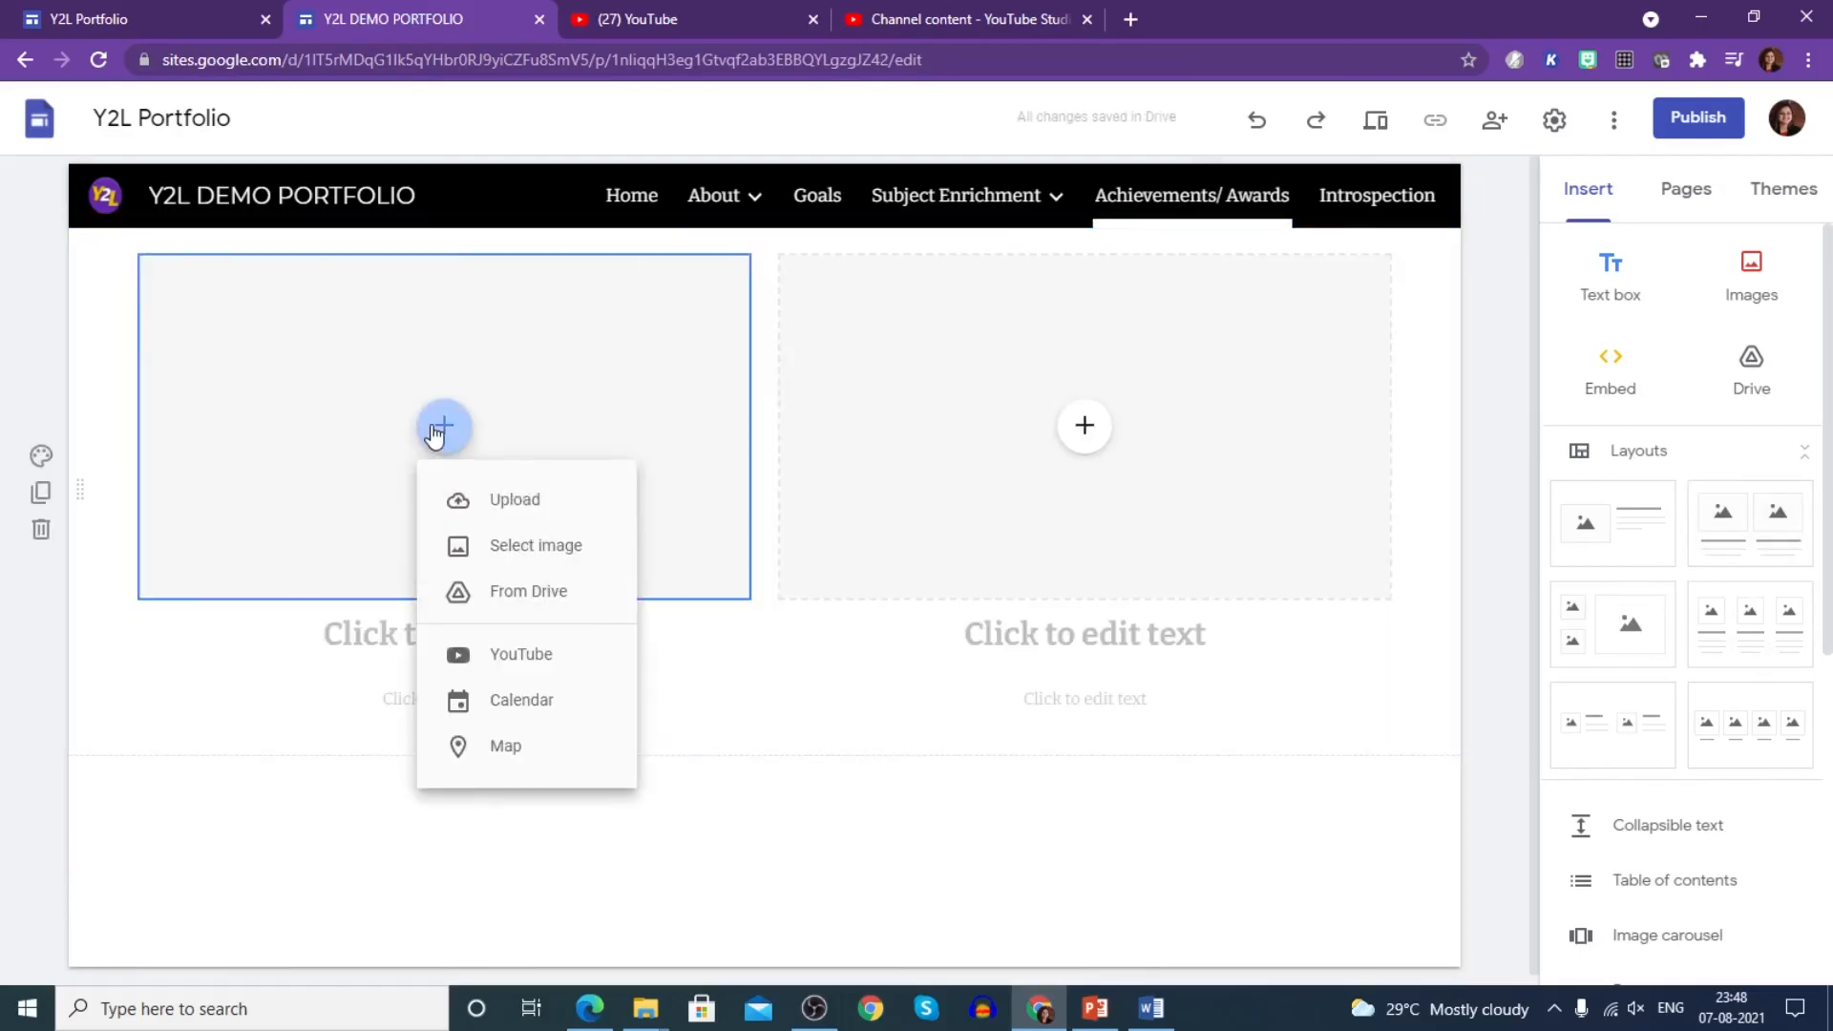
left_click(491, 500)
left_click(458, 206)
left_click(738, 521)
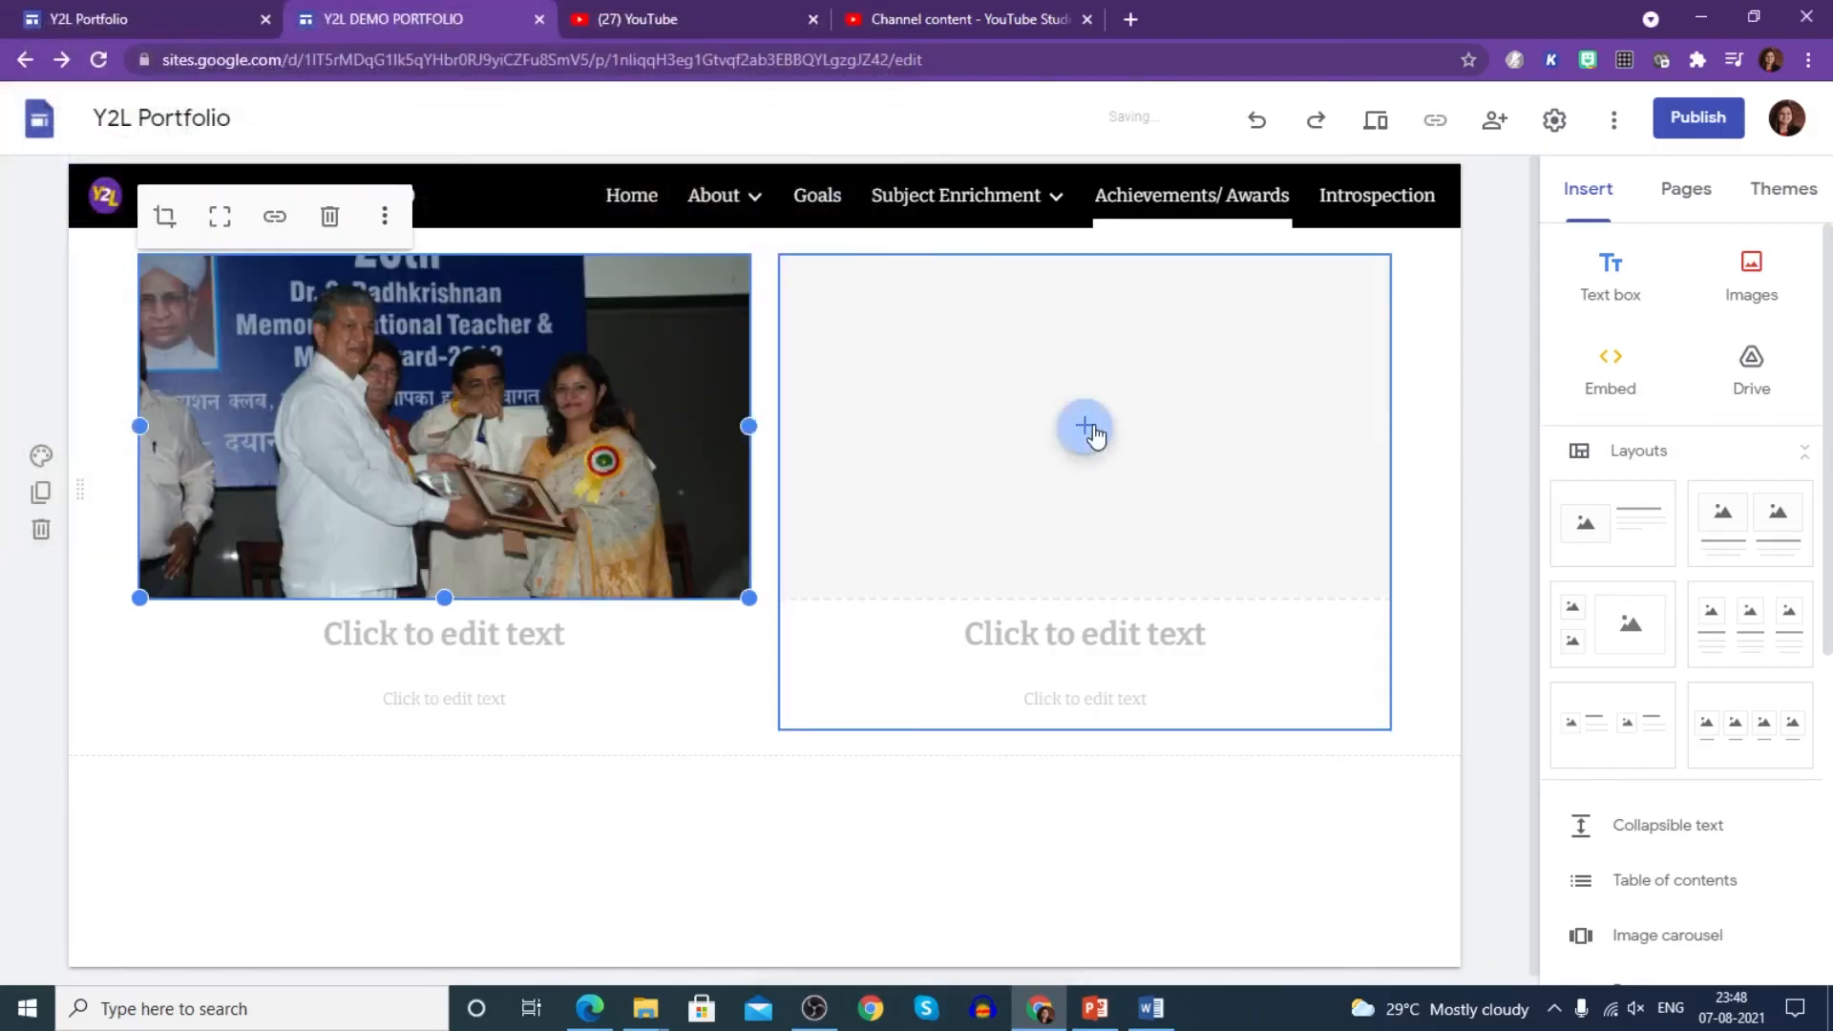
left_click(1083, 425)
left_click(1144, 516)
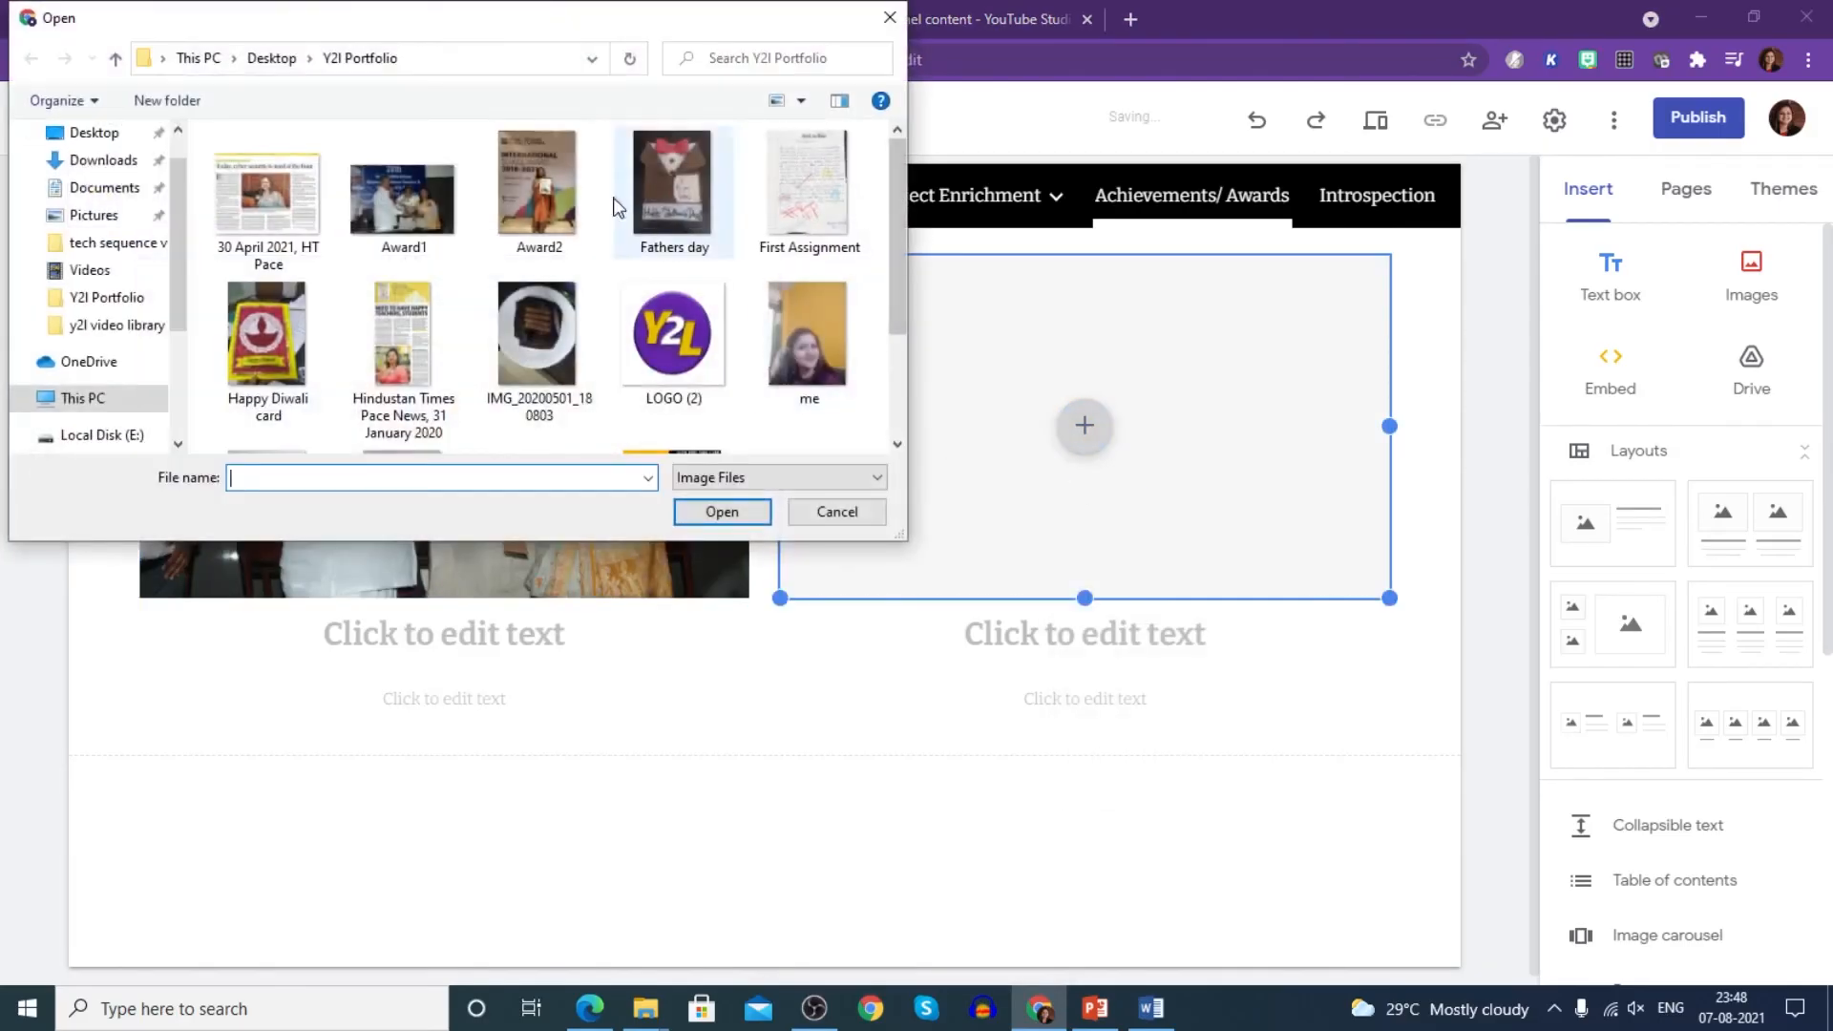
left_click(538, 191)
left_click(718, 510)
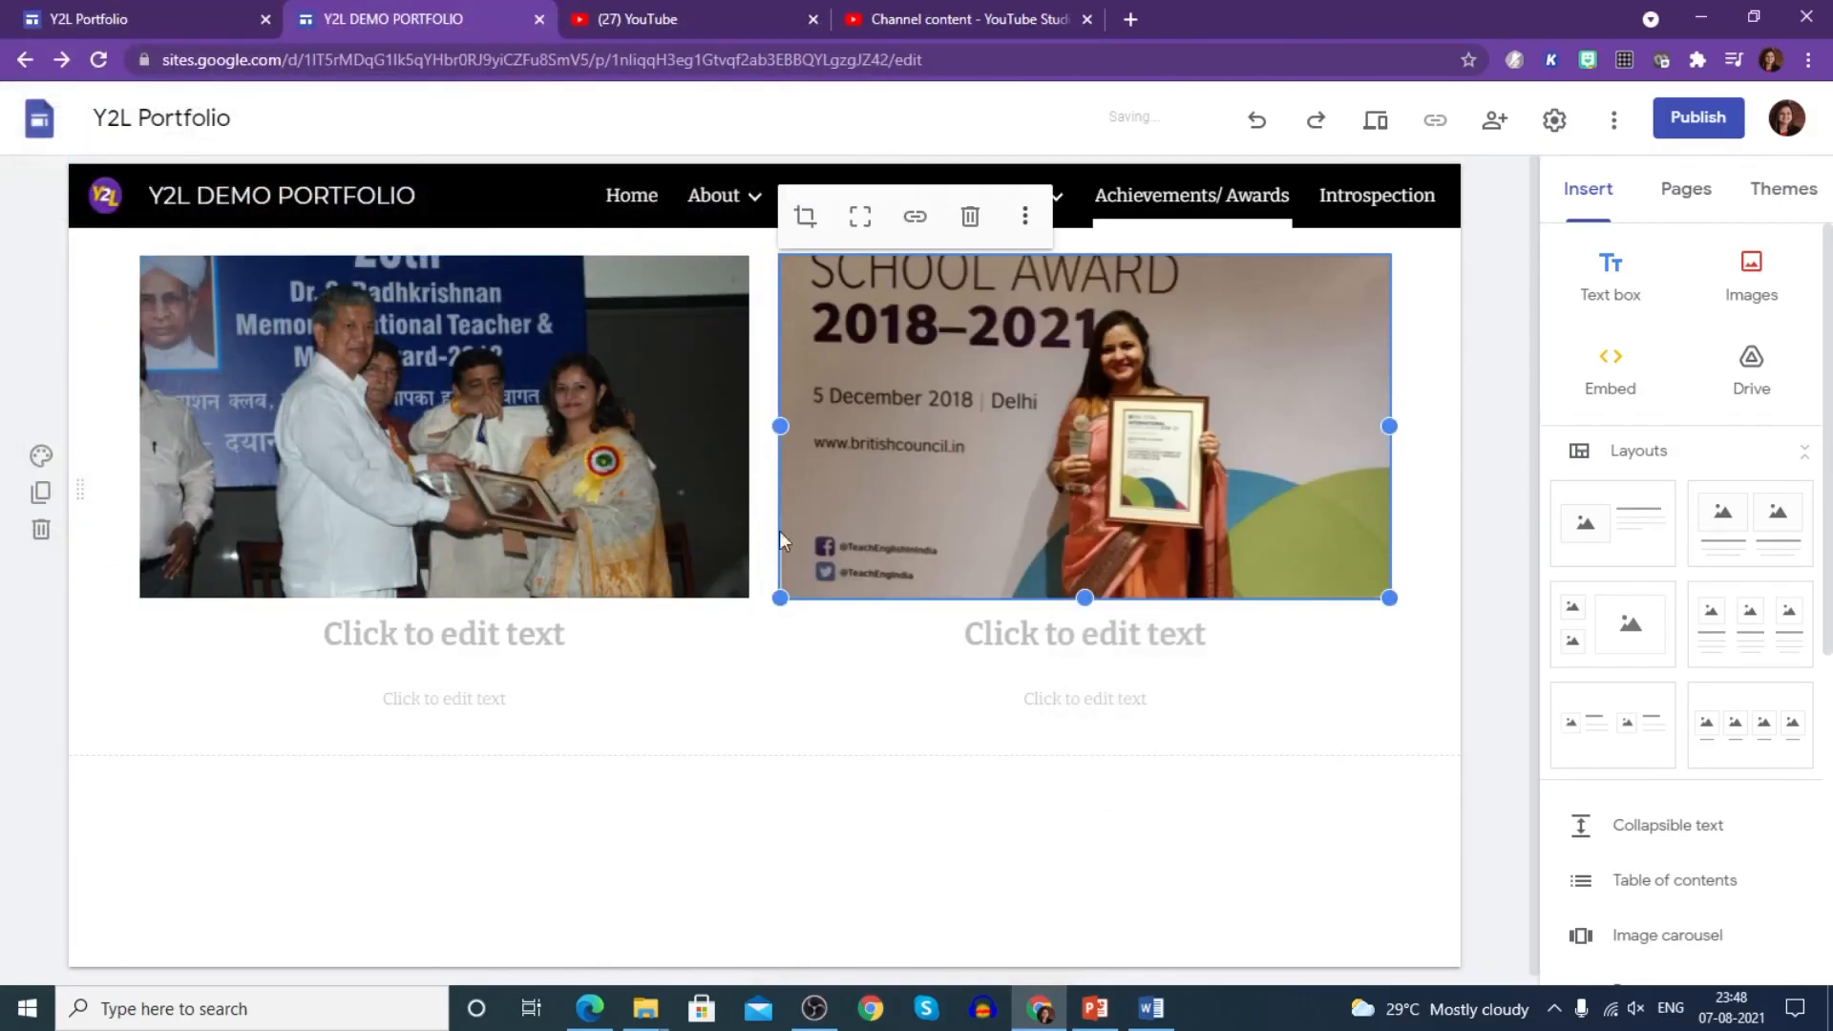
- Caption the photos 'Dr. Radhakrishnan National Award' and 'British Council Award'
left_click(446, 638)
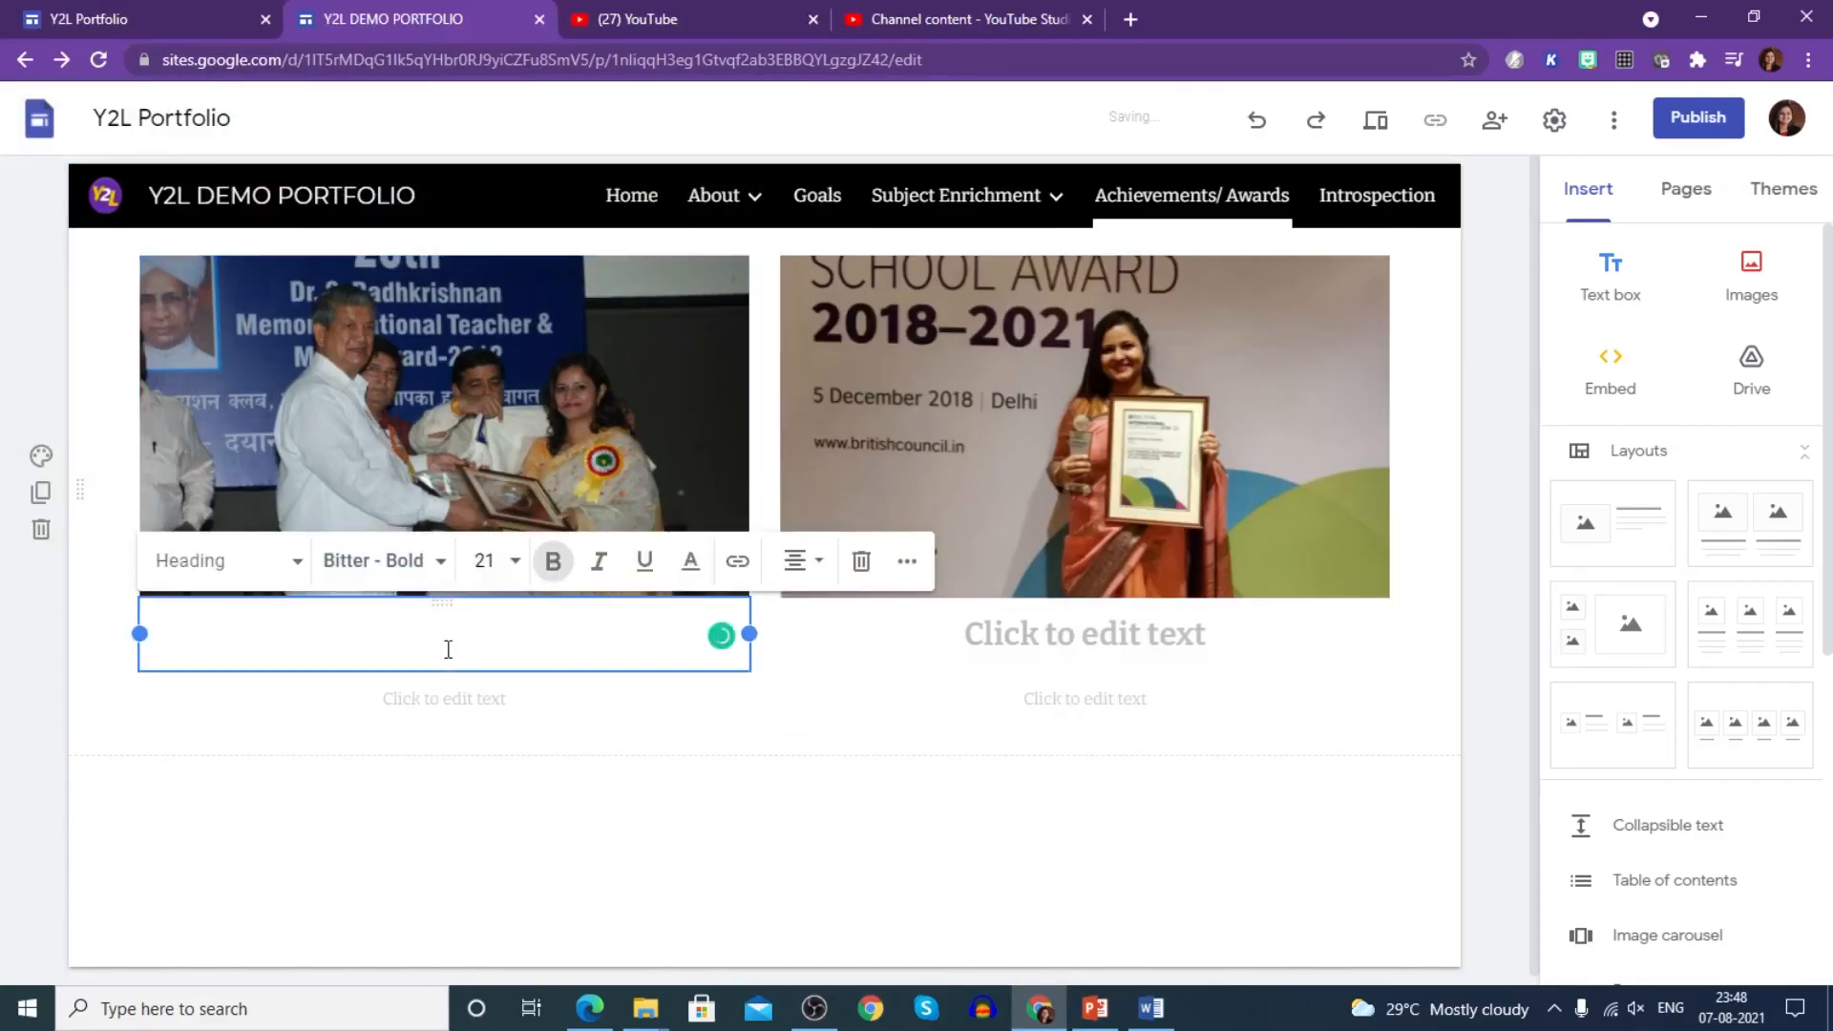
type("dR. rAD")
key("BackSpace")
key("BackSpace")
key("BackSpace")
key("BackSpace")
key("BackSpace")
key("BackSpace")
key("BackSpace")
type("d")
type("Dr. Rad")
type("hakrishna")
type("n")
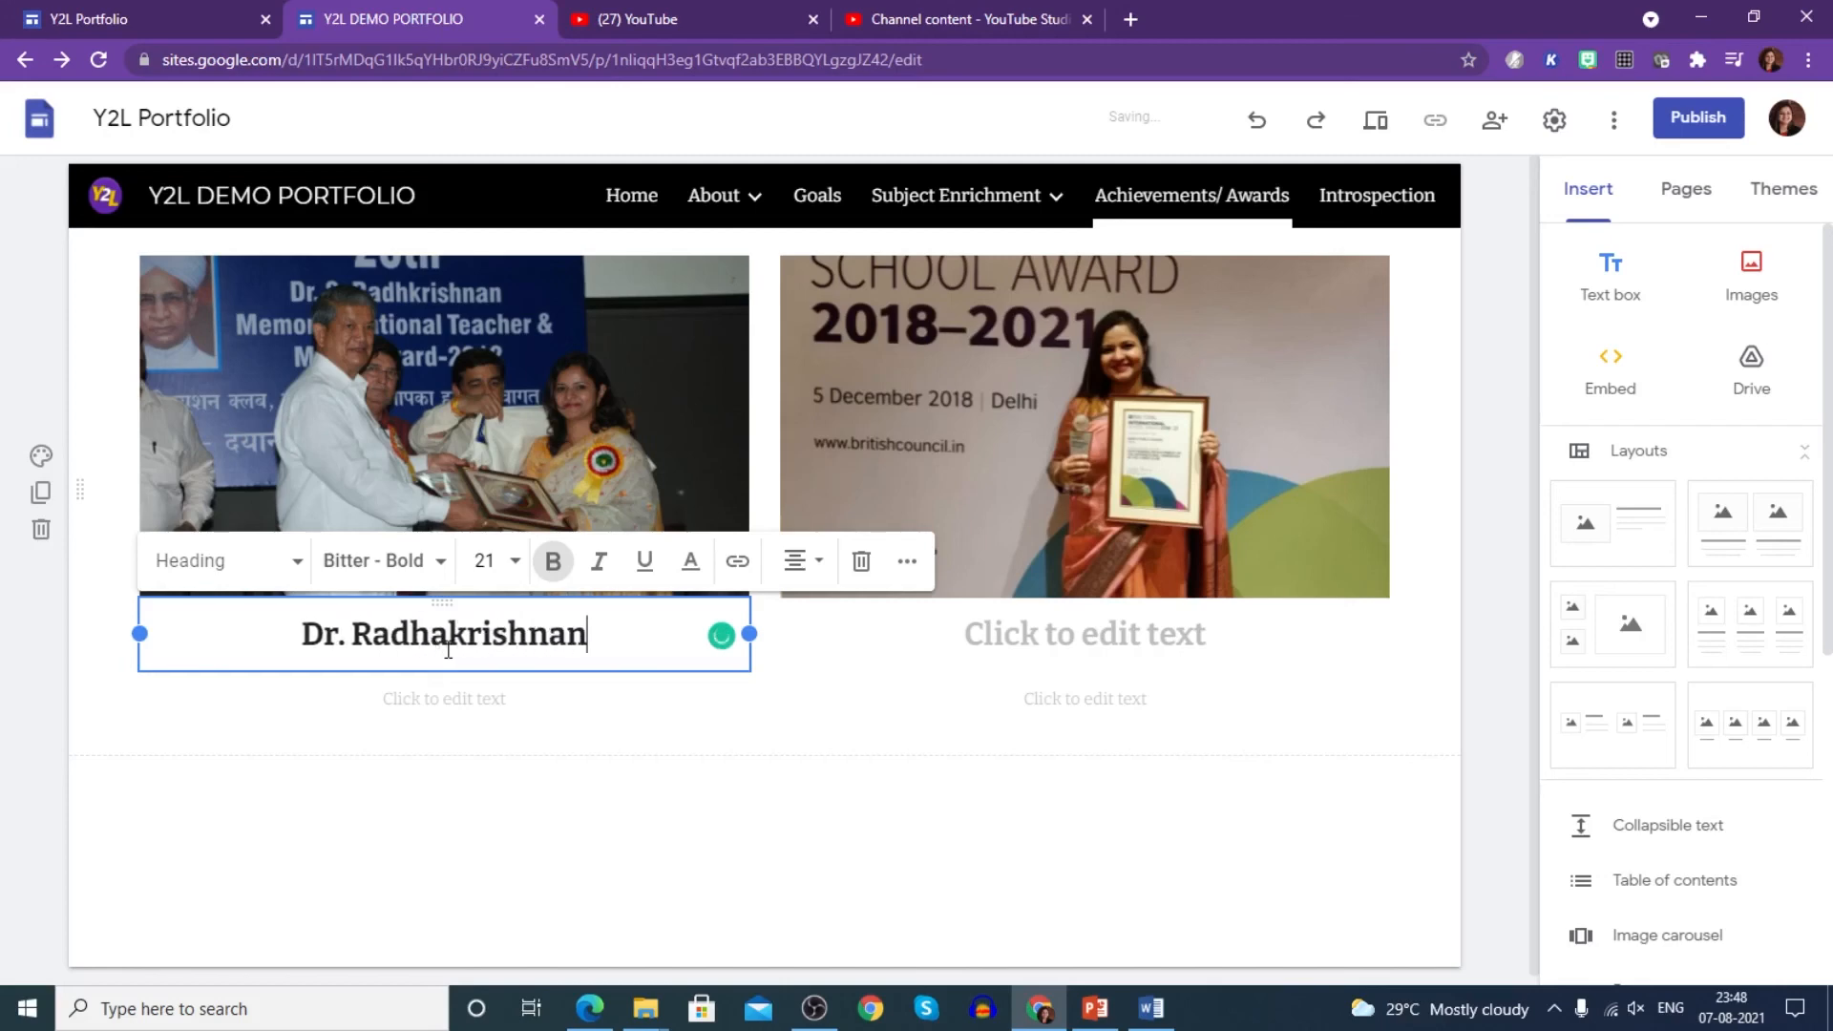
type(" National Award")
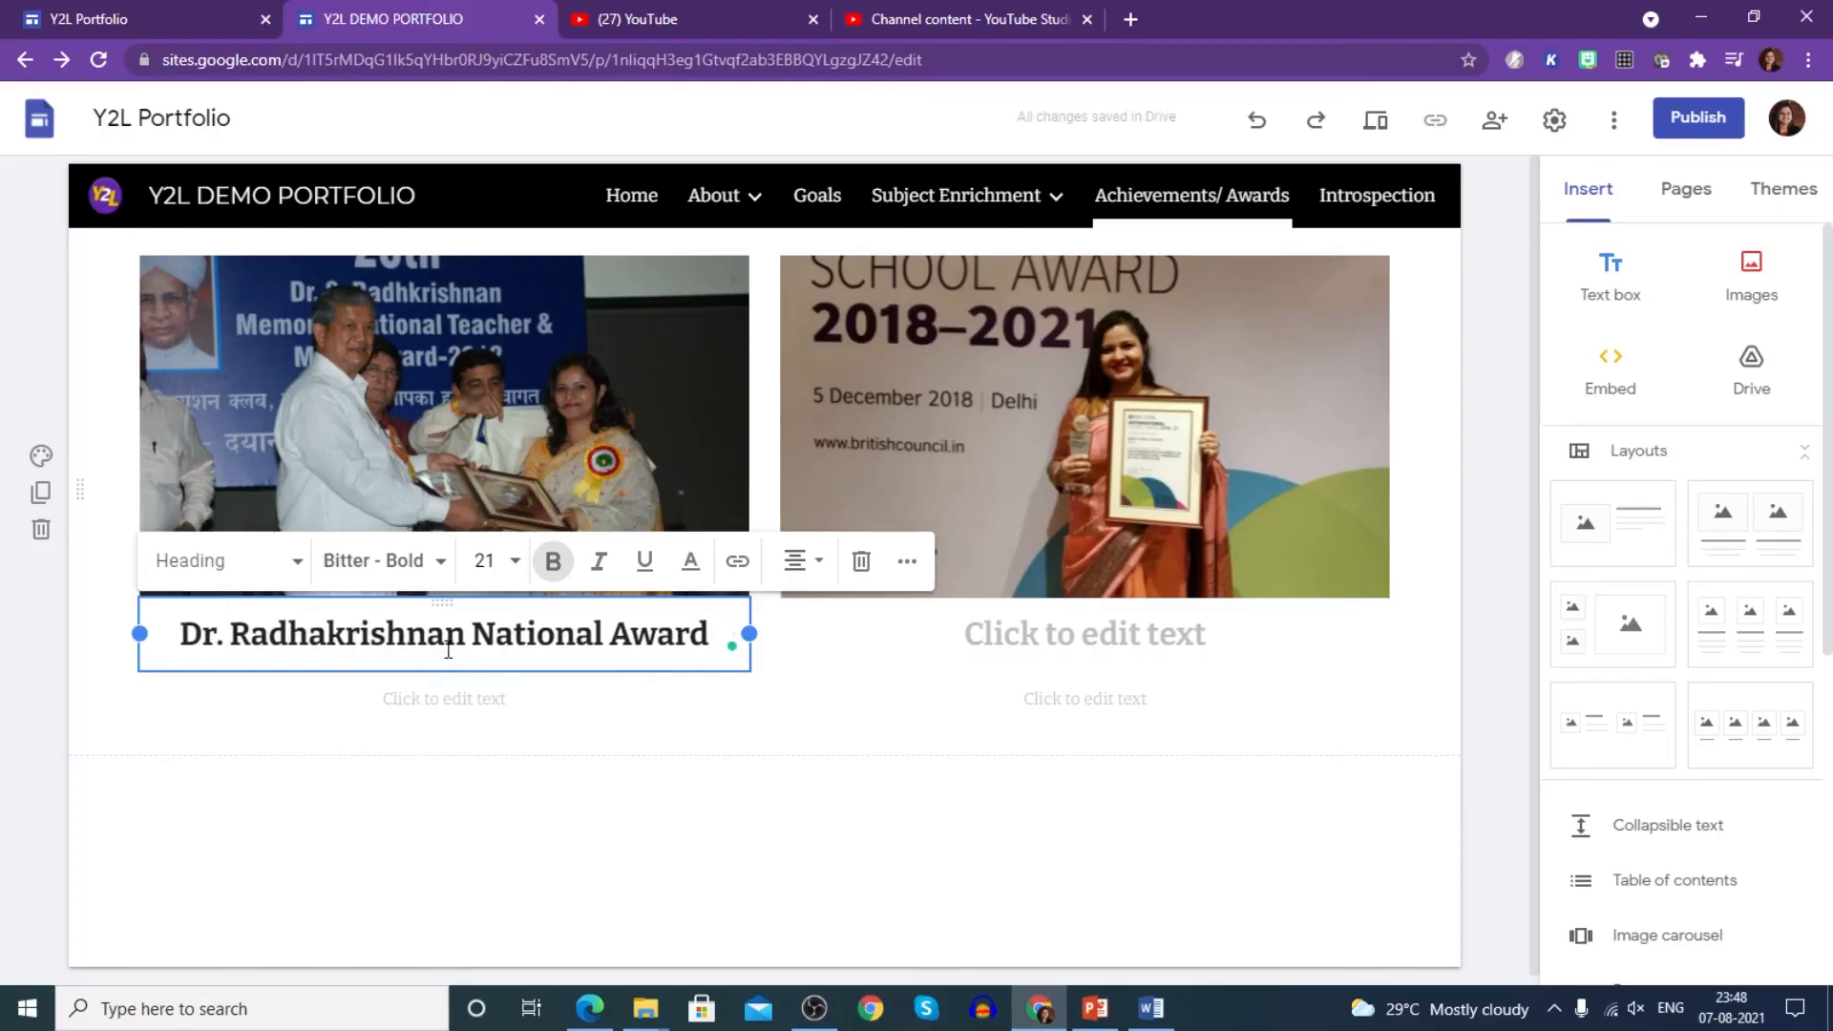
left_click(1142, 647)
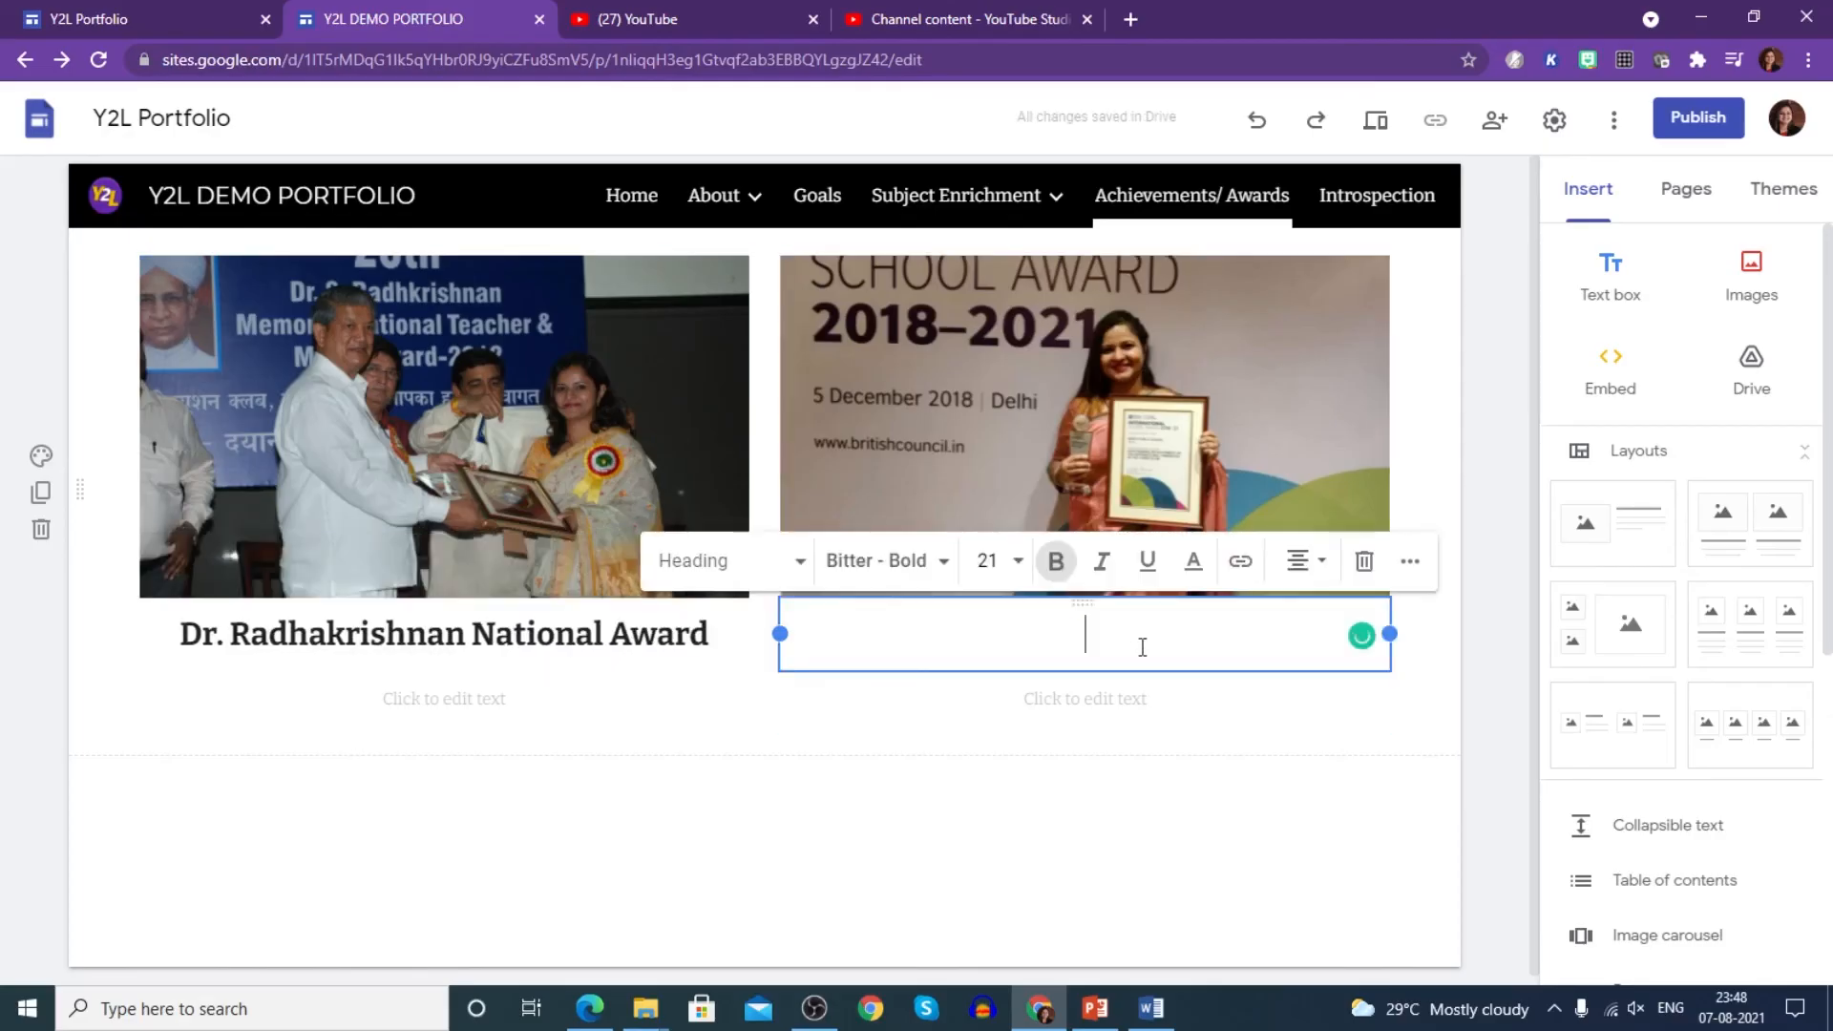
type("British")
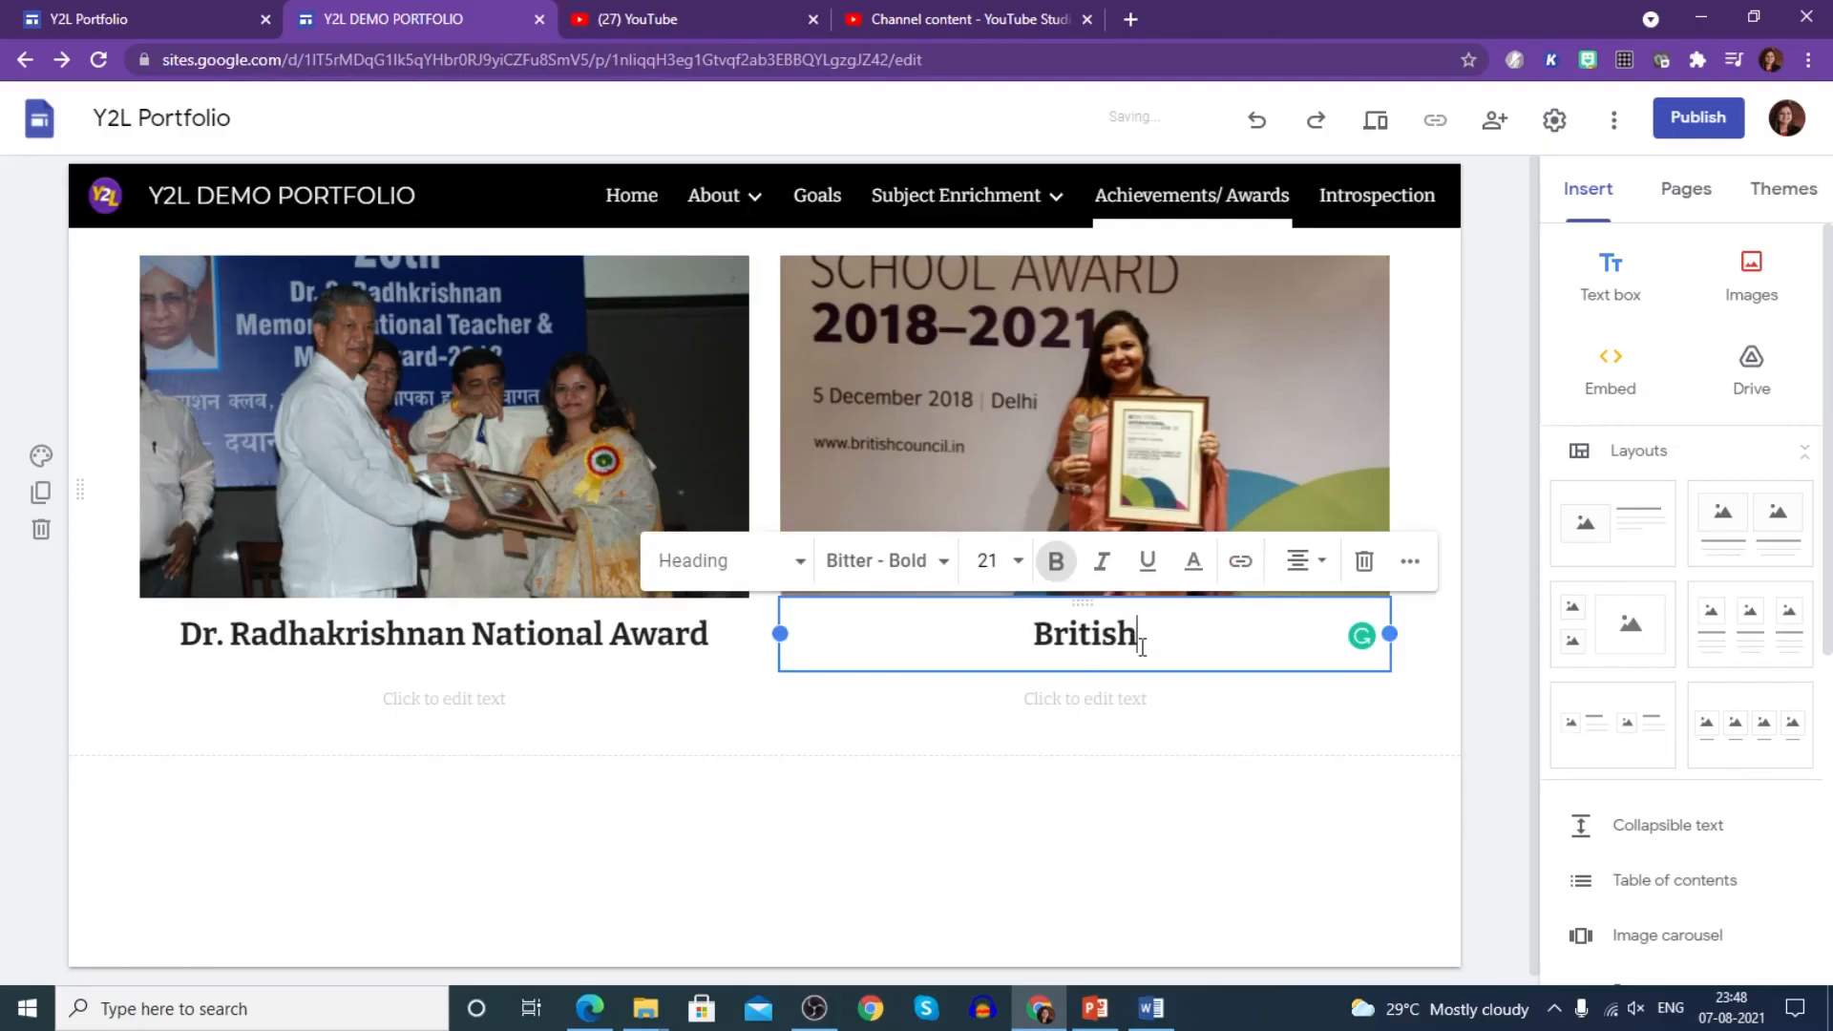
type(" Cop")
key("BackSpace")
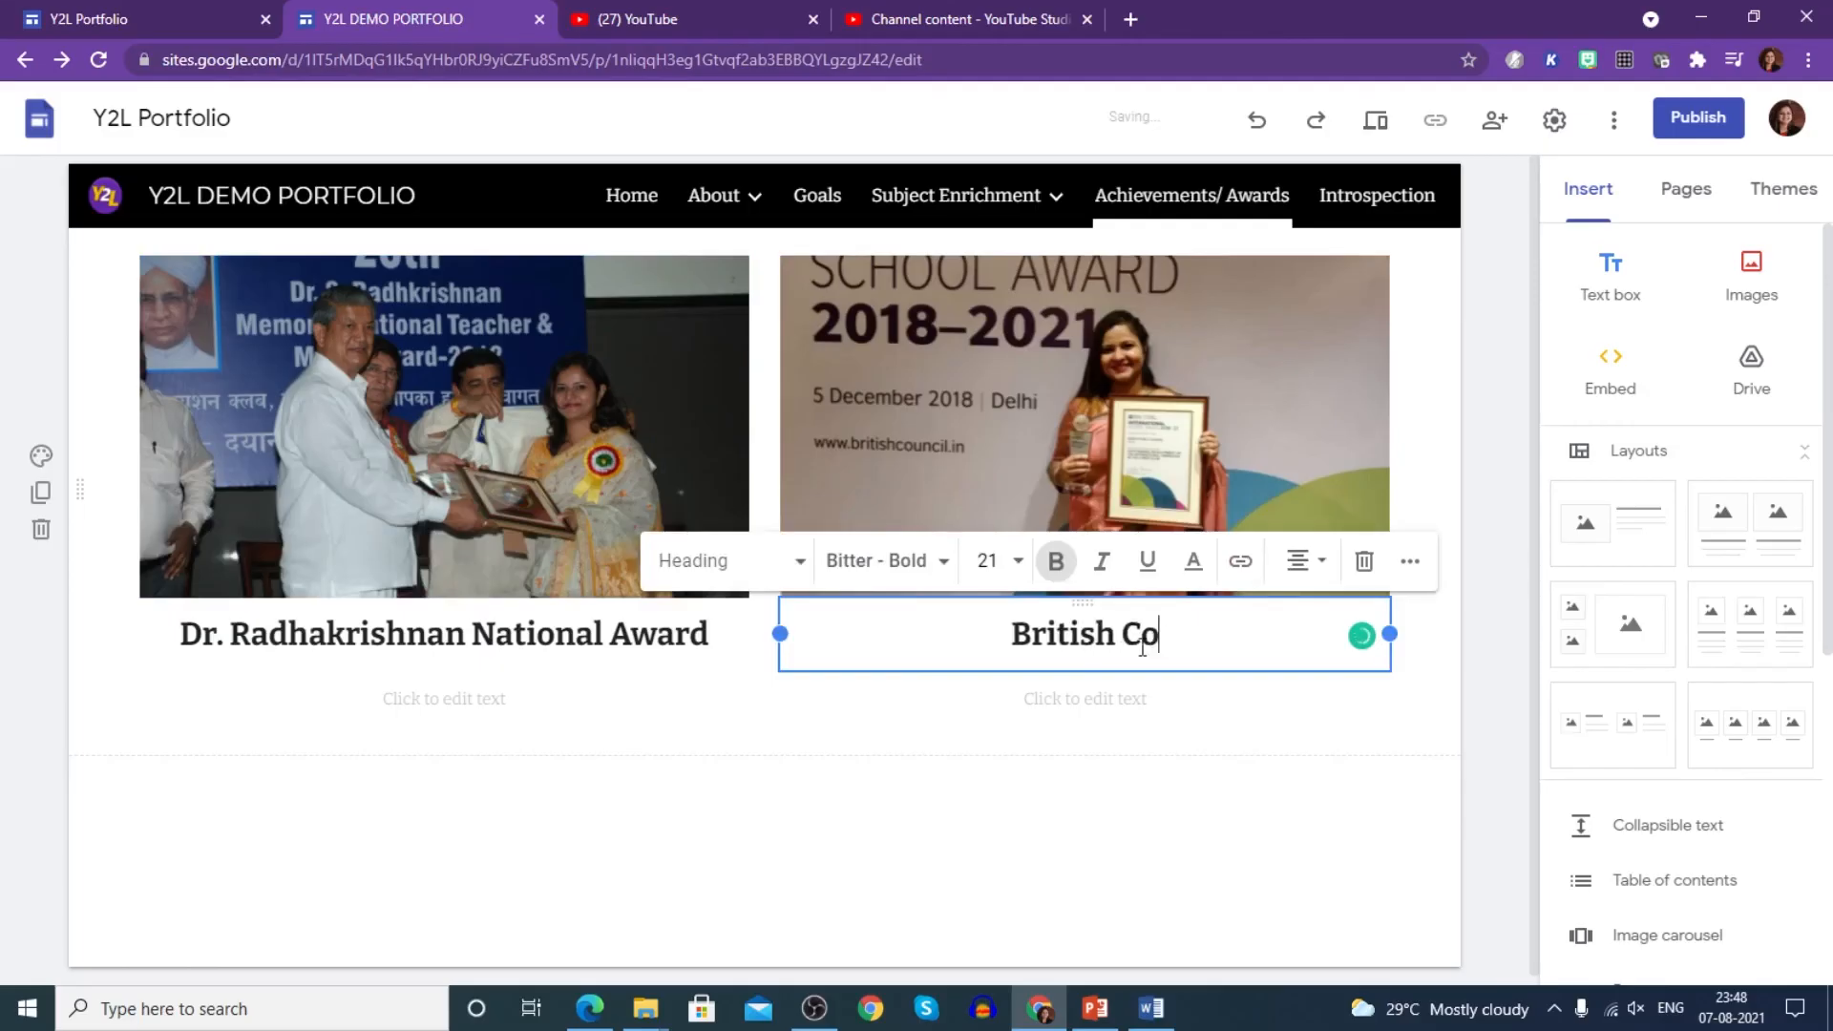
type("uncil ")
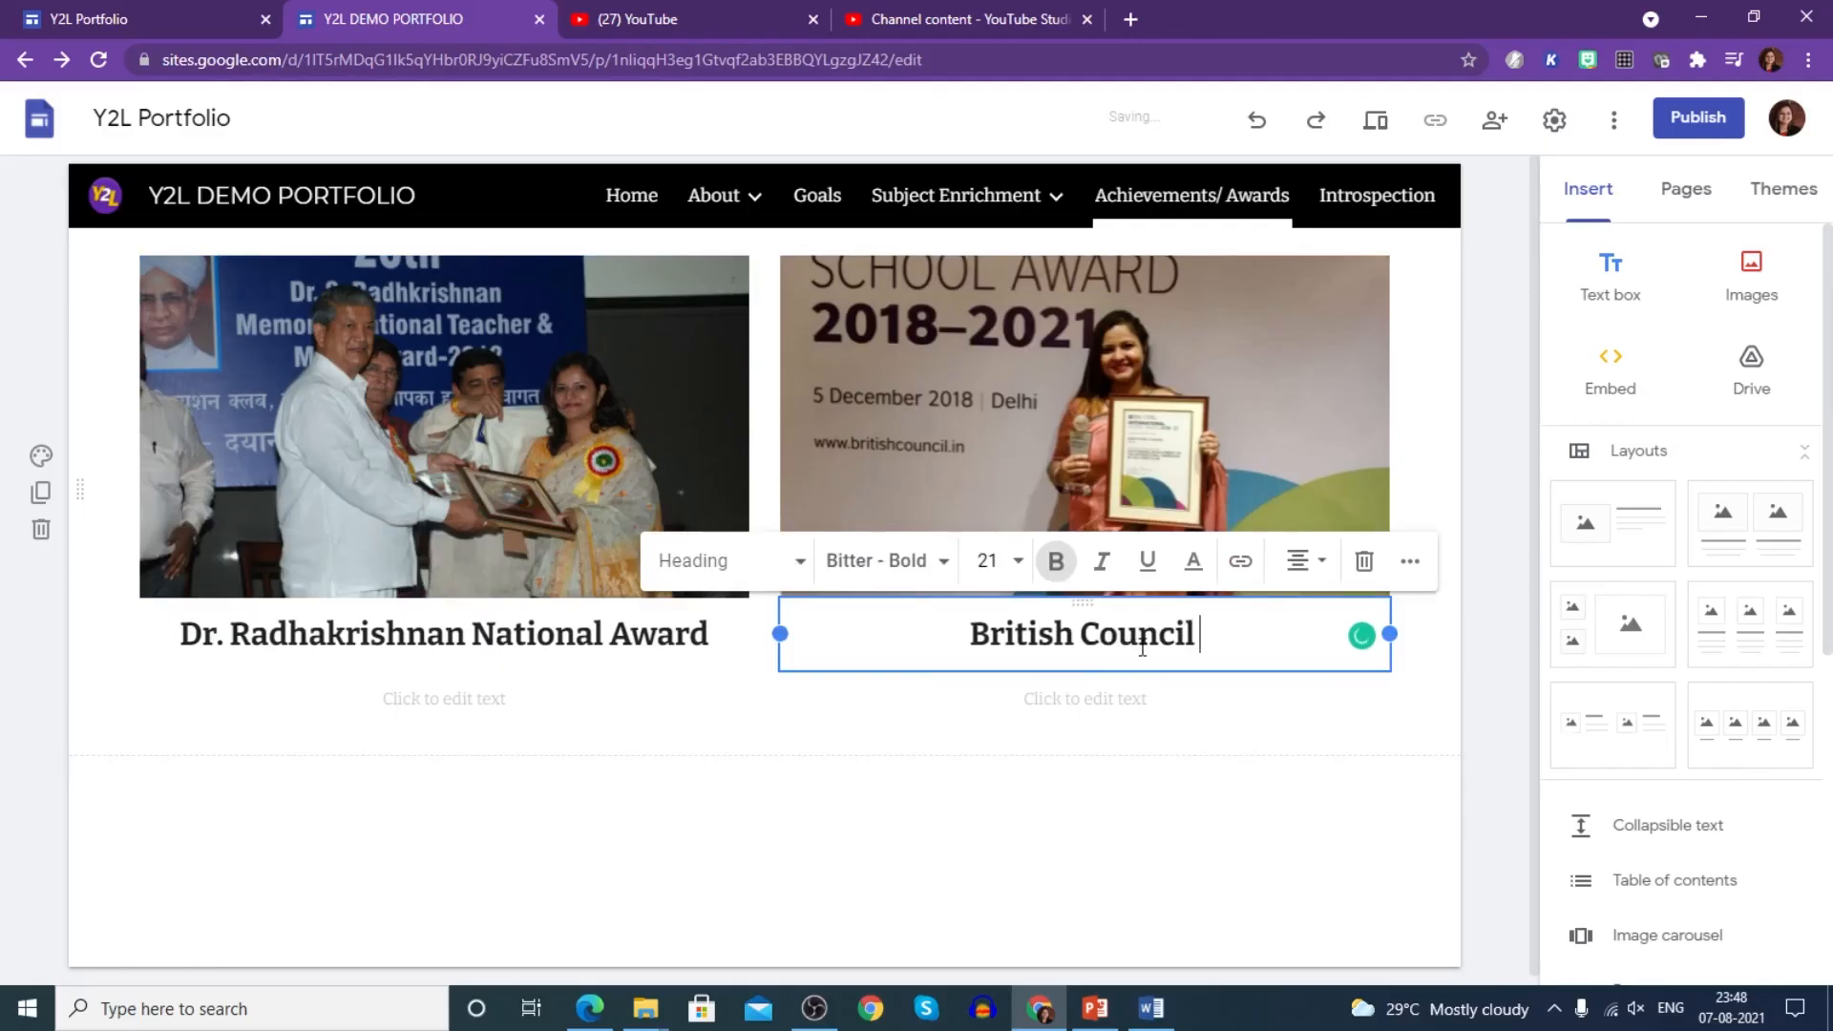
type("Award")
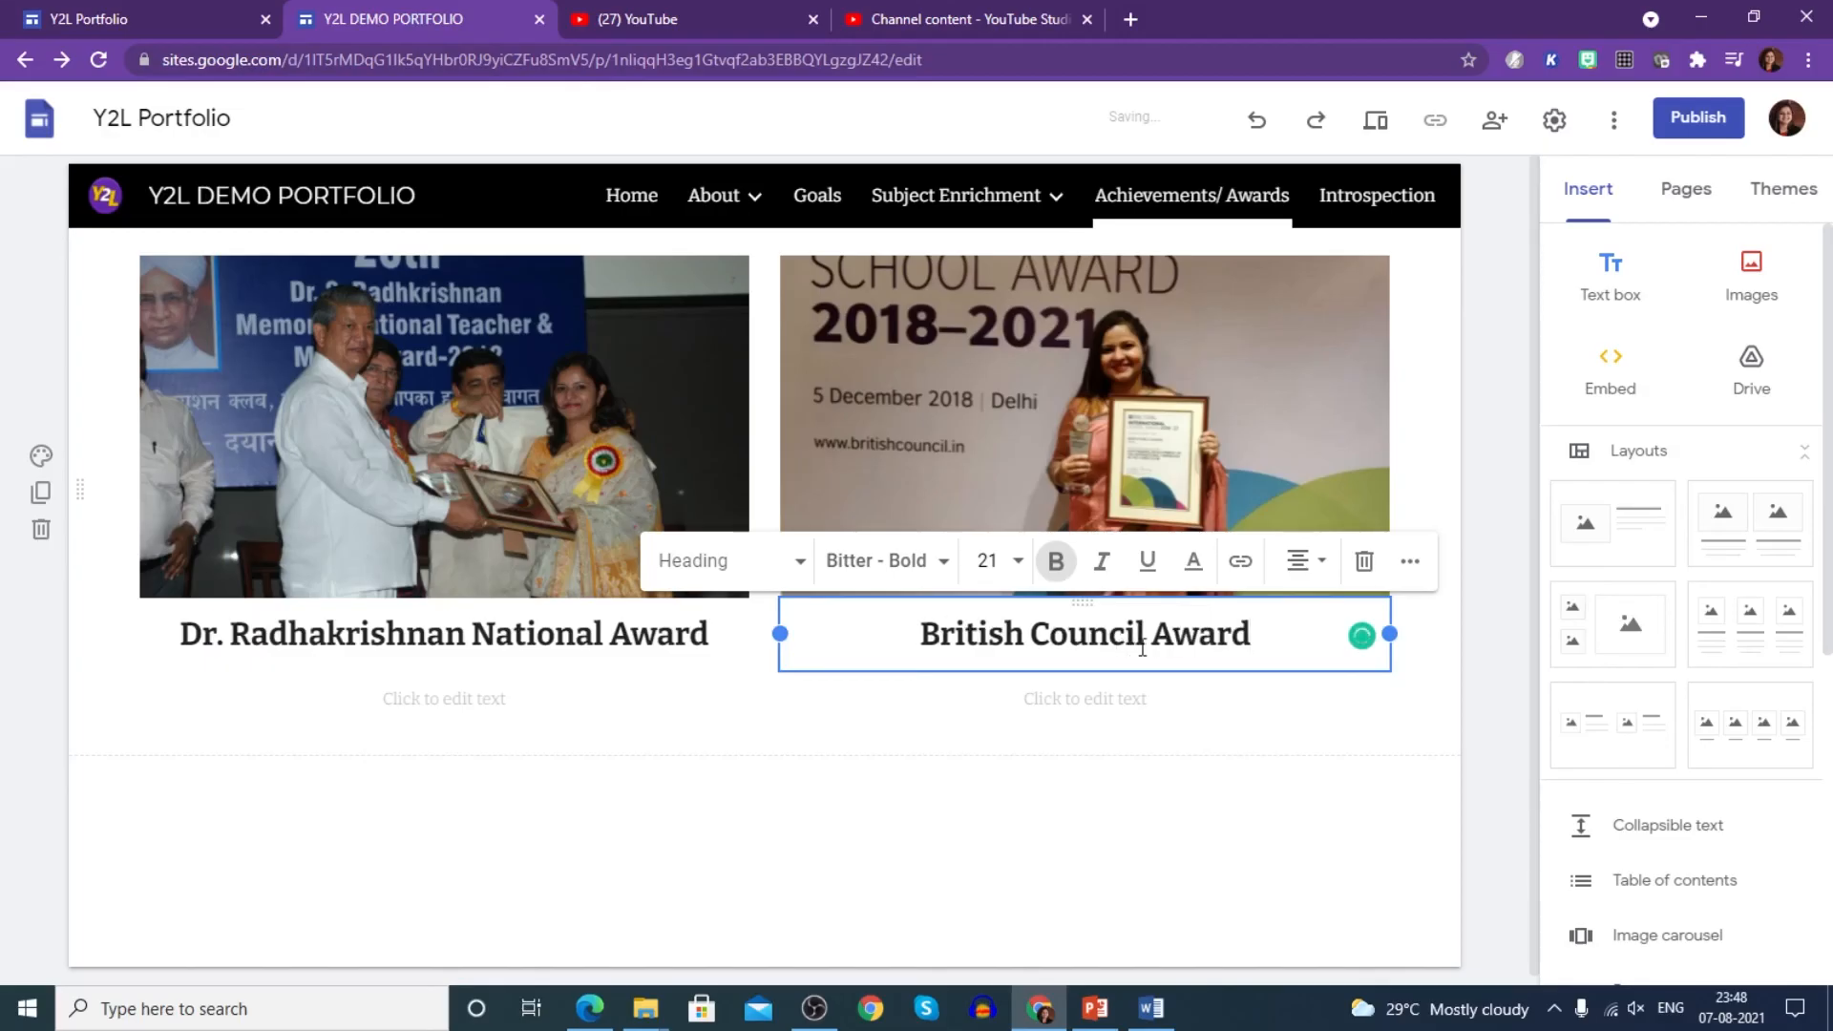
left_click(944, 788)
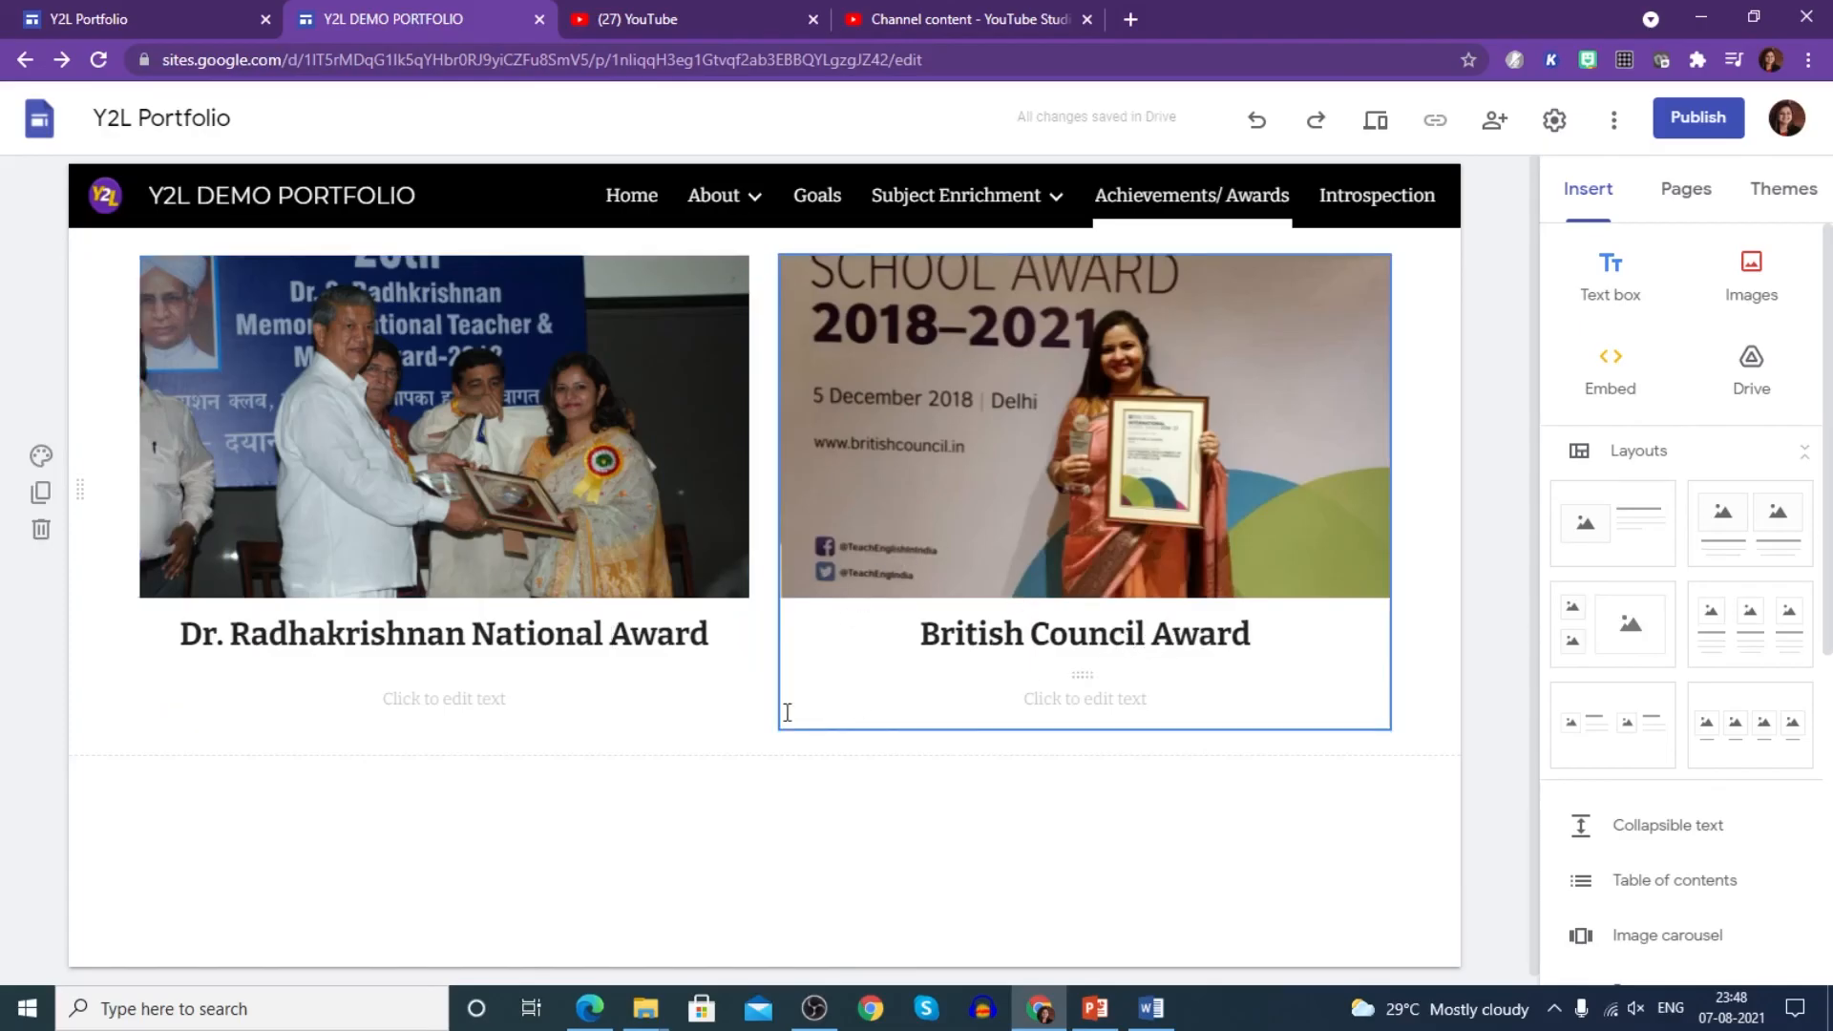
- Add an image-and-text block below the awards titled 'Inter House Dance Competition'
left_click(1604, 568)
left_click(888, 517)
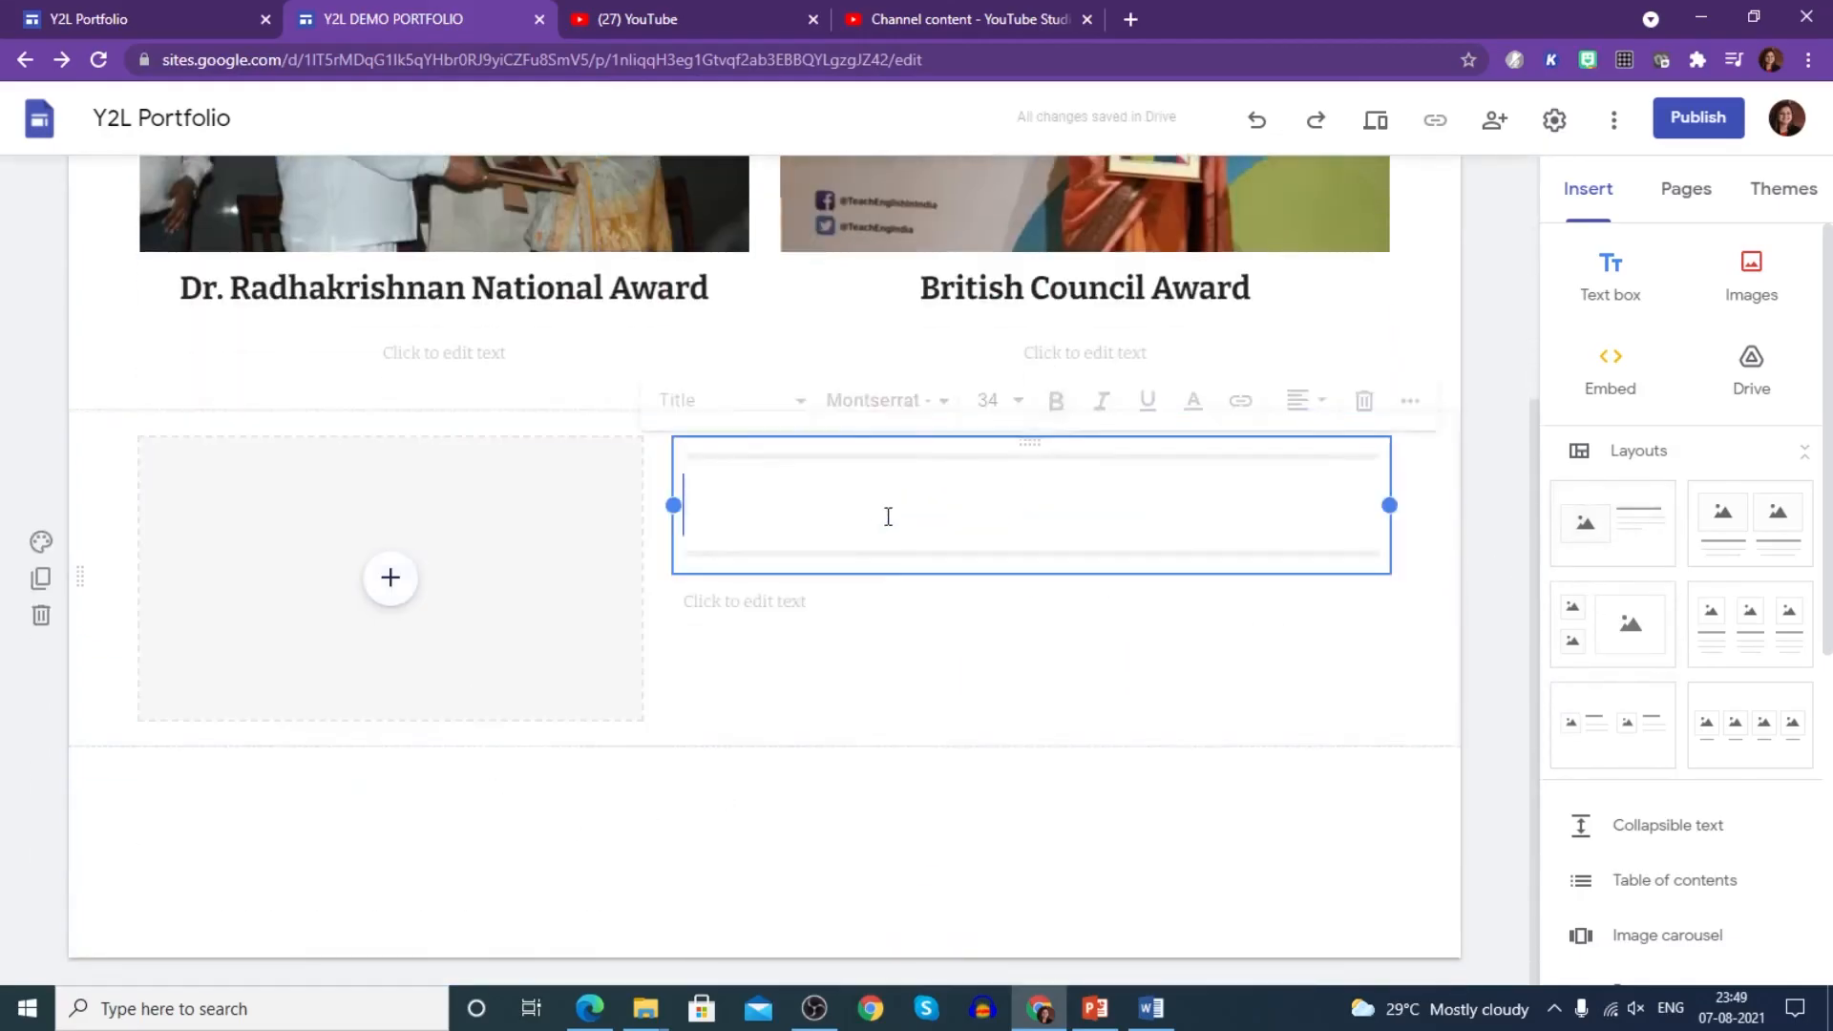
type("Inter House")
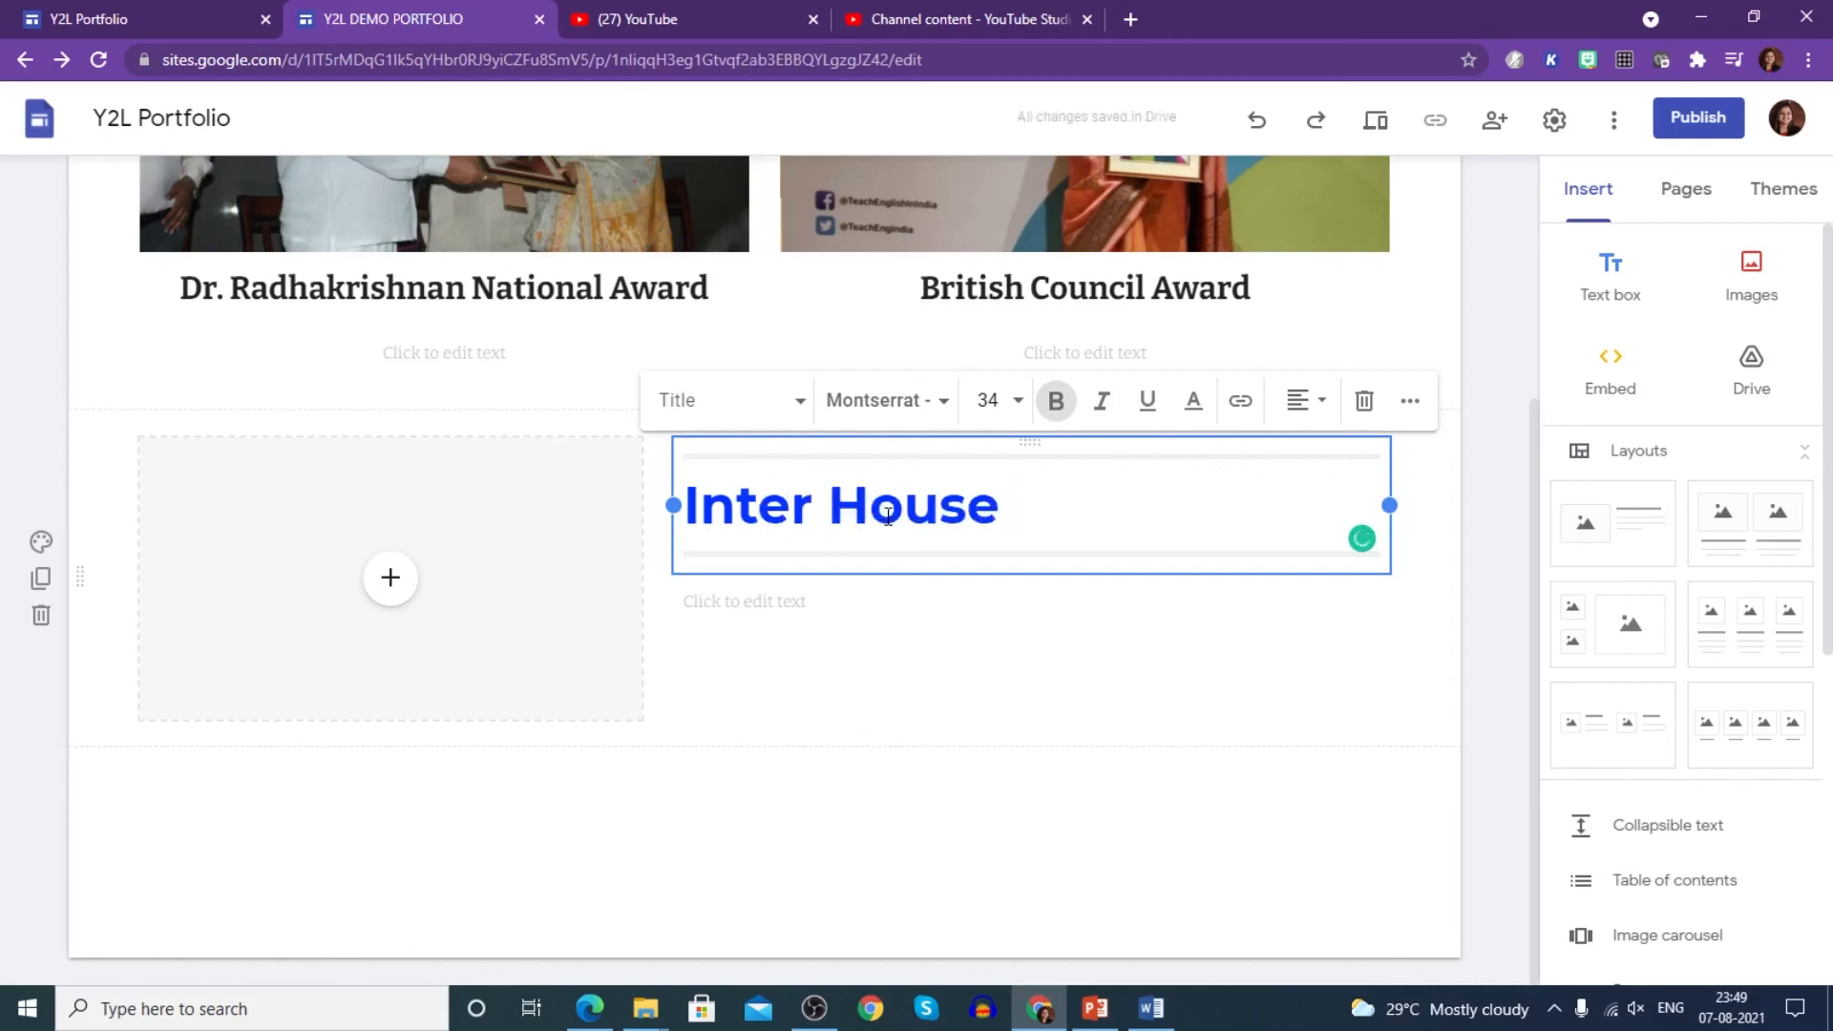
type(" Dance C")
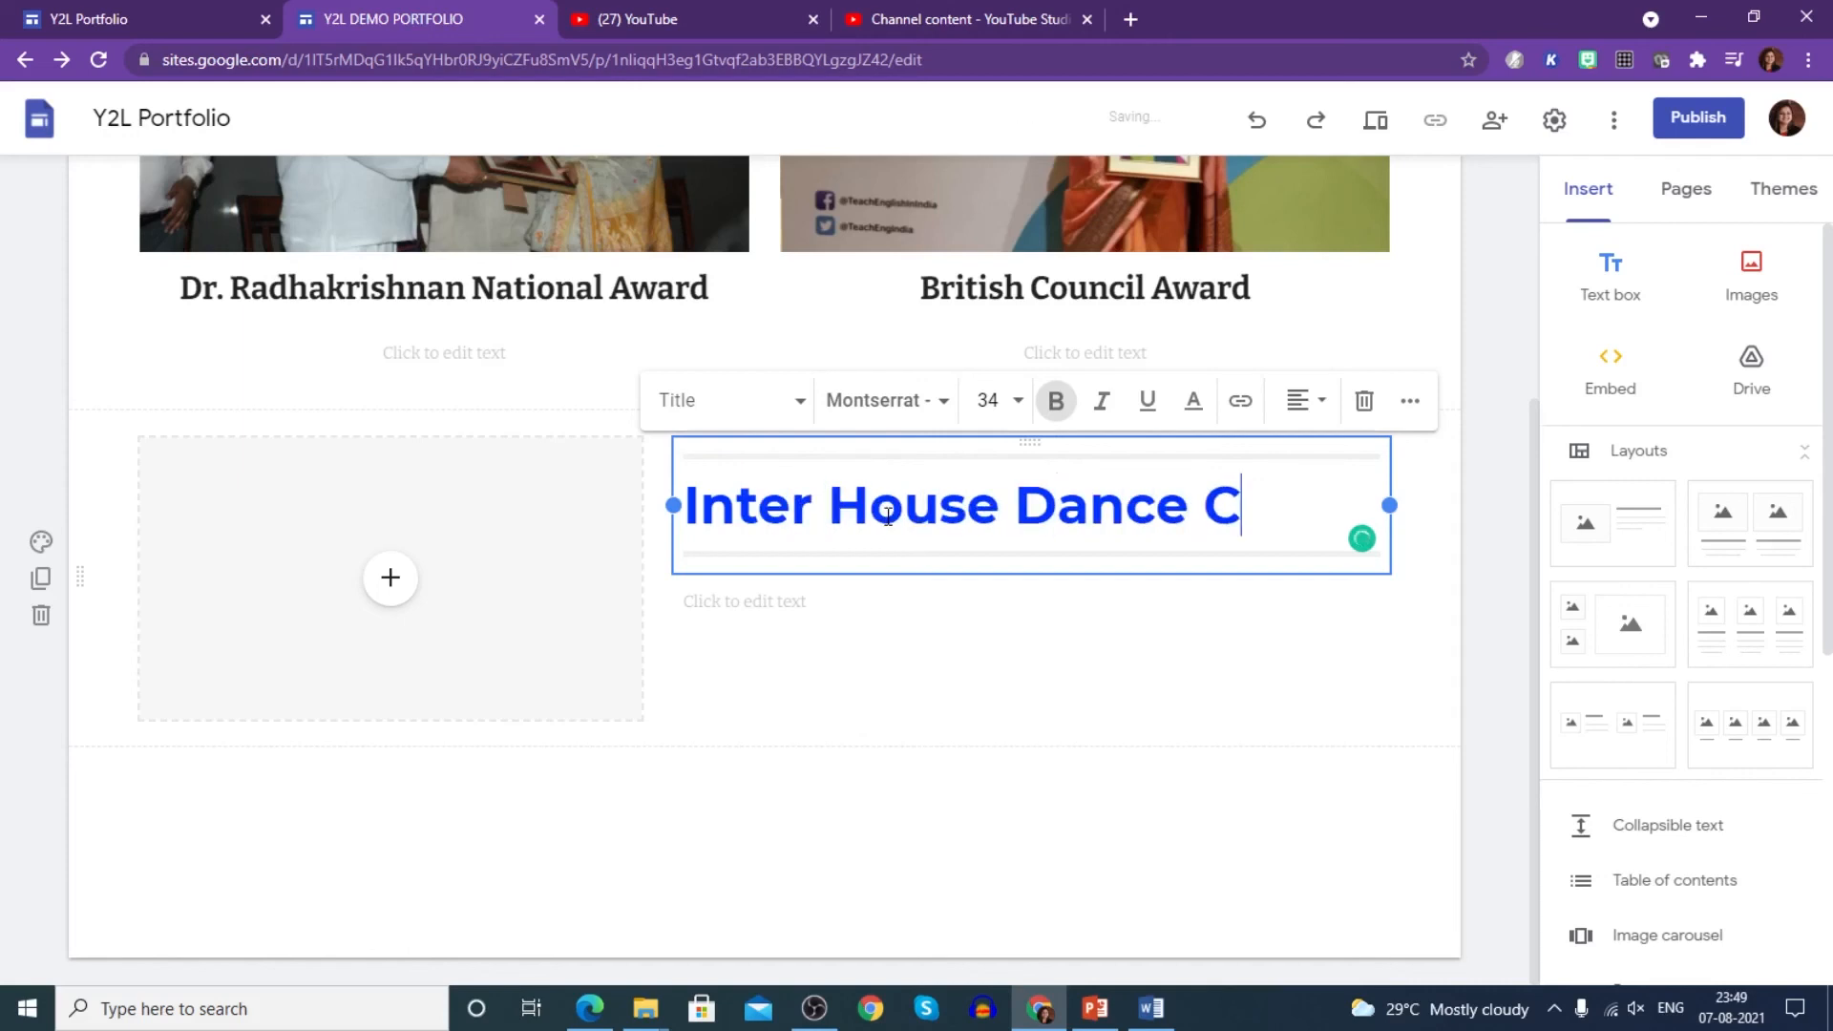
type("ompetition")
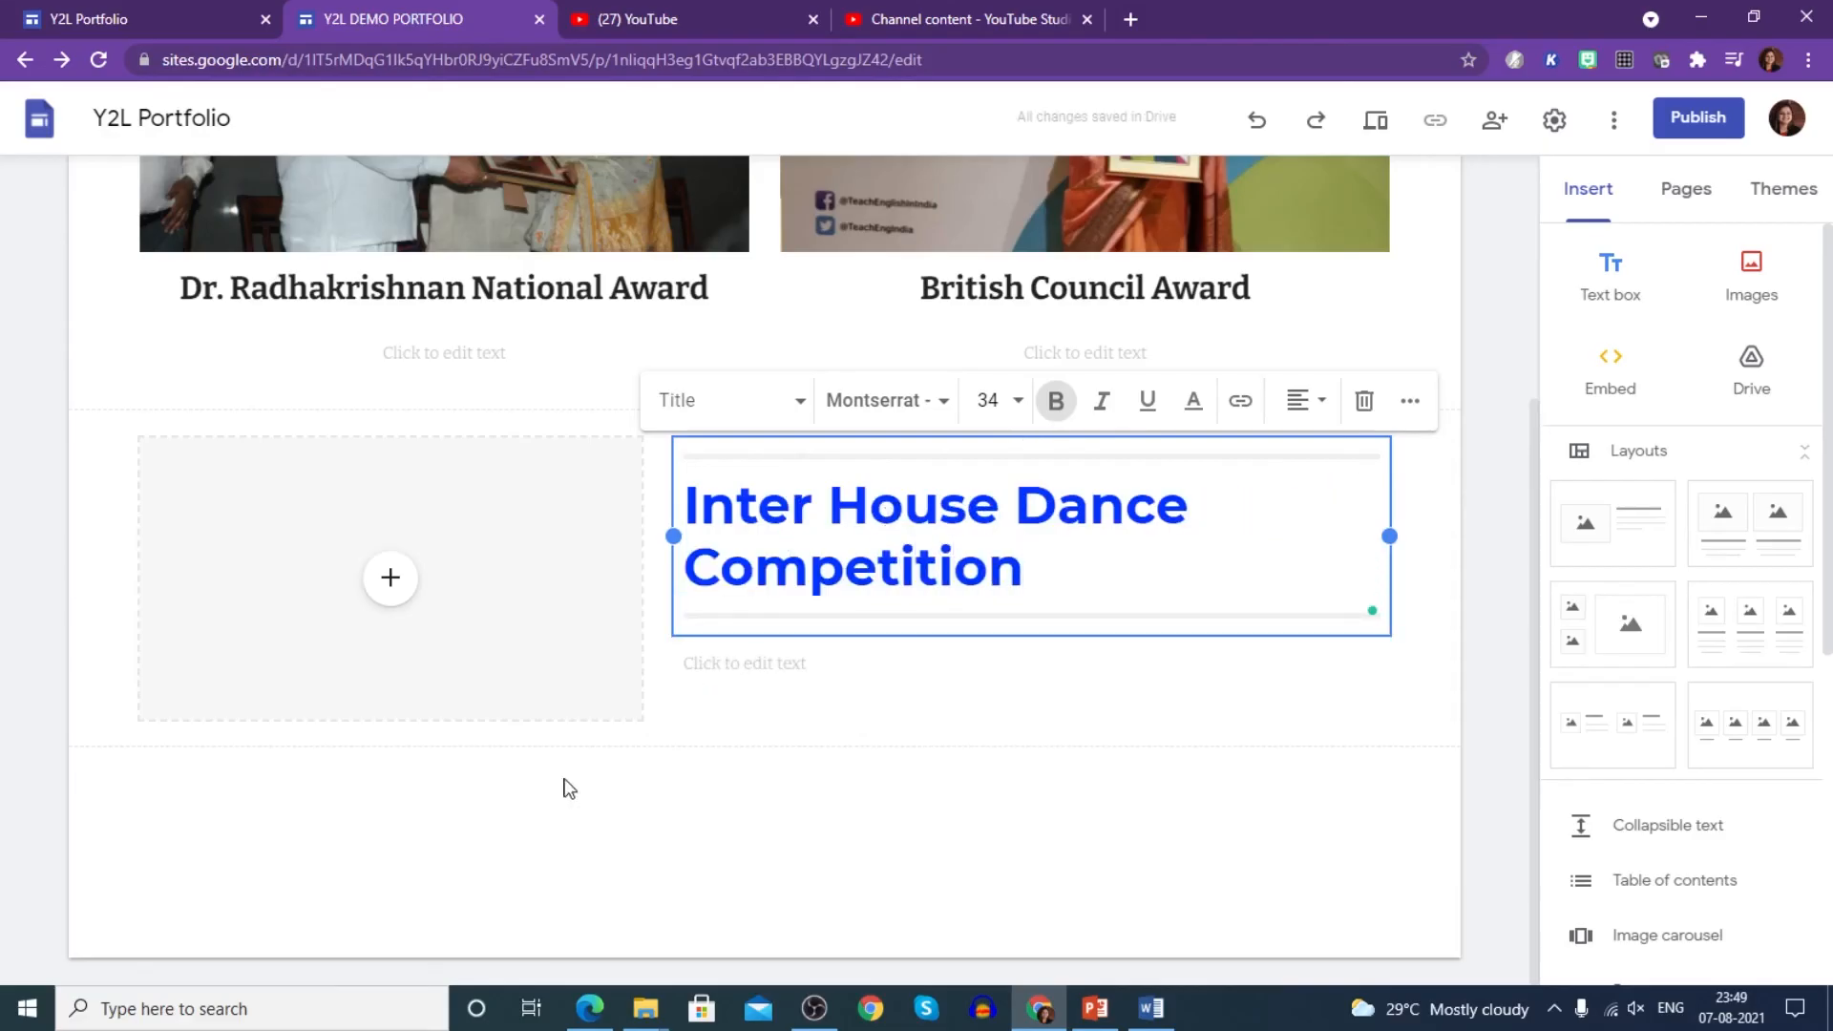
left_click(907, 831)
- Enter '14th July 2021' as the date line under the new heading
scroll(925, 802, "up", 2)
scroll(924, 802, "up", 2)
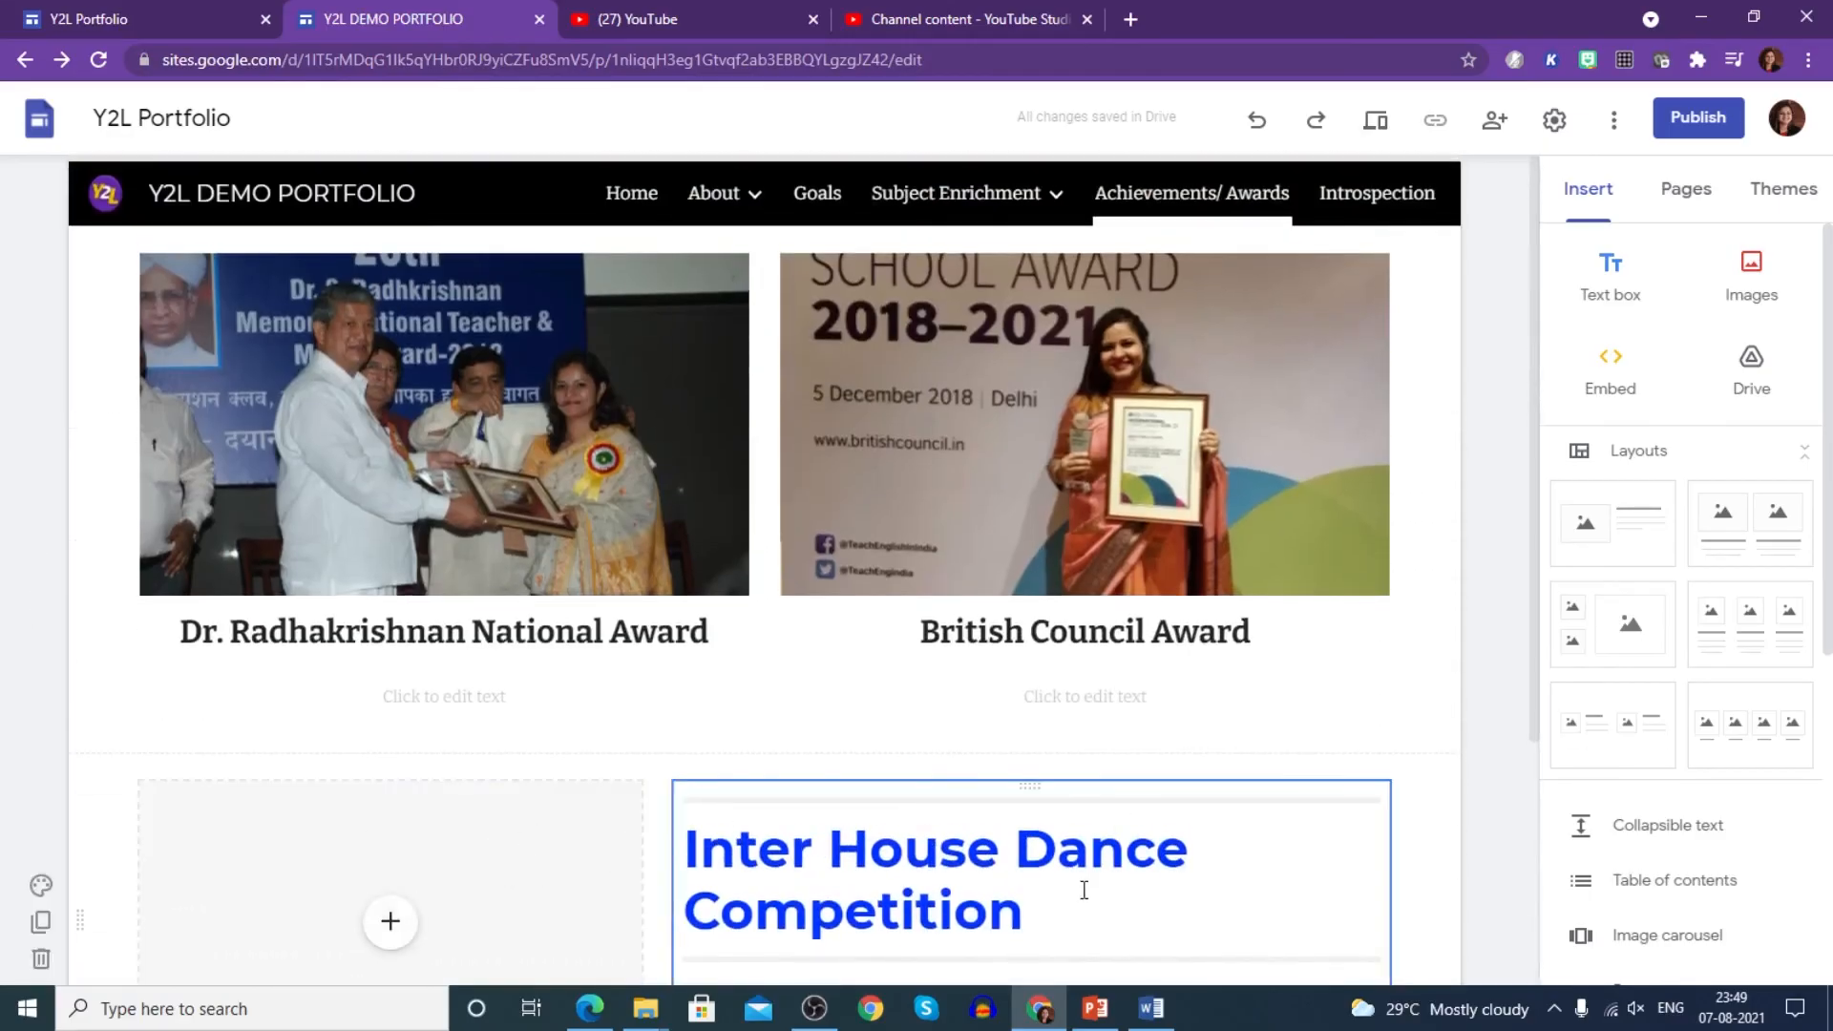
scroll(1051, 840, "down", 3)
left_click(870, 781)
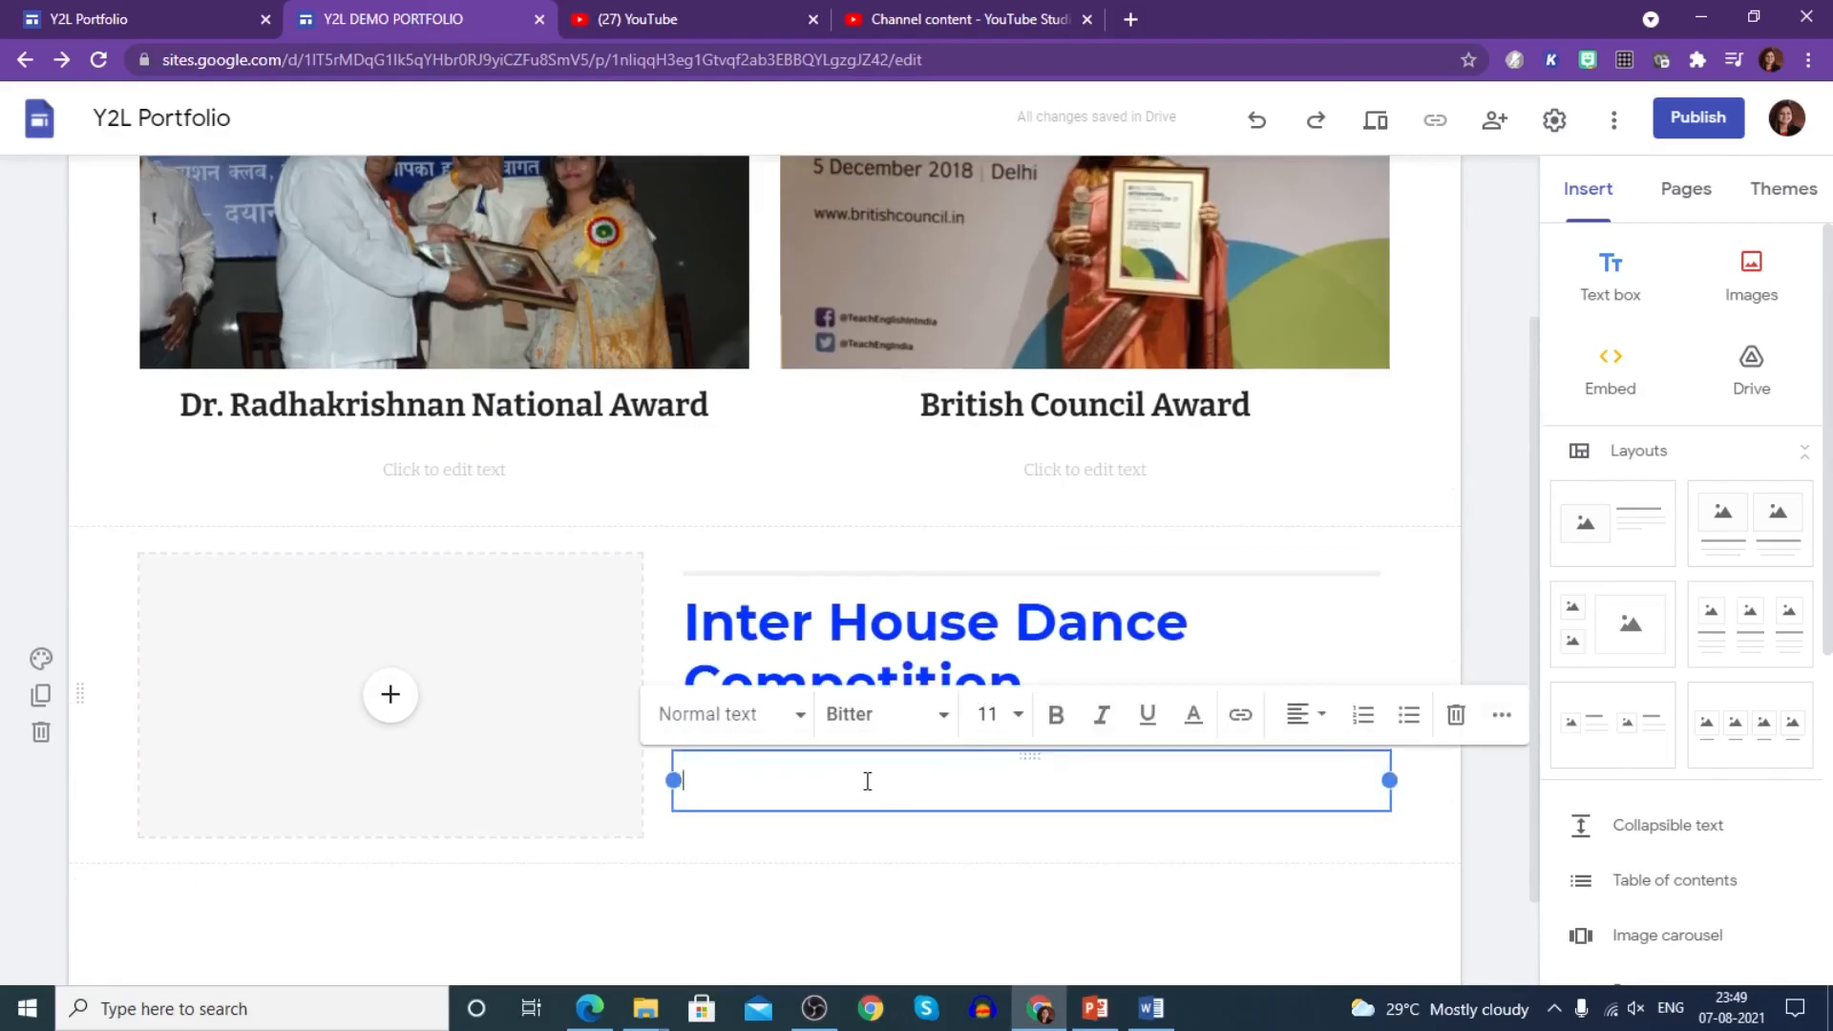
type("14th July 2021")
left_click(803, 661)
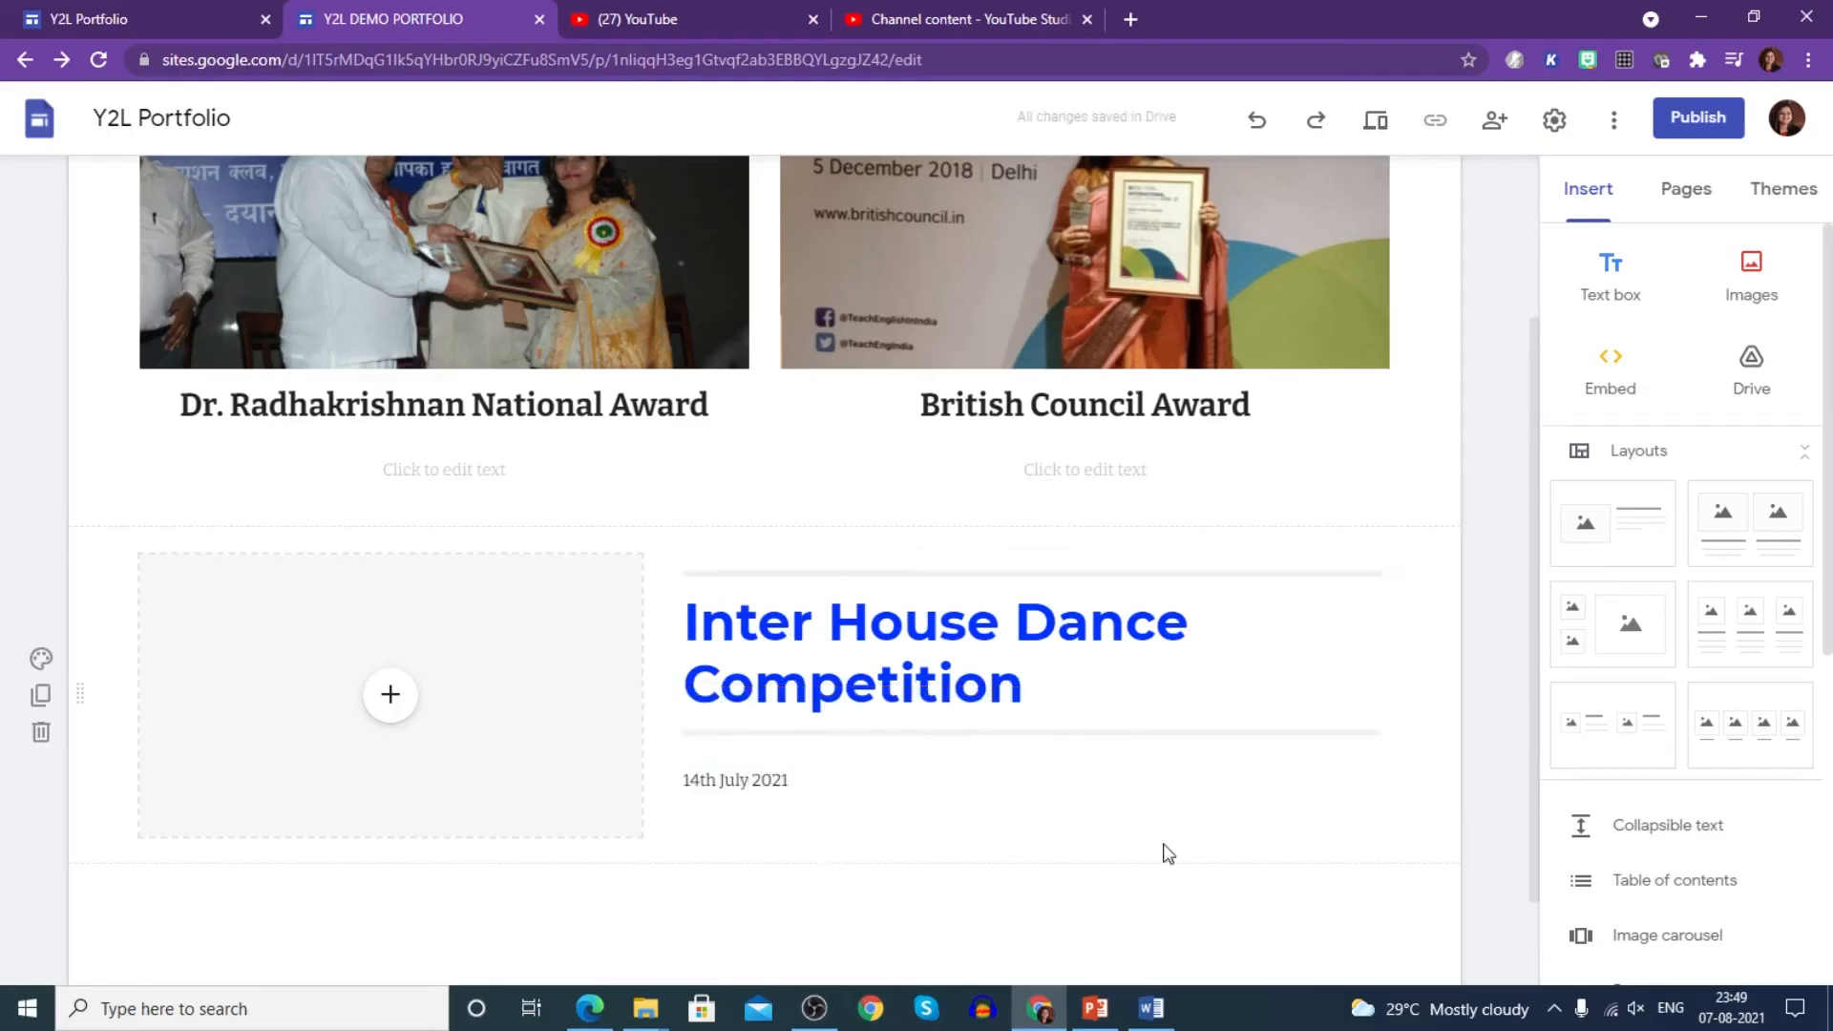
scroll(1041, 754, "up", 2)
- Go to the Introspection page and place an empty text box at its top
left_click(1349, 202)
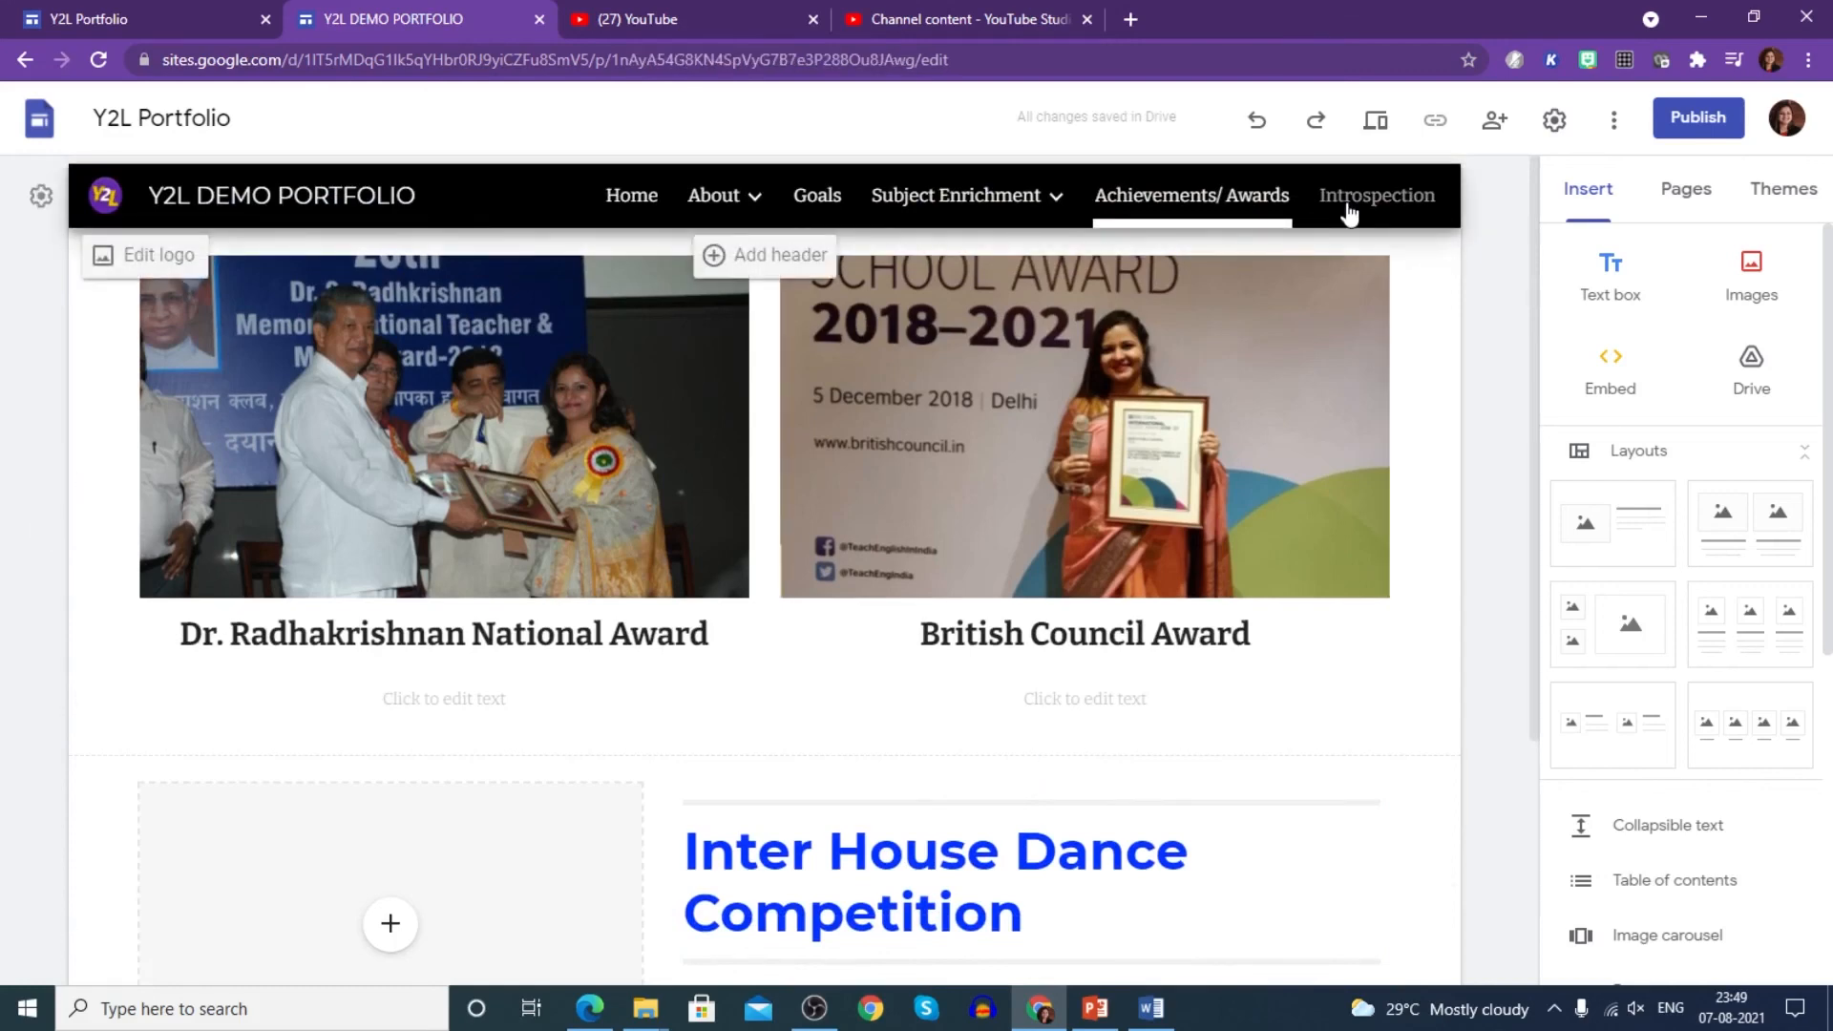
left_click(1607, 286)
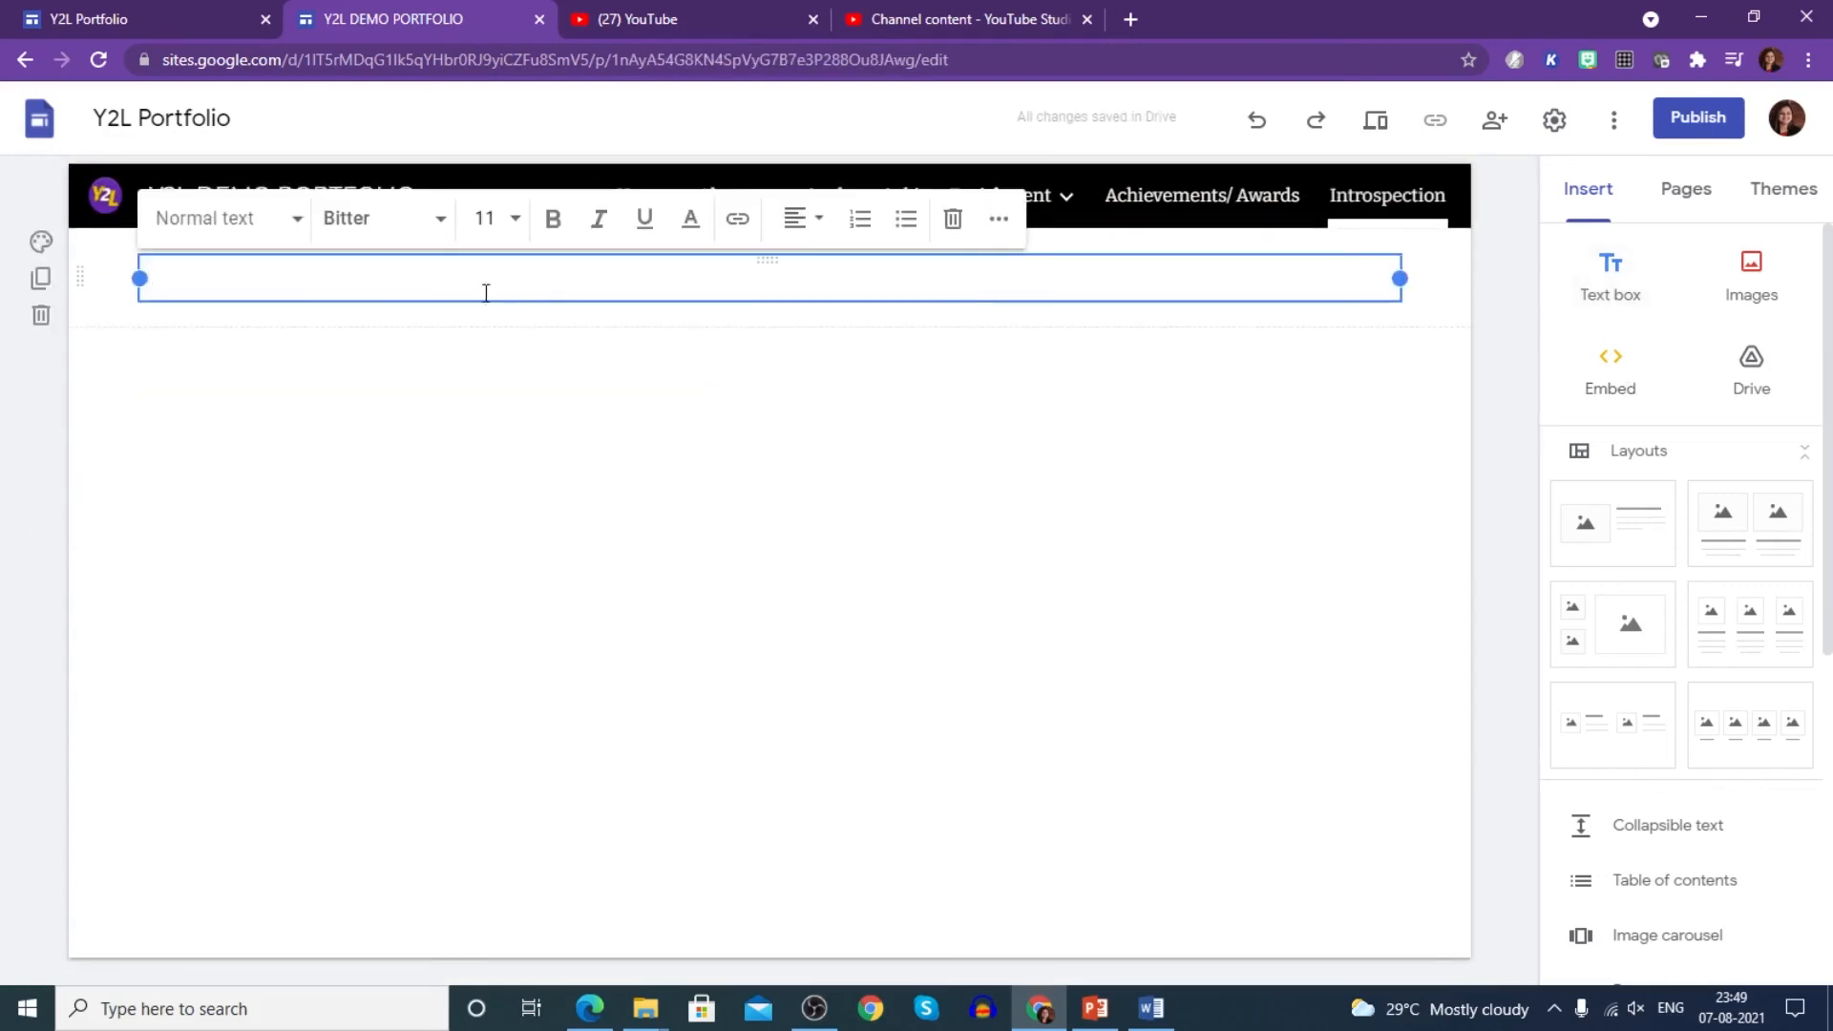
left_click(1522, 281)
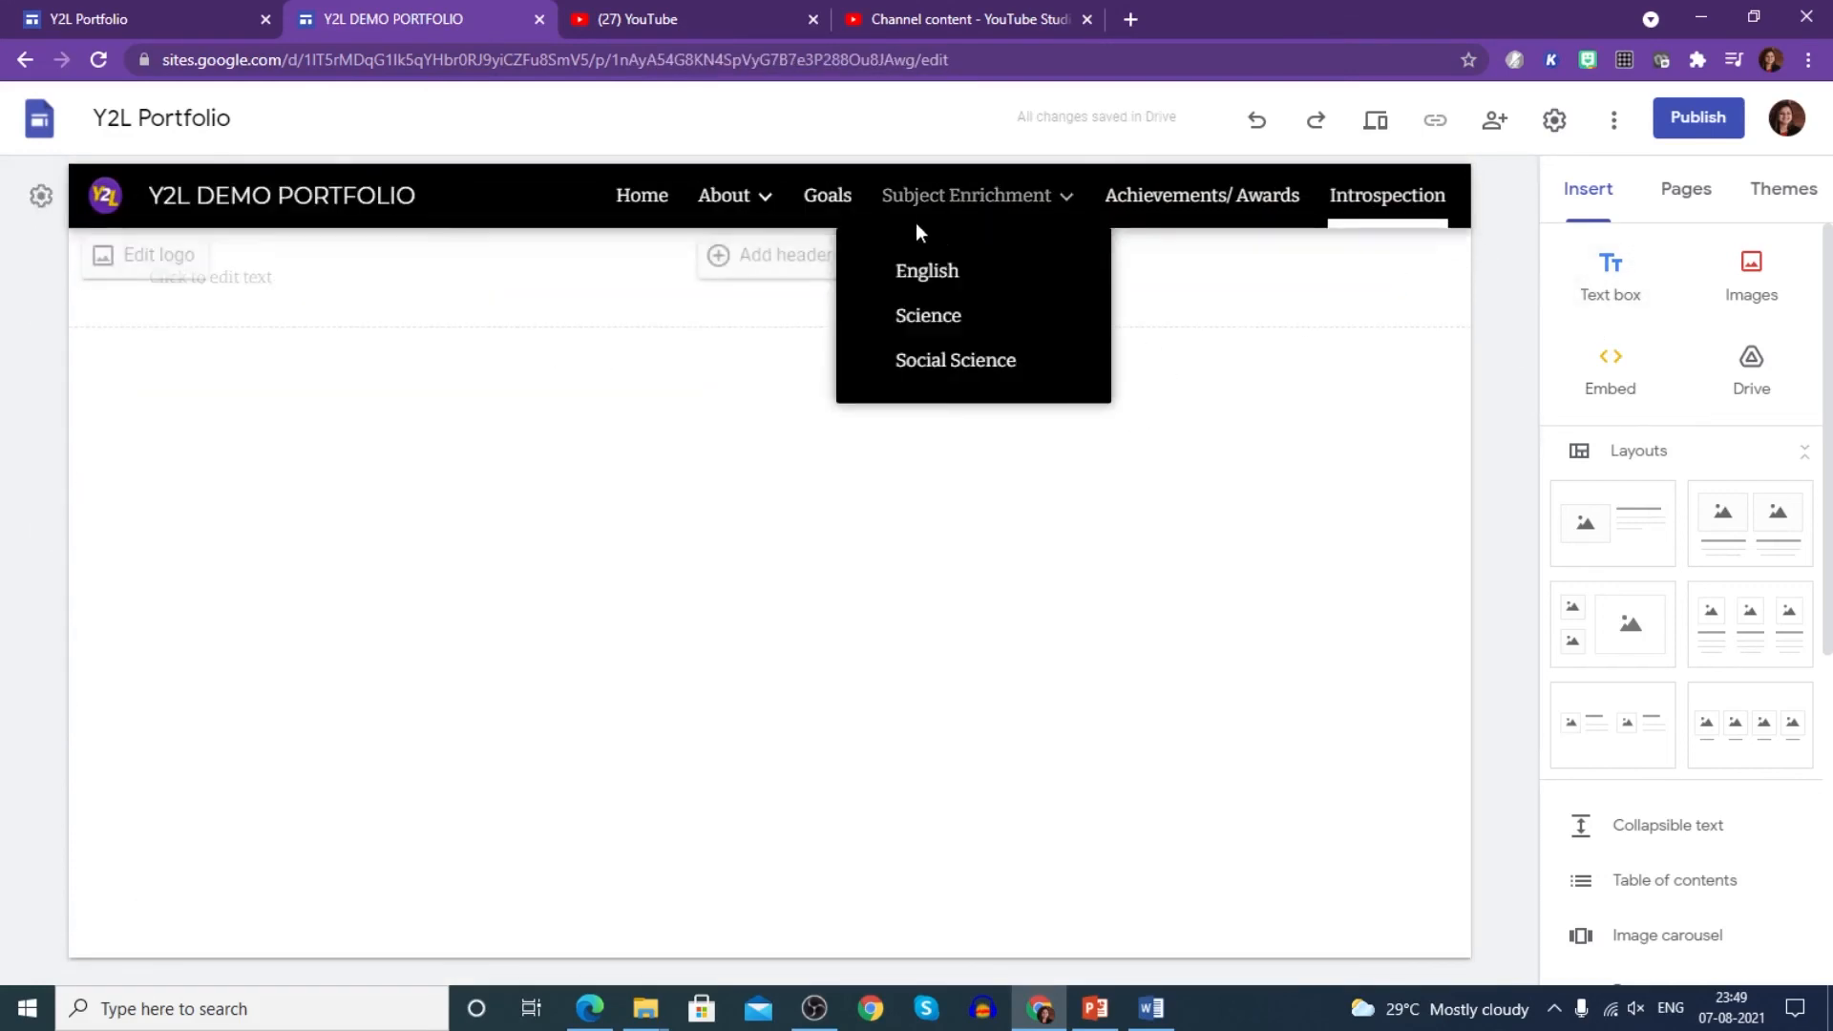
mouse_move(773, 212)
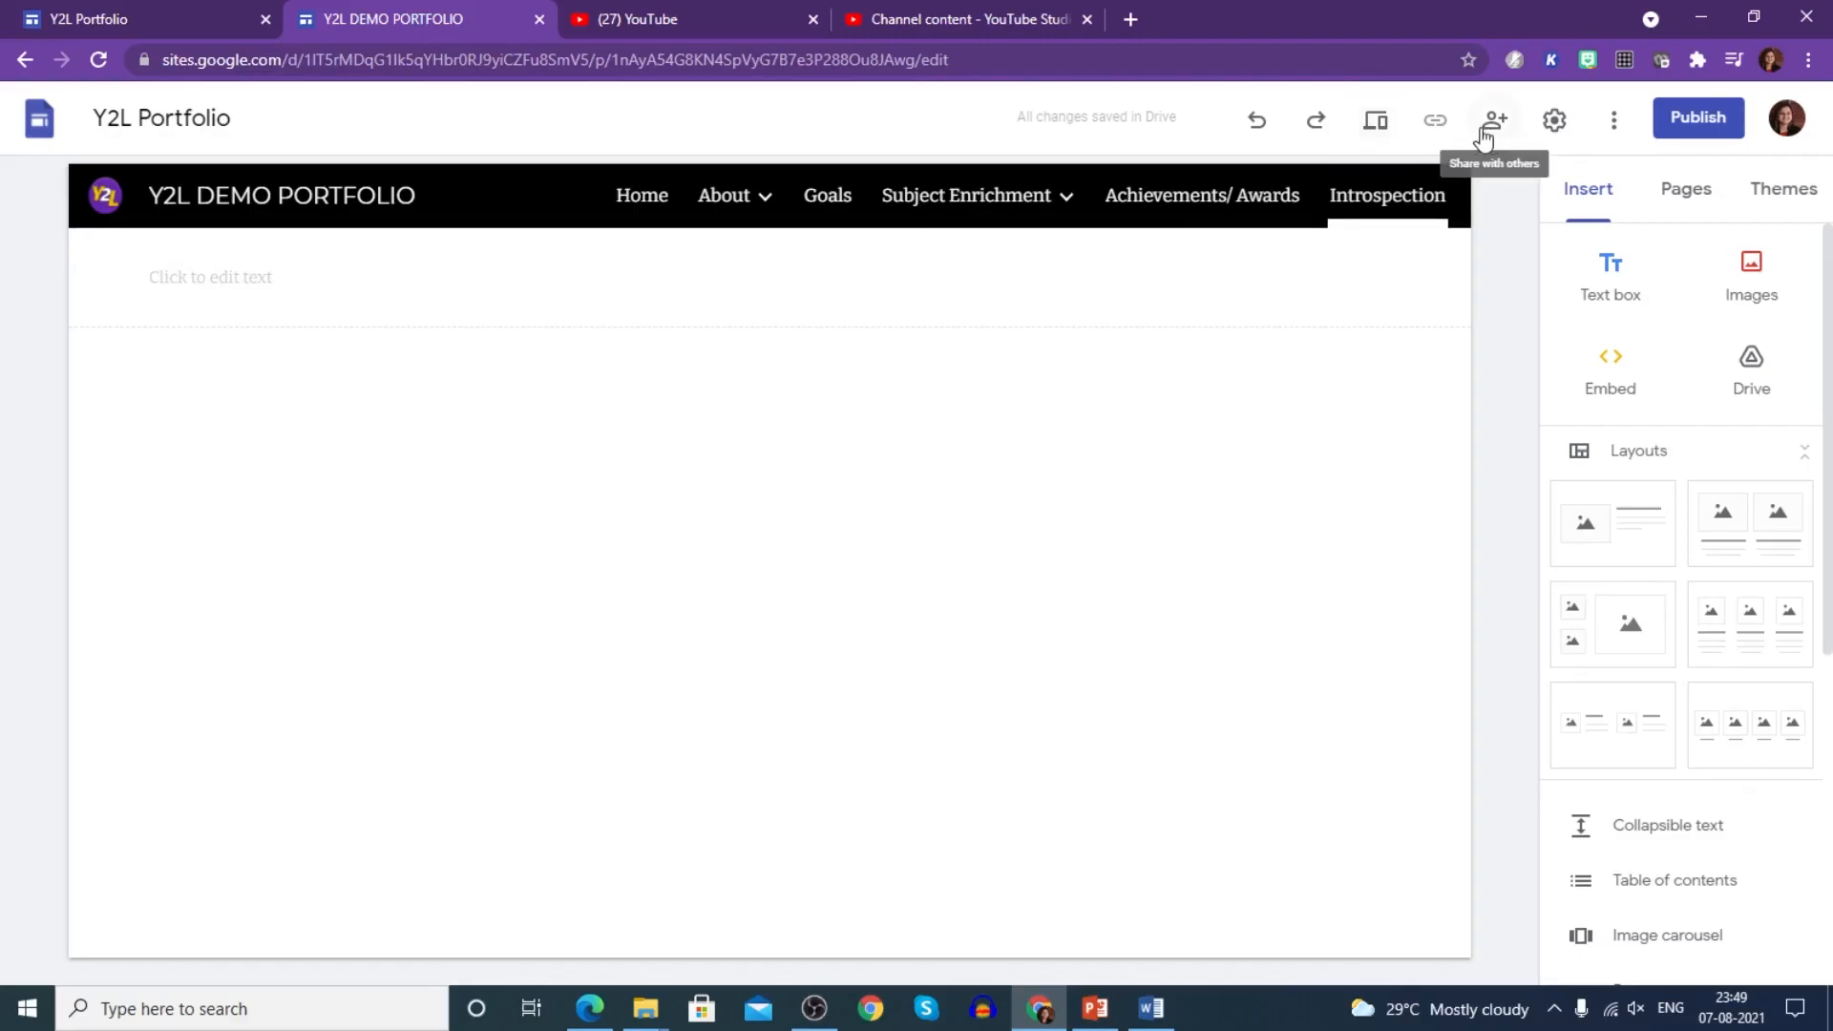
- Preview the site and browse the Home, Introduction and Strengths pages
left_click(1378, 122)
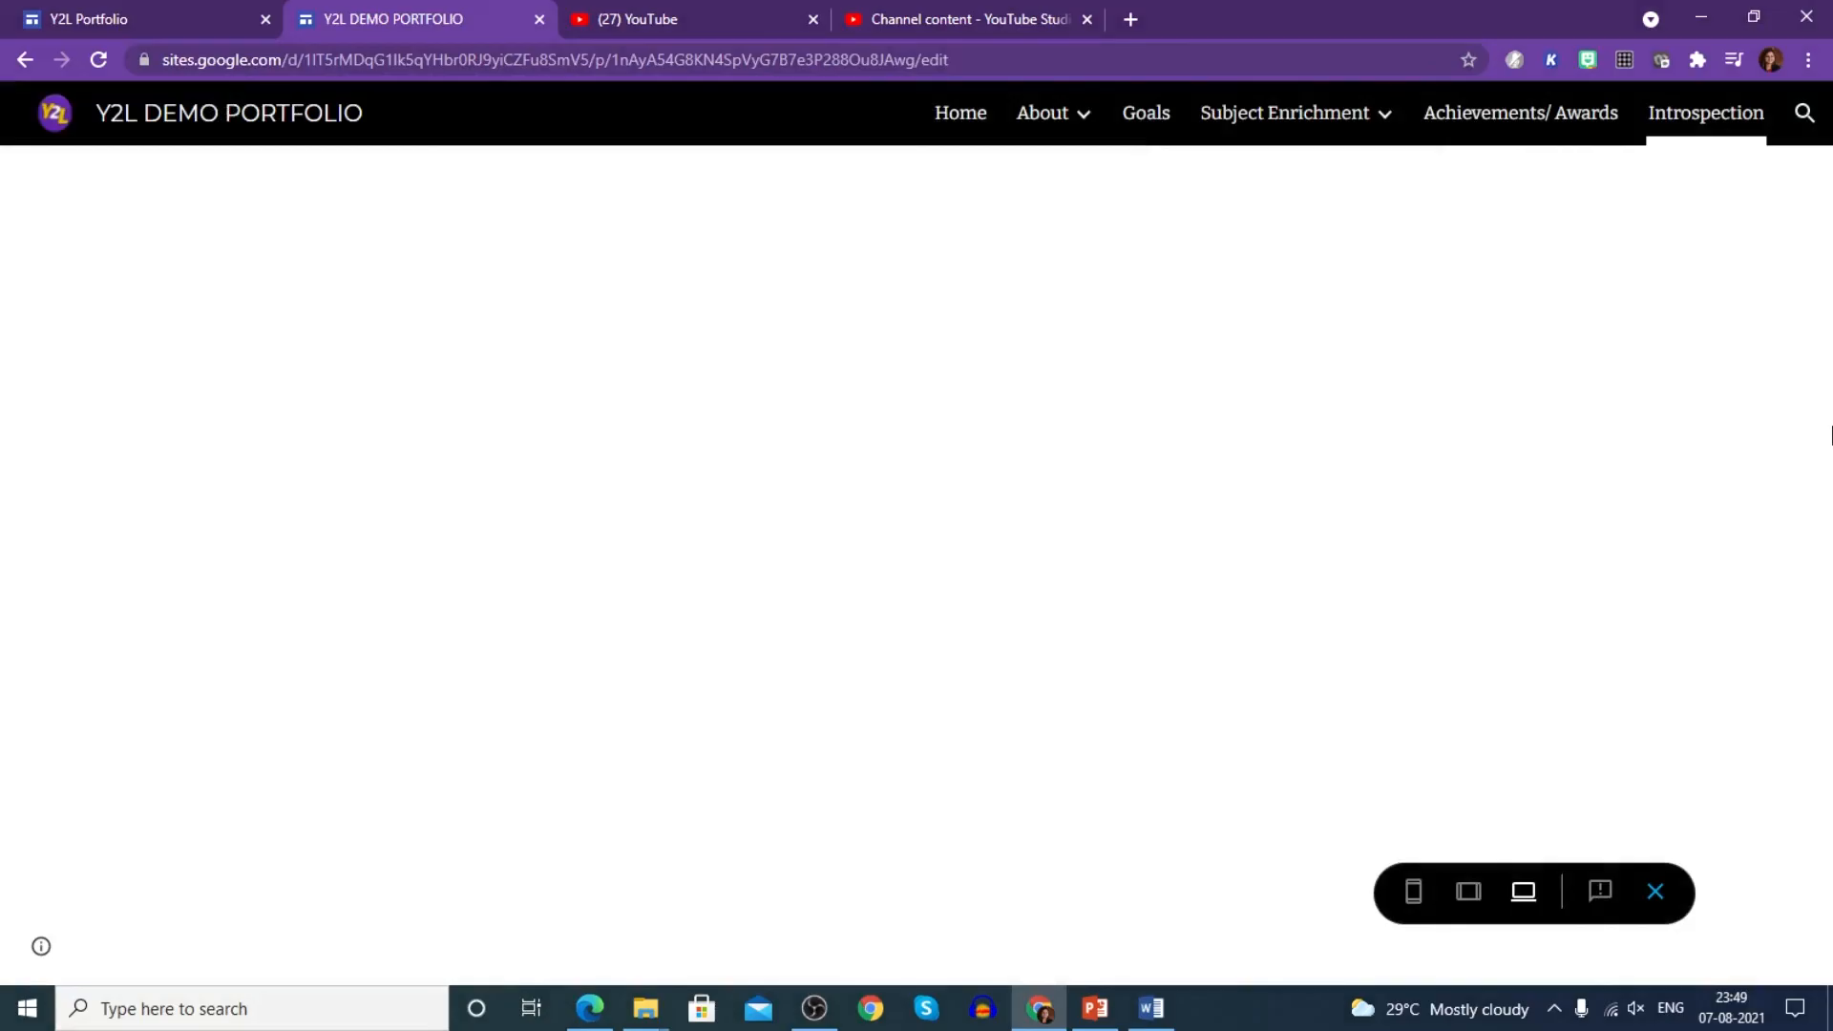
left_click(951, 111)
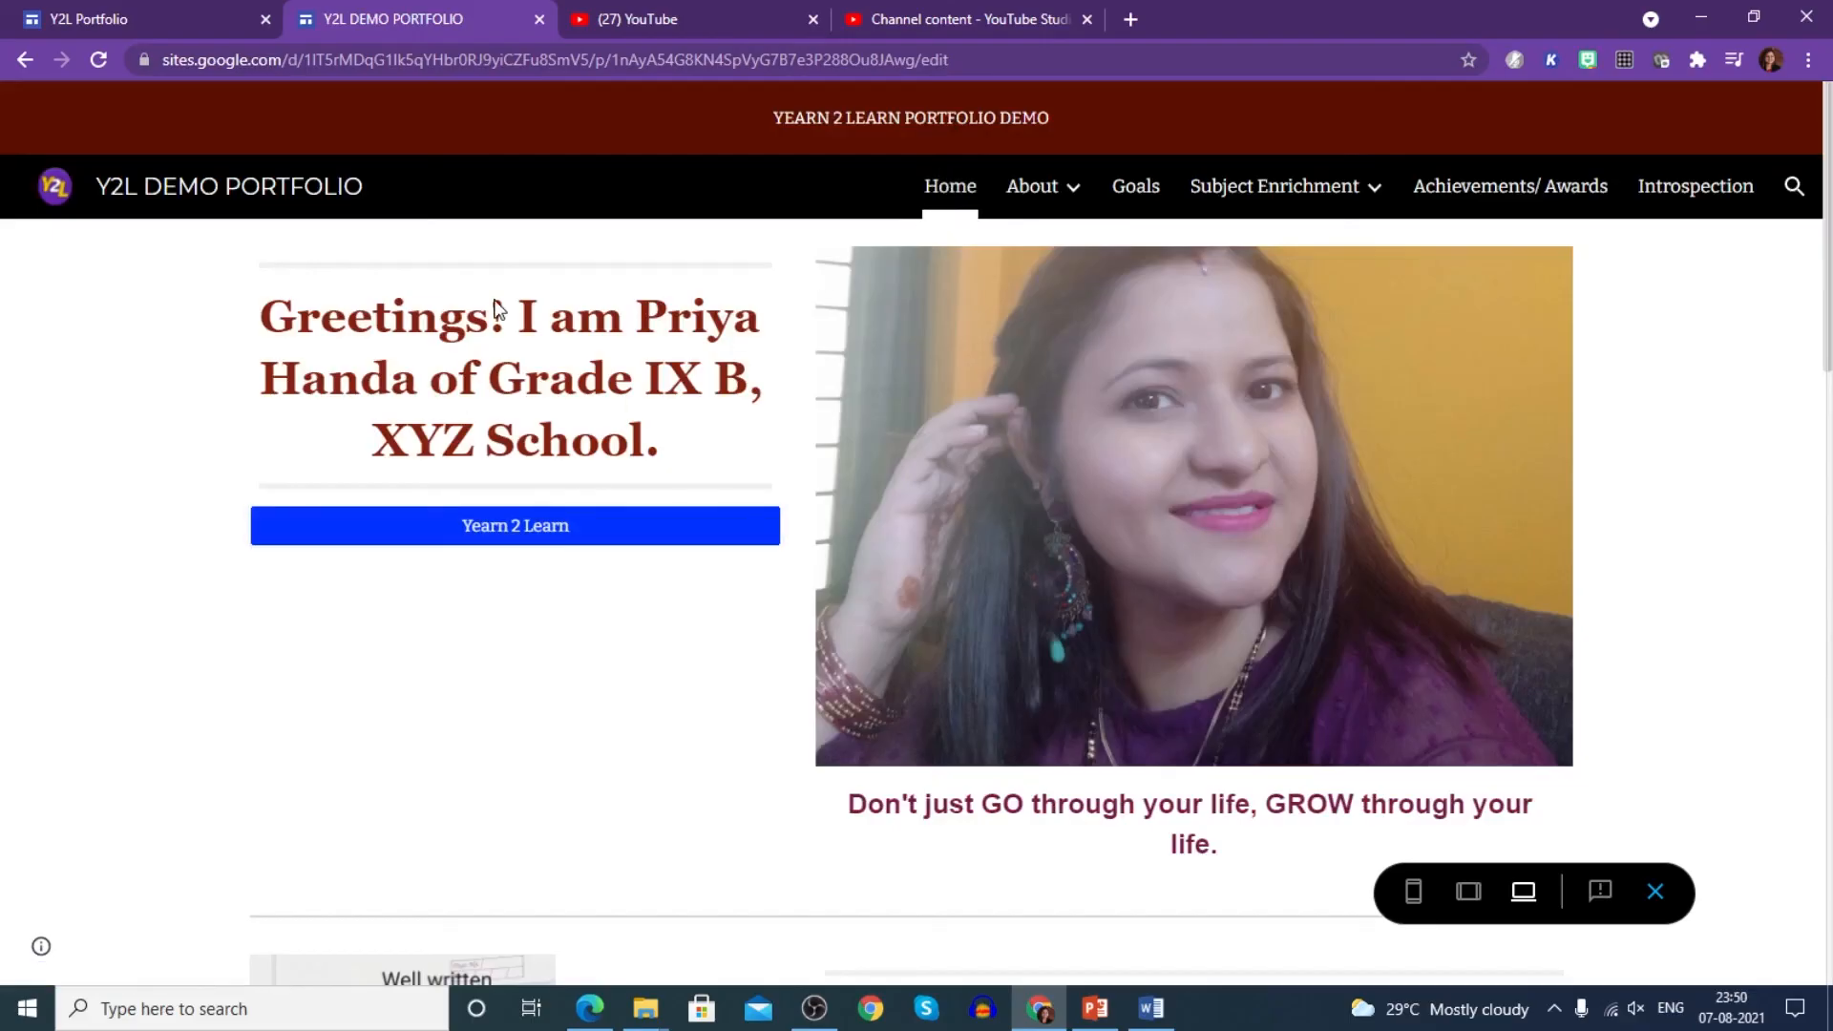
scroll(1096, 454, "down", 10)
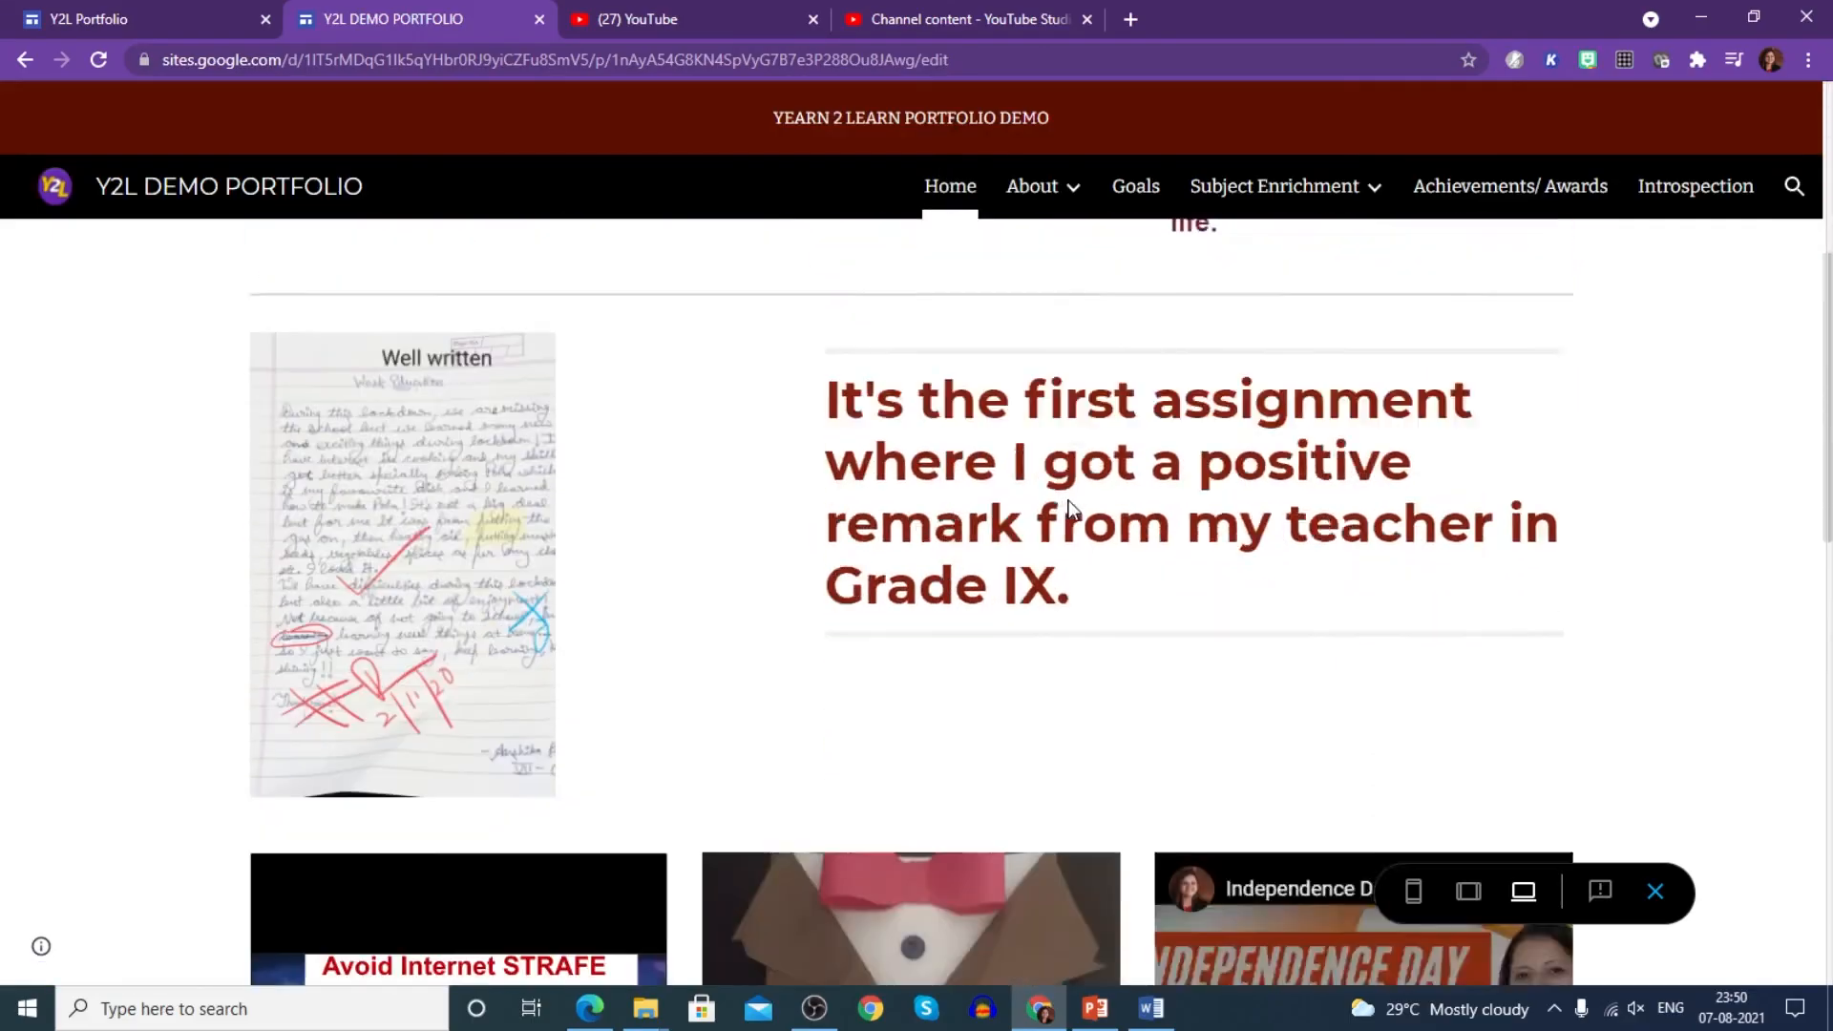
scroll(1070, 509, "down", 8)
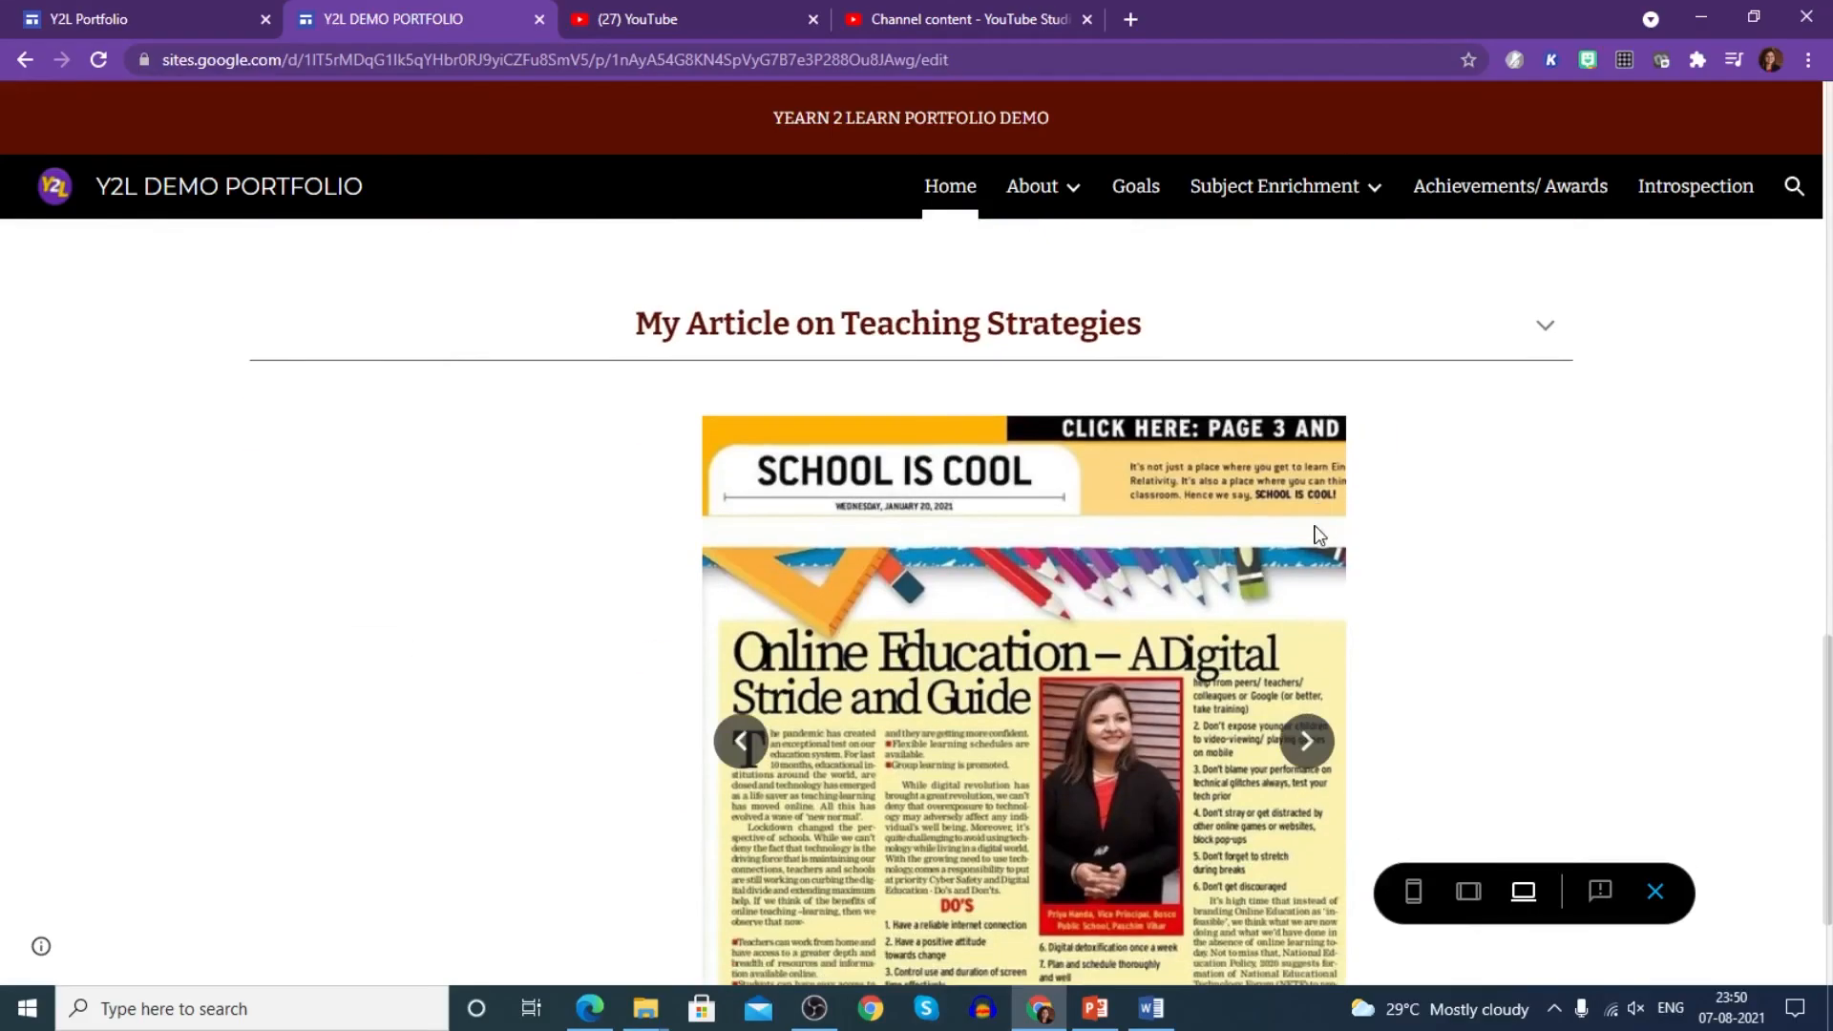
scroll(1164, 515, "down", 2)
scroll(1161, 521, "up", 8)
scroll(1163, 517, "up", 10)
mouse_move(1062, 191)
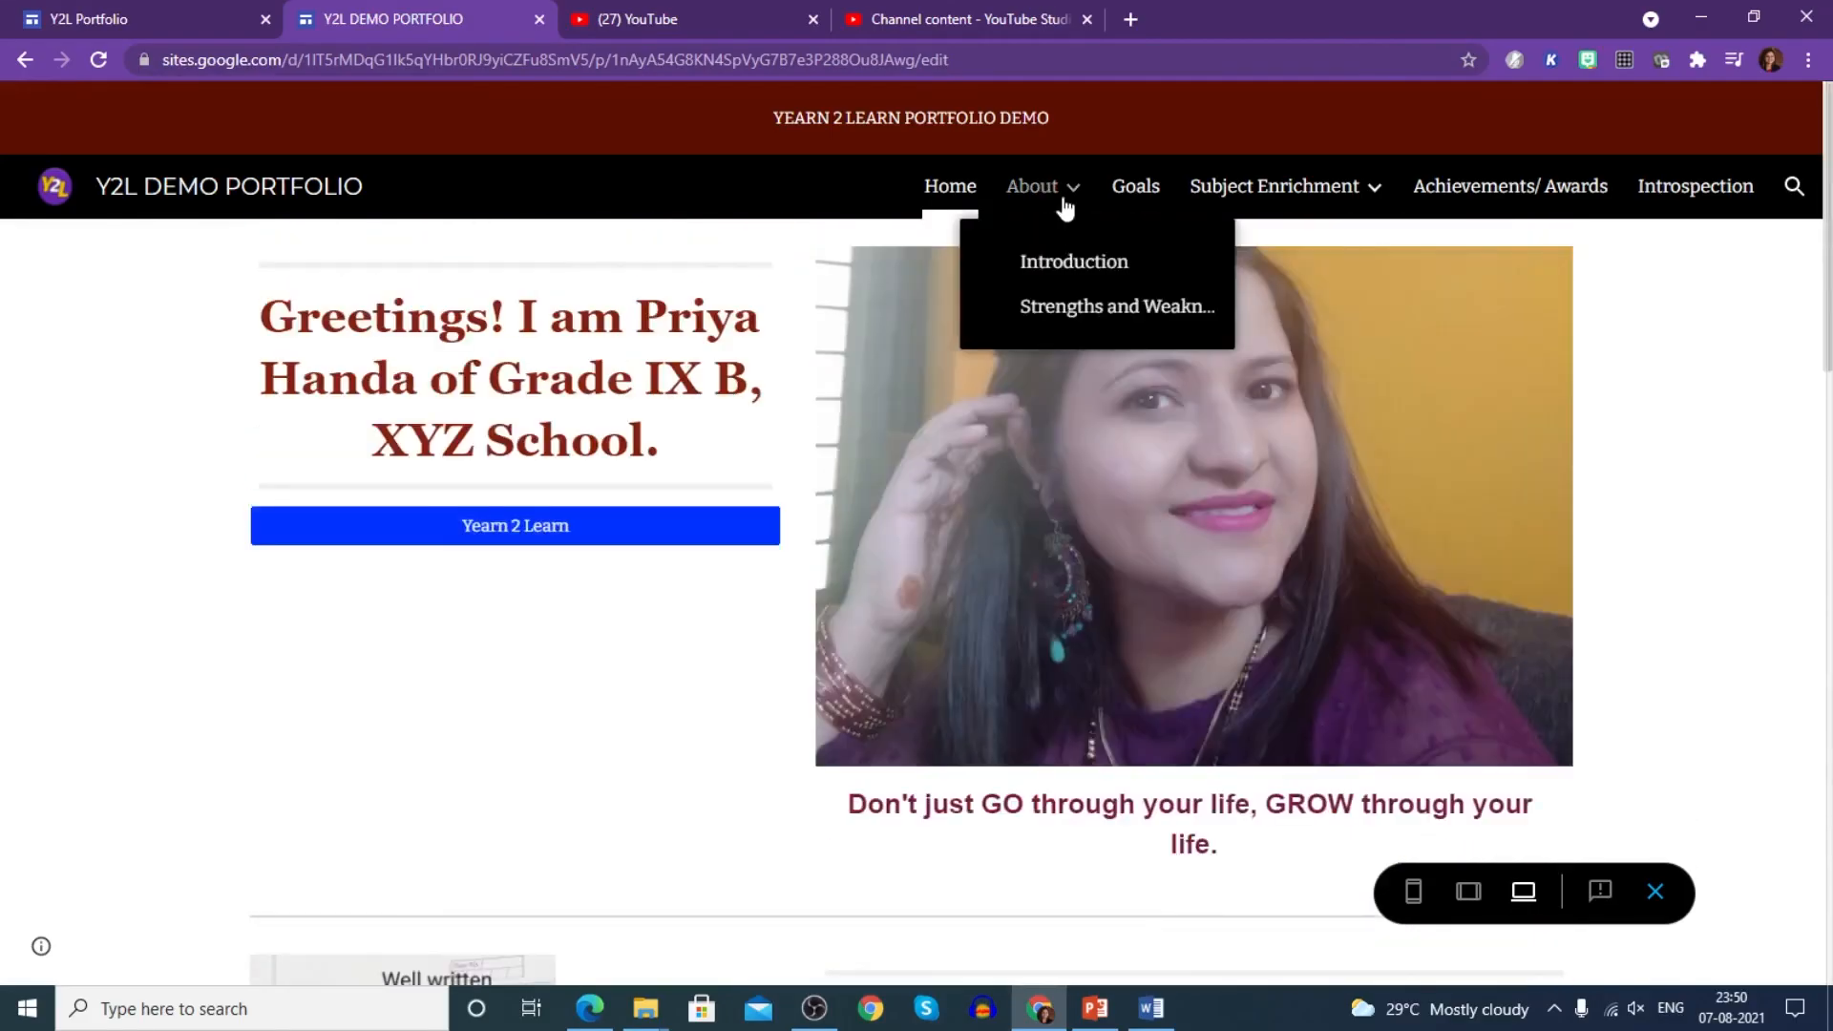
left_click(1060, 267)
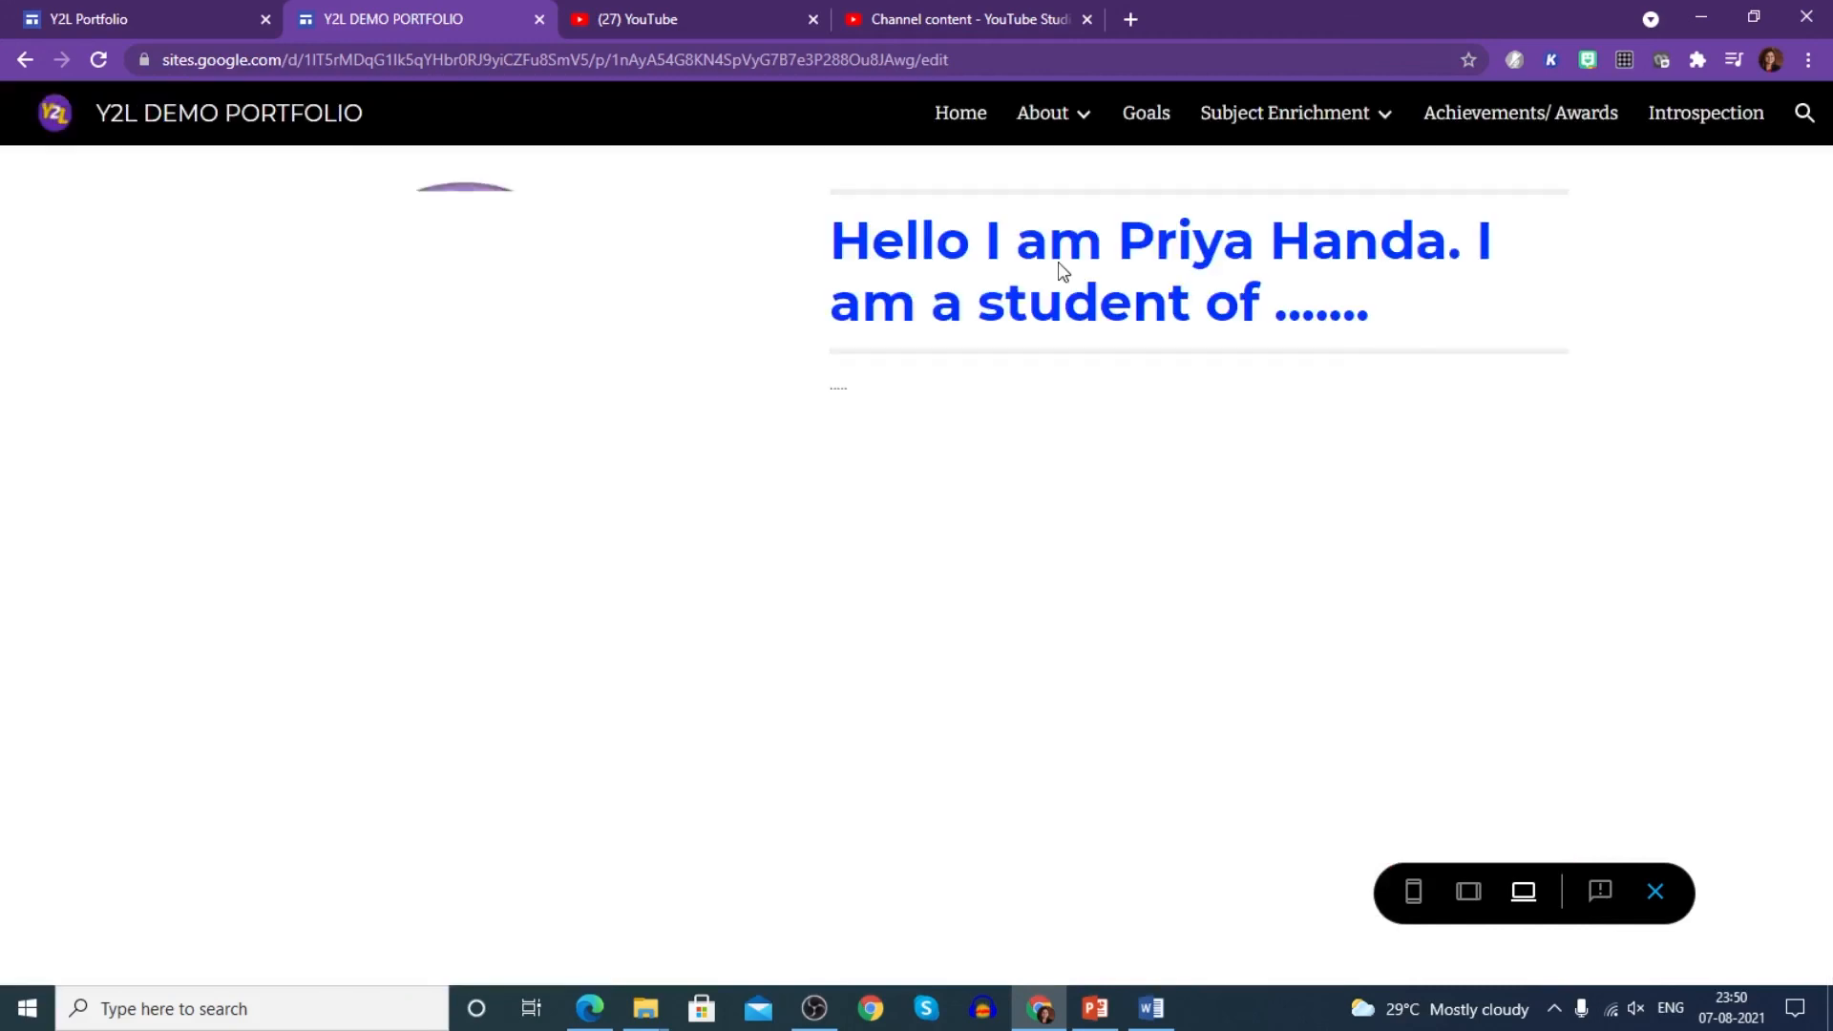
mouse_move(1064, 127)
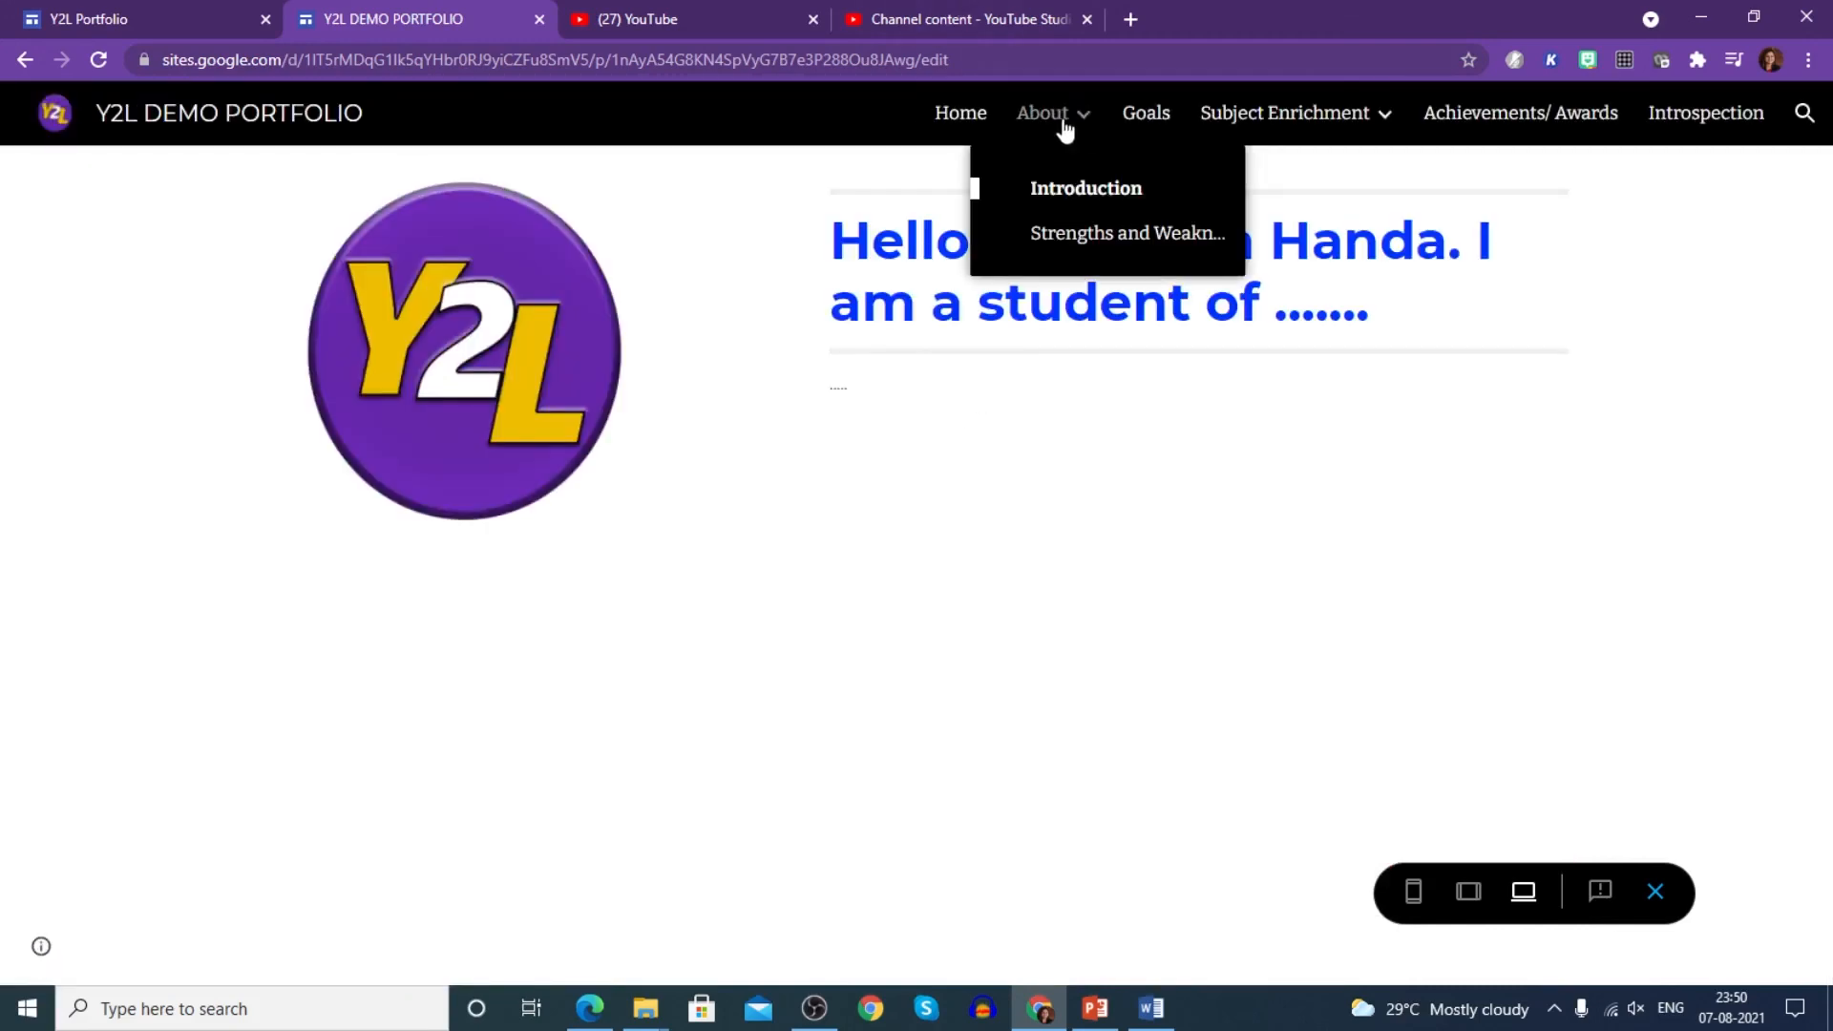
left_click(1078, 239)
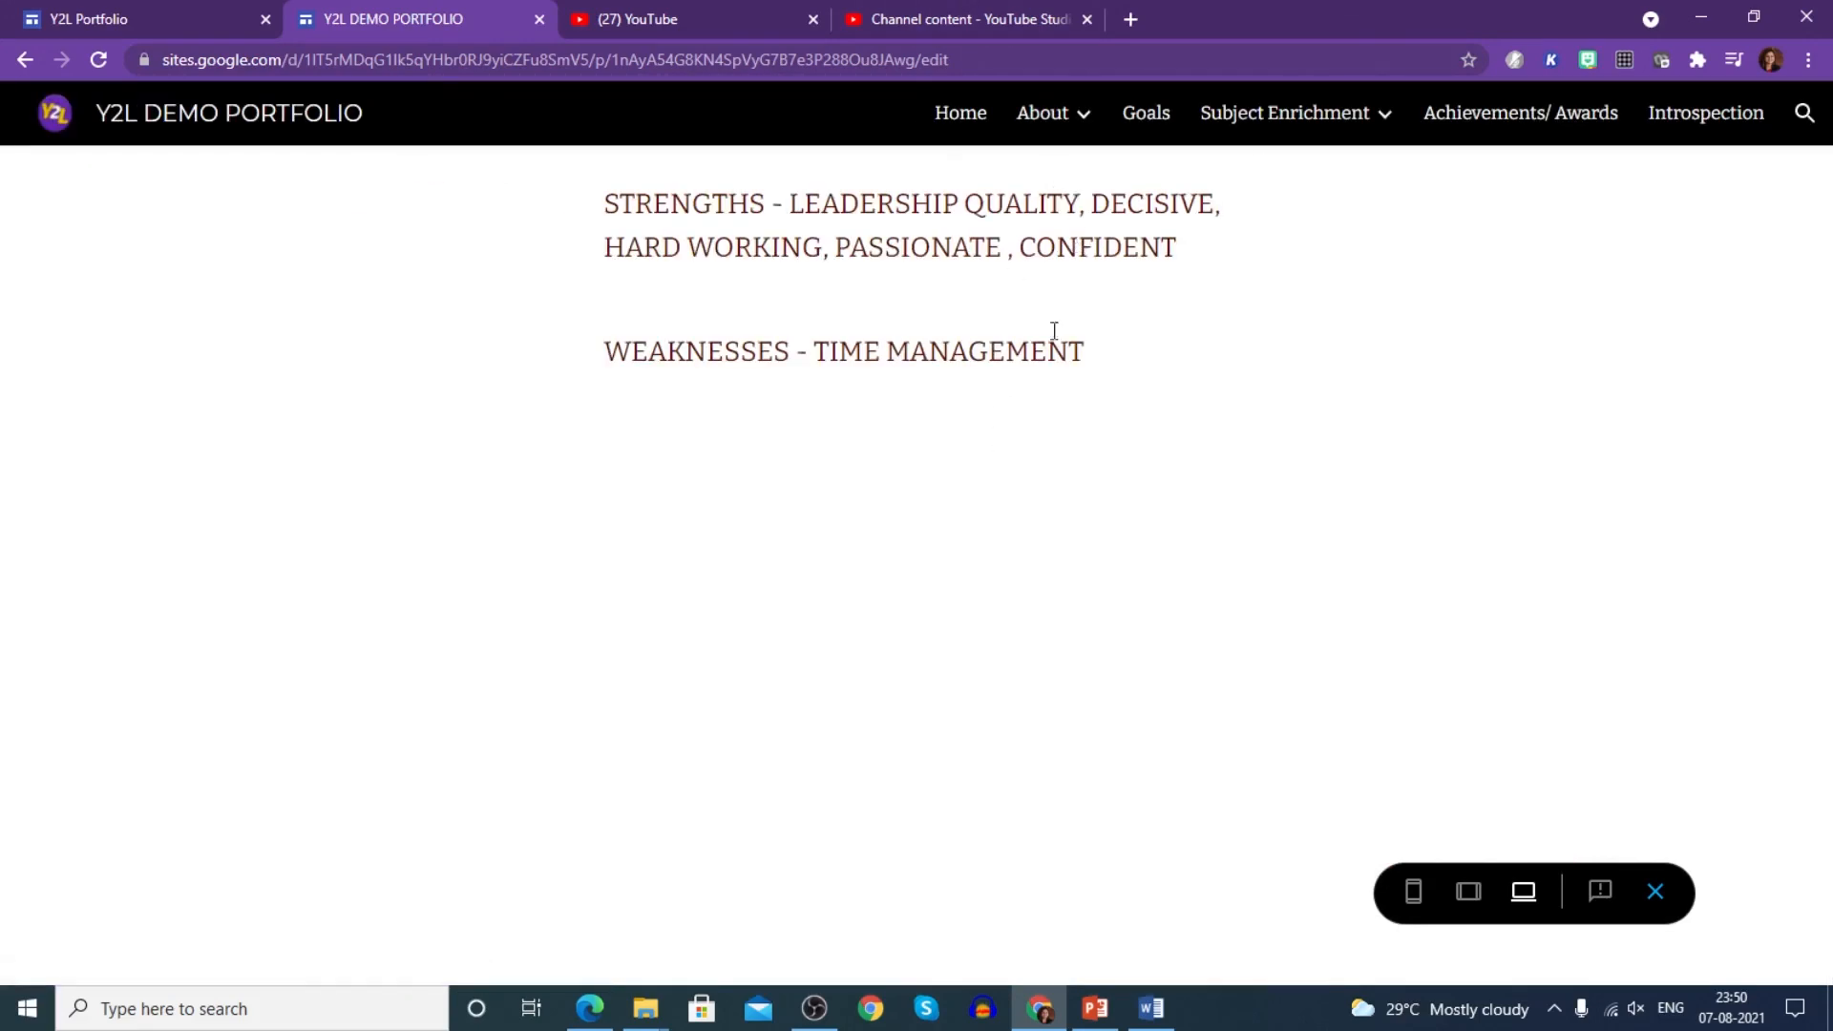
- Visit the Goals, English, Social Science, Awards and Introspection pages, then return Home
left_click(1159, 122)
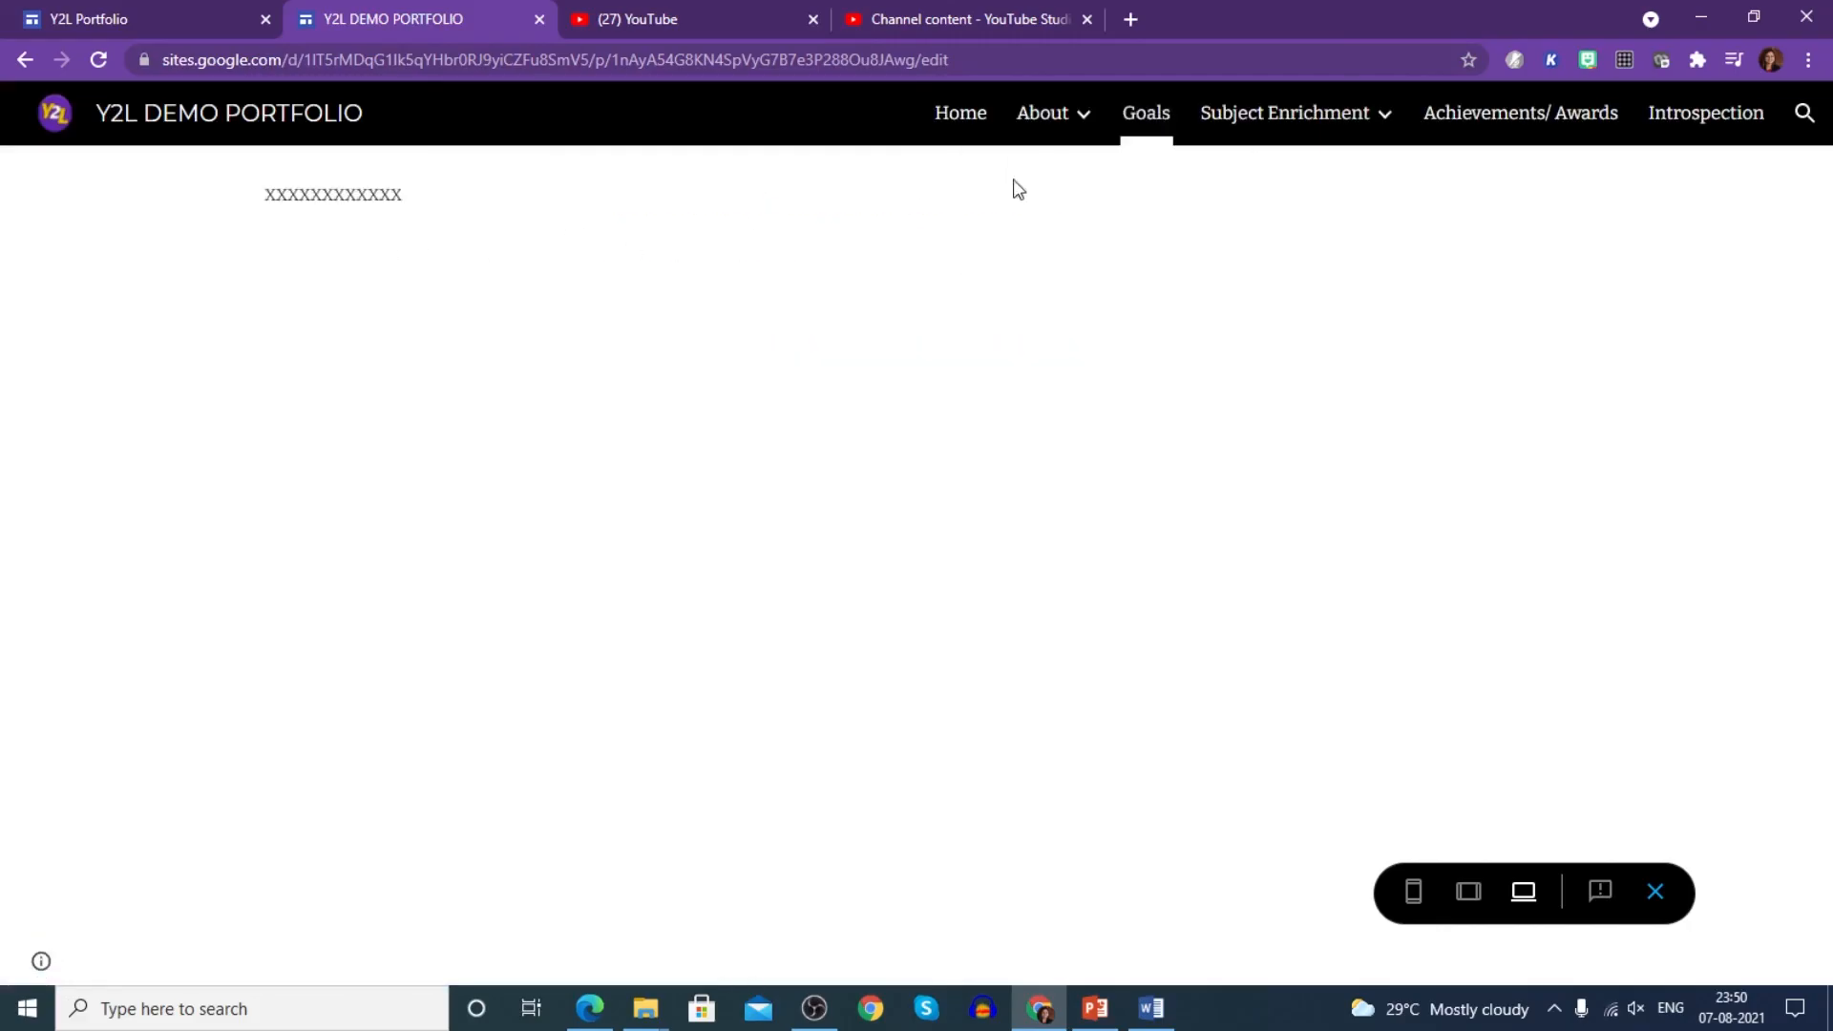
mouse_move(1314, 124)
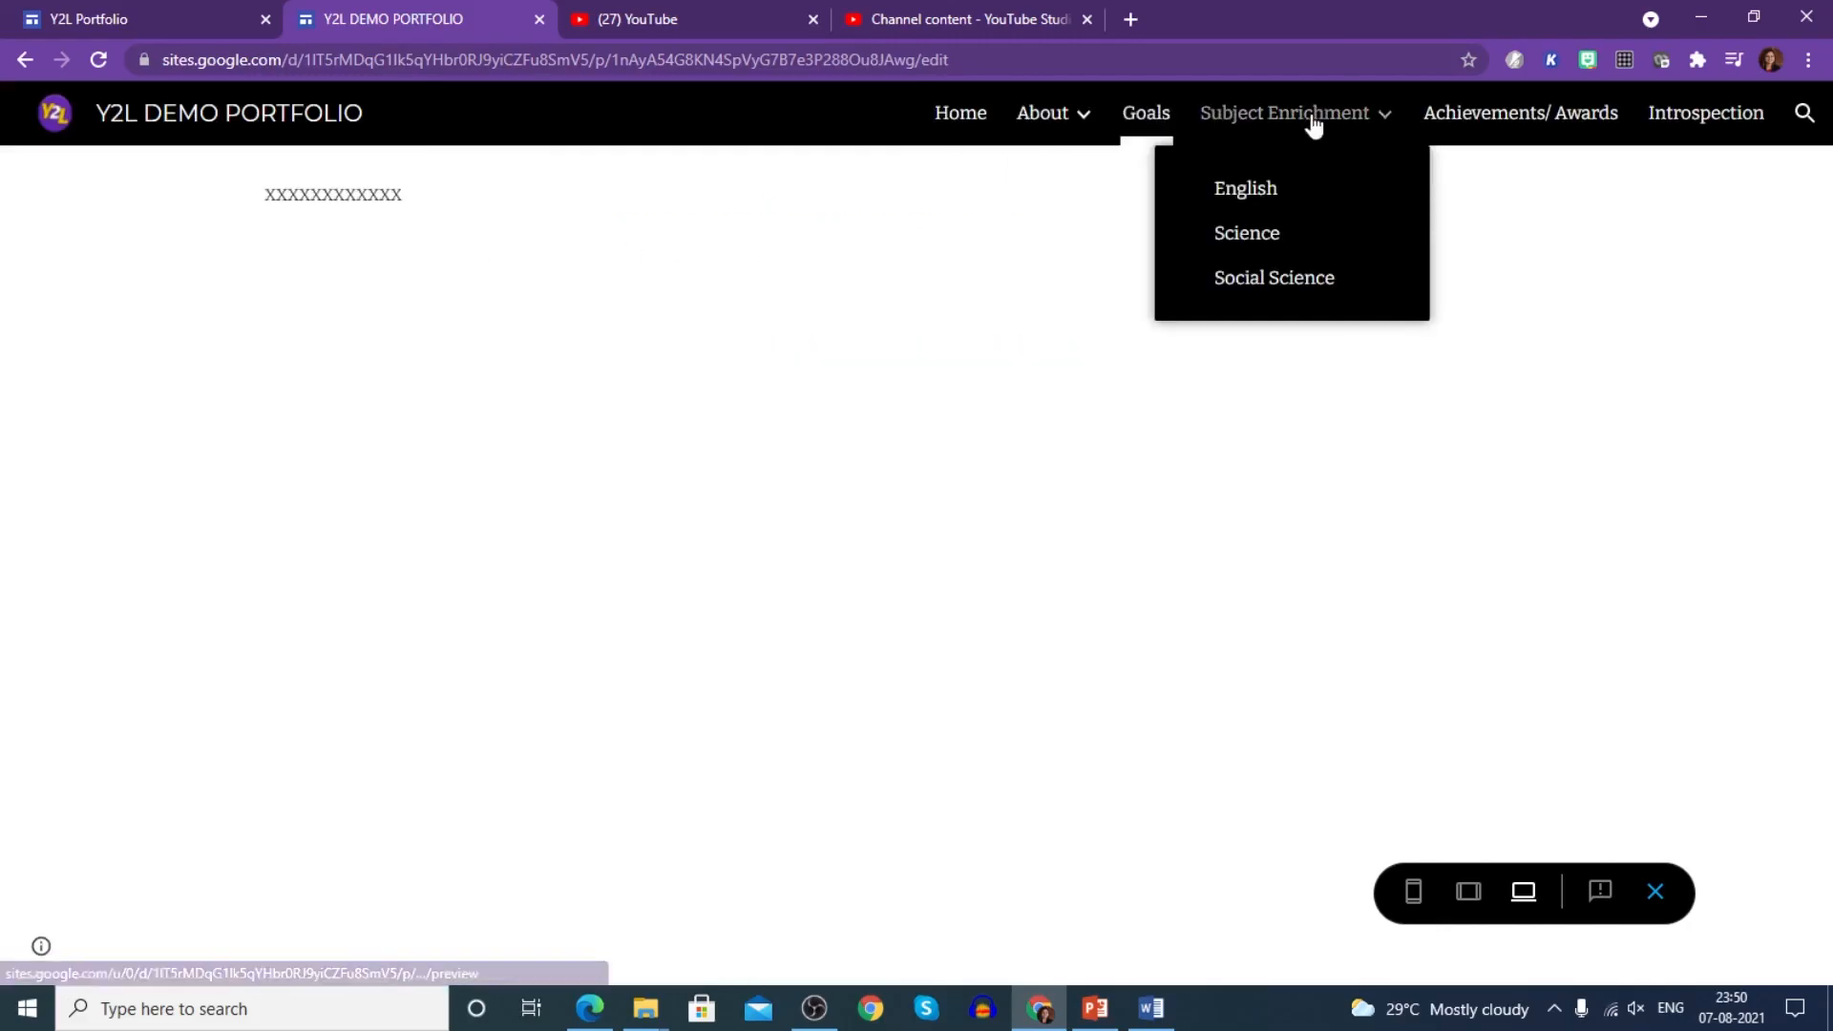
left_click(1246, 191)
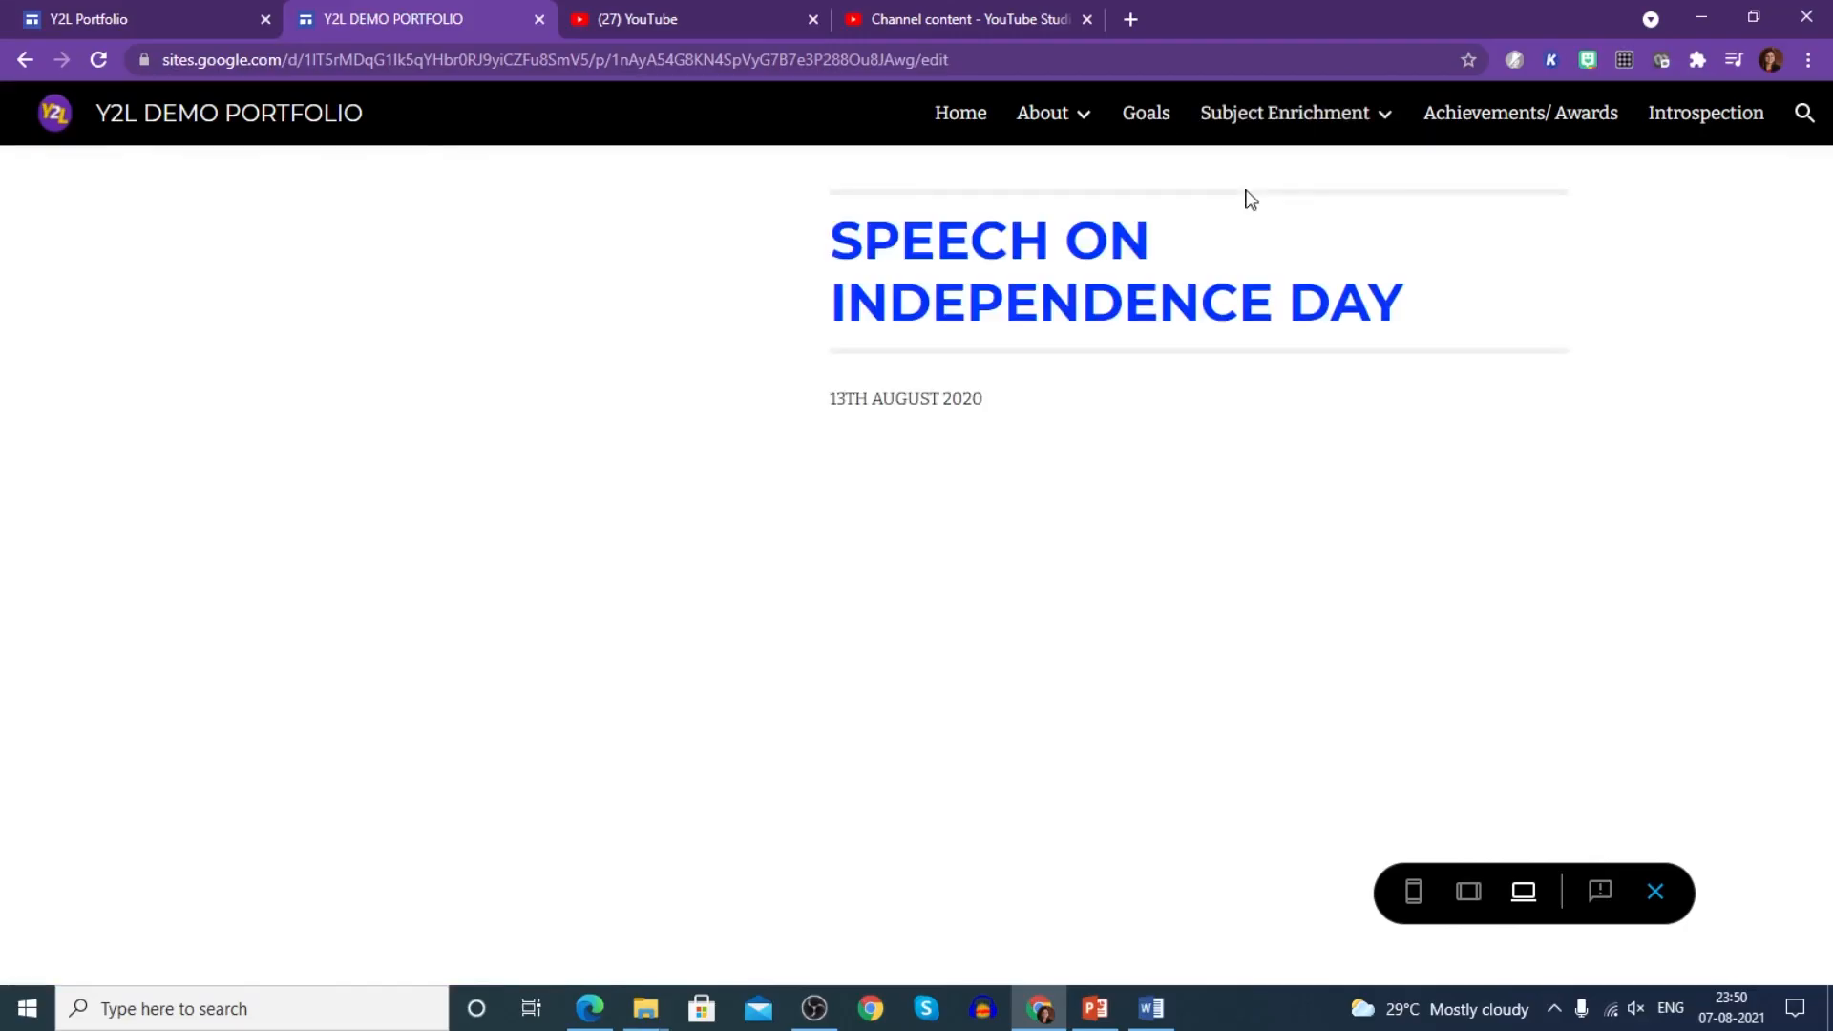
mouse_move(1318, 122)
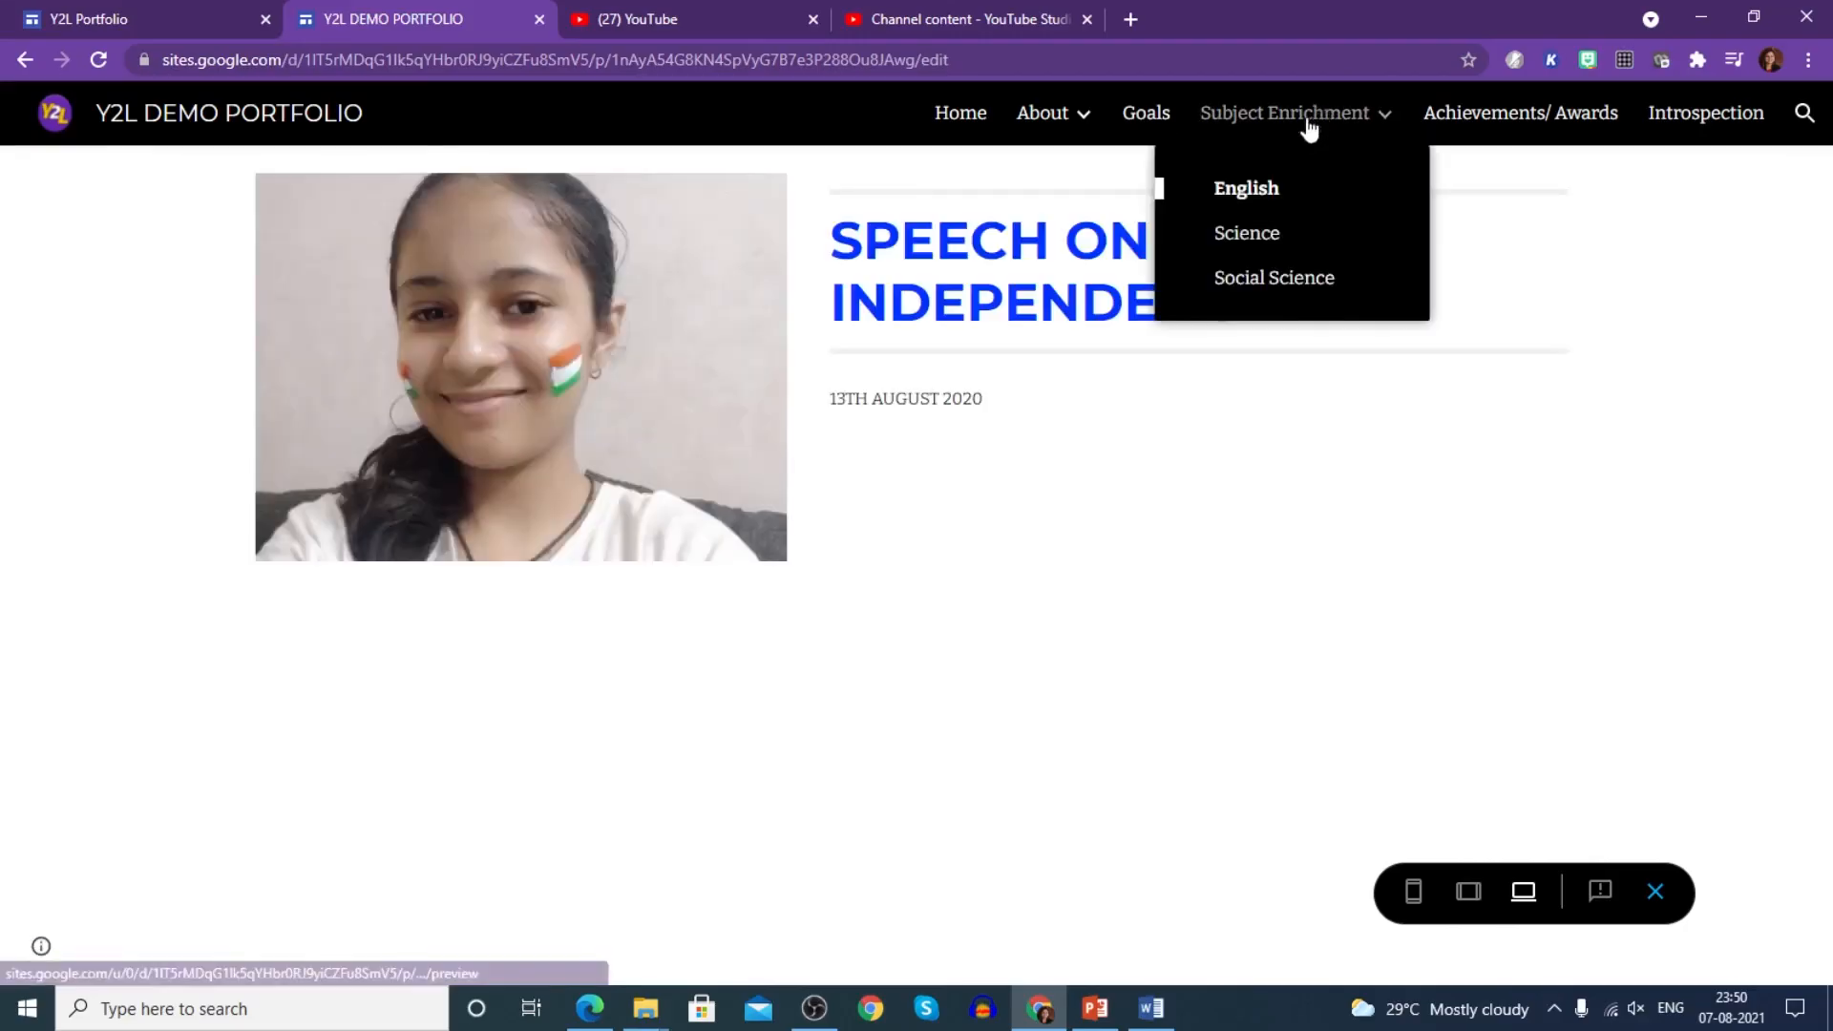
left_click(1241, 280)
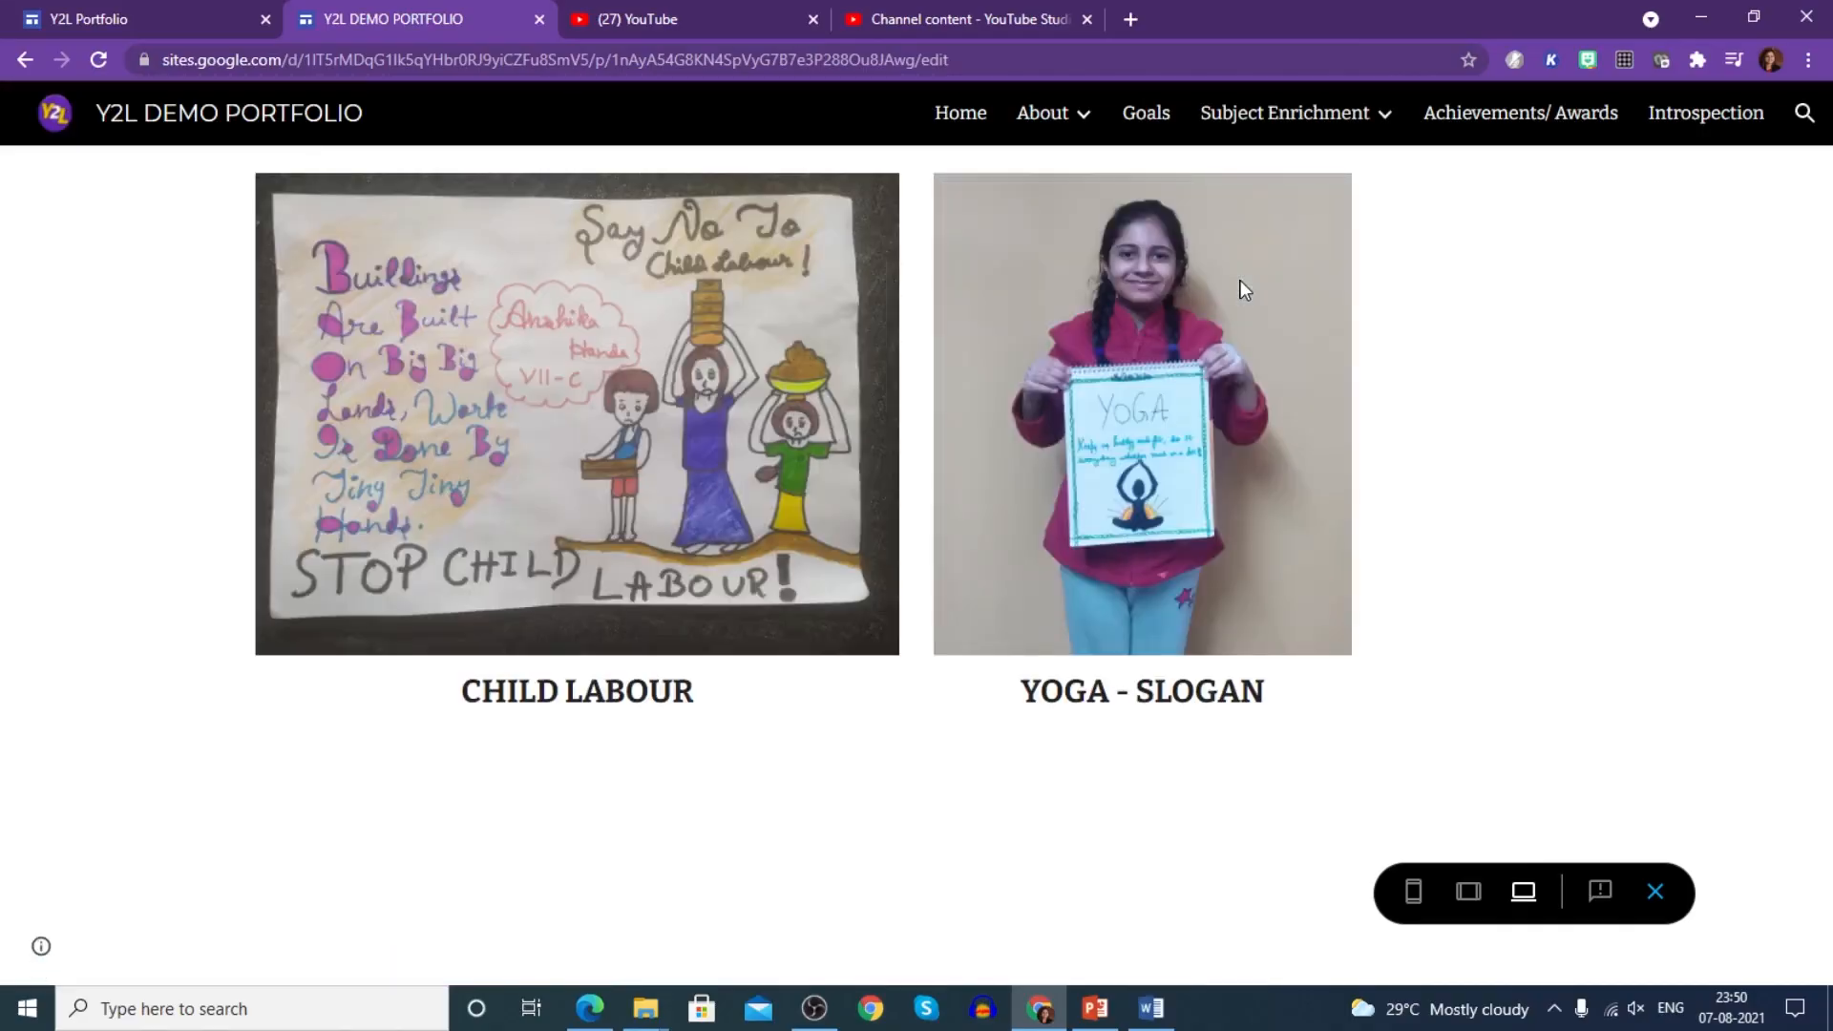
left_click(1444, 123)
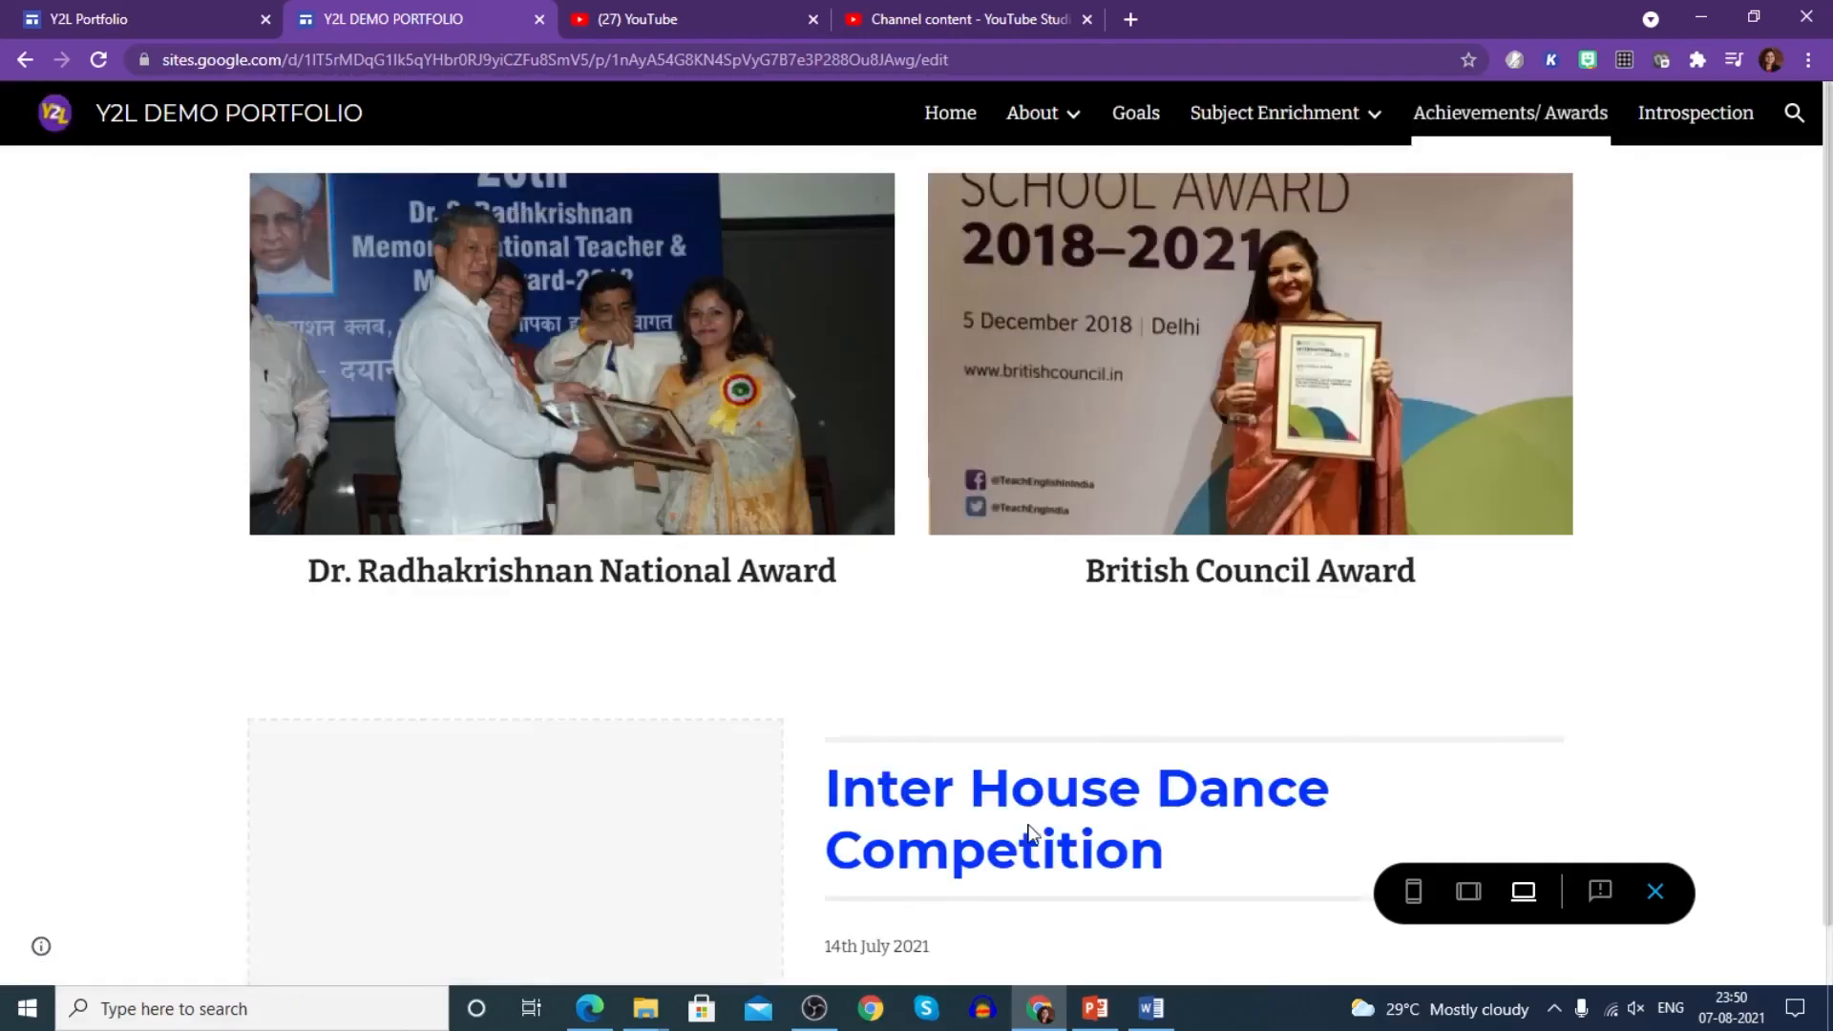
left_click(1681, 119)
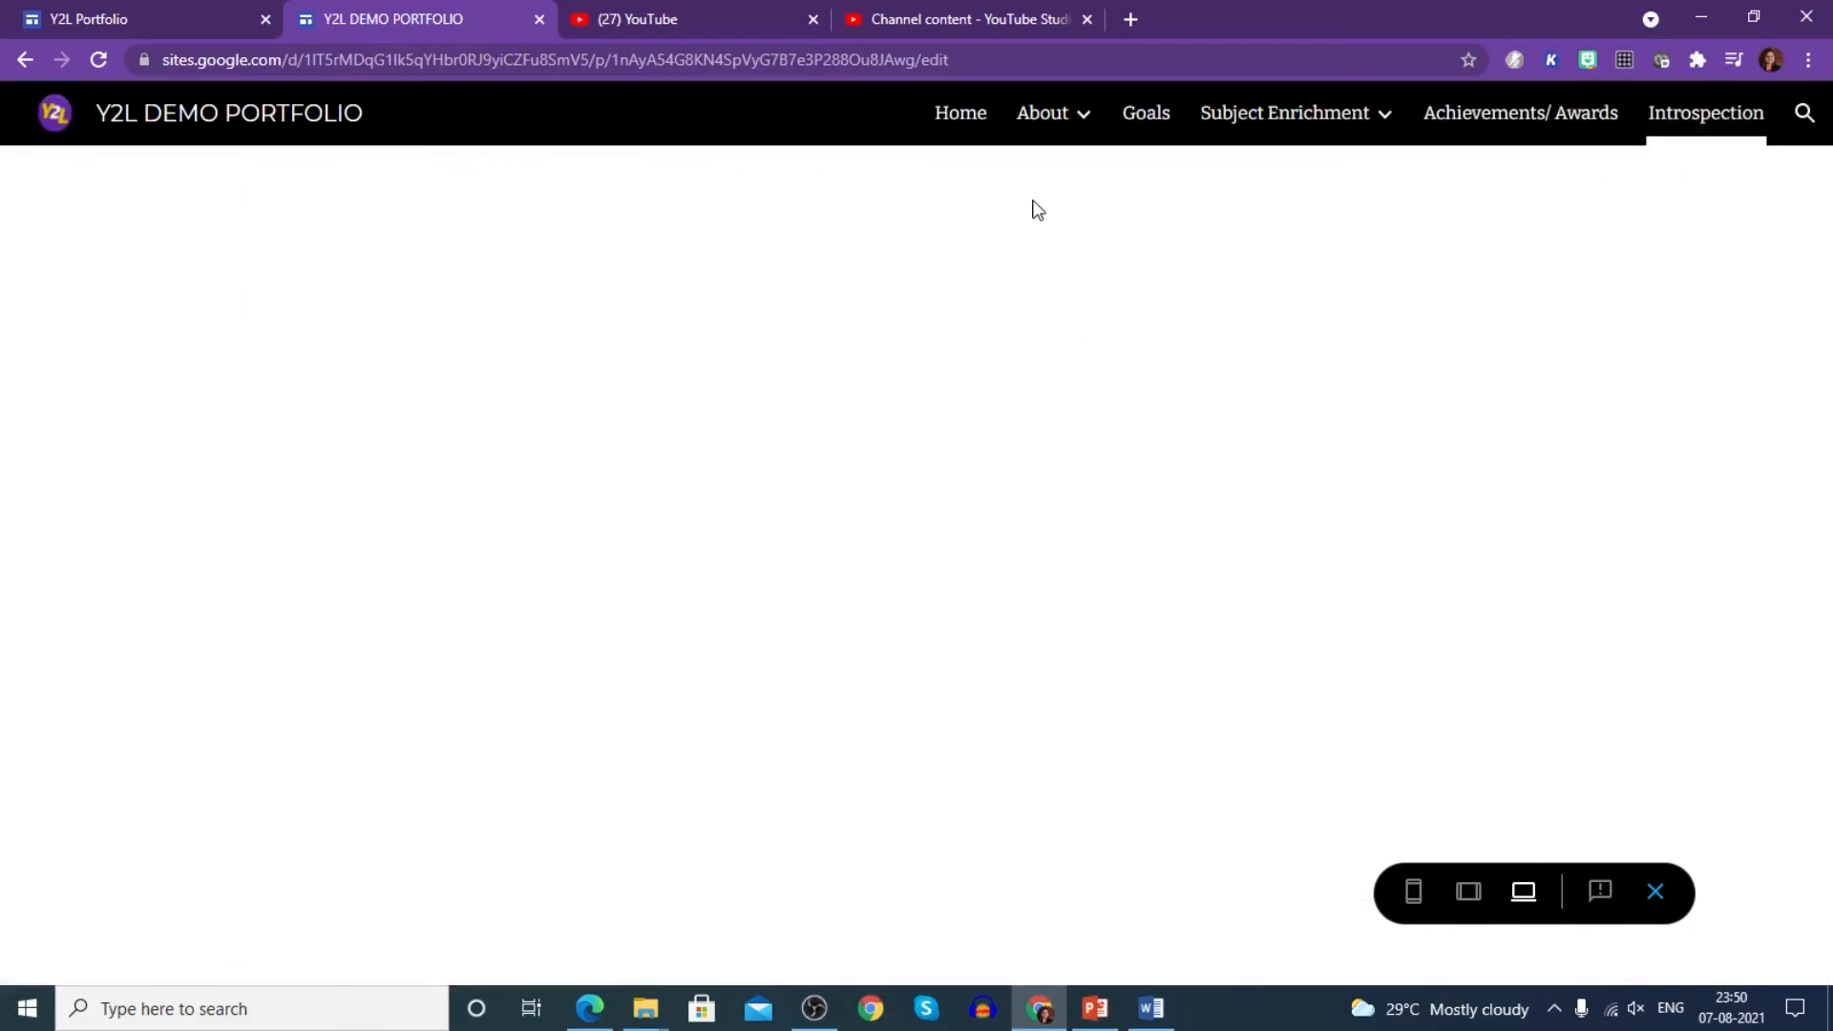
left_click(967, 118)
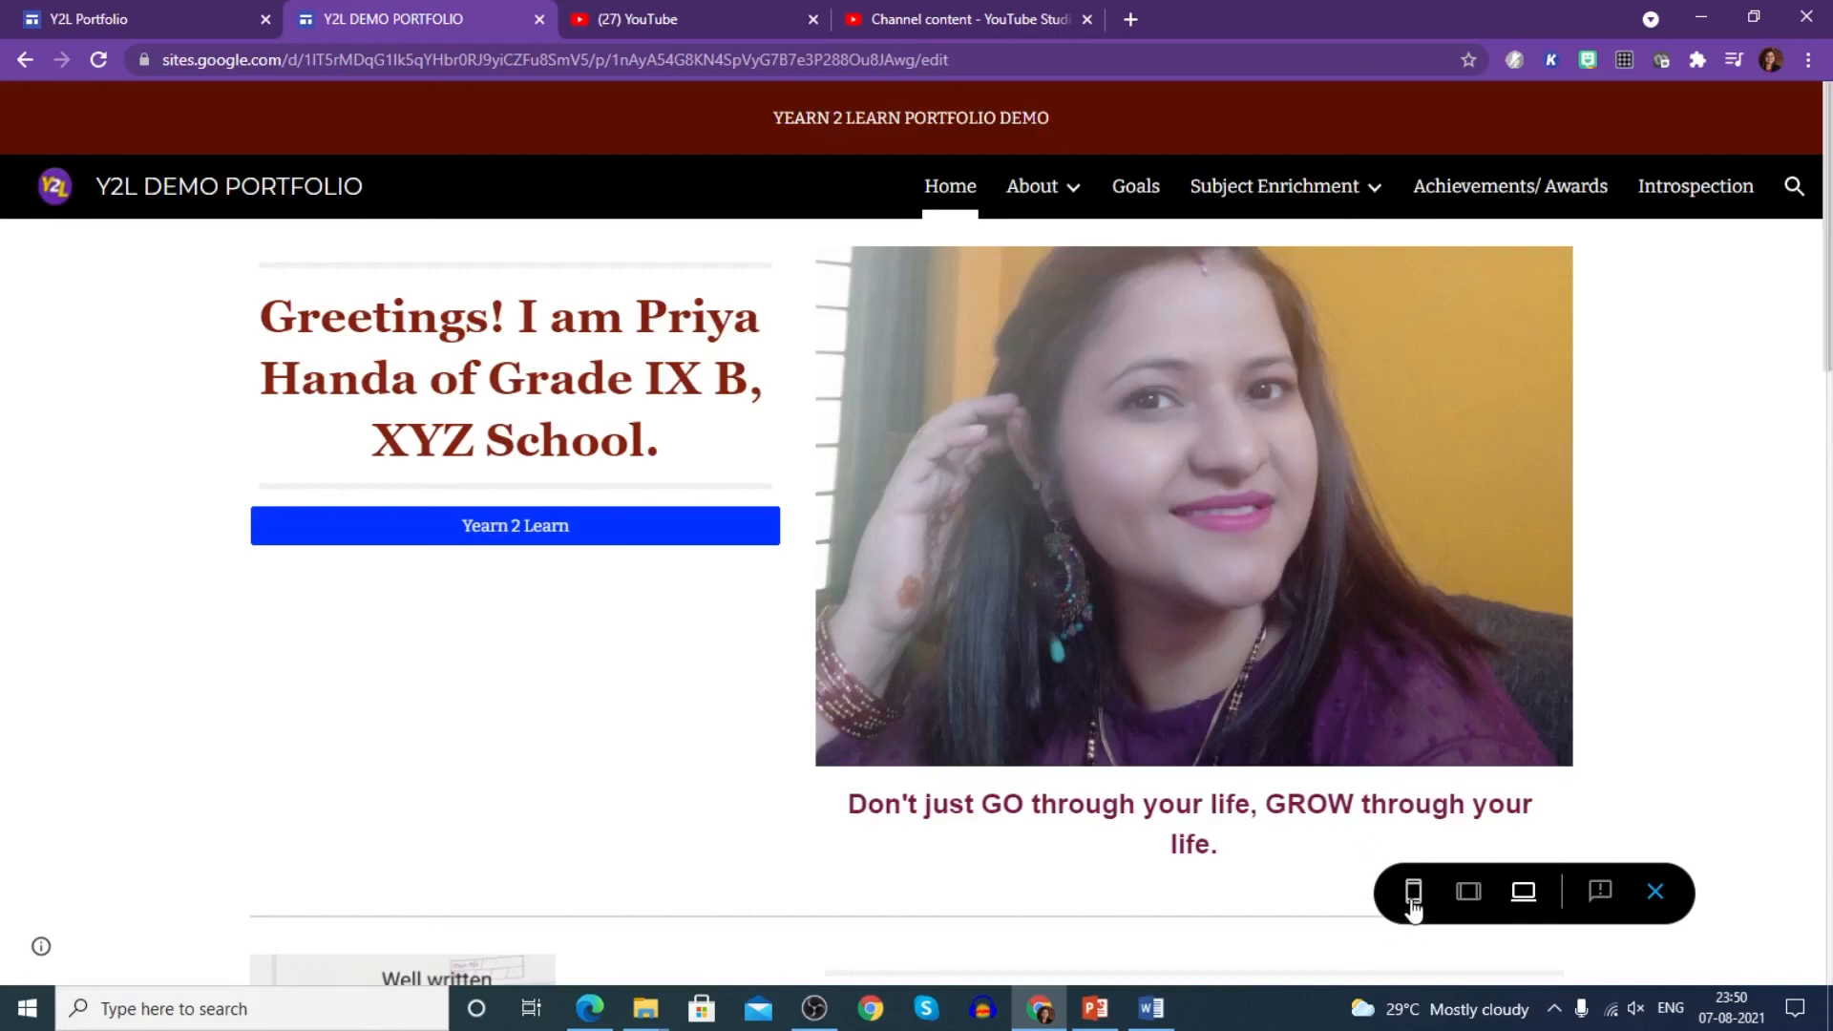
- Check the preview at phone, tablet and desktop widths, then return to the editor's Publish dialog
left_click(1413, 898)
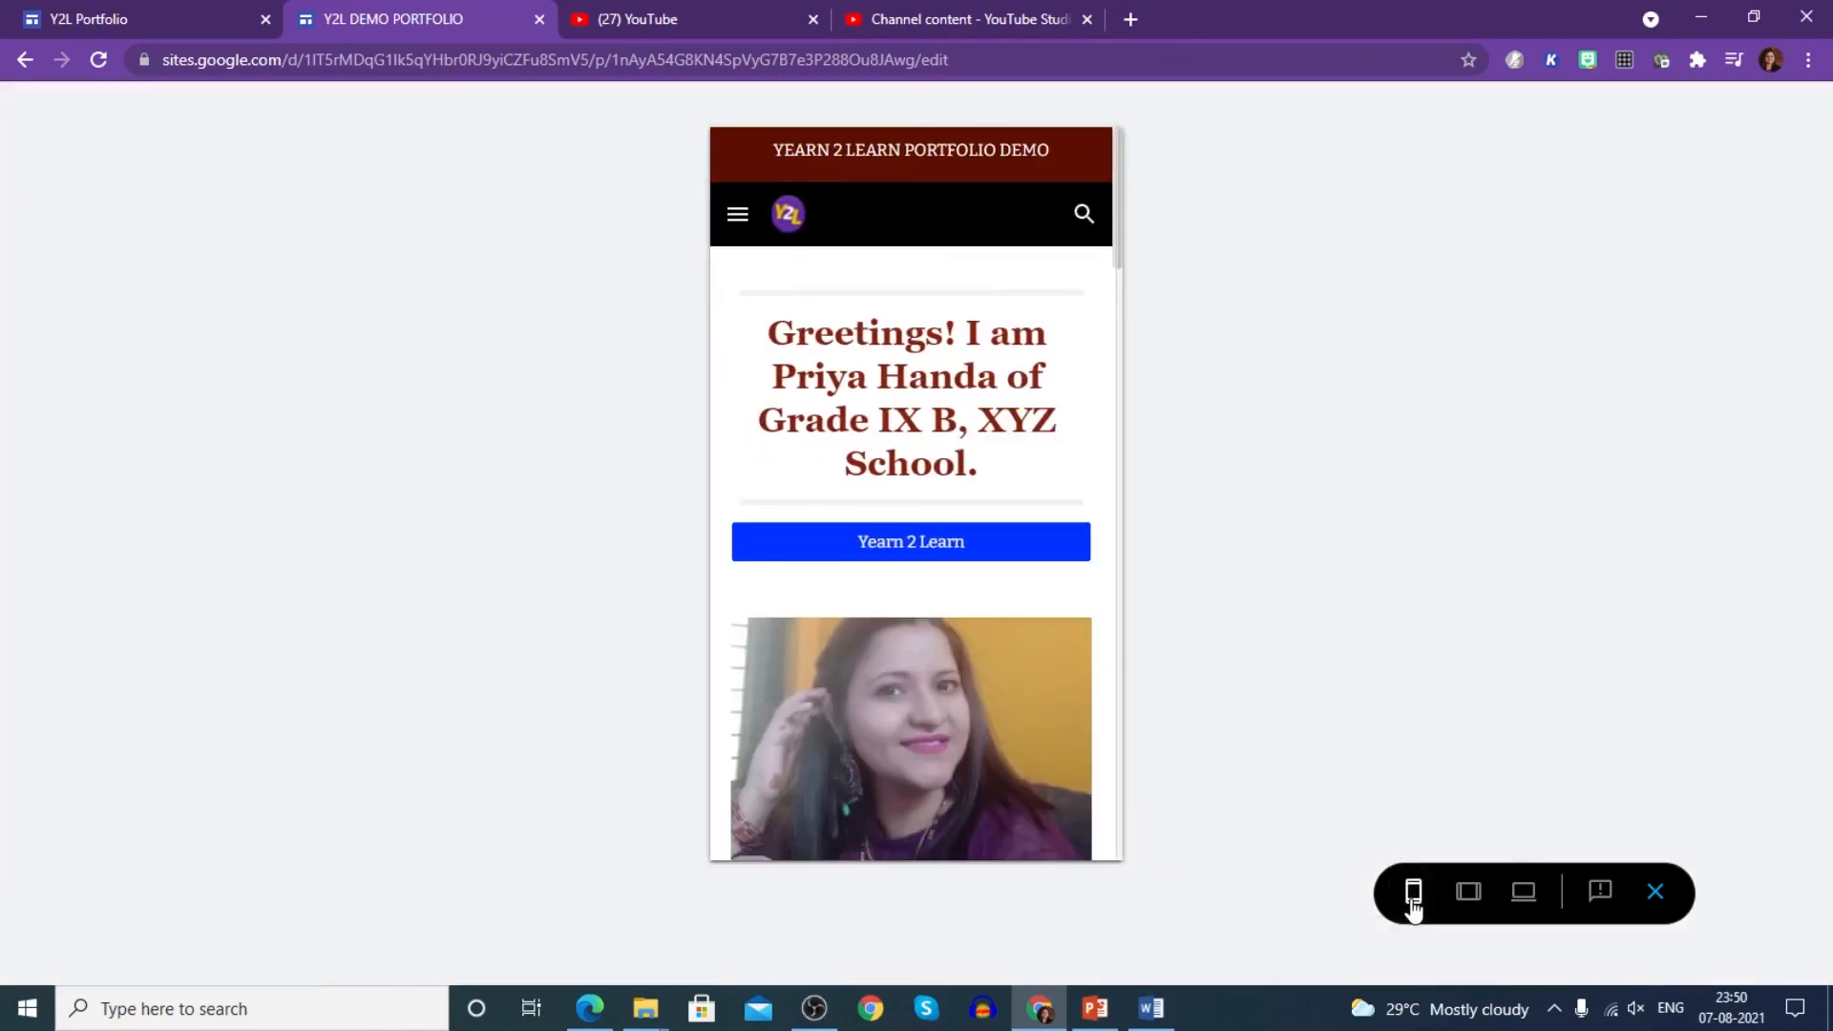
left_click(1470, 895)
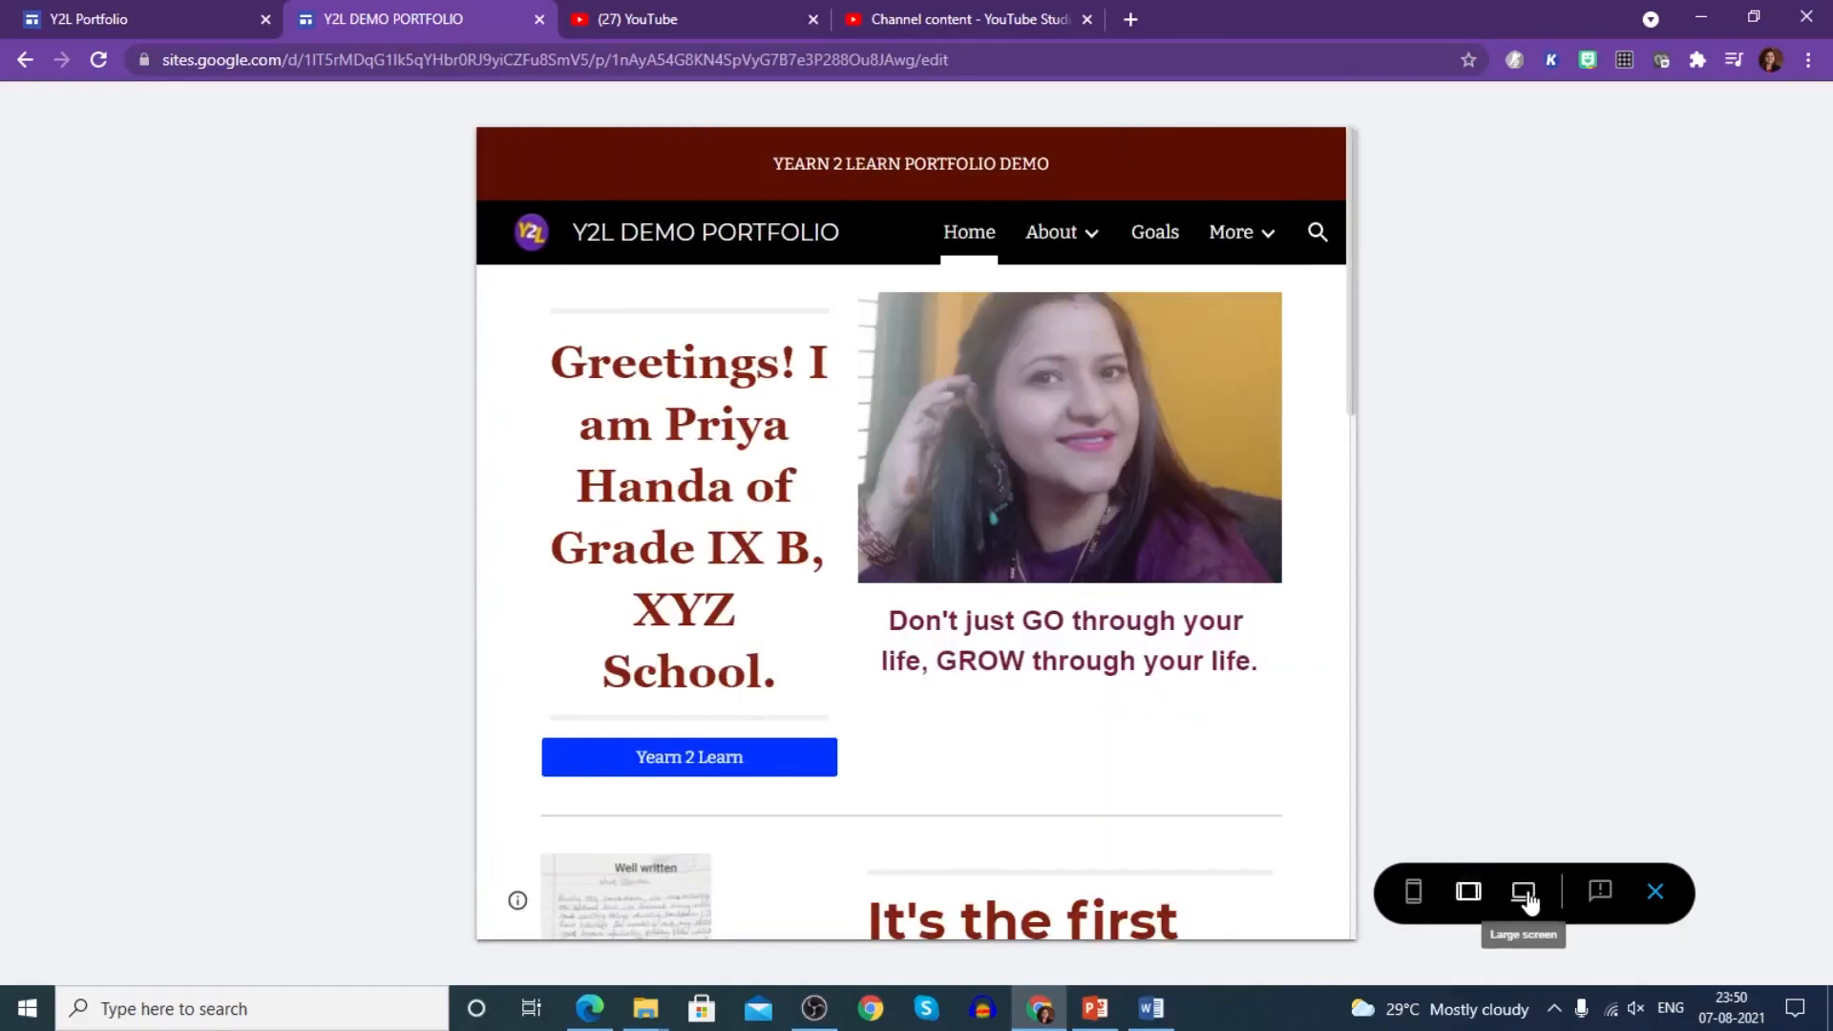
left_click(1525, 894)
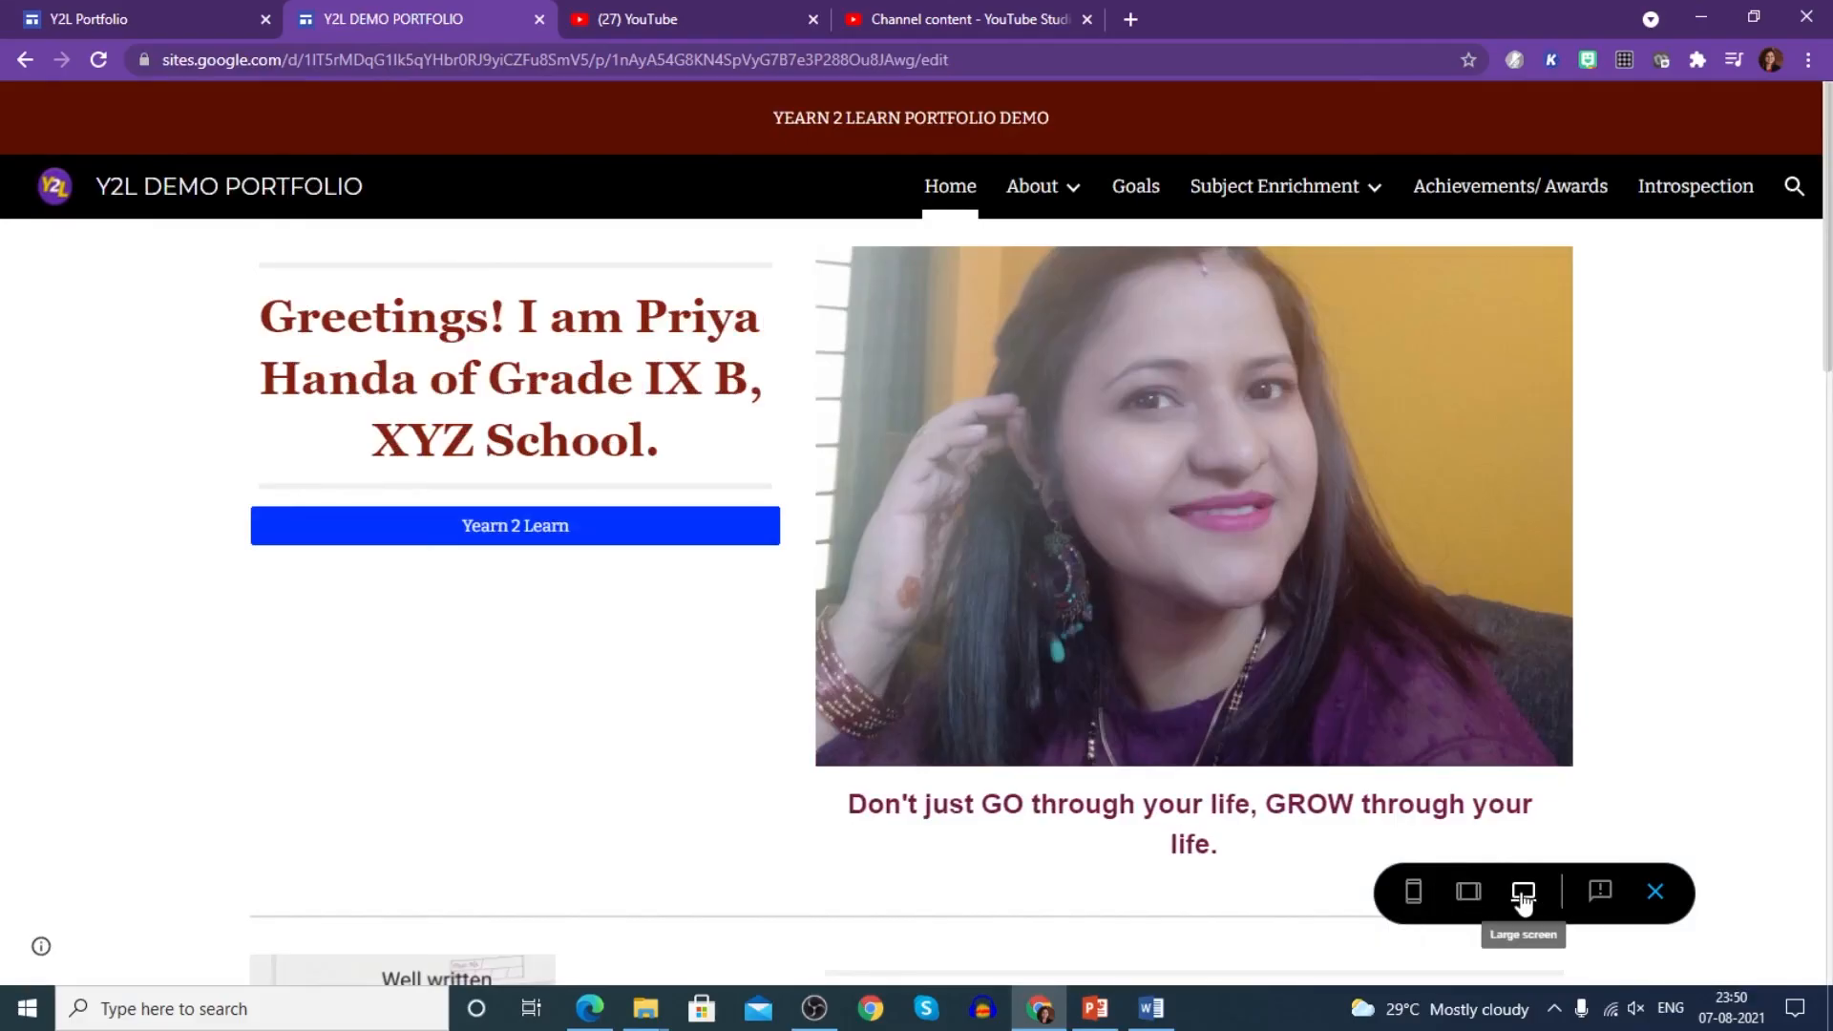
left_click(23, 63)
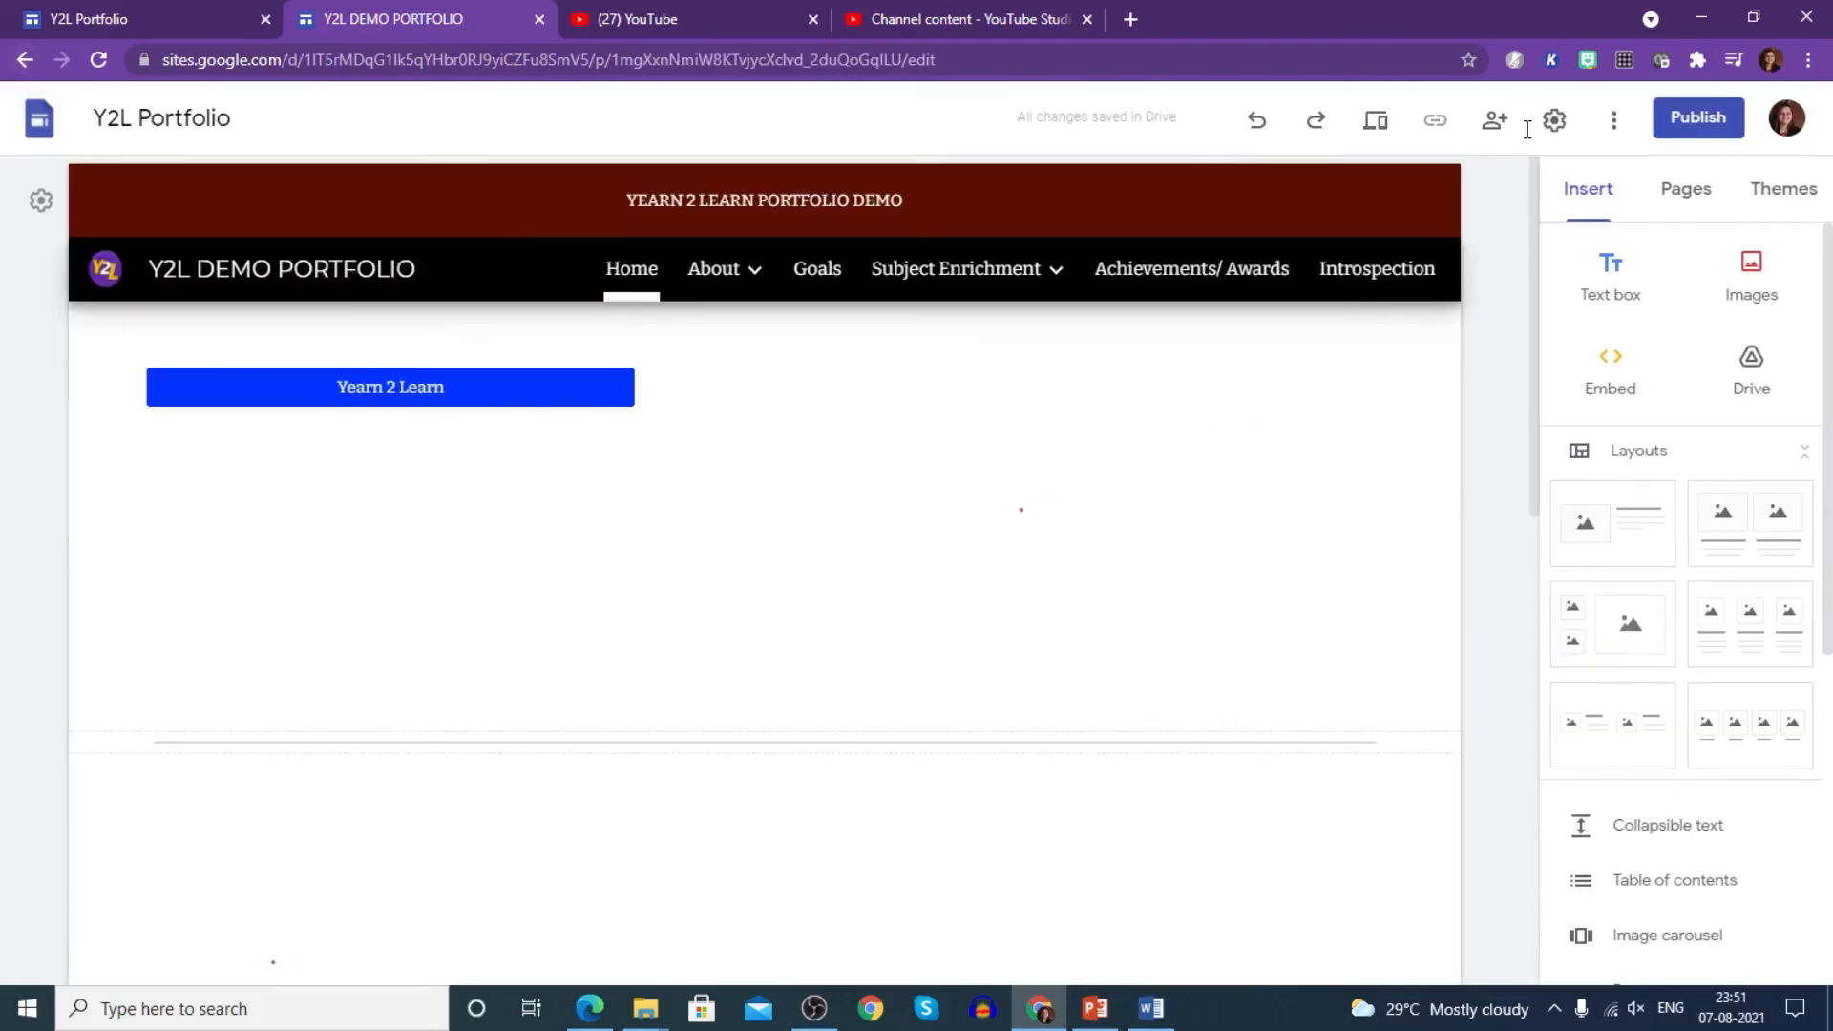
left_click(1713, 121)
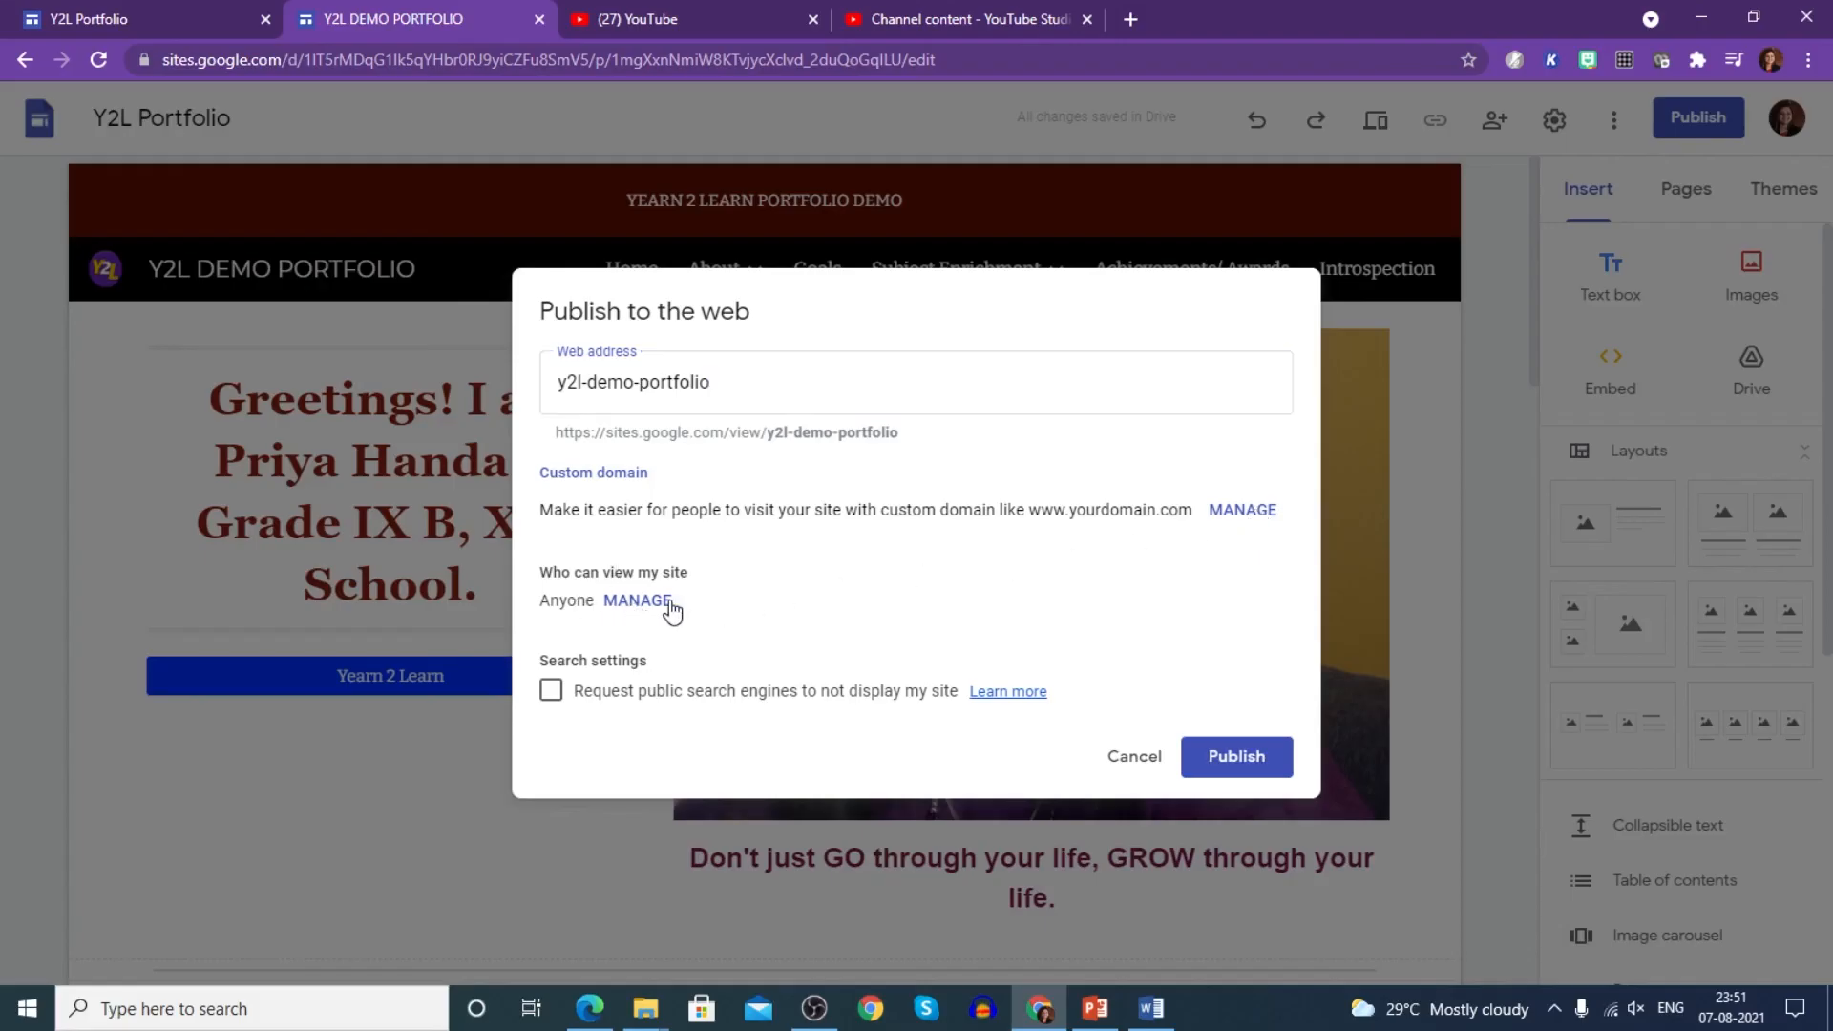
- Share the site with a contact as editor with the note 'Pls see my digital portfolio'
left_click(666, 607)
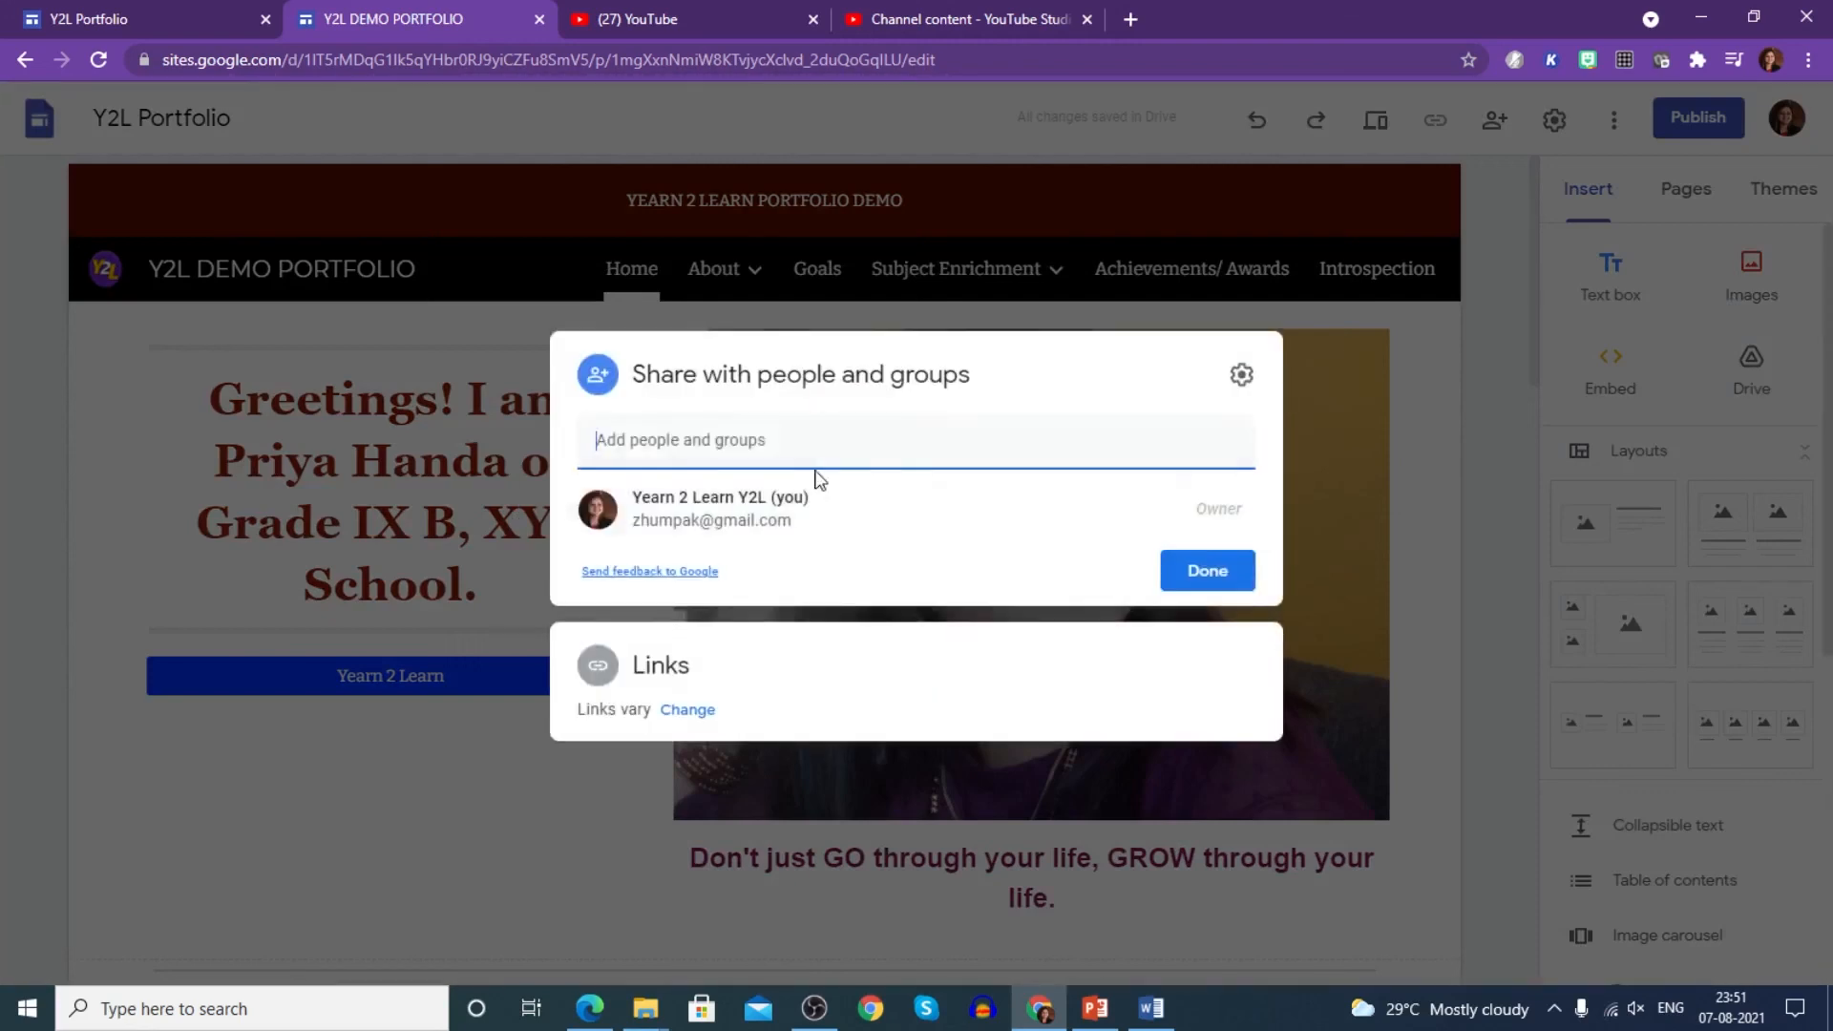
left_click(731, 520)
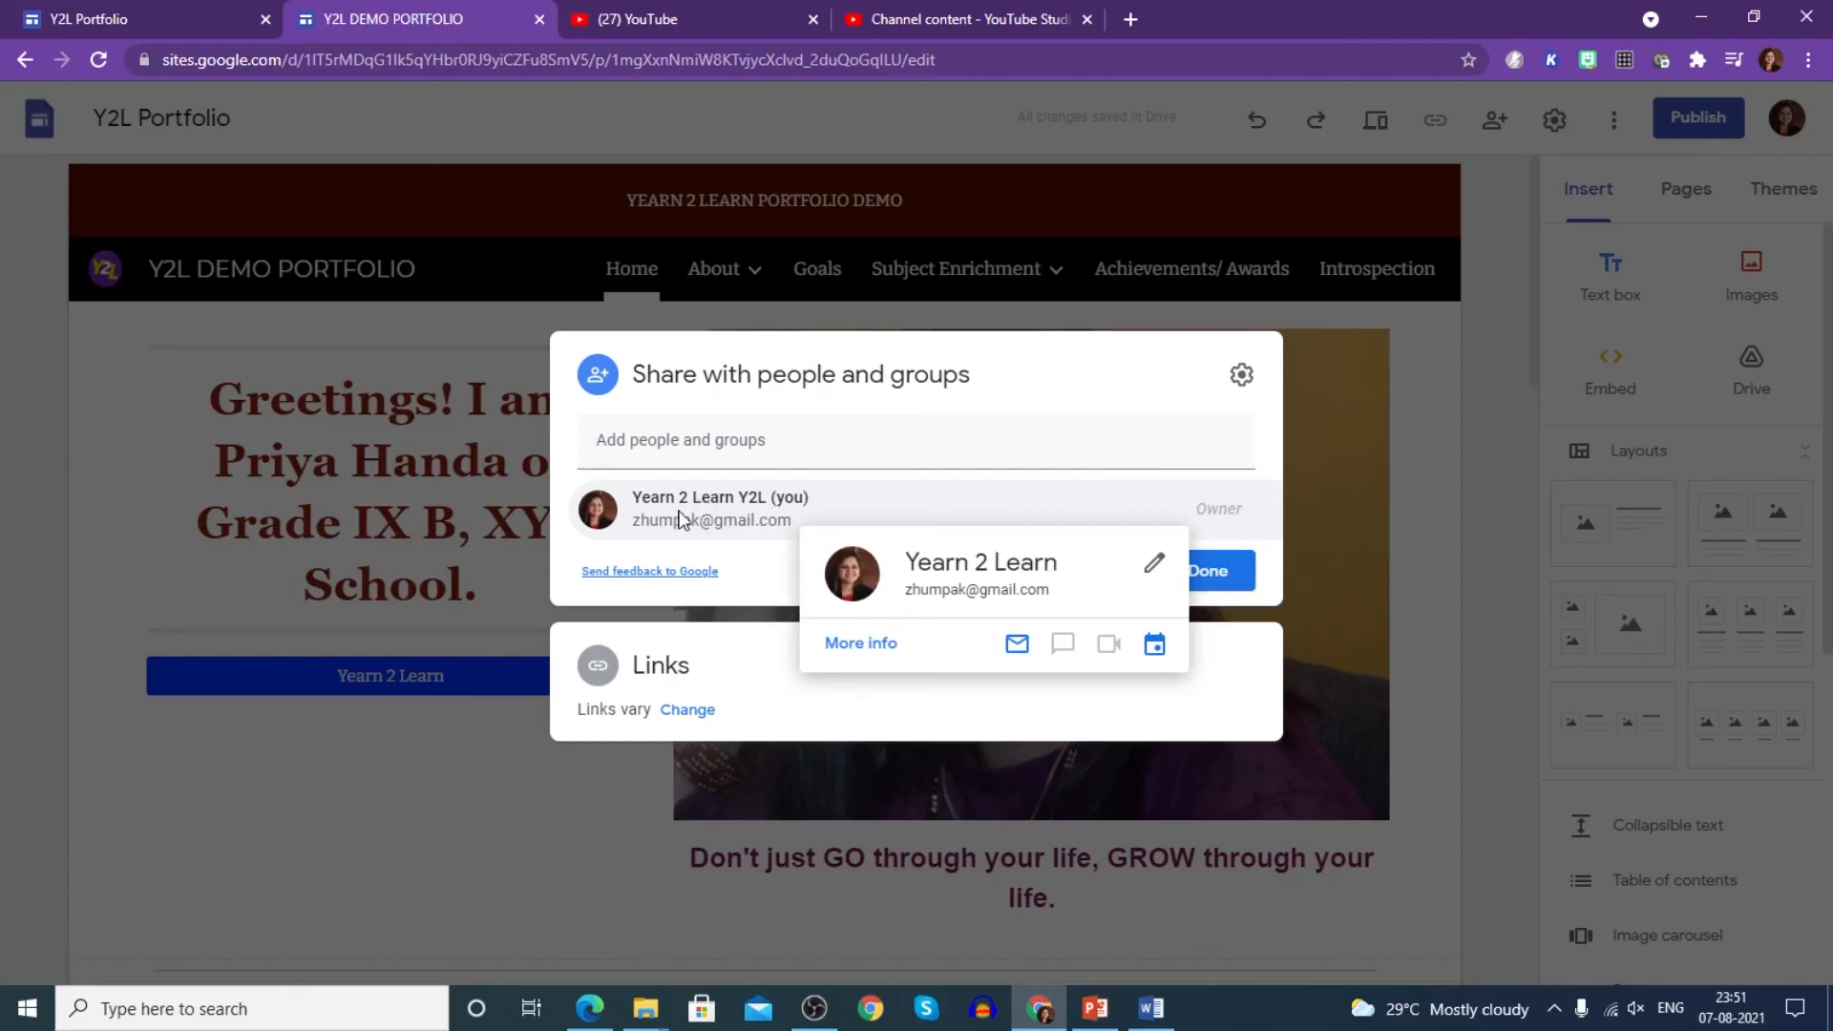
left_click(745, 447)
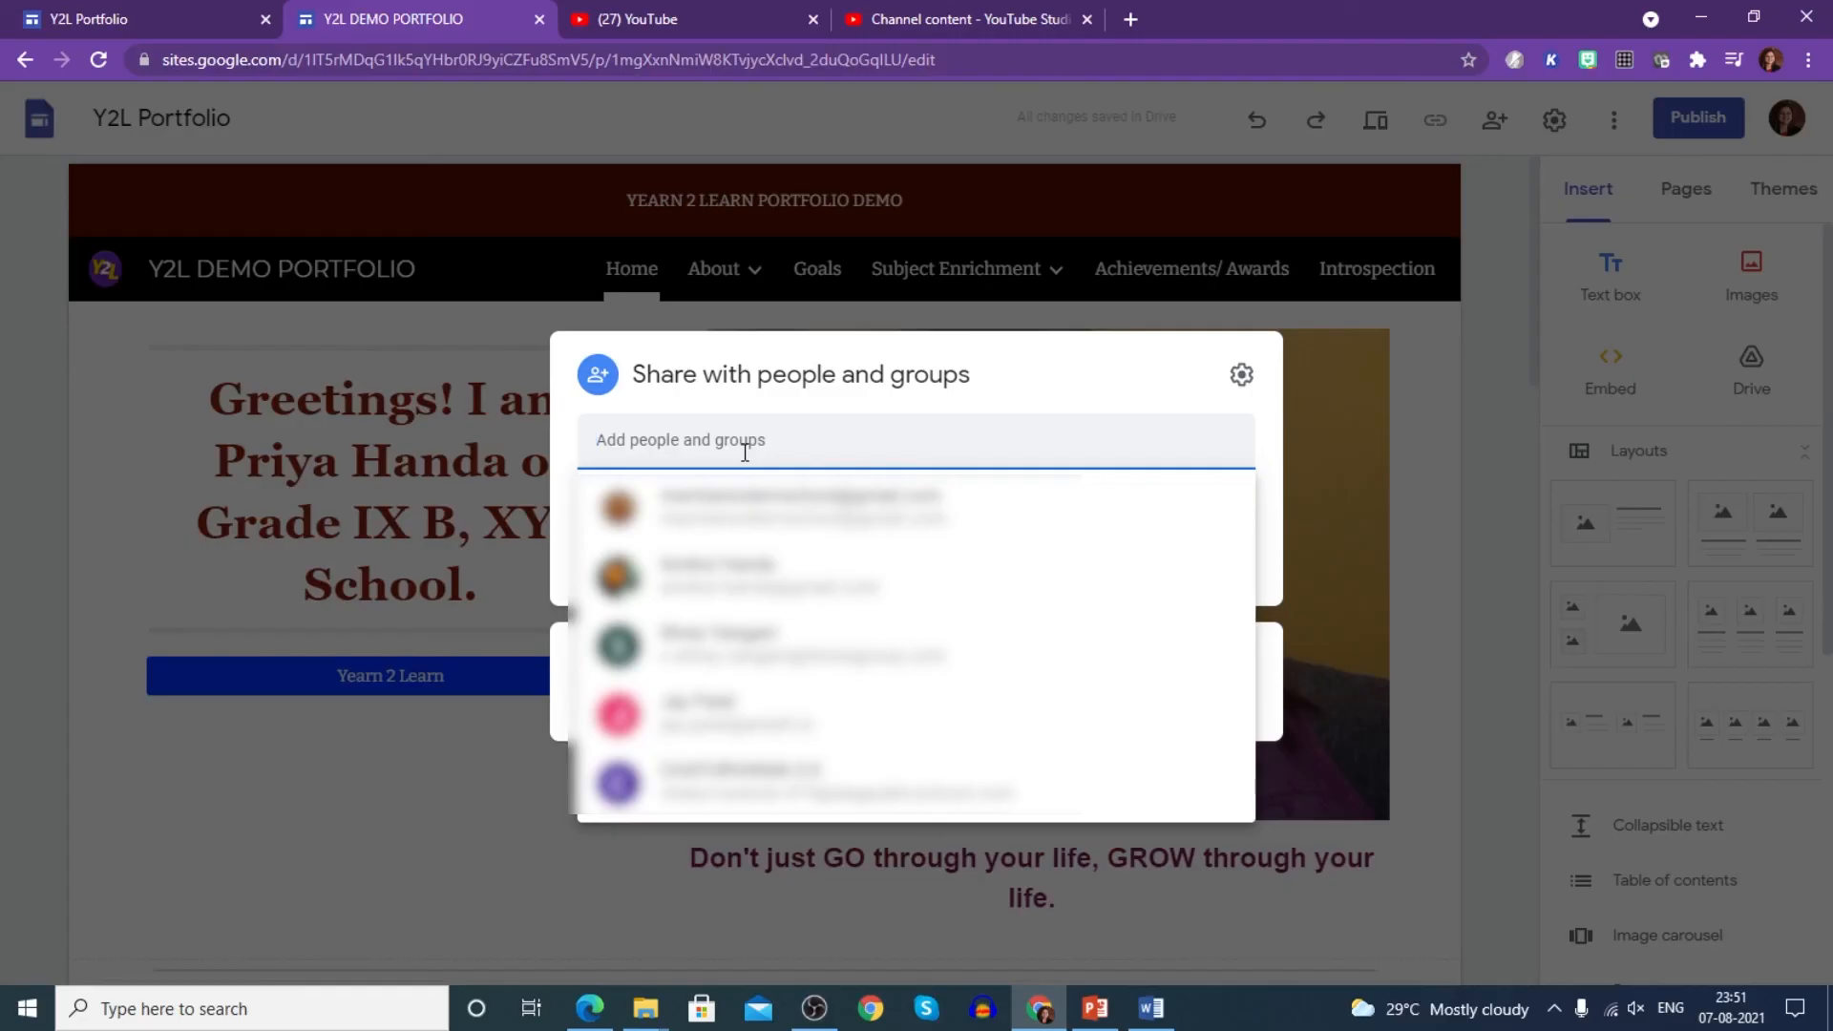
key("ctrl+v")
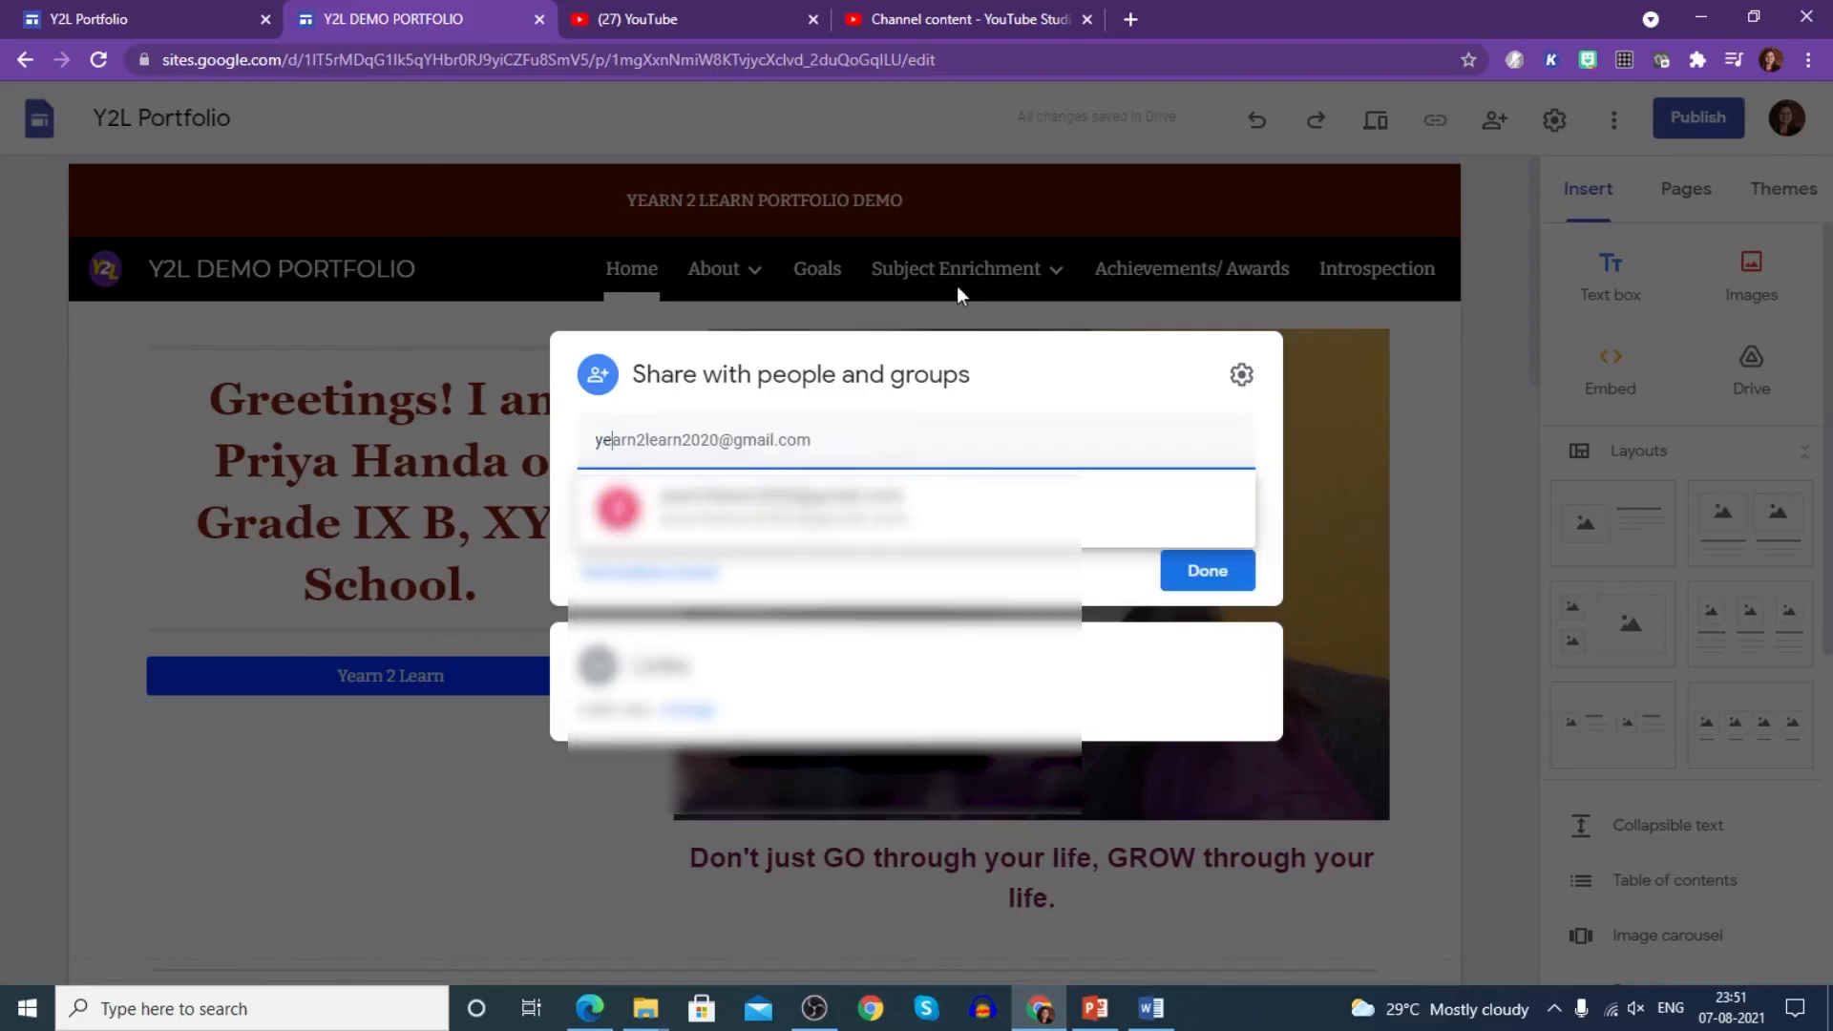
left_click(902, 533)
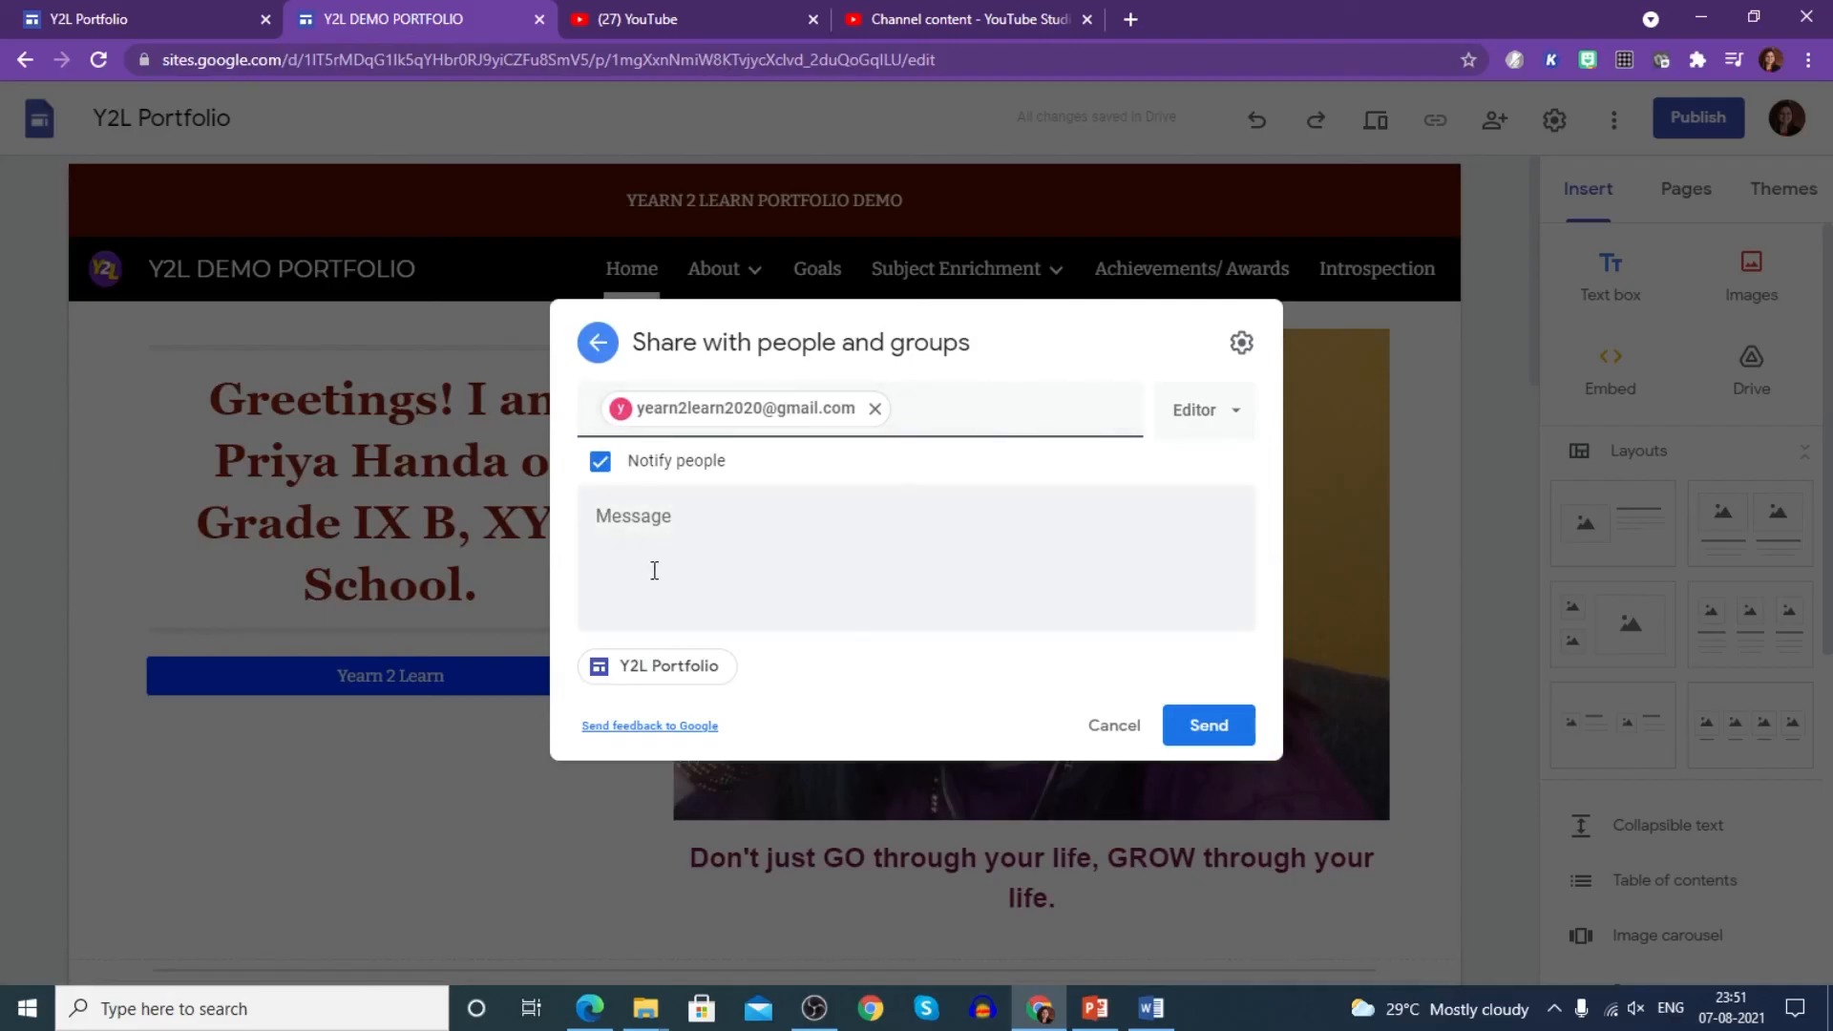
left_click(703, 534)
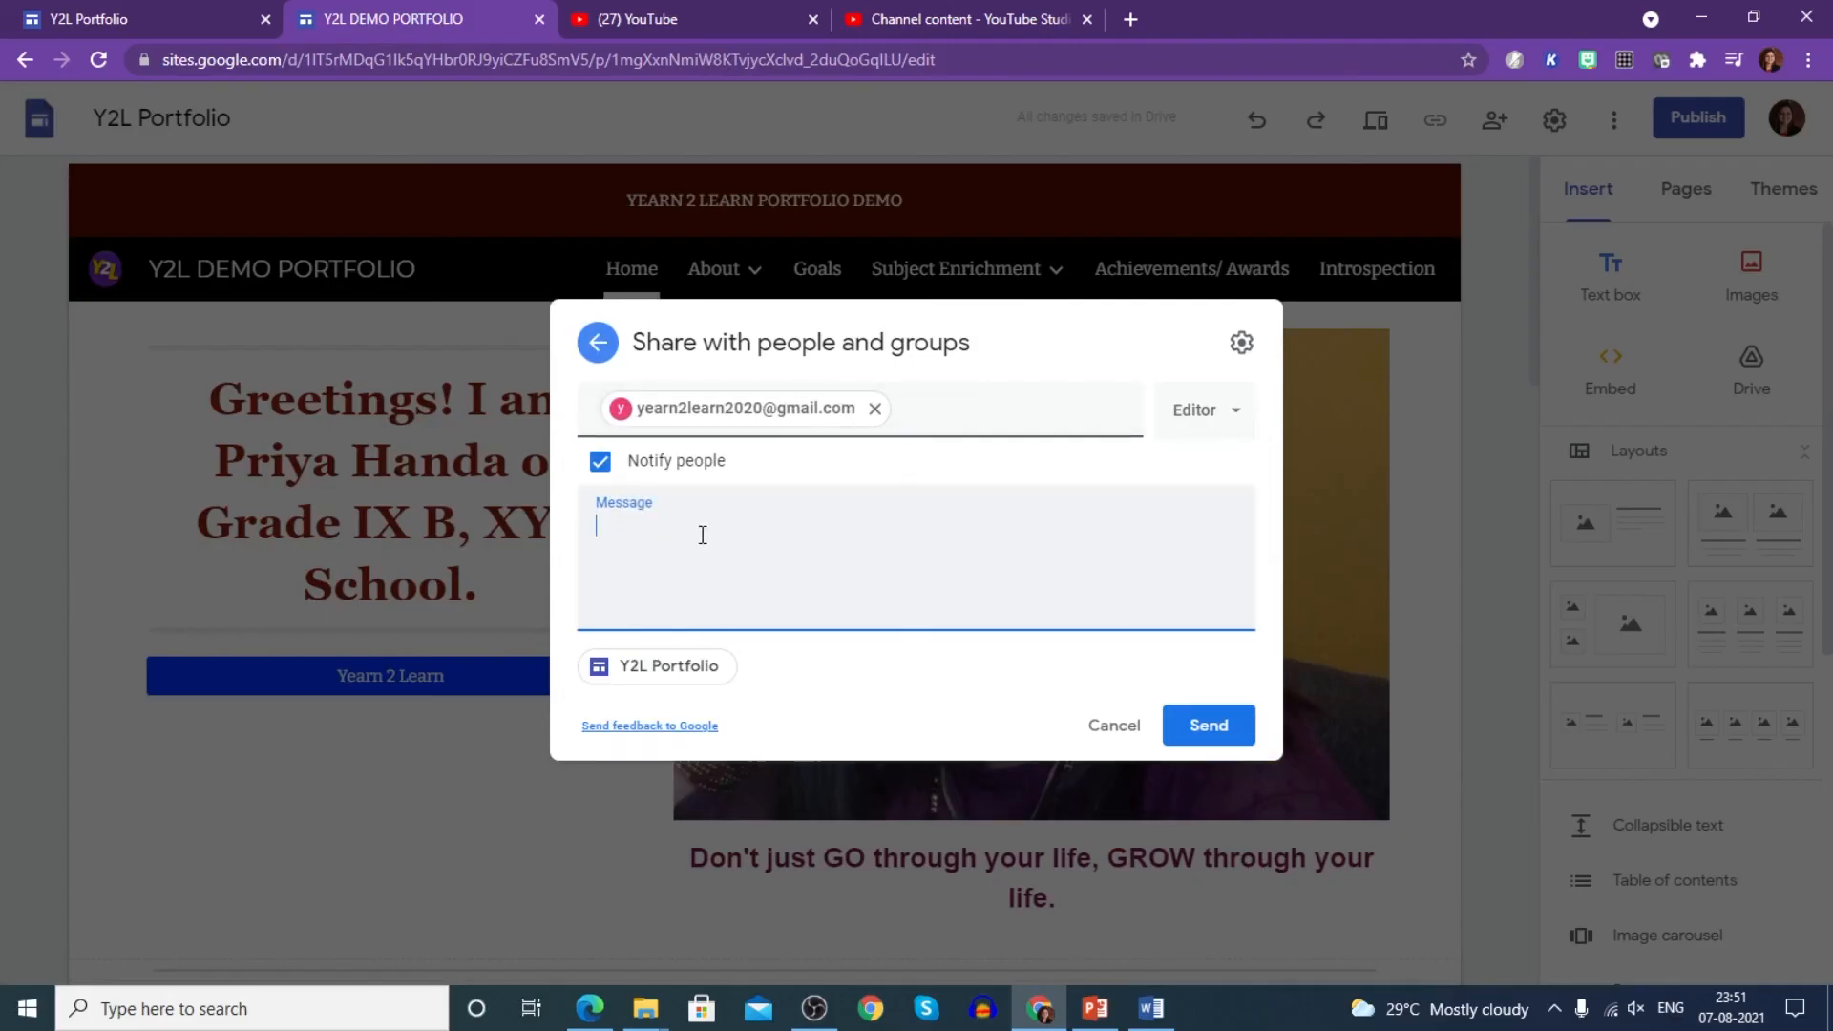
type("Pls see my digital portfolio")
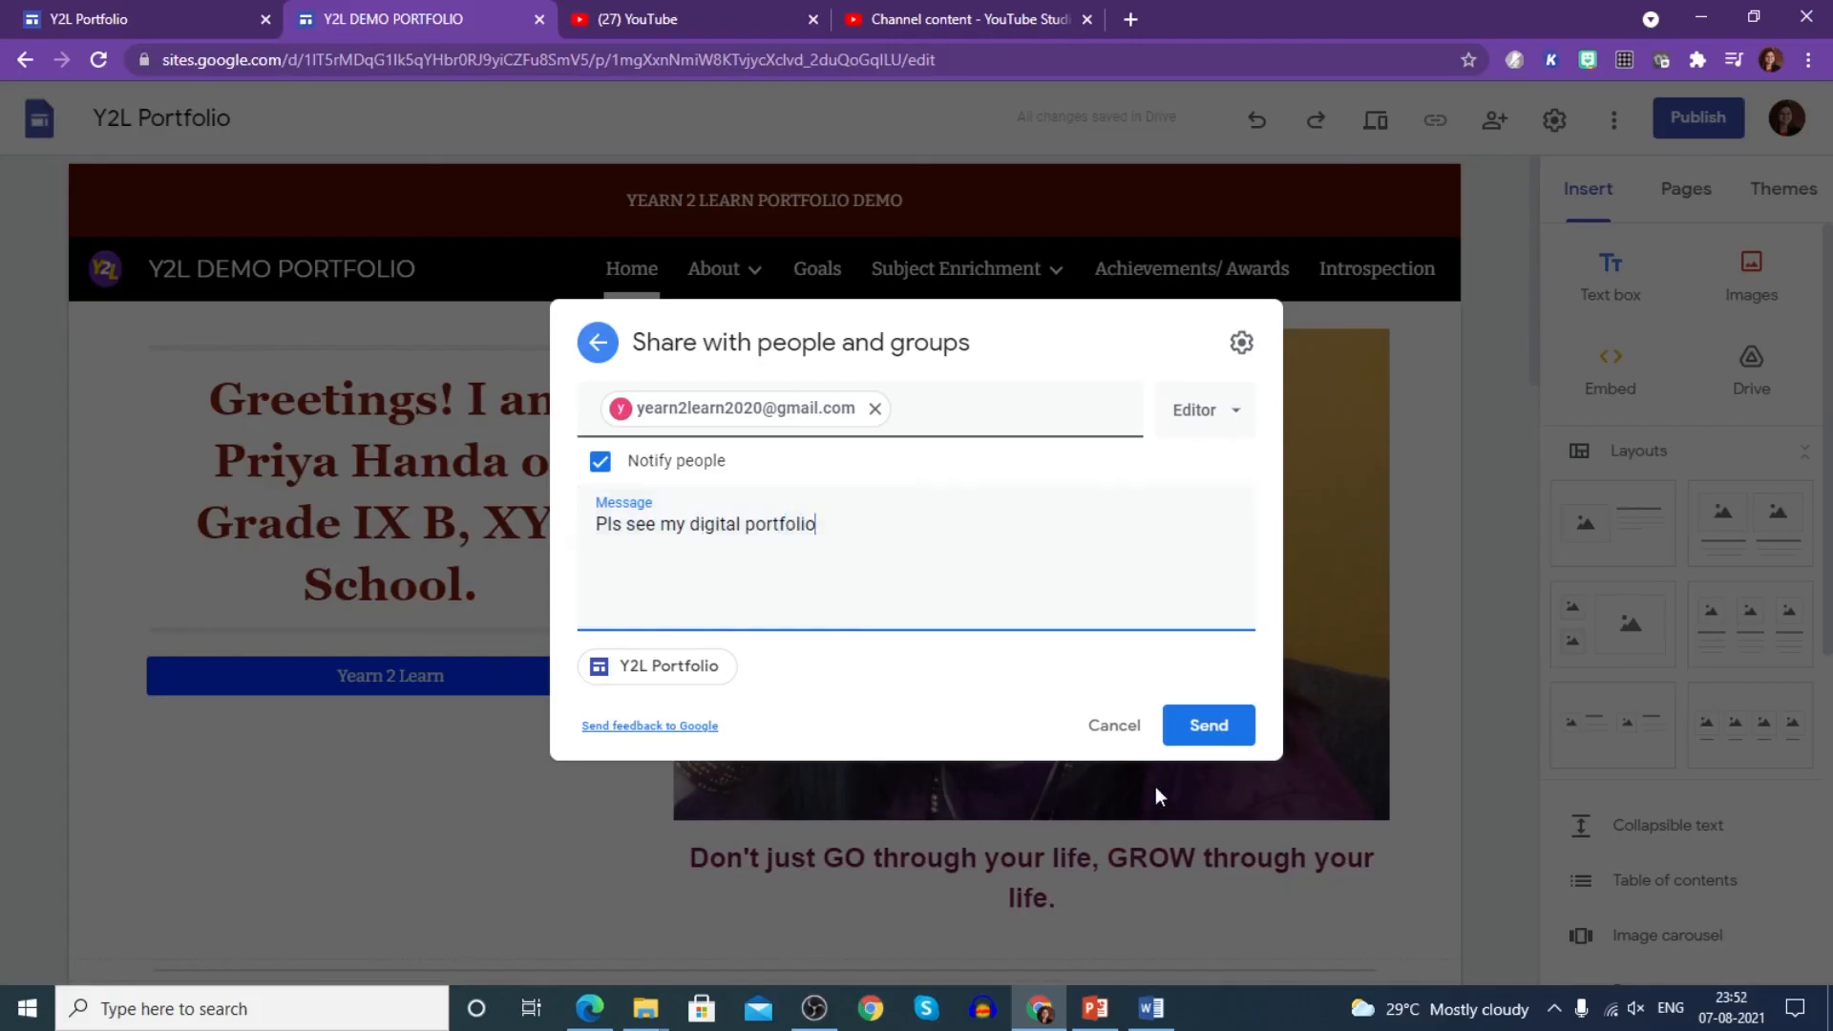
left_click(1192, 738)
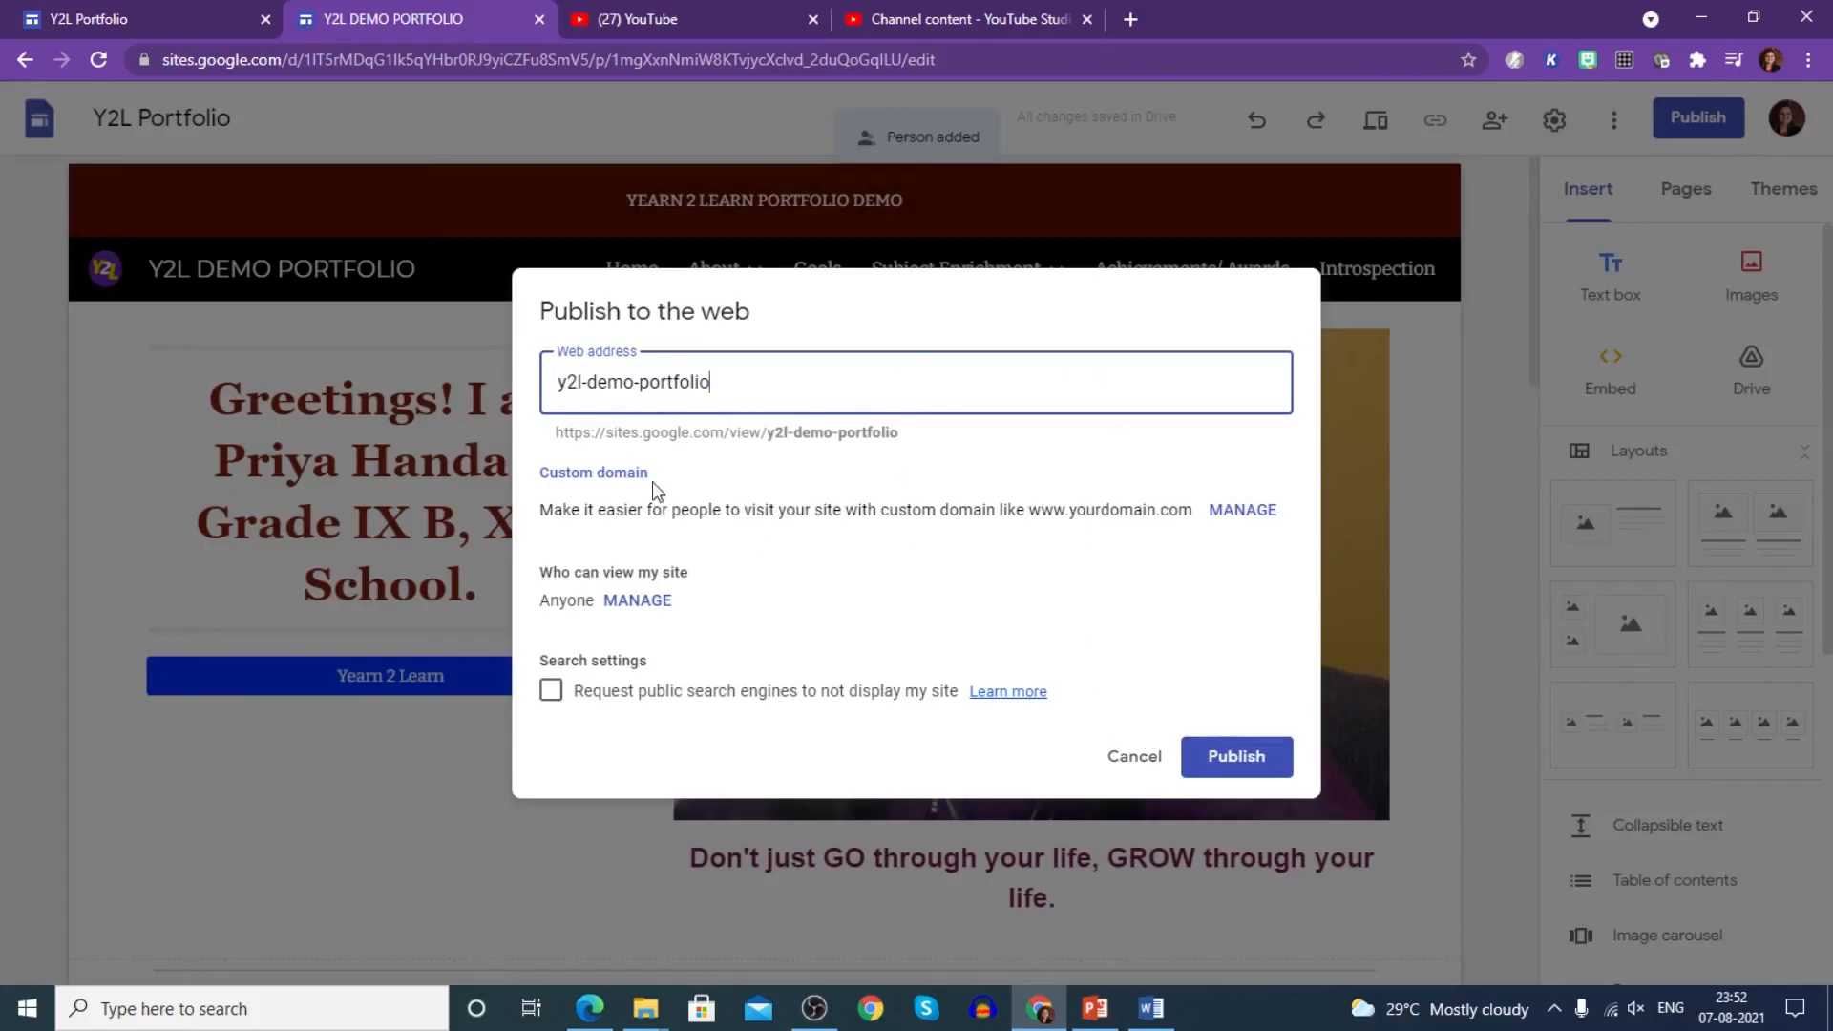
- Remove the invited contact from the site's sharing and close the Publish dialog without publishing
left_click(638, 602)
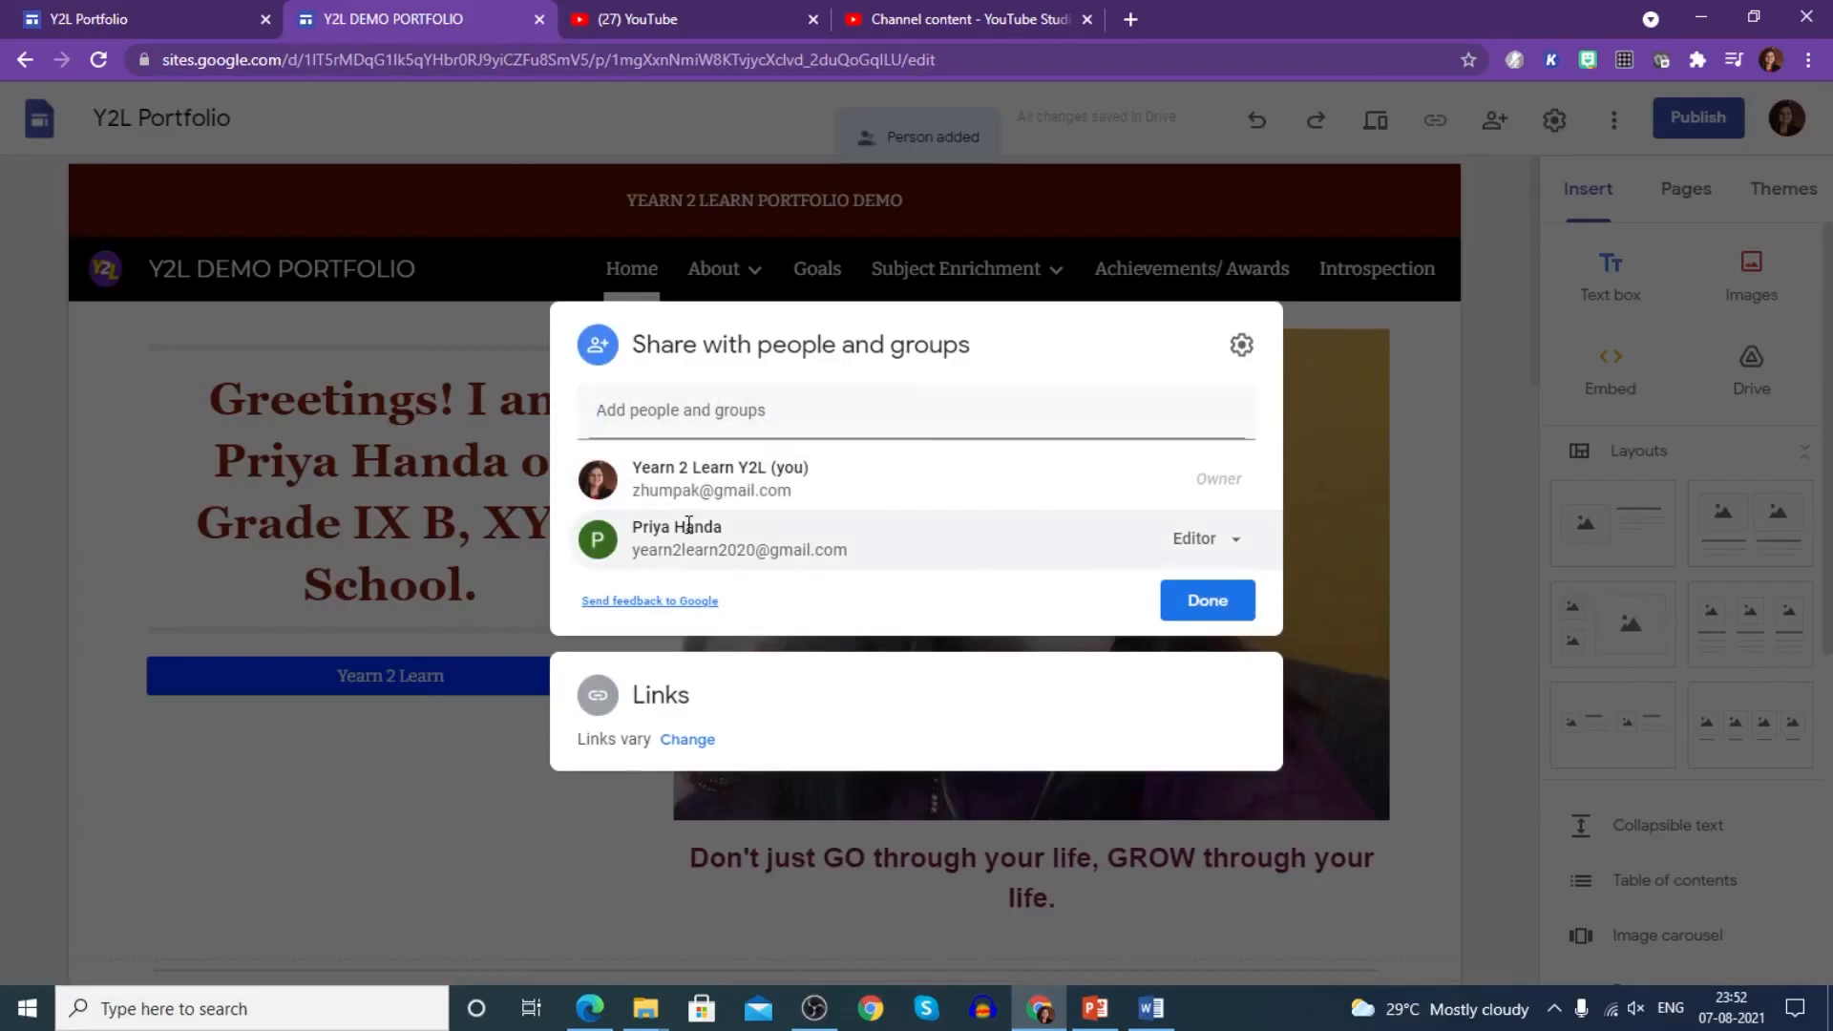
mouse_move(821, 554)
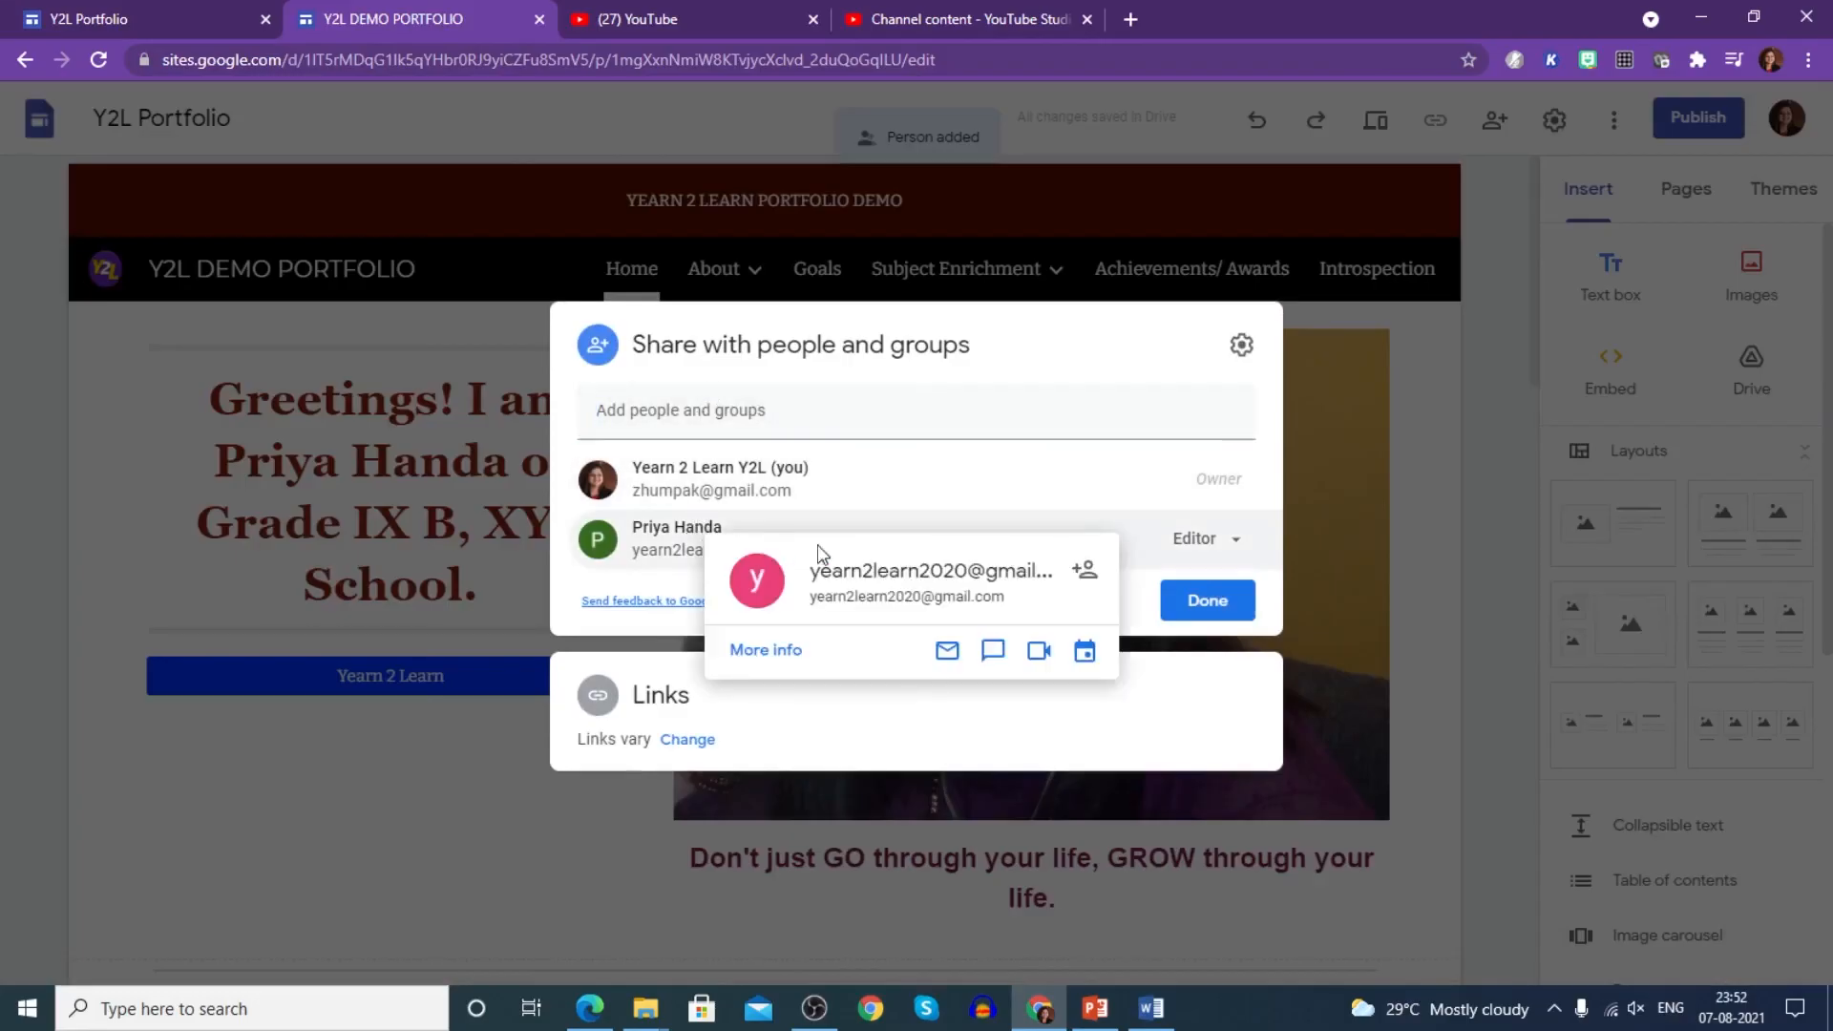
left_click(1238, 543)
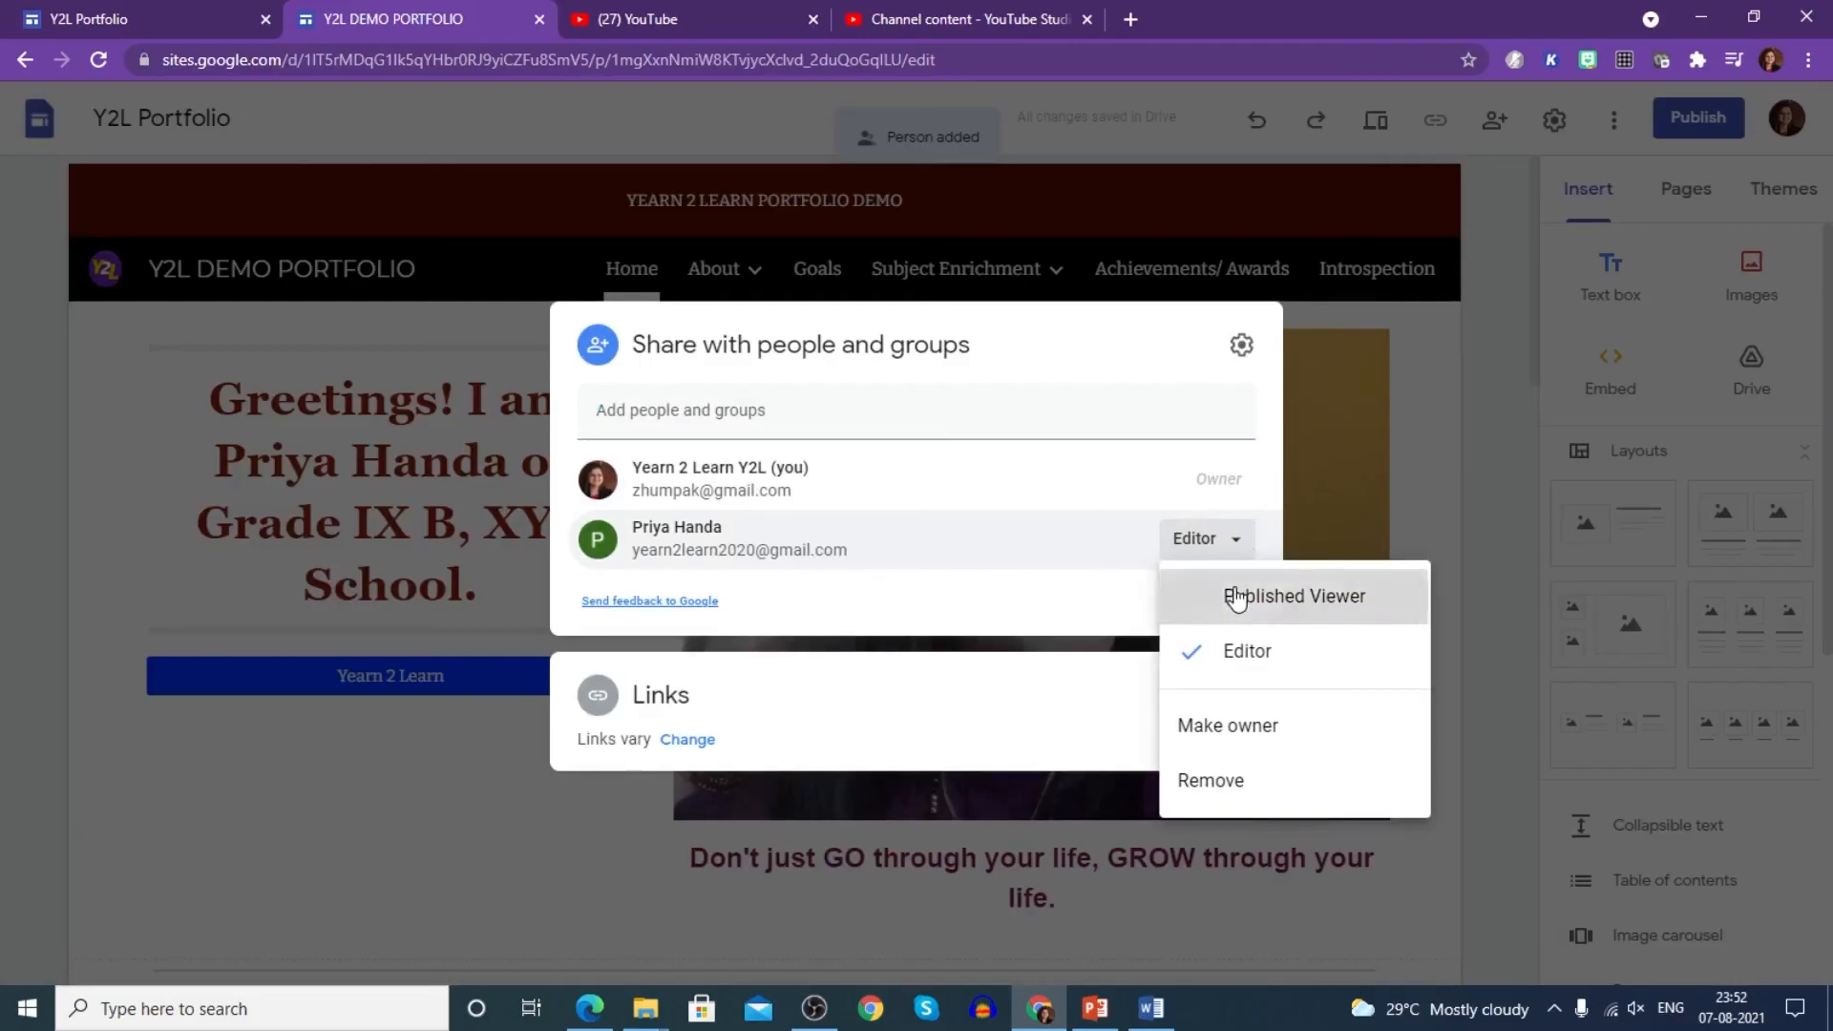
left_click(1236, 597)
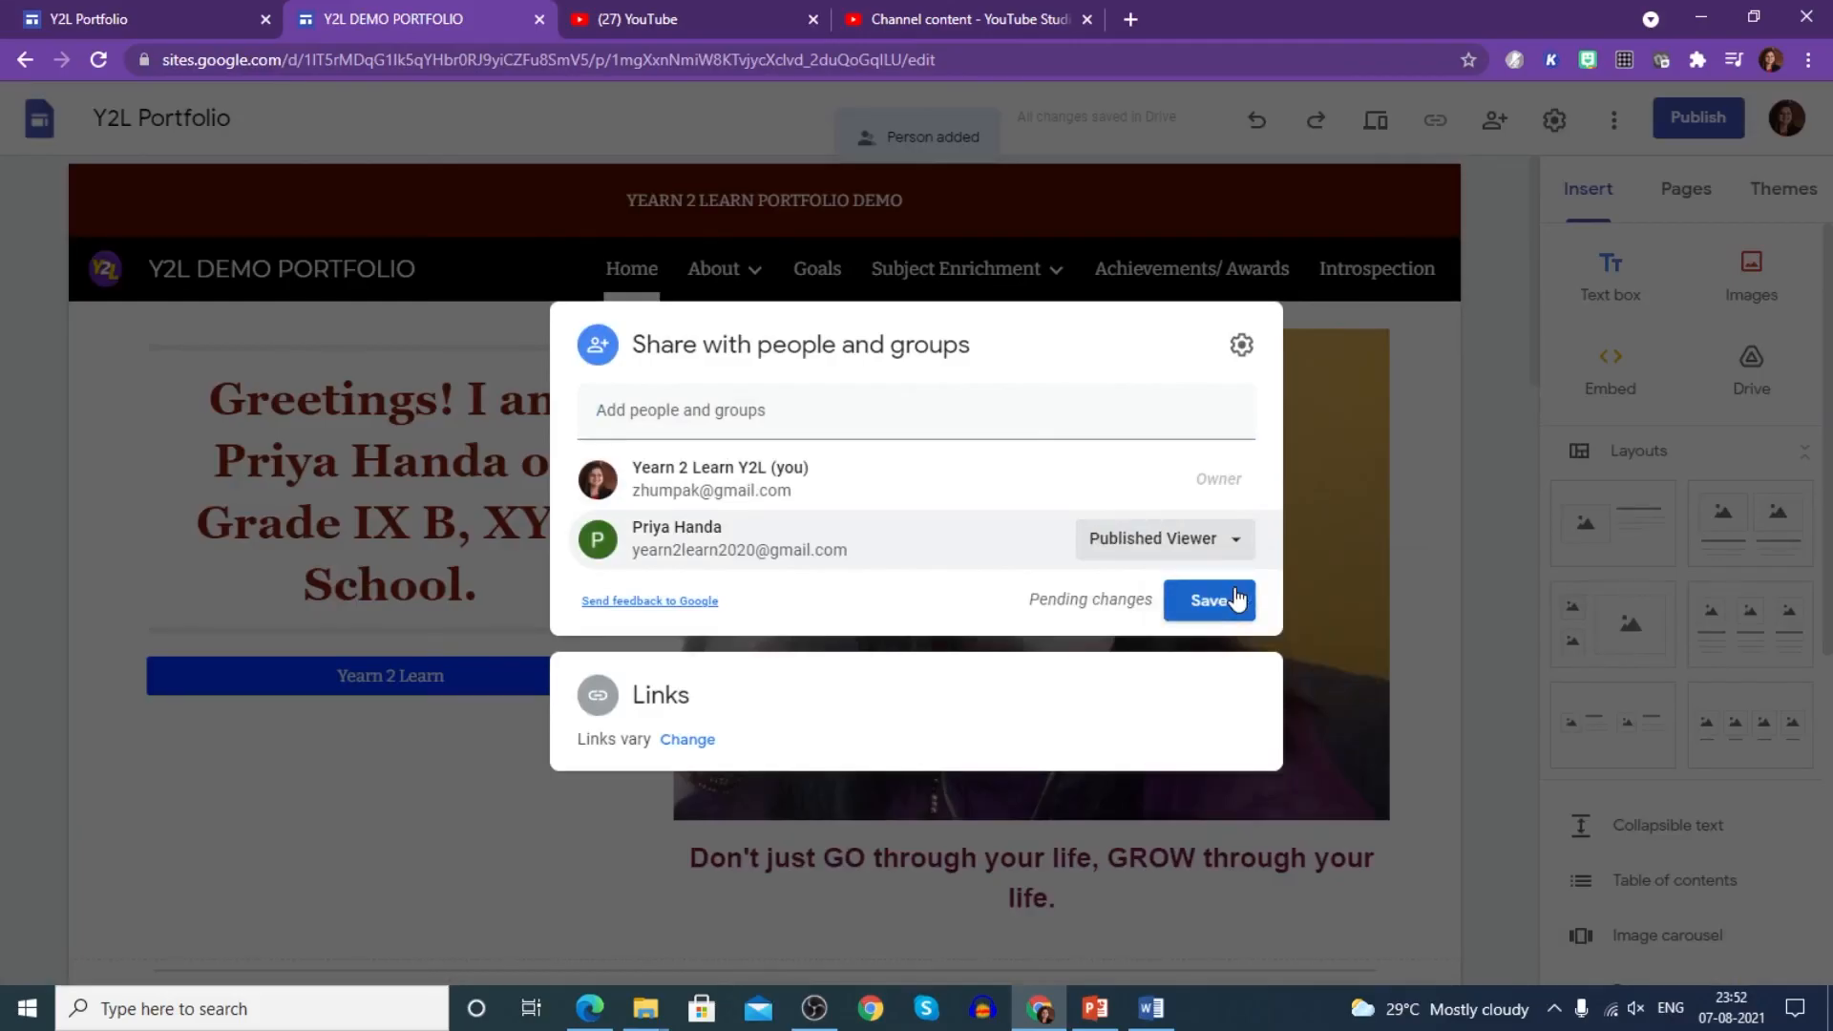
left_click(1222, 539)
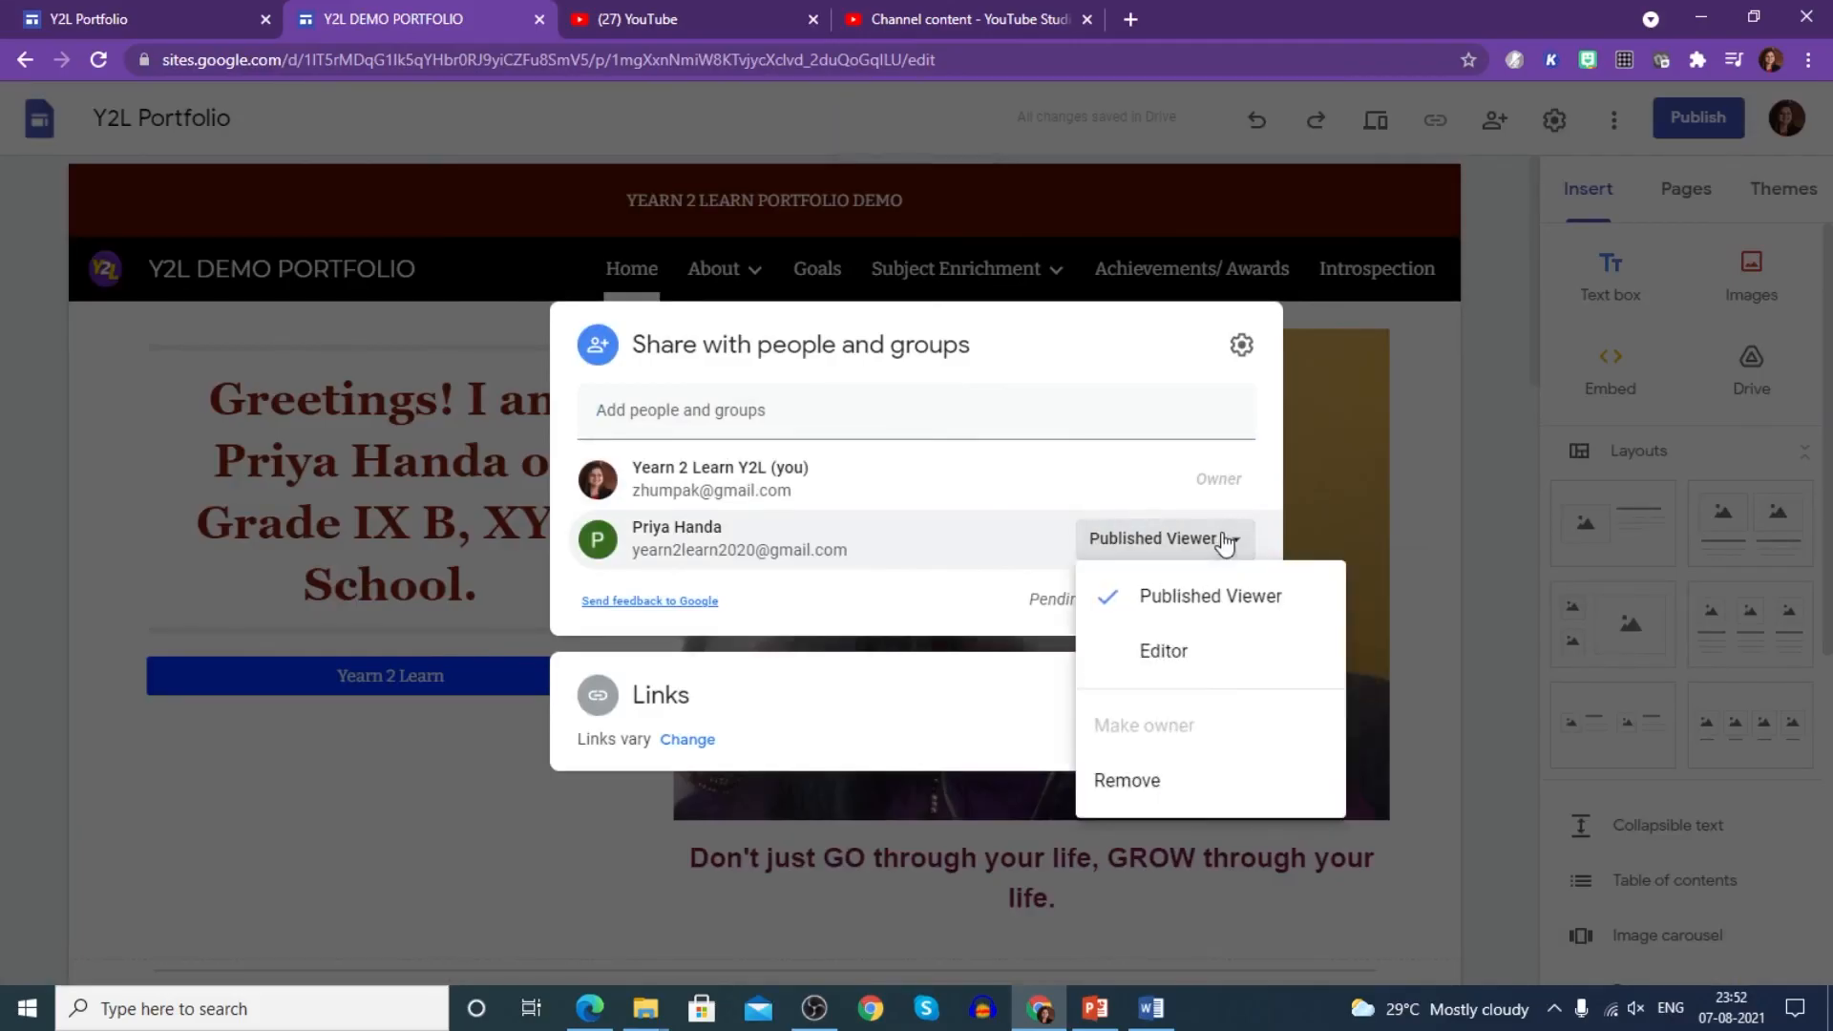
left_click(1146, 781)
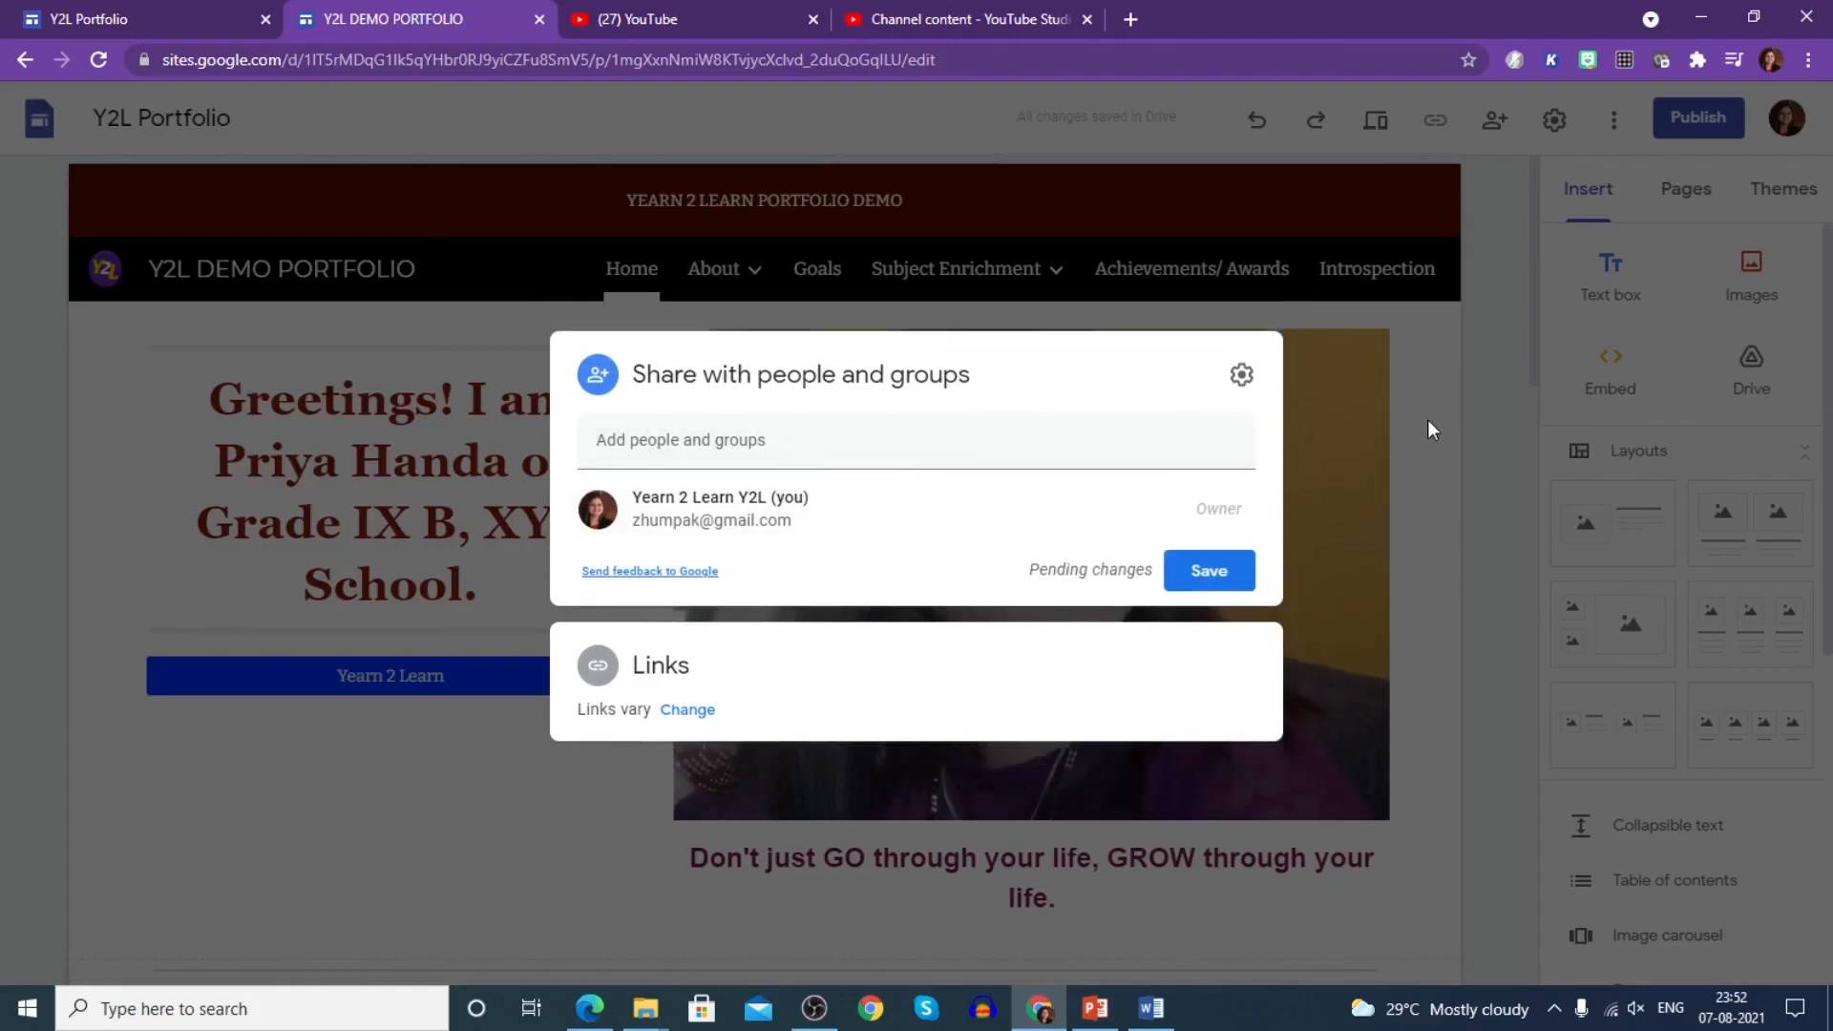
left_click(1429, 420)
left_click(949, 576)
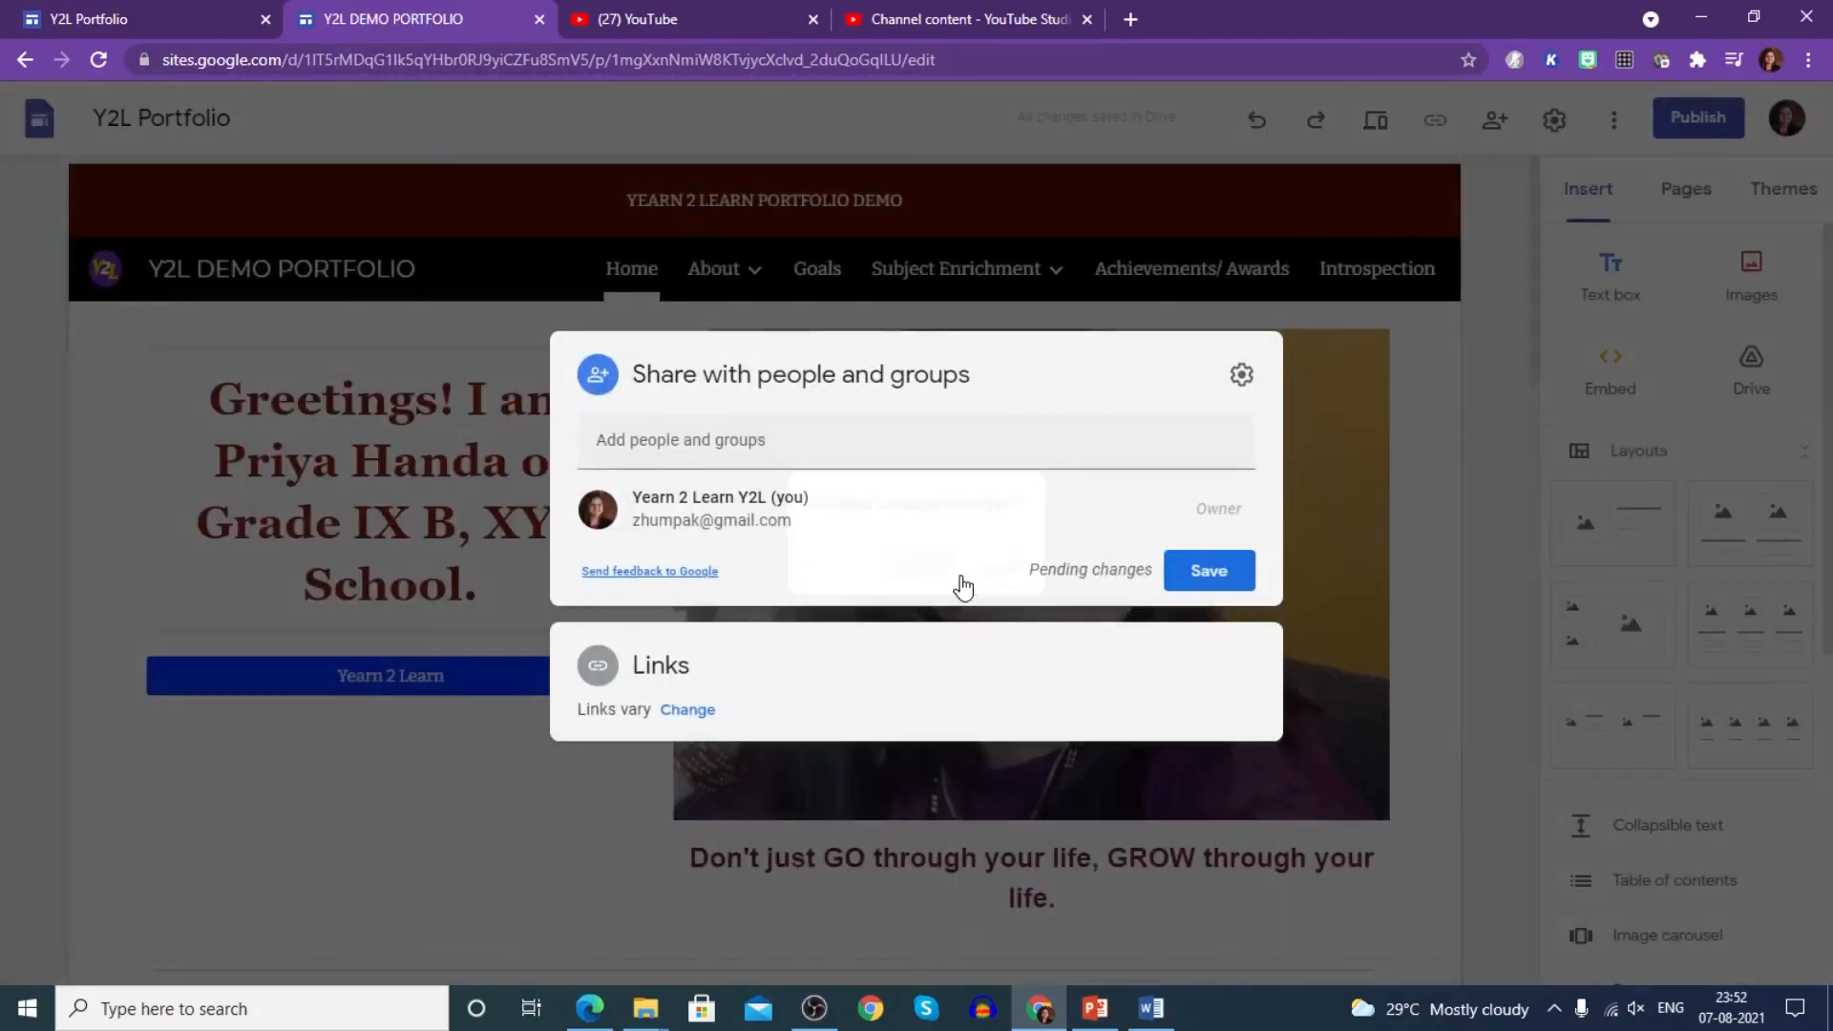
left_click(1208, 571)
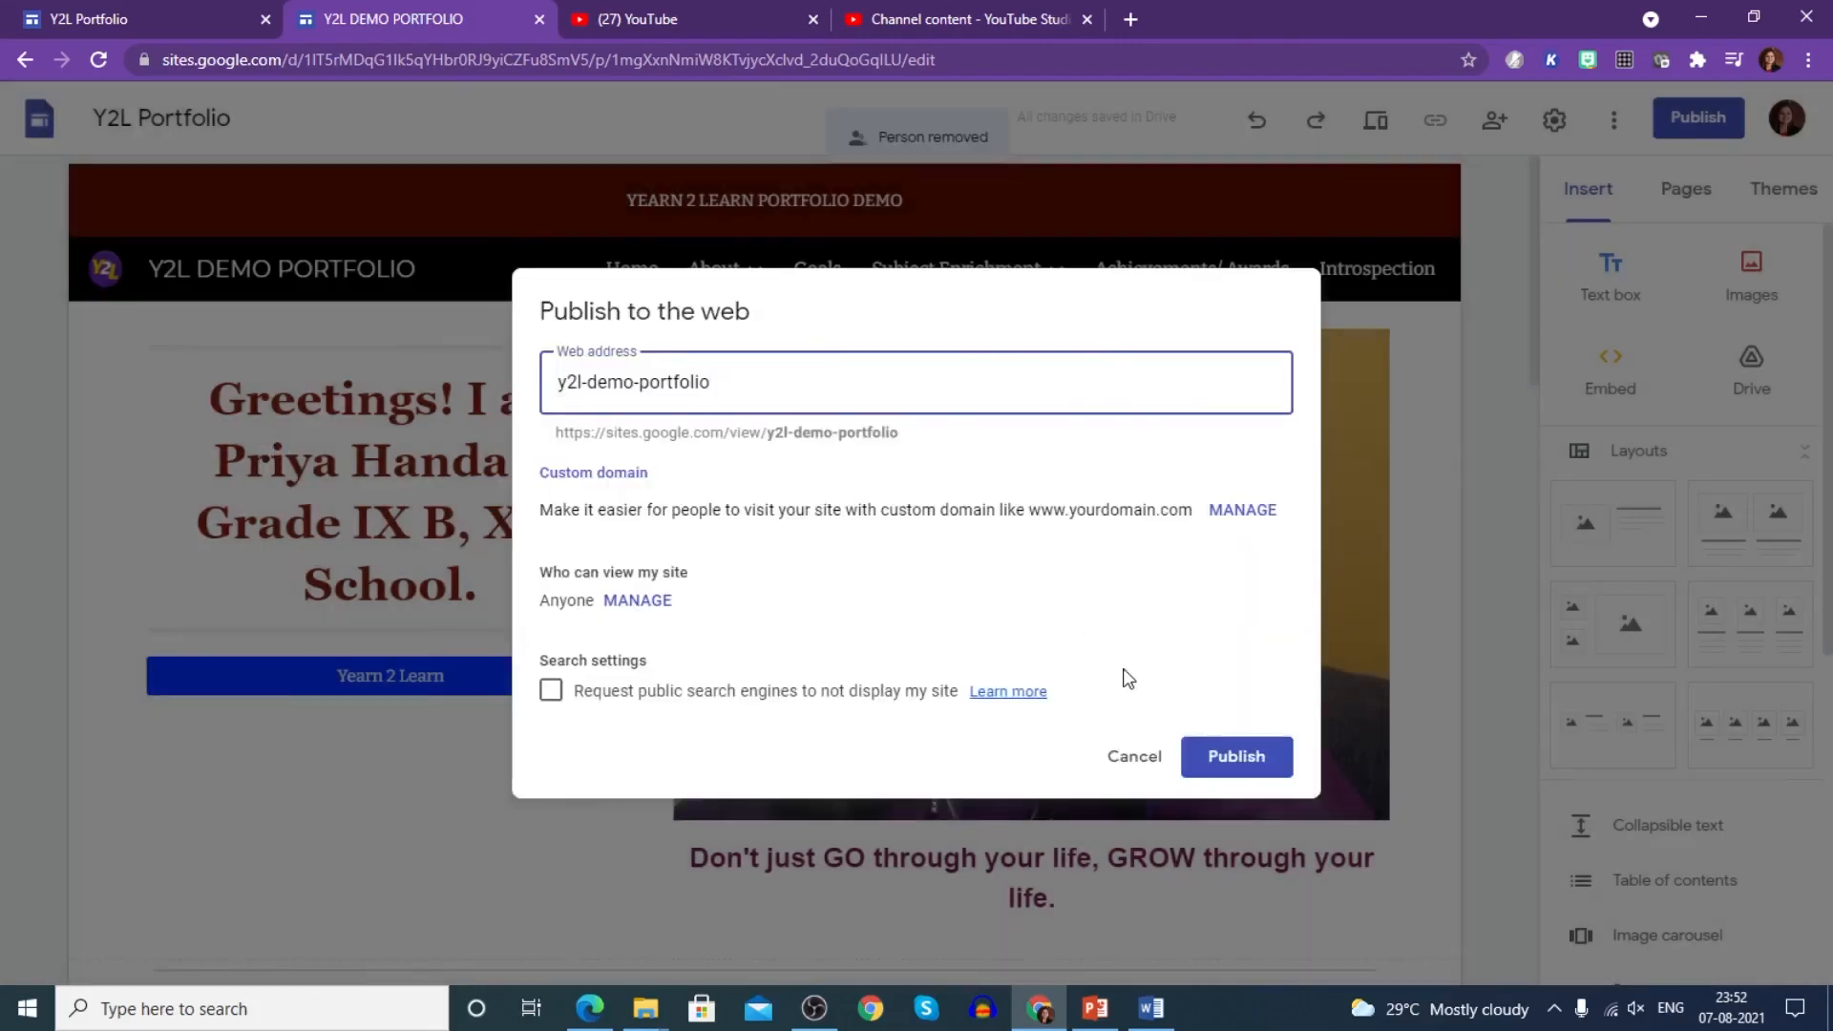
left_click(1133, 756)
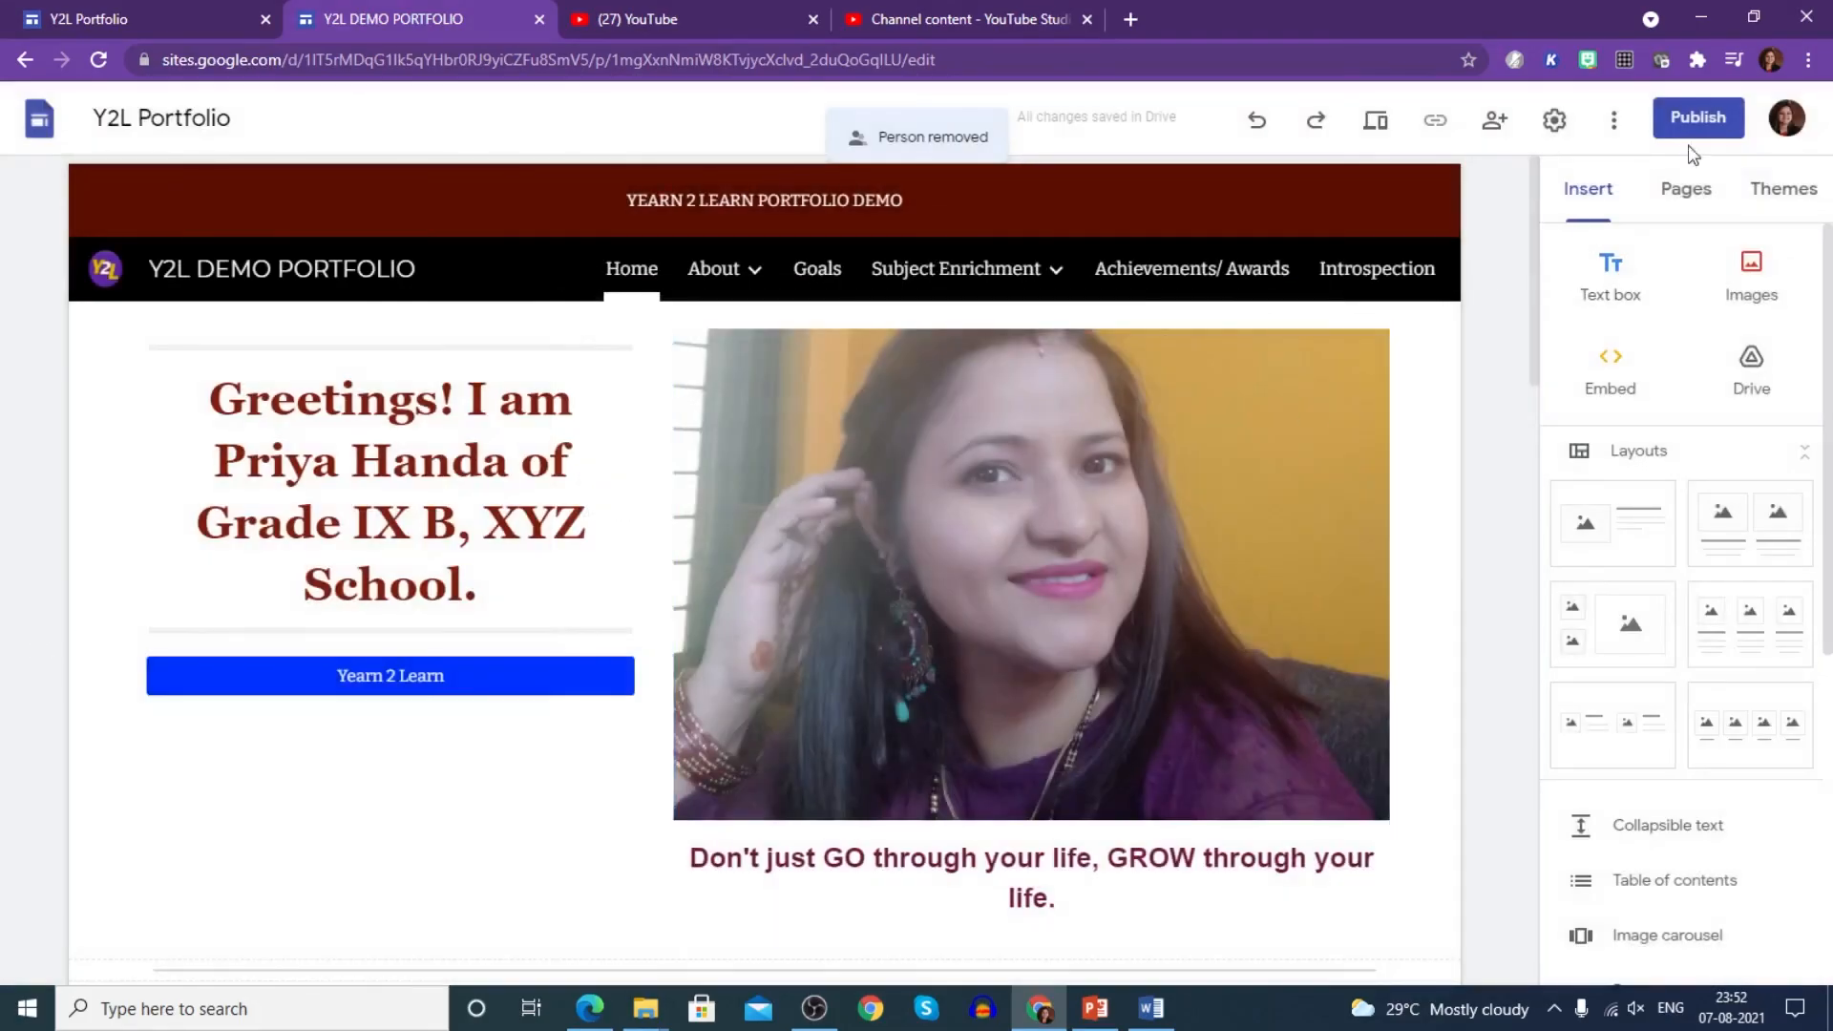
- Publish the site at y2l-demo-portfolio and copy its public link
left_click(1692, 121)
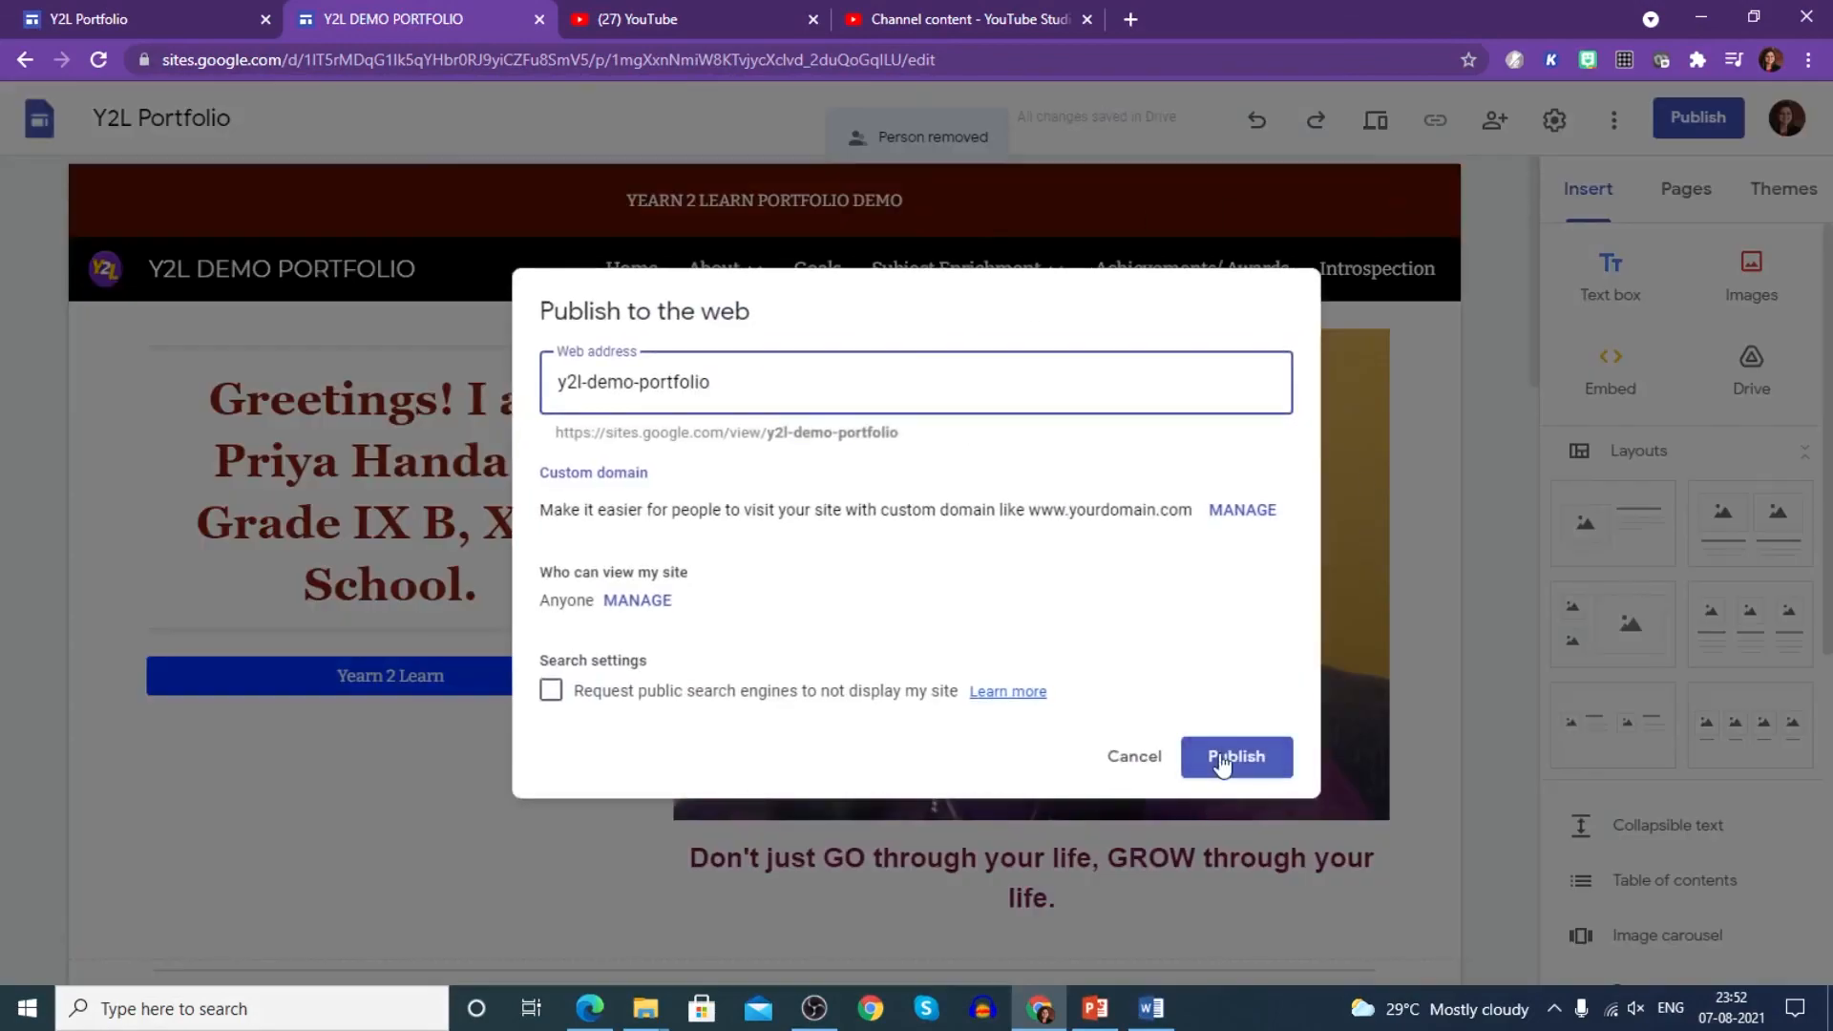
left_click(1222, 762)
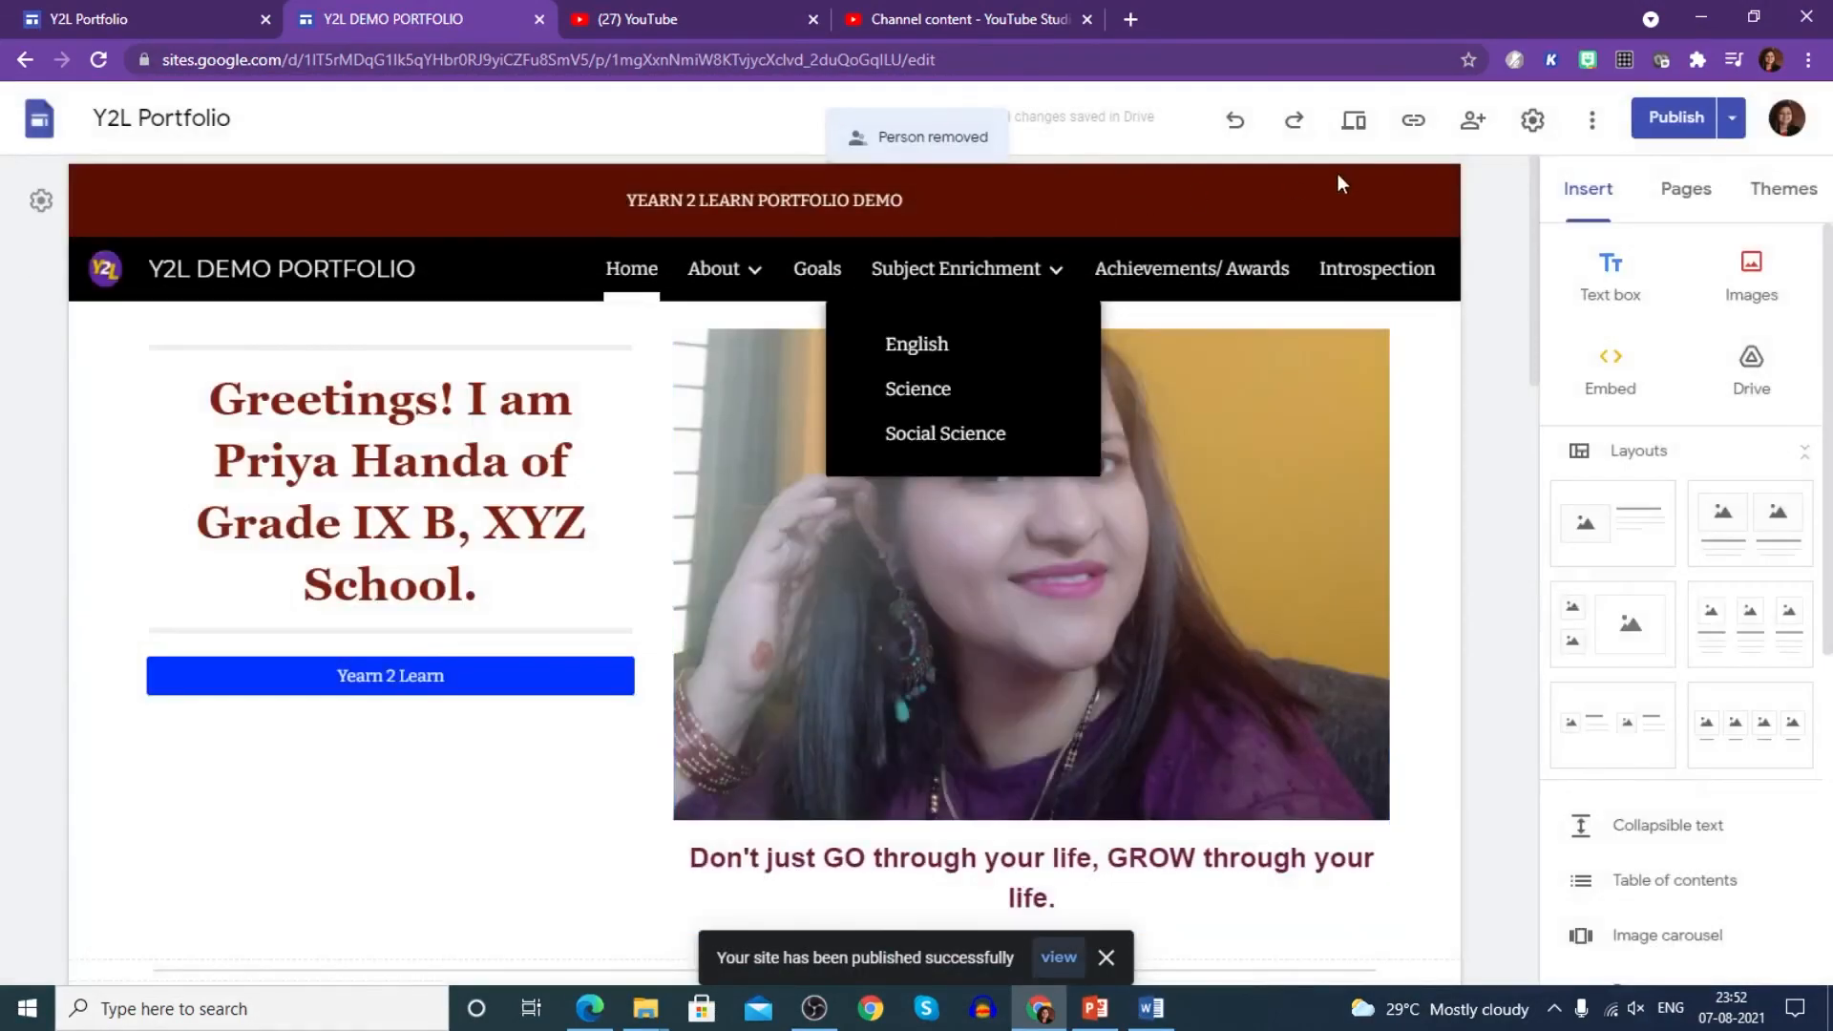
left_click(1413, 128)
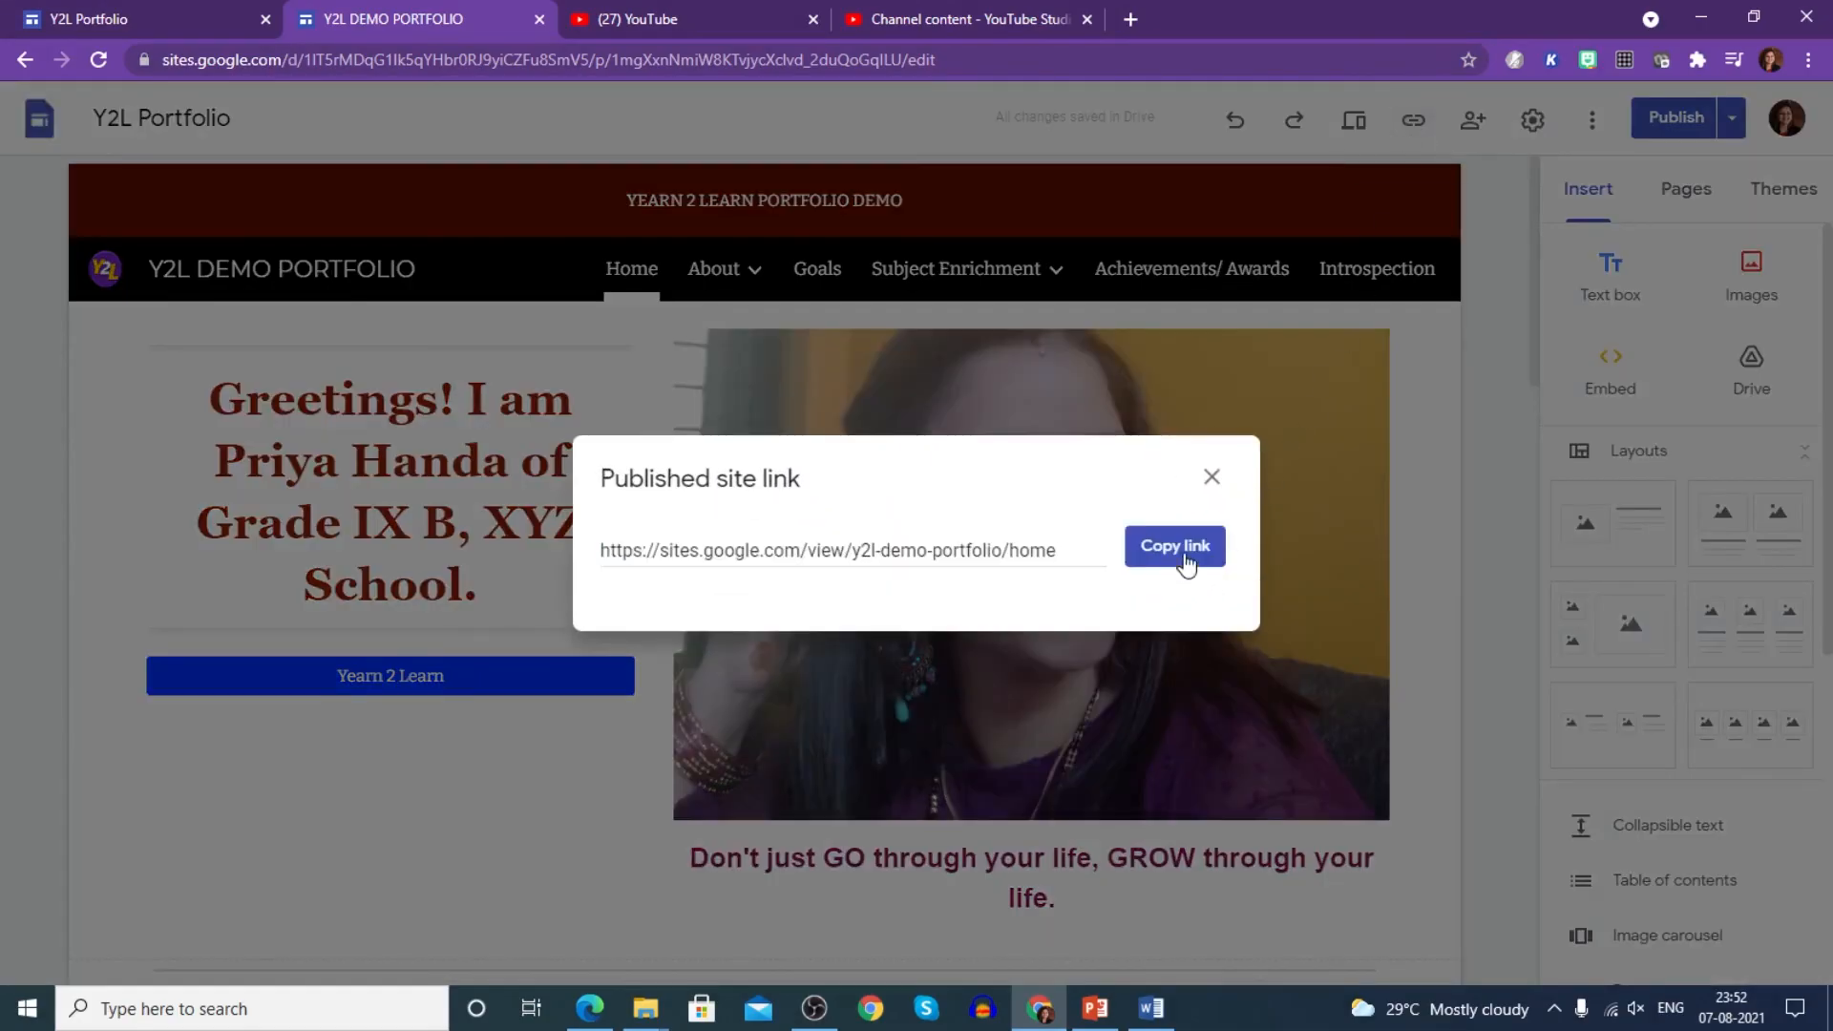
left_click(1184, 556)
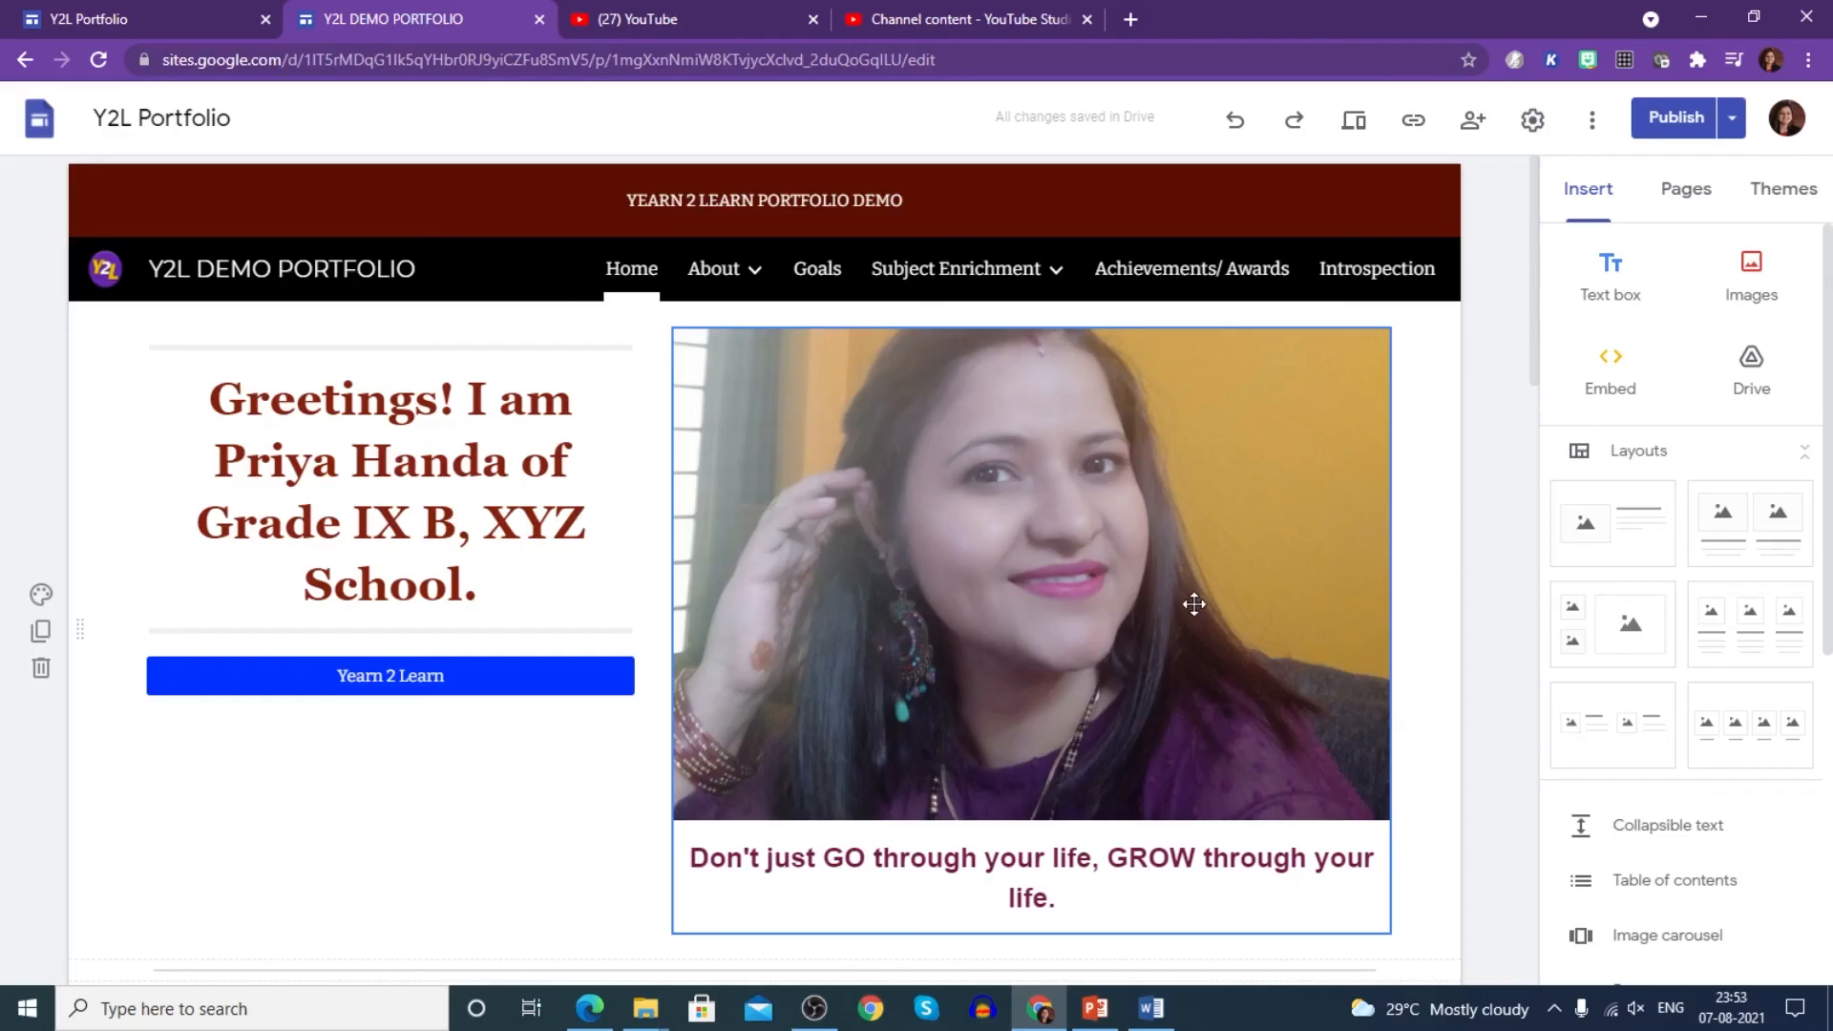
- Load the copied public link in a new browser tab, then switch back to the editor tab
left_click(1137, 15)
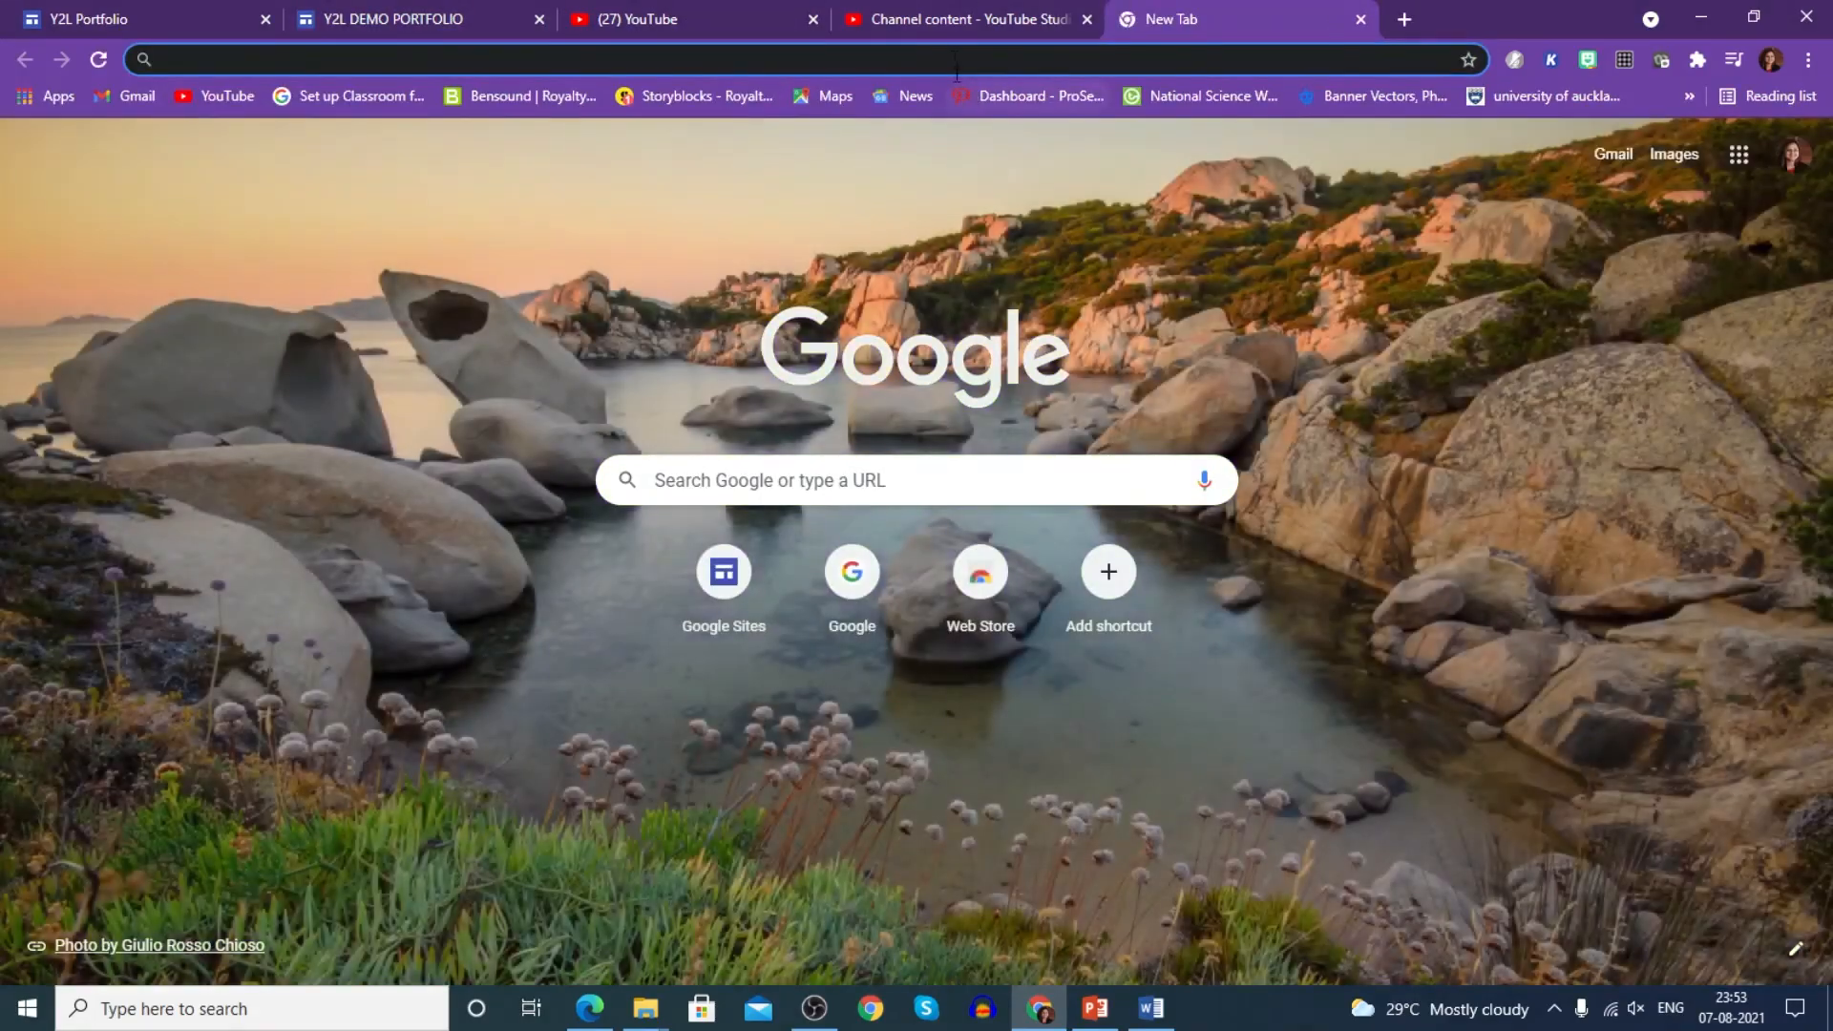
left_click(955, 59)
key("ctrl+v")
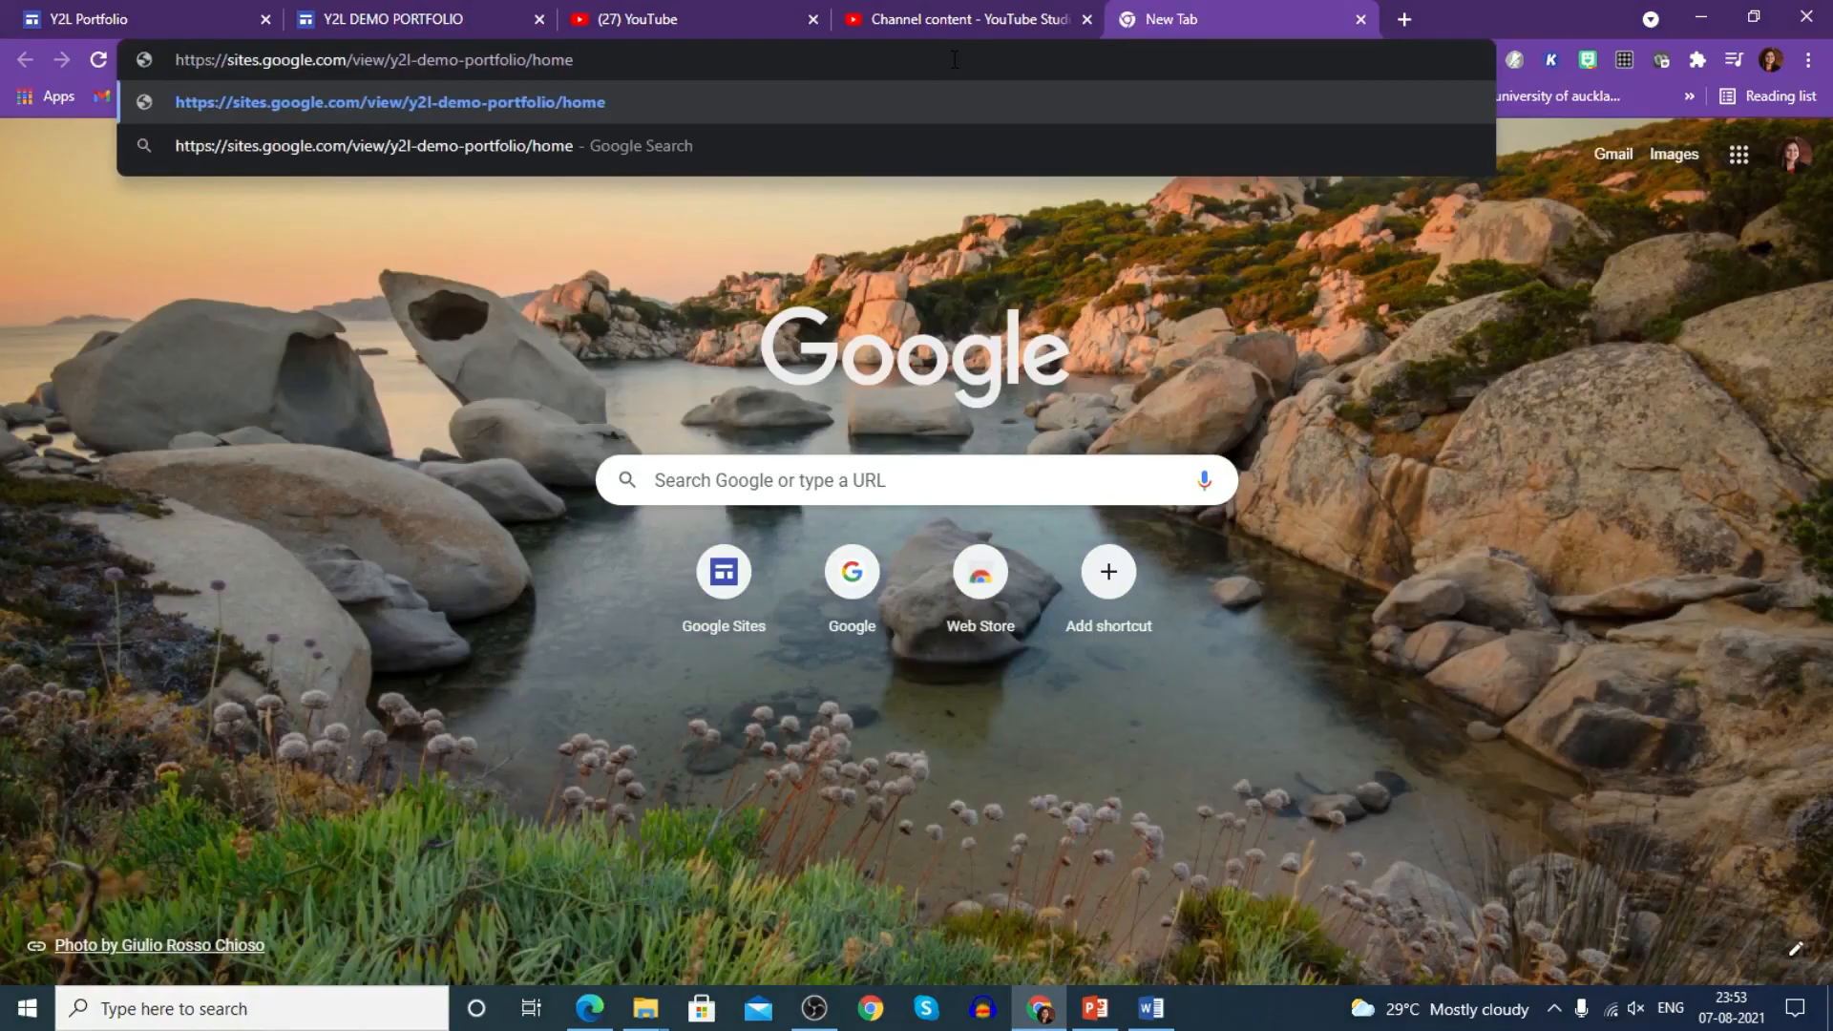
key("Return")
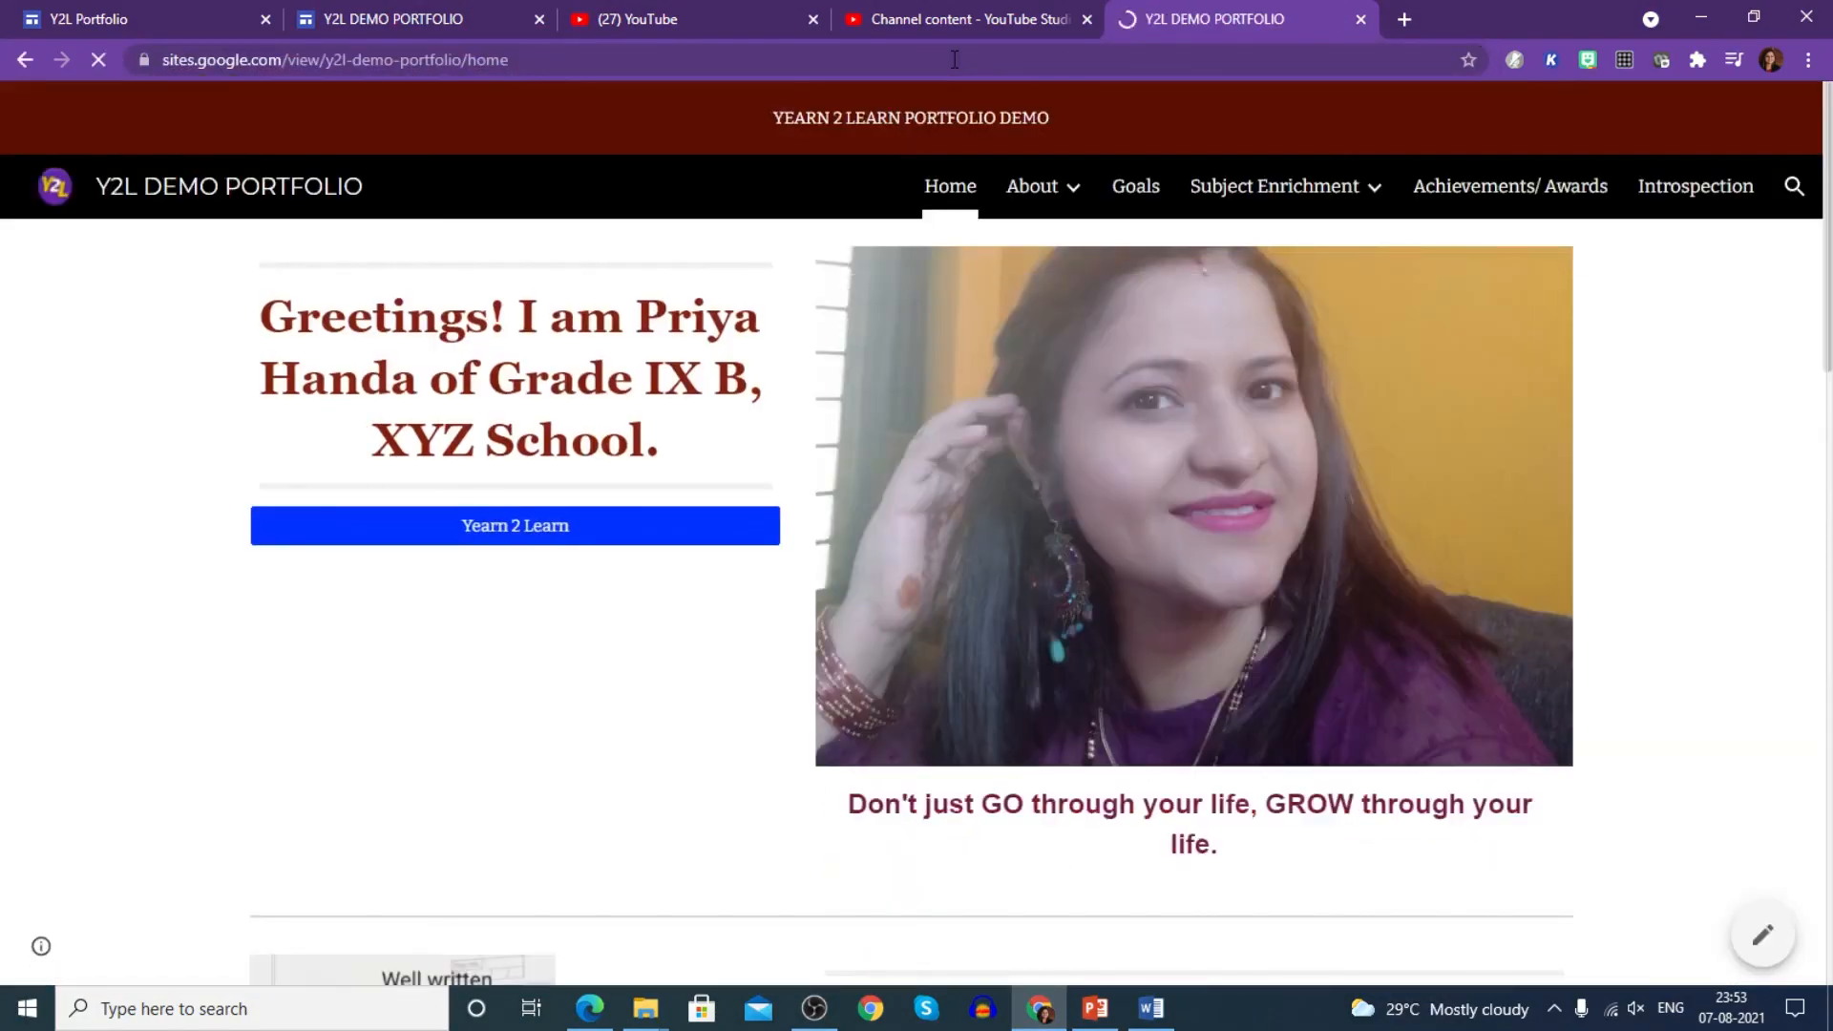
left_click(420, 19)
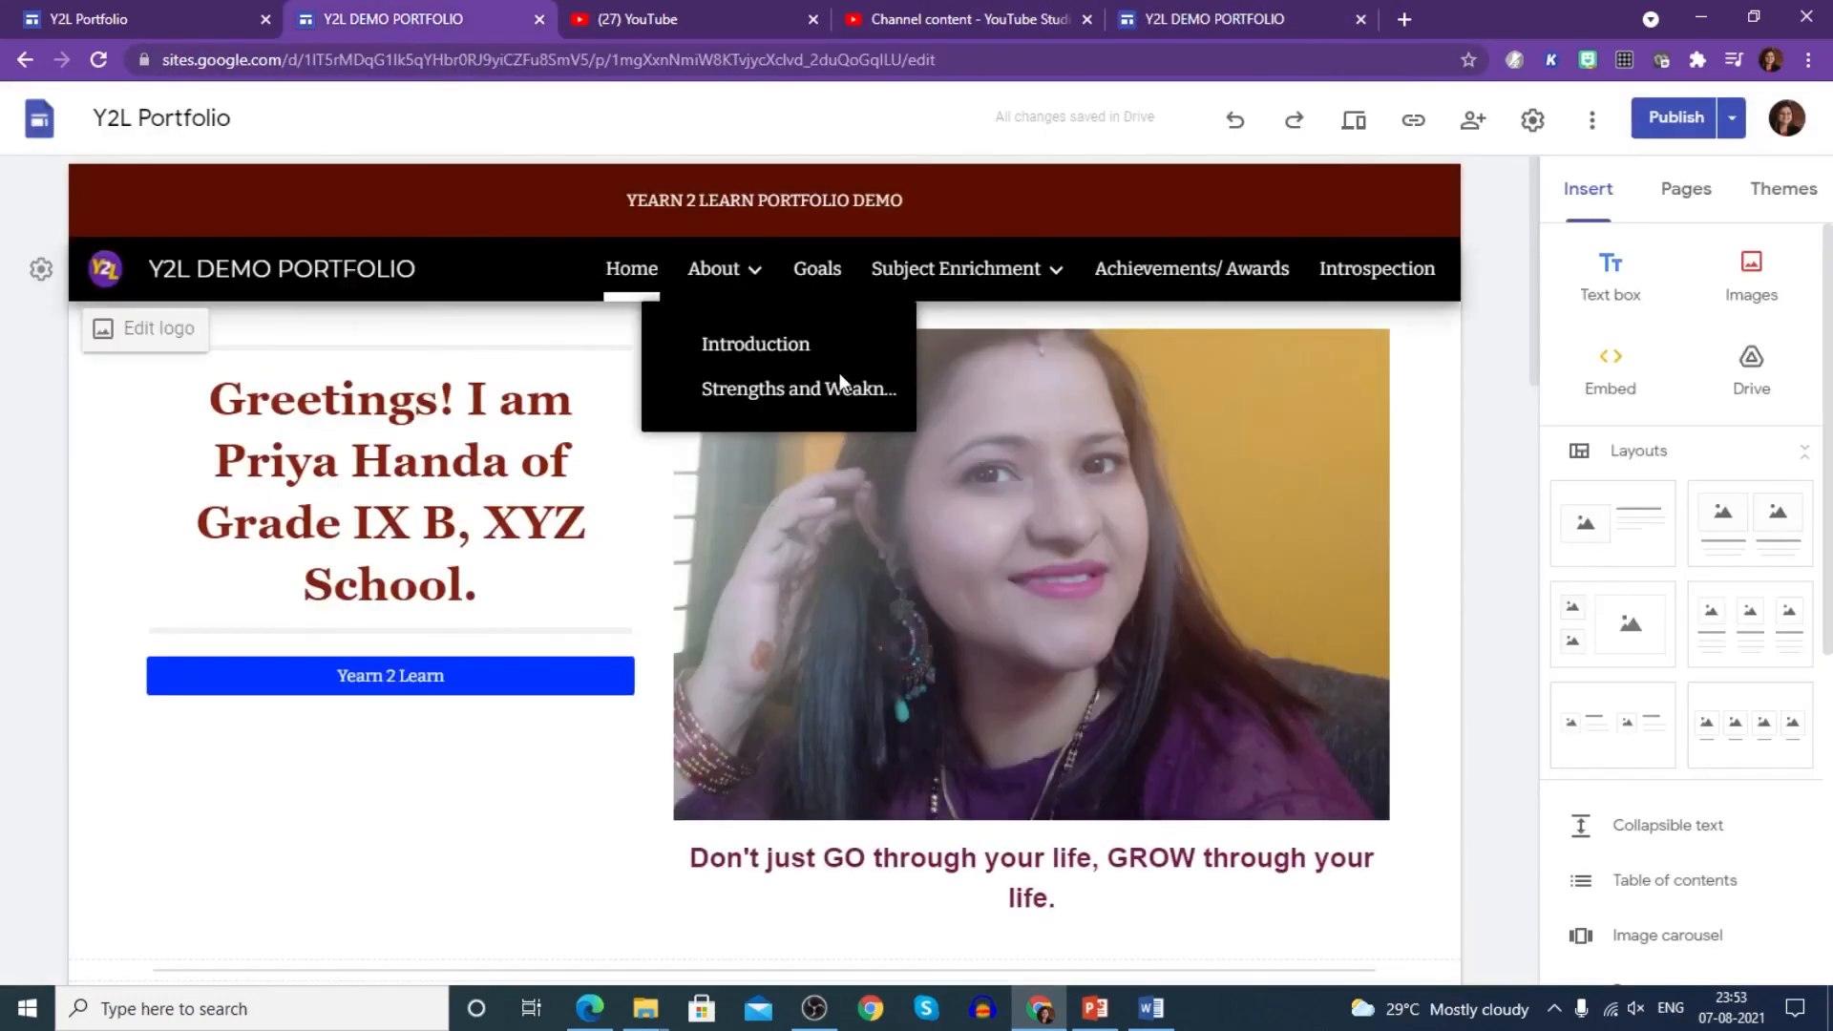